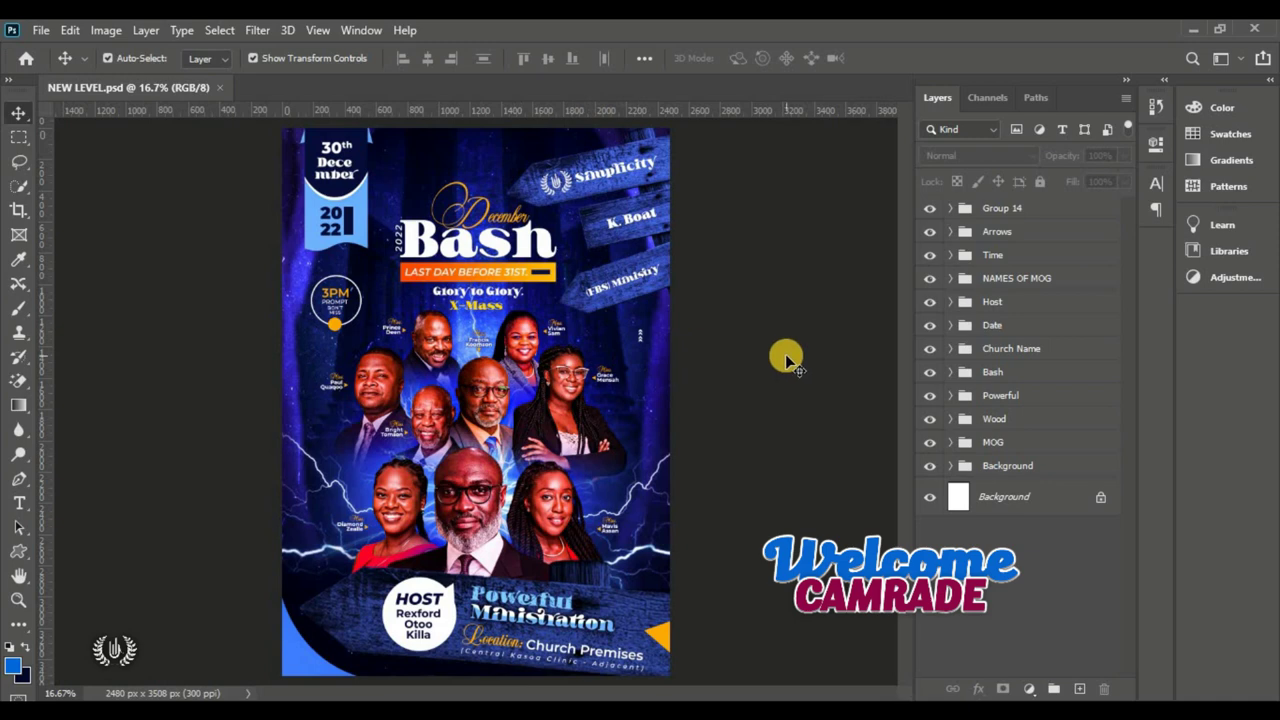
# Step: Review the finished flyer by hiding its groups and revealing each in turn, then browse the 18 source images
pyautogui.moveTo(929, 441); pyautogui.dragTo(931, 206)
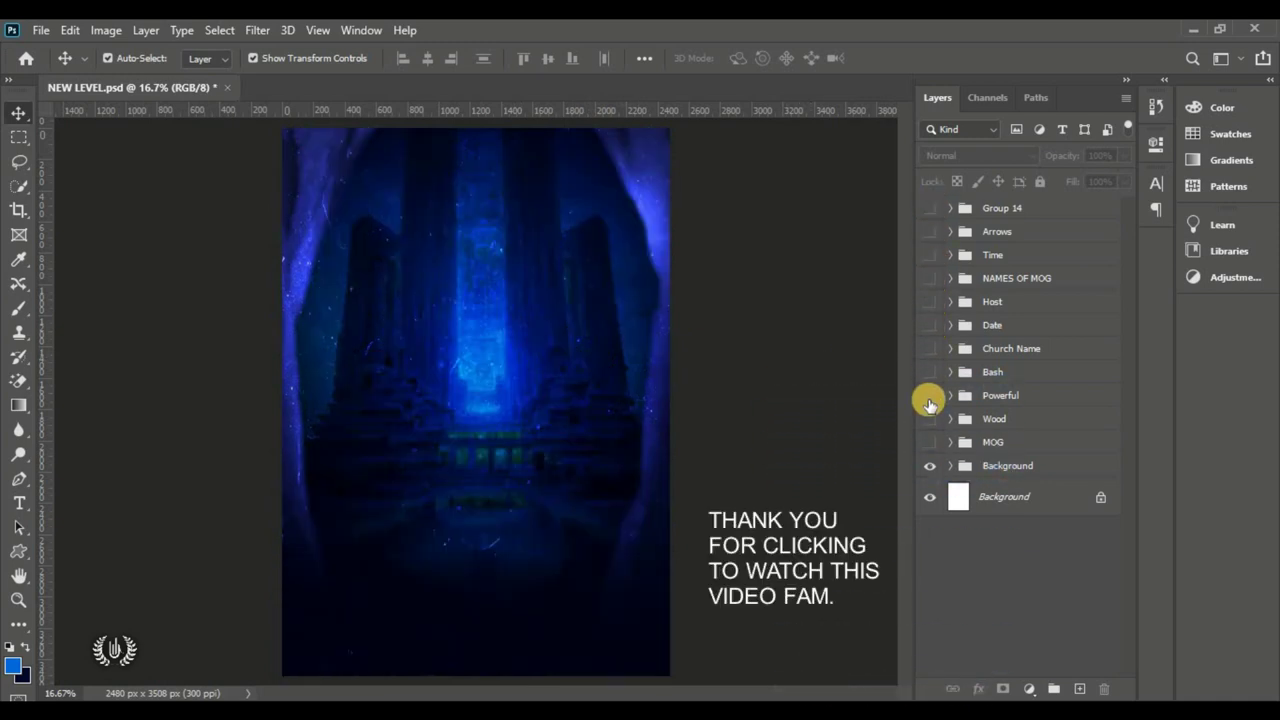
pyautogui.click(930, 442)
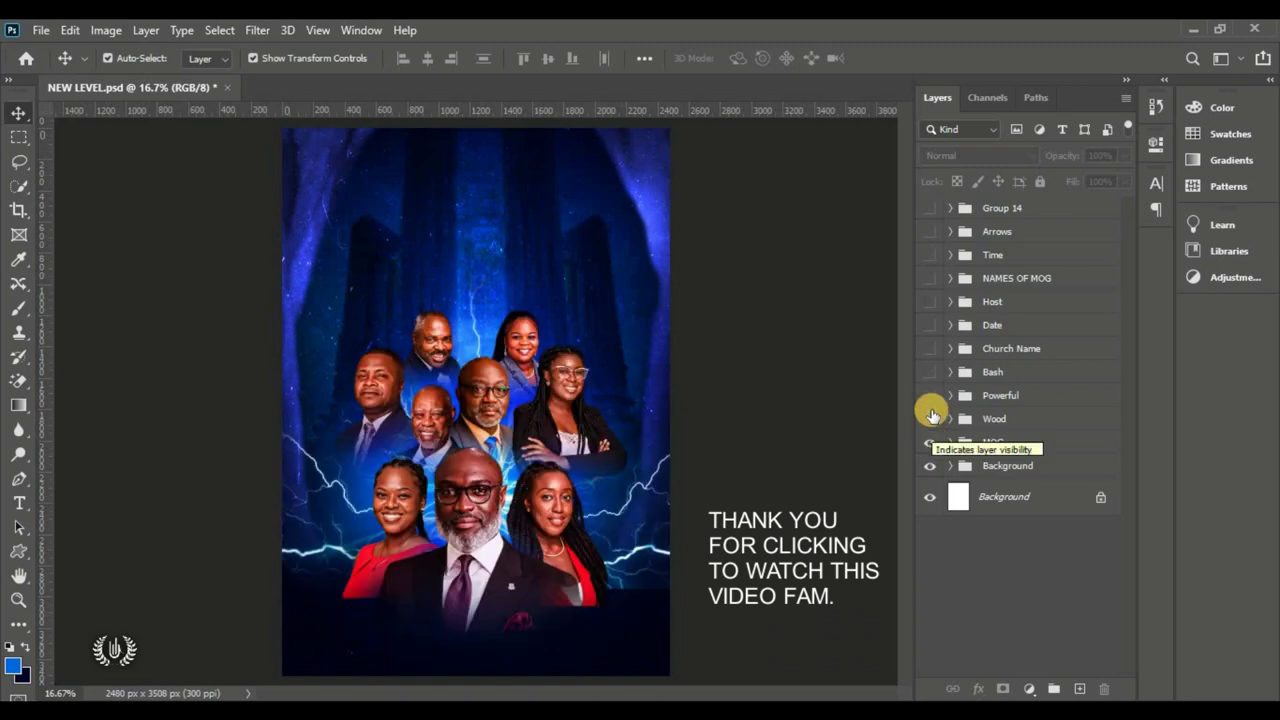
pyautogui.click(930, 419)
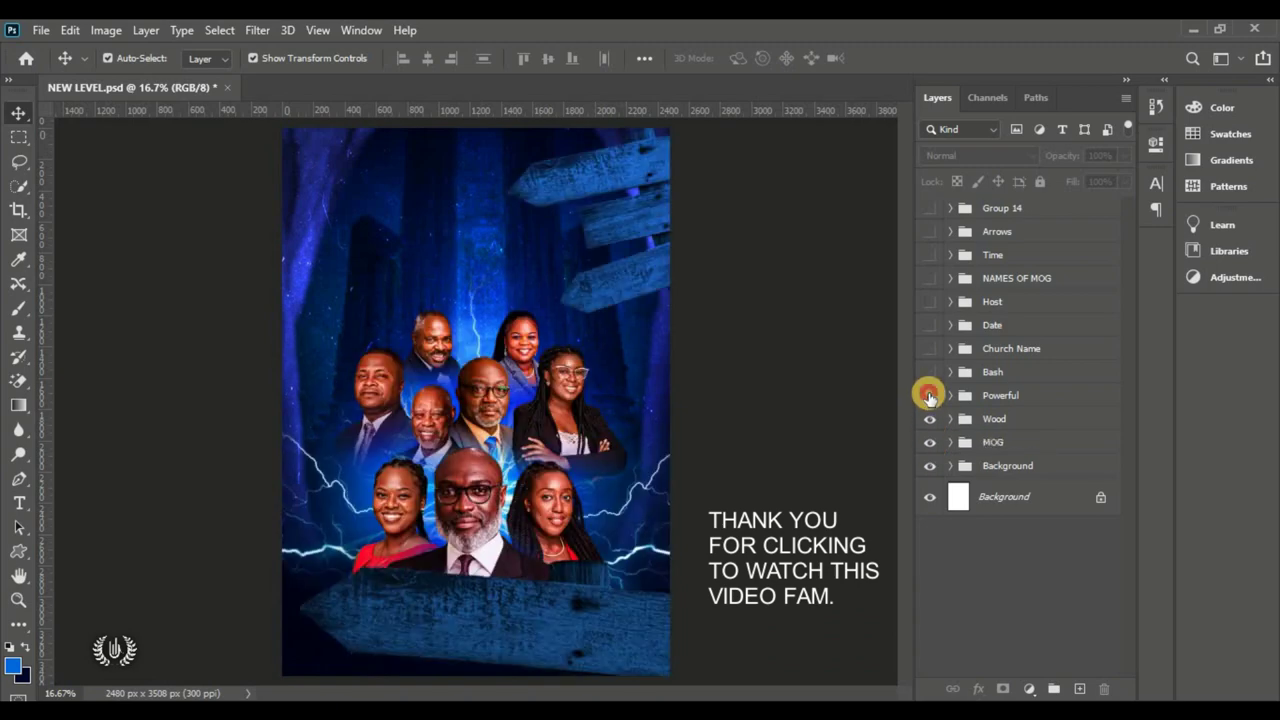
pyautogui.click(930, 396)
pyautogui.click(930, 372)
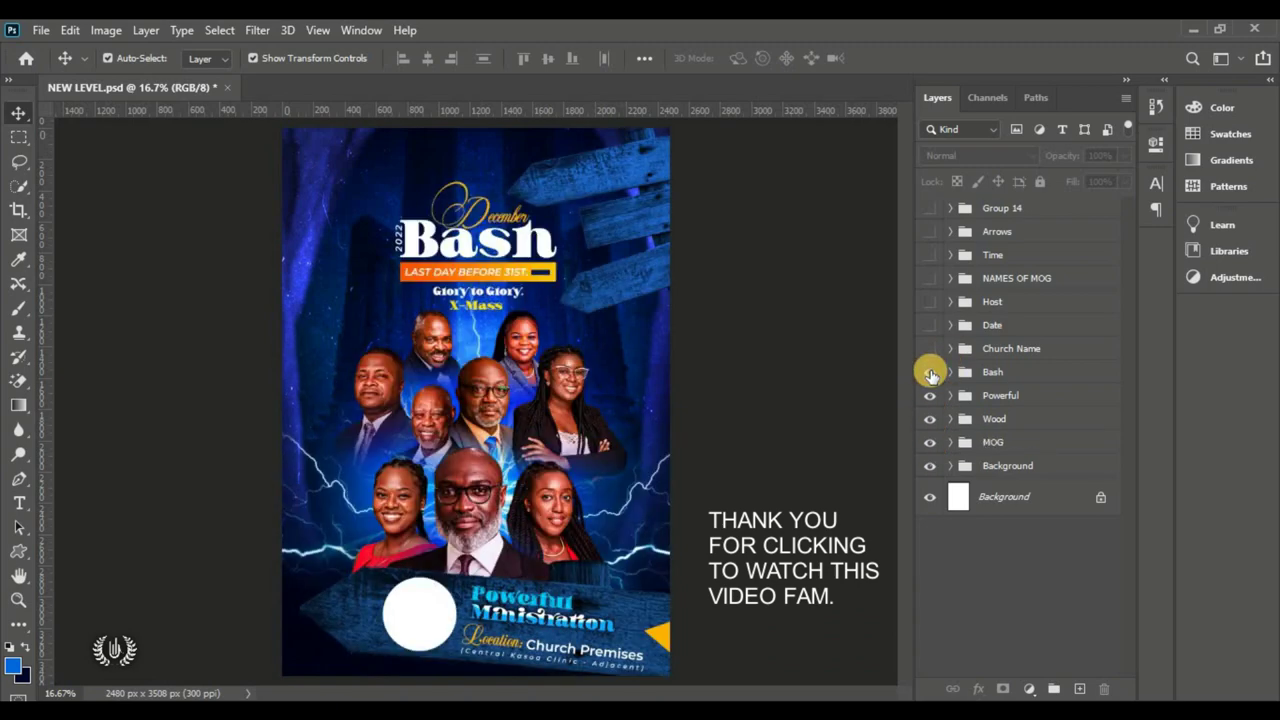
pyautogui.click(930, 348)
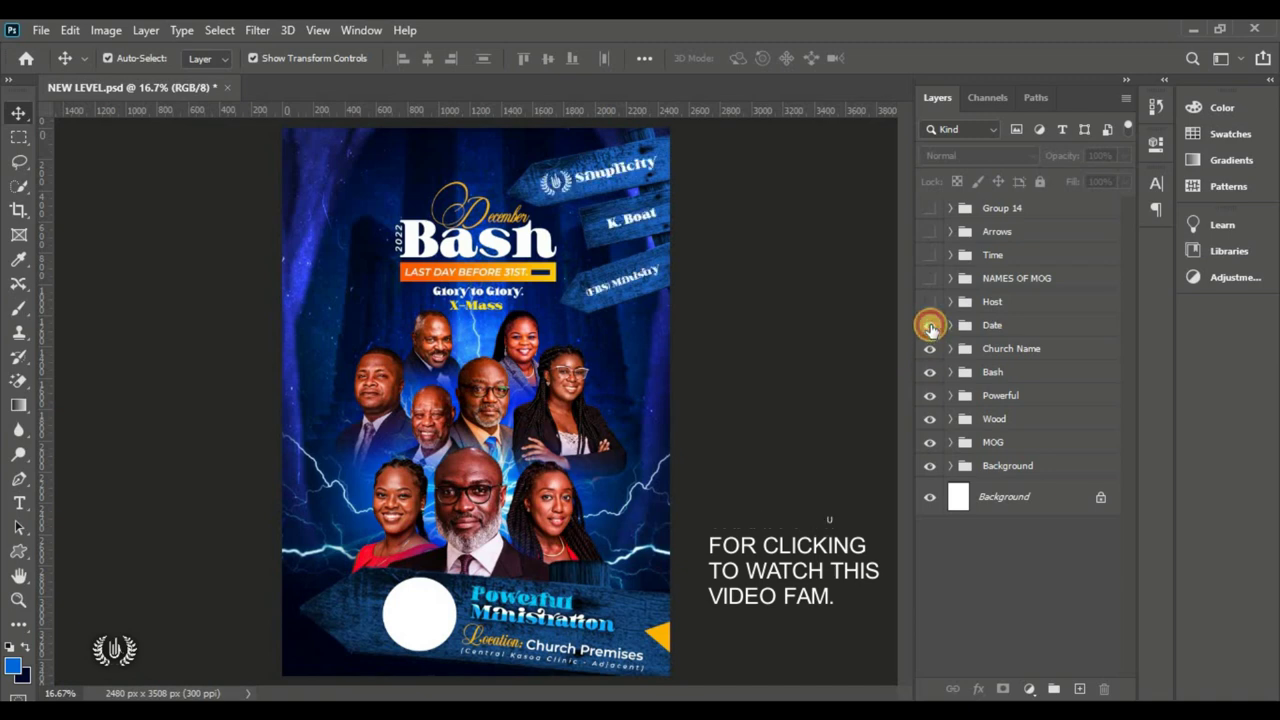
pyautogui.click(930, 325)
pyautogui.click(929, 303)
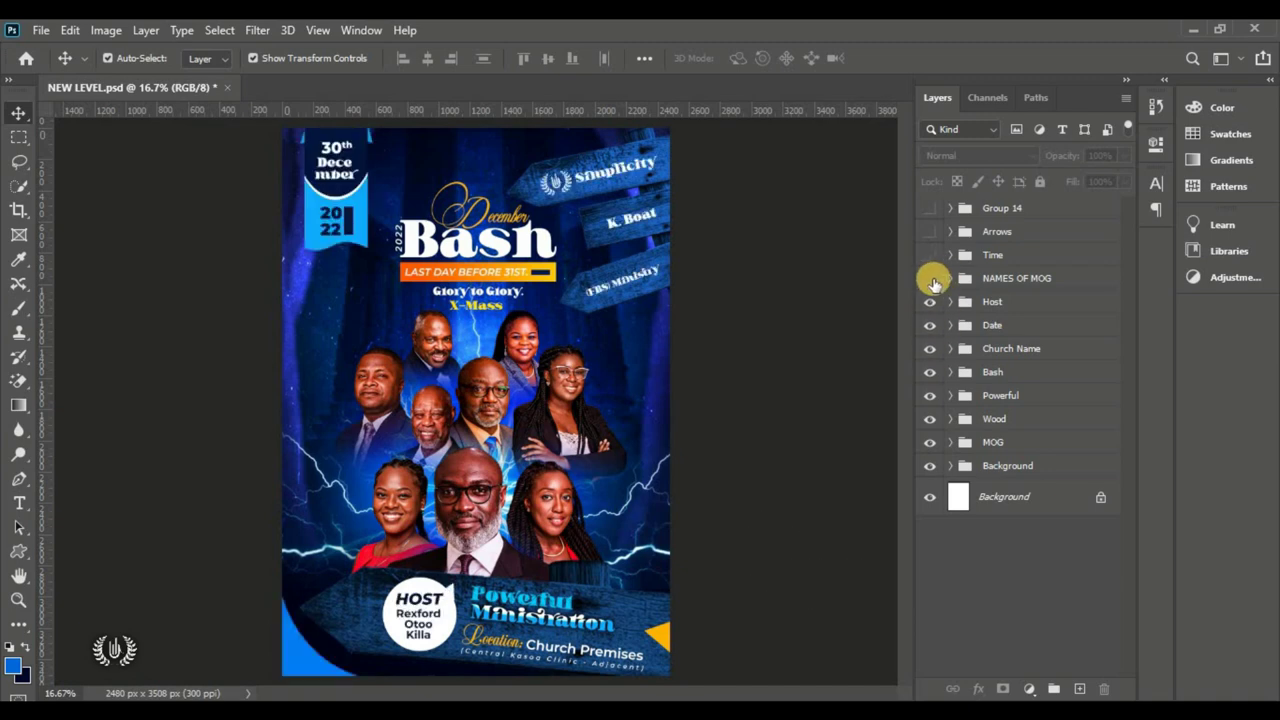
pyautogui.click(930, 278)
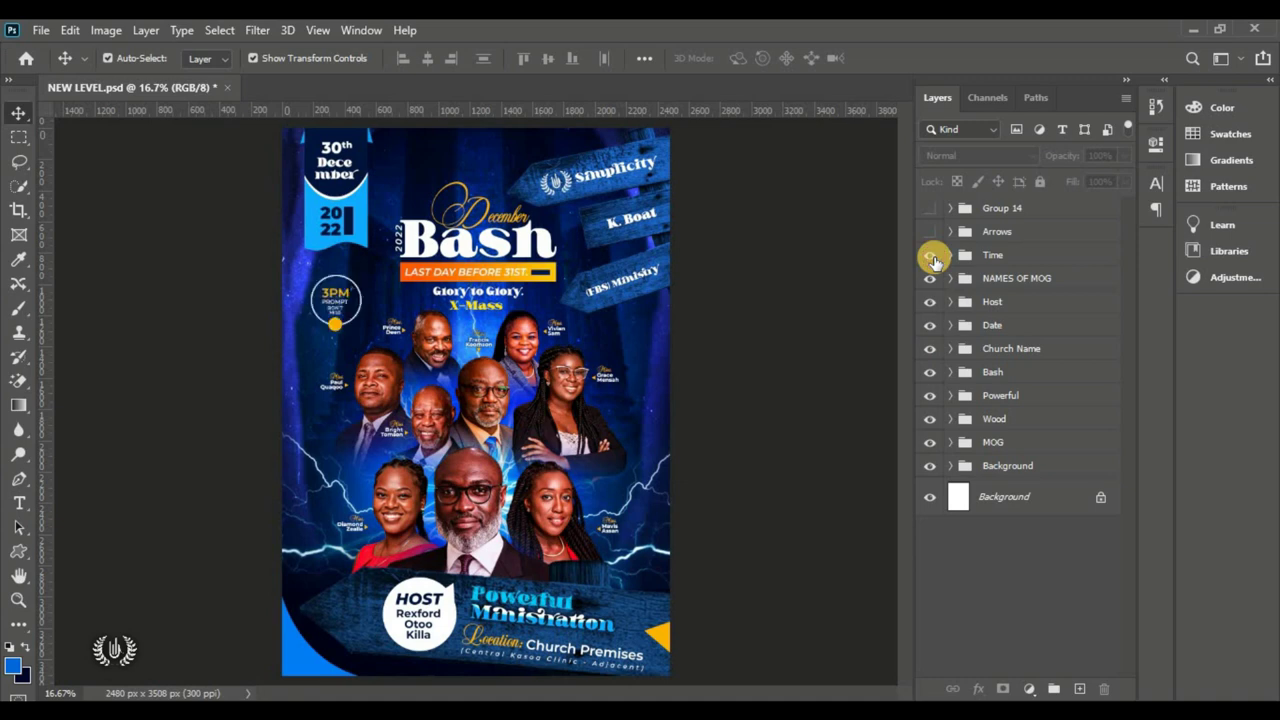
pyautogui.click(931, 231)
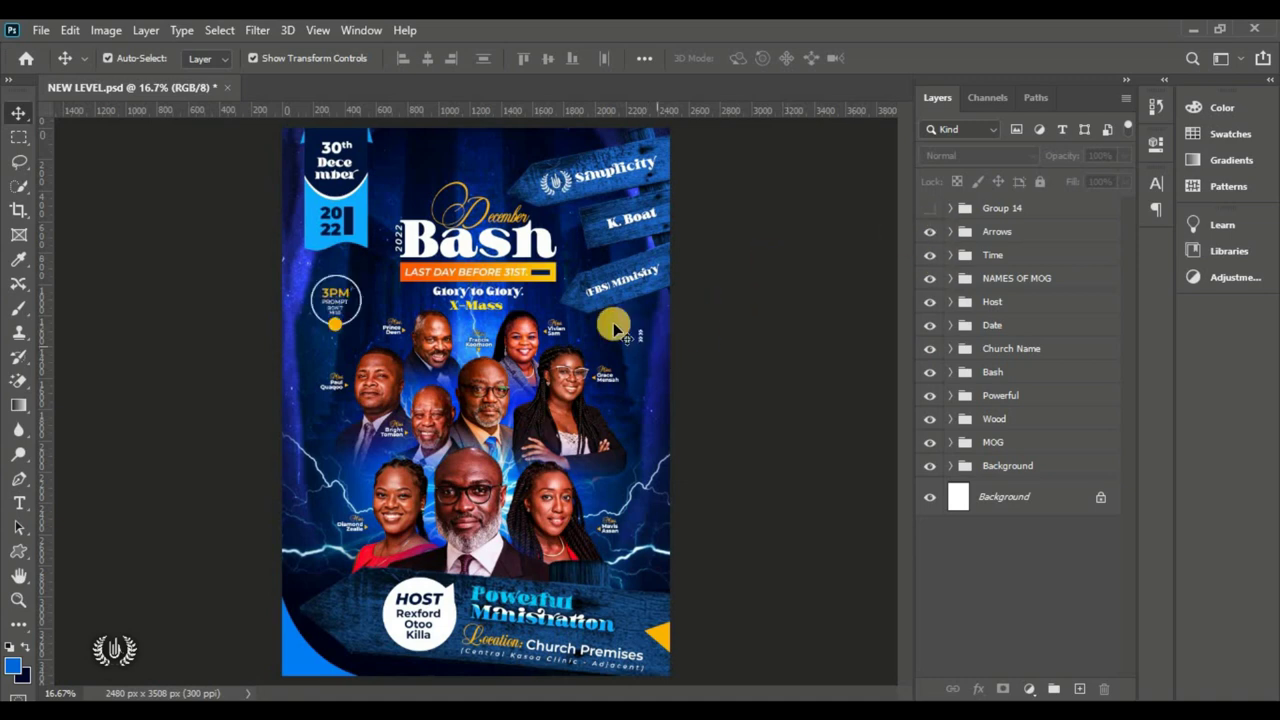
pyautogui.click(929, 208)
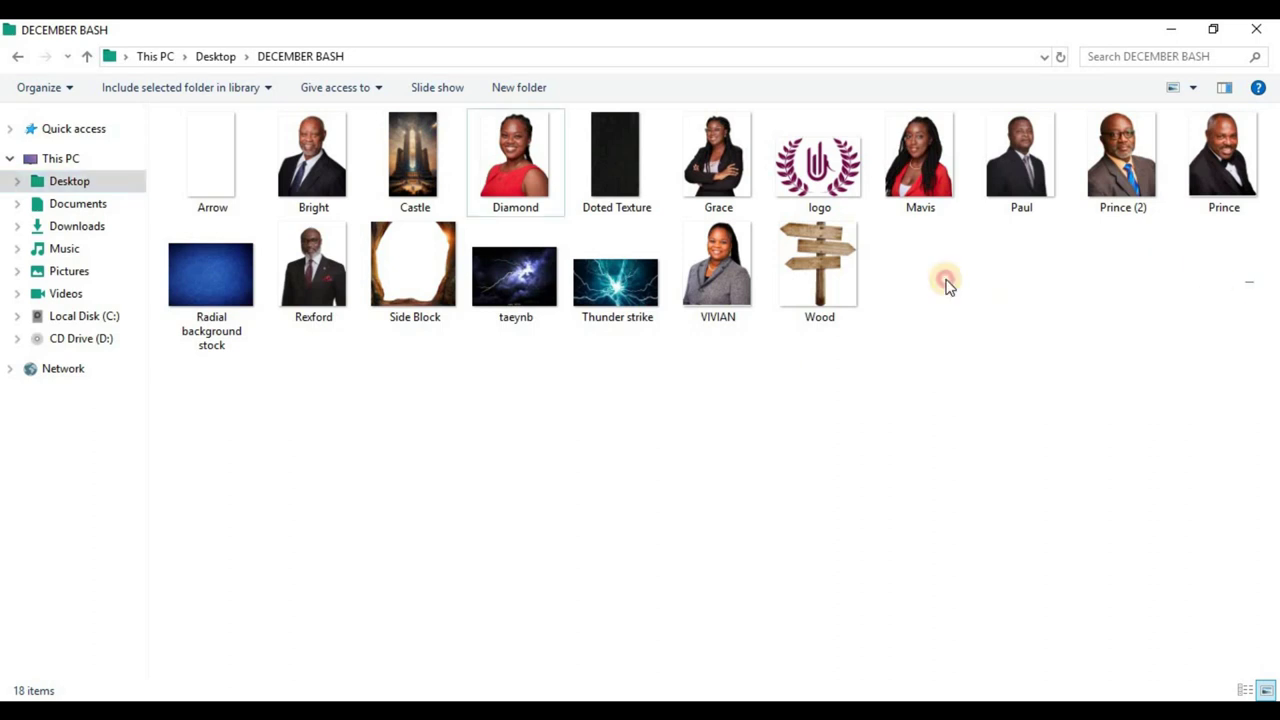
pyautogui.moveTo(1253, 281); pyautogui.dragTo(177, 140)
pyautogui.click(540, 406)
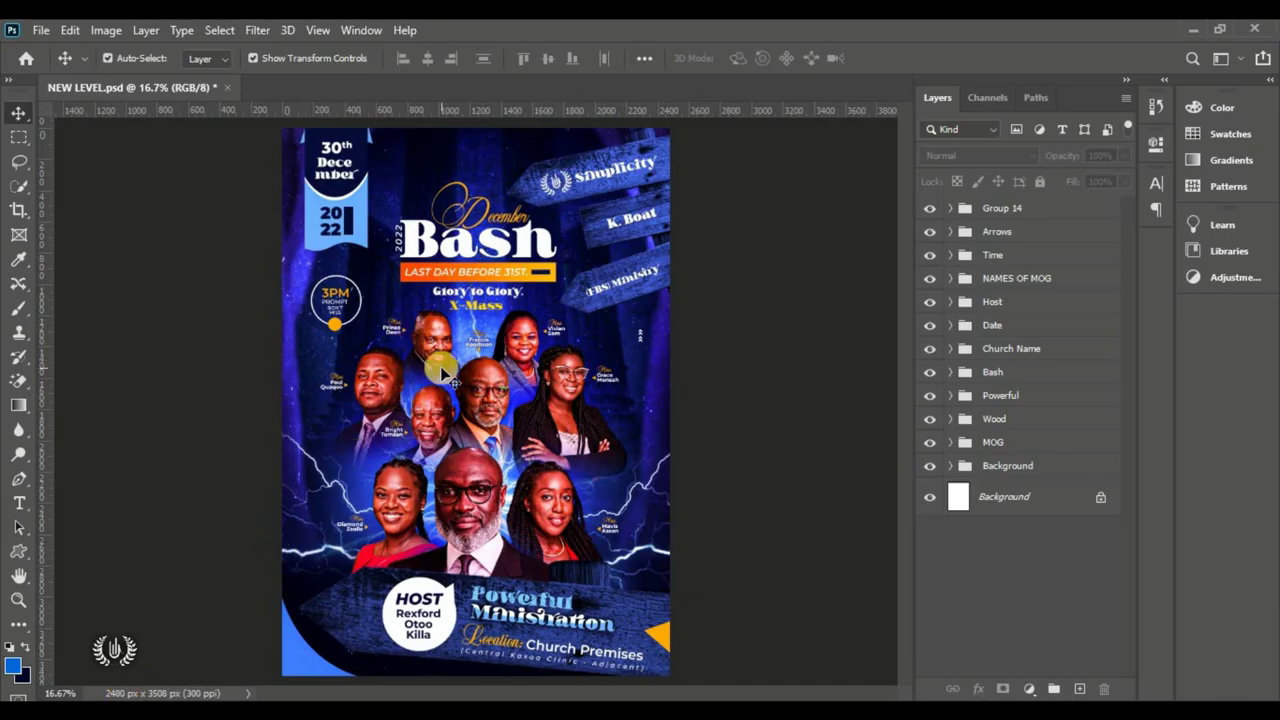
# Step: Create a blank A4 print document: 210 × 297 mm in millimetres at 300 ppi
pyautogui.click(44, 30)
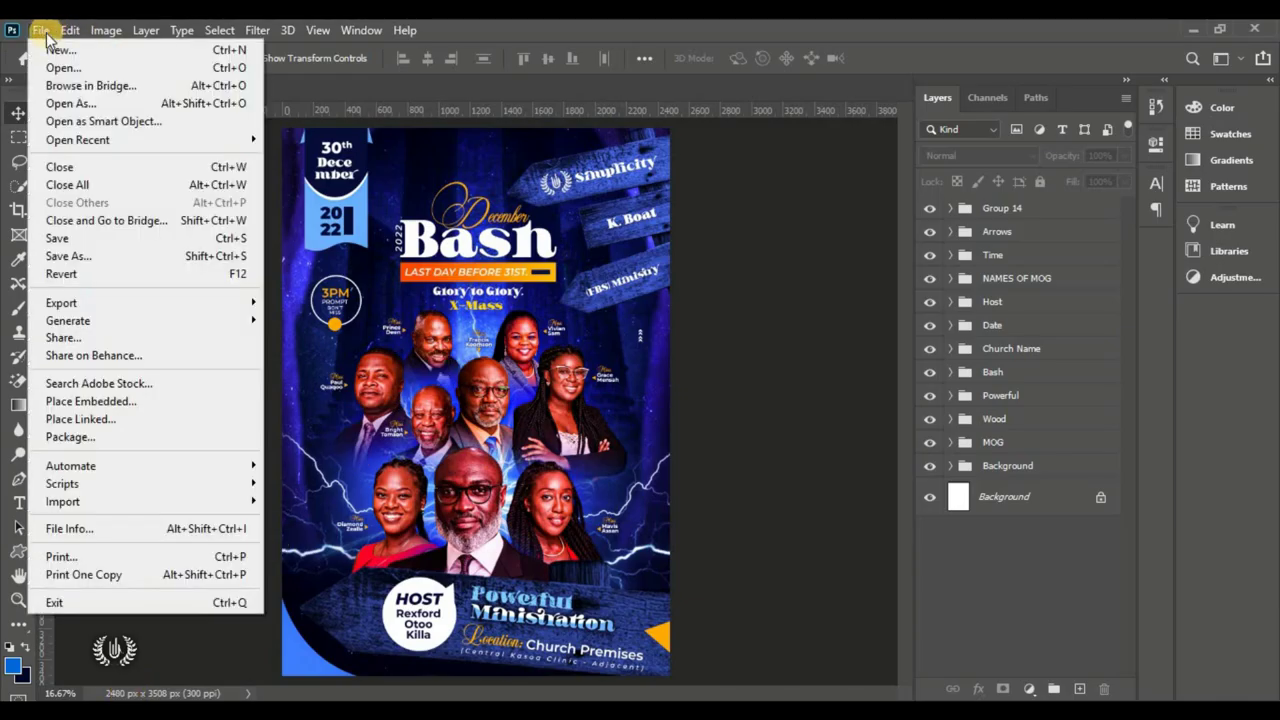
pyautogui.click(107, 52)
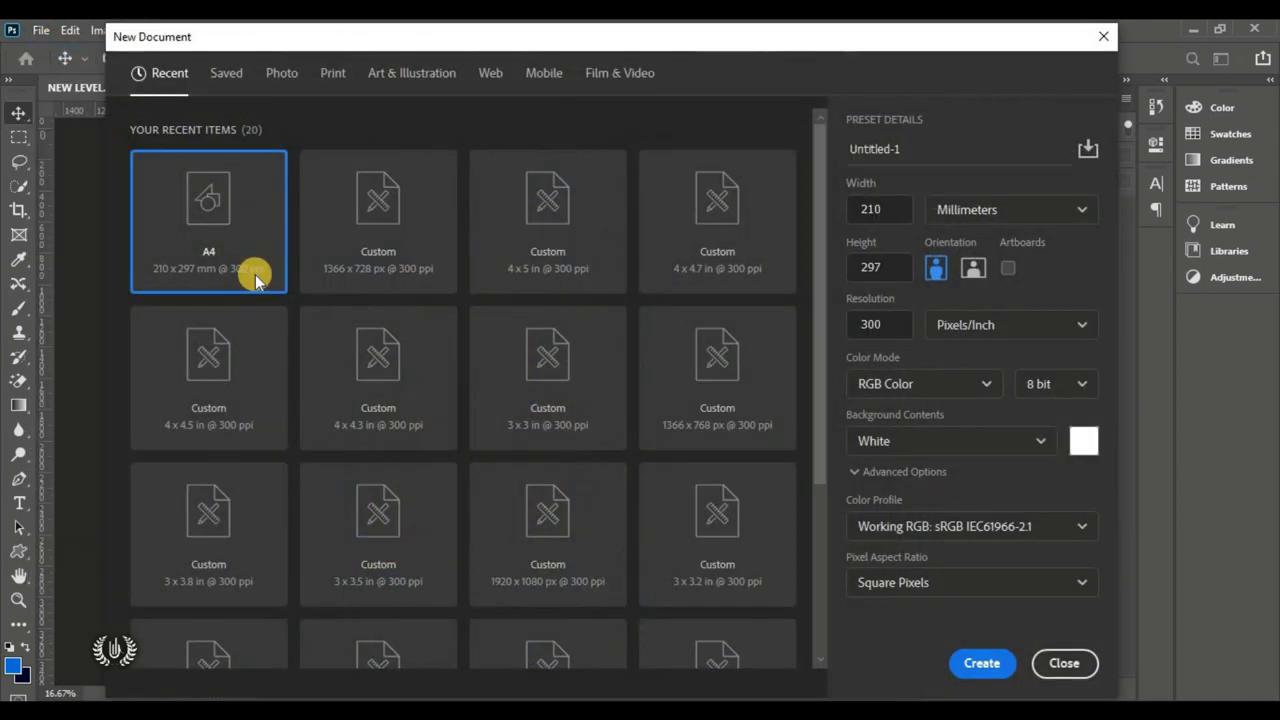
pyautogui.click(336, 77)
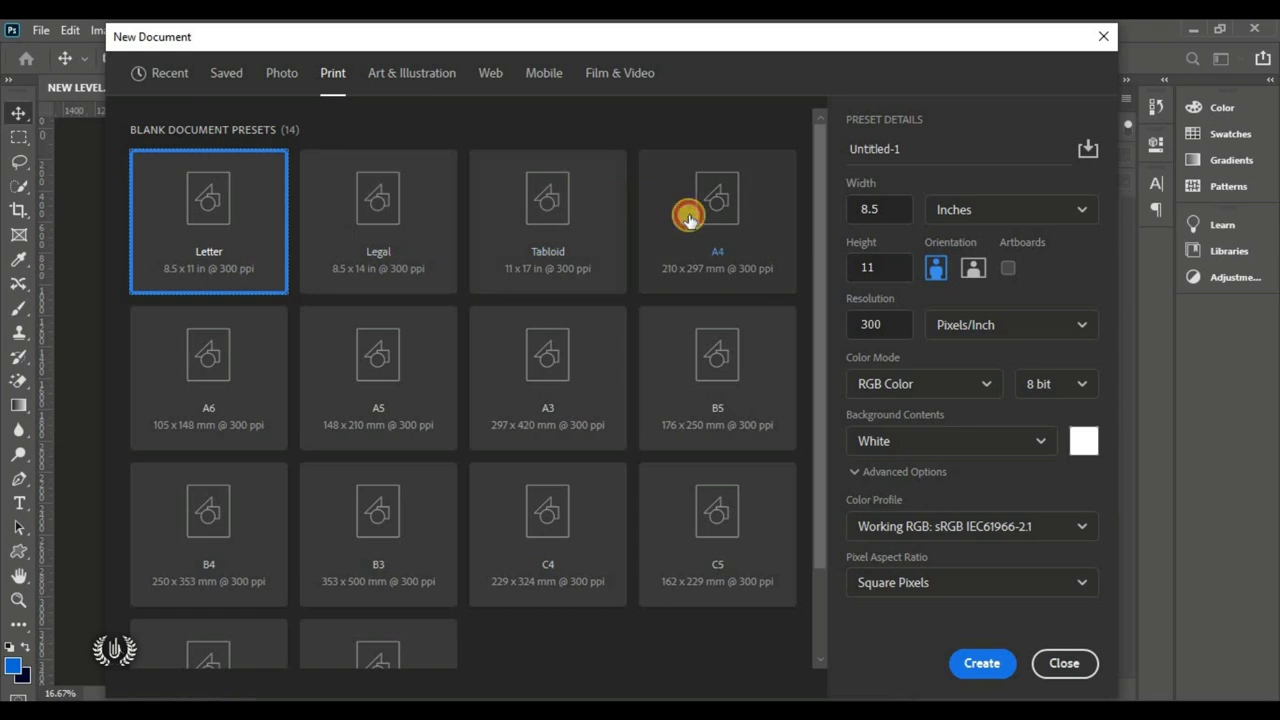
pyautogui.click(688, 220)
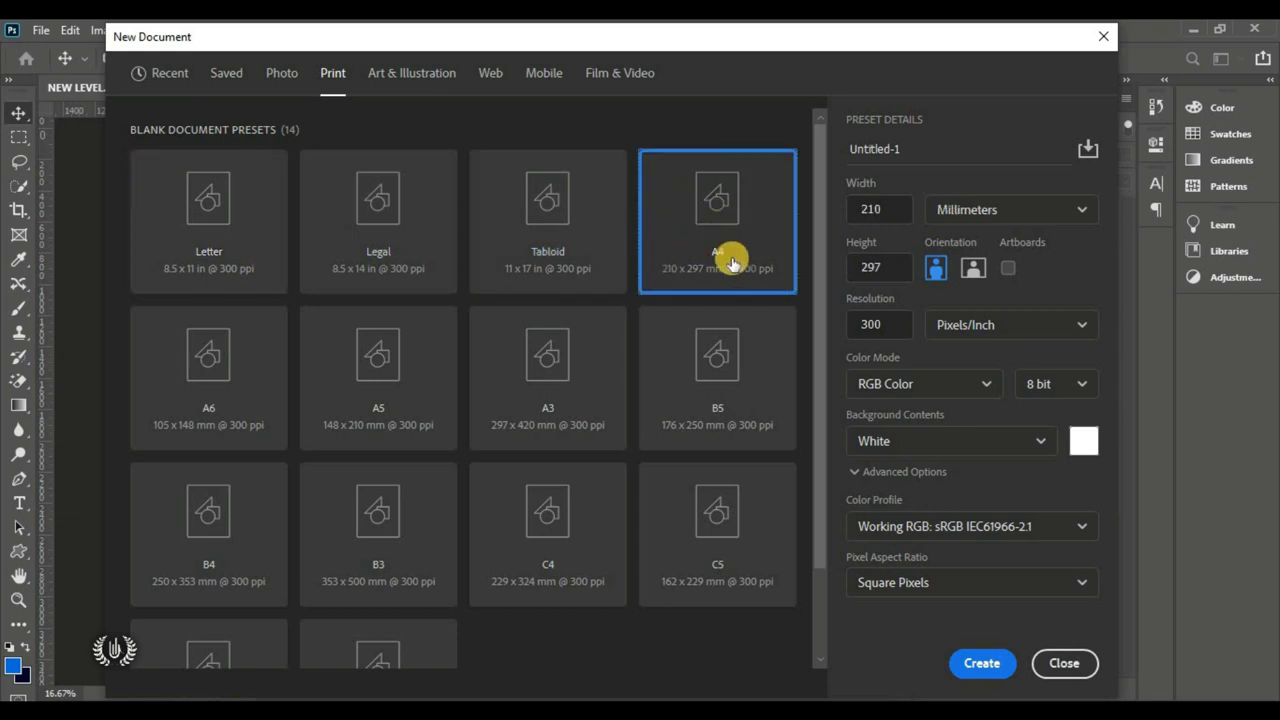
pyautogui.click(860, 209)
pyautogui.click(890, 267)
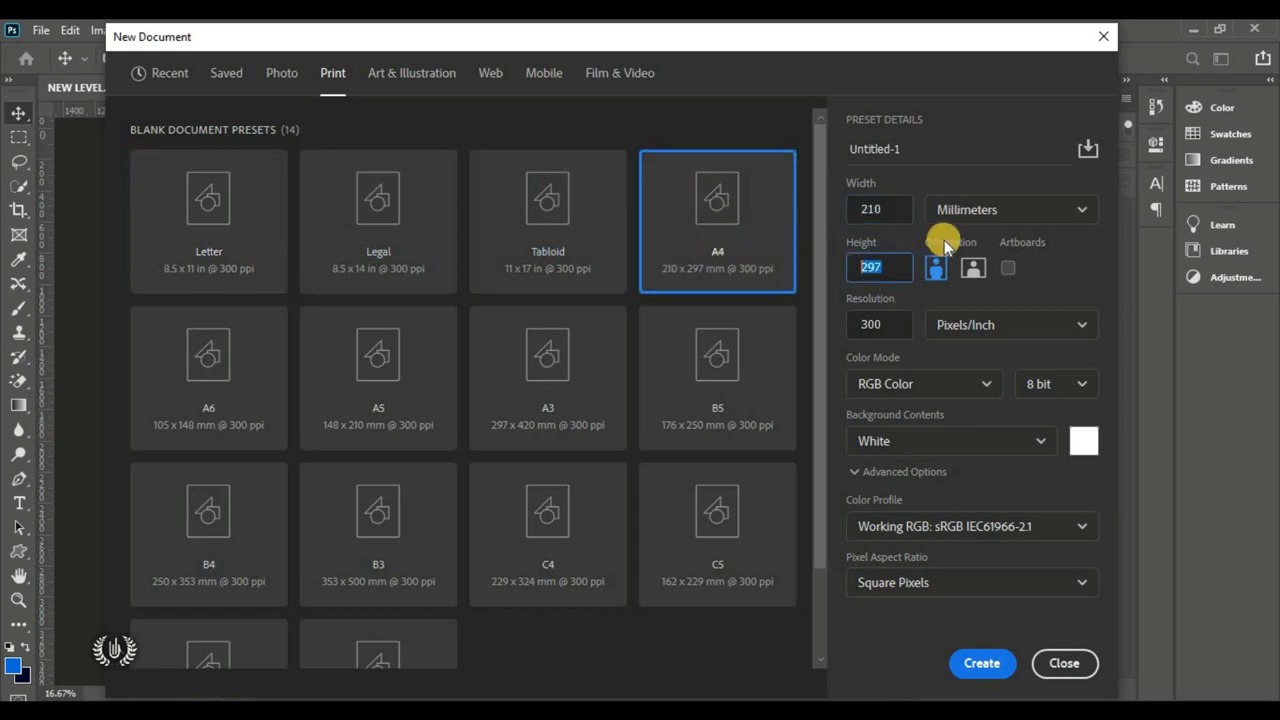
pyautogui.click(1000, 209)
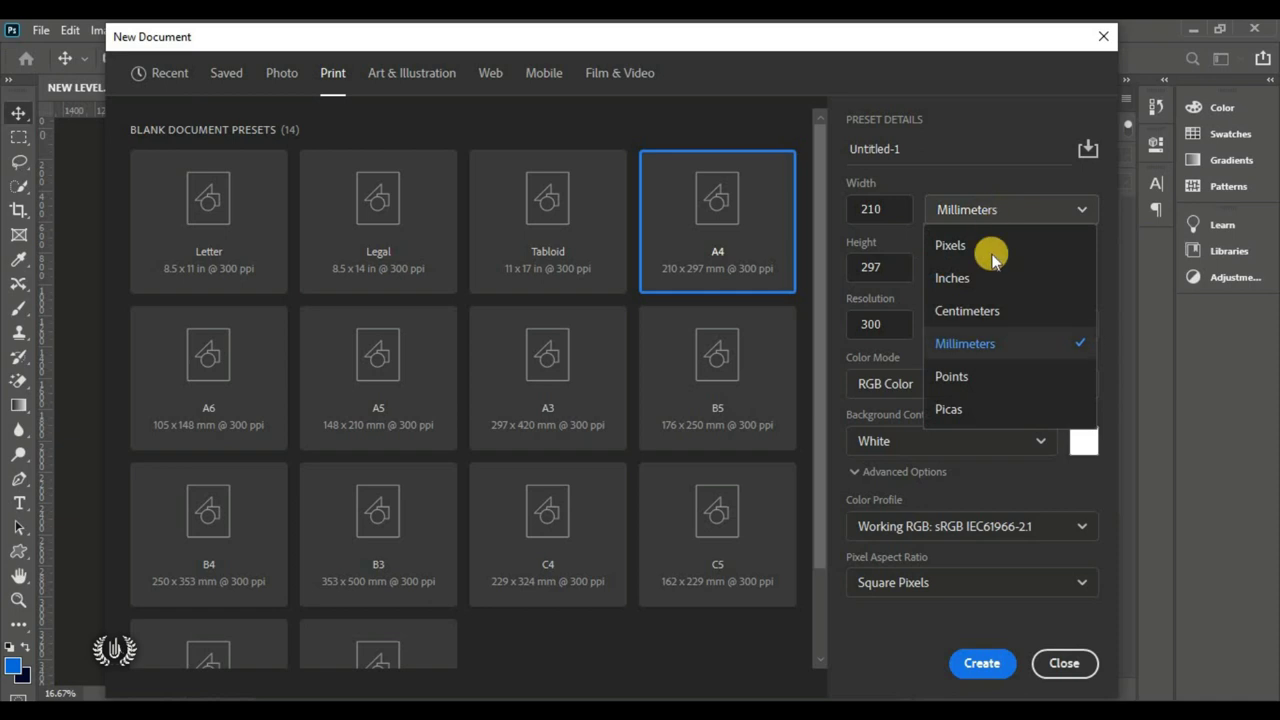
pyautogui.click(1021, 345)
pyautogui.click(878, 328)
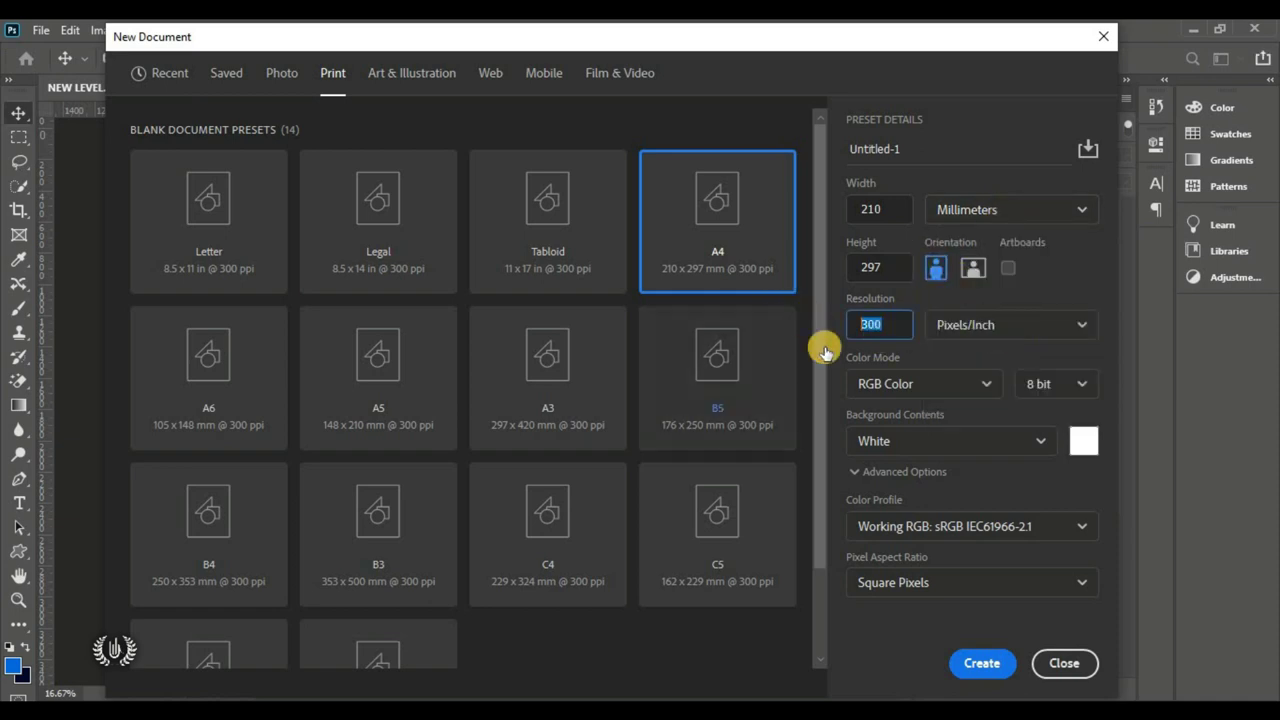
pyautogui.click(967, 667)
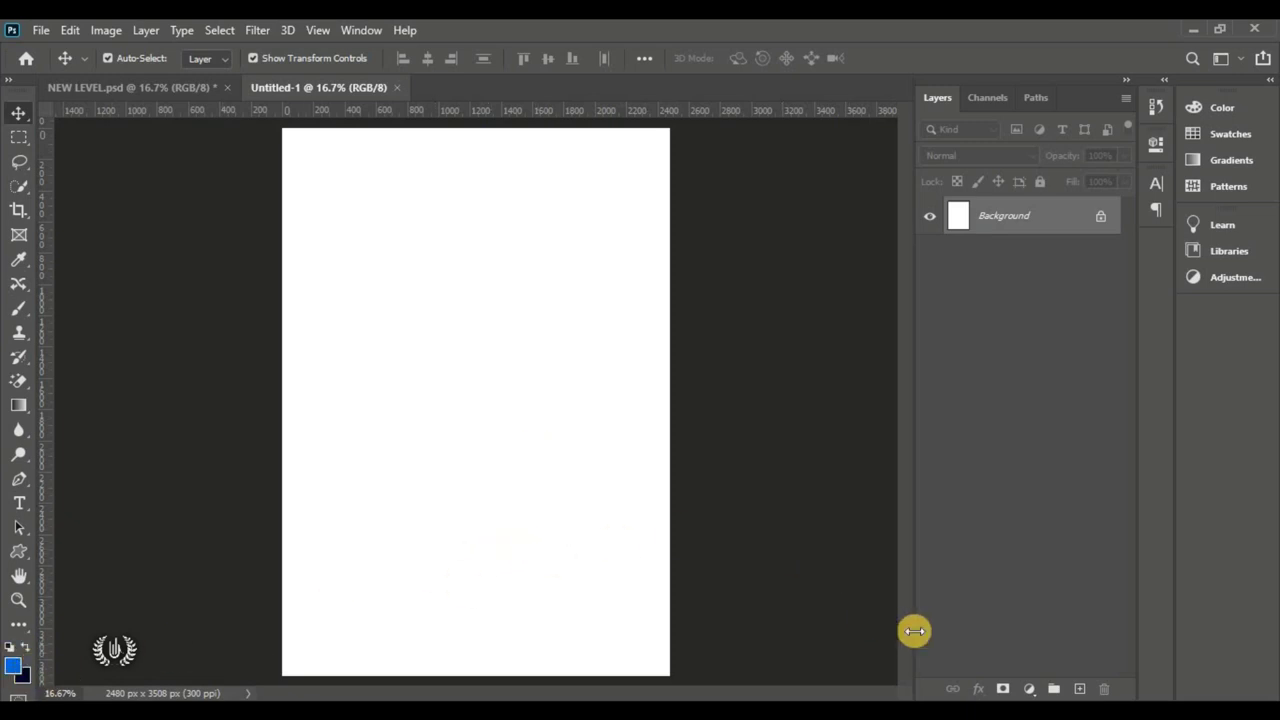
# Step: Add a Gradient Fill layer in Radial style and bring up its Gradient Editor
pyautogui.click(1031, 688)
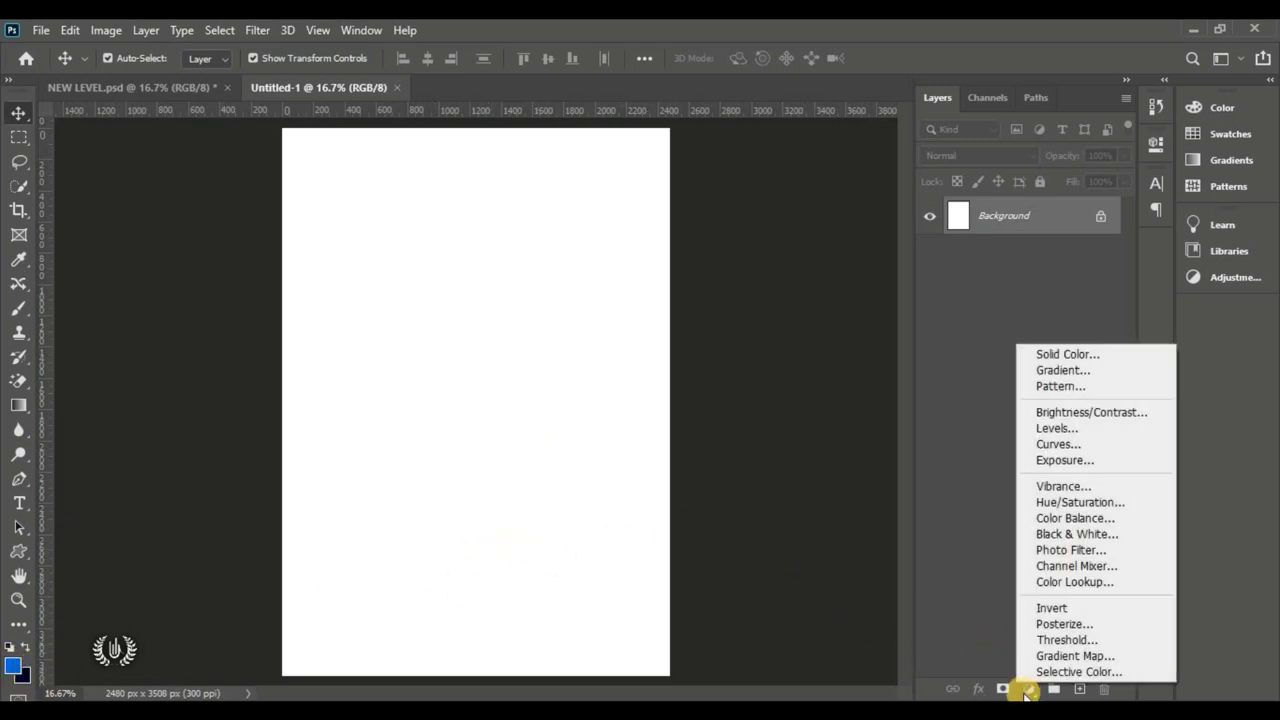
pyautogui.click(1124, 373)
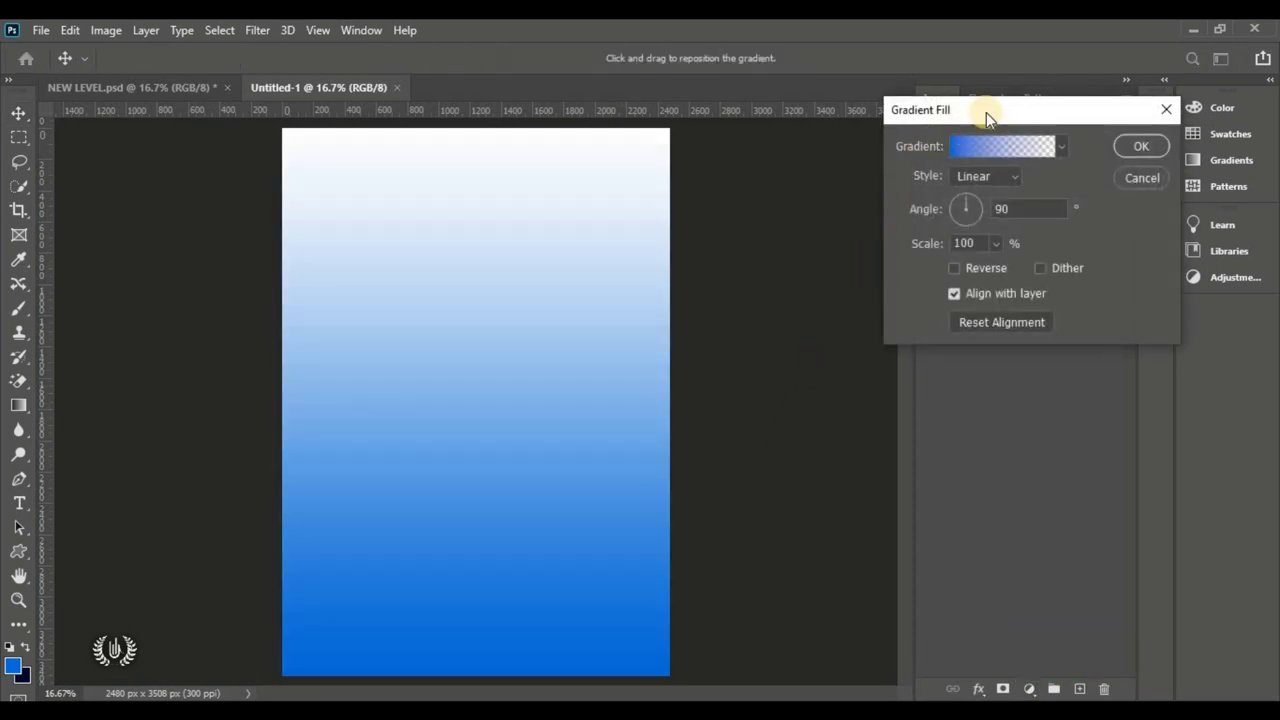
pyautogui.moveTo(949, 113); pyautogui.dragTo(830, 117)
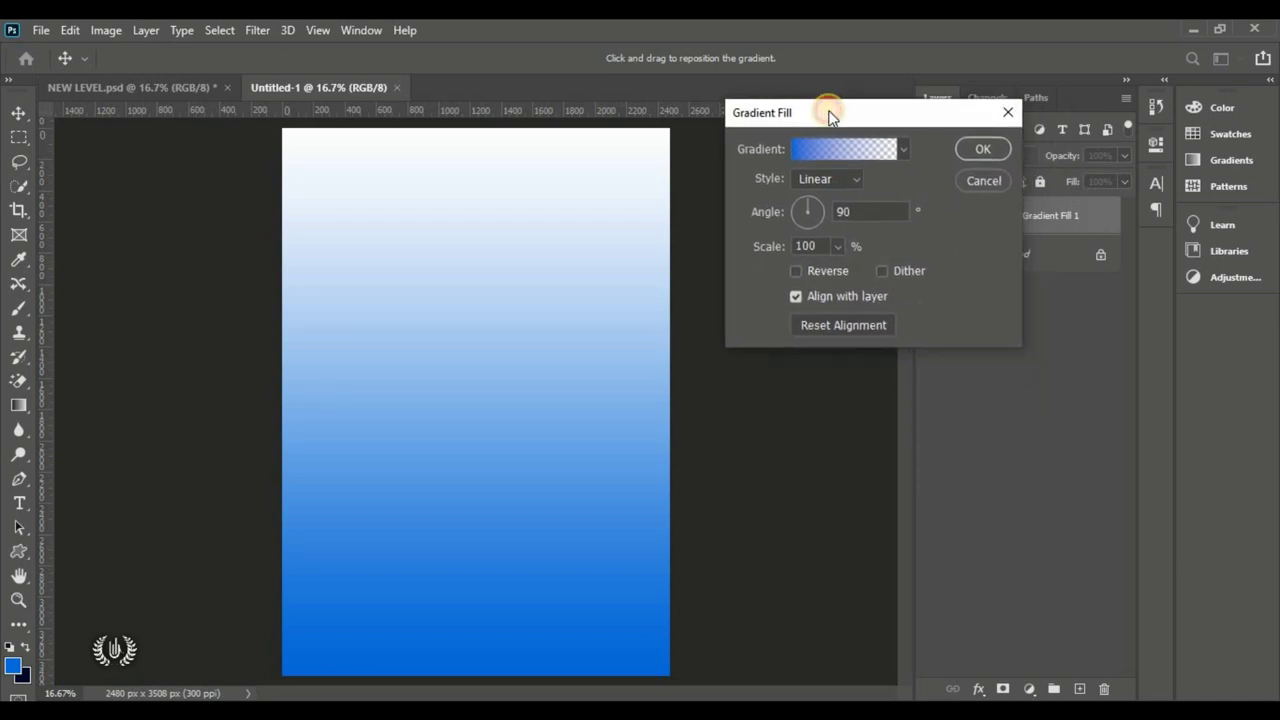
pyautogui.click(844, 179)
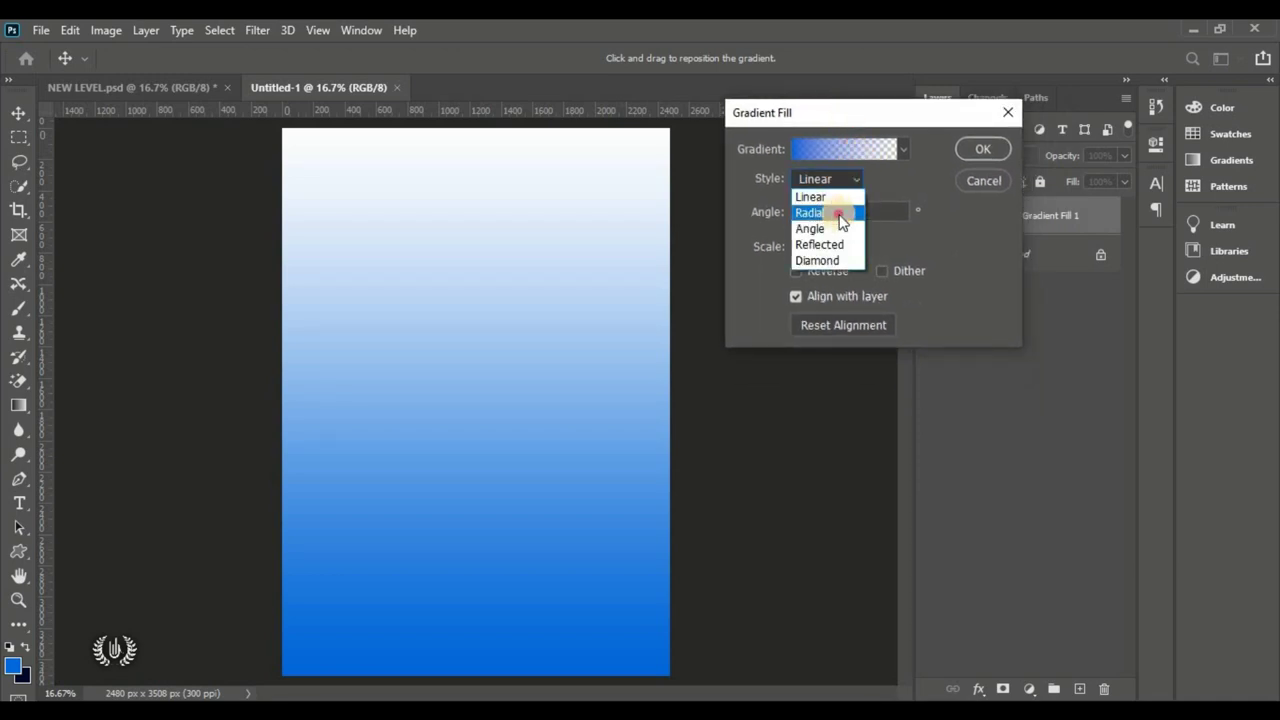
pyautogui.click(836, 211)
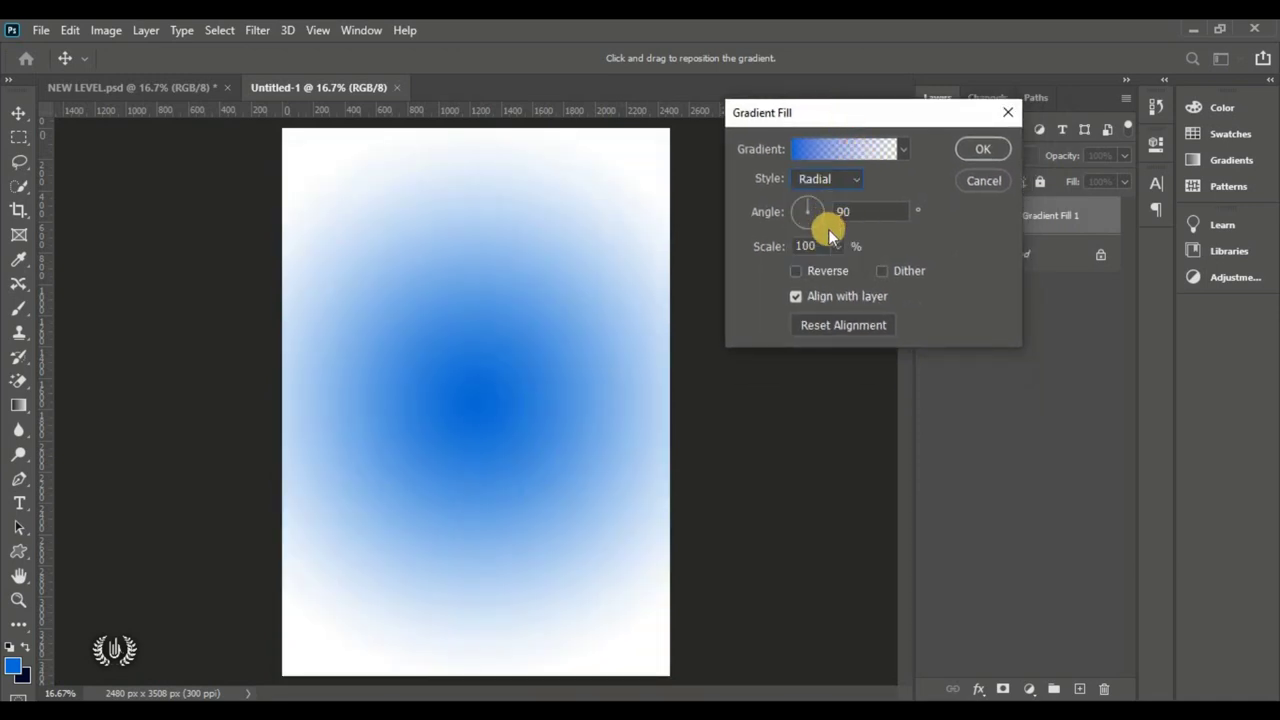
pyautogui.click(864, 148)
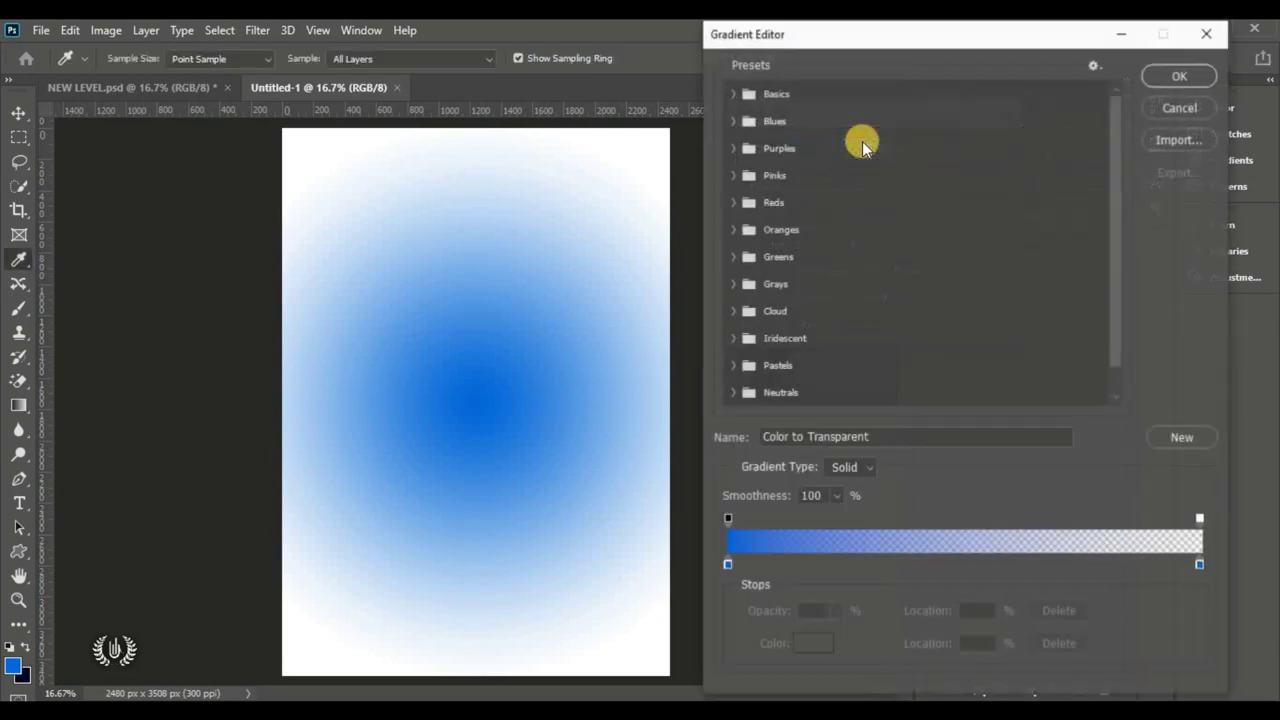
# Step: Remove the transparent opacity stop and set the start colour stop to bright blue 0066d9
pyautogui.moveTo(876, 31); pyautogui.dragTo(834, 31)
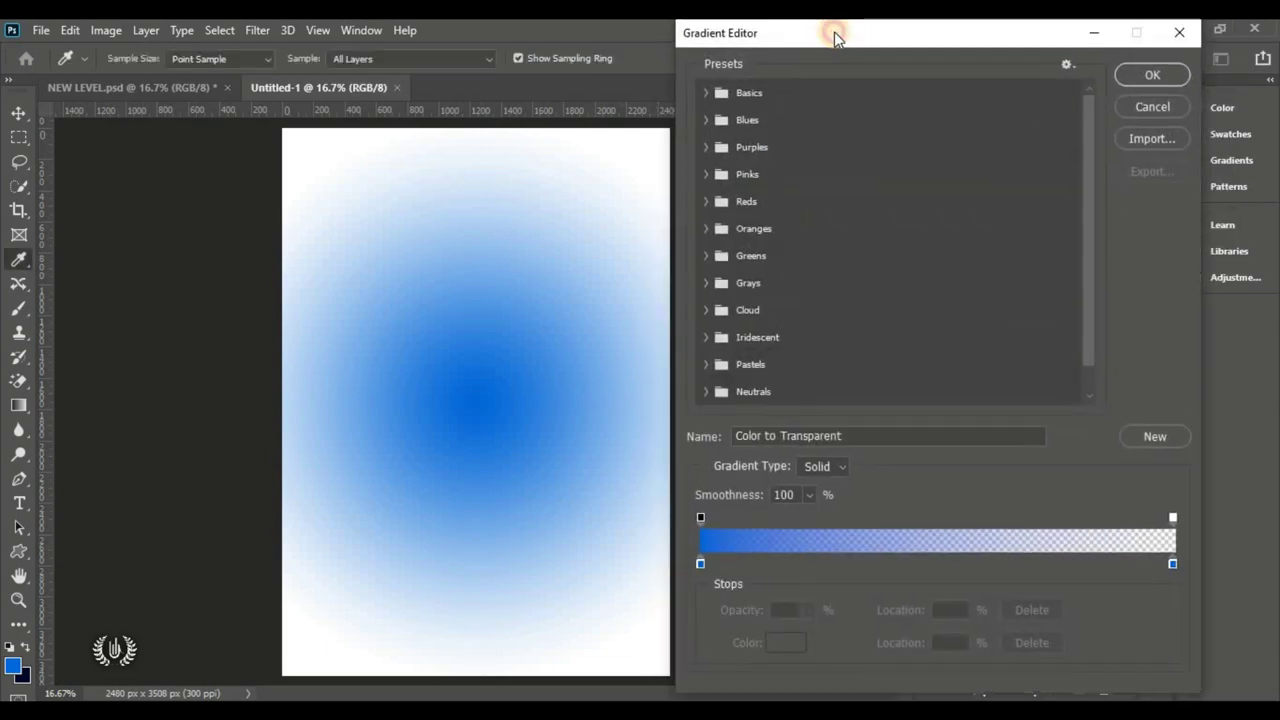
pyautogui.click(1178, 517)
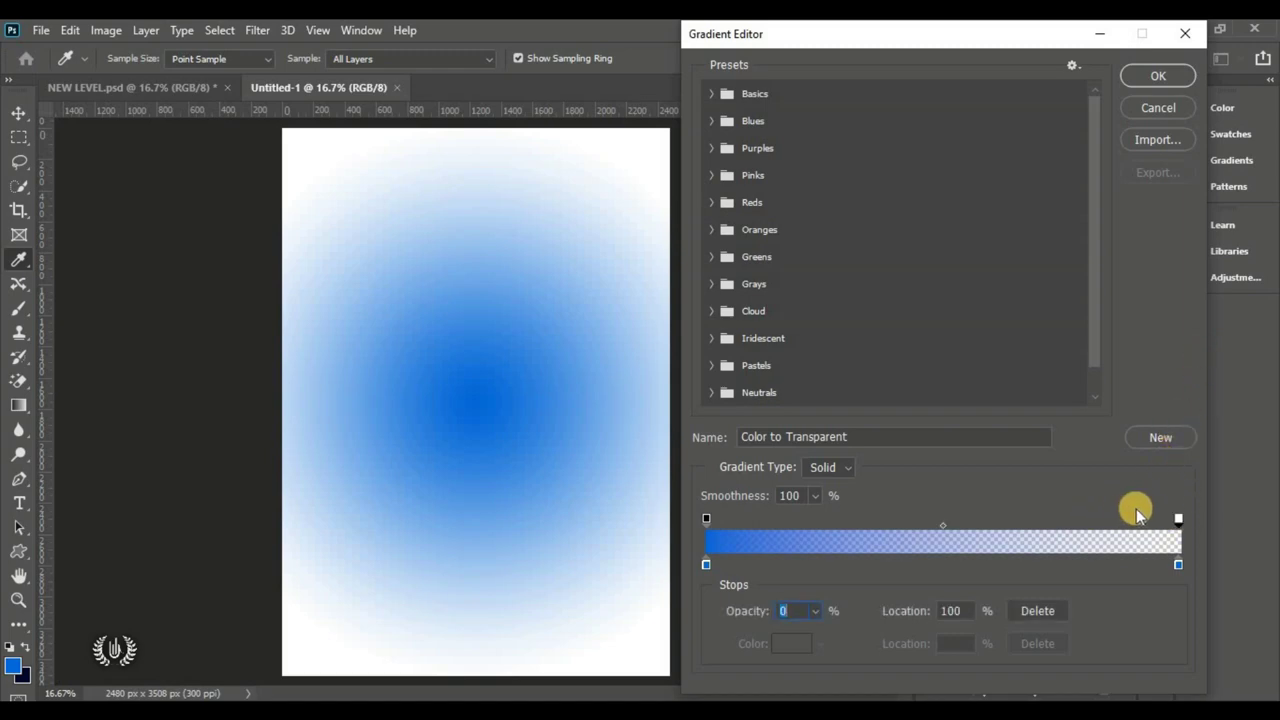
pyautogui.moveTo(1178, 517); pyautogui.dragTo(1179, 456)
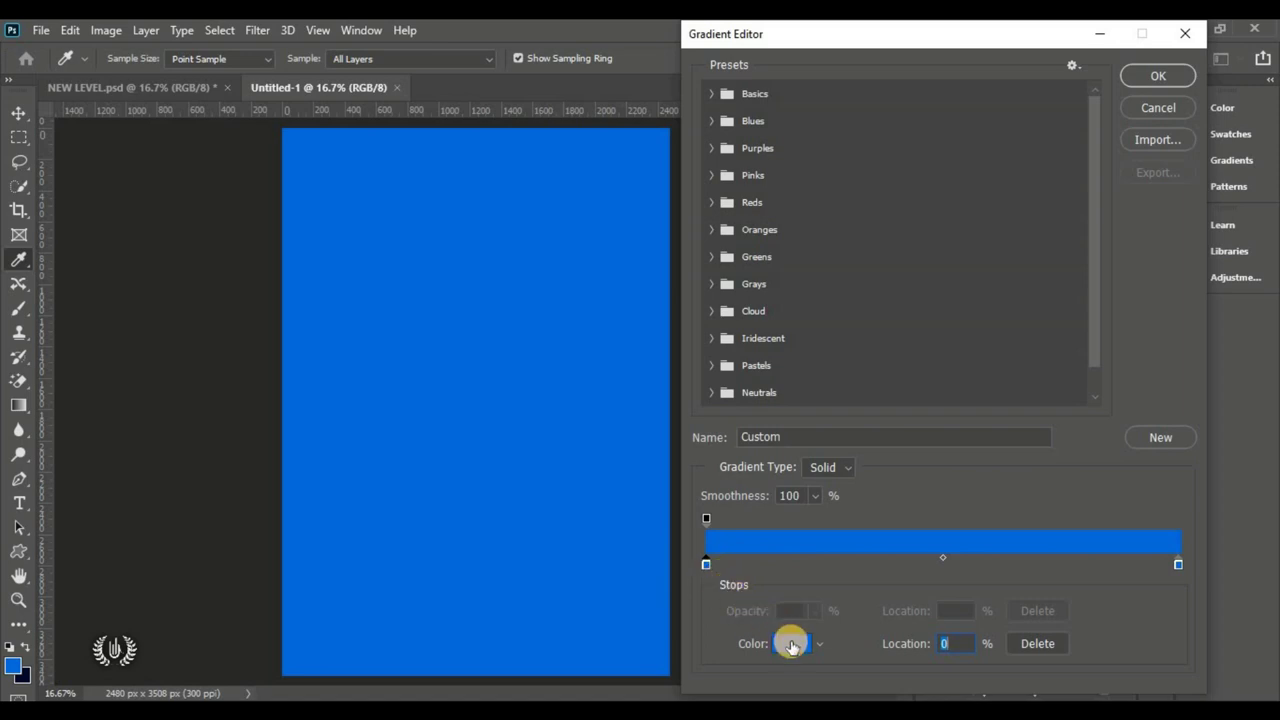
pyautogui.click(792, 645)
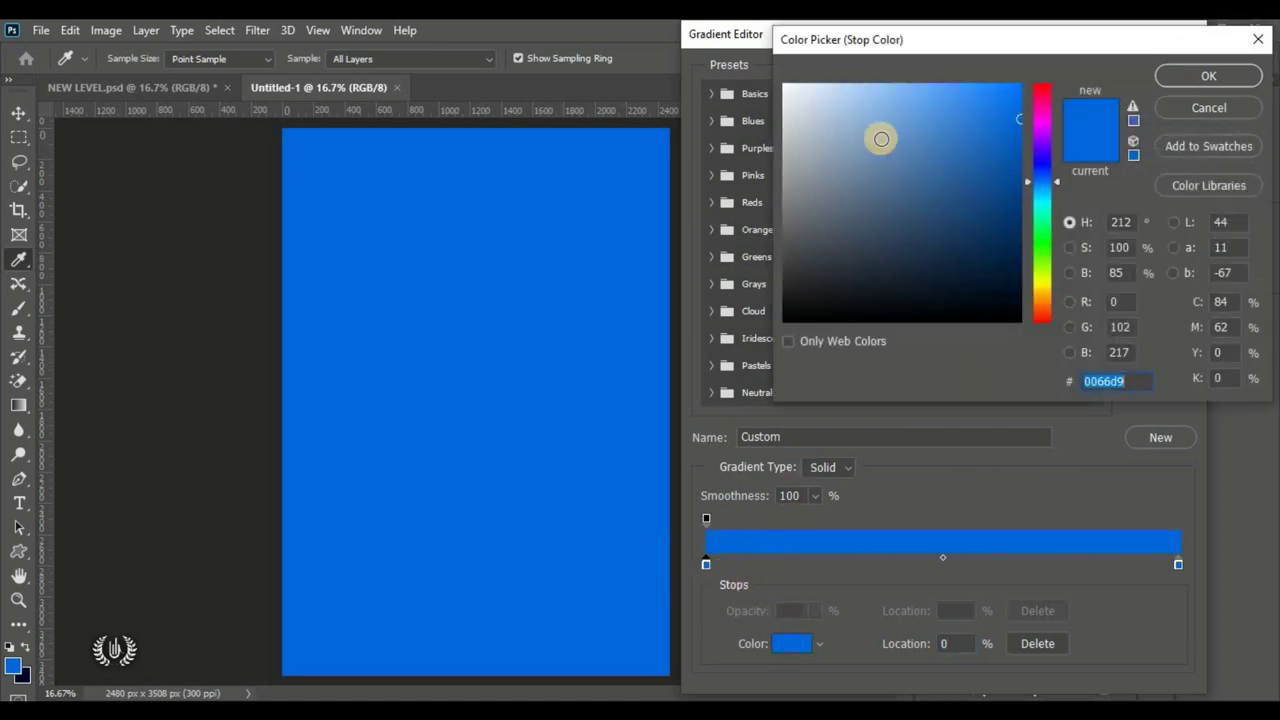
pyautogui.moveTo(880, 134); pyautogui.dragTo(861, 73)
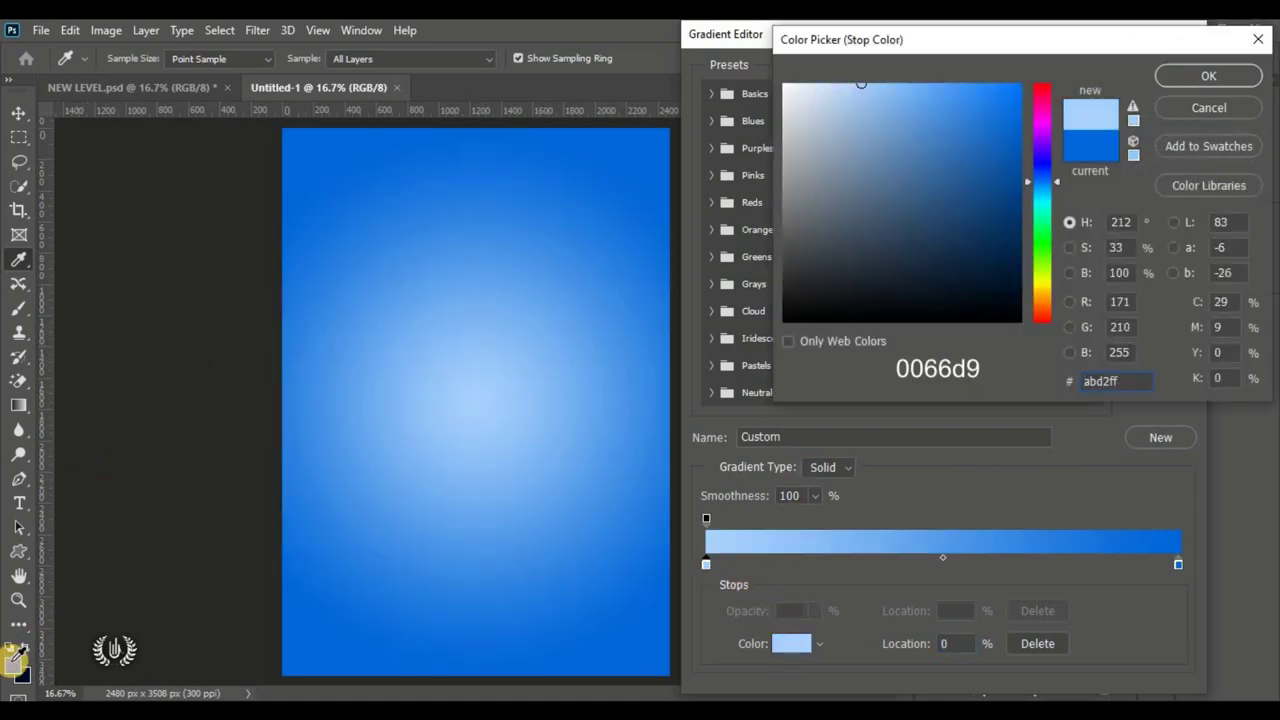
pyautogui.click(12, 665)
pyautogui.click(1108, 381)
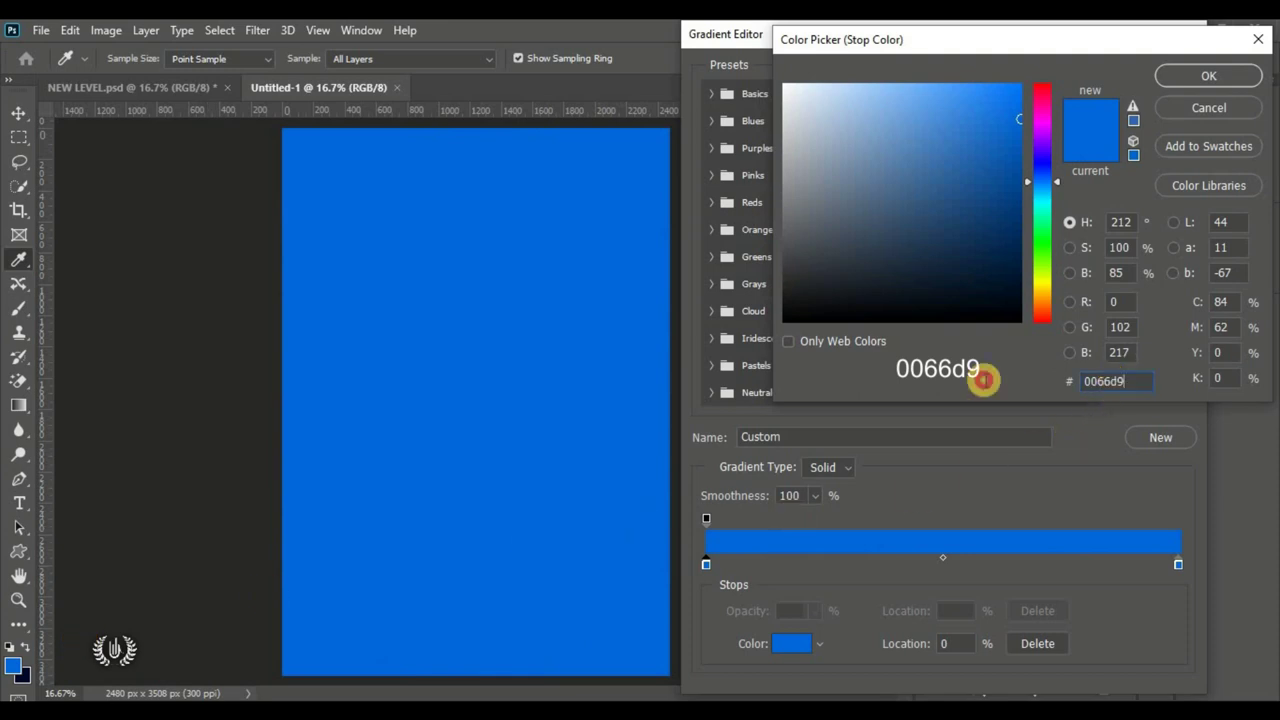
pyautogui.click(1184, 79)
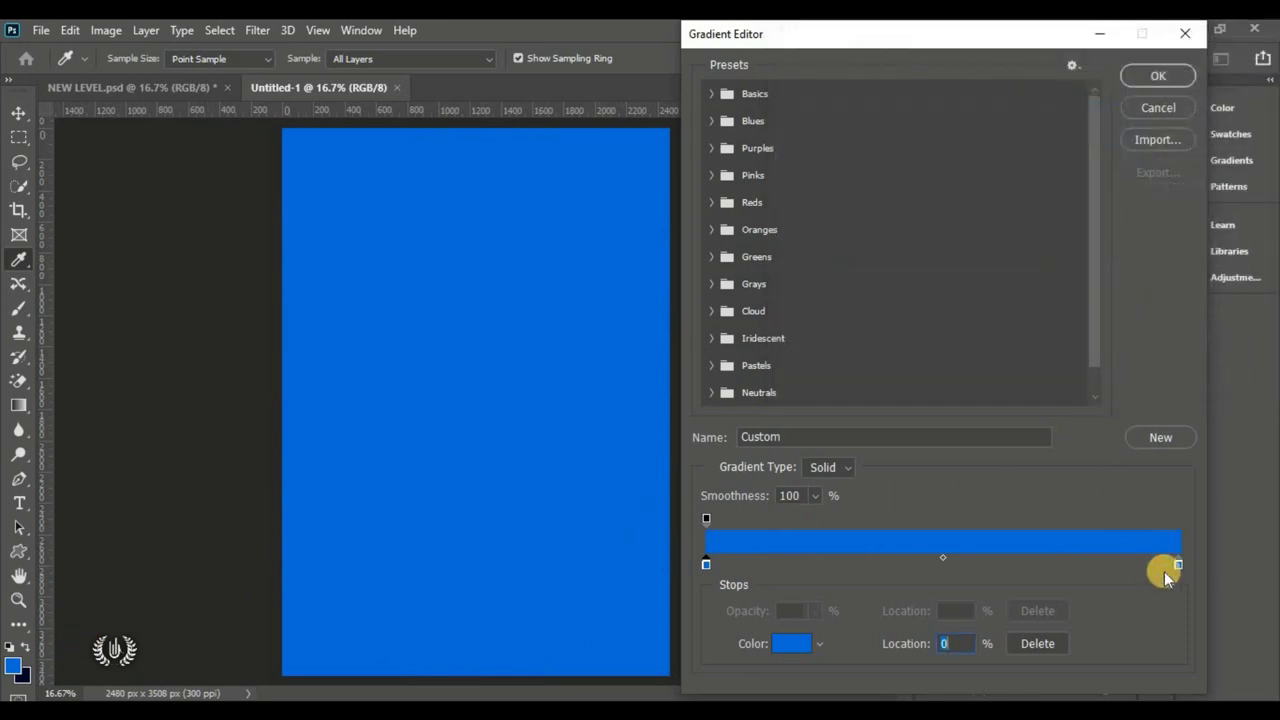
# Step: Set the end colour stop to dark navy 00072a and accept the gradient
pyautogui.click(787, 644)
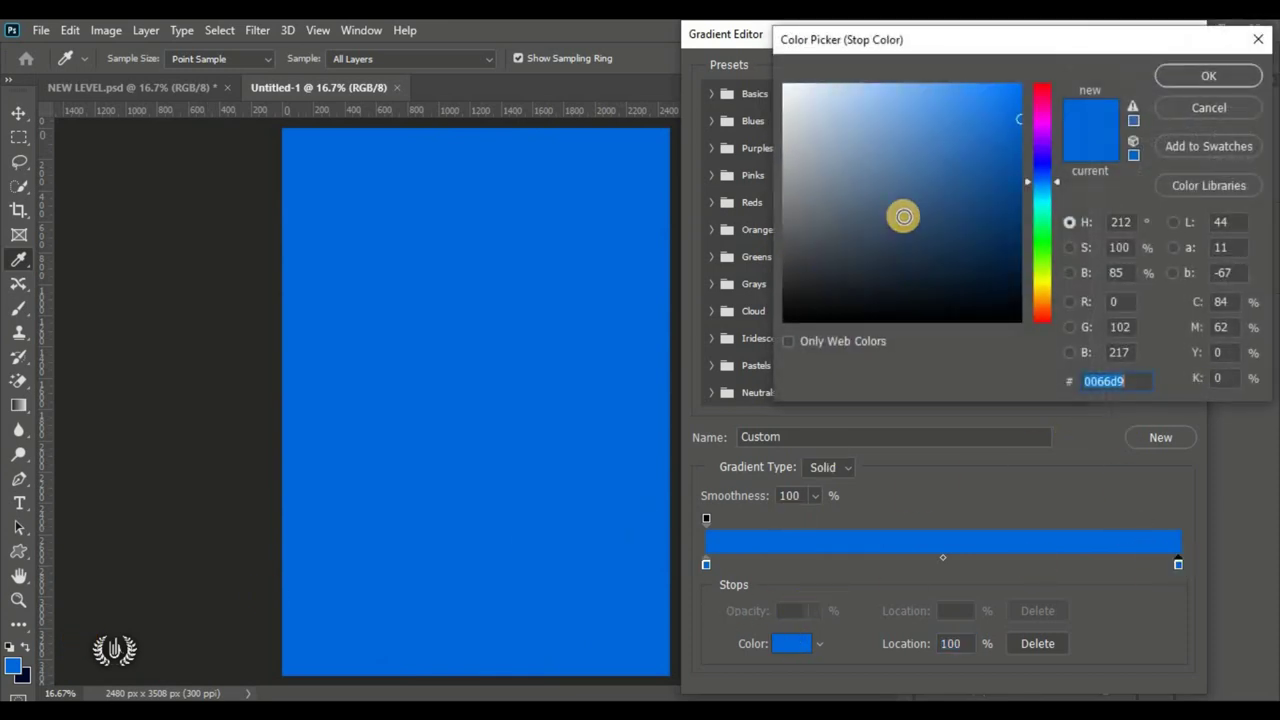
pyautogui.click(789, 125)
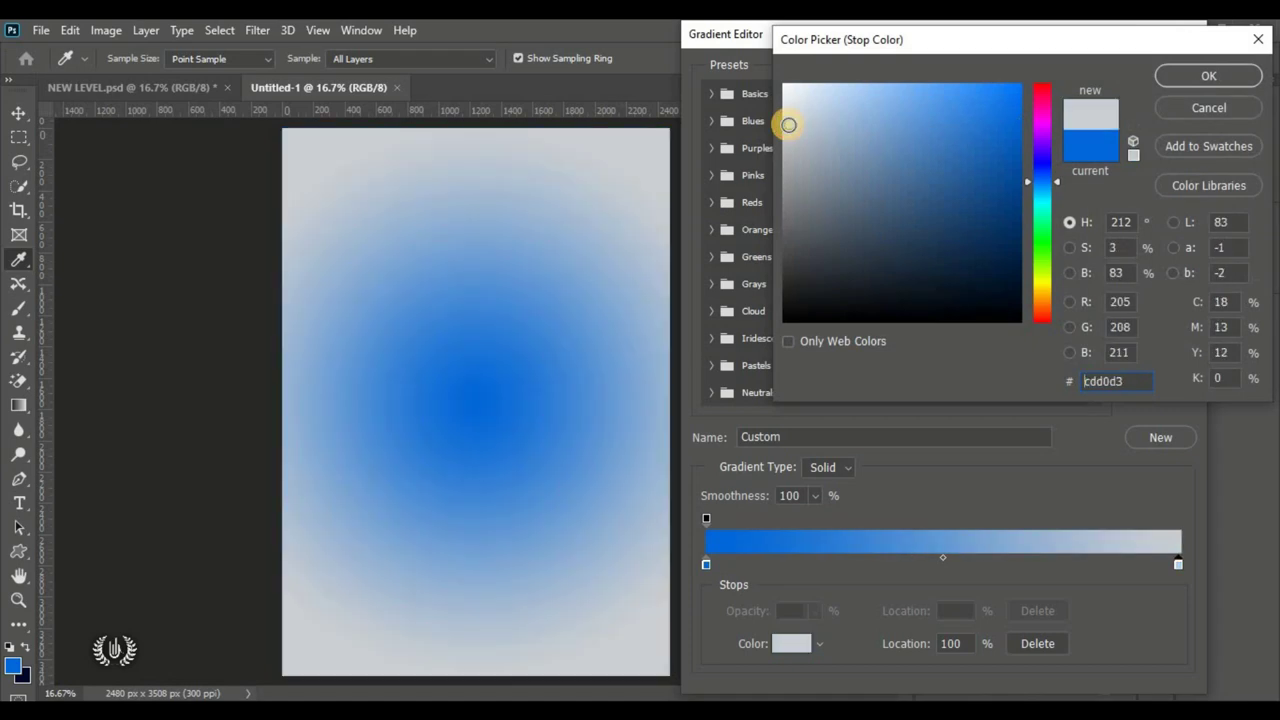
pyautogui.click(22, 672)
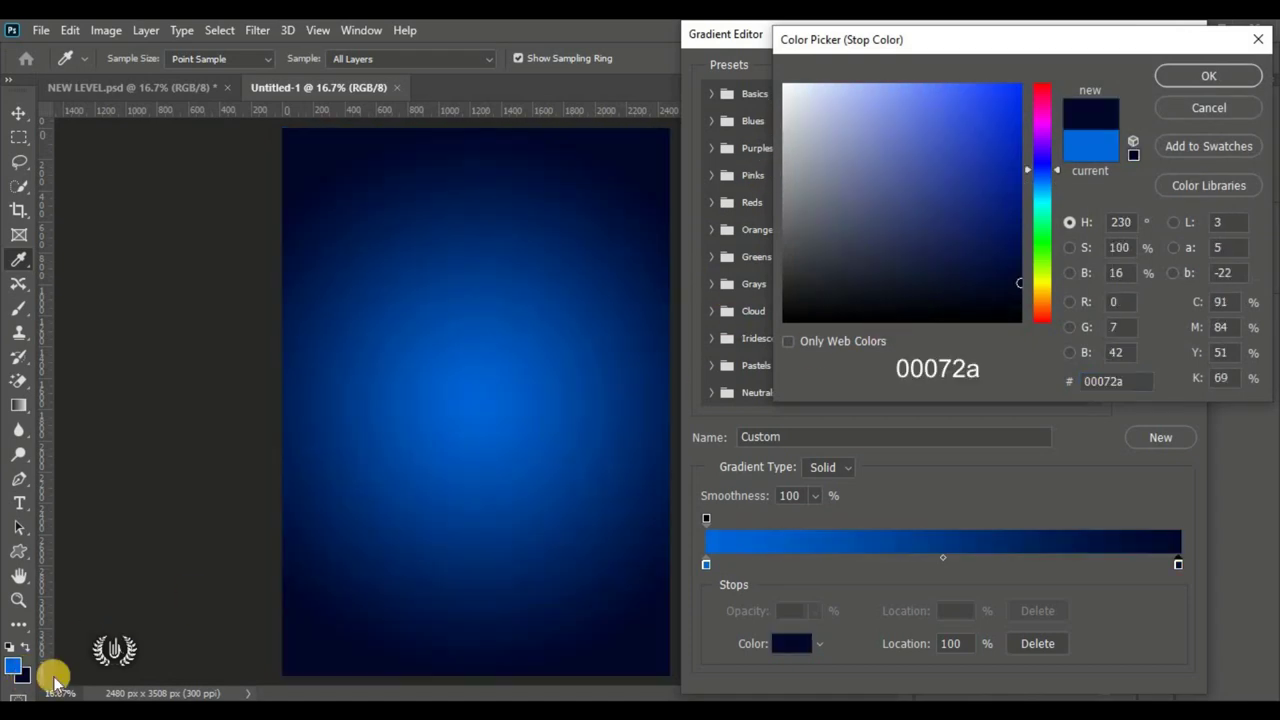
pyautogui.moveTo(1128, 385); pyautogui.dragTo(1066, 385)
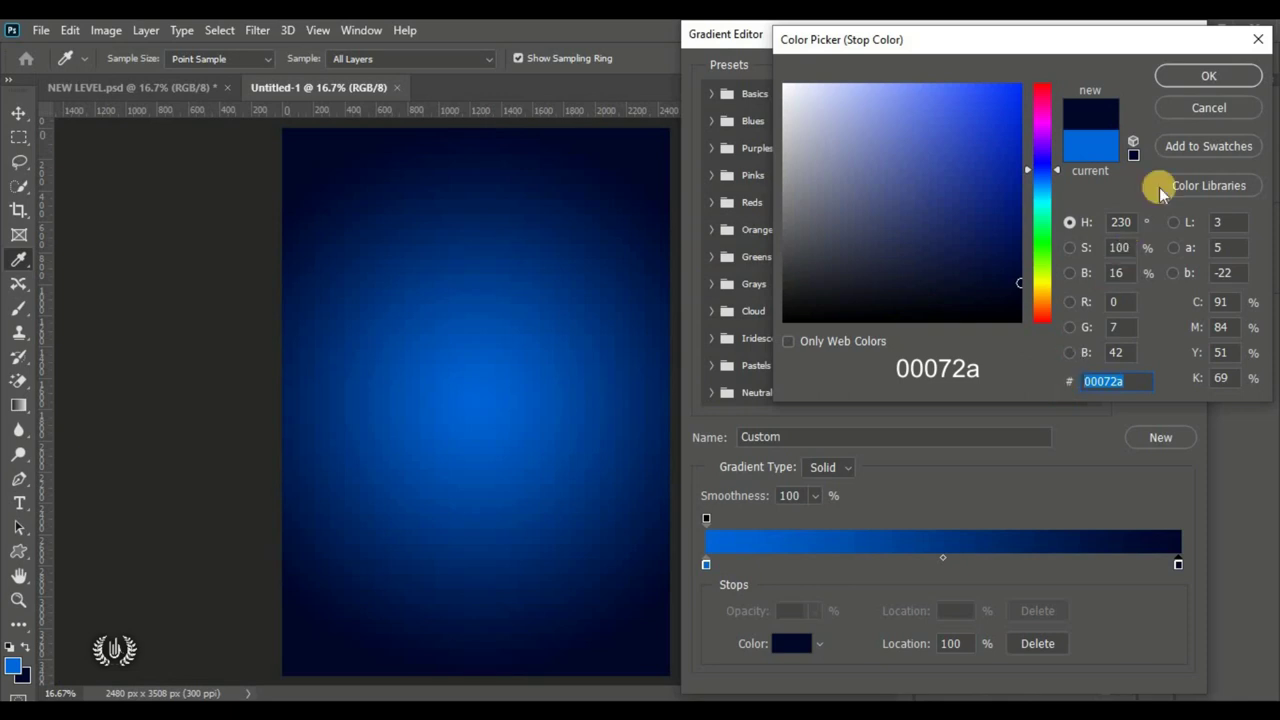
pyautogui.click(1193, 75)
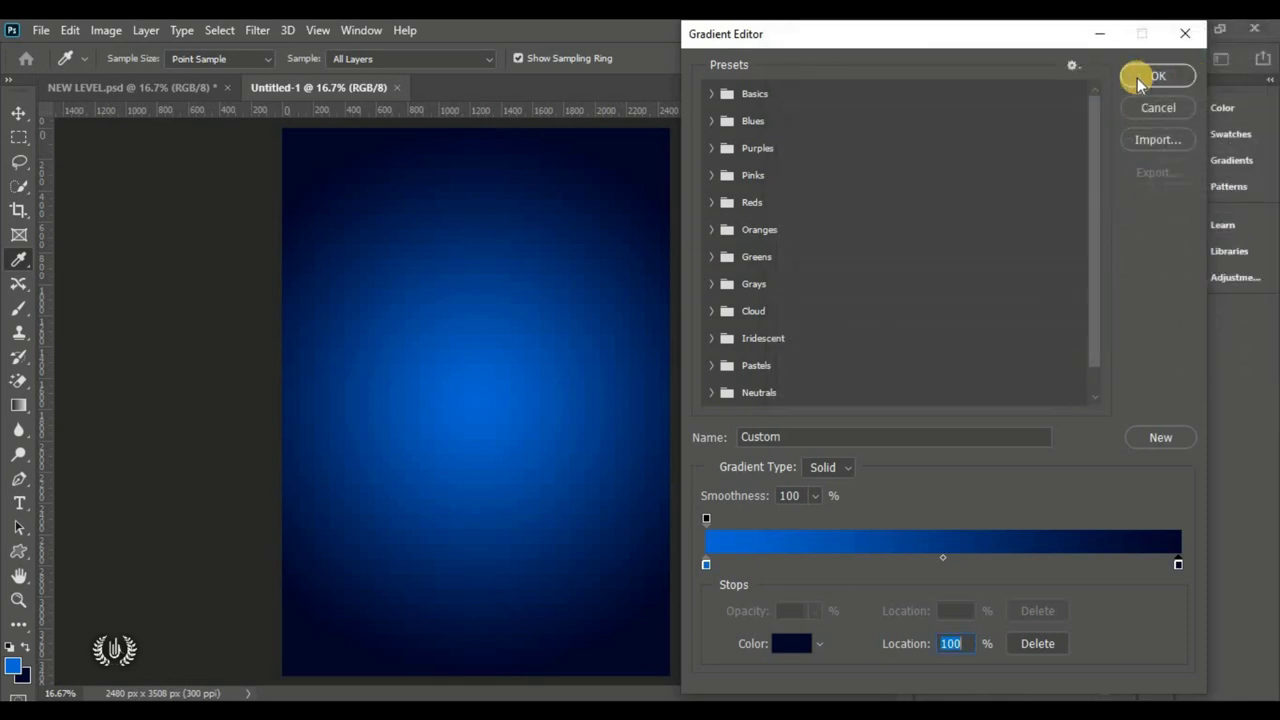
pyautogui.click(1137, 78)
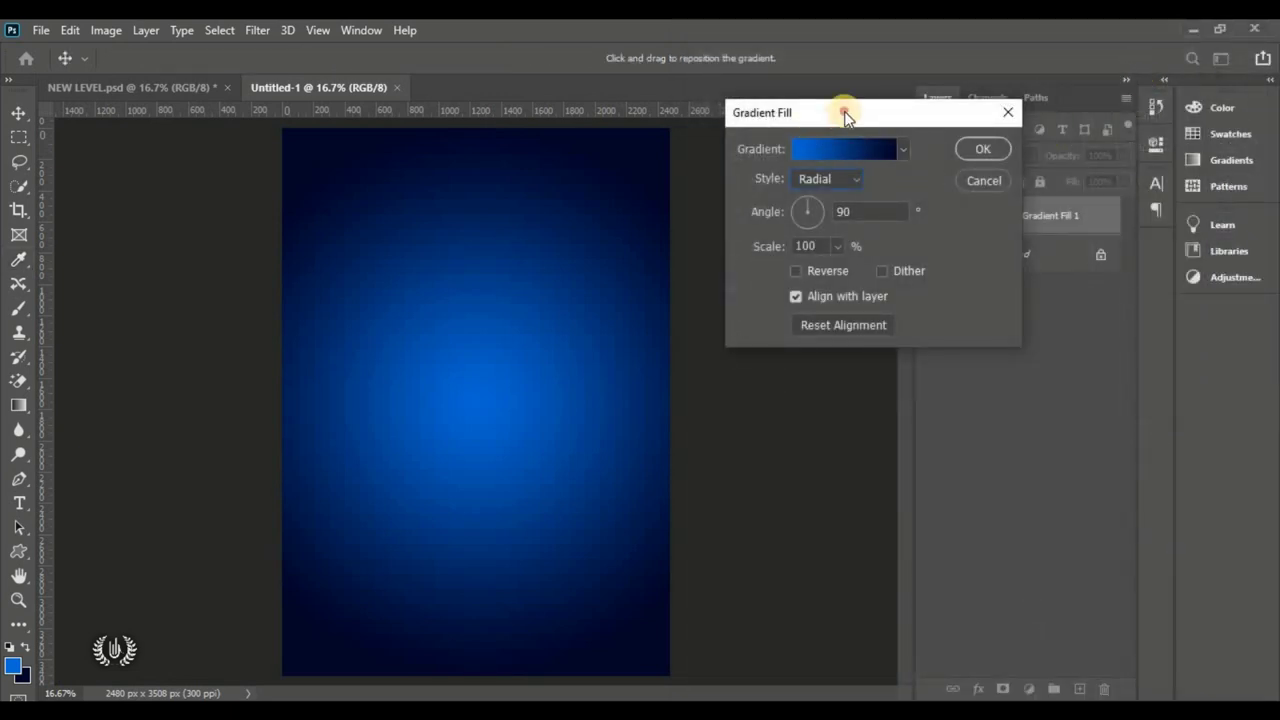
# Step: Set the gradient fill angle to 50°, apply it, and deselect the layer
pyautogui.moveTo(845, 116); pyautogui.dragTo(853, 93)
pyautogui.click(853, 163)
pyautogui.click(862, 188)
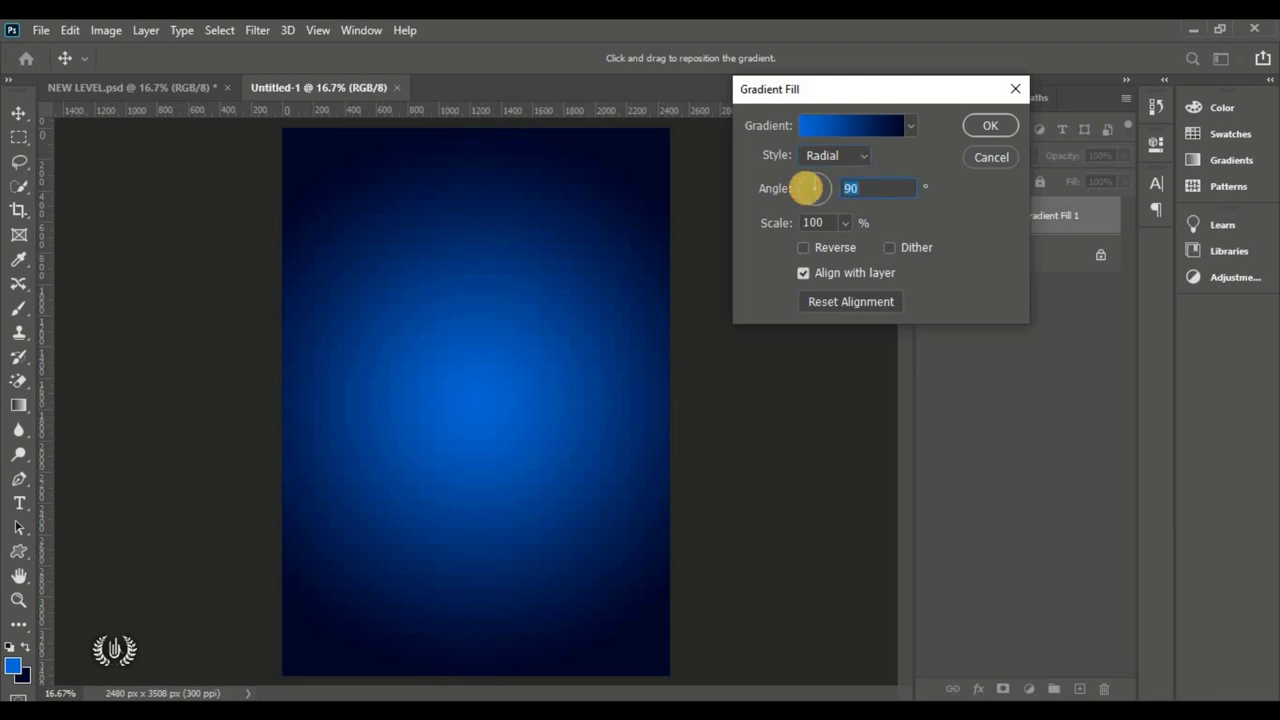
pyautogui.write('50')
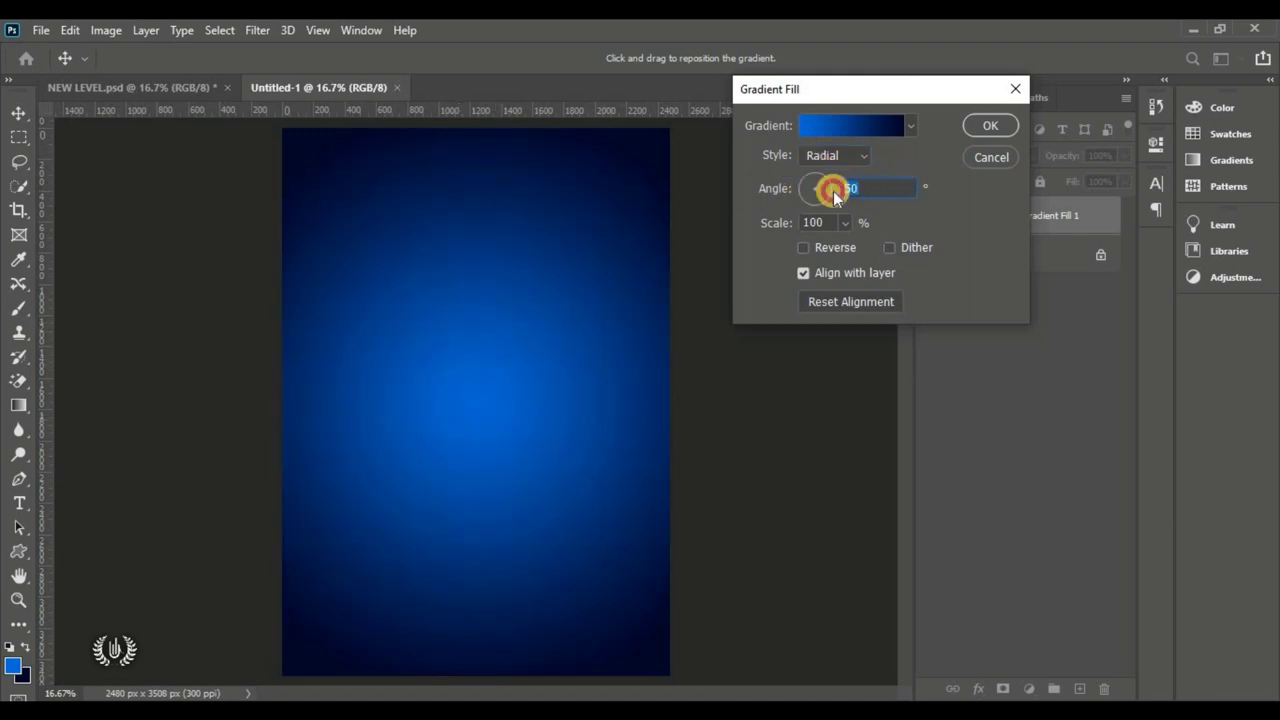
pyautogui.click(986, 126)
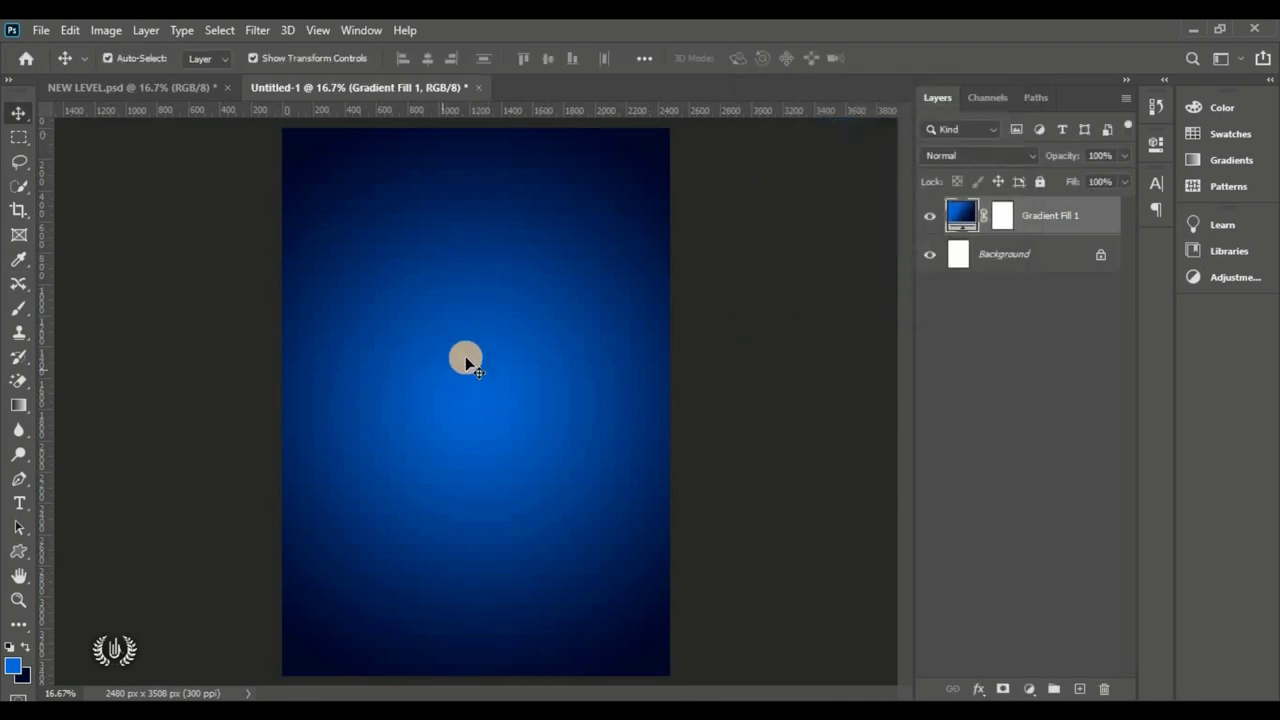
pyautogui.hotkey('ctrl', 'alt', 'a')
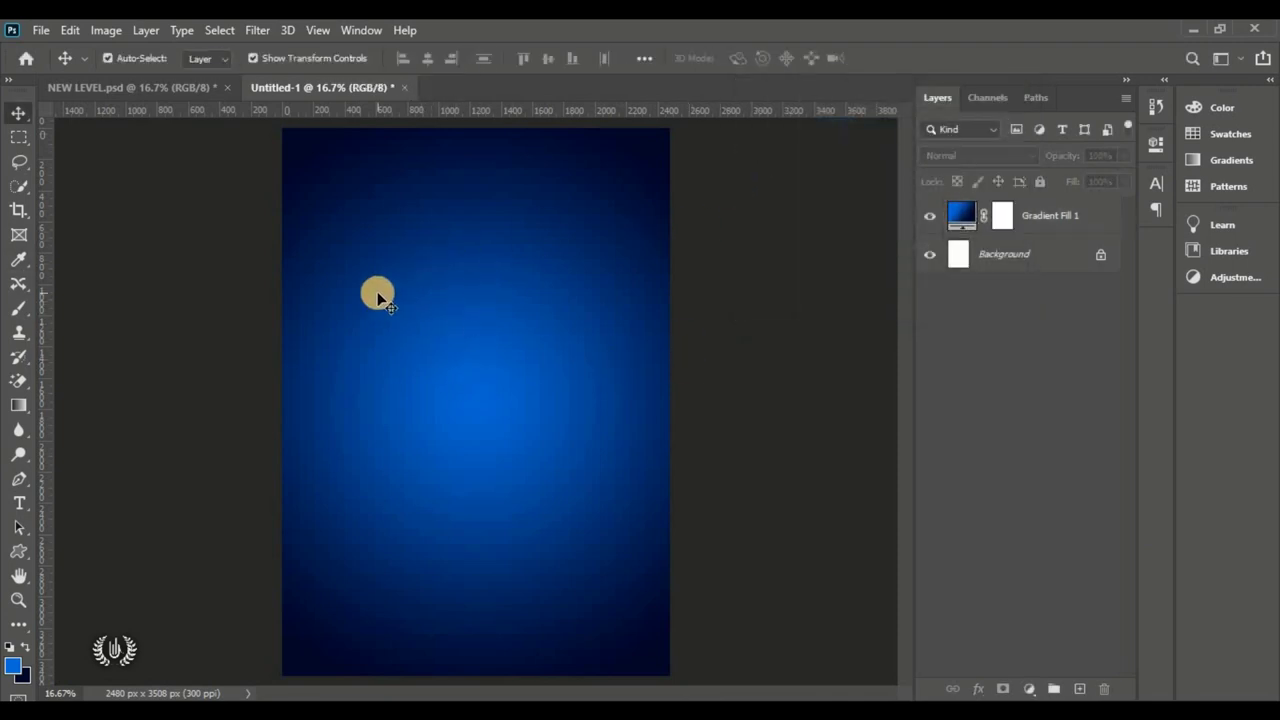
pyautogui.click(42, 30)
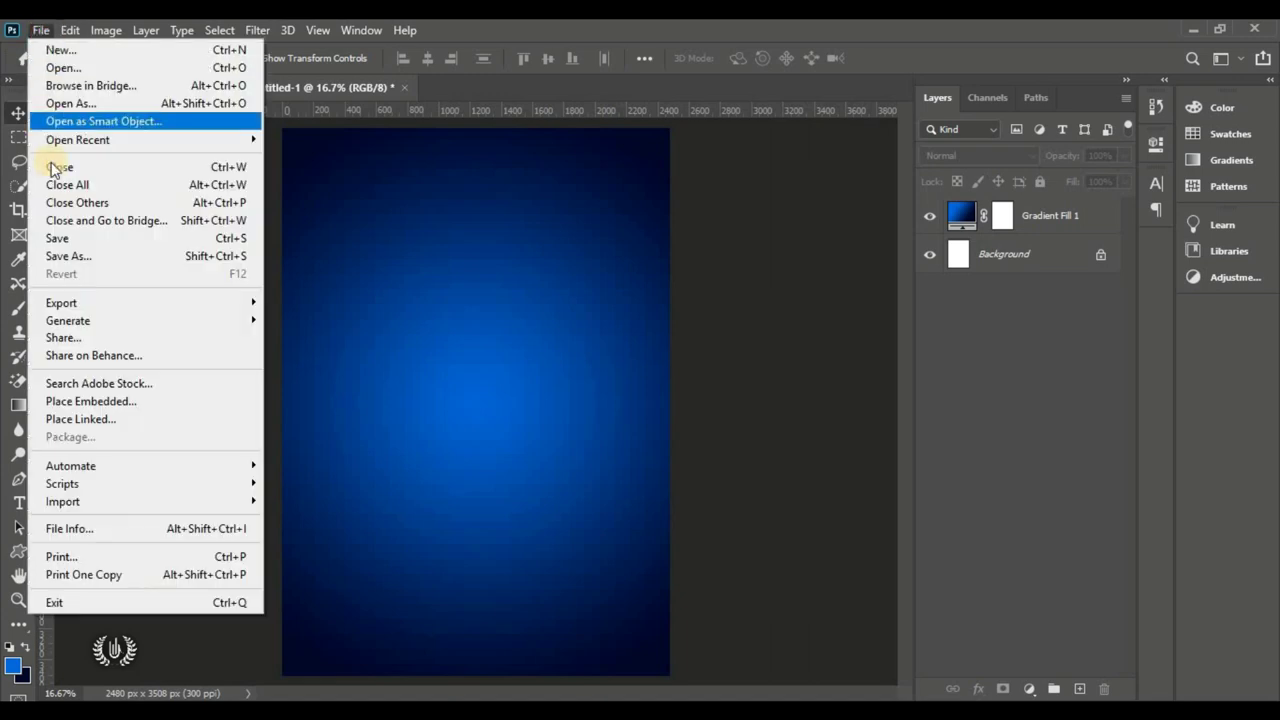
# Step: Place the Castle image embedded, widened to the page width and raised to leave a bottom strip
pyautogui.click(178, 402)
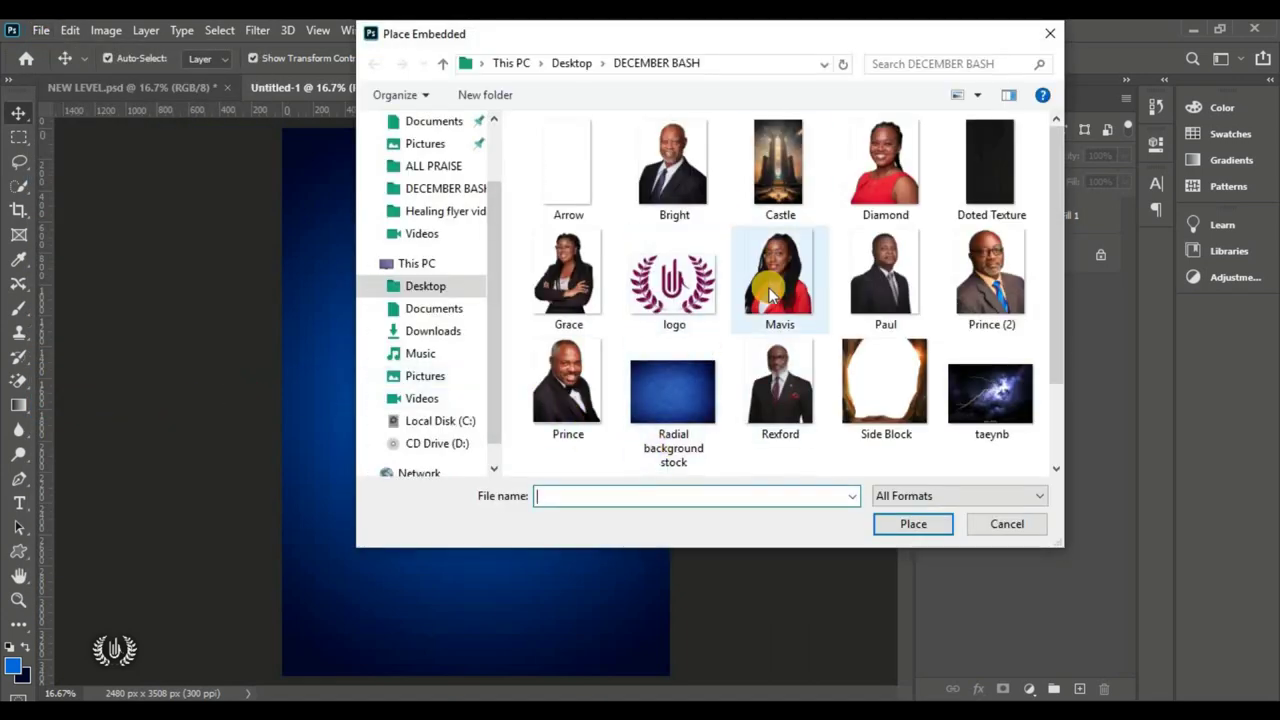
pyautogui.click(797, 170)
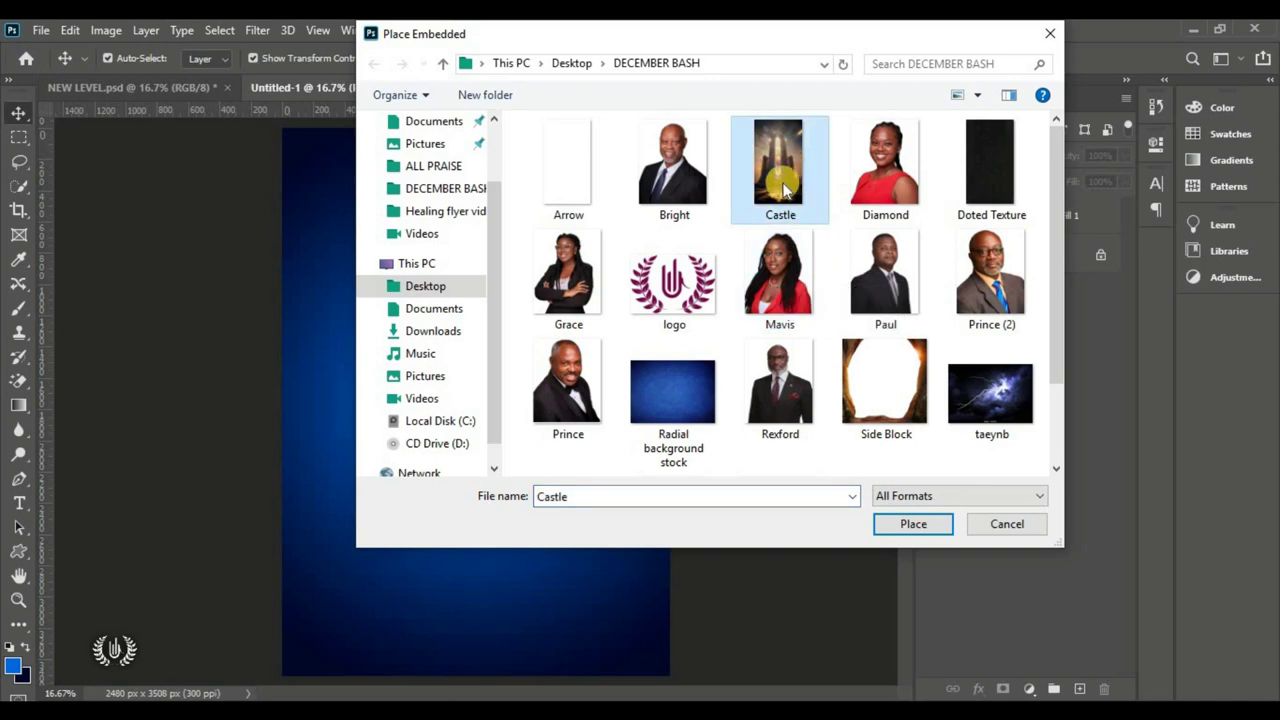
pyautogui.click(894, 523)
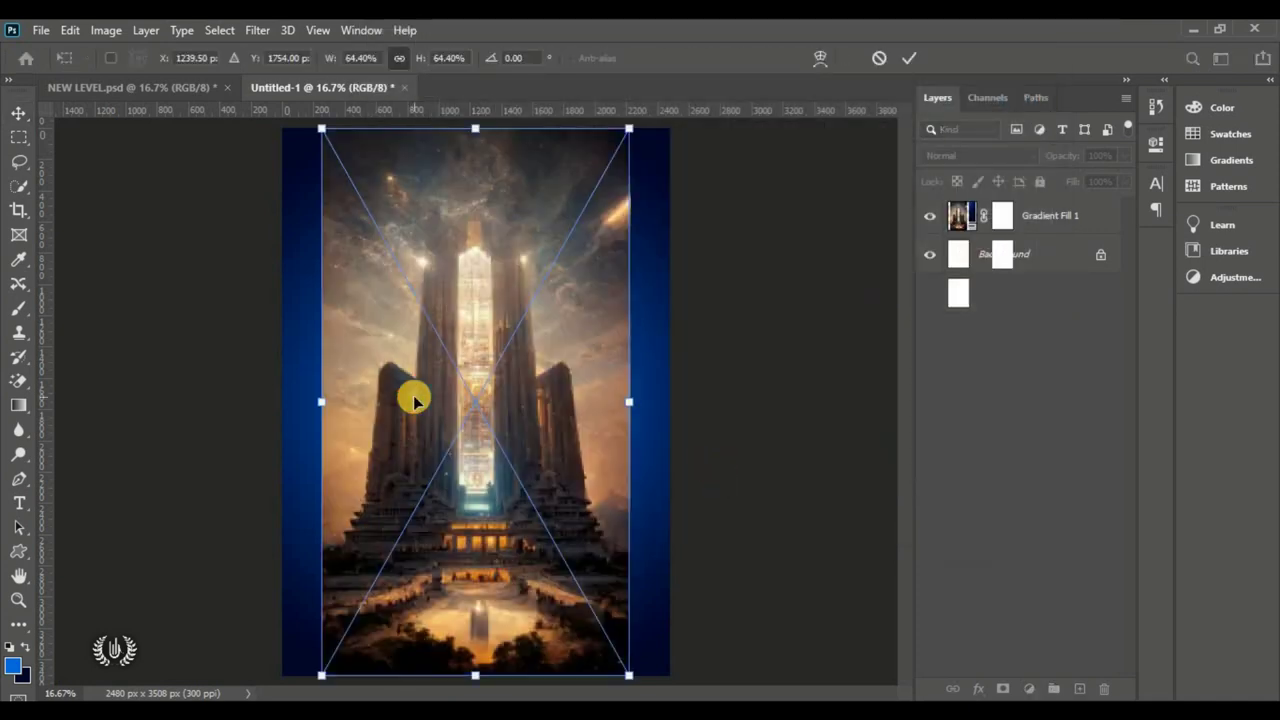
pyautogui.moveTo(319, 403); pyautogui.dragTo(283, 410)
pyautogui.moveTo(631, 402); pyautogui.dragTo(694, 412)
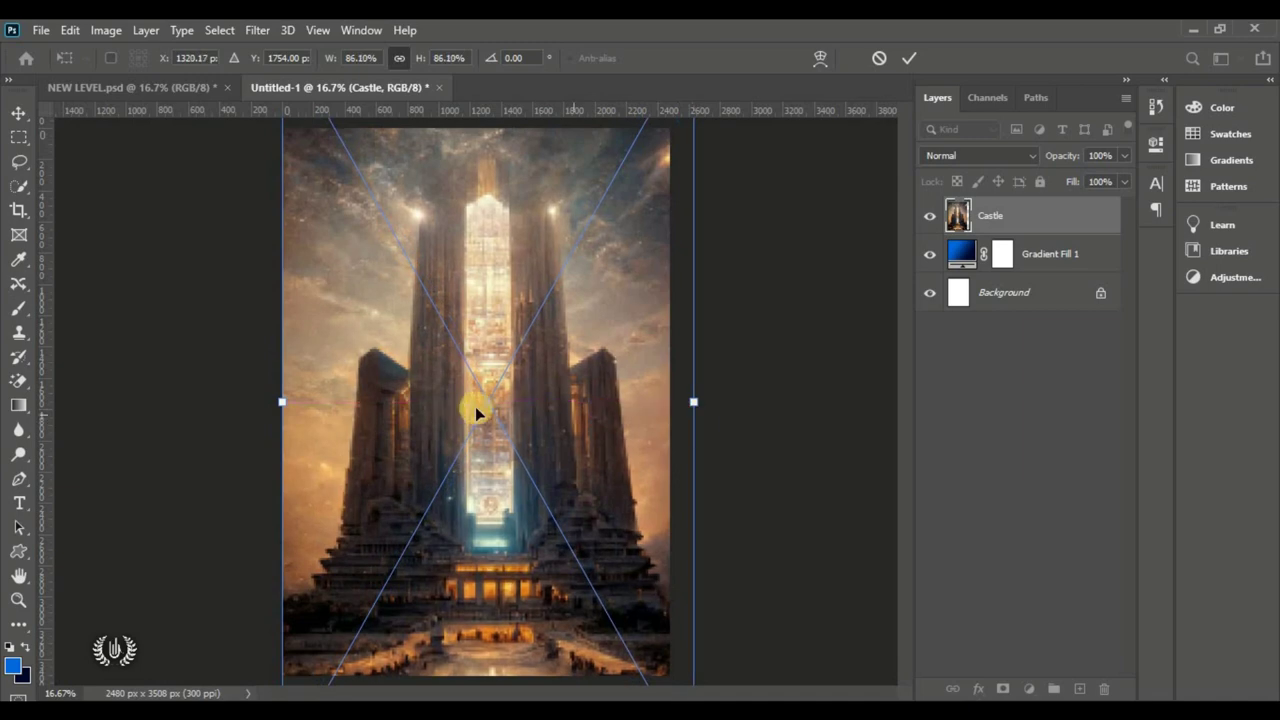
pyautogui.moveTo(510, 414); pyautogui.dragTo(491, 351)
pyautogui.moveTo(491, 418); pyautogui.dragTo(494, 334)
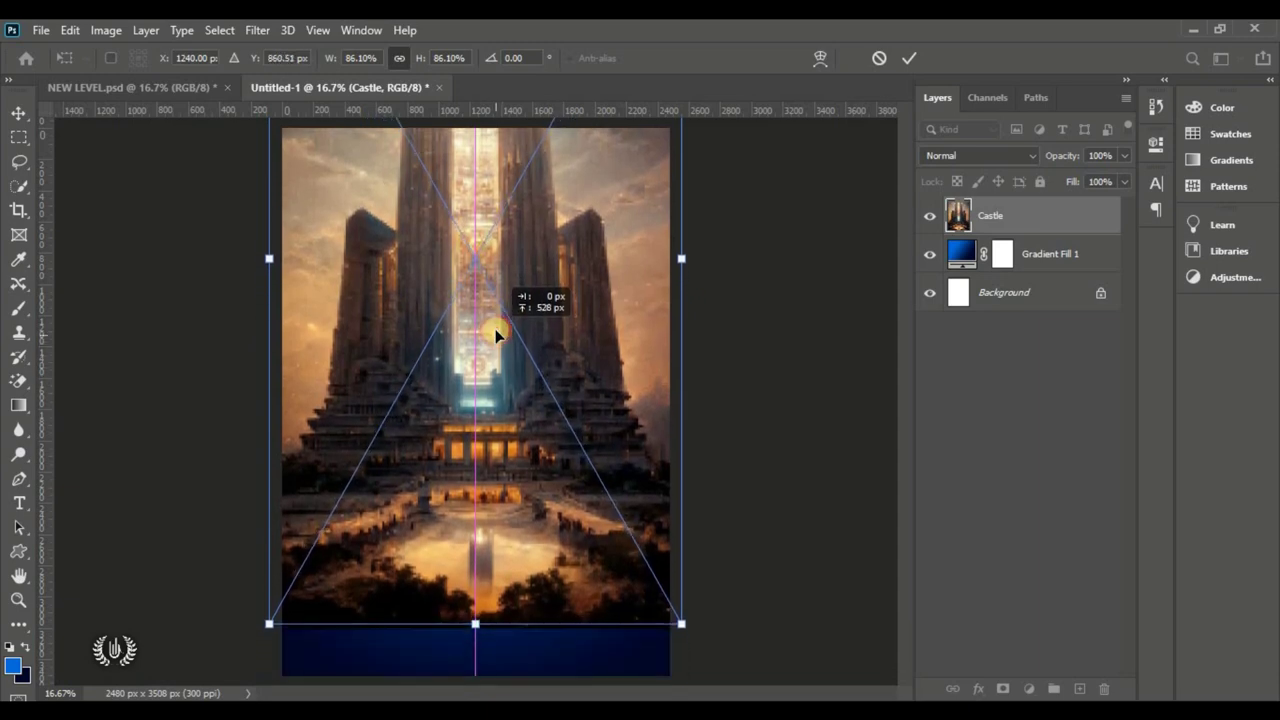
pyautogui.moveTo(486, 416); pyautogui.dragTo(486, 402)
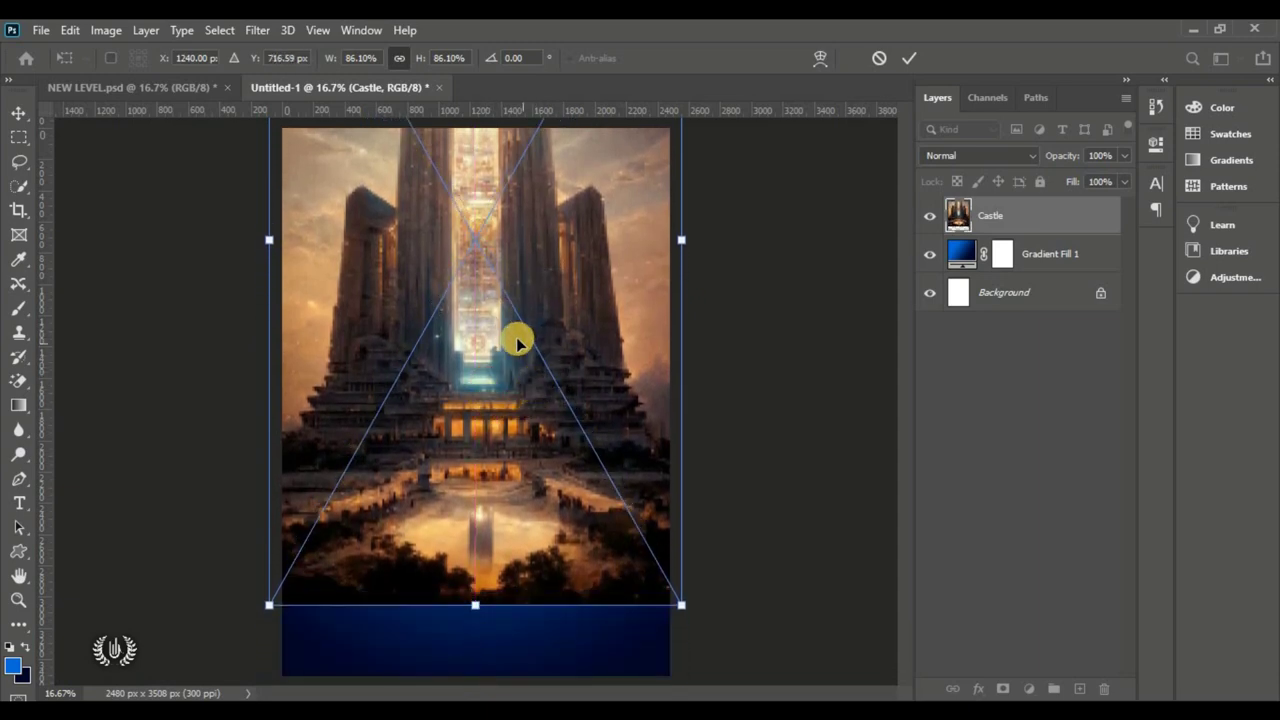
pyautogui.moveTo(517, 340); pyautogui.dragTo(518, 366)
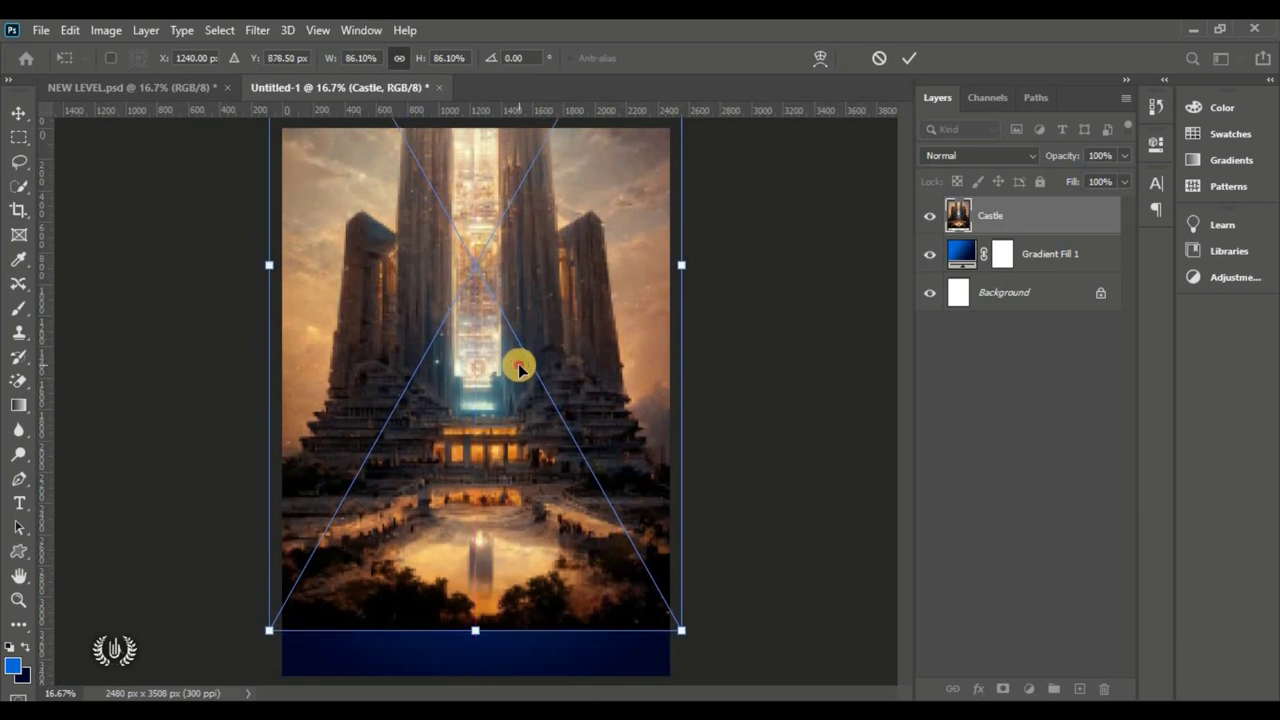
pyautogui.press('Return')
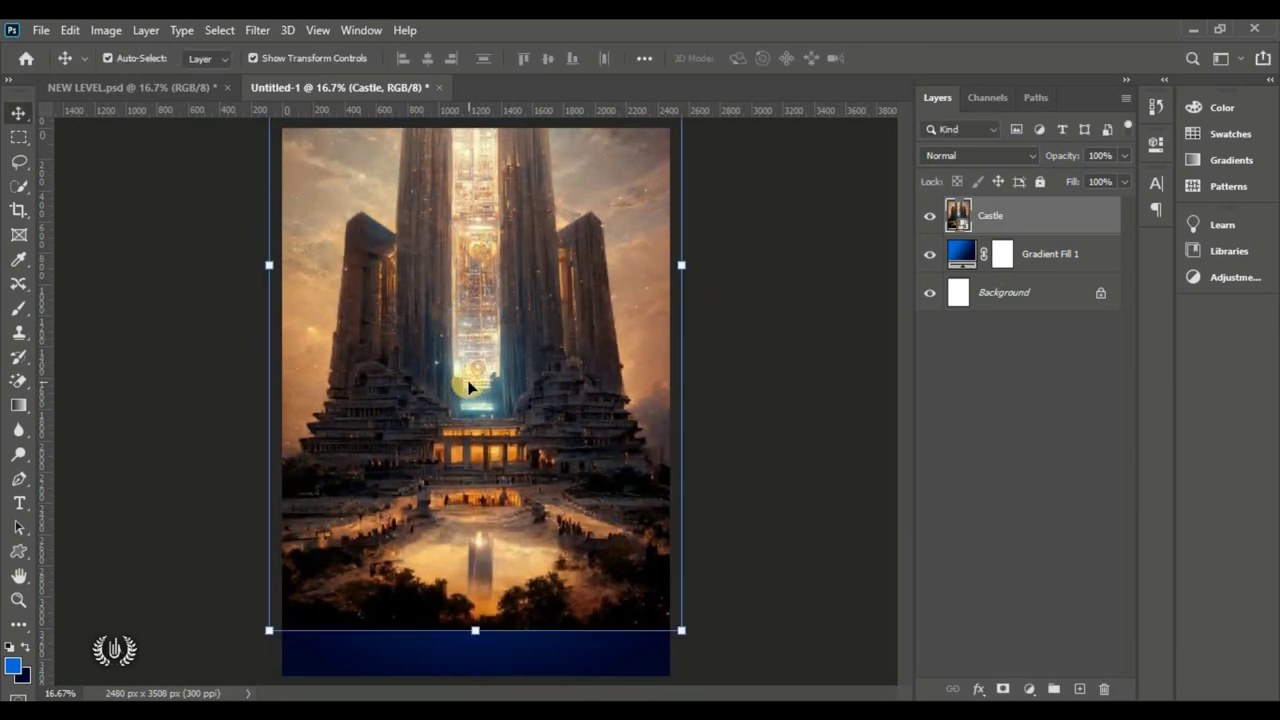
# Step: Fit the whole page in view and reselect the Castle layer
pyautogui.scroll(-1, 468, 388)
pyautogui.scroll(-1, 472, 384)
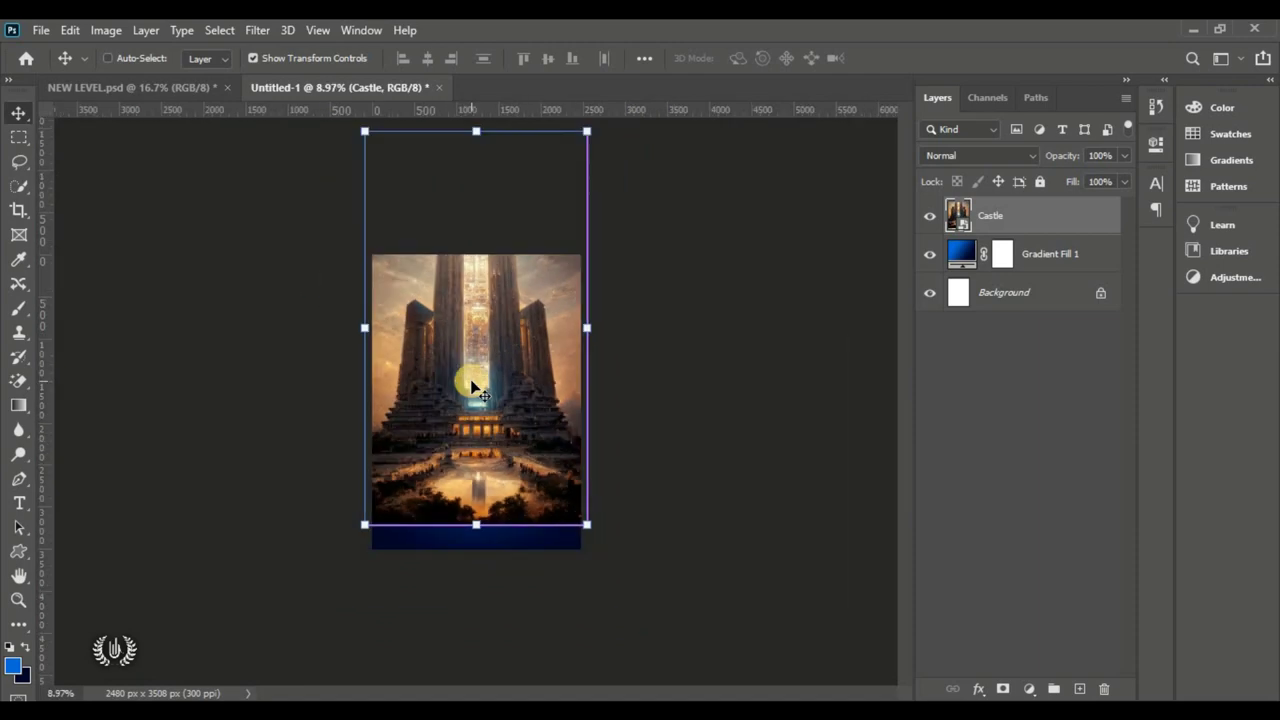
pyautogui.click(654, 456)
pyautogui.hotkey('ctrl', '0')
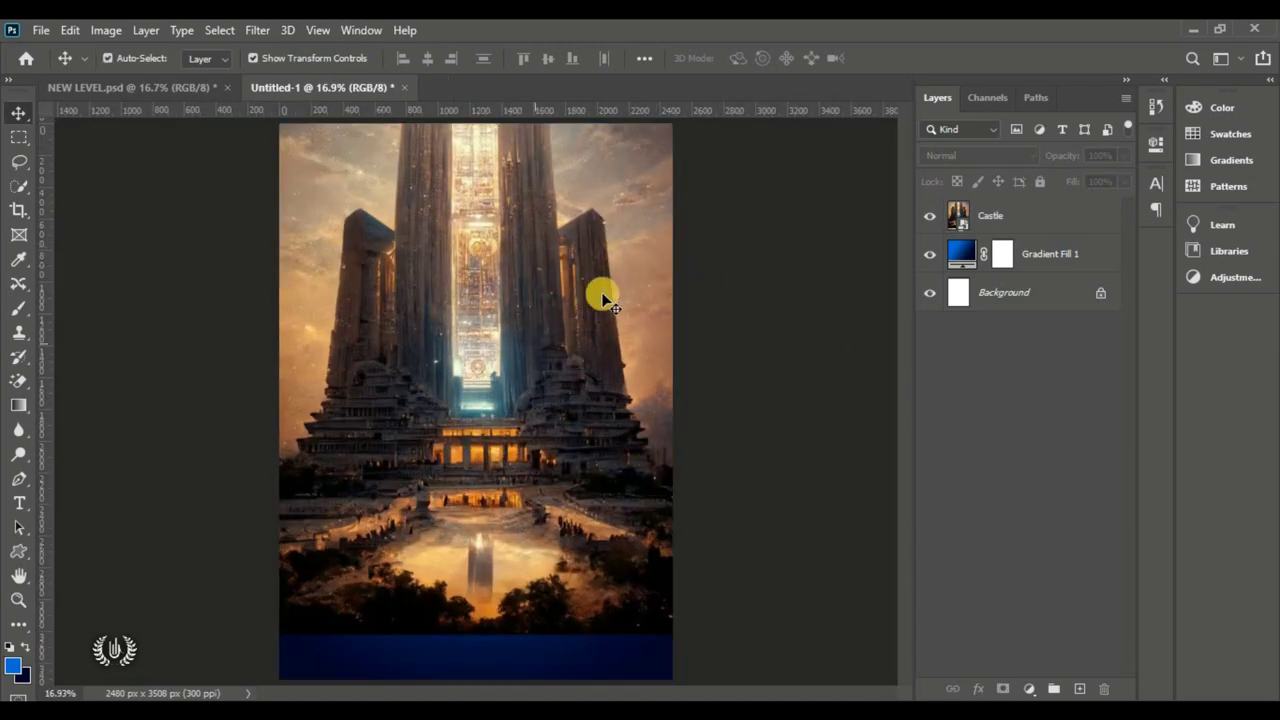
pyautogui.click(478, 370)
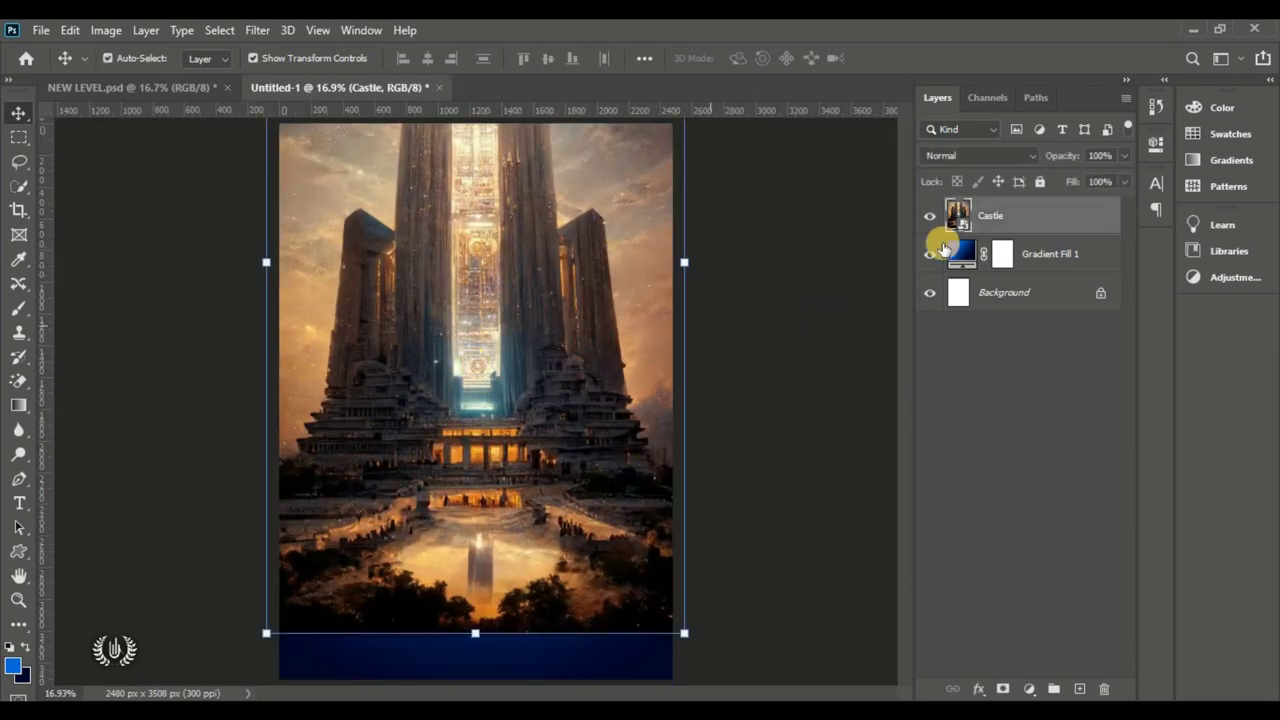
# Step: Set the Castle layer's blend mode to Multiply
pyautogui.click(960, 155)
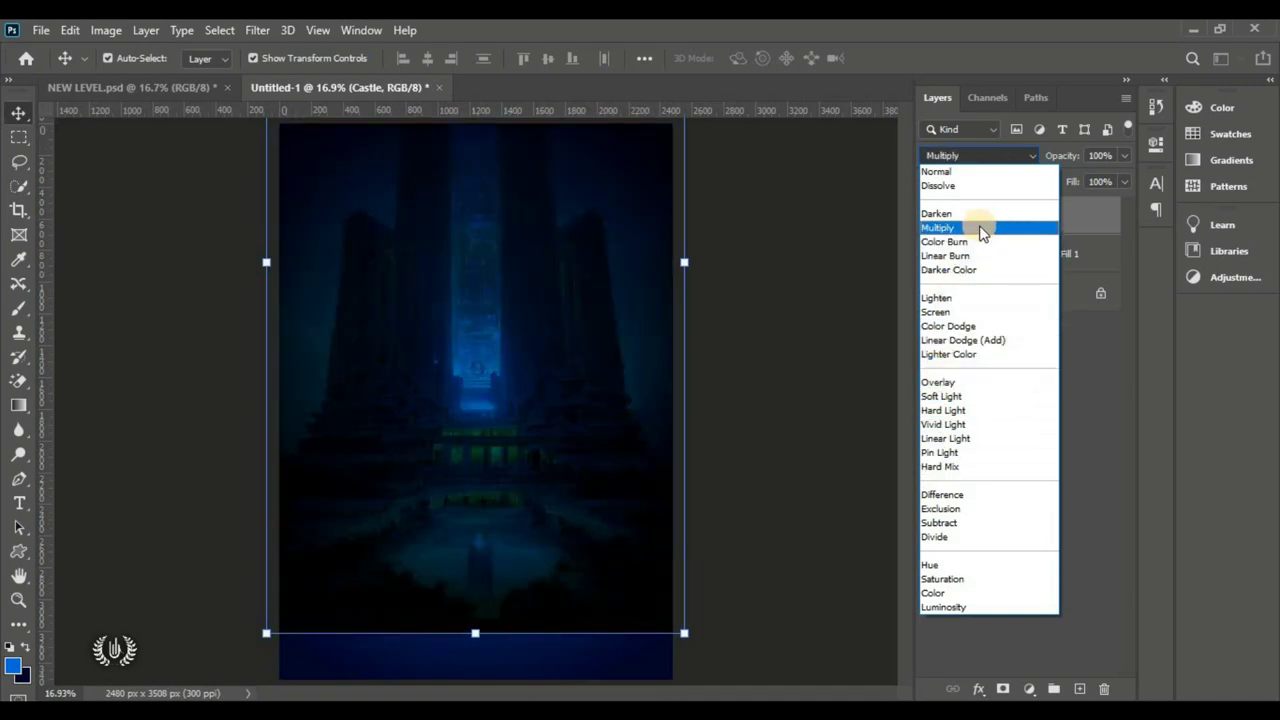
pyautogui.click(981, 231)
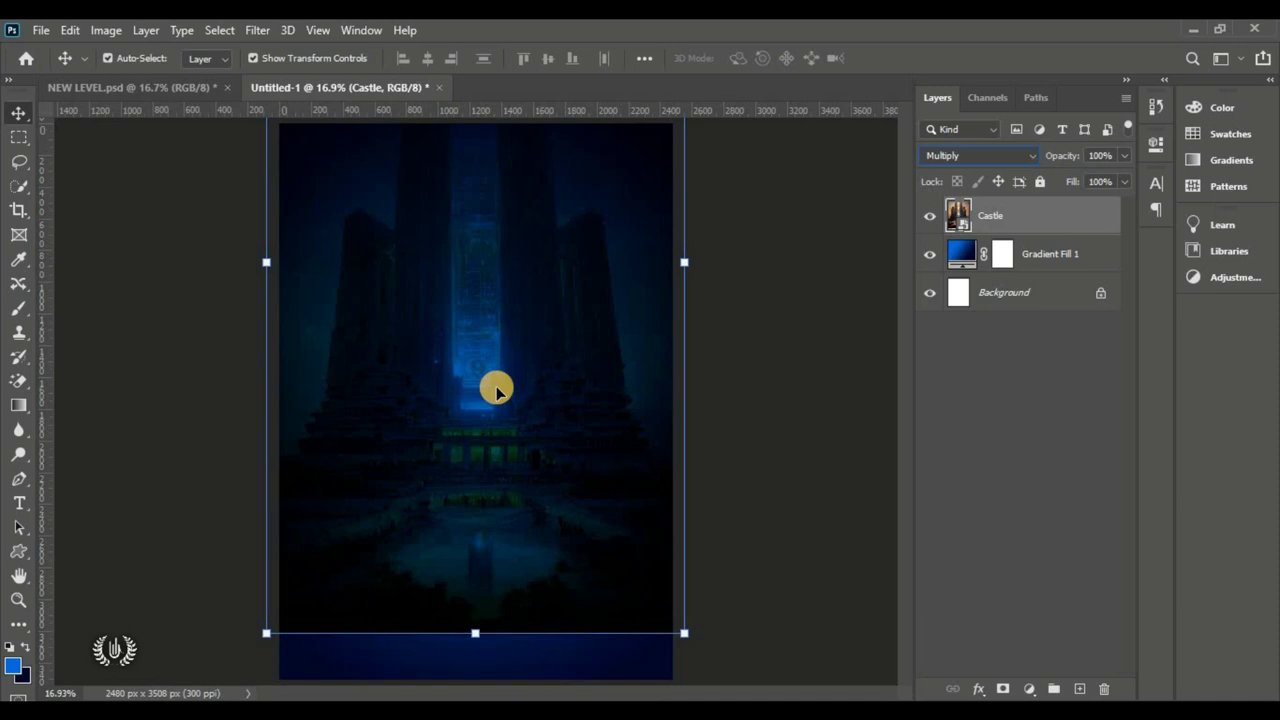
# Step: Apply a 5 px Gaussian Blur smart filter to the Castle layer
pyautogui.click(255, 32)
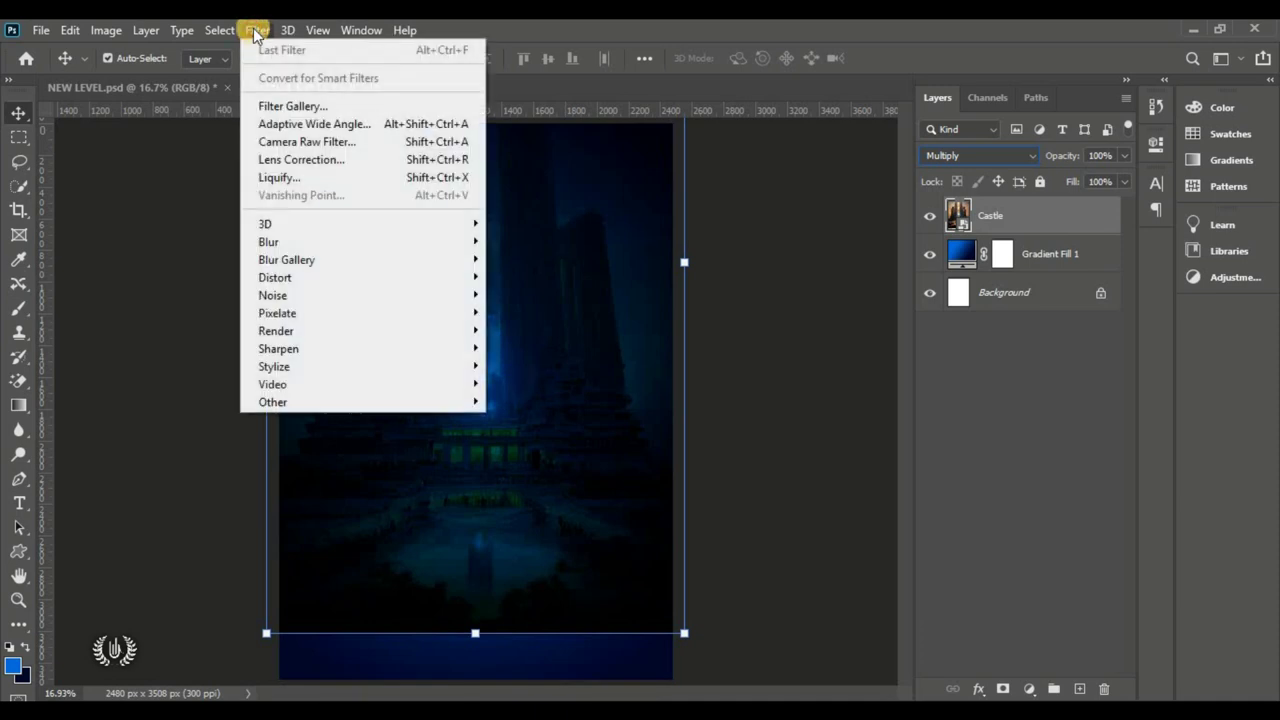
pyautogui.moveTo(366, 242)
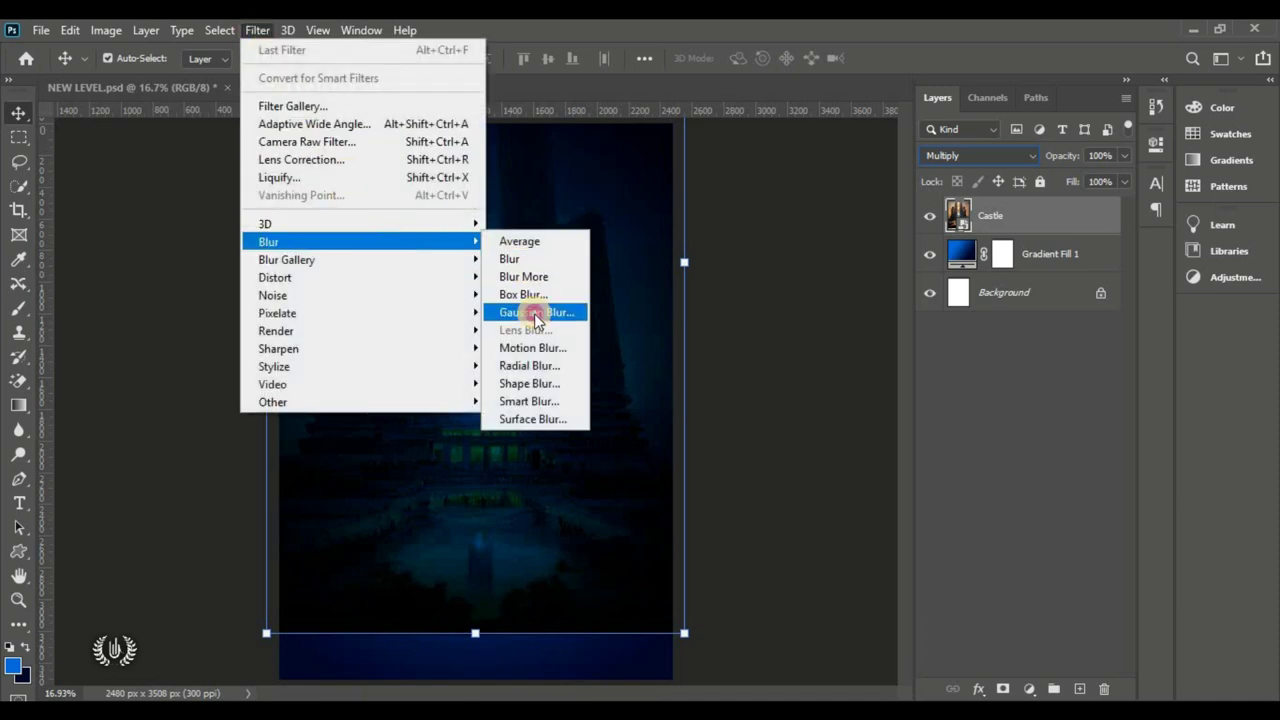
pyautogui.click(532, 310)
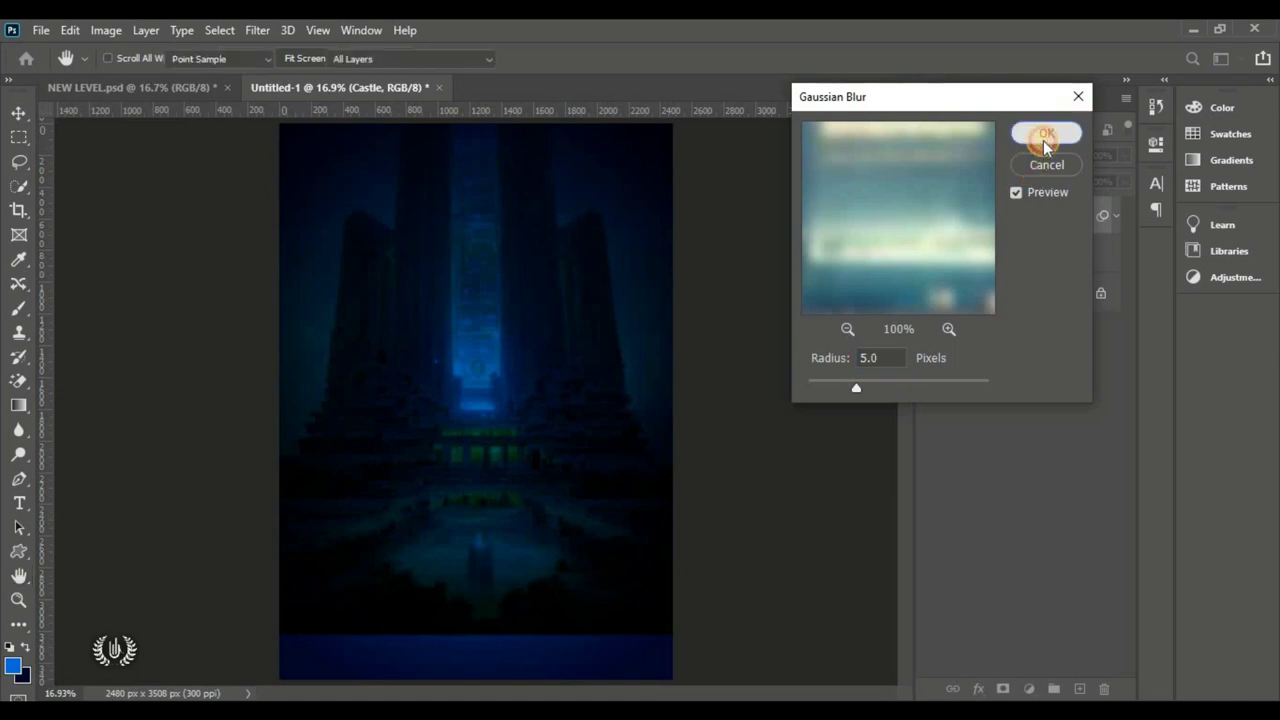
pyautogui.click(1043, 140)
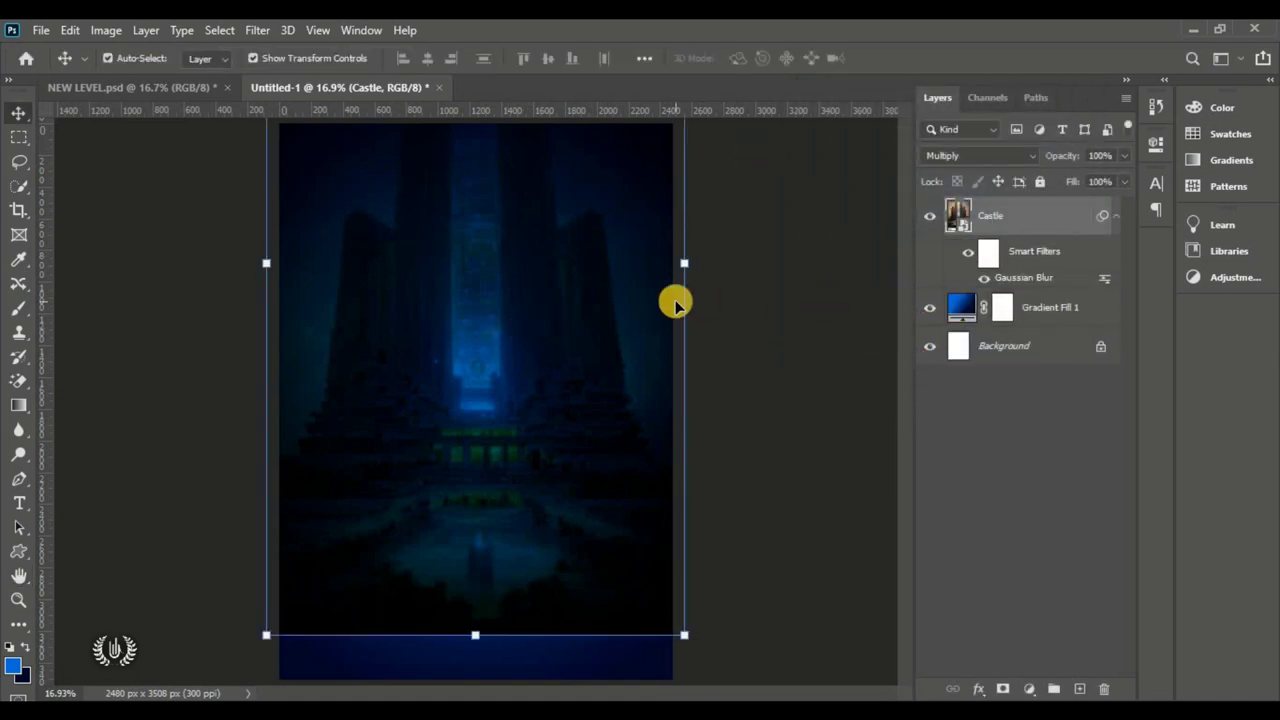
# Step: Toggle the blur off and on to compare, then reselect the Castle layer
pyautogui.scroll(5, 605, 275)
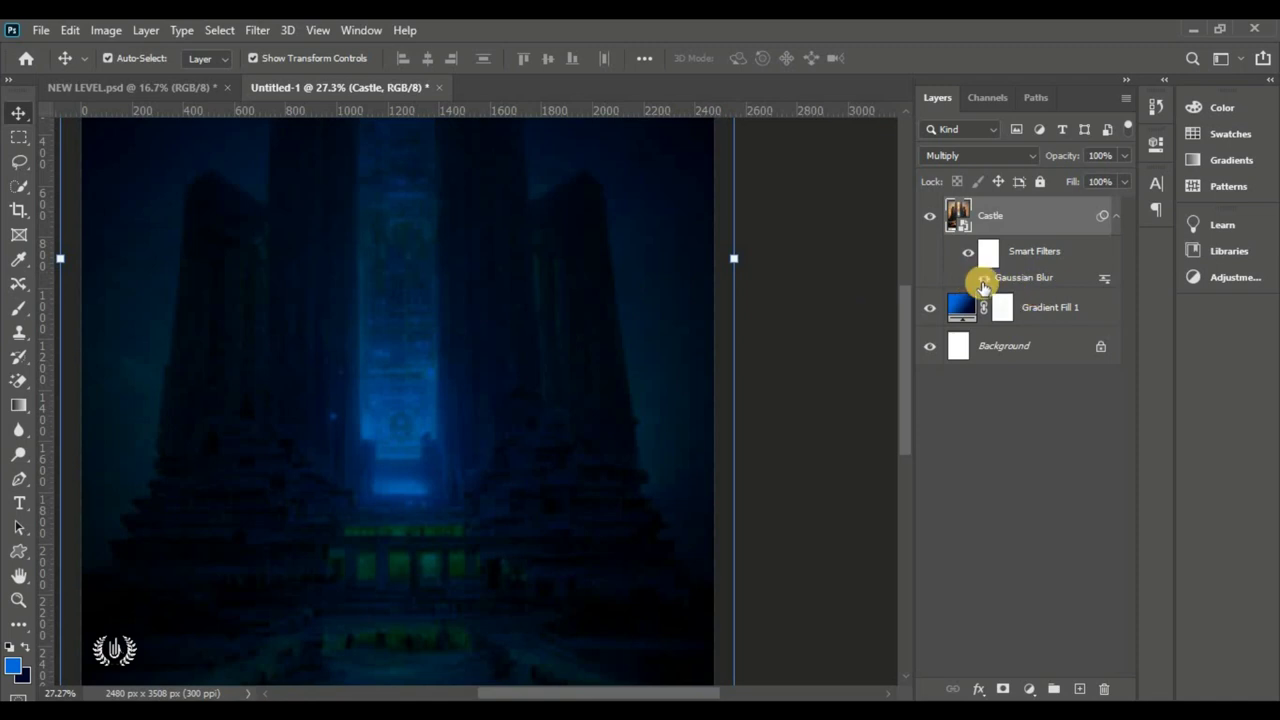
pyautogui.click(984, 278)
pyautogui.click(984, 278)
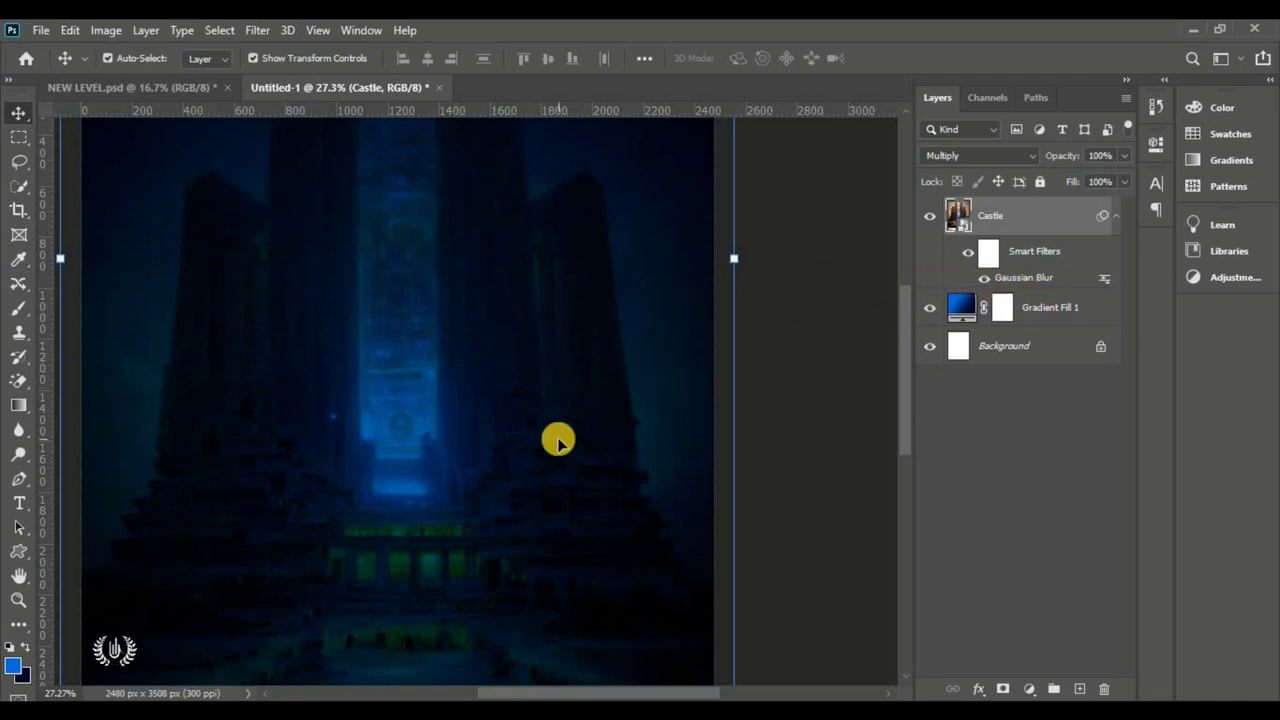
pyautogui.scroll(-6, 657, 431)
pyautogui.keyDown('ctrl'); pyautogui.click(657, 431); pyautogui.keyUp('ctrl')
pyautogui.scroll(4, 657, 431)
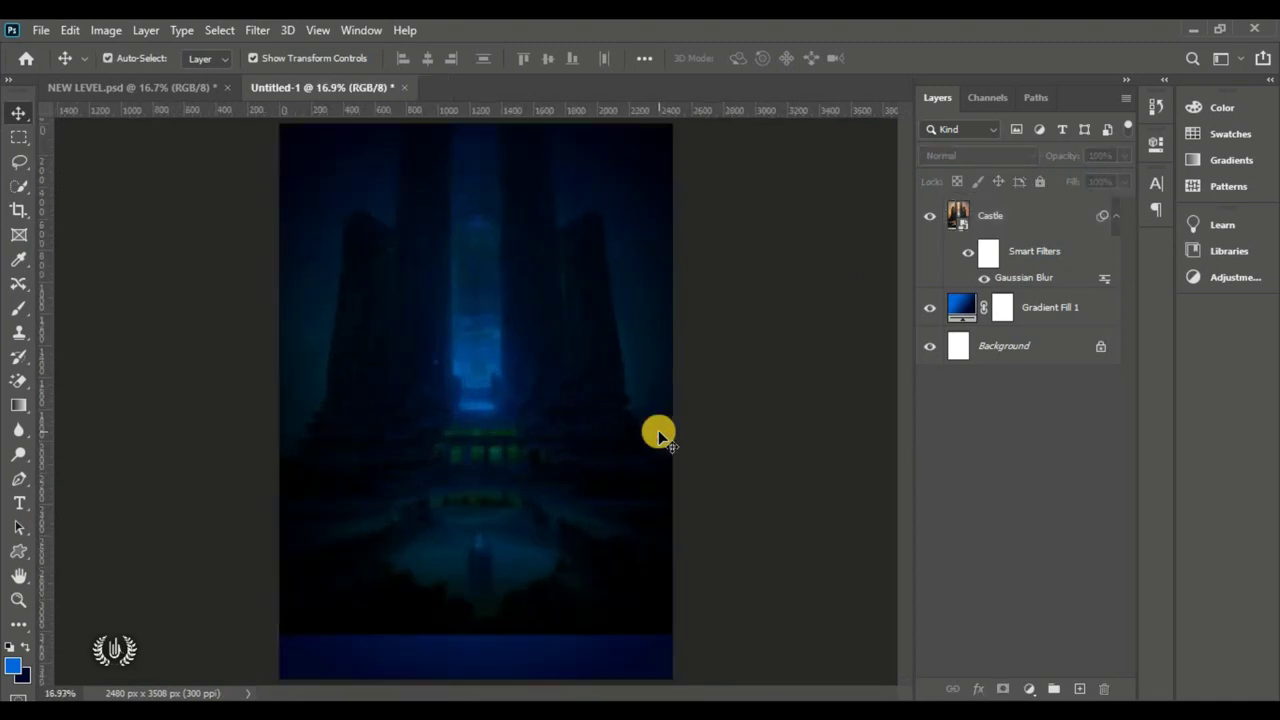
pyautogui.click(491, 352)
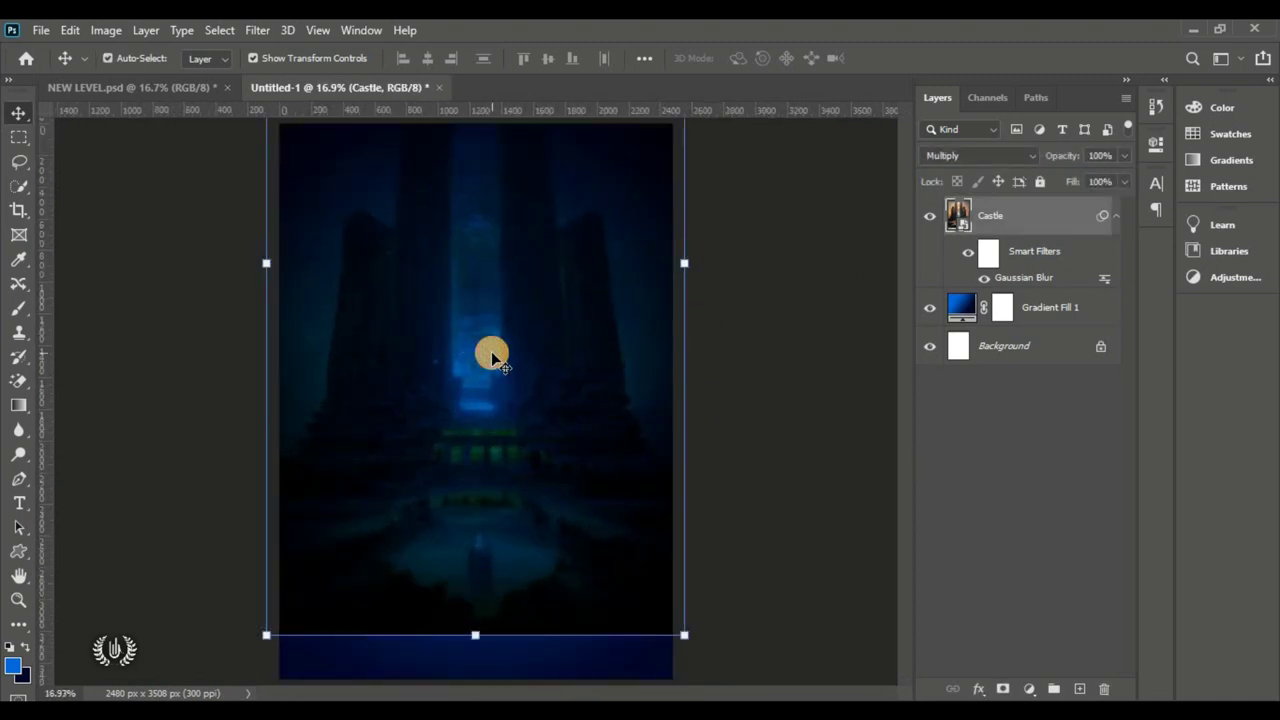
# Step: Place the Side Block image, stretched to fill the page height and width (86.09% × 121.77%)
pyautogui.click(40, 30)
pyautogui.click(155, 402)
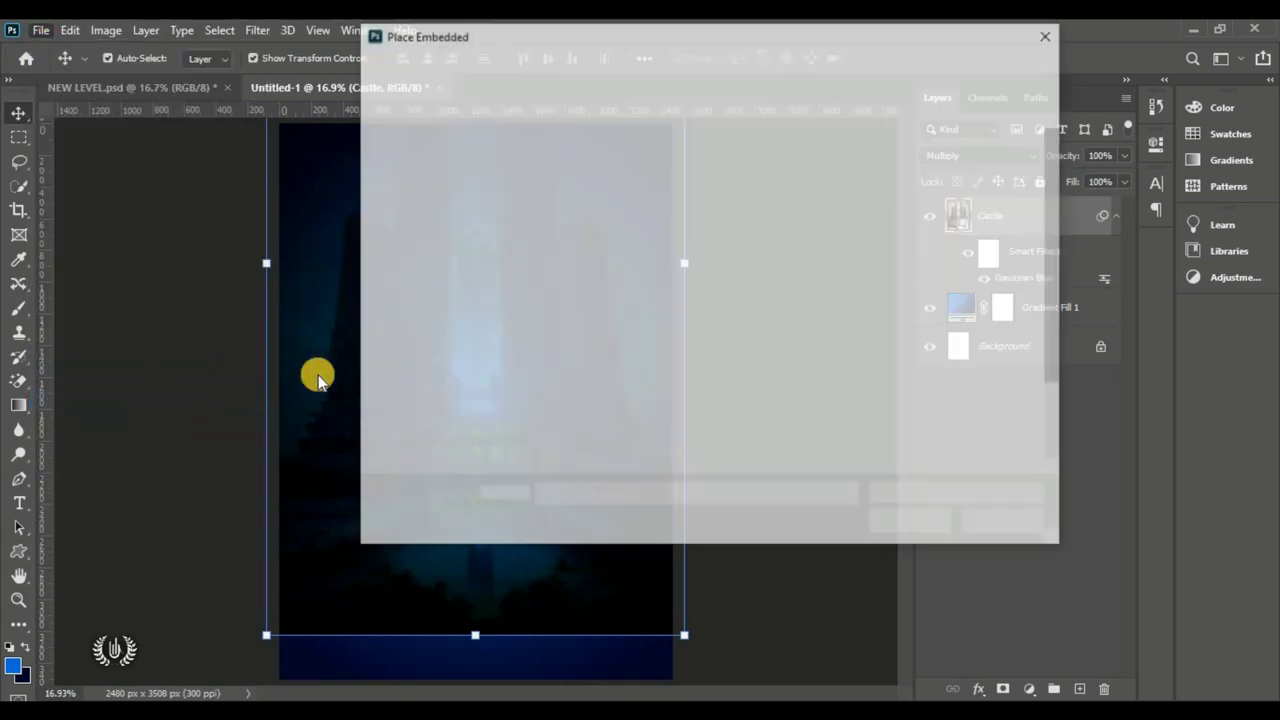
pyautogui.click(860, 400)
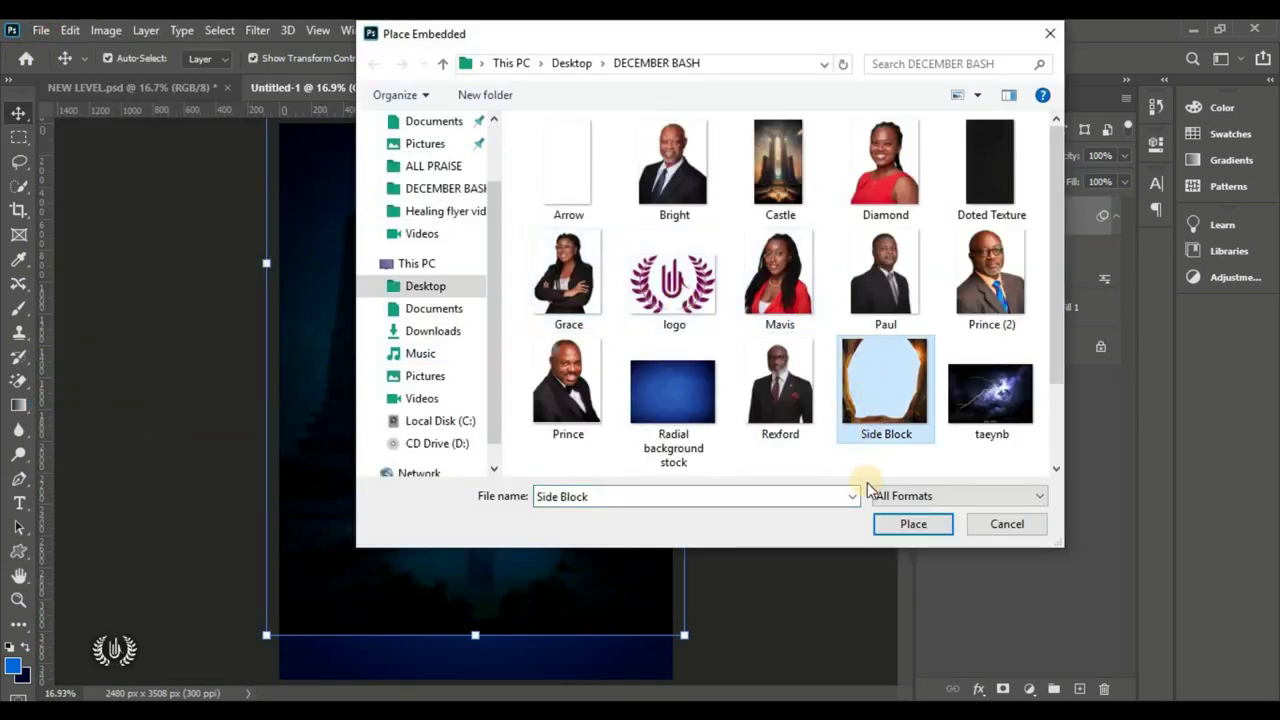
pyautogui.click(916, 524)
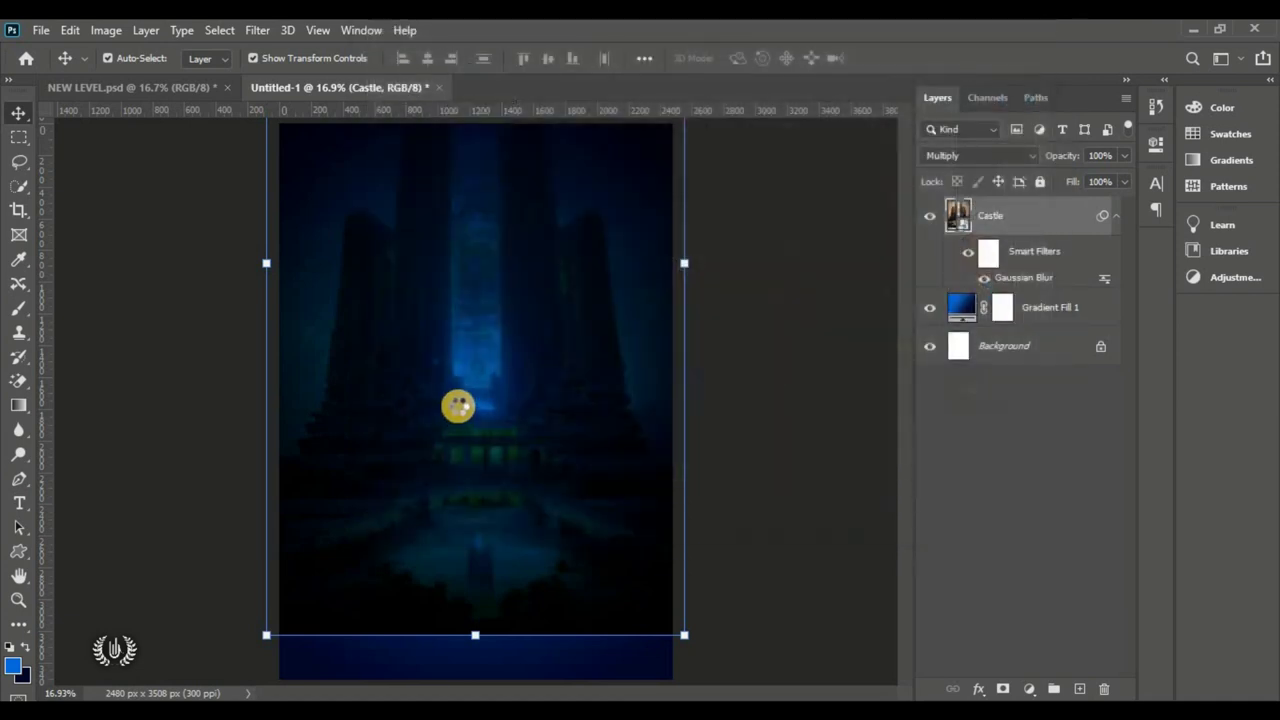
pyautogui.moveTo(448, 444); pyautogui.dragTo(449, 364)
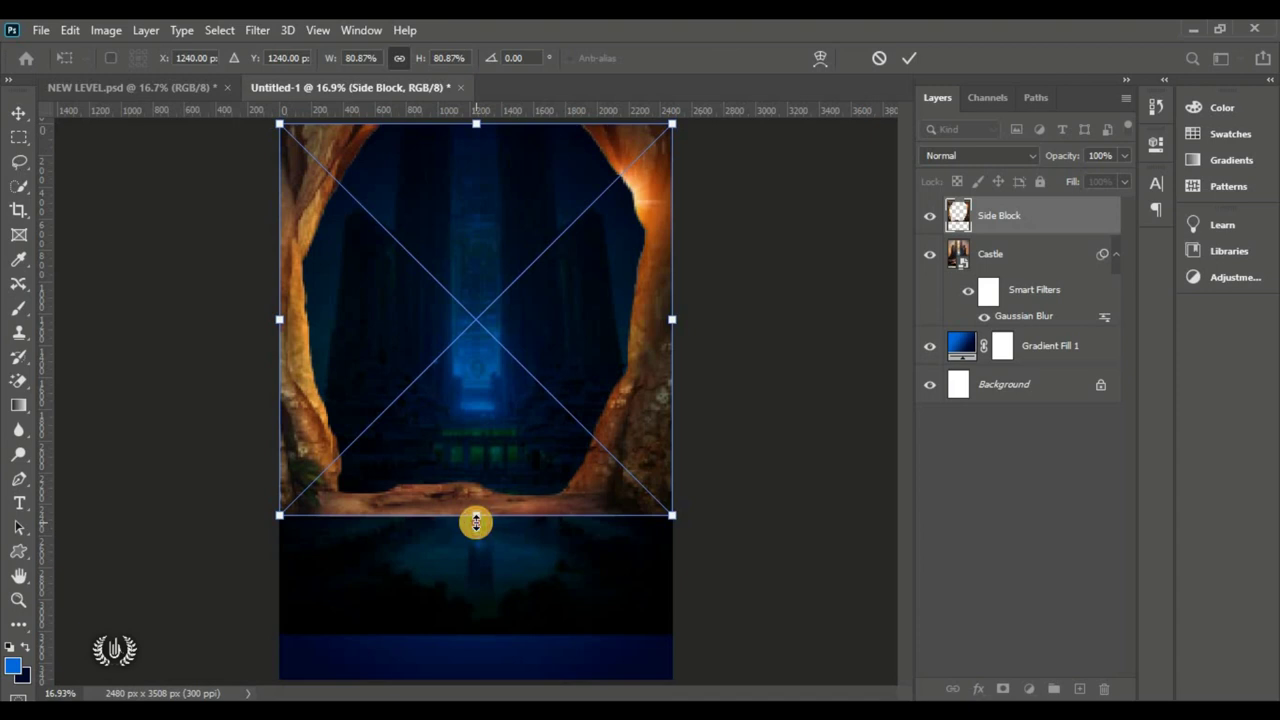
pyautogui.moveTo(476, 521); pyautogui.dragTo(461, 689)
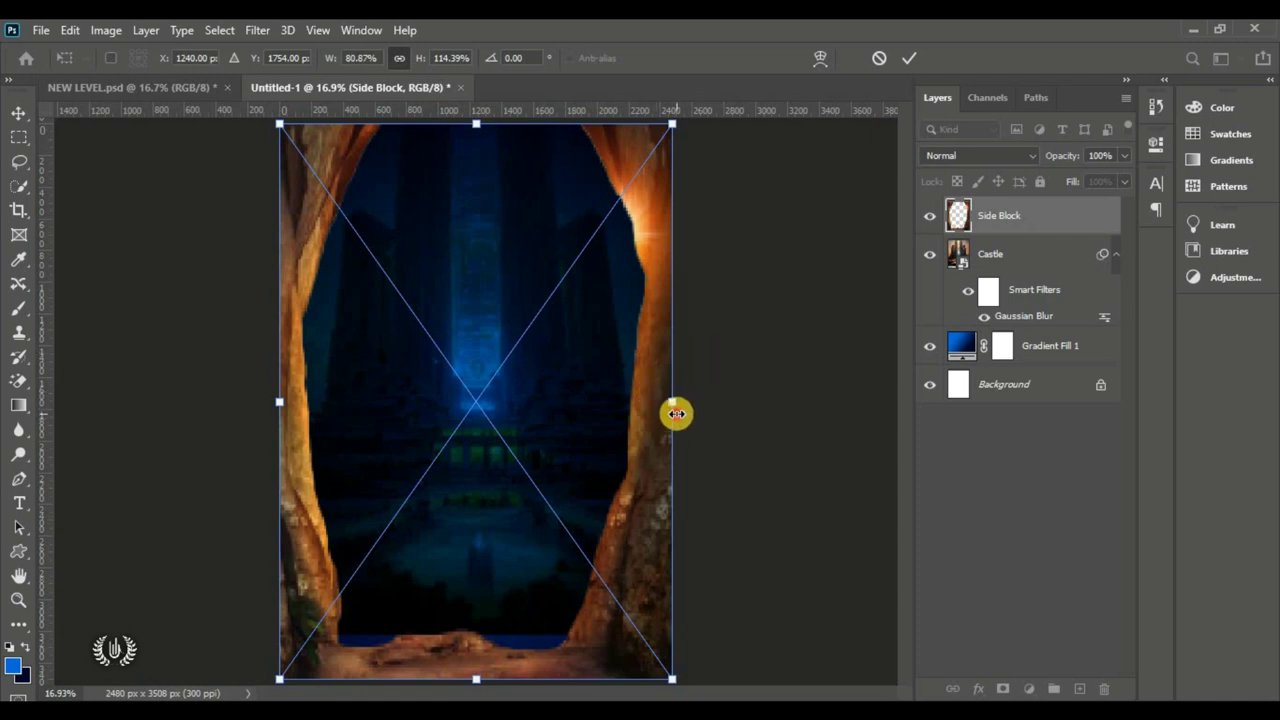
pyautogui.moveTo(674, 408)
pyautogui.mouseDown()
pyautogui.moveTo(680, 423)
pyautogui.moveTo(684, 412)
pyautogui.mouseUp()
pyautogui.moveTo(280, 400); pyautogui.dragTo(266, 408)
pyautogui.moveTo(451, 337); pyautogui.dragTo(457, 349)
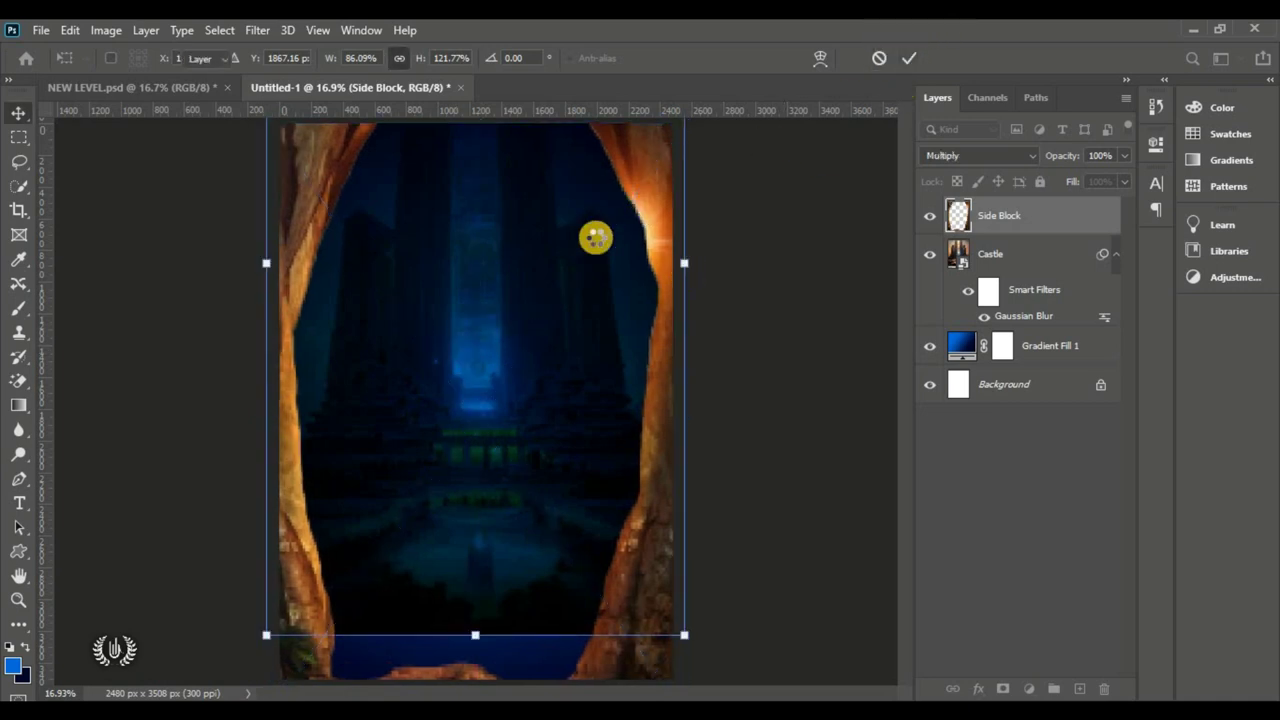
pyautogui.press('Return')
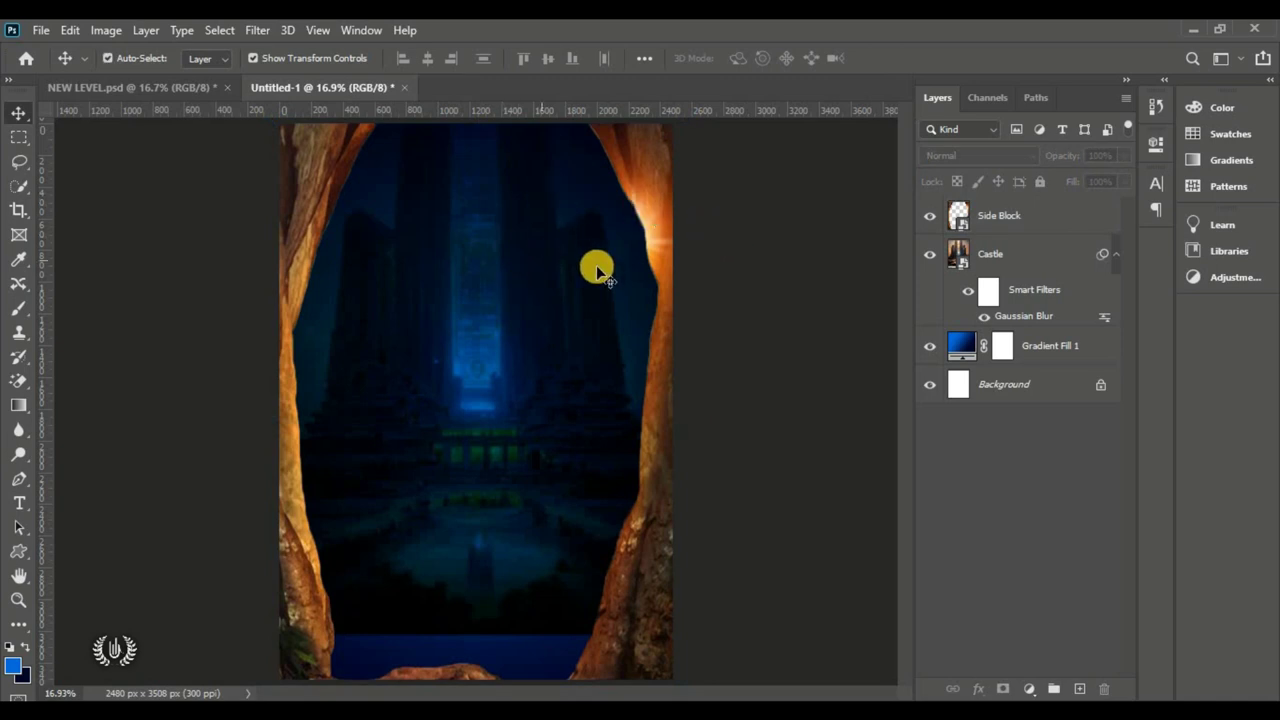
# Step: Toggle the Side Block layer's visibility to compare, then select it
pyautogui.click(929, 216)
pyautogui.click(929, 218)
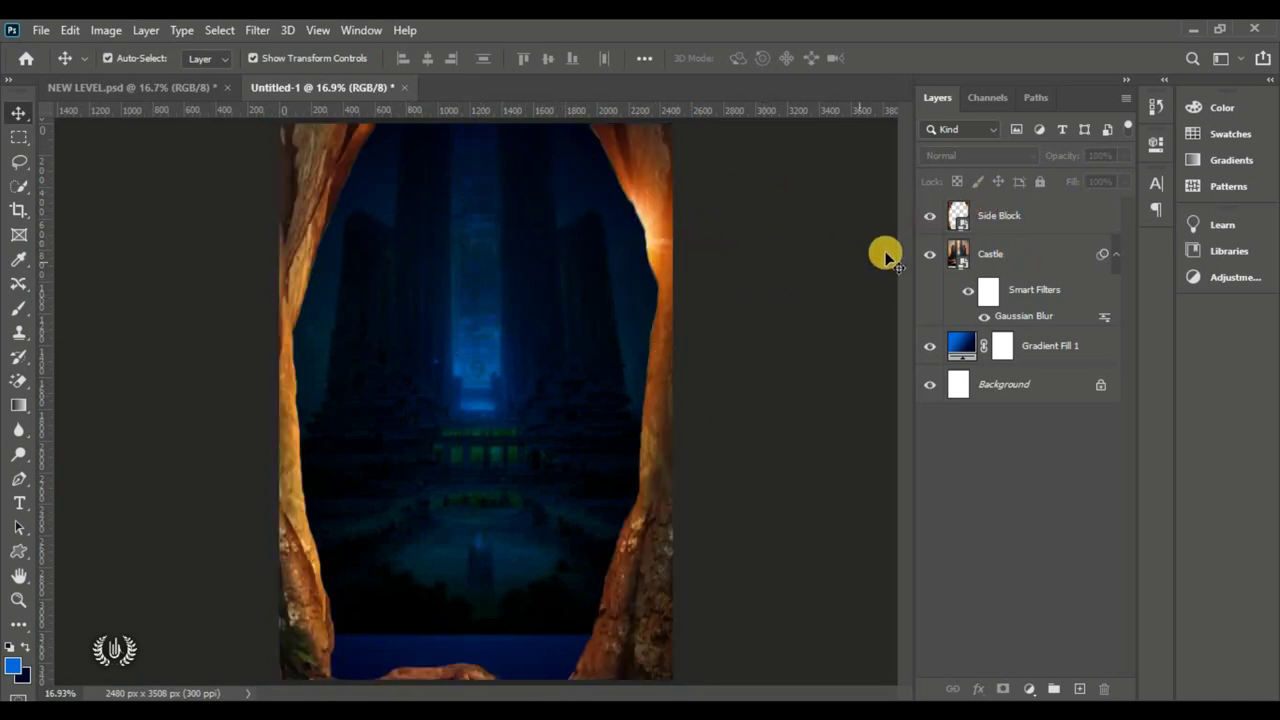
pyautogui.click(975, 218)
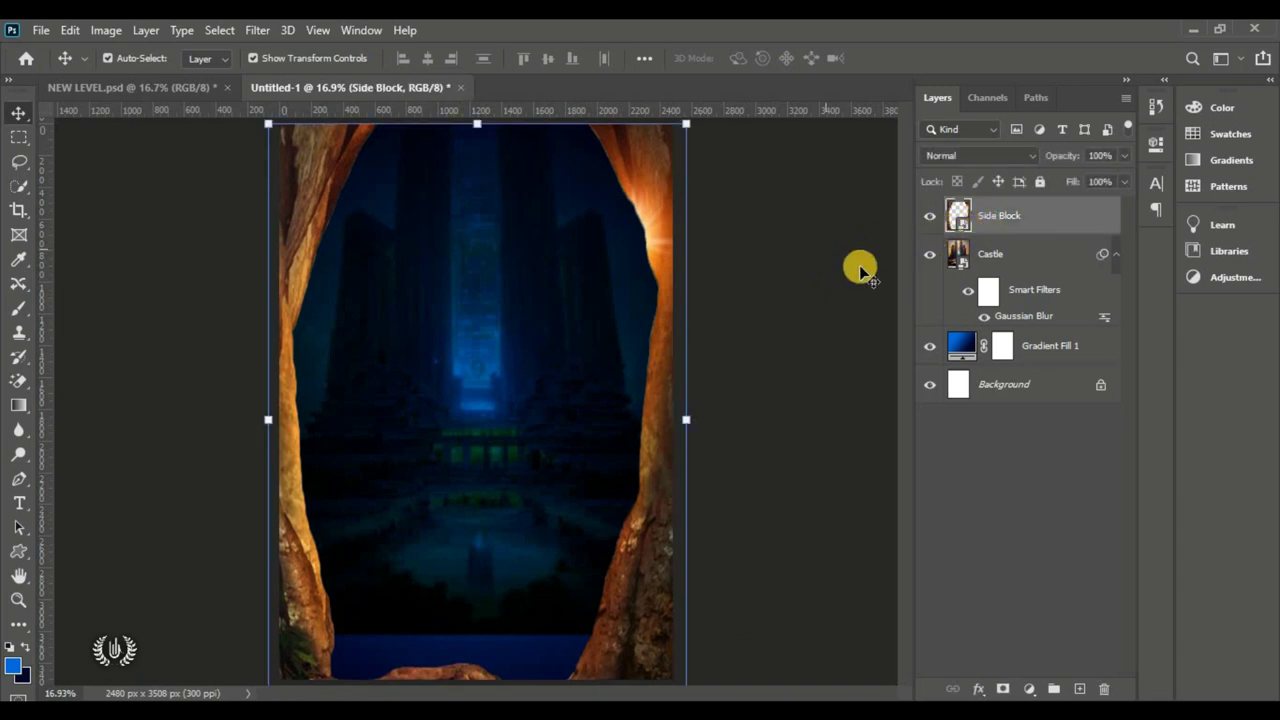
# Step: Add a Hue/Saturation adjustment layer clipped to the Side Block layer
pyautogui.click(1029, 689)
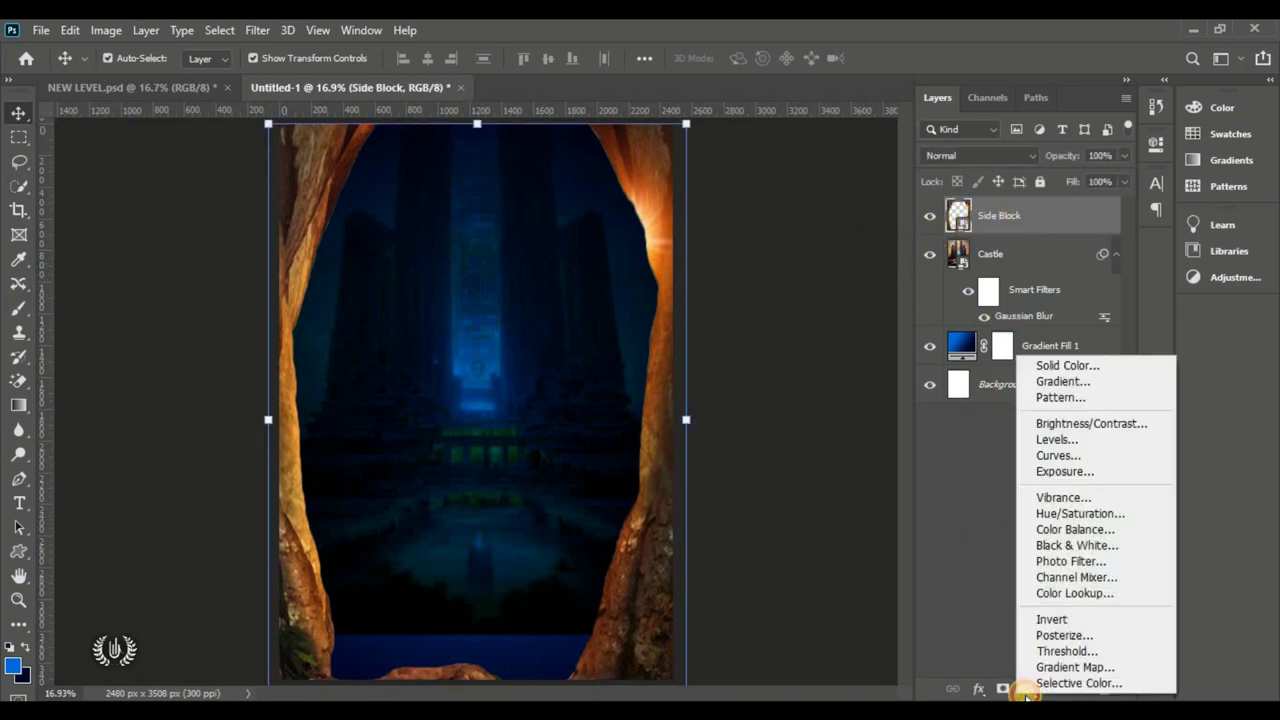
pyautogui.click(1143, 518)
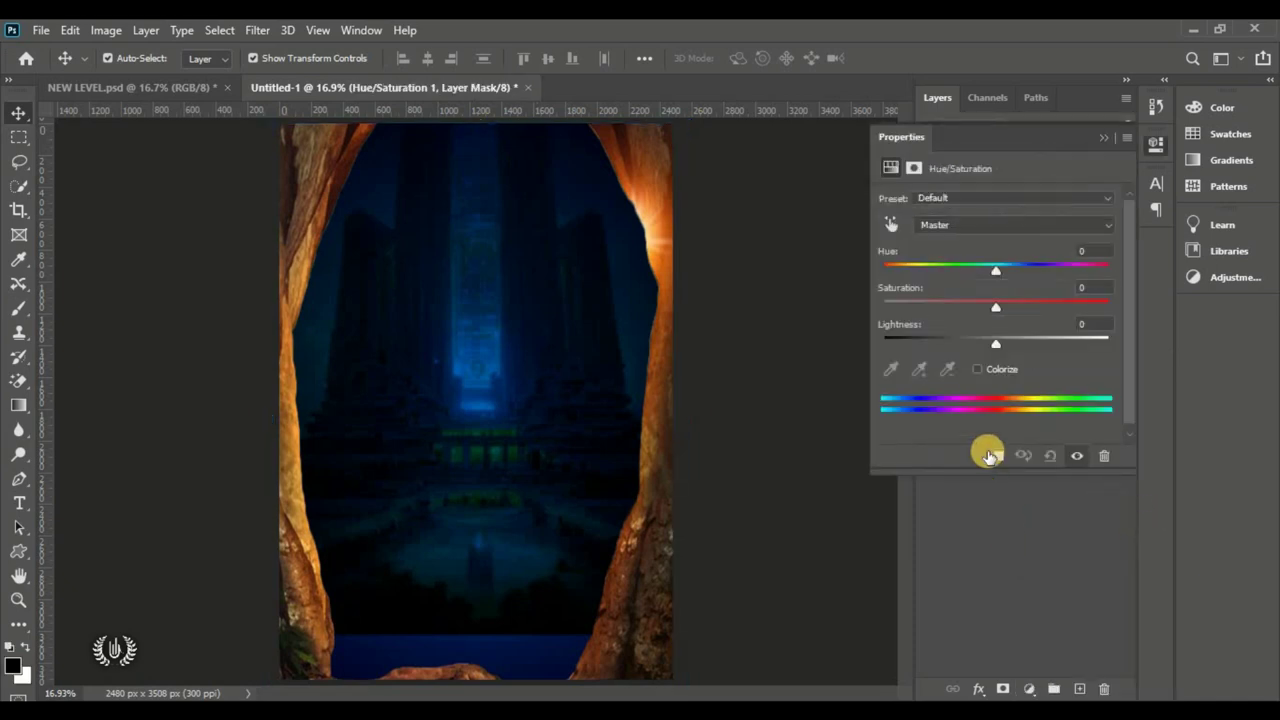
pyautogui.moveTo(1043, 134); pyautogui.dragTo(740, 162)
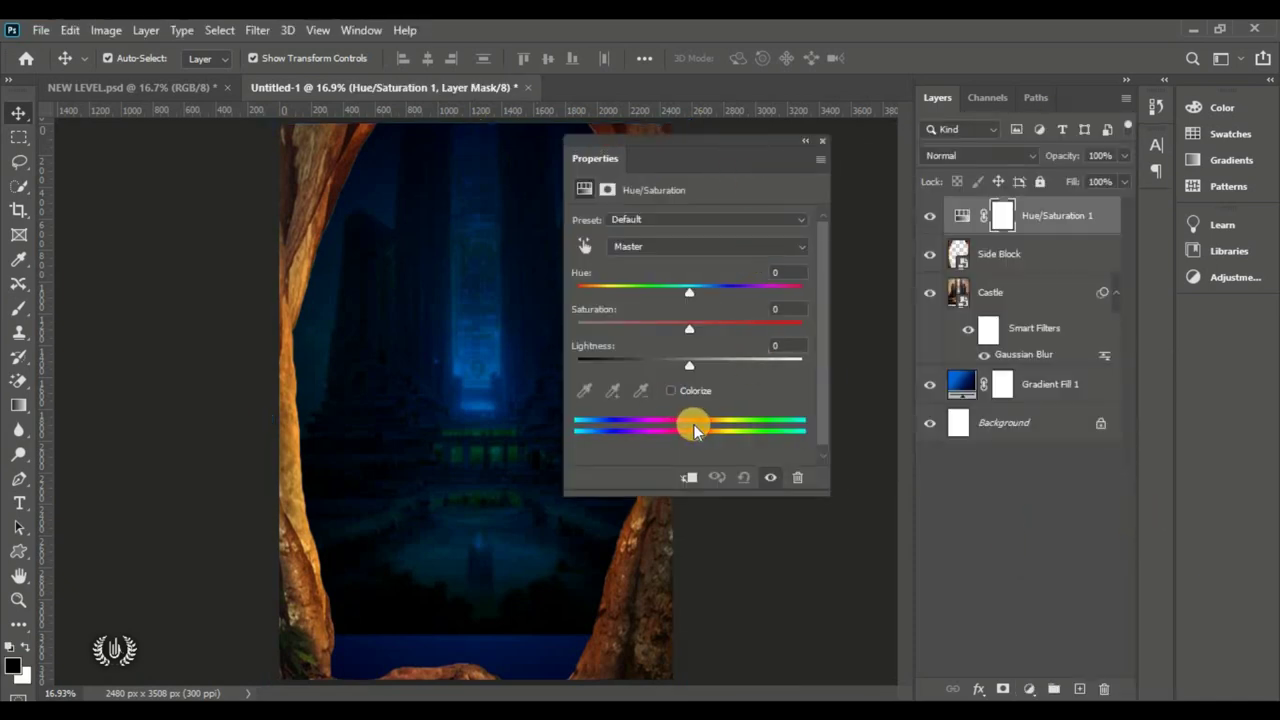
pyautogui.click(690, 479)
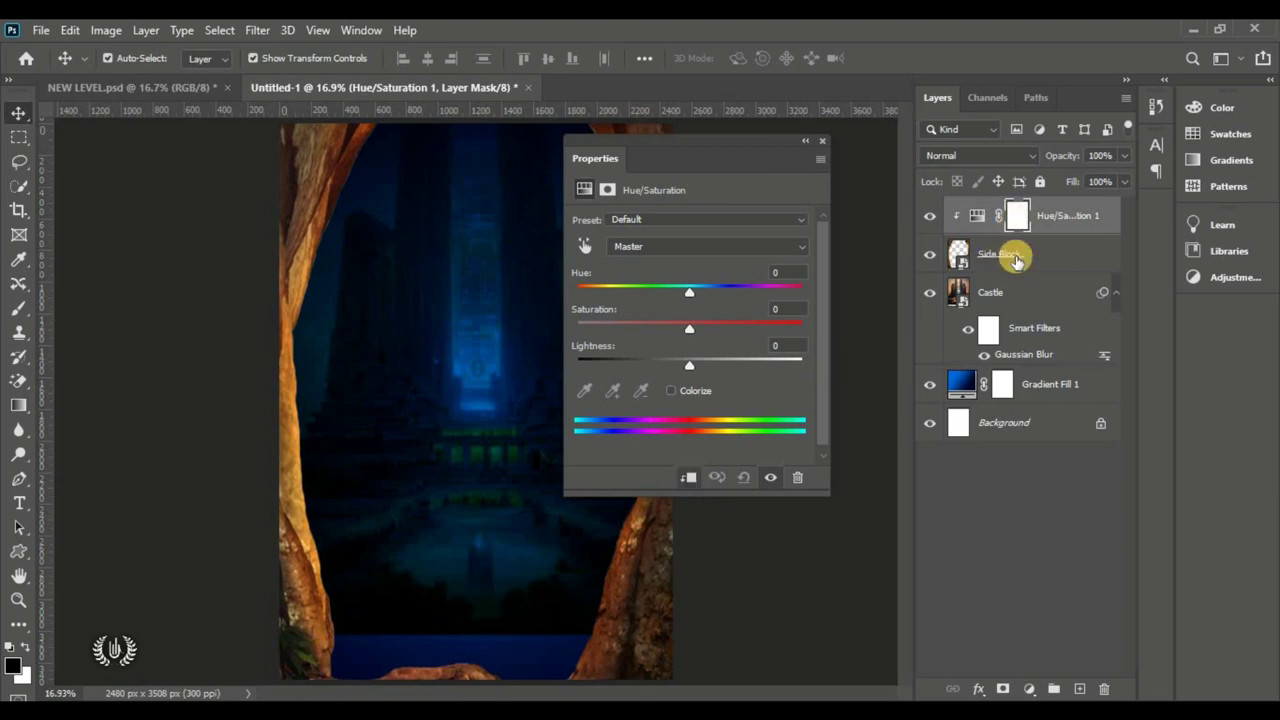
pyautogui.moveTo(683, 143); pyautogui.dragTo(808, 141)
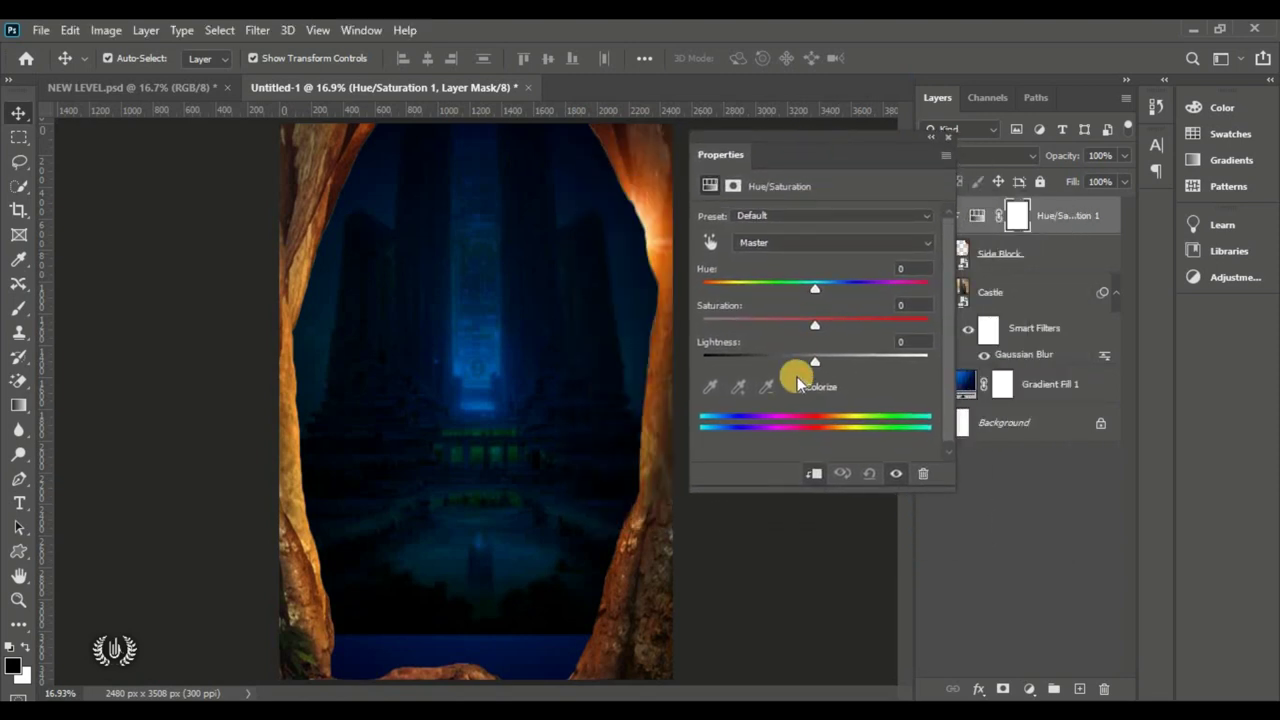
# Step: Colorize the trunks with Hue 210, Saturation 60 and Lightness -40
pyautogui.click(796, 388)
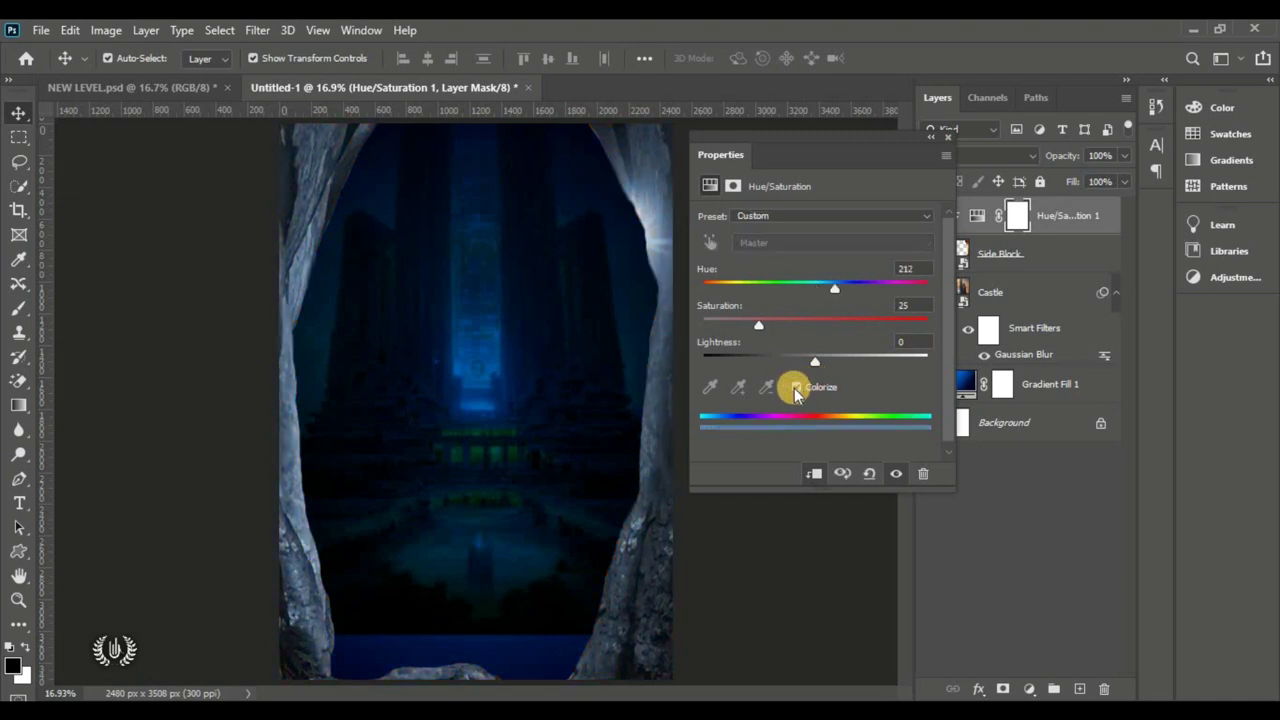
pyautogui.moveTo(813, 363); pyautogui.dragTo(850, 334)
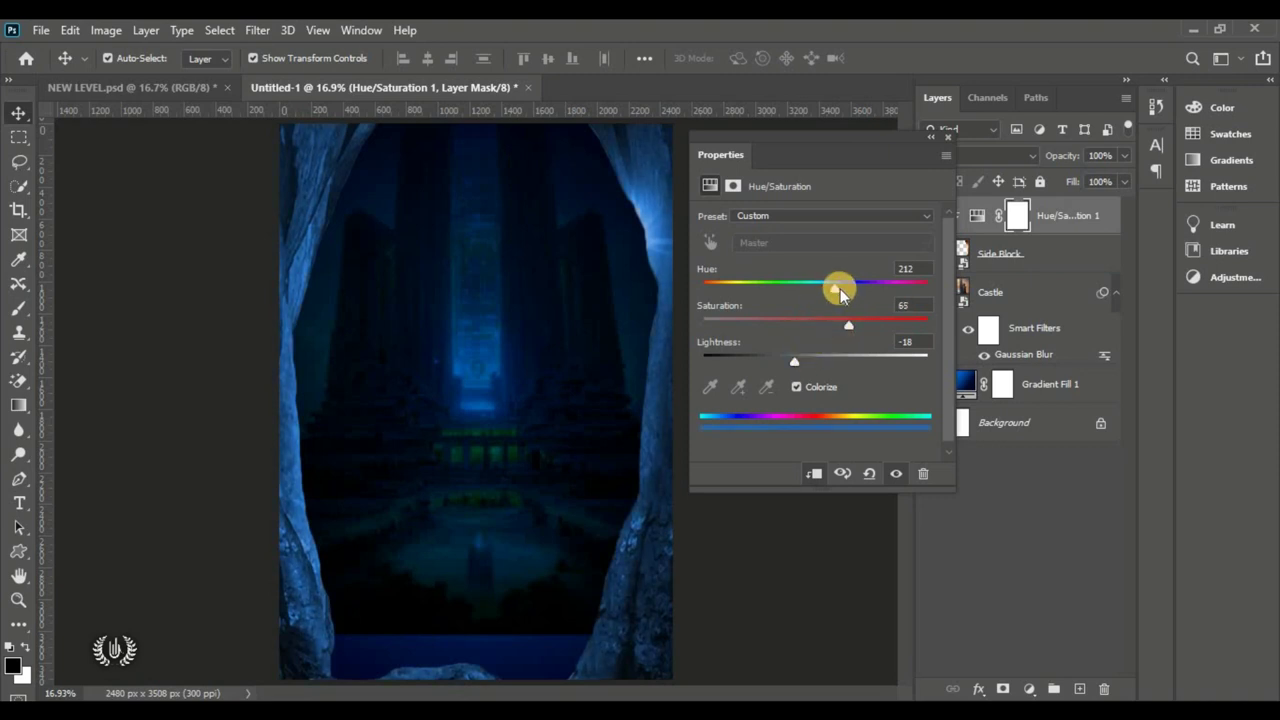
pyautogui.moveTo(840, 288); pyautogui.dragTo(835, 290)
pyautogui.click(792, 358)
pyautogui.moveTo(792, 358); pyautogui.dragTo(766, 363)
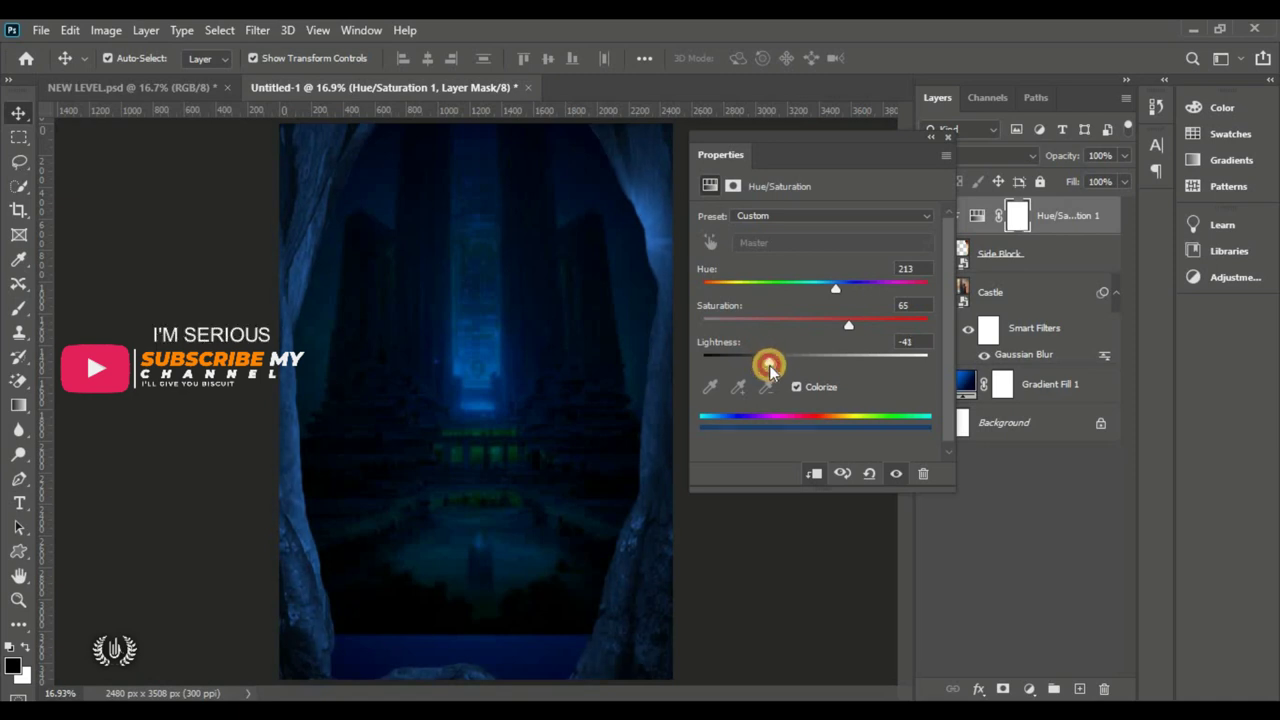
pyautogui.click(908, 343)
pyautogui.press('Up')
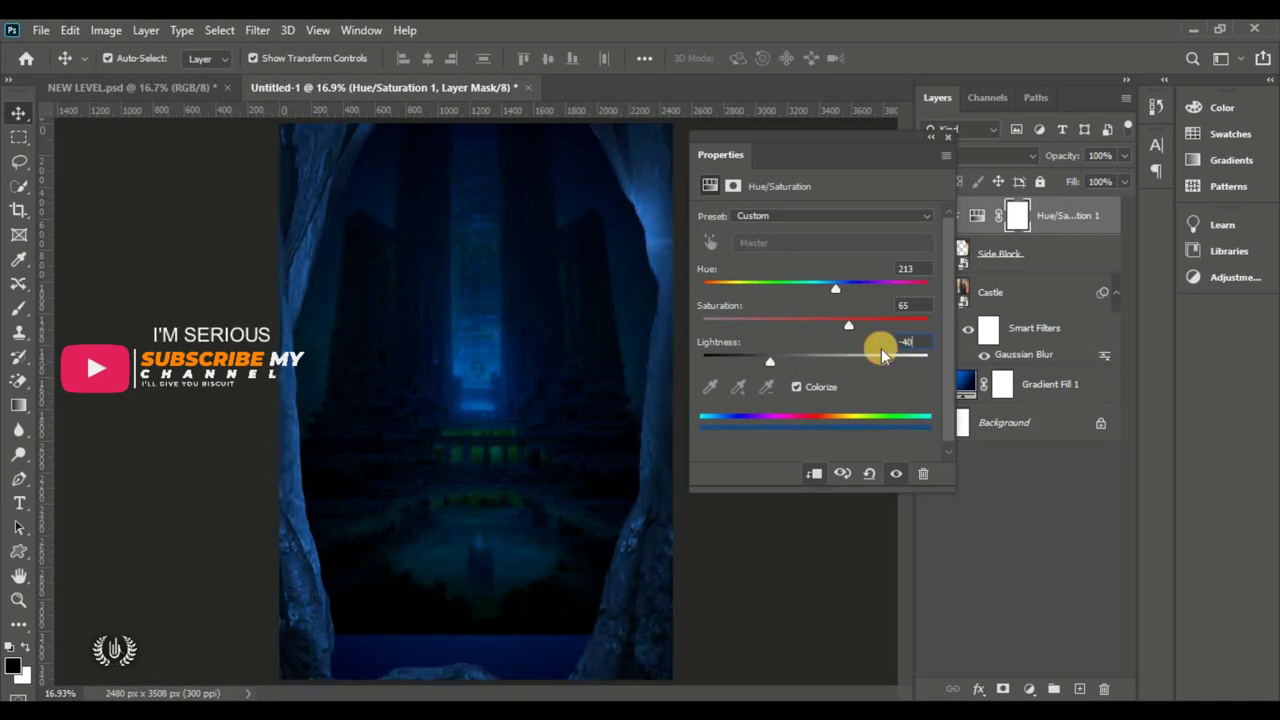
pyautogui.click(908, 306)
pyautogui.write('60')
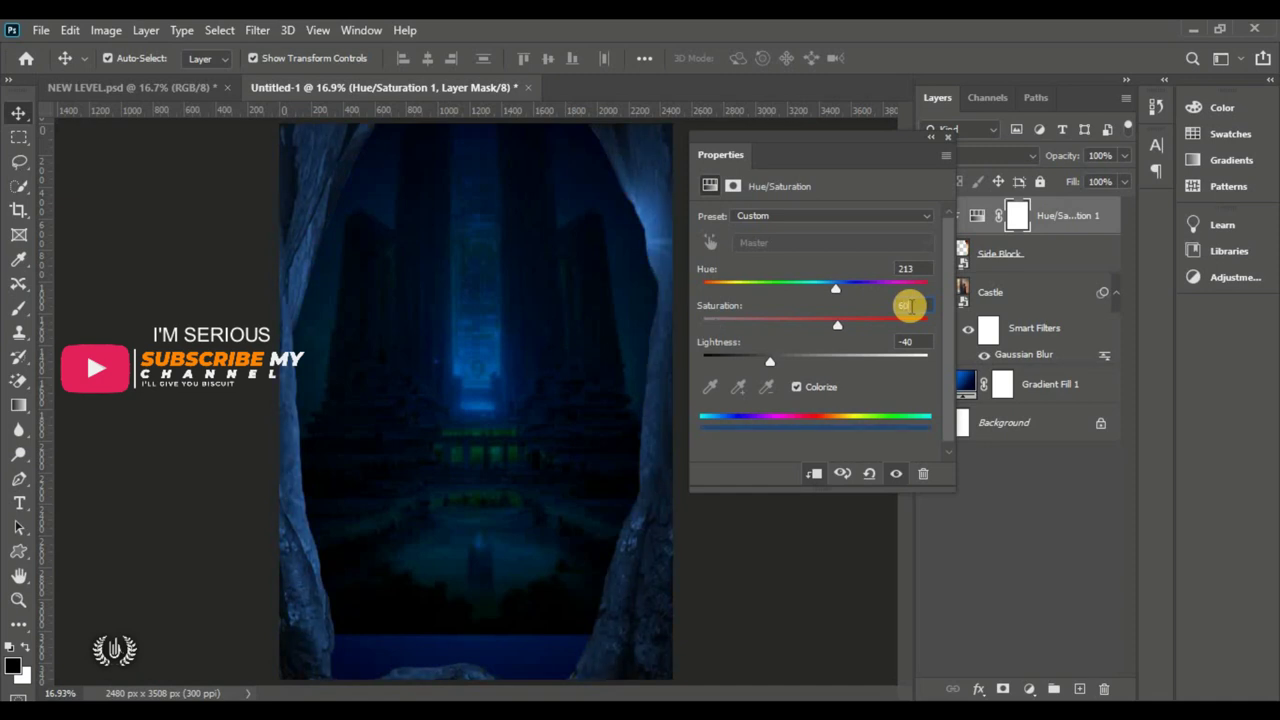
pyautogui.click(925, 269)
pyautogui.write('21')
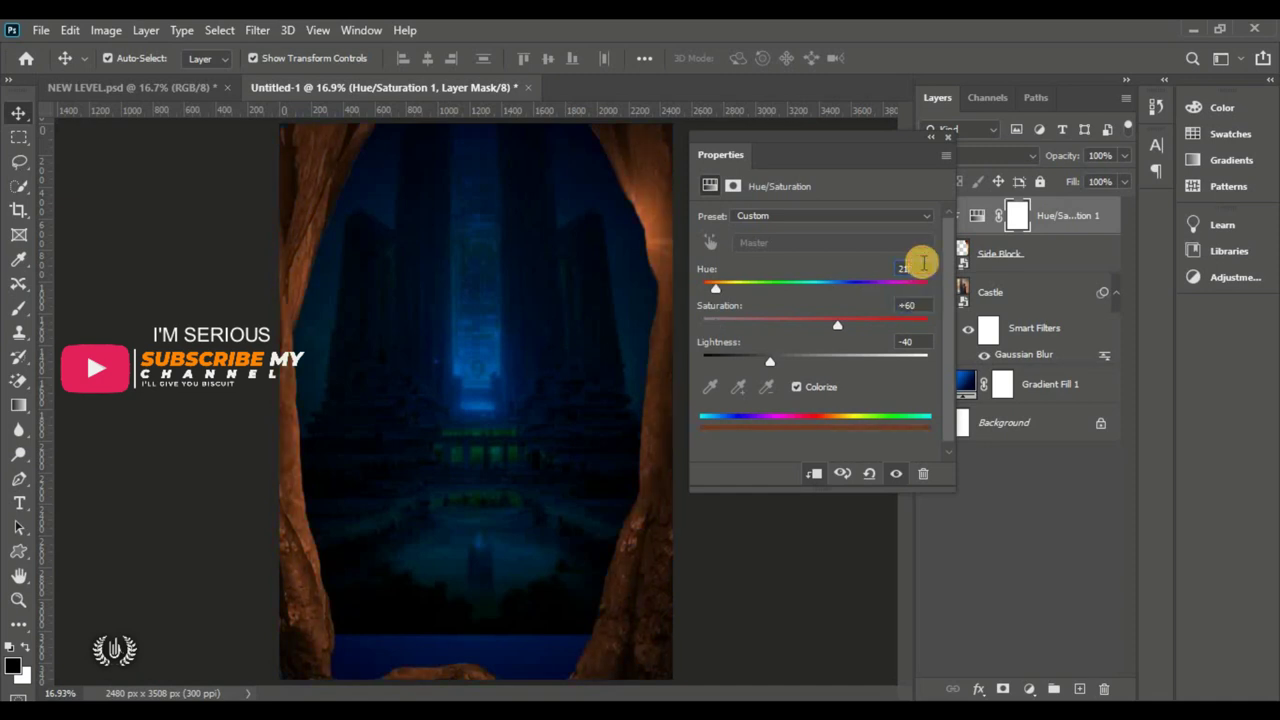
pyautogui.write('0')
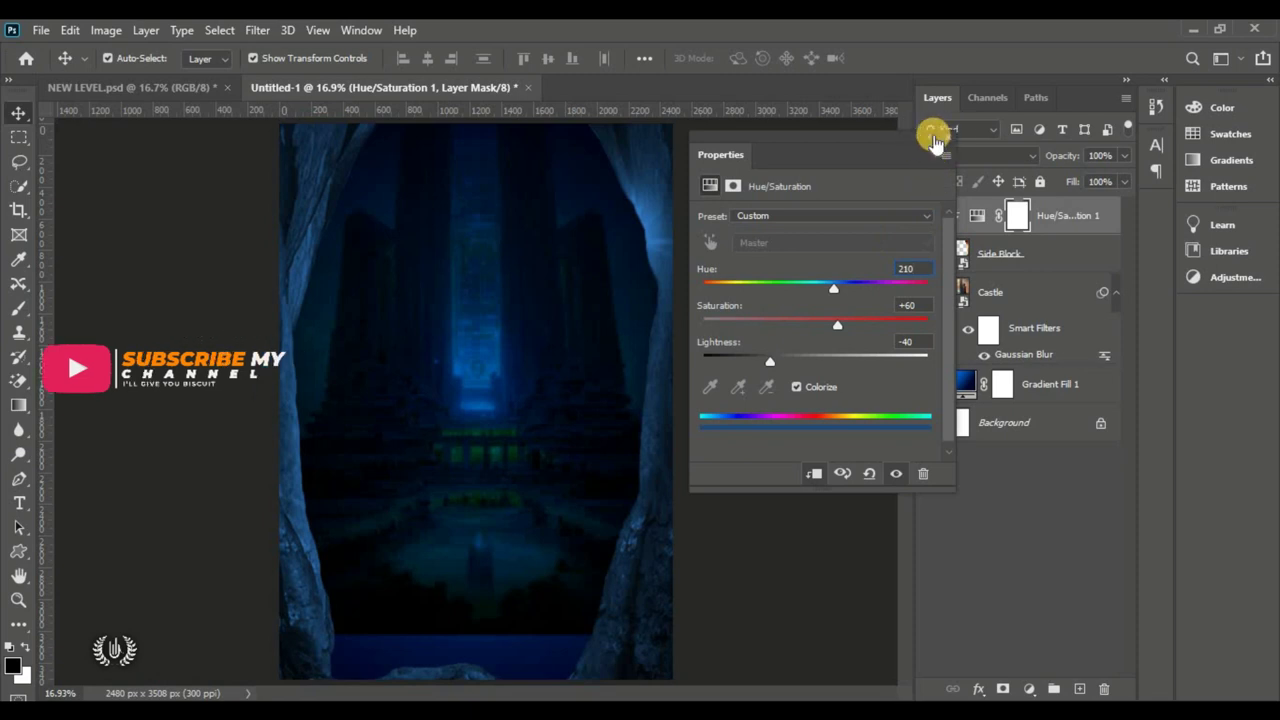
# Step: Collapse the adjustment panel, compare the tint on and off, and select Side Block
pyautogui.click(929, 136)
pyautogui.moveTo(713, 155); pyautogui.dragTo(1155, 208)
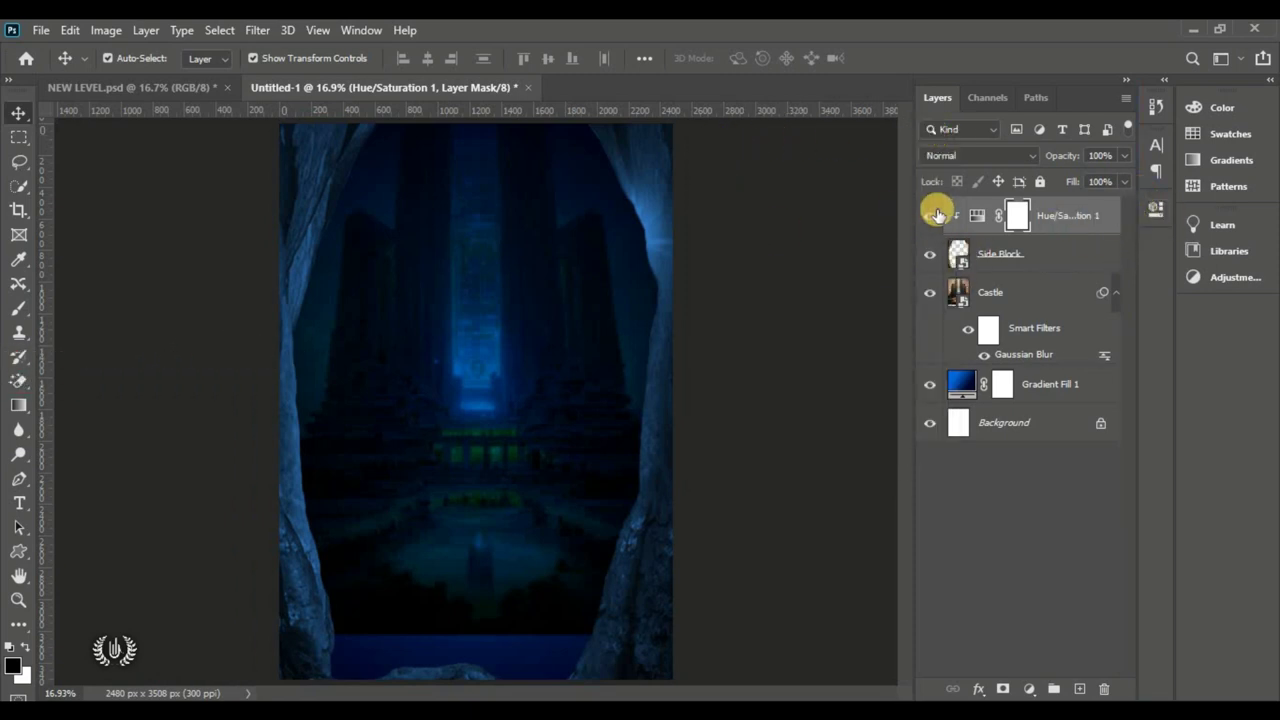
pyautogui.click(927, 216)
pyautogui.click(927, 218)
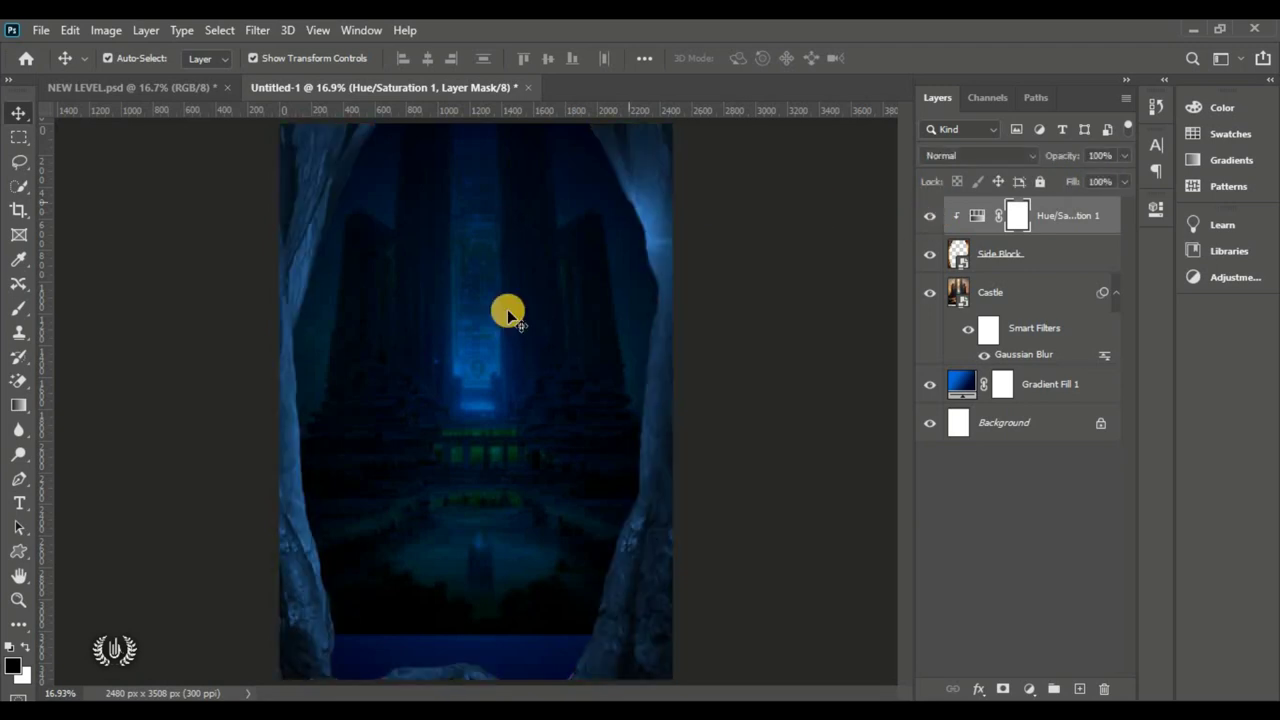
pyautogui.click(1058, 257)
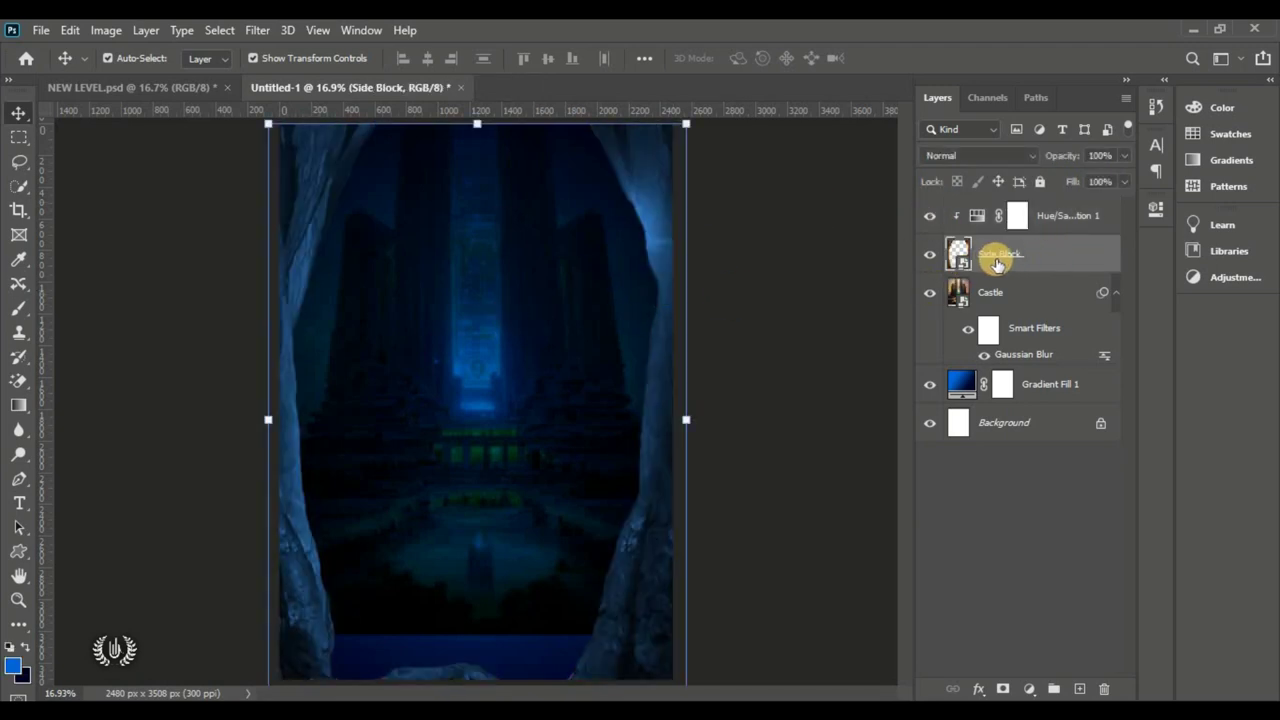
# Step: Apply a 13-pixel Gaussian Blur to the Side Block layer
pyautogui.click(259, 30)
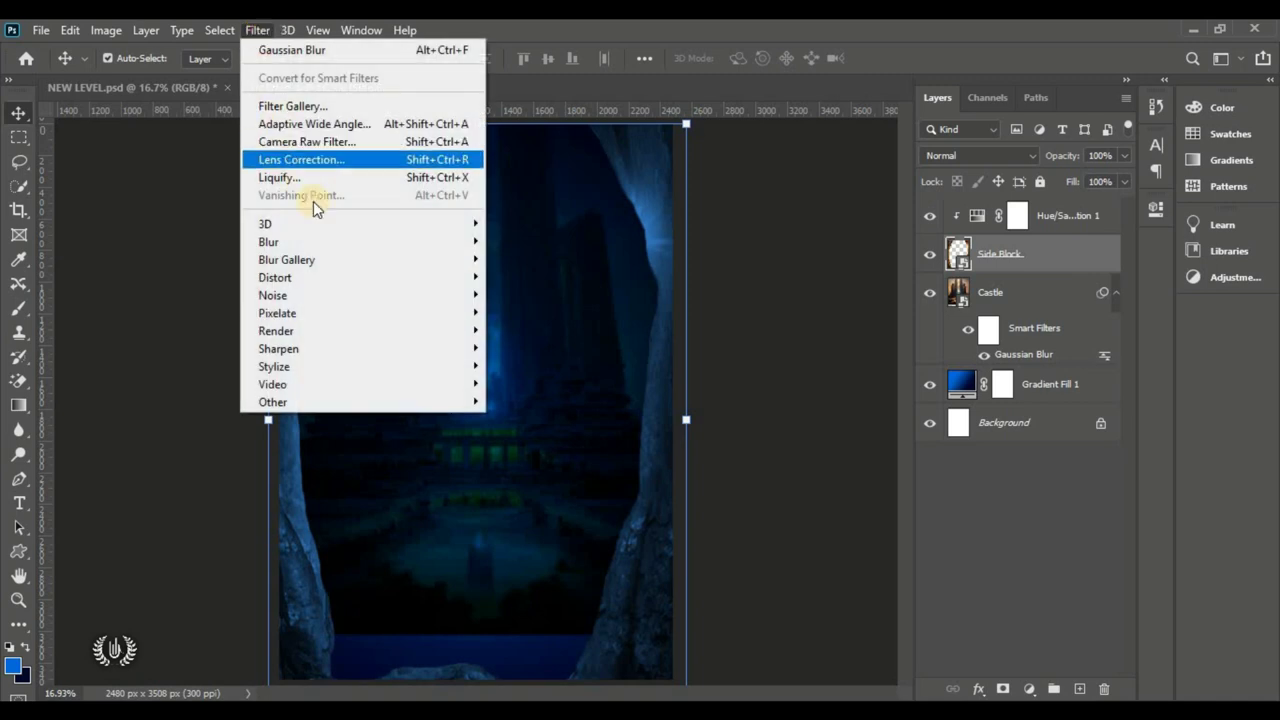
pyautogui.moveTo(336, 242)
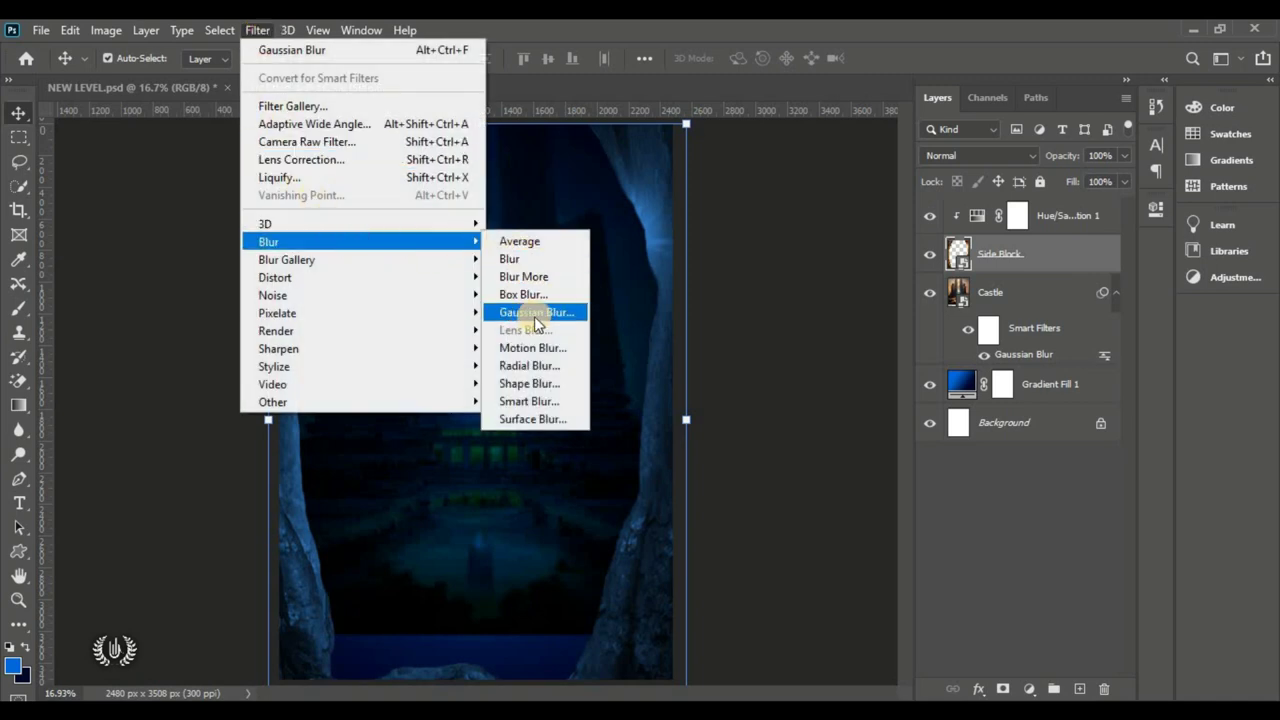
pyautogui.click(535, 312)
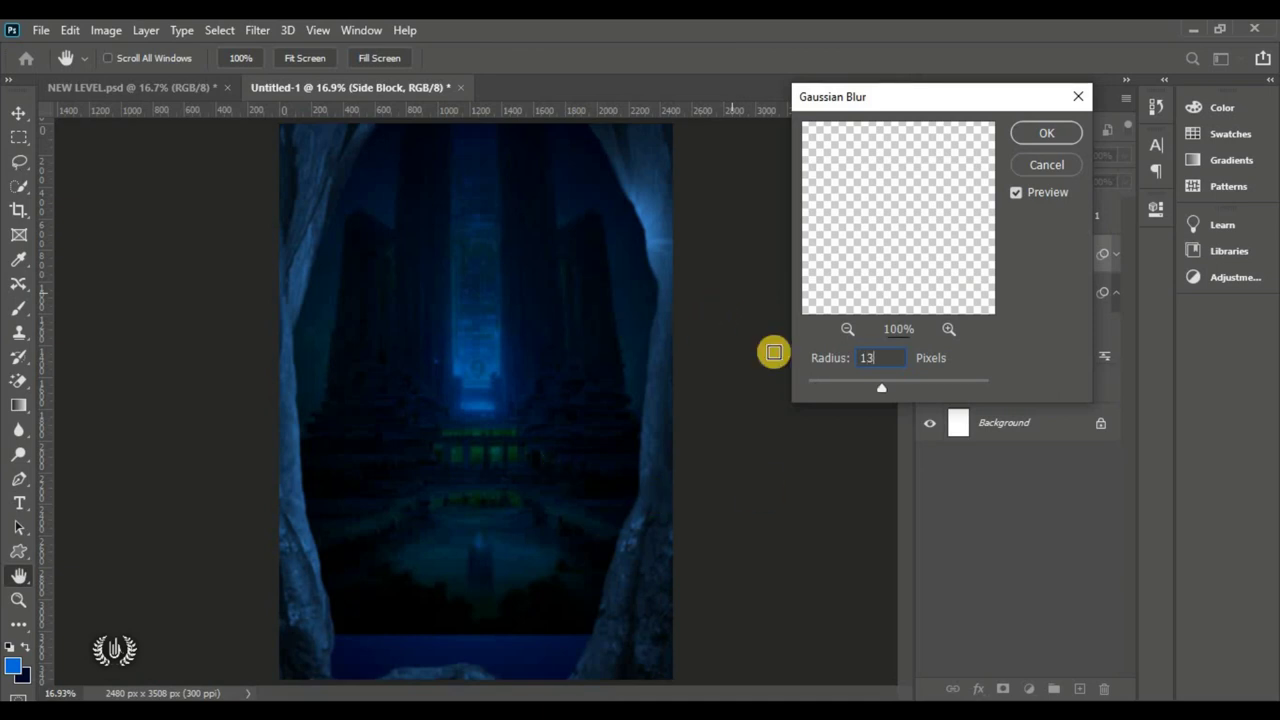
pyautogui.click(1047, 133)
pyautogui.press('v')
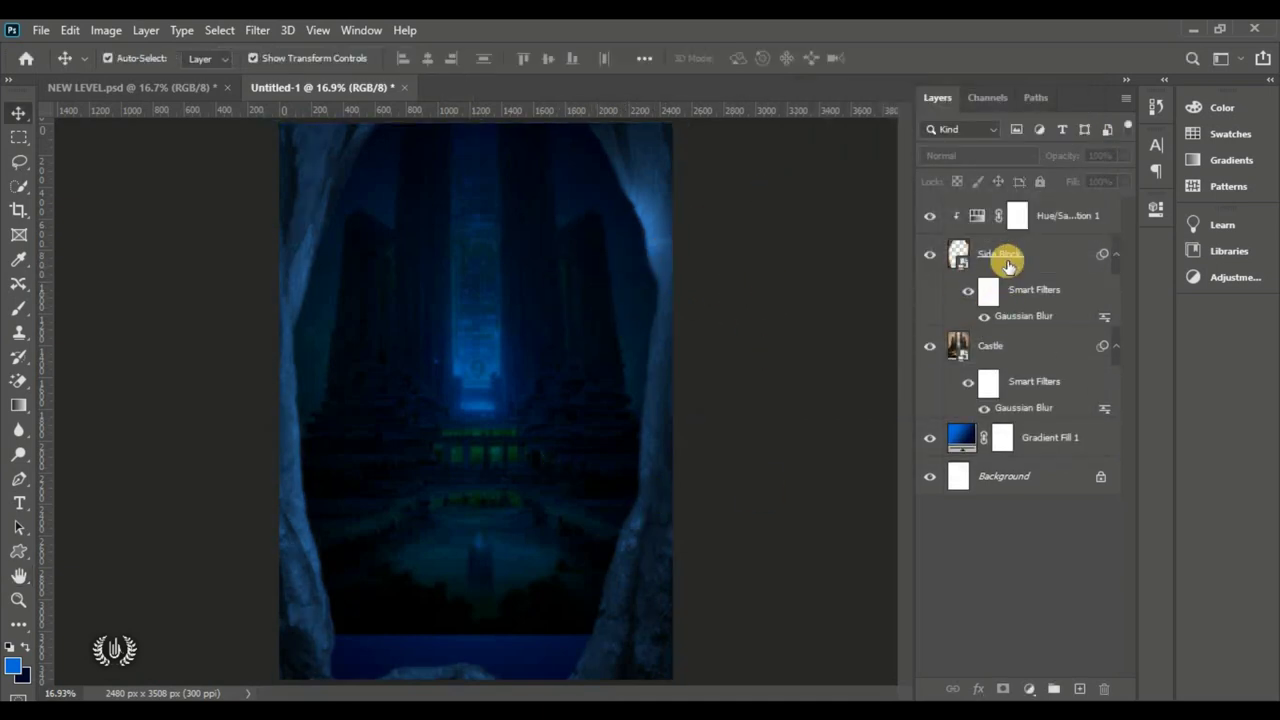
# Step: Compare Side Block's blur off and on, select Hue/Saturation 1, and start File > Place Embedded
pyautogui.click(984, 315)
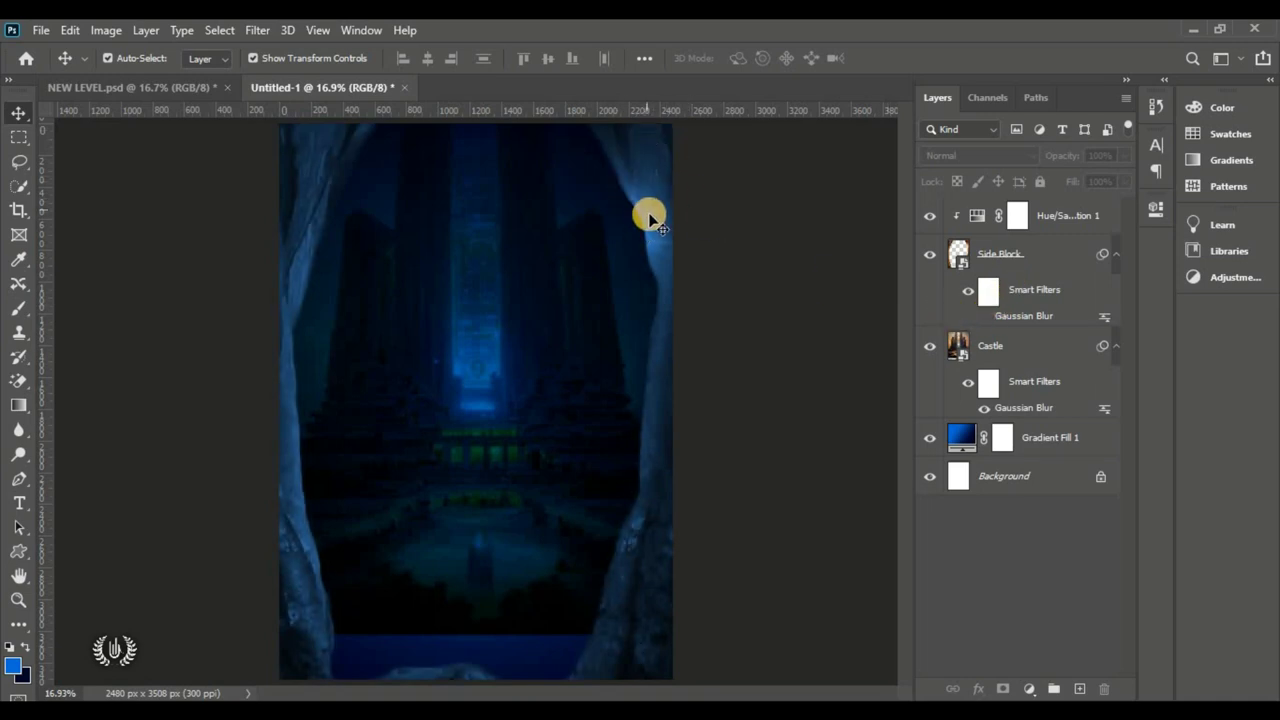
pyautogui.click(986, 316)
pyautogui.click(1070, 222)
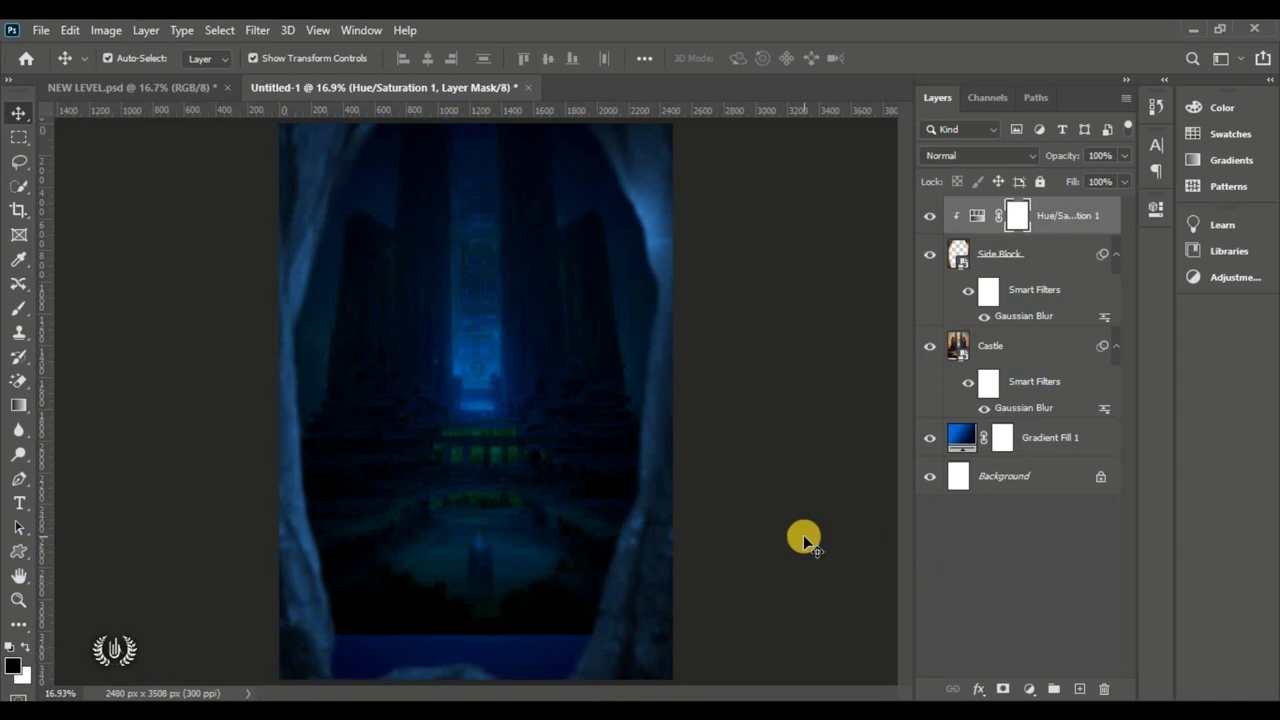
pyautogui.click(40, 30)
pyautogui.click(171, 401)
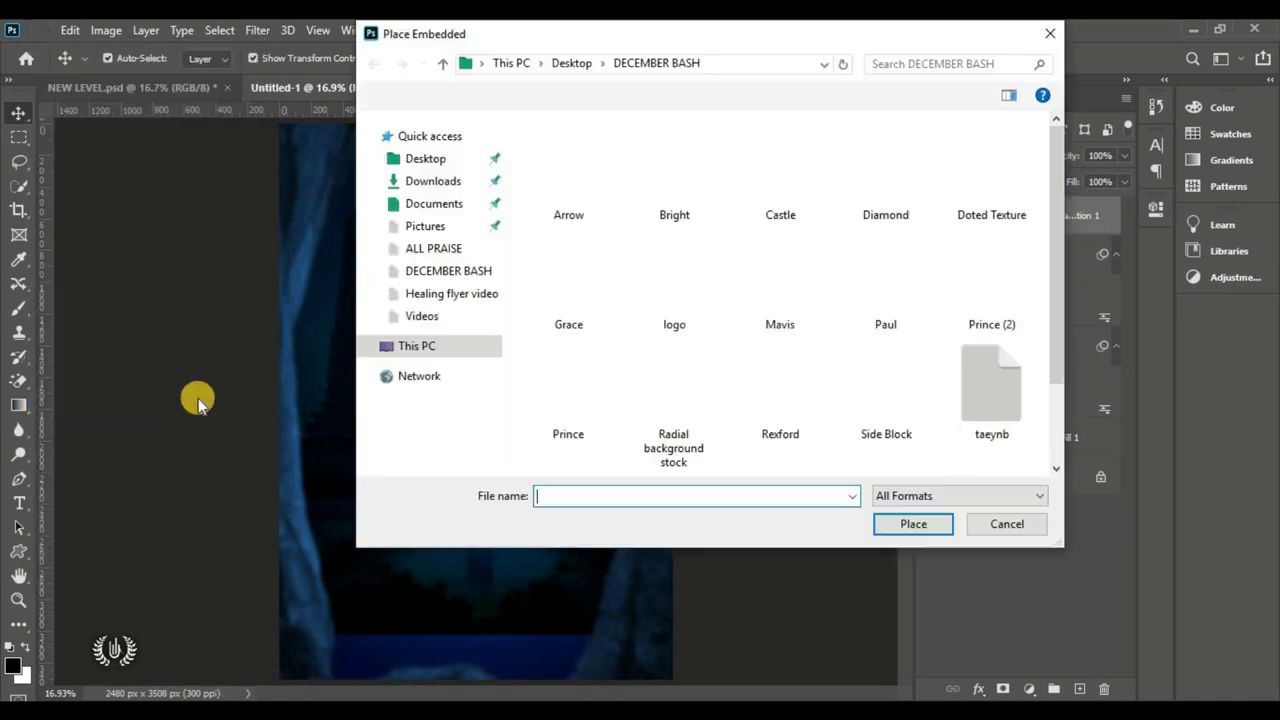
# Step: Place the Radial background stock image, rotated 90° counter-clockwise and stretched to cover the page
pyautogui.click(680, 405)
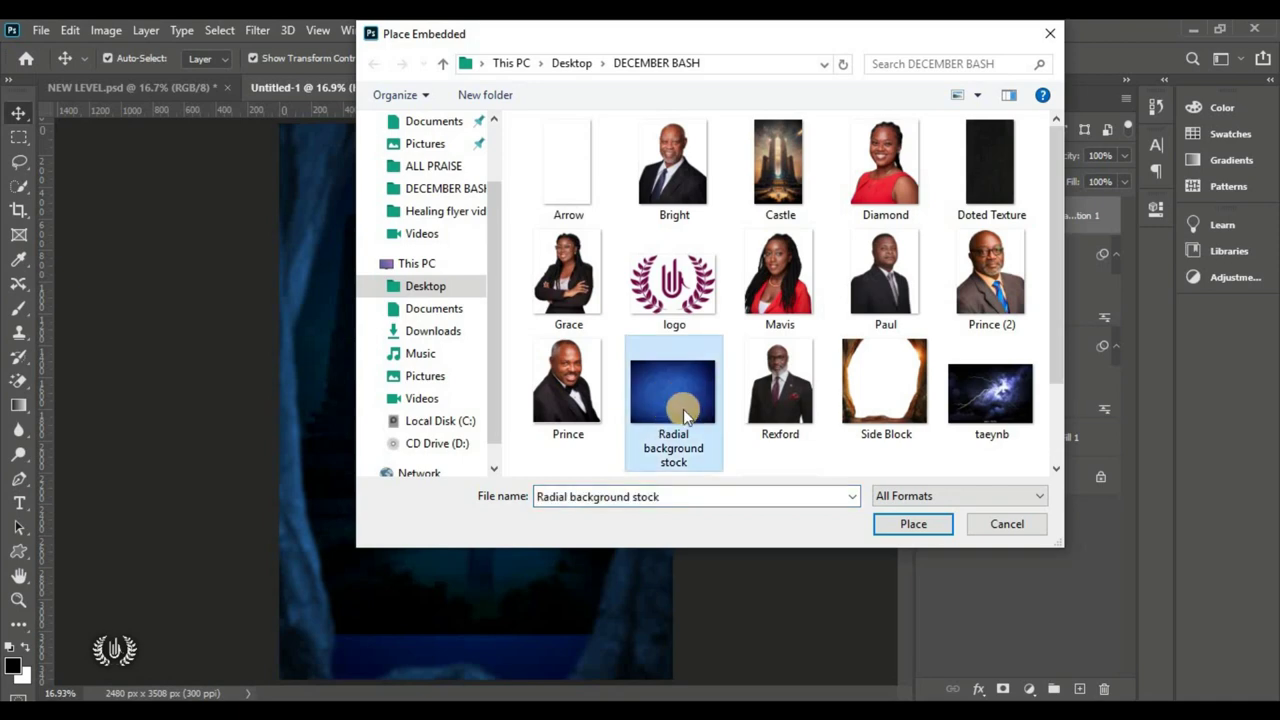
pyautogui.click(929, 526)
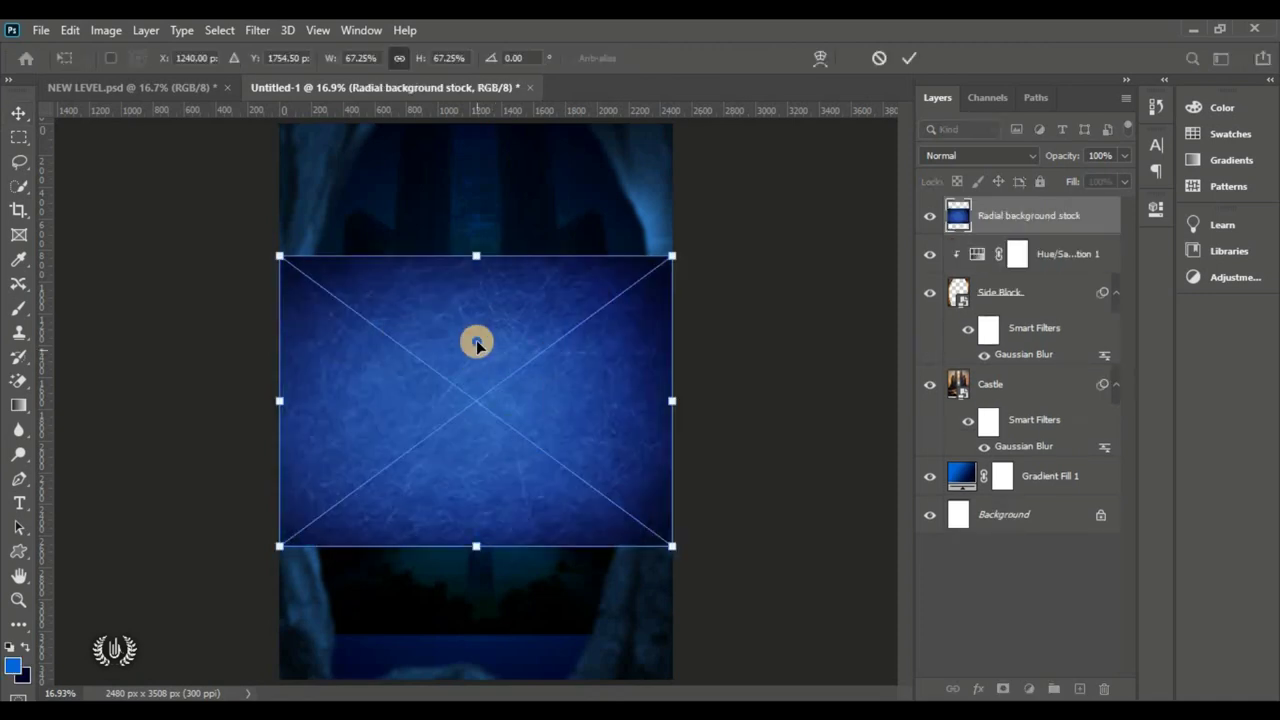
pyautogui.rightClick(476, 343)
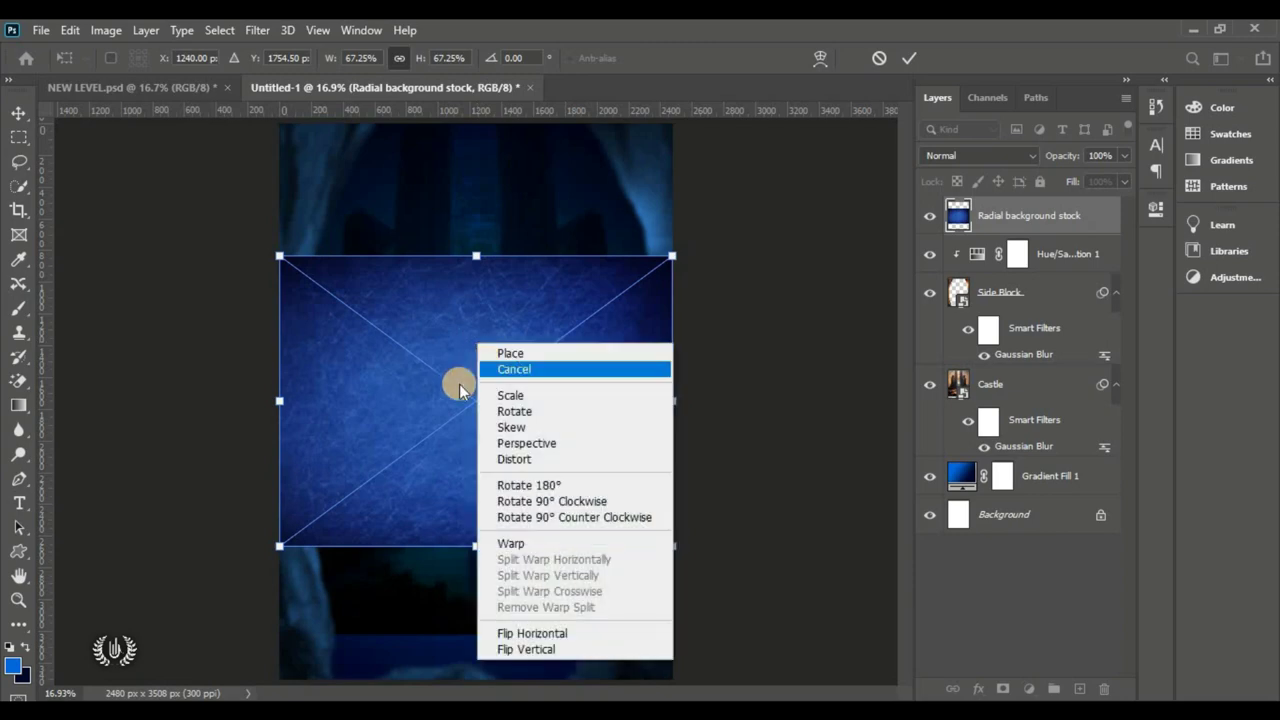
pyautogui.click(570, 518)
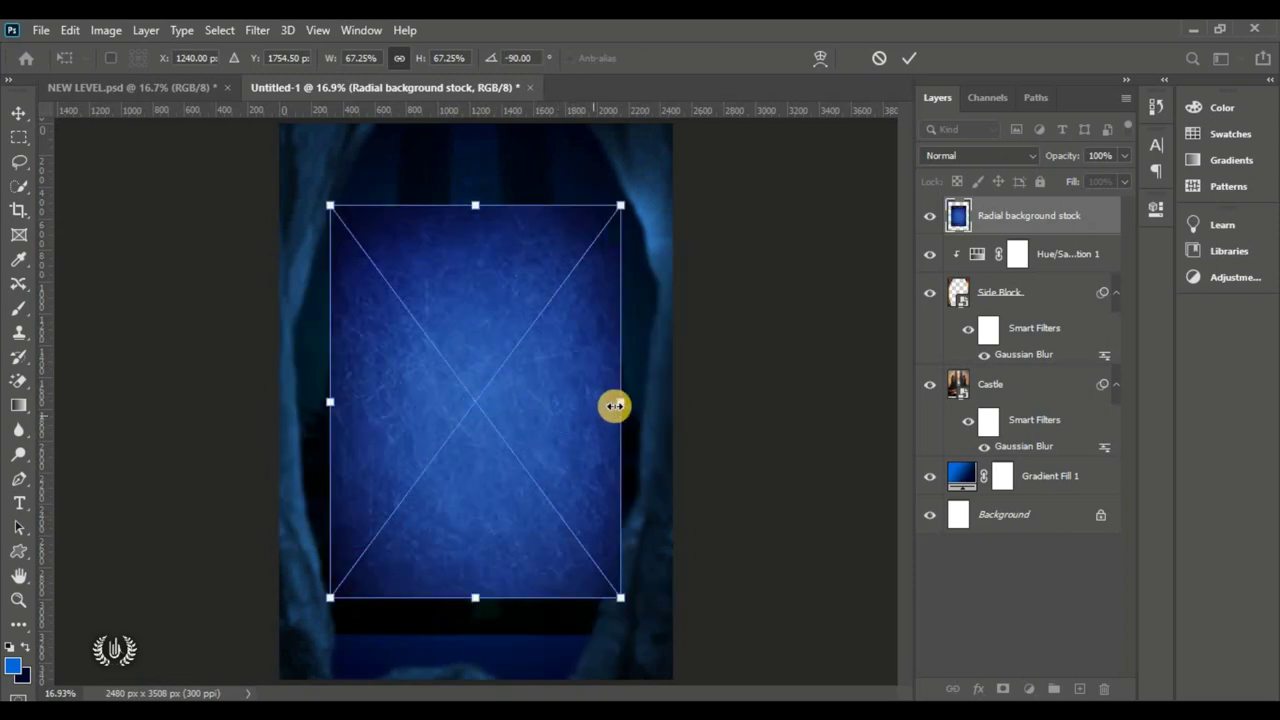
pyautogui.moveTo(651, 401); pyautogui.dragTo(669, 400)
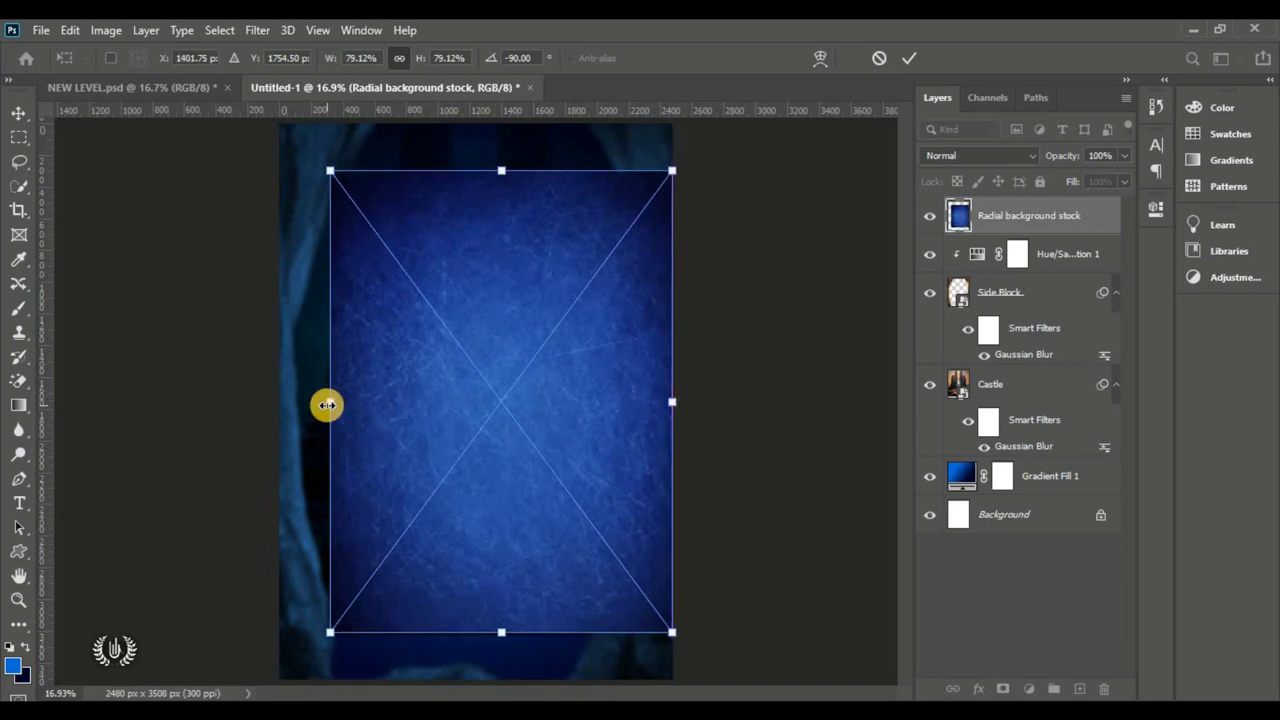
pyautogui.moveTo(326, 403); pyautogui.dragTo(263, 423)
pyautogui.moveTo(376, 429); pyautogui.dragTo(385, 424)
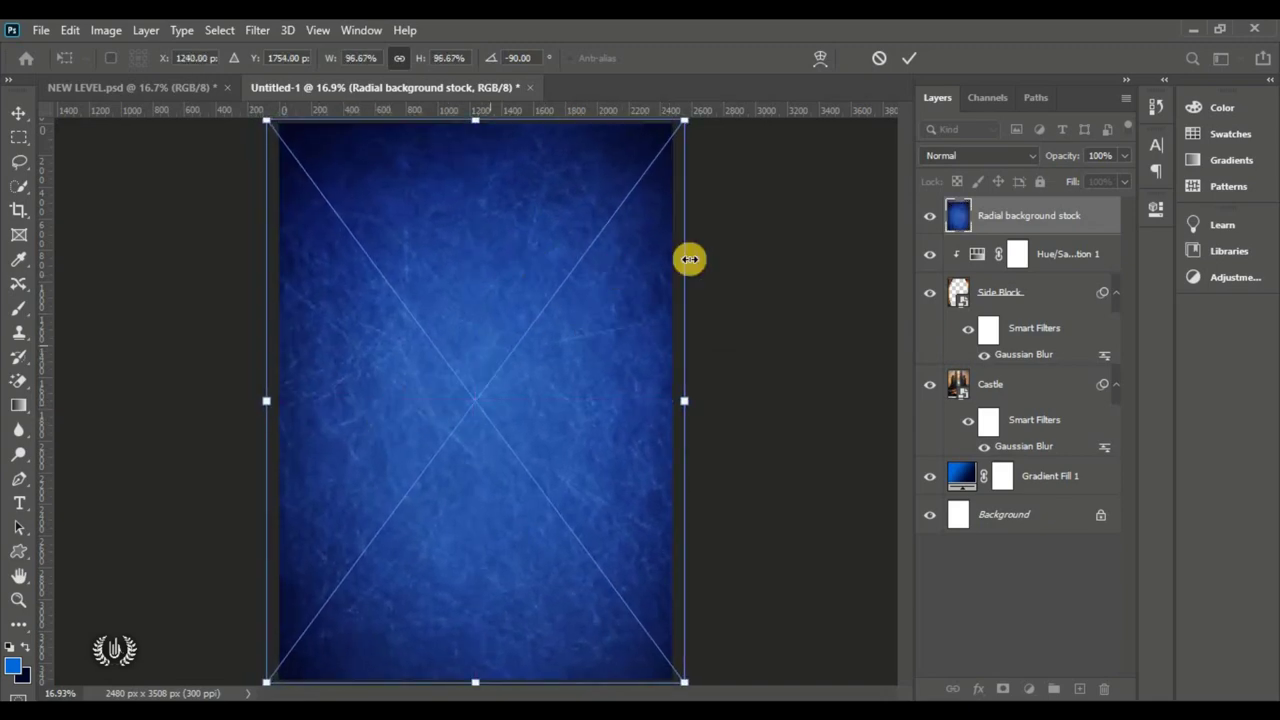
pyautogui.click(908, 62)
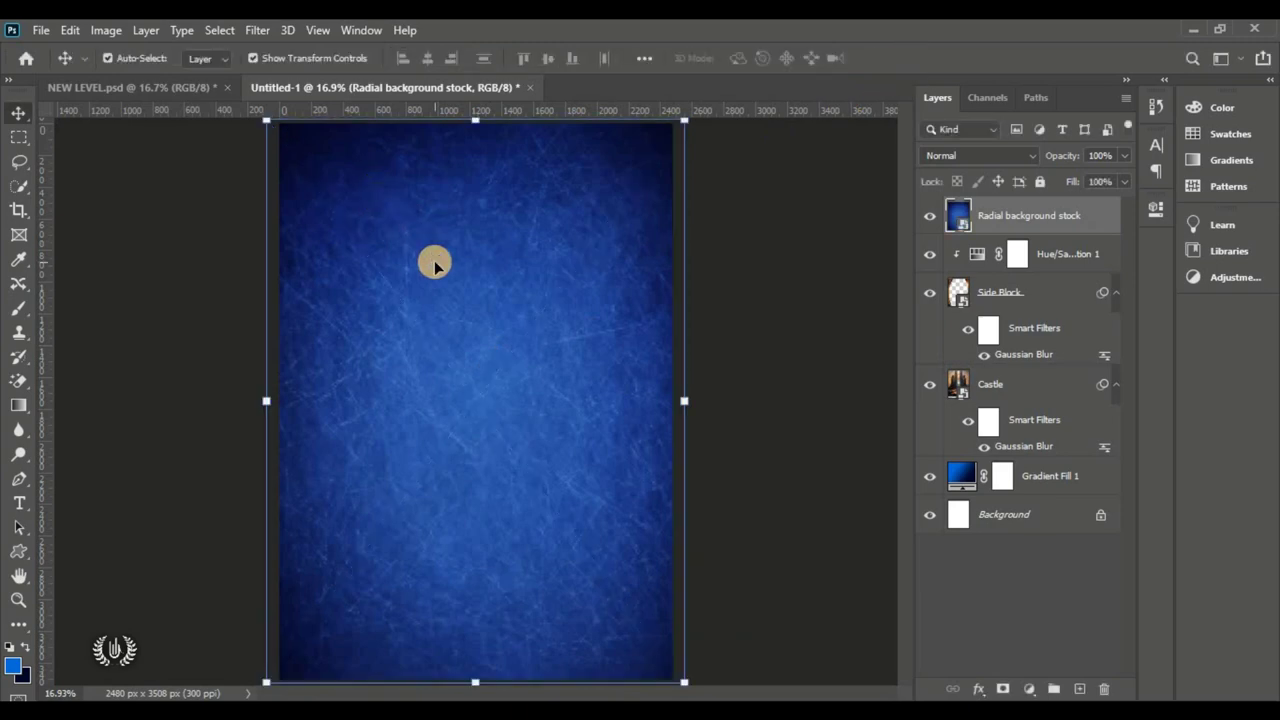
# Step: Blend the Radial background stock layer in Color Dodge and compare it on and off
pyautogui.click(944, 156)
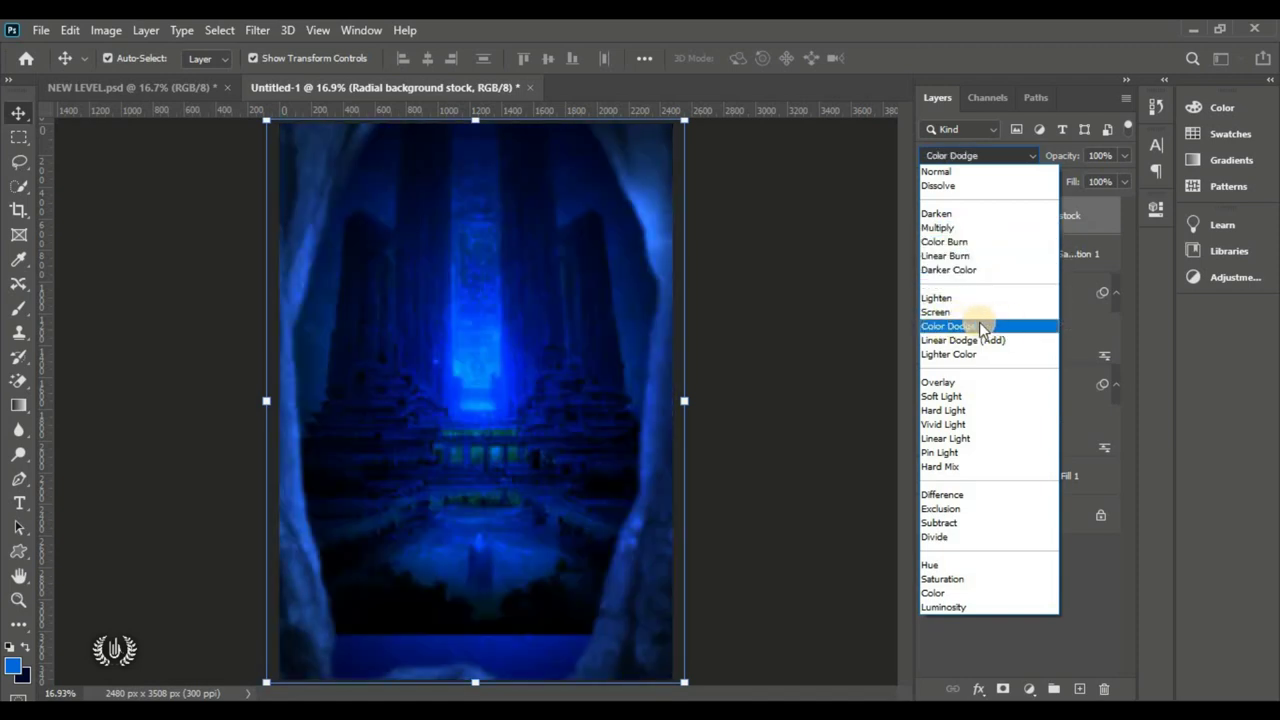
pyautogui.click(970, 326)
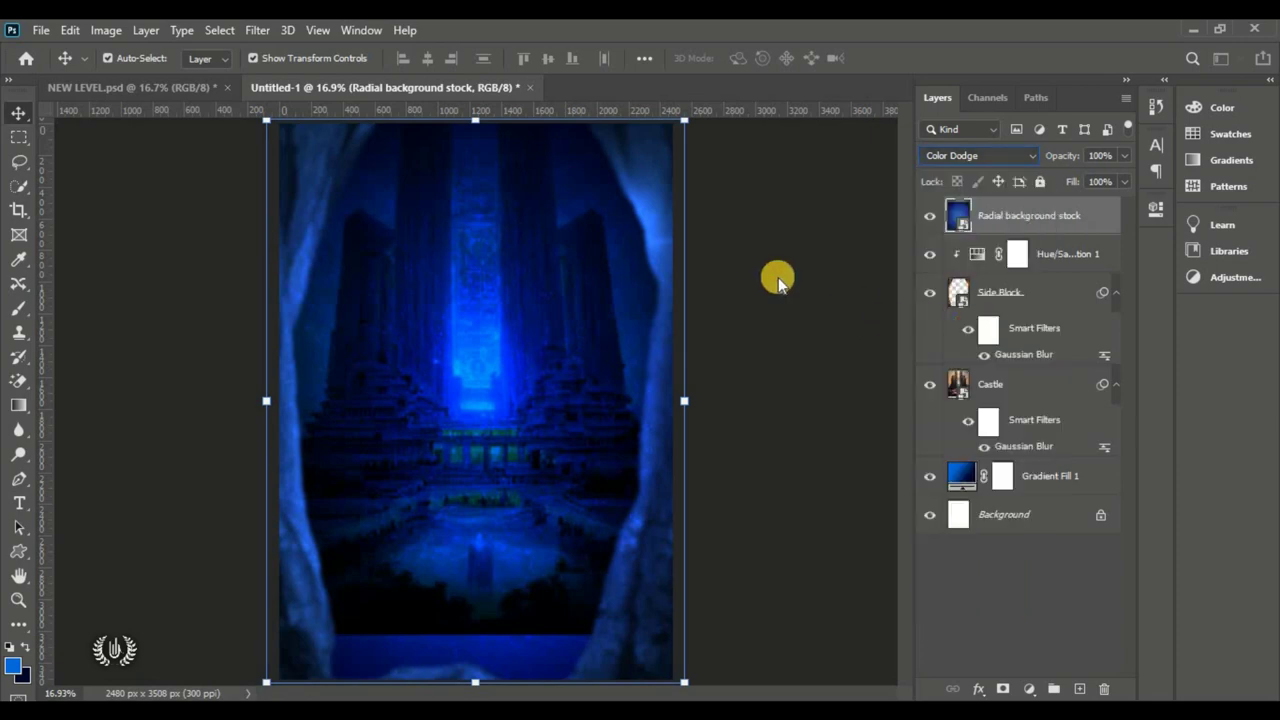
pyautogui.click(810, 295)
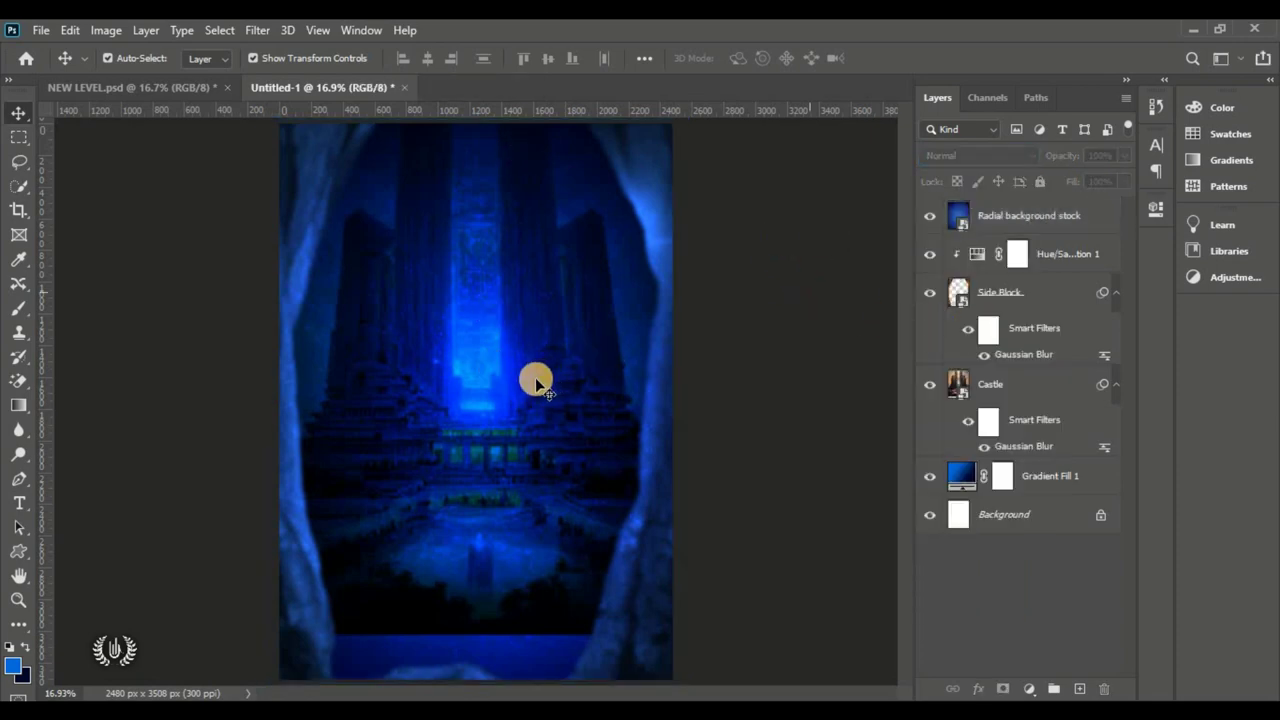
pyautogui.click(930, 216)
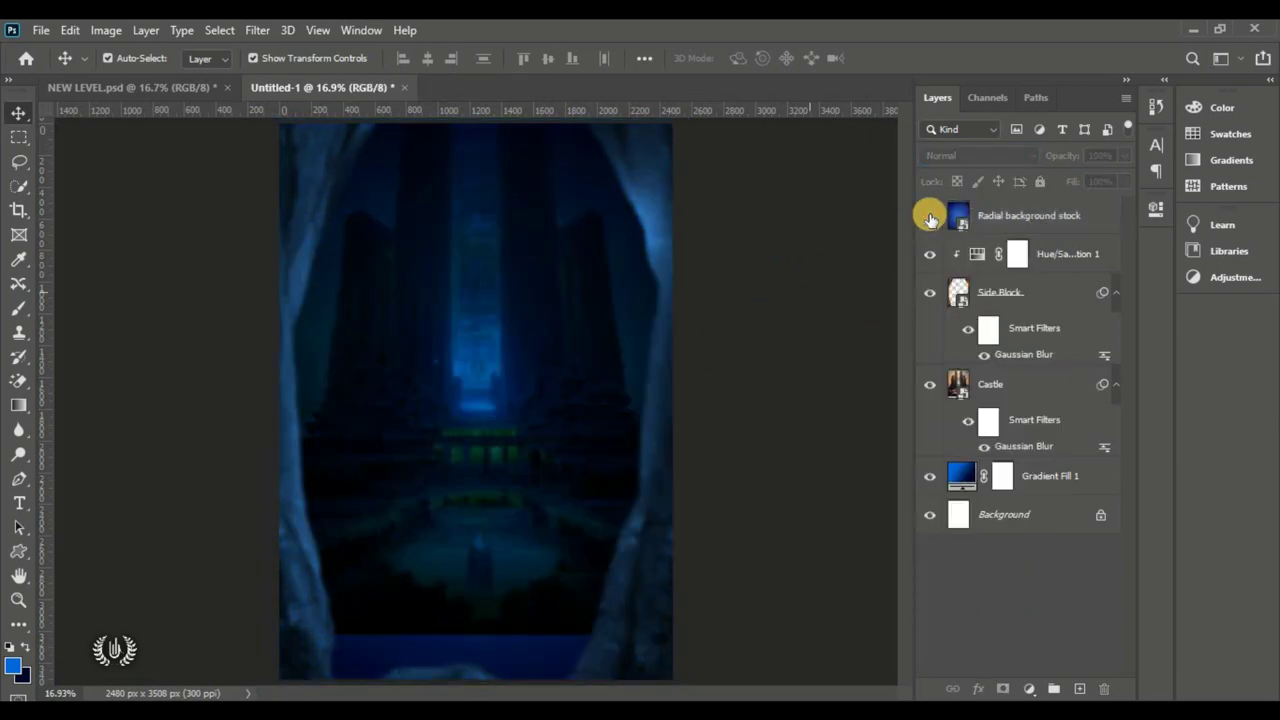
pyautogui.click(930, 216)
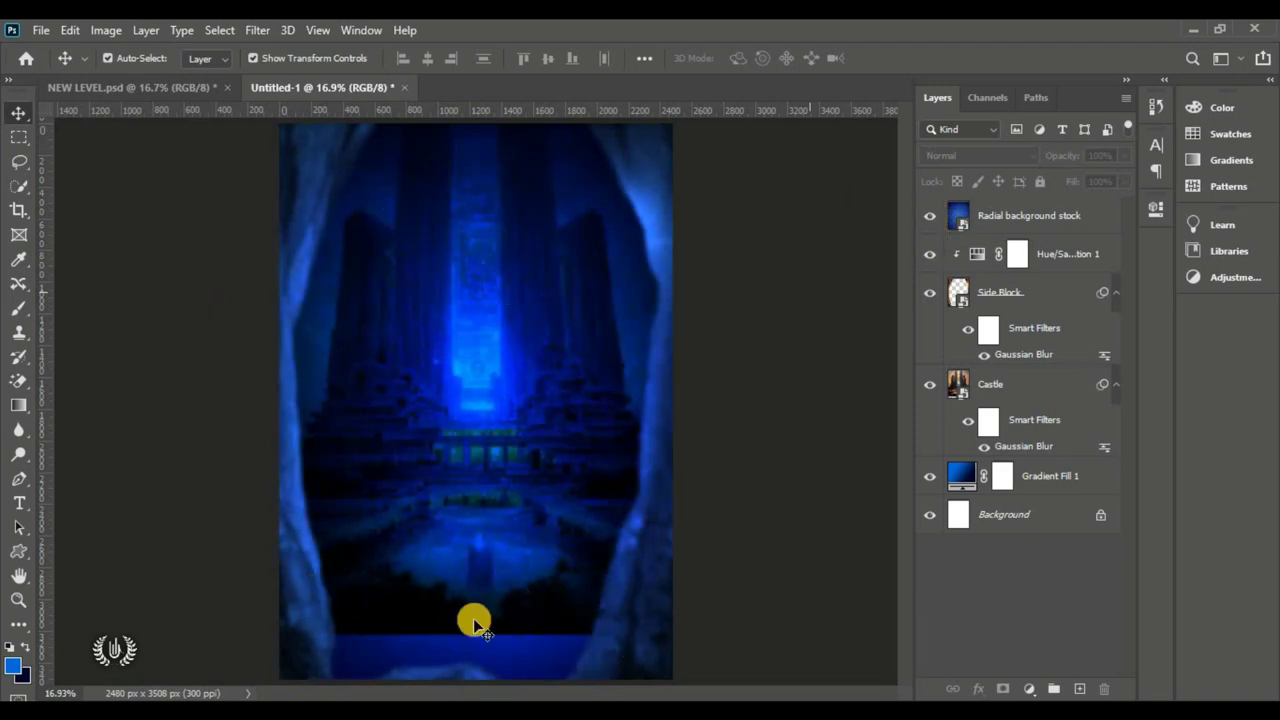
pyautogui.click(1048, 220)
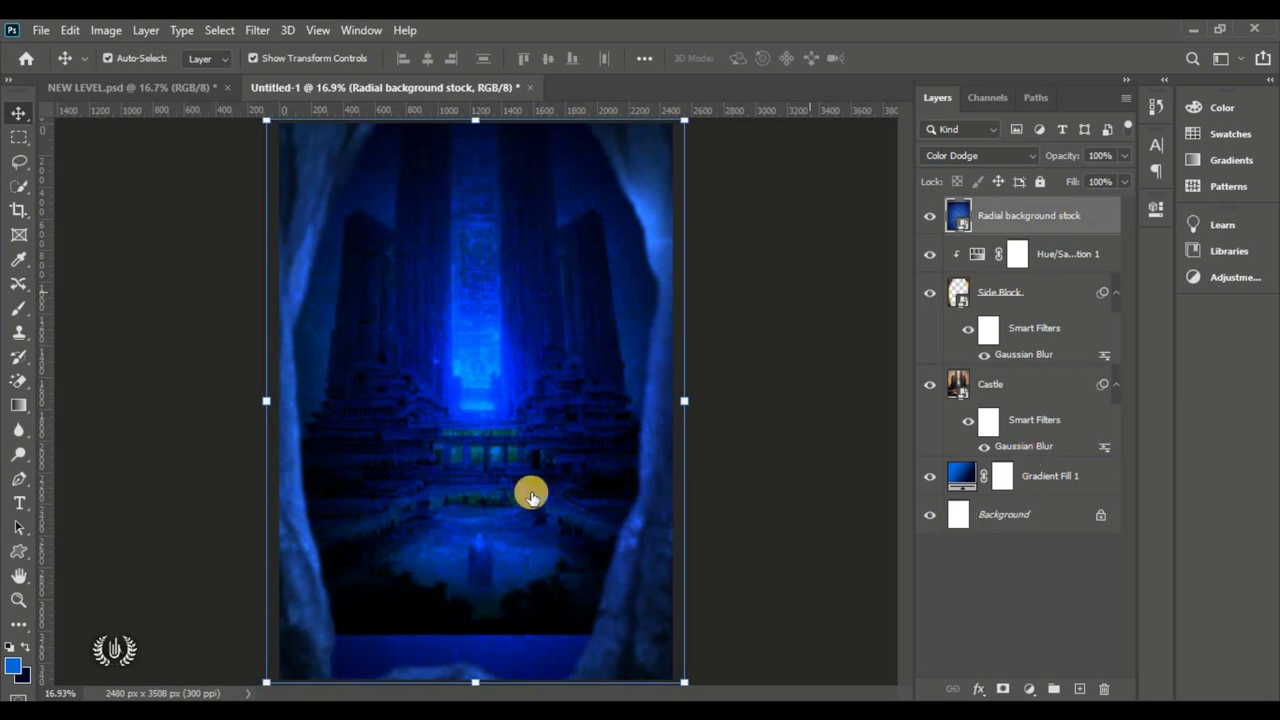
pyautogui.moveTo(16, 552); pyautogui.dragTo(74, 556)
pyautogui.click(80, 553)
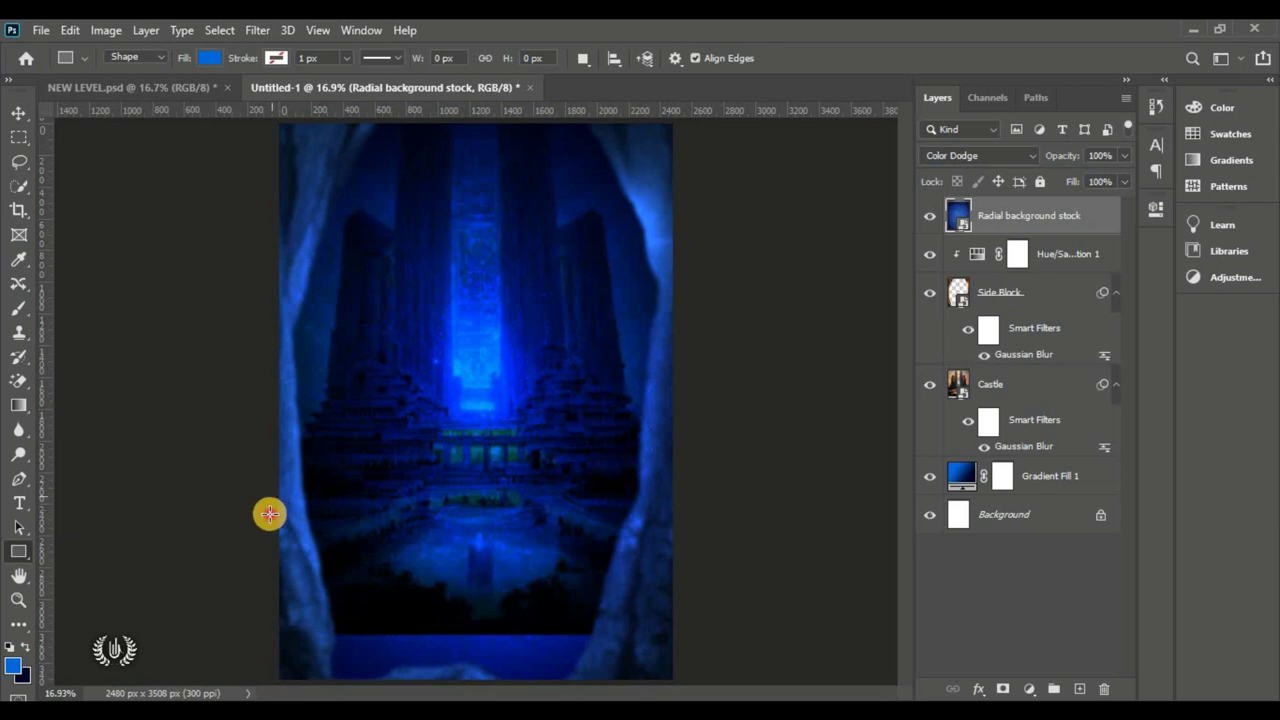
# Step: Draw a rectangle over the lower page, fill it navy #00072a, and add a layer mask
pyautogui.moveTo(271, 496); pyautogui.dragTo(688, 683)
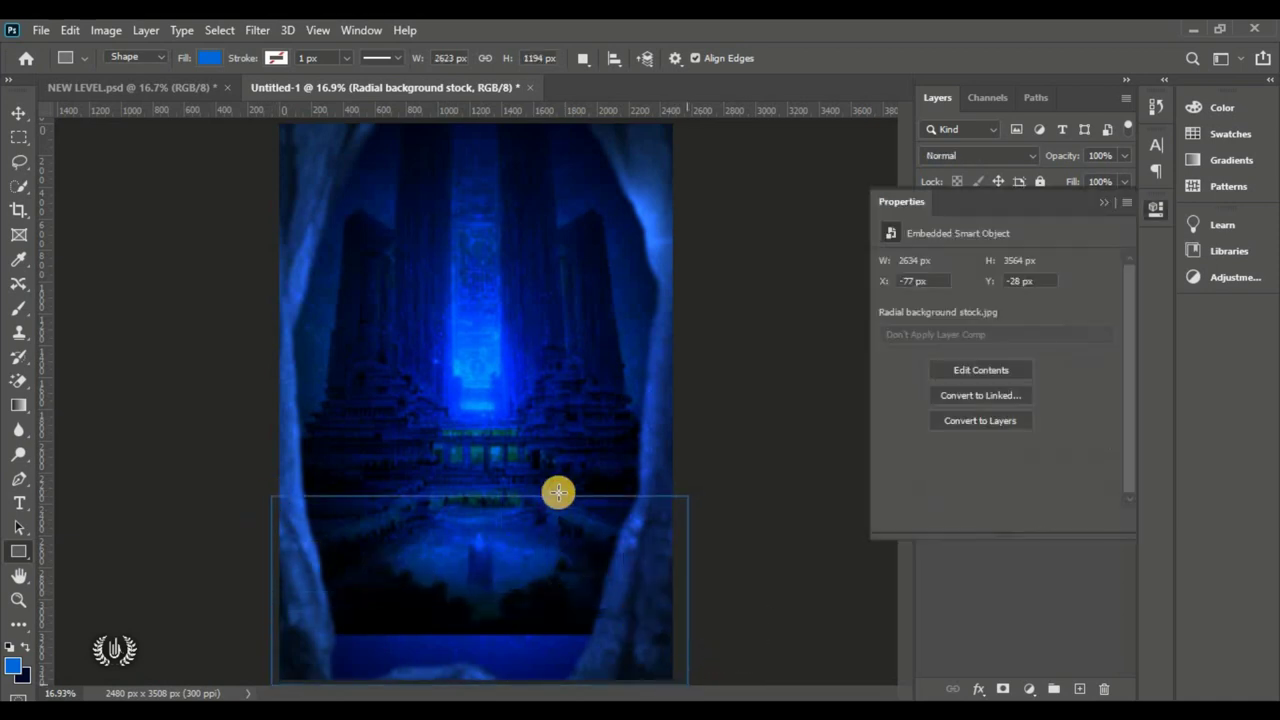
pyautogui.click(24, 114)
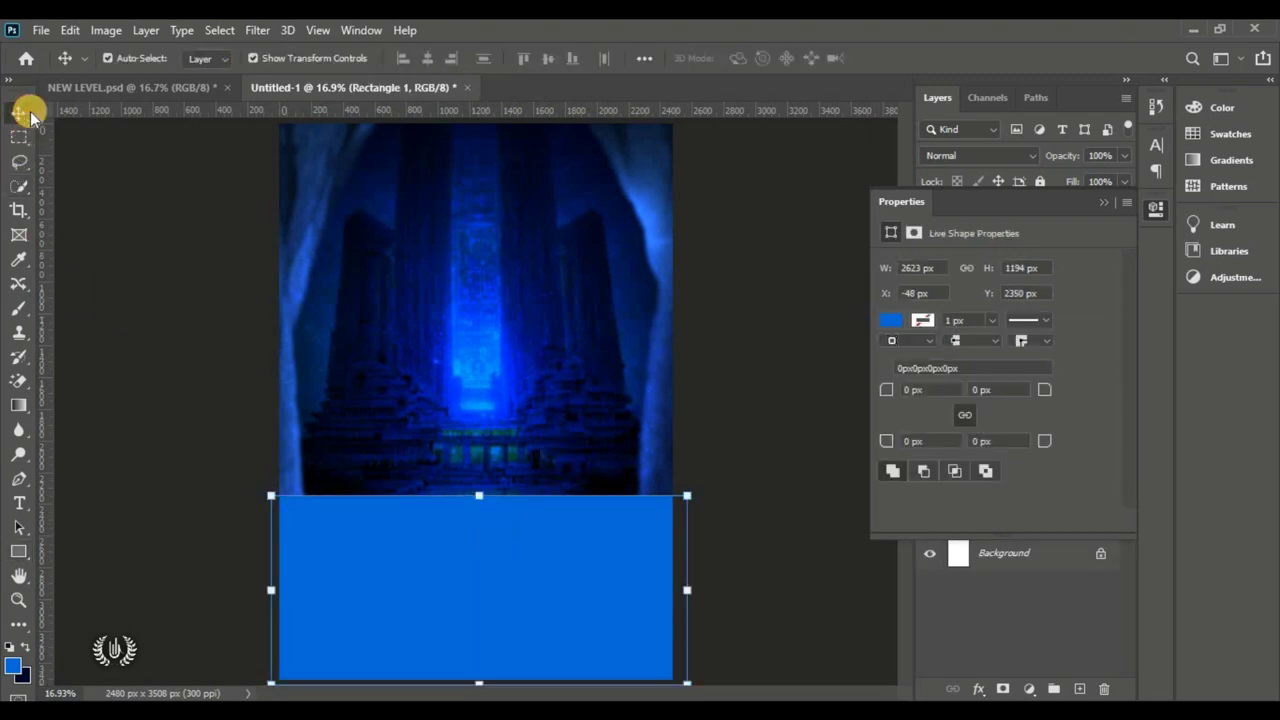
pyautogui.click(1102, 201)
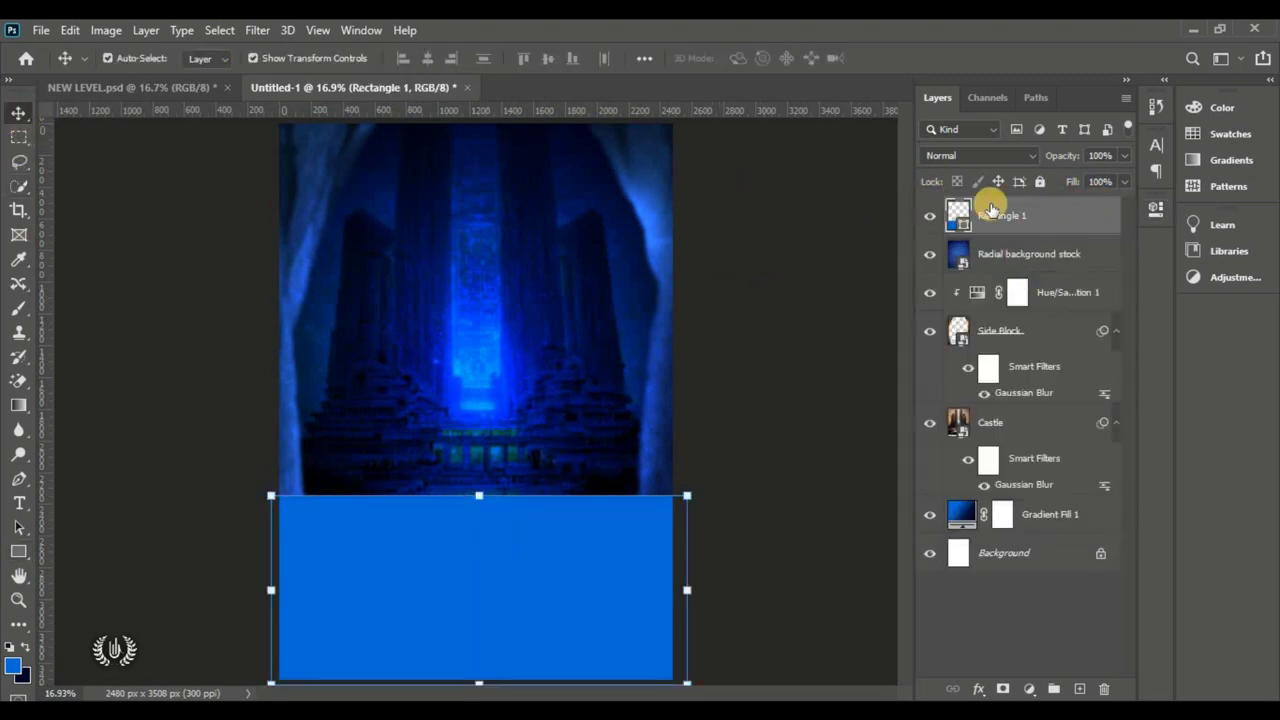
pyautogui.doubleClick(960, 224)
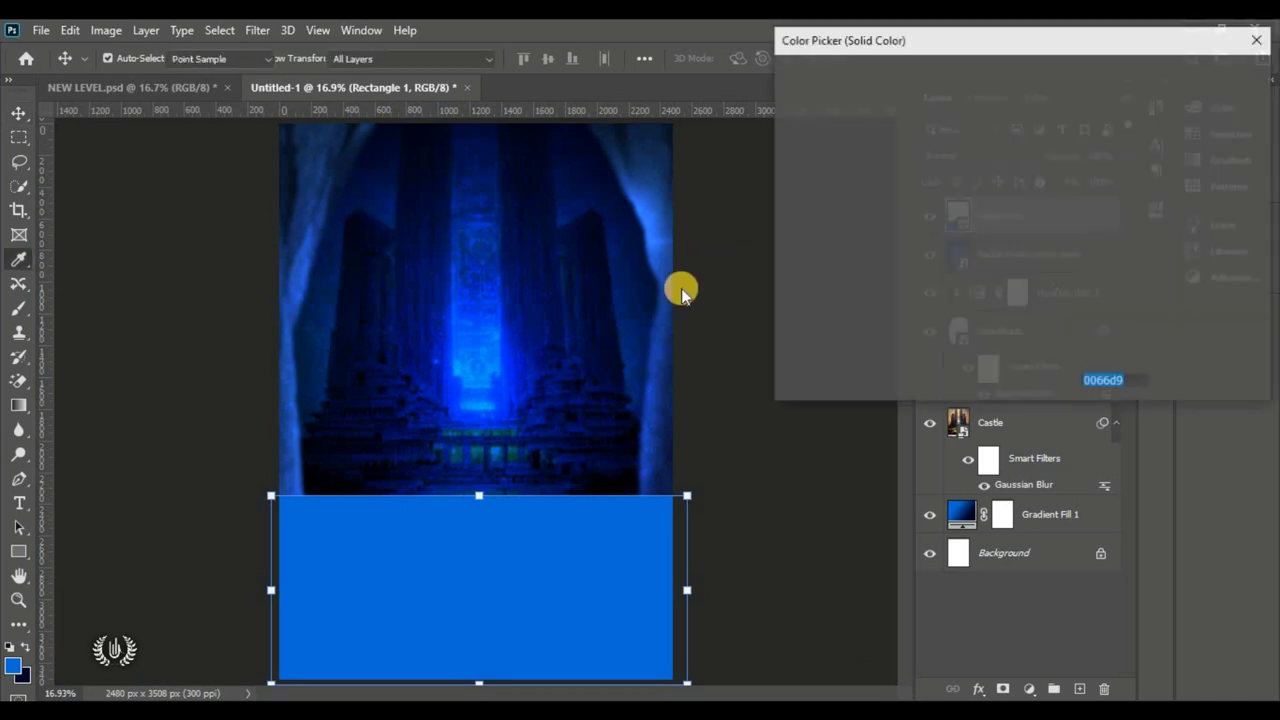
pyautogui.click(25, 672)
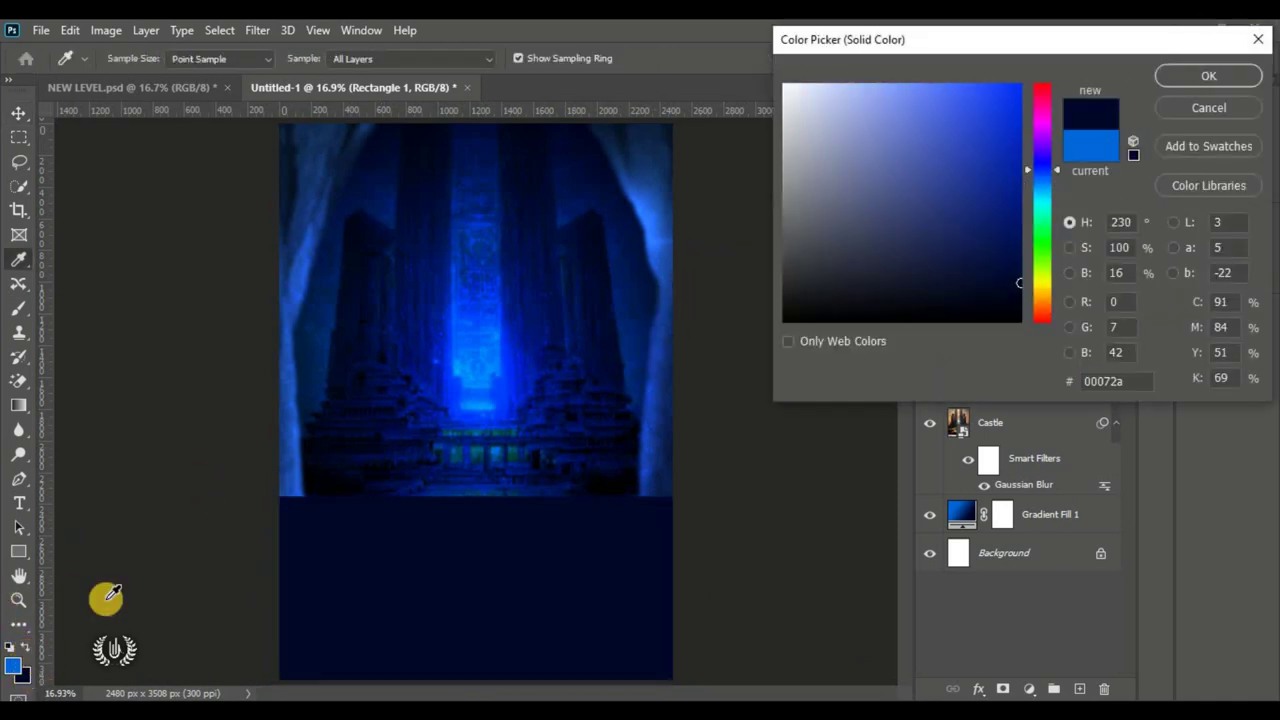
pyautogui.click(1208, 75)
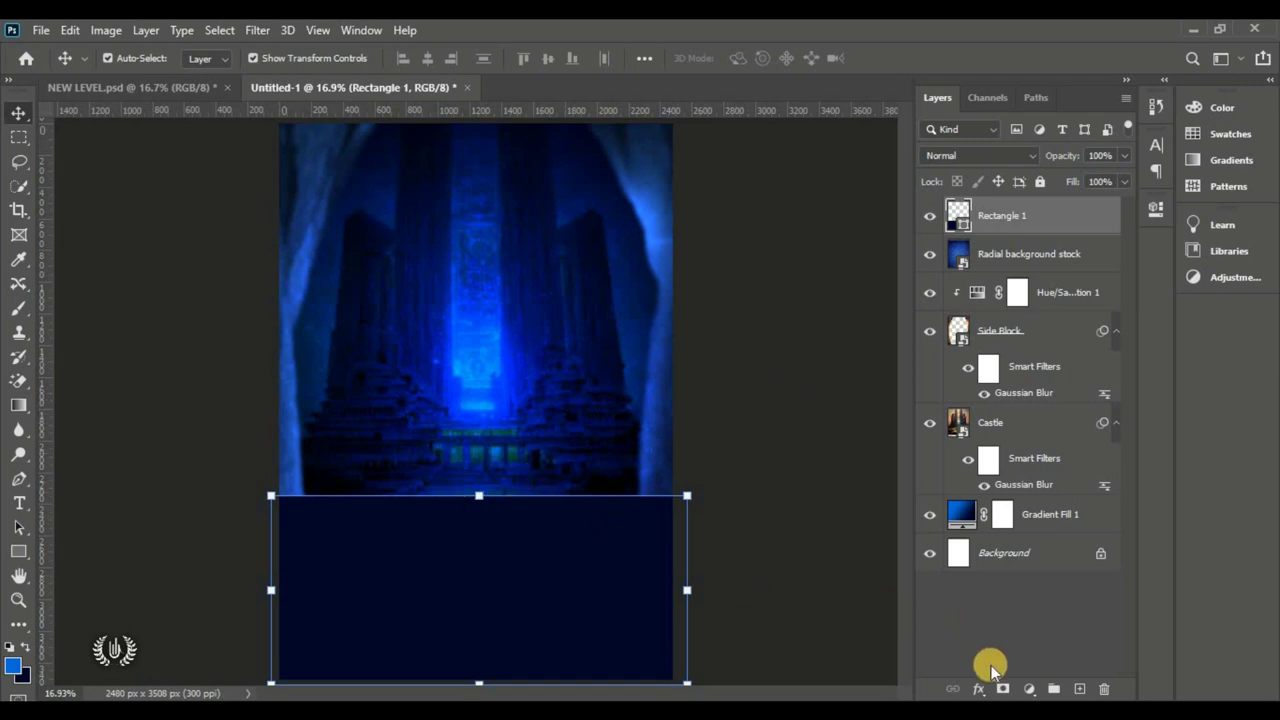
pyautogui.click(1003, 689)
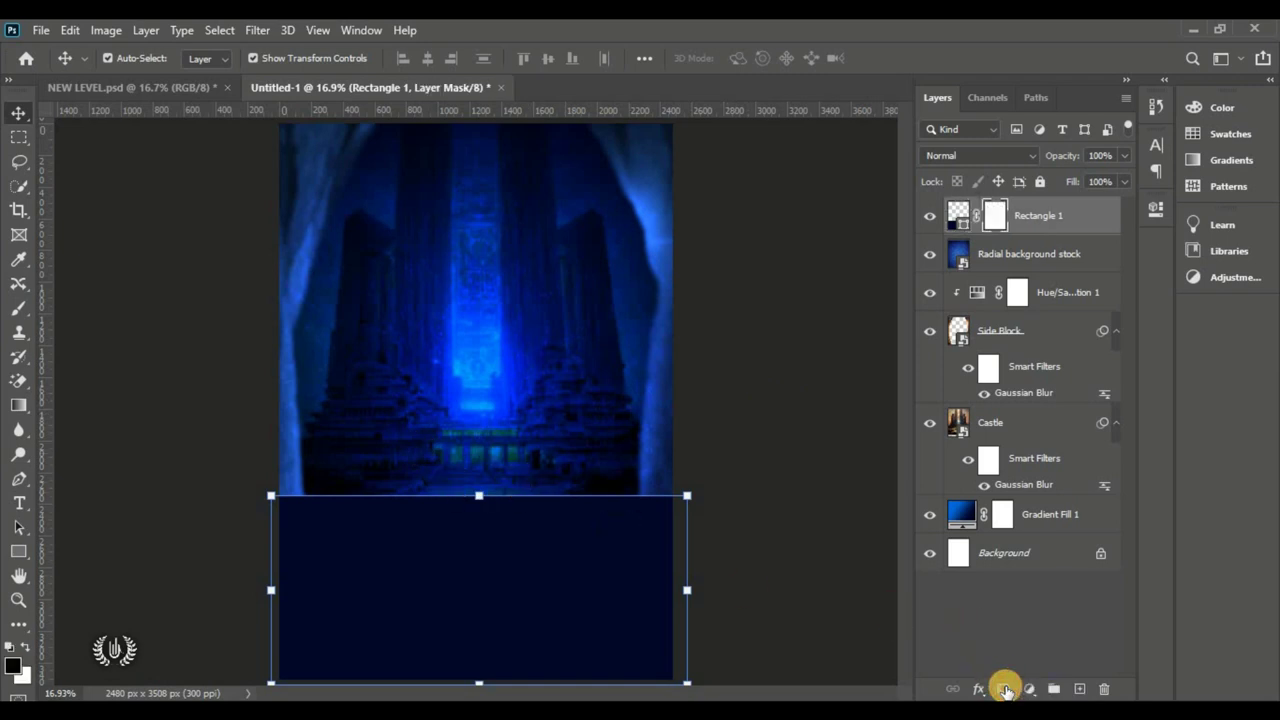
# Step: Drag a Foreground to Background gradient top-to-bottom over Rectangle 1's mask
pyautogui.moveTo(6, 405); pyautogui.dragTo(141, 410)
pyautogui.click(138, 58)
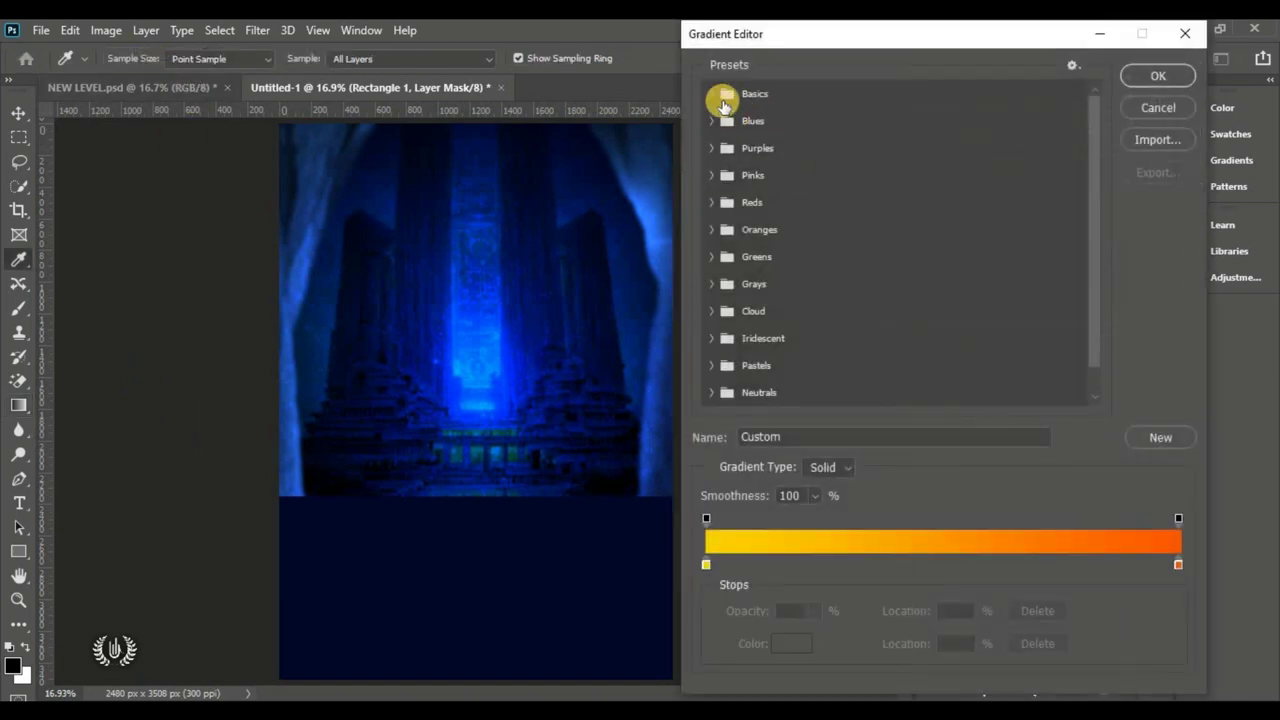
pyautogui.click(712, 94)
pyautogui.click(736, 123)
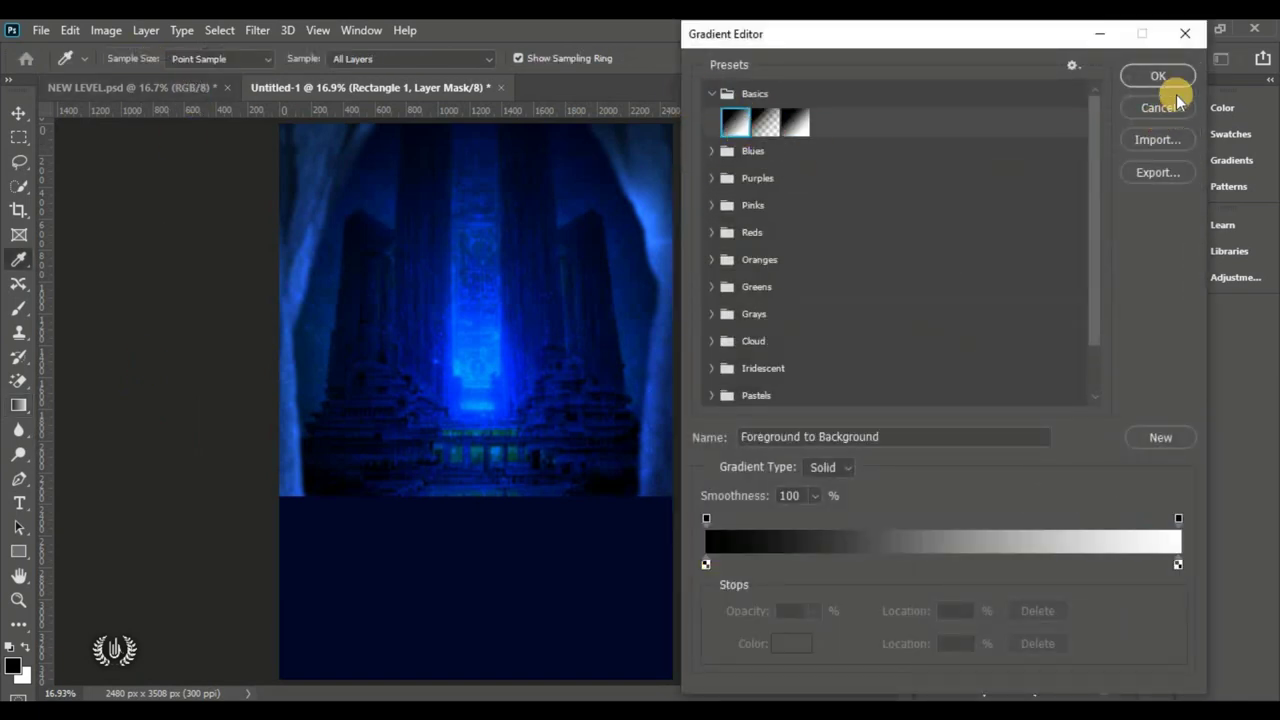
pyautogui.press('Return')
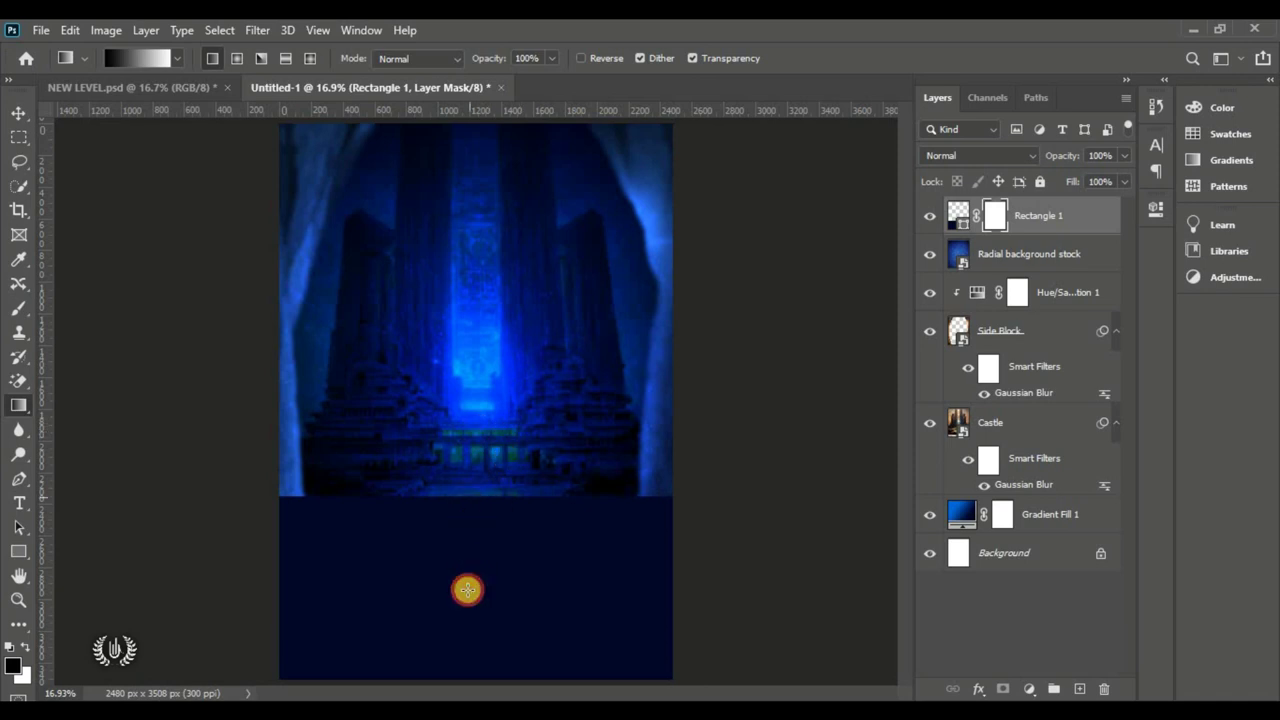
pyautogui.hotkey('ctrl', 't')
pyautogui.moveTo(477, 495)
pyautogui.mouseDown()
pyautogui.moveTo(478, 599)
pyautogui.moveTo(466, 496)
pyautogui.mouseUp()
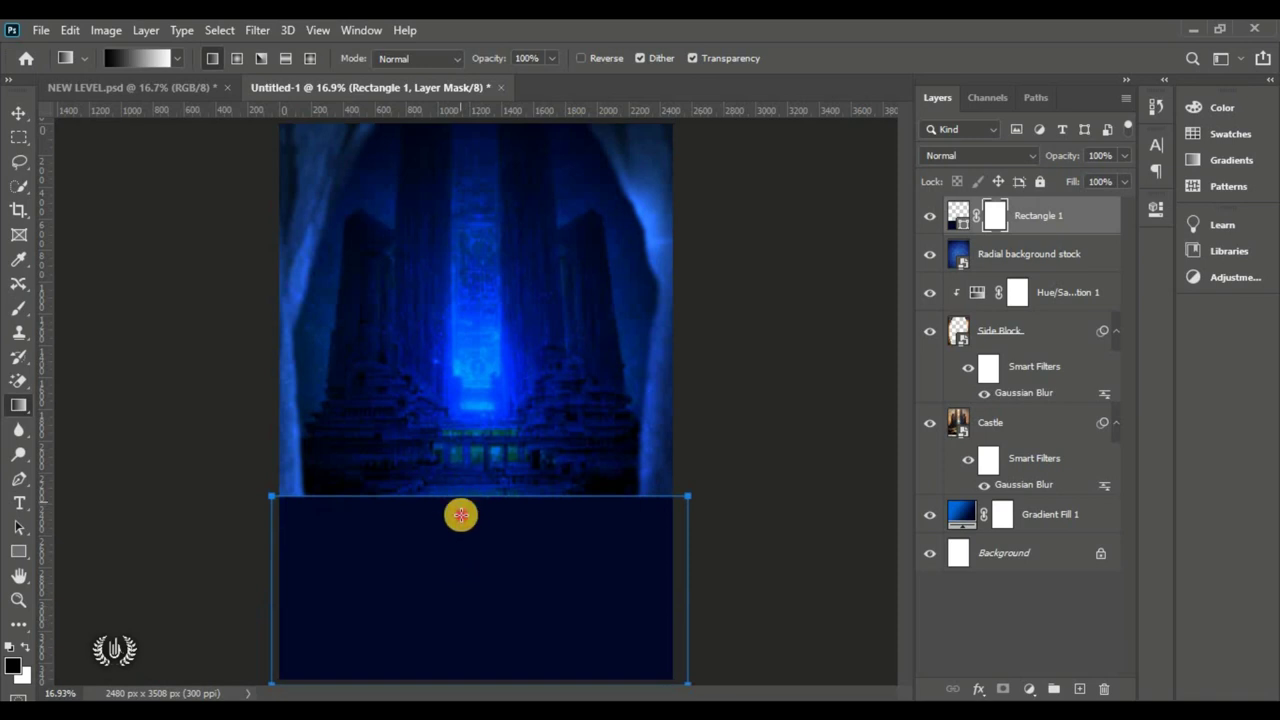
pyautogui.moveTo(462, 647); pyautogui.dragTo(461, 625)
pyautogui.moveTo(457, 526); pyautogui.dragTo(454, 620)
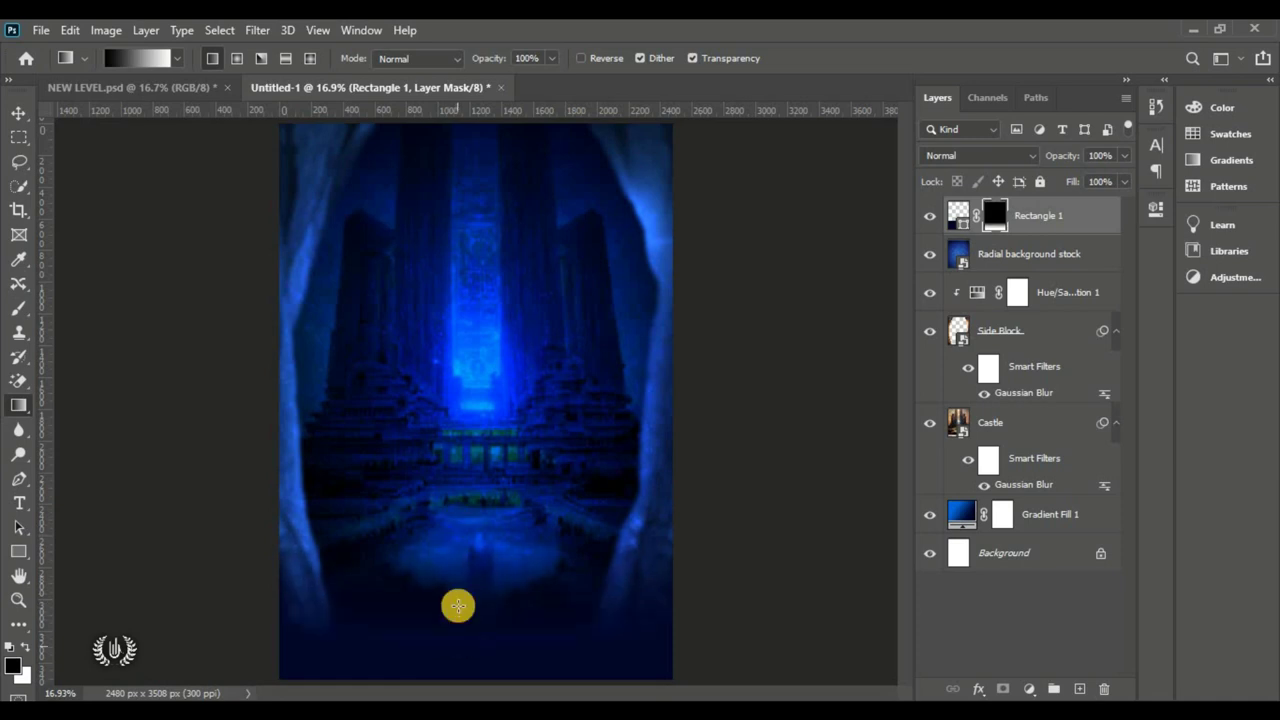
pyautogui.moveTo(449, 509); pyautogui.dragTo(454, 597)
# Step: Check the faded rectangle by toggling its visibility and mask, then reselect Rectangle 1
pyautogui.click(18, 112)
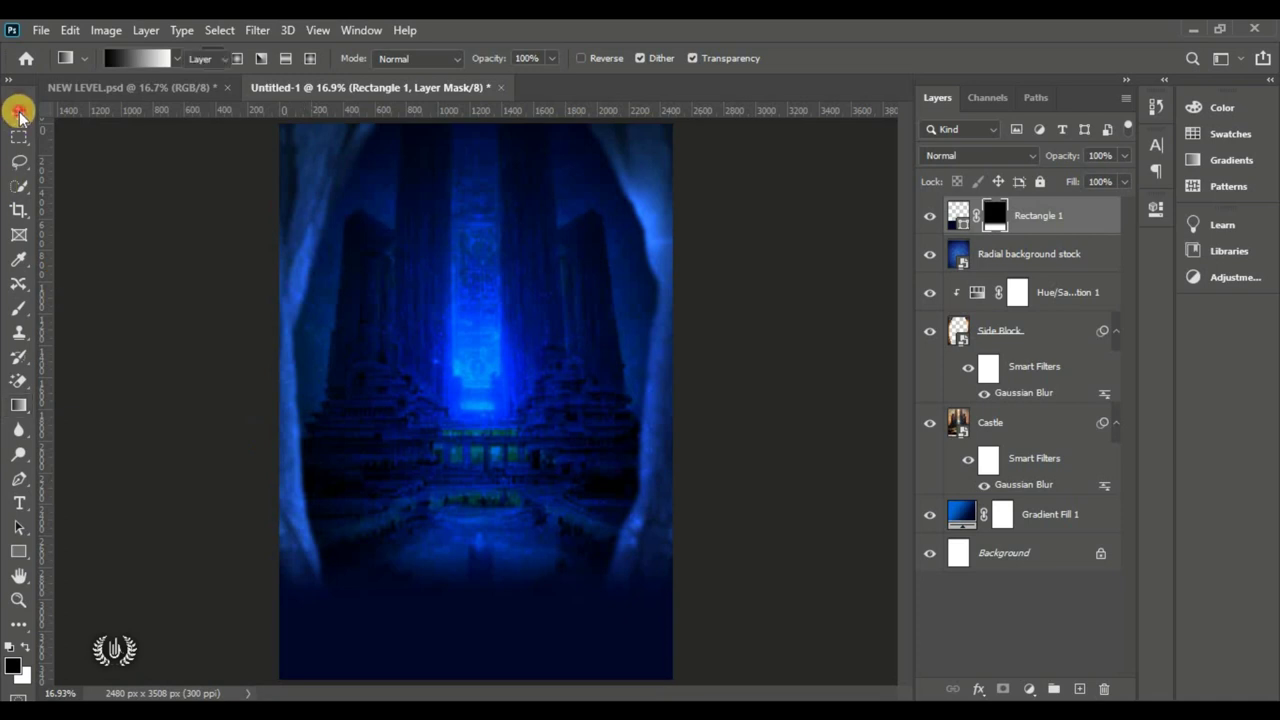
pyautogui.click(297, 528)
pyautogui.click(423, 630)
pyautogui.moveTo(423, 630); pyautogui.dragTo(450, 630)
pyautogui.click(930, 215)
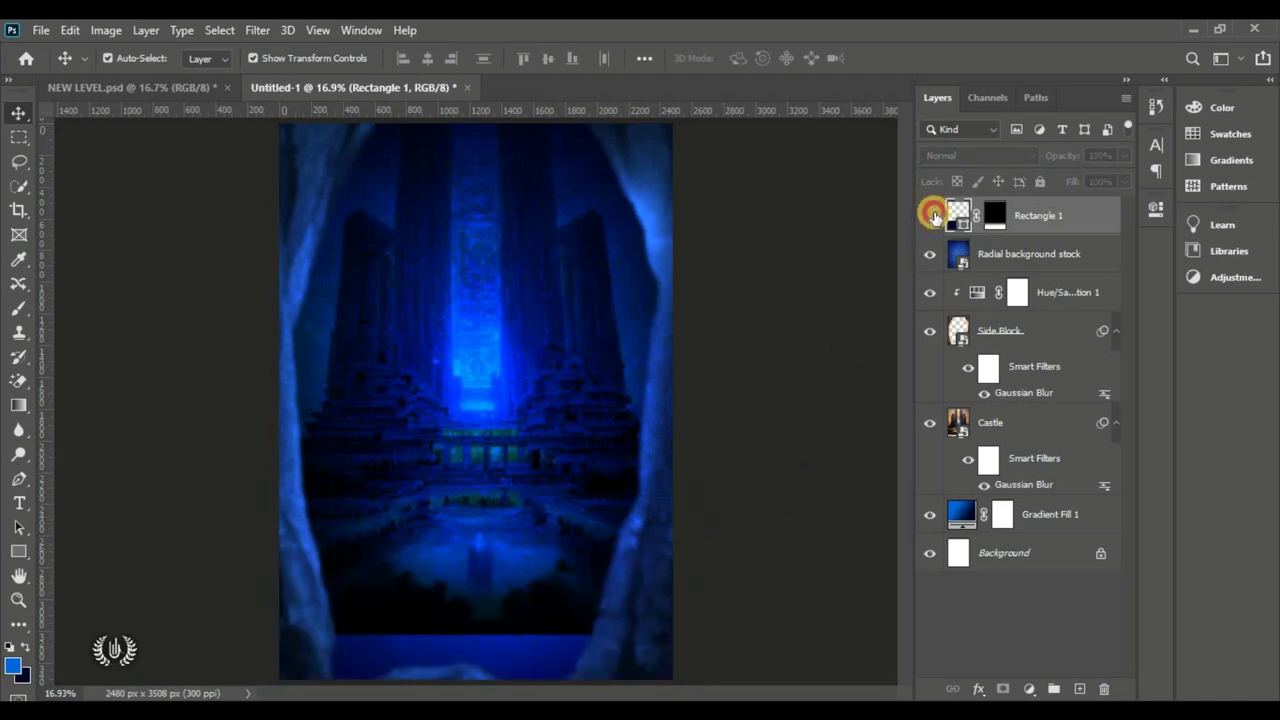
pyautogui.click(932, 215)
pyautogui.keyDown('shift'); pyautogui.click(995, 220); pyautogui.keyUp('shift')
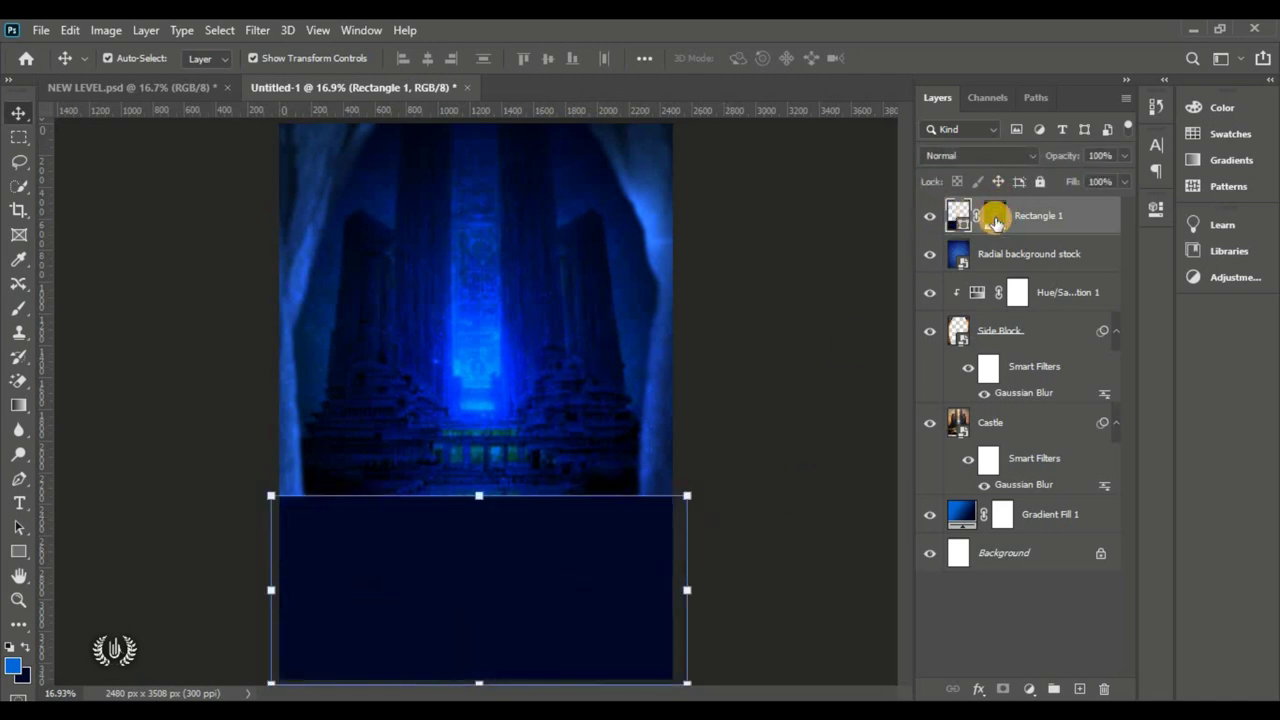
pyautogui.keyDown('shift'); pyautogui.click(995, 220); pyautogui.keyUp('shift')
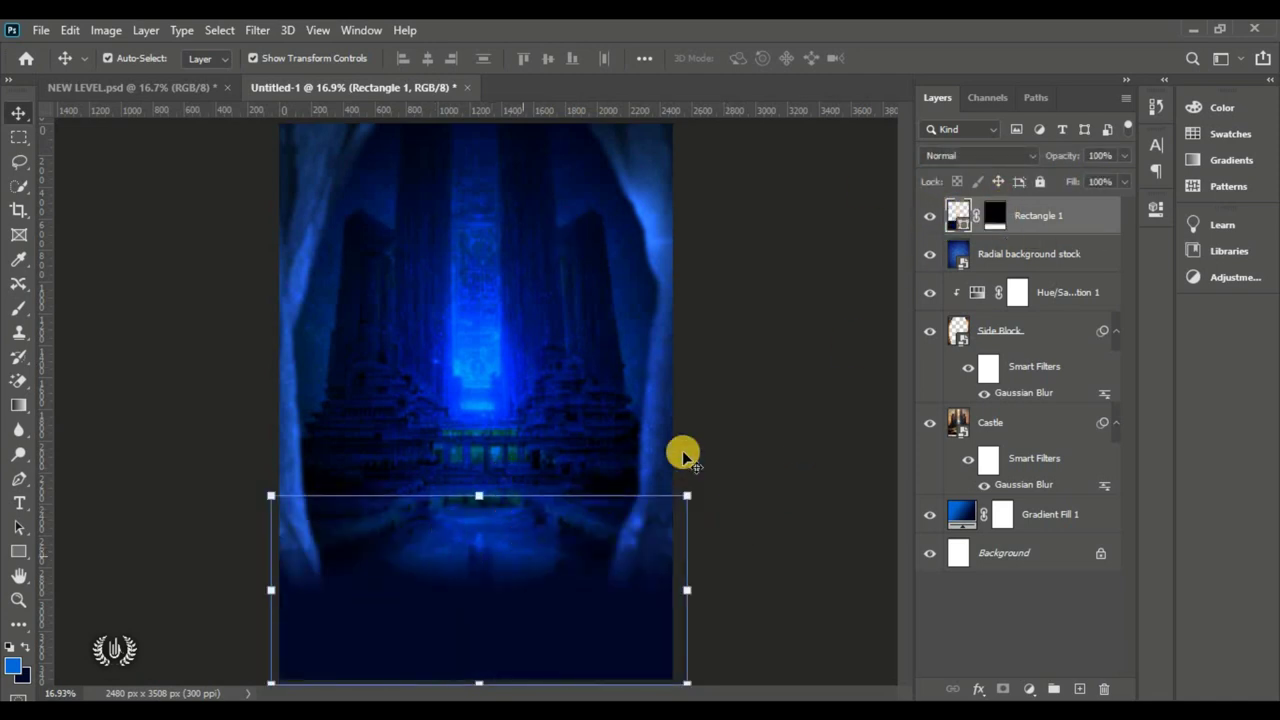
pyautogui.click(720, 443)
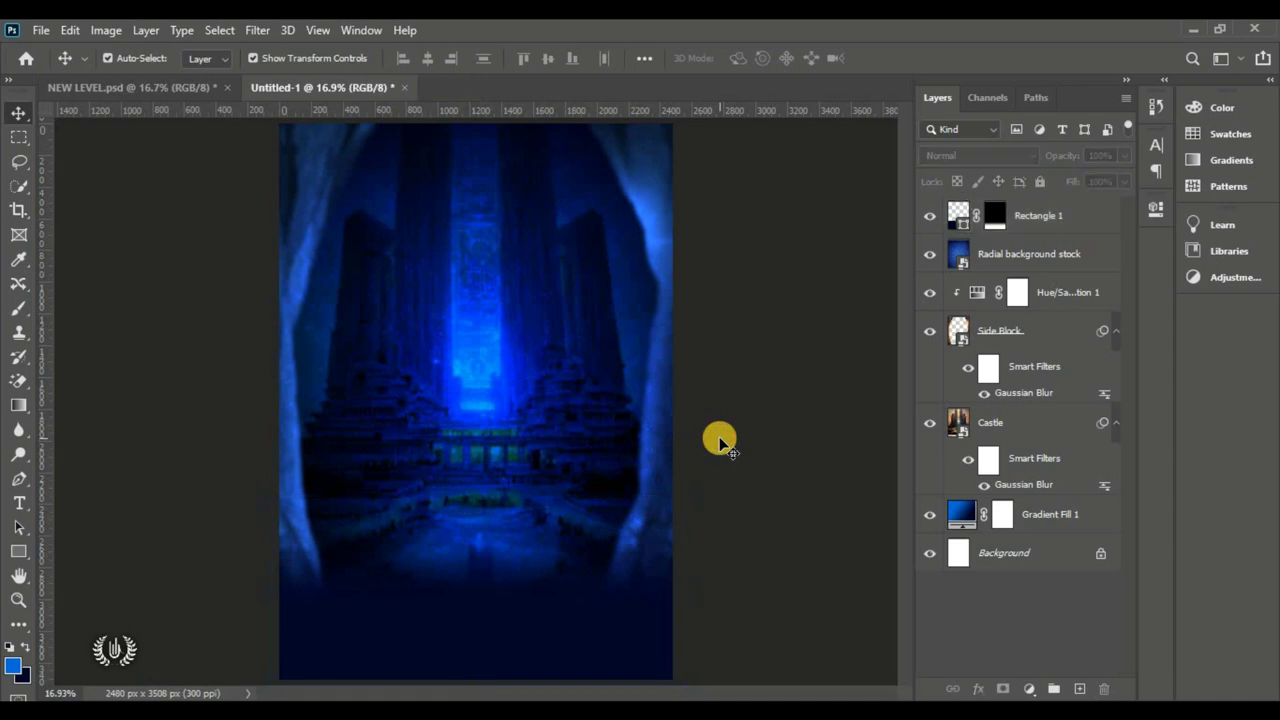
pyautogui.click(1041, 220)
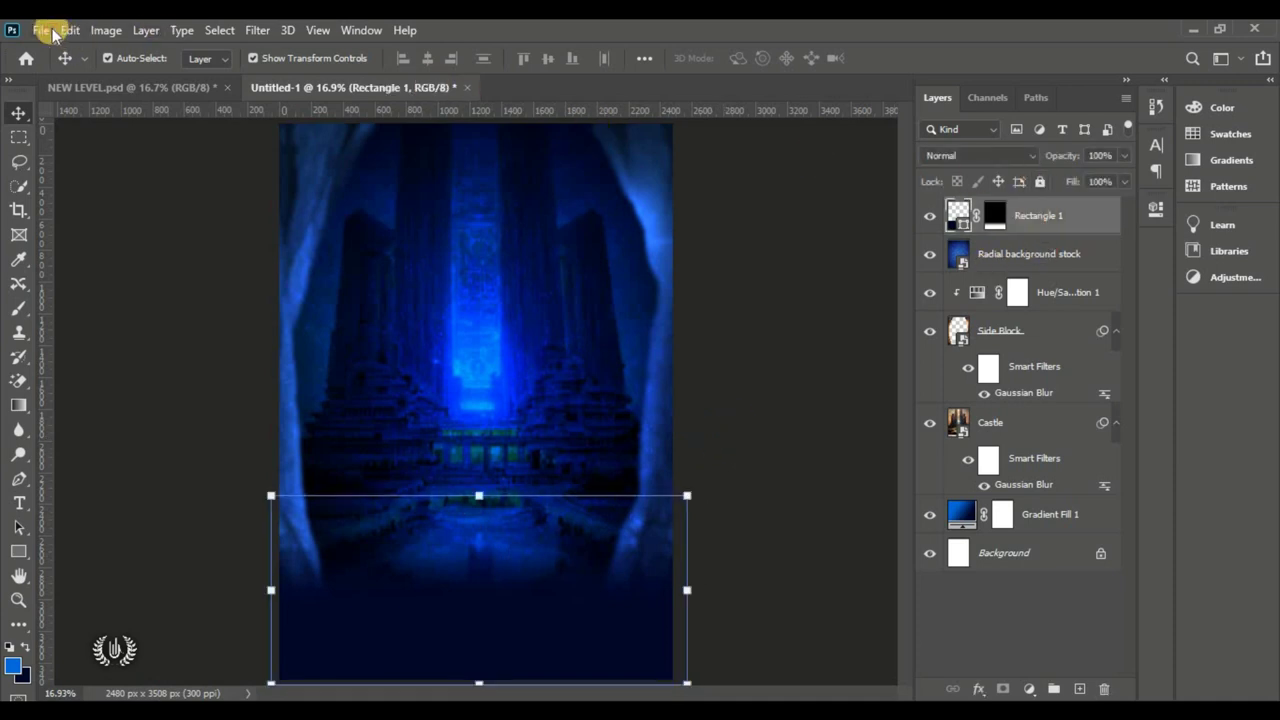
pyautogui.click(48, 31)
# Step: Place the Doted Texture image and stretch it to cover the full page width
pyautogui.click(166, 406)
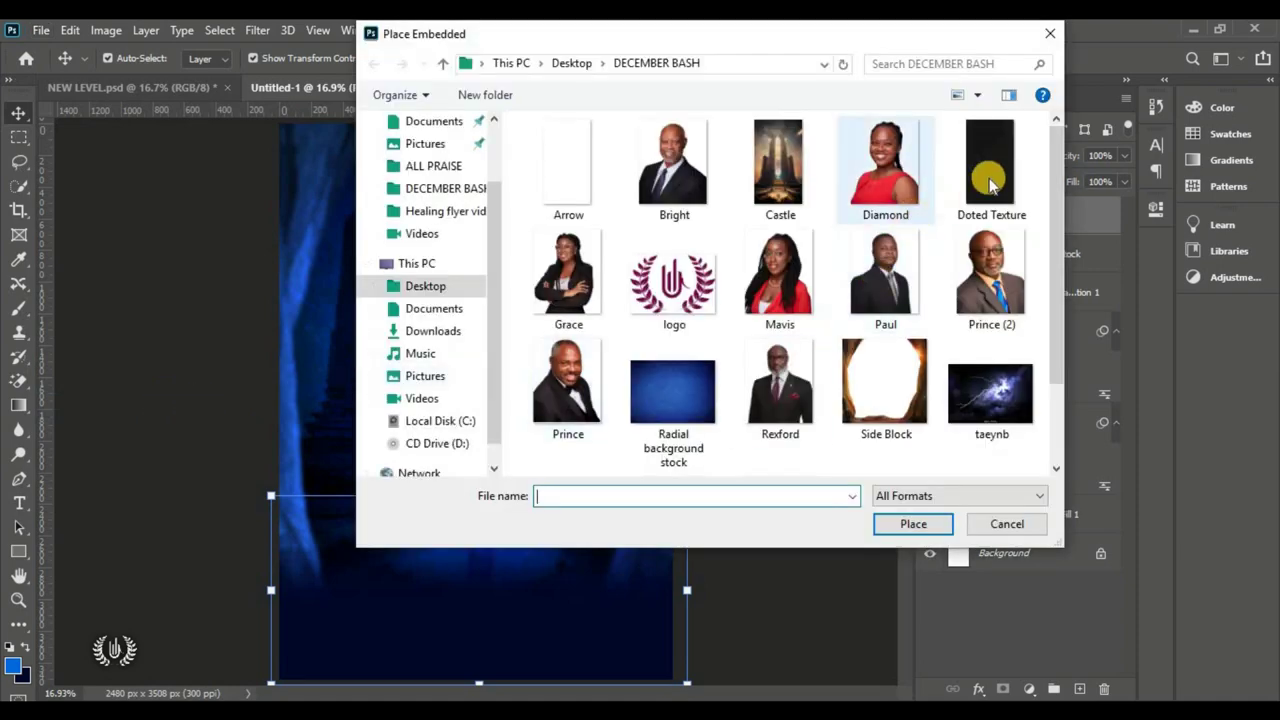
pyautogui.click(990, 183)
pyautogui.click(910, 526)
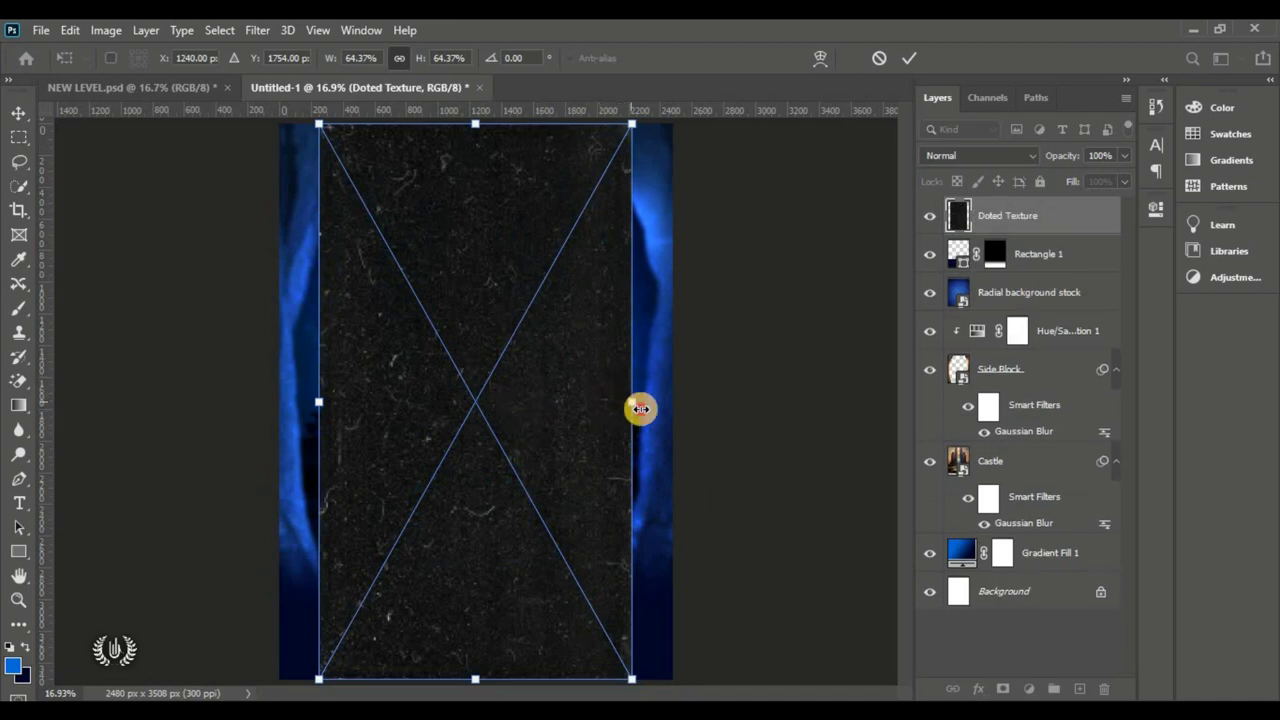
pyautogui.moveTo(640, 408); pyautogui.dragTo(686, 401)
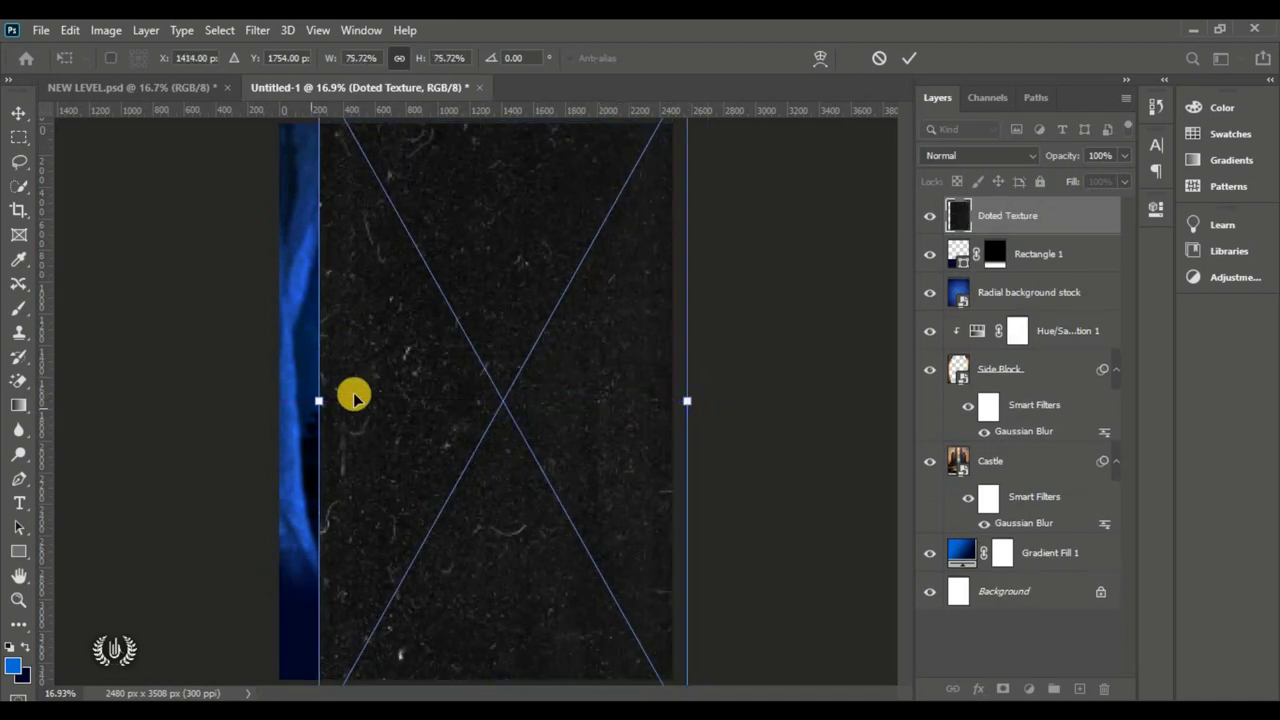
pyautogui.moveTo(318, 400); pyautogui.dragTo(273, 395)
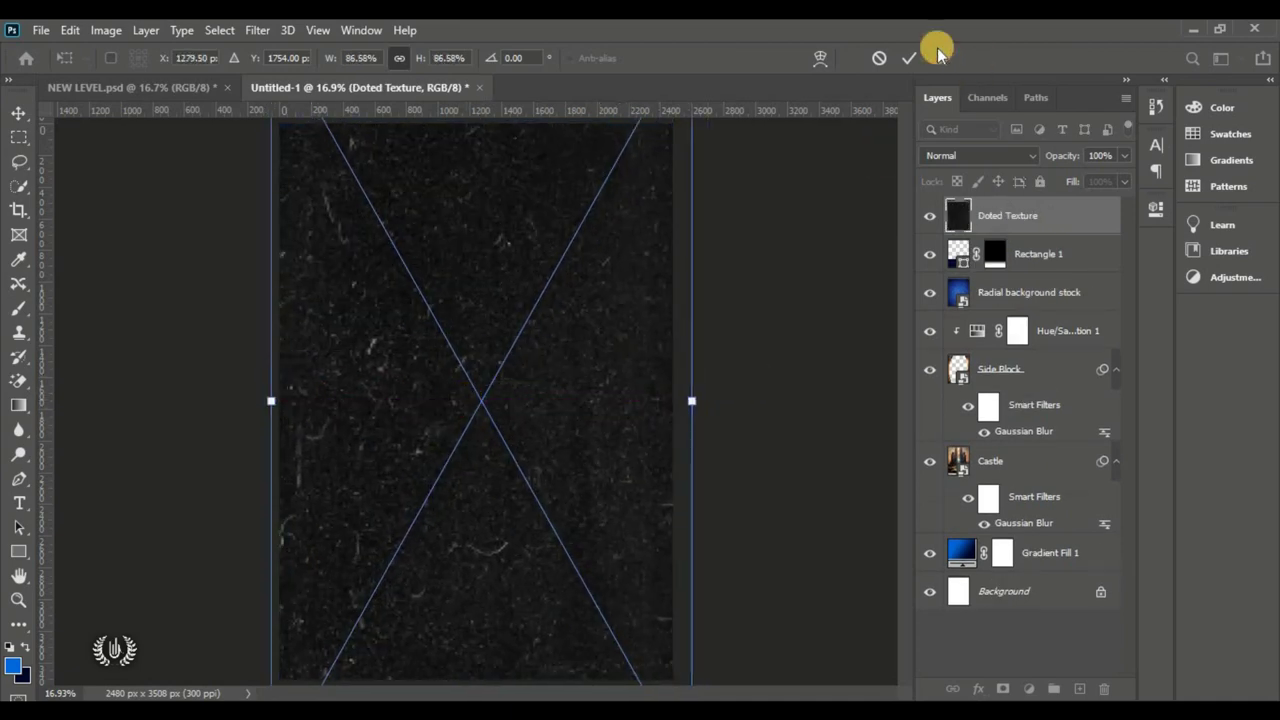
pyautogui.click(903, 57)
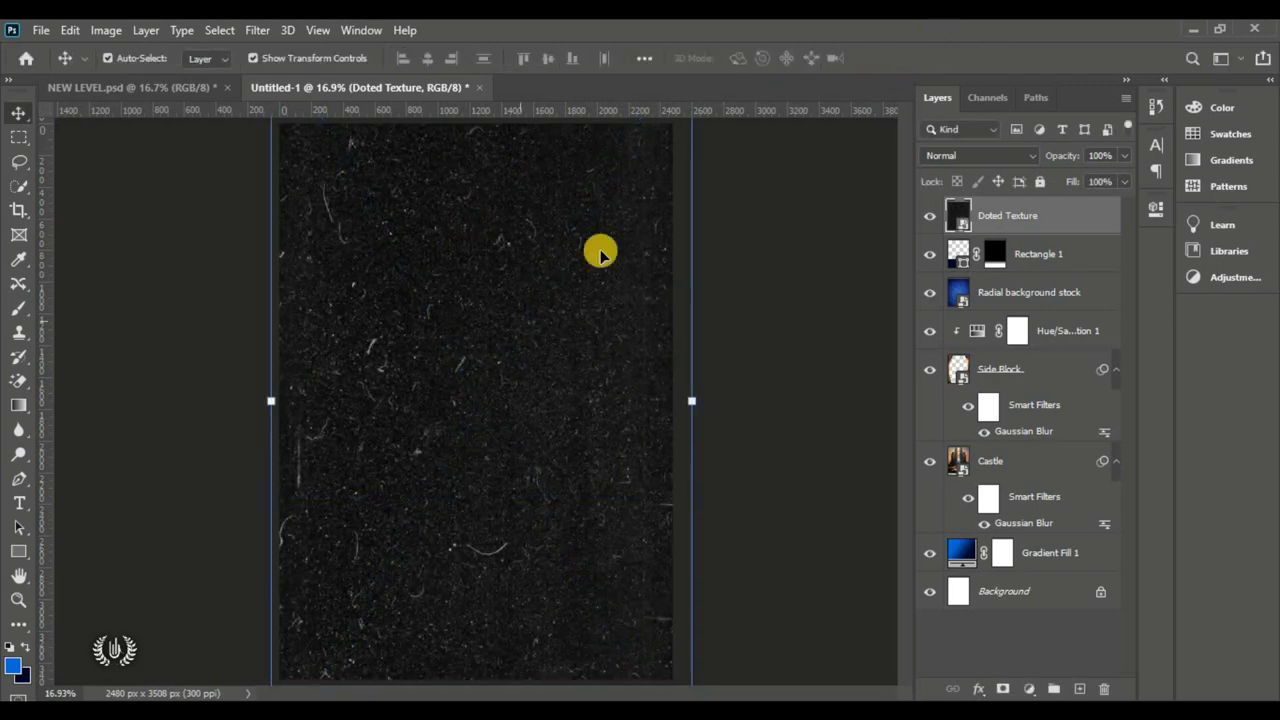
# Step: Set the Doted Texture layer to Color Dodge and compare it on and off
pyautogui.click(927, 214)
pyautogui.click(930, 208)
pyautogui.click(950, 155)
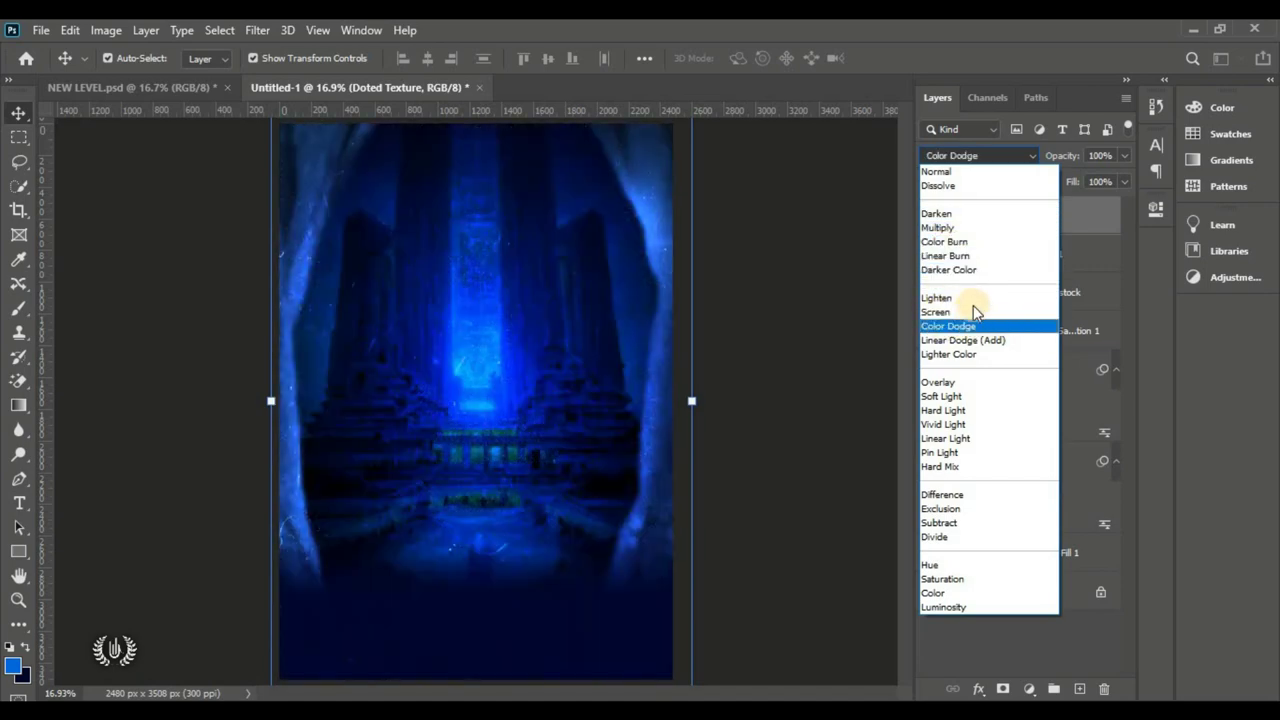
pyautogui.click(966, 325)
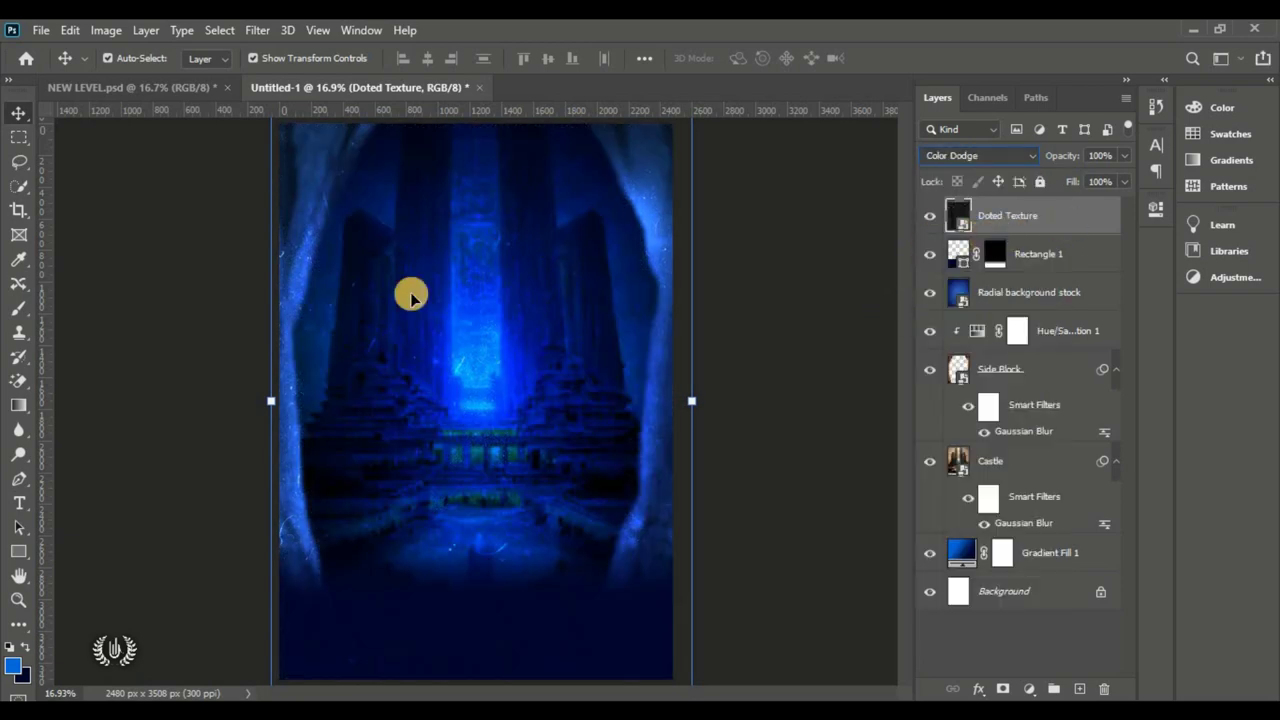
pyautogui.click(930, 217)
pyautogui.click(930, 217)
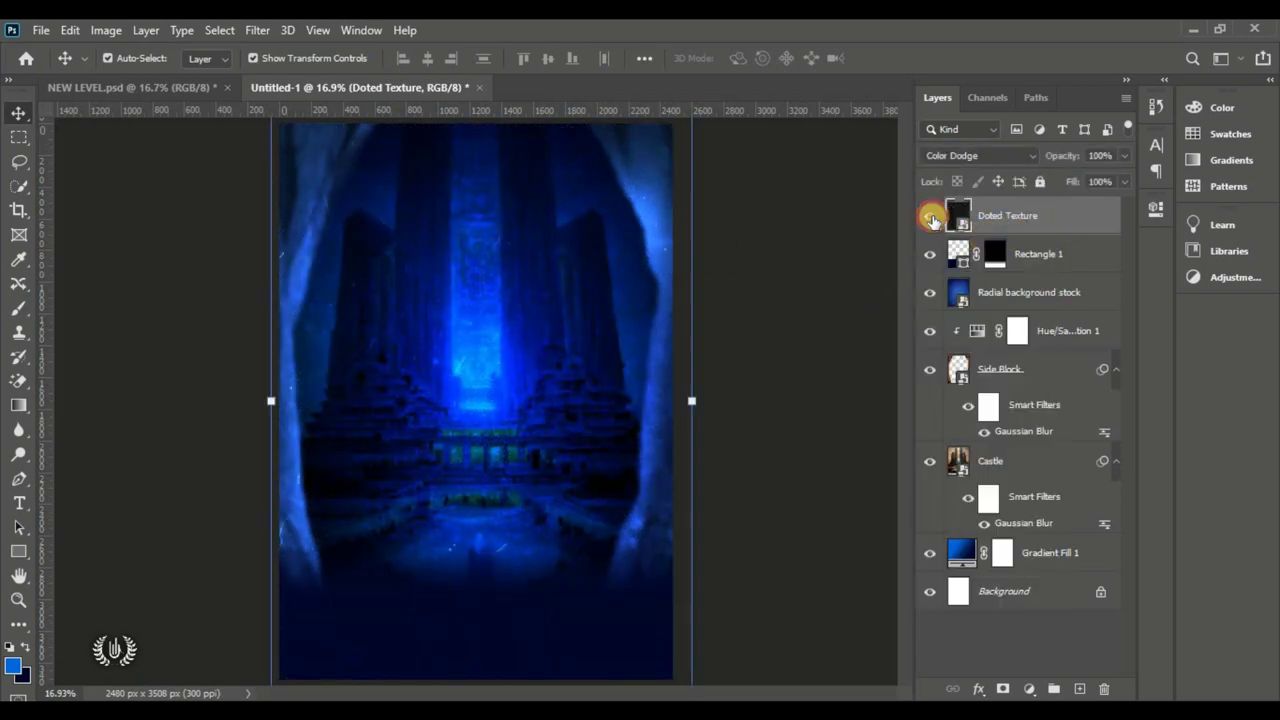
pyautogui.click(930, 217)
pyautogui.click(930, 217)
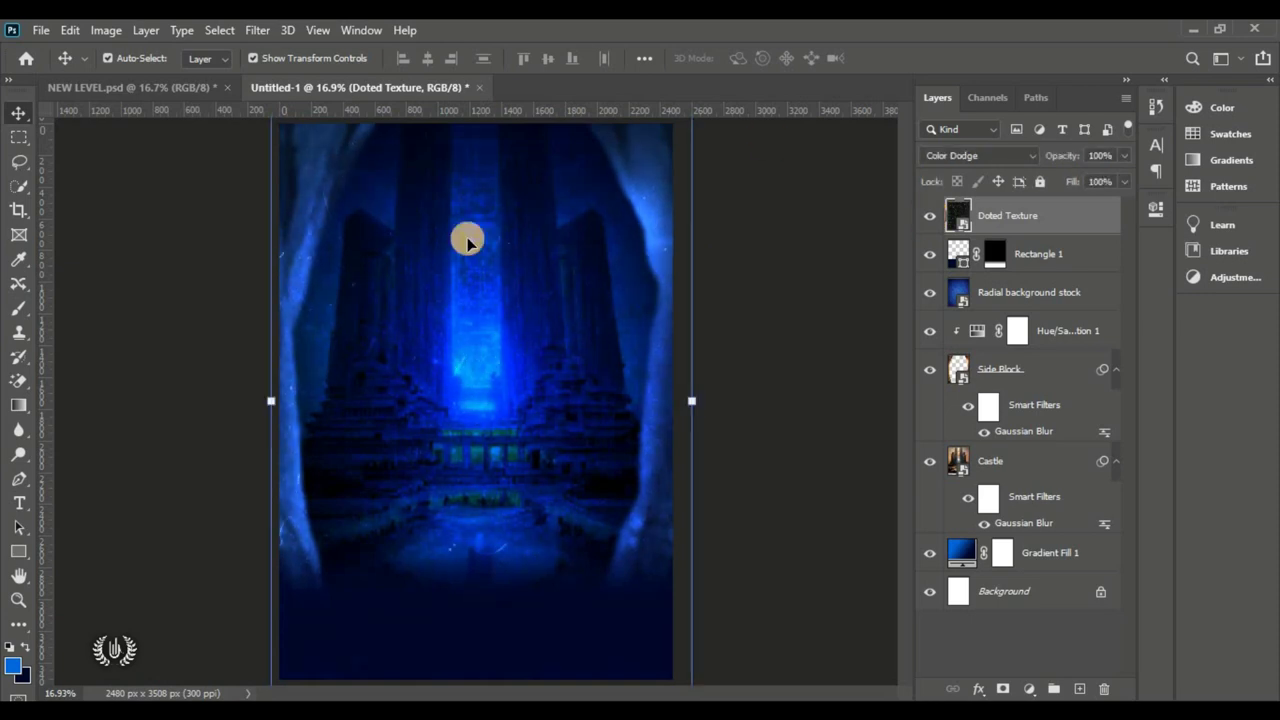
# Step: Duplicate the texture at 40% opacity, then select all layers down to Gradient Fill 1
pyautogui.moveTo(1095, 220); pyautogui.dragTo(1079, 689)
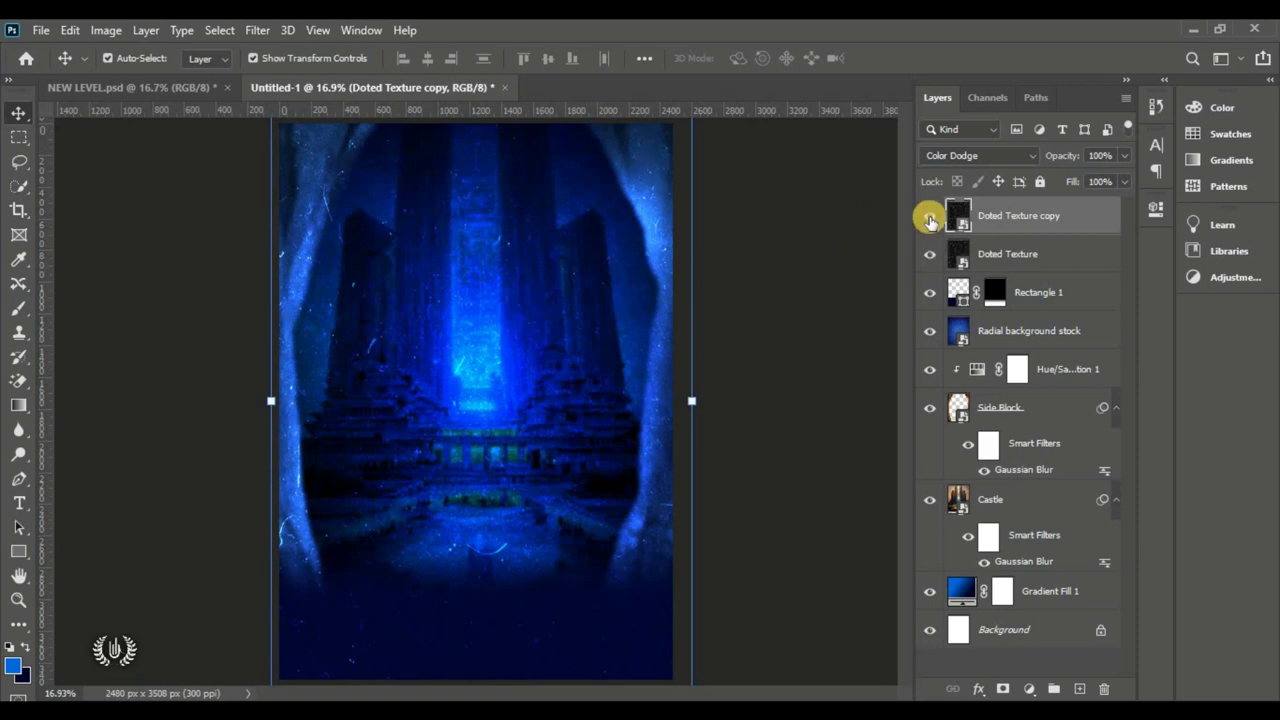
pyautogui.click(930, 215)
pyautogui.click(930, 215)
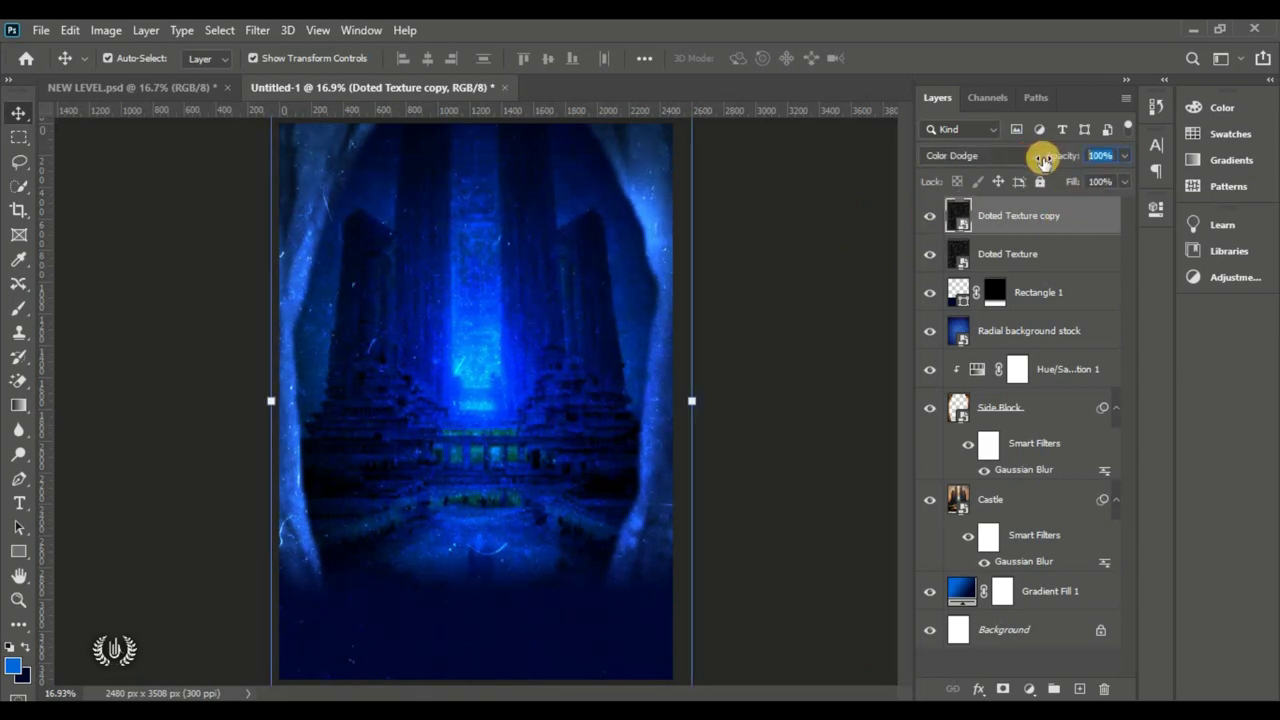
pyautogui.moveTo(1043, 160); pyautogui.dragTo(1043, 160)
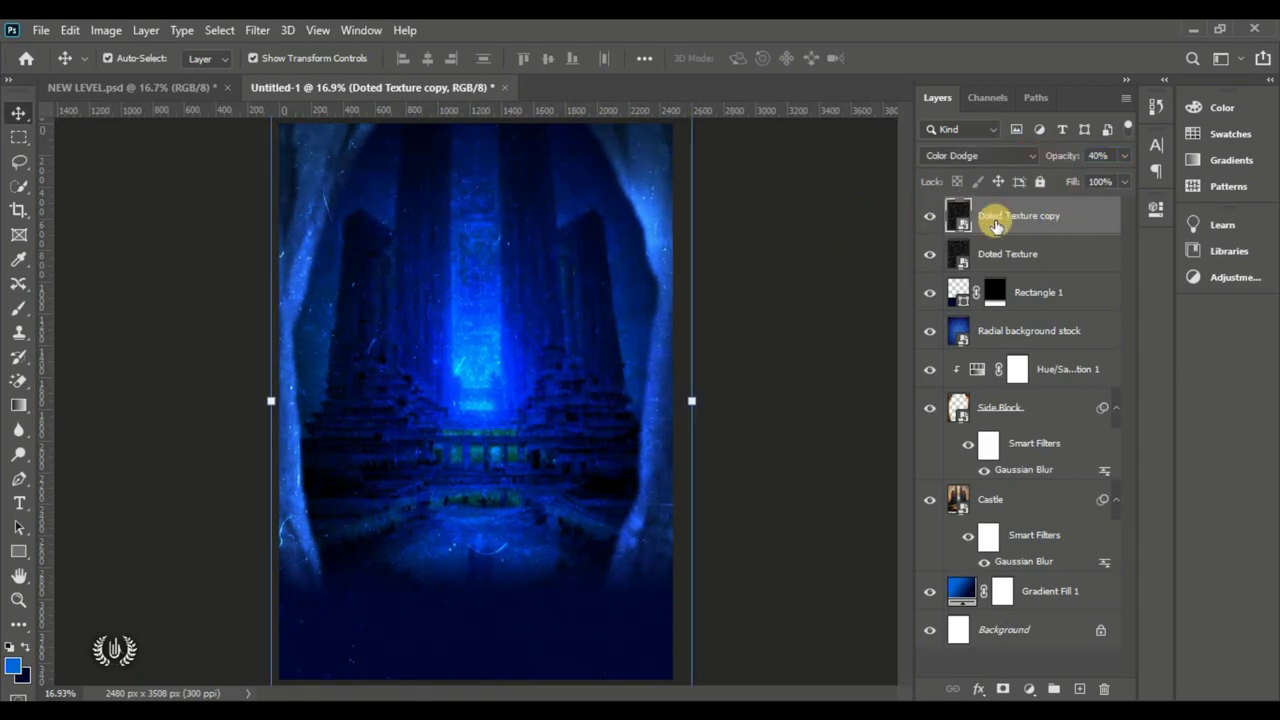
pyautogui.click(928, 216)
pyautogui.click(928, 216)
pyautogui.click(806, 220)
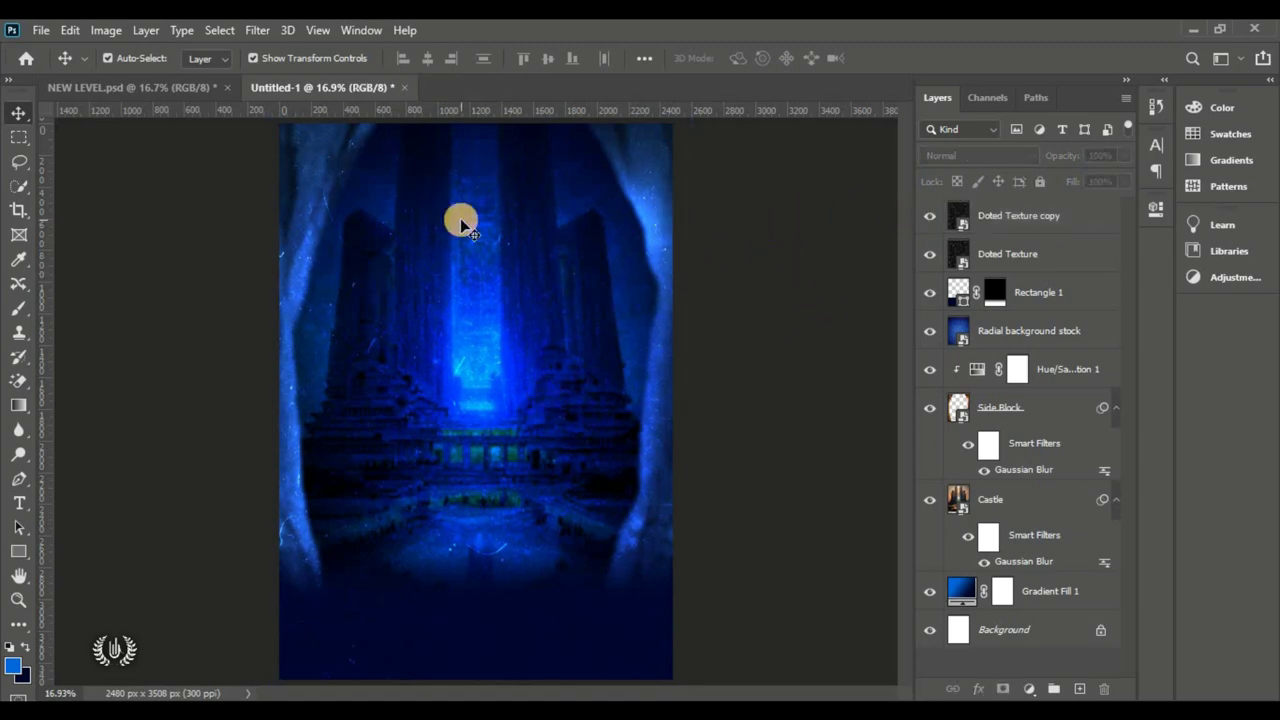
pyautogui.click(1043, 221)
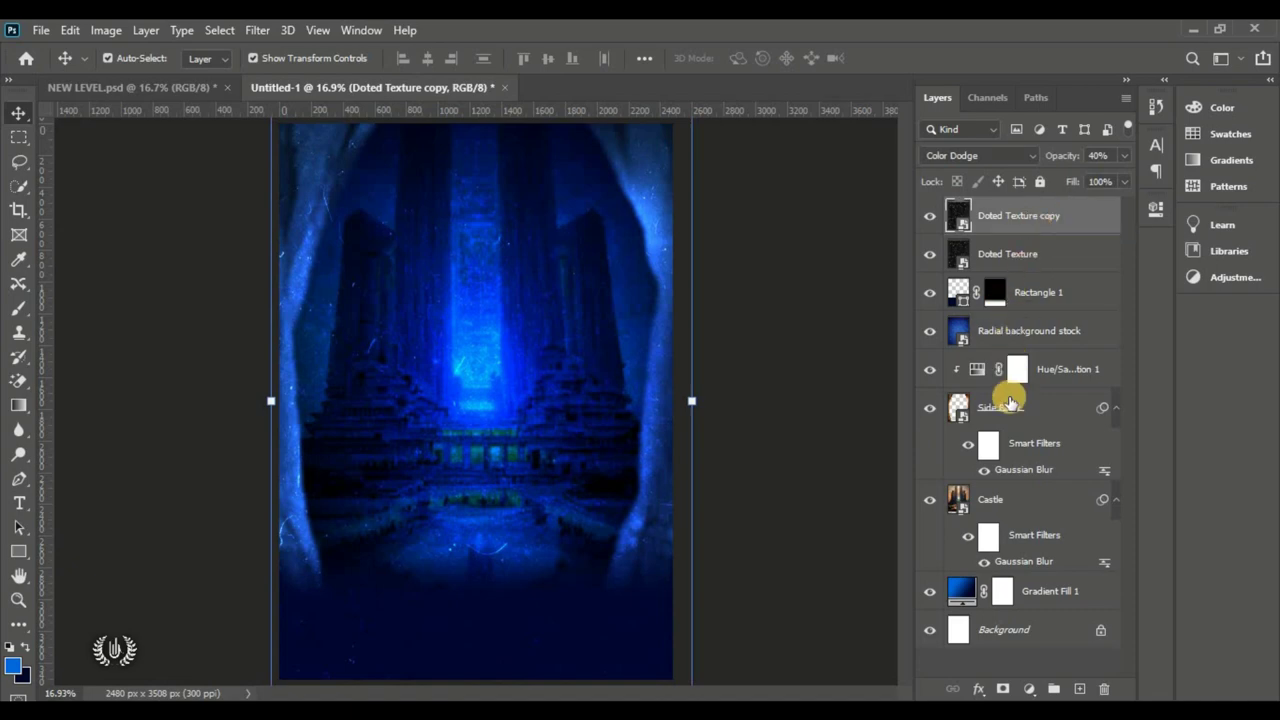
pyautogui.keyDown('shift'); pyautogui.click(1052, 592); pyautogui.keyUp('shift')
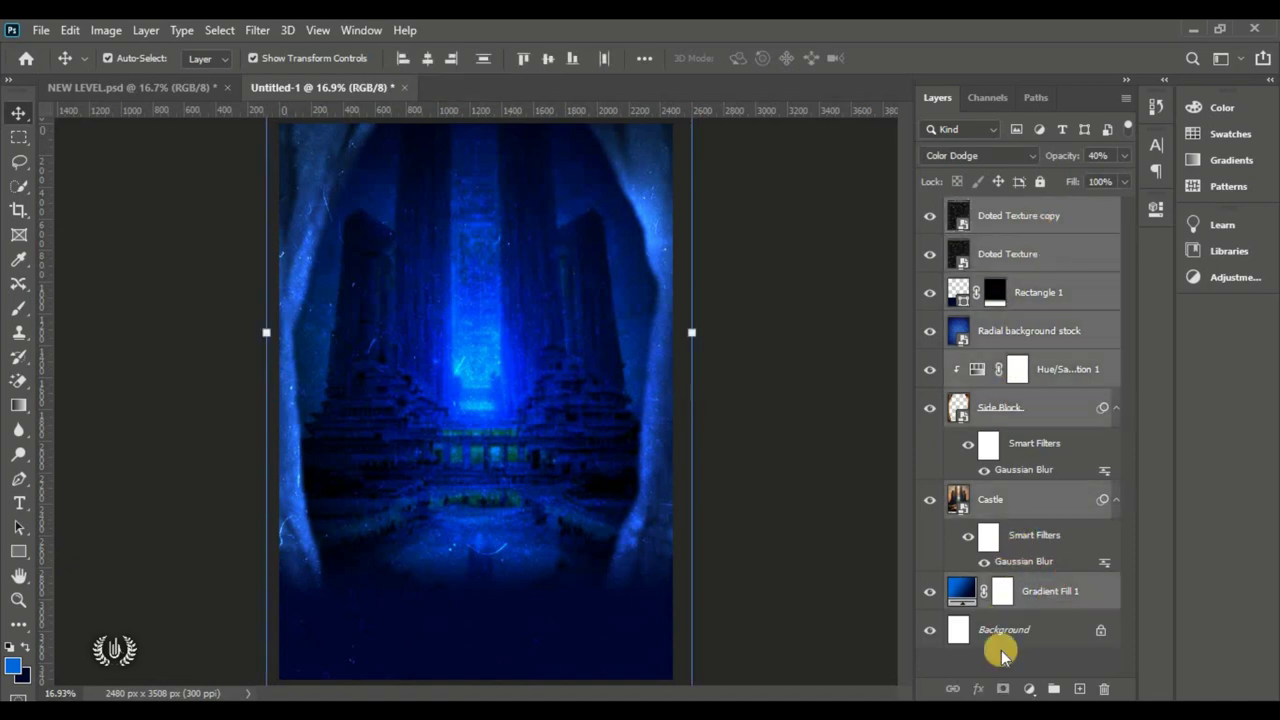
# Step: Group the selected background layers as 'BACKGROUND' and collapse the group
pyautogui.hotkey('ctrl', 'g')
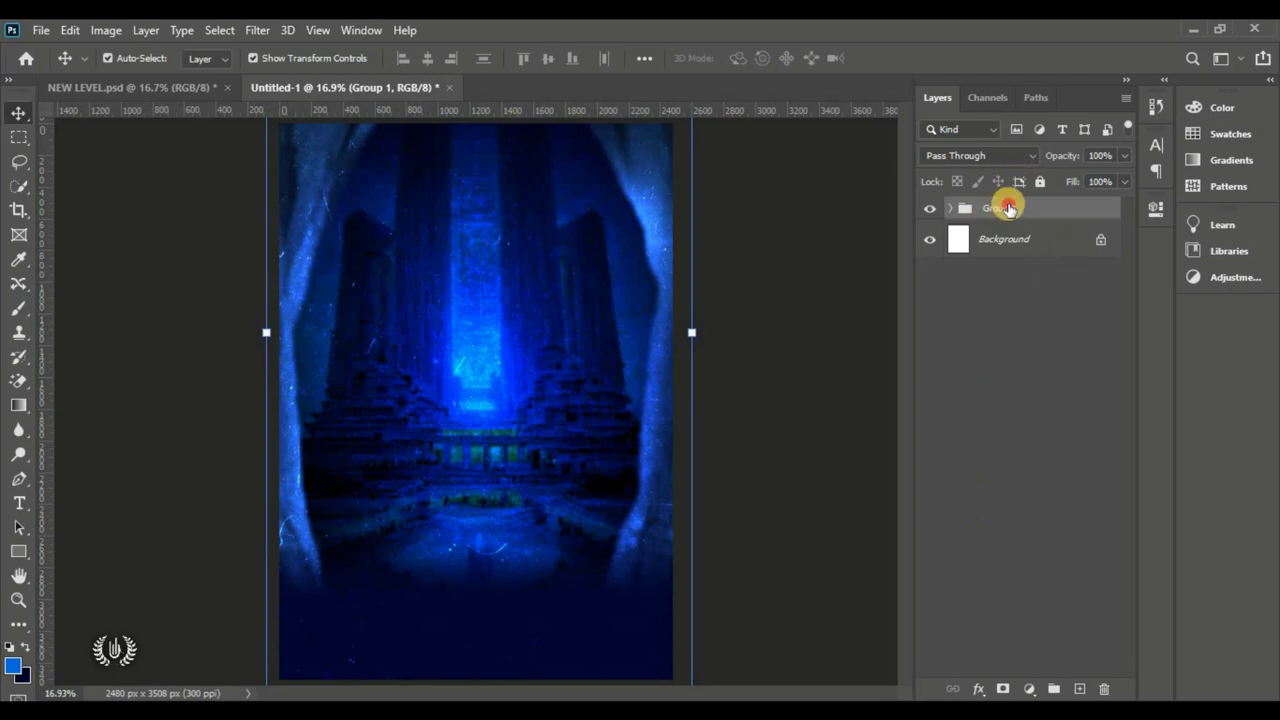
pyautogui.write('BAC')
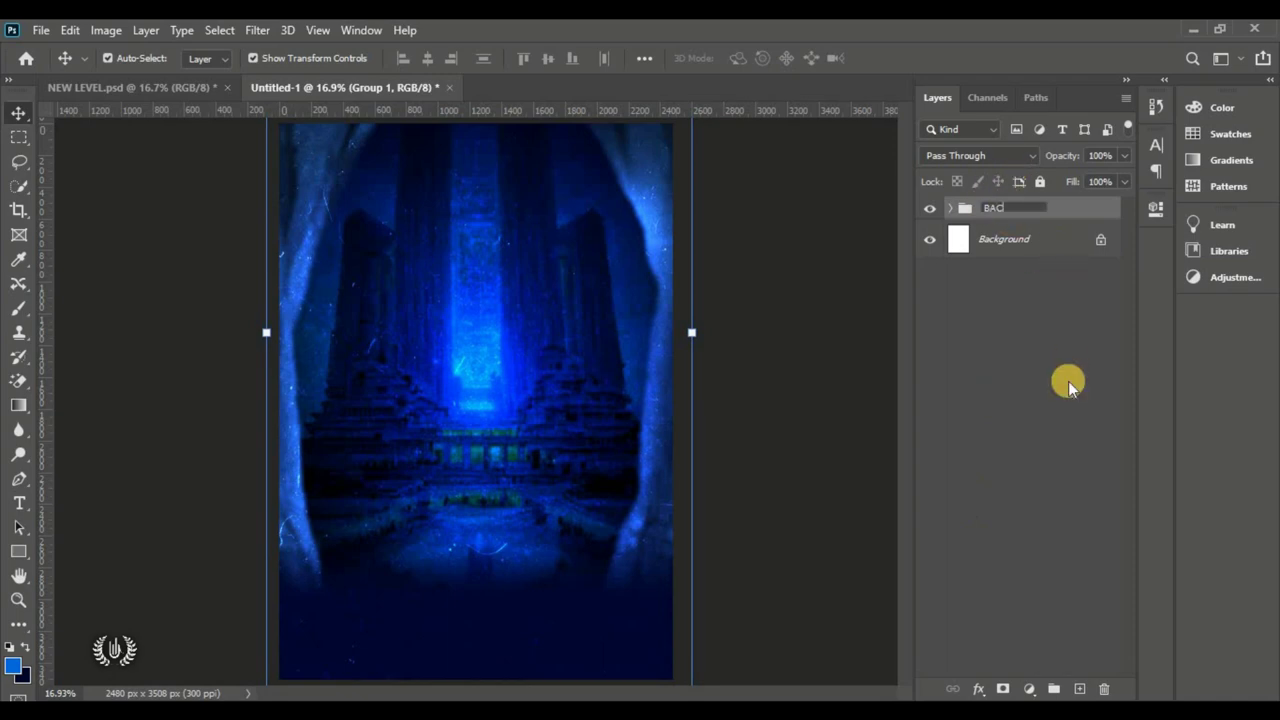
pyautogui.write('KGROUND')
pyautogui.press('Return')
pyautogui.click(445, 305)
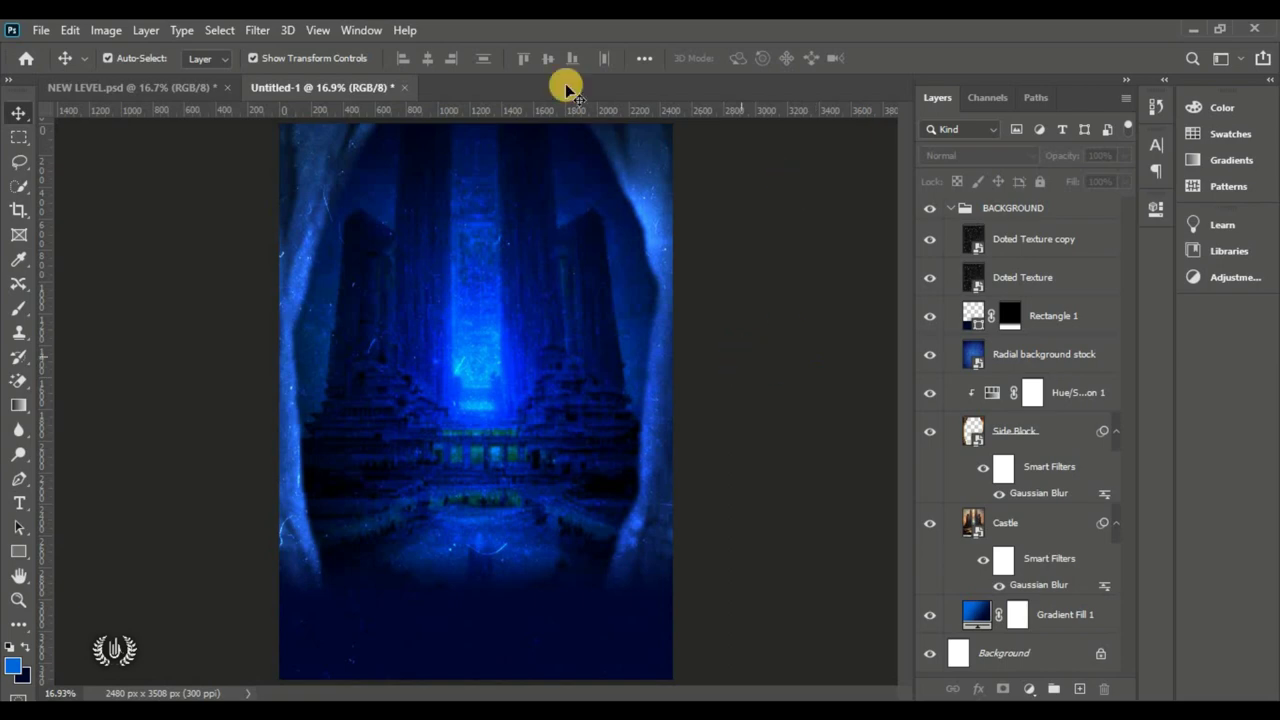
pyautogui.click(954, 209)
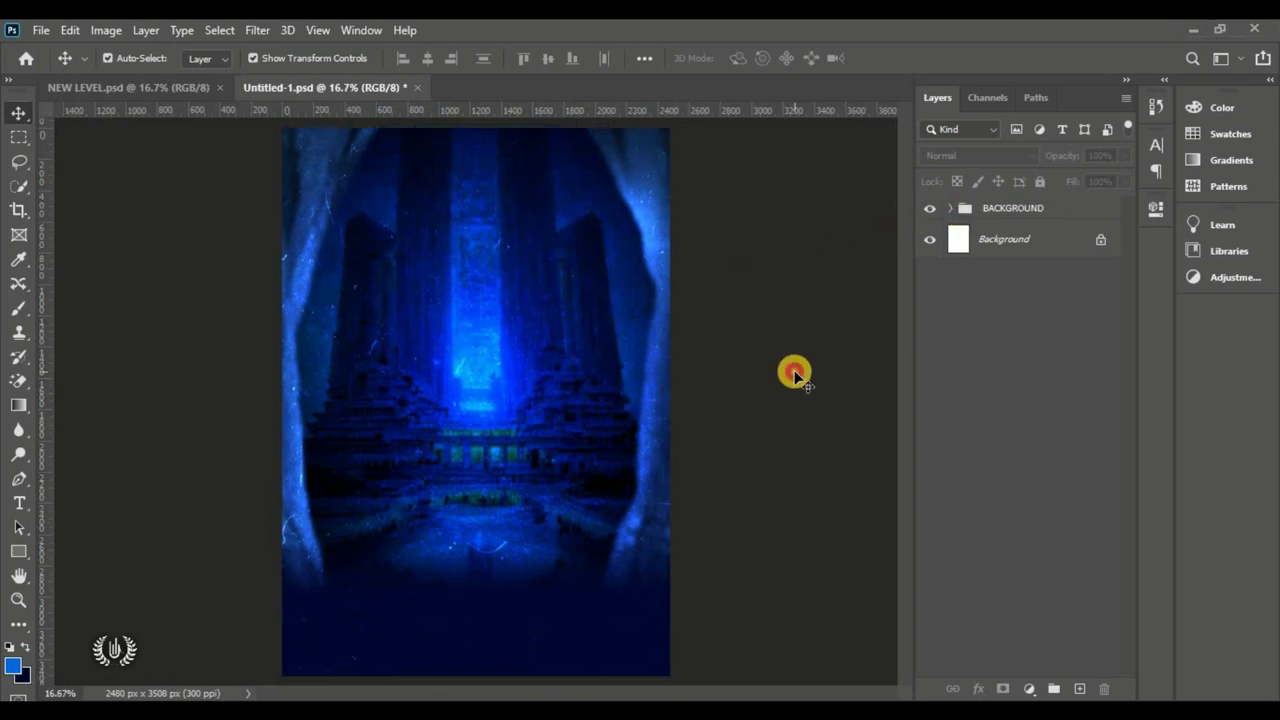
# Step: Place the bearded man's portrait, shrunk and moved toward the lower centre
pyautogui.click(44, 31)
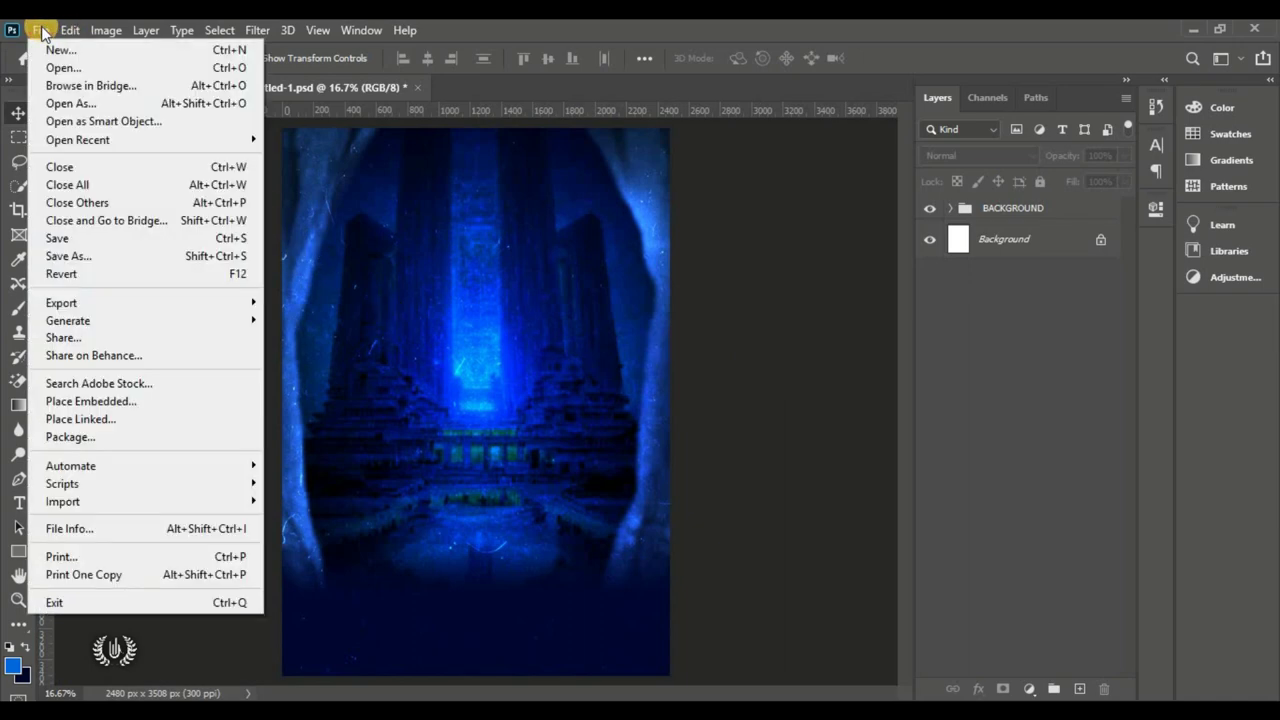
pyautogui.click(167, 401)
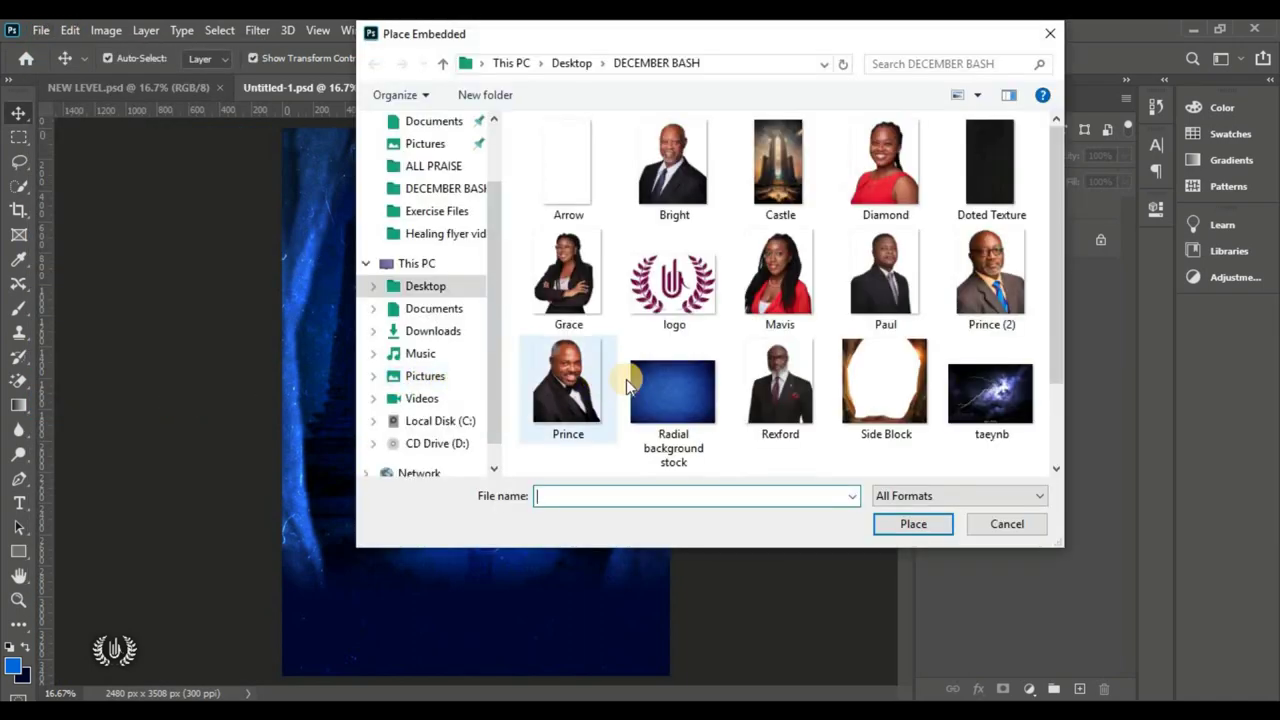
pyautogui.click(770, 375)
pyautogui.click(888, 524)
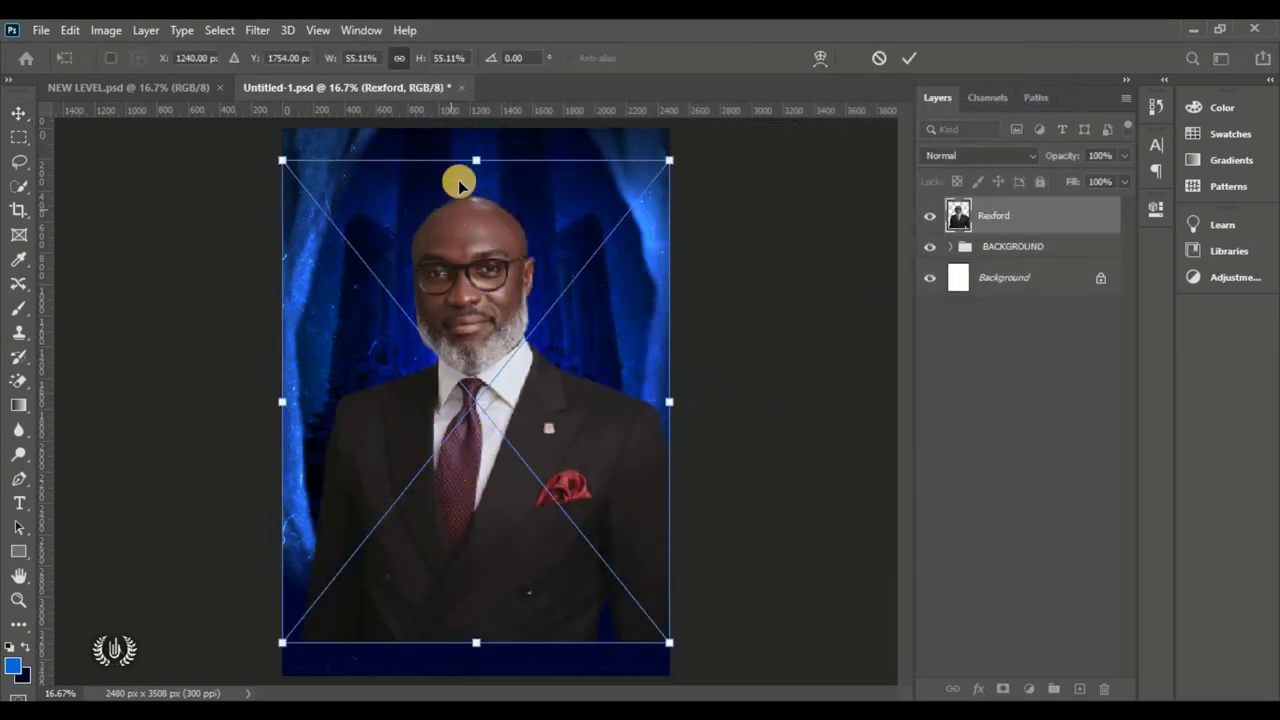
pyautogui.moveTo(478, 163); pyautogui.dragTo(483, 324)
pyautogui.moveTo(437, 431); pyautogui.dragTo(463, 440)
pyautogui.click(915, 60)
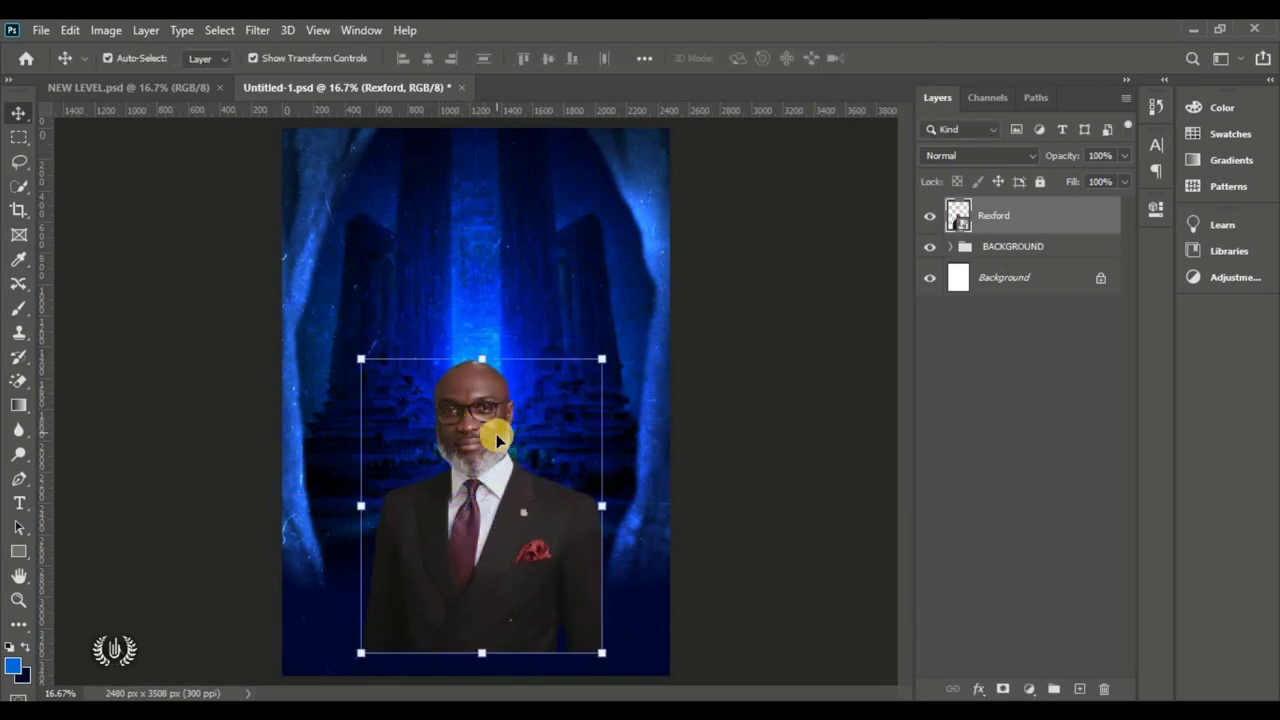
# Step: Mask the portrait and paint black with a 0% hardness brush over the suit's bottom
pyautogui.click(1003, 688)
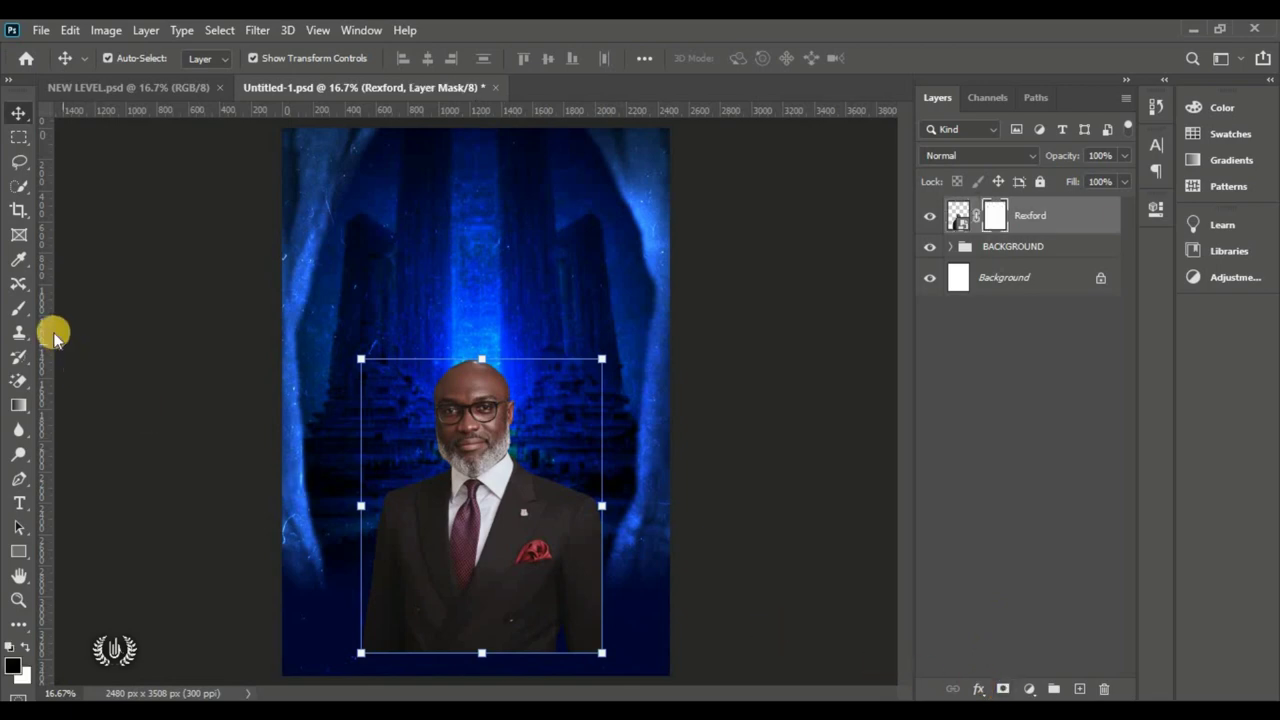
pyautogui.moveTo(19, 308); pyautogui.dragTo(108, 313)
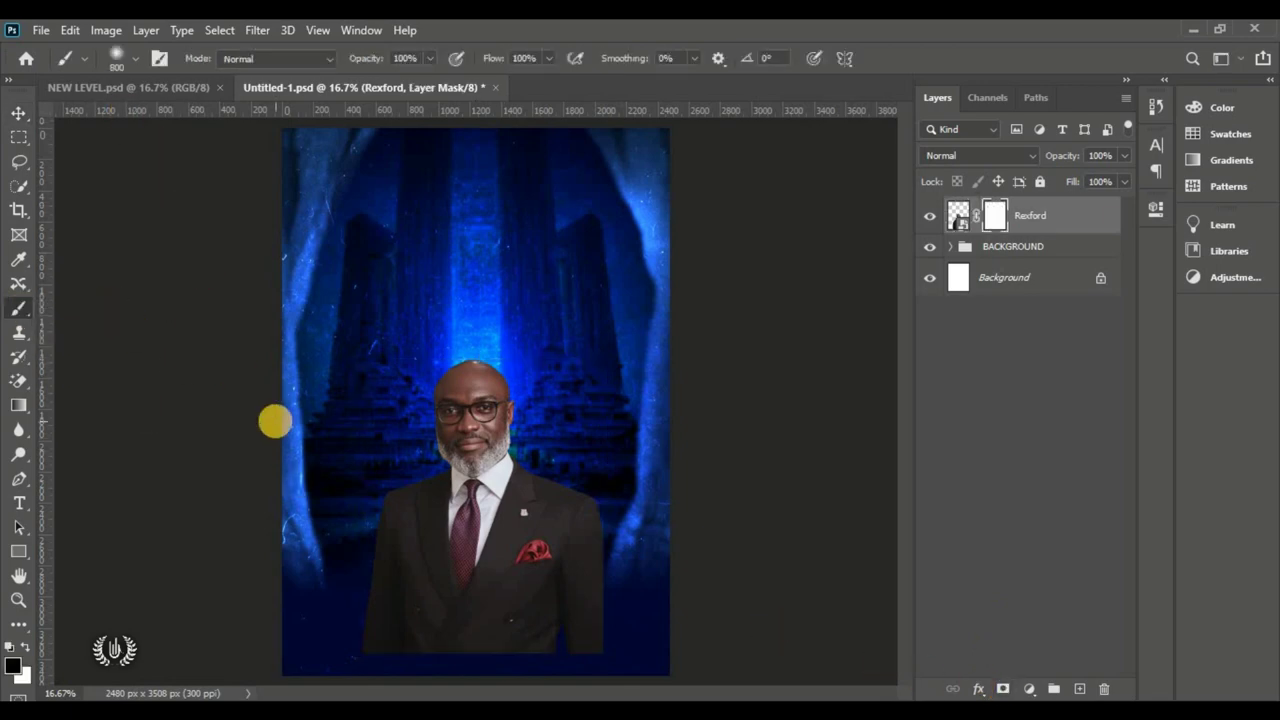
pyautogui.click(138, 59)
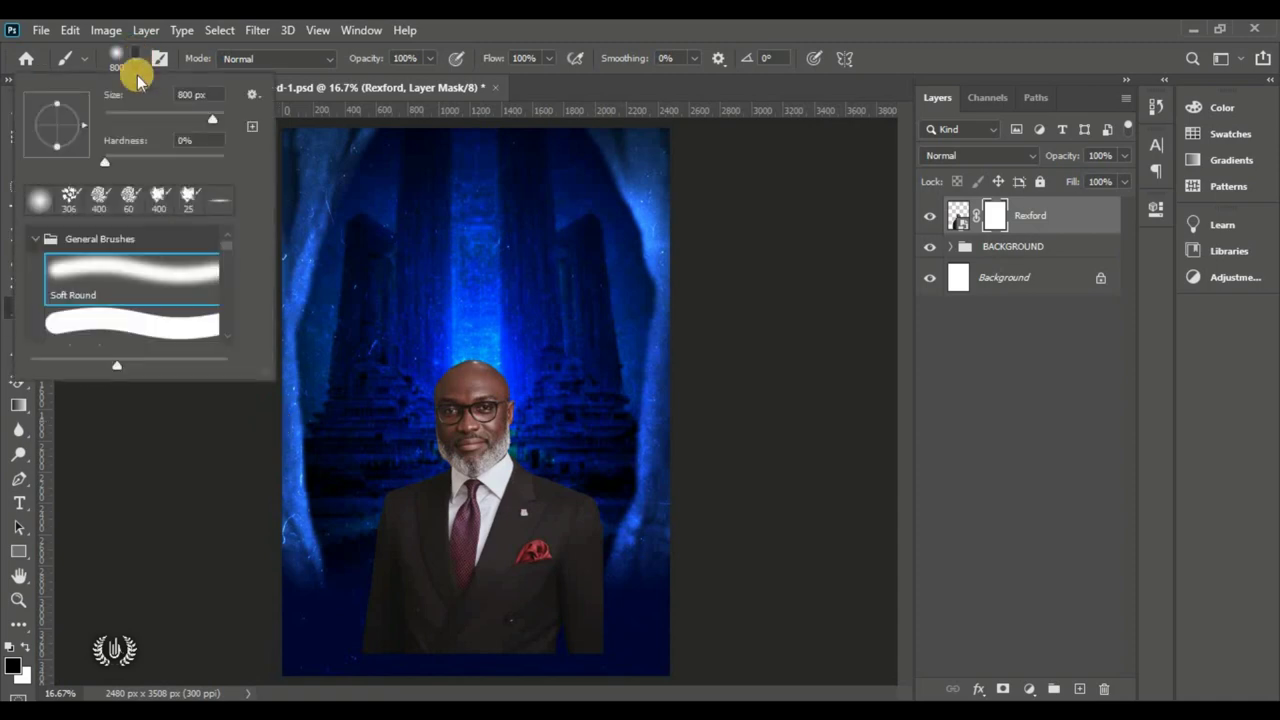
pyautogui.click(196, 140)
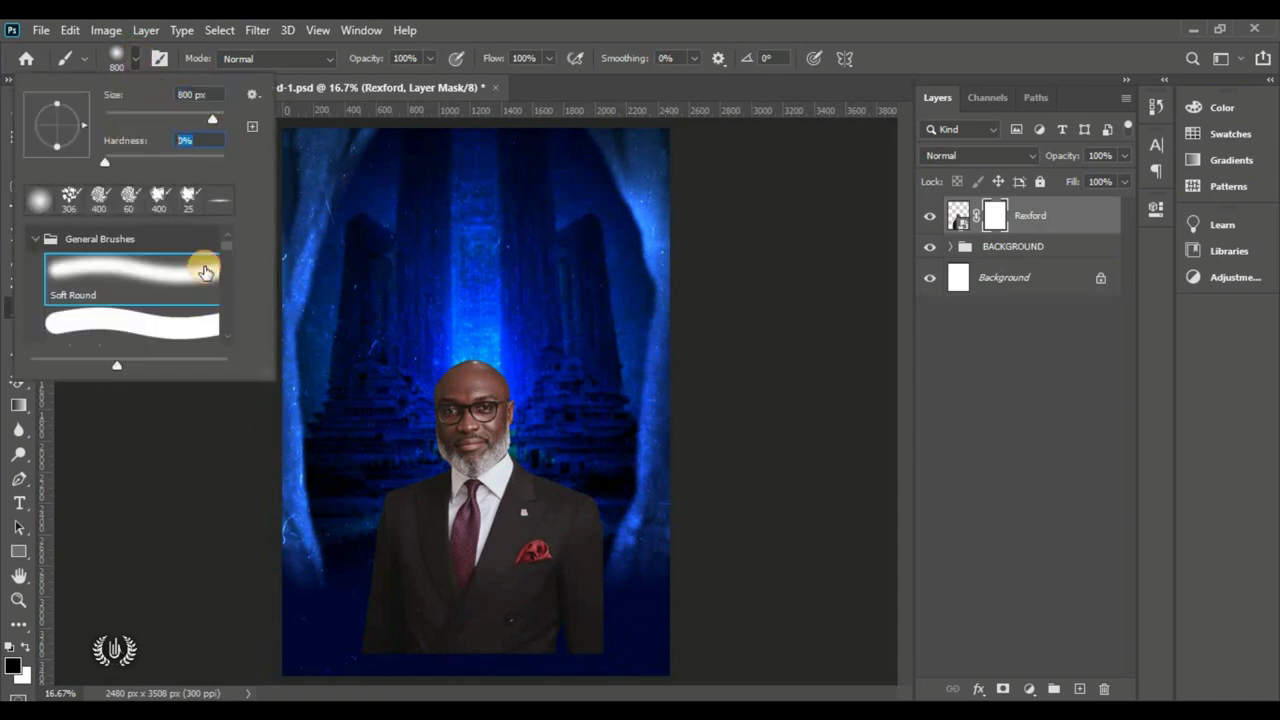
pyautogui.click(128, 55)
pyautogui.click(419, 64)
pyautogui.press('Return')
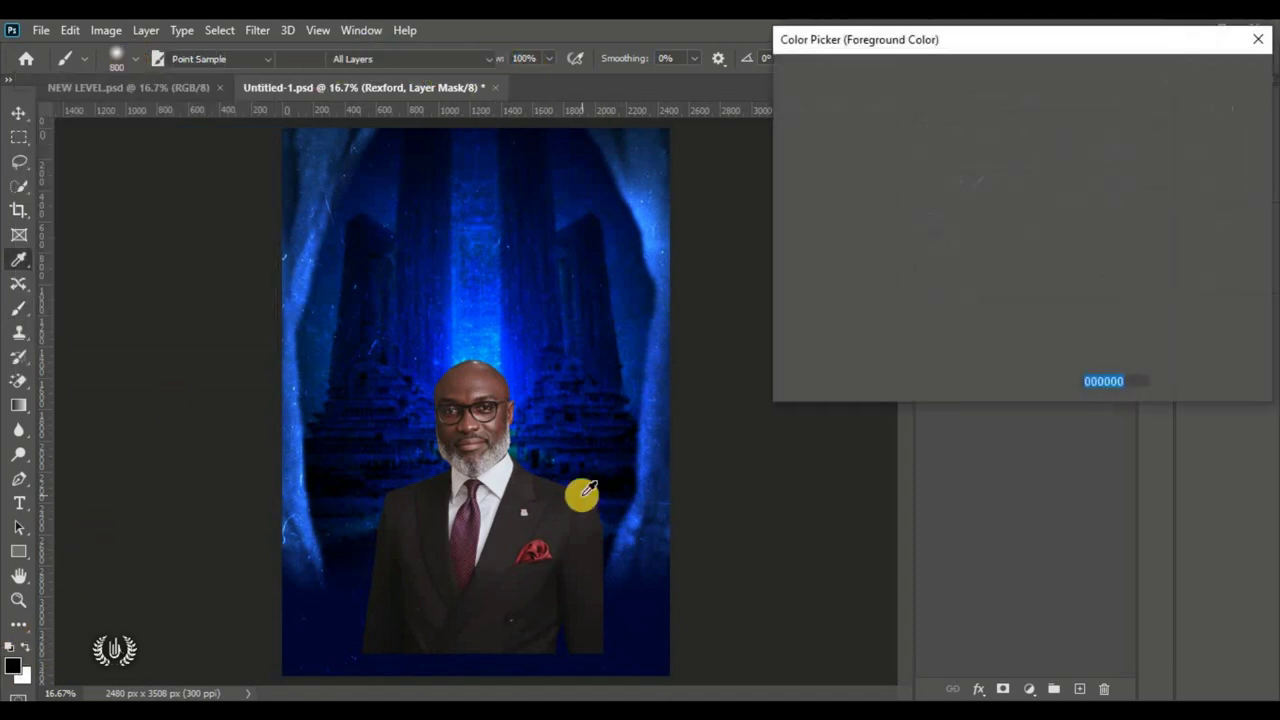
pyautogui.click(1075, 381)
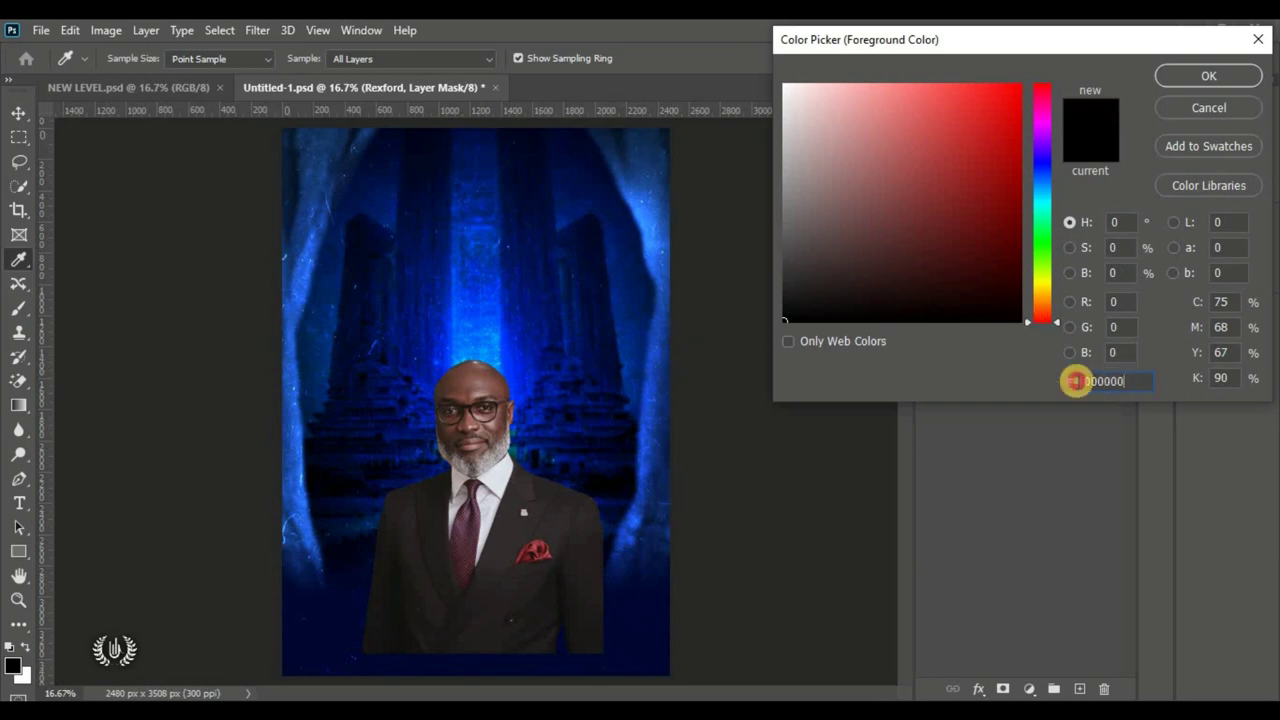
pyautogui.click(1180, 78)
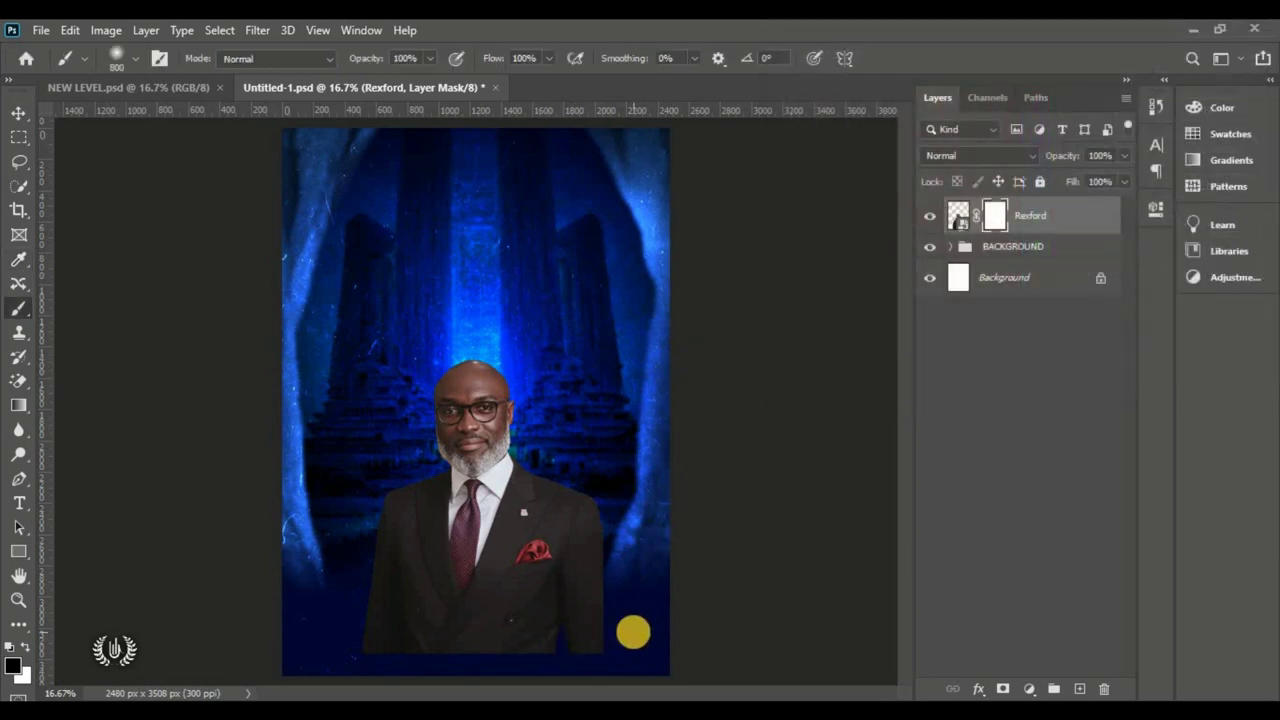
pyautogui.moveTo(631, 631)
pyautogui.mouseDown()
pyautogui.moveTo(393, 642)
pyautogui.moveTo(348, 613)
pyautogui.moveTo(336, 577)
pyautogui.moveTo(488, 608)
pyautogui.moveTo(609, 574)
pyautogui.mouseUp()
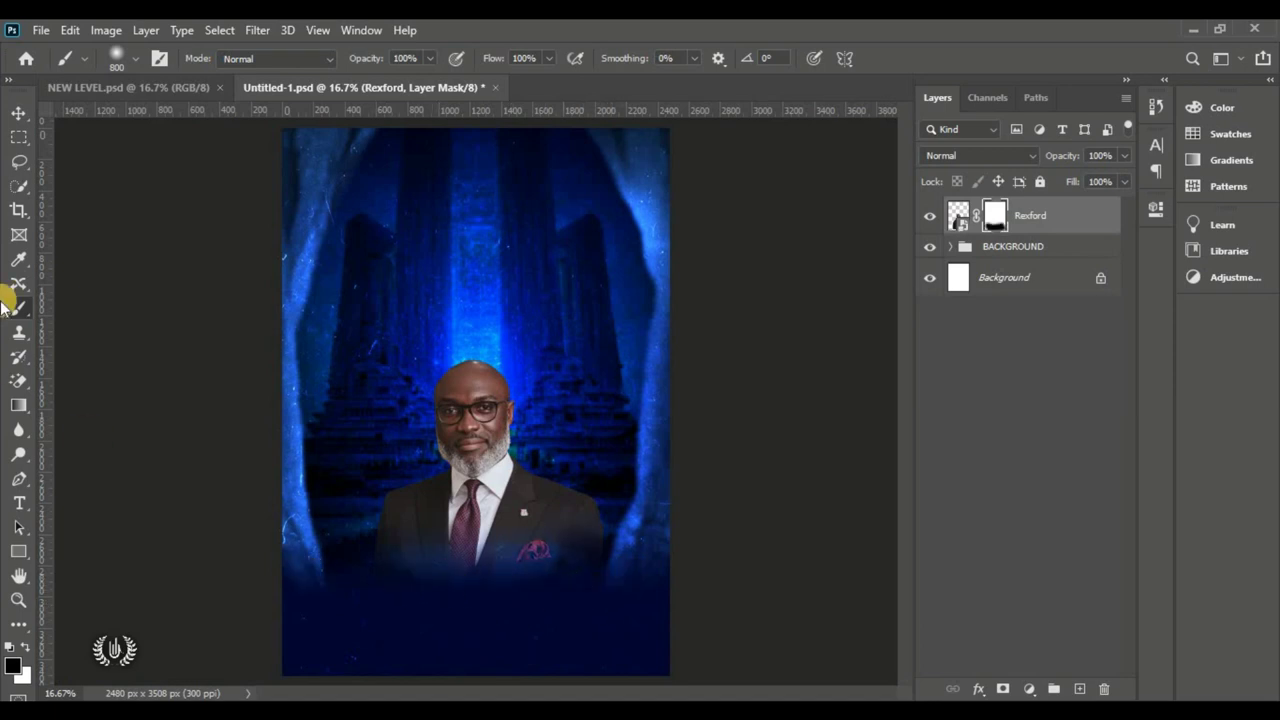
# Step: Move the man's portrait further down the flyer
pyautogui.click(18, 112)
pyautogui.click(160, 466)
pyautogui.moveTo(476, 446)
pyautogui.mouseDown()
pyautogui.moveTo(476, 484)
pyautogui.moveTo(476, 463)
pyautogui.mouseUp()
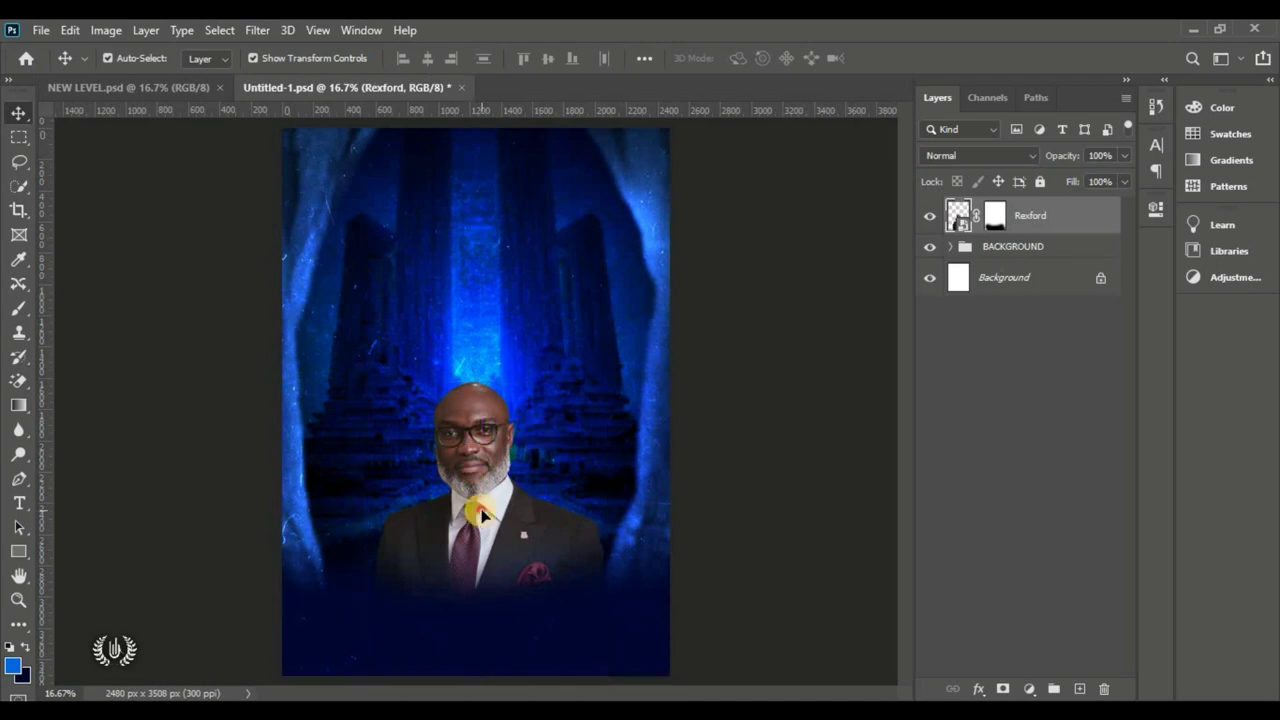
# Step: Place the smiling woman in red's photo, scaled to about 20% beside the man
pyautogui.click(41, 30)
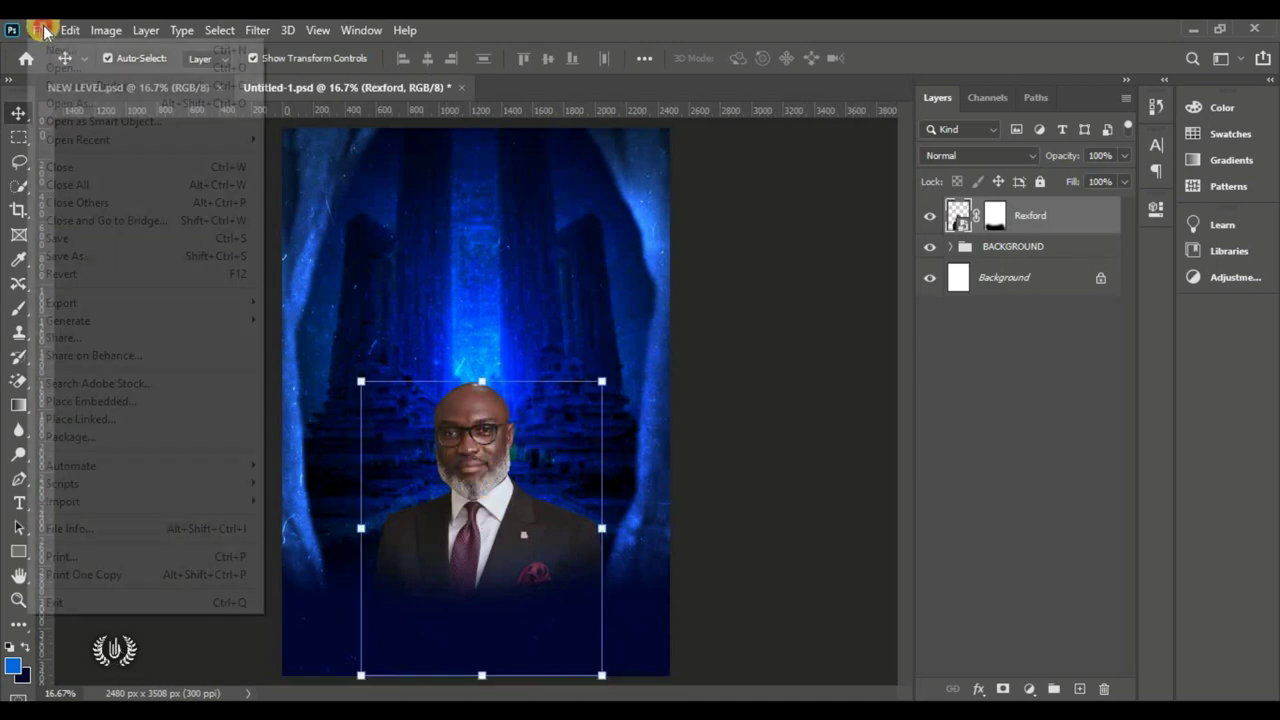
pyautogui.click(170, 400)
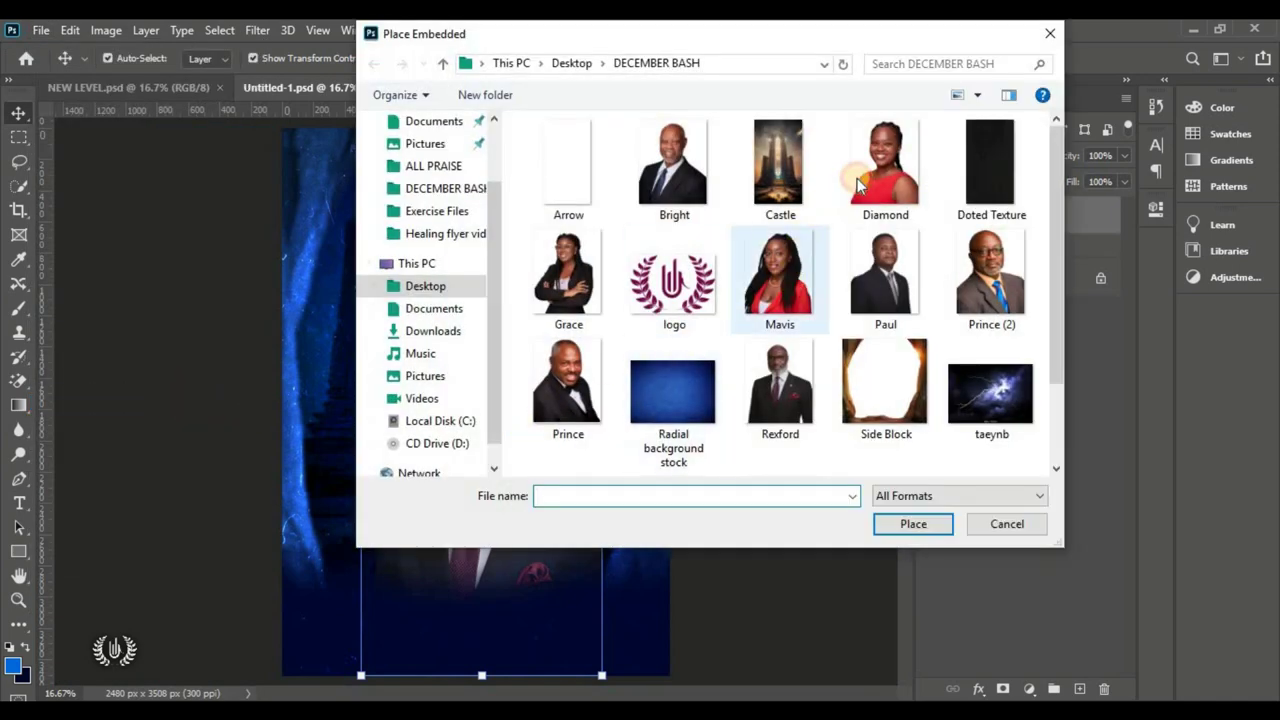
pyautogui.click(873, 188)
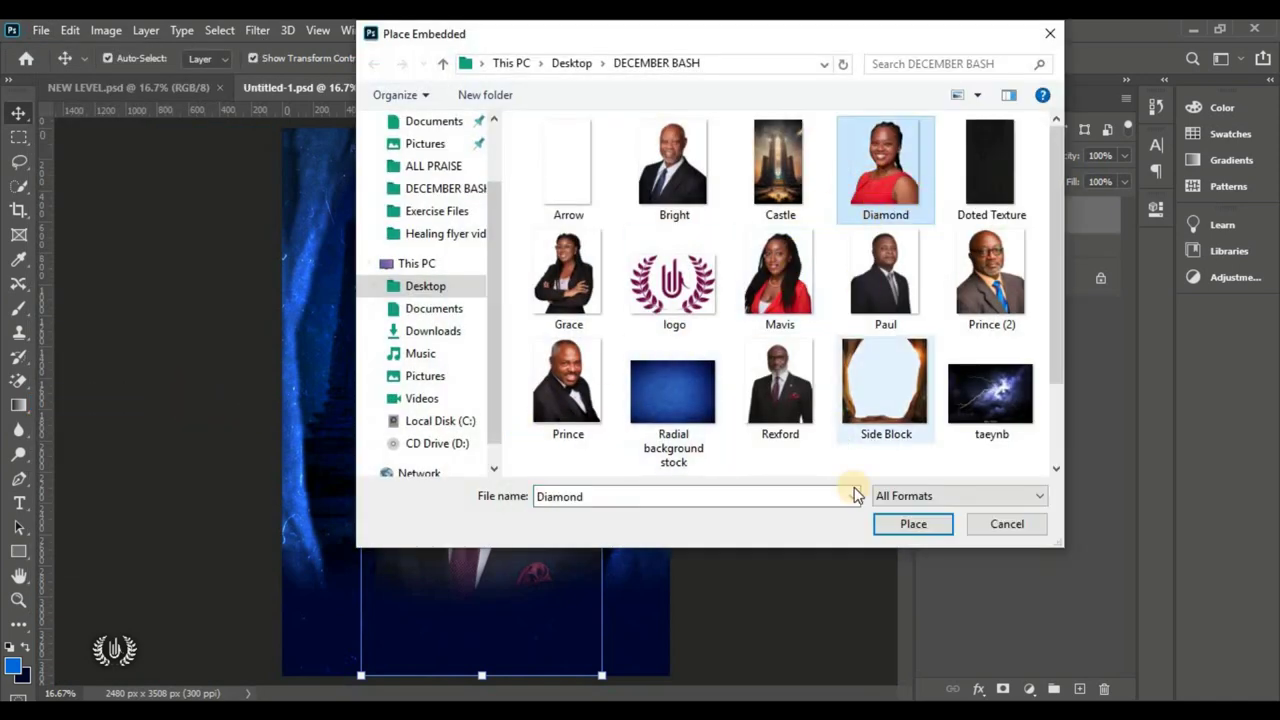
pyautogui.click(939, 529)
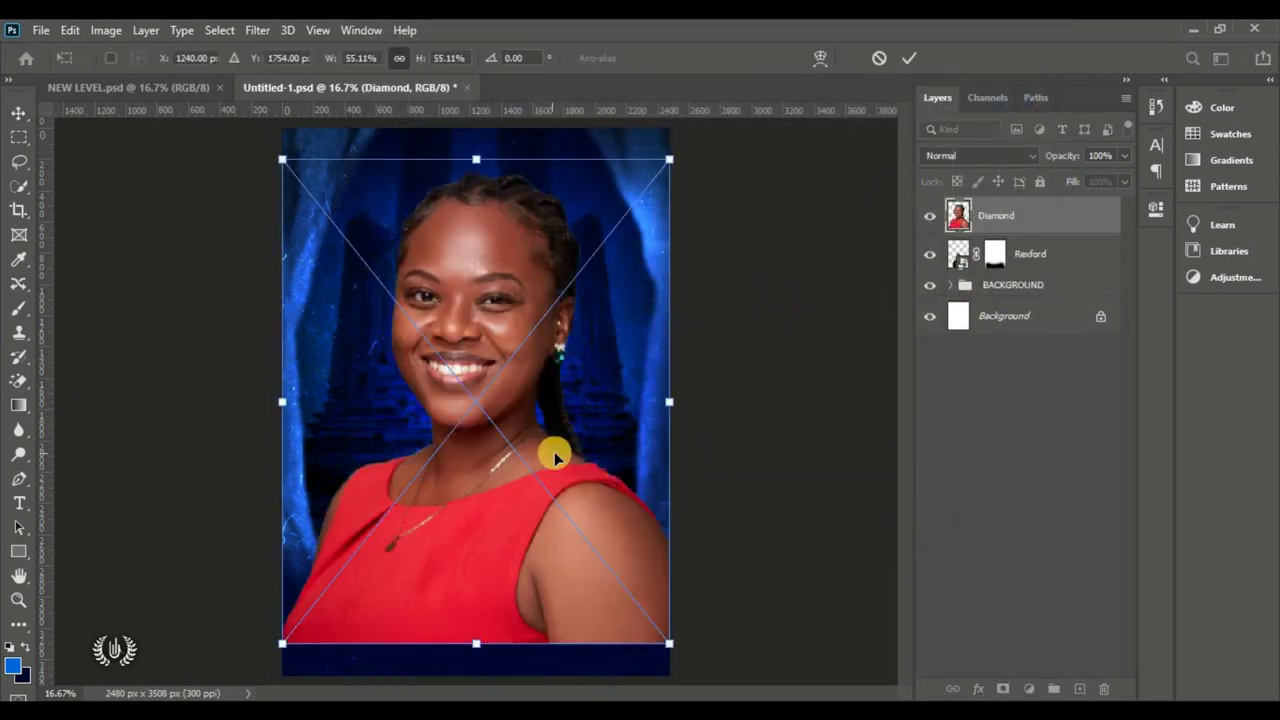
pyautogui.moveTo(680, 391); pyautogui.dragTo(378, 452)
pyautogui.moveTo(377, 393); pyautogui.dragTo(402, 462)
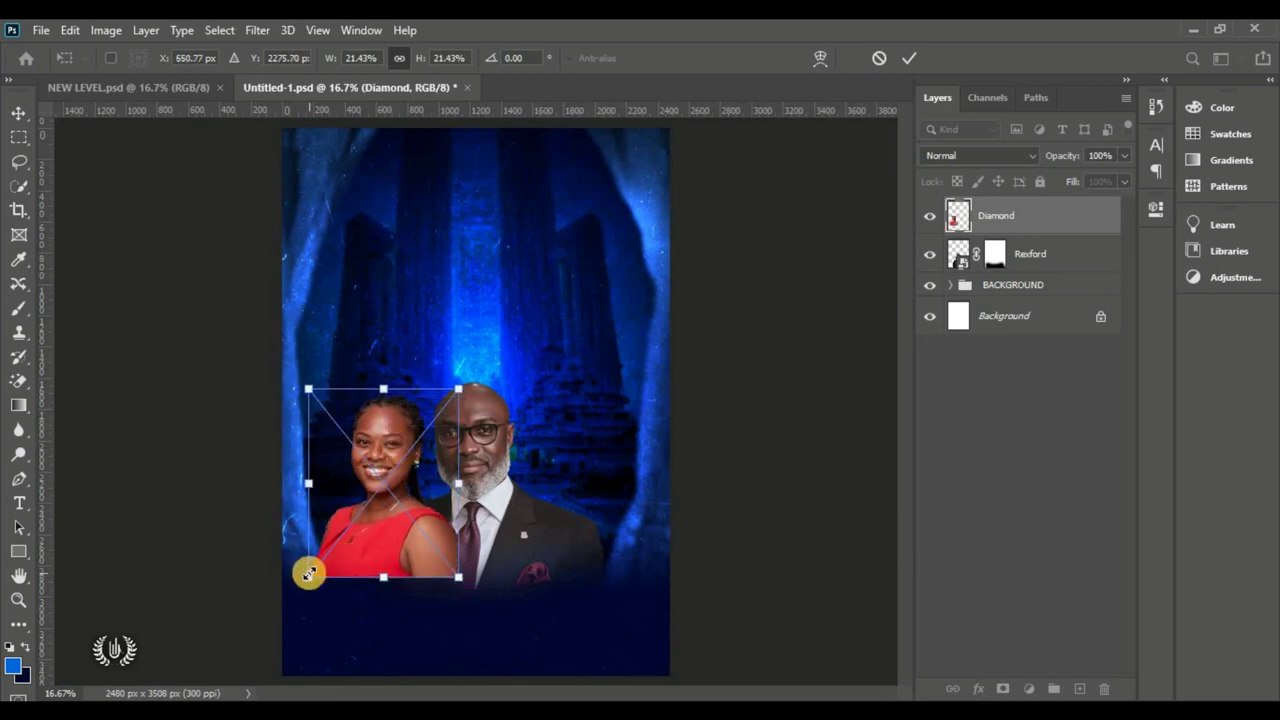
pyautogui.moveTo(309, 573); pyautogui.dragTo(321, 564)
pyautogui.click(911, 57)
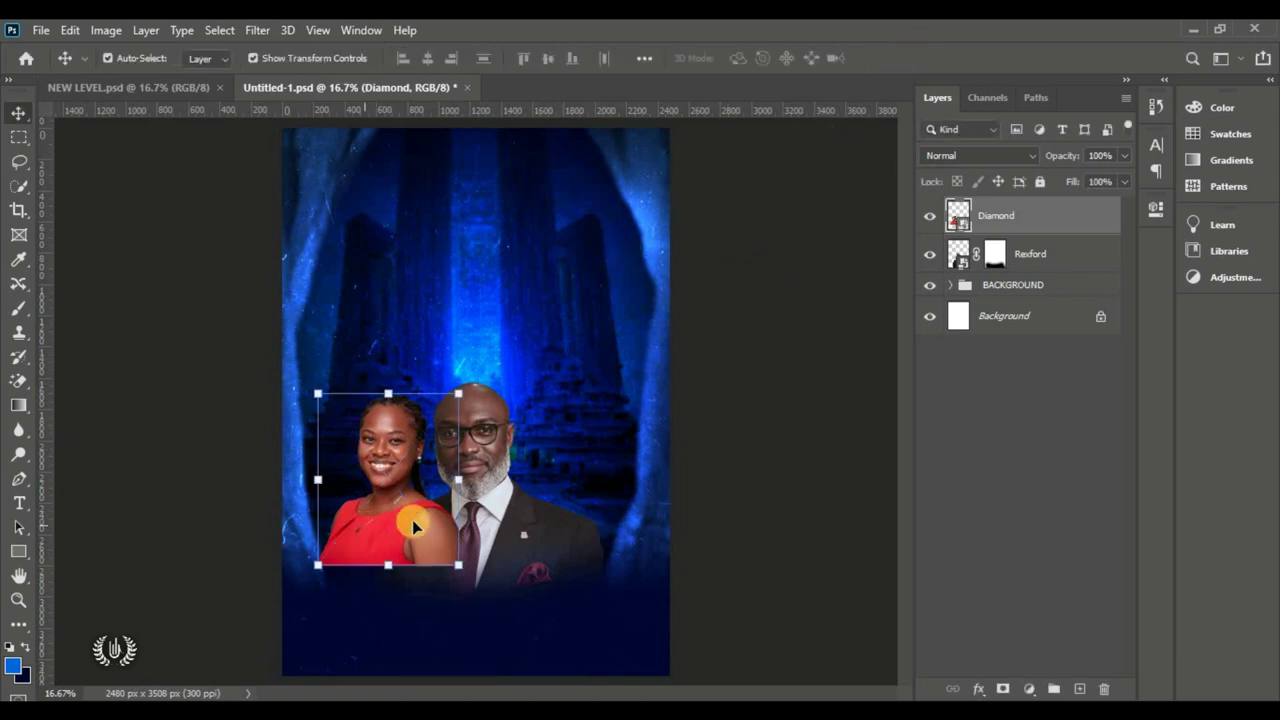
# Step: Move her layer behind the man's, mask it, and brush out the dress bottom
pyautogui.moveTo(1052, 222); pyautogui.dragTo(950, 288)
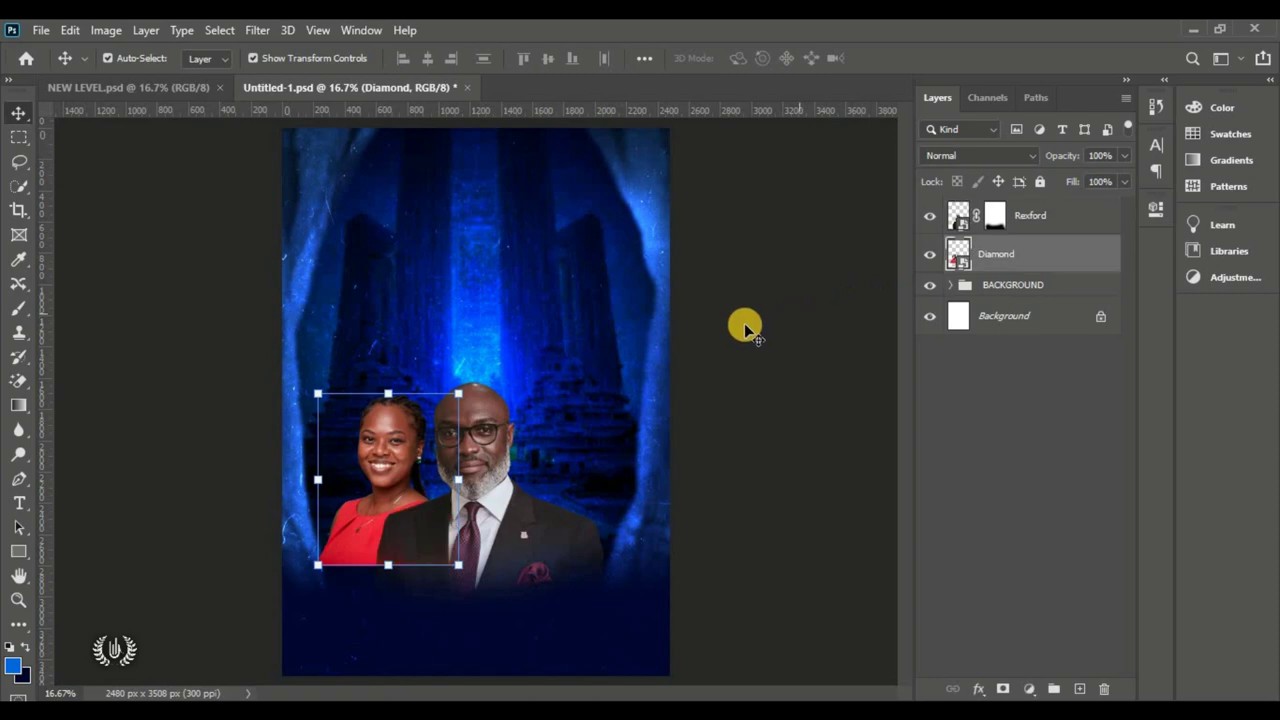
pyautogui.click(1012, 690)
pyautogui.moveTo(14, 314); pyautogui.dragTo(183, 306)
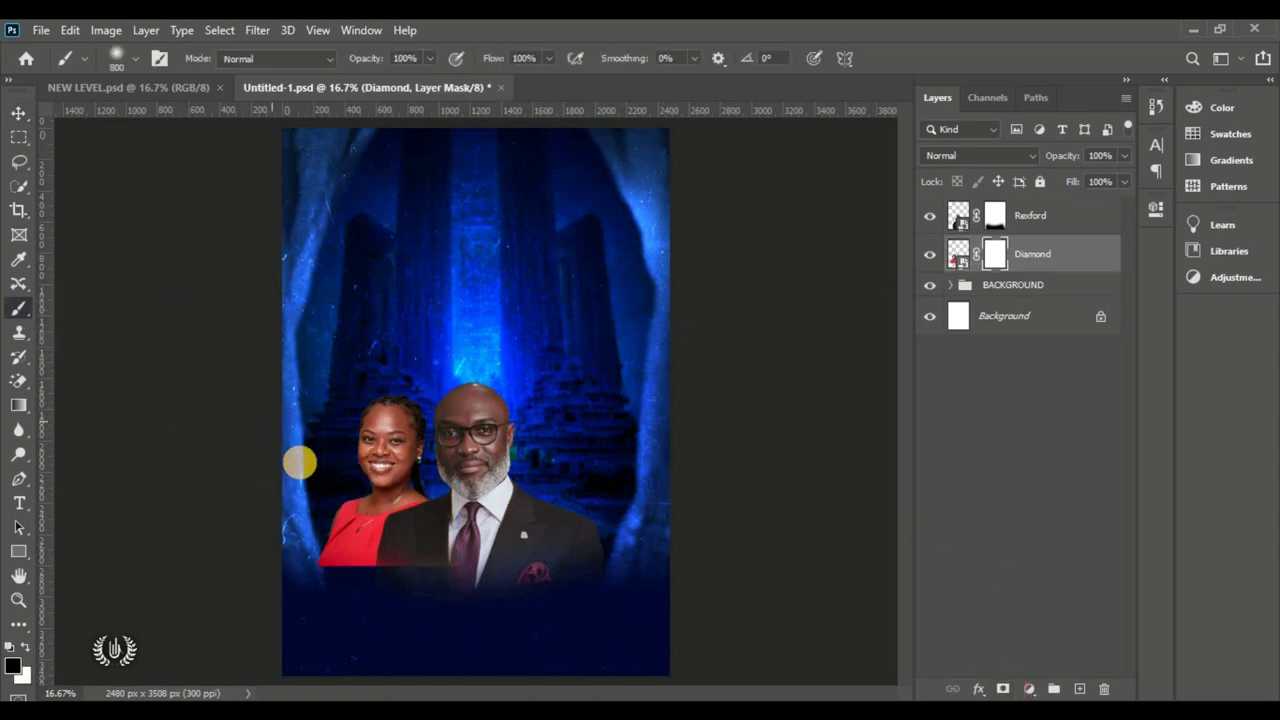
pyautogui.moveTo(300, 462)
pyautogui.mouseDown()
pyautogui.moveTo(451, 579)
pyautogui.moveTo(335, 581)
pyautogui.moveTo(220, 557)
pyautogui.moveTo(244, 549)
pyautogui.moveTo(507, 586)
pyautogui.moveTo(199, 440)
pyautogui.mouseUp()
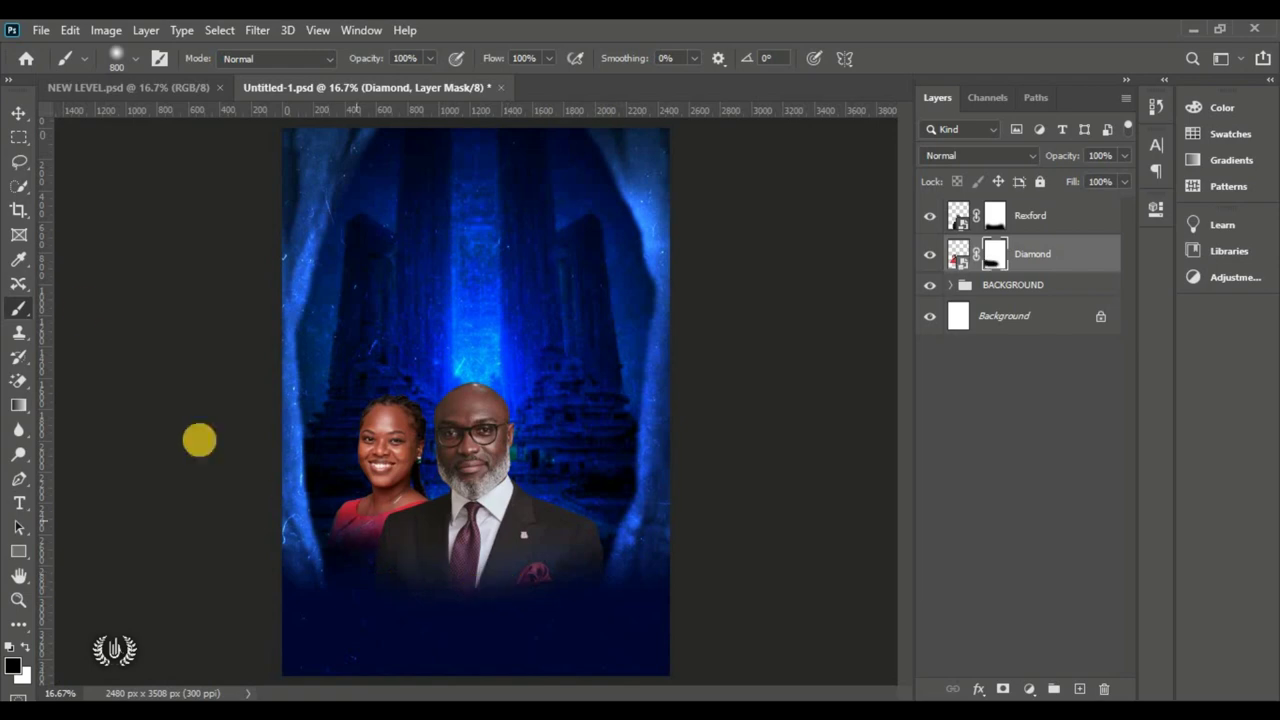
pyautogui.click(16, 111)
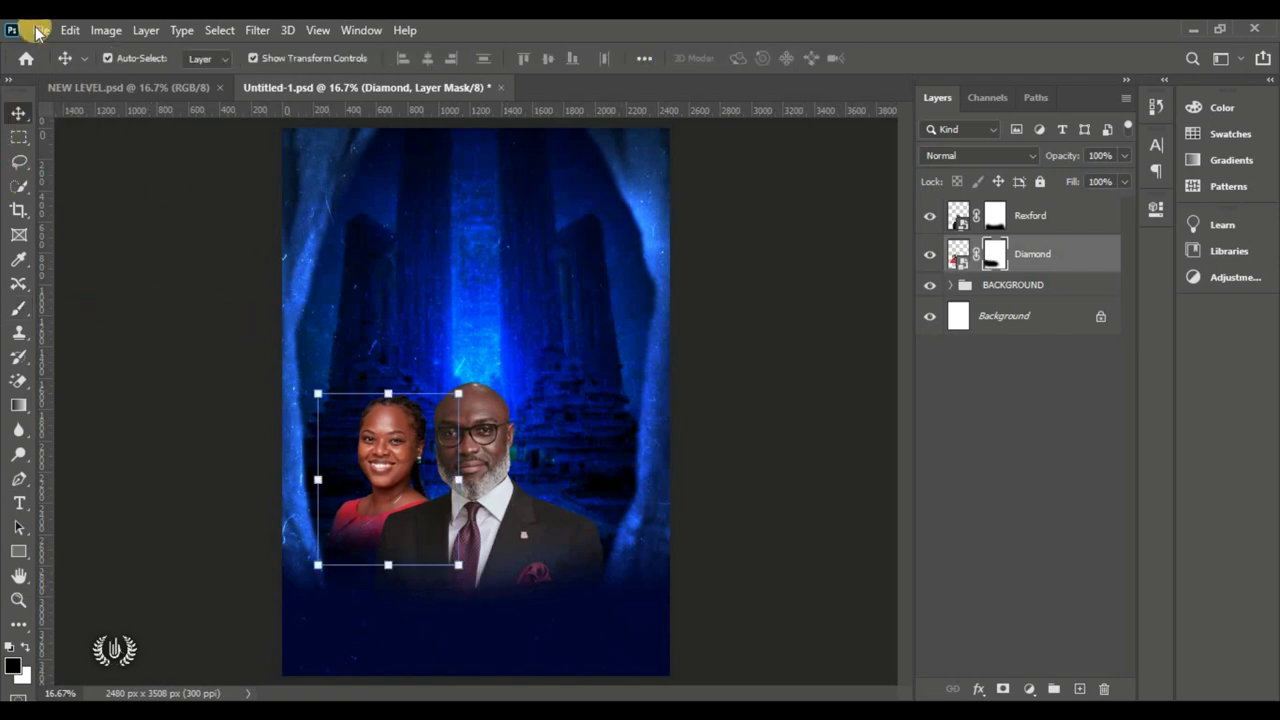
# Step: Place the braided woman's photo, shrunk to about 25%, flipped horizontally, and moved beside the man
pyautogui.click(37, 30)
pyautogui.click(181, 405)
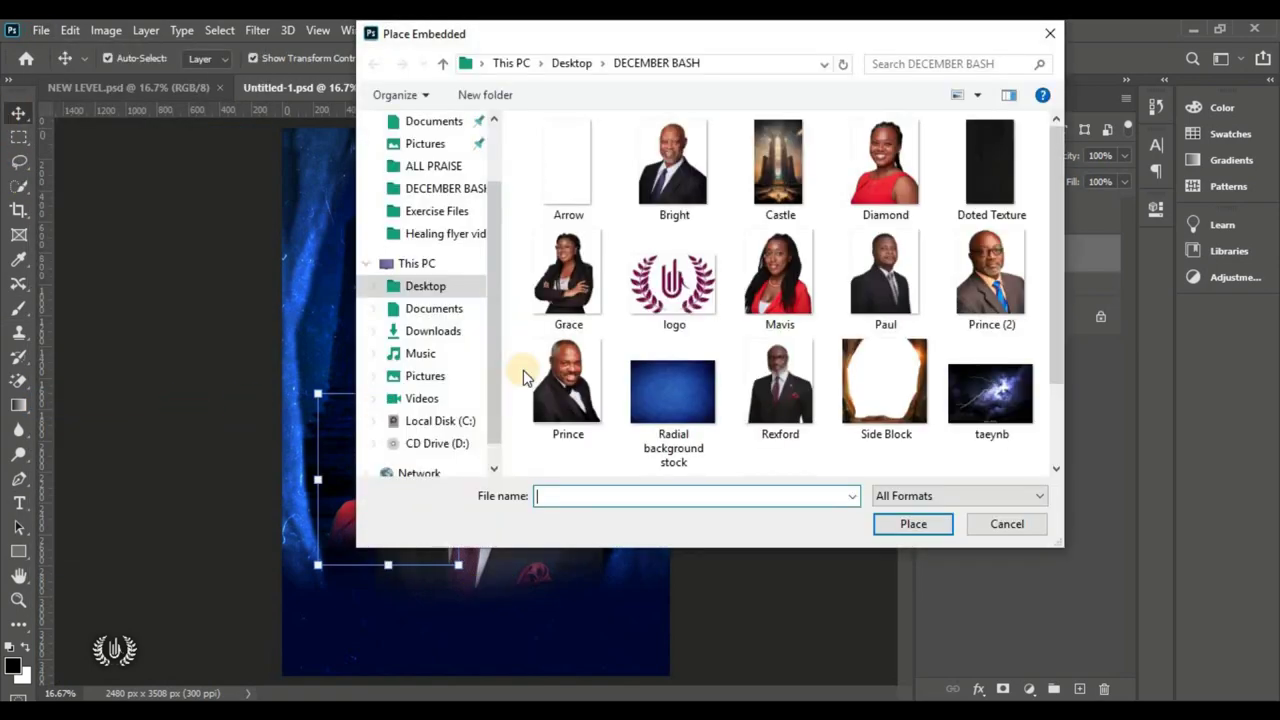
pyautogui.click(715, 295)
pyautogui.click(795, 295)
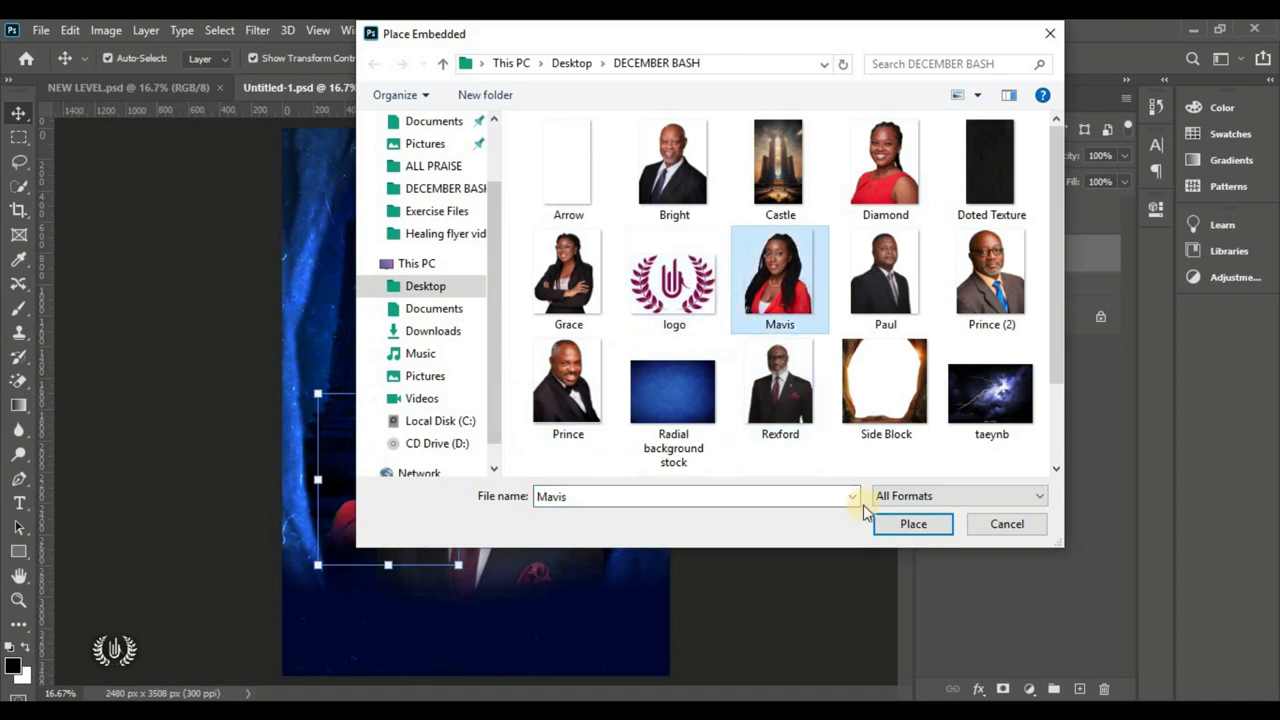
pyautogui.click(912, 524)
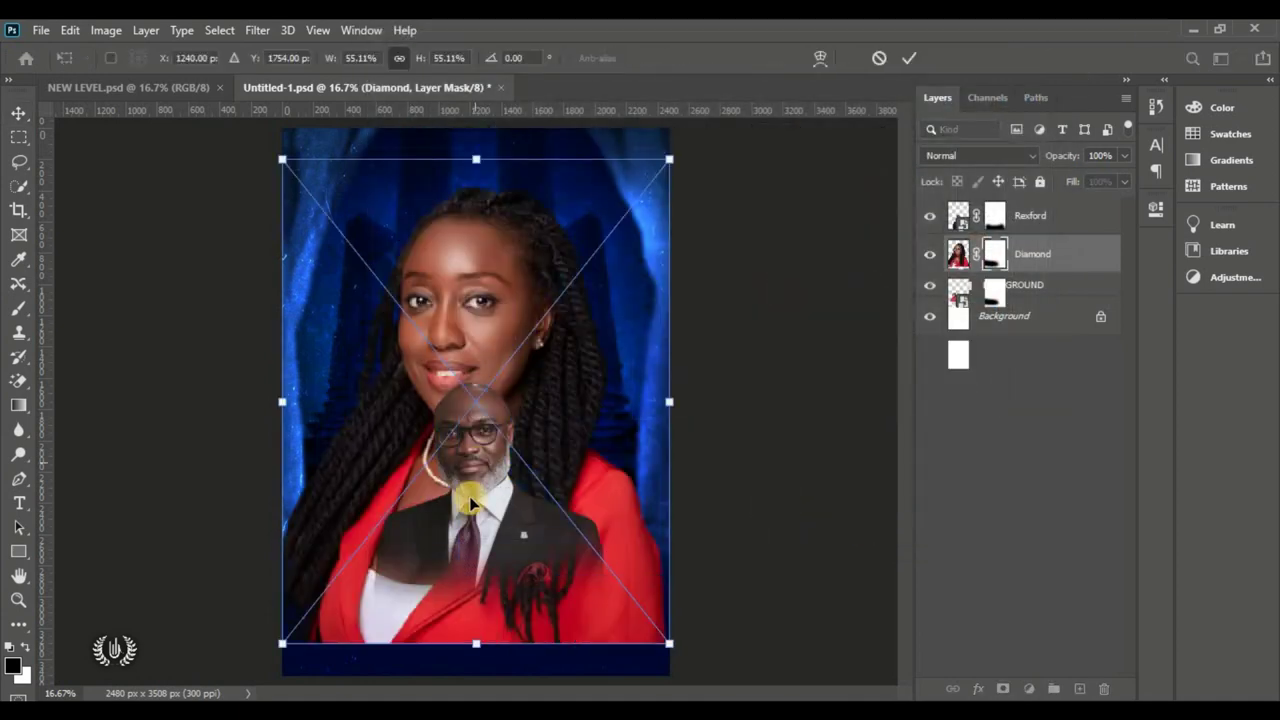
pyautogui.moveTo(479, 644); pyautogui.dragTo(476, 378)
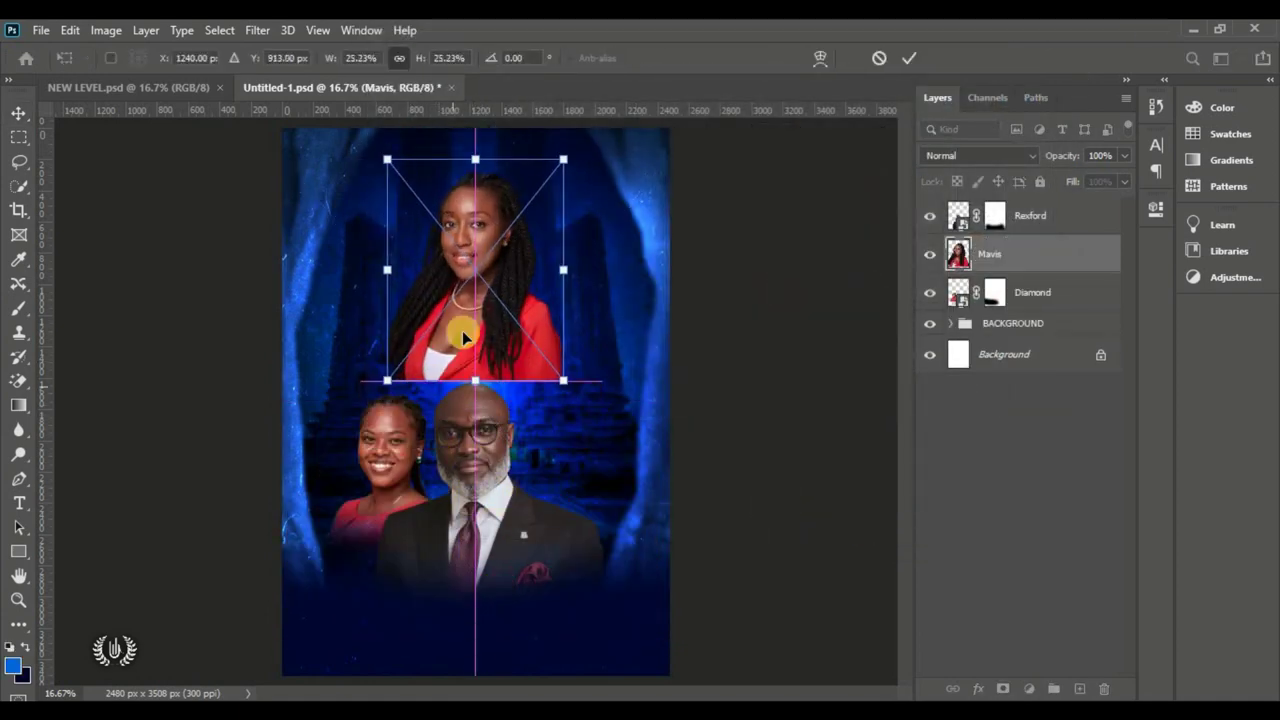
pyautogui.rightClick(471, 270)
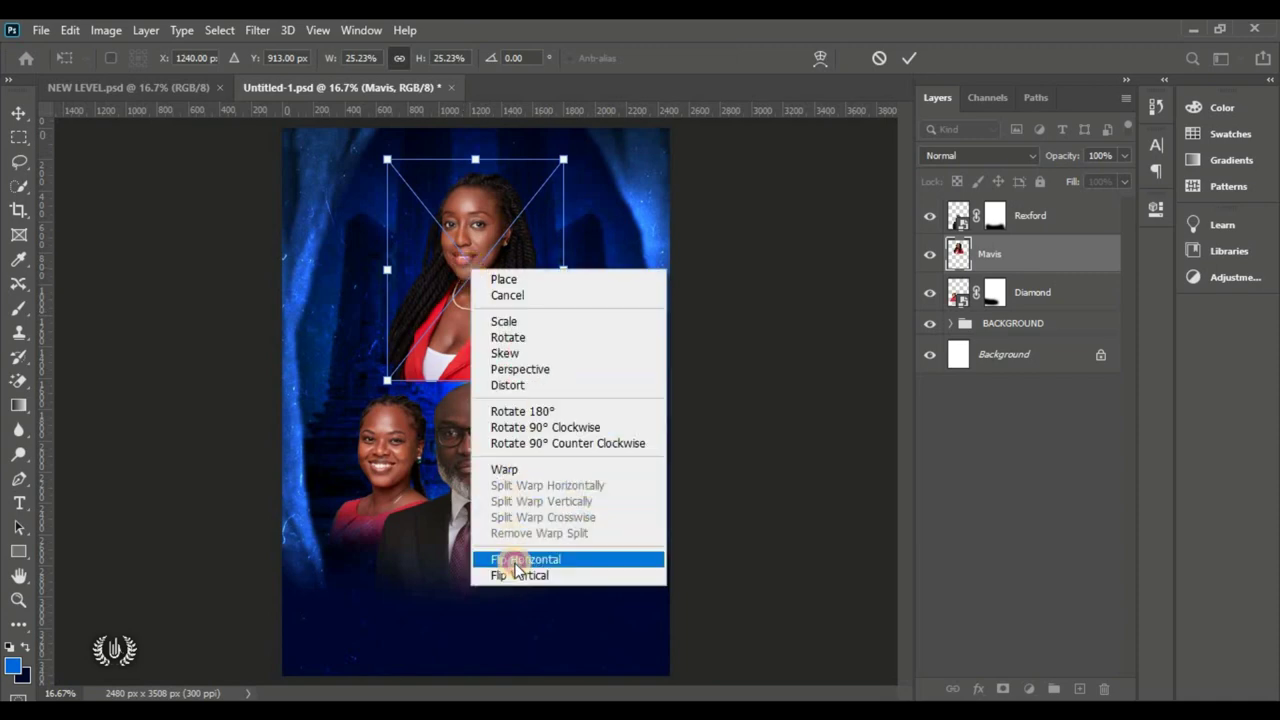
pyautogui.click(664, 565)
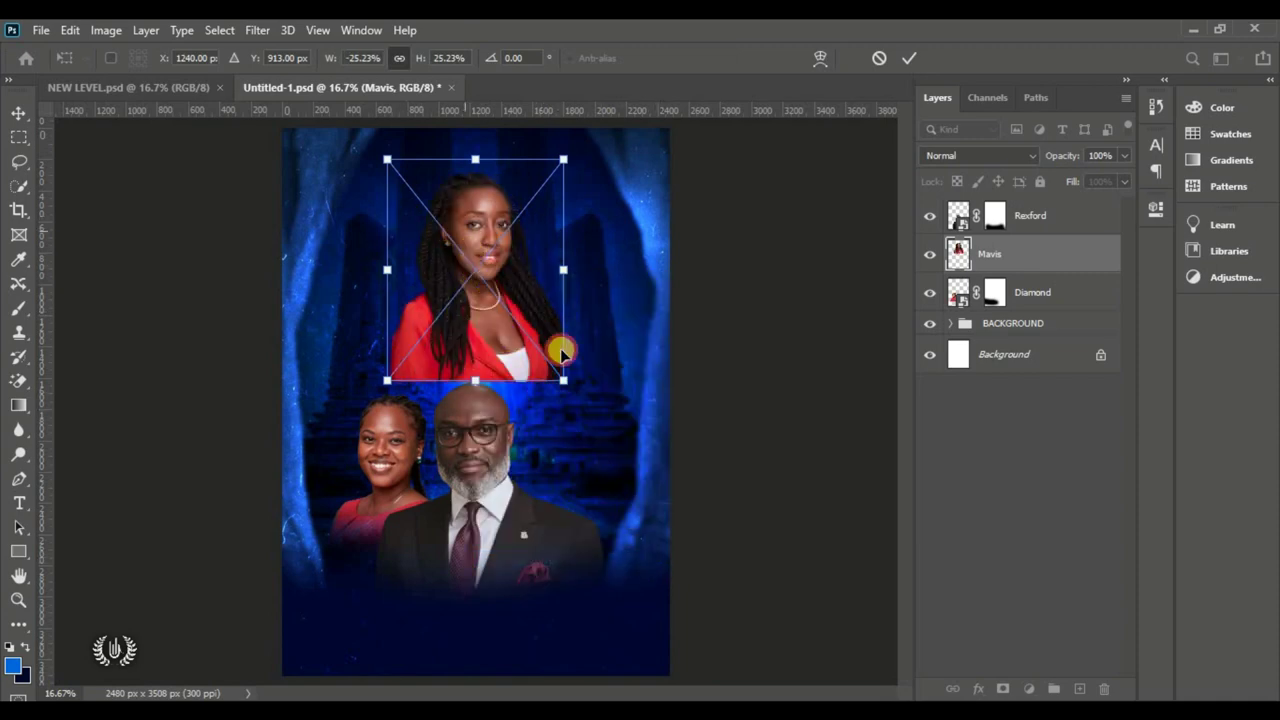
pyautogui.moveTo(474, 275); pyautogui.dragTo(591, 482)
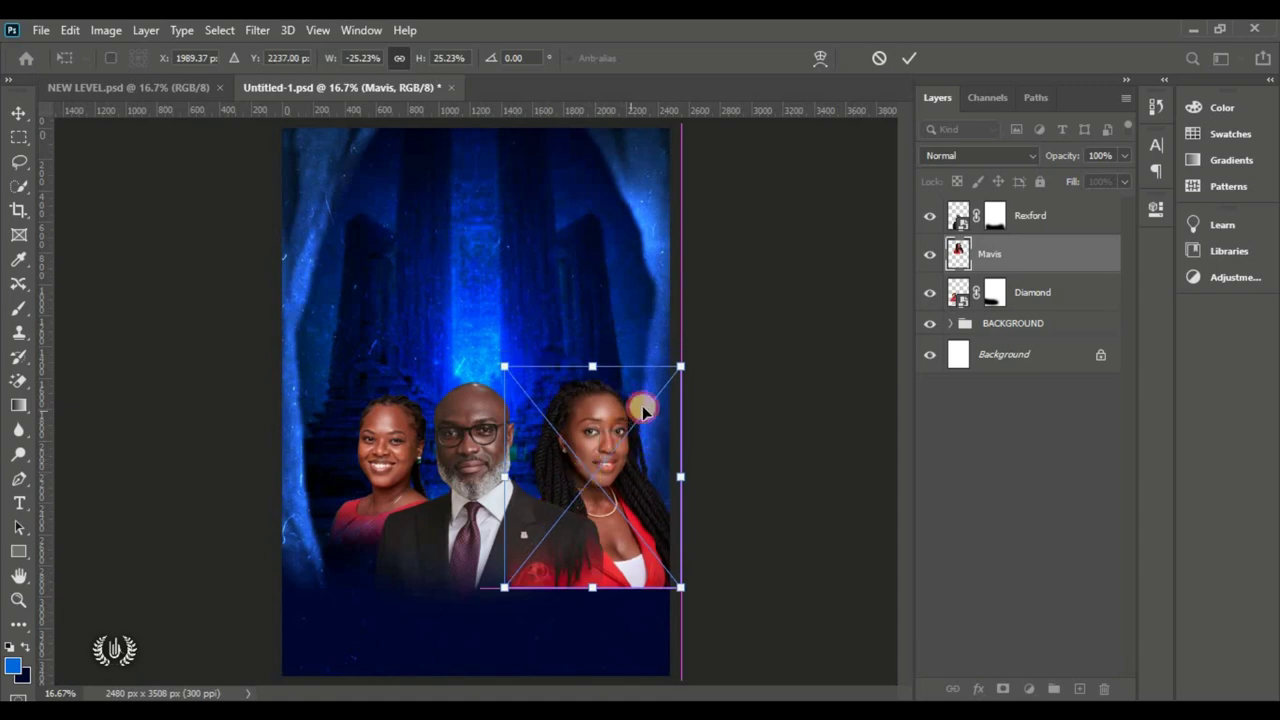
pyautogui.moveTo(680, 368)
pyautogui.mouseDown()
pyautogui.moveTo(654, 380)
pyautogui.moveTo(664, 387)
pyautogui.mouseUp()
pyautogui.moveTo(580, 429)
pyautogui.mouseDown()
pyautogui.moveTo(571, 434)
pyautogui.moveTo(586, 434)
pyautogui.mouseUp()
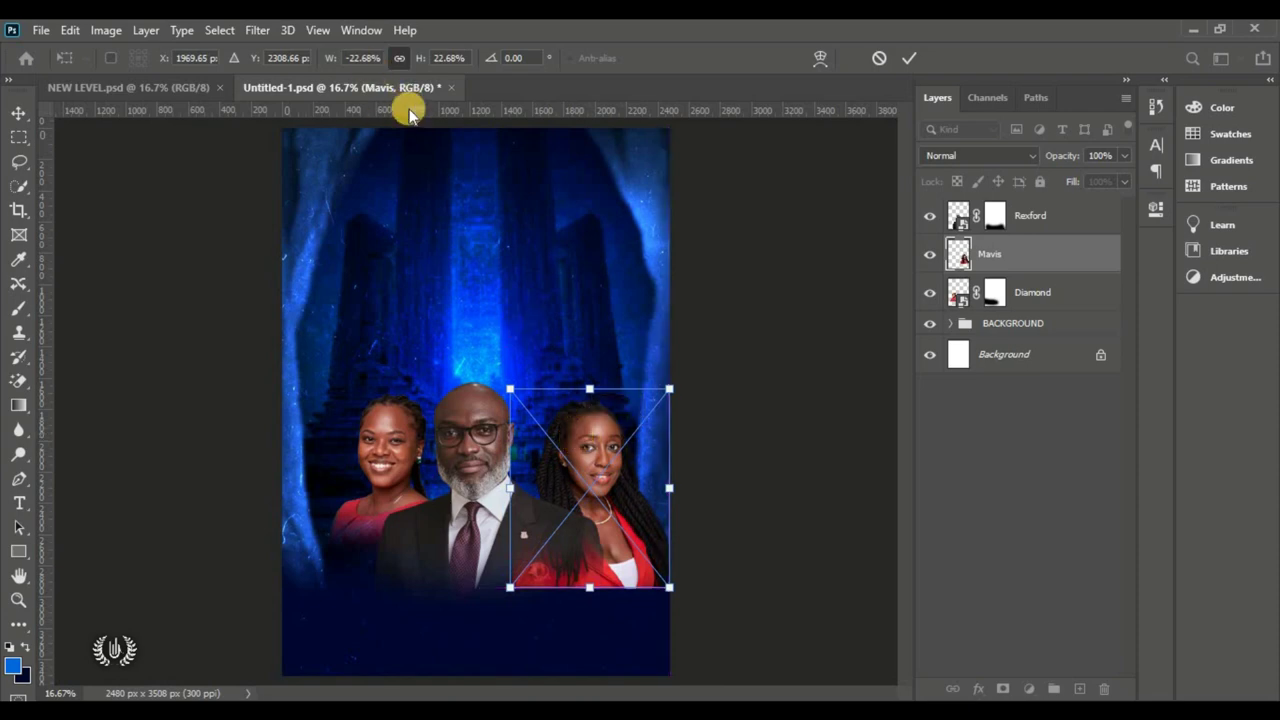
# Step: Line the portrait up against a horizontal guide, commit it, and remove the guide
pyautogui.moveTo(409, 108); pyautogui.dragTo(423, 401)
pyautogui.moveTo(423, 398); pyautogui.dragTo(423, 396)
pyautogui.moveTo(583, 458); pyautogui.dragTo(571, 471)
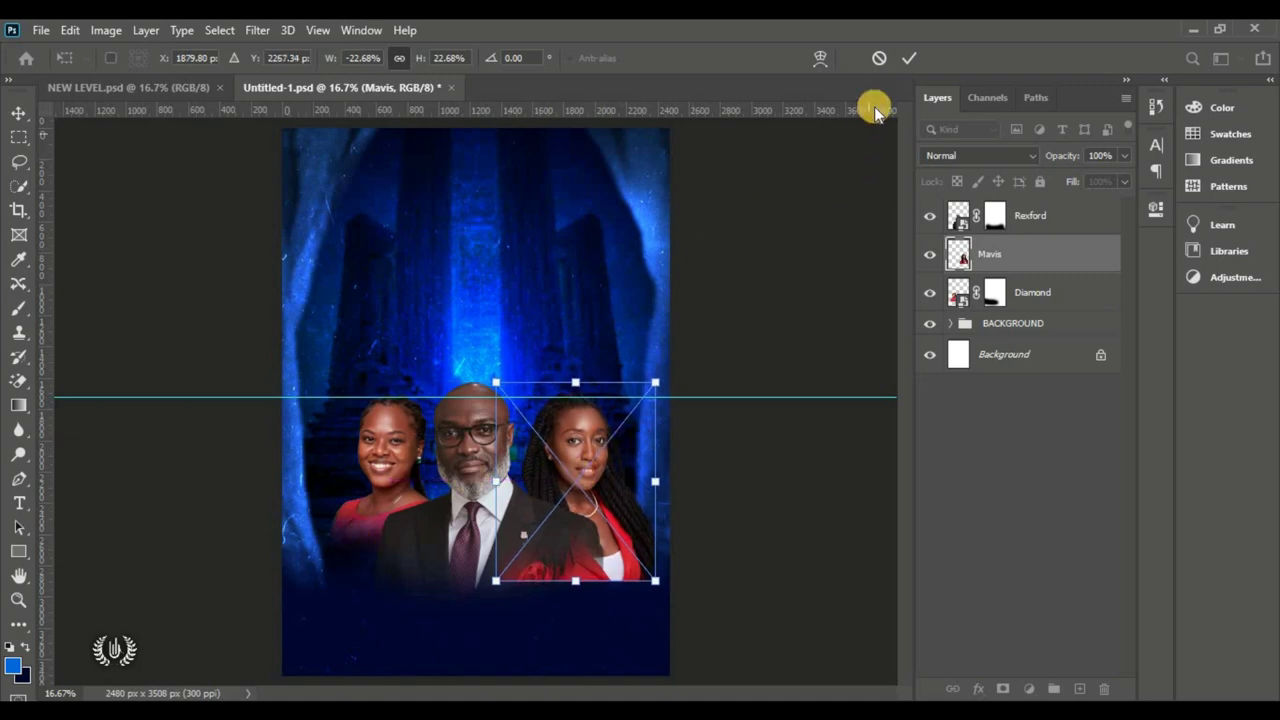
pyautogui.click(908, 57)
pyautogui.click(566, 389)
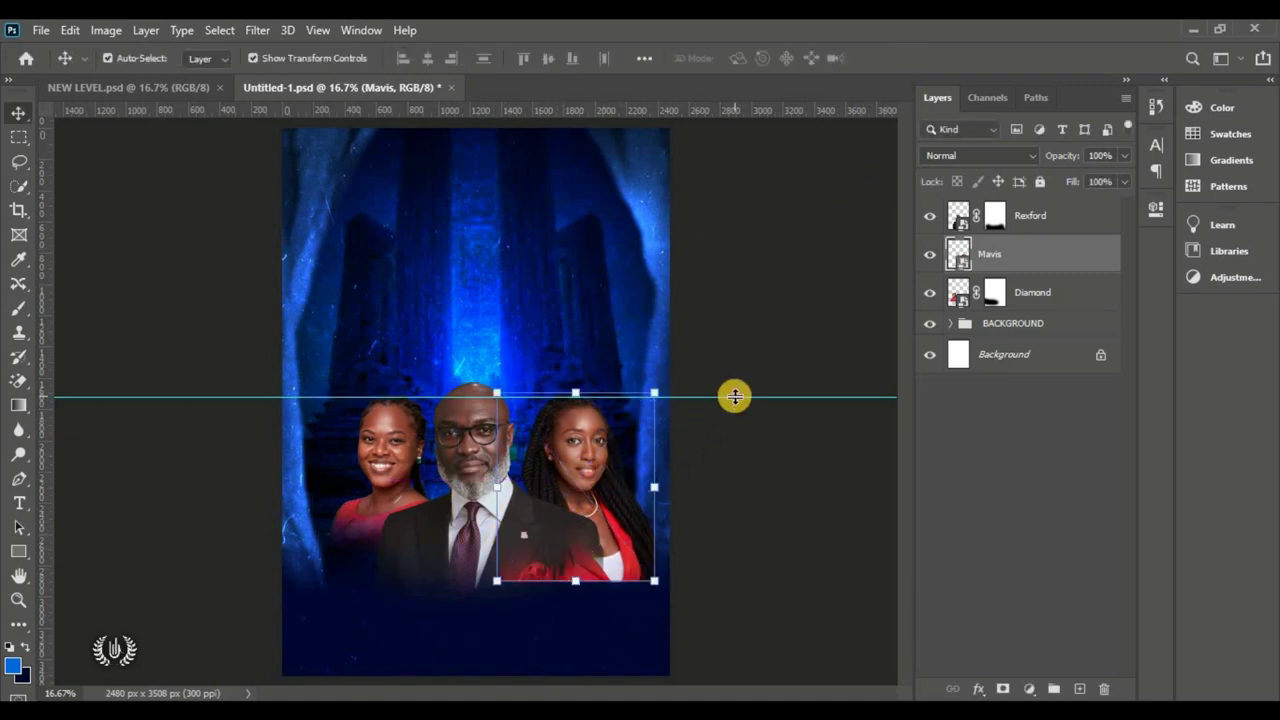
pyautogui.moveTo(735, 397); pyautogui.dragTo(772, 30)
# Step: Add a mask to her portrait and brush away its lower edge
pyautogui.click(1003, 688)
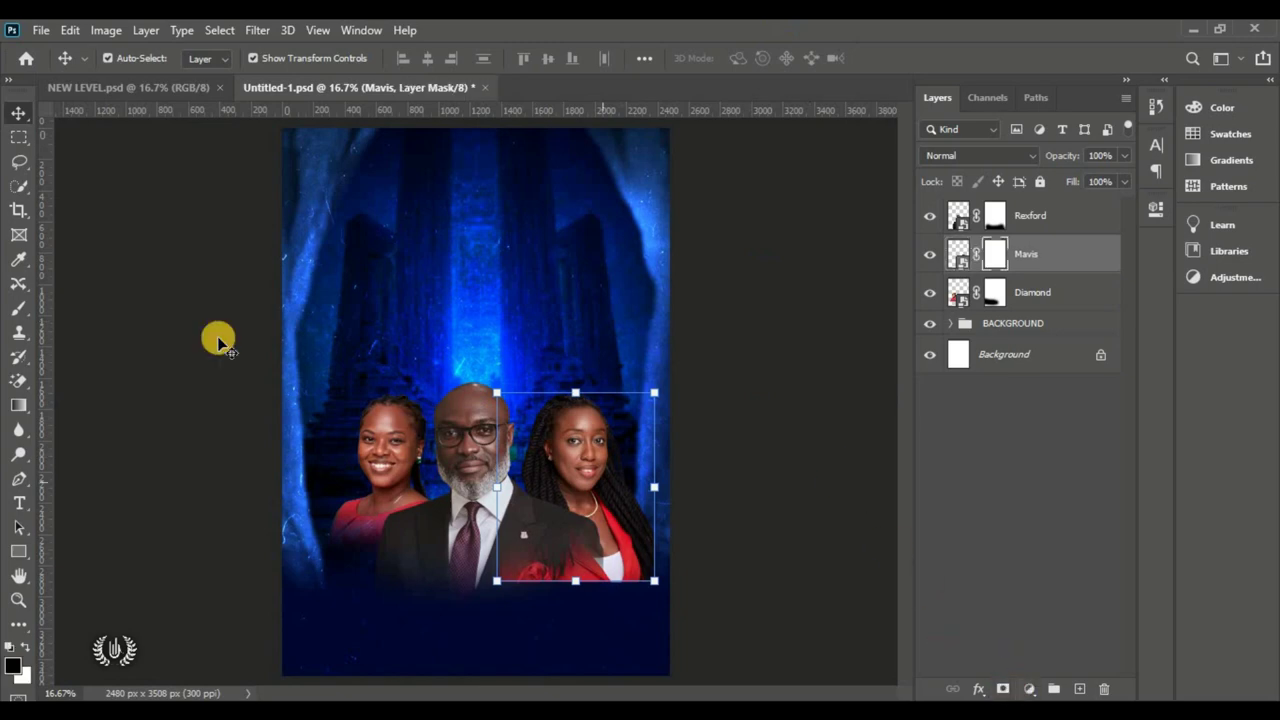
pyautogui.click(19, 308)
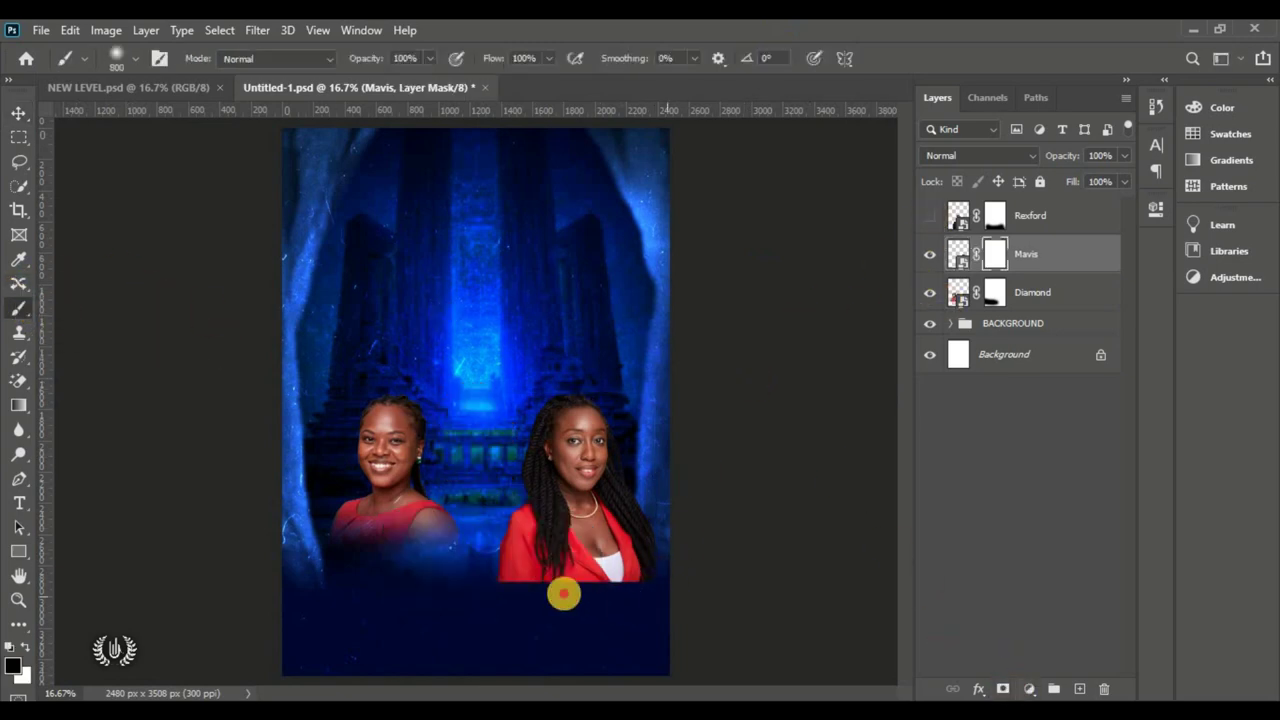
pyautogui.moveTo(563, 591)
pyautogui.mouseDown()
pyautogui.moveTo(506, 589)
pyautogui.moveTo(505, 604)
pyautogui.mouseUp()
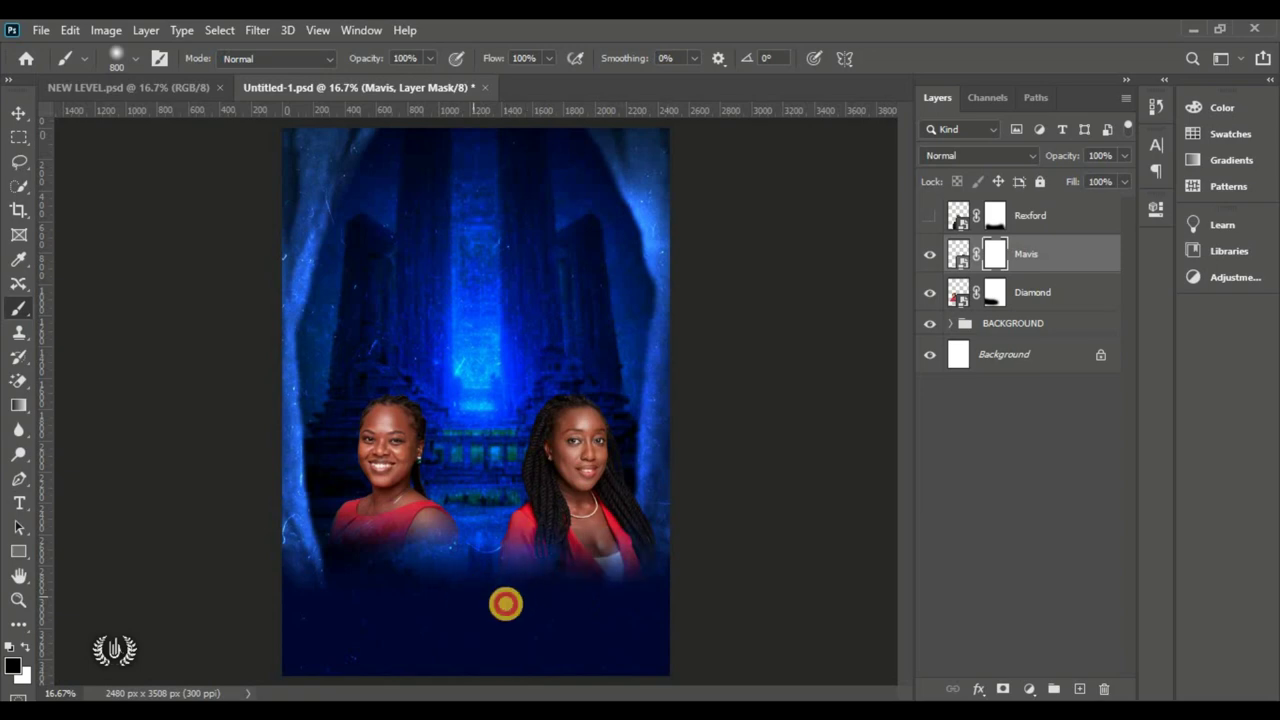
pyautogui.click(927, 216)
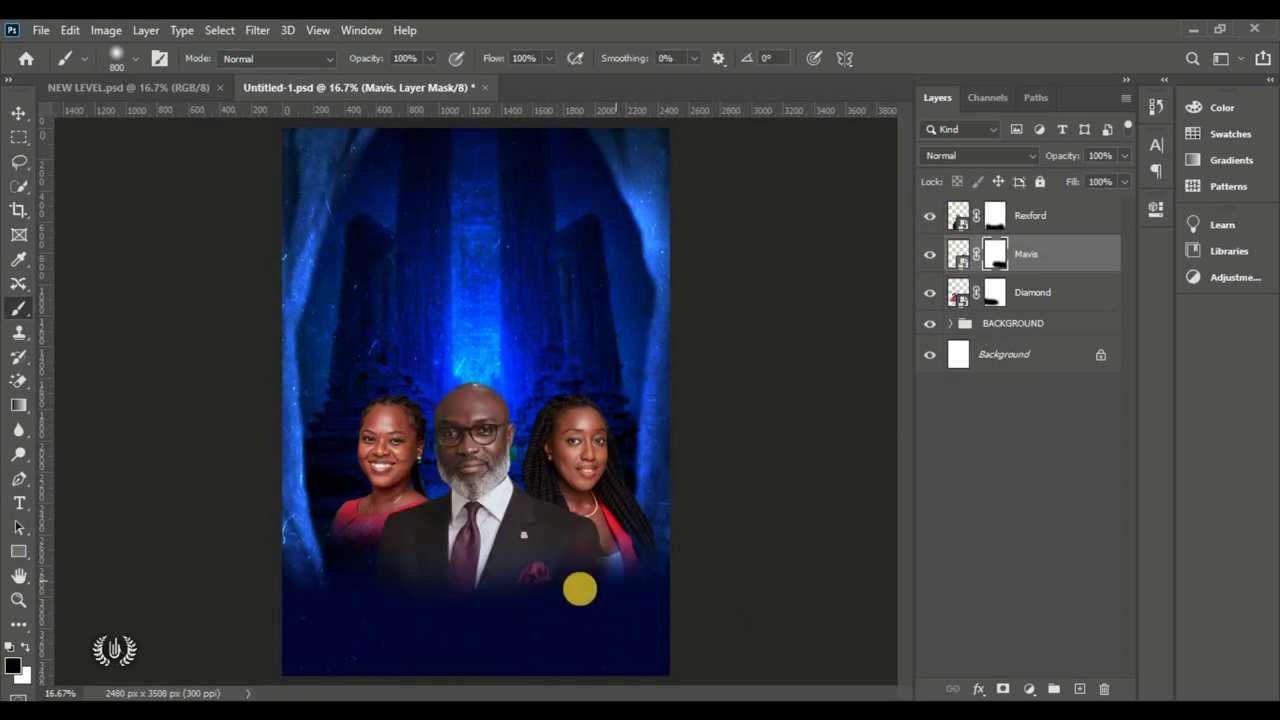
pyautogui.moveTo(640, 590)
pyautogui.mouseDown()
pyautogui.moveTo(654, 589)
pyautogui.moveTo(572, 607)
pyautogui.mouseUp()
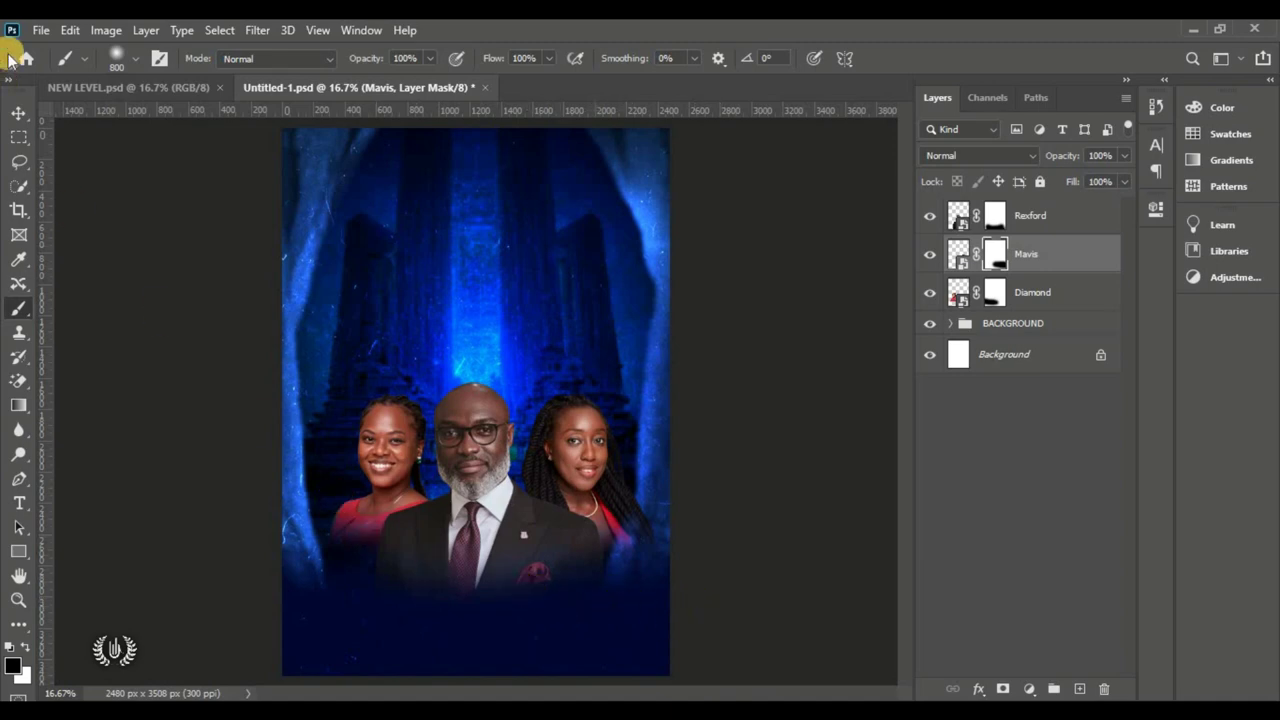
pyautogui.click(18, 113)
# Step: Place the older man's photo as an embedded layer and shrink it behind the front row
pyautogui.click(762, 488)
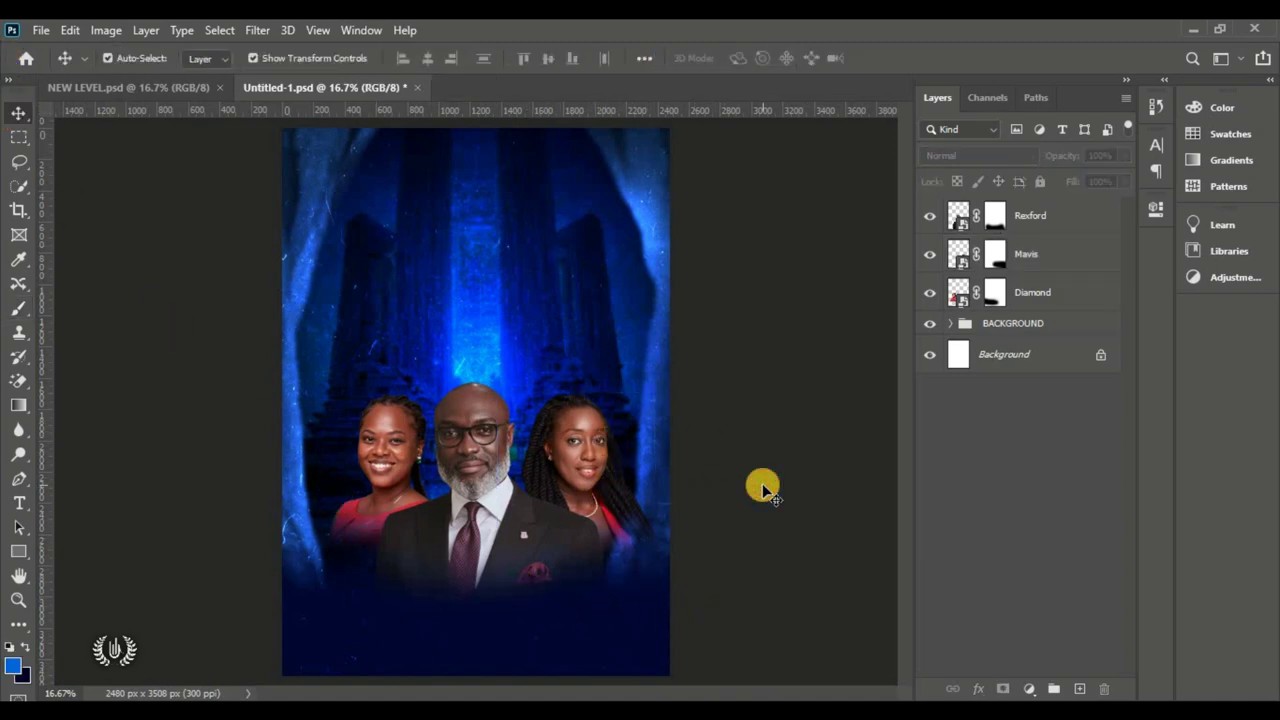
pyautogui.click(390, 450)
pyautogui.click(470, 450)
pyautogui.click(41, 30)
pyautogui.click(123, 398)
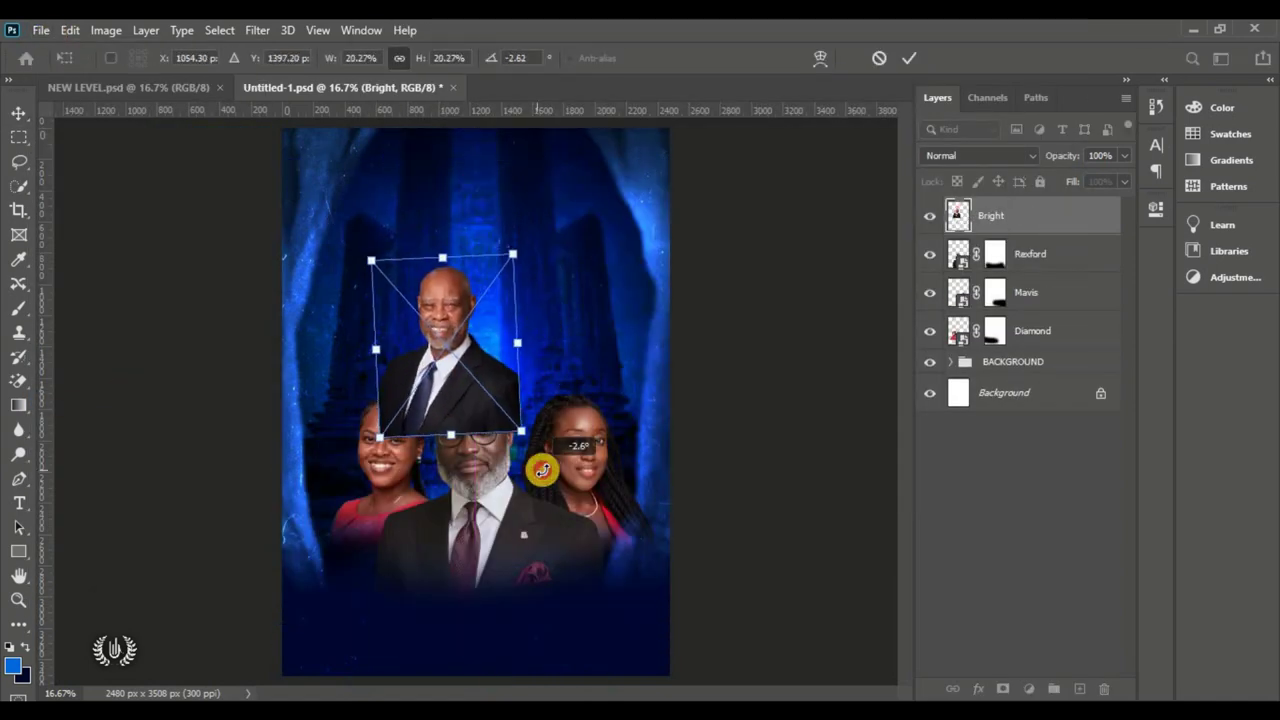
pyautogui.moveTo(1030, 215); pyautogui.dragTo(1030, 330)
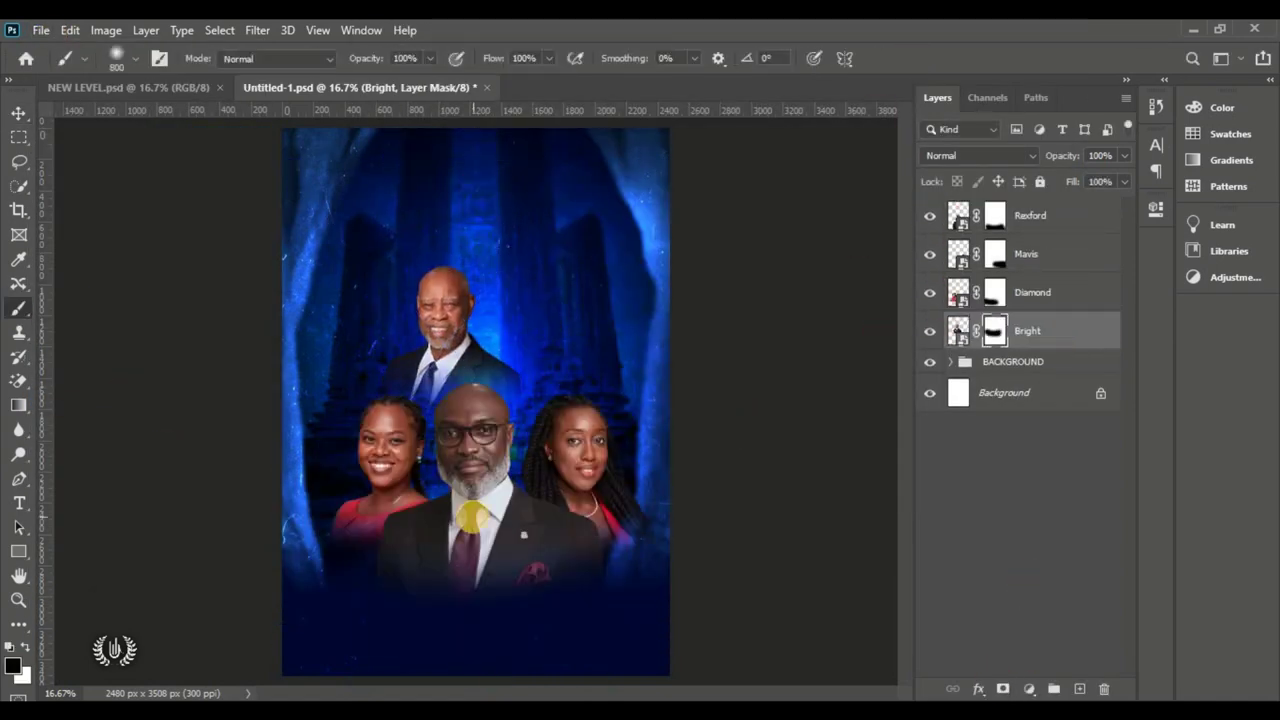
# Step: Position the older man's portrait and scale the blue-tie man behind the front row
pyautogui.press('v')
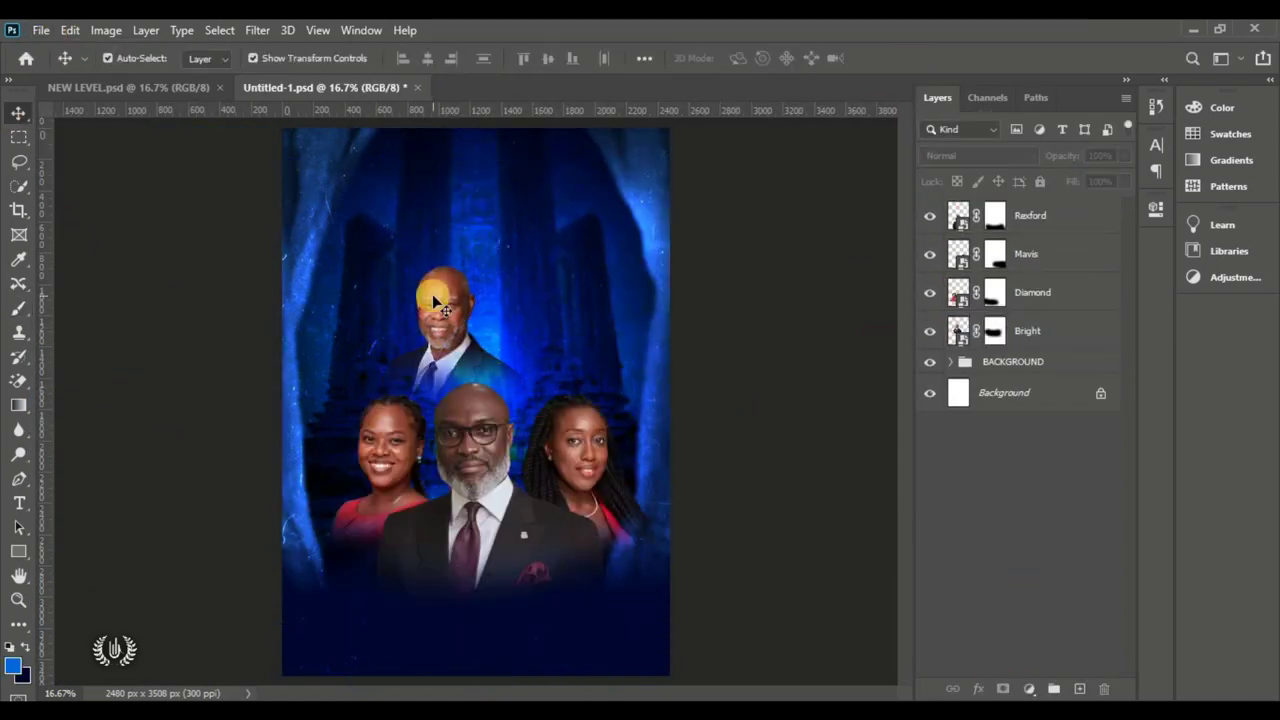
pyautogui.moveTo(434, 286); pyautogui.dragTo(429, 294)
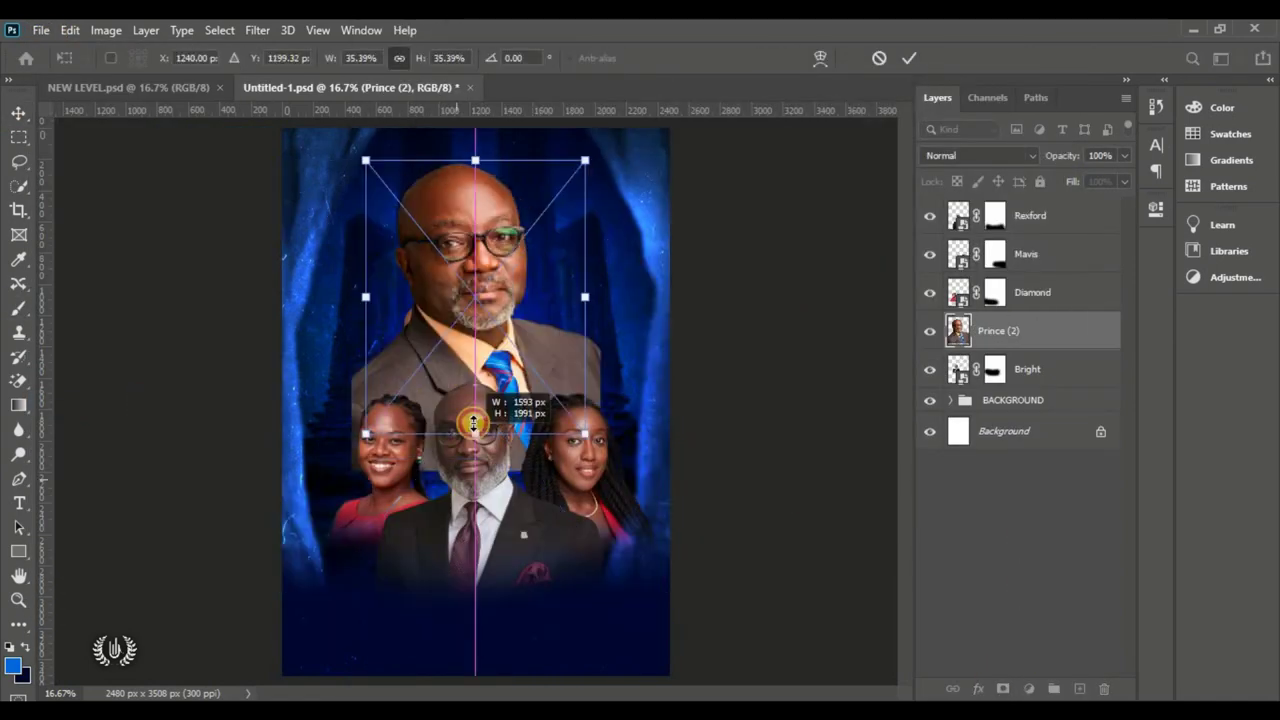
pyautogui.moveTo(473, 424); pyautogui.dragTo(585, 345)
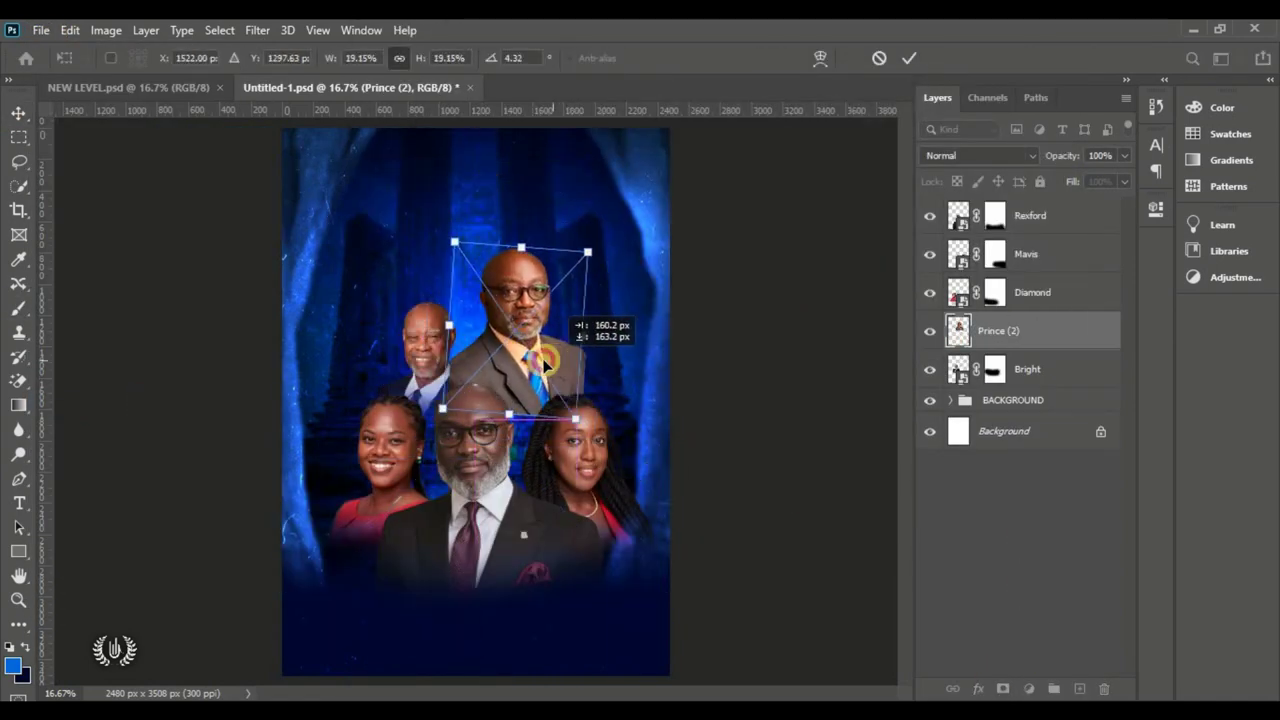
pyautogui.press('Return')
pyautogui.moveTo(1030, 330); pyautogui.dragTo(1030, 369)
# Step: Mask the blue-tie man's portrait and fade its lower edge away
pyautogui.click(1003, 688)
pyautogui.press('b')
pyautogui.press('v')
pyautogui.moveTo(502, 310); pyautogui.dragTo(507, 330)
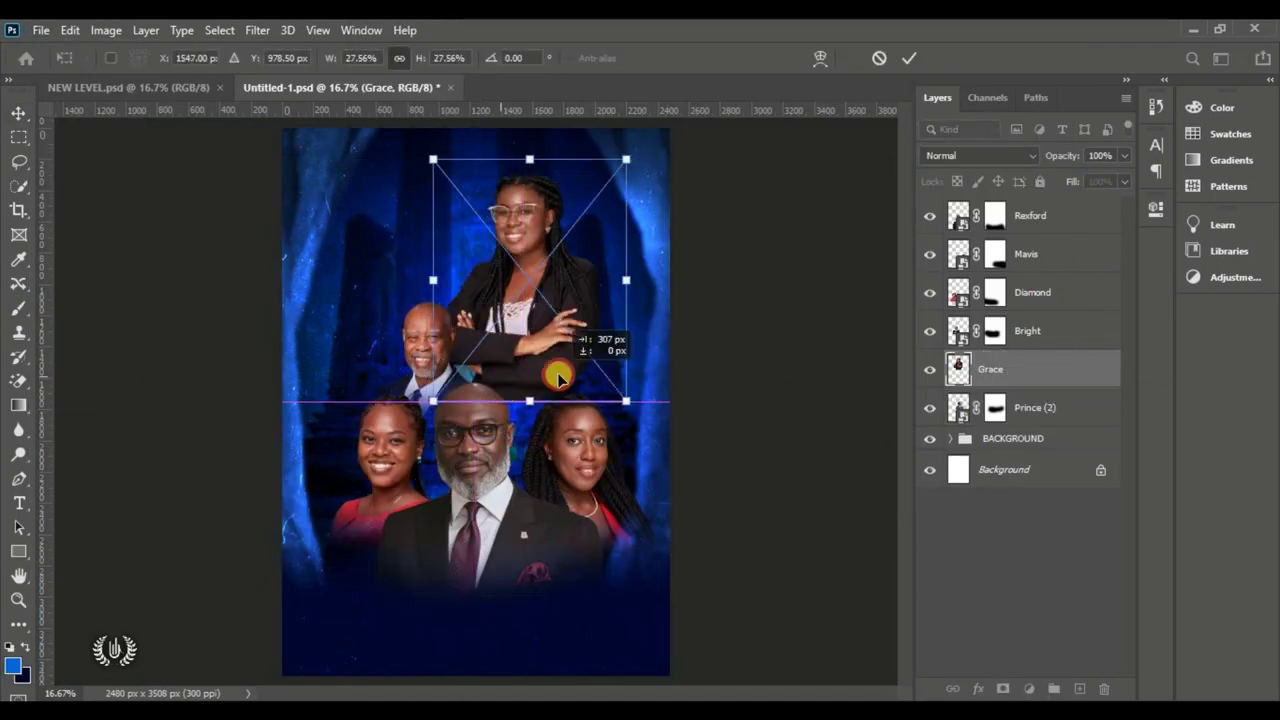
# Step: Scale the crossed-arms woman to the upper right and a new man to the upper left
pyautogui.moveTo(557, 371); pyautogui.dragTo(587, 337)
pyautogui.press('Return')
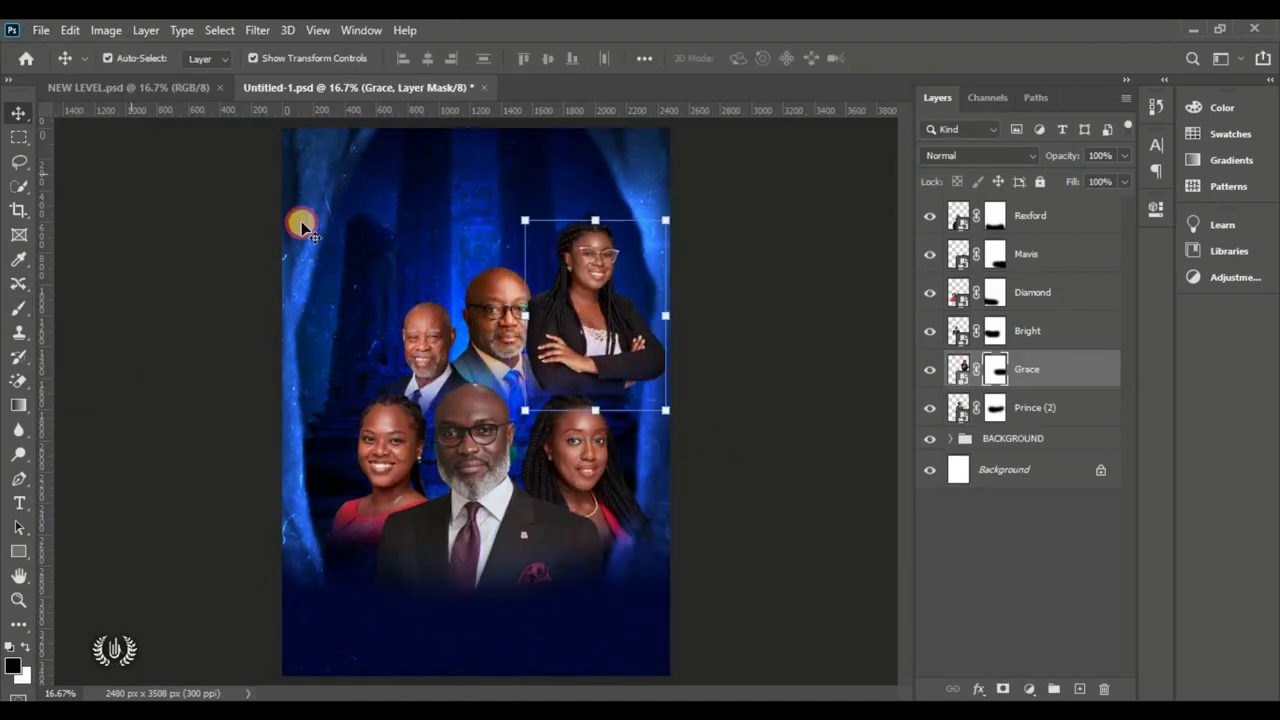
pyautogui.hotkey('ctrl', 't')
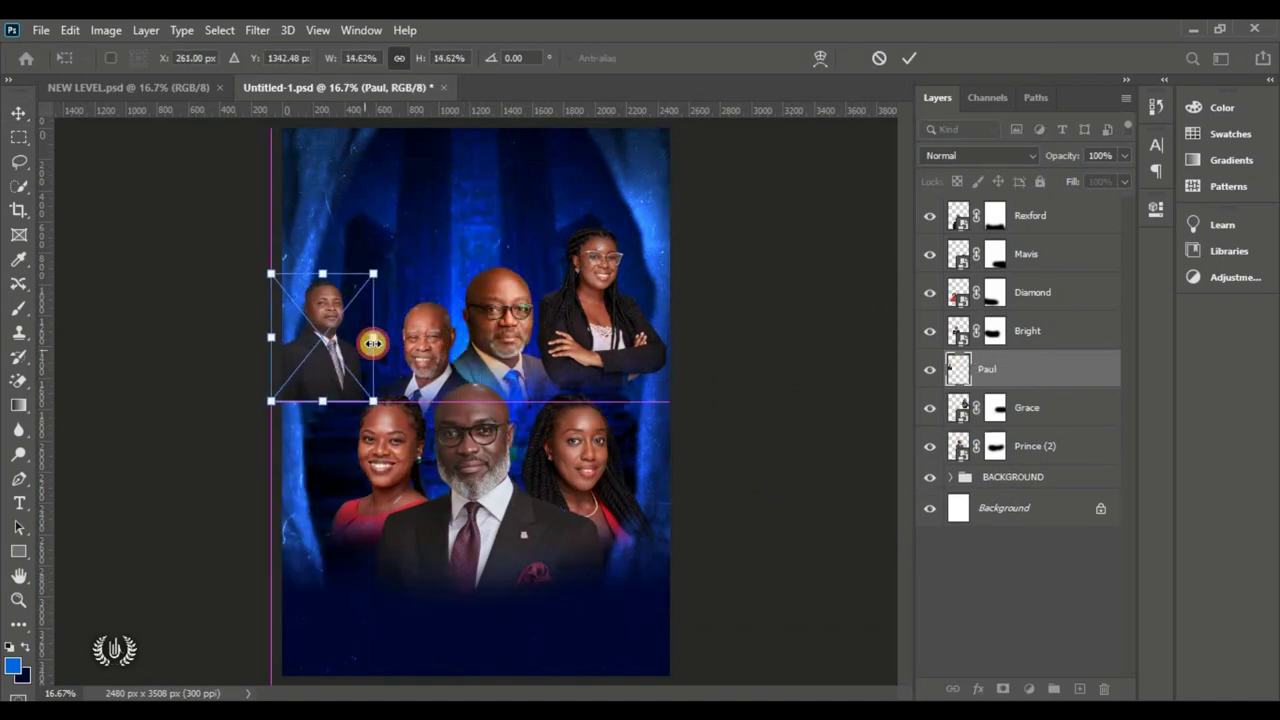
pyautogui.moveTo(337, 343); pyautogui.dragTo(371, 337)
pyautogui.press('Return')
# Step: Move the upper-left man and the crossed-arms woman slightly lower in the collage
pyautogui.click(70, 30)
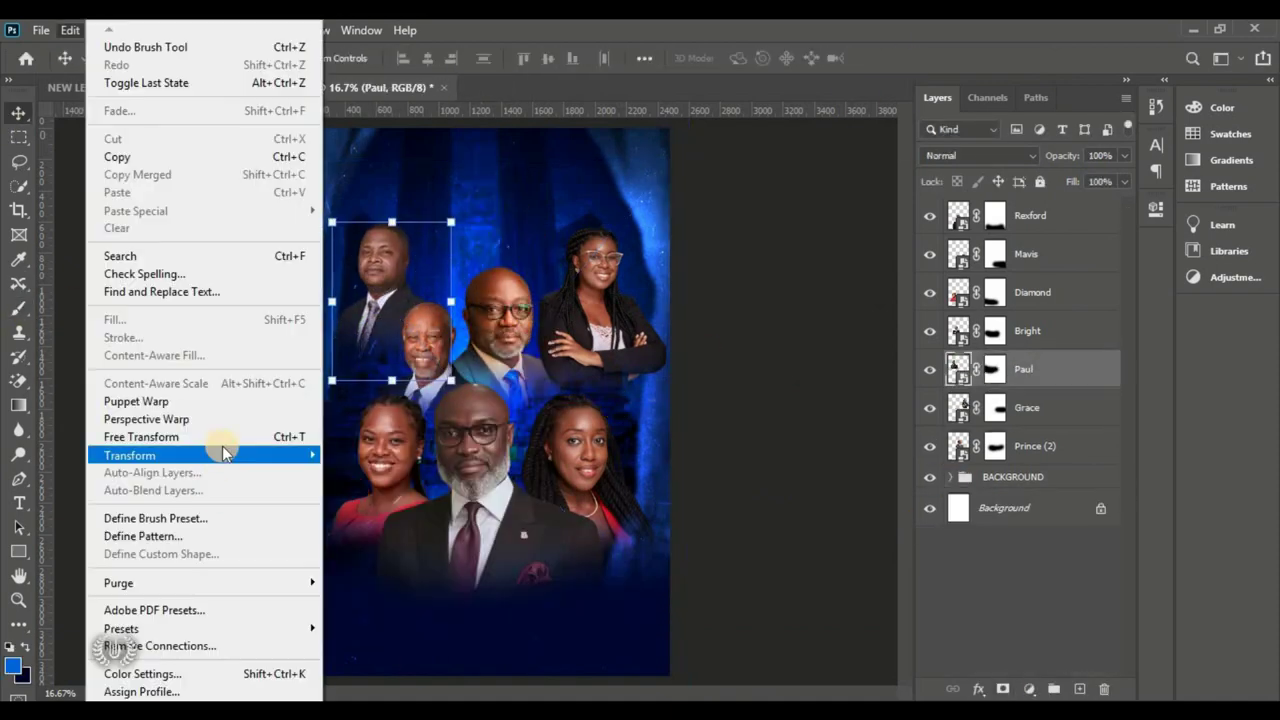
pyautogui.click(129, 432)
pyautogui.moveTo(390, 268); pyautogui.dragTo(383, 286)
pyautogui.press('Return')
pyautogui.moveTo(593, 271); pyautogui.dragTo(593, 300)
pyautogui.click(371, 286)
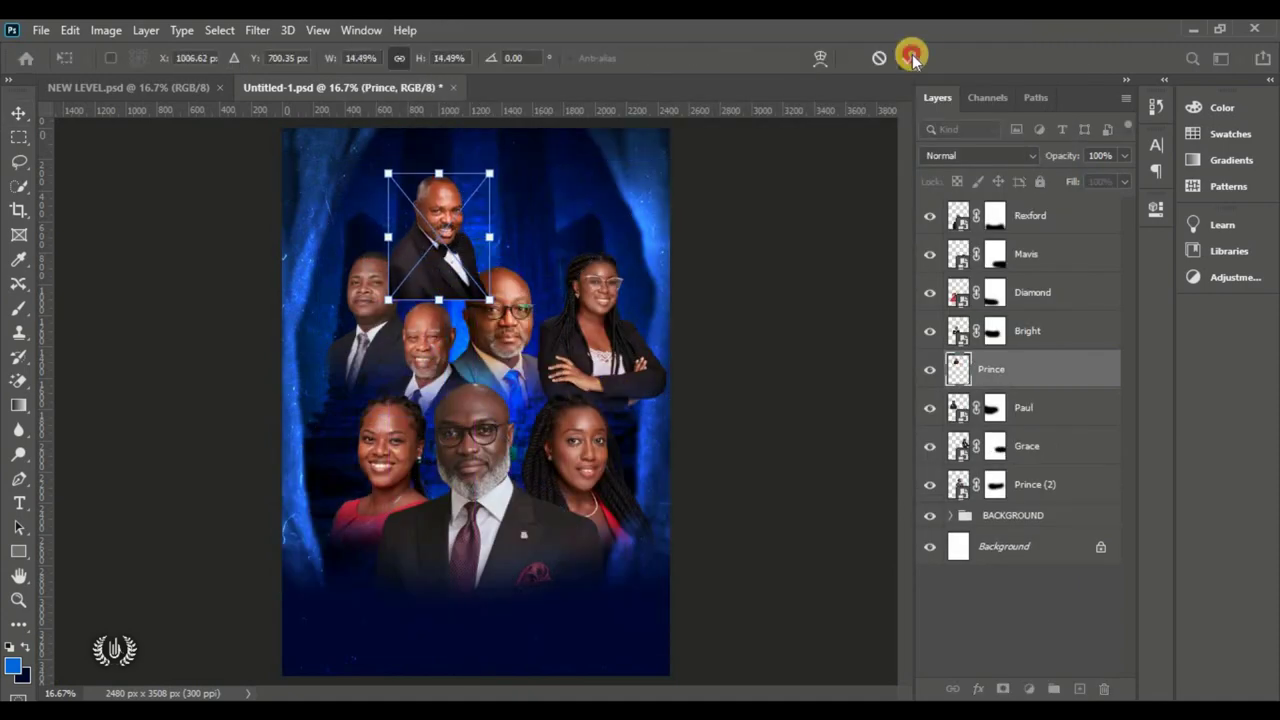
# Step: Shrink the bow-tie man at the top and send his layer behind the other portraits
pyautogui.click(912, 57)
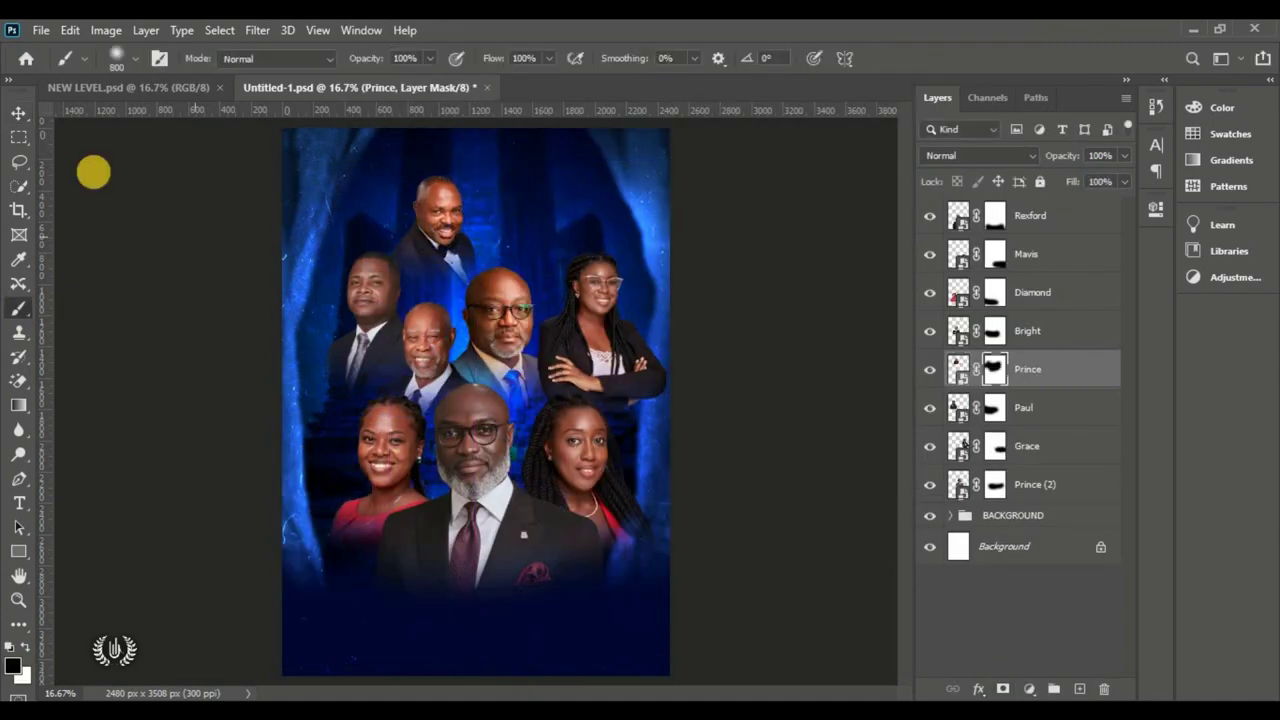
pyautogui.moveTo(437, 171); pyautogui.dragTo(434, 214)
pyautogui.moveTo(1030, 369); pyautogui.dragTo(1066, 470)
pyautogui.moveTo(1066, 470); pyautogui.dragTo(1066, 500)
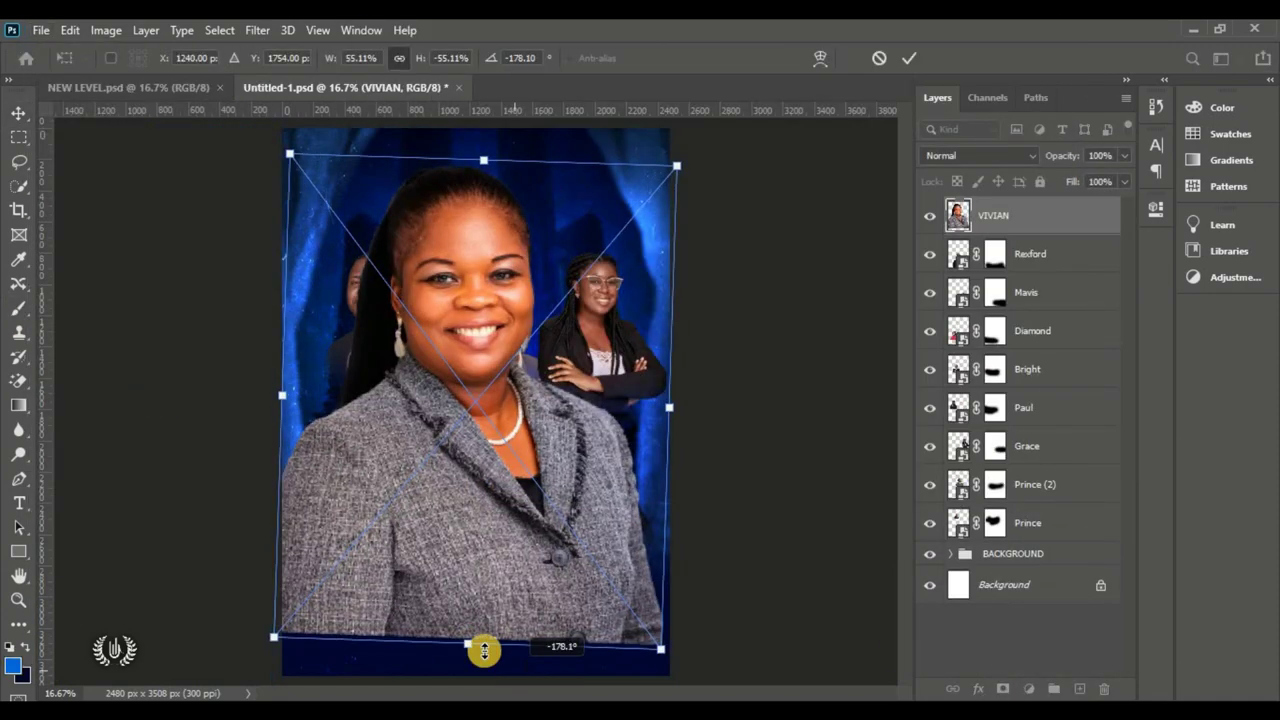
# Step: Shrink the last woman's portrait and move her layer to the back of the portraits
pyautogui.moveTo(486, 651); pyautogui.dragTo(540, 335)
pyautogui.press('Return')
pyautogui.moveTo(1000, 215); pyautogui.dragTo(1030, 523)
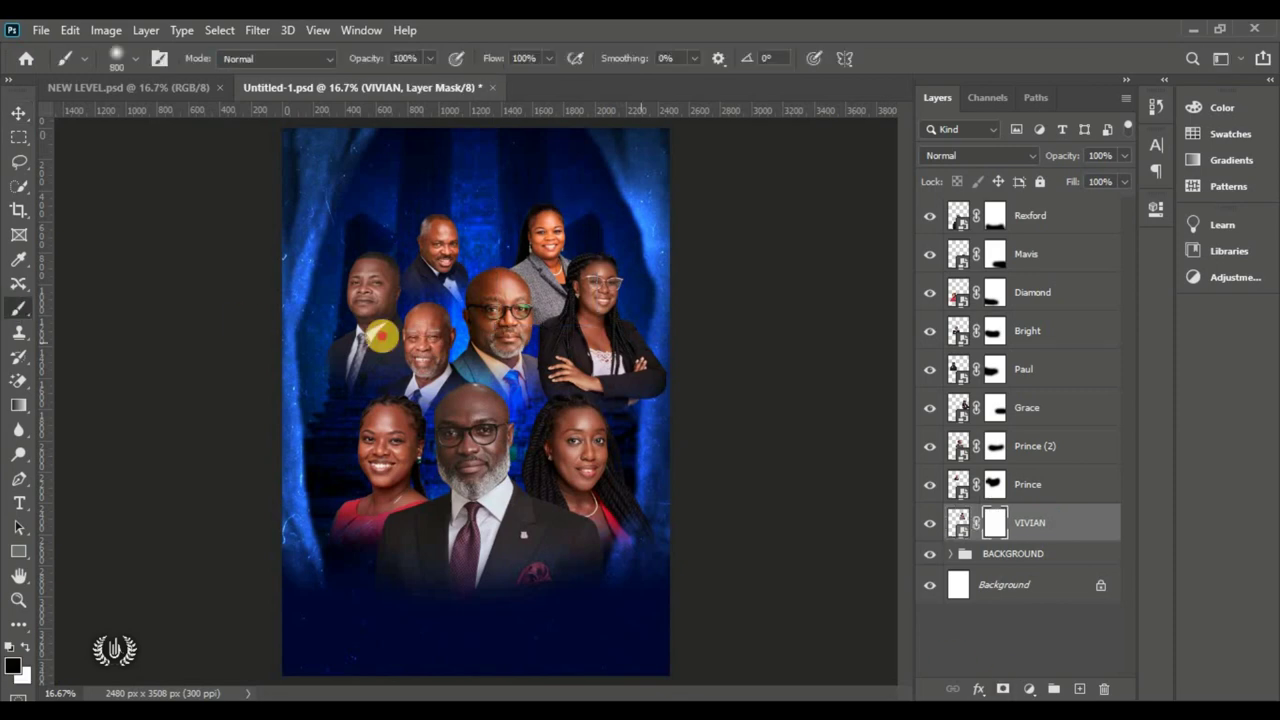
# Step: Group all nine portrait layers into a folder named MOG
pyautogui.click(437, 347)
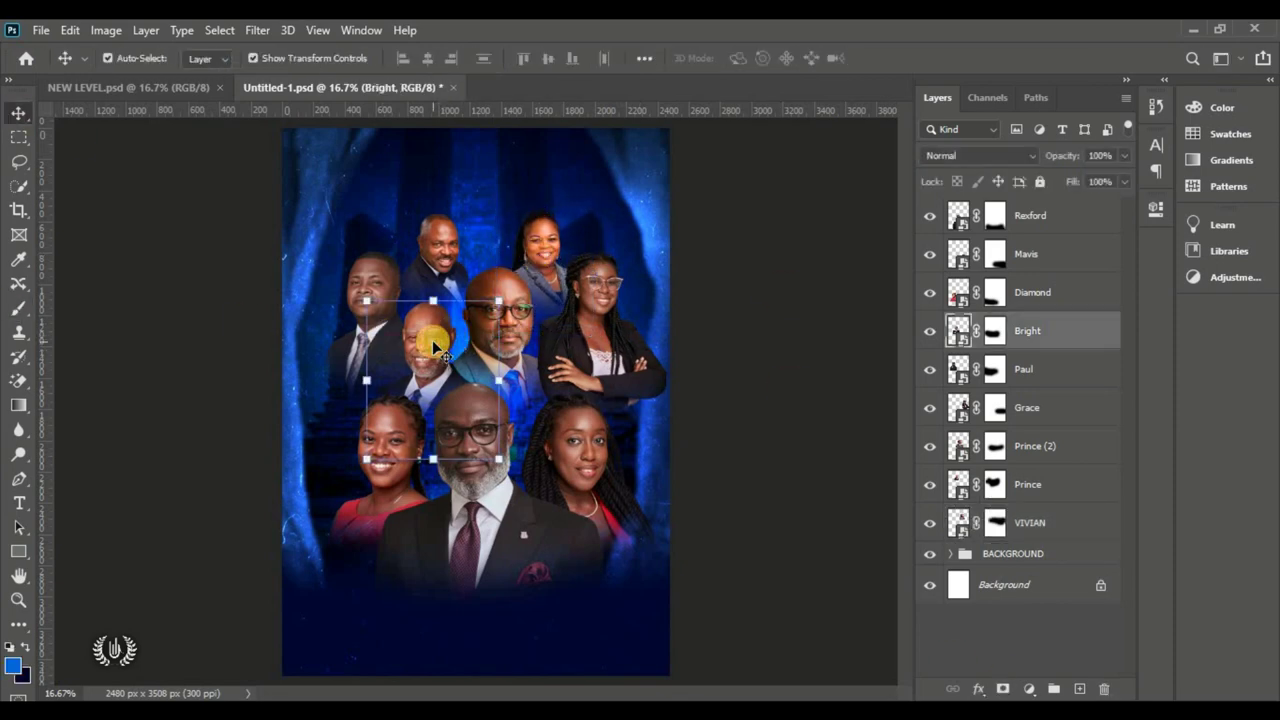
pyautogui.click(1036, 214)
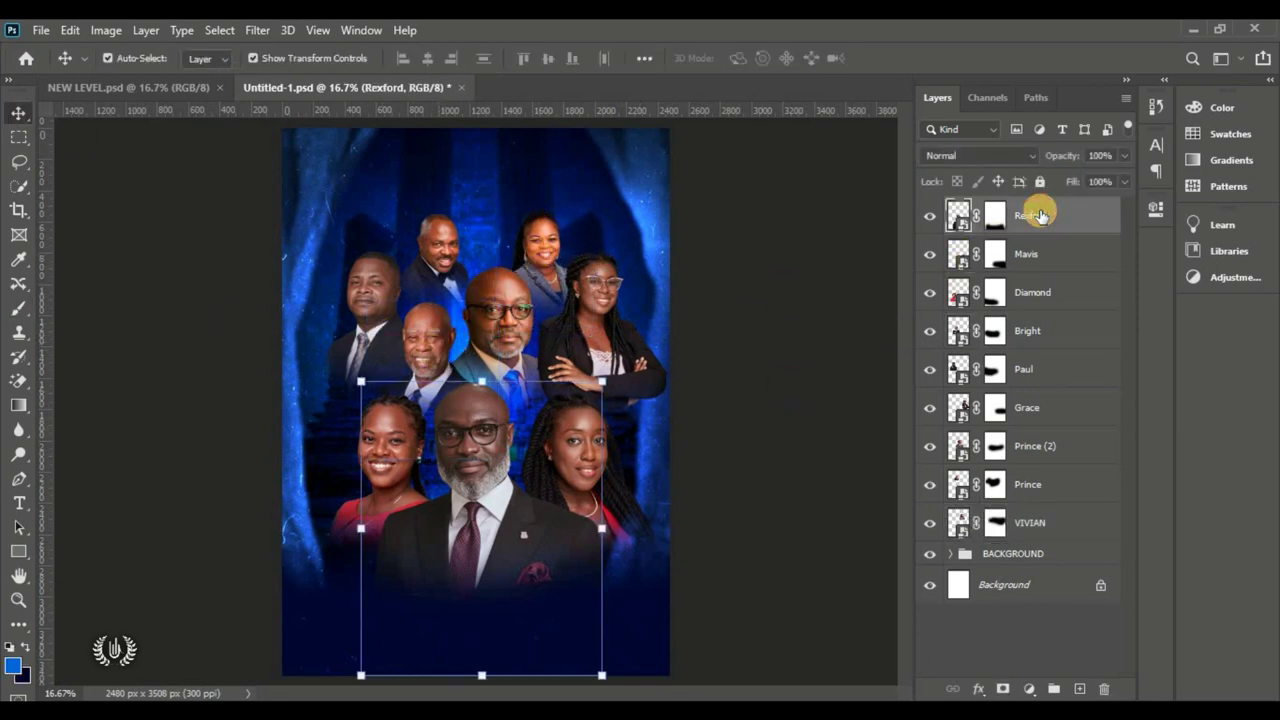
pyautogui.keyDown('shift'); pyautogui.click(1058, 533); pyautogui.keyUp('shift')
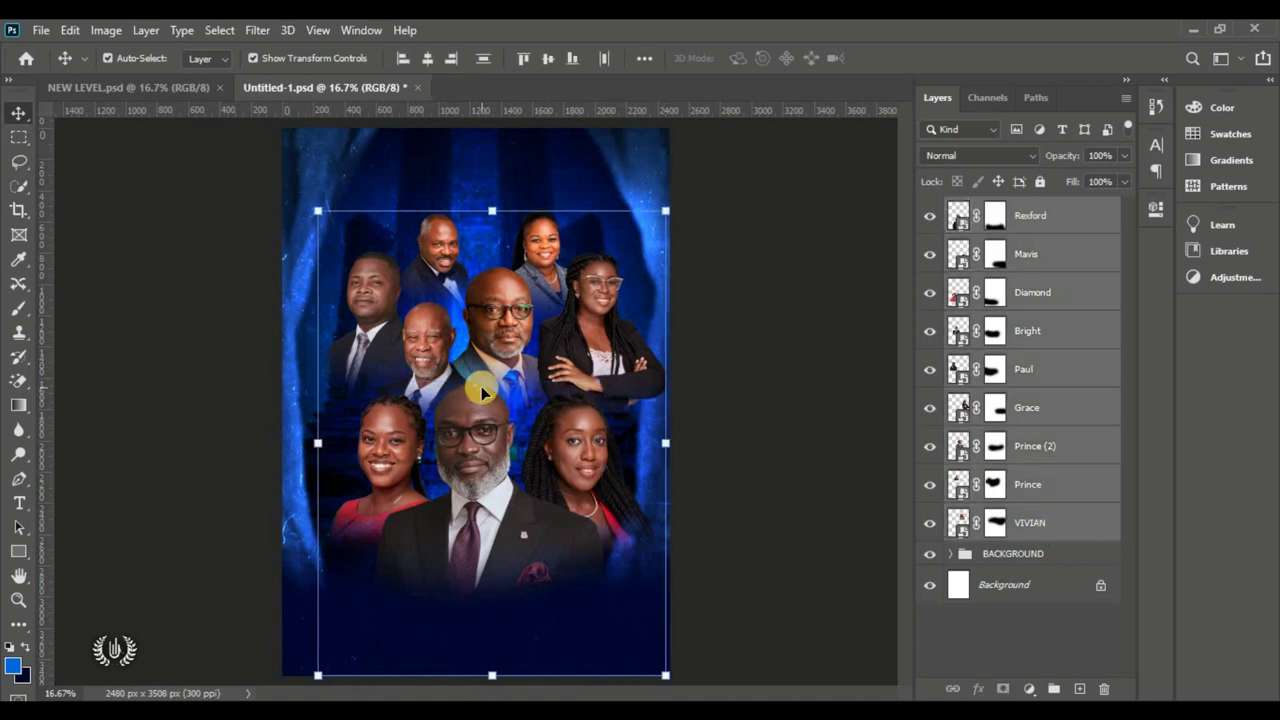
pyautogui.click(1054, 689)
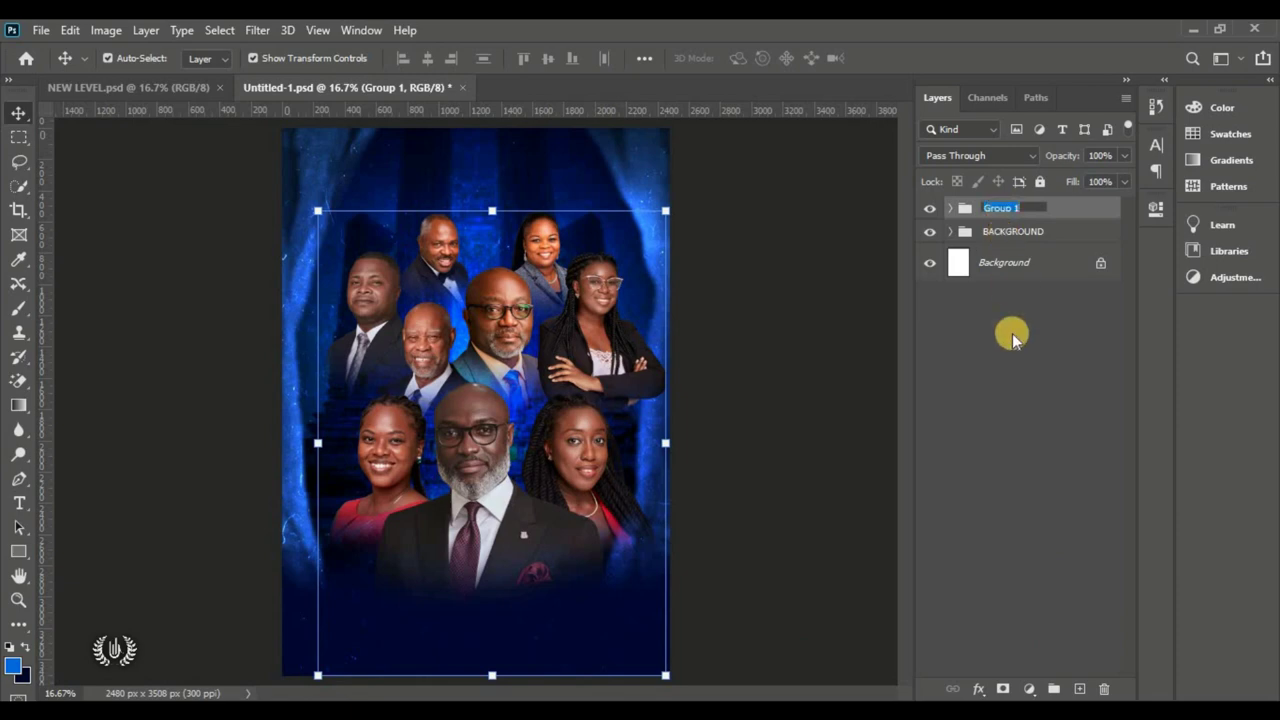
pyautogui.press('Return')
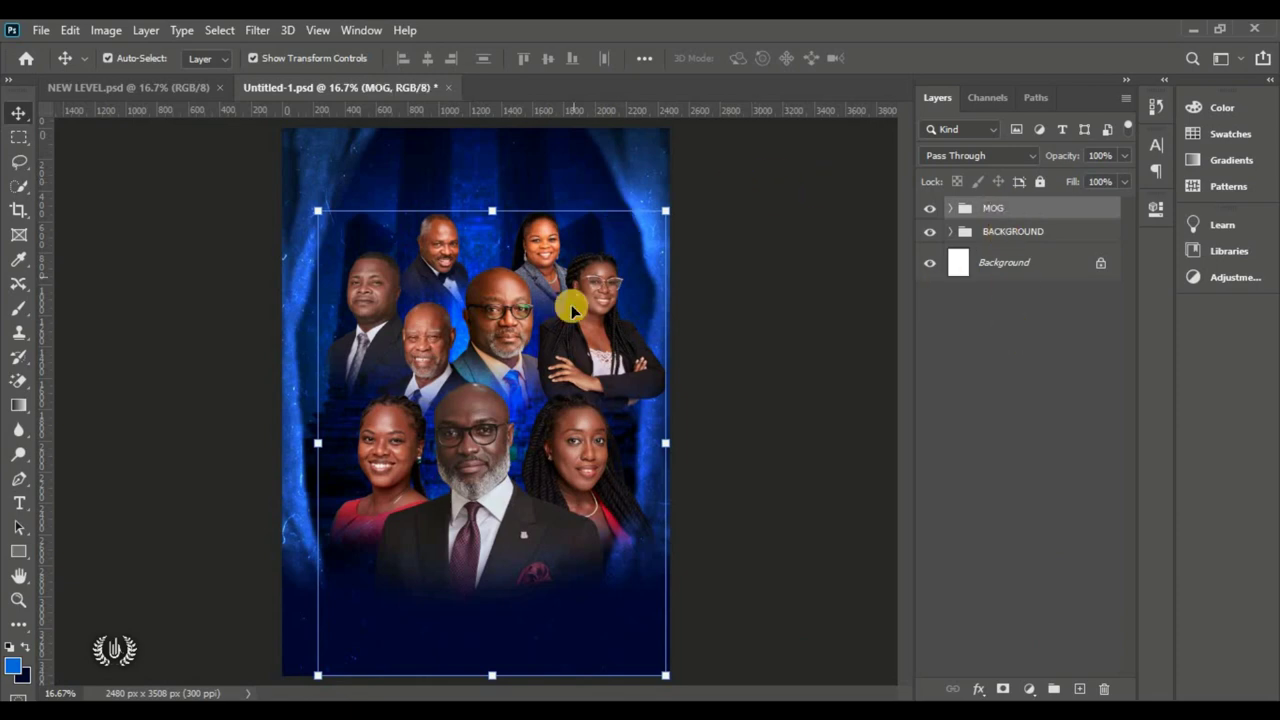
# Step: Scale the MOG group to 88.05% with Free Transform, nudge it left, and commit
pyautogui.click(70, 30)
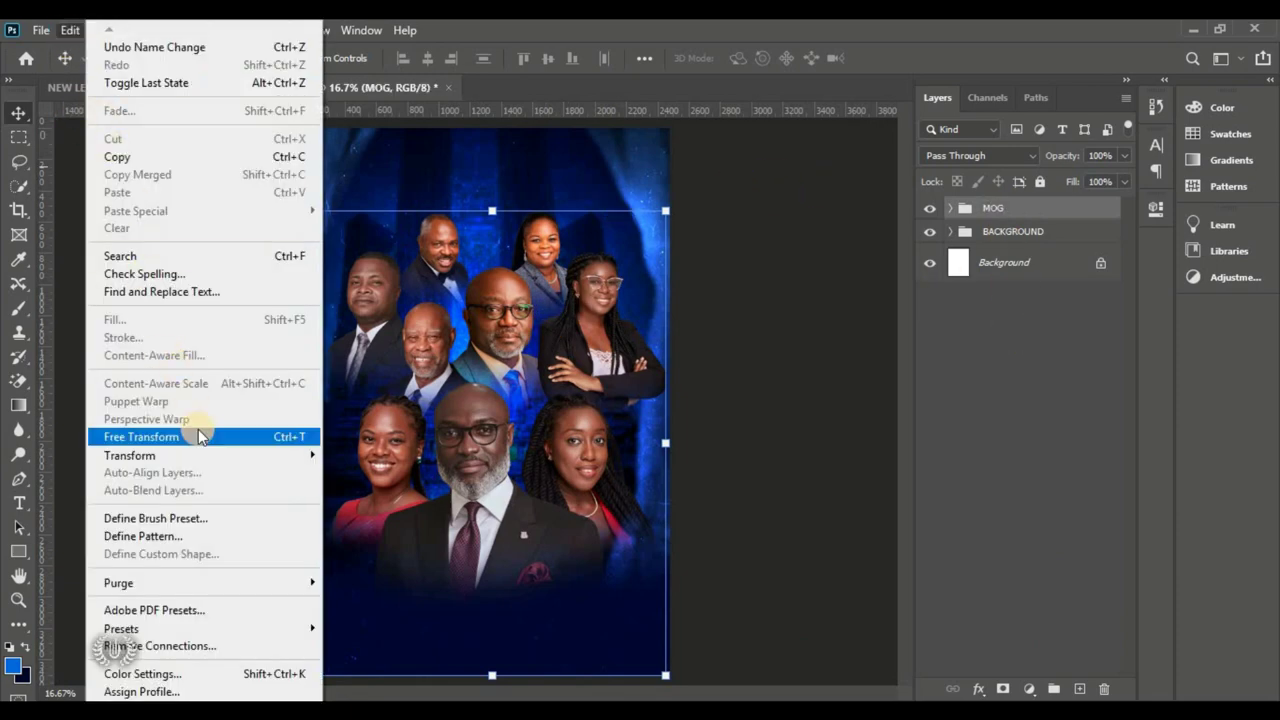
pyautogui.click(141, 437)
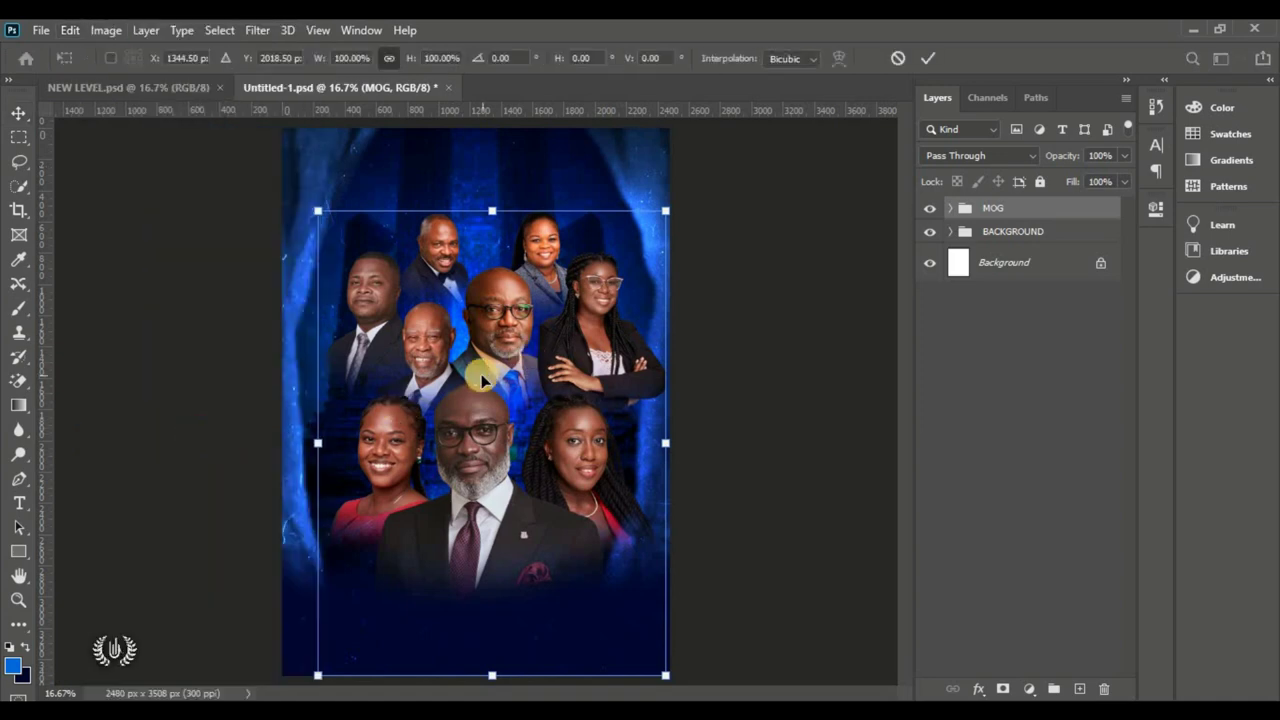
pyautogui.moveTo(462, 375); pyautogui.dragTo(446, 372)
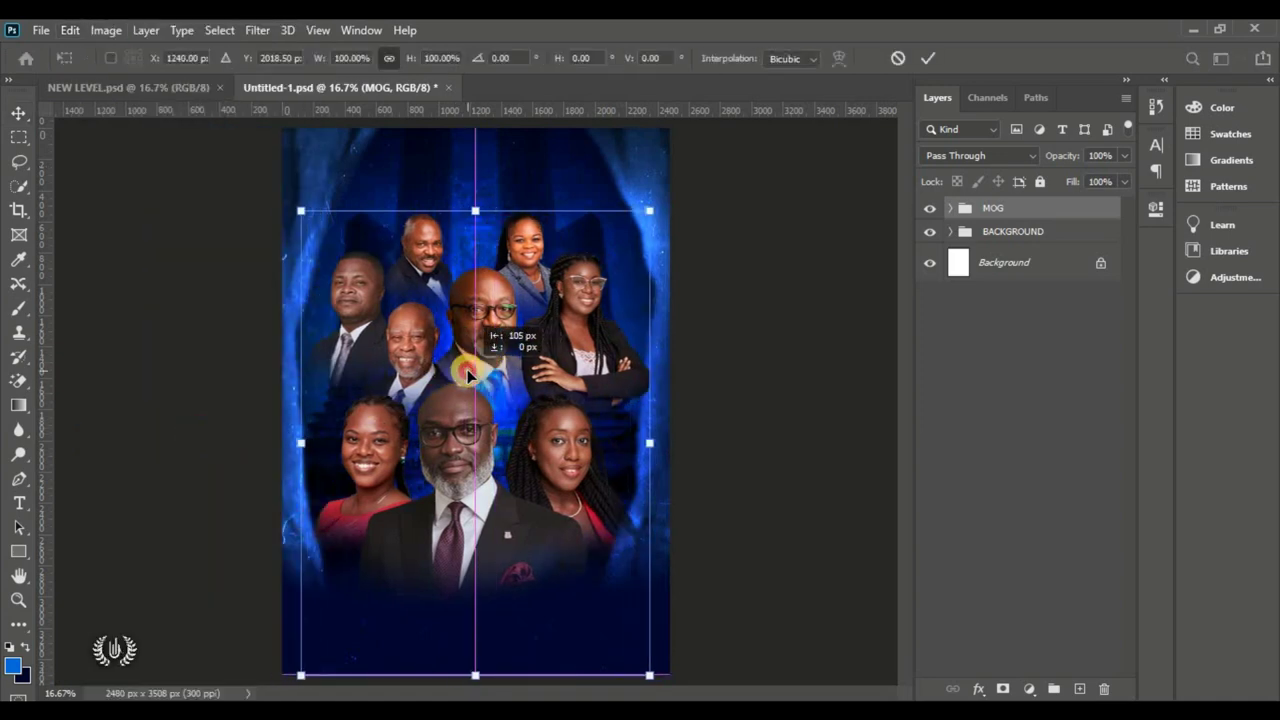
pyautogui.moveTo(481, 215); pyautogui.dragTo(480, 263)
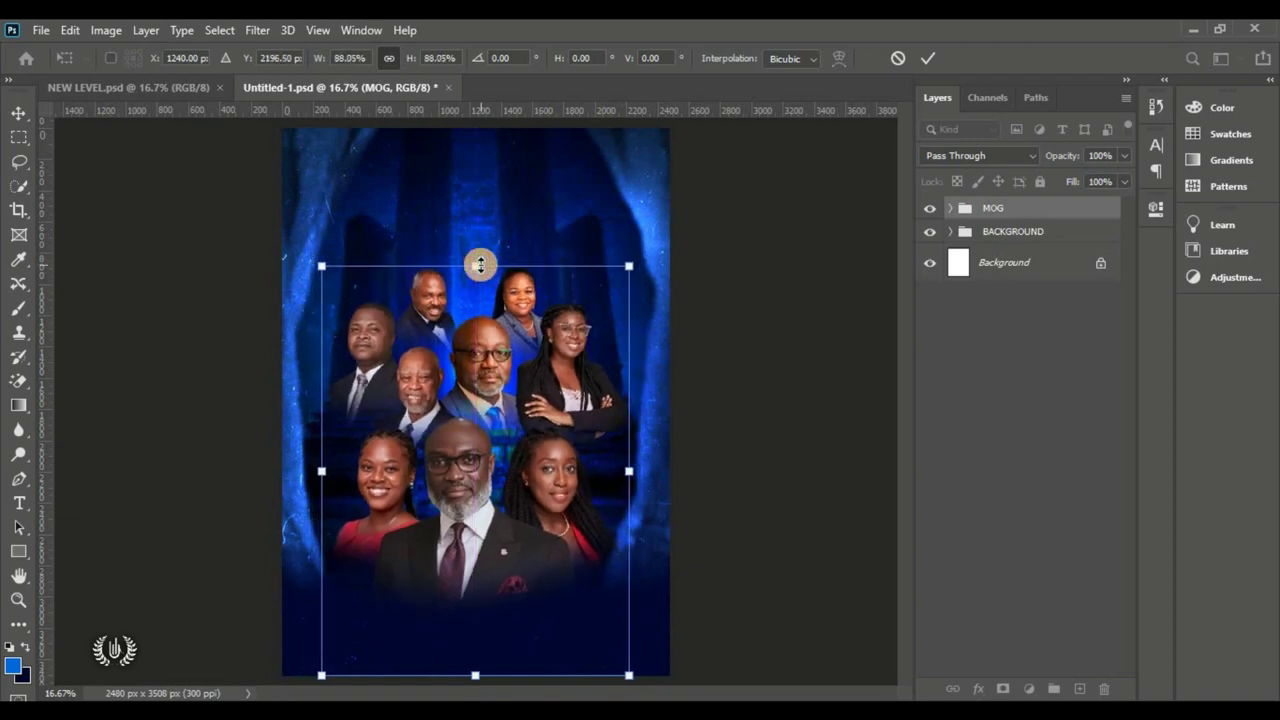
pyautogui.moveTo(460, 388); pyautogui.dragTo(458, 387)
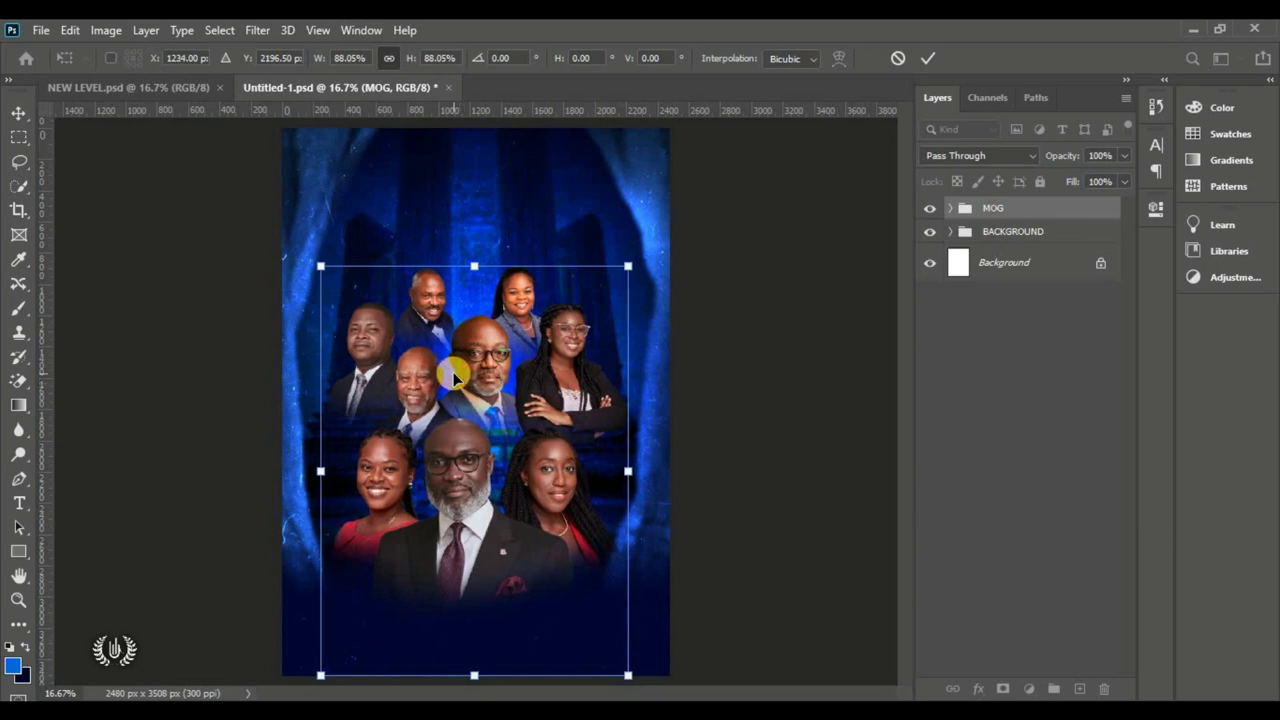
pyautogui.moveTo(481, 262)
pyautogui.mouseDown()
pyautogui.moveTo(491, 243)
pyautogui.moveTo(491, 265)
pyautogui.mouseUp()
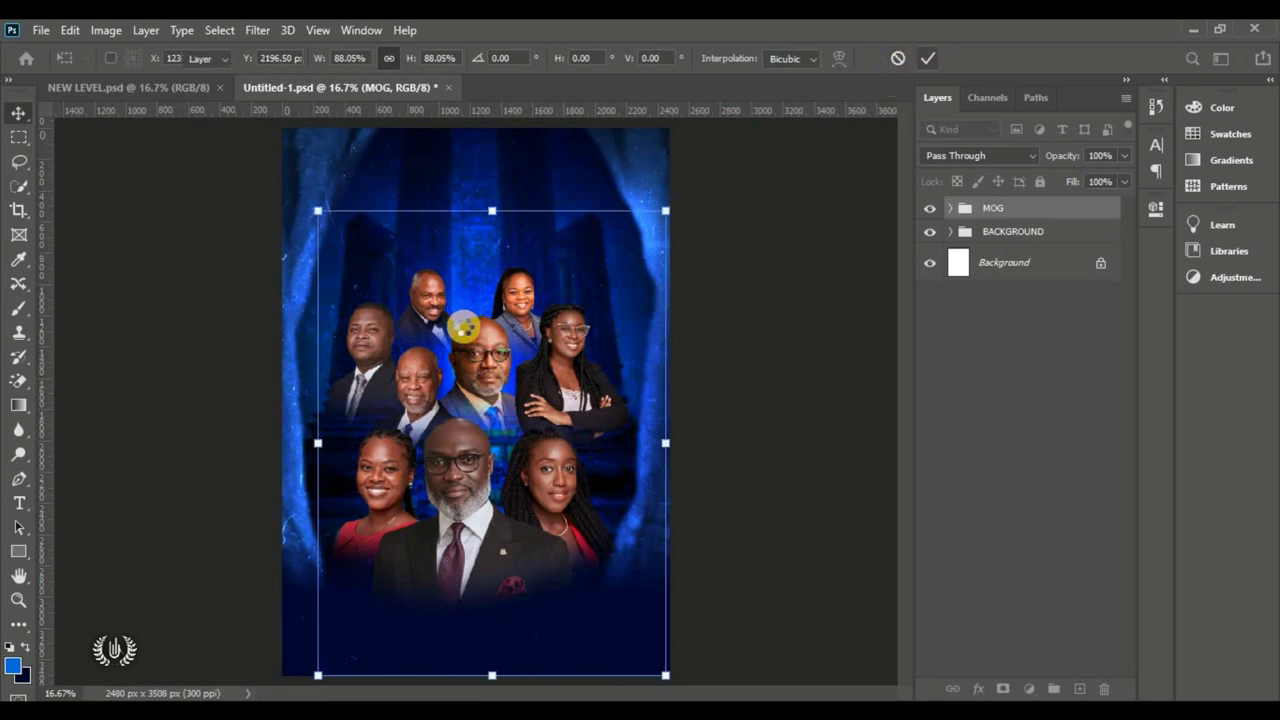
pyautogui.doubleClick(490, 335)
pyautogui.click(763, 436)
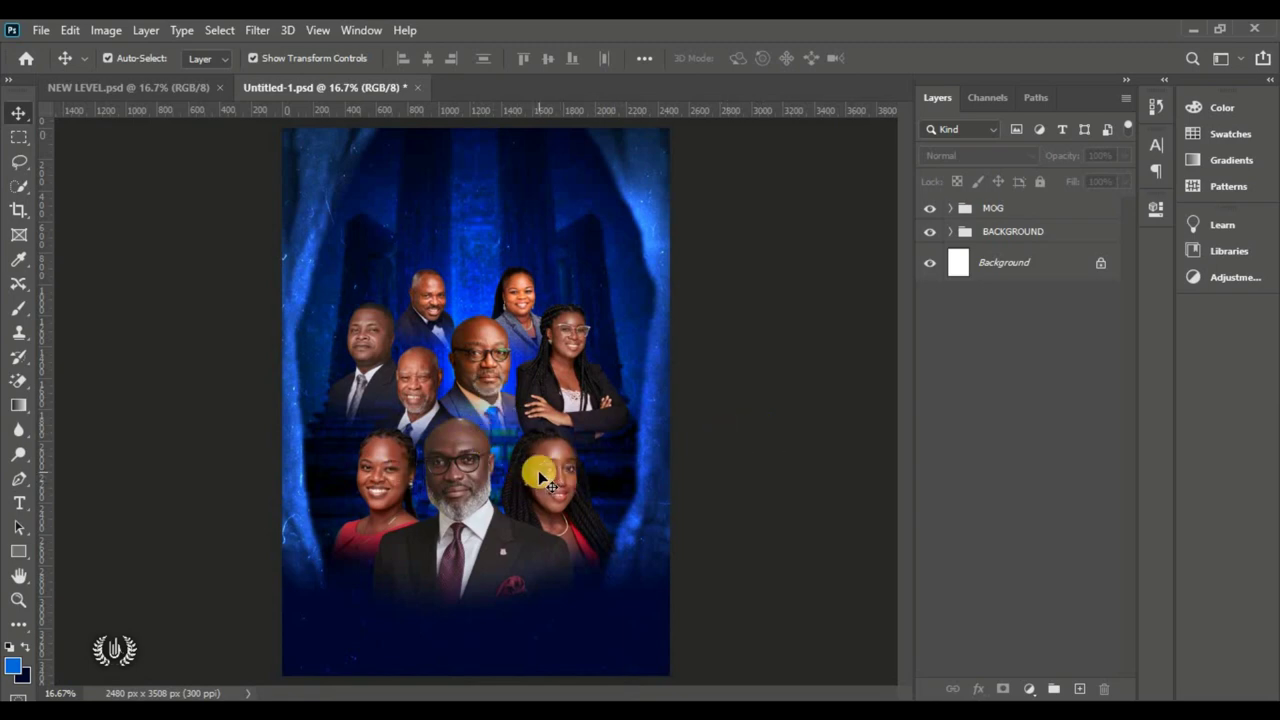
# Step: Select the front-centre bearded man's layer and open it in the Camera Raw Filter
pyautogui.click(480, 475)
pyautogui.click(452, 484)
pyautogui.click(395, 482)
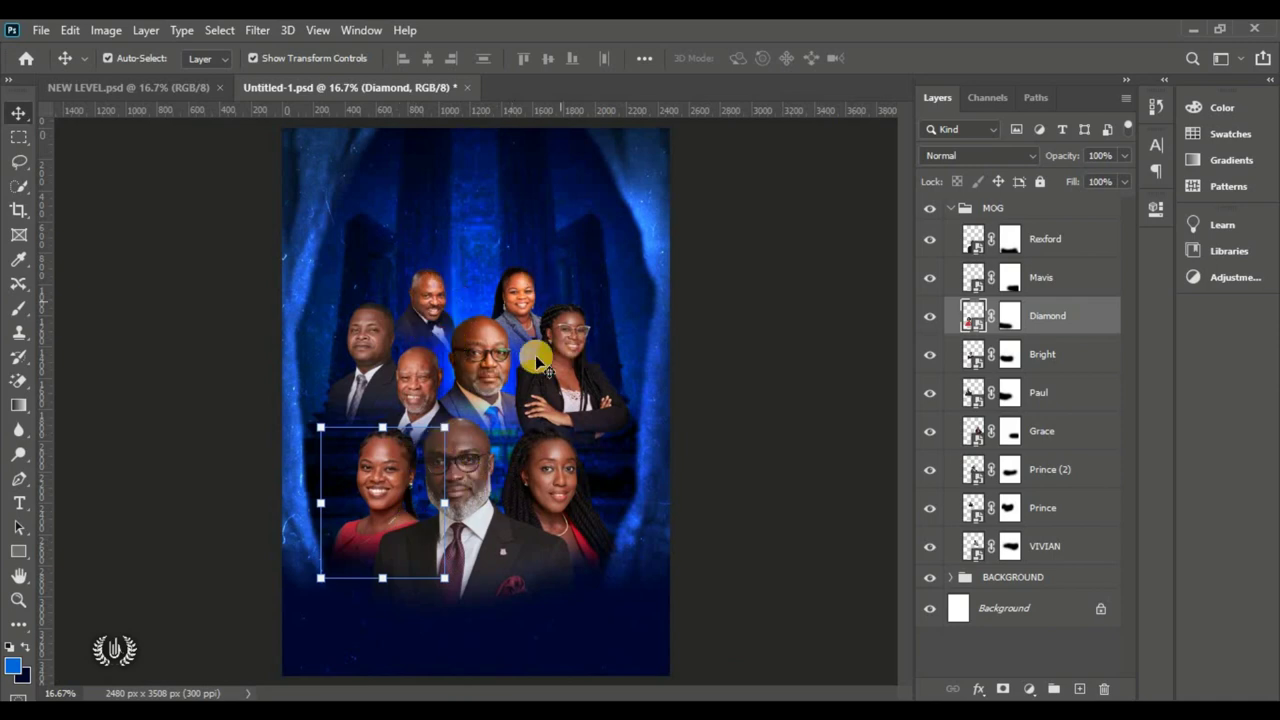
pyautogui.click(476, 462)
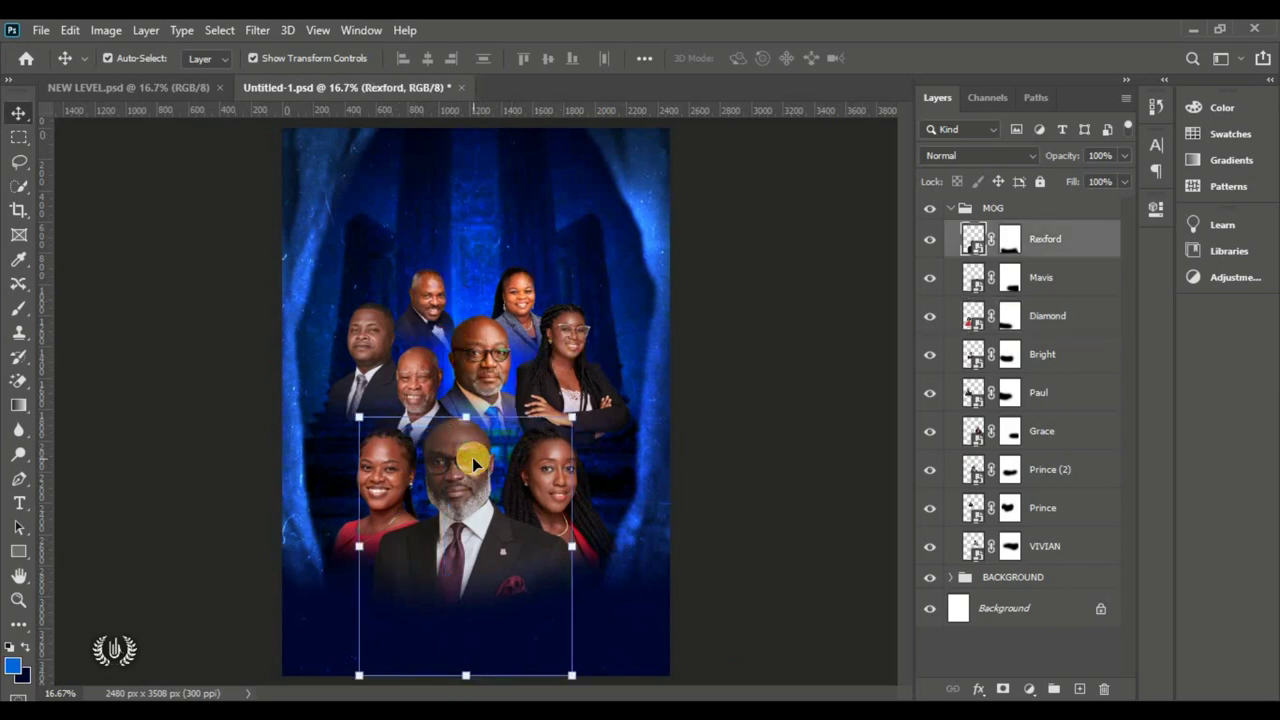
pyautogui.click(263, 30)
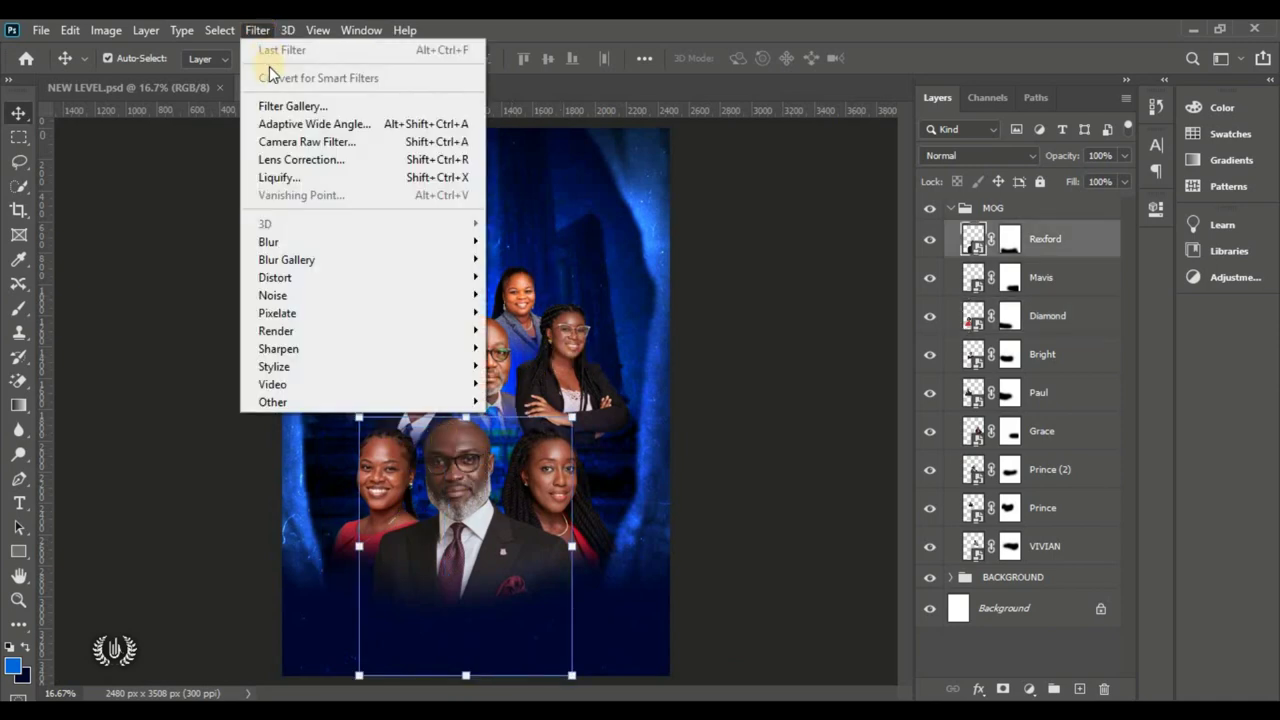
pyautogui.click(288, 145)
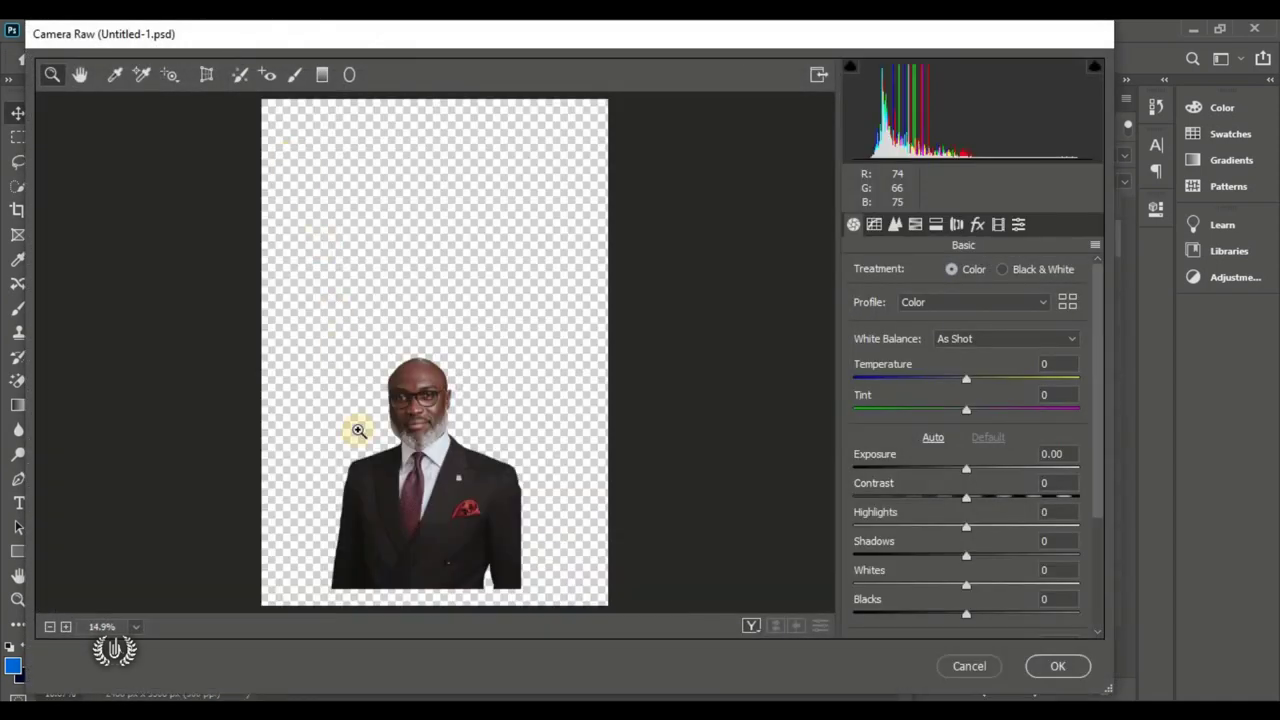
# Step: Set Temperature to +30, Tint to 35 and Contrast to +40 in Camera Raw
pyautogui.click(443, 552)
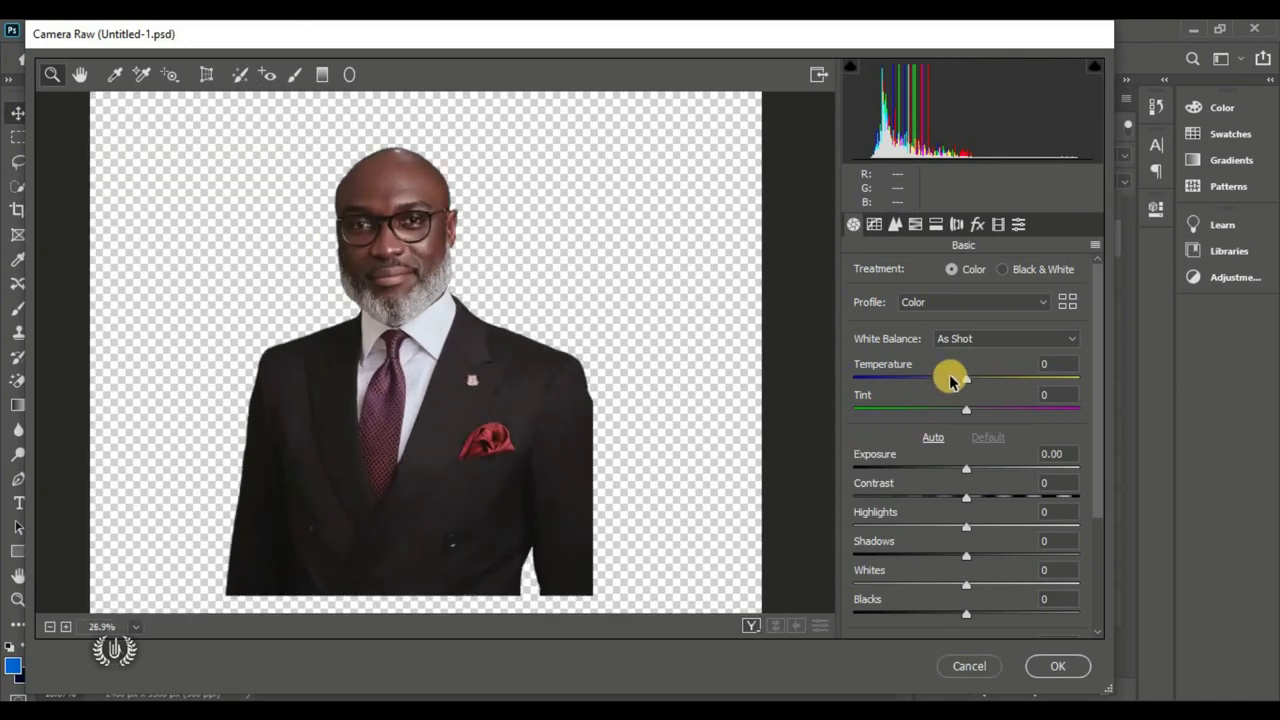
pyautogui.click(986, 382)
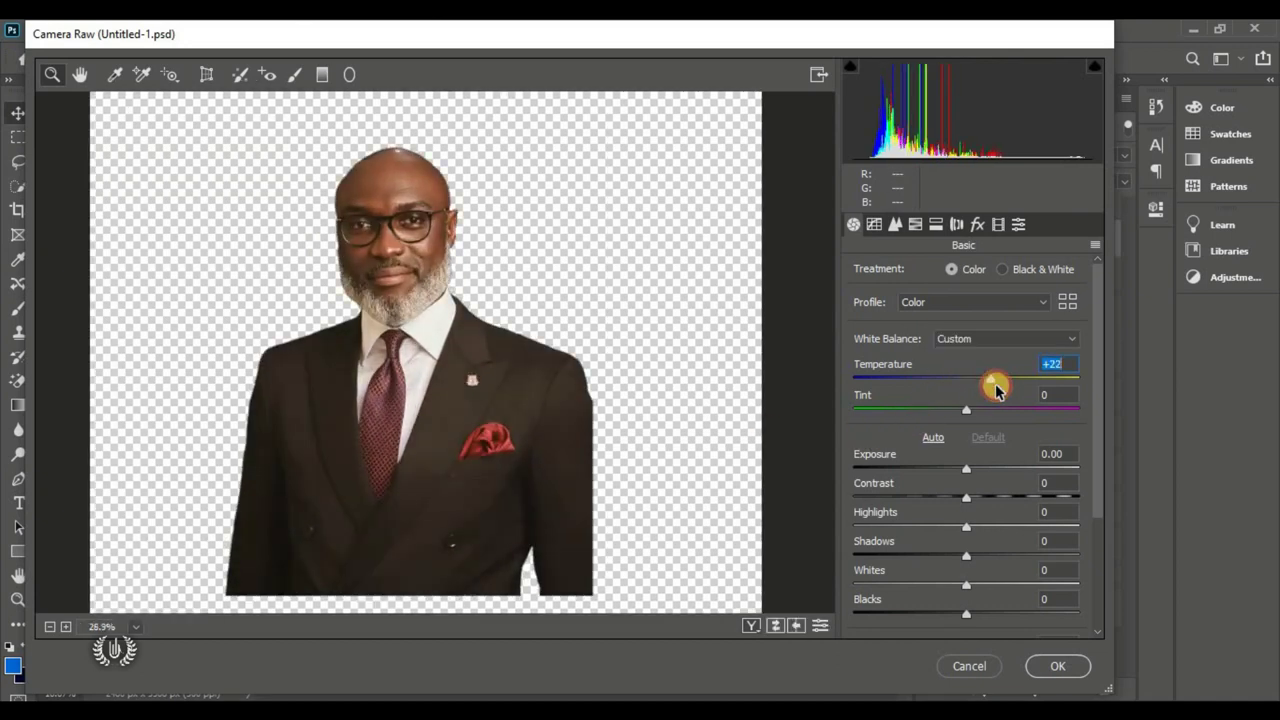
pyautogui.write('30')
pyautogui.press('Tab')
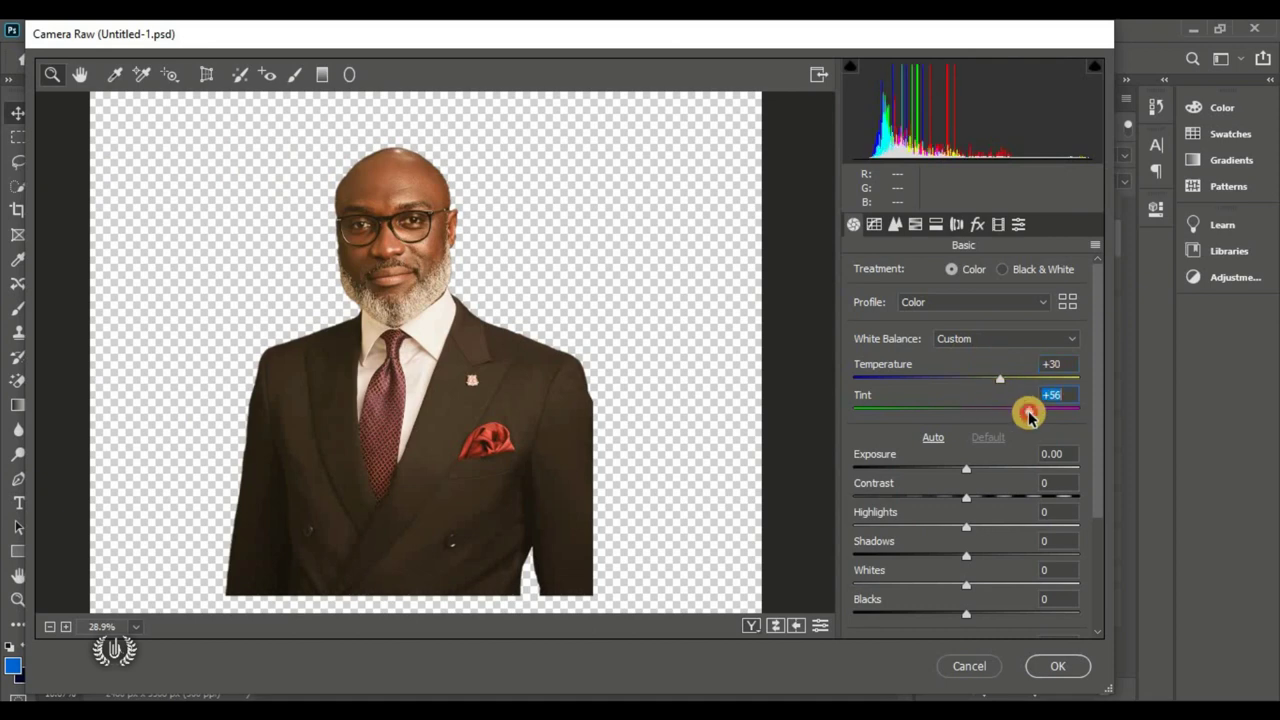
pyautogui.write('35')
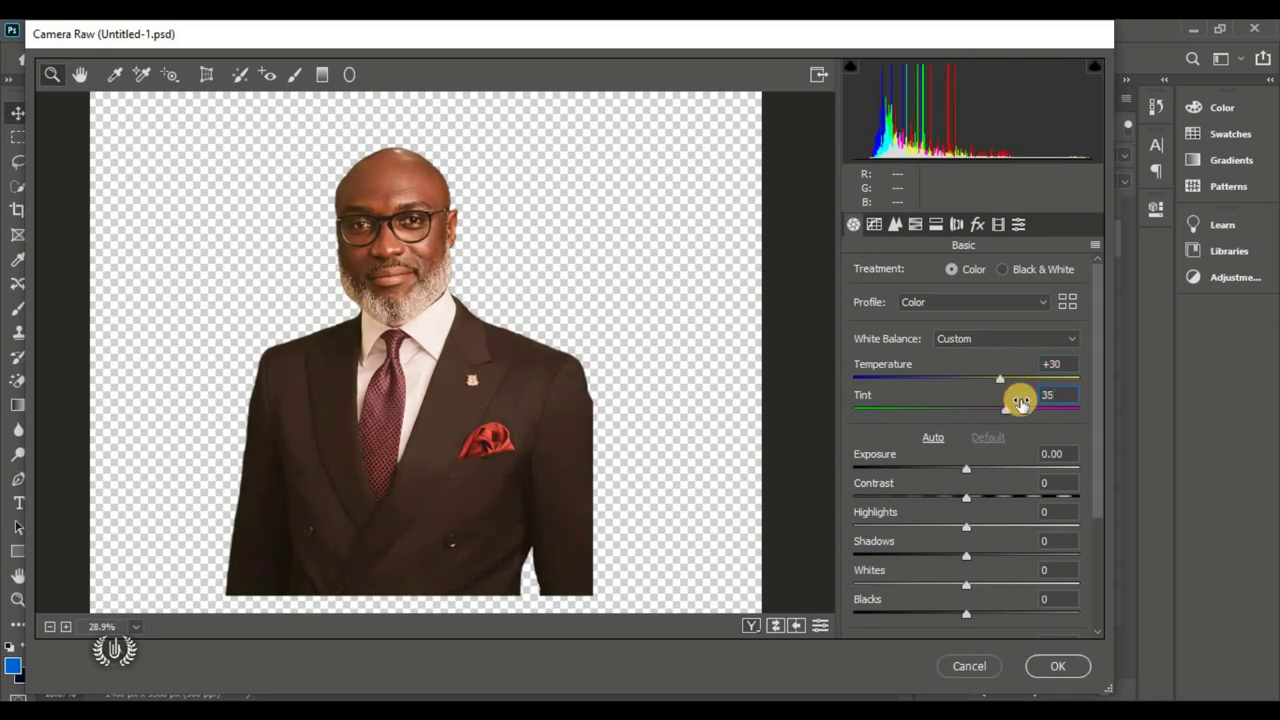
pyautogui.click(1008, 497)
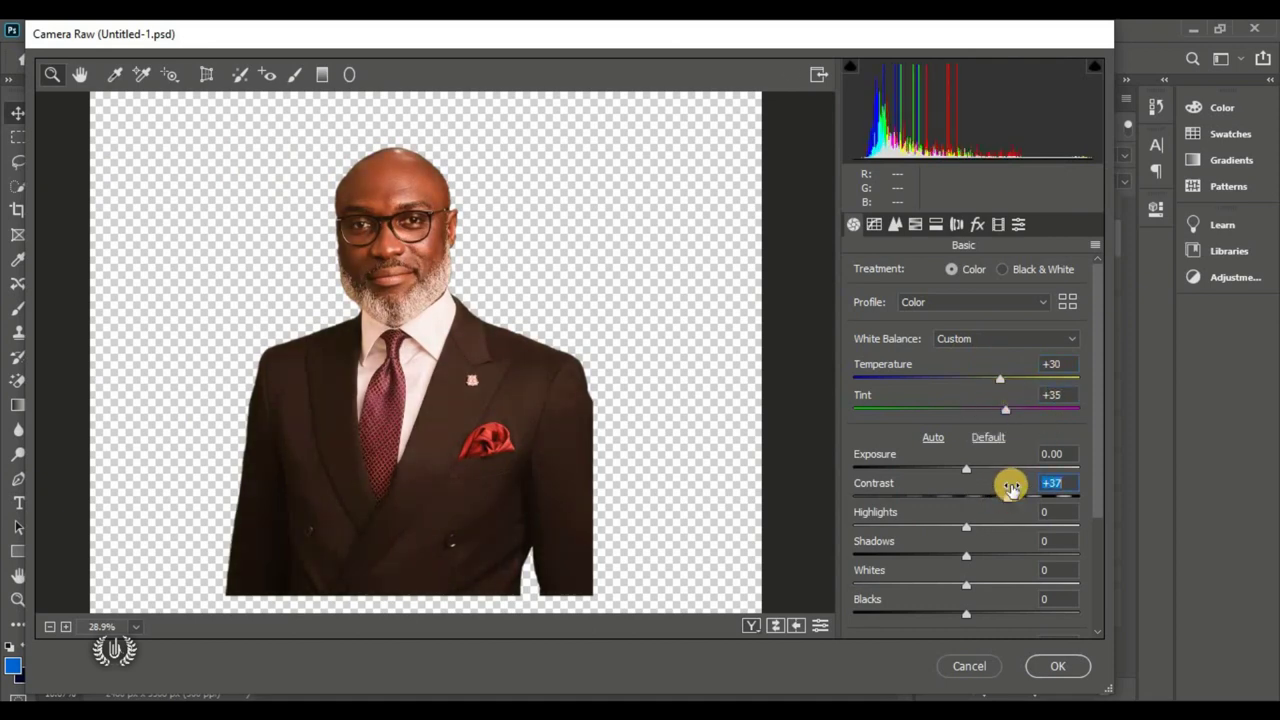
pyautogui.write('40')
# Step: Set Highlights to +40, Blacks to -50 and Shadows to -40
pyautogui.scroll(-1, 990, 505)
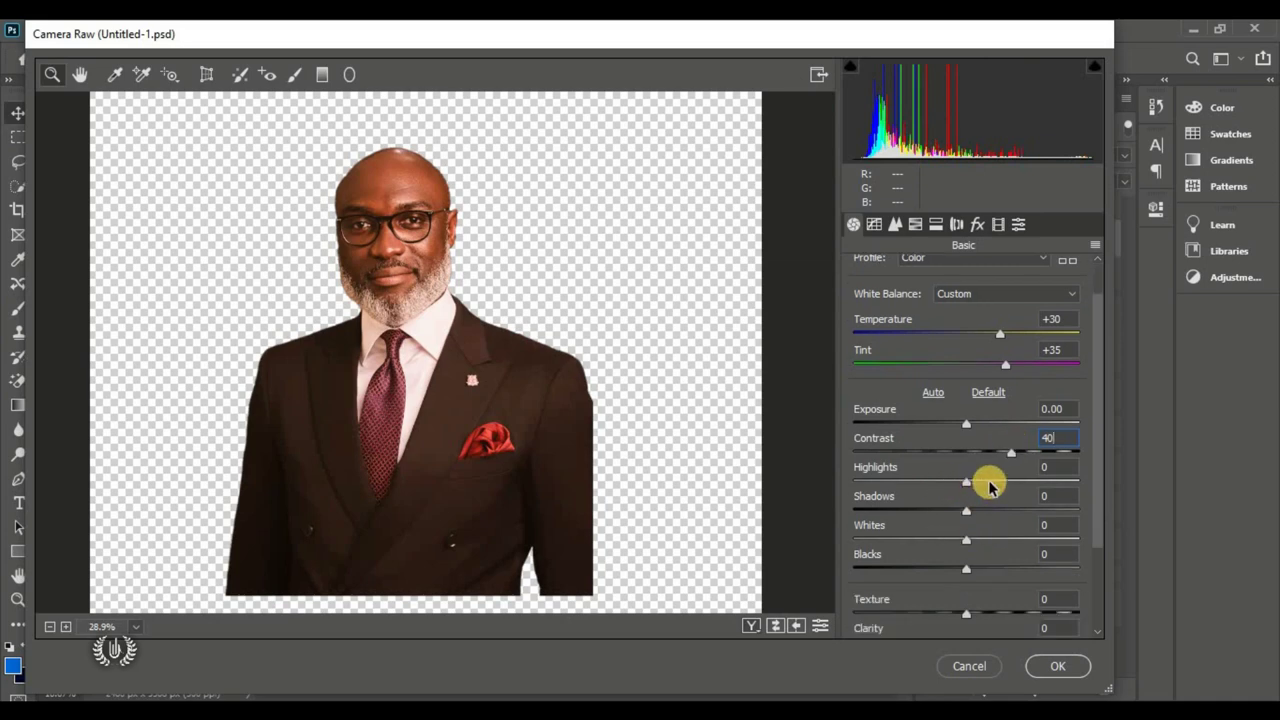
pyautogui.moveTo(997, 488); pyautogui.dragTo(1003, 487)
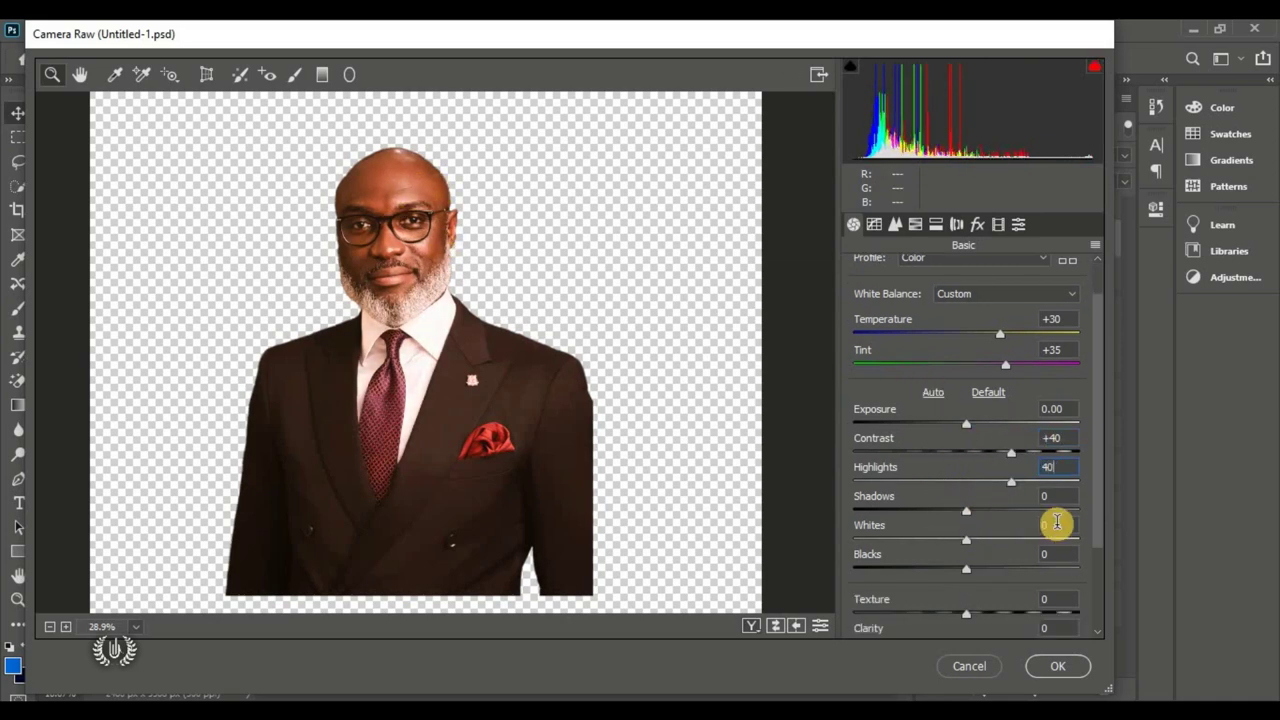
pyautogui.write('40')
pyautogui.scroll(-1, 971, 492)
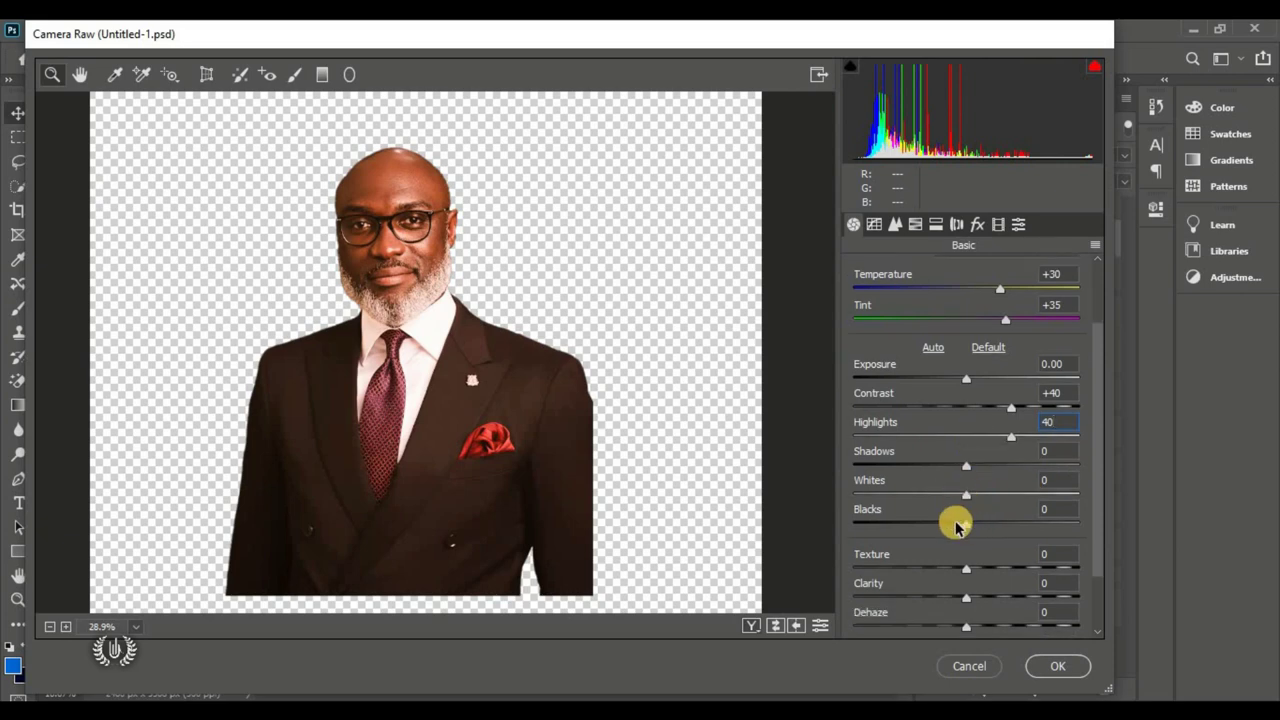
pyautogui.moveTo(955, 525); pyautogui.dragTo(903, 526)
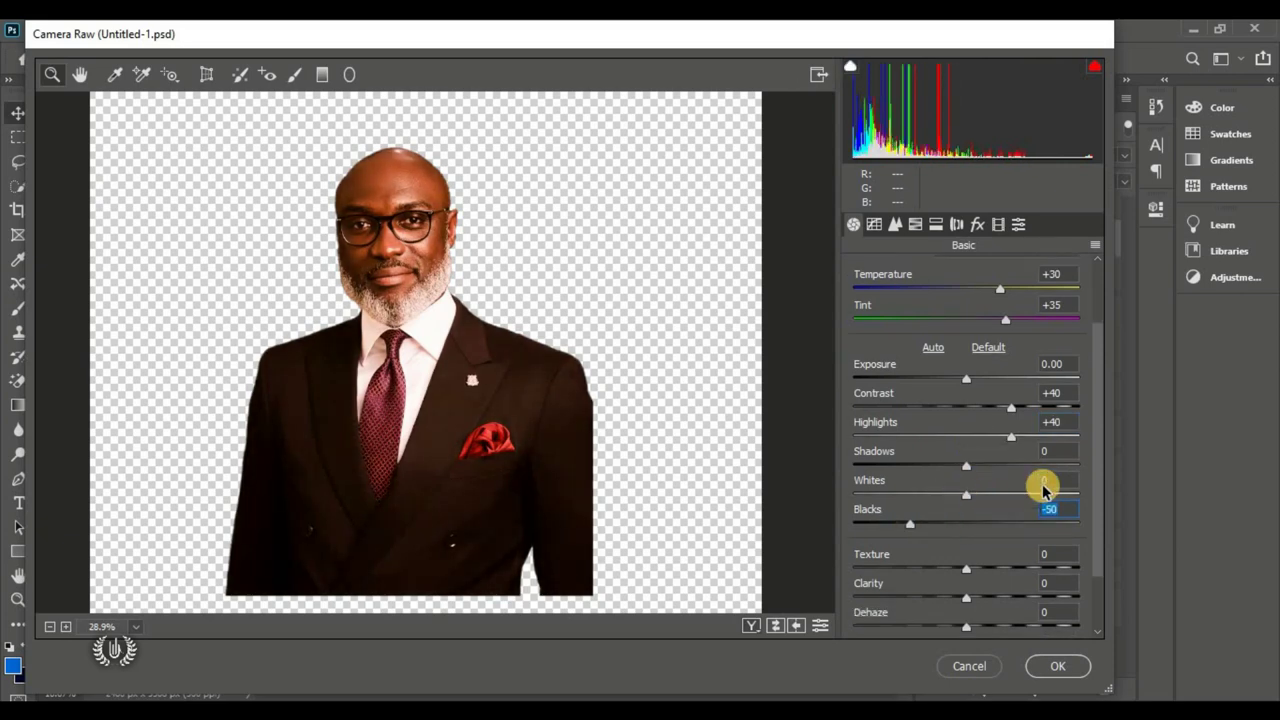
pyautogui.moveTo(964, 464); pyautogui.dragTo(921, 468)
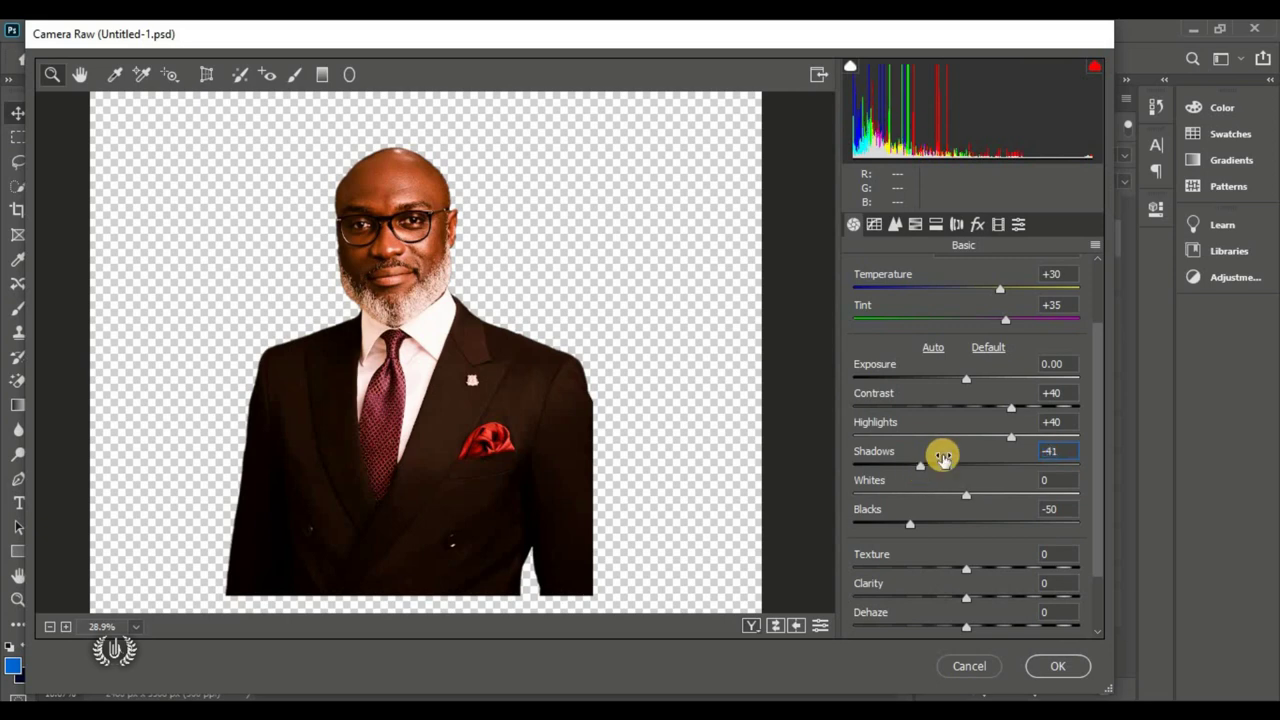
pyautogui.press('Up')
# Step: Raise Texture to +100 and Clarity to +40, set Tint to +50, and apply
pyautogui.scroll(-2, 946, 465)
pyautogui.moveTo(991, 487); pyautogui.dragTo(1079, 497)
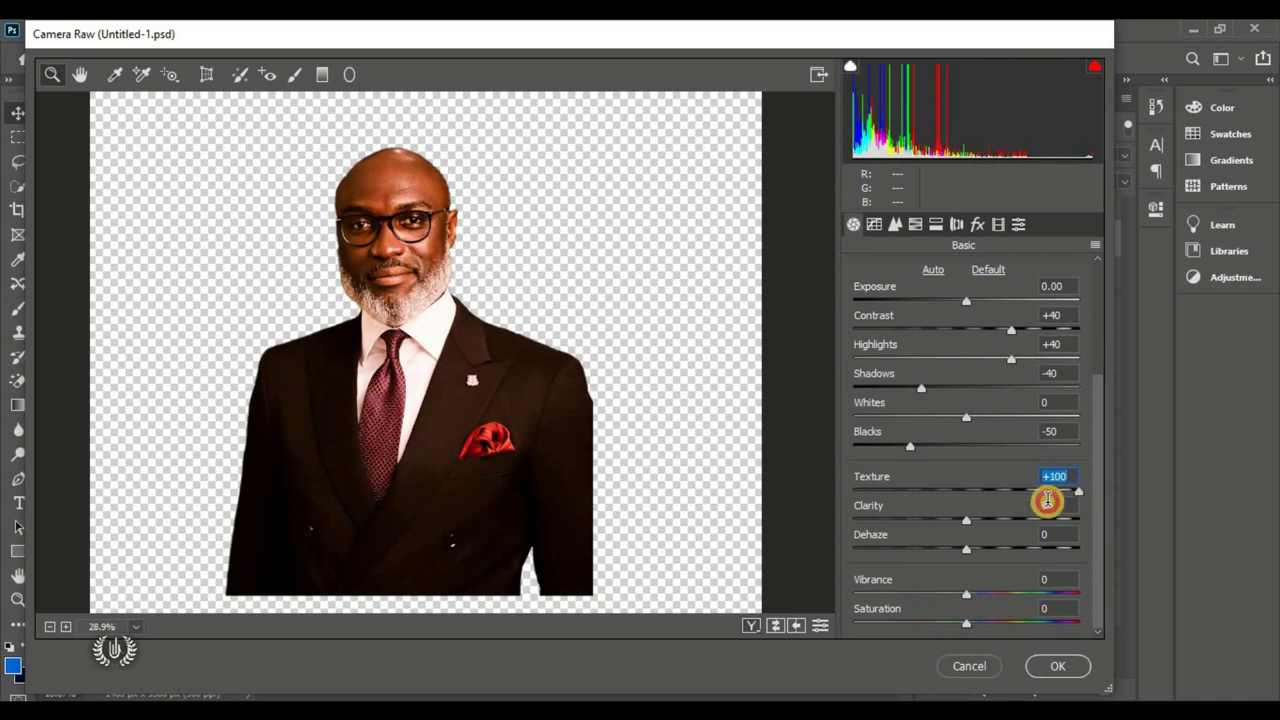
pyautogui.moveTo(986, 528); pyautogui.dragTo(1016, 519)
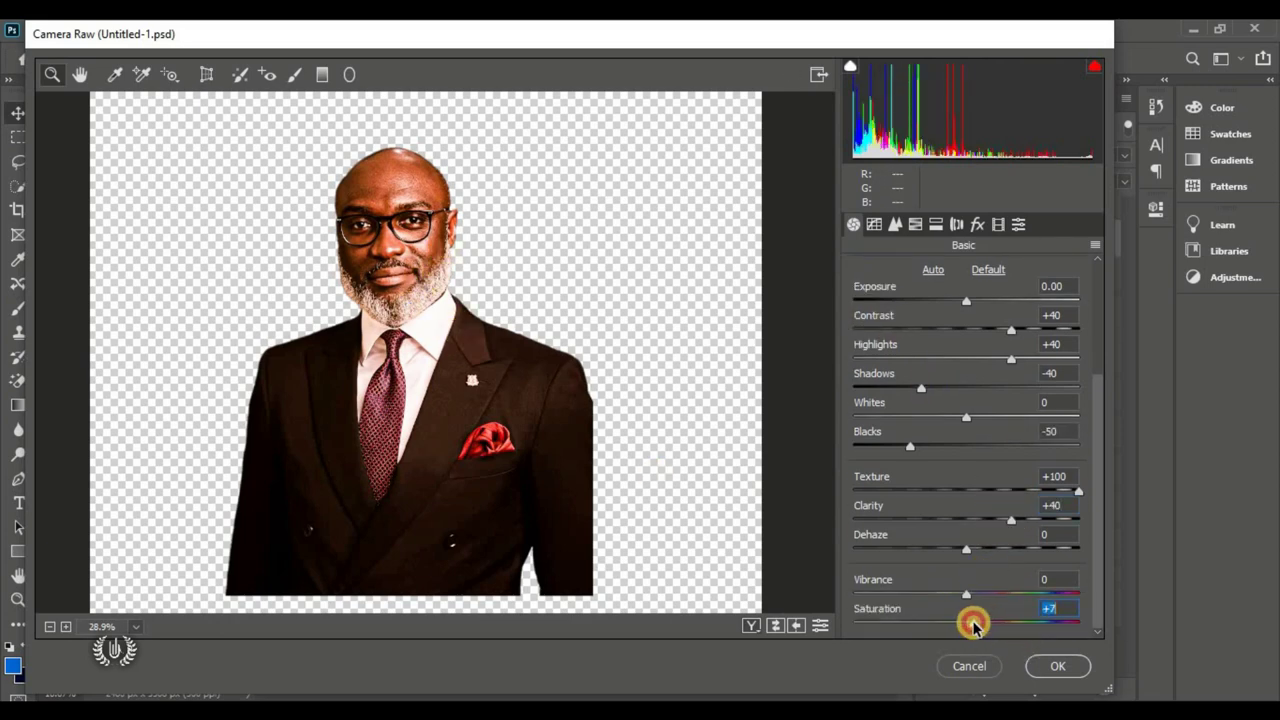
pyautogui.scroll(4, 1000, 450)
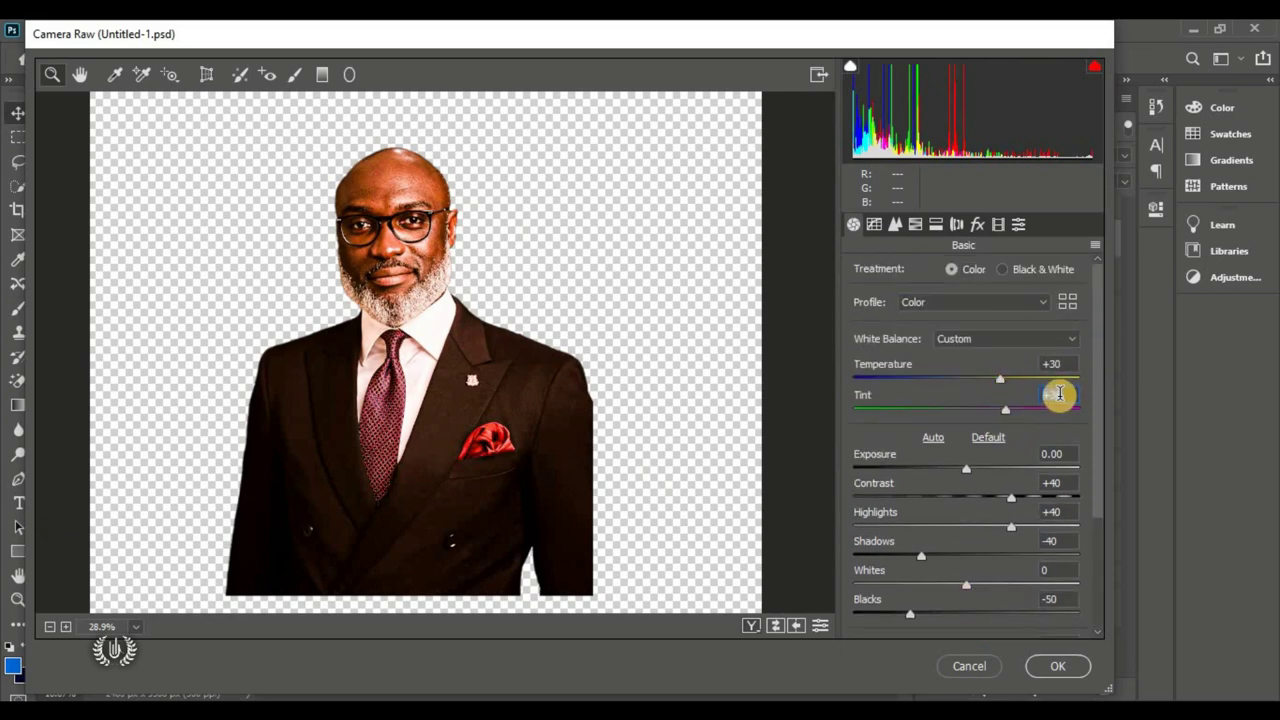
pyautogui.moveTo(1060, 393); pyautogui.dragTo(987, 394)
pyautogui.write('50')
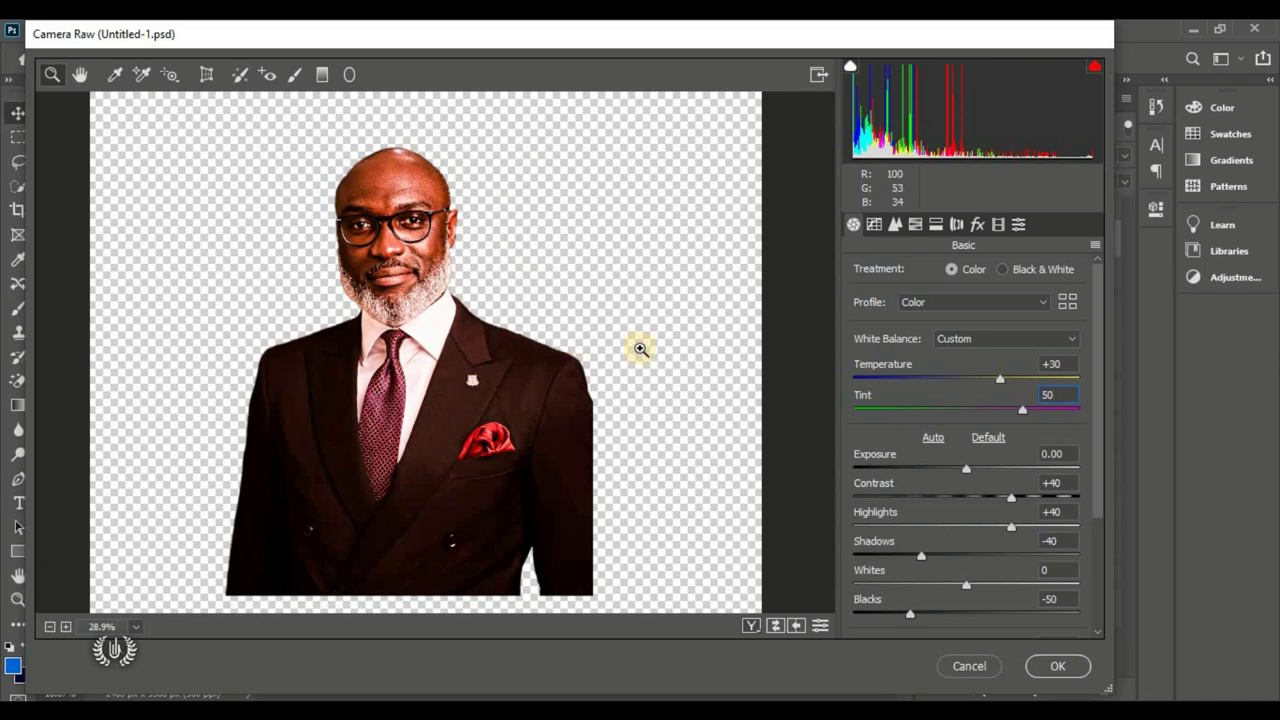
pyautogui.click(1058, 663)
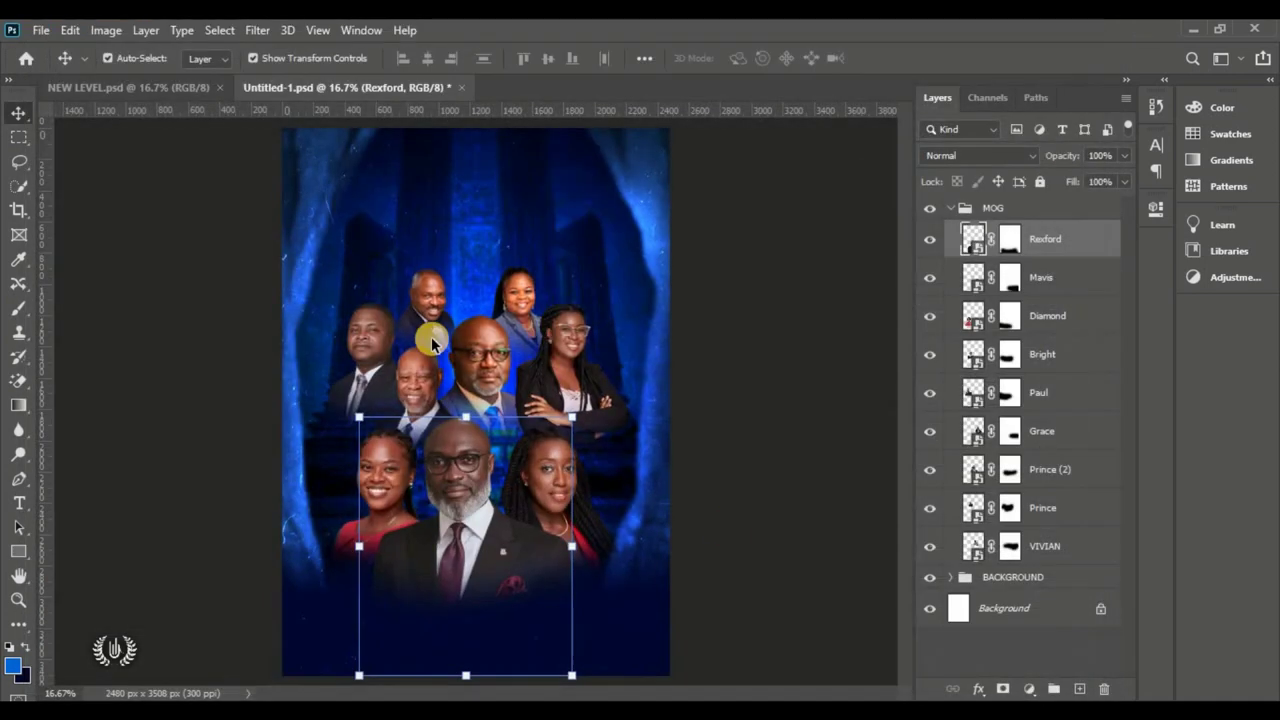
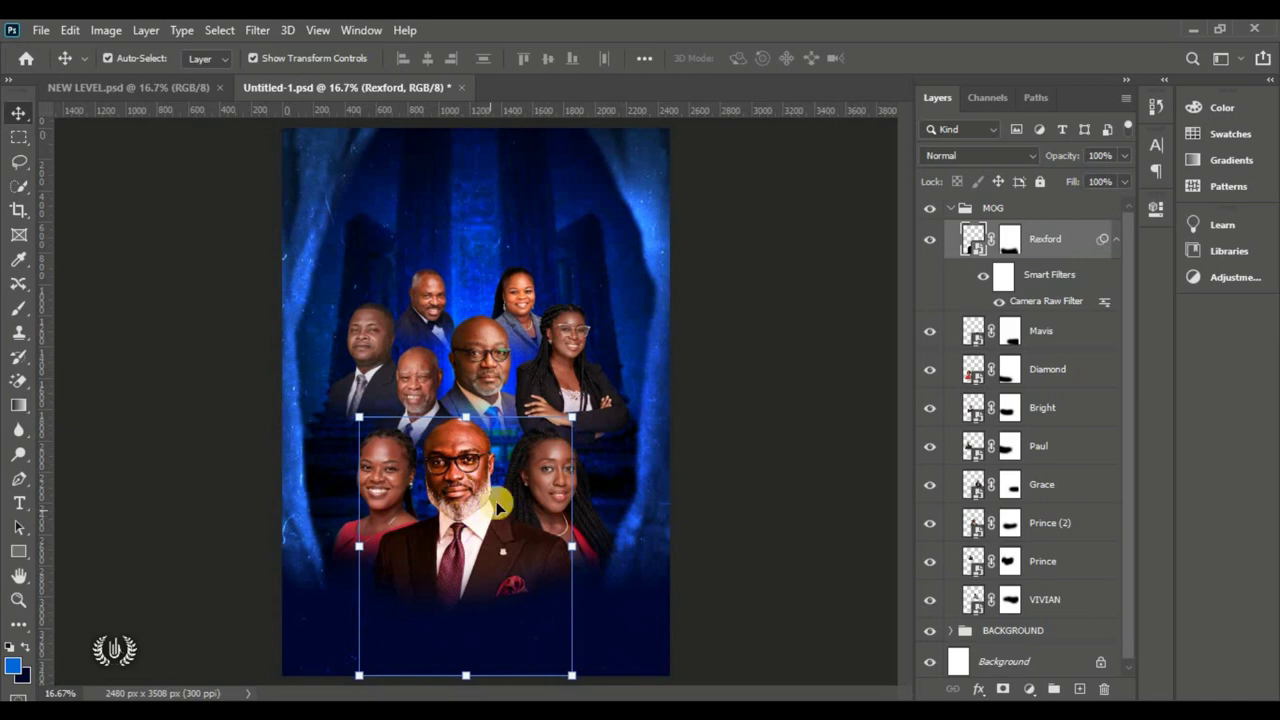
# Step: Select the front-right woman's portrait layer and open it in the Camera Raw Filter
pyautogui.click(766, 497)
pyautogui.click(551, 478)
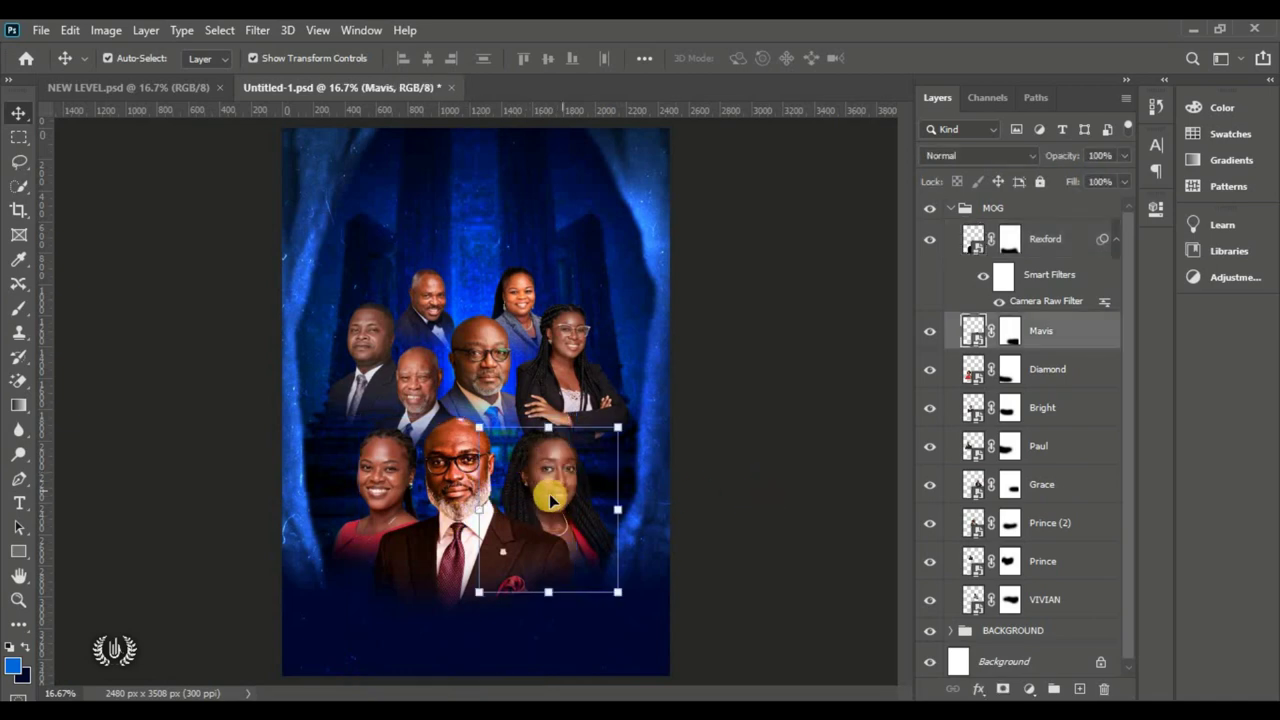
pyautogui.click(259, 30)
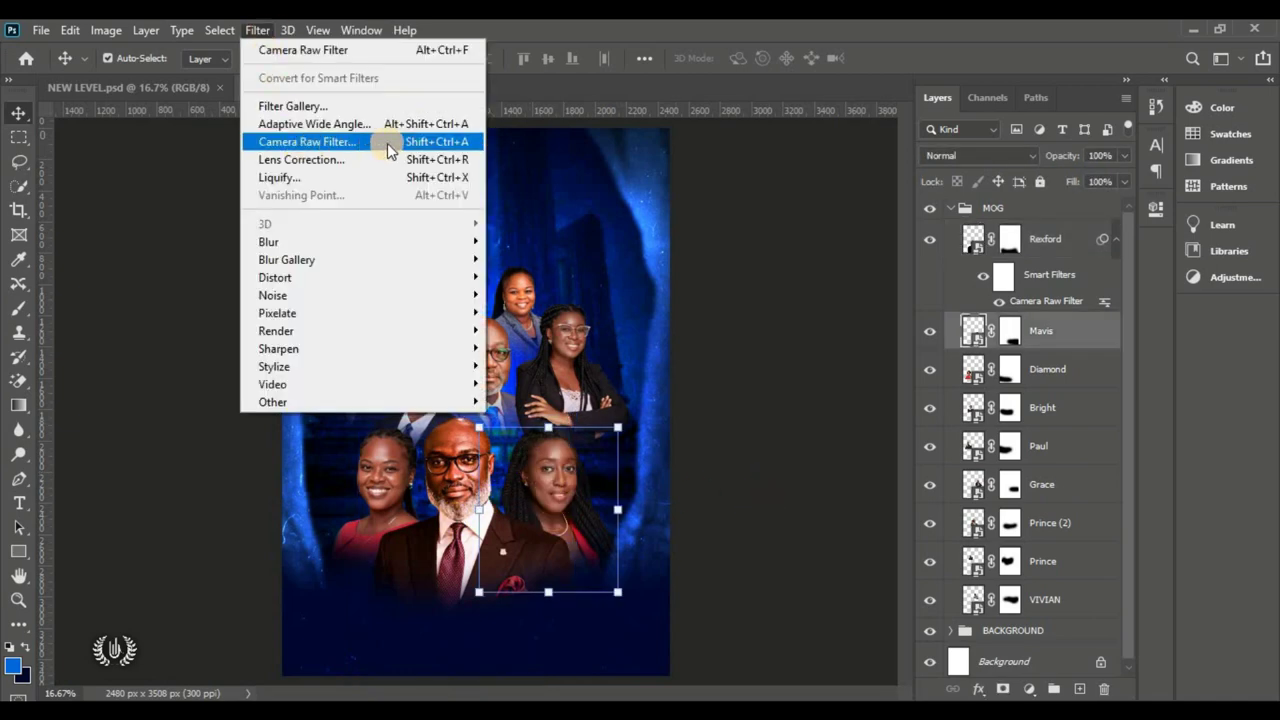
pyautogui.click(387, 143)
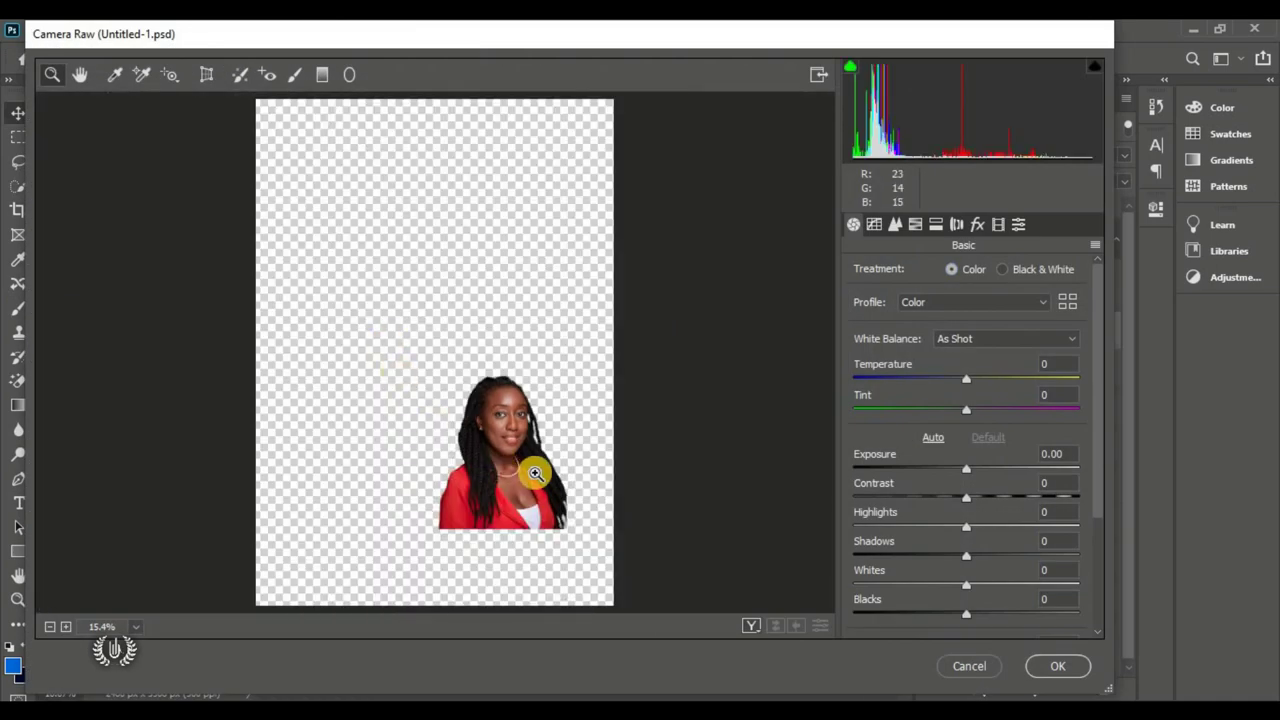
pyautogui.click(573, 487)
# Step: Set Temperature +30, Tint +50, Contrast +40, darker Shadows and Blacks -10
pyautogui.moveTo(985, 379); pyautogui.dragTo(1040, 414)
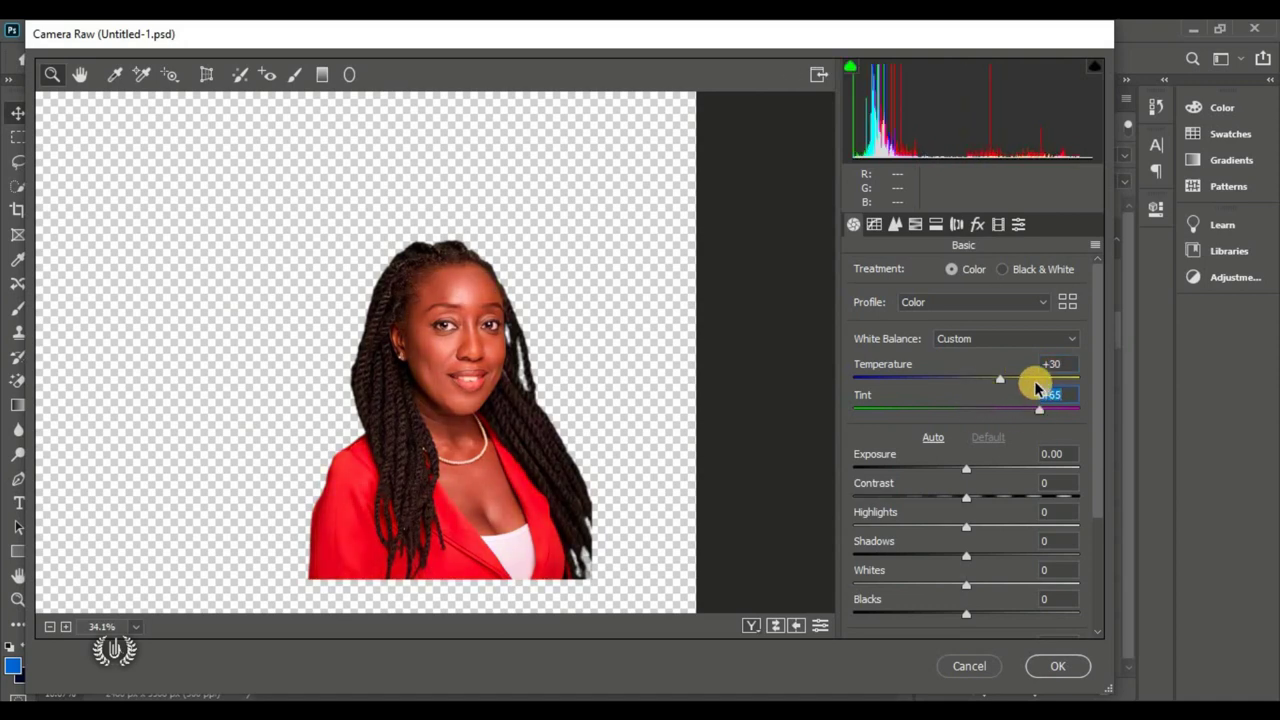
pyautogui.write('50')
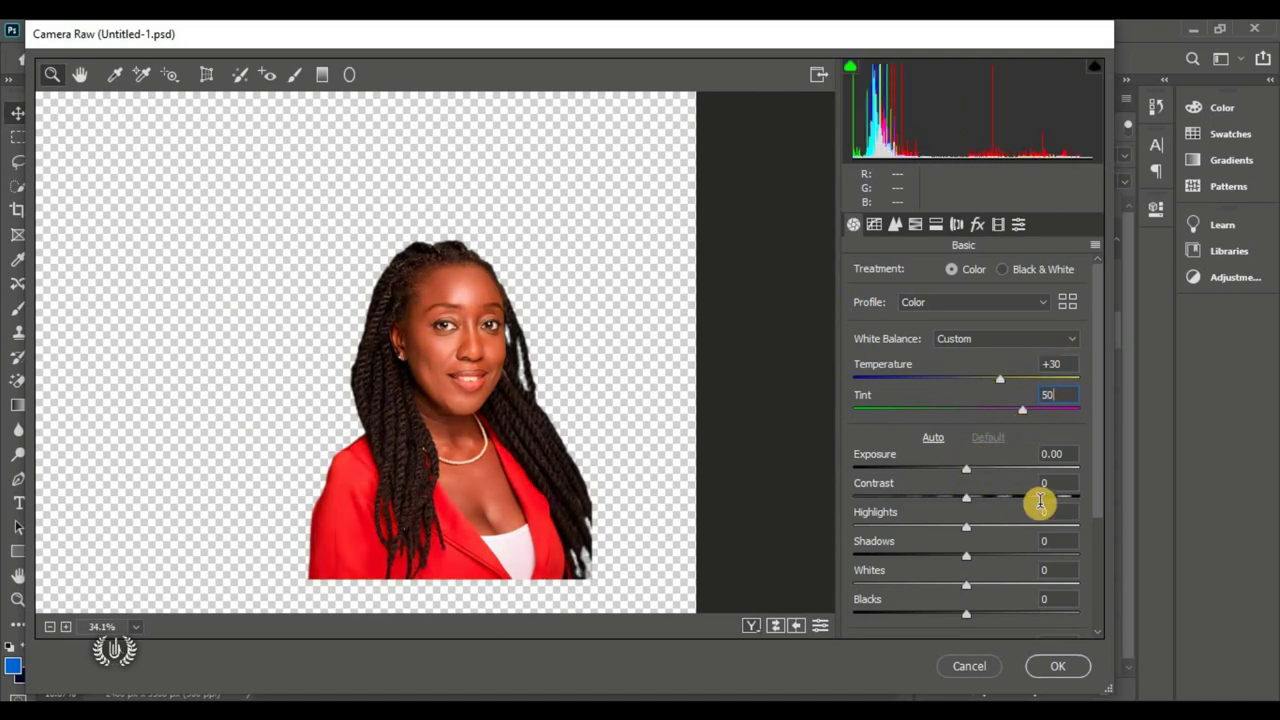
pyautogui.click(1045, 485)
pyautogui.write('4')
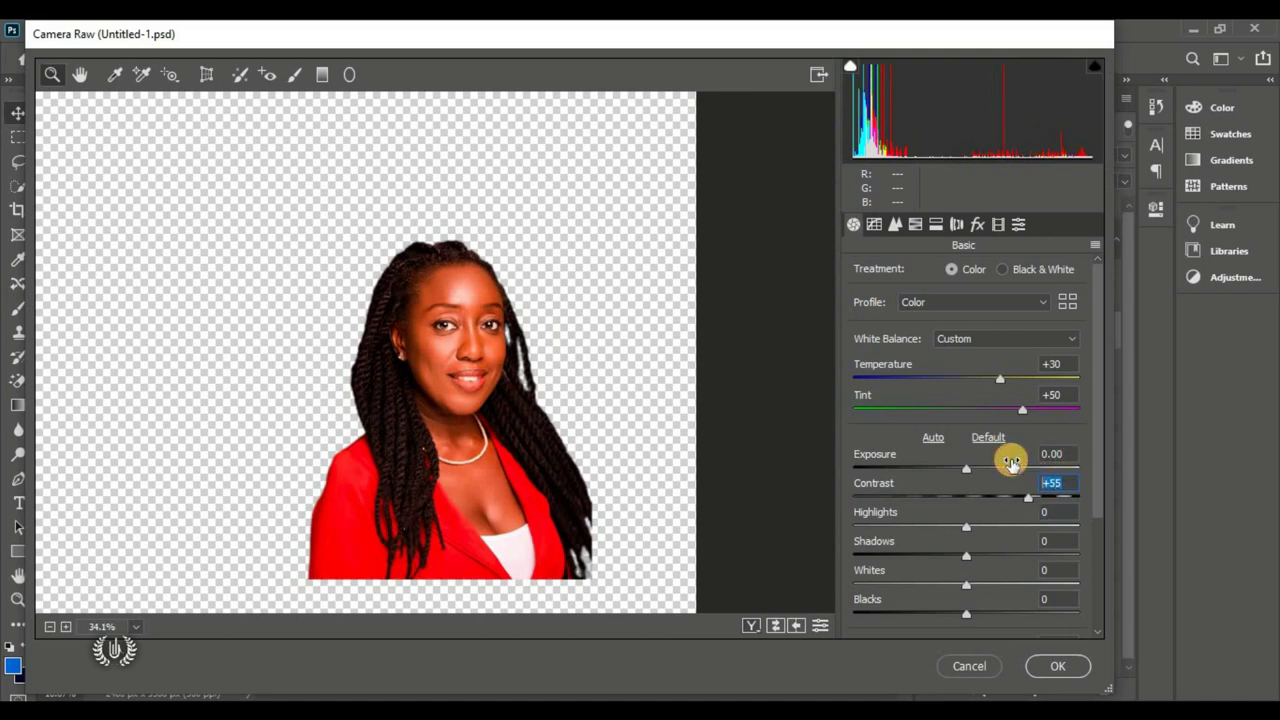
pyautogui.write('0')
pyautogui.scroll(-2, 975, 462)
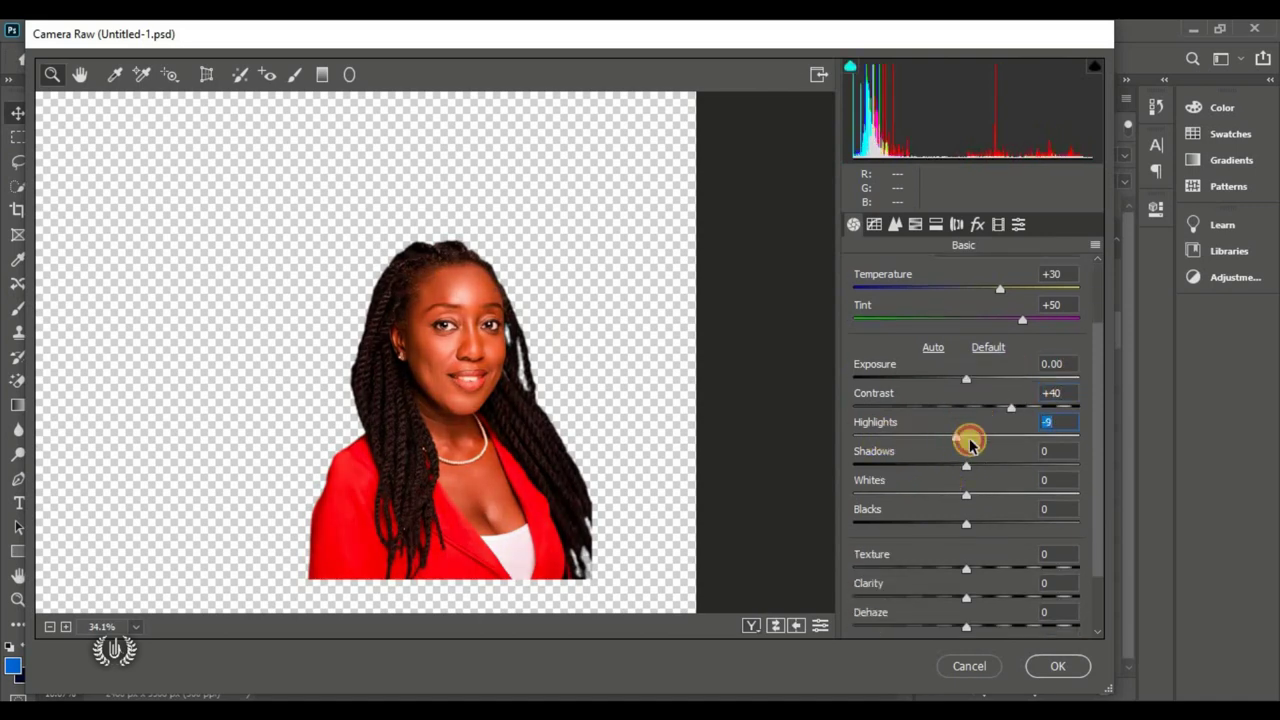
pyautogui.moveTo(963, 467); pyautogui.dragTo(935, 472)
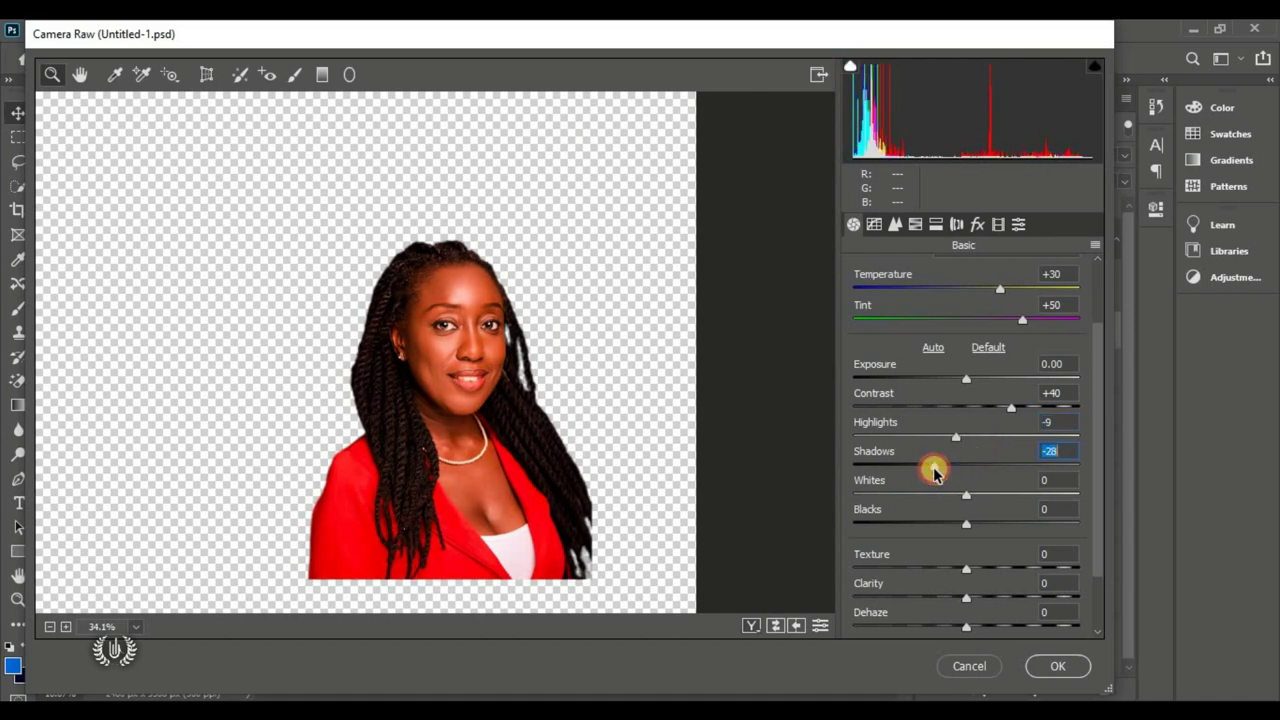
pyautogui.write('-2')
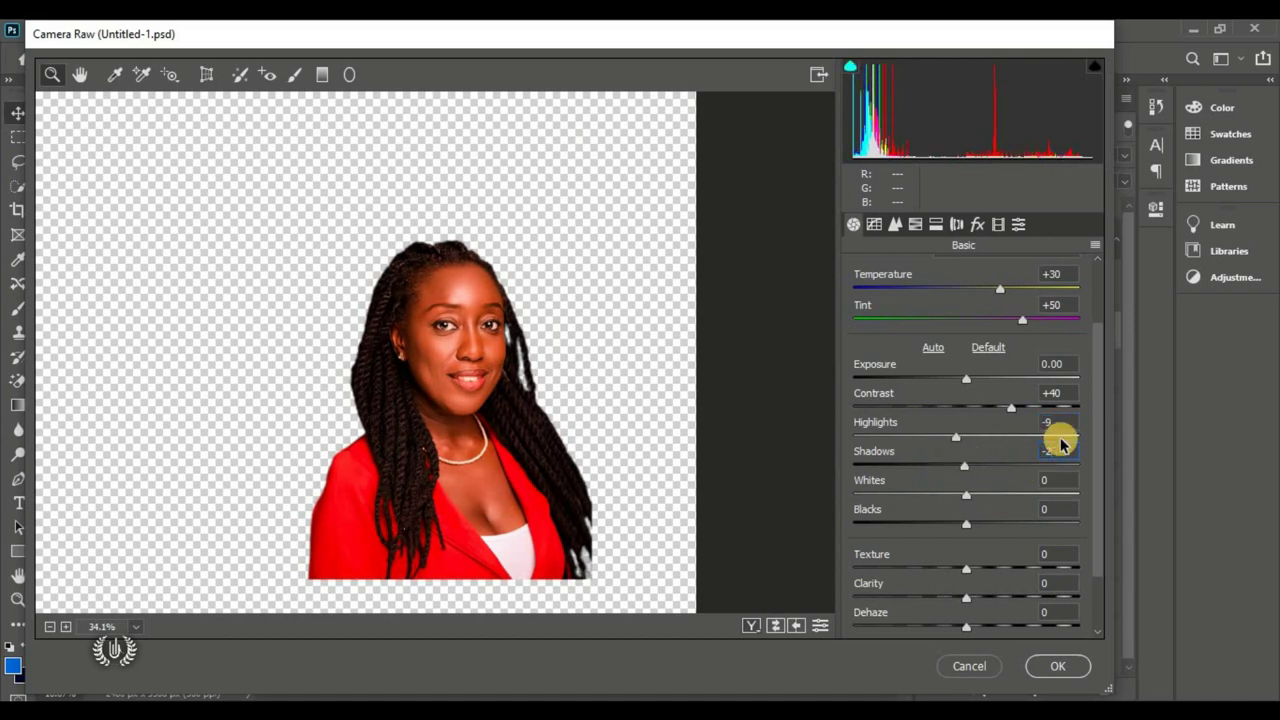
pyautogui.write('0')
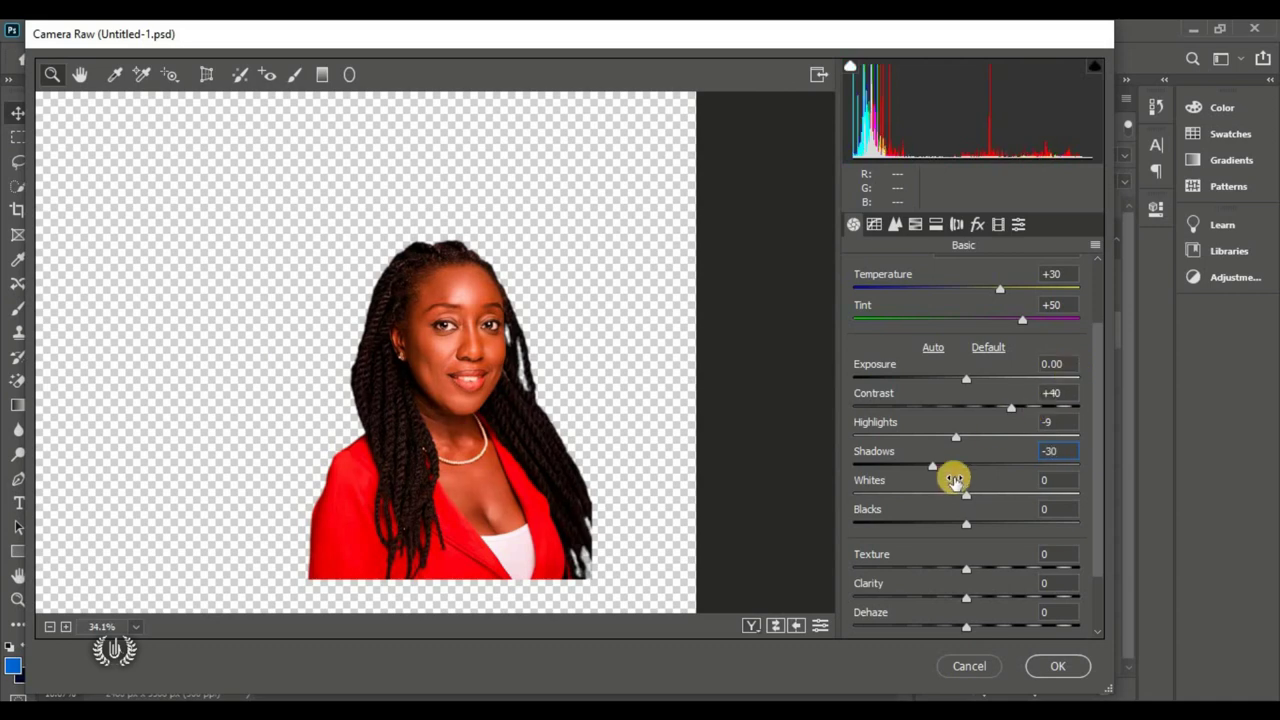
pyautogui.click(957, 523)
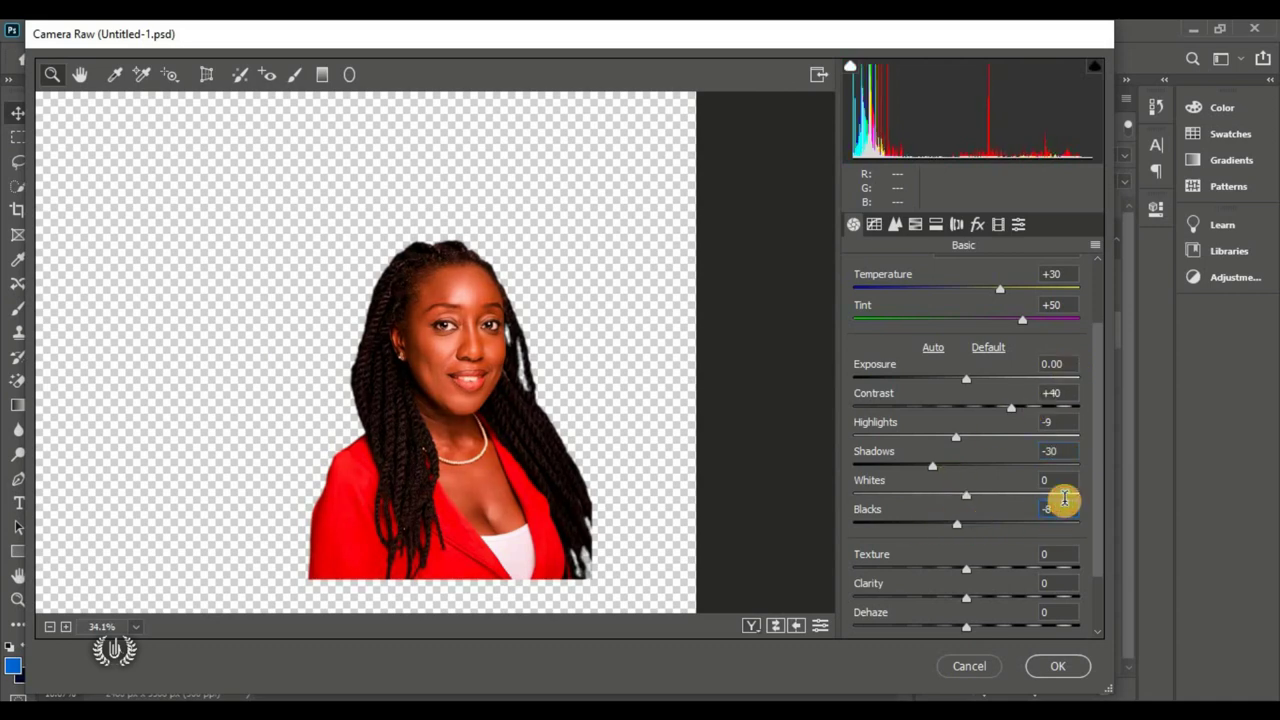
pyautogui.write('-10')
# Step: Push Texture to +100, Clarity to +35 and Saturation to +2, then apply the grade
pyautogui.scroll(-1, 1033, 540)
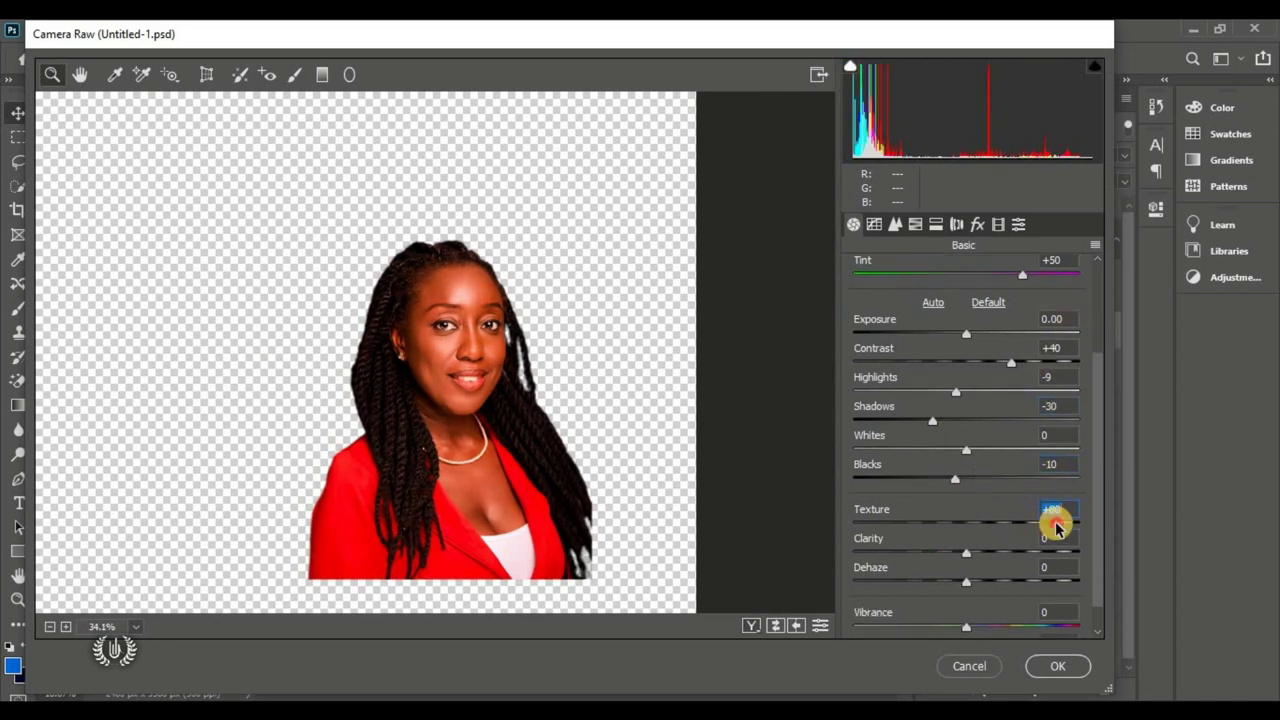
pyautogui.write('97')
pyautogui.press('Return')
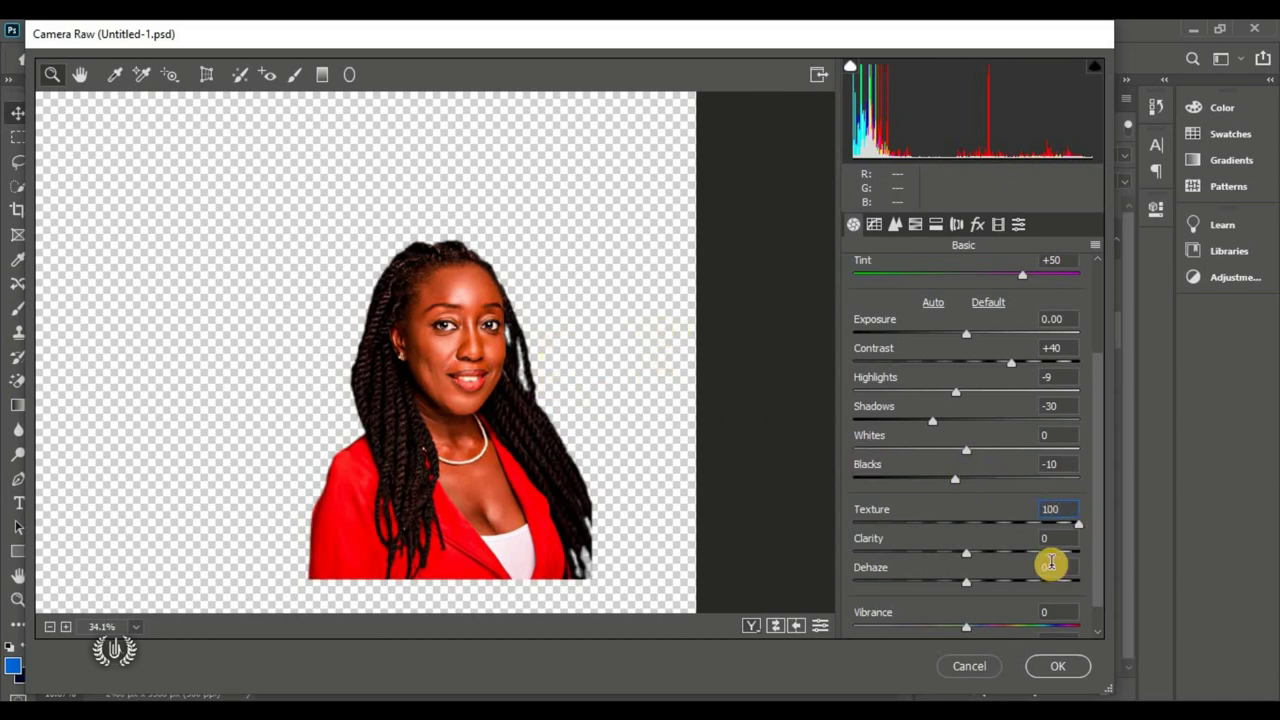
pyautogui.moveTo(966, 552); pyautogui.dragTo(1035, 553)
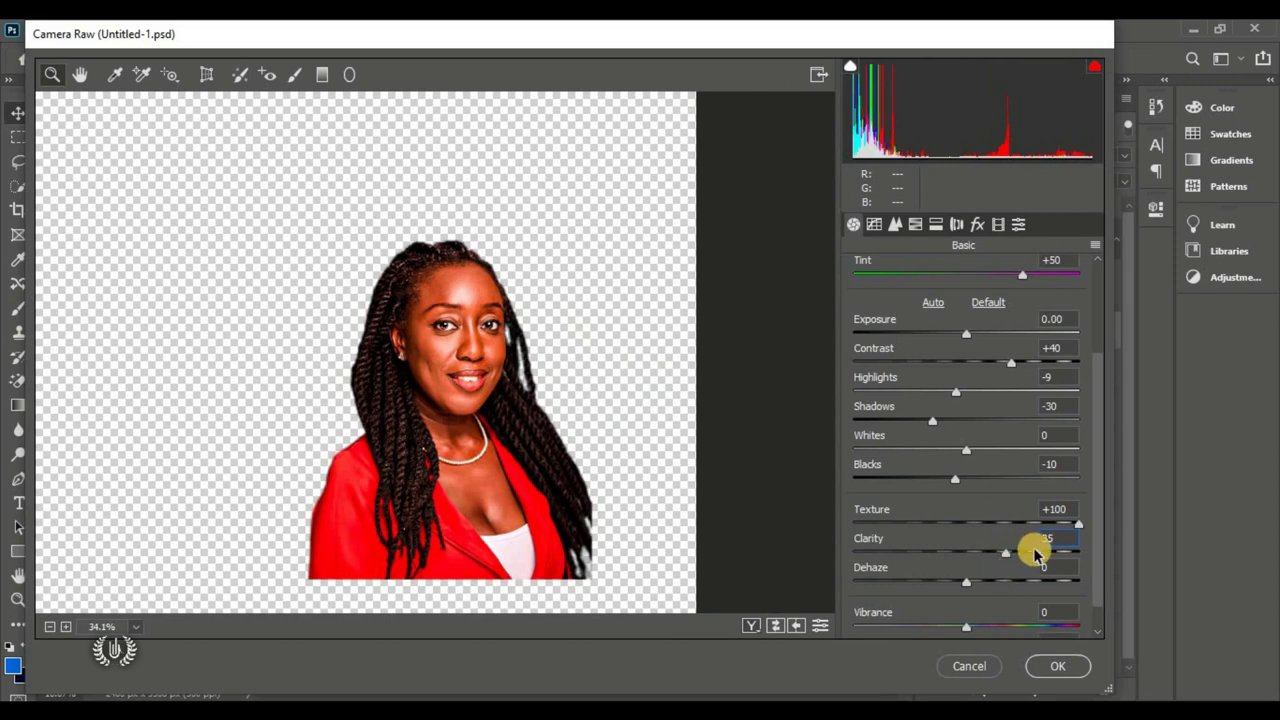
pyautogui.scroll(-1, 960, 556)
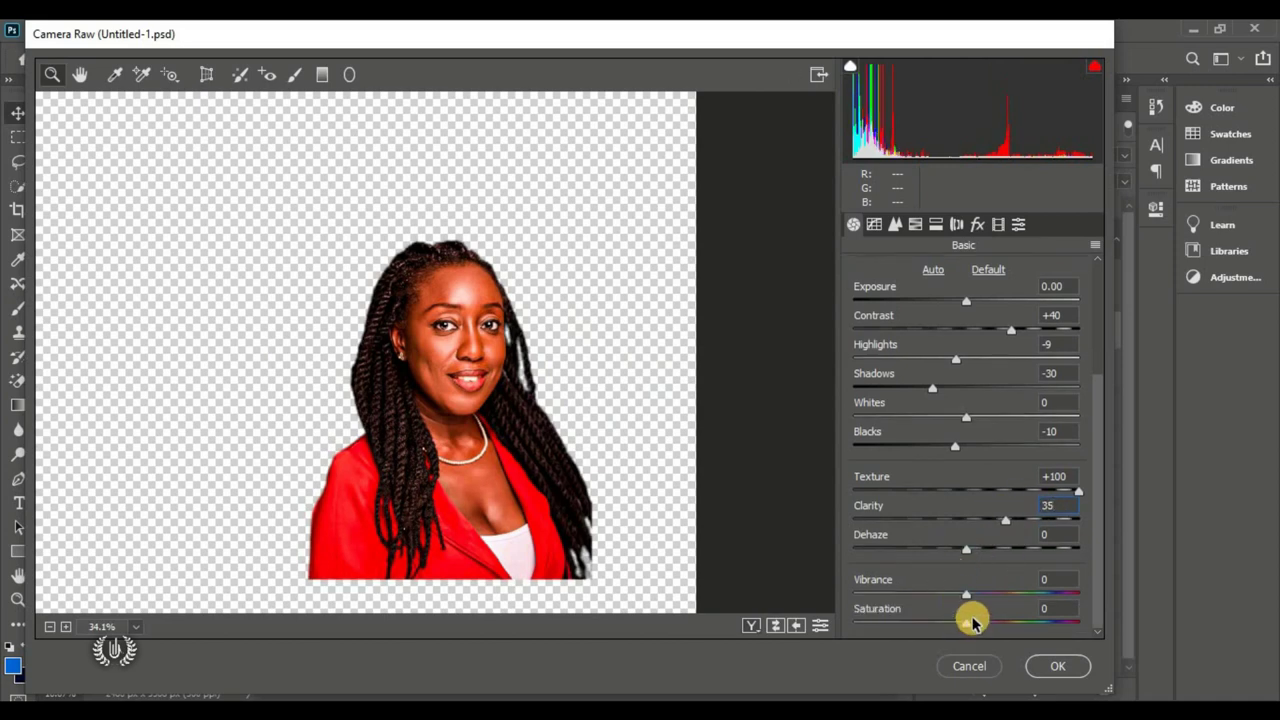
pyautogui.moveTo(971, 626); pyautogui.dragTo(991, 605)
pyautogui.write('4')
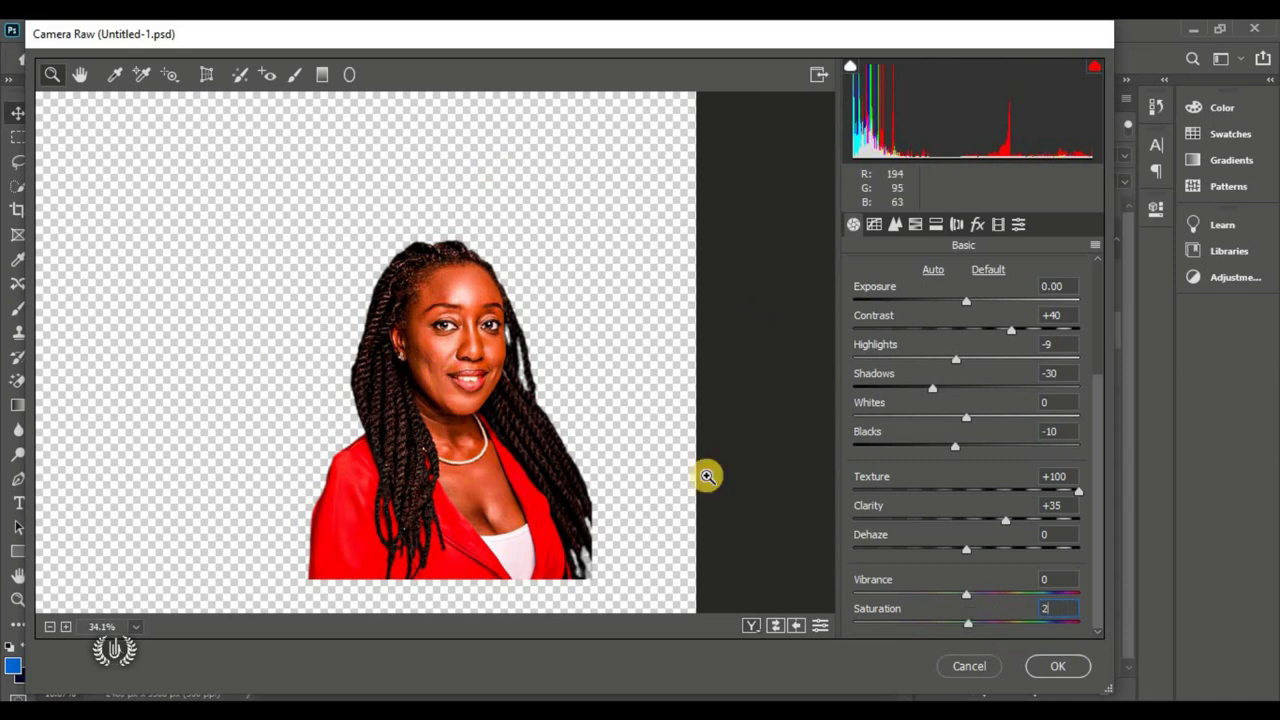
pyautogui.click(1048, 668)
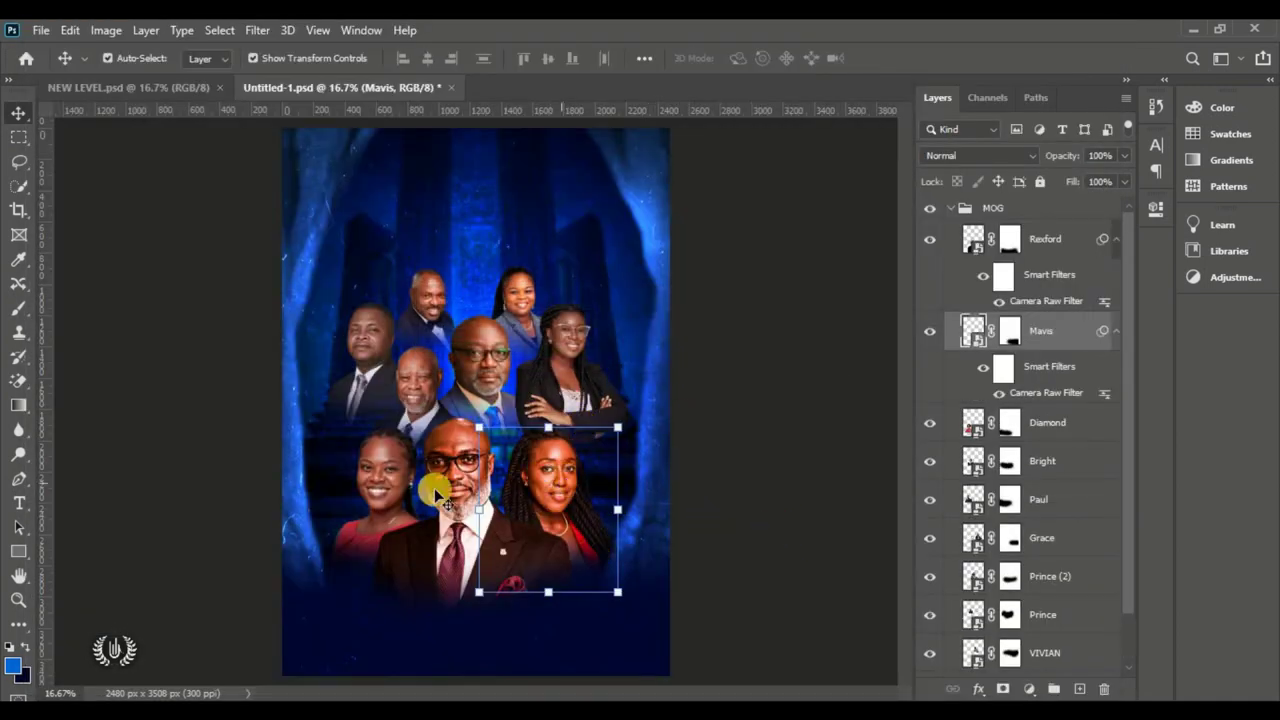
# Step: Grade the front-left woman's portrait with its own Camera Raw filter
pyautogui.click(363, 478)
pyautogui.hotkey('ctrl', 'shift', 'a')
pyautogui.scroll(-3, 980, 374)
pyautogui.moveTo(957, 460); pyautogui.dragTo(980, 460)
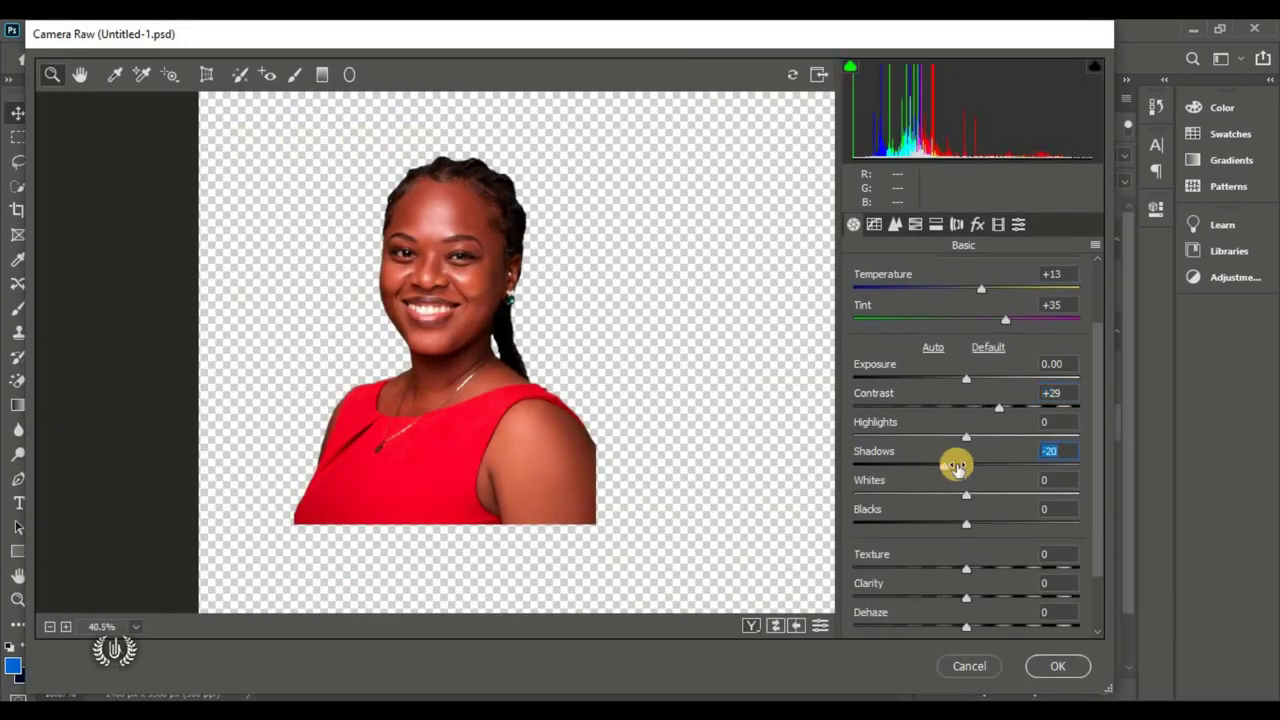
pyautogui.scroll(-3, 957, 460)
pyautogui.moveTo(951, 534); pyautogui.dragTo(975, 534)
pyautogui.click(1051, 666)
# Step: Give the arms-crossed woman's portrait a Camera Raw contrast and shadow tweak
pyautogui.click(569, 320)
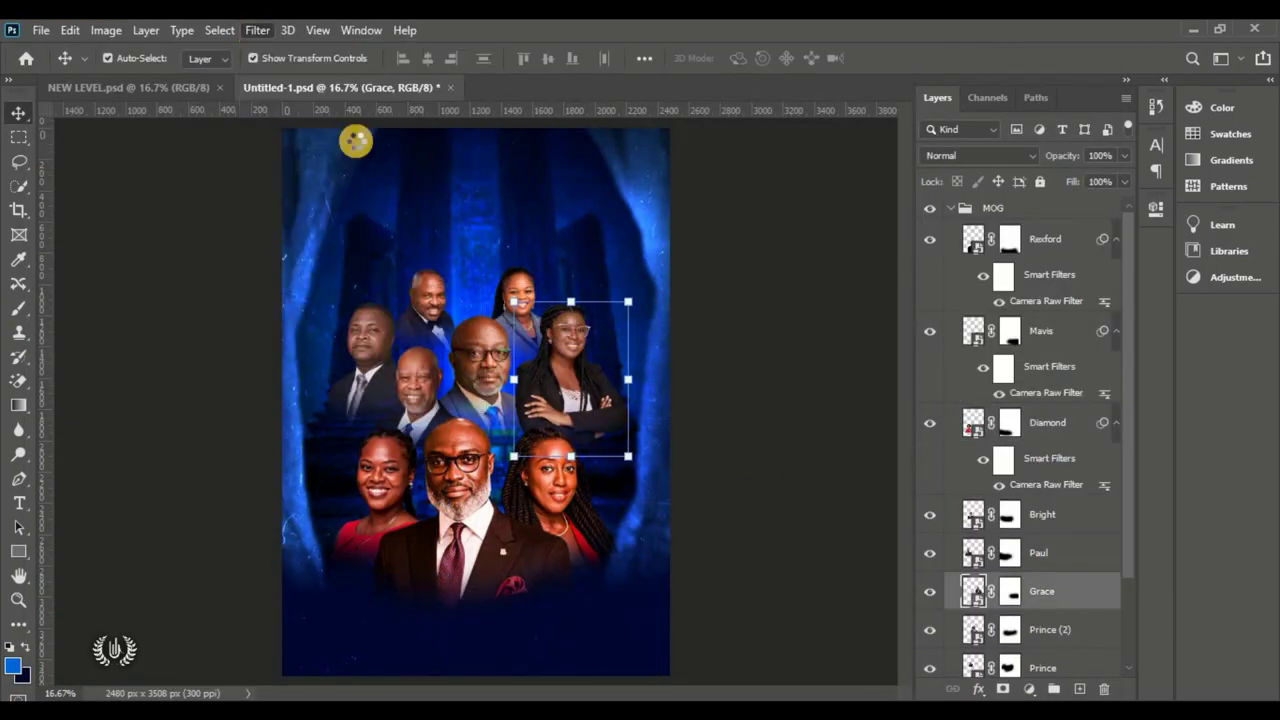
pyautogui.hotkey('ctrl', 'shift', 'a')
pyautogui.scroll(-3, 985, 452)
pyautogui.scroll(-3, 985, 452)
pyautogui.moveTo(980, 548); pyautogui.dragTo(1006, 554)
pyautogui.scroll(-2, 1006, 554)
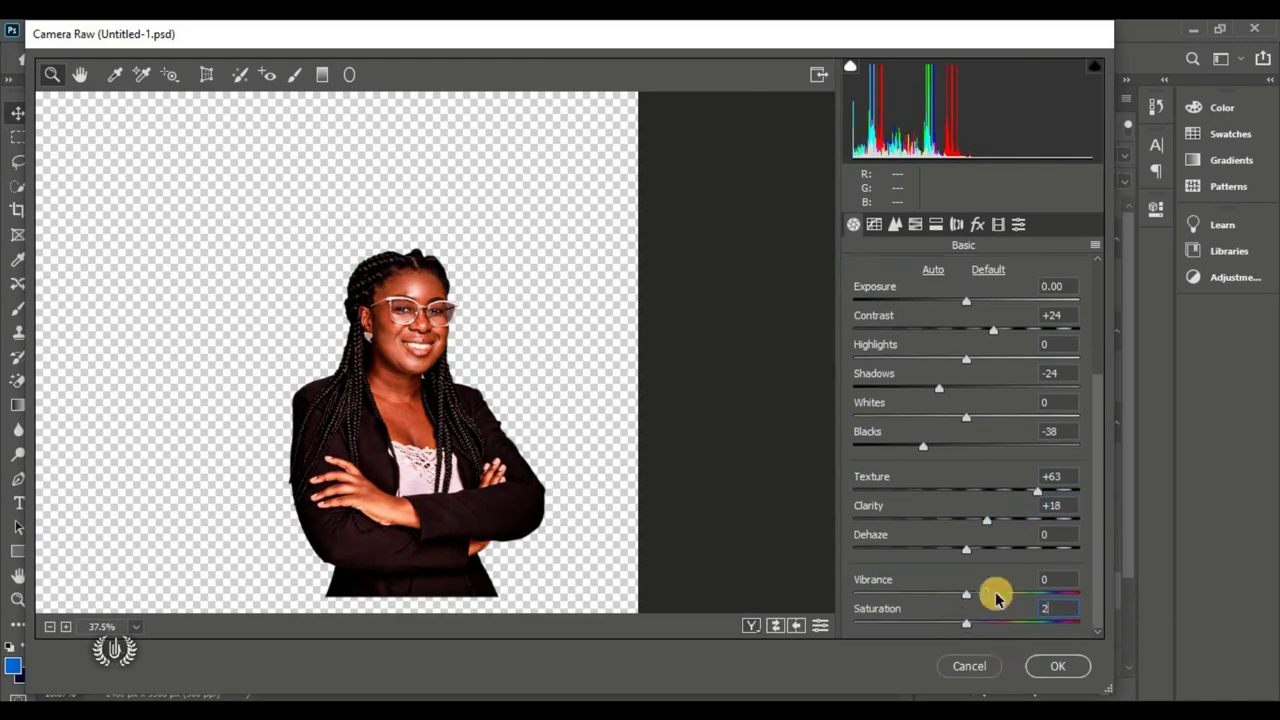
pyautogui.click(1058, 666)
# Step: Apply Camera Raw filters to the bald man in the blue tie and the smiling older man
pyautogui.click(497, 347)
pyautogui.hotkey('ctrl', 'shift', 'a')
pyautogui.scroll(-3, 934, 457)
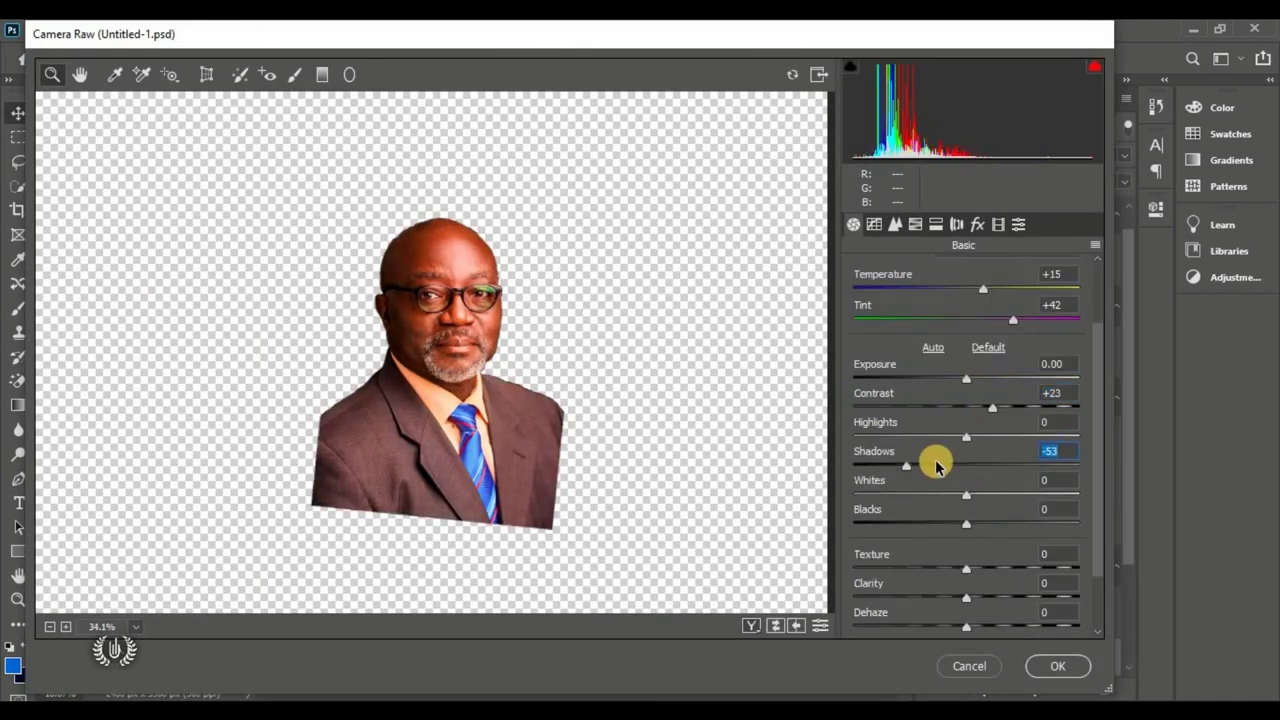
pyautogui.scroll(-3, 934, 457)
pyautogui.click(1048, 666)
pyautogui.click(425, 385)
pyautogui.hotkey('ctrl', 'shift', 'a')
pyautogui.scroll(-3, 986, 503)
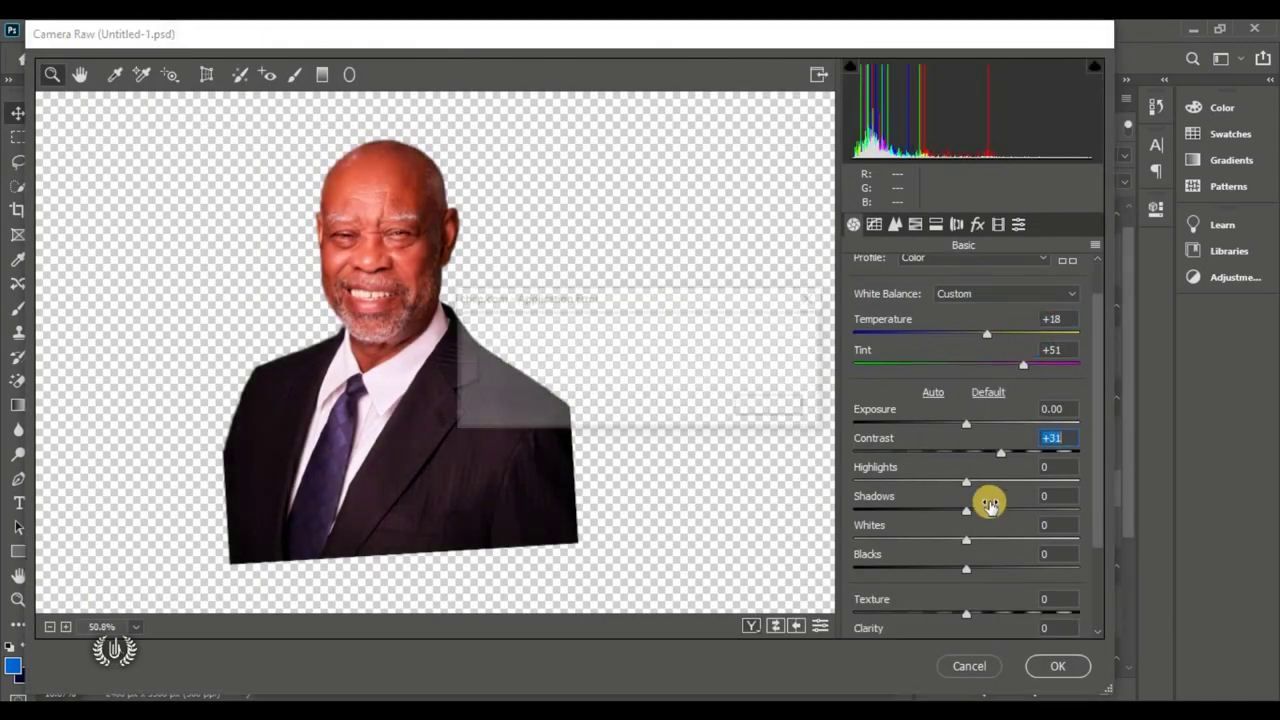
pyautogui.scroll(-3, 971, 560)
pyautogui.click(1054, 666)
# Step: Grade the pinstripe-suit man and the grey-jacket woman with higher contrast in Camera Raw
pyautogui.click(370, 360)
pyautogui.hotkey('ctrl', 'shift', 'a')
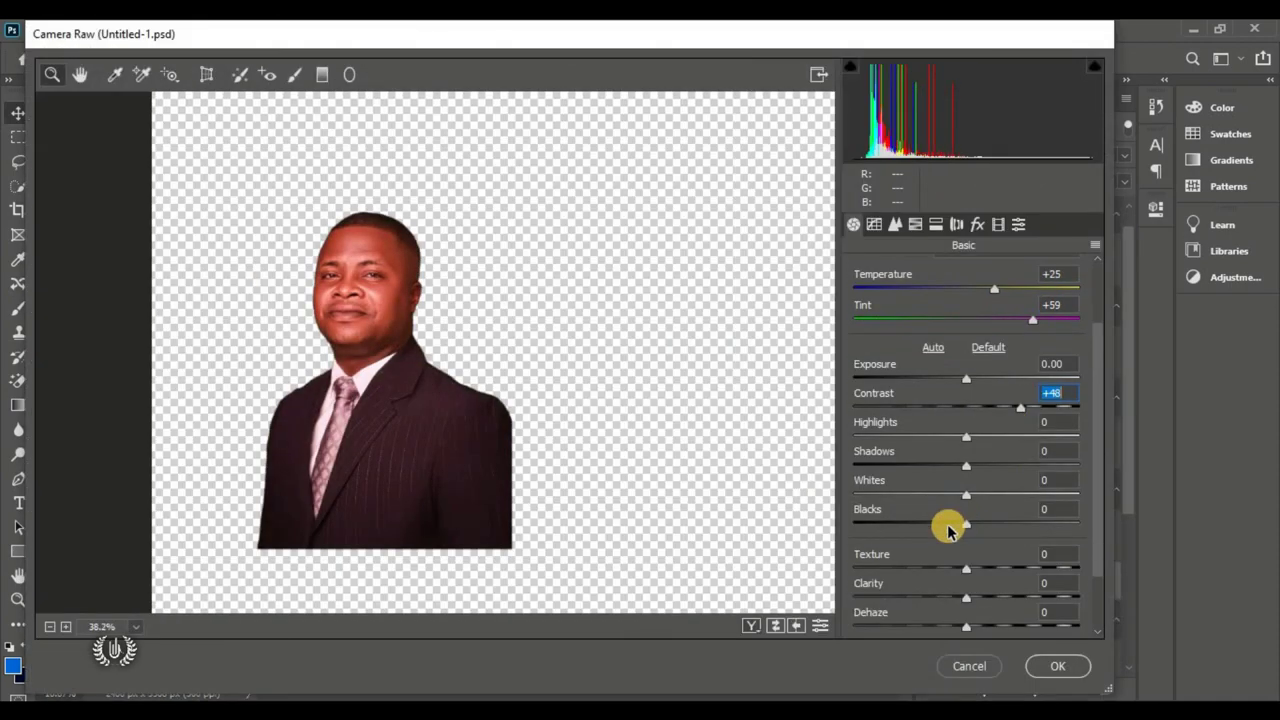
pyautogui.scroll(-2, 943, 523)
pyautogui.moveTo(940, 457); pyautogui.dragTo(914, 457)
pyautogui.click(1054, 666)
pyautogui.click(514, 290)
pyautogui.hotkey('ctrl', 'shift', 'a')
pyautogui.moveTo(975, 491); pyautogui.dragTo(983, 491)
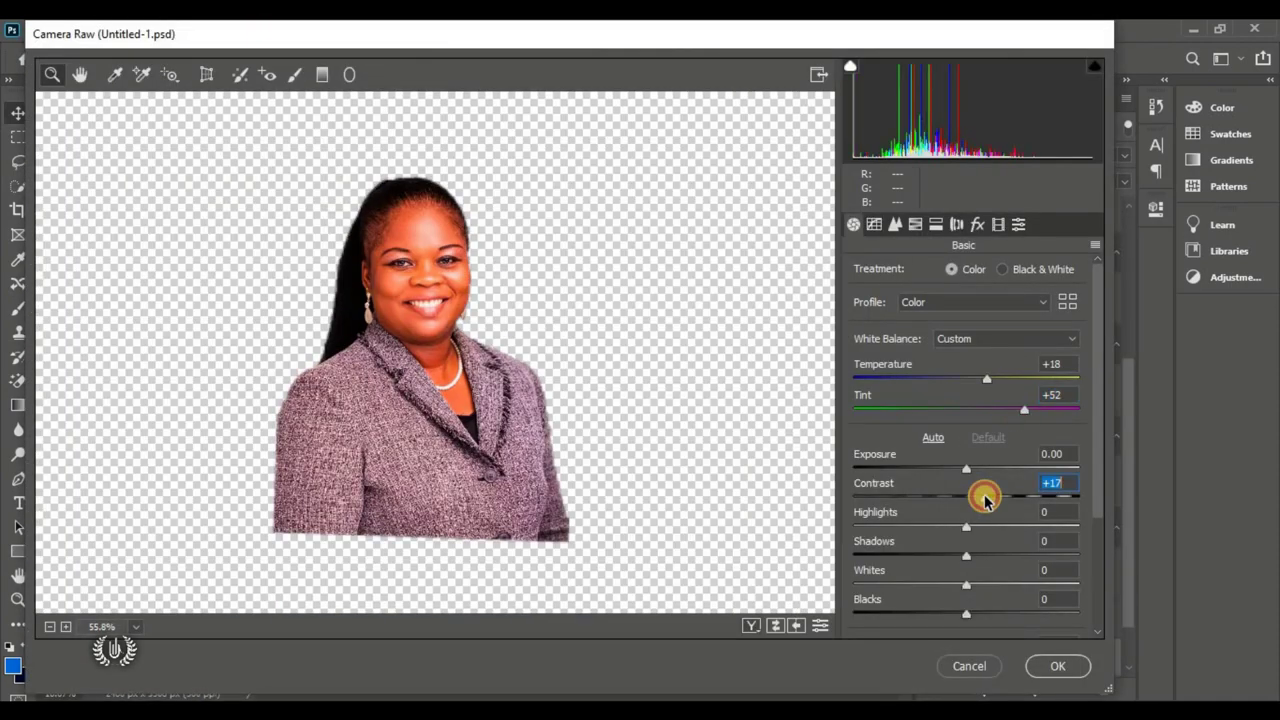
pyautogui.scroll(-2, 949, 431)
pyautogui.moveTo(955, 431); pyautogui.dragTo(1020, 409)
pyautogui.click(1054, 666)
# Step: Apply a Camera Raw grade to the last remaining portrait in the group
pyautogui.click(428, 300)
pyautogui.hotkey('ctrl', 'shift', 'a')
pyautogui.scroll(-2, 960, 470)
pyautogui.moveTo(980, 491); pyautogui.dragTo(986, 491)
pyautogui.click(1054, 666)
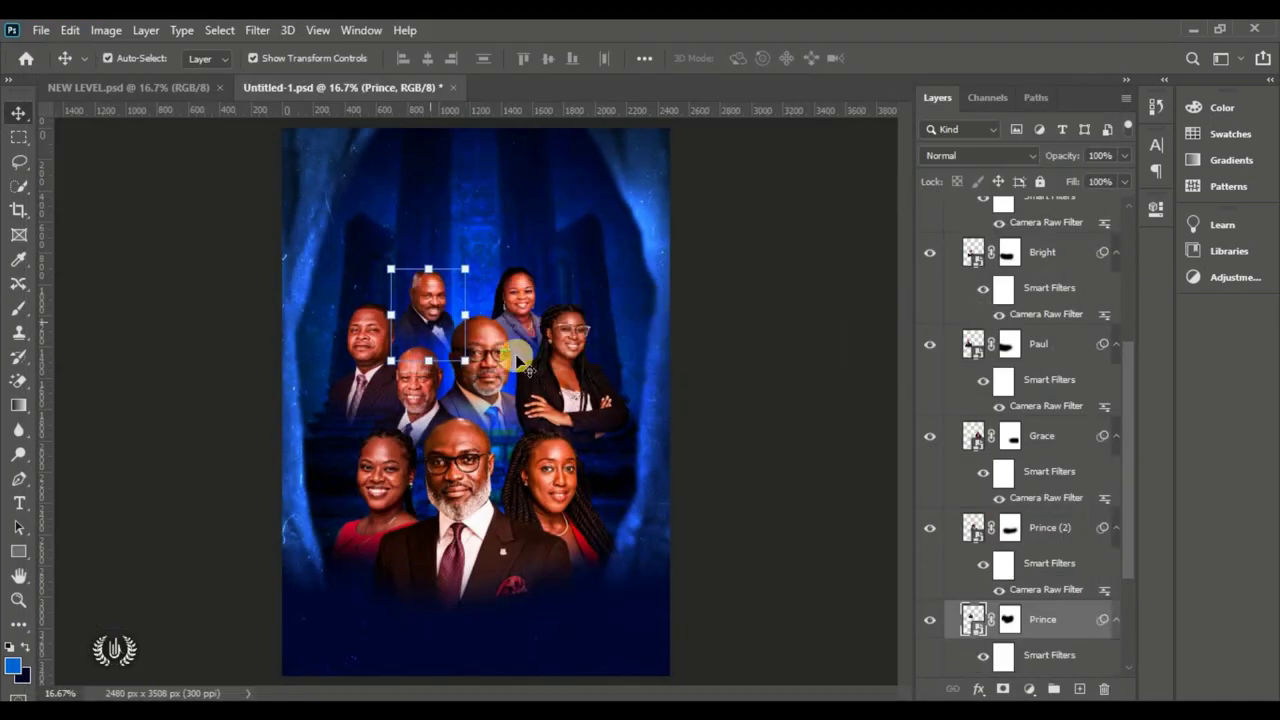
# Step: Raise the front man's existing Camera Raw Tint to +69
pyautogui.click(476, 467)
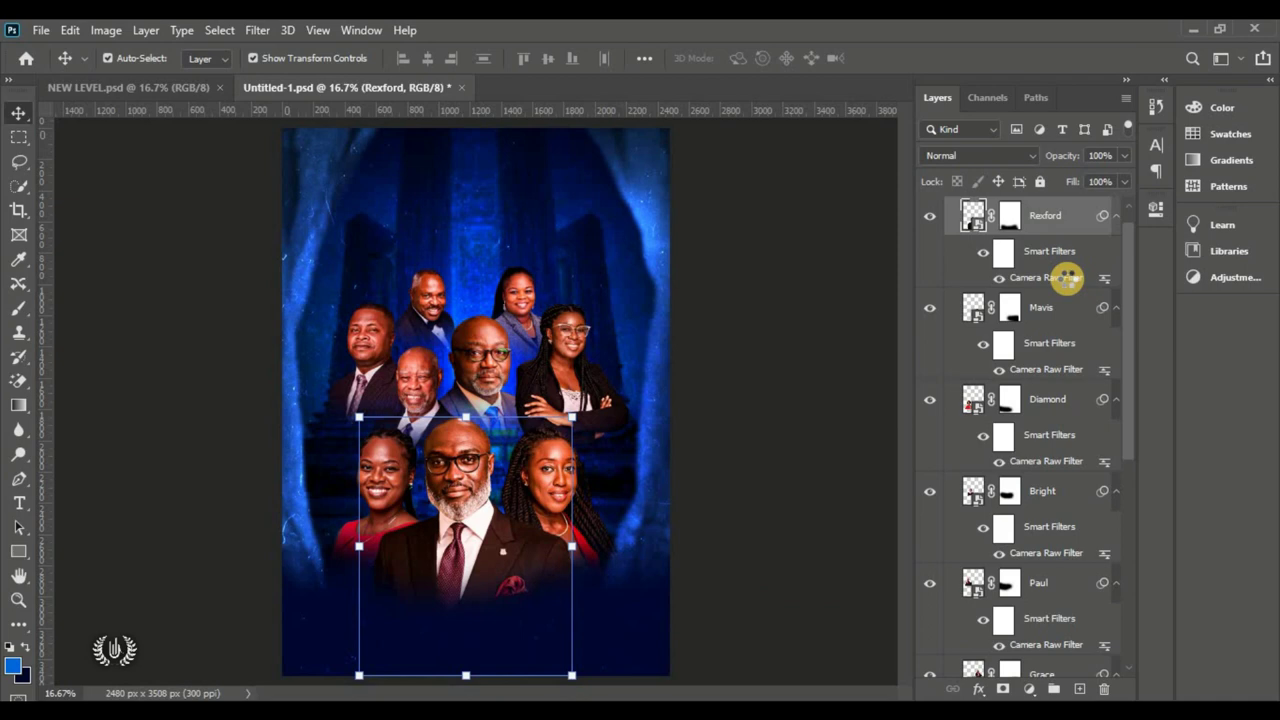
pyautogui.doubleClick(1068, 279)
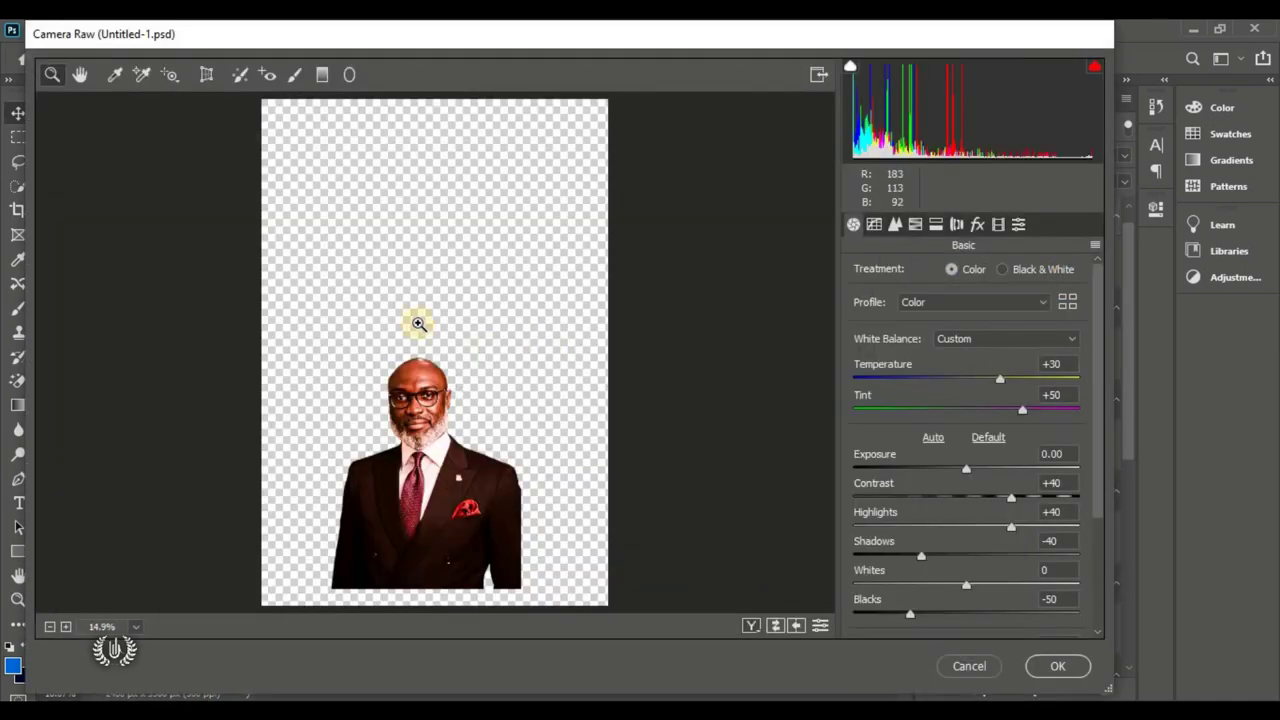
pyautogui.moveTo(1017, 410); pyautogui.dragTo(1047, 421)
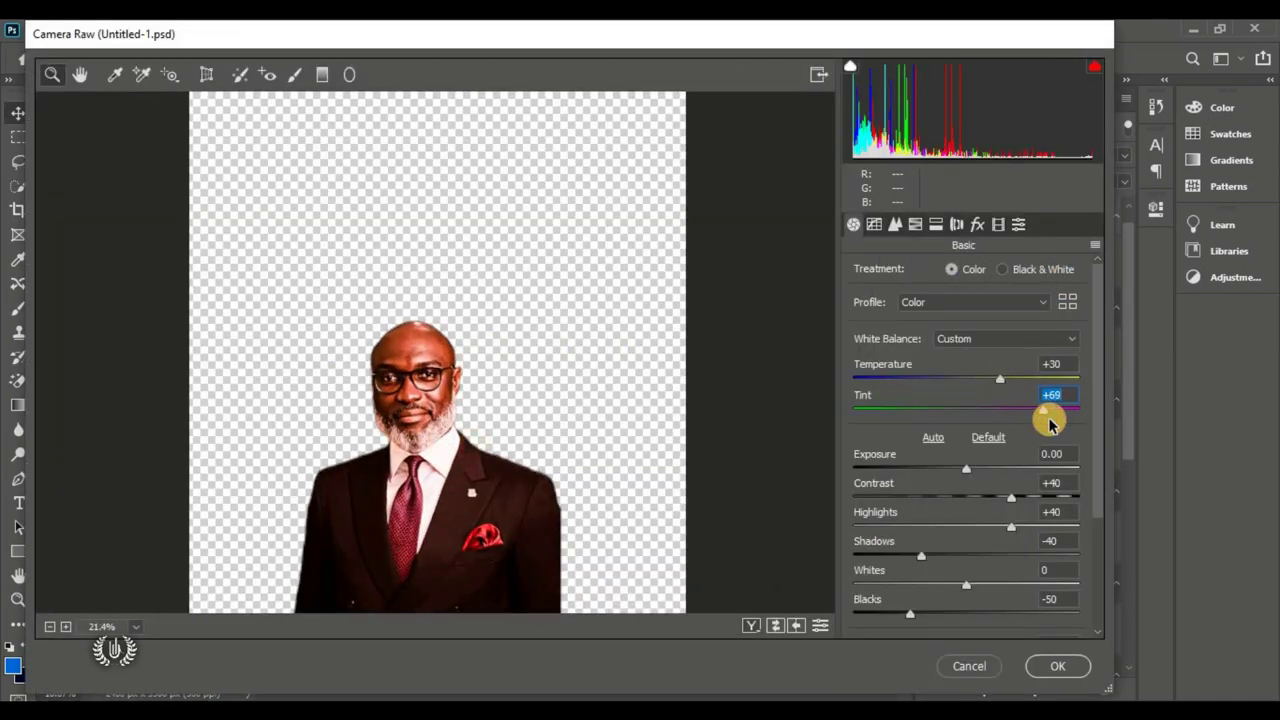
pyautogui.click(1058, 664)
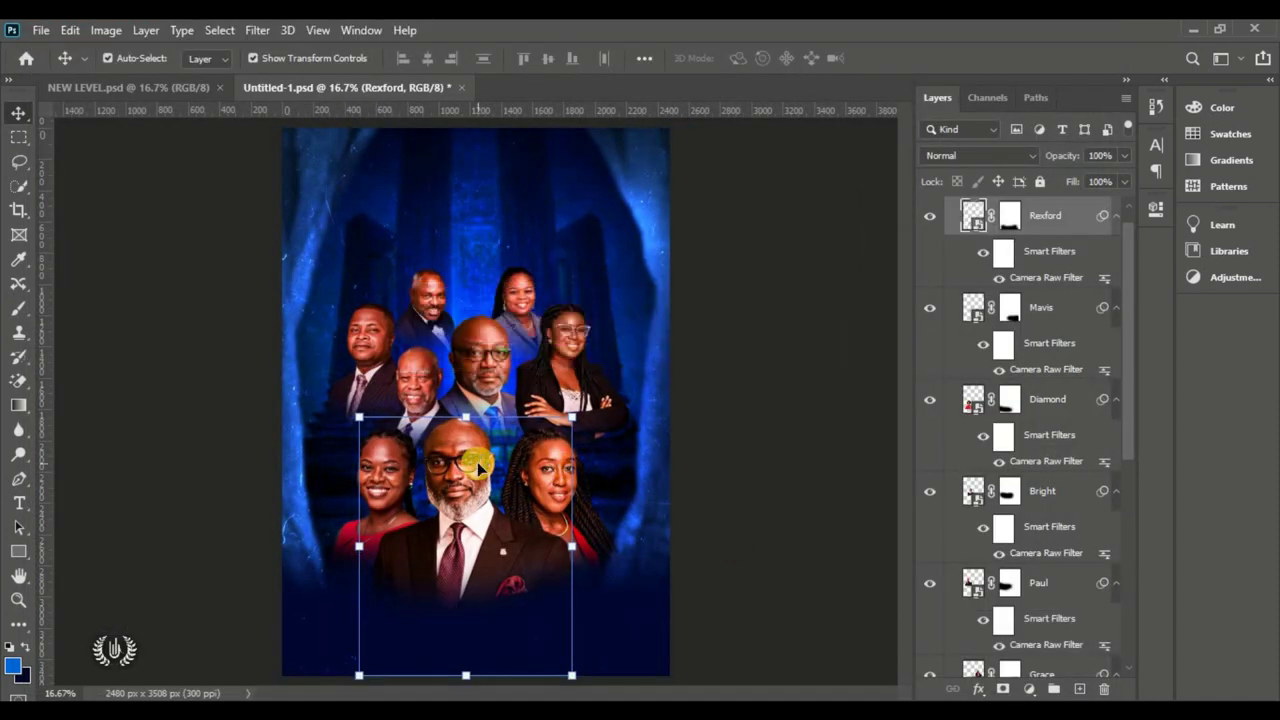
# Step: Collapse the MOG portrait group
pyautogui.click(777, 382)
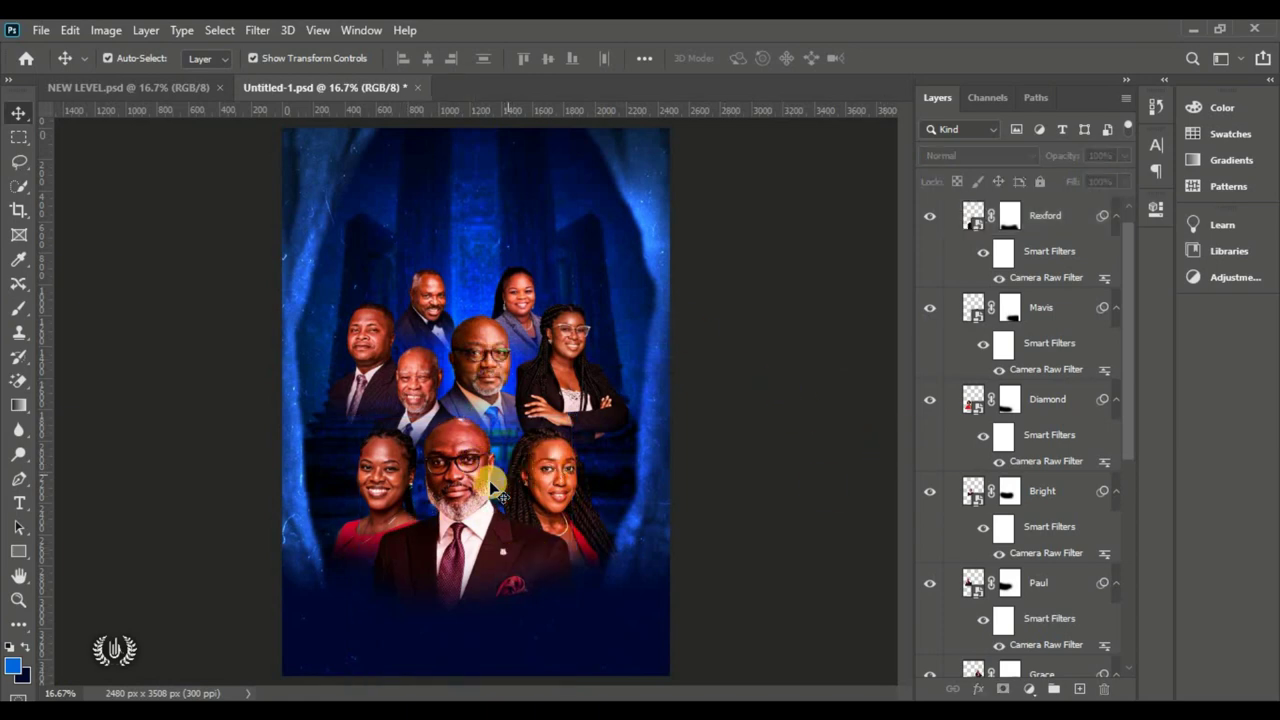
pyautogui.click(468, 471)
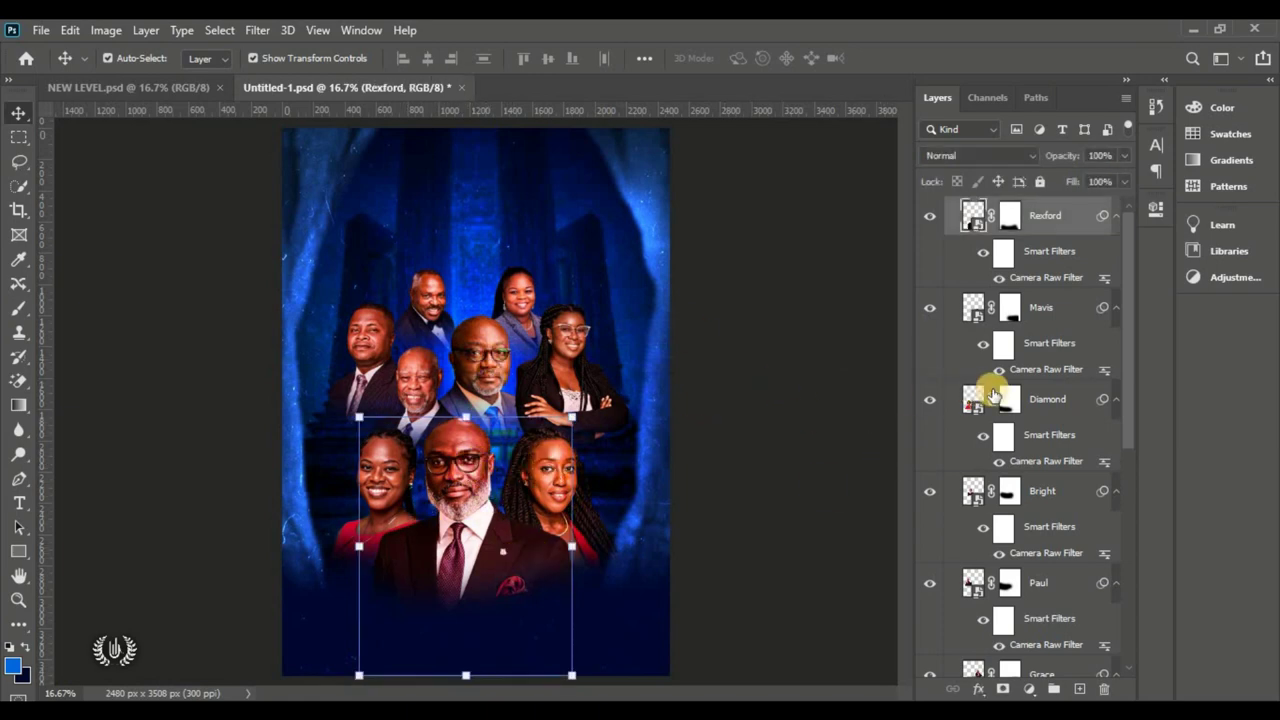
pyautogui.scroll(1, 956, 216)
pyautogui.click(953, 210)
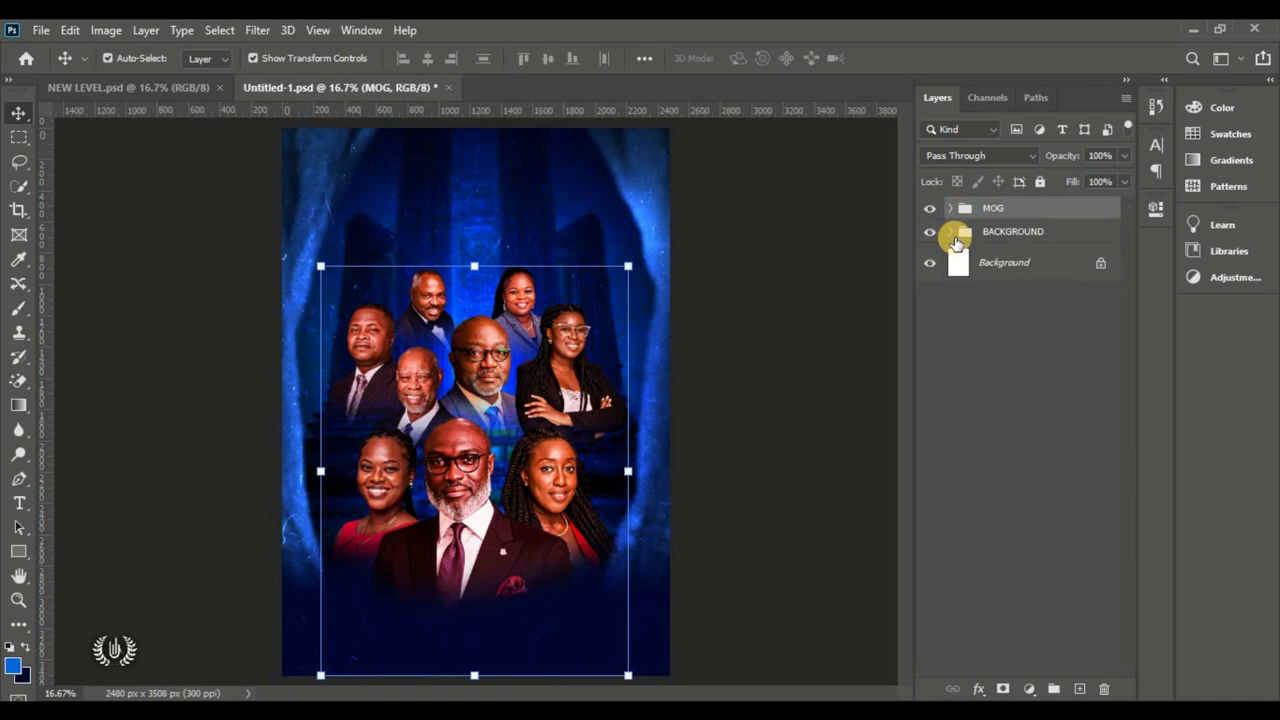
# Step: Place the Thunder strike image as an embedded layer in the BACKGROUND group
pyautogui.click(1070, 243)
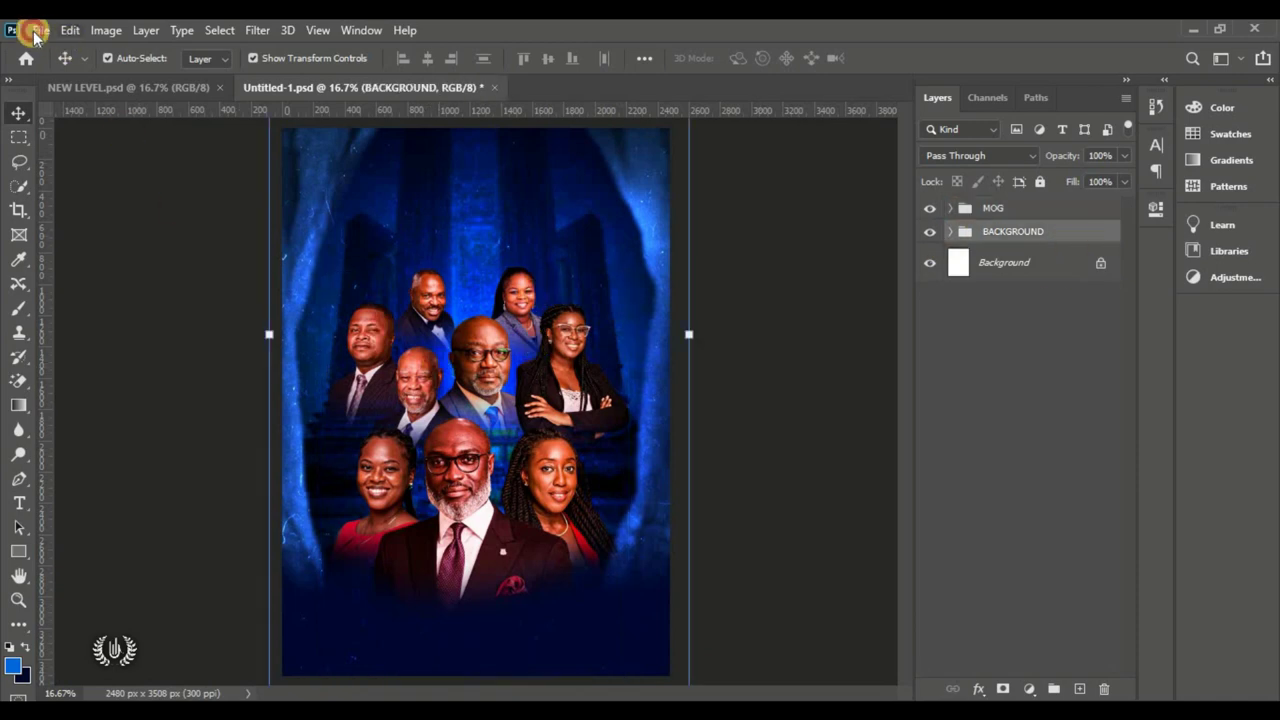
pyautogui.click(37, 30)
pyautogui.click(160, 398)
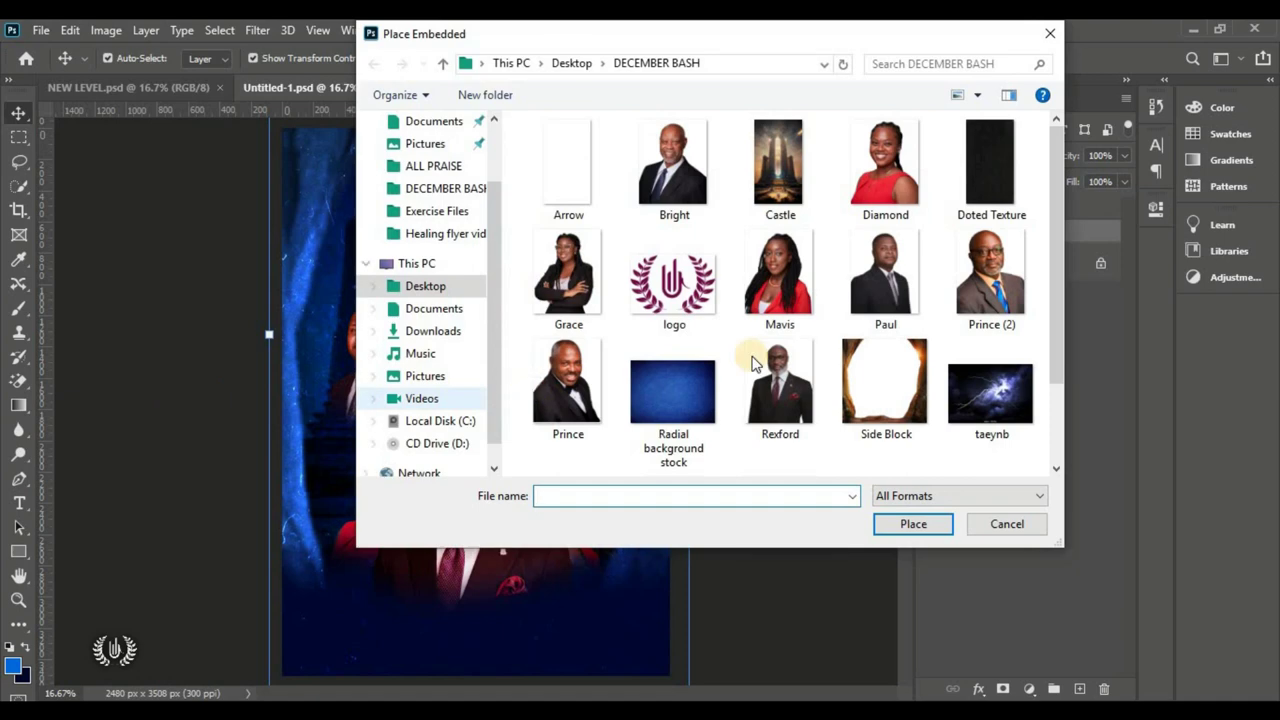
pyautogui.scroll(-2, 790, 343)
pyautogui.click(555, 420)
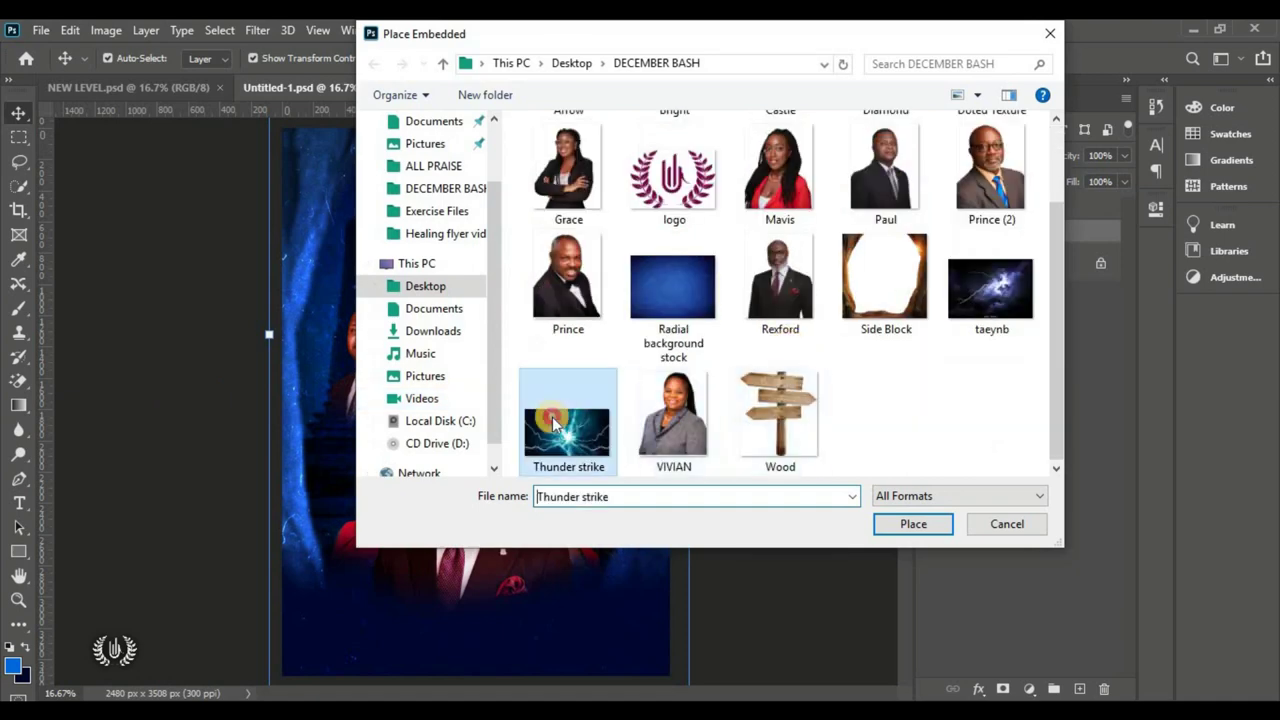
pyautogui.click(912, 524)
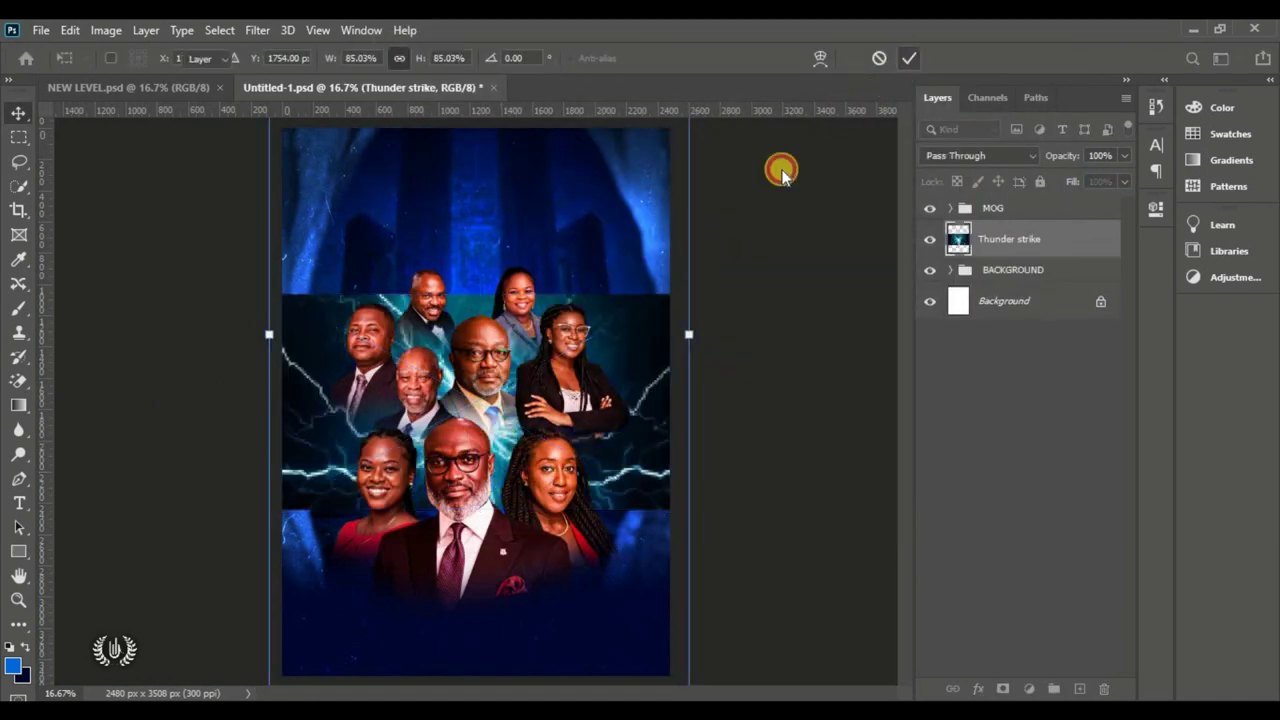
pyautogui.press('Return')
# Step: Set the lightning layer to Screen blend mode and stack it below the MOG group
pyautogui.moveTo(1020, 238); pyautogui.dragTo(1037, 196)
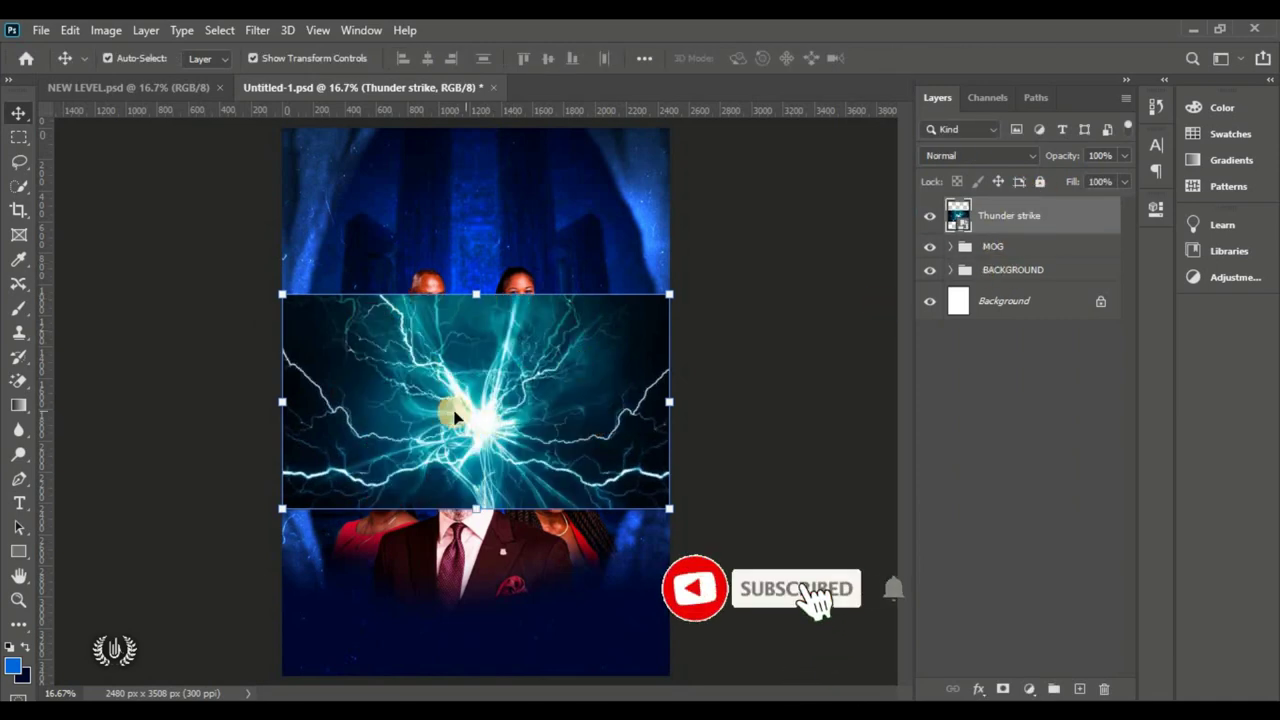
pyautogui.click(990, 156)
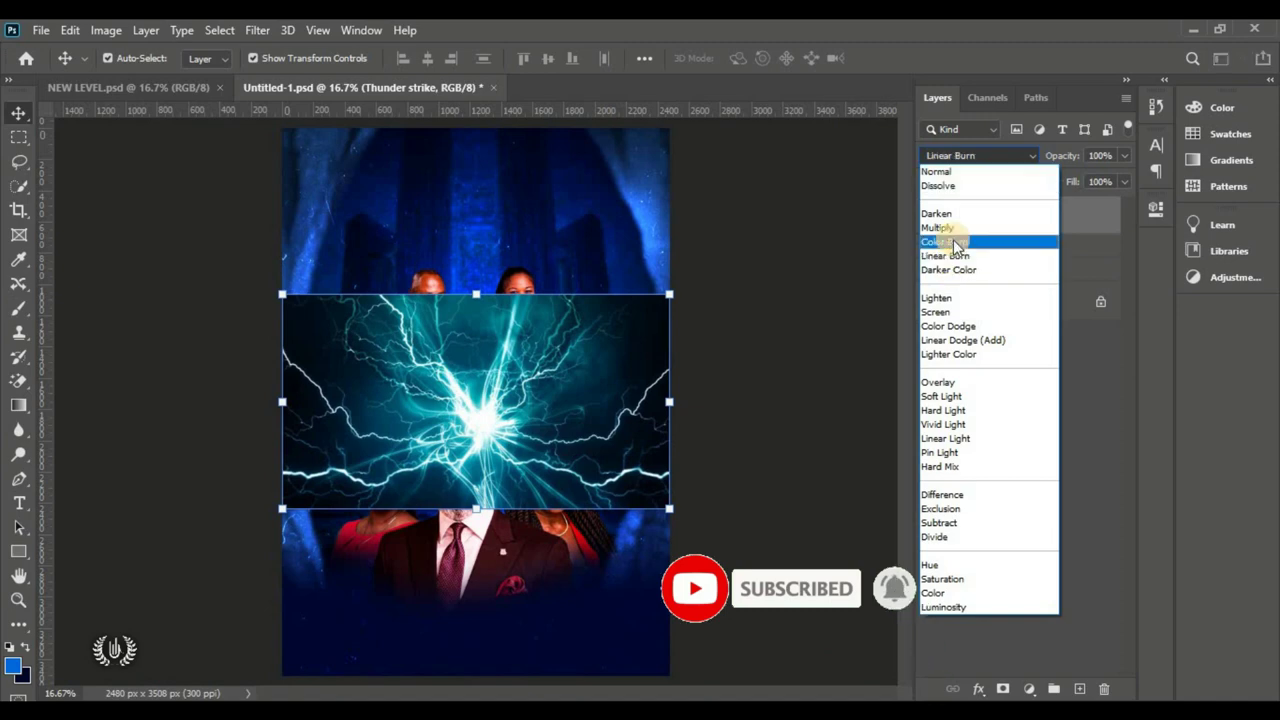
pyautogui.click(938, 314)
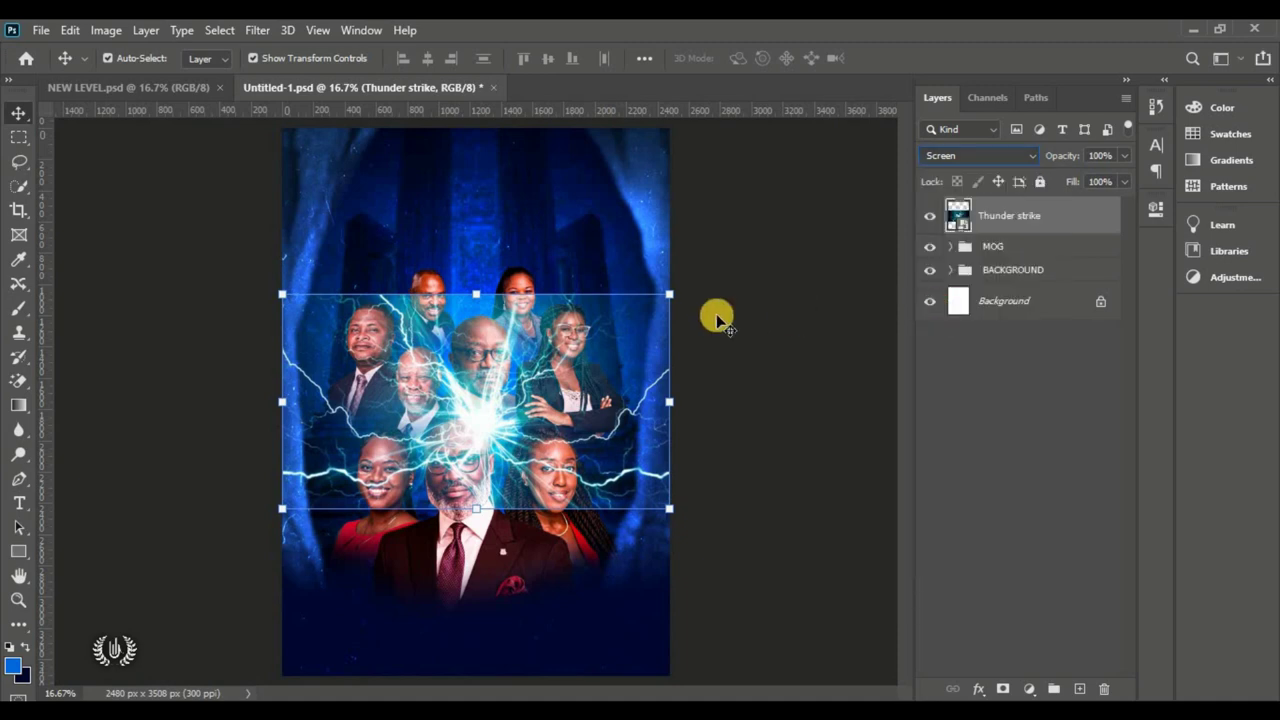
pyautogui.moveTo(1063, 220); pyautogui.dragTo(1077, 260)
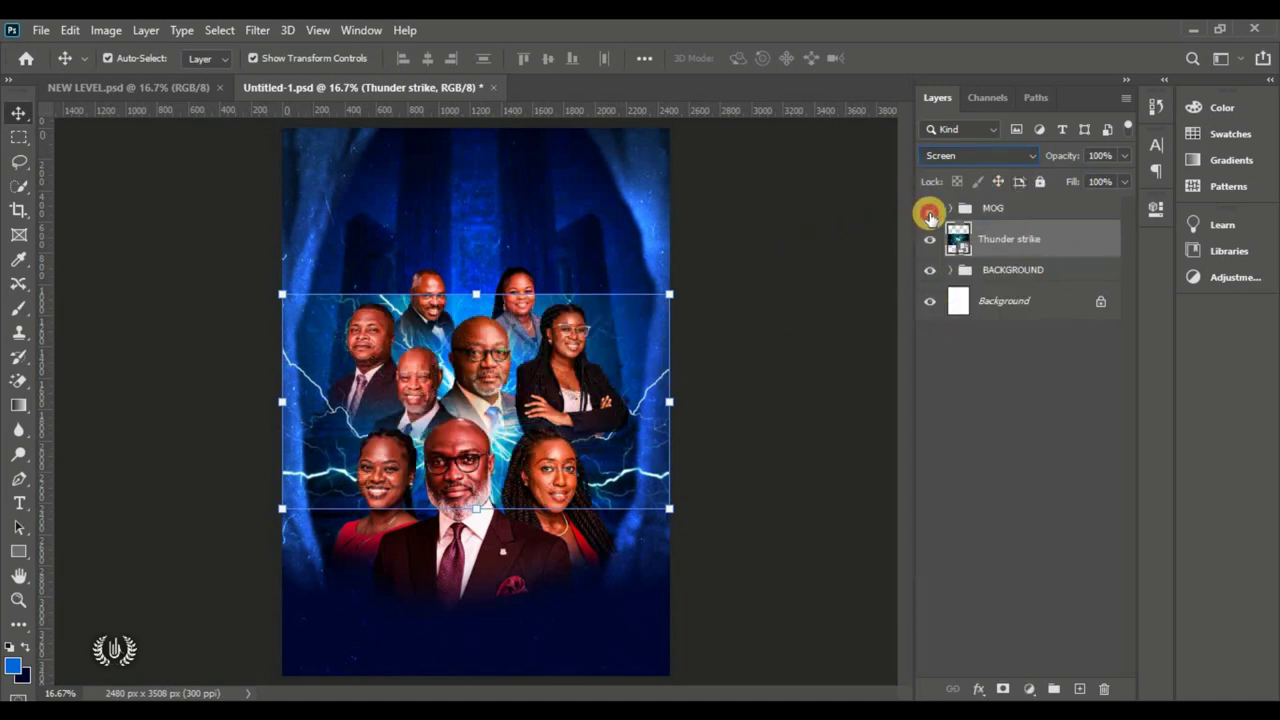
pyautogui.click(929, 212)
pyautogui.click(929, 209)
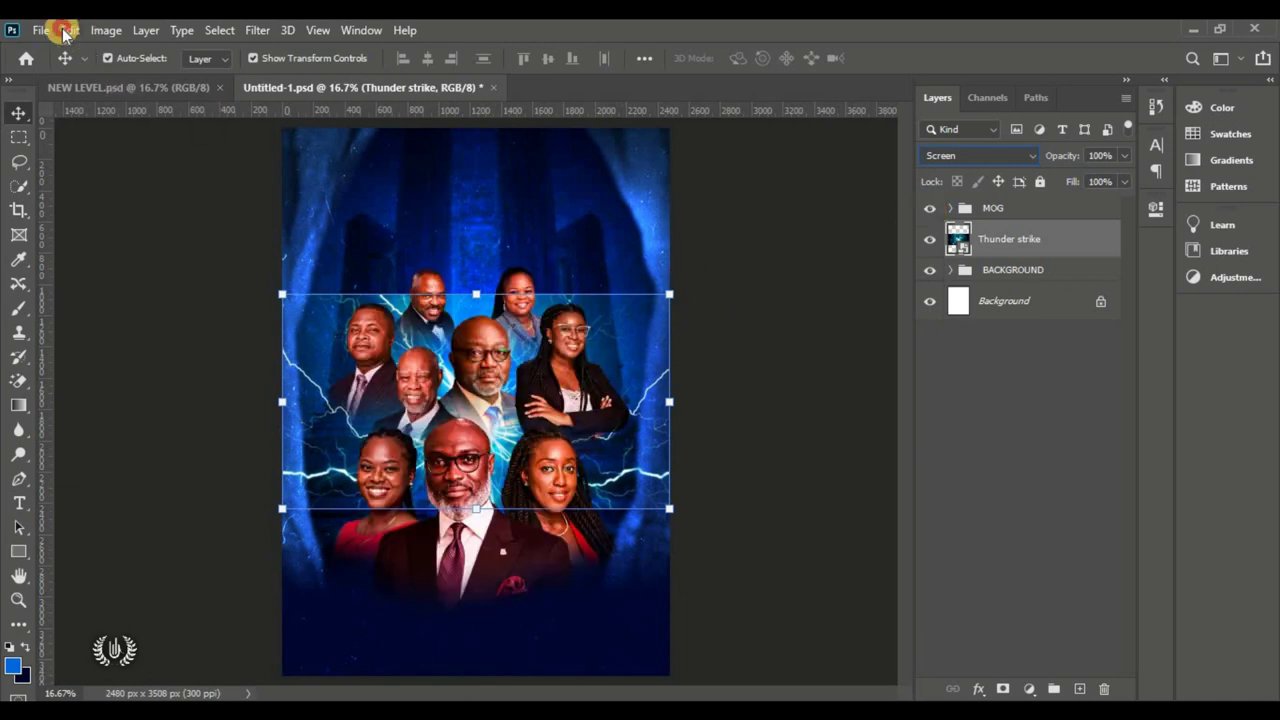
# Step: Shift the lightning lower with Free Transform and add a layer mask to it
pyautogui.click(68, 30)
pyautogui.click(150, 434)
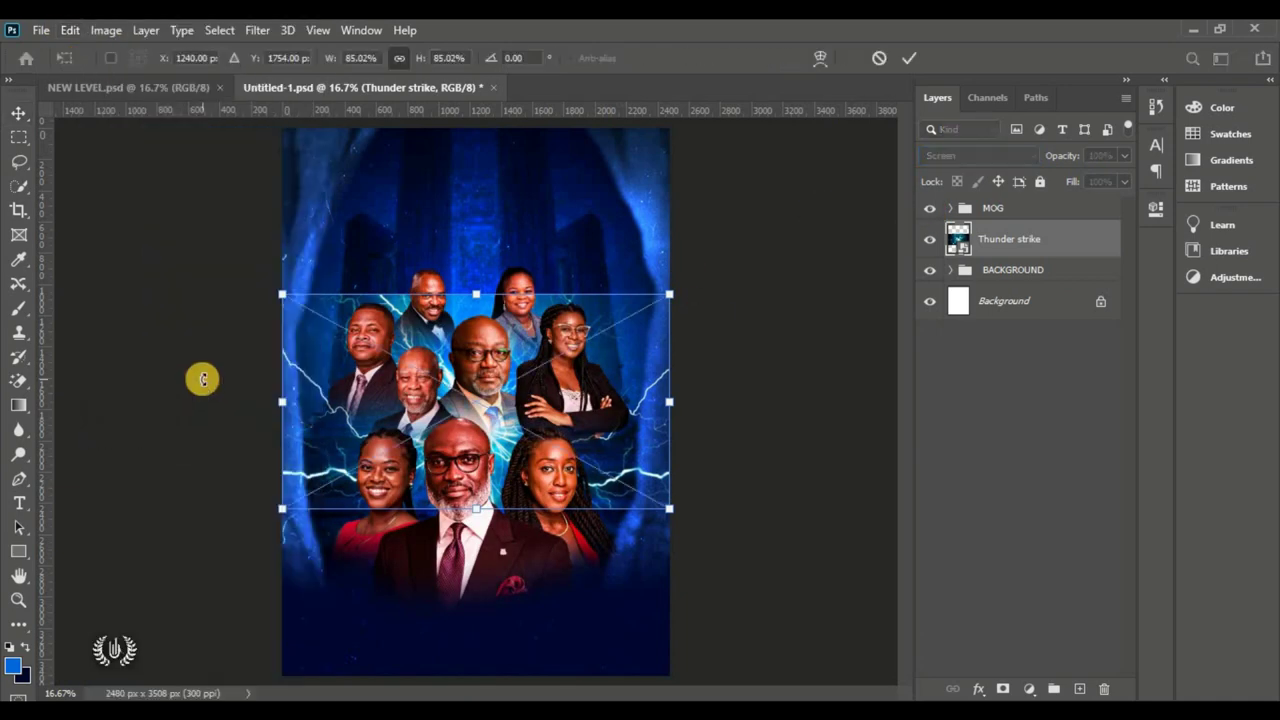
pyautogui.moveTo(482, 384)
pyautogui.mouseDown()
pyautogui.moveTo(479, 440)
pyautogui.moveTo(482, 386)
pyautogui.mouseUp()
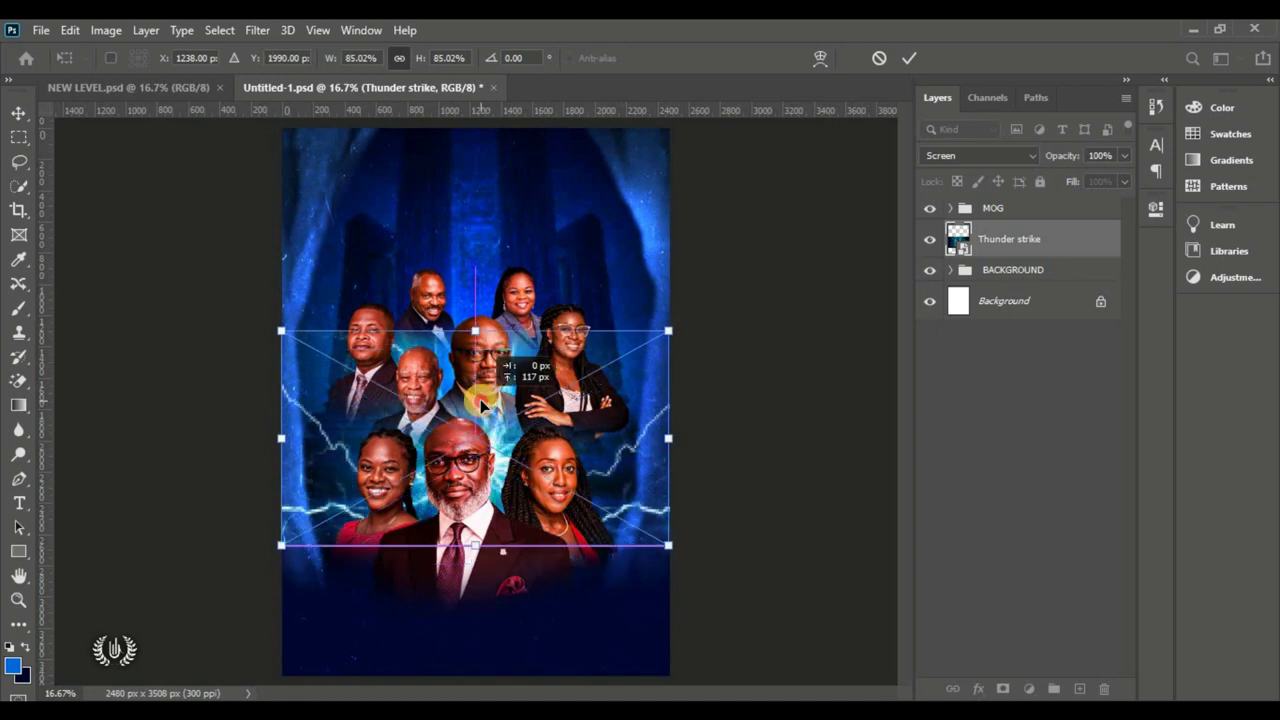
pyautogui.click(908, 57)
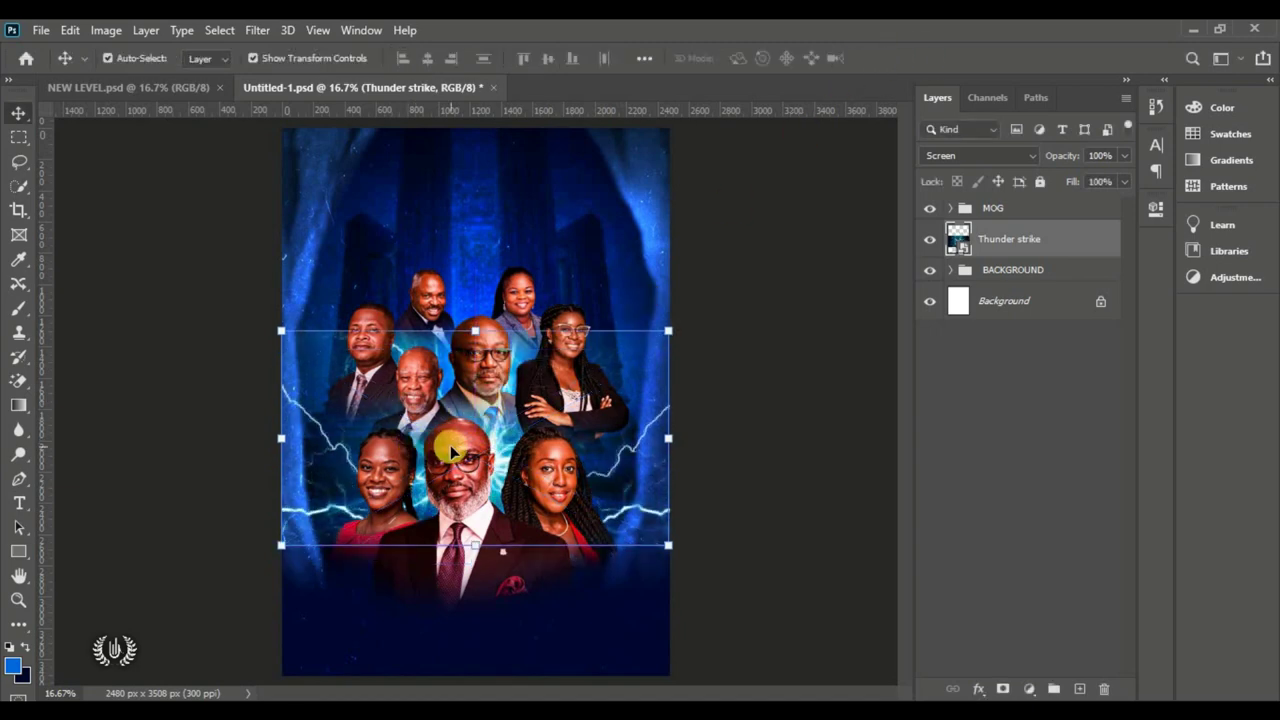
pyautogui.hotkey('ctrl', 't')
pyautogui.moveTo(472, 405); pyautogui.dragTo(471, 417)
pyautogui.click(908, 57)
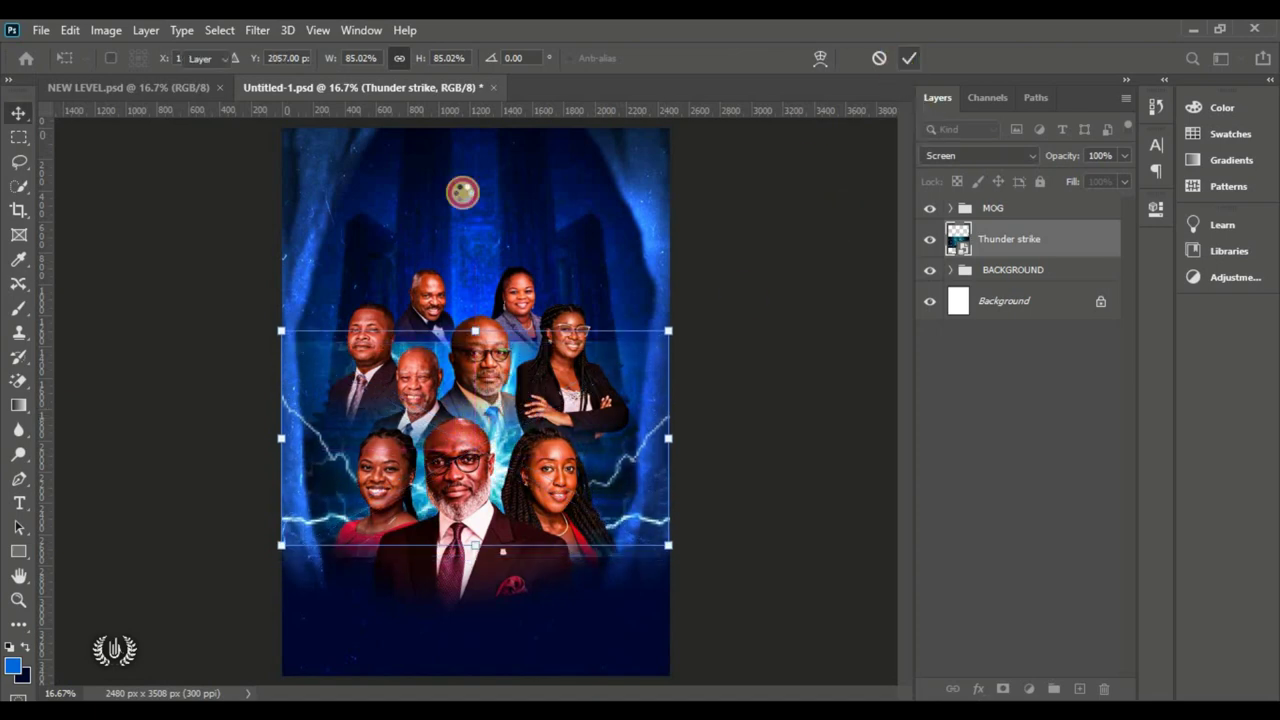
pyautogui.click(1003, 688)
# Step: Paint out the lightning over the faces with a soft round brush, then size it to 500 px
pyautogui.click(19, 305)
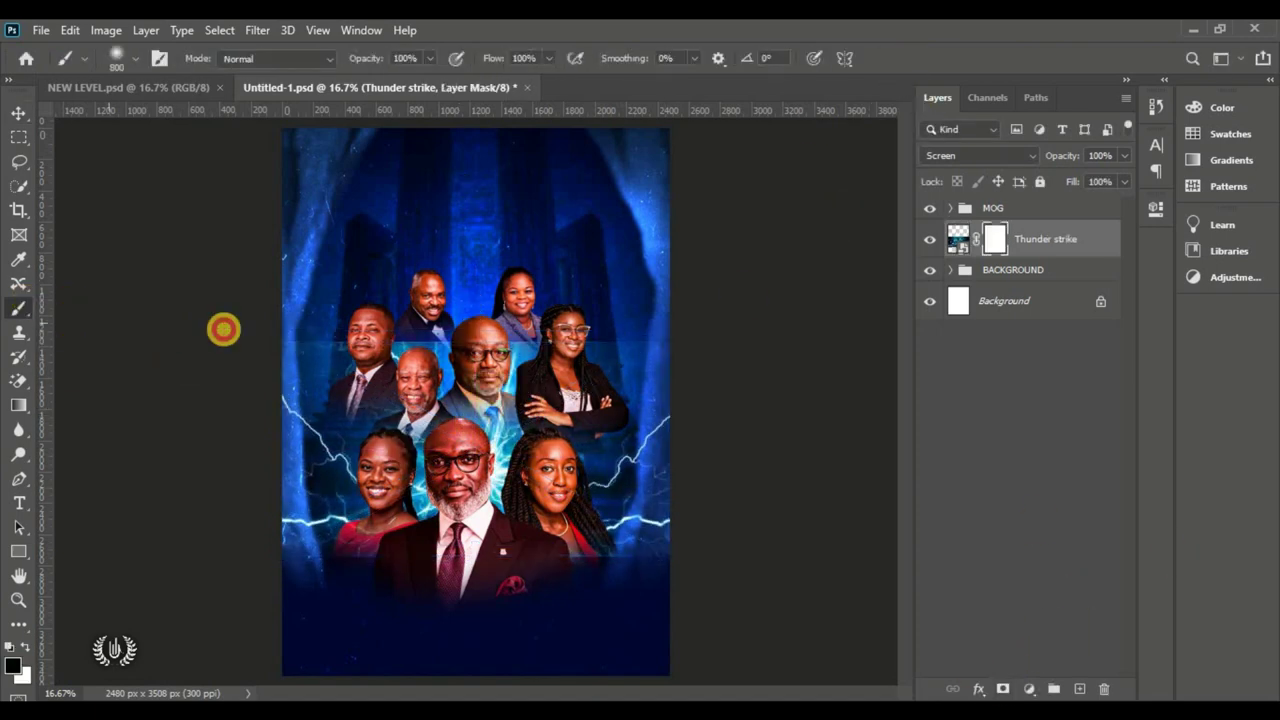
pyautogui.click(128, 57)
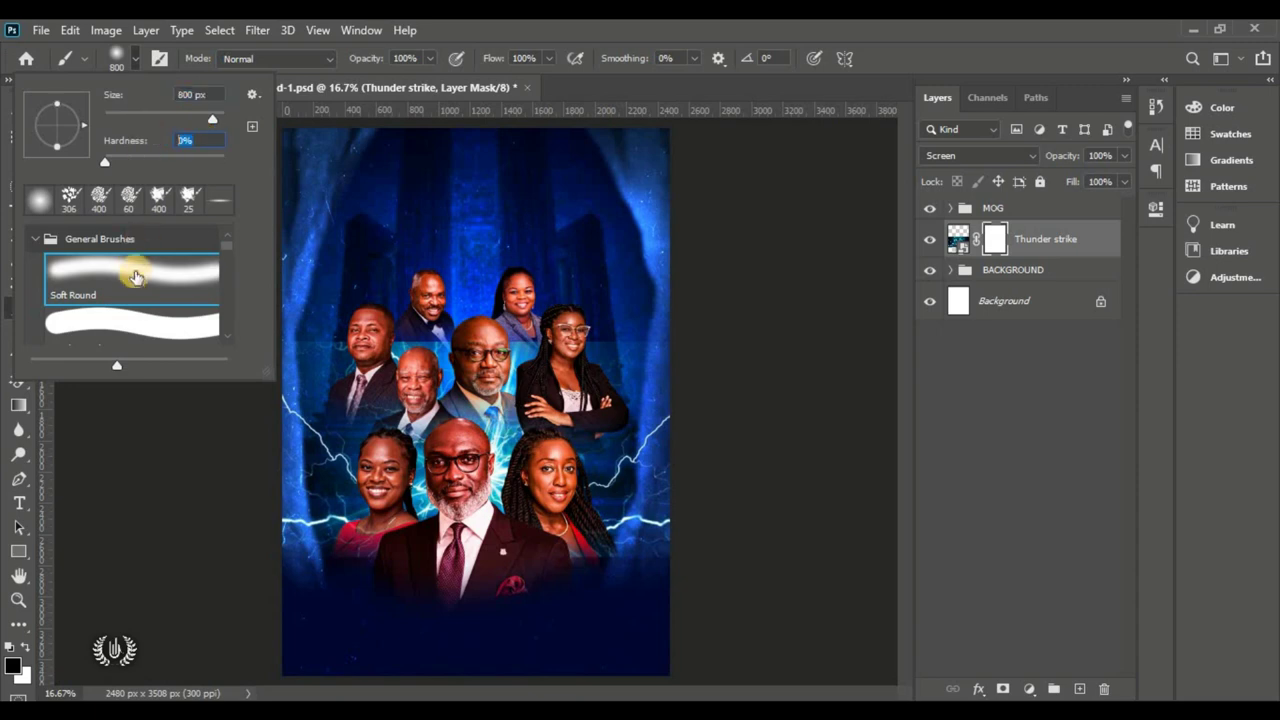
pyautogui.click(135, 58)
pyautogui.moveTo(358, 329); pyautogui.dragTo(743, 337)
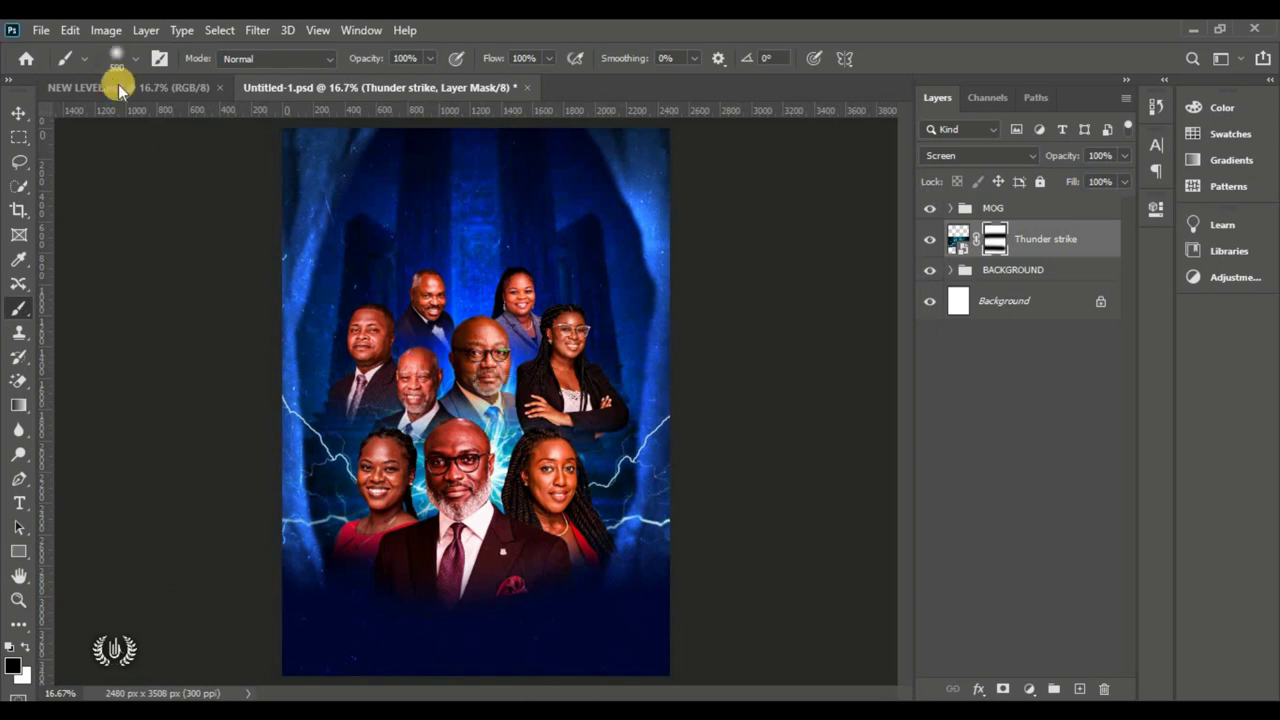
pyautogui.click(117, 58)
pyautogui.click(548, 422)
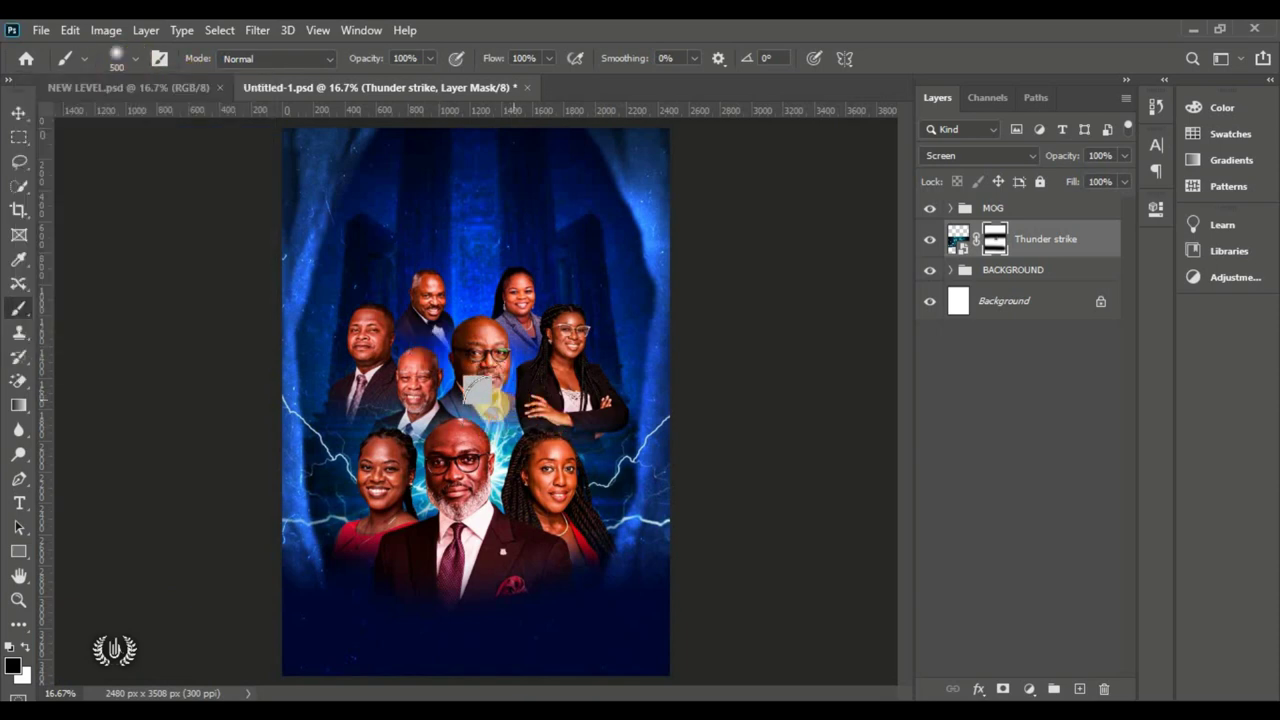
# Step: Hide the Thunder strike layer and select the BACKGROUND group
pyautogui.click(18, 112)
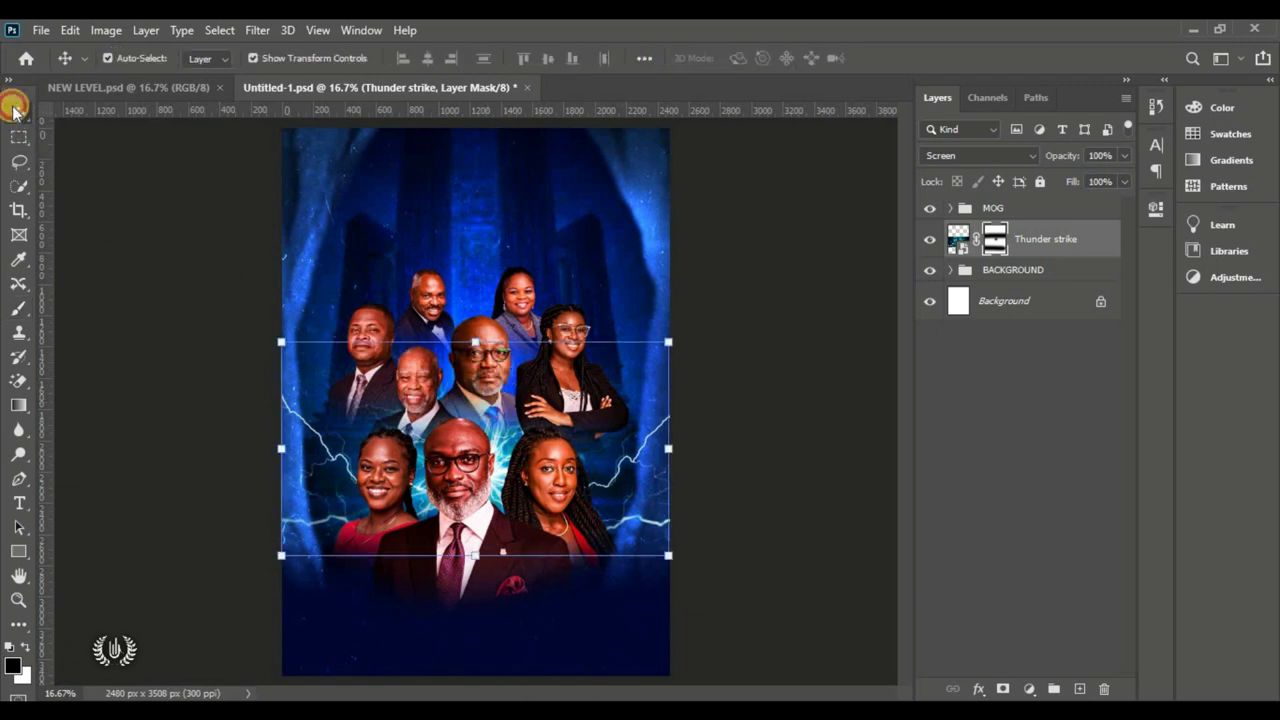
pyautogui.click(240, 420)
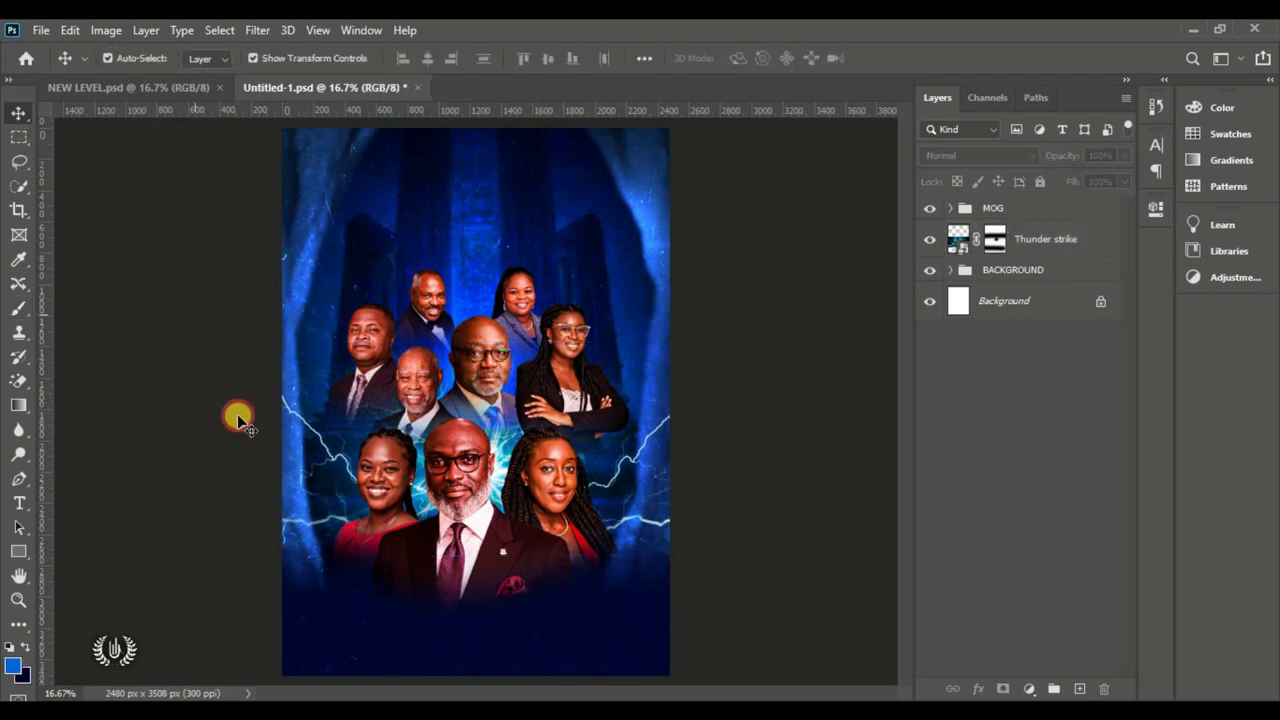
pyautogui.click(929, 241)
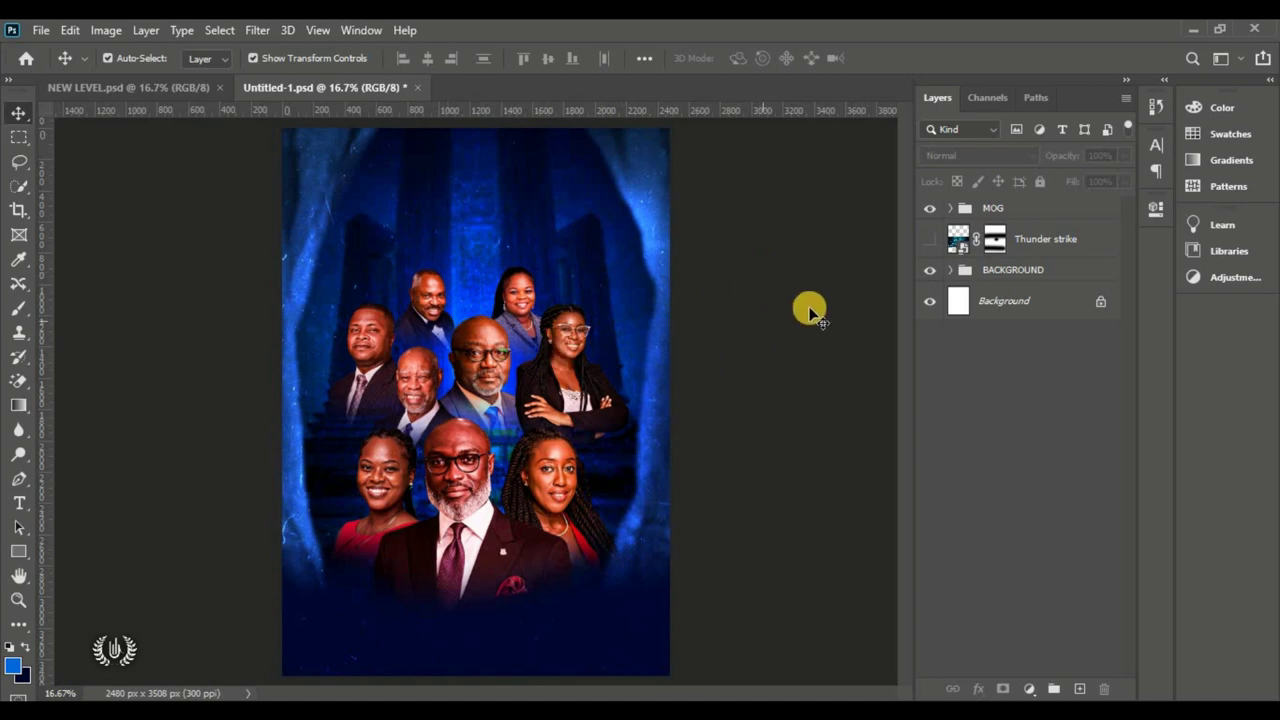
pyautogui.click(929, 241)
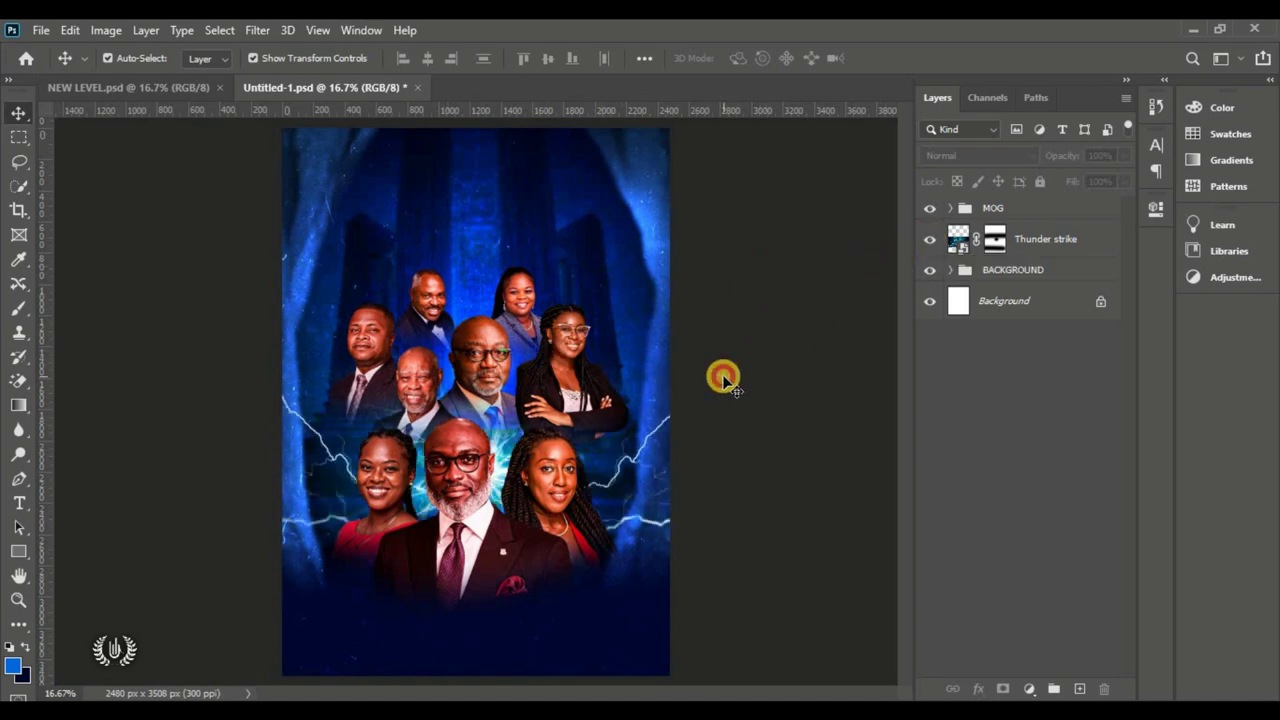
pyautogui.click(929, 241)
pyautogui.click(1018, 275)
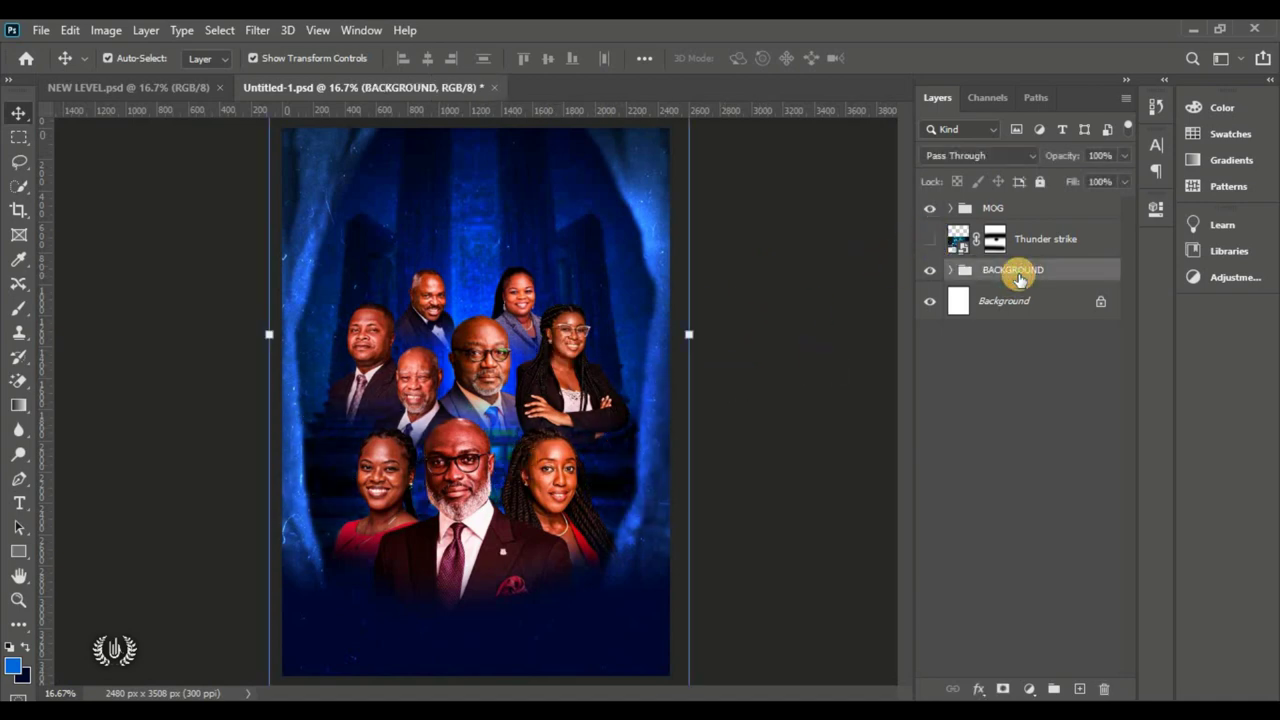
# Step: Draw a large ellipse over the portraits' centre and move its layer above them
pyautogui.rightClick(19, 553)
pyautogui.click(120, 588)
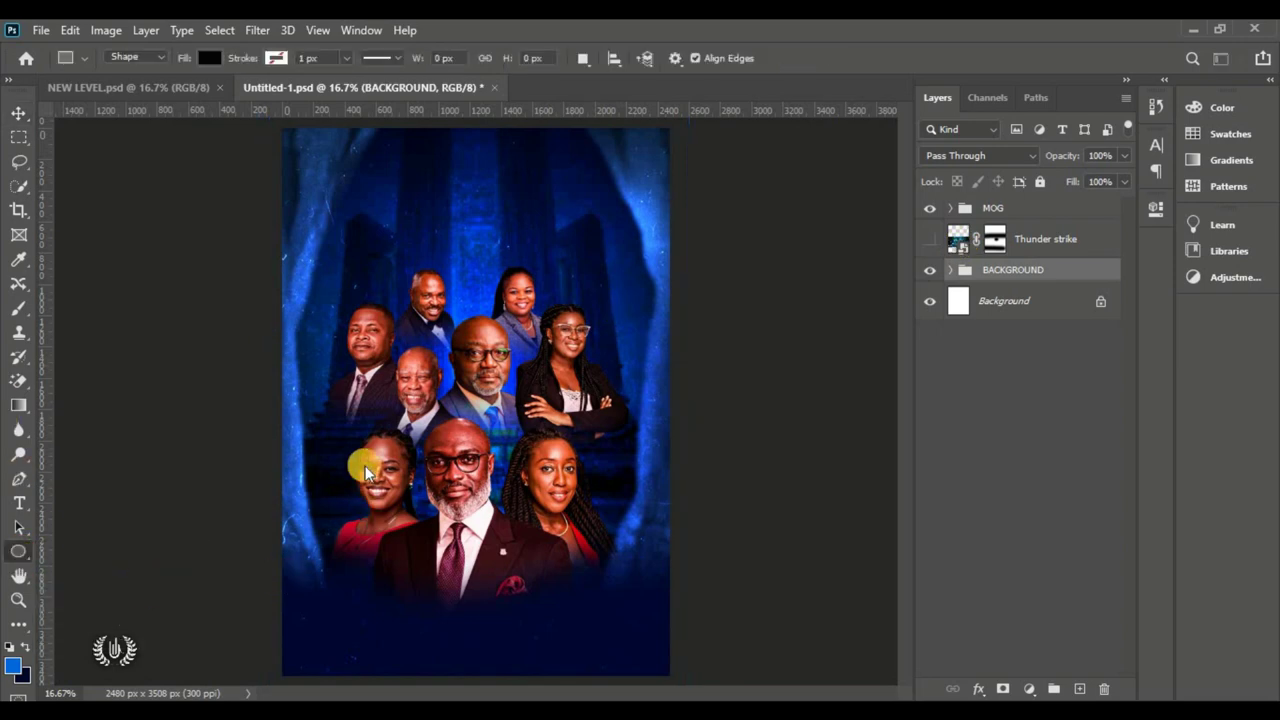
pyautogui.moveTo(355, 352); pyautogui.dragTo(600, 658)
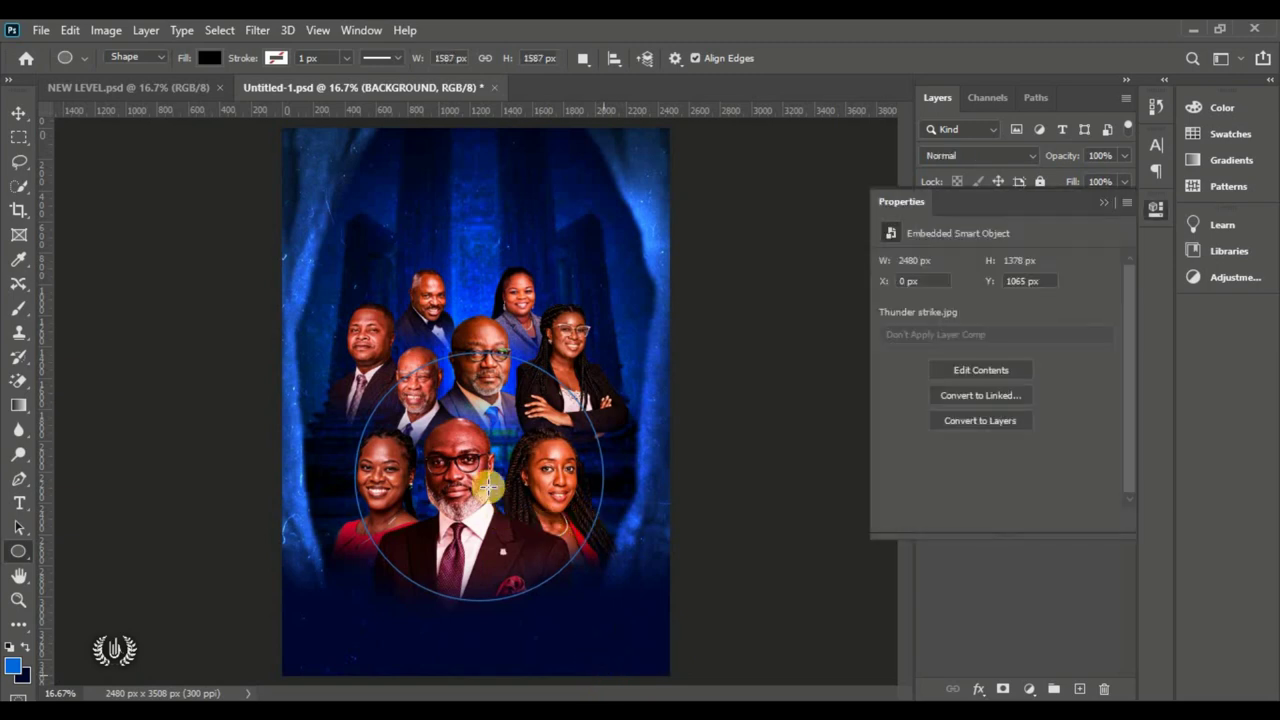
pyautogui.click(19, 112)
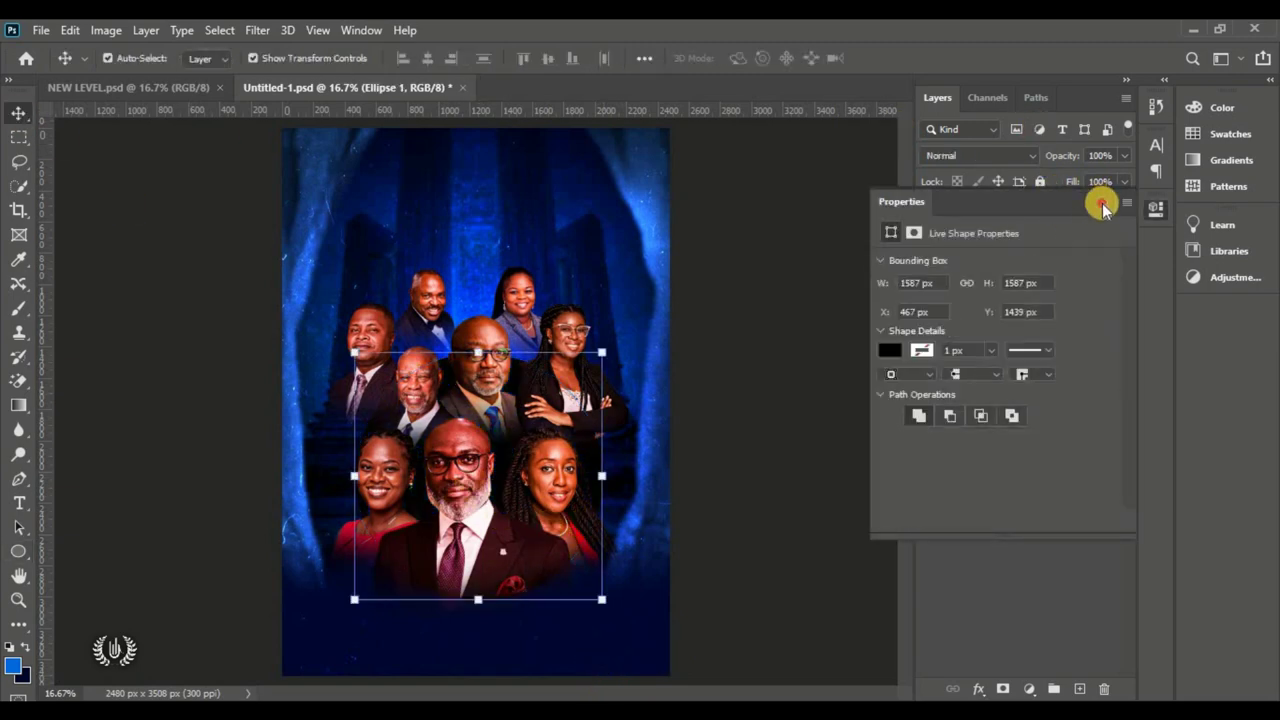
pyautogui.click(1102, 207)
pyautogui.moveTo(986, 281); pyautogui.dragTo(1010, 206)
pyautogui.moveTo(460, 457)
pyautogui.mouseDown()
pyautogui.moveTo(480, 437)
pyautogui.moveTo(476, 452)
pyautogui.mouseUp()
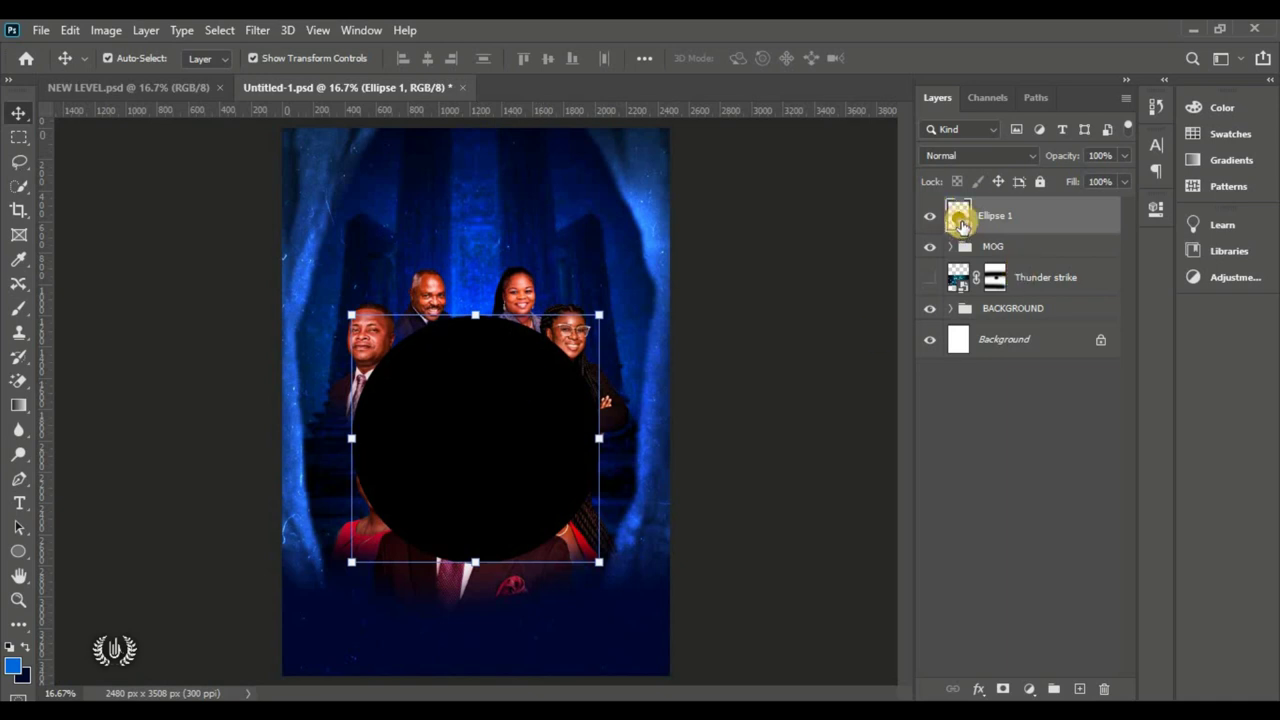
# Step: Fill the circle with bright blue #0036ff and restack it behind the portraits
pyautogui.doubleClick(961, 222)
pyautogui.click(12, 664)
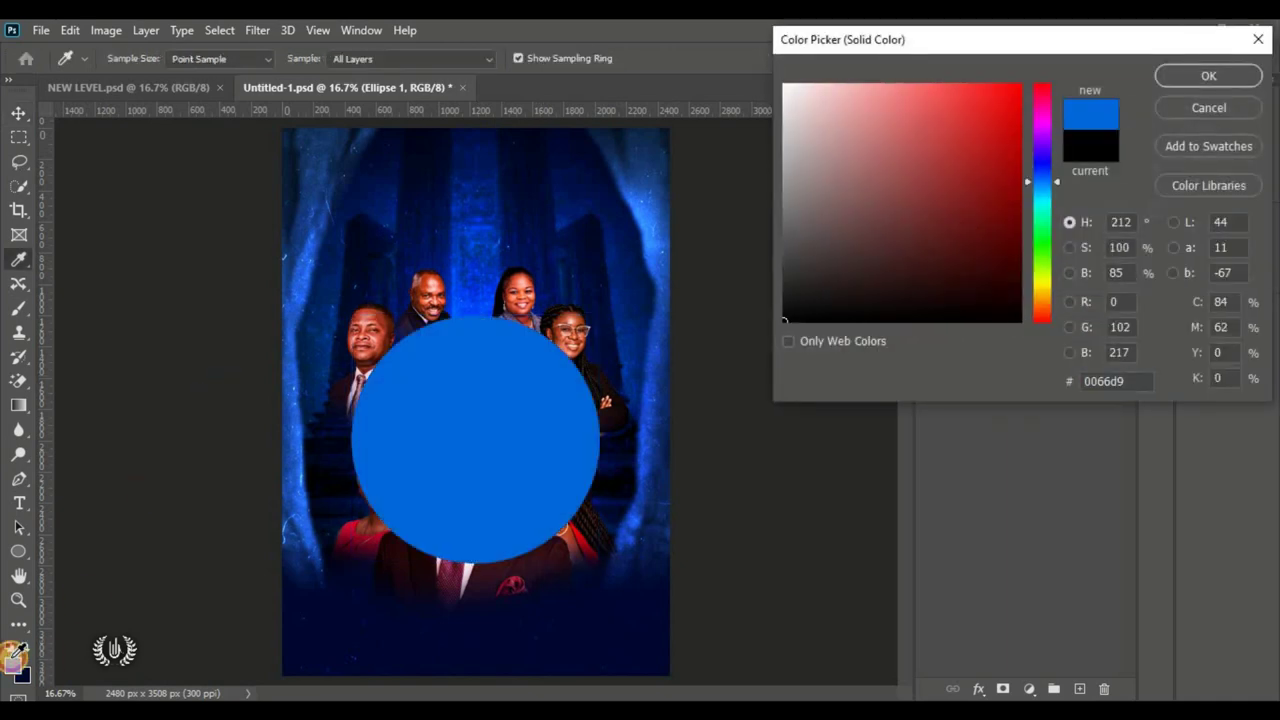
pyautogui.write('0030ff')
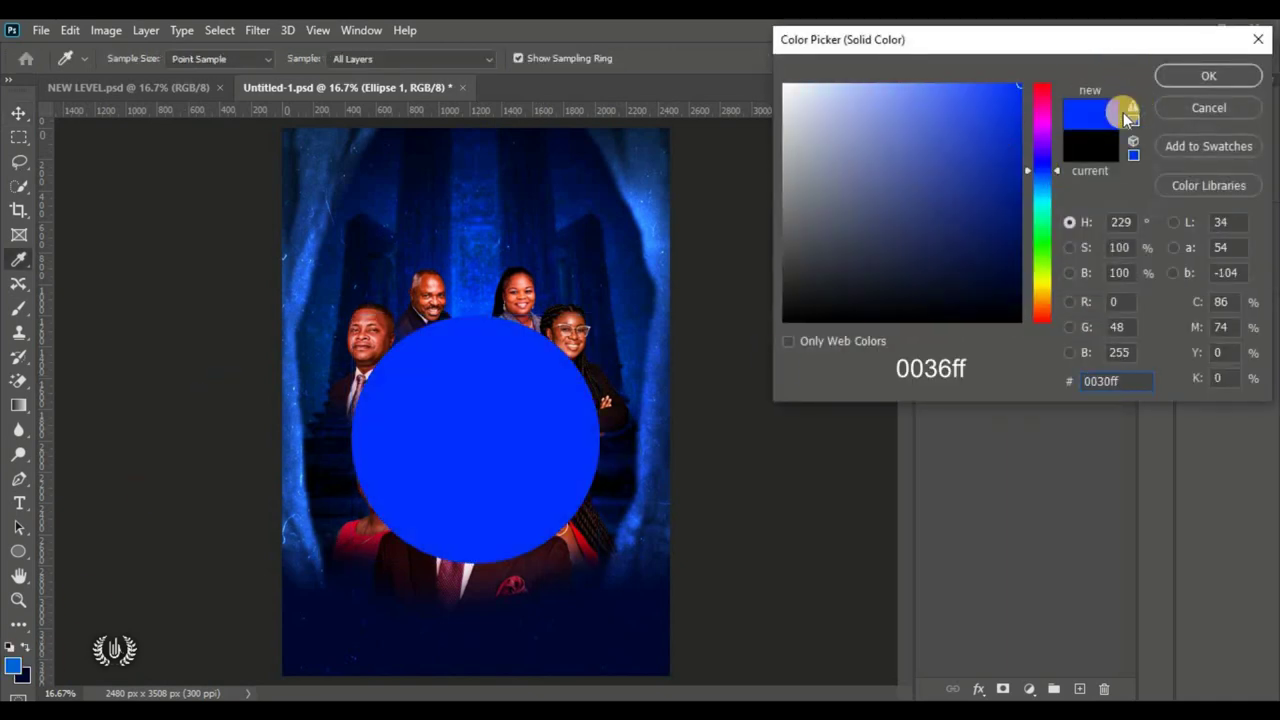
pyautogui.click(1041, 172)
pyautogui.click(968, 388)
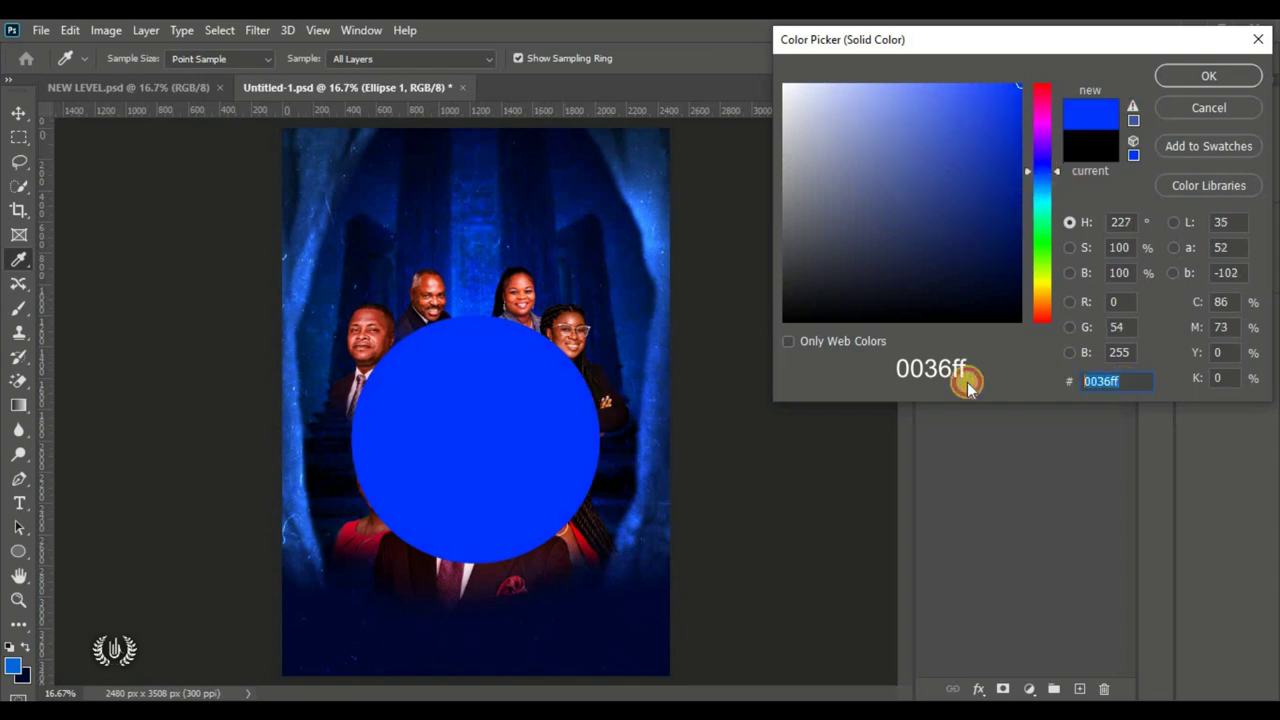
pyautogui.click(1210, 77)
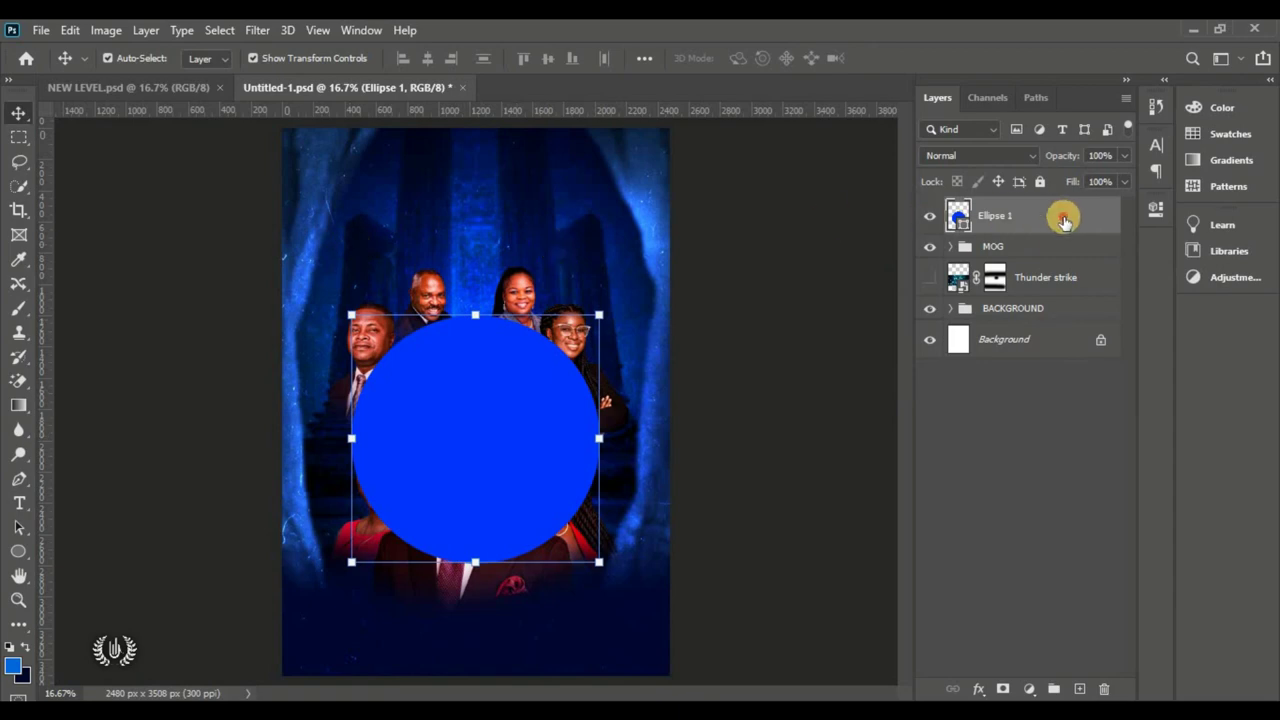
pyautogui.moveTo(1063, 220); pyautogui.dragTo(1060, 258)
# Step: Rasterize Ellipse 1 and apply a 200-pixel Gaussian Blur
pyautogui.click(255, 30)
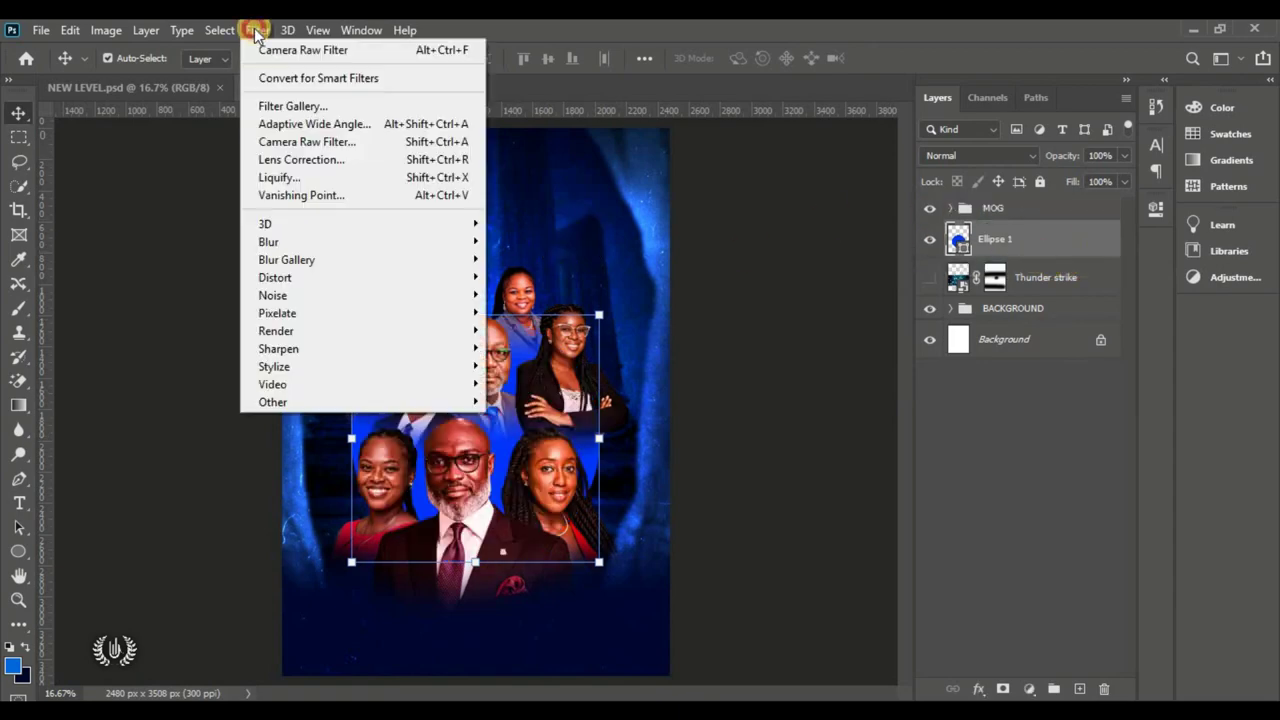
pyautogui.moveTo(318, 241)
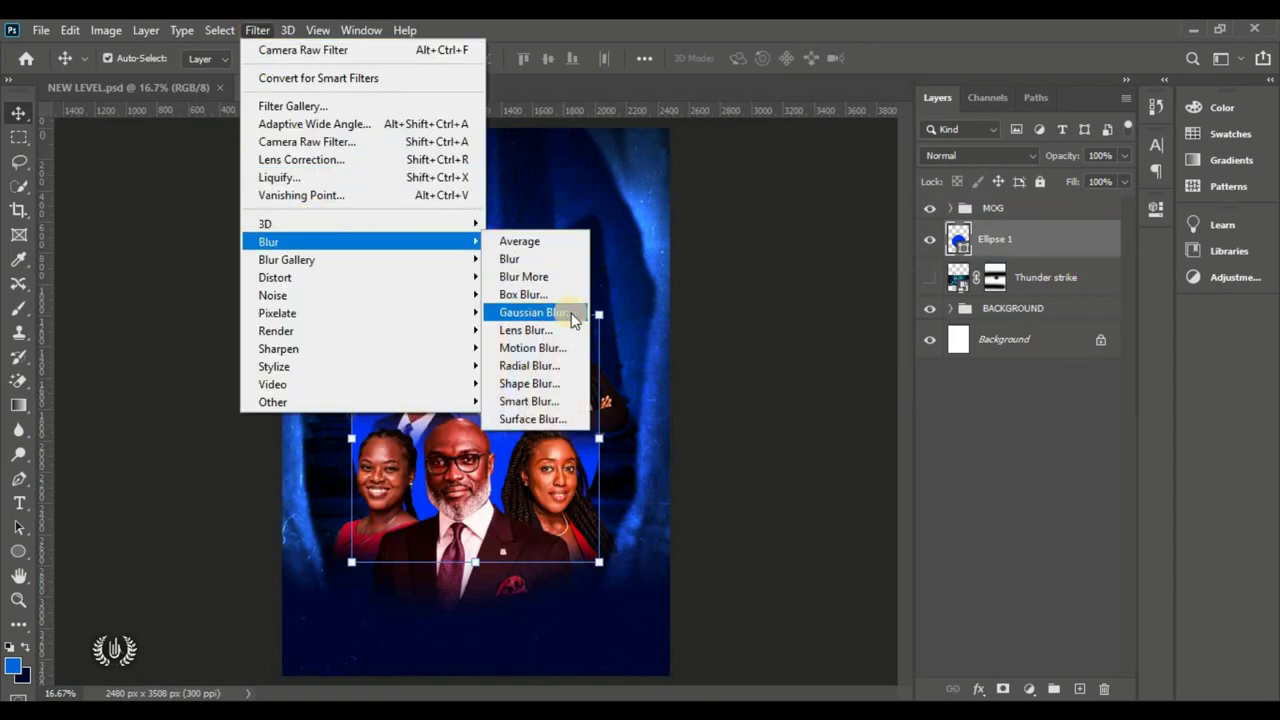
pyautogui.click(571, 313)
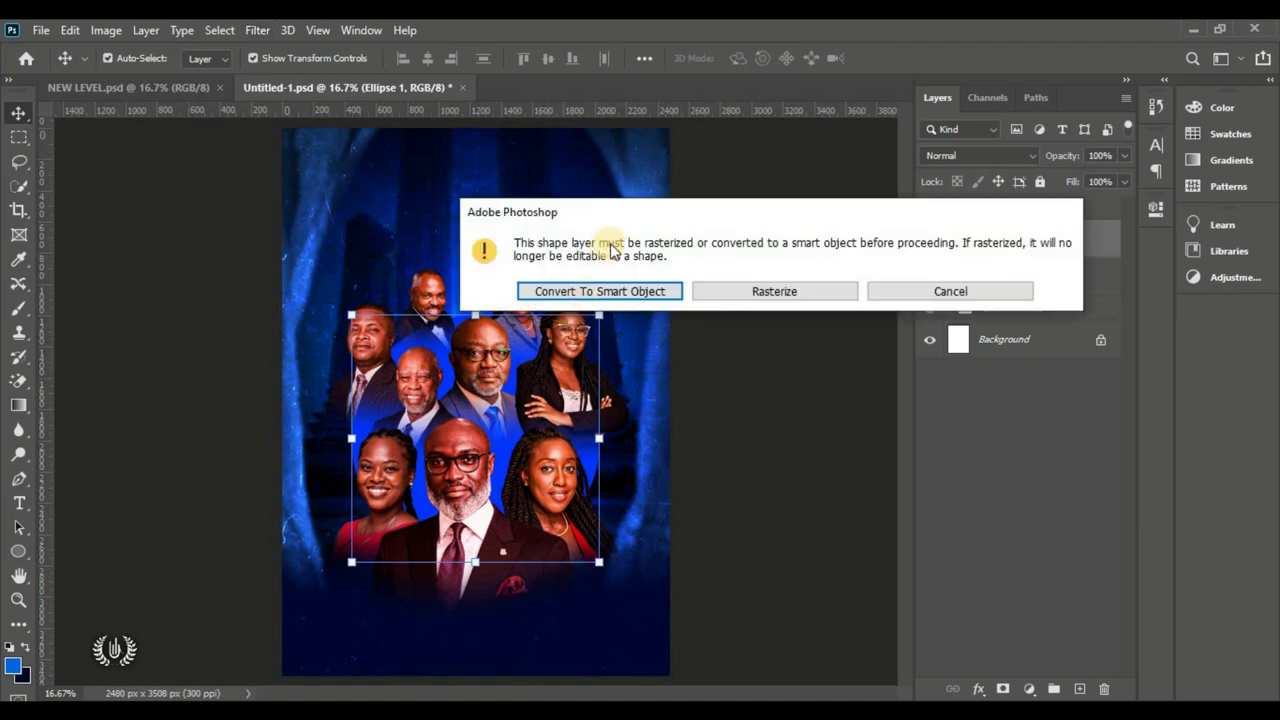
pyautogui.click(770, 291)
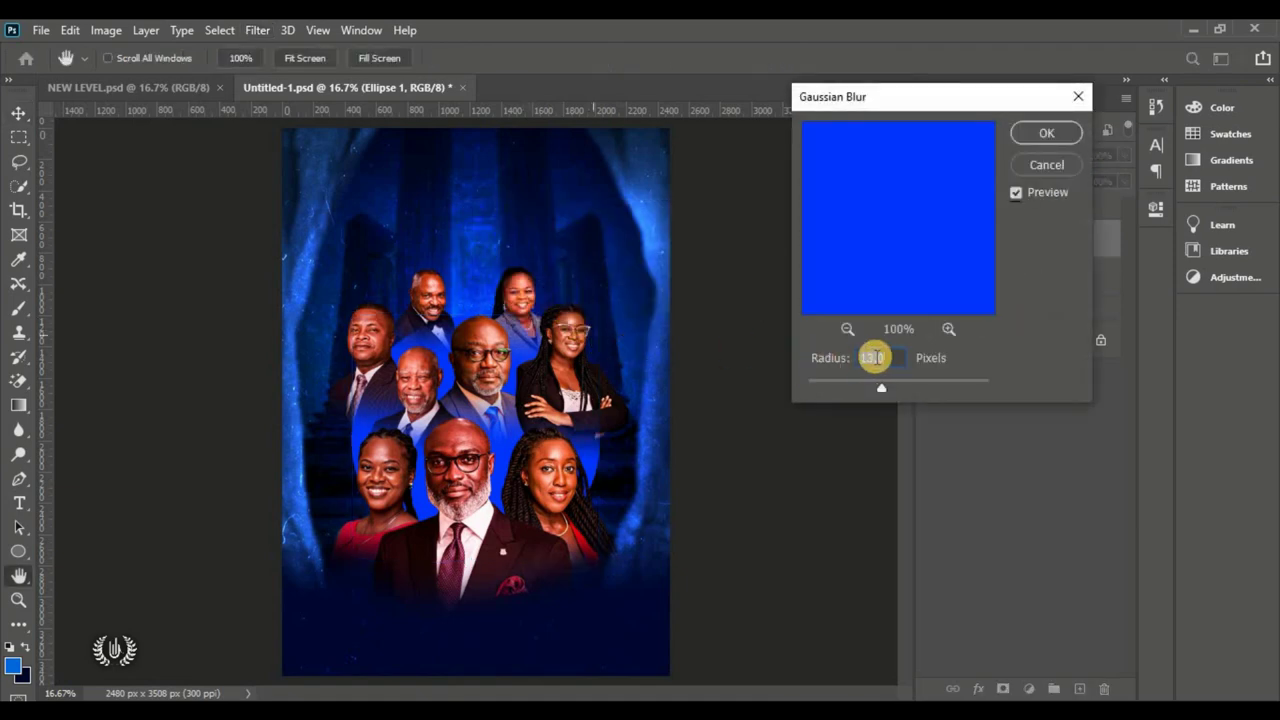
pyautogui.write('200')
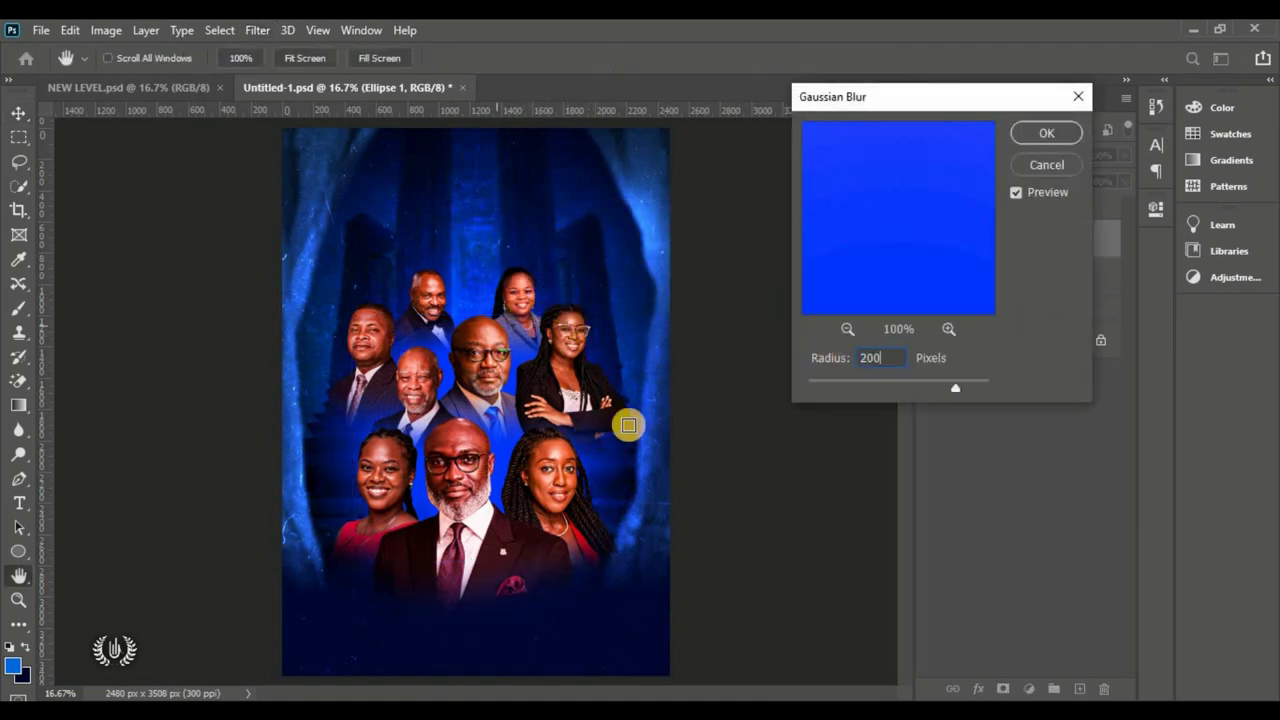
pyautogui.click(1043, 133)
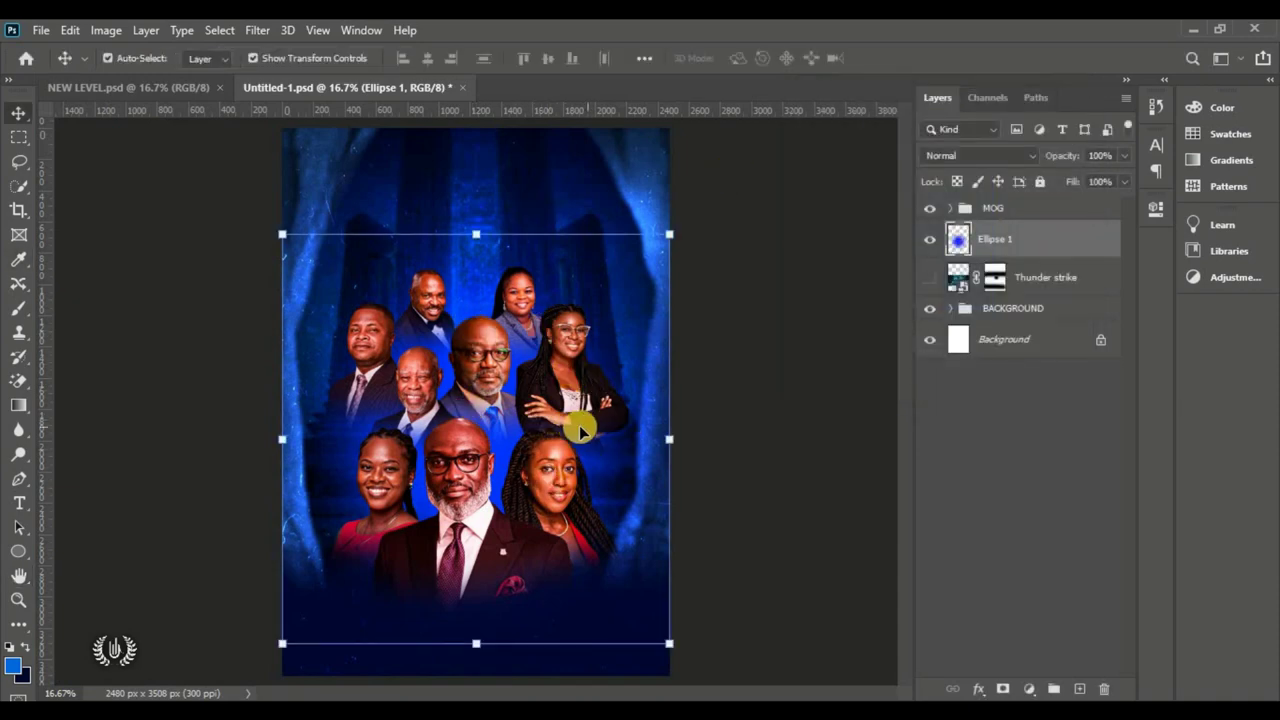
# Step: Stack Thunder strike above Ellipse 1 and make it visible
pyautogui.click(1060, 278)
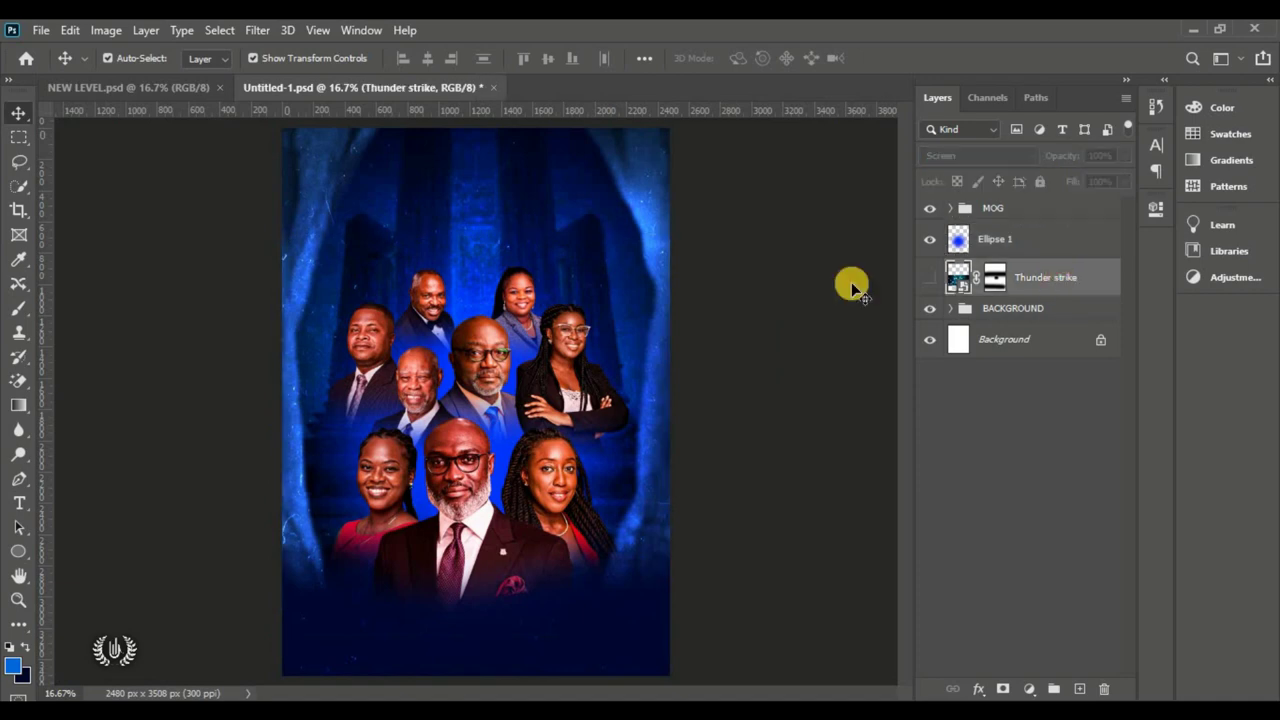
pyautogui.moveTo(1015, 285); pyautogui.dragTo(1020, 250)
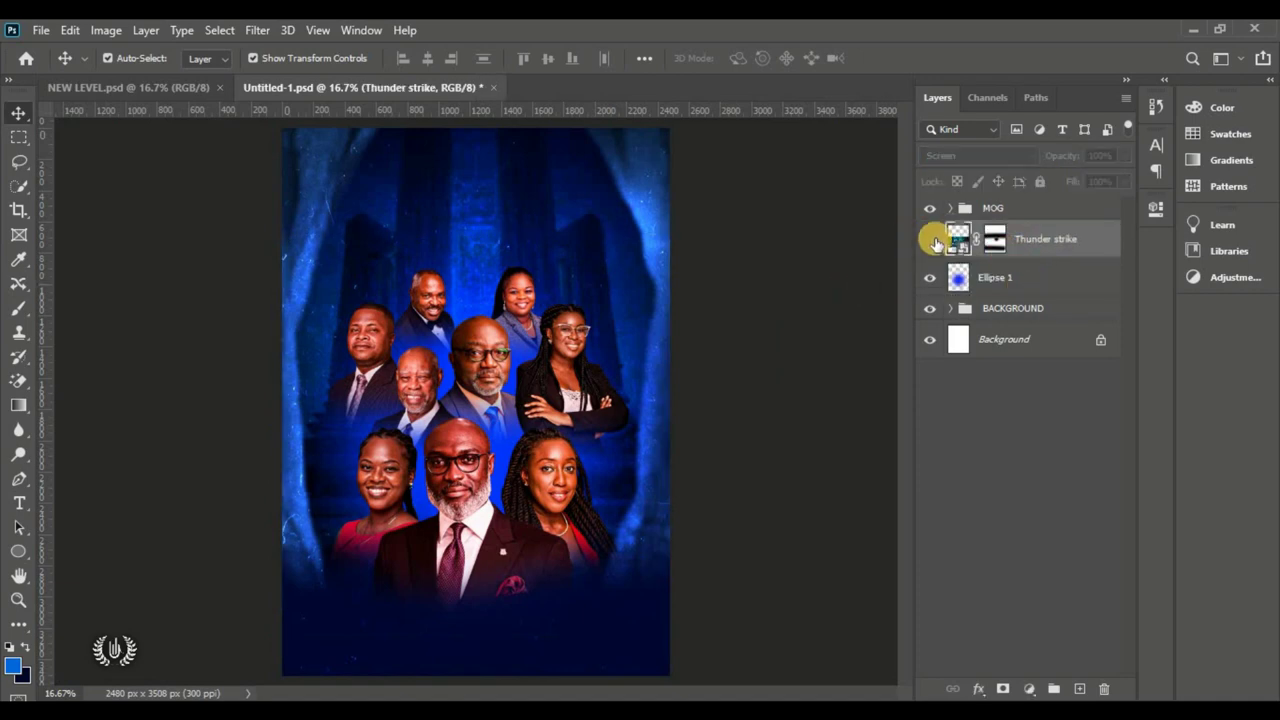
pyautogui.click(931, 239)
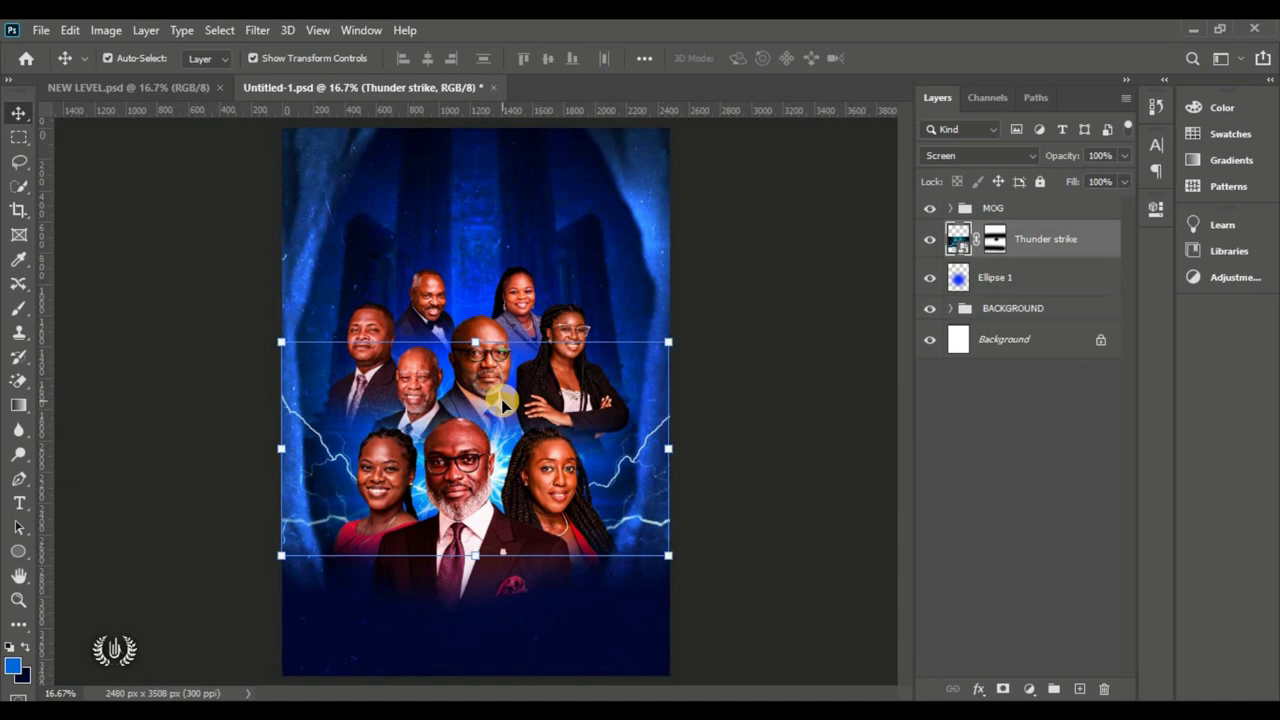
# Step: Place the taeynb lightning image as an embedded layer and set its blend mode to Screen
pyautogui.click(41, 30)
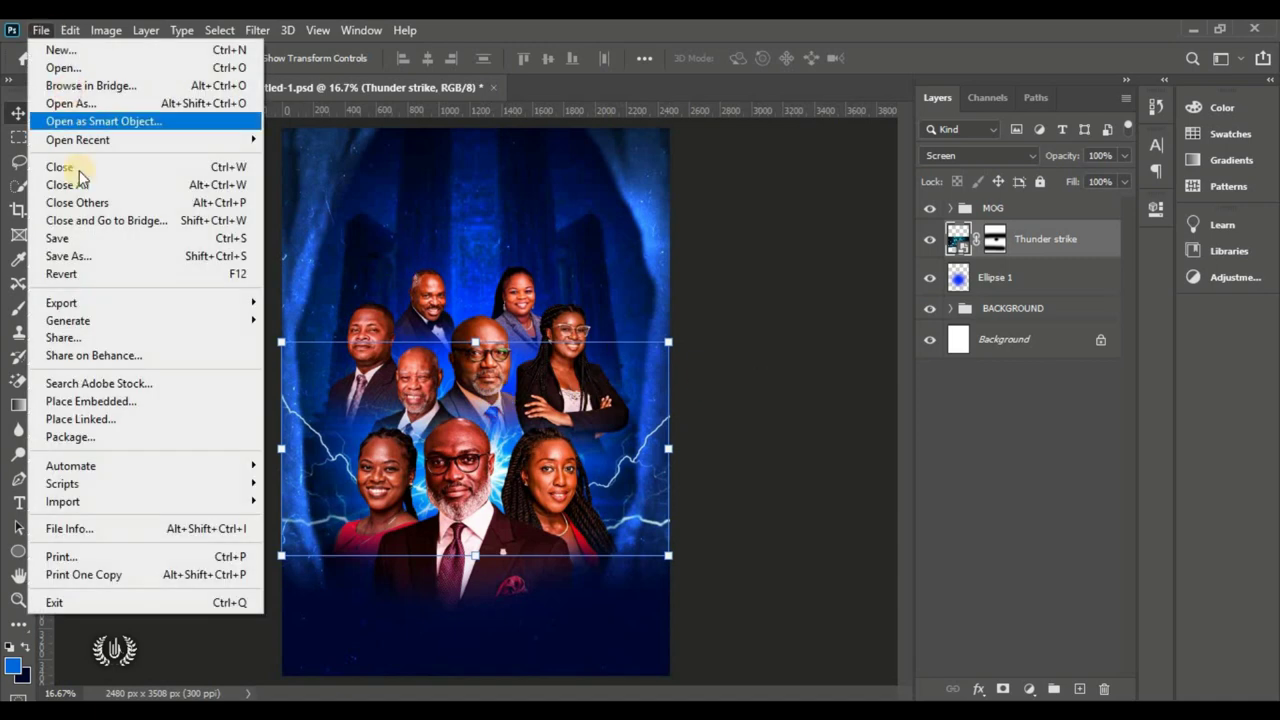
pyautogui.click(145, 401)
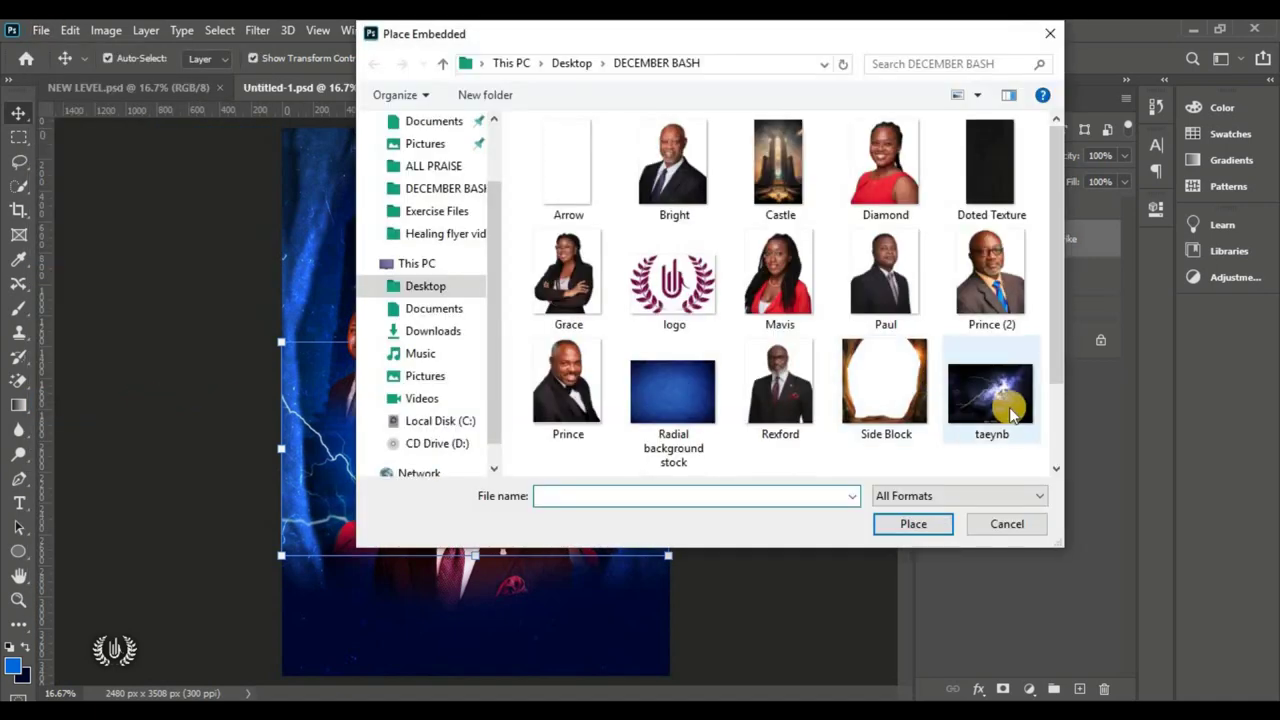
pyautogui.click(1012, 410)
pyautogui.click(912, 523)
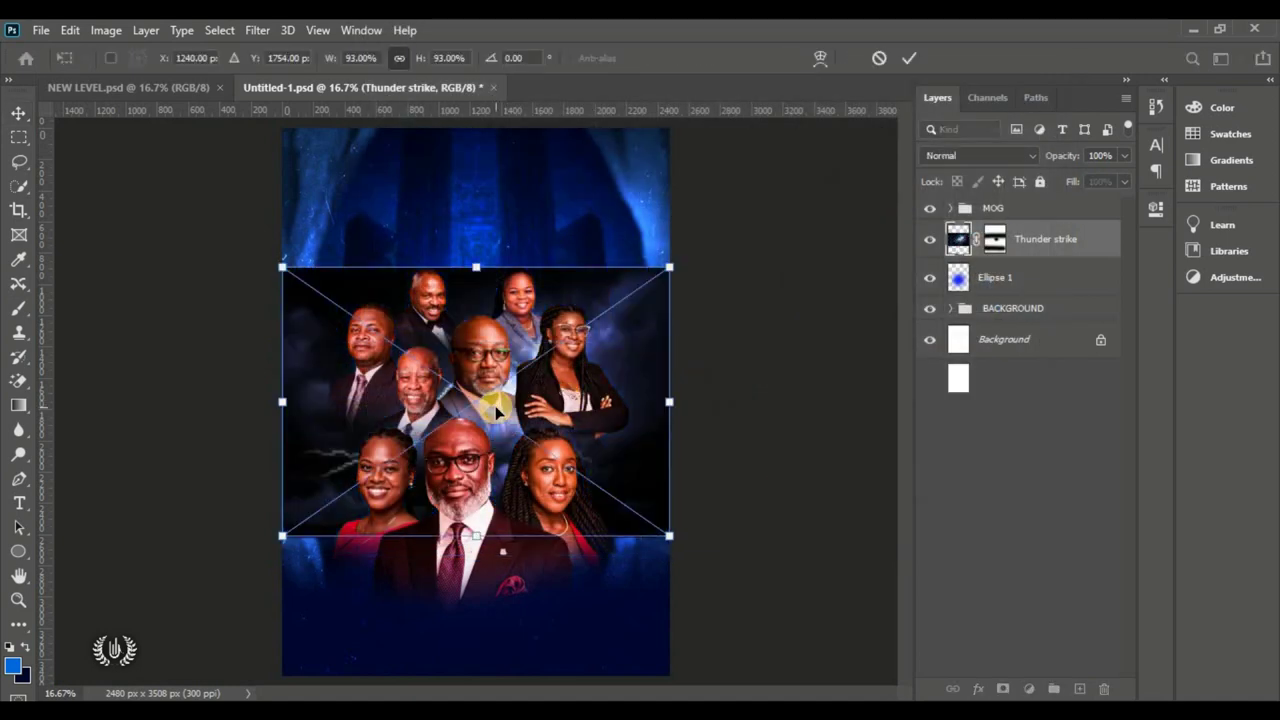
pyautogui.click(909, 57)
pyautogui.moveTo(1006, 251); pyautogui.dragTo(1012, 202)
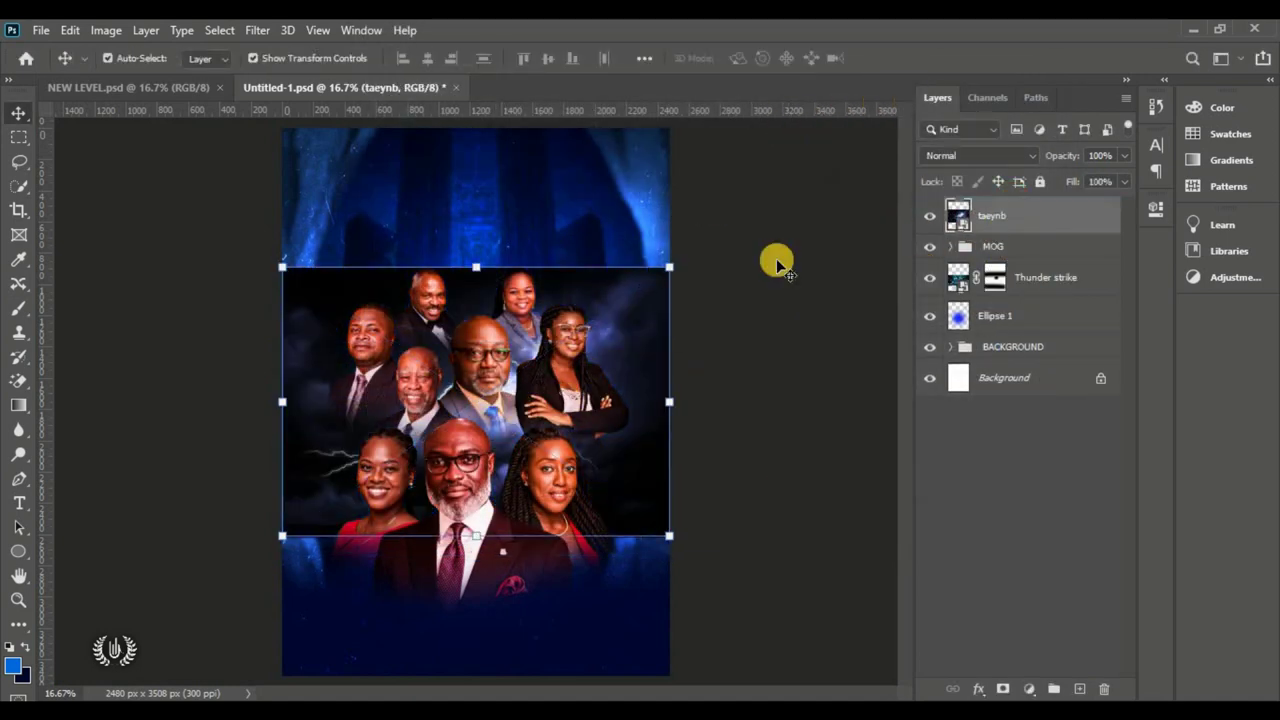
pyautogui.click(992, 155)
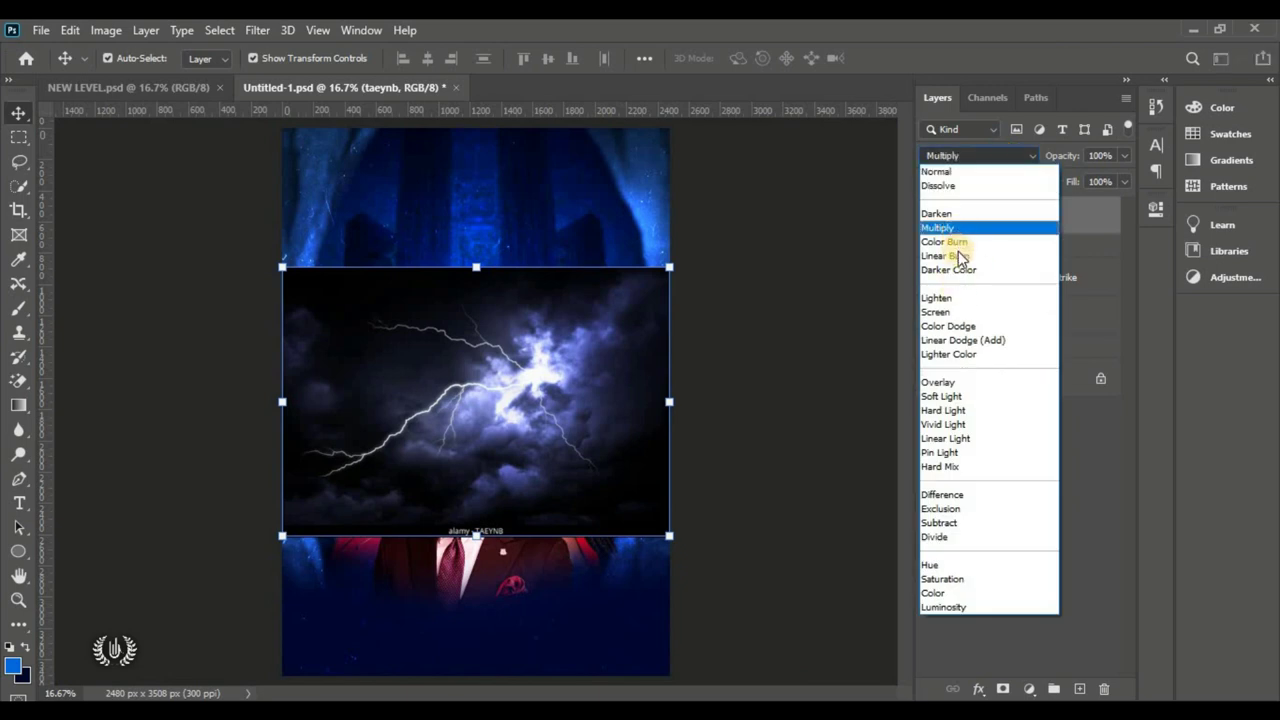
pyautogui.click(958, 313)
# Step: Free-transform the lightning: rotate it about 109°, scale it to 67%, and shift it up
pyautogui.click(70, 30)
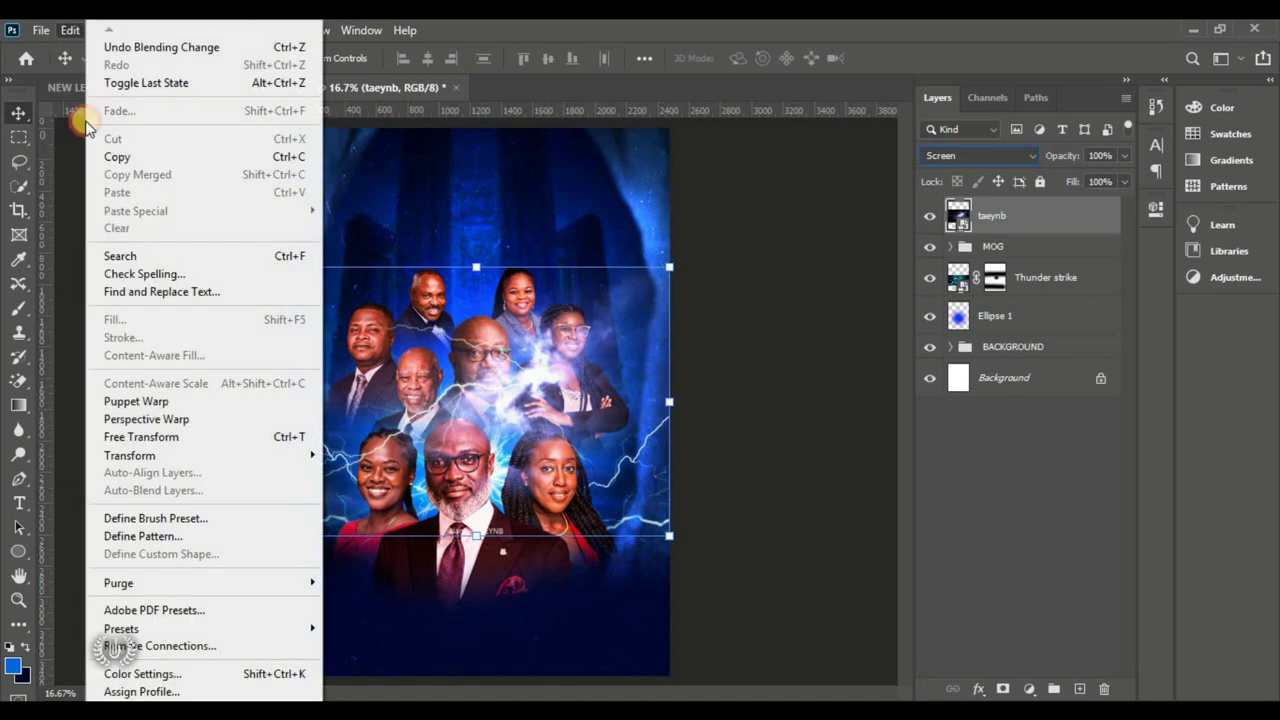
pyautogui.click(190, 440)
pyautogui.moveTo(690, 282); pyautogui.dragTo(501, 484)
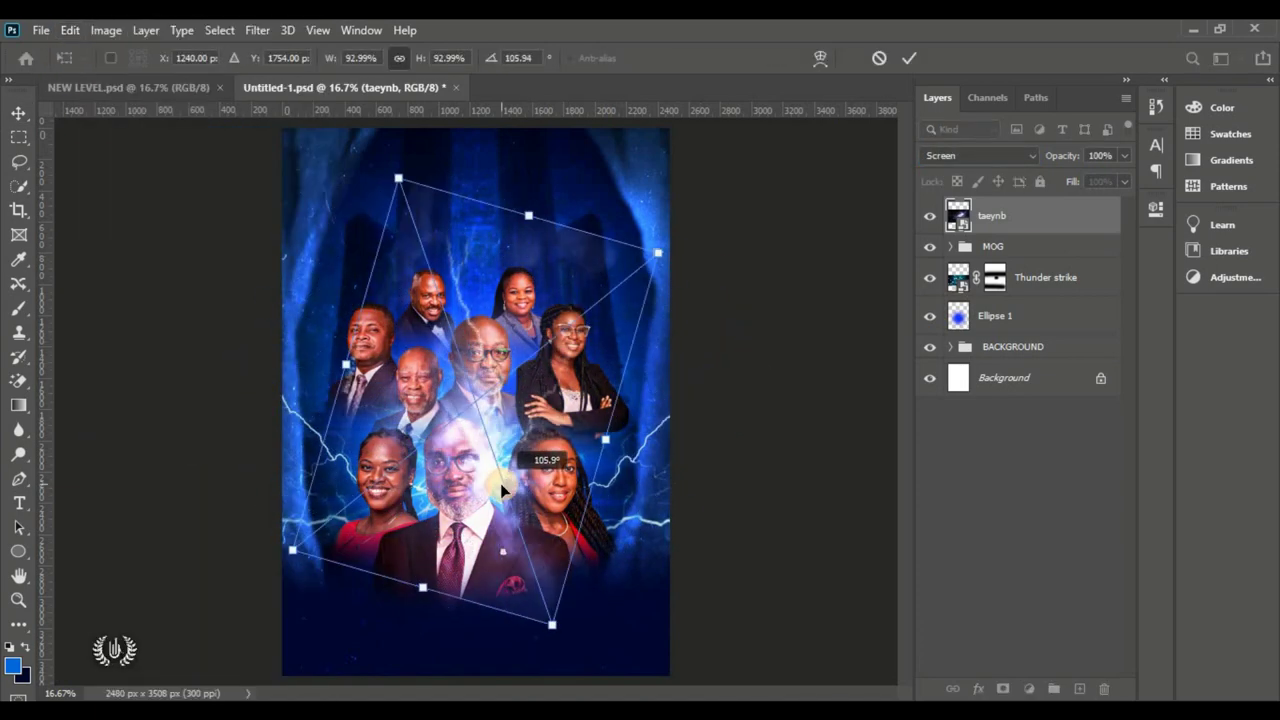
pyautogui.moveTo(423, 587); pyautogui.dragTo(462, 490)
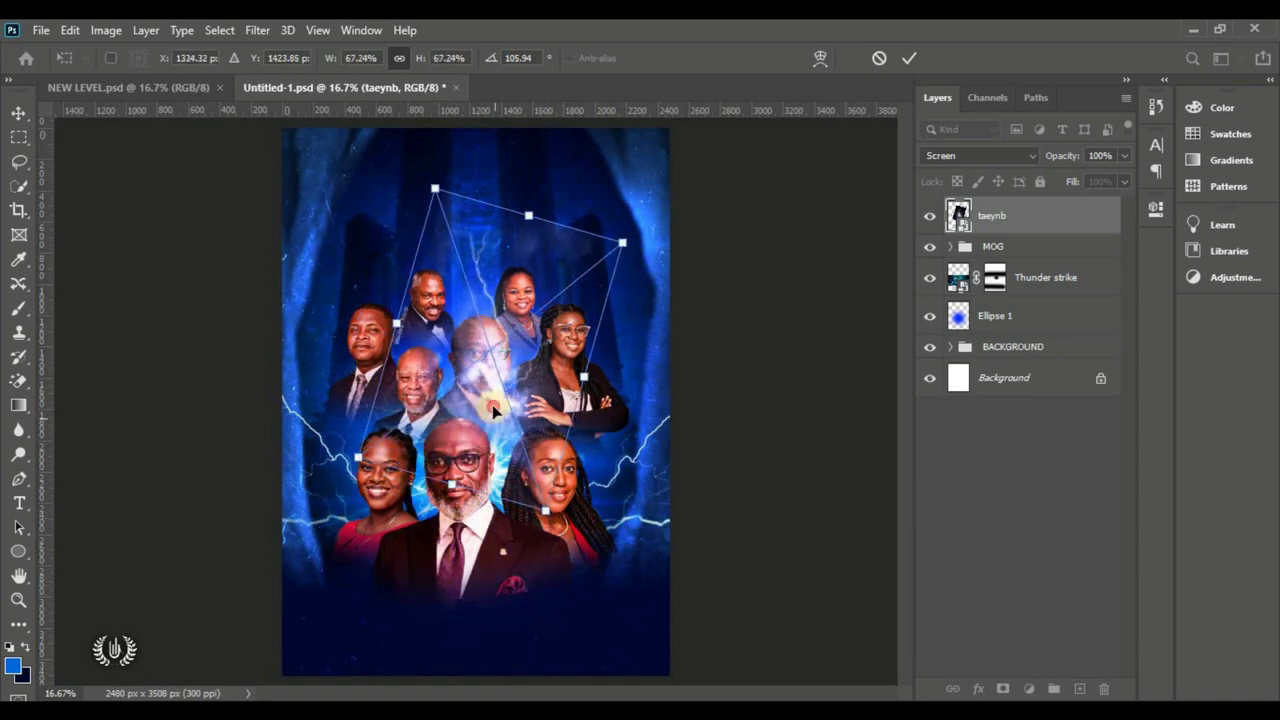
pyautogui.moveTo(524, 452); pyautogui.dragTo(488, 362)
pyautogui.click(903, 92)
# Step: Move taeynb below the MOG group, skew it from its top edge, and add a layer mask
pyautogui.moveTo(1058, 220); pyautogui.dragTo(1071, 263)
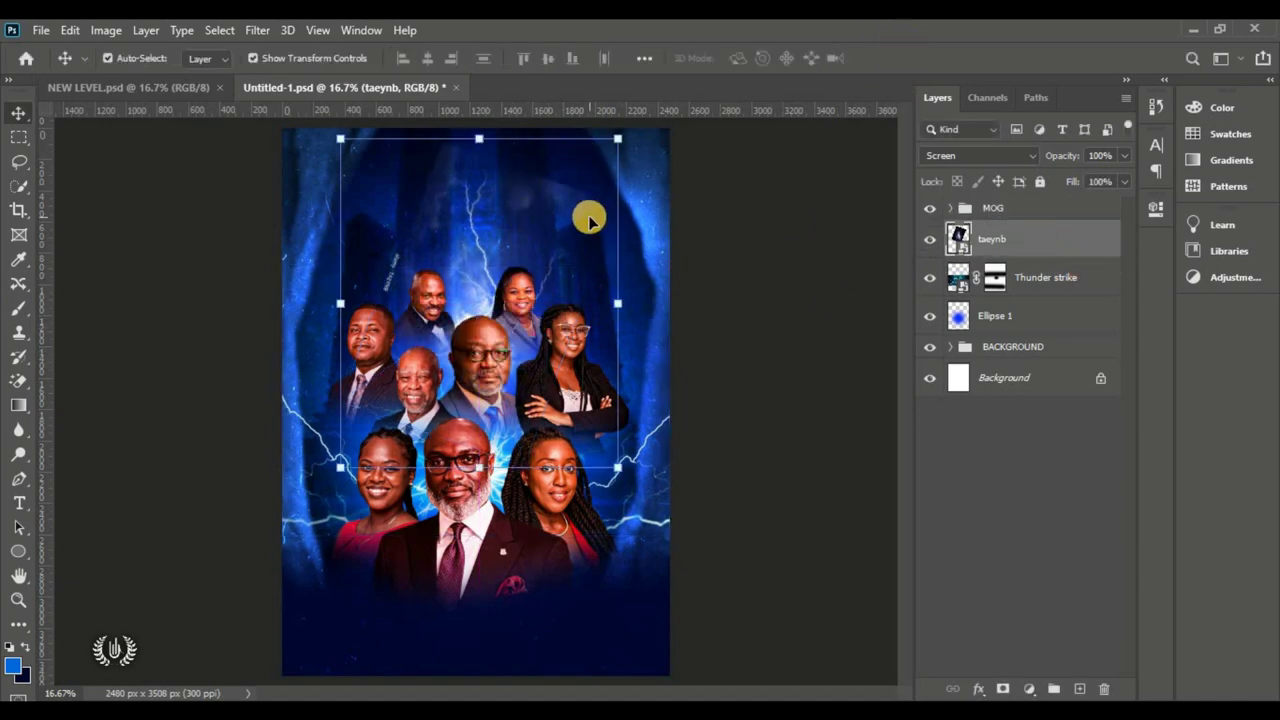
pyautogui.moveTo(480, 139); pyautogui.dragTo(493, 304)
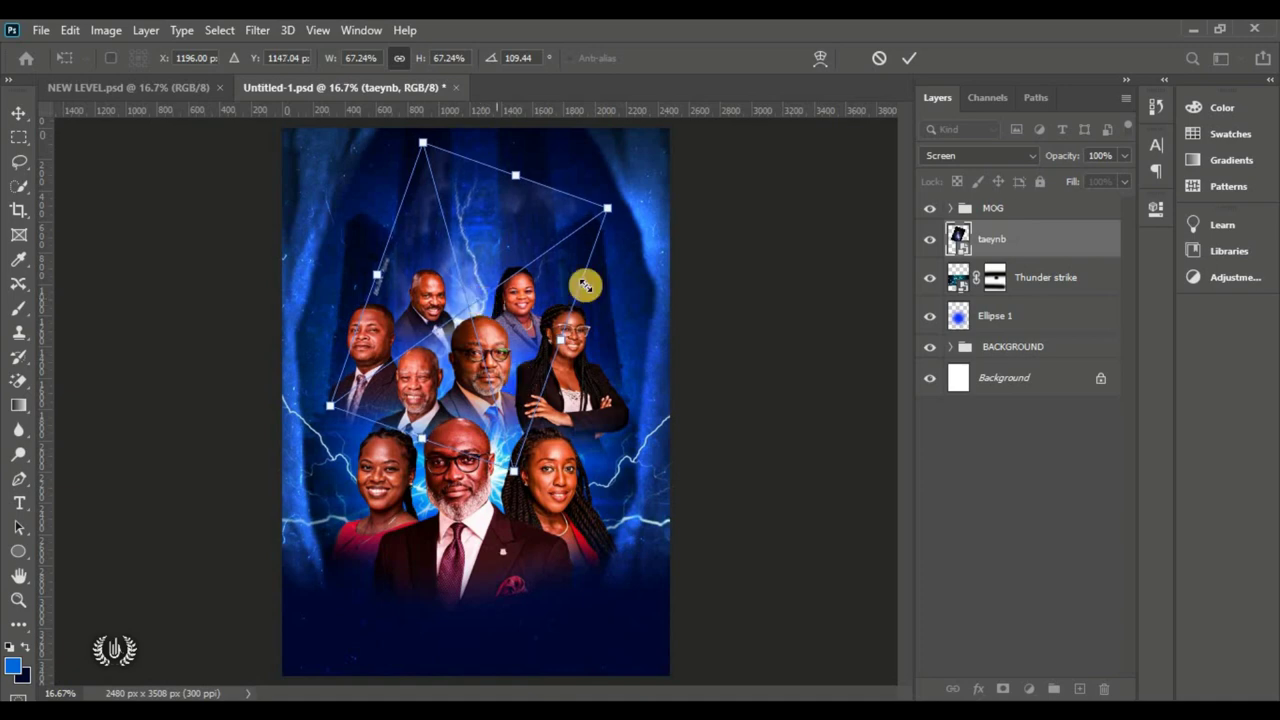
pyautogui.click(909, 58)
pyautogui.click(1003, 689)
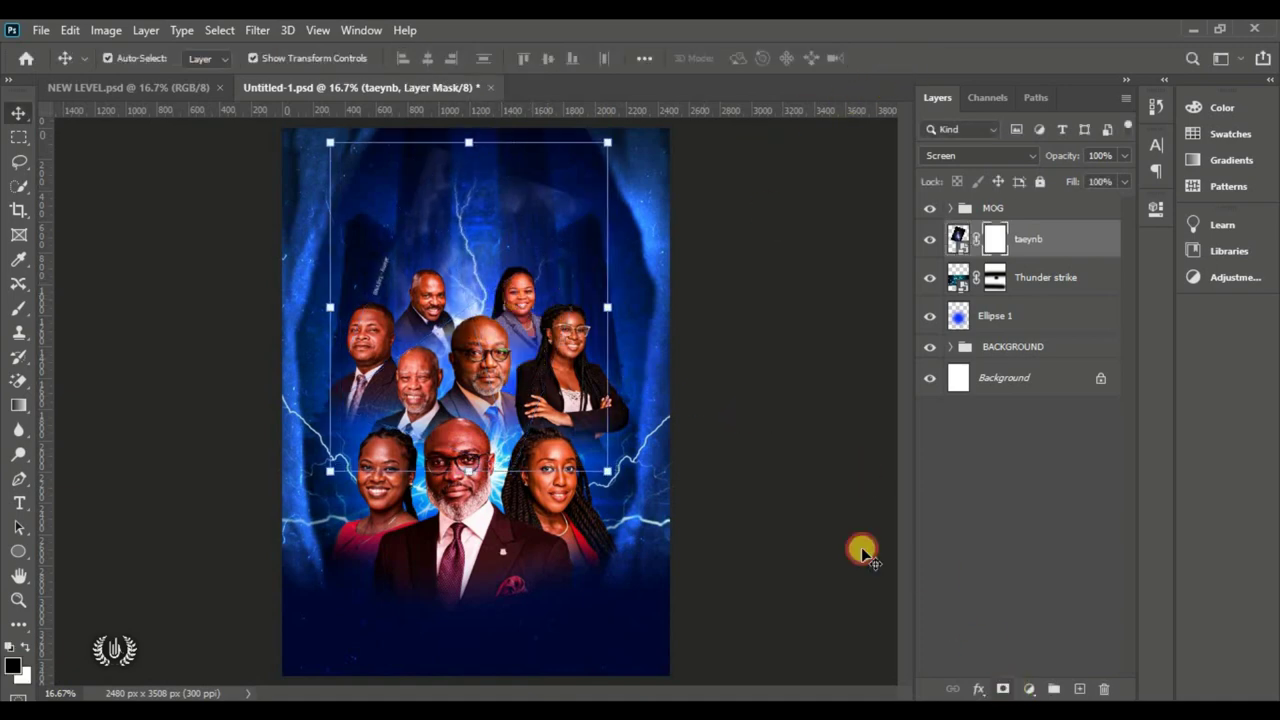
# Step: Paint black on the taeynb mask with a 600 px soft brush to hide the hazy top
pyautogui.click(36, 311)
pyautogui.click(96, 308)
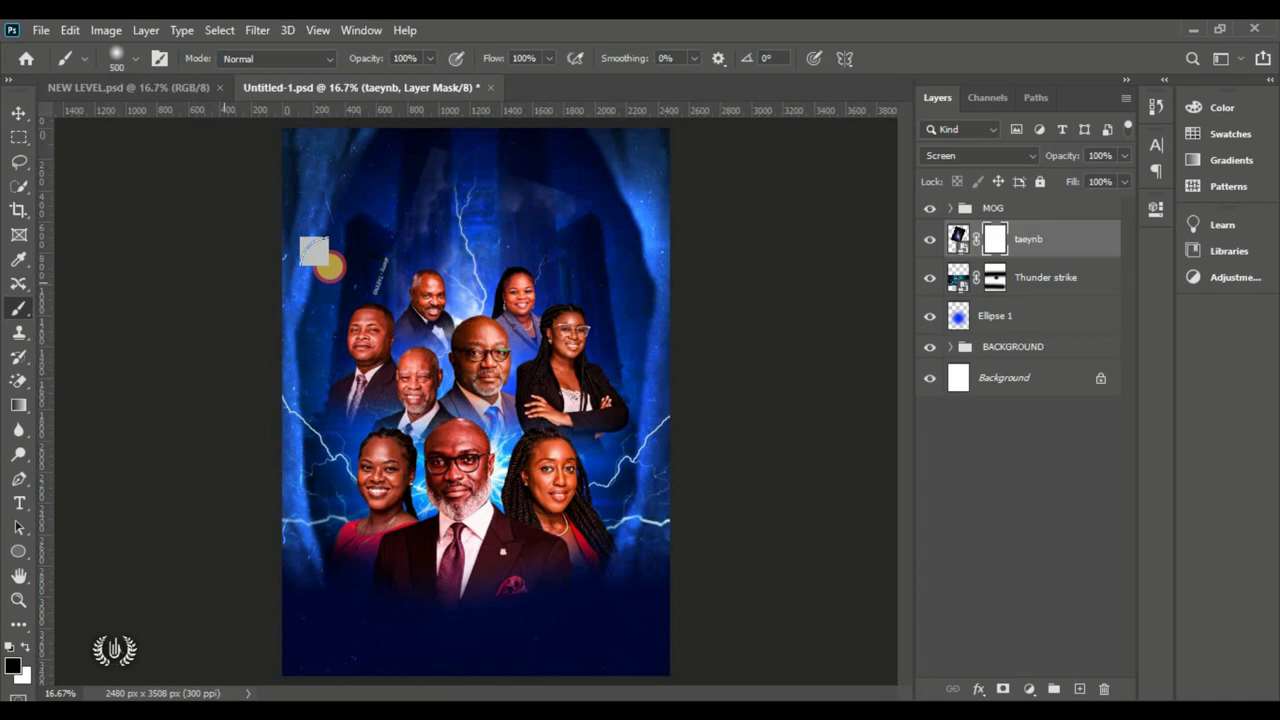
pyautogui.click(116, 58)
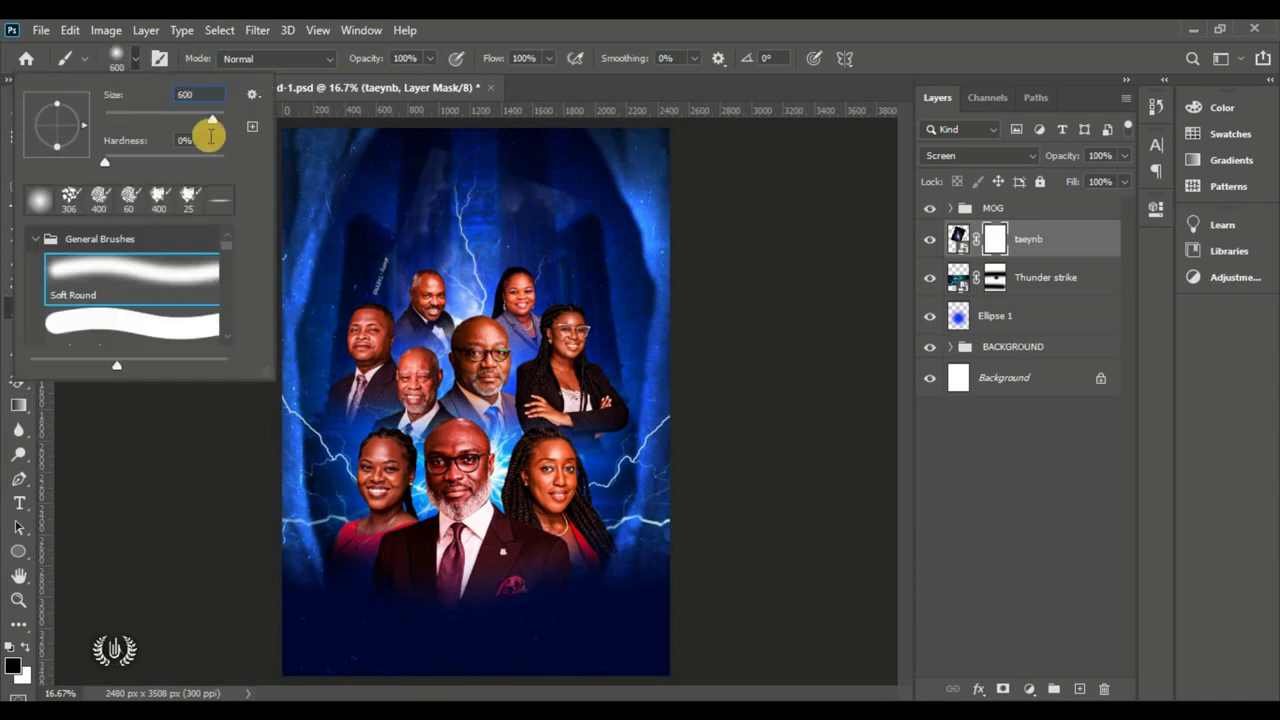
pyautogui.click(136, 58)
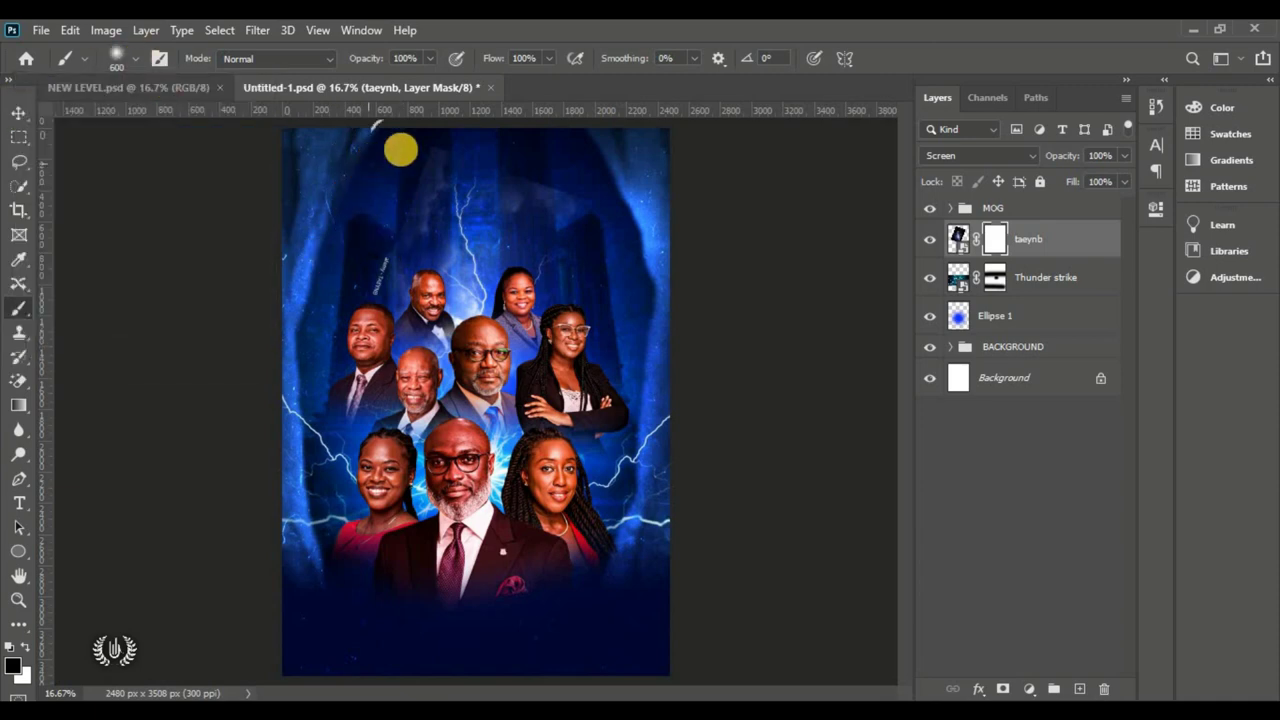
pyautogui.moveTo(407, 146)
pyautogui.mouseDown()
pyautogui.moveTo(522, 162)
pyautogui.moveTo(596, 206)
pyautogui.moveTo(605, 248)
pyautogui.moveTo(514, 402)
pyautogui.moveTo(408, 380)
pyautogui.moveTo(323, 334)
pyautogui.moveTo(401, 186)
pyautogui.moveTo(389, 261)
pyautogui.moveTo(448, 130)
pyautogui.moveTo(485, 109)
pyautogui.moveTo(422, 210)
pyautogui.moveTo(396, 333)
pyautogui.mouseUp()
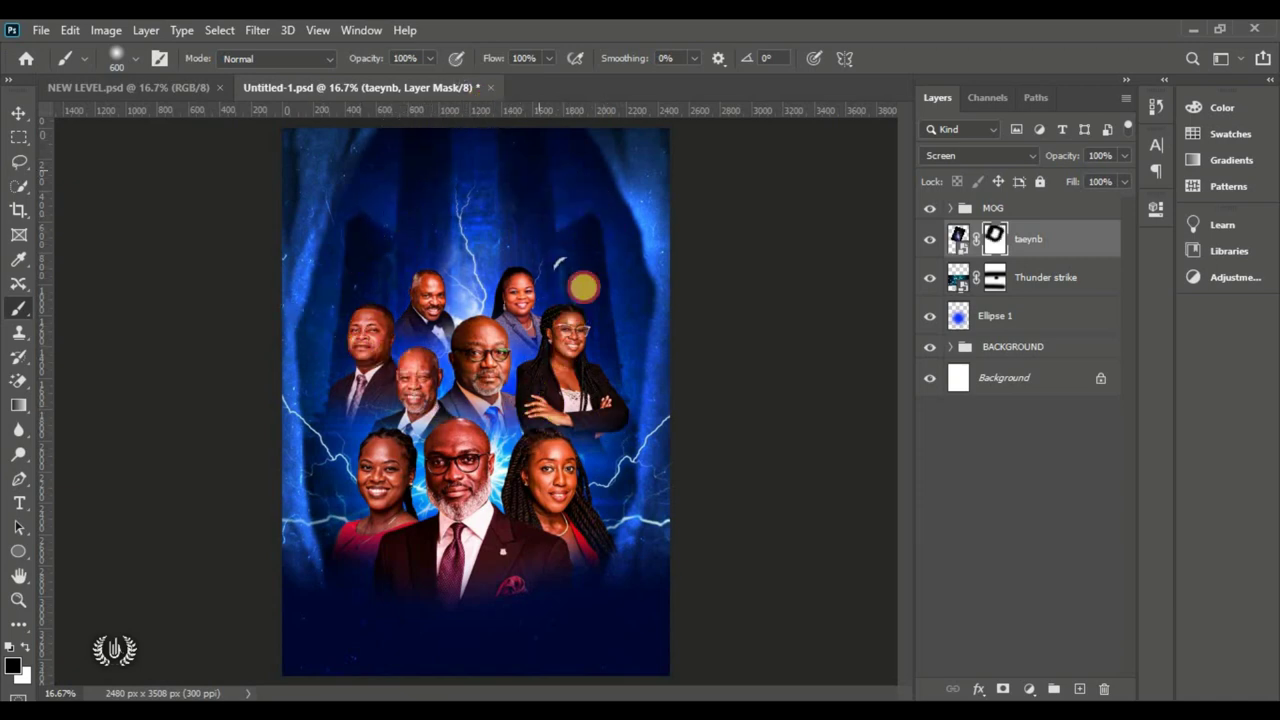
# Step: Toggle the taeynb mask off and on to compare, then select the Rexford portrait layer
pyautogui.click(19, 112)
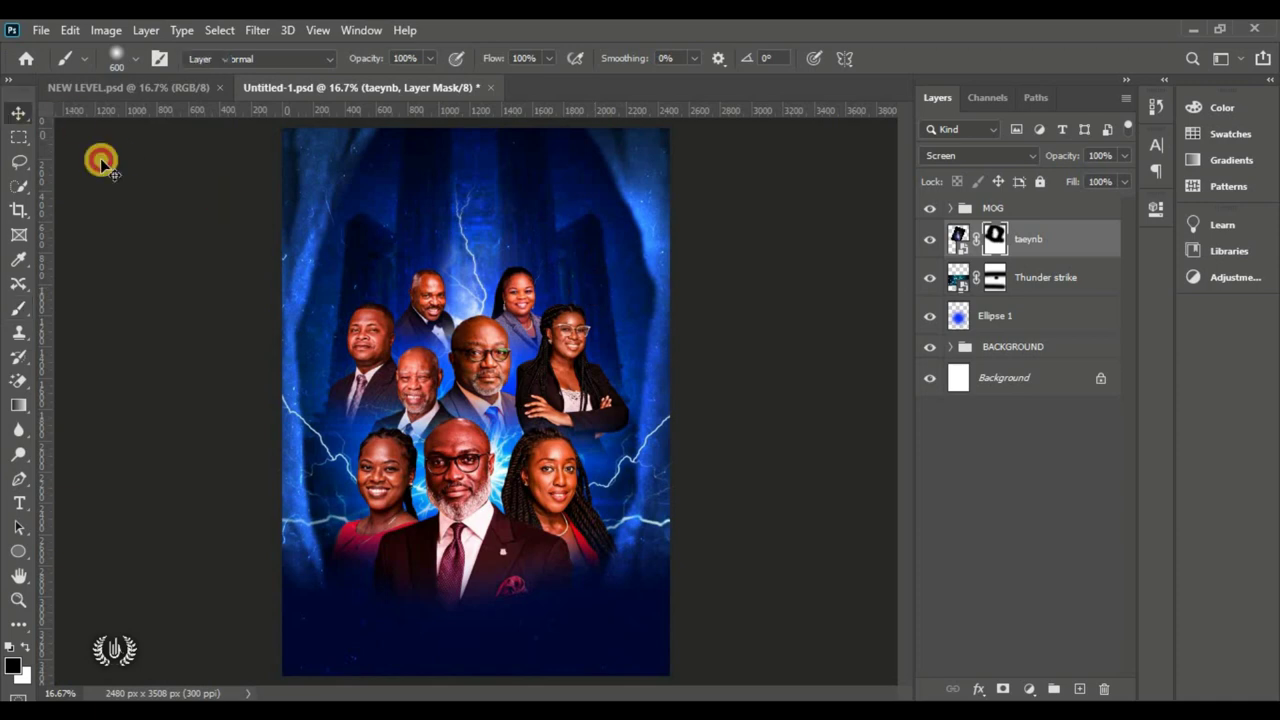
pyautogui.keyDown('shift'); pyautogui.click(996, 242); pyautogui.keyUp('shift')
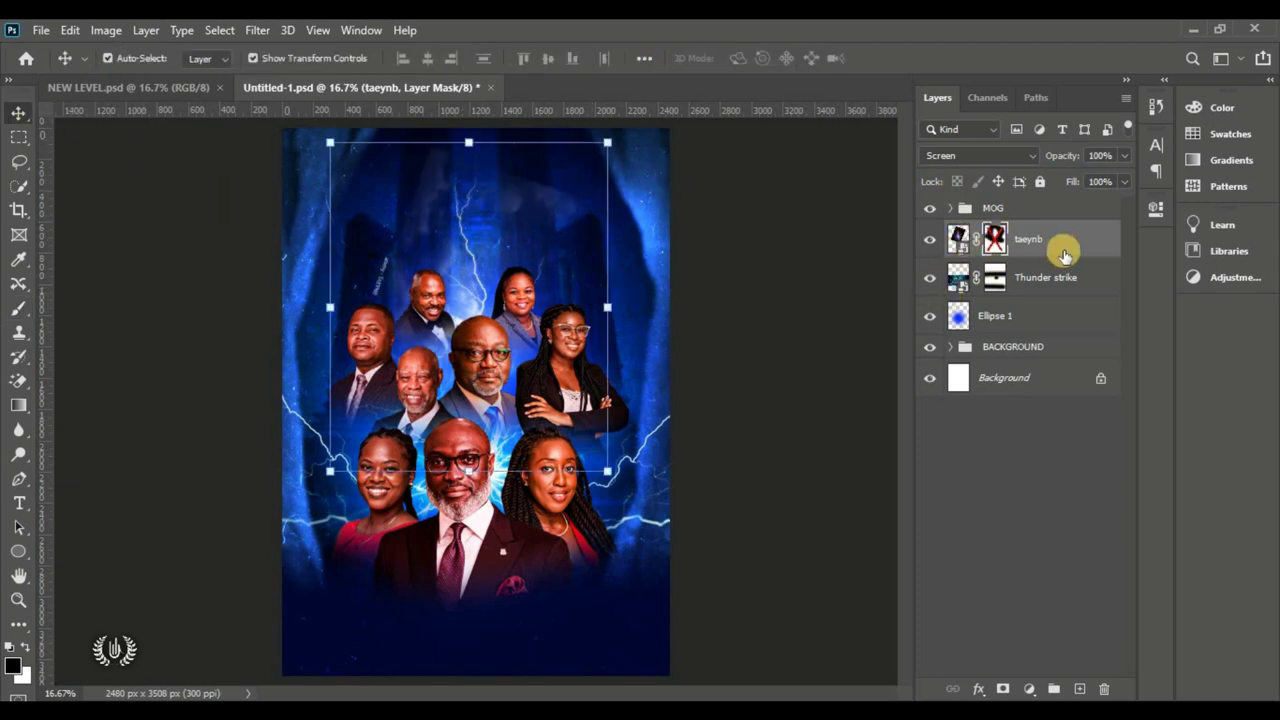
pyautogui.keyDown('shift'); pyautogui.click(996, 242); pyautogui.keyUp('shift')
pyautogui.click(803, 243)
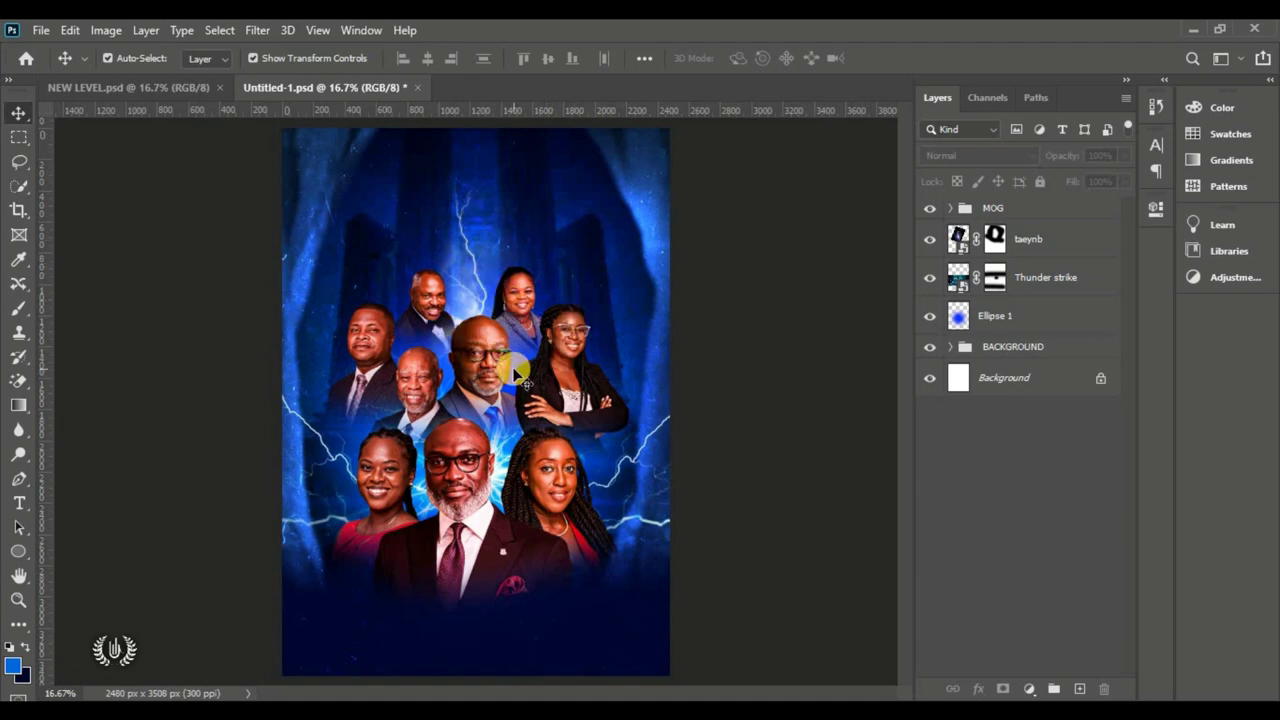
pyautogui.click(463, 455)
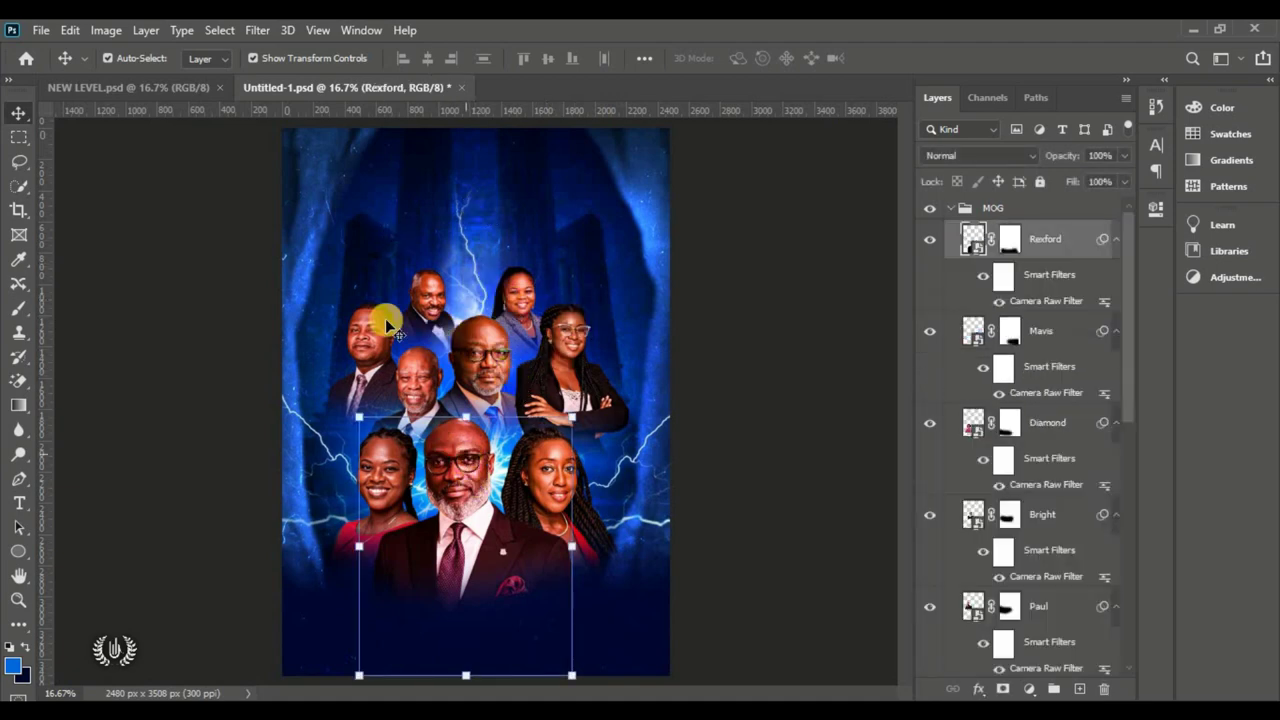
pyautogui.click(68, 29)
pyautogui.click(203, 436)
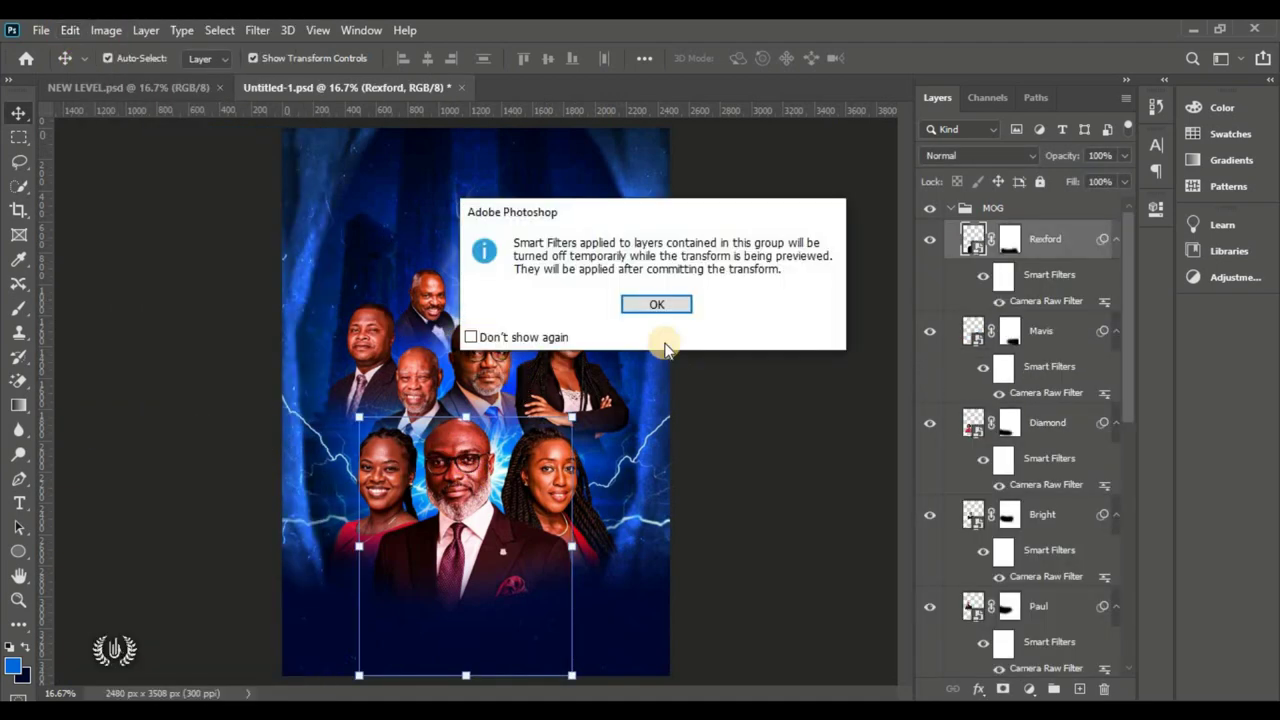
pyautogui.click(658, 305)
pyautogui.moveTo(596, 399); pyautogui.dragTo(602, 404)
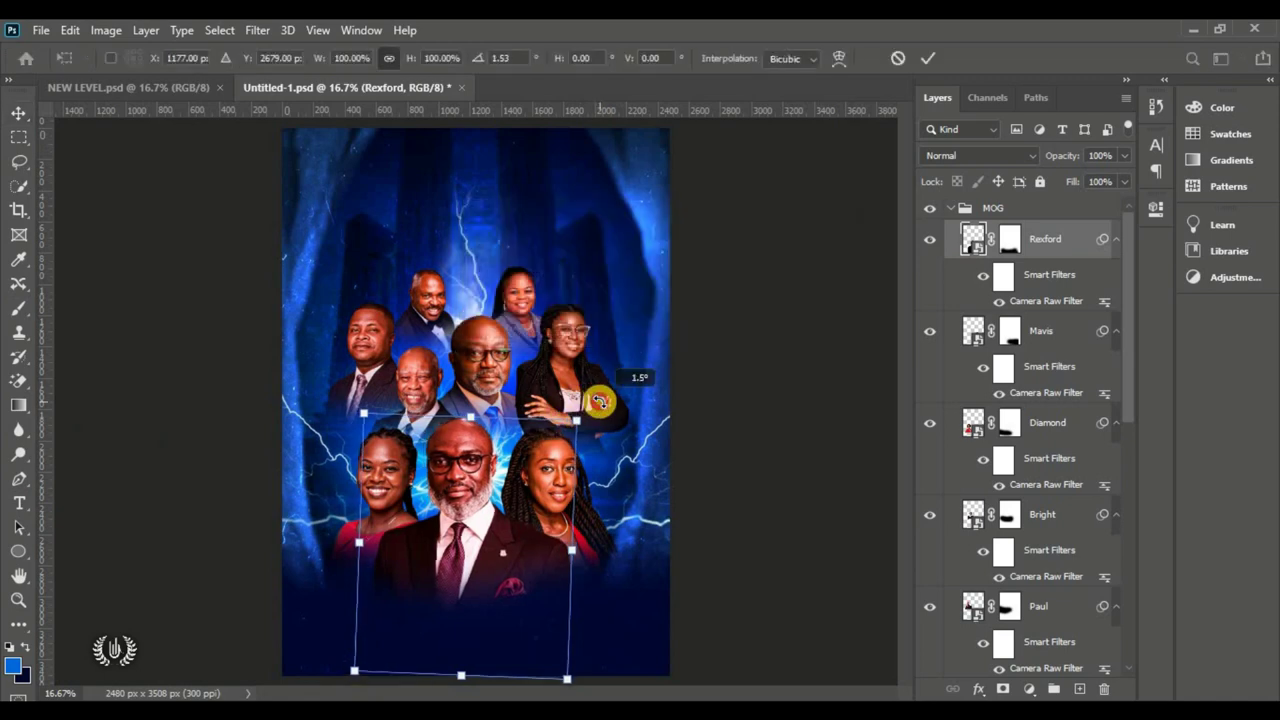
pyautogui.hotkey('ctrl', 'z')
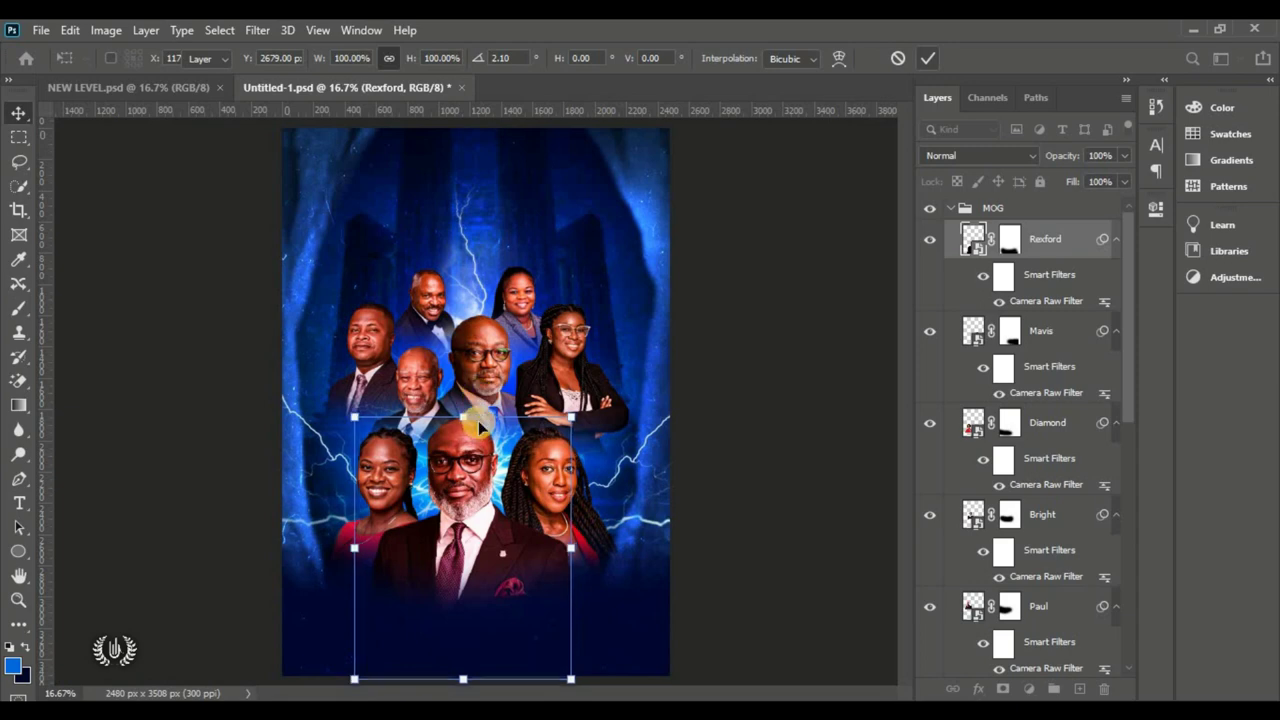
pyautogui.press('Return')
pyautogui.click(723, 426)
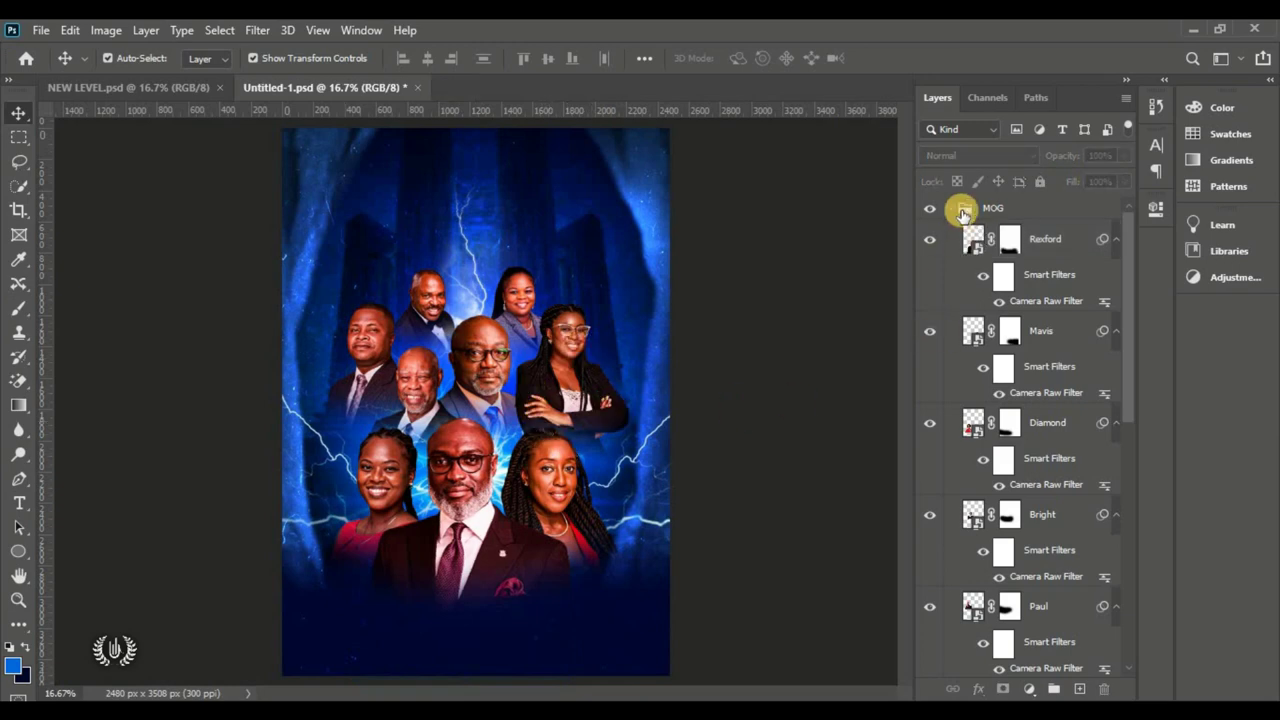
# Step: Group the Ellipse 1, Thunder strike and taeynb layers into a group named 'Light effect'
pyautogui.click(950, 209)
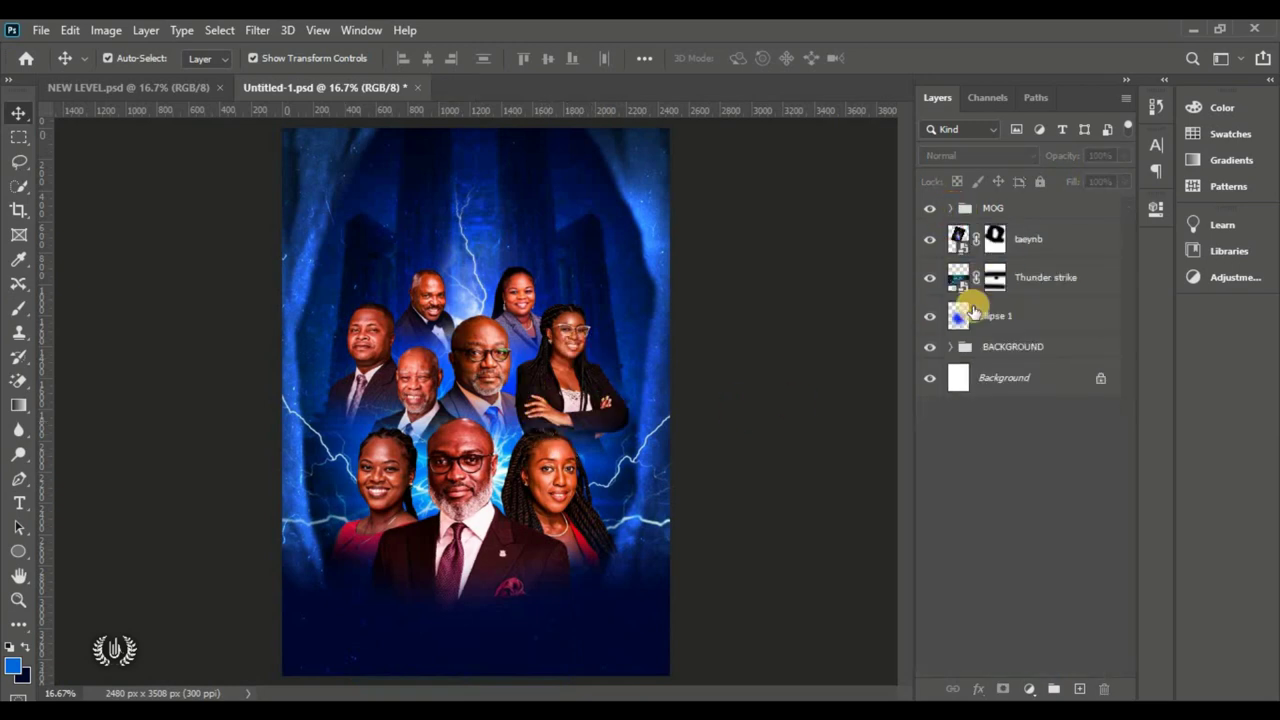
pyautogui.click(1005, 320)
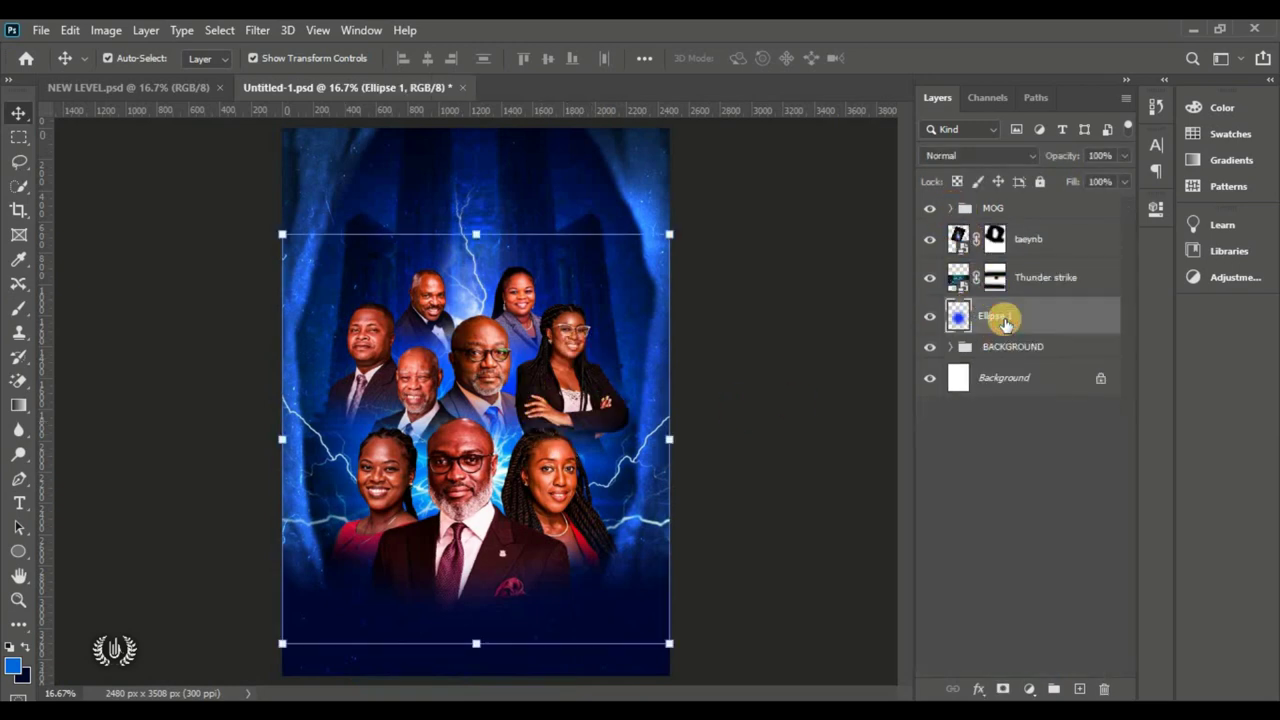
pyautogui.keyDown('shift'); pyautogui.click(1029, 240); pyautogui.keyUp('shift')
pyautogui.hotkey('ctrl', 'g')
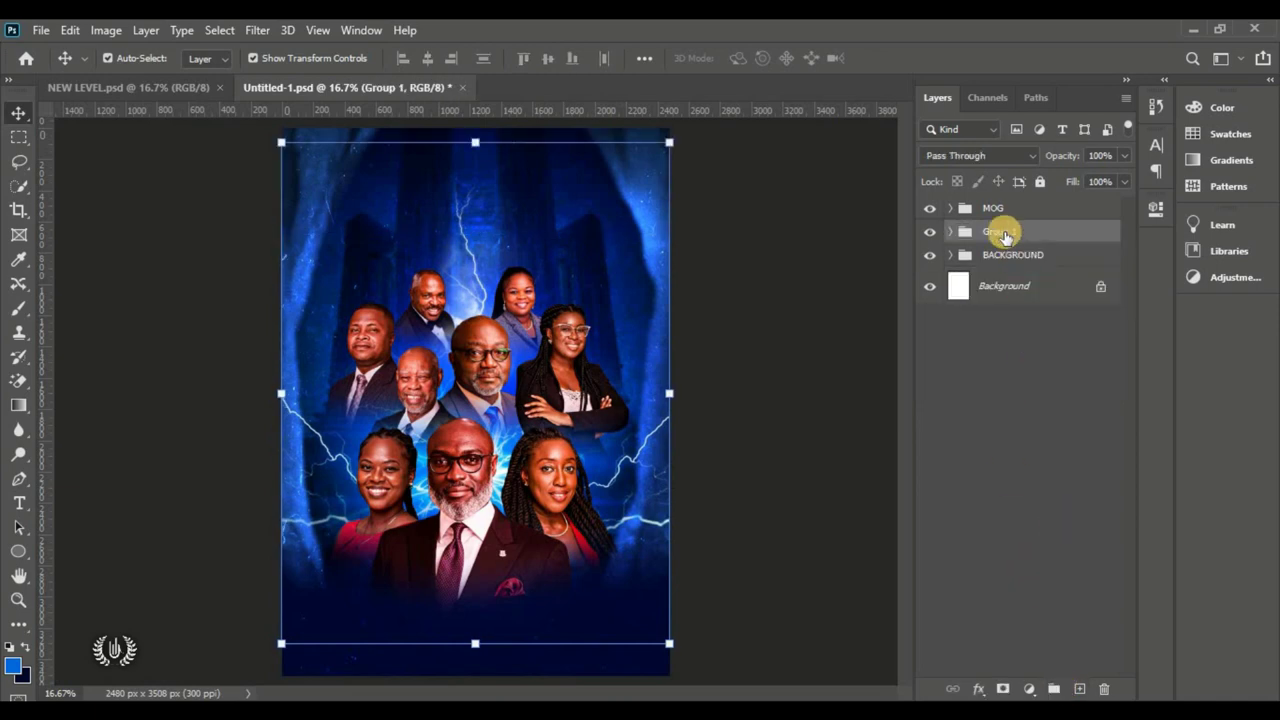
pyautogui.doubleClick(1004, 231)
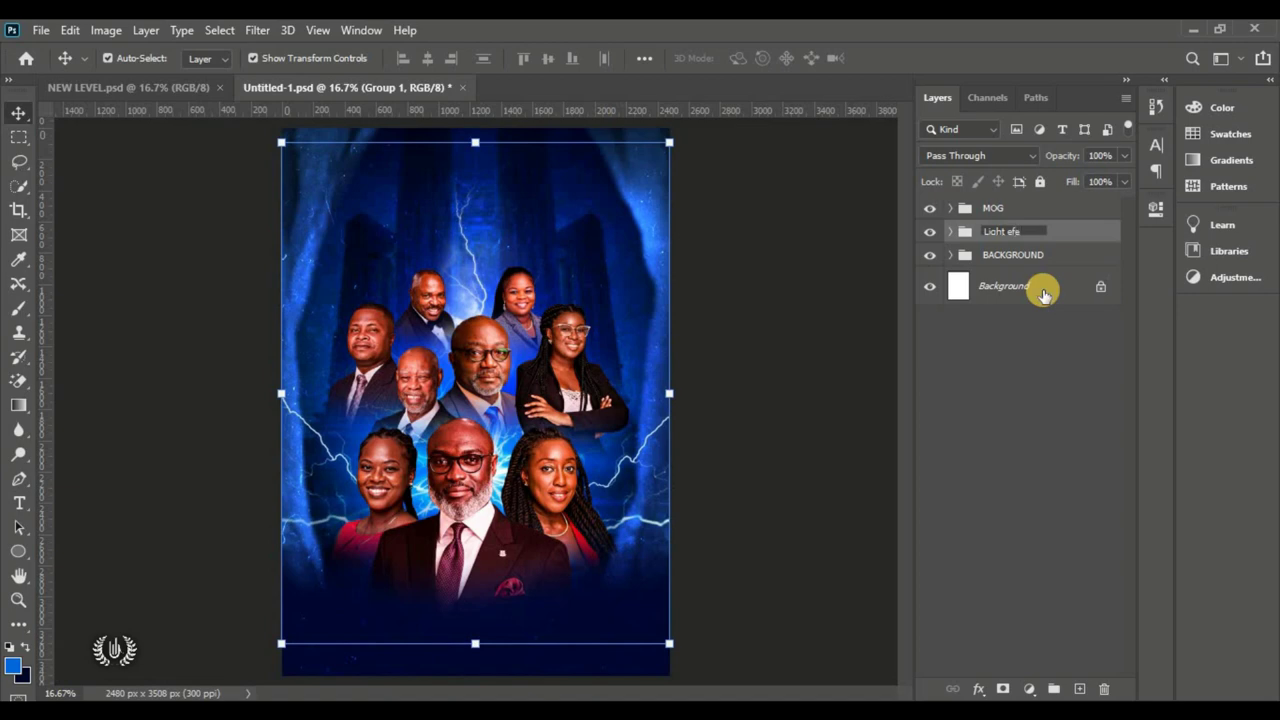
pyautogui.press('Return')
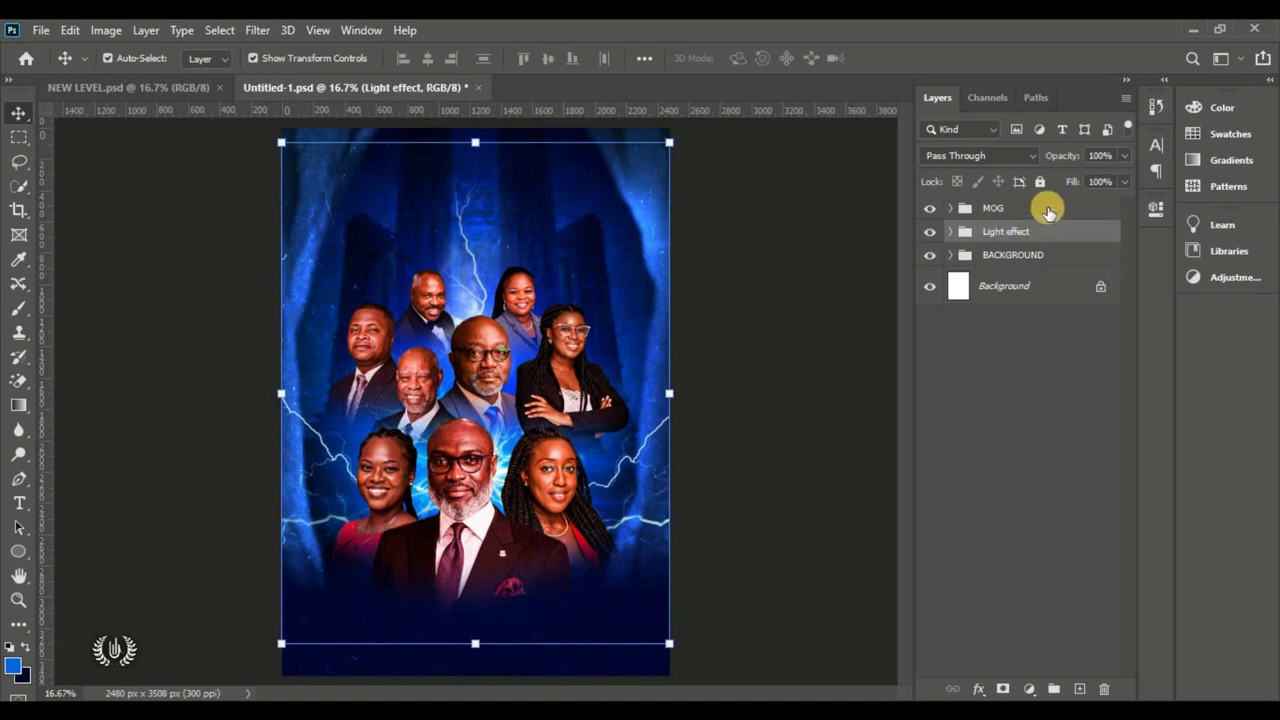
# Step: Group Light effect with the portraits into a group named 'MOG', check its visibility, and save
pyautogui.keyDown('shift'); pyautogui.click(1049, 205); pyautogui.keyUp('shift')
pyautogui.click(1052, 688)
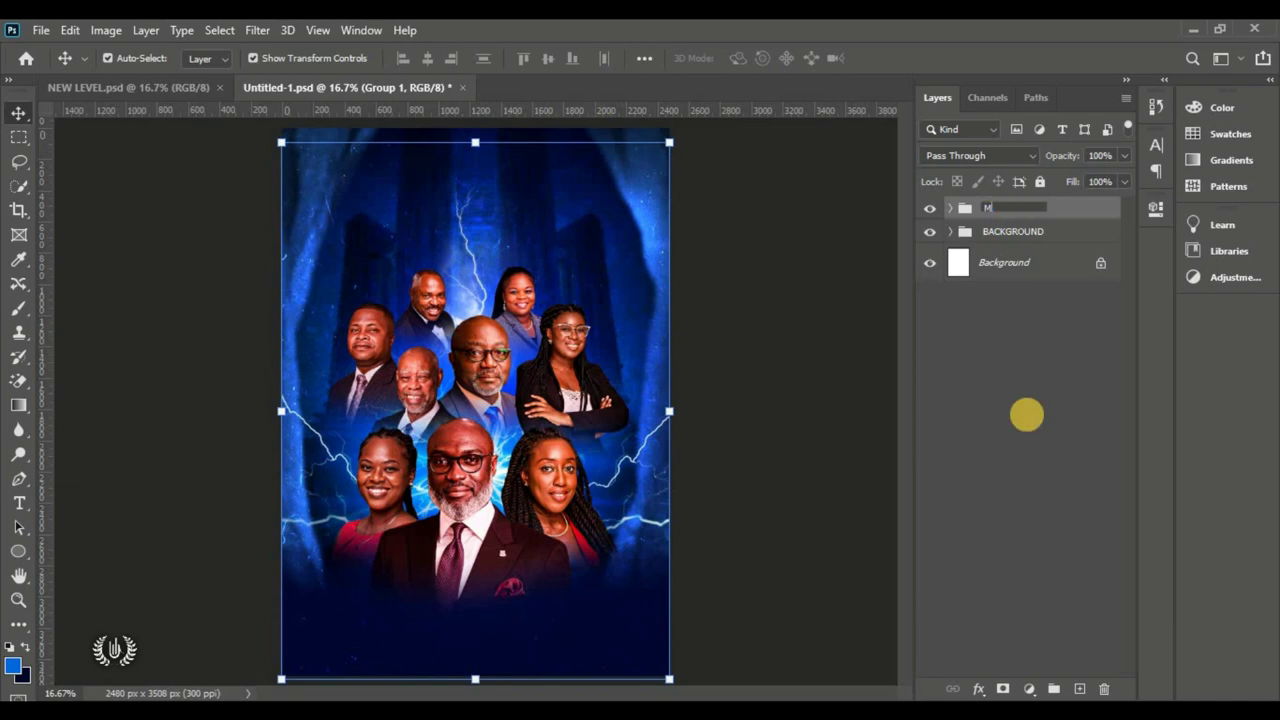
pyautogui.press('Return')
pyautogui.click(851, 249)
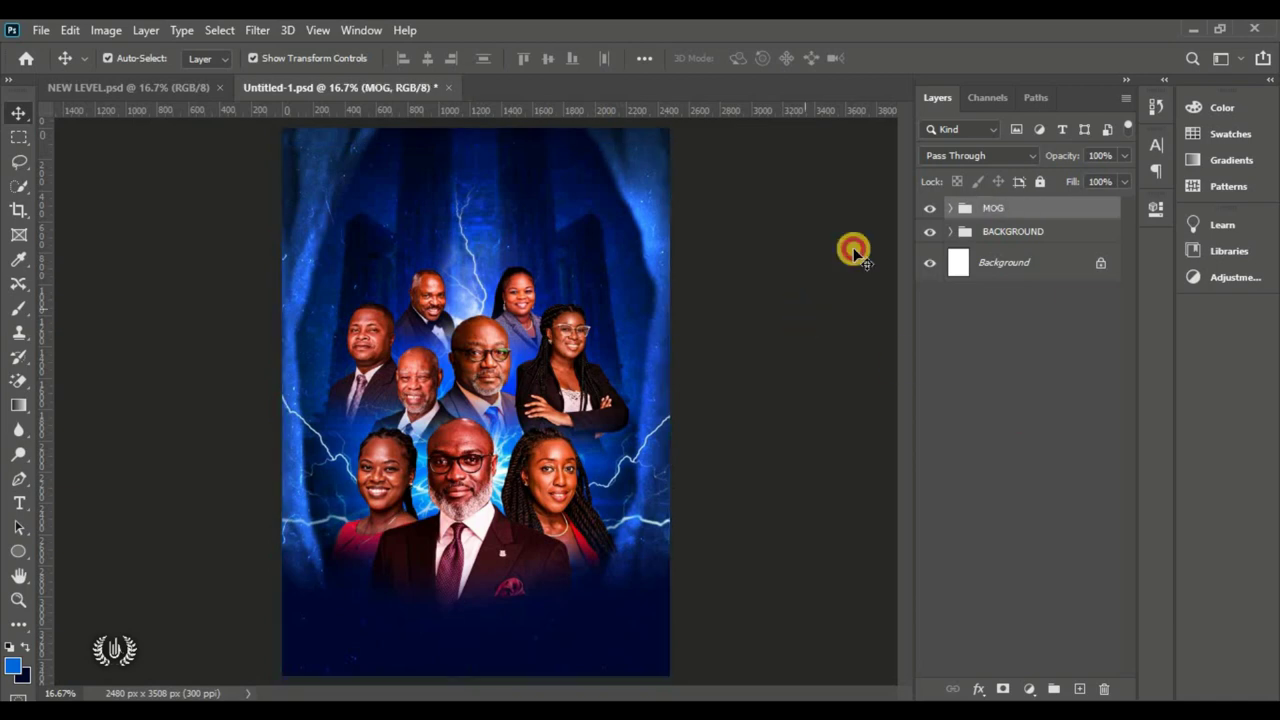
pyautogui.click(929, 208)
pyautogui.click(929, 208)
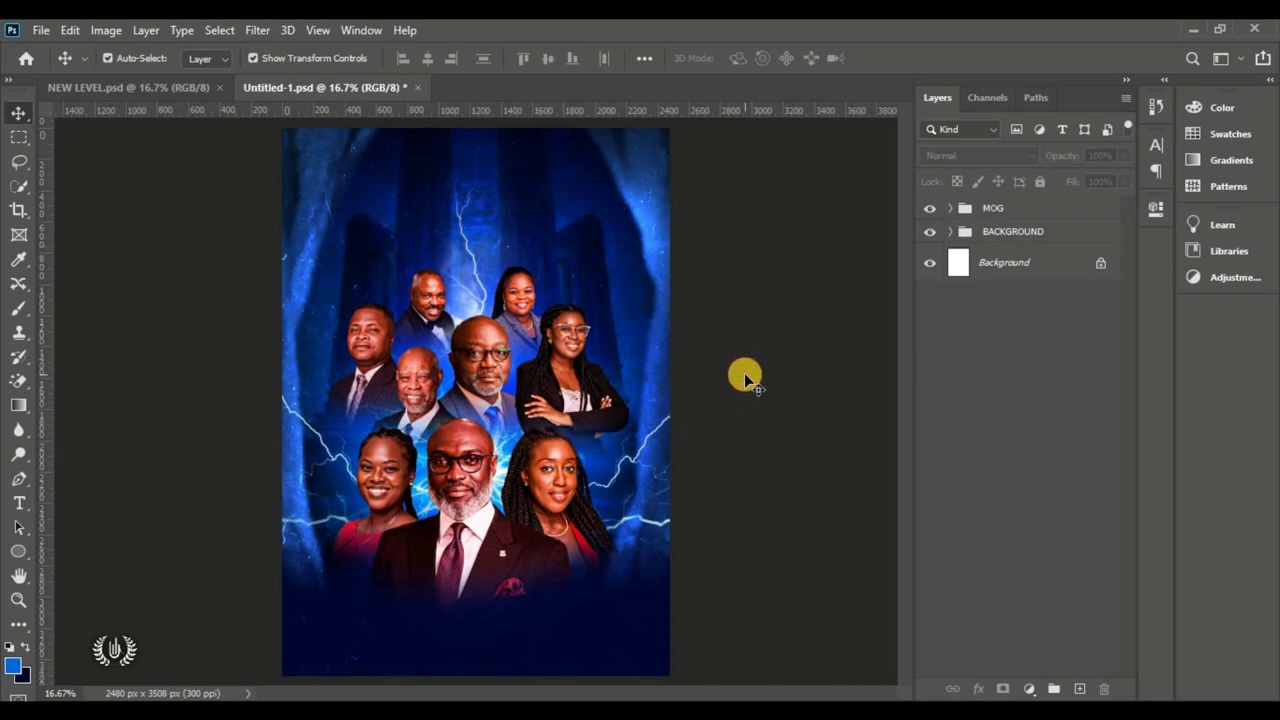
pyautogui.hotkey('ctrl', 's')
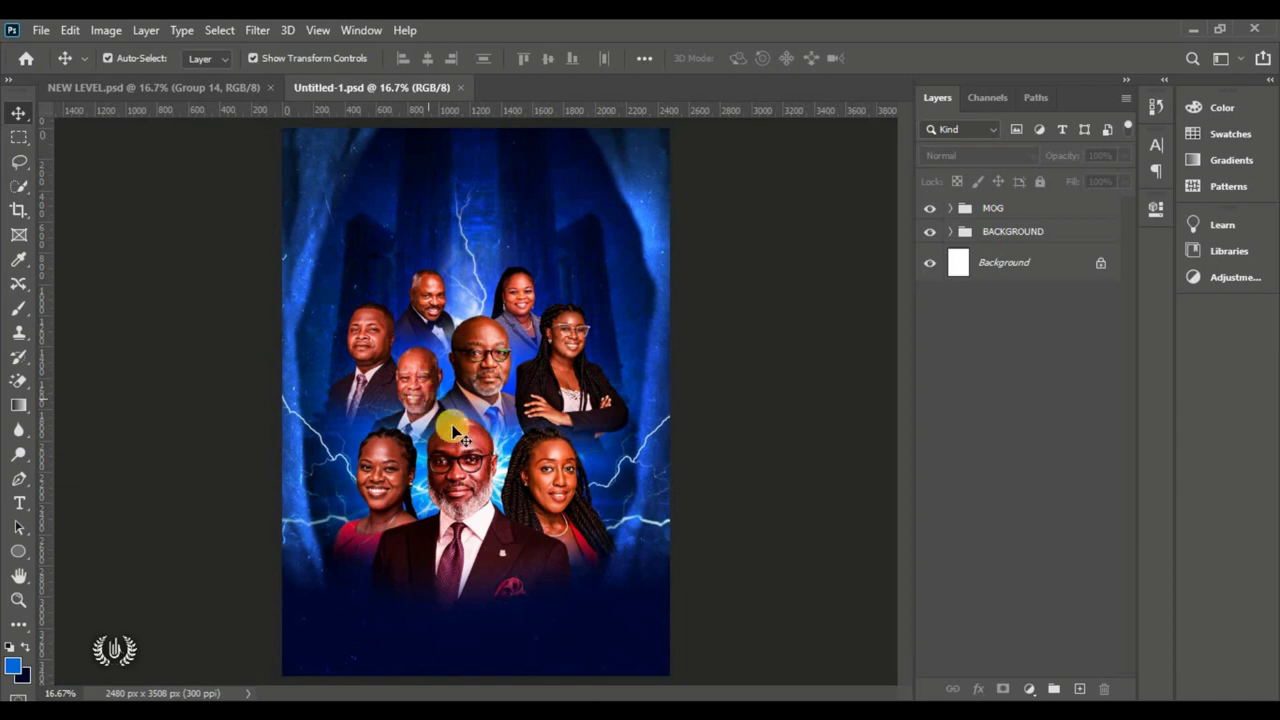
# Step: Create a white text layer at the poster's upper left with the Horizontal Type tool
pyautogui.click(22, 505)
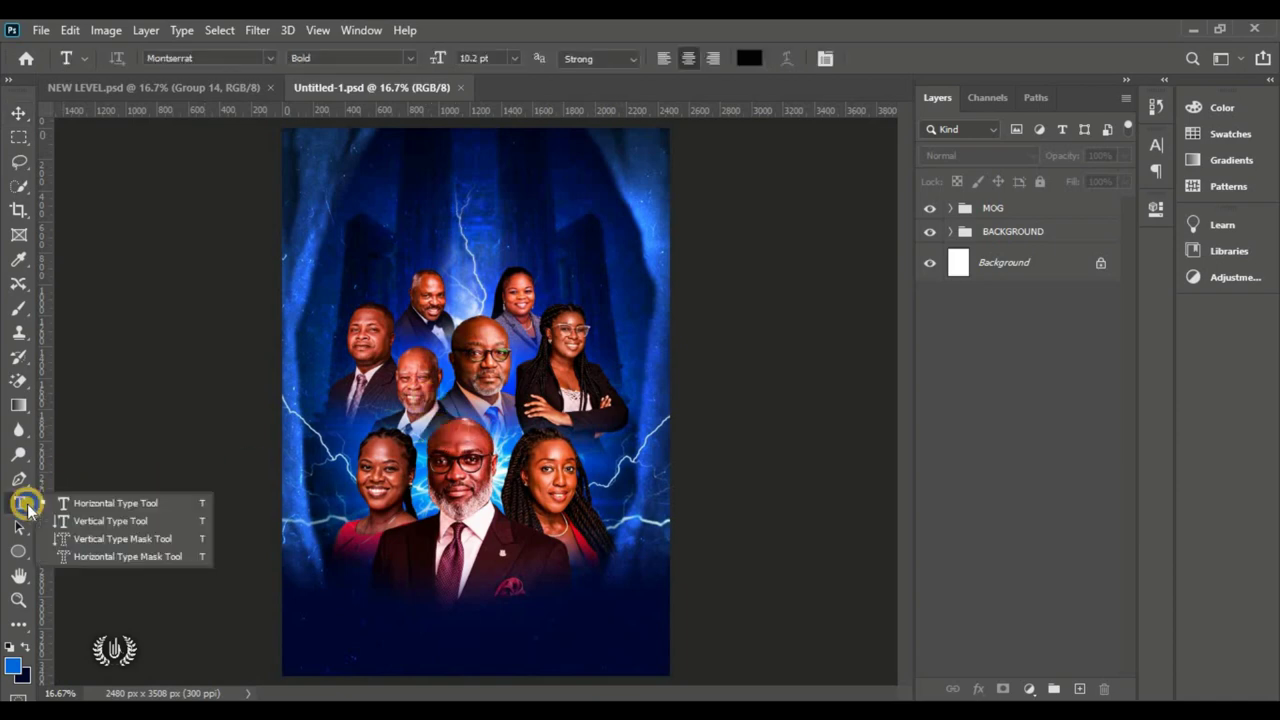
pyautogui.click(95, 504)
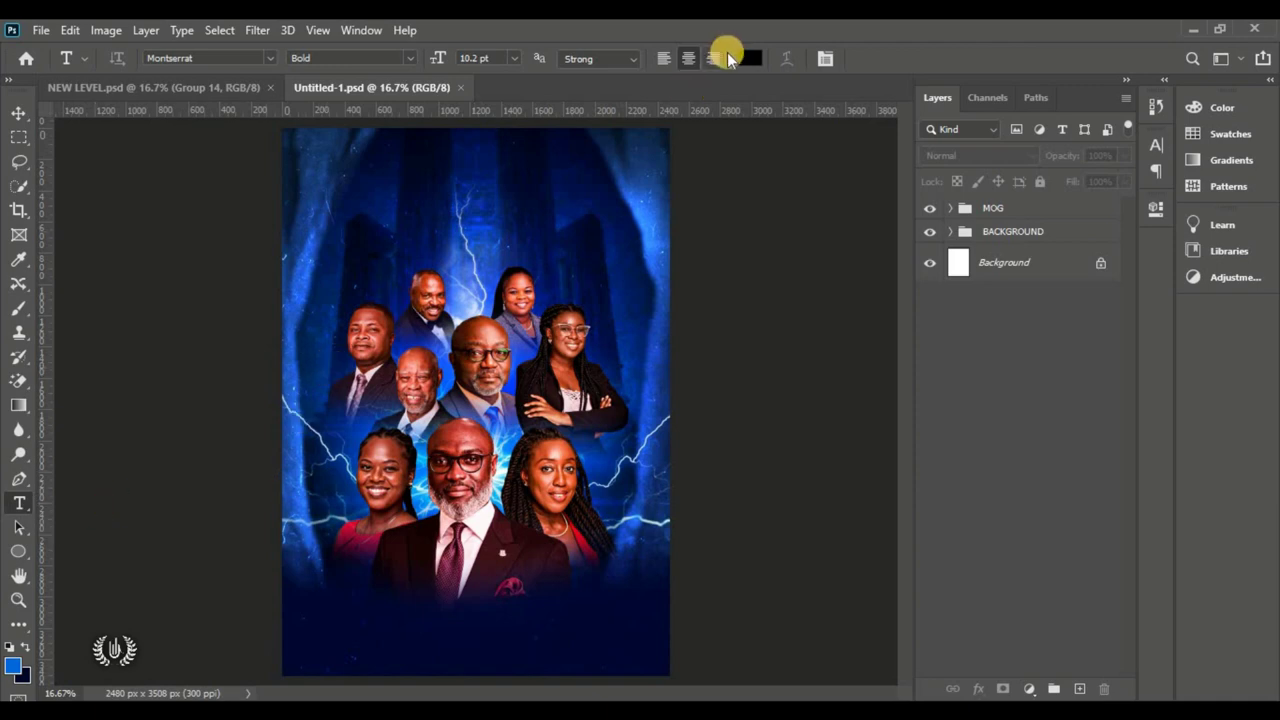
pyautogui.click(363, 249)
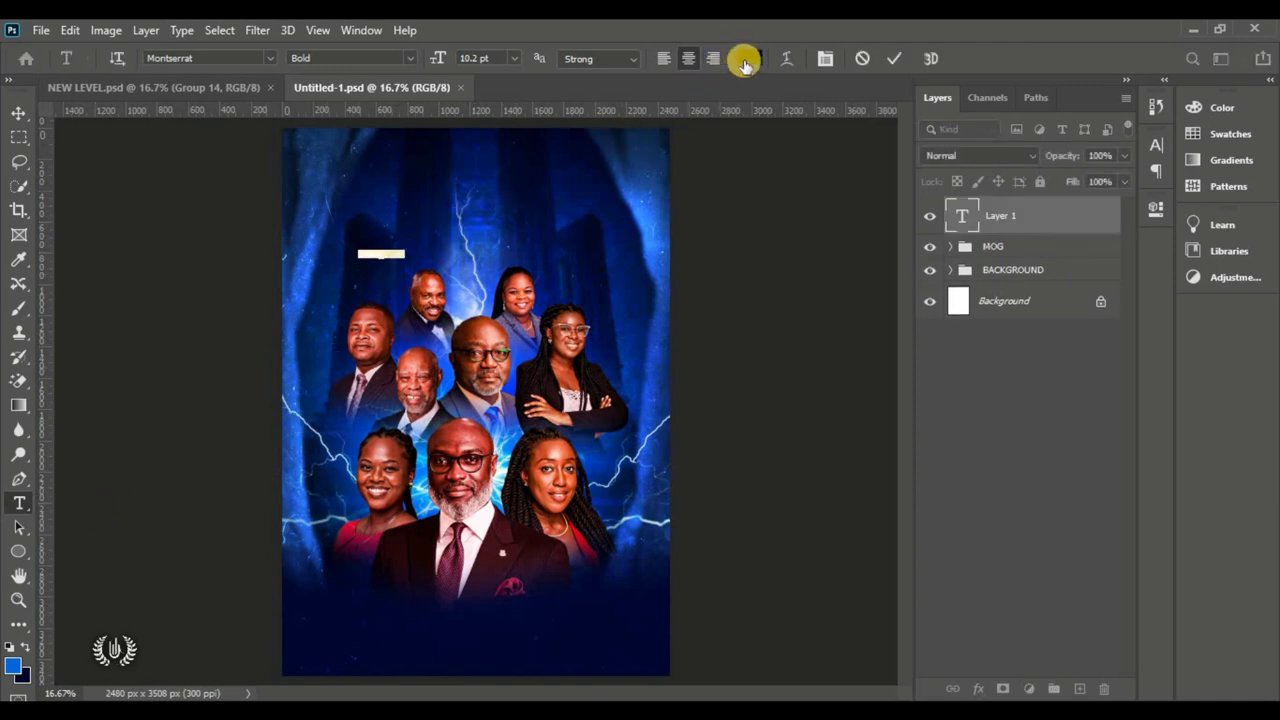
pyautogui.click(748, 58)
pyautogui.moveTo(829, 134); pyautogui.dragTo(748, 62)
pyautogui.click(1187, 75)
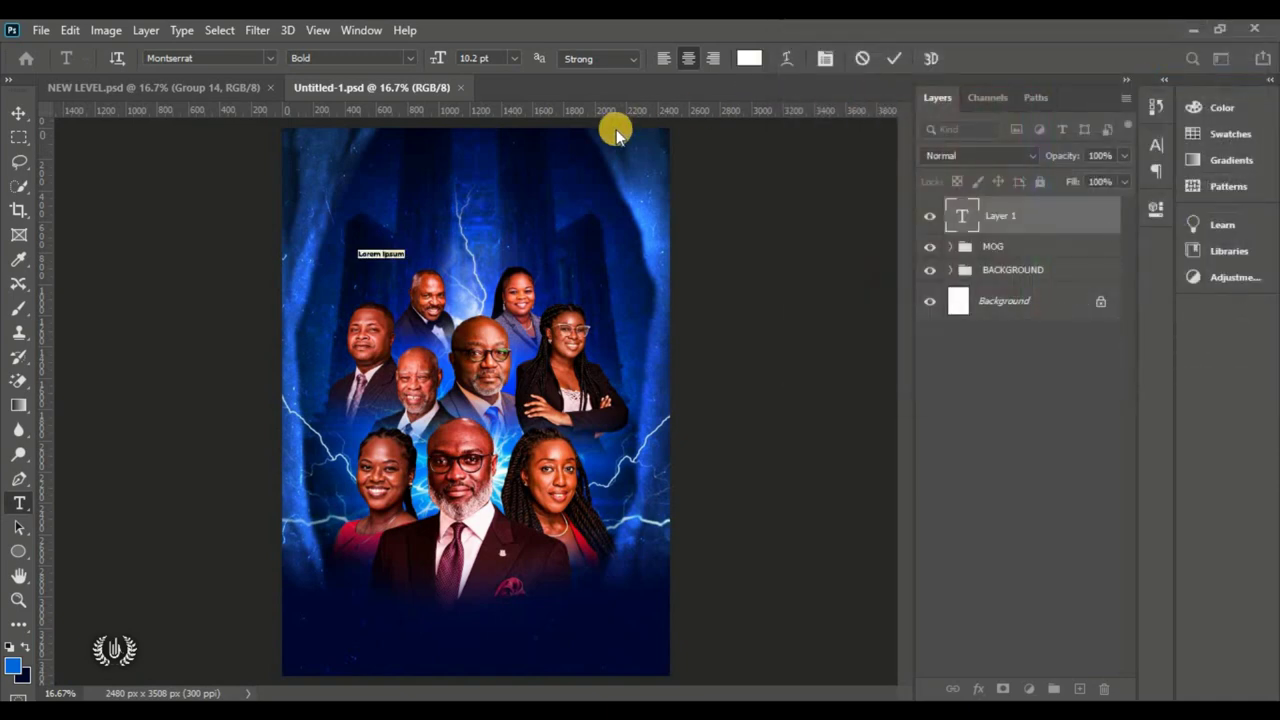
pyautogui.scroll(5, 381, 253)
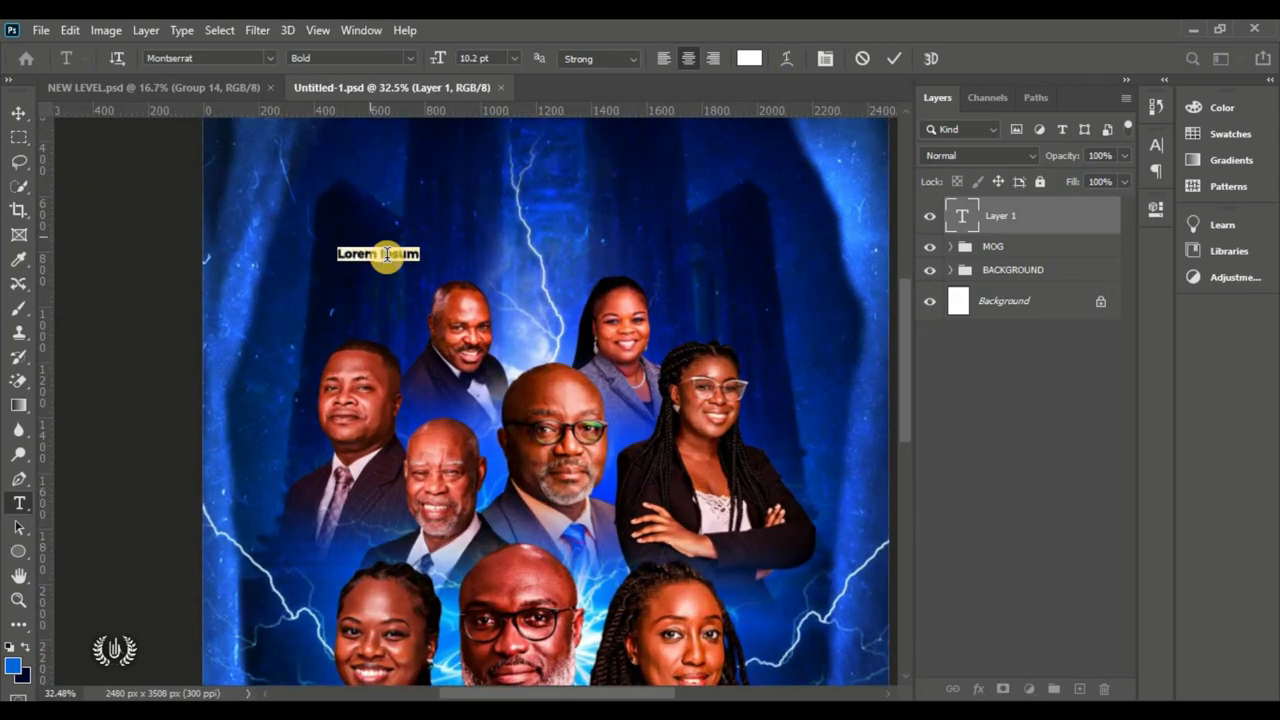
pyautogui.scroll(1, 386, 254)
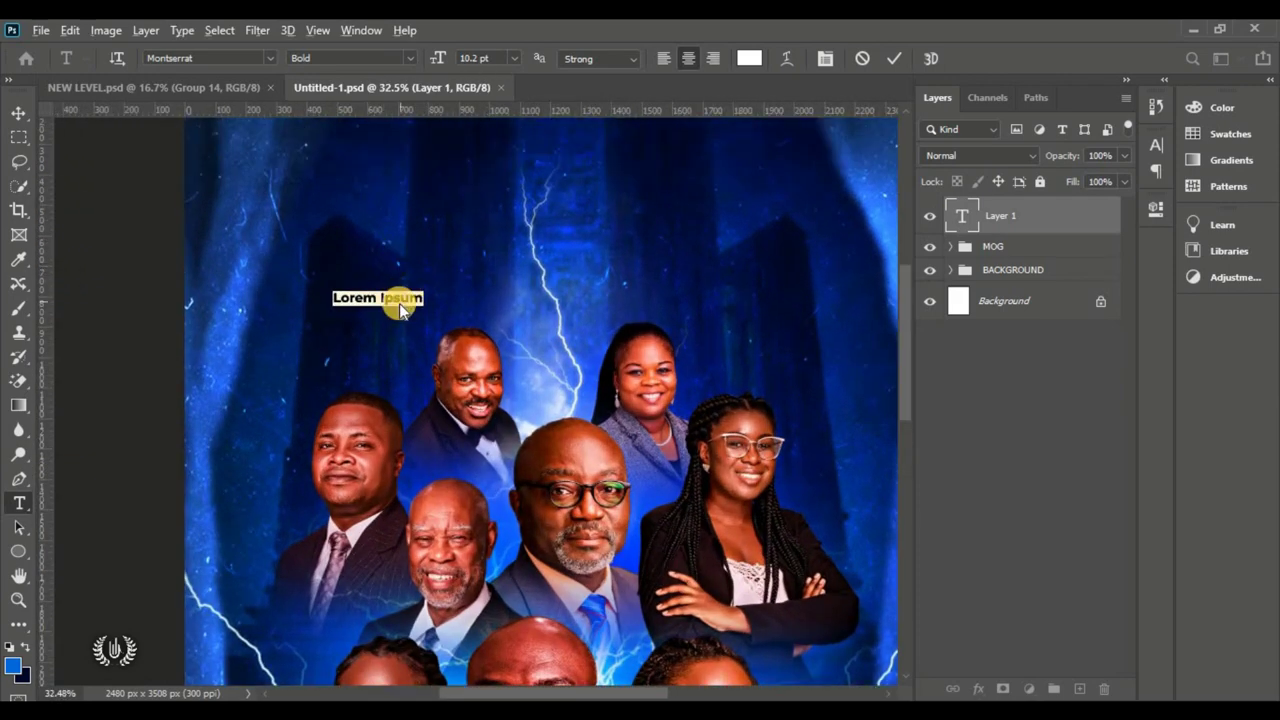
pyautogui.scroll(3, 400, 300)
pyautogui.scroll(-1, 349, 304)
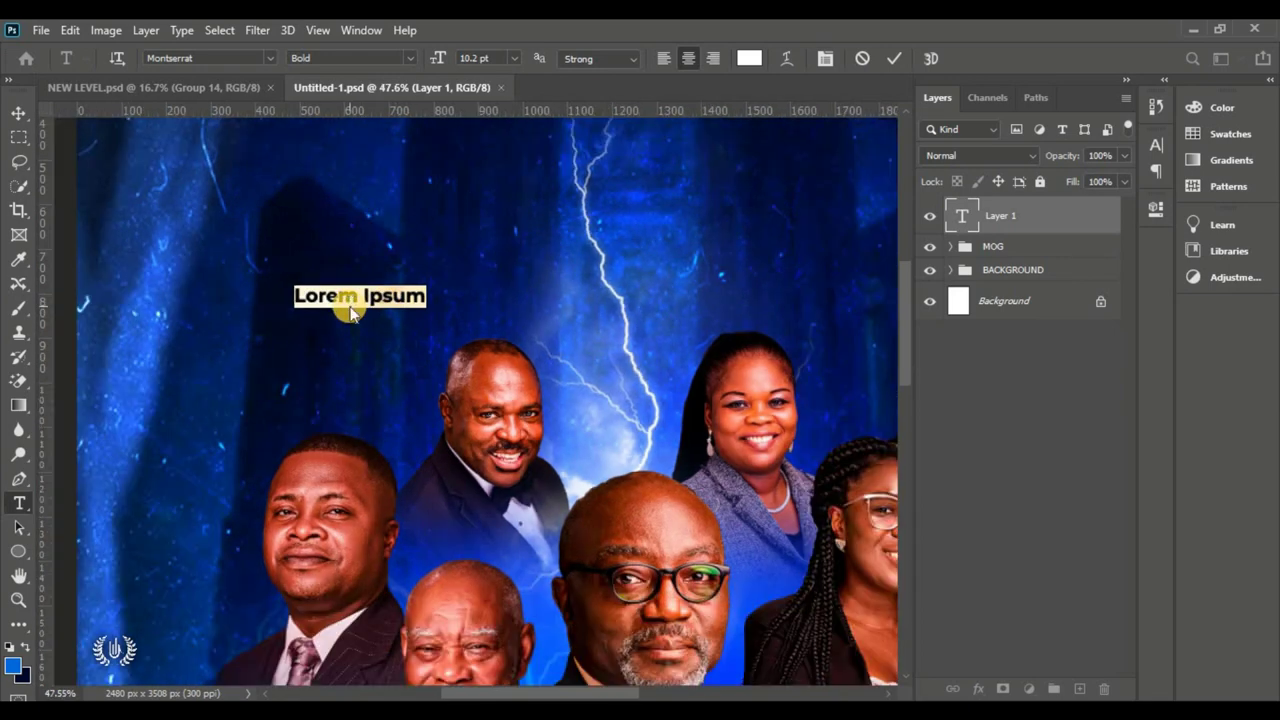
# Step: Type the two-line name, right-align it beside the top portrait, and add a placeholder text layer
pyautogui.click(378, 295)
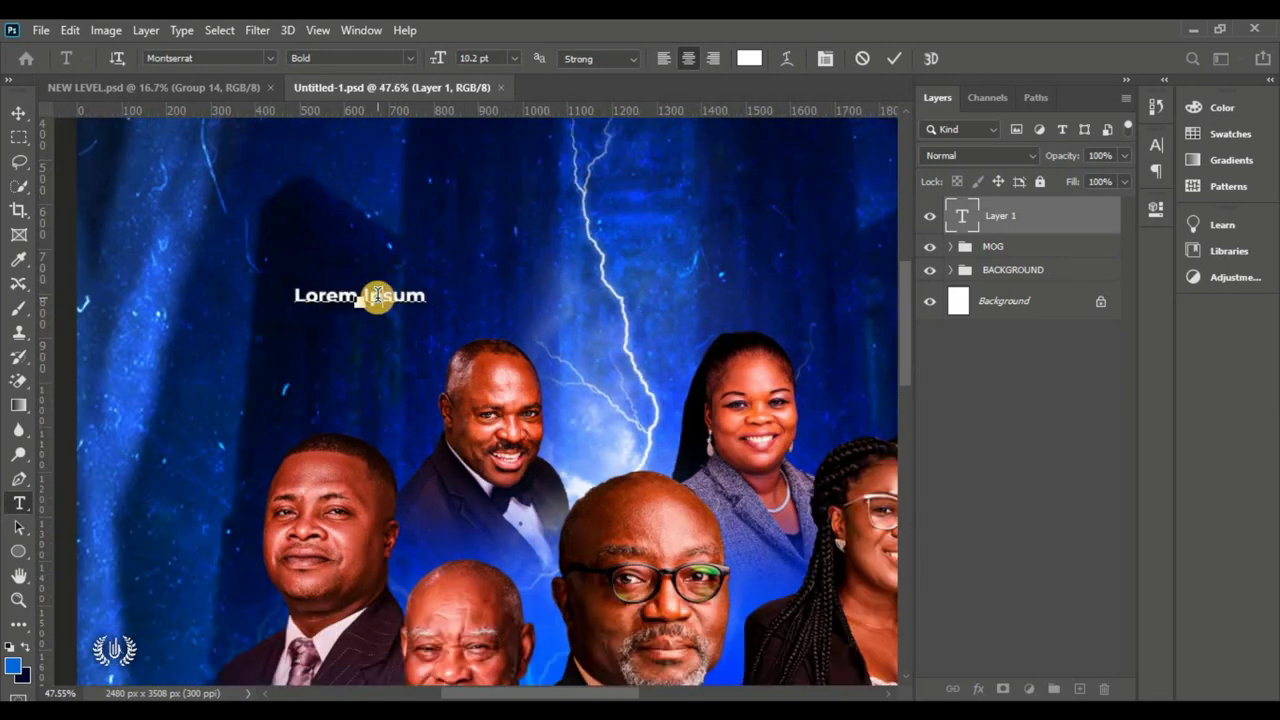
pyautogui.tripleClick(378, 295)
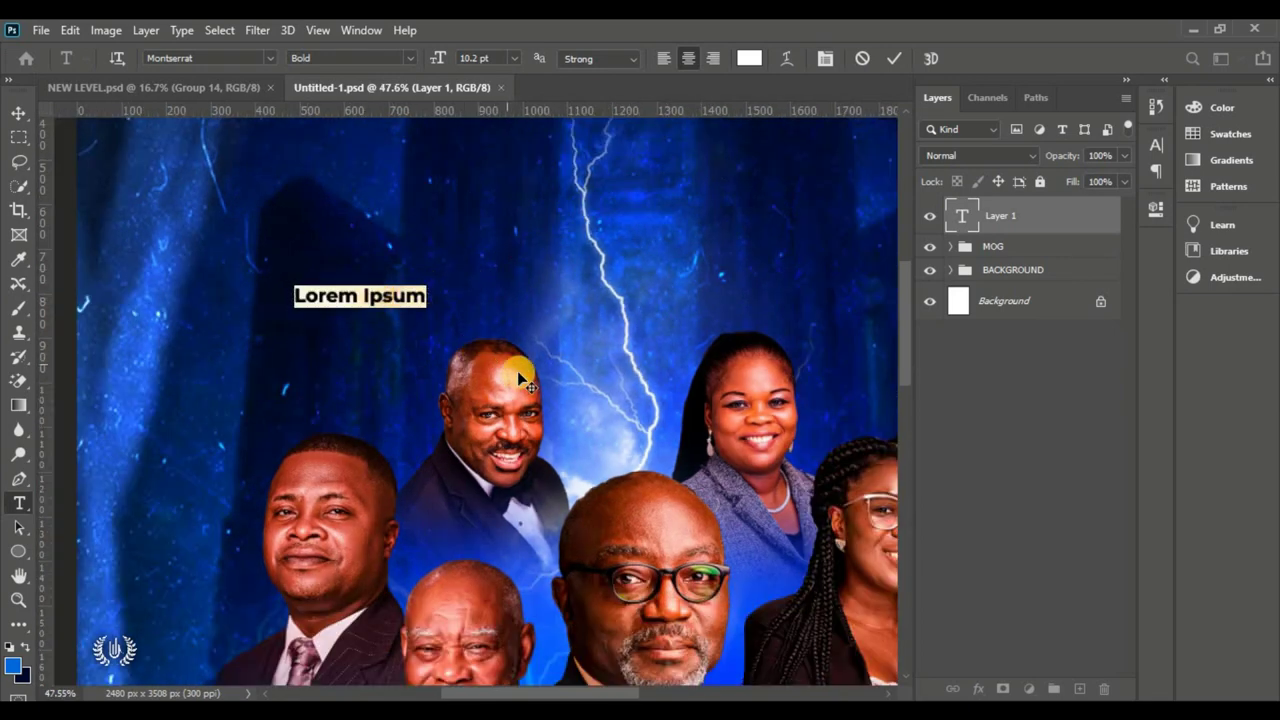
pyautogui.write('Prince')
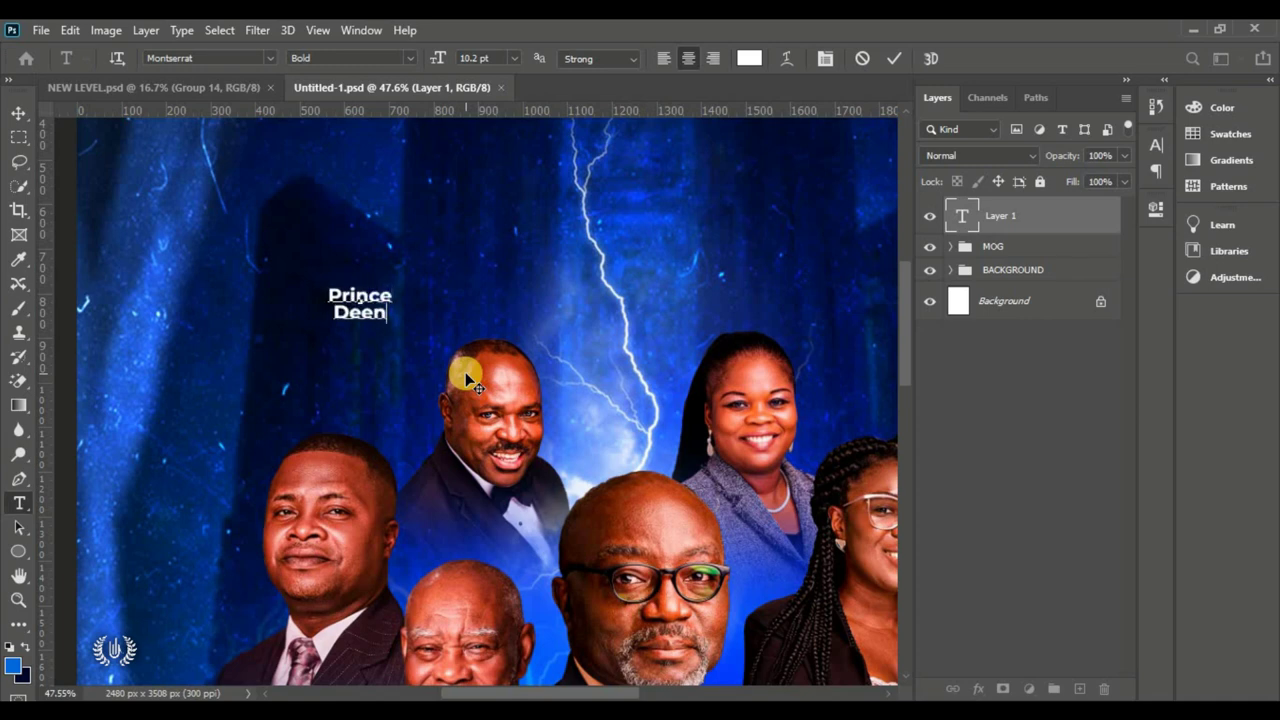
pyautogui.hotkey('ctrl', 'a')
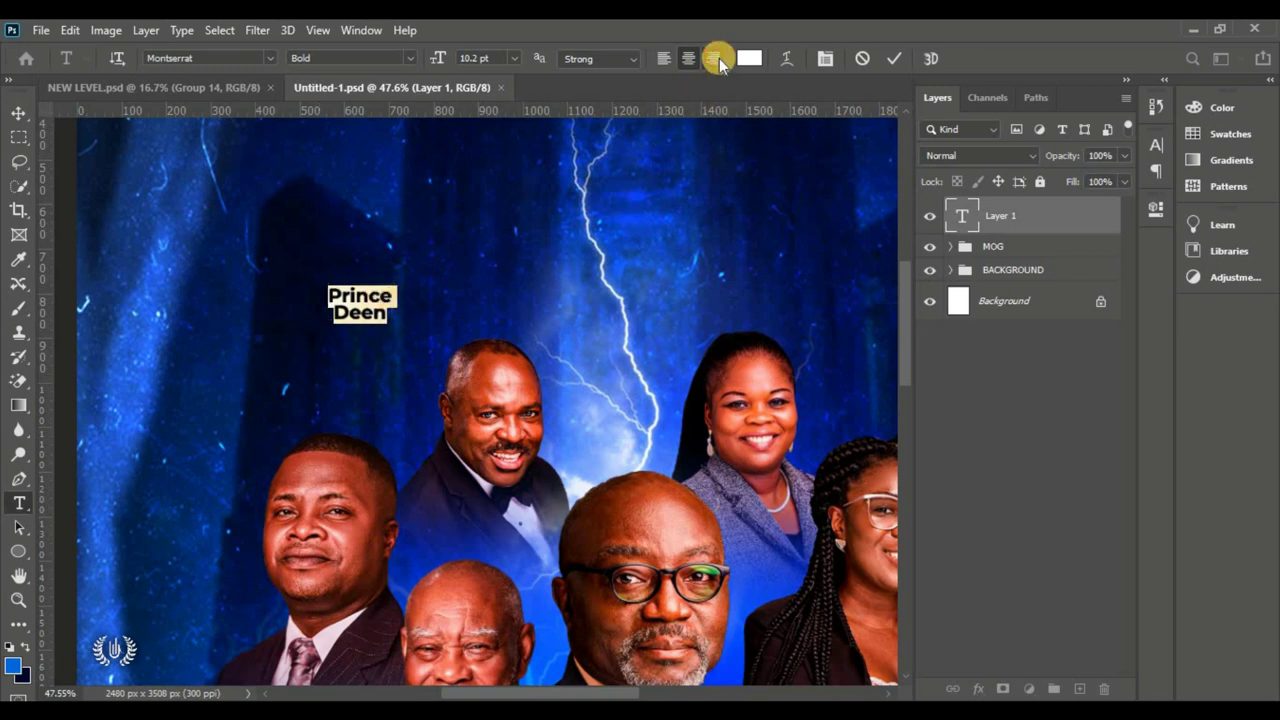
pyautogui.click(714, 59)
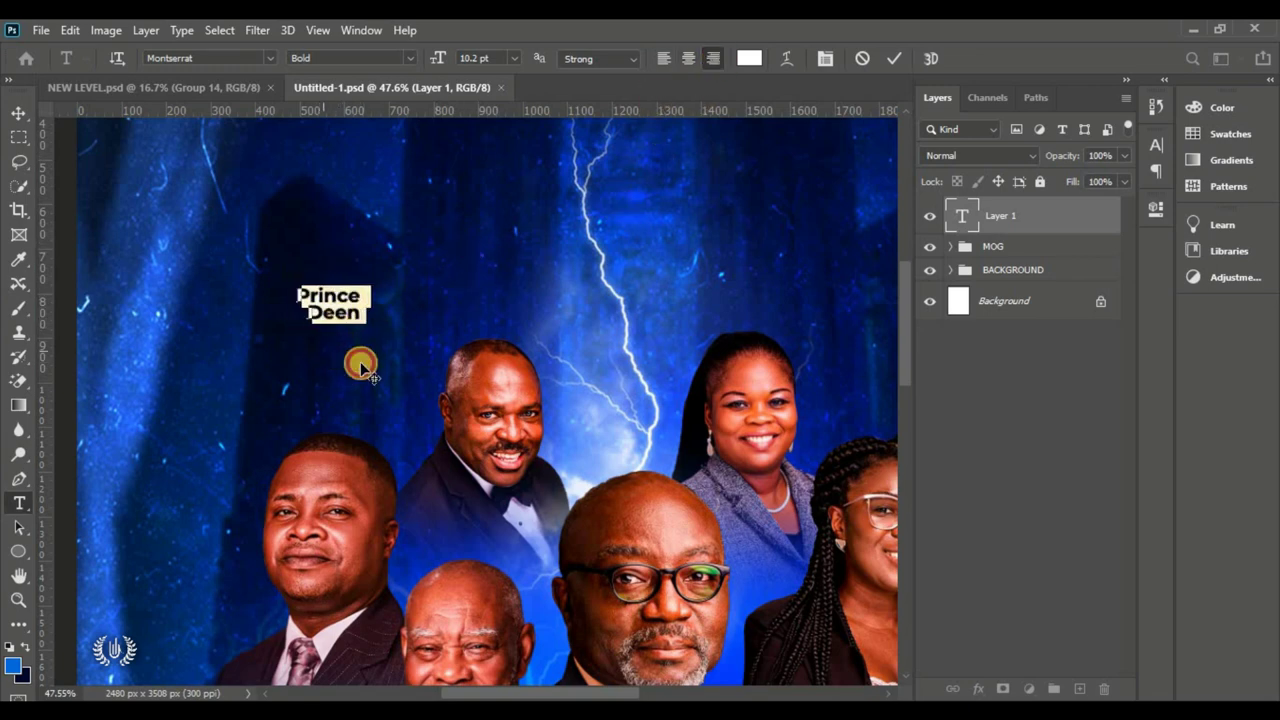
pyautogui.moveTo(361, 366); pyautogui.dragTo(367, 422)
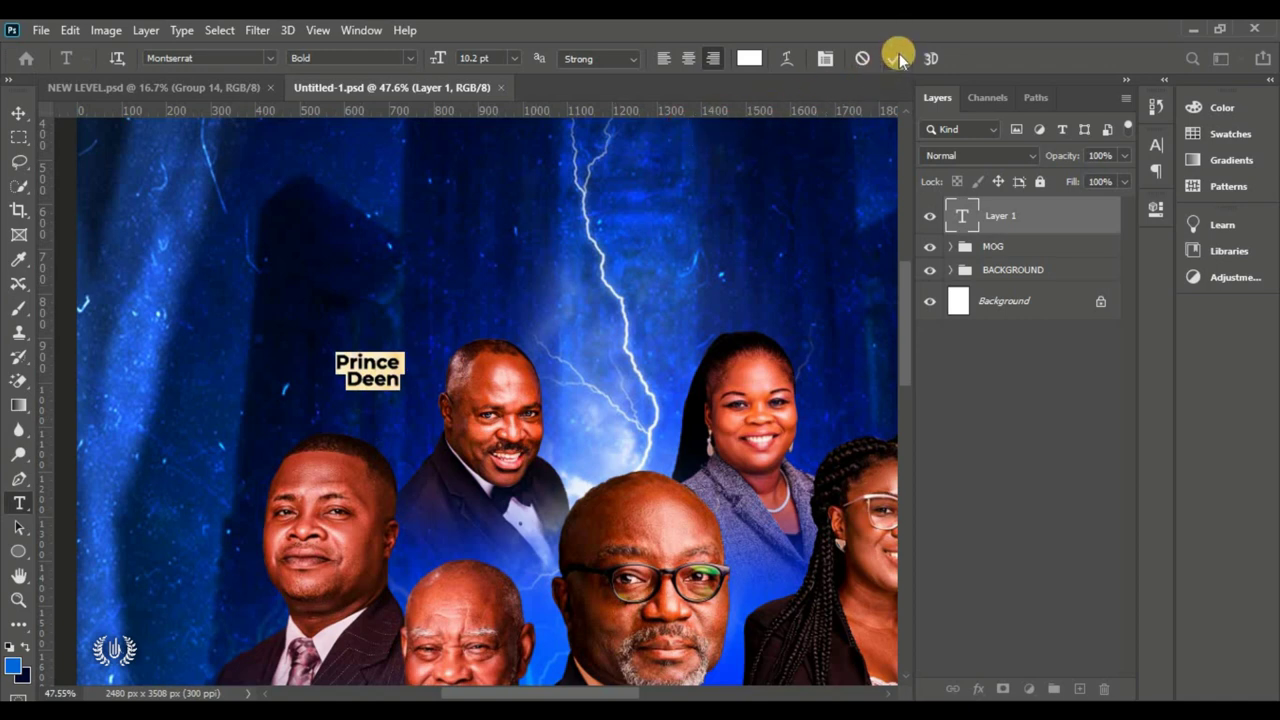
pyautogui.click(412, 358)
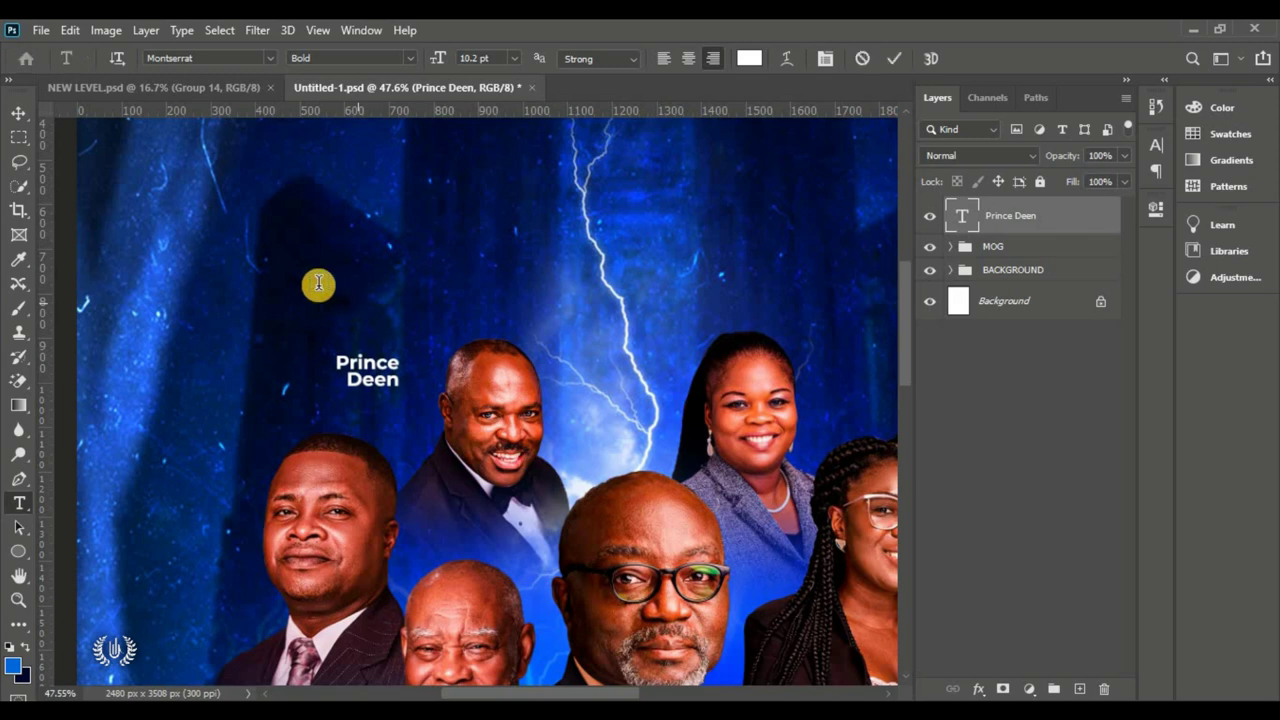
pyautogui.click(320, 290)
pyautogui.moveTo(263, 326); pyautogui.dragTo(368, 366)
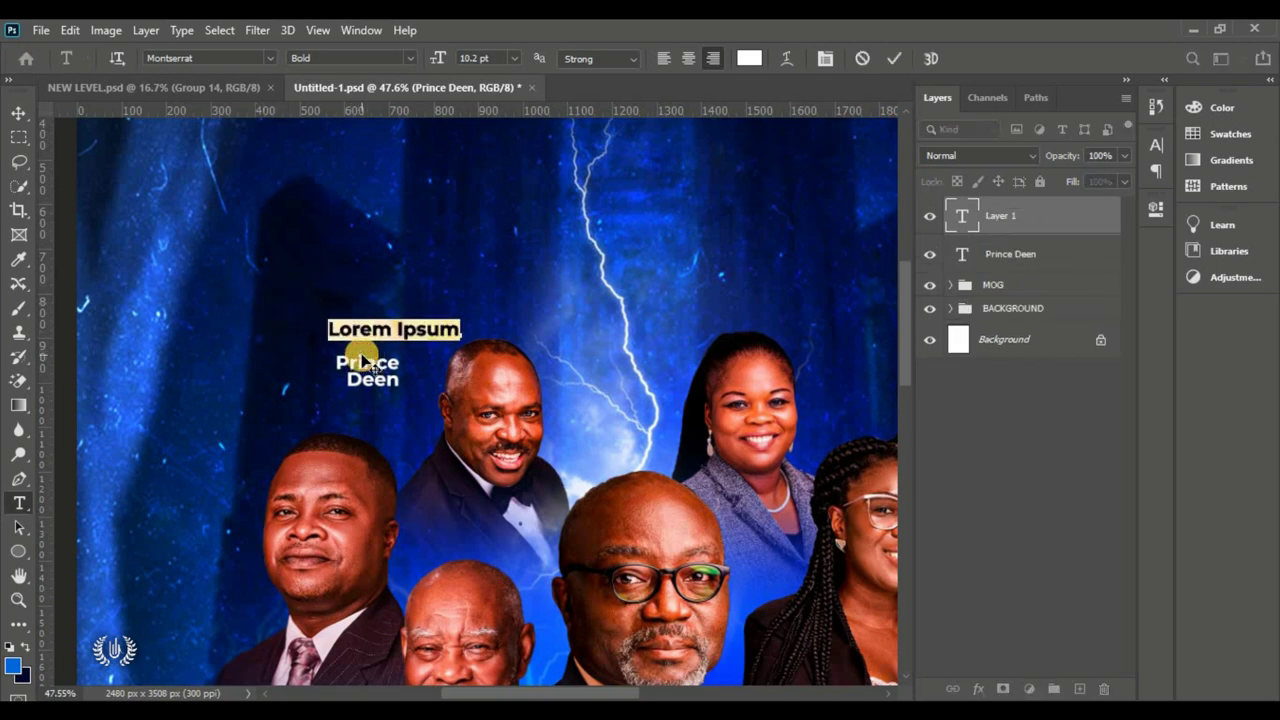
# Step: Type 'Mins.' above the name and set it to Balmoral D at 18 pt
pyautogui.write('Mins.')
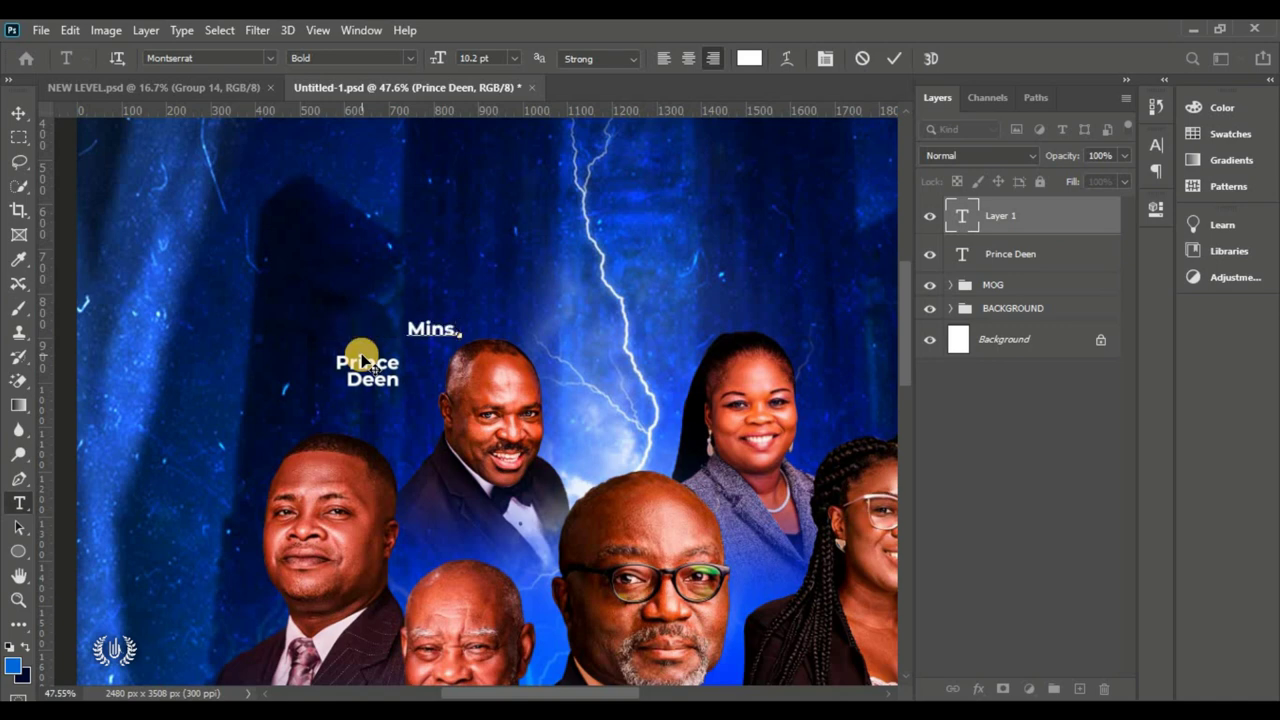
pyautogui.moveTo(362, 357); pyautogui.dragTo(386, 380)
pyautogui.hotkey('ctrl', 'a')
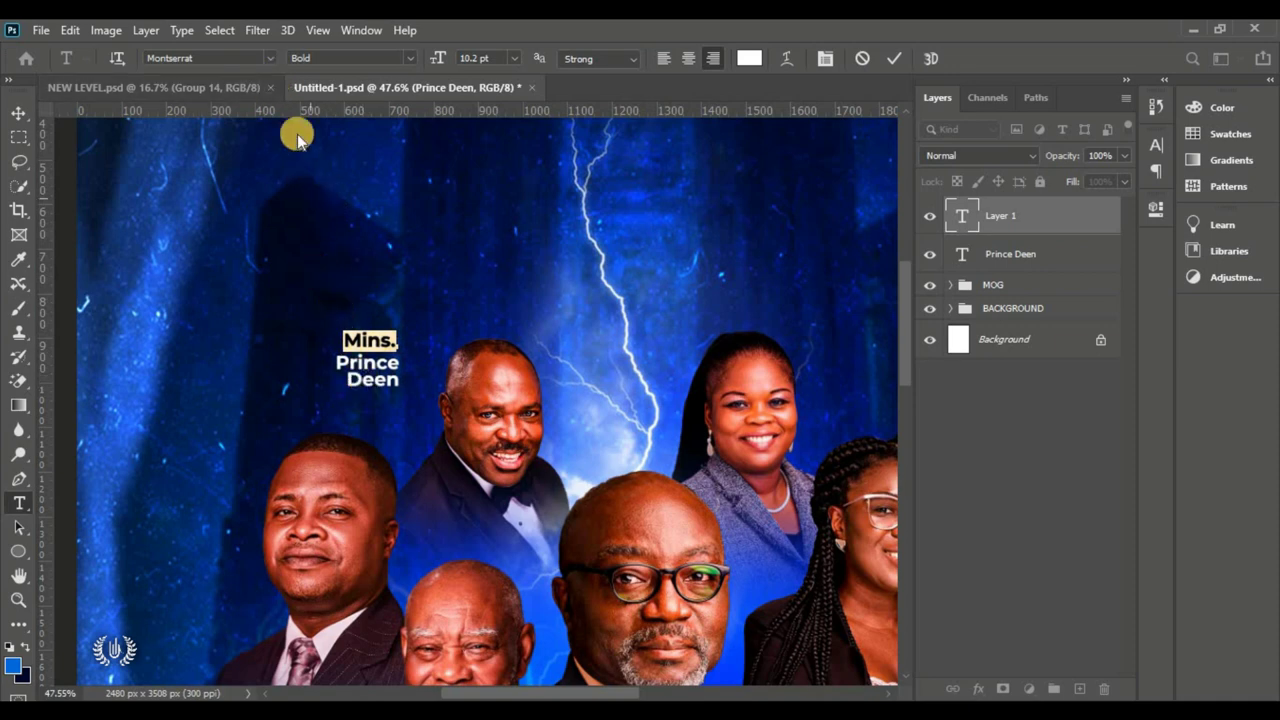
pyautogui.click(273, 62)
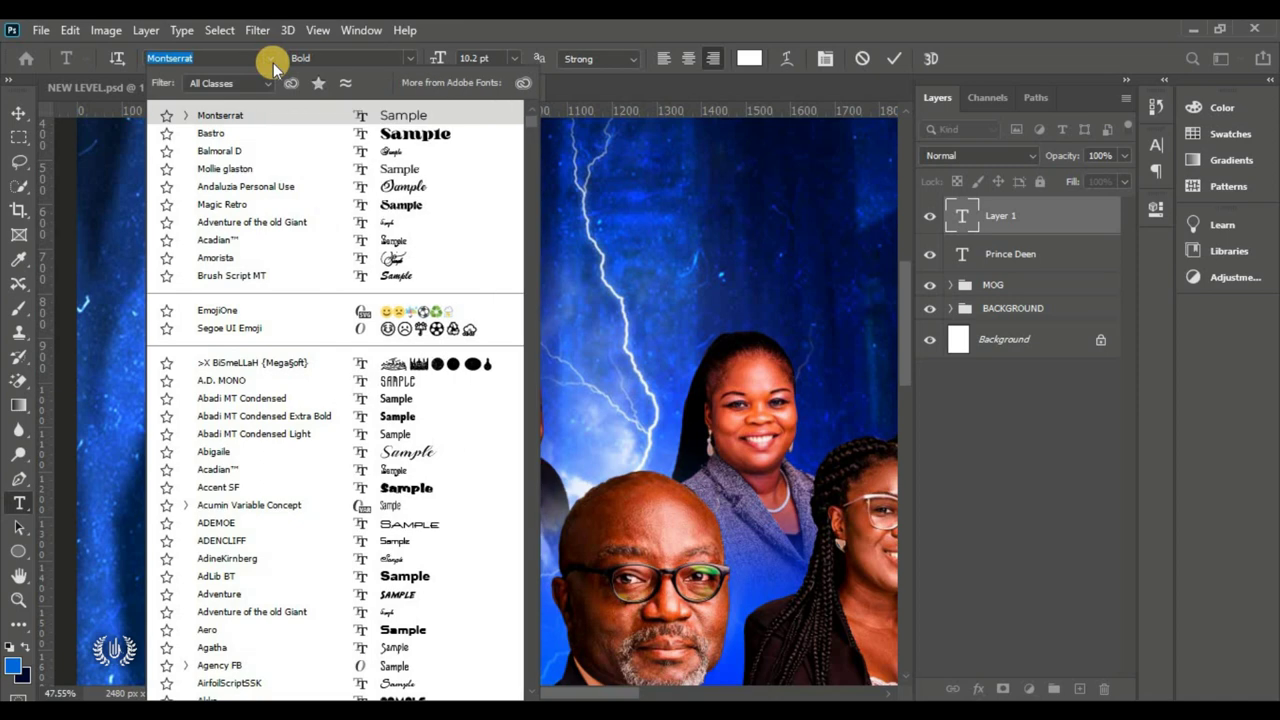
pyautogui.click(343, 155)
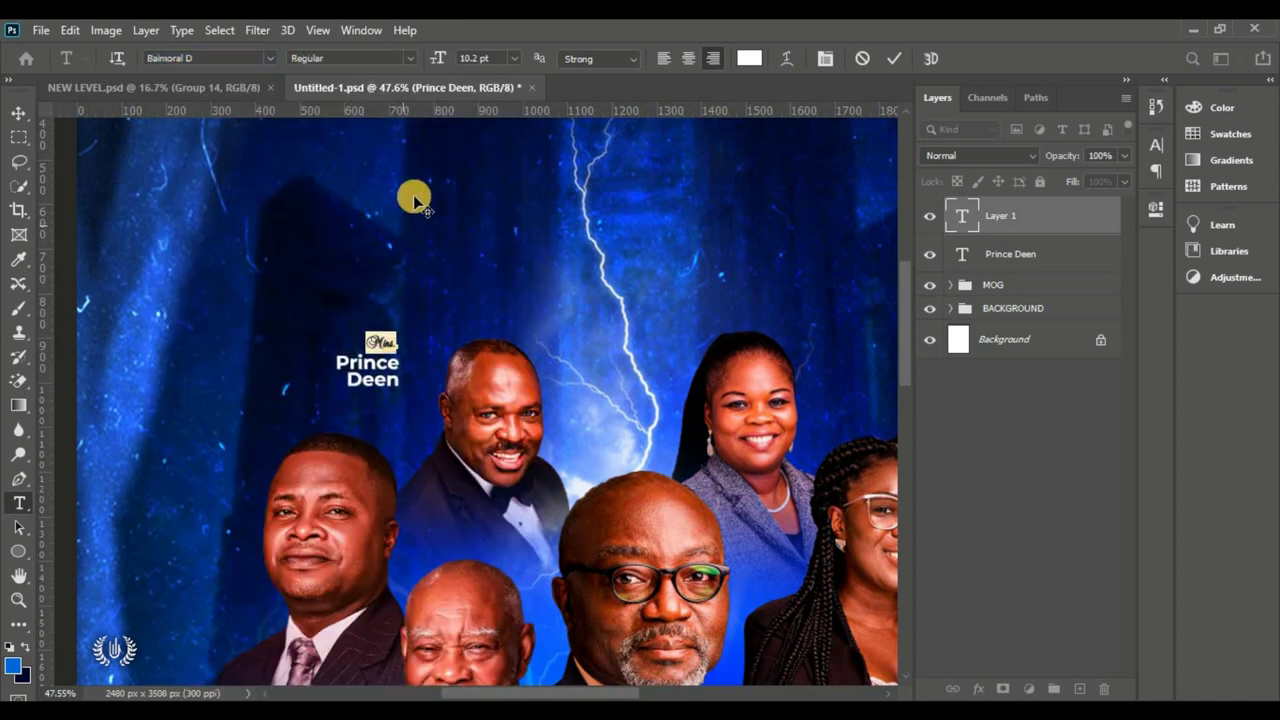
pyautogui.moveTo(434, 49); pyautogui.dragTo(446, 57)
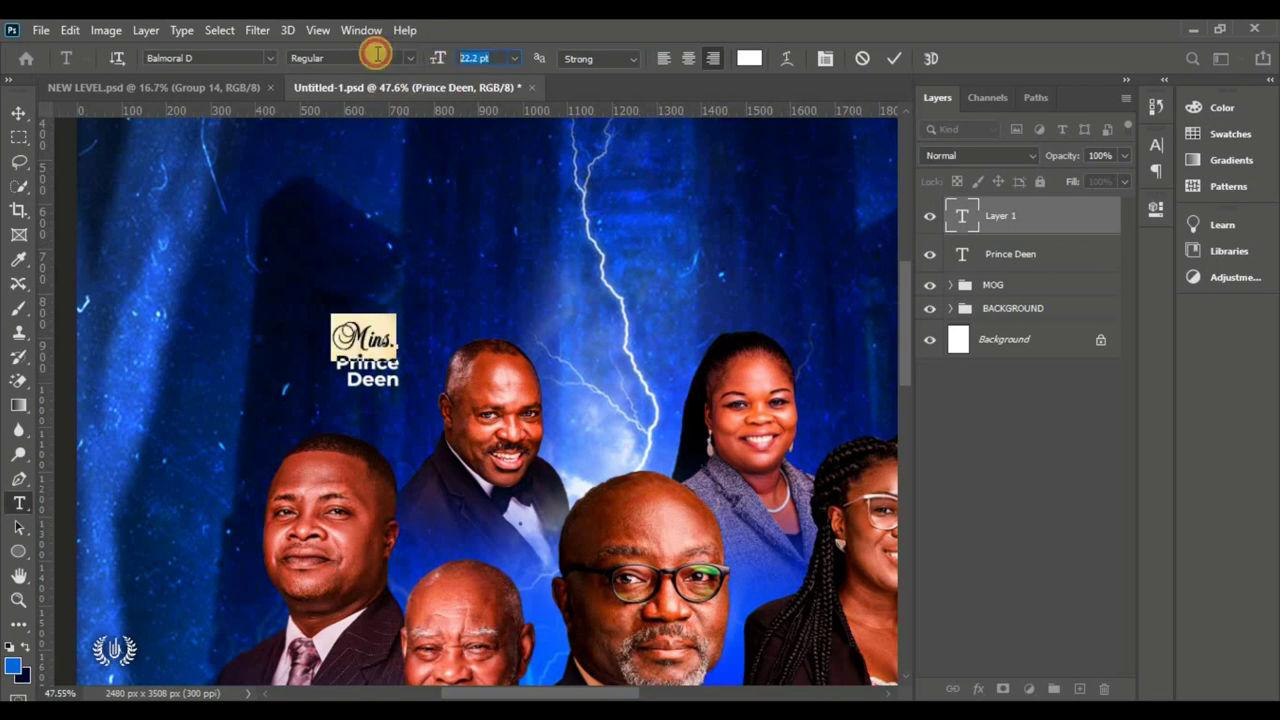
pyautogui.write('18')
pyautogui.press('Return')
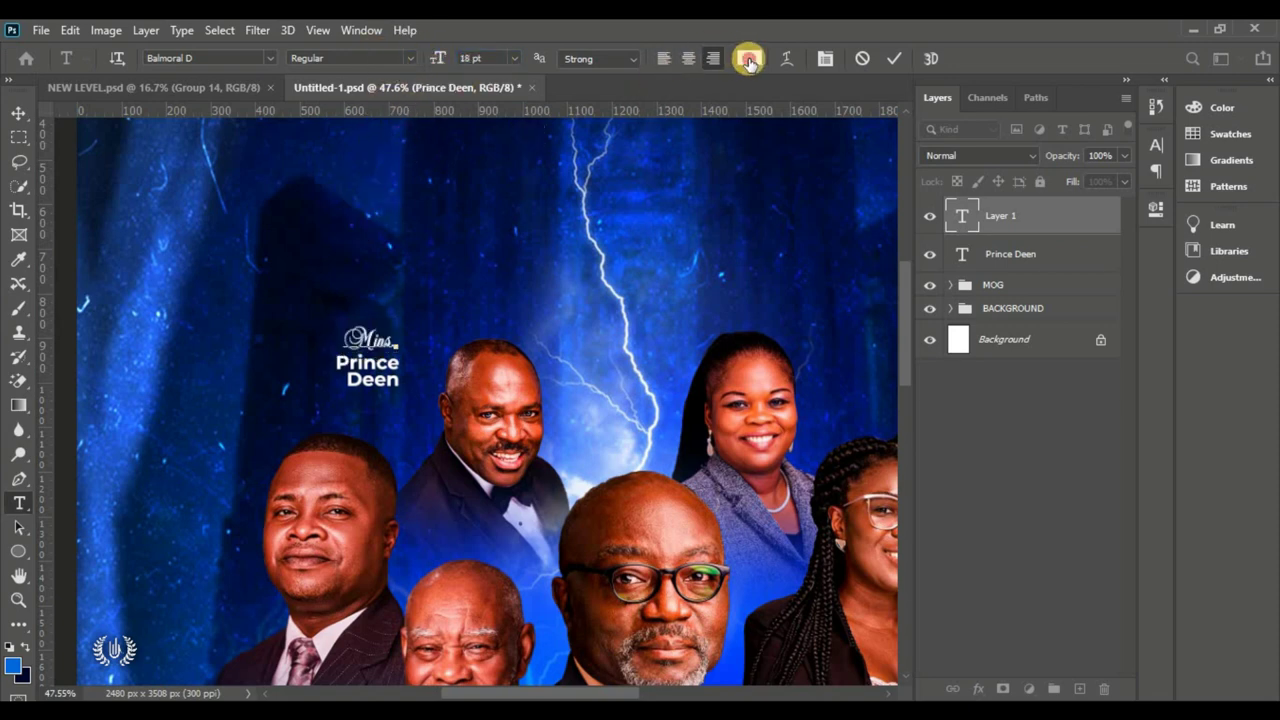
# Step: Colour the Mins. text gold #ffb400 and commit it
pyautogui.click(749, 57)
pyautogui.moveTo(1049, 277); pyautogui.dragTo(1100, 77)
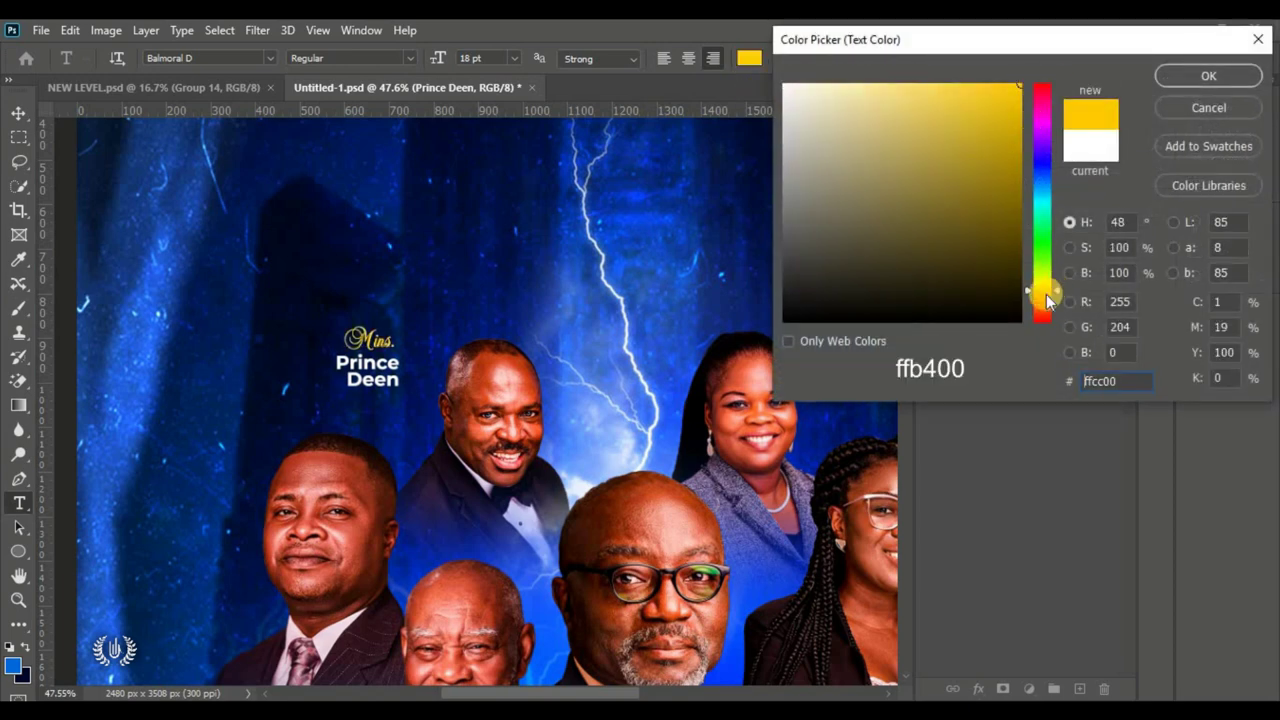
pyautogui.moveTo(1047, 298); pyautogui.dragTo(1041, 300)
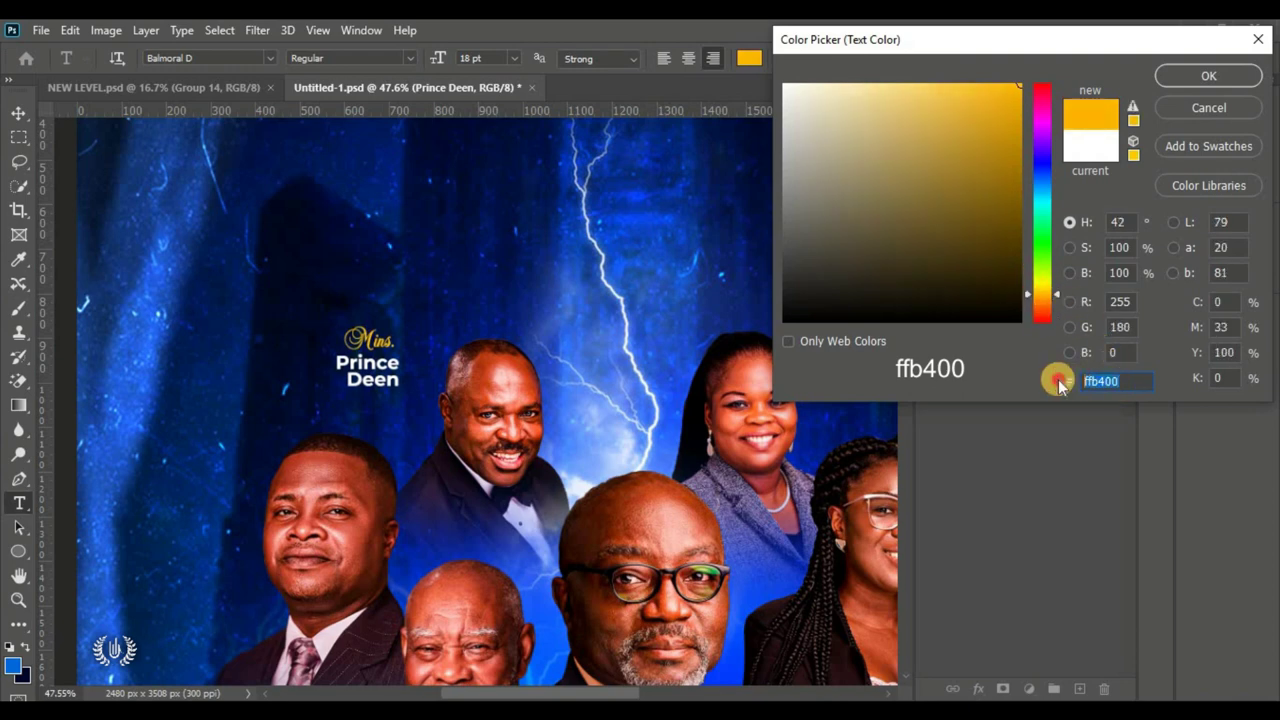
pyautogui.doubleClick(1097, 380)
pyautogui.click(1194, 76)
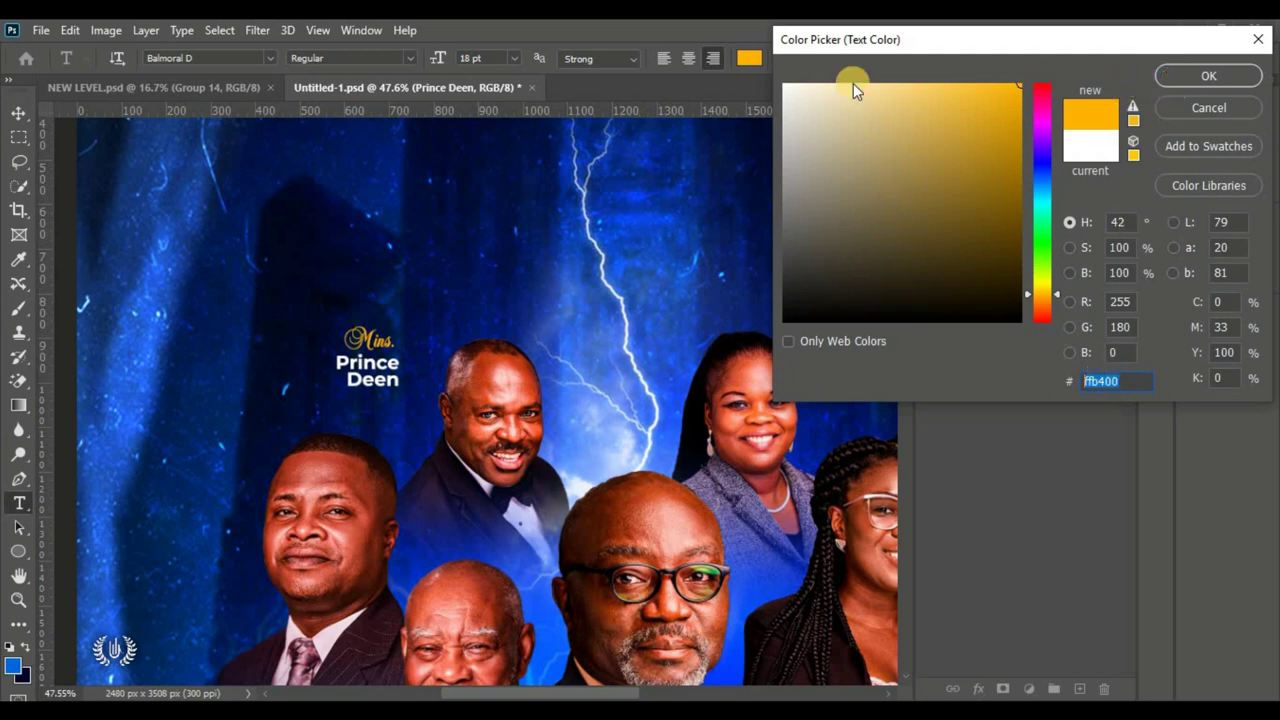
pyautogui.click(894, 58)
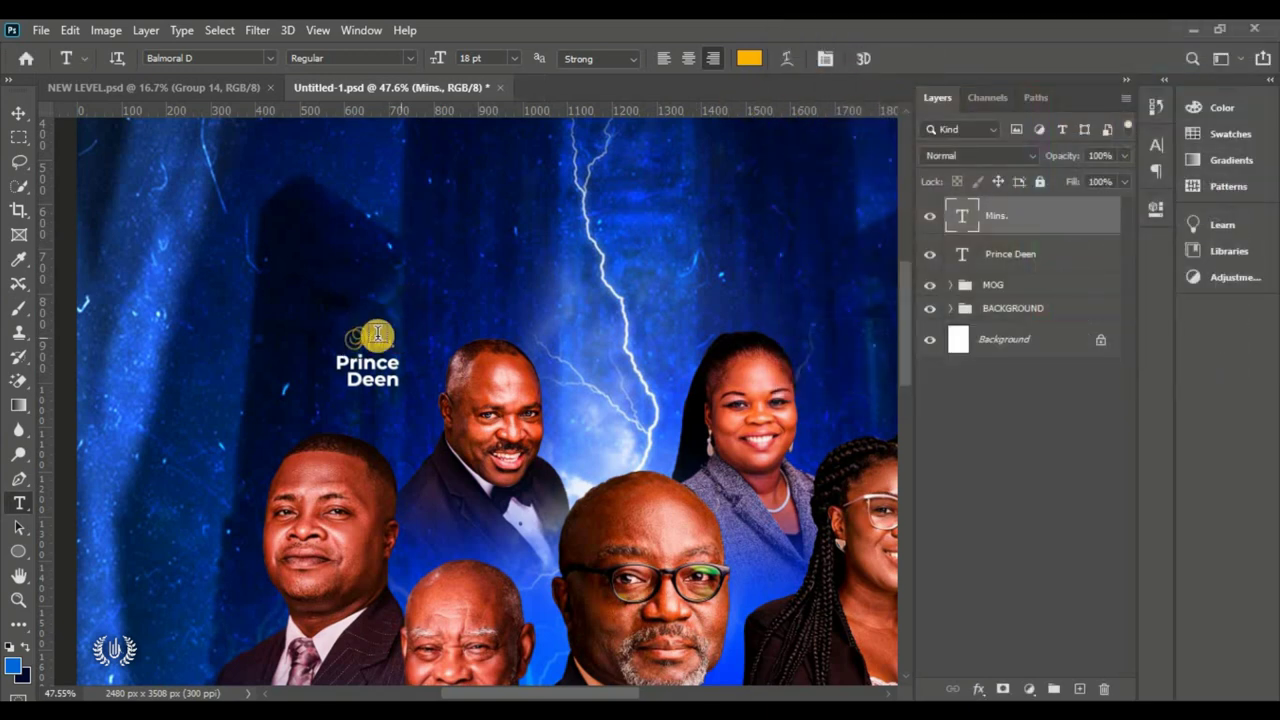
pyautogui.rightClick(17, 551)
pyautogui.click(102, 603)
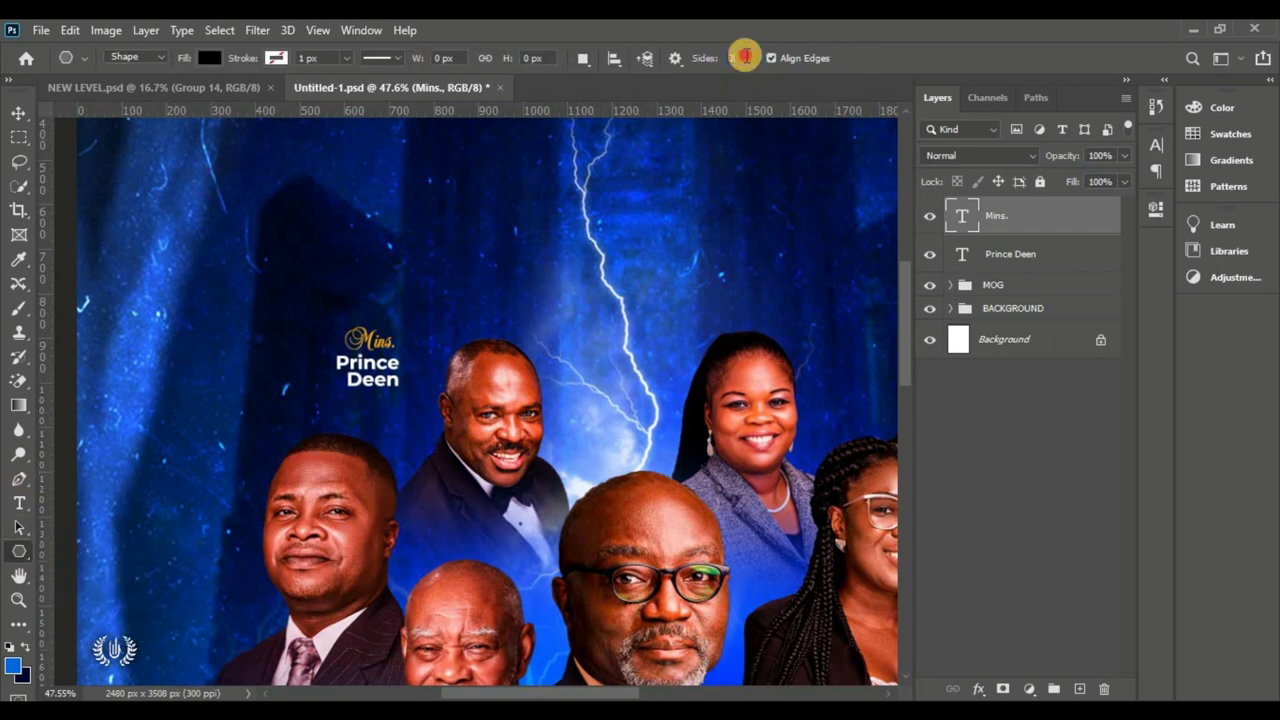
# Step: Draw an orange three-sided polygon (triangle) beside the name label
pyautogui.click(745, 57)
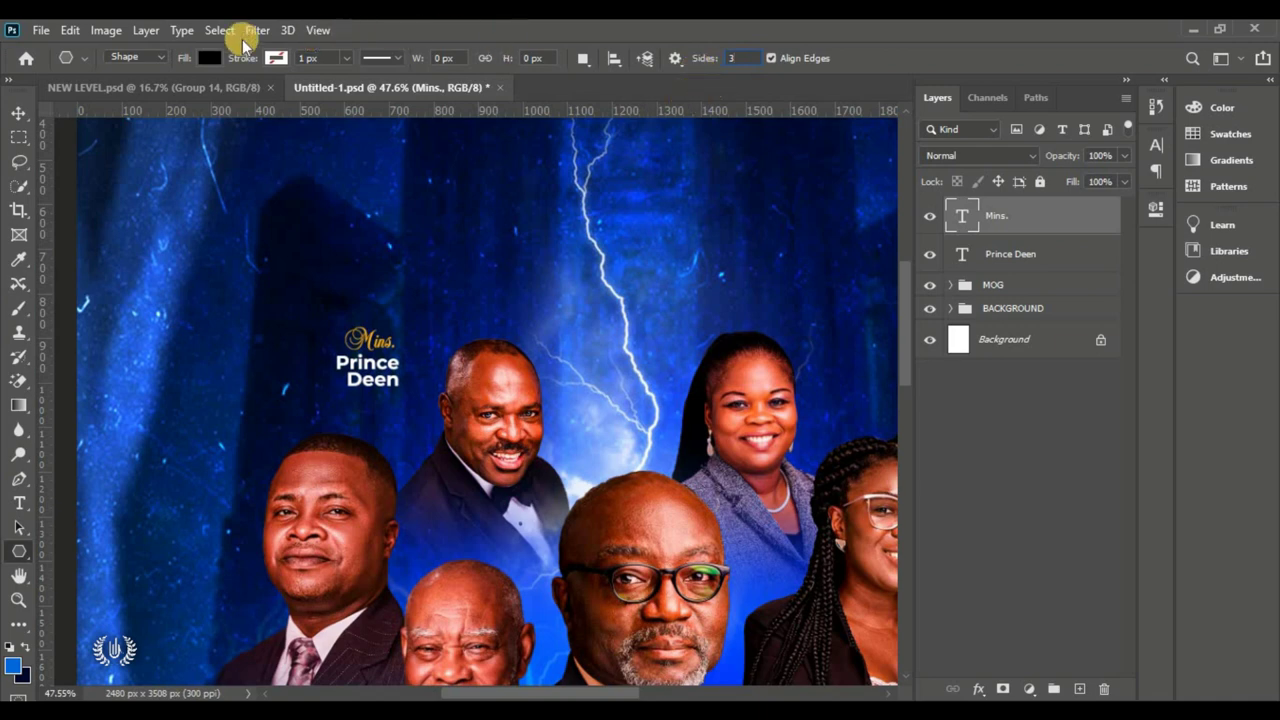
pyautogui.click(209, 57)
pyautogui.click(96, 157)
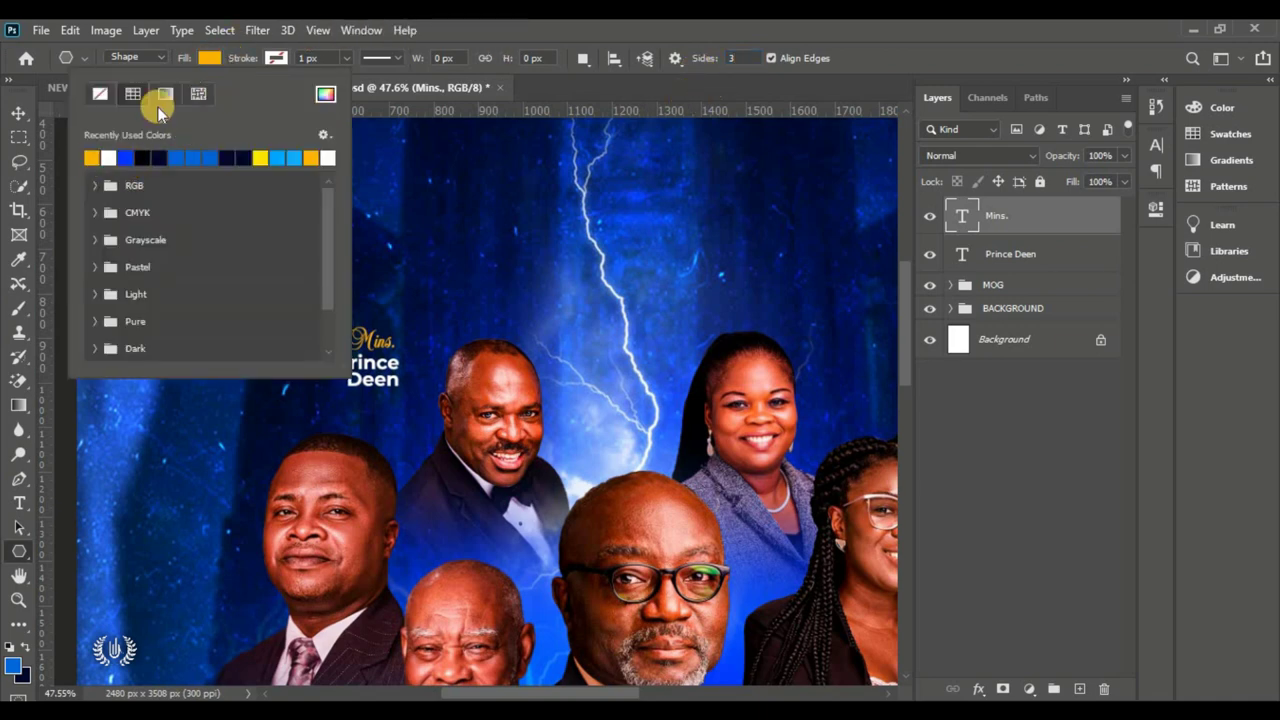
pyautogui.click(210, 62)
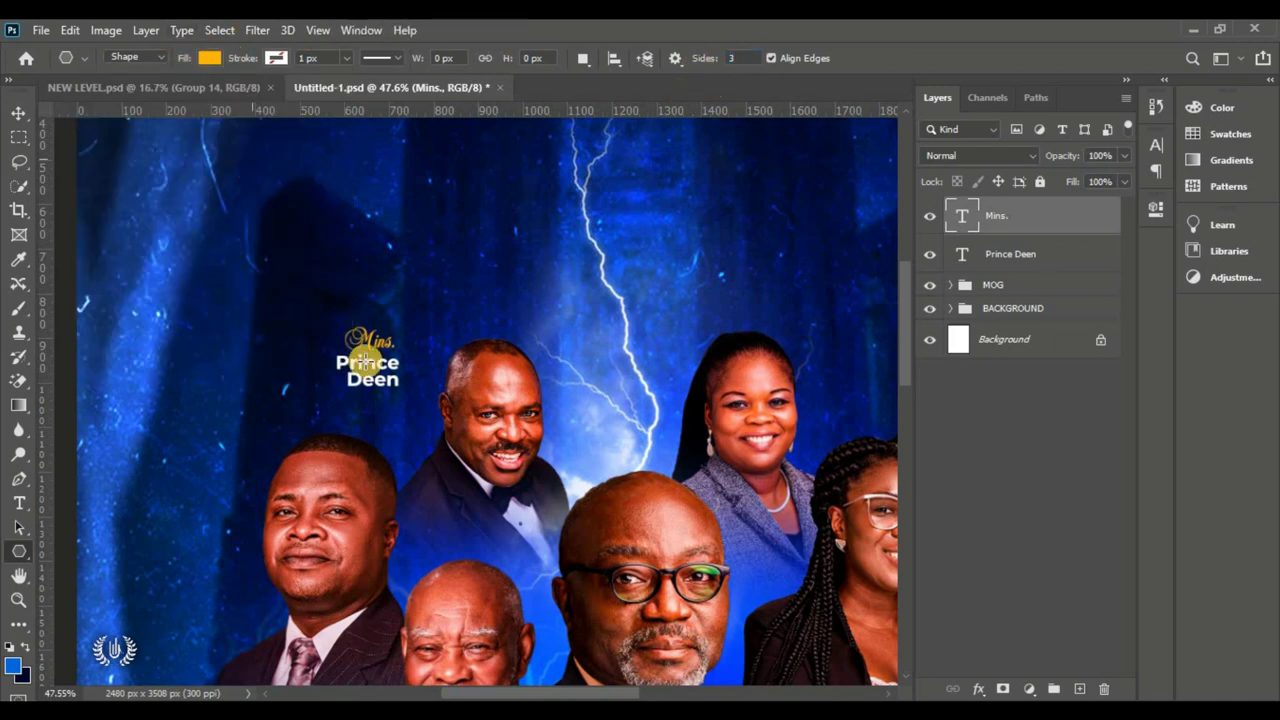
pyautogui.moveTo(416, 378)
pyautogui.mouseDown()
pyautogui.moveTo(431, 360)
pyautogui.moveTo(422, 367)
pyautogui.mouseUp()
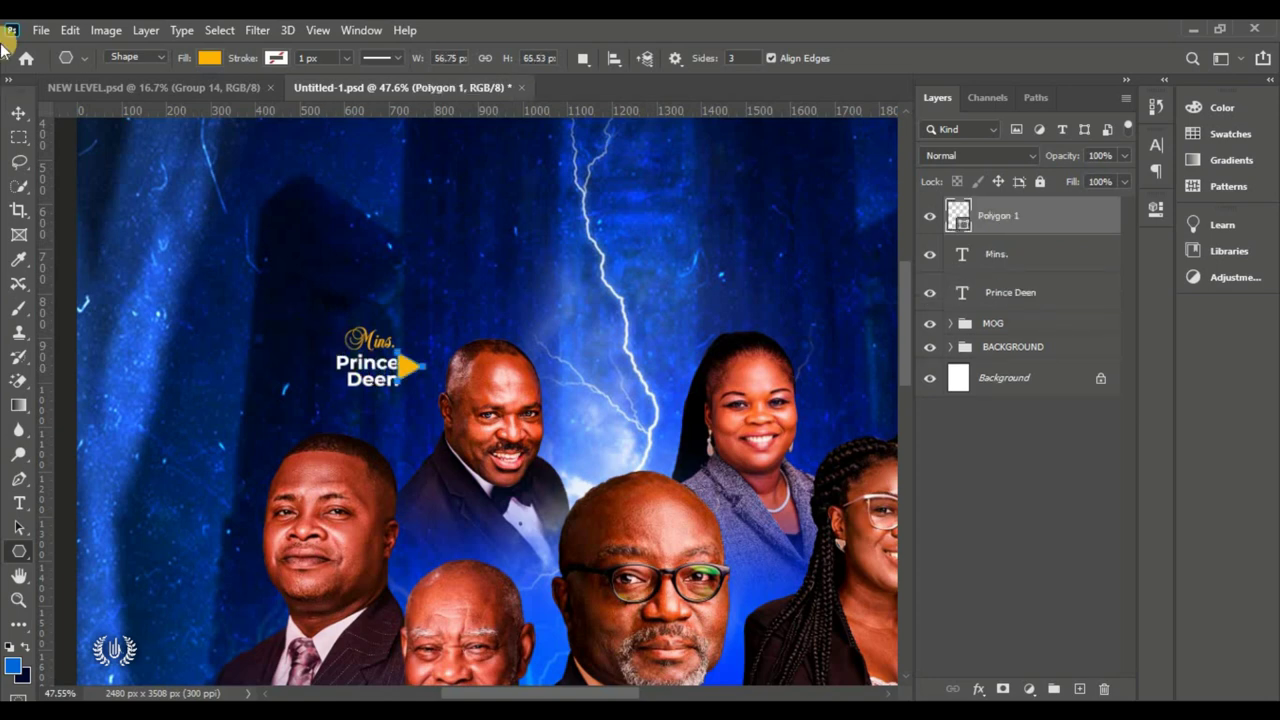
pyautogui.click(17, 112)
# Step: Move the triangle beside the name and shrink it to about half size with Free Transform
pyautogui.click(413, 377)
pyautogui.moveTo(408, 364); pyautogui.dragTo(418, 373)
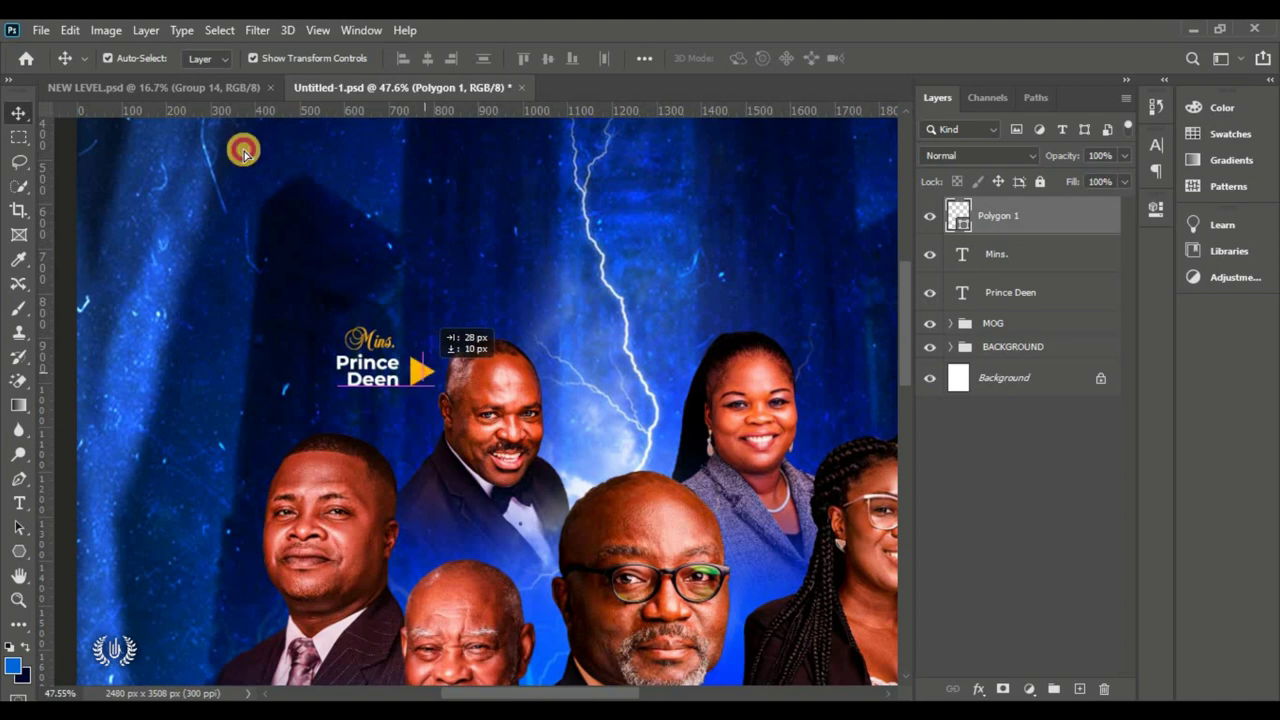
pyautogui.click(70, 30)
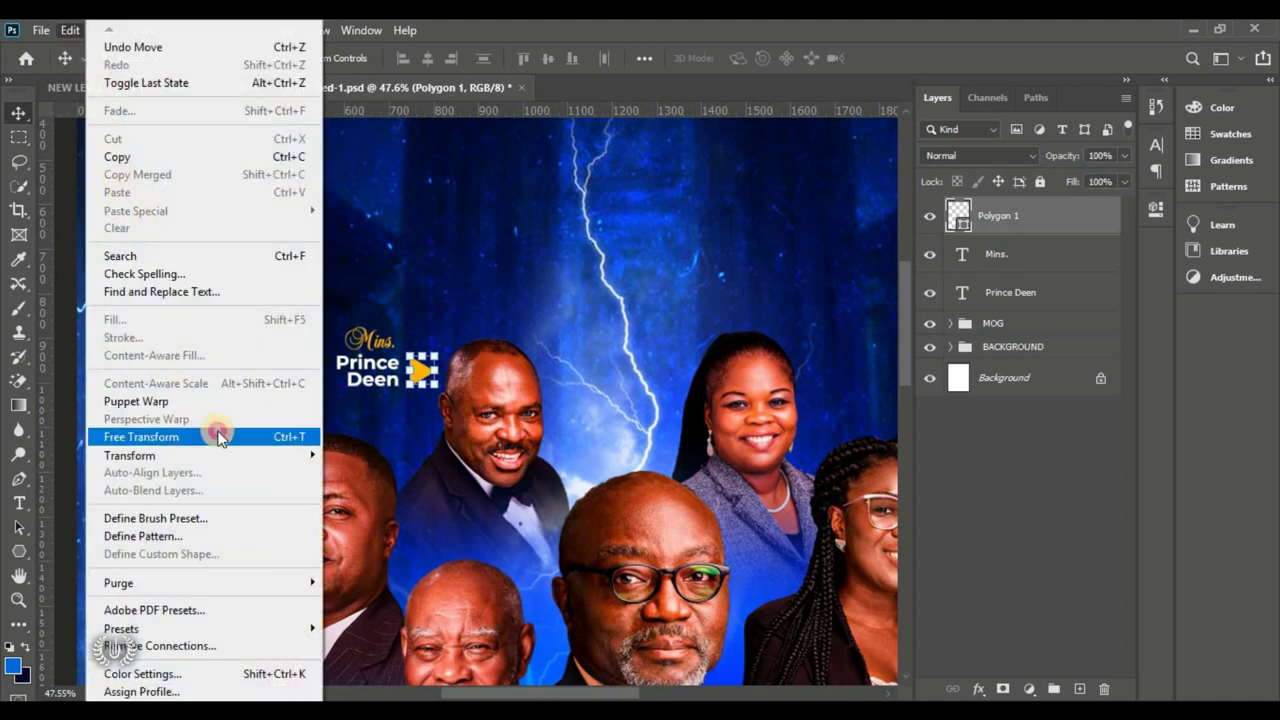
pyautogui.click(205, 435)
pyautogui.moveTo(424, 369); pyautogui.dragTo(416, 367)
pyautogui.click(928, 58)
pyautogui.click(352, 427)
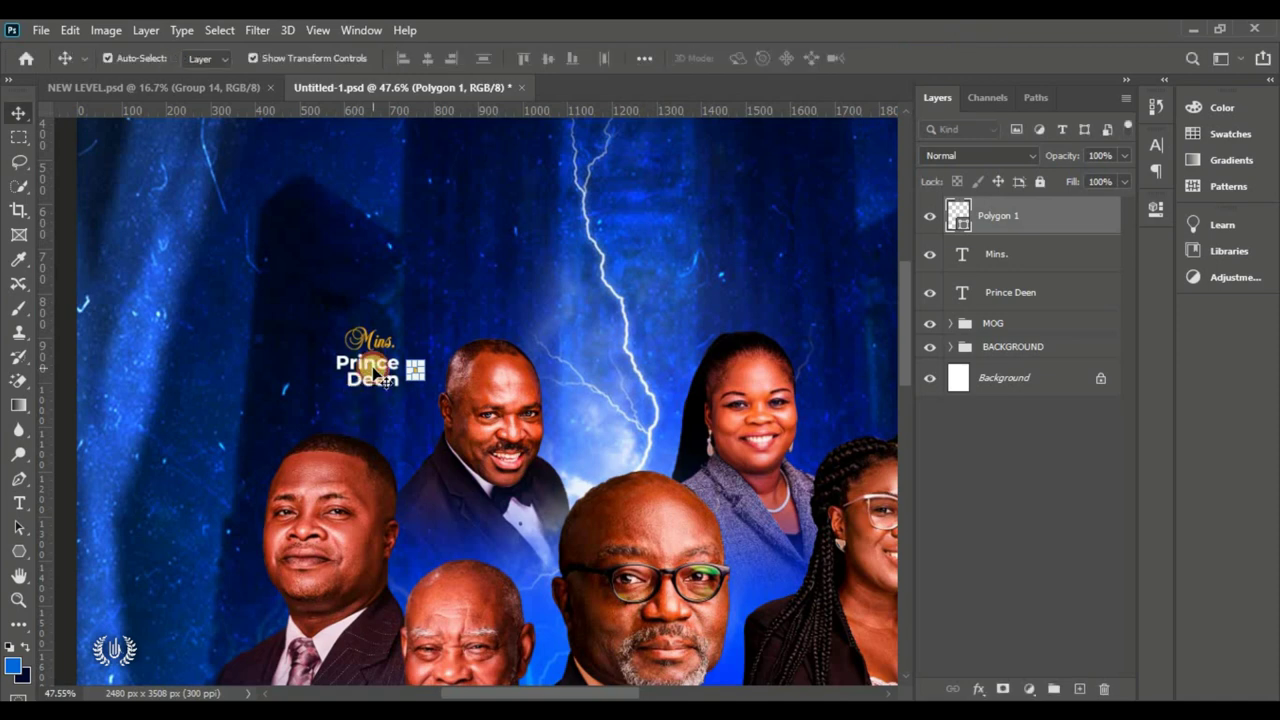
# Step: Nudge the triangle snug against the name, then select the triangle, Mins. and name layers
pyautogui.click(410, 372)
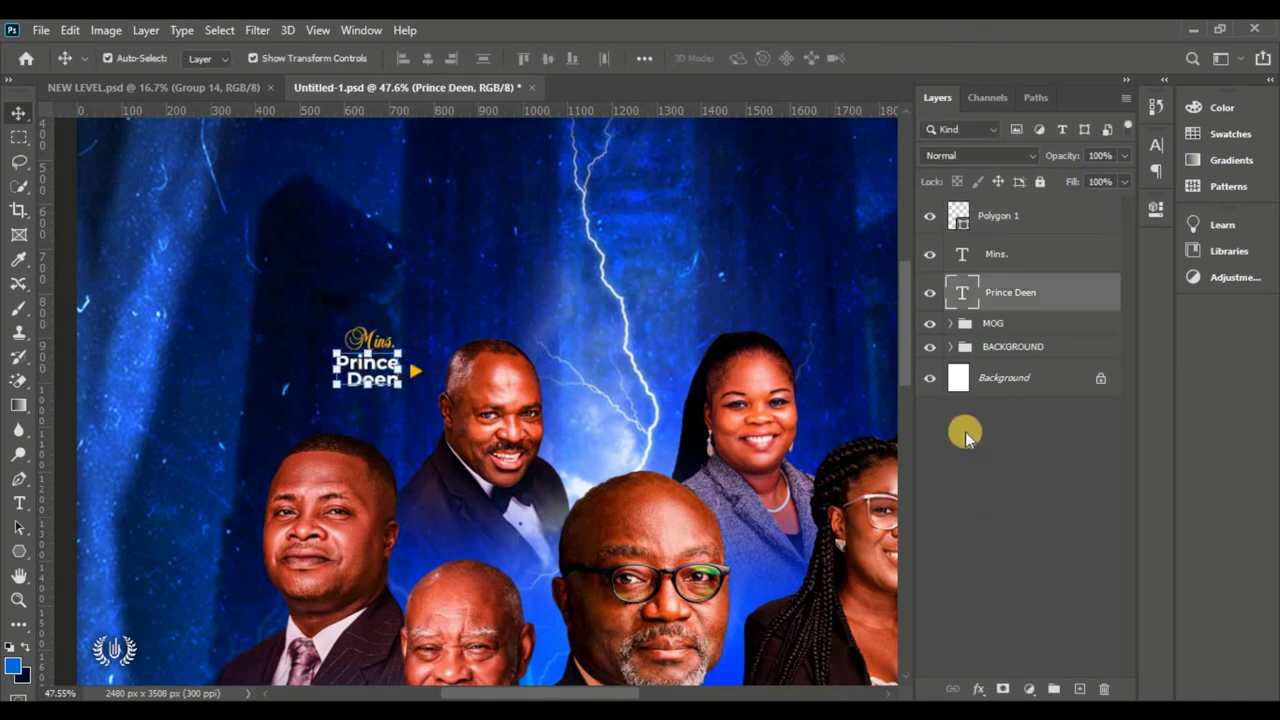
pyautogui.click(966, 432)
pyautogui.click(410, 373)
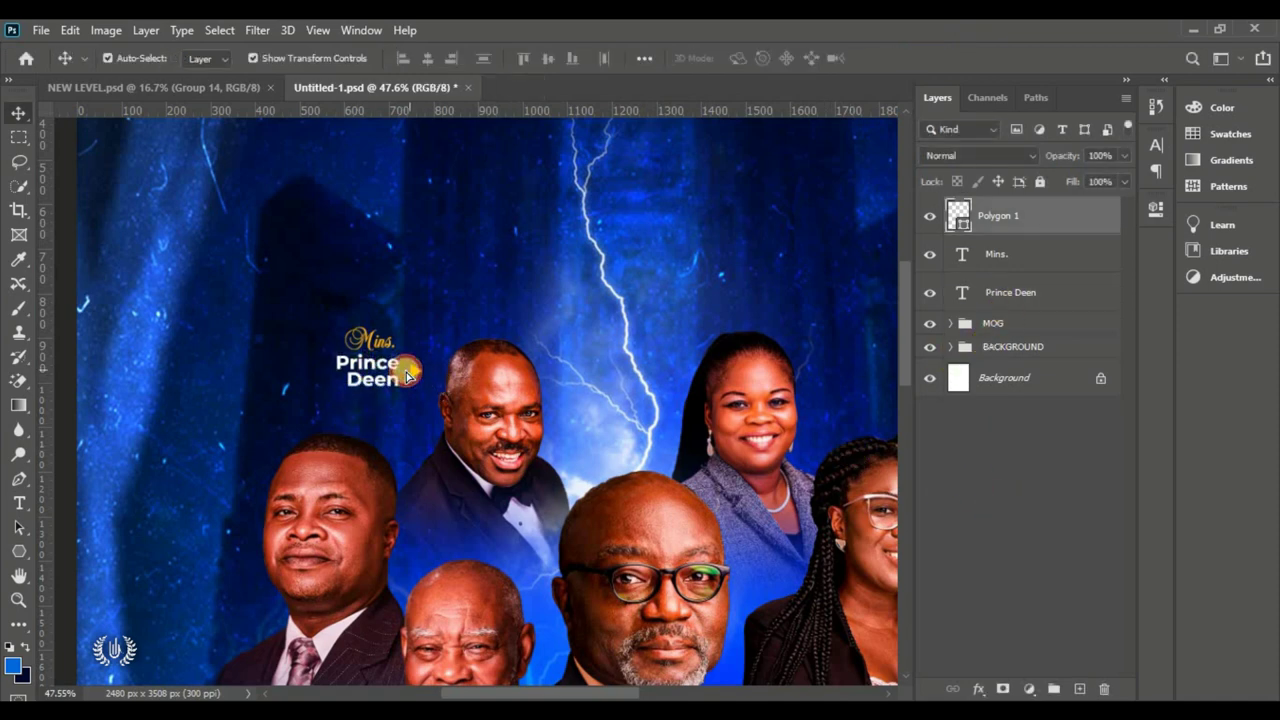
pyautogui.moveTo(410, 373); pyautogui.dragTo(408, 371)
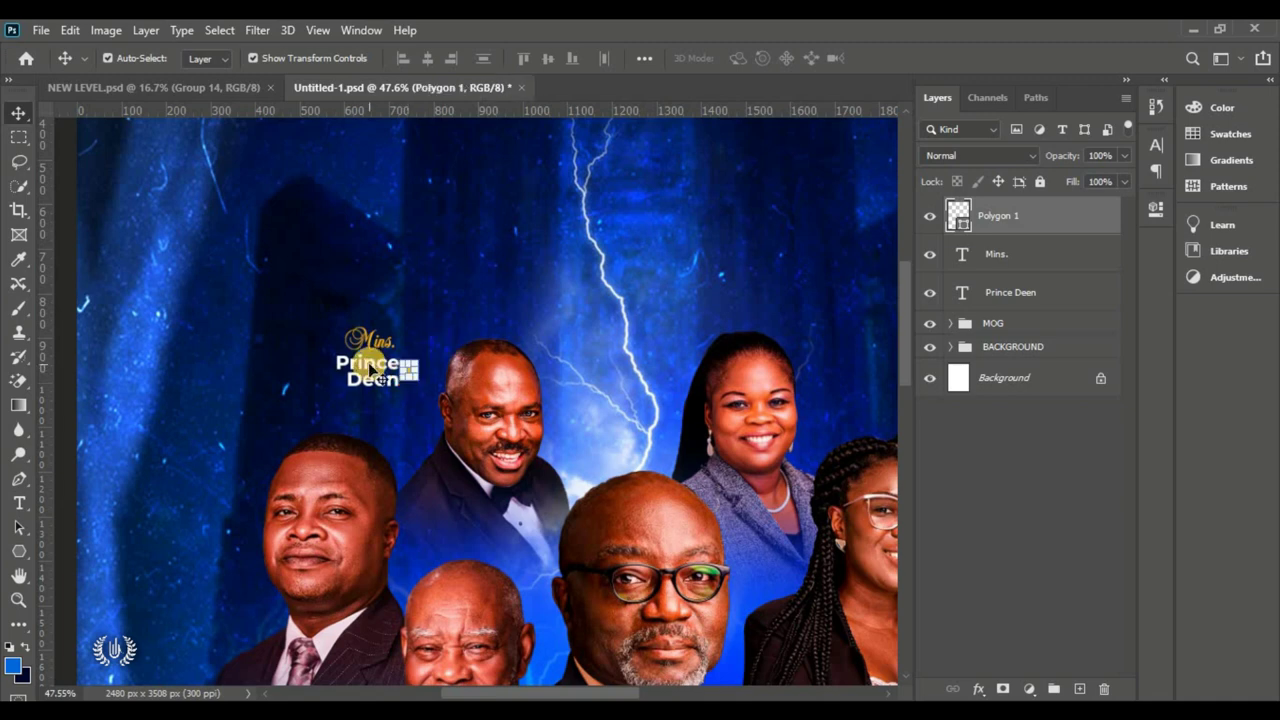
pyautogui.keyDown('shift'); pyautogui.click(1049, 291); pyautogui.keyUp('shift')
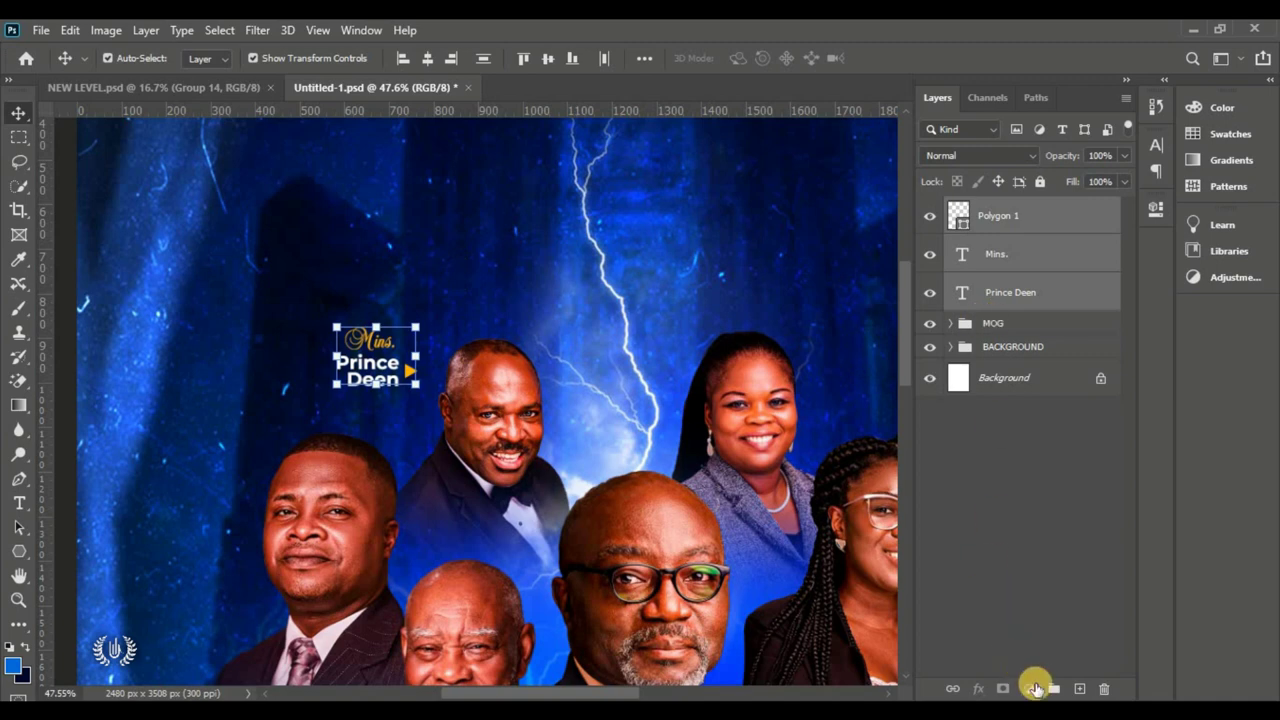
# Step: Group the Mins. title, name and triangle as Group 1 and duplicate it as Group 1 copy
pyautogui.hotkey('ctrl', 'g')
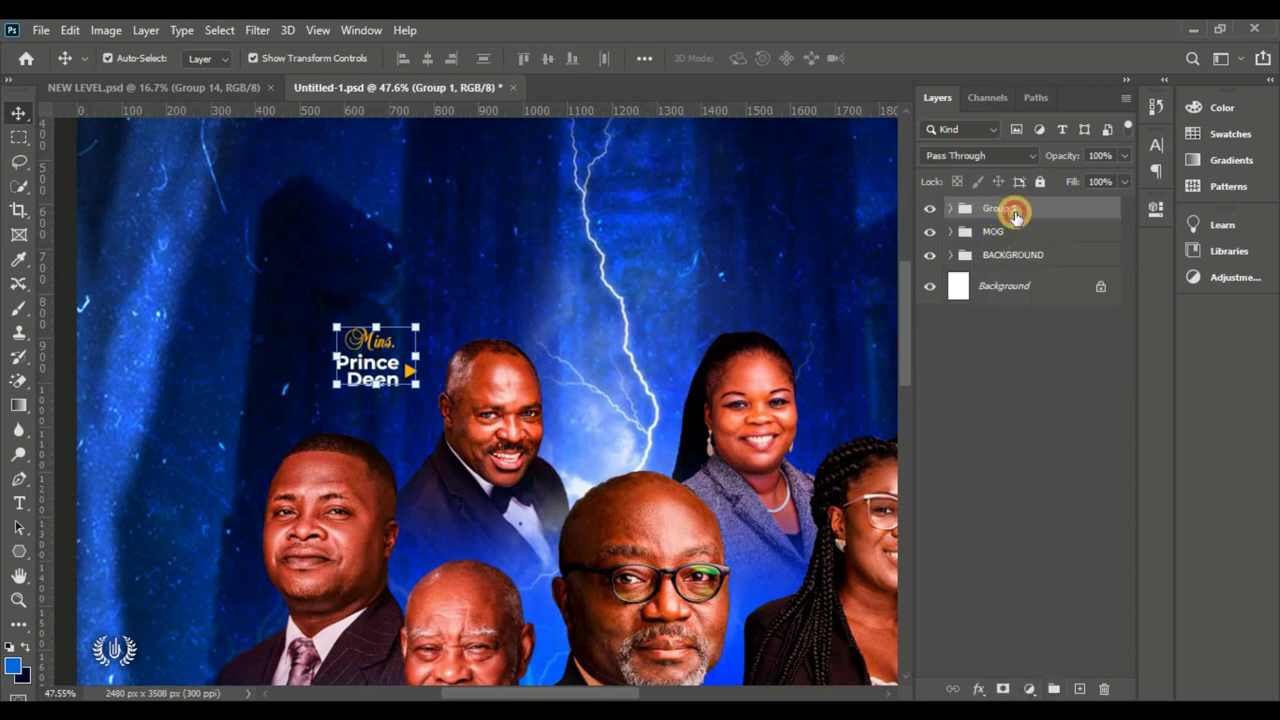
pyautogui.click(1004, 432)
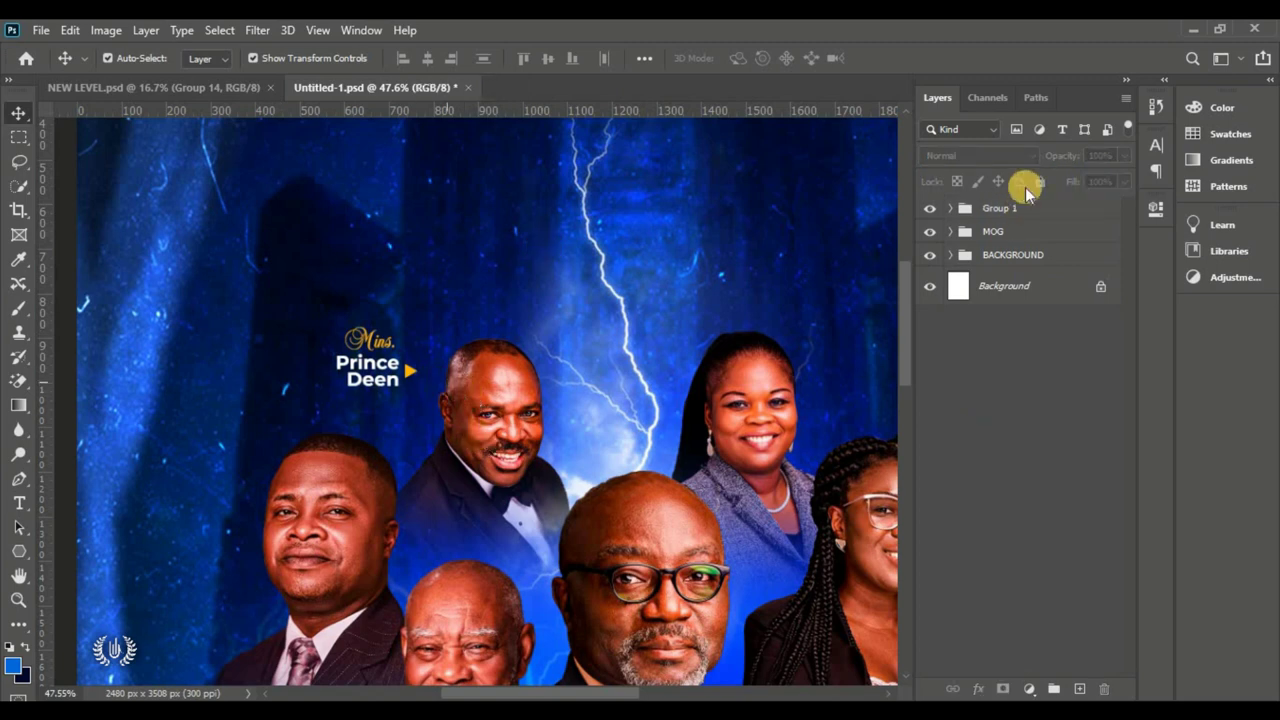
pyautogui.click(1041, 208)
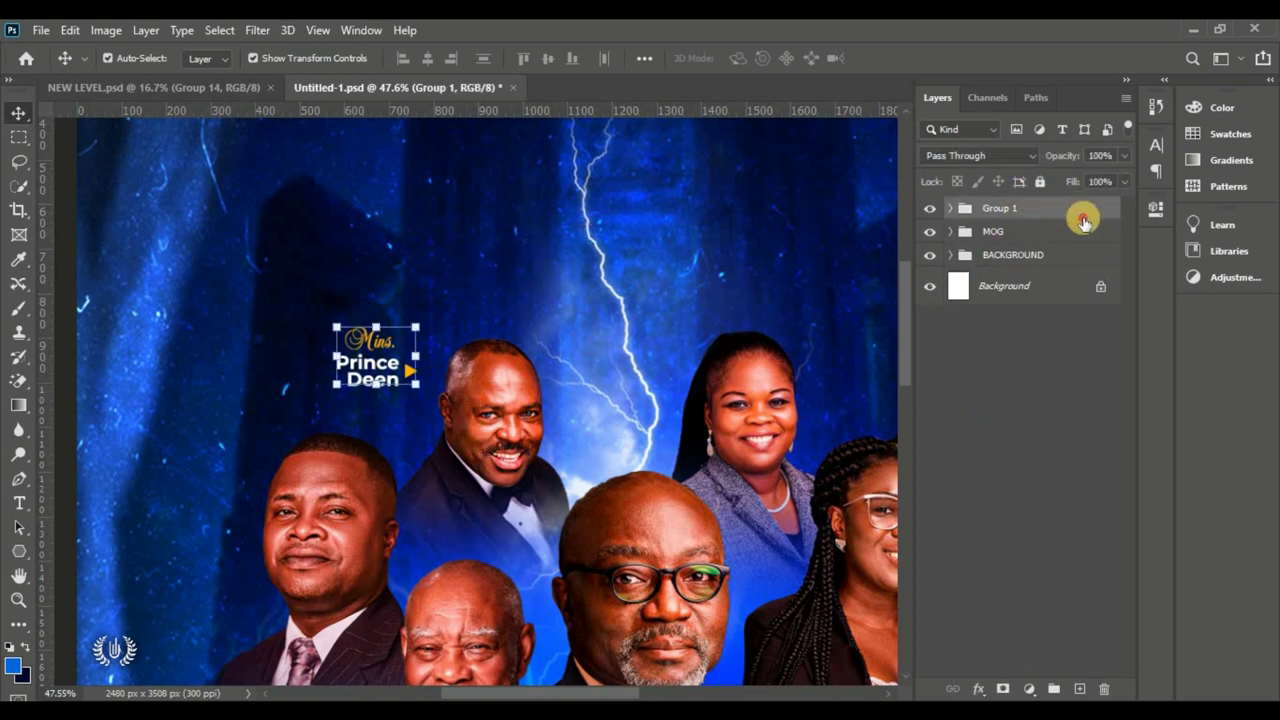
pyautogui.moveTo(1083, 222); pyautogui.dragTo(1057, 614)
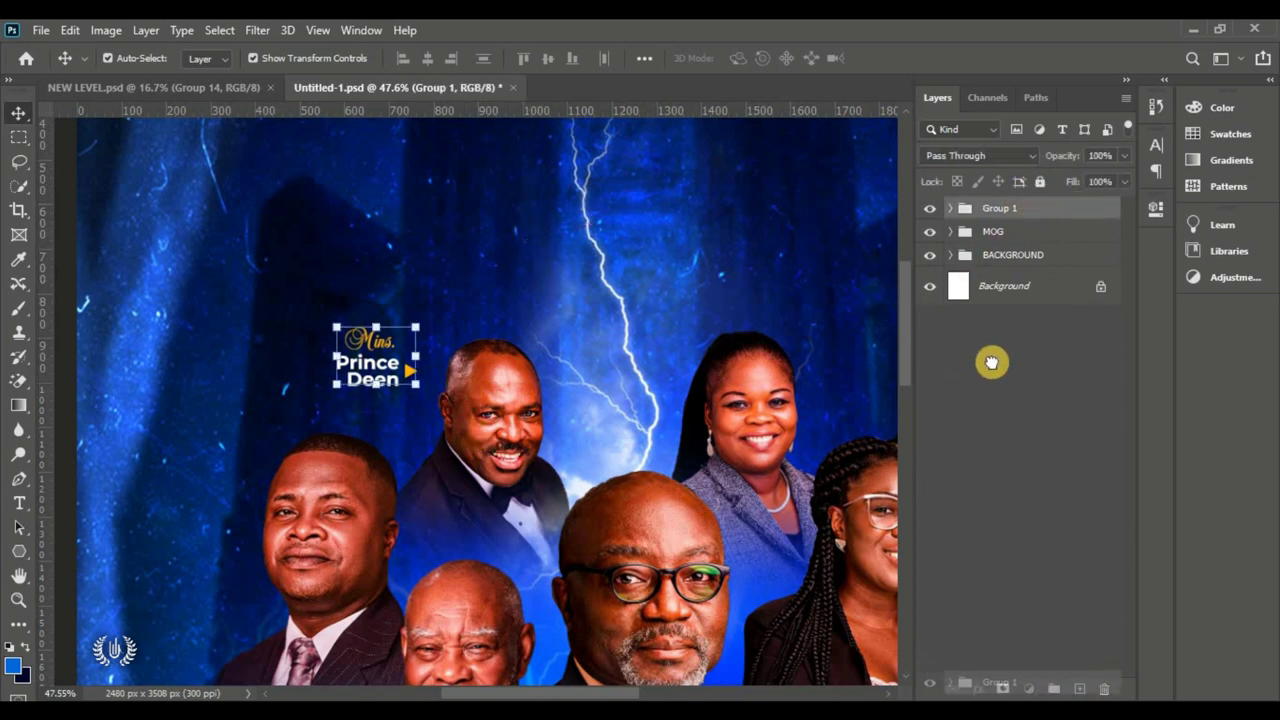
pyautogui.moveTo(991, 362); pyautogui.dragTo(1079, 688)
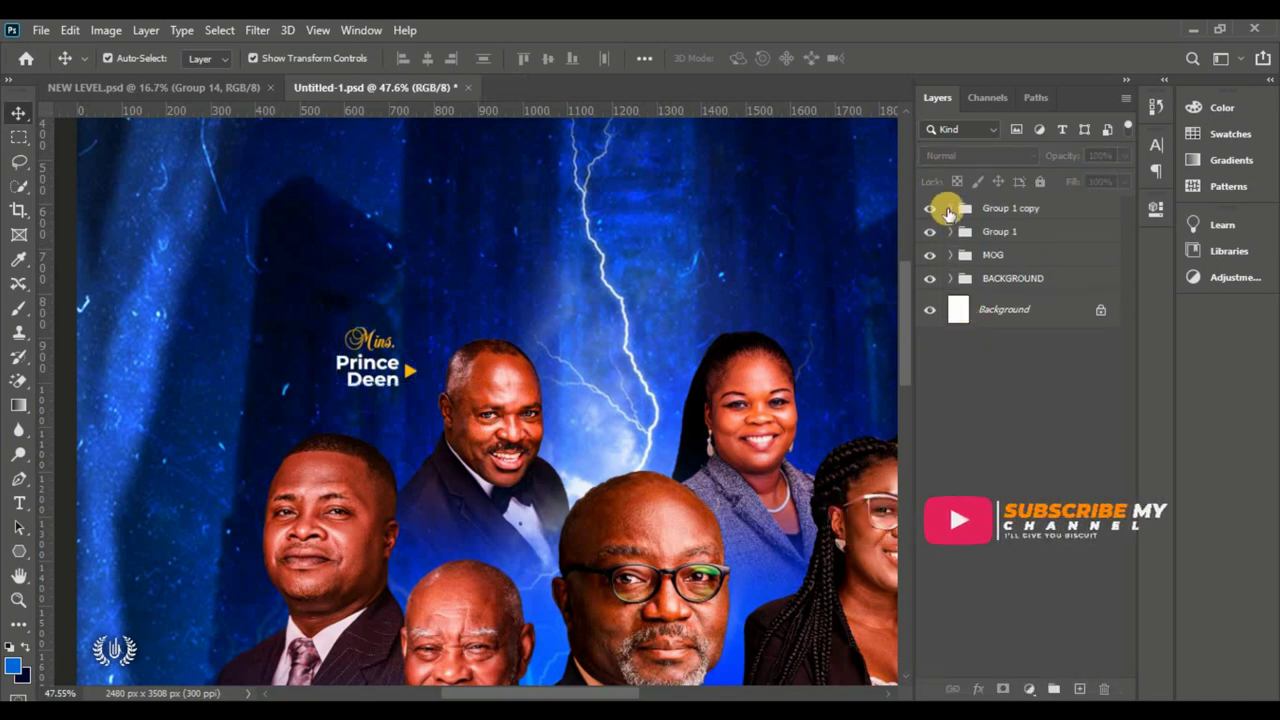
pyautogui.click(990, 207)
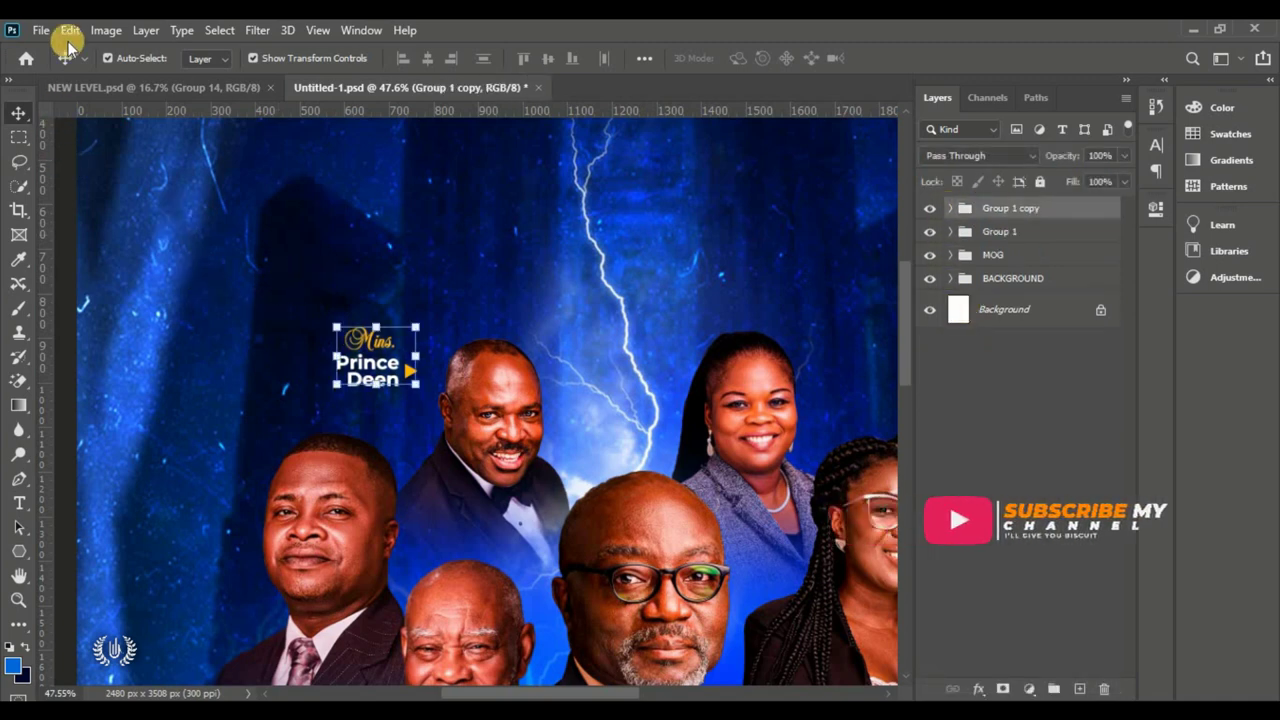
pyautogui.click(68, 30)
pyautogui.click(240, 437)
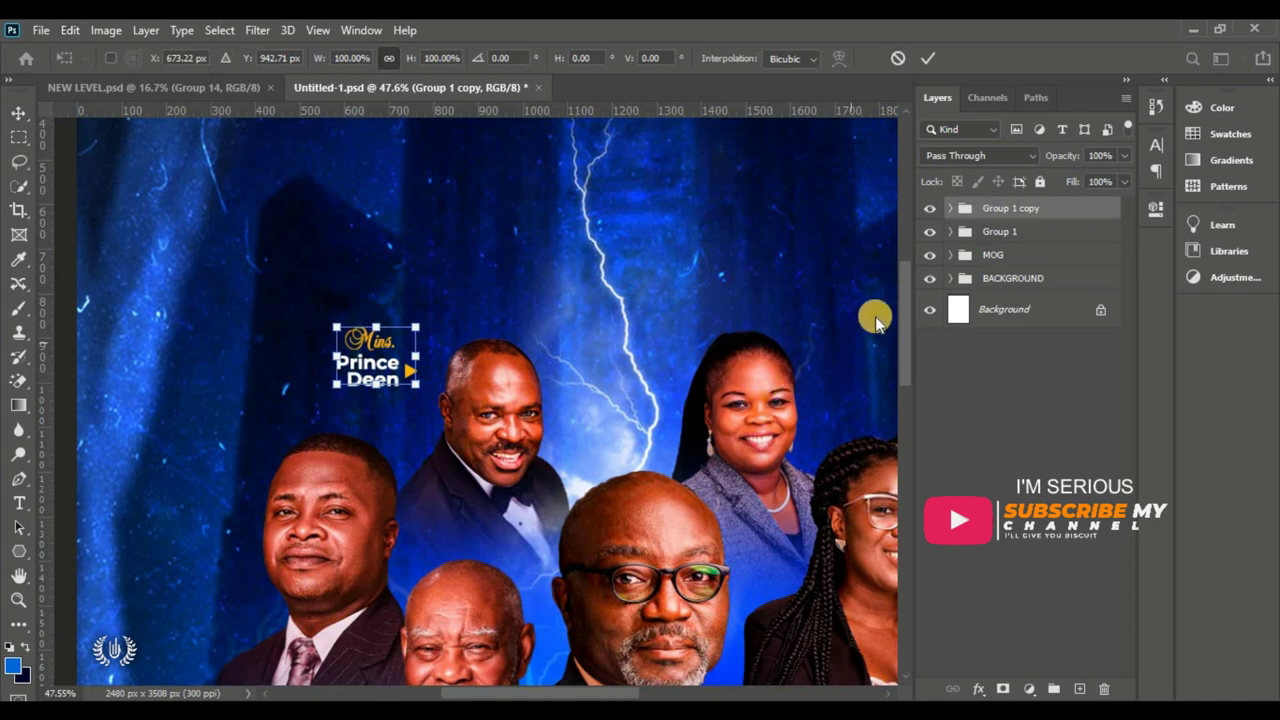
pyautogui.moveTo(903, 280); pyautogui.dragTo(905, 318)
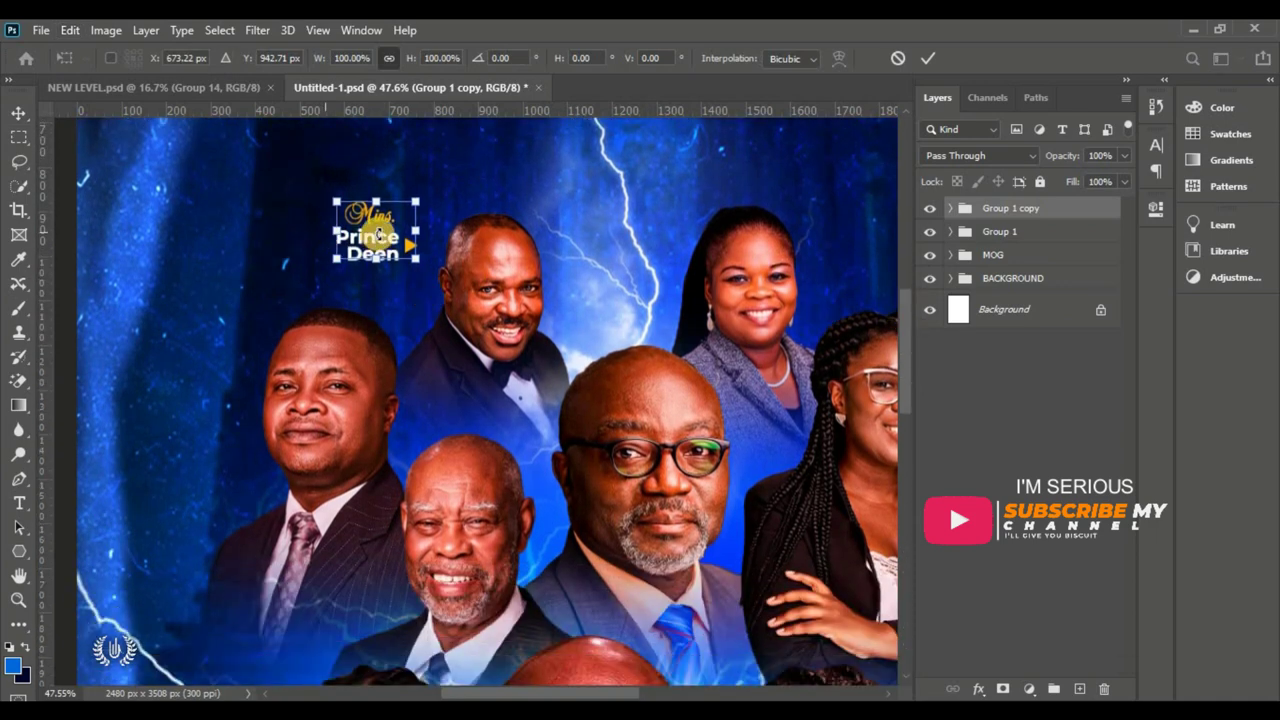
pyautogui.moveTo(378, 238); pyautogui.dragTo(202, 400)
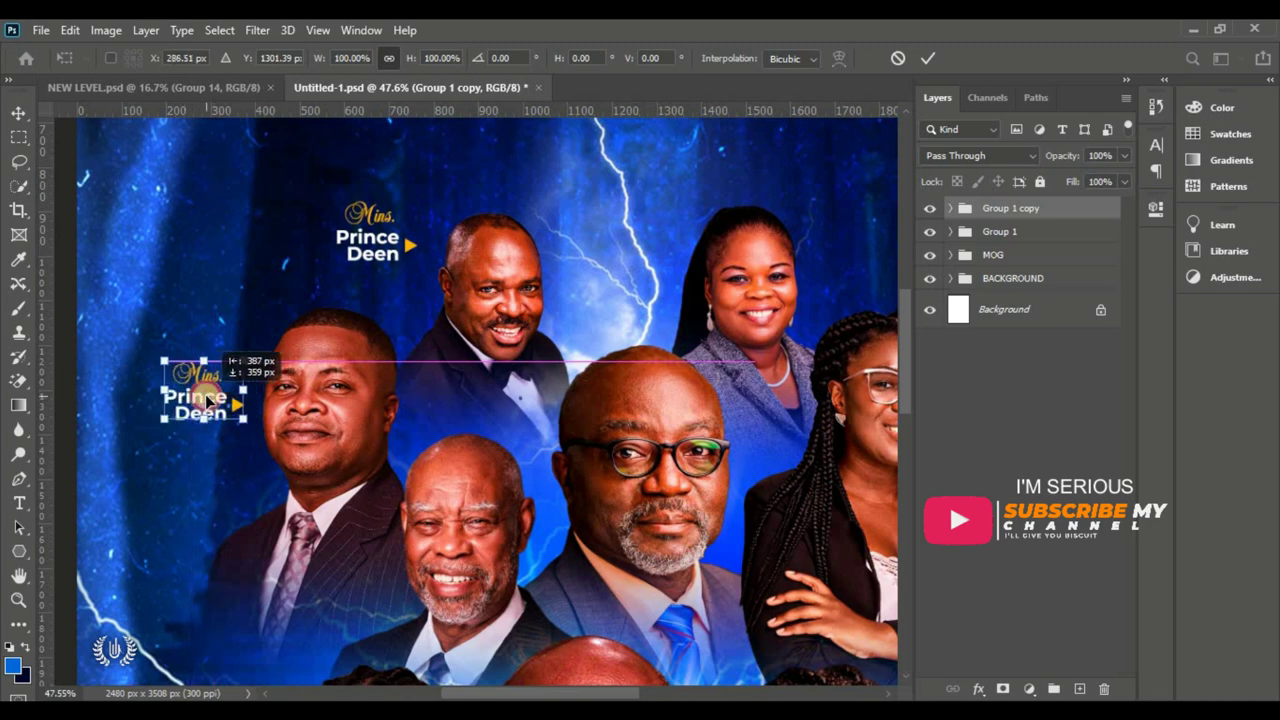
pyautogui.click(928, 58)
pyautogui.doubleClick(218, 373)
pyautogui.hotkey('ctrl', 'a')
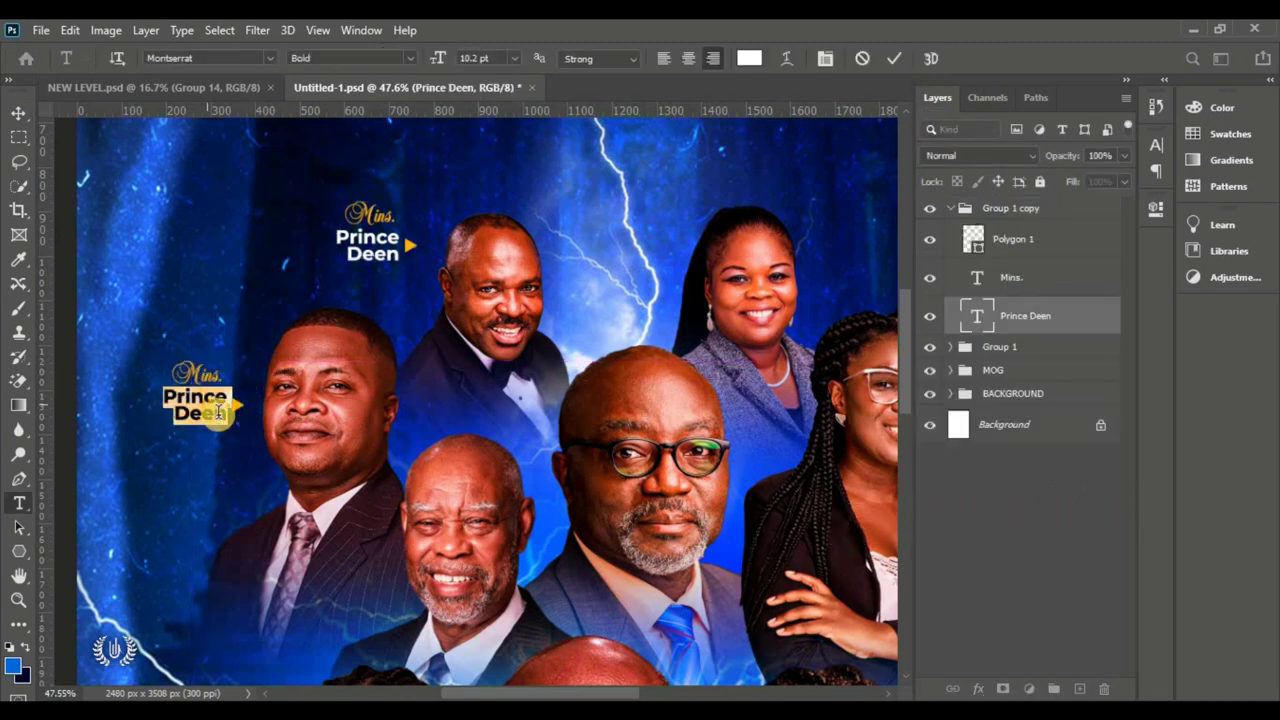
pyautogui.press('Return')
pyautogui.hotkey('ctrl', 'Return')
# Step: Copy the renamed tag beside the older man's portrait
pyautogui.moveTo(300, 400); pyautogui.dragTo(488, 287)
pyautogui.moveTo(370, 275); pyautogui.dragTo(540, 420)
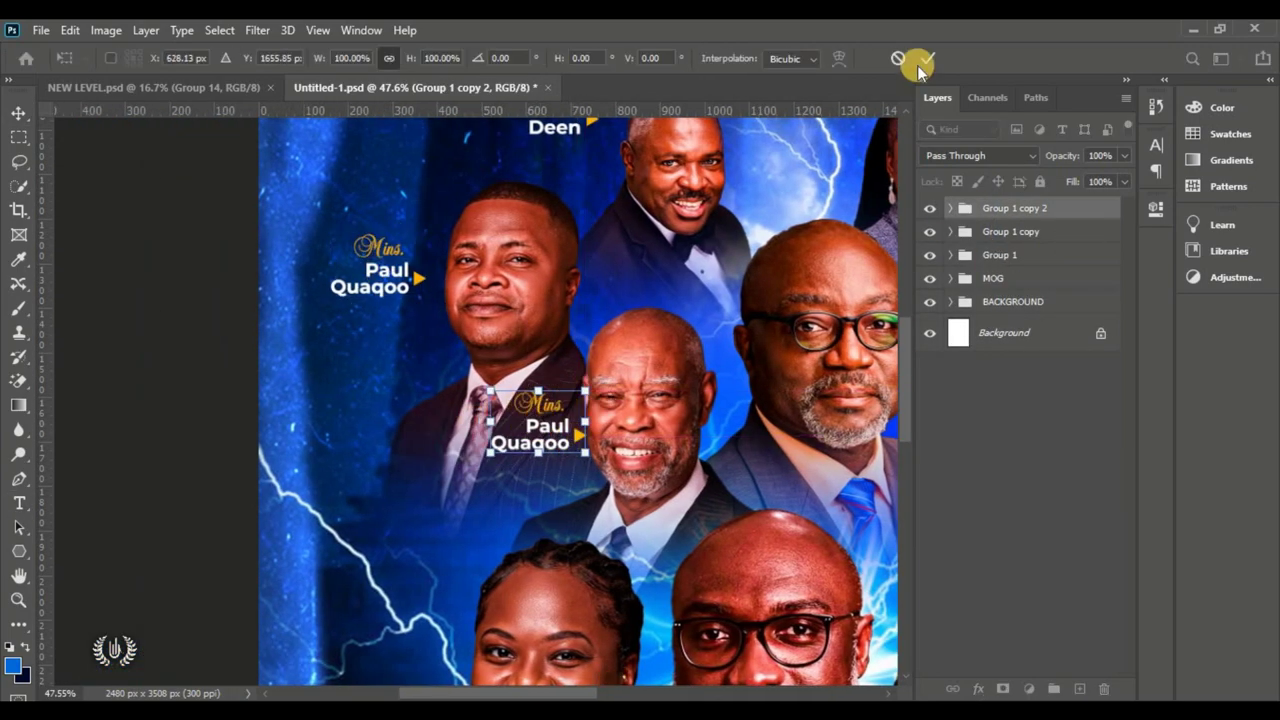
pyautogui.click(925, 58)
pyautogui.doubleClick(557, 430)
pyautogui.hotkey('ctrl', 'Return')
# Step: Duplicate the tag, move it beside the lower woman's portrait, and rename it 'Dia'
pyautogui.hotkey('ctrl', 'j')
pyautogui.scroll(-3, 543, 157)
pyautogui.moveTo(543, 175); pyautogui.dragTo(386, 470)
pyautogui.doubleClick(400, 468)
pyautogui.hotkey('ctrl', 'a')
pyautogui.write('Dia')
pyautogui.hotkey('ctrl', 'Return')
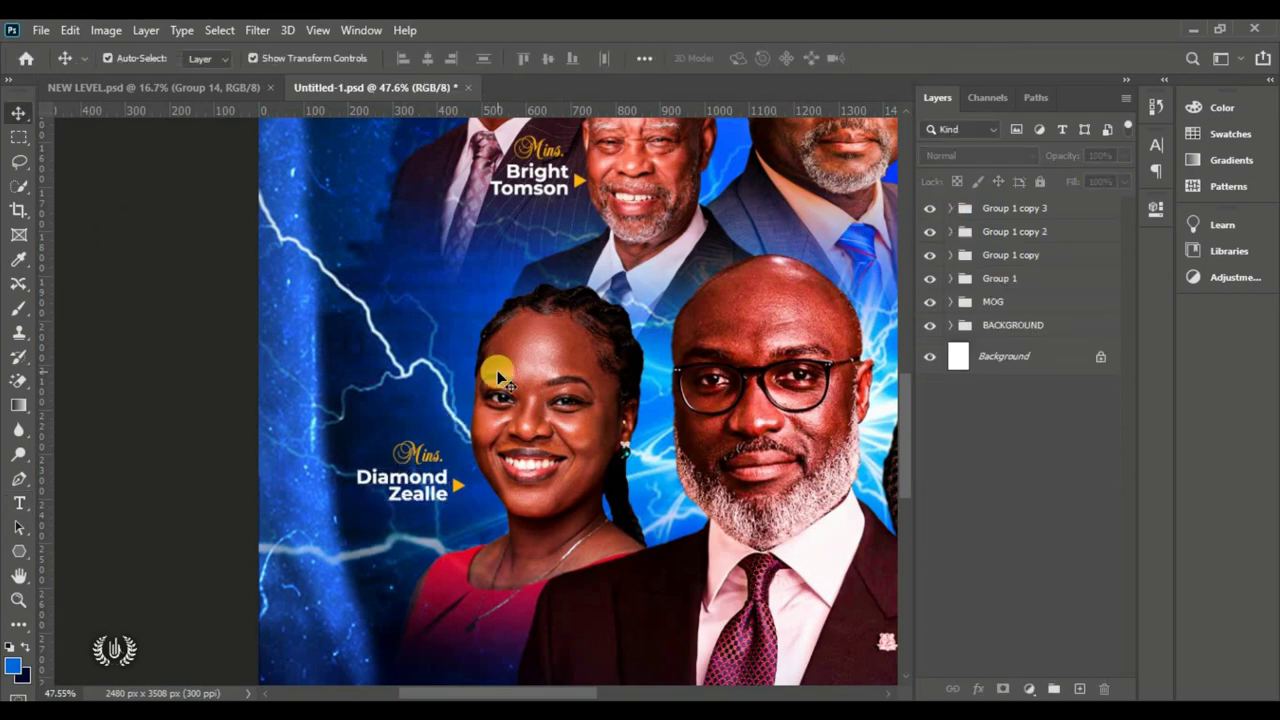
# Step: Duplicate the original name tag group and place it right beside the upper woman's portrait
pyautogui.hotkey('ctrl', '0')
pyautogui.scroll(5, 480, 280)
pyautogui.click(1047, 280)
pyautogui.hotkey('ctrl', 'j')
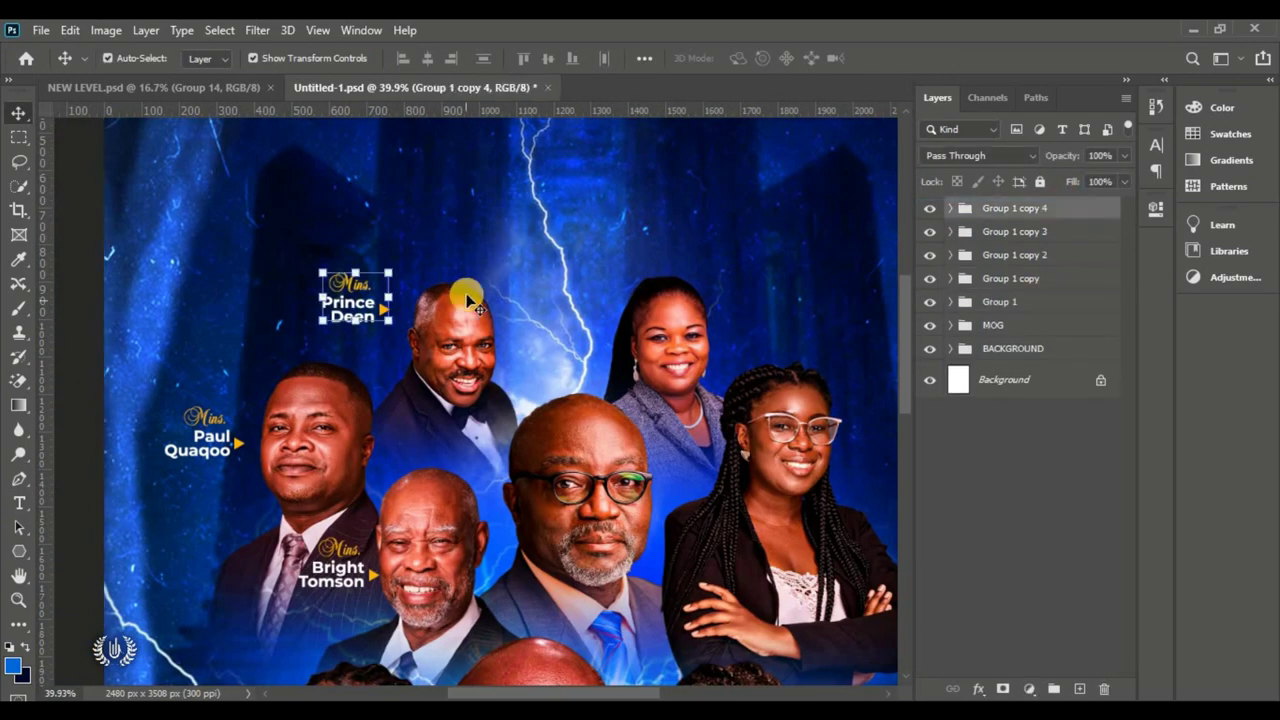
pyautogui.moveTo(466, 289); pyautogui.dragTo(845, 289)
pyautogui.click(920, 57)
# Step: Flip that copy's triangle to point left and move the name beside it
pyautogui.scroll(3, 186, 320)
pyautogui.keyDown('ctrl'); pyautogui.click(434, 332); pyautogui.keyUp('ctrl')
pyautogui.scroll(3, 330, 275)
pyautogui.hotkey('ctrl', 't')
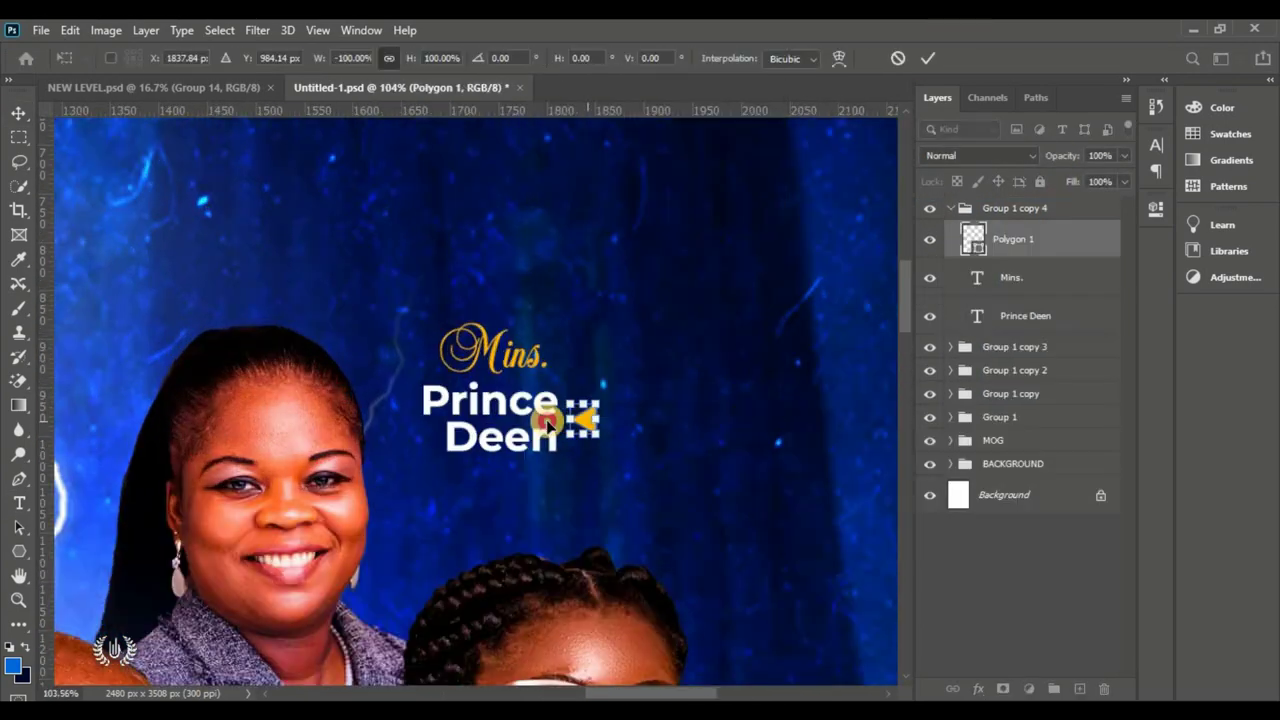
pyautogui.moveTo(571, 420); pyautogui.dragTo(424, 420)
pyautogui.press('Return')
pyautogui.click(514, 409)
pyautogui.doubleClick(652, 400)
pyautogui.moveTo(514, 409)
pyautogui.mouseDown()
pyautogui.moveTo(652, 400)
pyautogui.moveTo(510, 400)
pyautogui.mouseUp()
pyautogui.hotkey('ctrl', 'Return')
pyautogui.doubleClick(510, 400)
pyautogui.hotkey('ctrl', 'a')
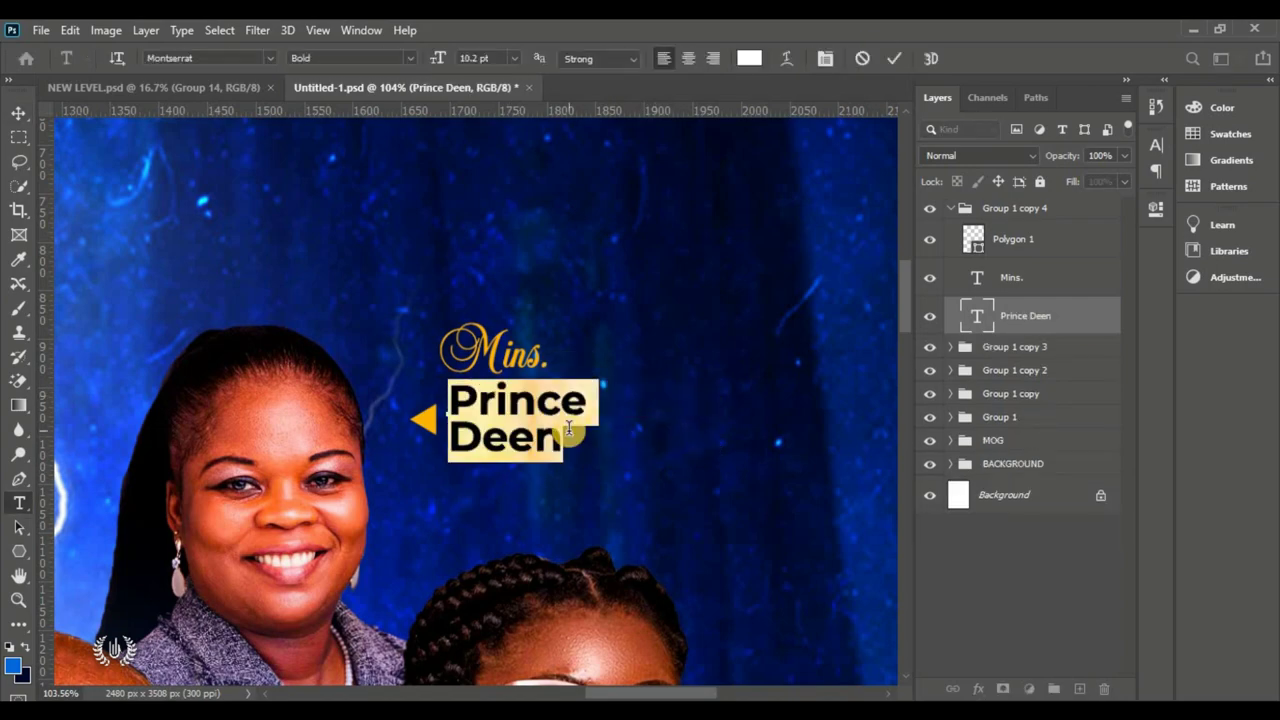
pyautogui.hotkey('ctrl', 'Return')
pyautogui.hotkey('ctrl', 'j')
pyautogui.scroll(-3, 500, 334)
pyautogui.hotkey('ctrl', 't')
pyautogui.moveTo(398, 238); pyautogui.dragTo(738, 573)
pyautogui.hscroll(3, 908, 303)
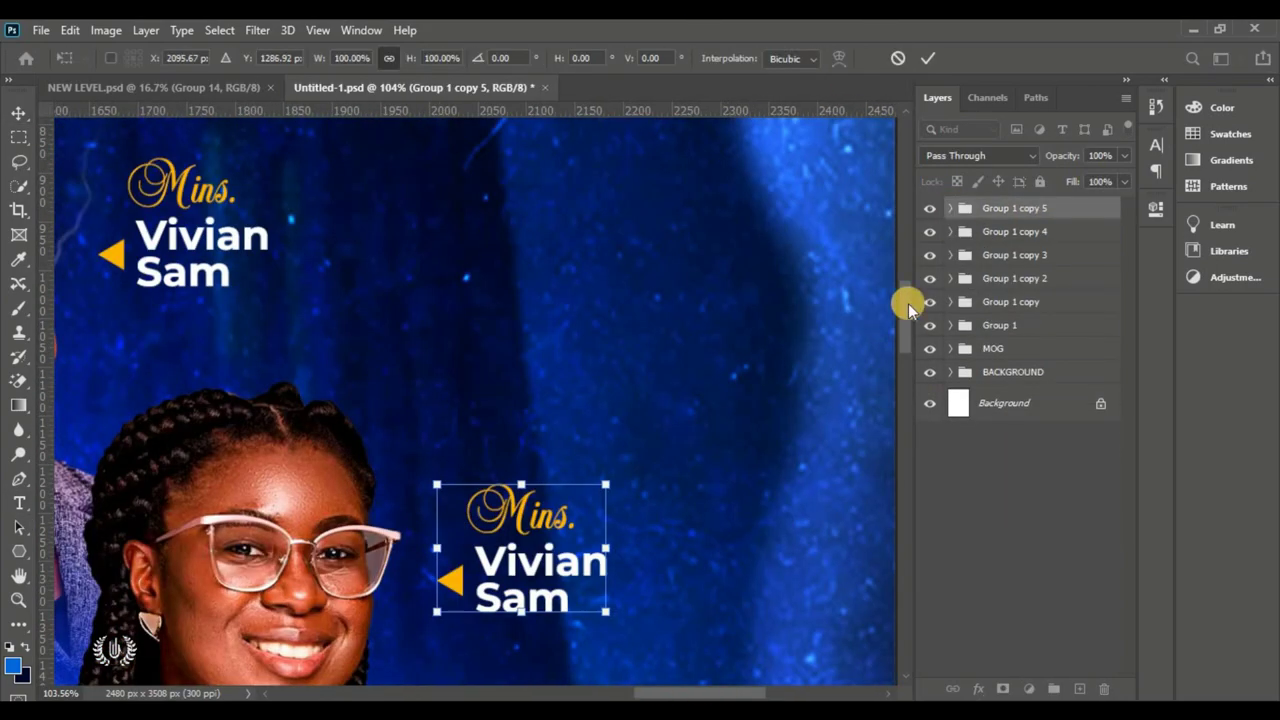
pyautogui.scroll(-3, 908, 303)
pyautogui.doubleClick(540, 360)
pyautogui.hotkey('ctrl', 'a')
pyautogui.hotkey('ctrl', 'Return')
pyautogui.hotkey('ctrl', 'j')
pyautogui.scroll(-3, 486, 271)
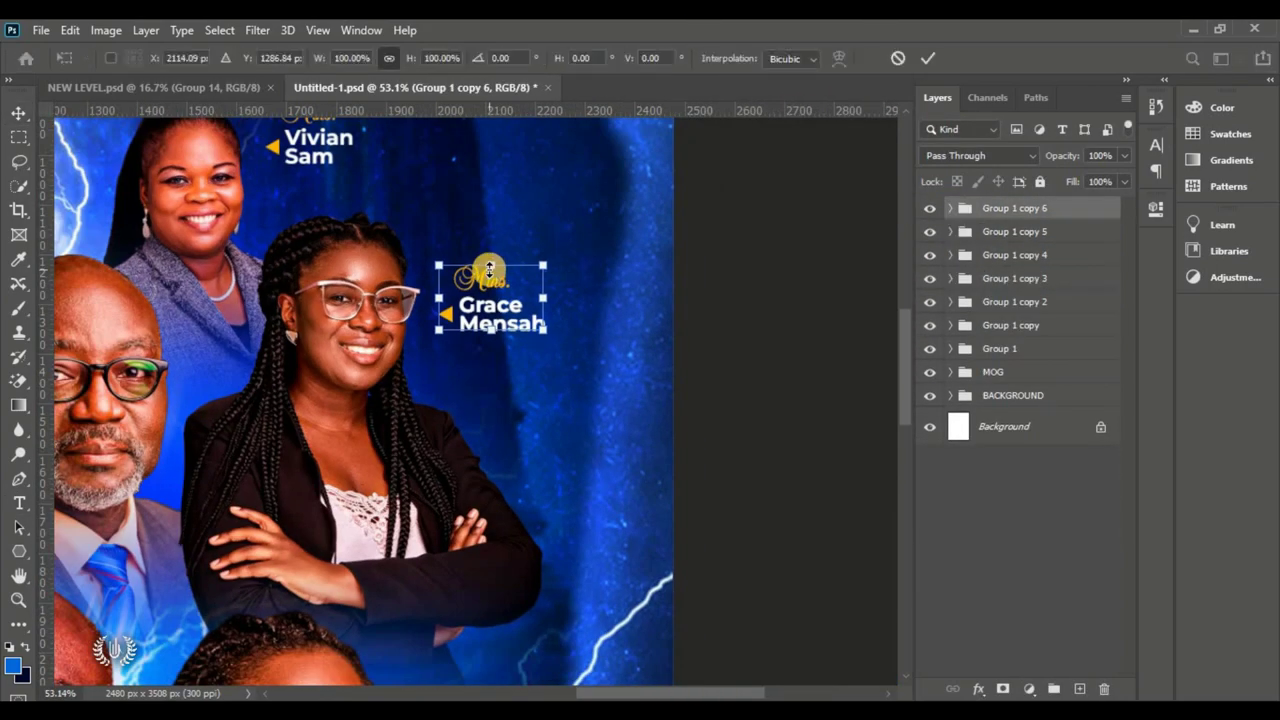
pyautogui.moveTo(486, 271); pyautogui.dragTo(500, 470)
pyautogui.press('Return')
pyautogui.scroll(3, 623, 531)
pyautogui.doubleClick(510, 488)
pyautogui.hotkey('ctrl', 'a')
pyautogui.press('Return')
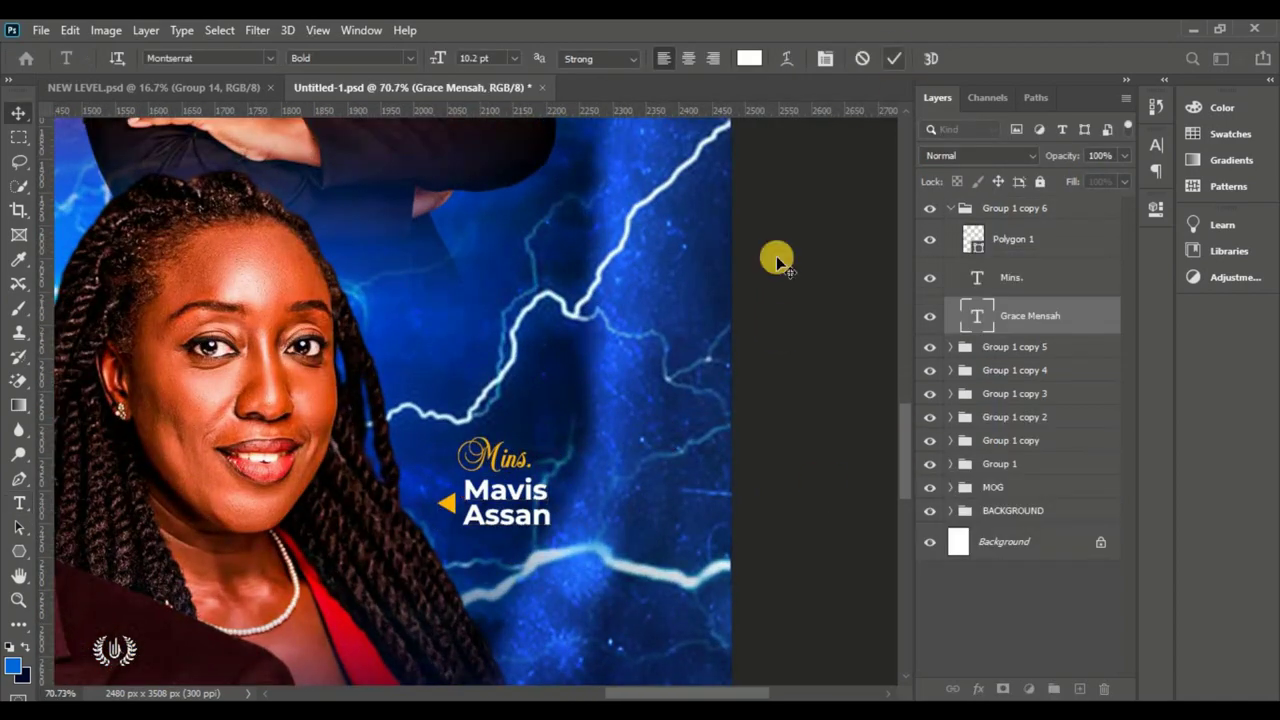
pyautogui.hotkey('ctrl', 'Return')
# Step: Duplicate the next tag and move the copy left between two portraits
pyautogui.scroll(-3, 780, 240)
pyautogui.scroll(3, 780, 229)
pyautogui.click(986, 255)
pyautogui.hotkey('ctrl', 'j')
pyautogui.hotkey('ctrl', 't')
pyautogui.moveTo(497, 316); pyautogui.dragTo(420, 355)
pyautogui.press('Return')
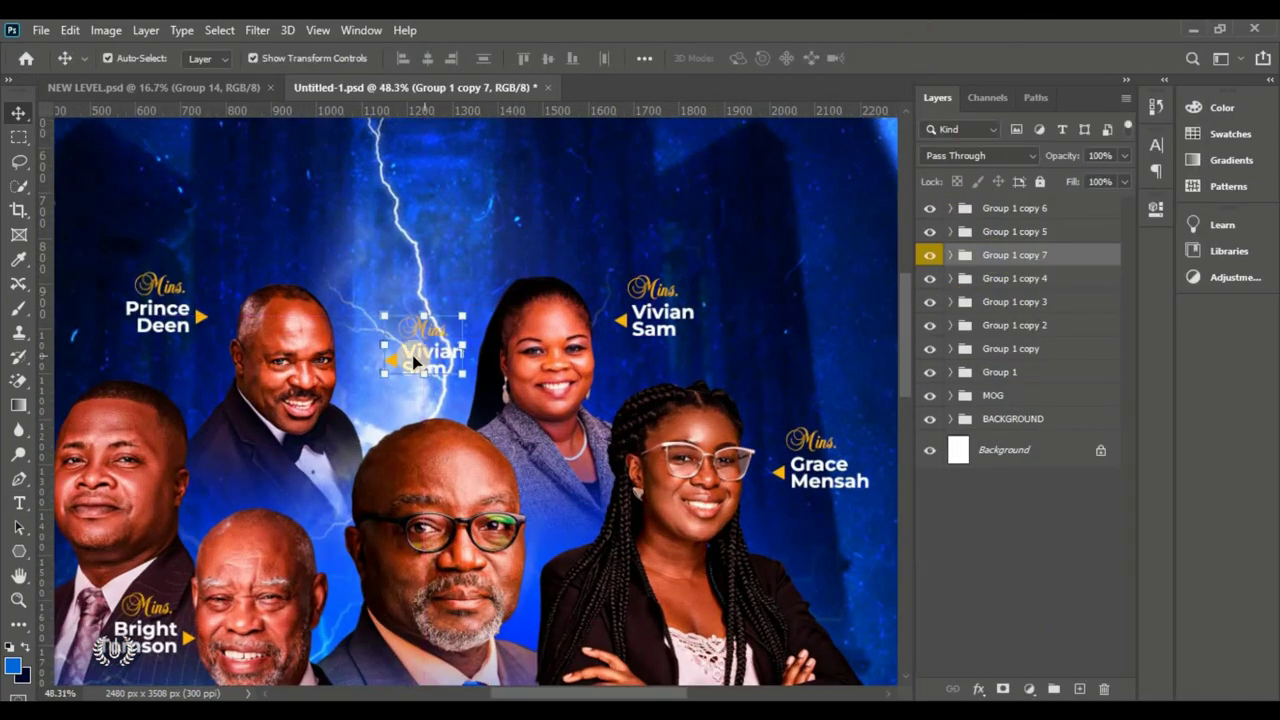
# Step: Turn the copy's triangle to point downward and shift the label left
pyautogui.scroll(3, 351, 349)
pyautogui.click(414, 400)
pyautogui.hotkey('ctrl', 't')
pyautogui.moveTo(445, 420); pyautogui.dragTo(430, 445)
pyautogui.press('Return')
pyautogui.doubleClick(700, 192)
pyautogui.press('Return')
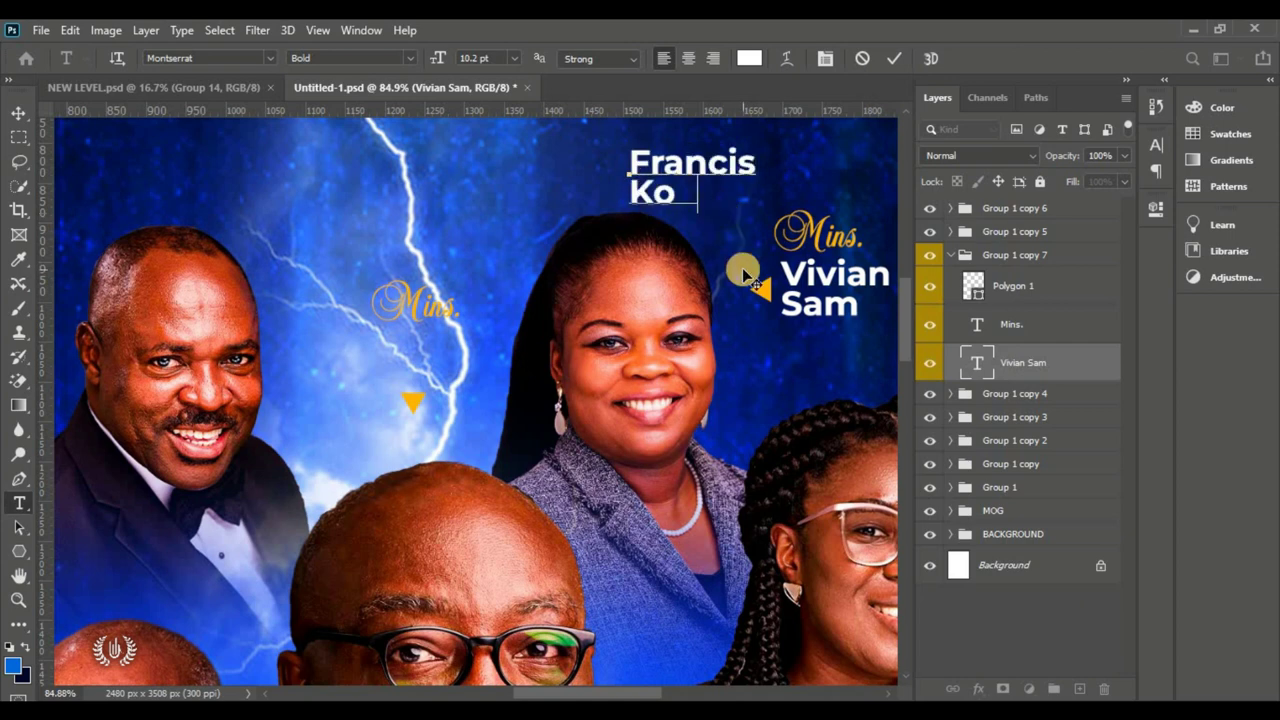
pyautogui.hotkey('ctrl', 'Return')
pyautogui.moveTo(706, 185); pyautogui.dragTo(433, 338)
pyautogui.doubleClick(433, 338)
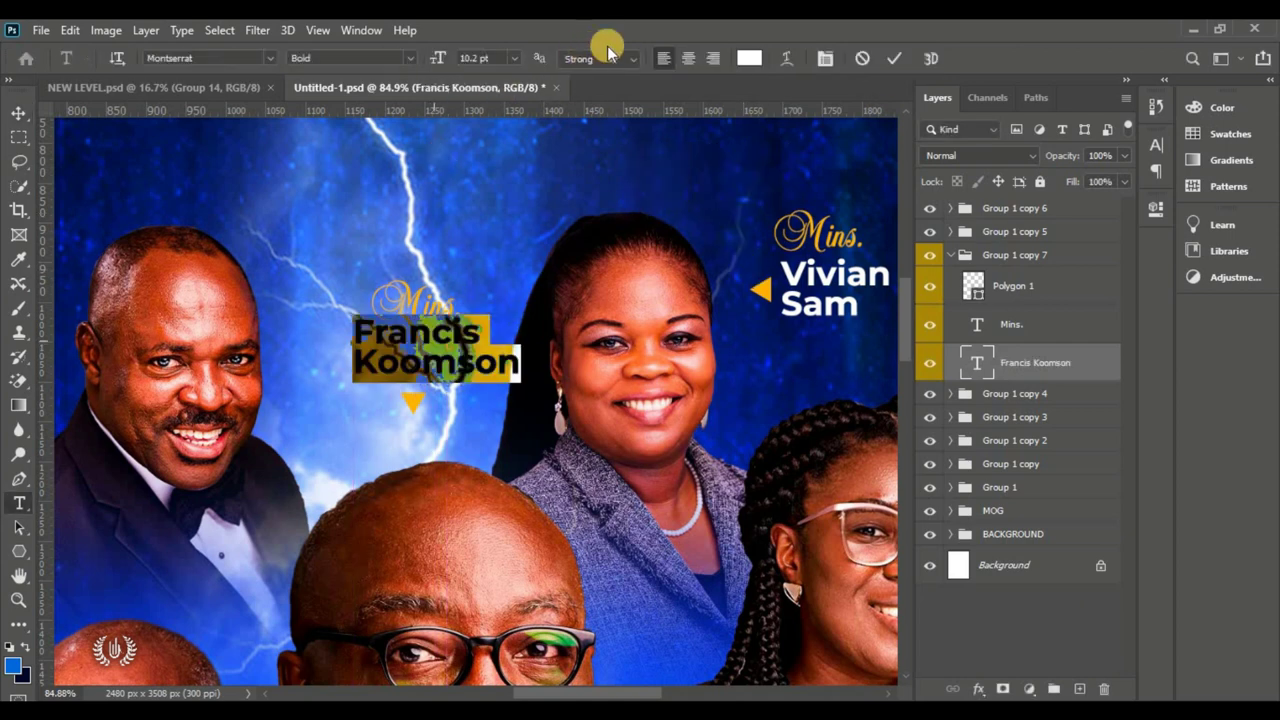
pyautogui.click(690, 59)
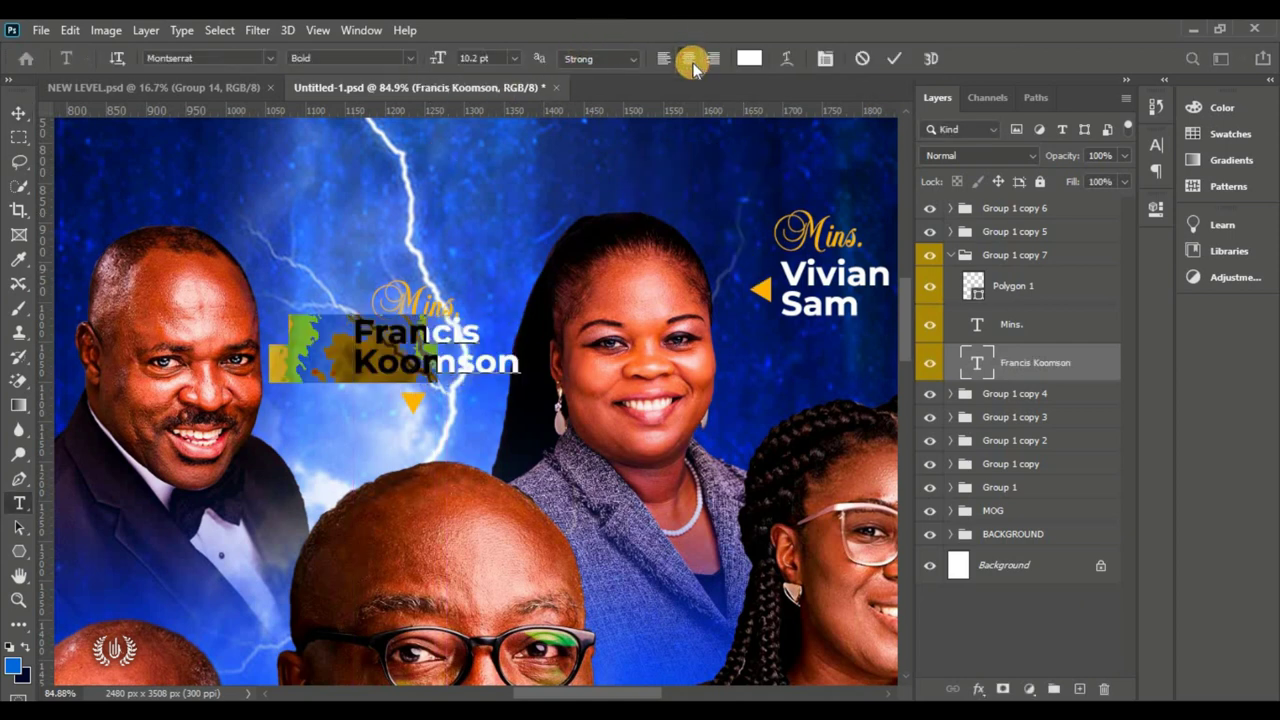
pyautogui.click(668, 203)
pyautogui.press('v')
pyautogui.moveTo(365, 340); pyautogui.dragTo(428, 344)
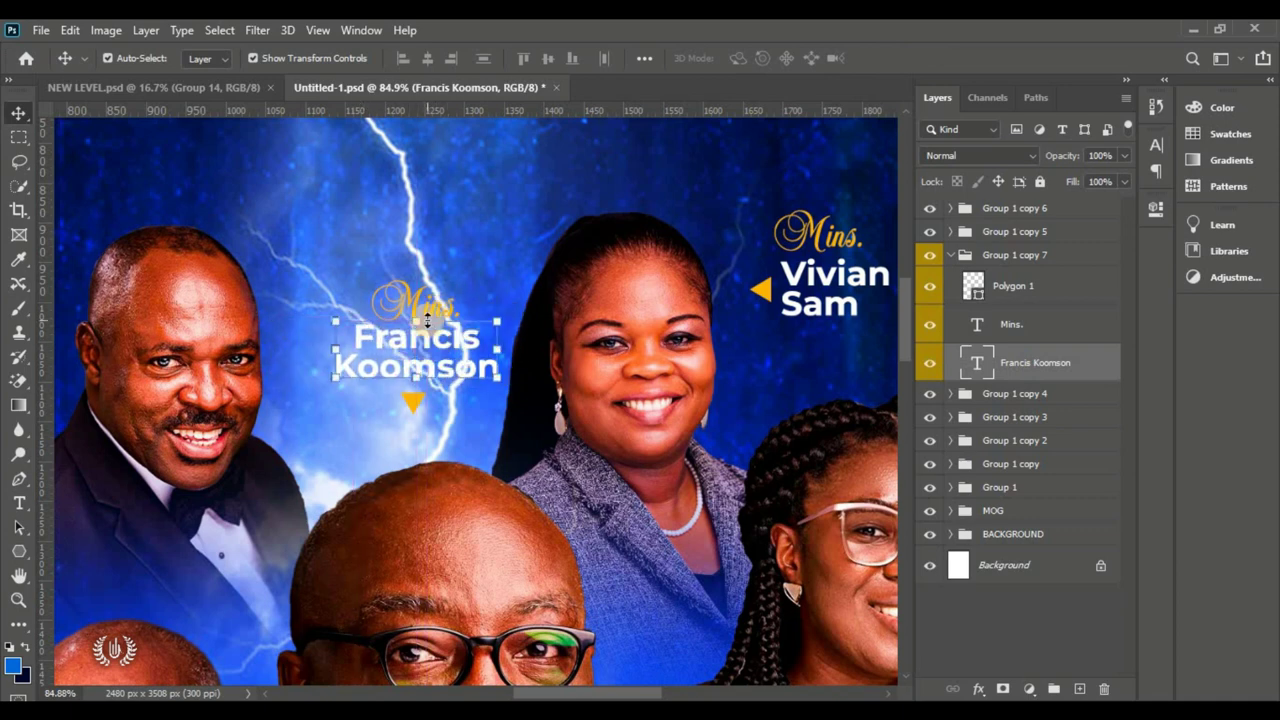
# Step: Select the Group 1 copy 7 label group and hide it to compare
pyautogui.keyDown('shift'); pyautogui.click(1047, 289); pyautogui.keyUp('shift')
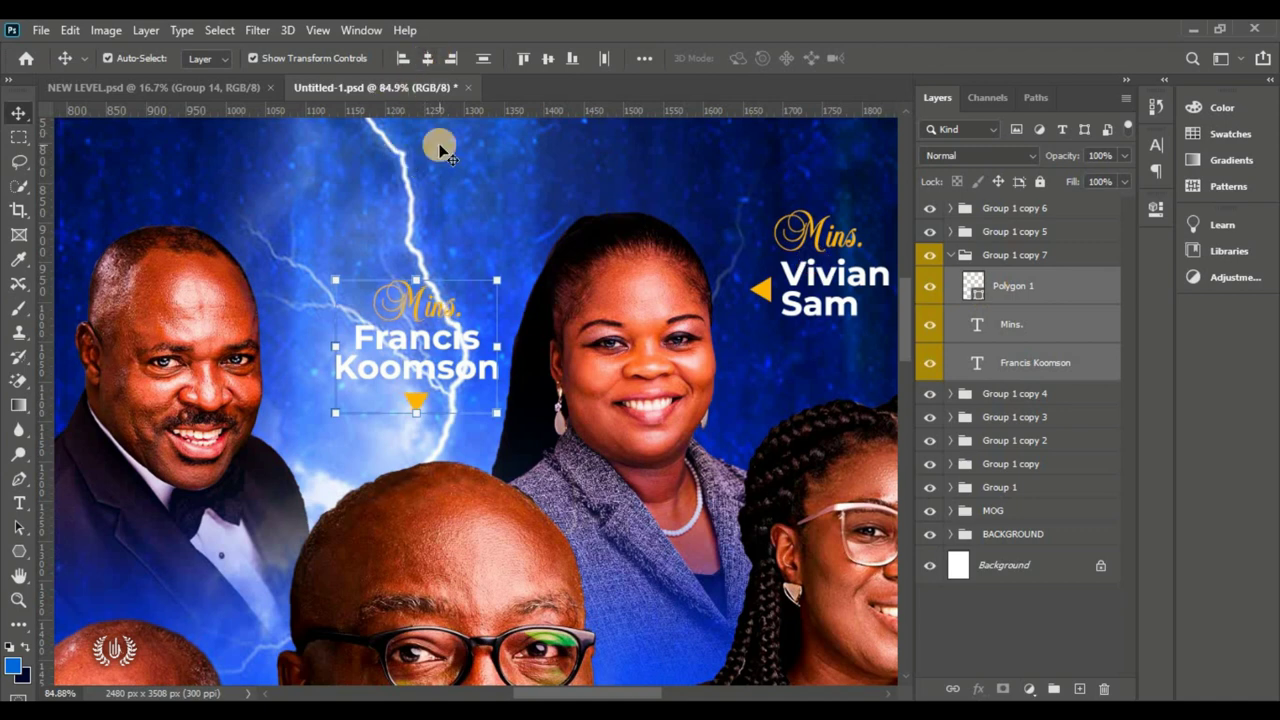
pyautogui.click(1028, 283)
pyautogui.click(951, 259)
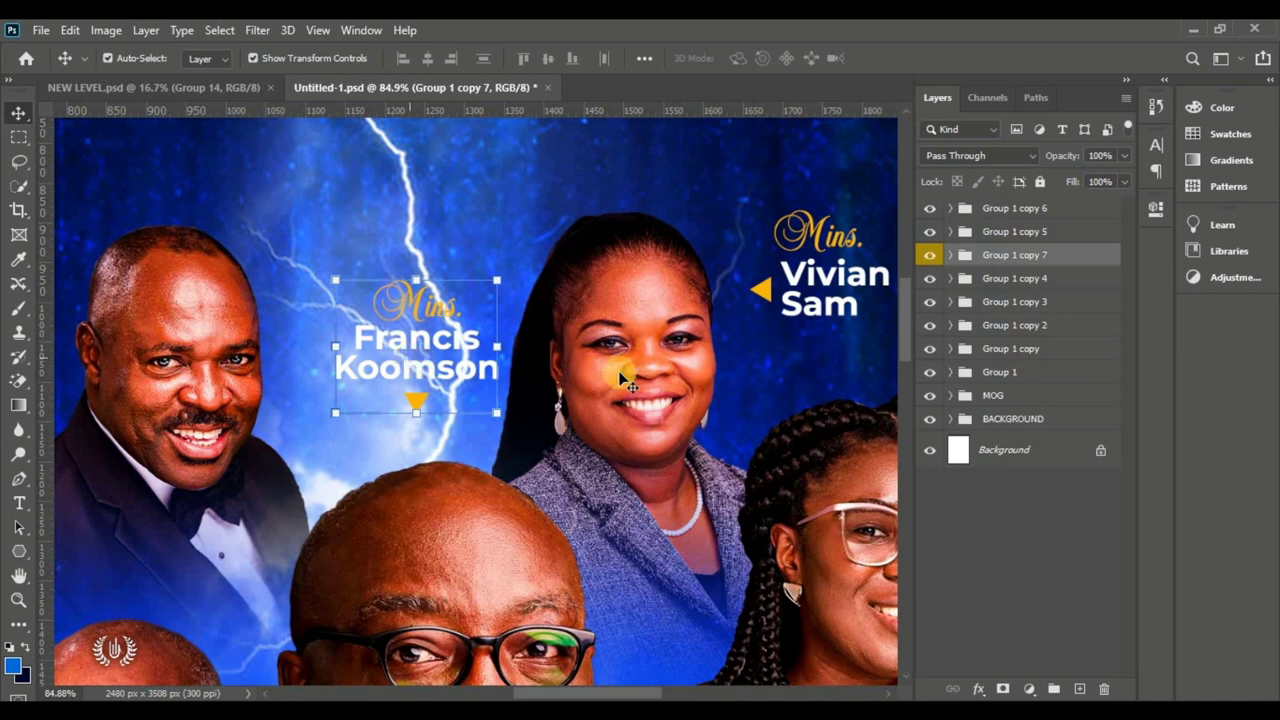
pyautogui.click(929, 256)
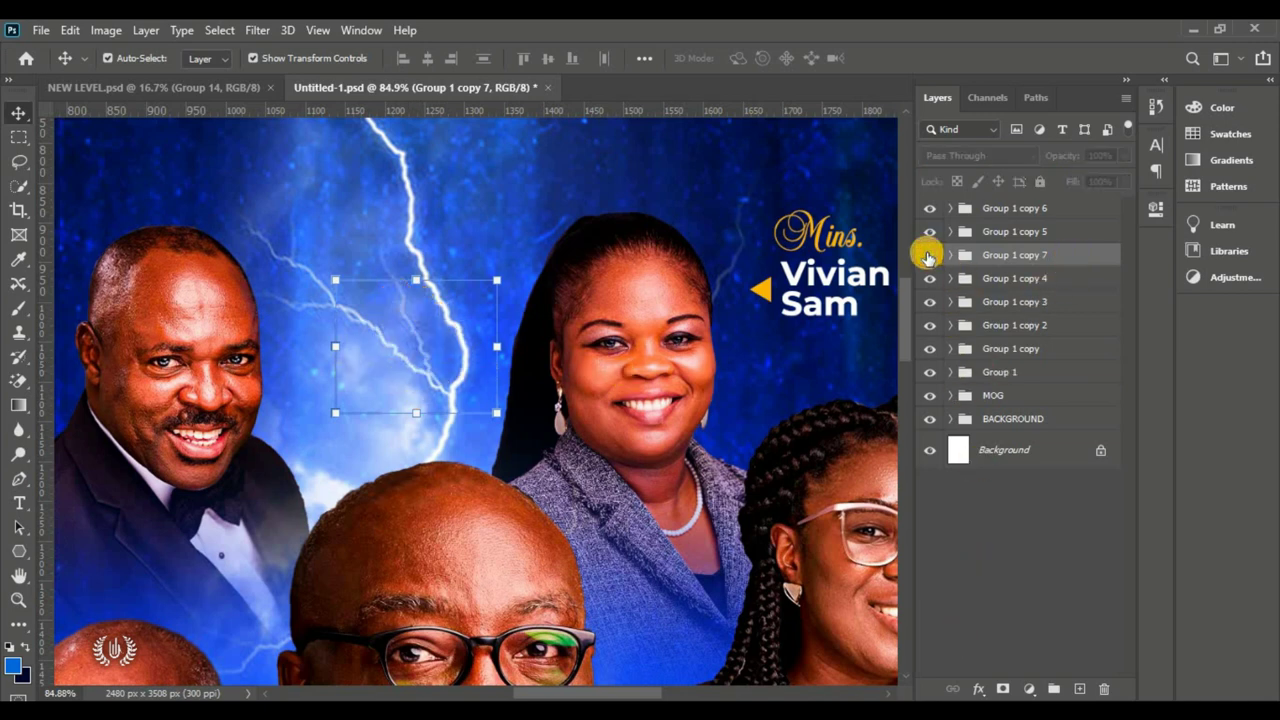
pyautogui.click(929, 256)
pyautogui.click(979, 689)
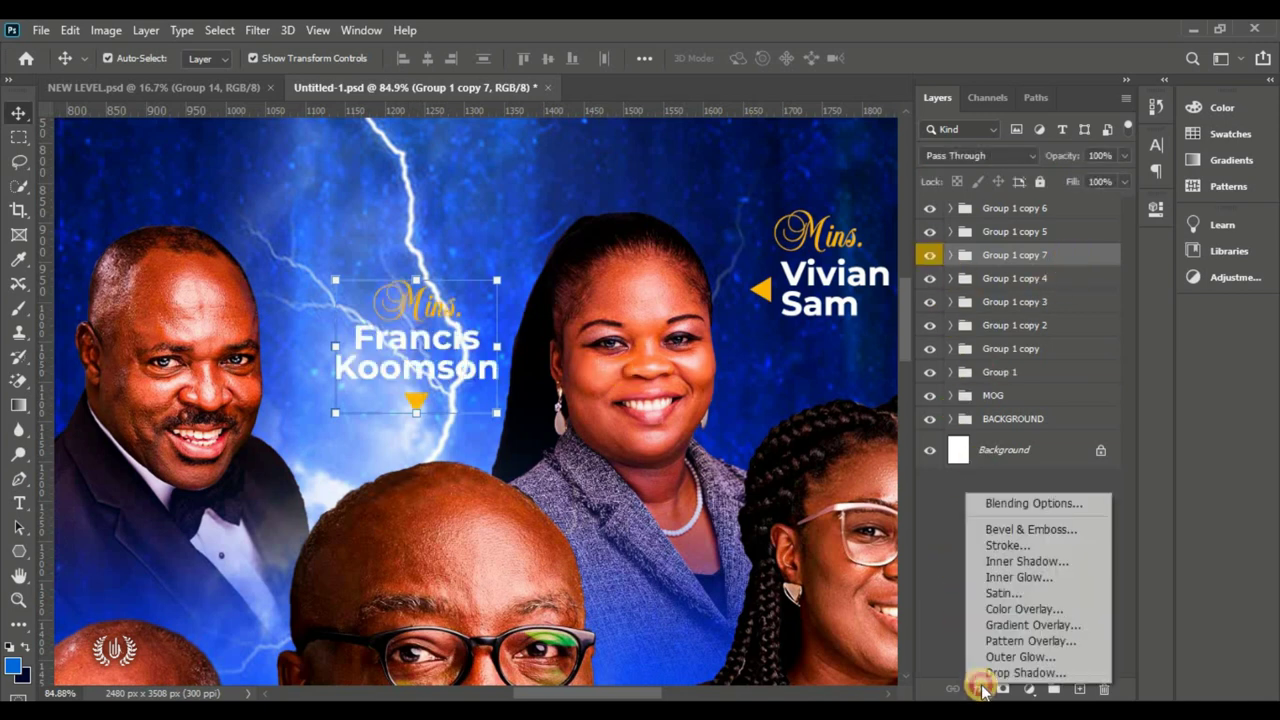
pyautogui.click(1078, 504)
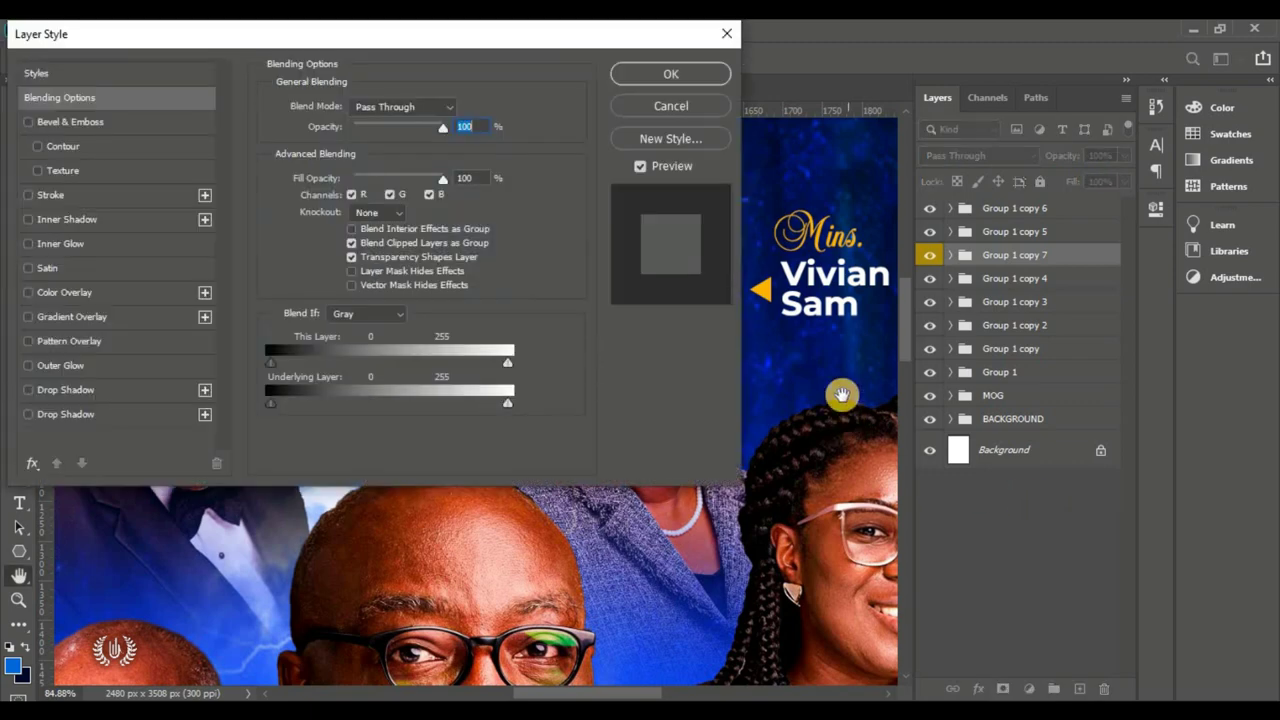
pyautogui.moveTo(237, 35); pyautogui.dragTo(789, 67)
pyautogui.click(612, 446)
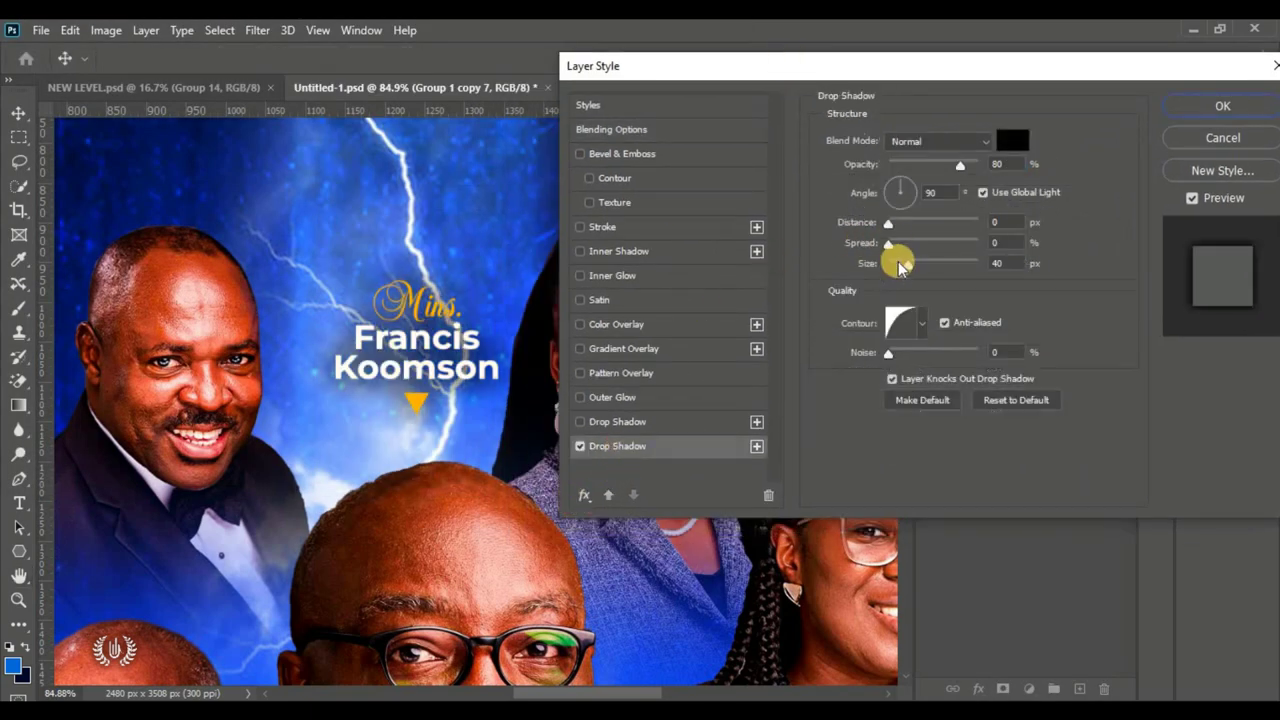
pyautogui.moveTo(943, 166); pyautogui.dragTo(986, 168)
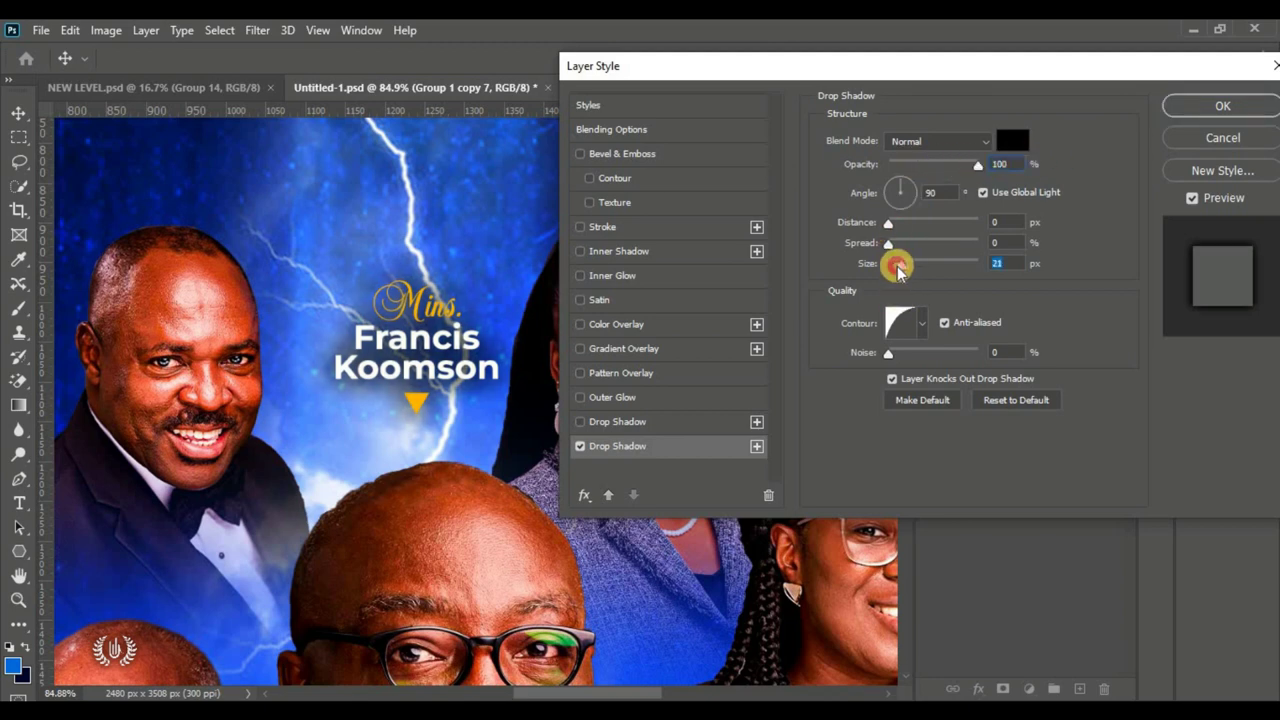
pyautogui.moveTo(906, 268); pyautogui.dragTo(897, 267)
pyautogui.moveTo(969, 161); pyautogui.dragTo(945, 164)
pyautogui.write('5')
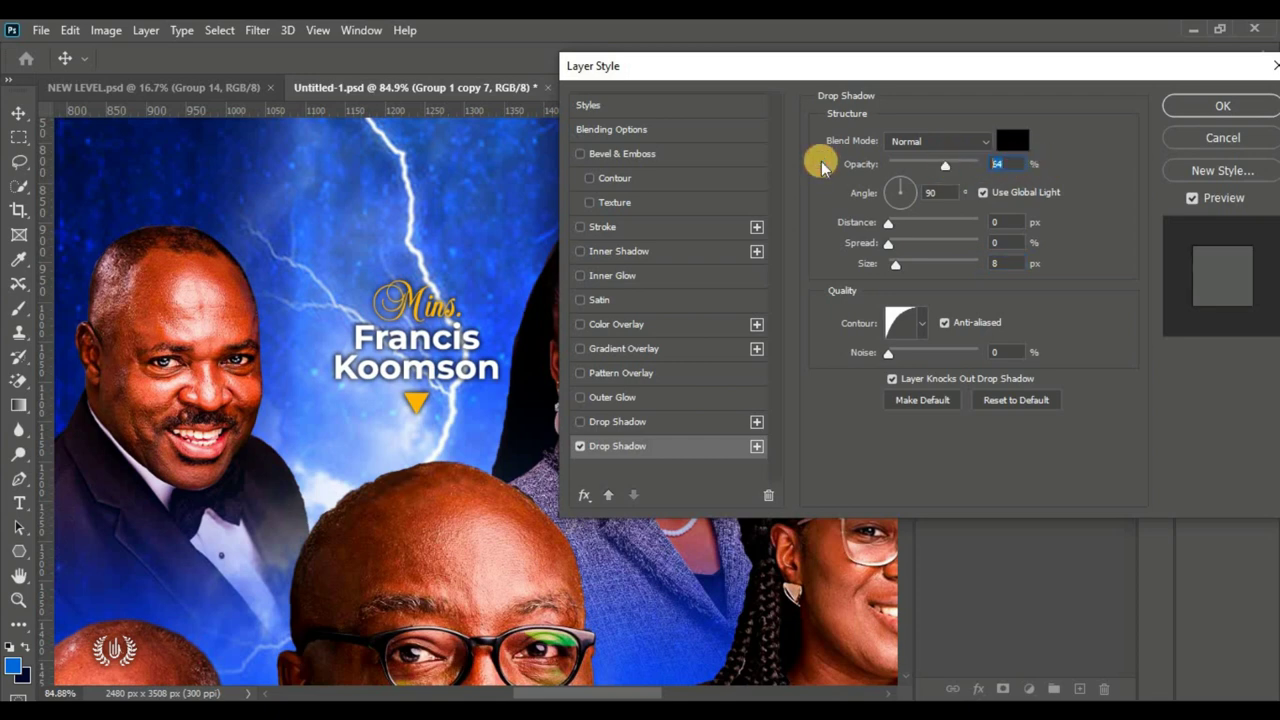
pyautogui.write('0')
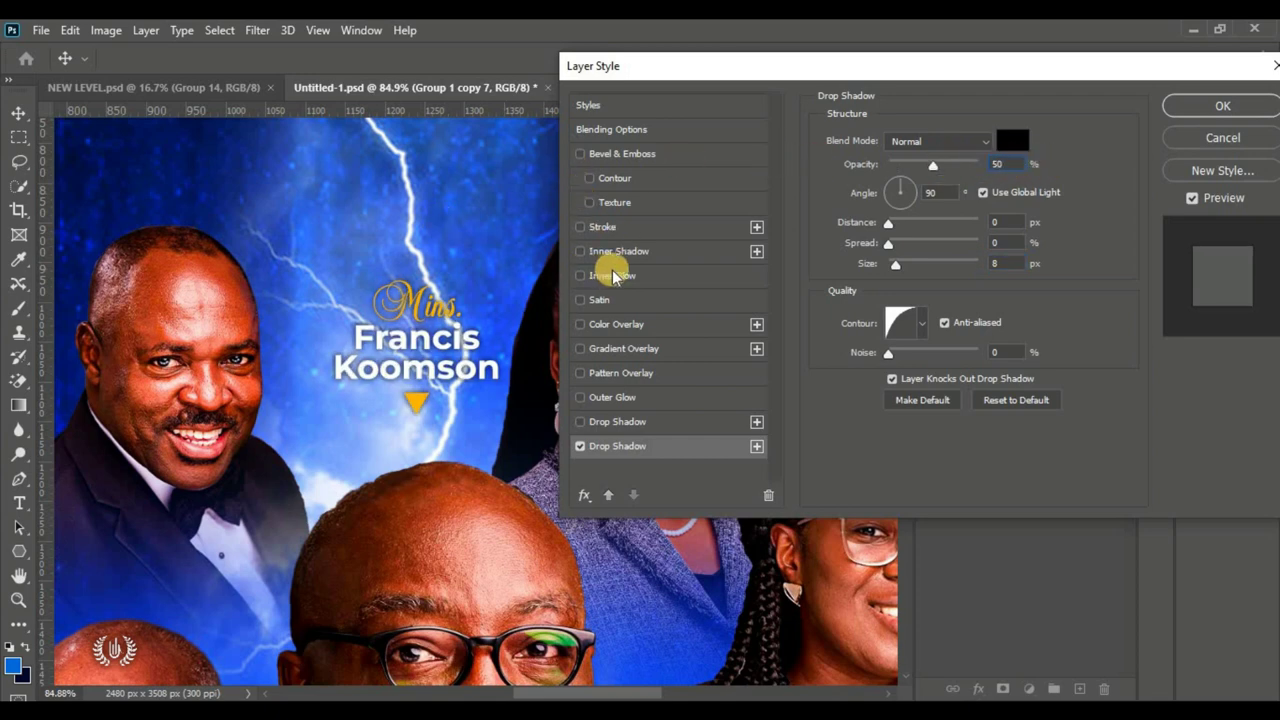
pyautogui.click(1166, 112)
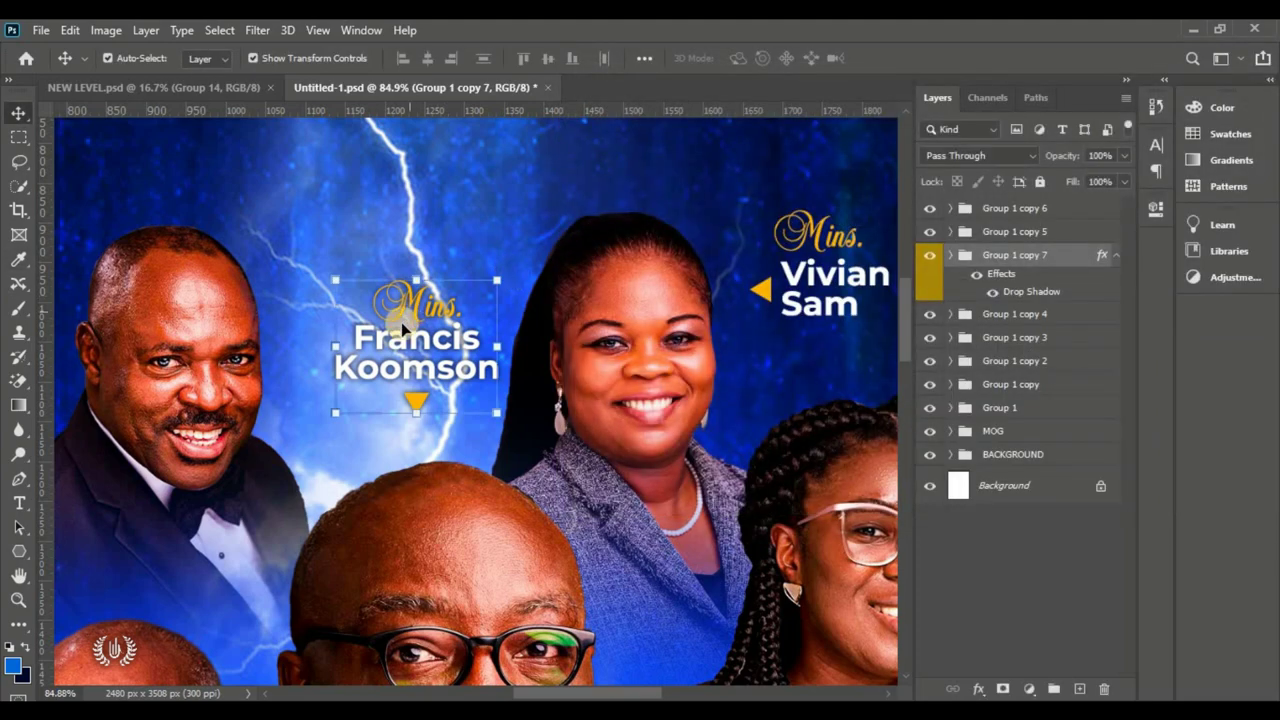
# Step: Fit the poster in view and select the Group 1 copy 6 layer
pyautogui.hotkey('ctrl', '0')
pyautogui.click(714, 300)
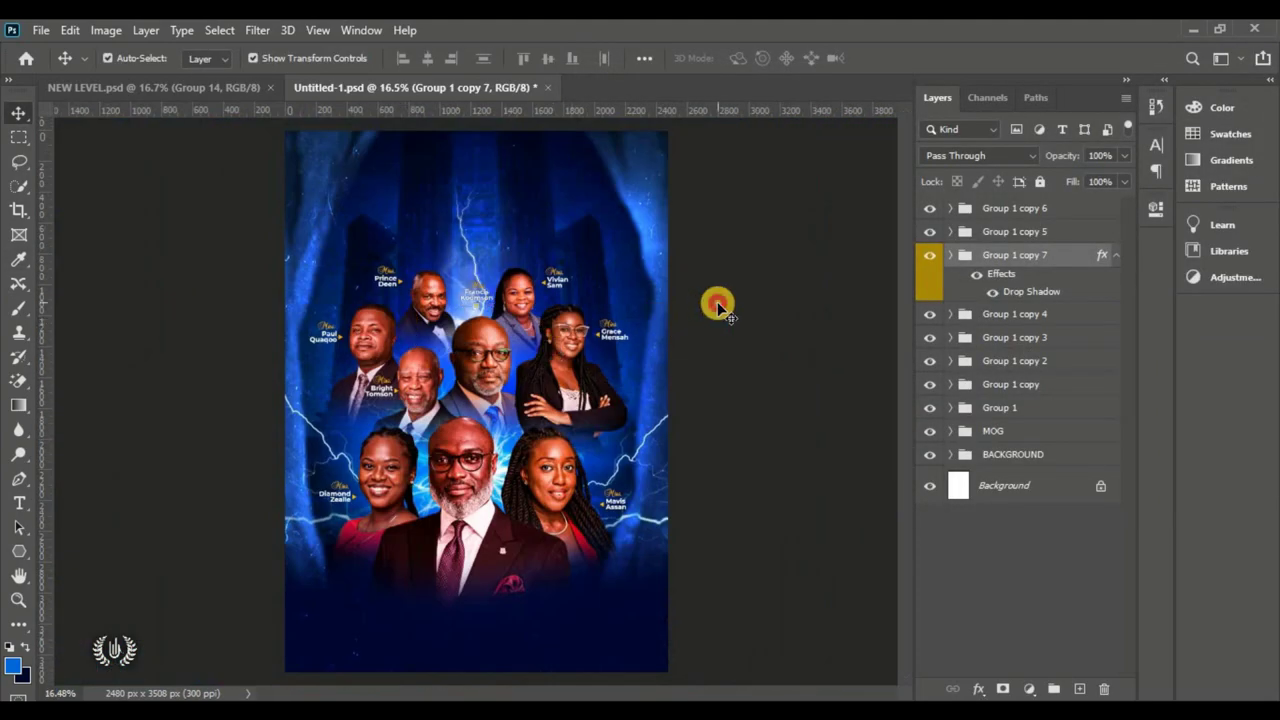
pyautogui.click(1017, 214)
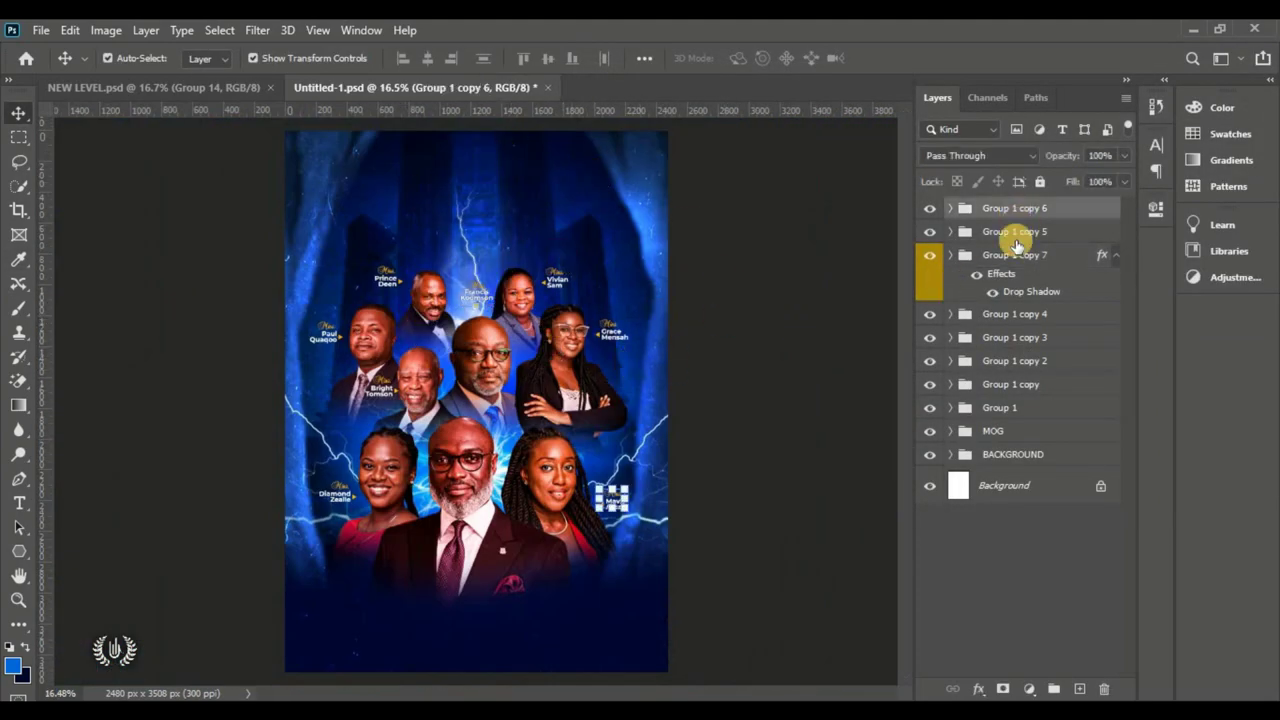
# Step: Group Group 1 copy 6 through Group 1 into a group named 'NAME OF MOG'
pyautogui.keyDown('shift'); pyautogui.click(1032, 409); pyautogui.keyUp('shift')
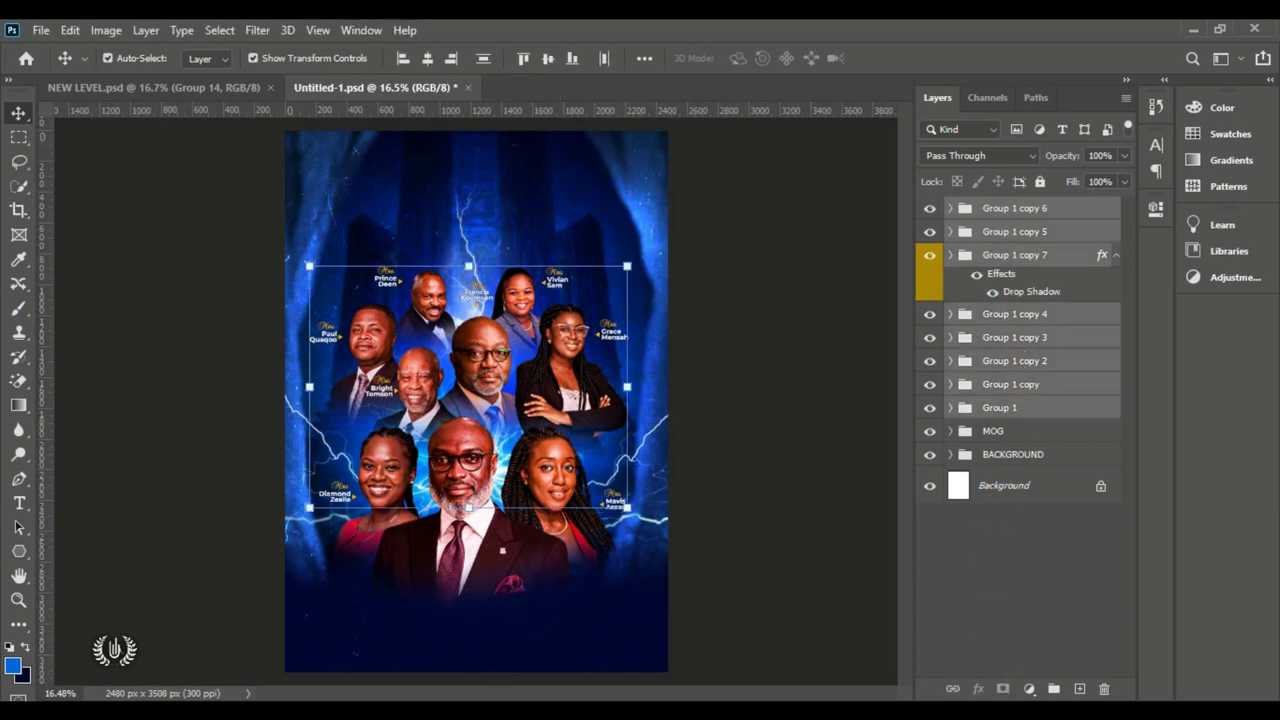
pyautogui.click(1050, 692)
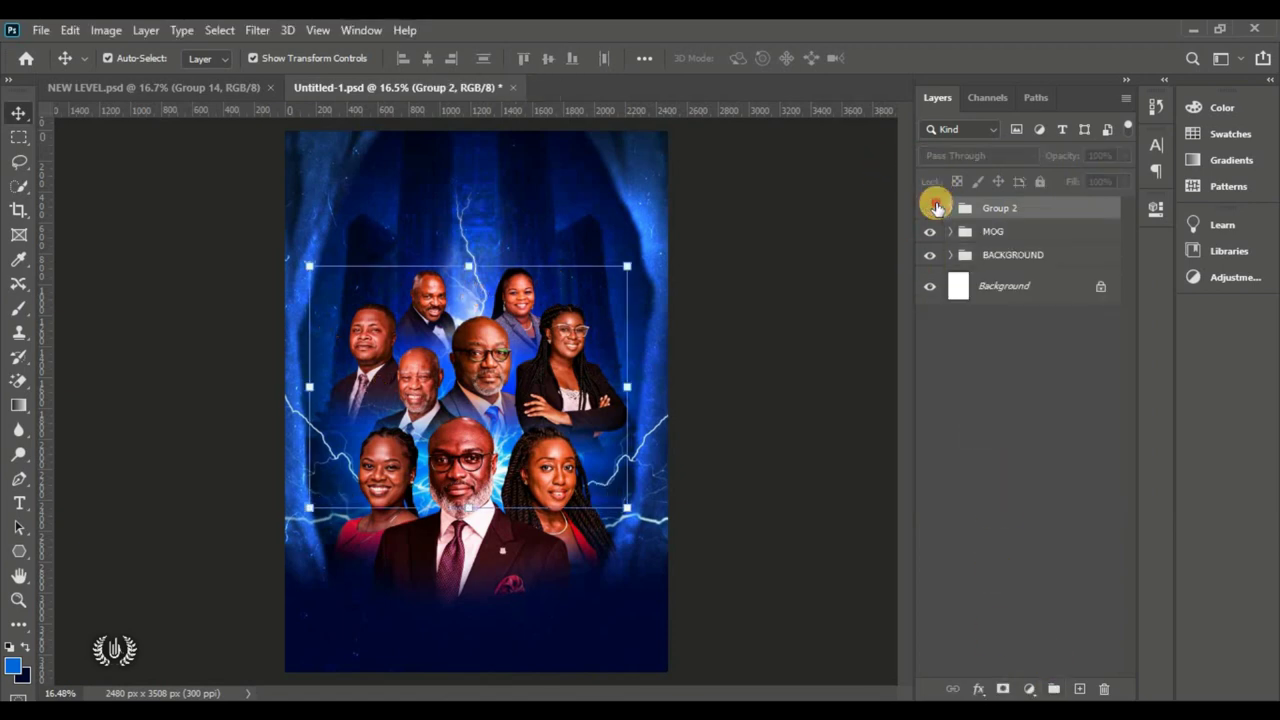
pyautogui.click(937, 207)
pyautogui.write('N')
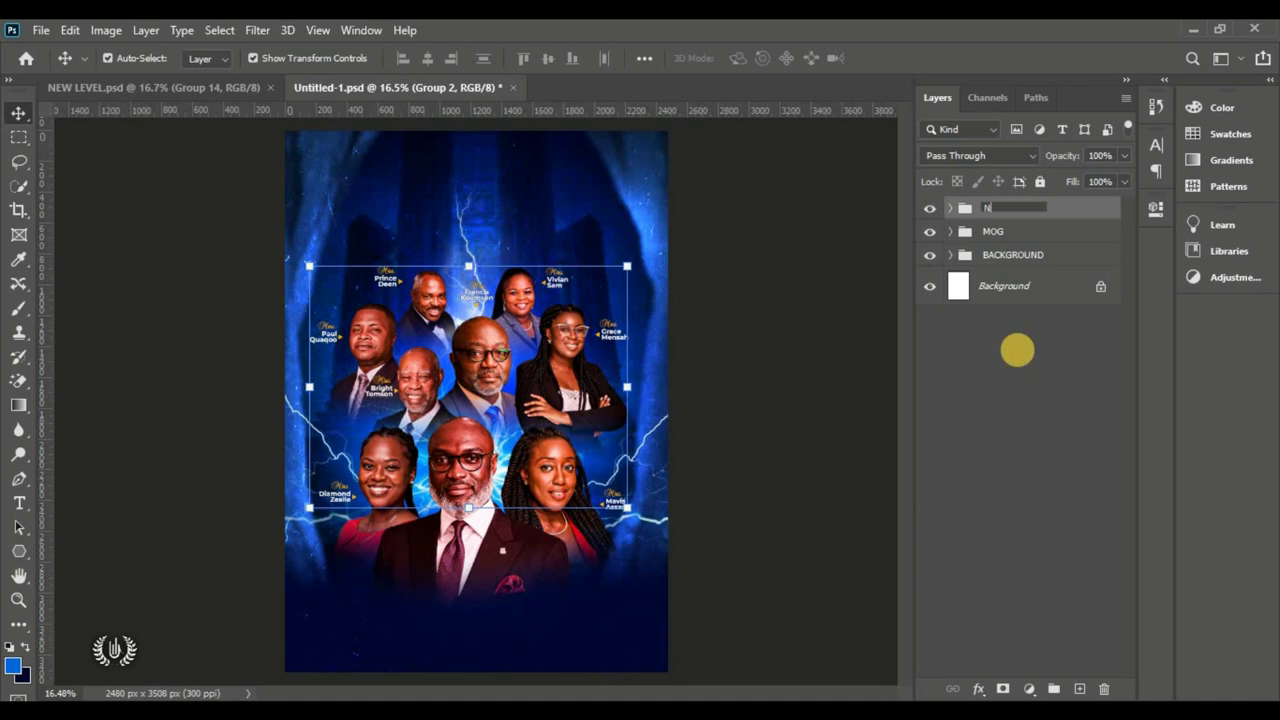
pyautogui.write('AME OF MOG')
pyautogui.press('Return')
pyautogui.click(1018, 350)
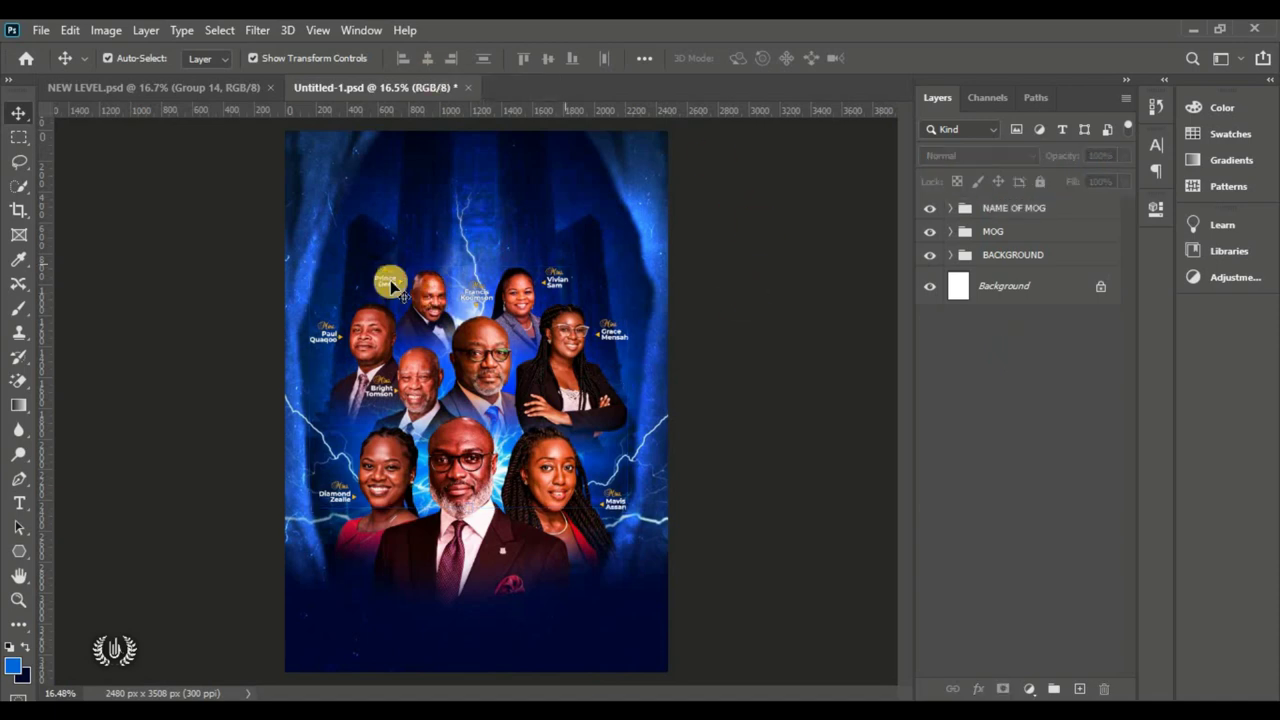
pyautogui.click(1033, 208)
# Step: Add a white 'Bash' text layer near the top centre in Bastro at 37.2 pt
pyautogui.click(20, 502)
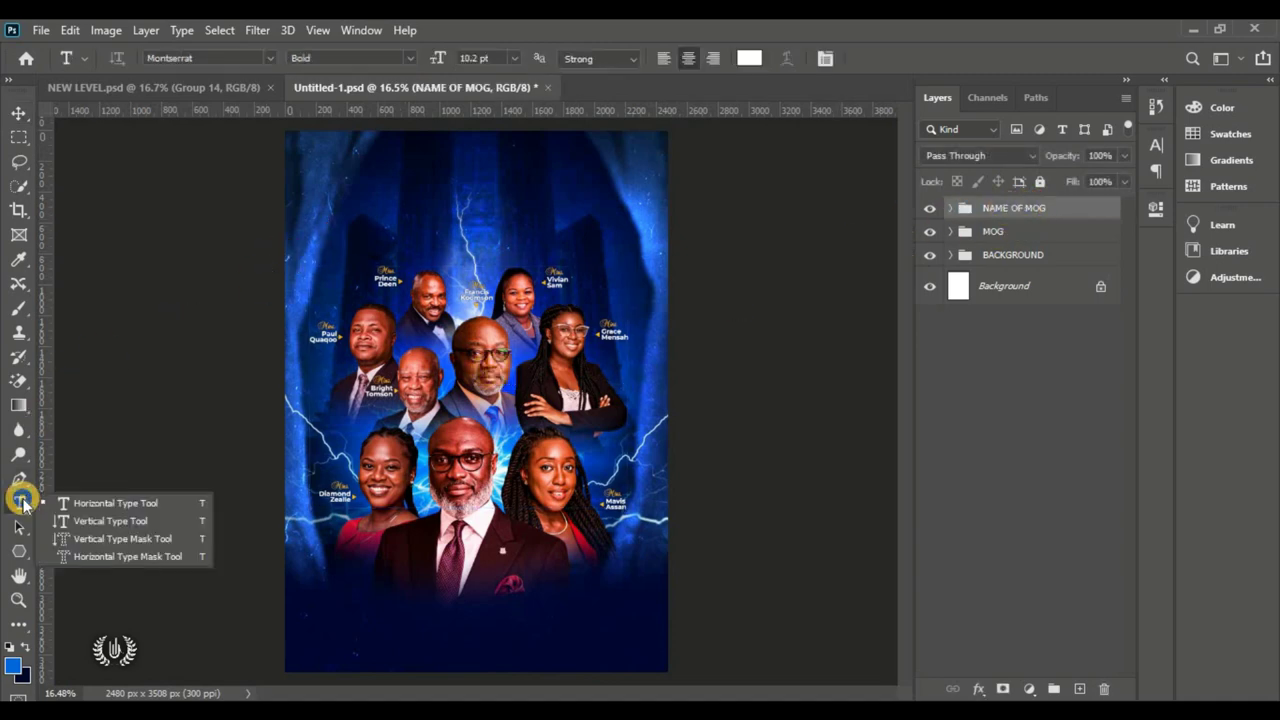
pyautogui.click(103, 503)
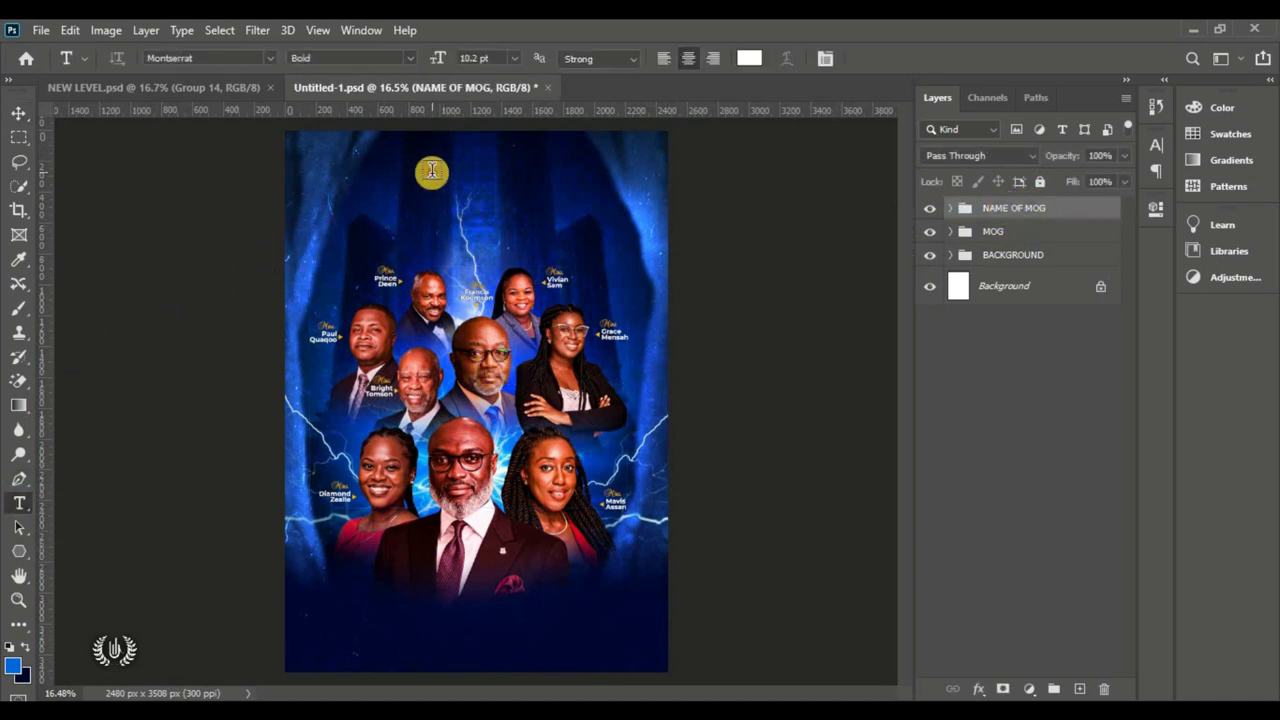
pyautogui.click(440, 200)
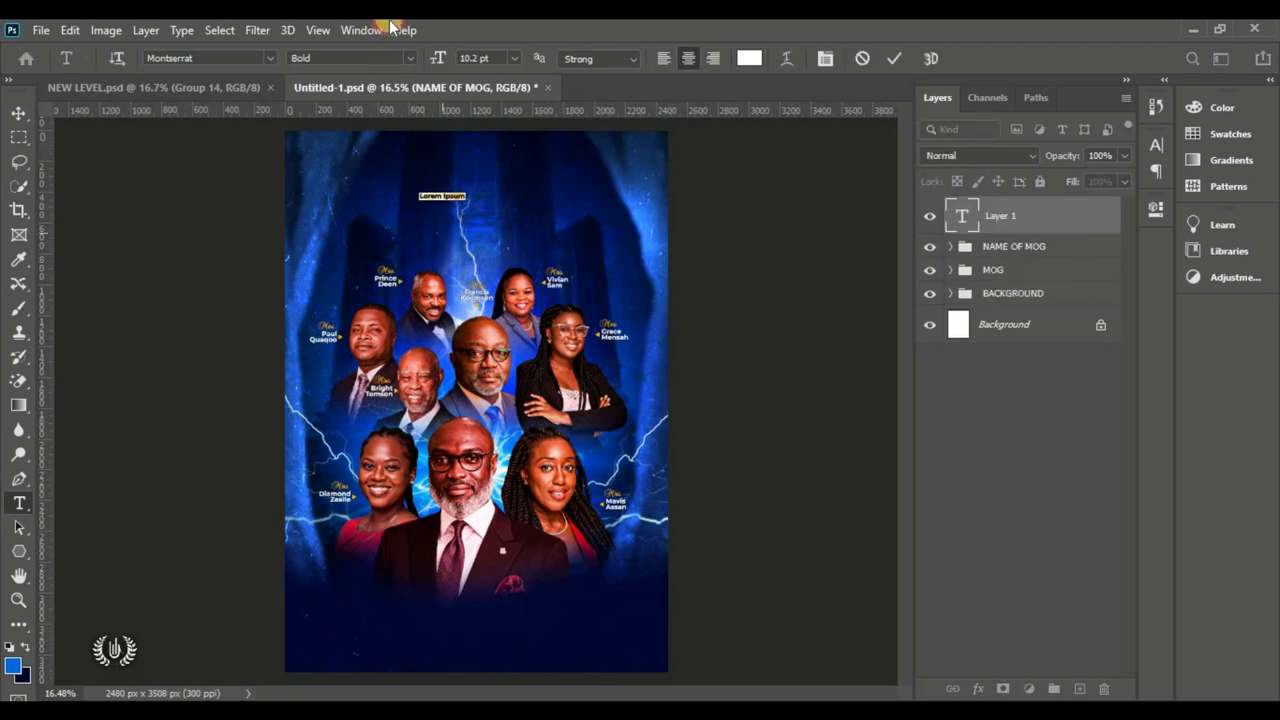
pyautogui.moveTo(437, 66); pyautogui.dragTo(440, 232)
pyautogui.click(270, 58)
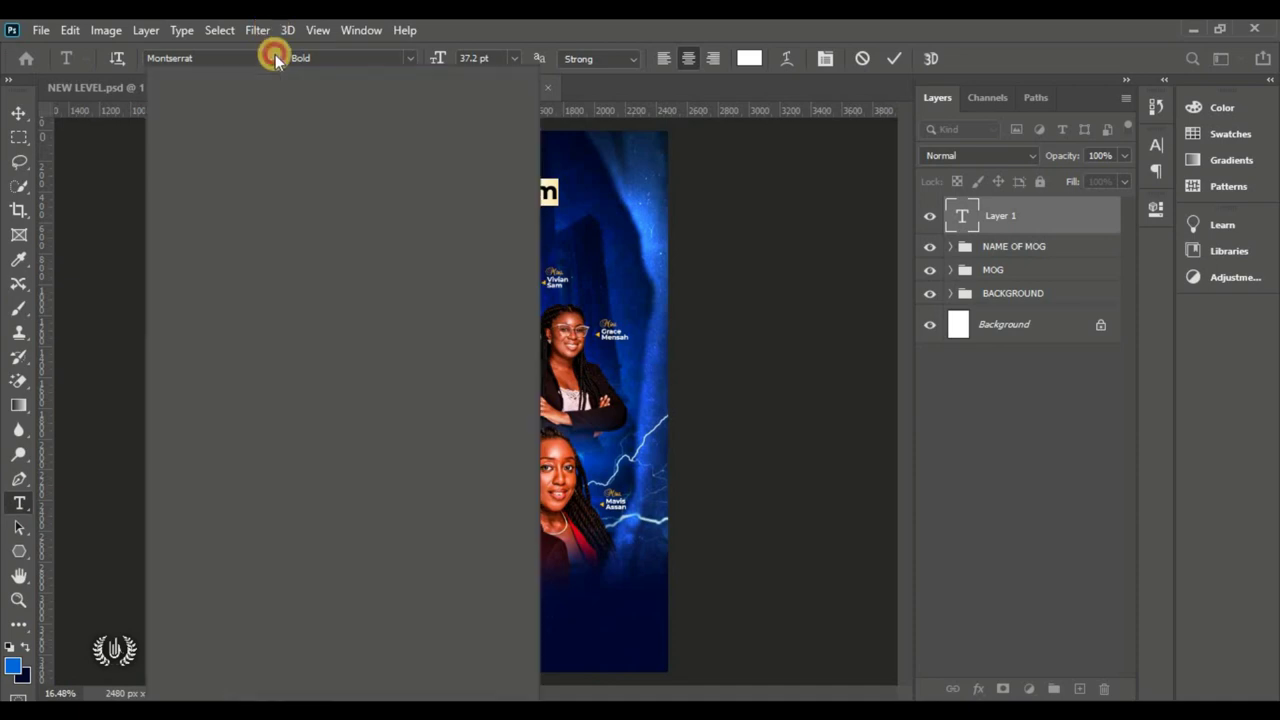
pyautogui.click(306, 152)
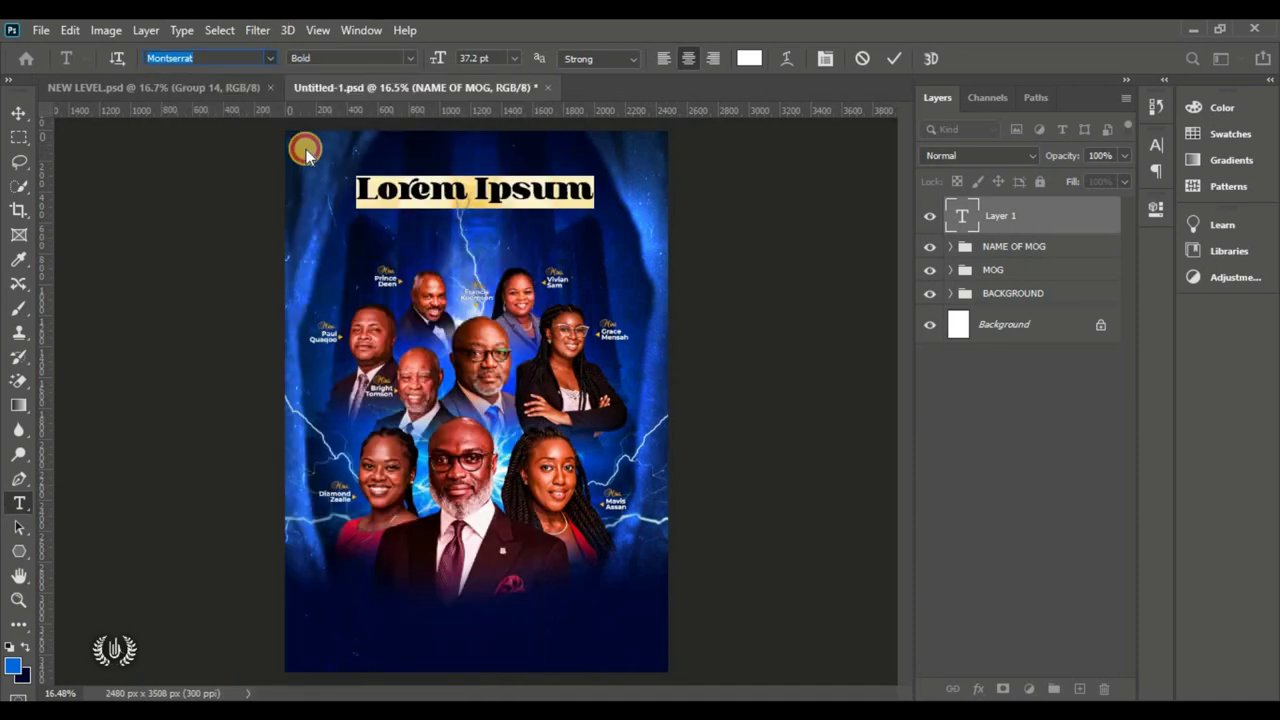
pyautogui.hotkey('ctrl', 'a')
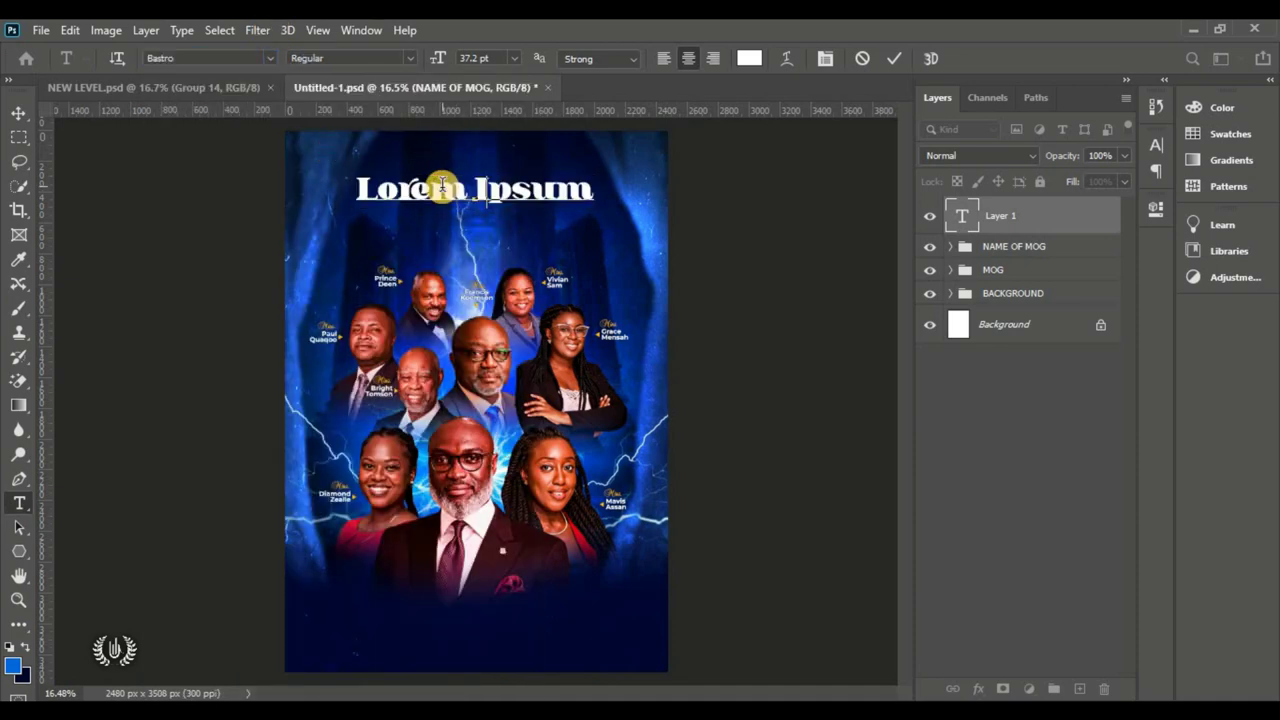
pyautogui.write('Basn')
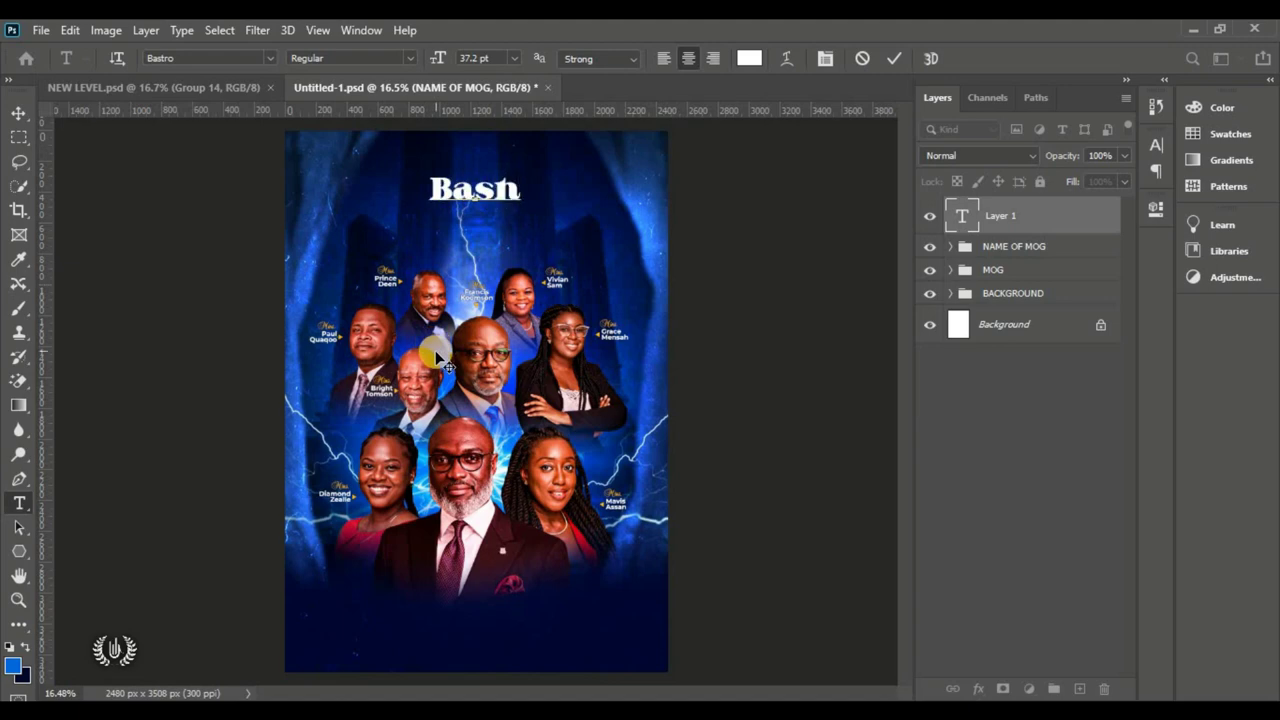
pyautogui.click(893, 58)
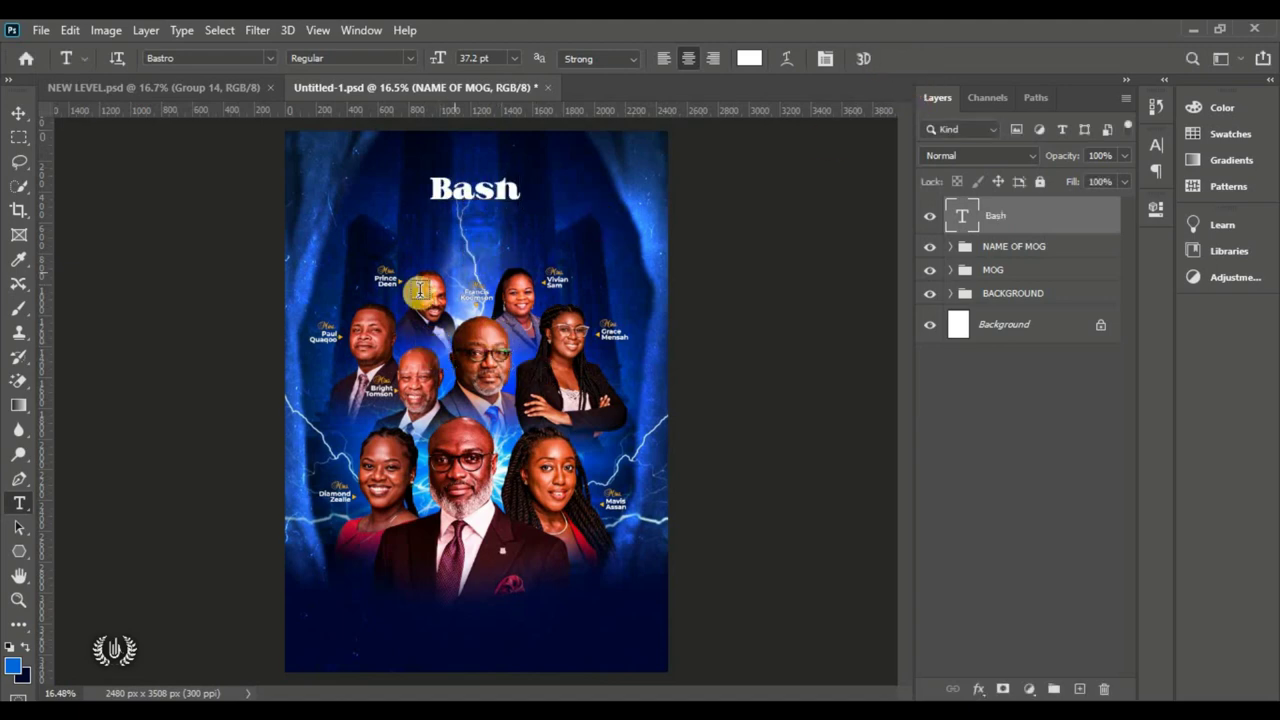
# Step: Scale the Bash title up to about 150% and nudge it slightly down
pyautogui.click(16, 114)
pyautogui.click(70, 30)
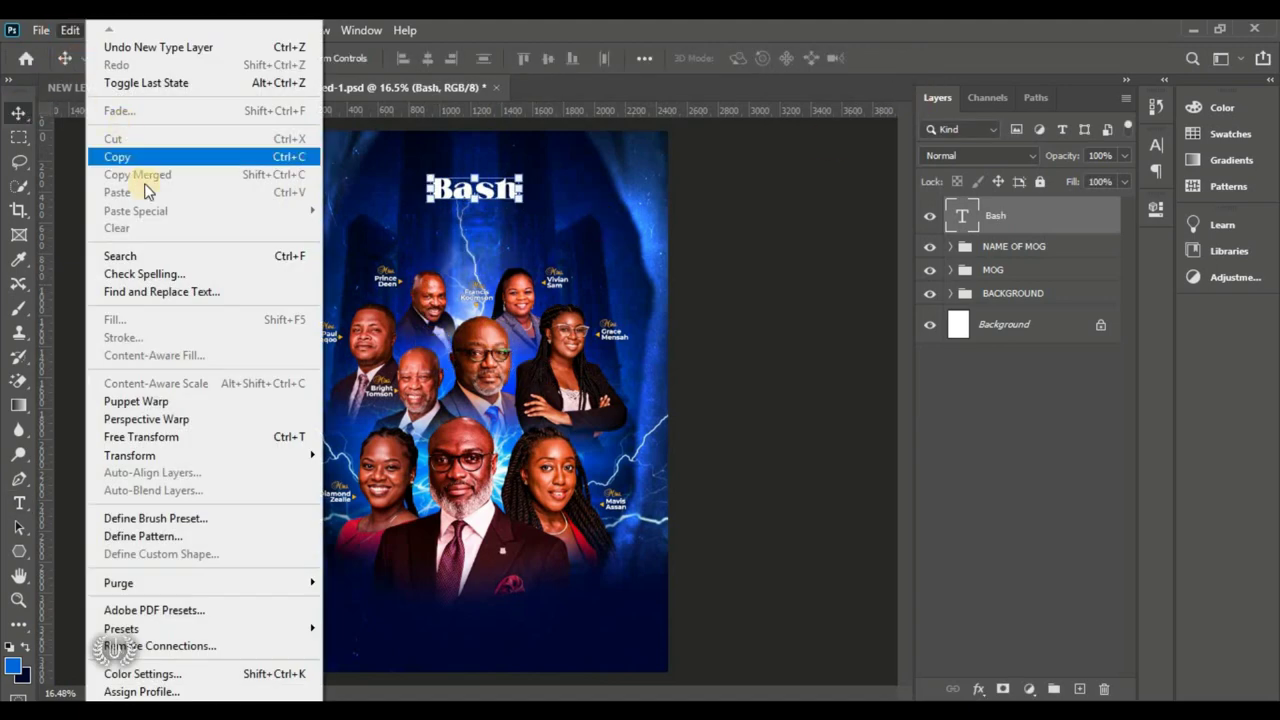
pyautogui.click(219, 440)
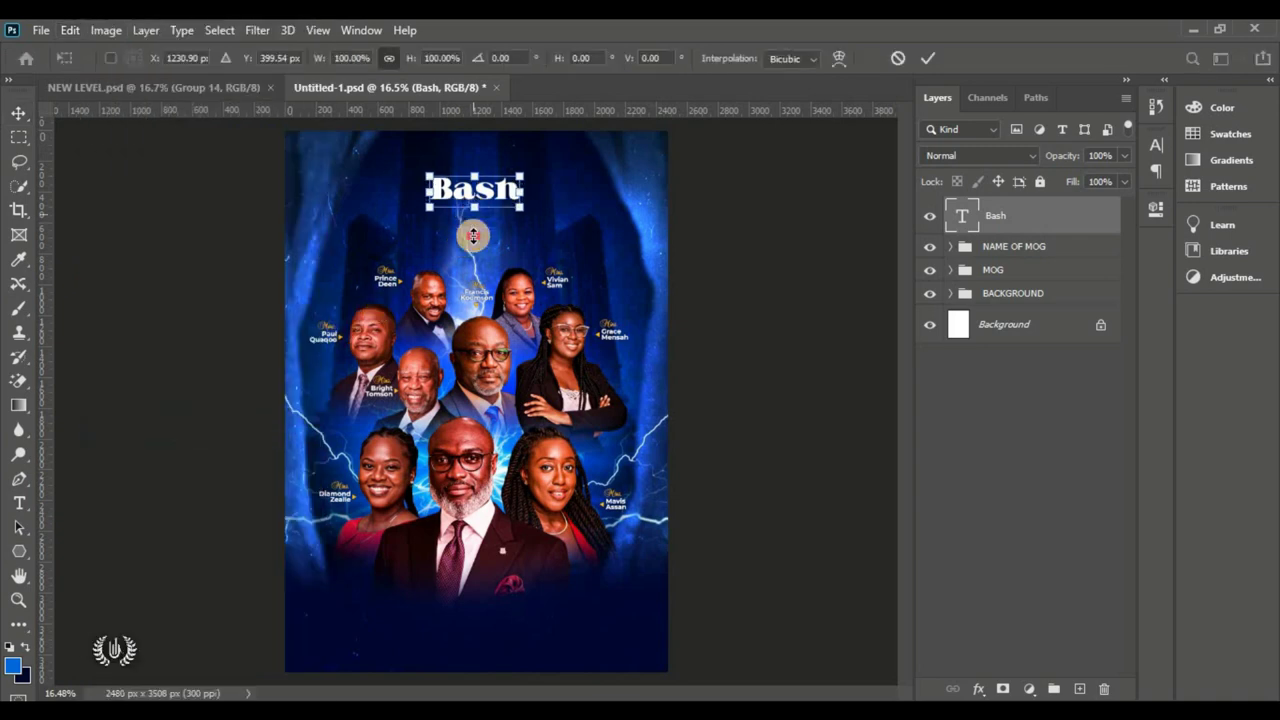
pyautogui.moveTo(473, 236); pyautogui.dragTo(481, 199)
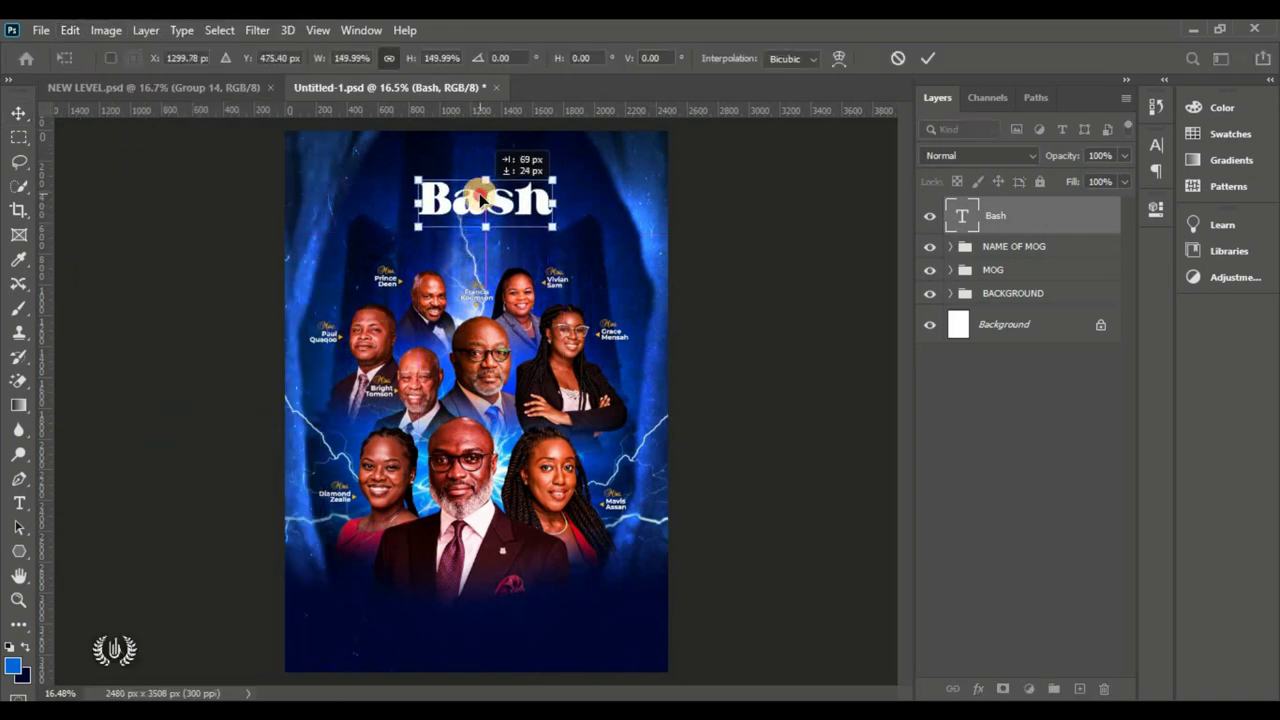
pyautogui.click(926, 58)
pyautogui.moveTo(494, 201); pyautogui.dragTo(494, 213)
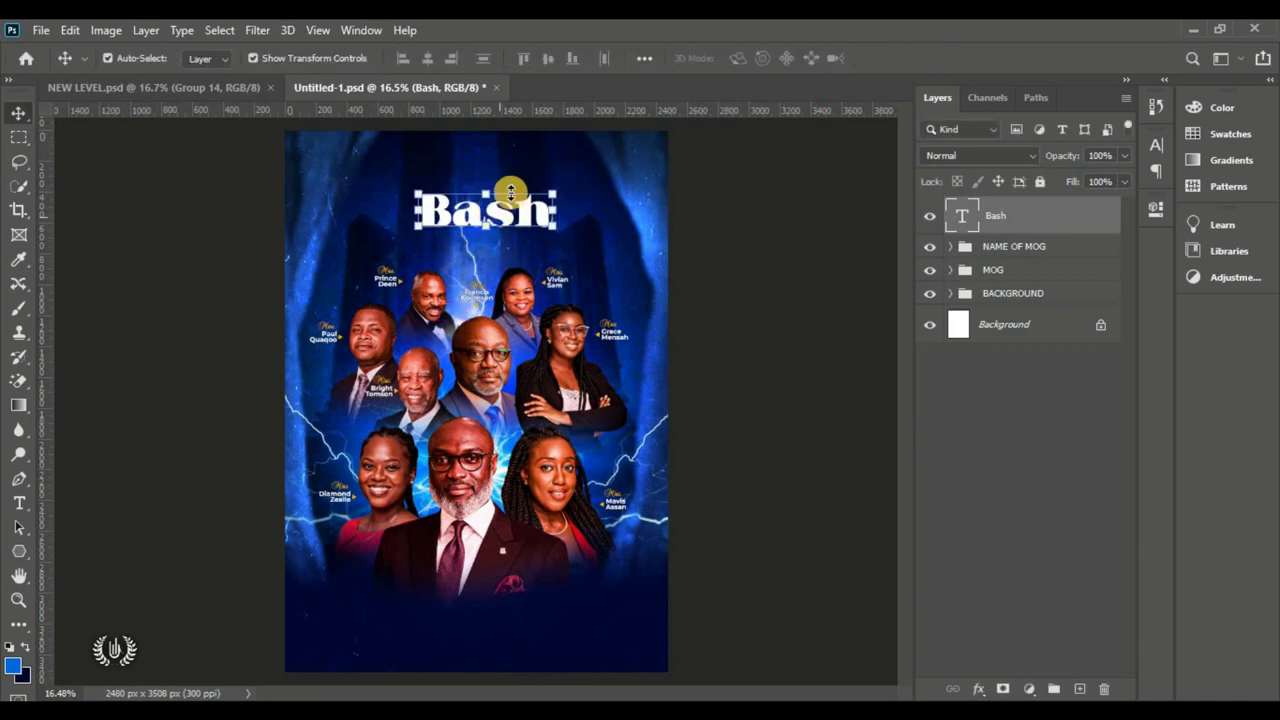
# Step: Centre Bash horizontally against the full canvas selection, then deselect
pyautogui.click(218, 36)
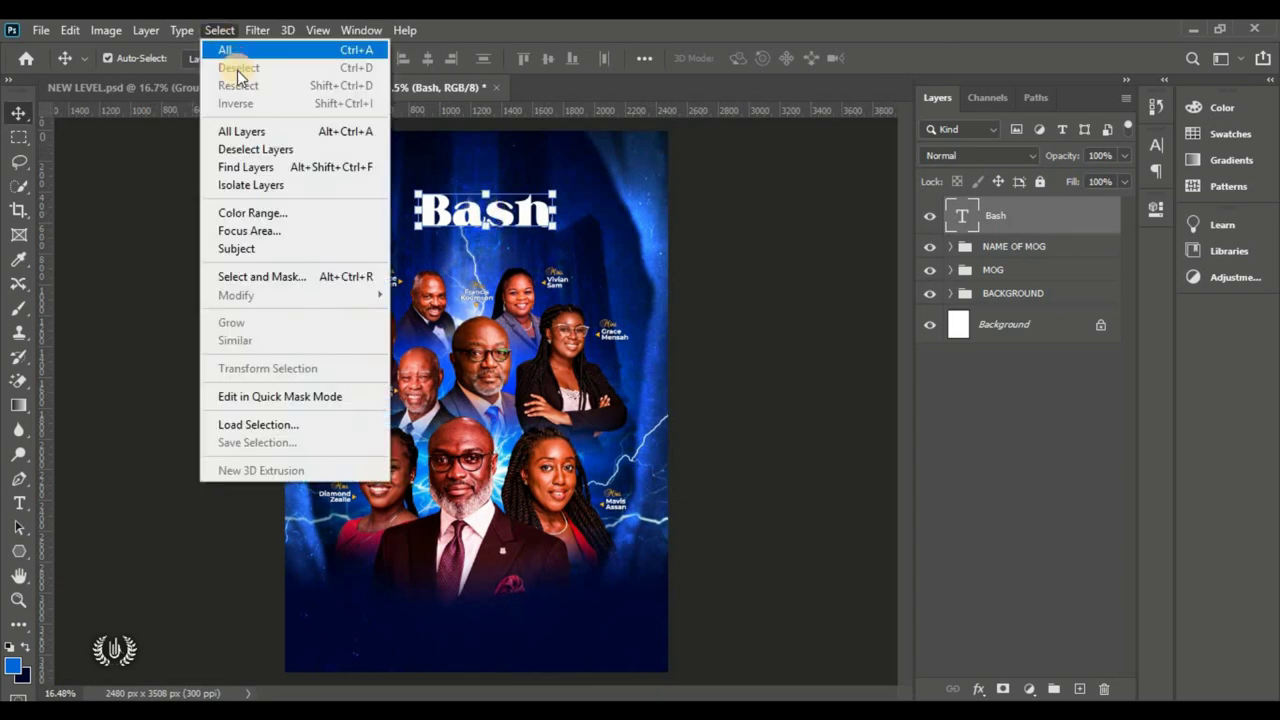
pyautogui.click(228, 48)
pyautogui.click(428, 58)
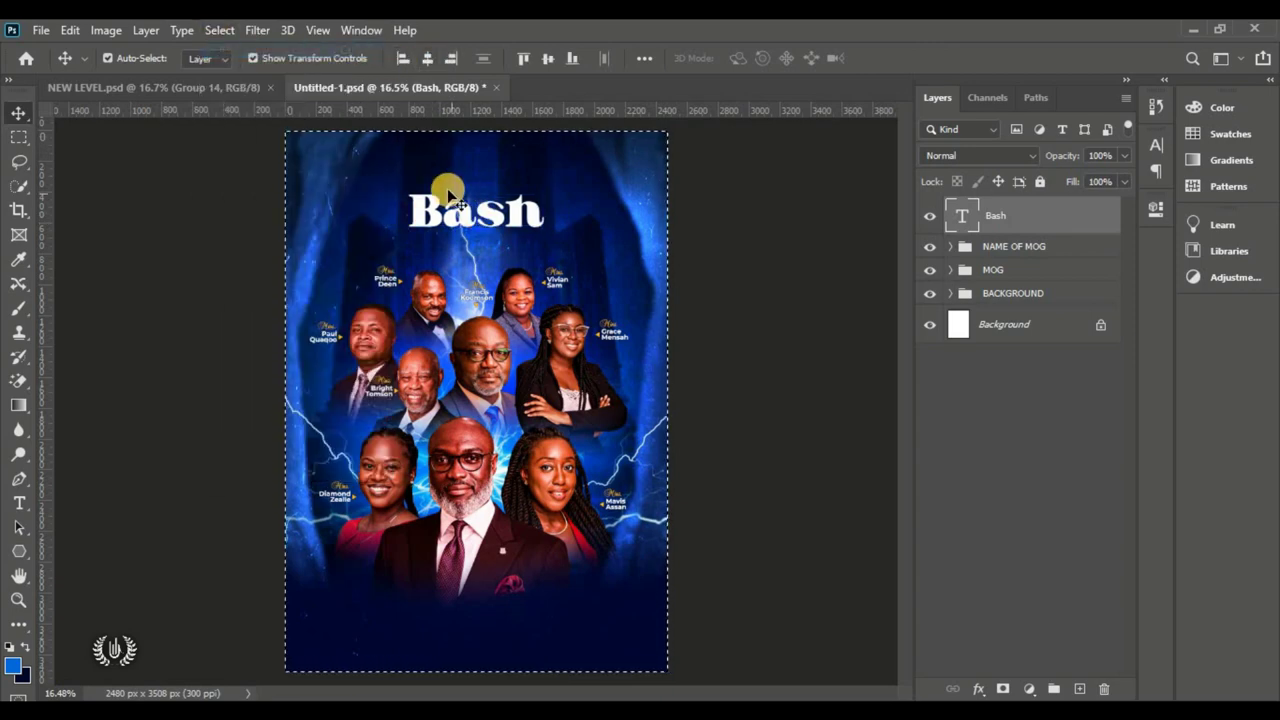
pyautogui.click(220, 31)
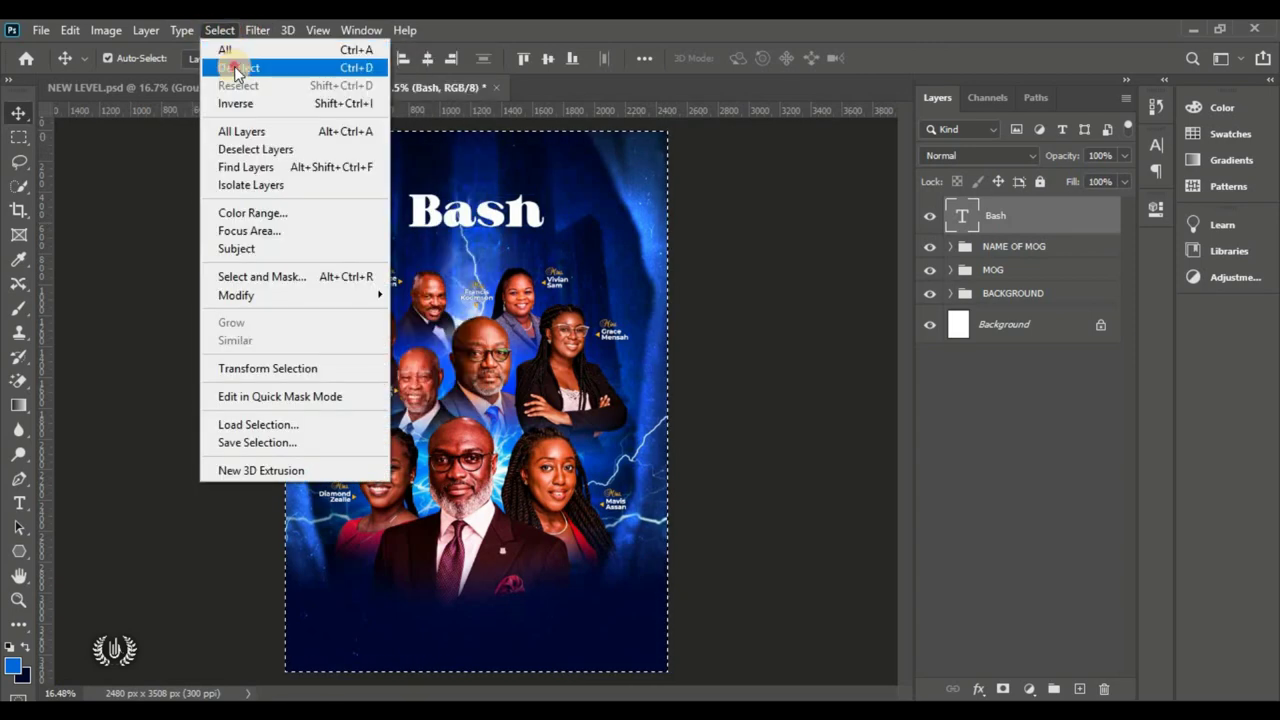
pyautogui.click(238, 67)
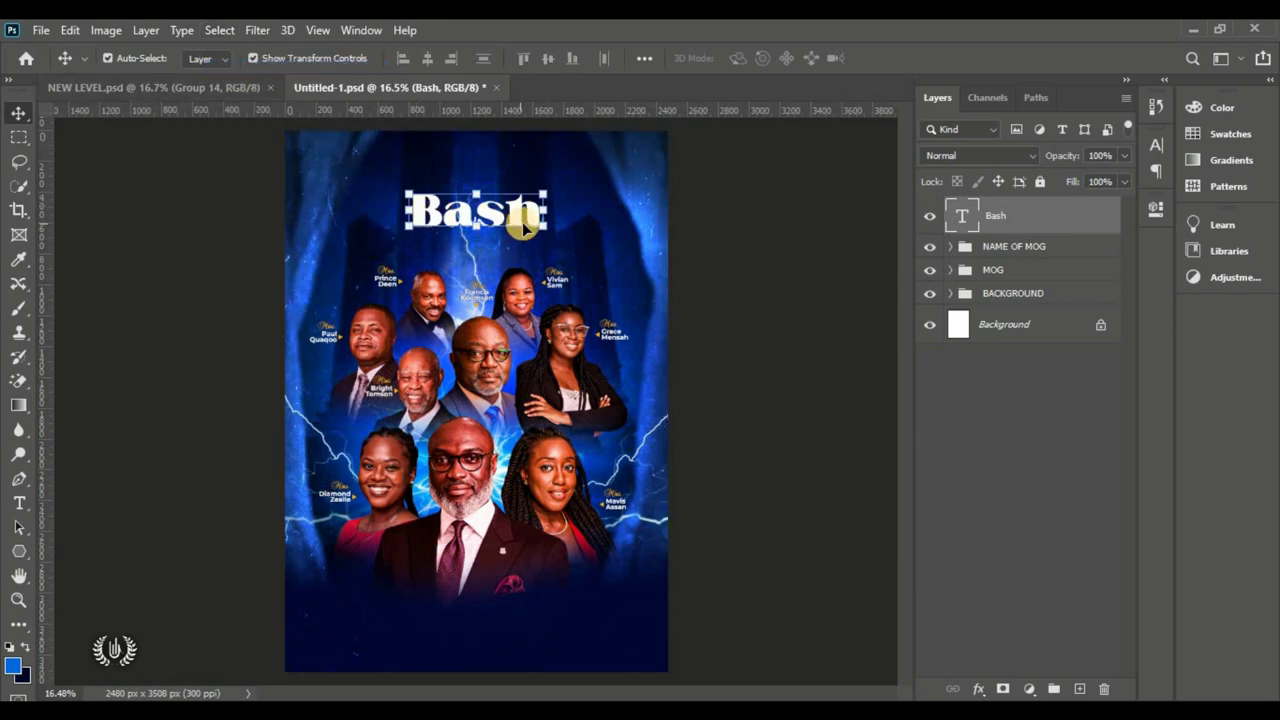
pyautogui.scroll(5, 505, 210)
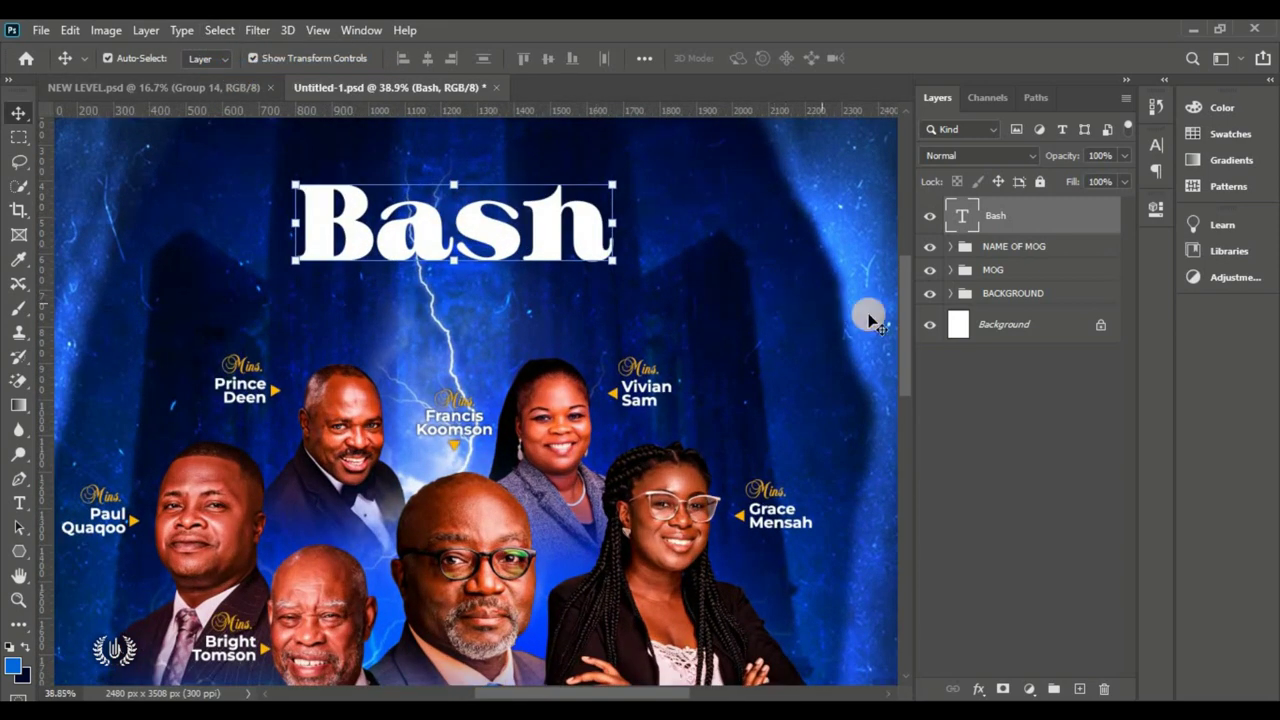
# Step: Start a Balmoral D text layer above Bash and type 'December'
pyautogui.moveTo(903, 323); pyautogui.dragTo(869, 300)
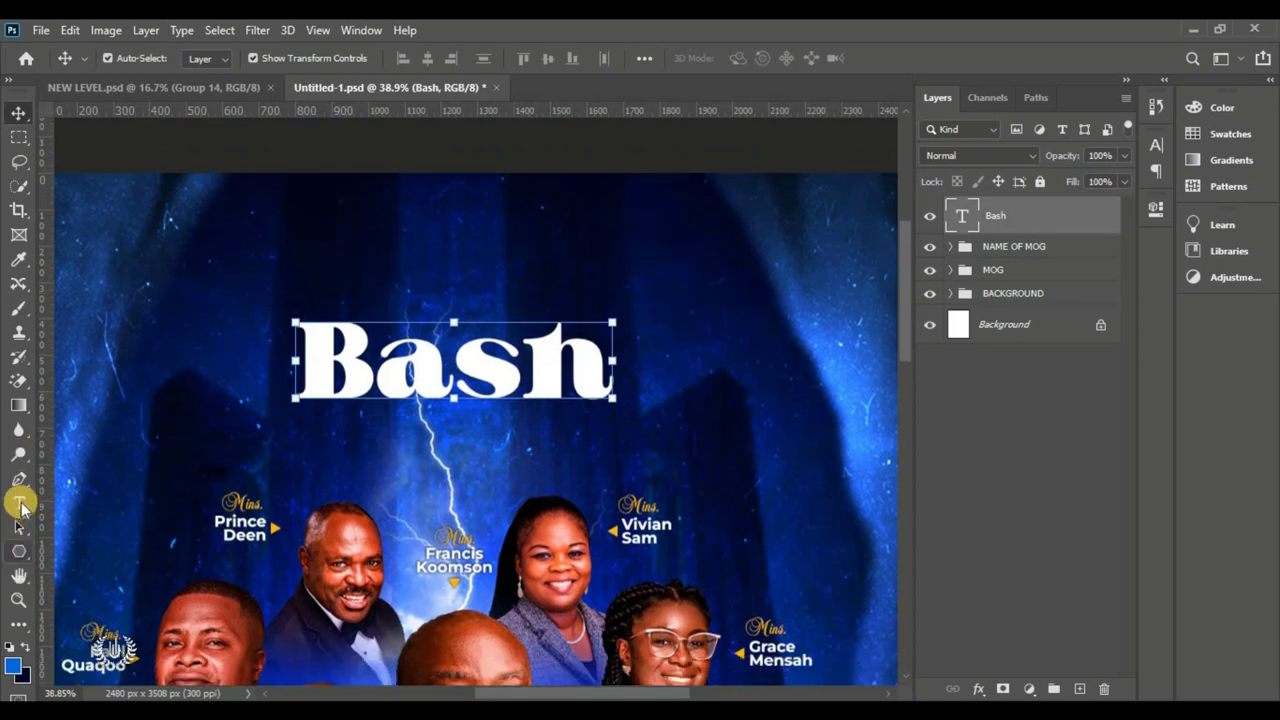
pyautogui.moveTo(20, 507); pyautogui.dragTo(100, 502)
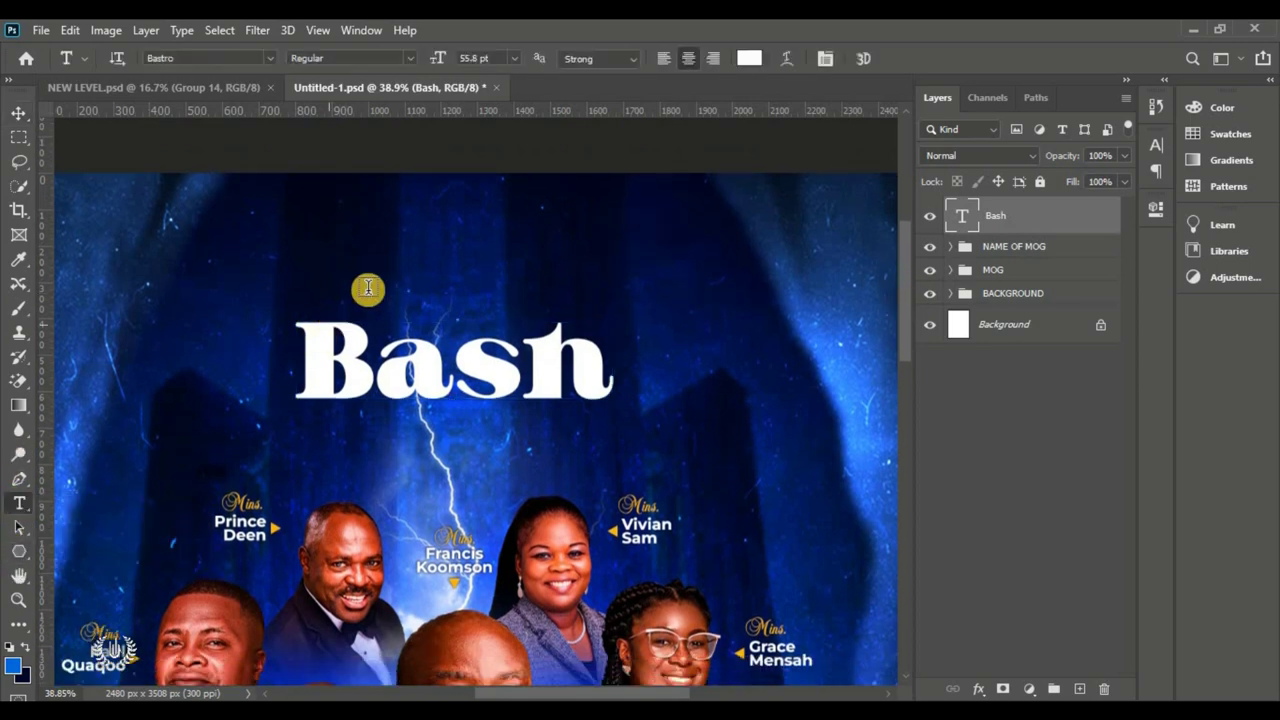
pyautogui.click(394, 270)
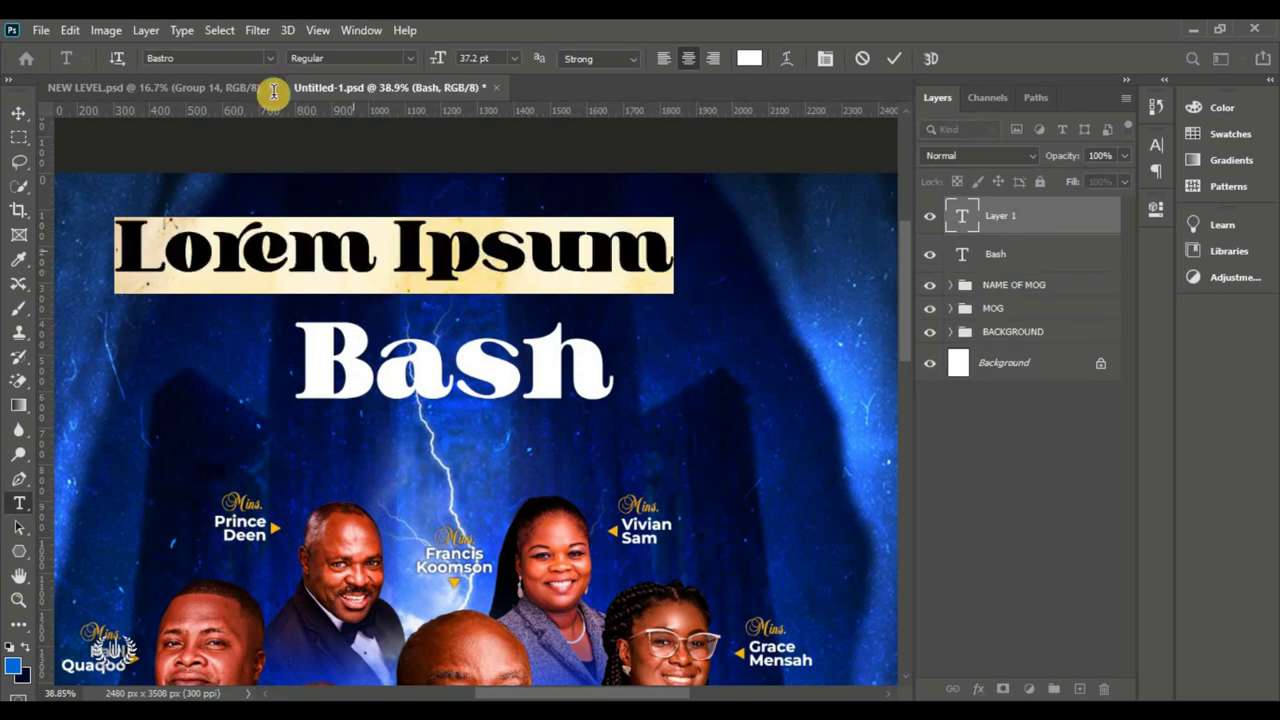
pyautogui.click(270, 59)
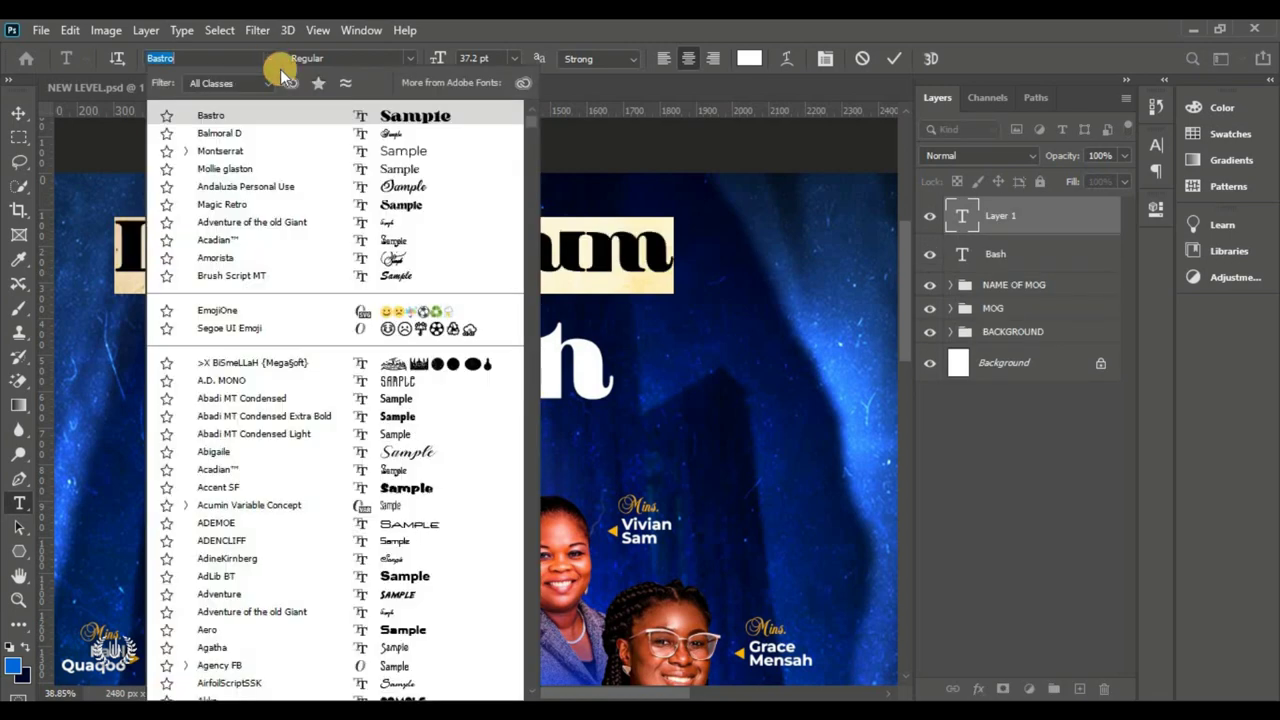
pyautogui.click(352, 136)
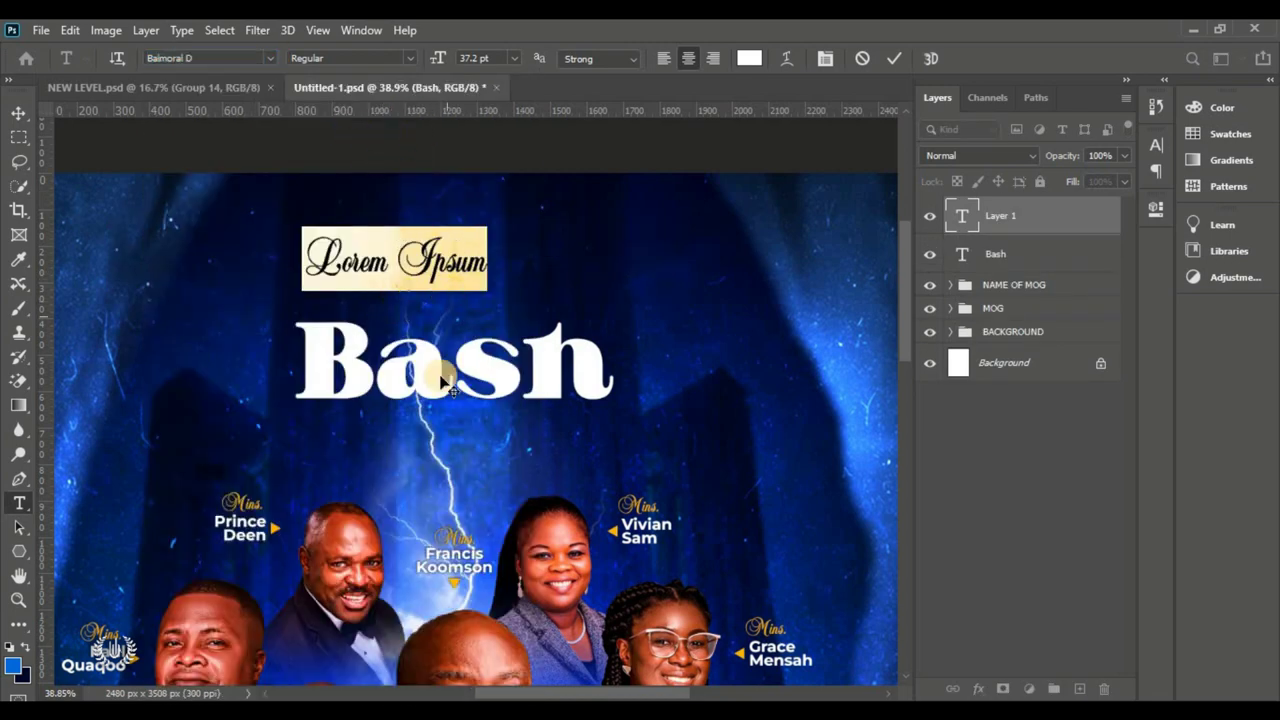
pyautogui.click(414, 278)
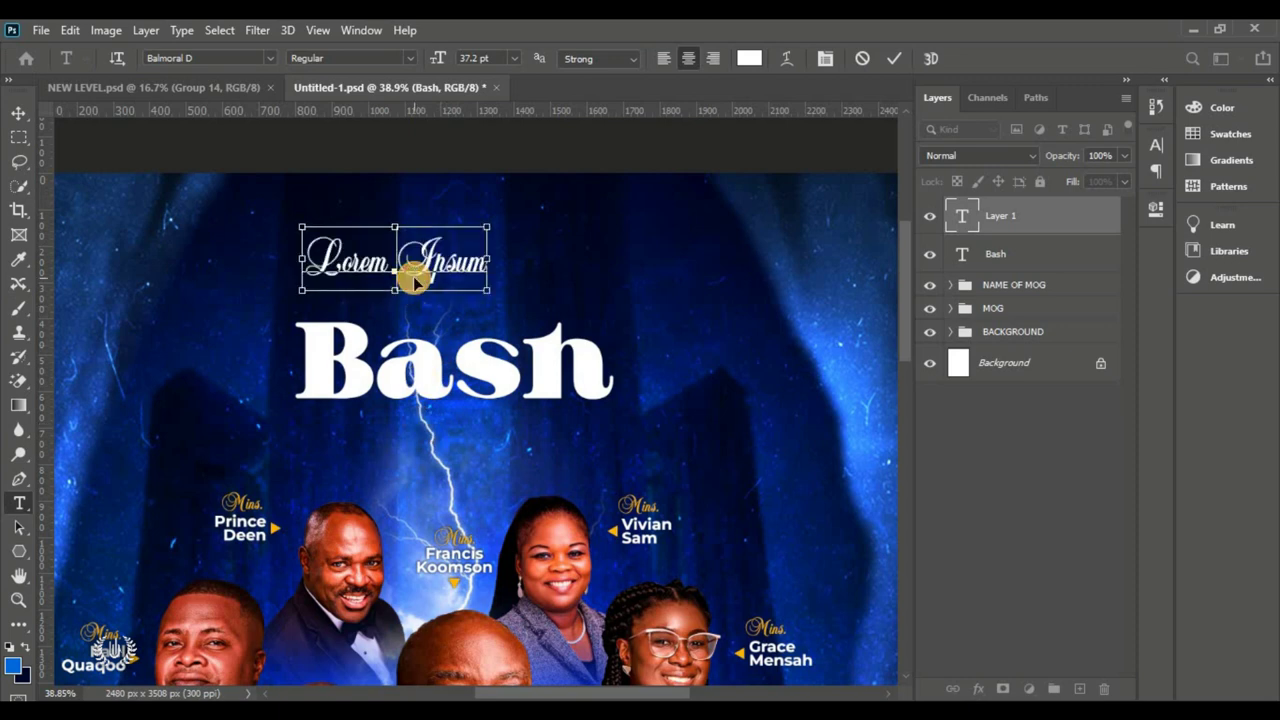
pyautogui.tripleClick(414, 282)
pyautogui.write('D')
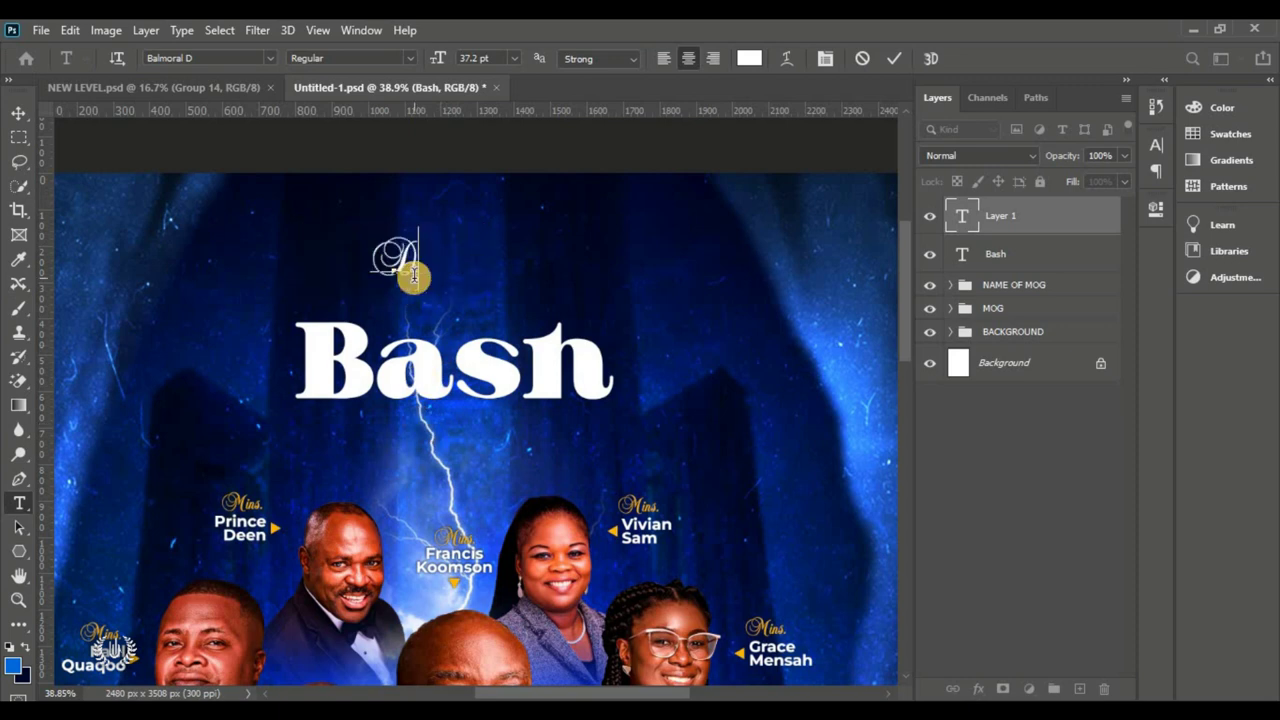
pyautogui.write('ece')
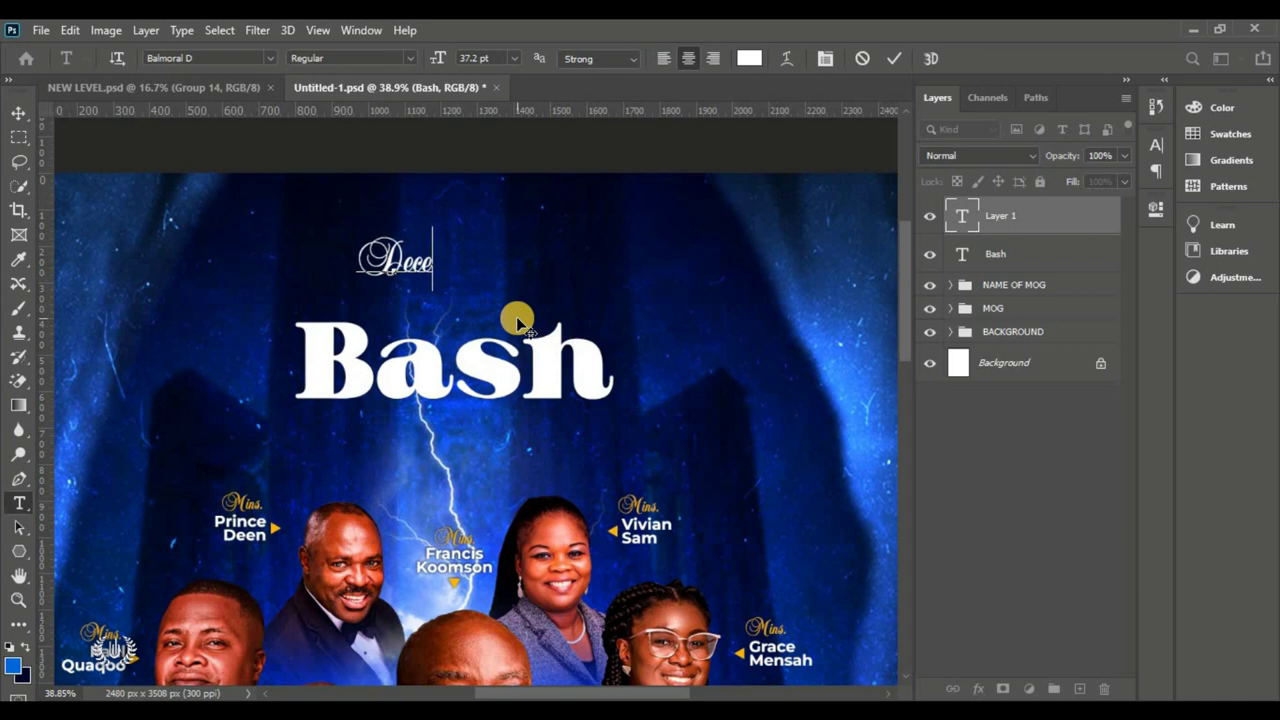
pyautogui.write('mber')
# Step: Position December above Bash, colour it gold #ffb400 sampled from the poster, and commit
pyautogui.moveTo(392, 306)
pyautogui.mouseDown()
pyautogui.moveTo(468, 330)
pyautogui.moveTo(529, 314)
pyautogui.moveTo(393, 290)
pyautogui.mouseUp()
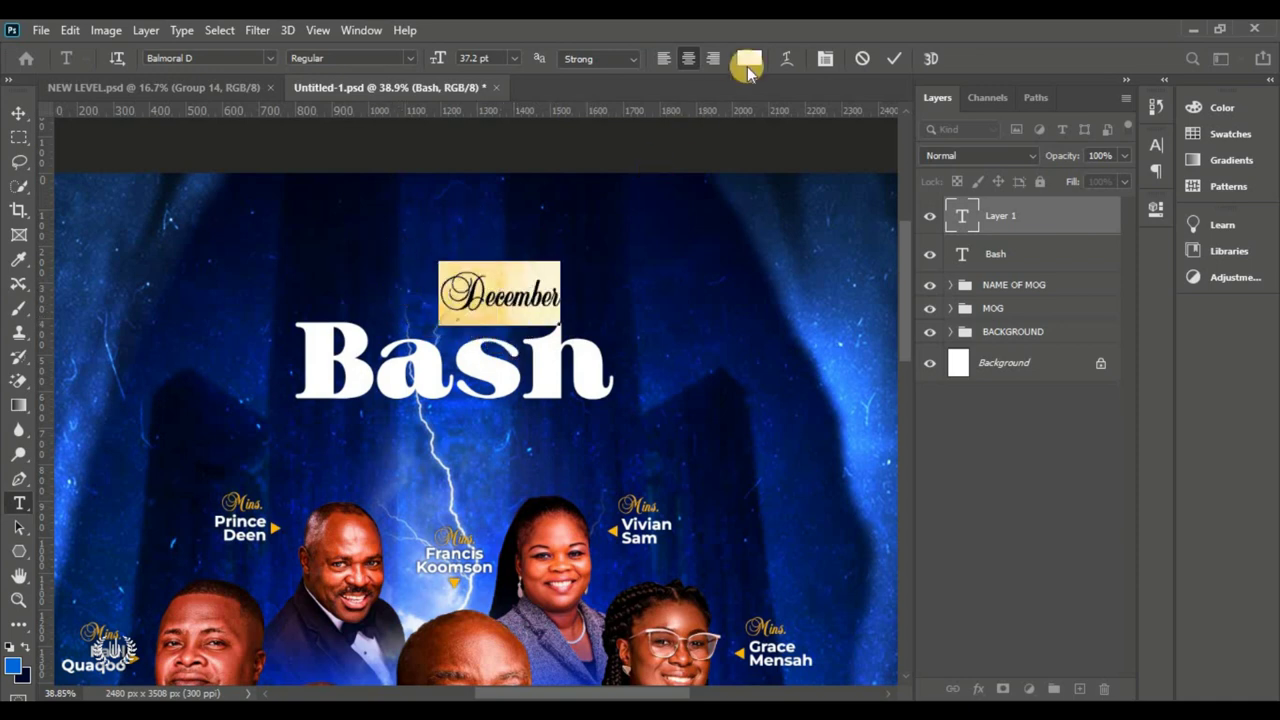
pyautogui.click(748, 60)
pyautogui.click(279, 522)
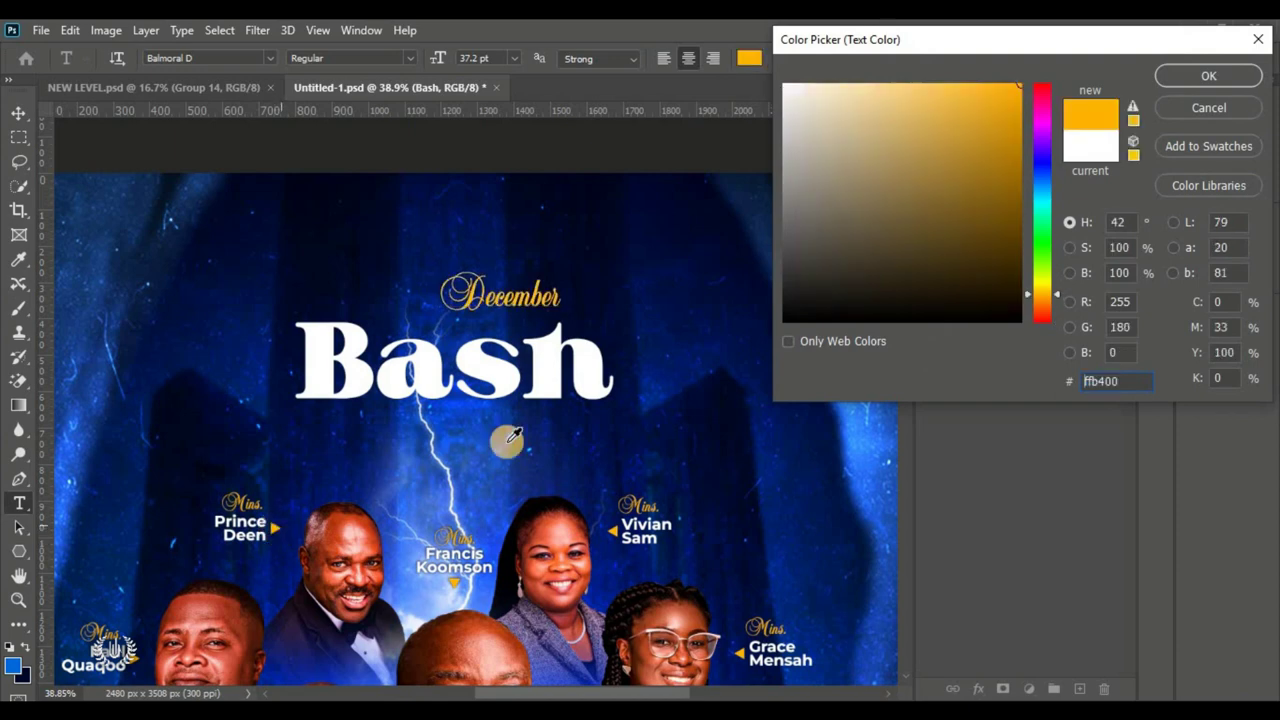
pyautogui.click(1176, 88)
pyautogui.click(903, 60)
pyautogui.click(17, 114)
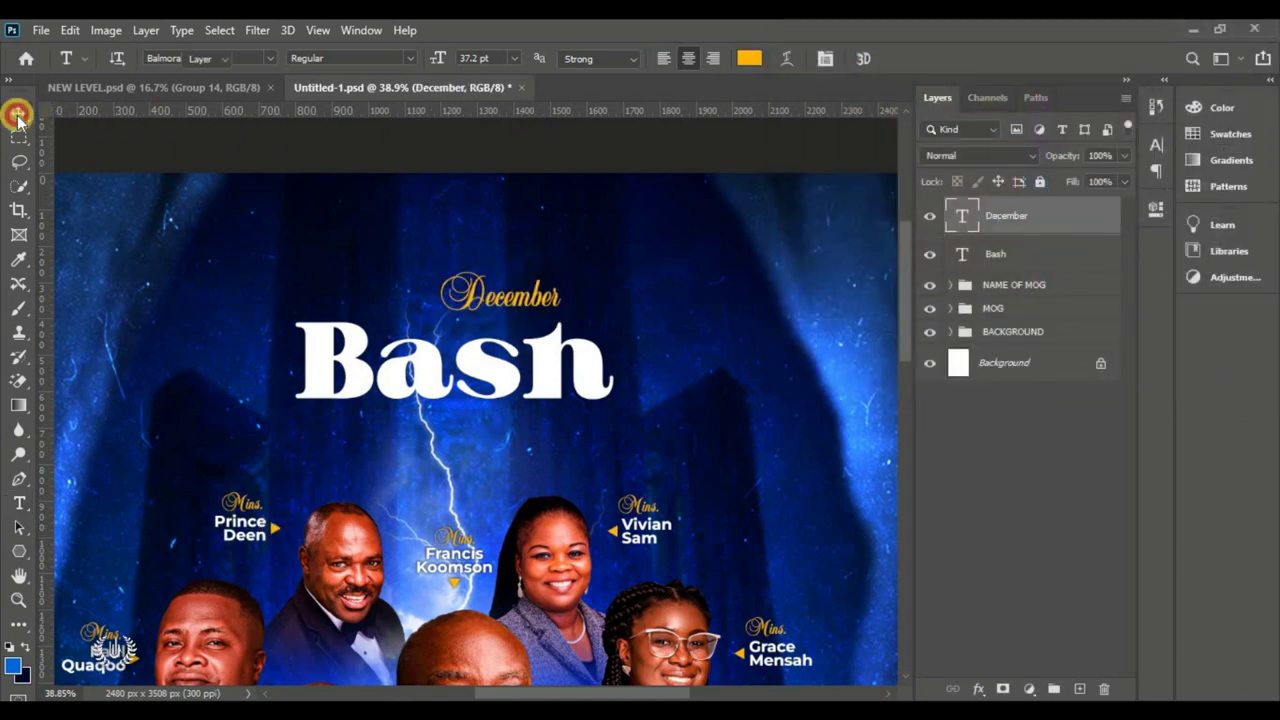
# Step: Free-transform December, moving it down and scaling it to about 161% over Bash's top
pyautogui.click(70, 30)
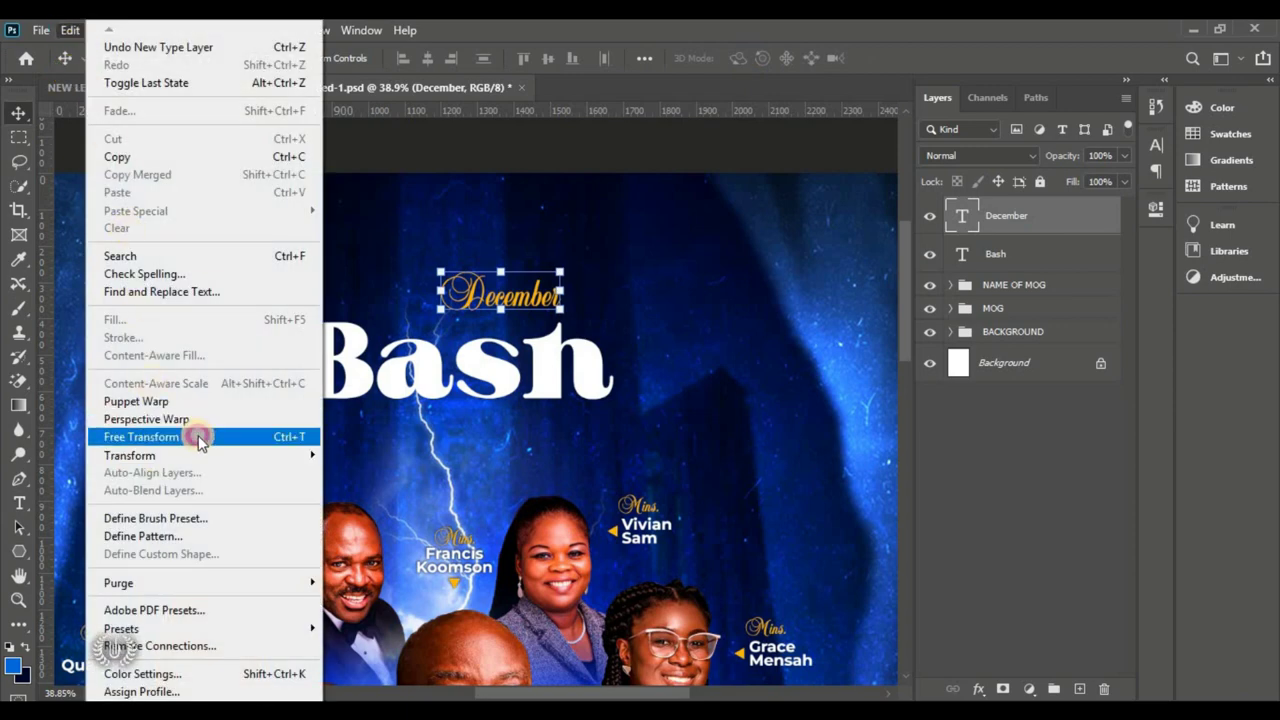
pyautogui.click(198, 437)
pyautogui.moveTo(546, 284); pyautogui.dragTo(533, 310)
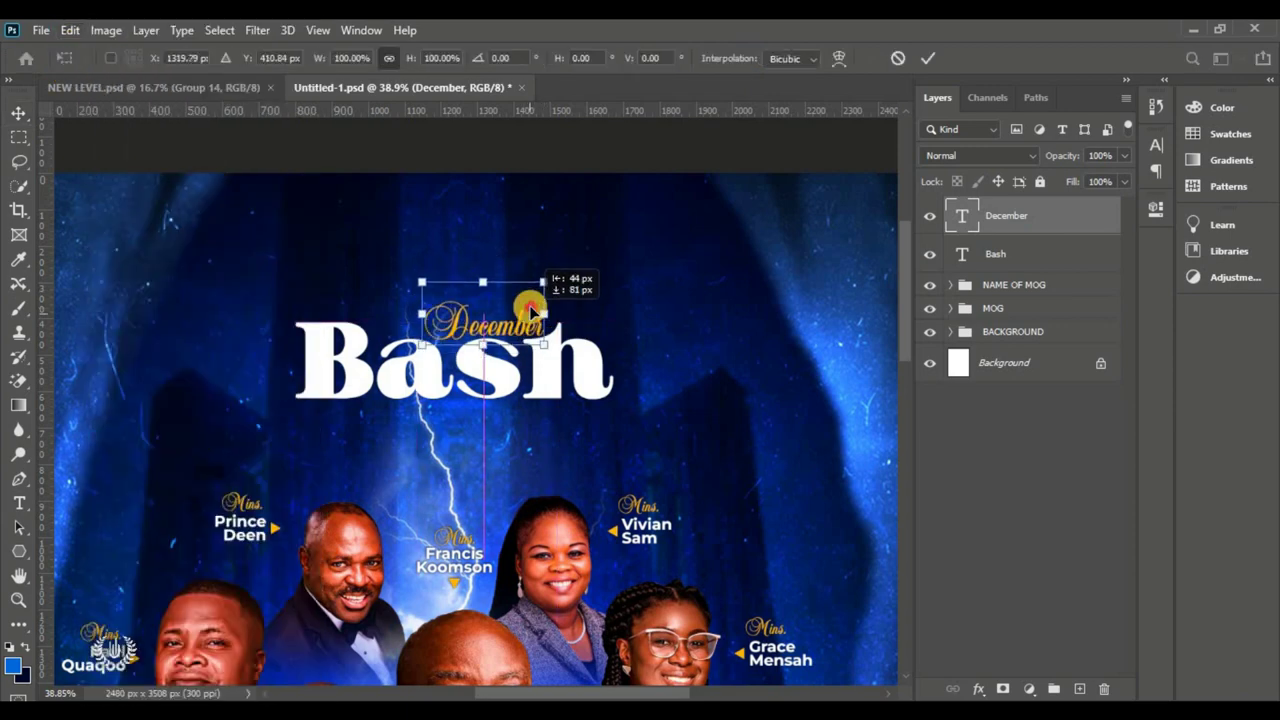
pyautogui.moveTo(422, 345); pyautogui.dragTo(410, 350)
pyautogui.moveTo(402, 270); pyautogui.dragTo(360, 211)
pyautogui.moveTo(434, 305); pyautogui.dragTo(447, 316)
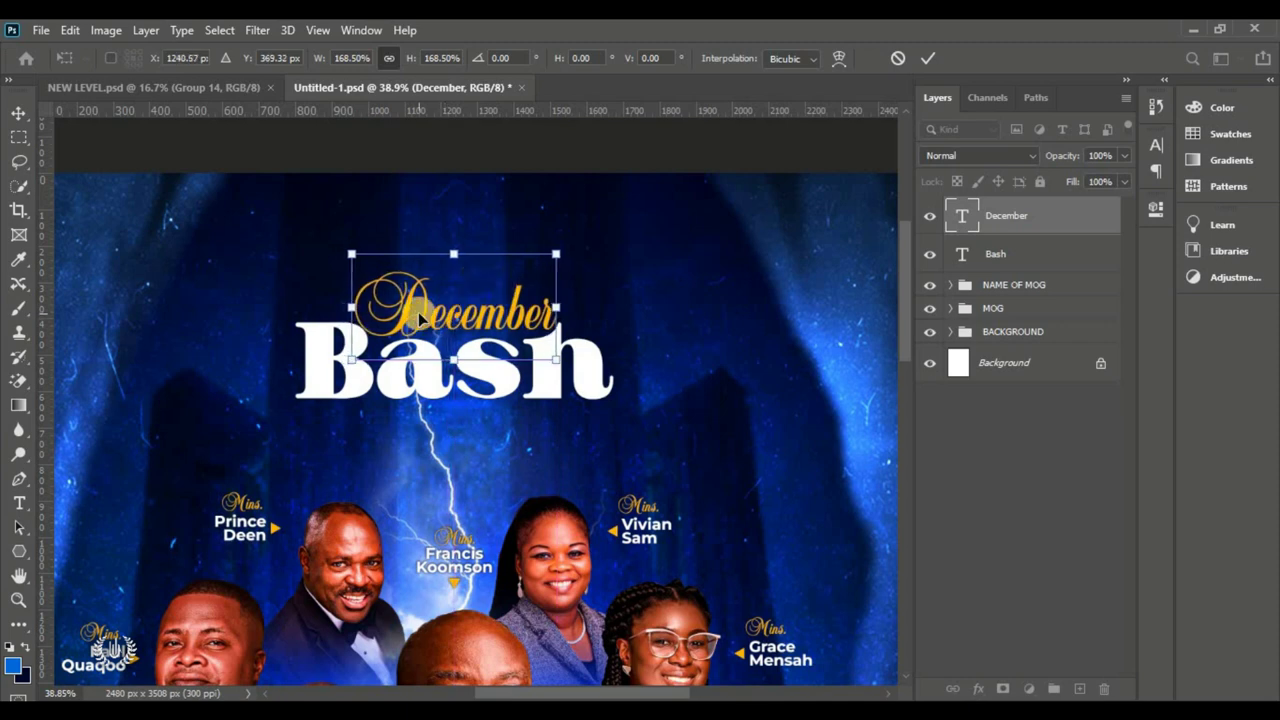
pyautogui.moveTo(420, 318); pyautogui.dragTo(421, 320)
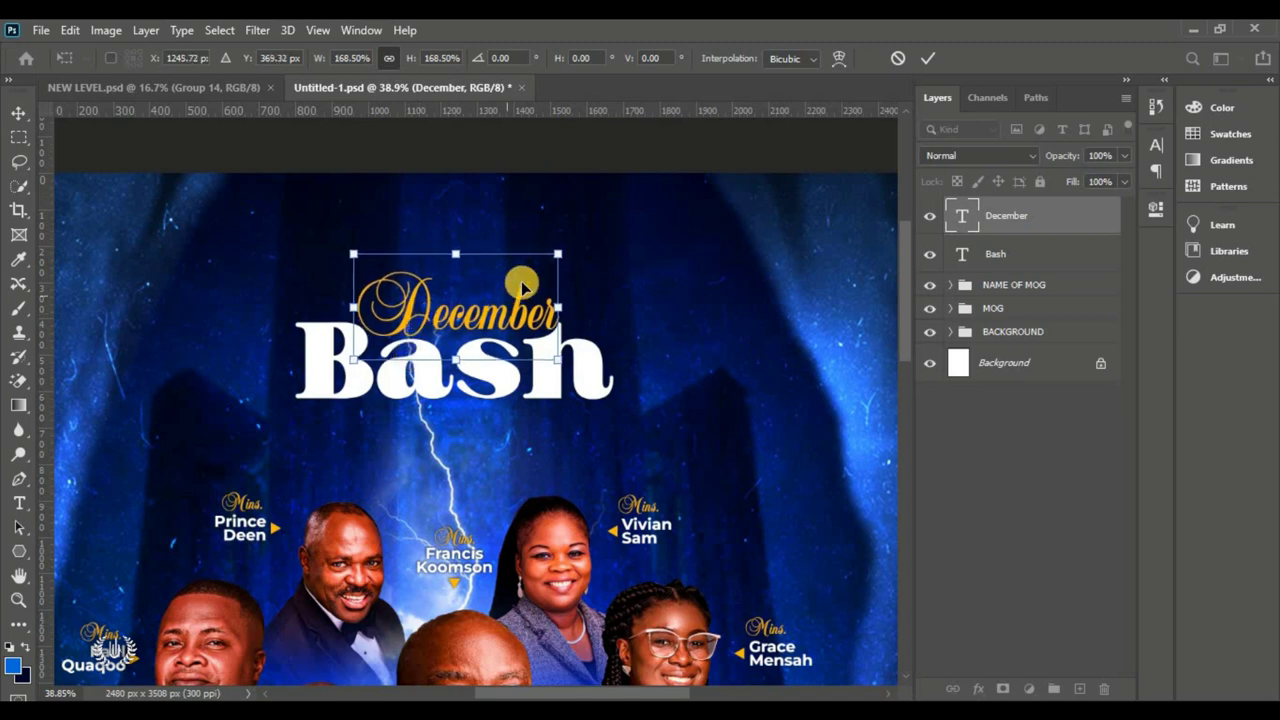
pyautogui.moveTo(563, 250); pyautogui.dragTo(493, 277)
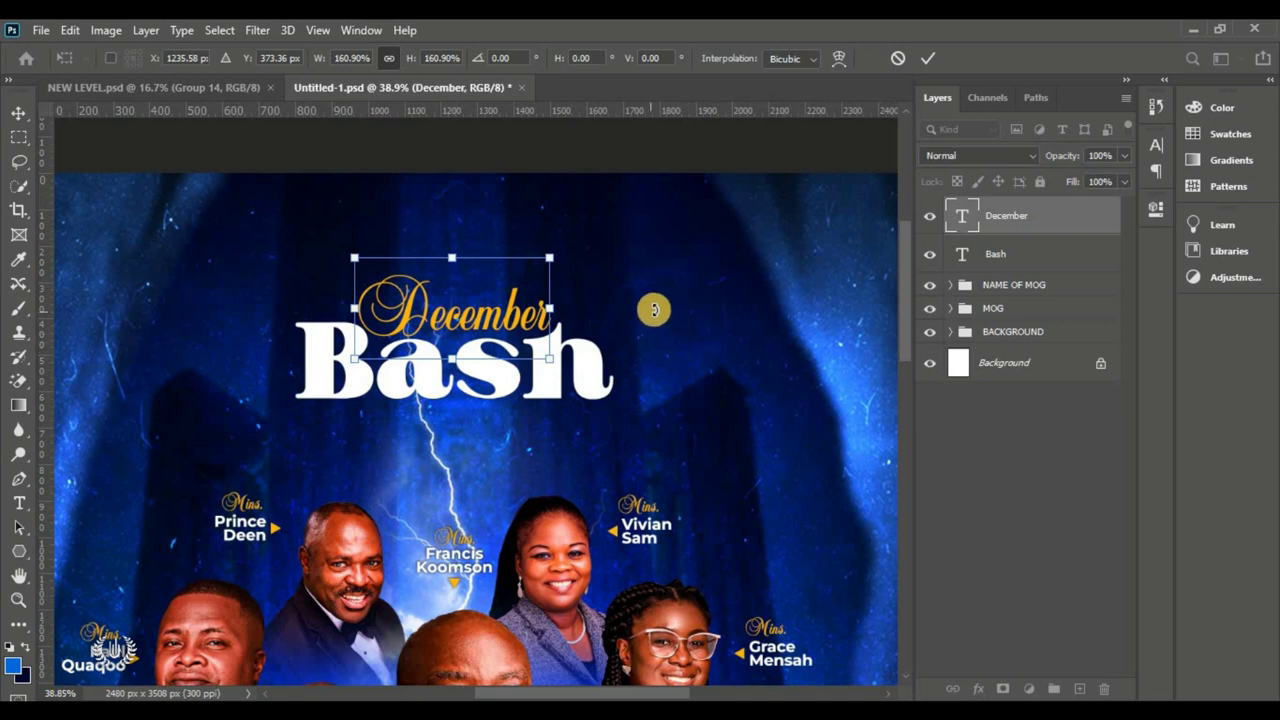
pyautogui.click(934, 60)
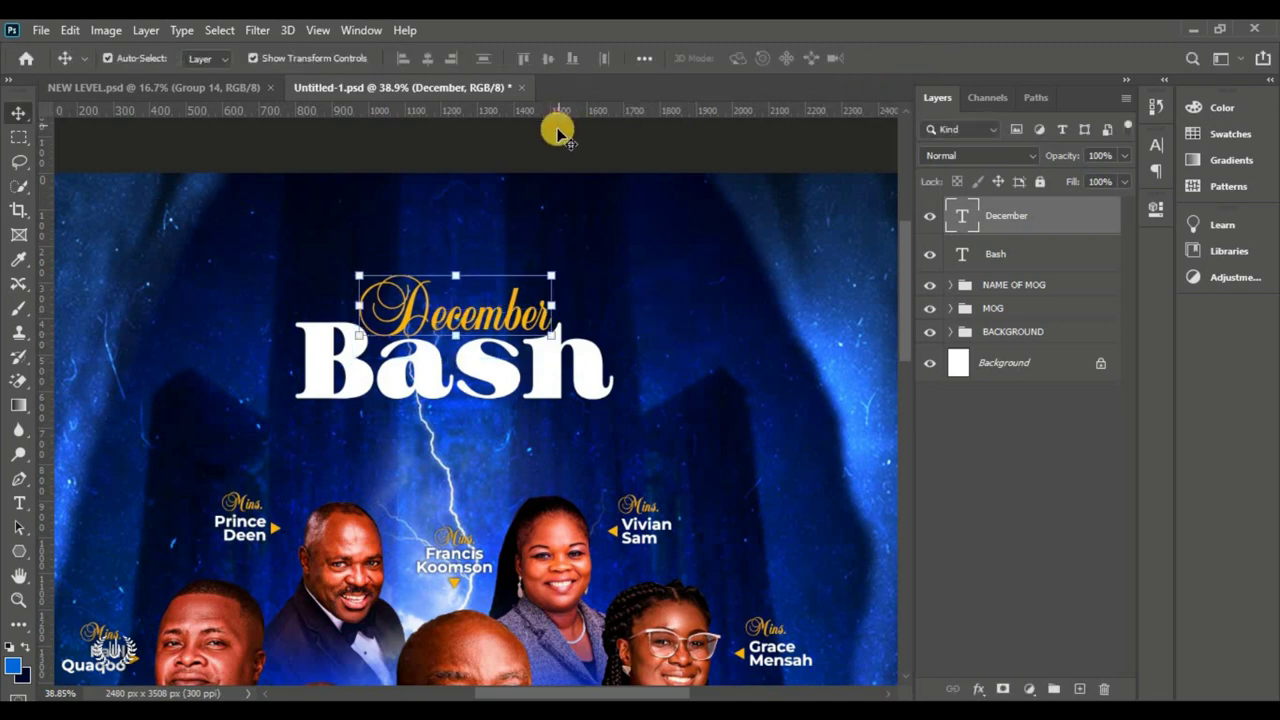
pyautogui.click(559, 152)
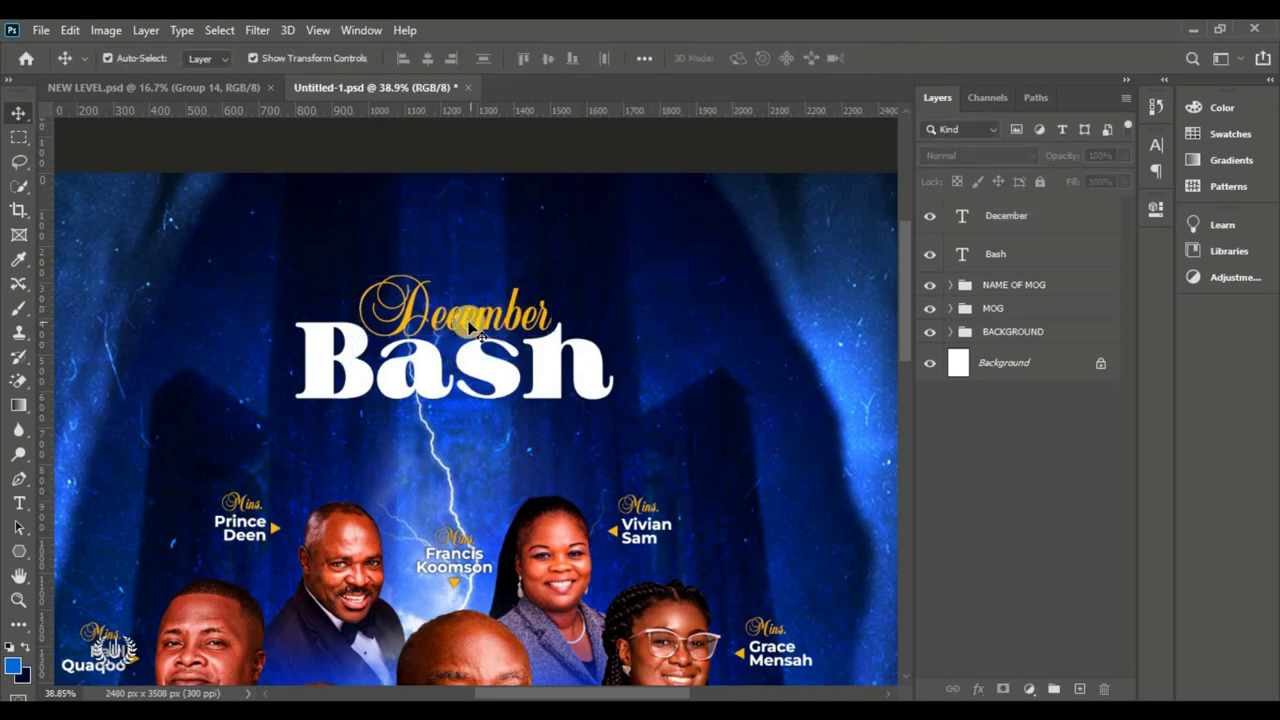
pyautogui.click(474, 328)
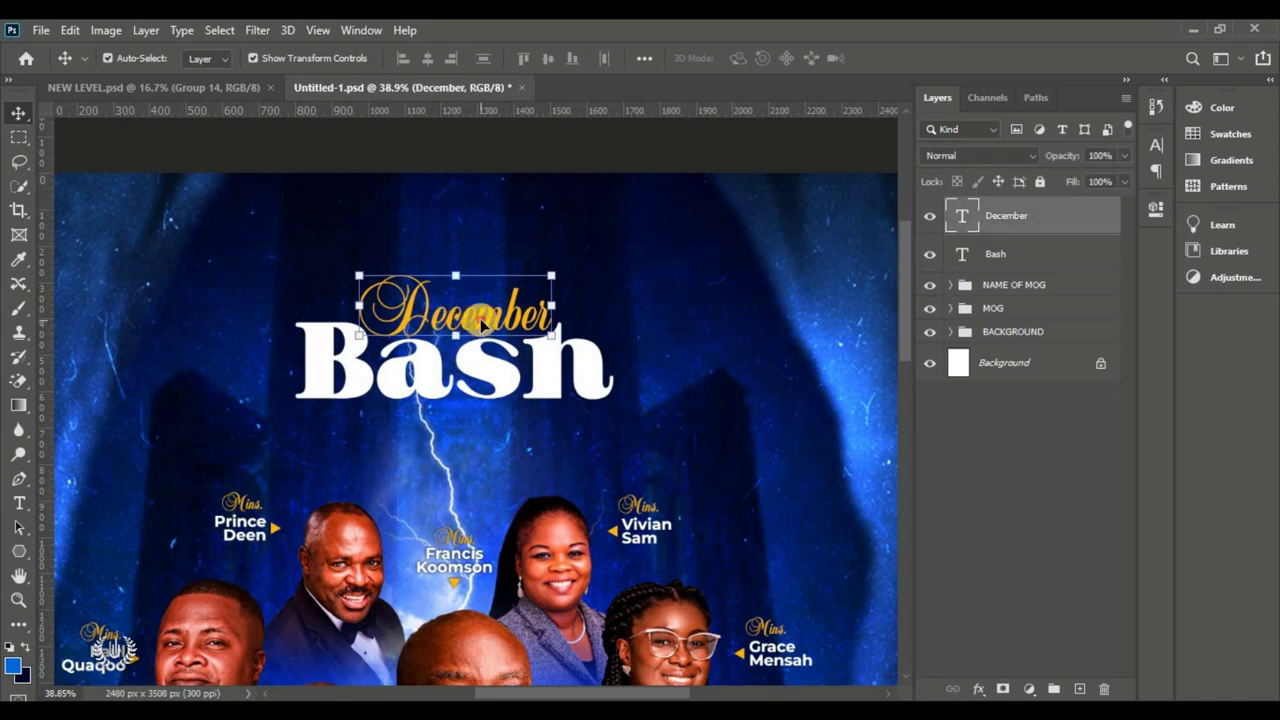
# Step: Switch the December text to the Amorista script font and commit the change
pyautogui.doubleClick(480, 320)
pyautogui.click(269, 55)
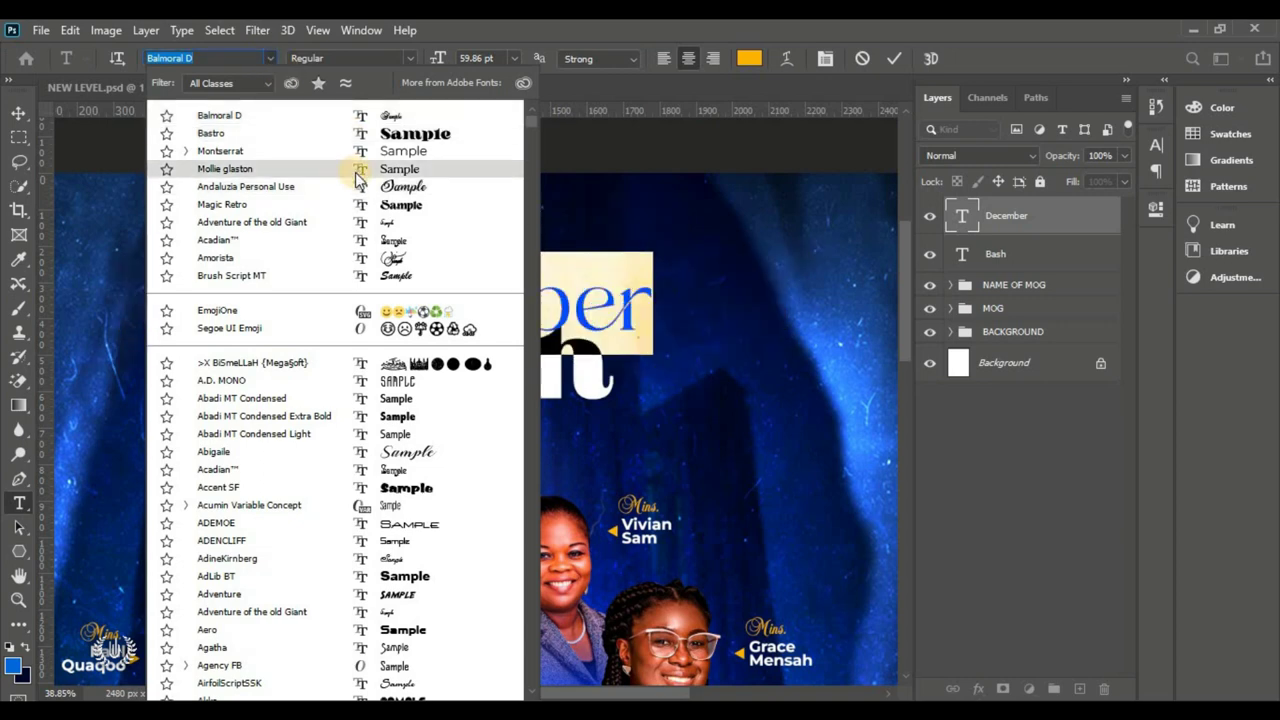
pyautogui.click(388, 258)
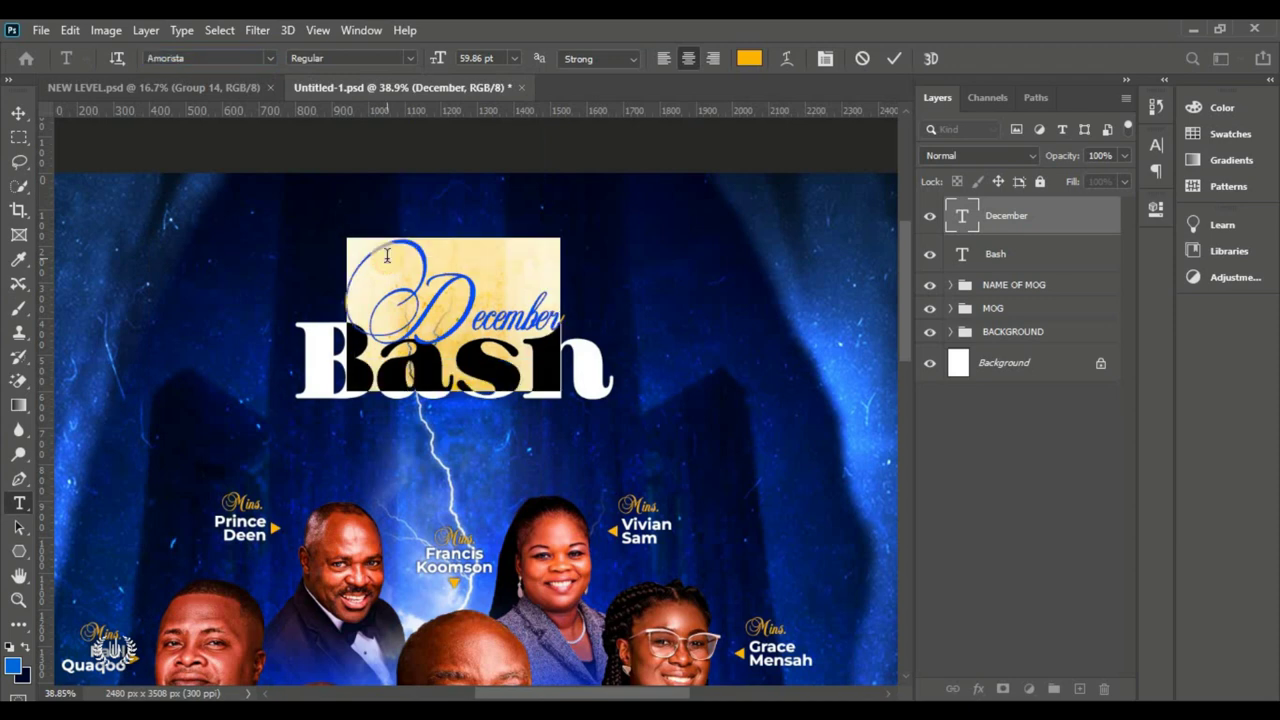
pyautogui.click(442, 300)
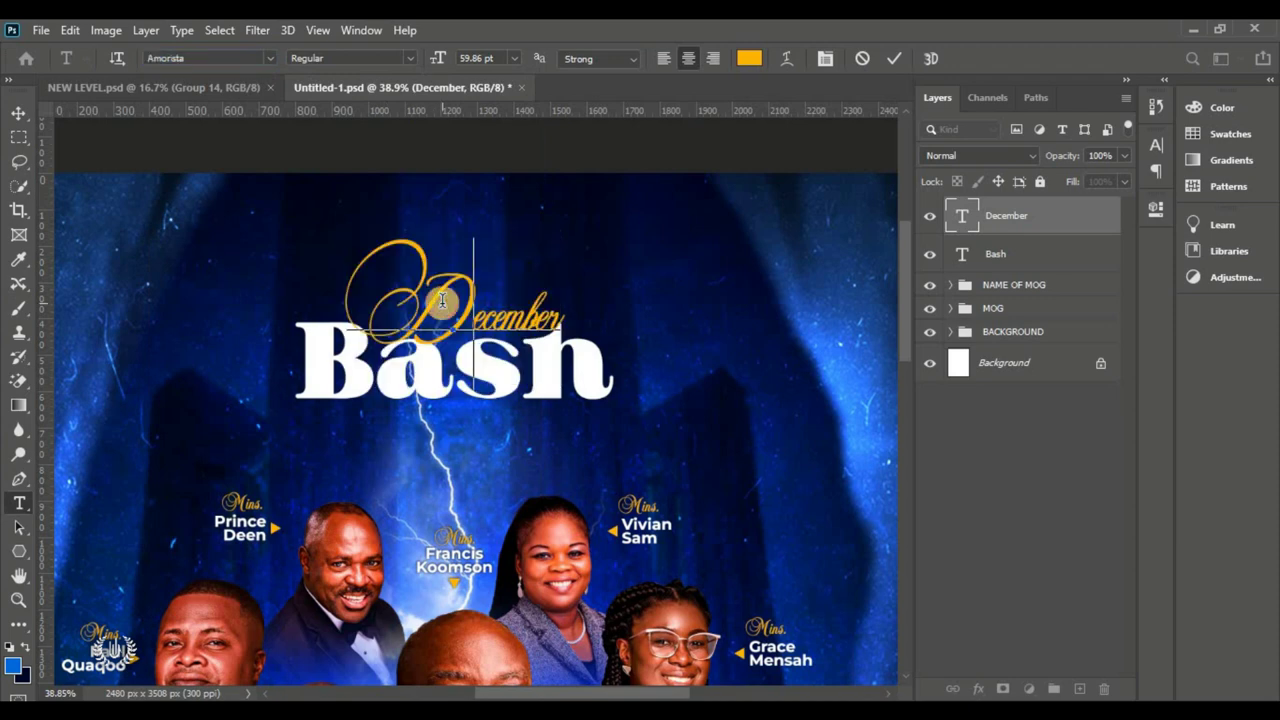
pyautogui.click(868, 58)
# Step: Deselect the layer, fit the poster in view, and zoom in on the title
pyautogui.click(703, 142)
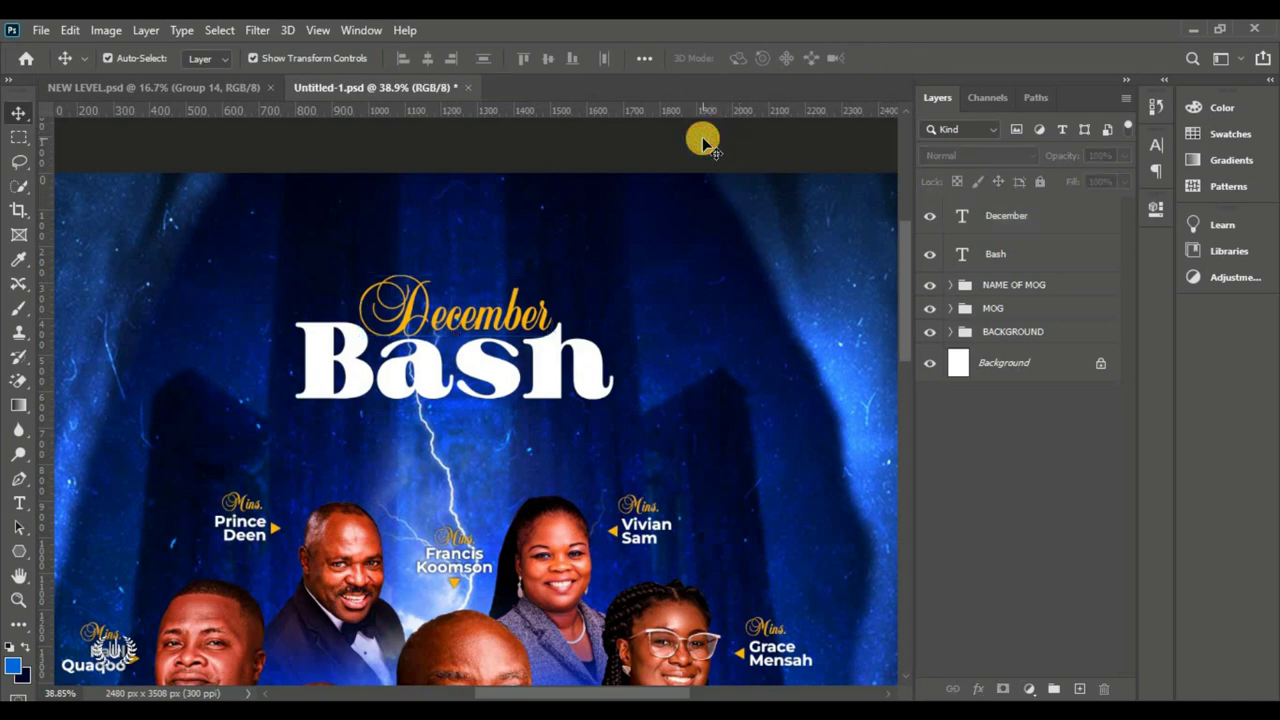
pyautogui.press('ctrl')
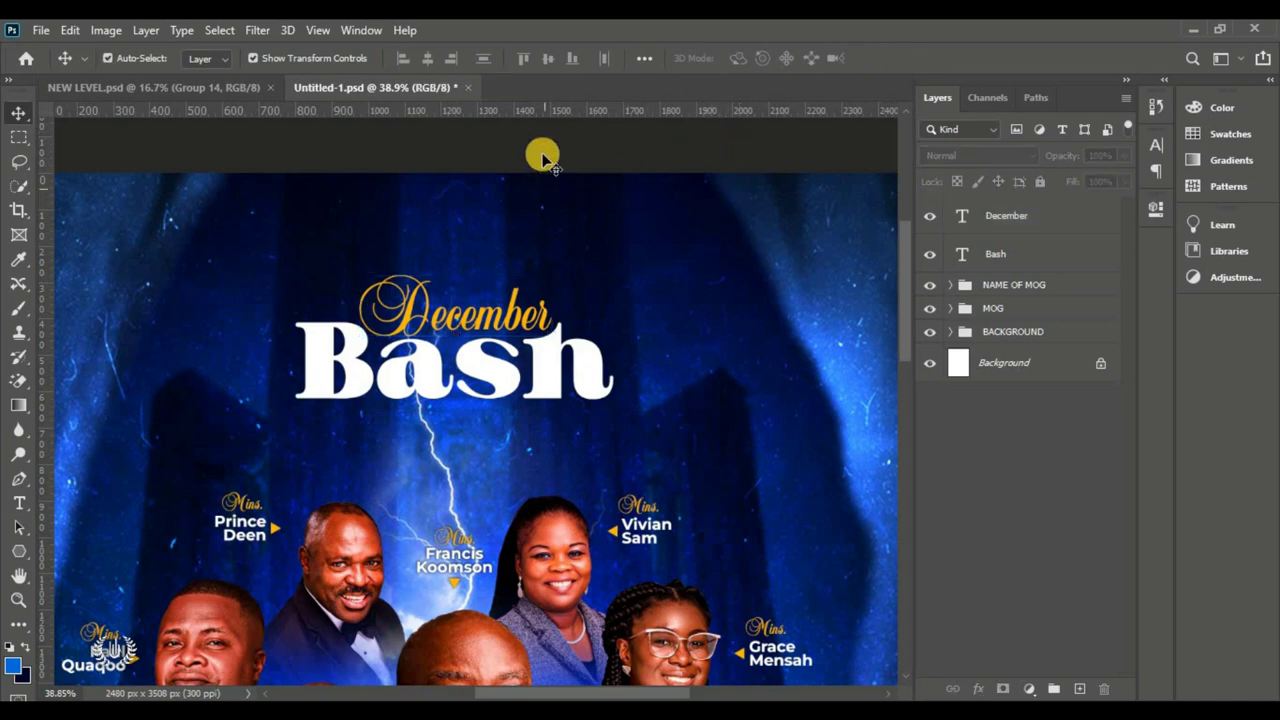
pyautogui.hotkey('ctrl', '0')
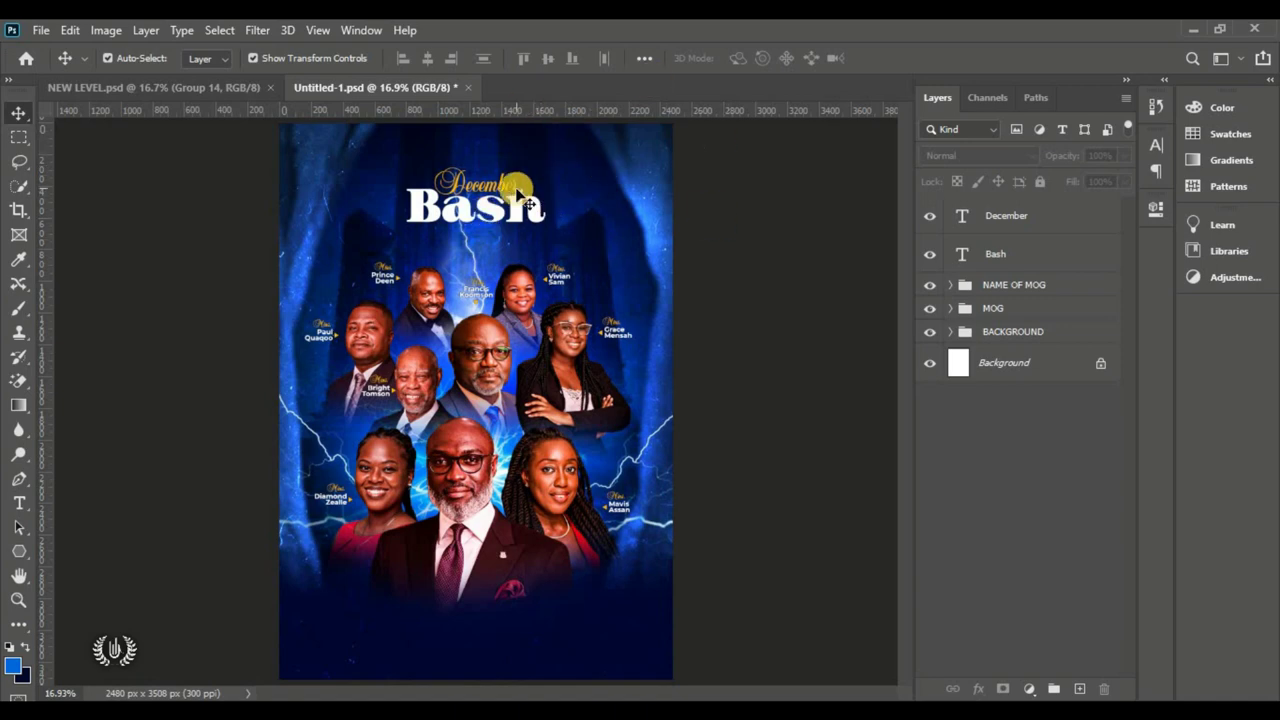
pyautogui.scroll(5, 520, 192)
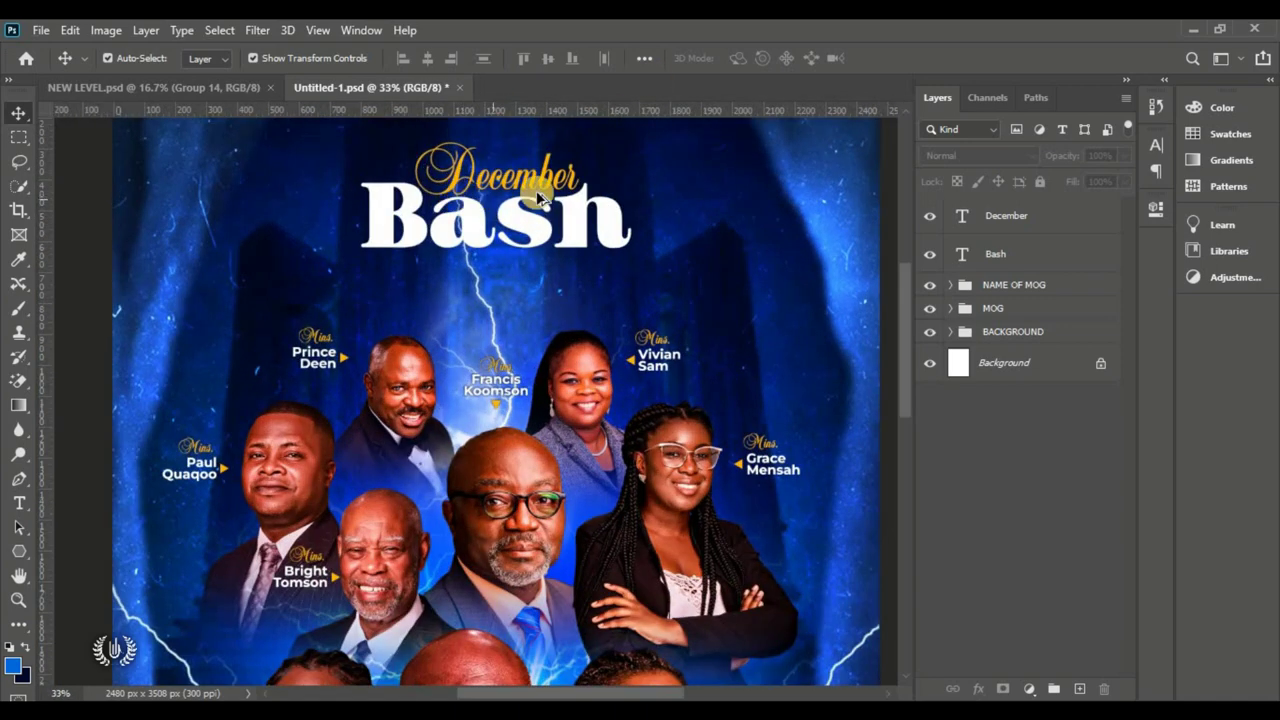
pyautogui.scroll(1, 537, 197)
pyautogui.scroll(3, 527, 230)
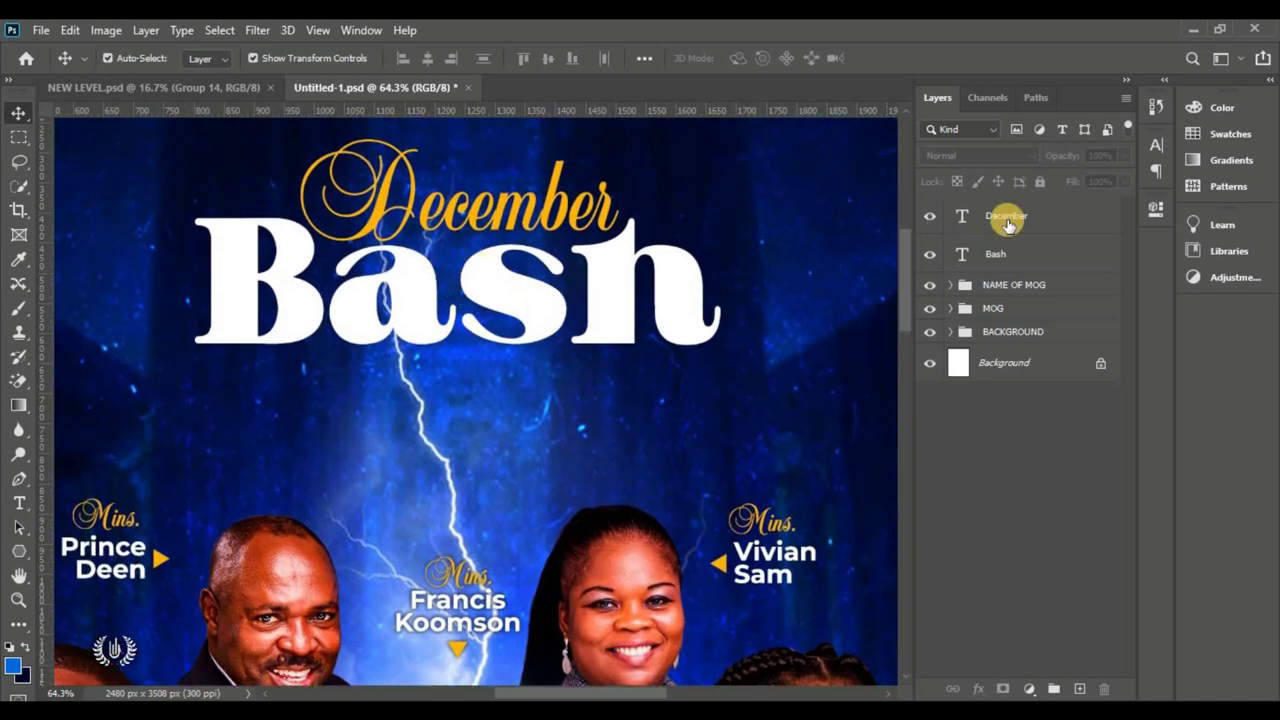
# Step: Start a new horizontal text layer on the canvas below Bash
pyautogui.click(1032, 224)
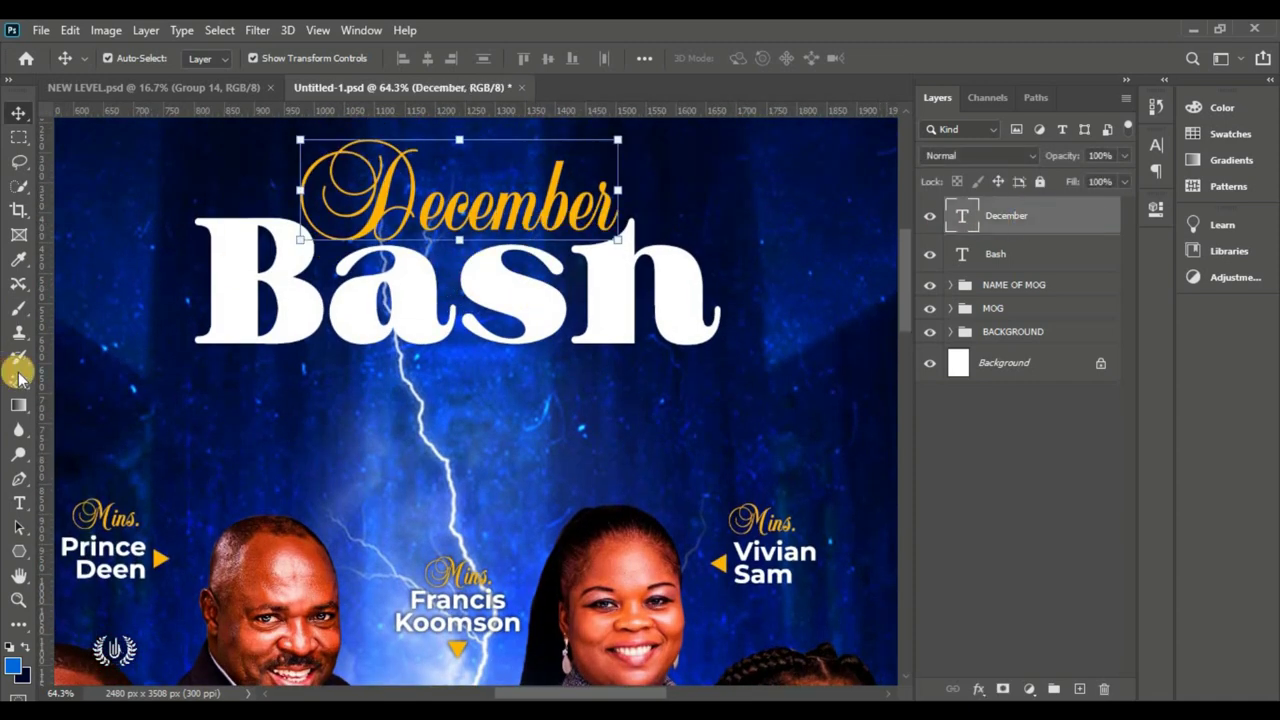
pyautogui.click(19, 503)
pyautogui.rightClick(19, 503)
pyautogui.click(110, 503)
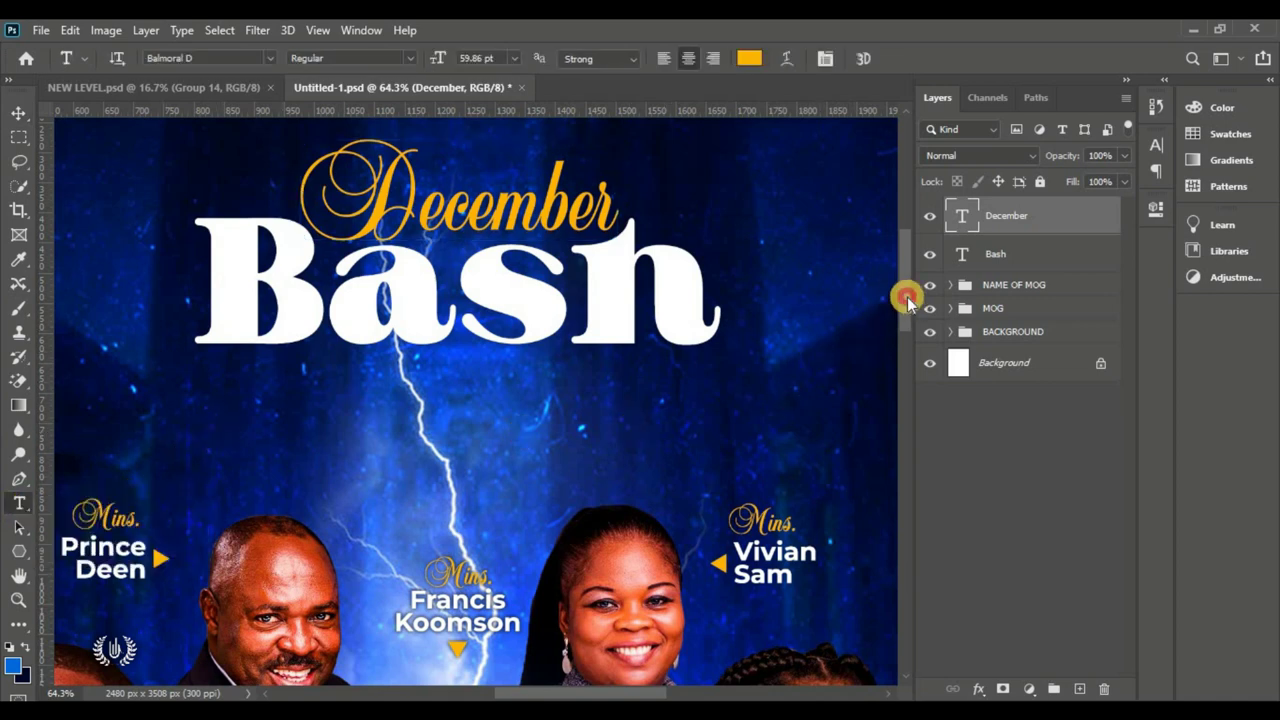
pyautogui.moveTo(907, 297); pyautogui.dragTo(903, 280)
pyautogui.click(330, 497)
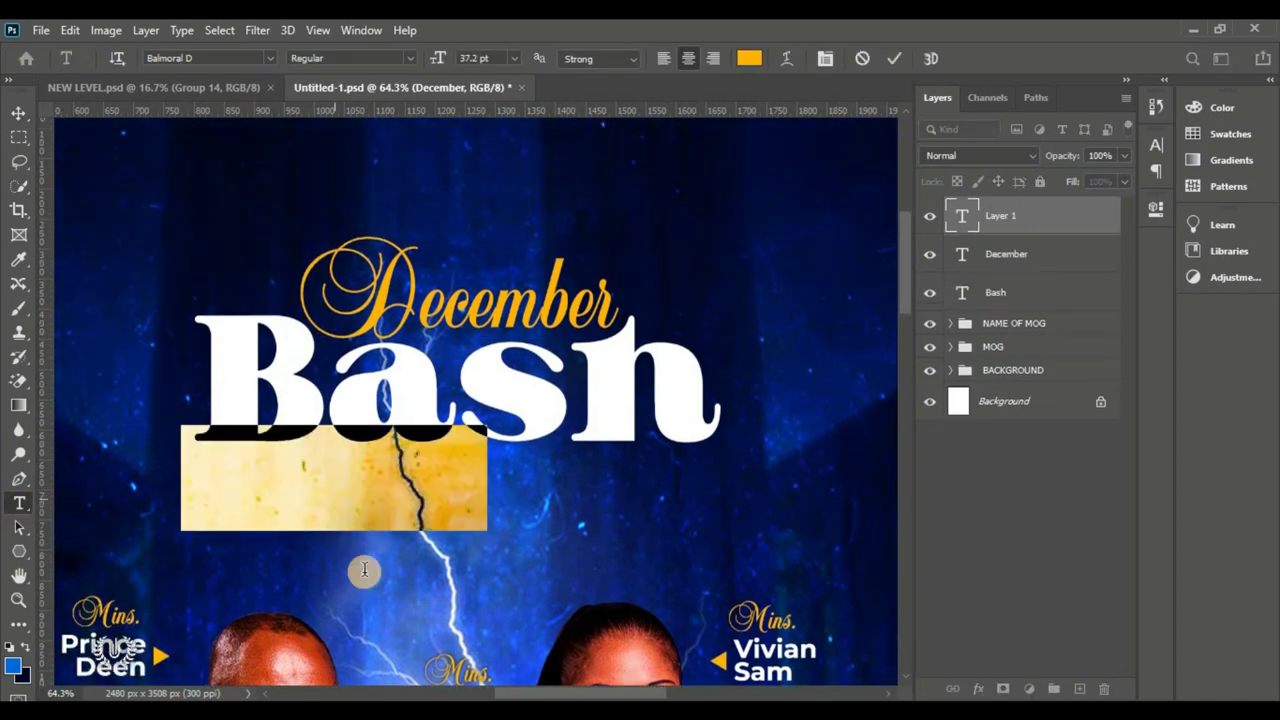
# Step: Set the text to Montserrat Medium Italic in white #ffffff
pyautogui.click(270, 58)
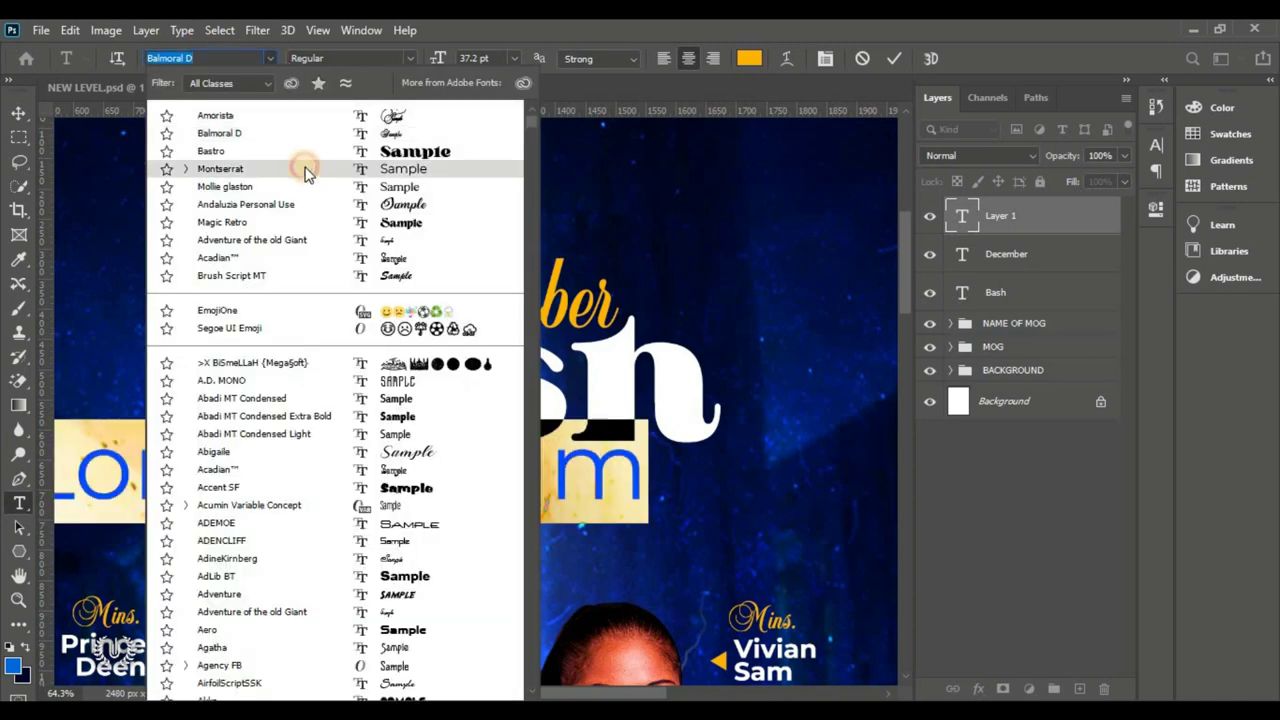
pyautogui.click(305, 170)
pyautogui.click(749, 57)
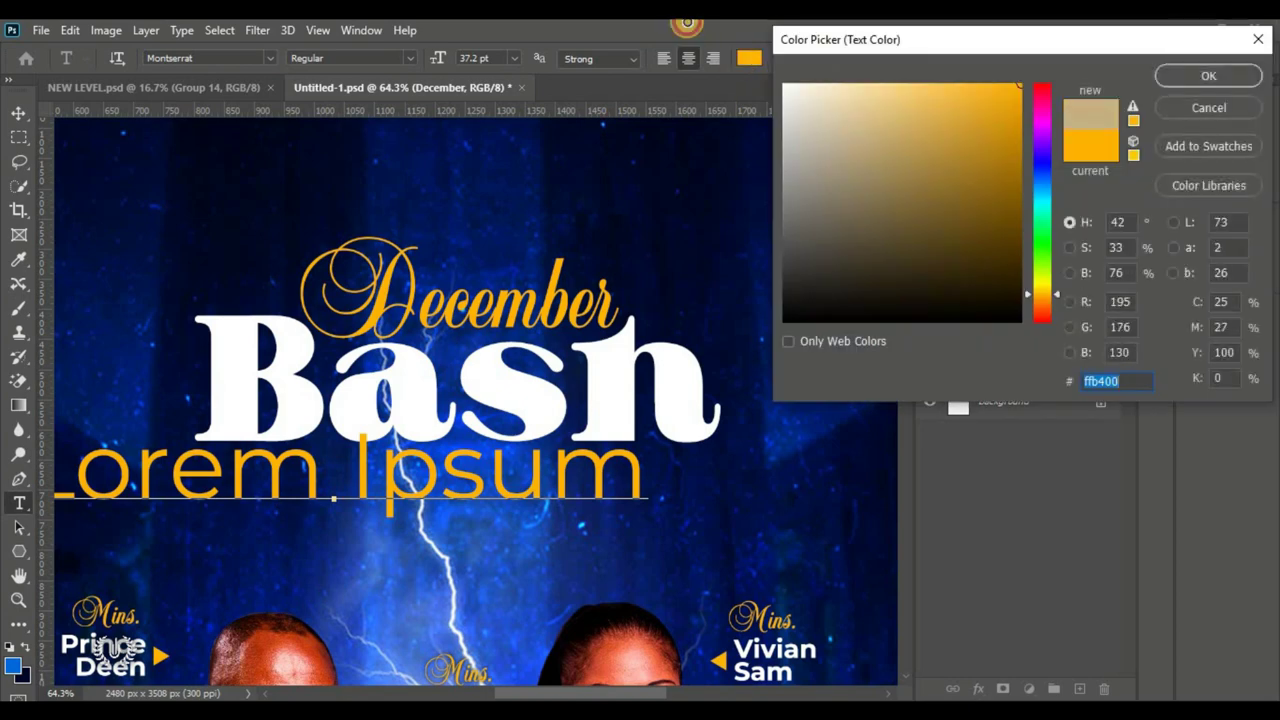
pyautogui.write('ffffff')
pyautogui.click(1200, 75)
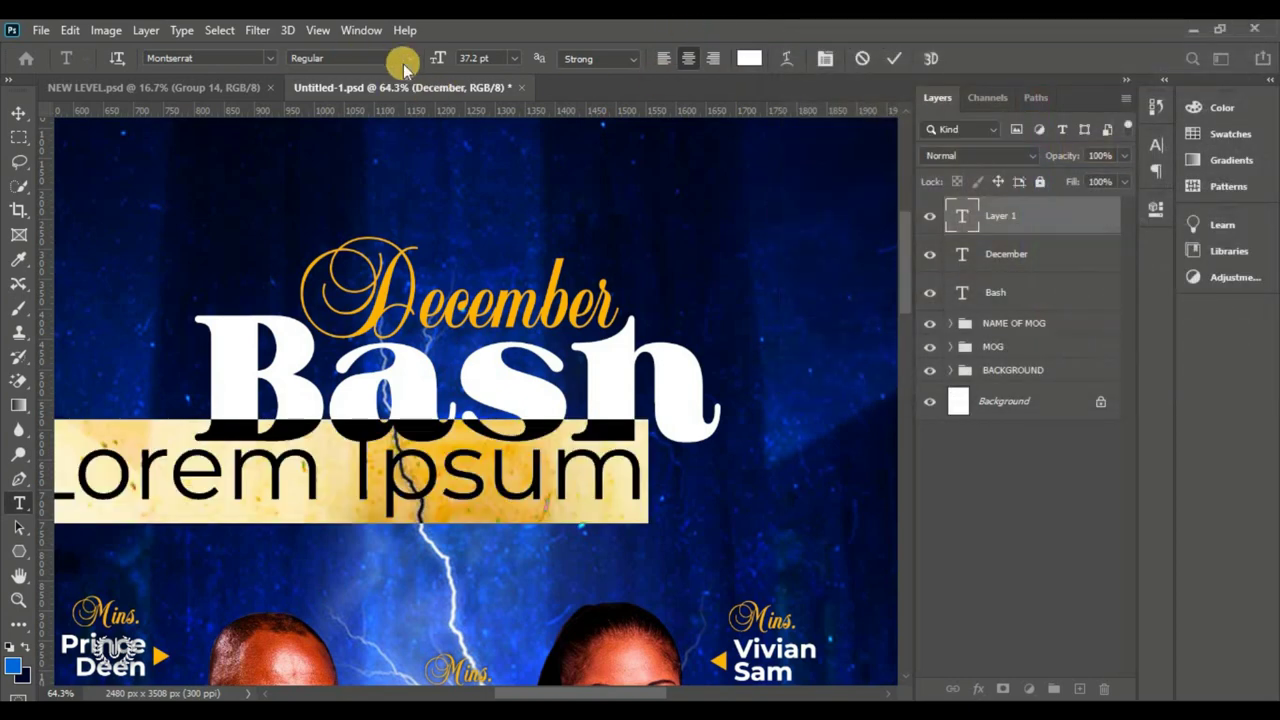
pyautogui.click(412, 59)
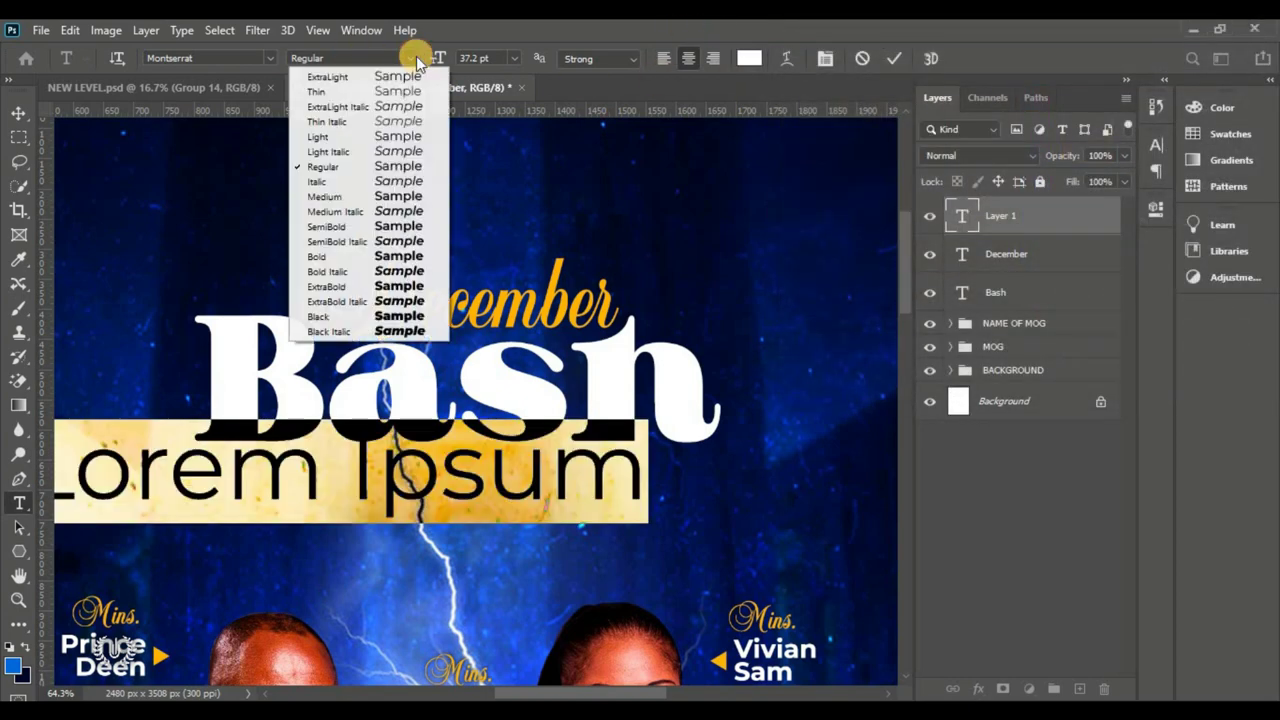
pyautogui.click(400, 212)
# Step: Replace the placeholder with '2022', place it just under Bash, and commit
pyautogui.click(410, 488)
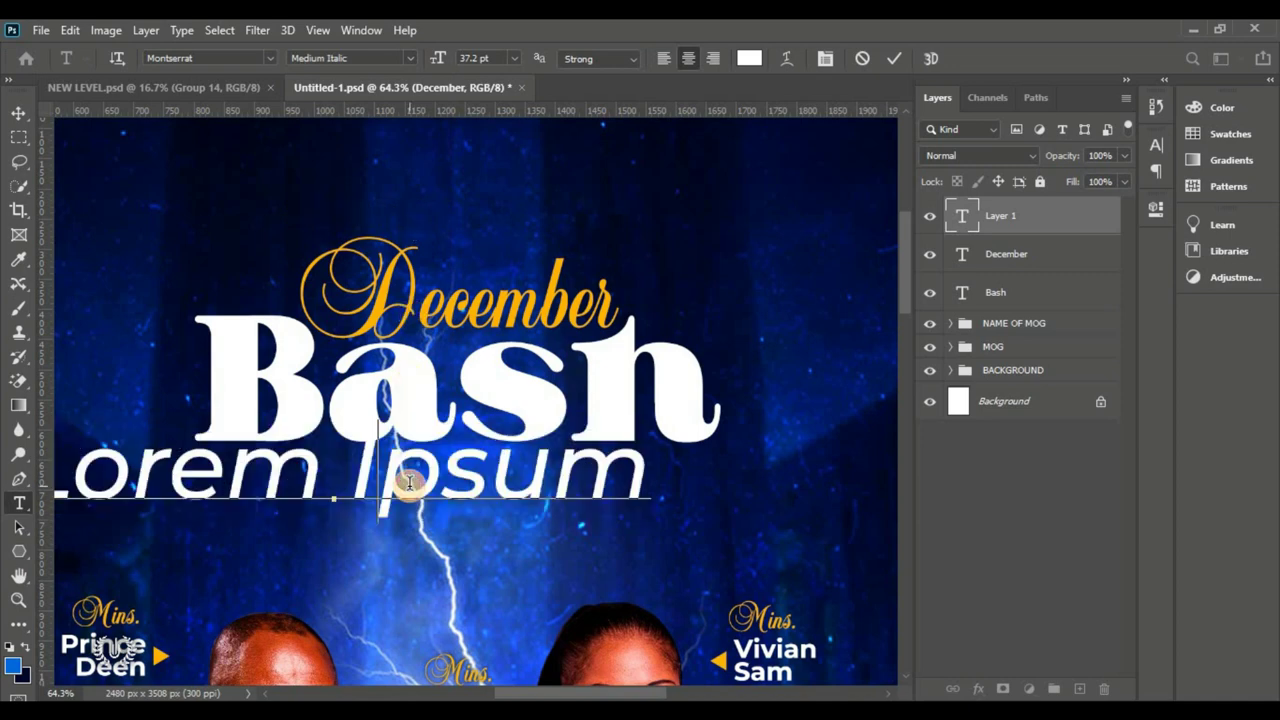
pyautogui.hotkey('ctrl', 'a')
pyautogui.write('2')
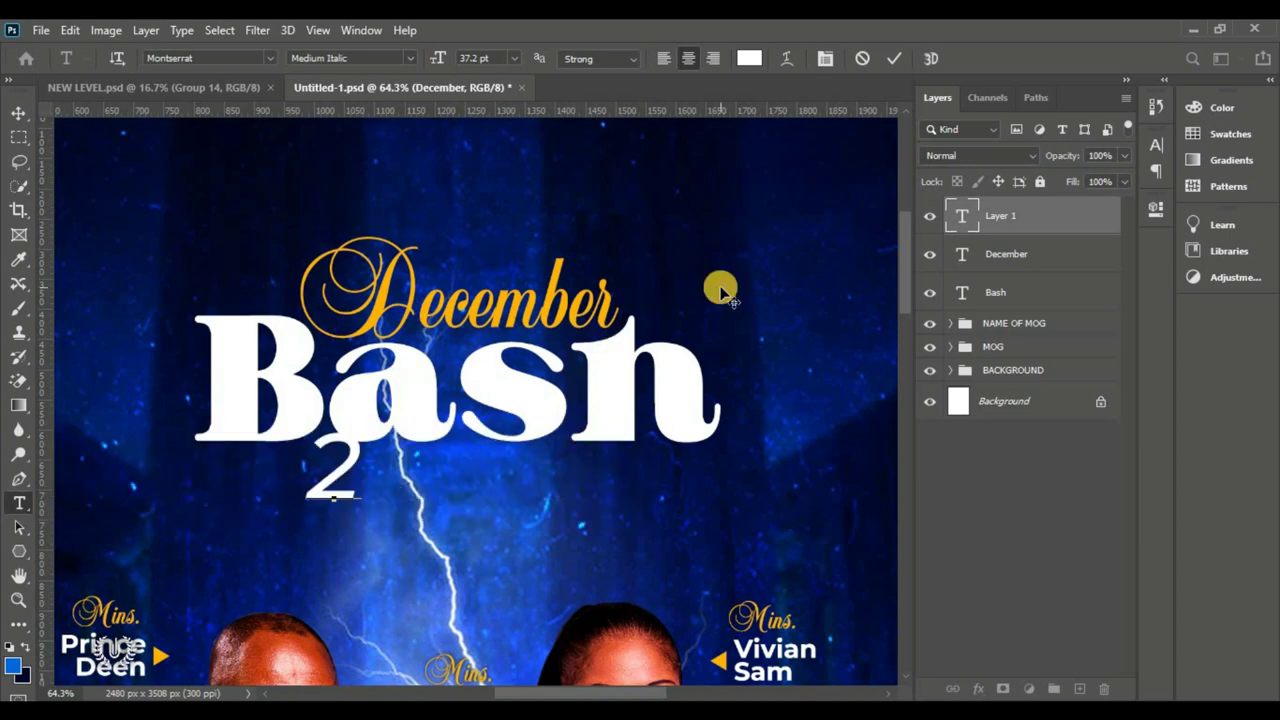
pyautogui.write('022')
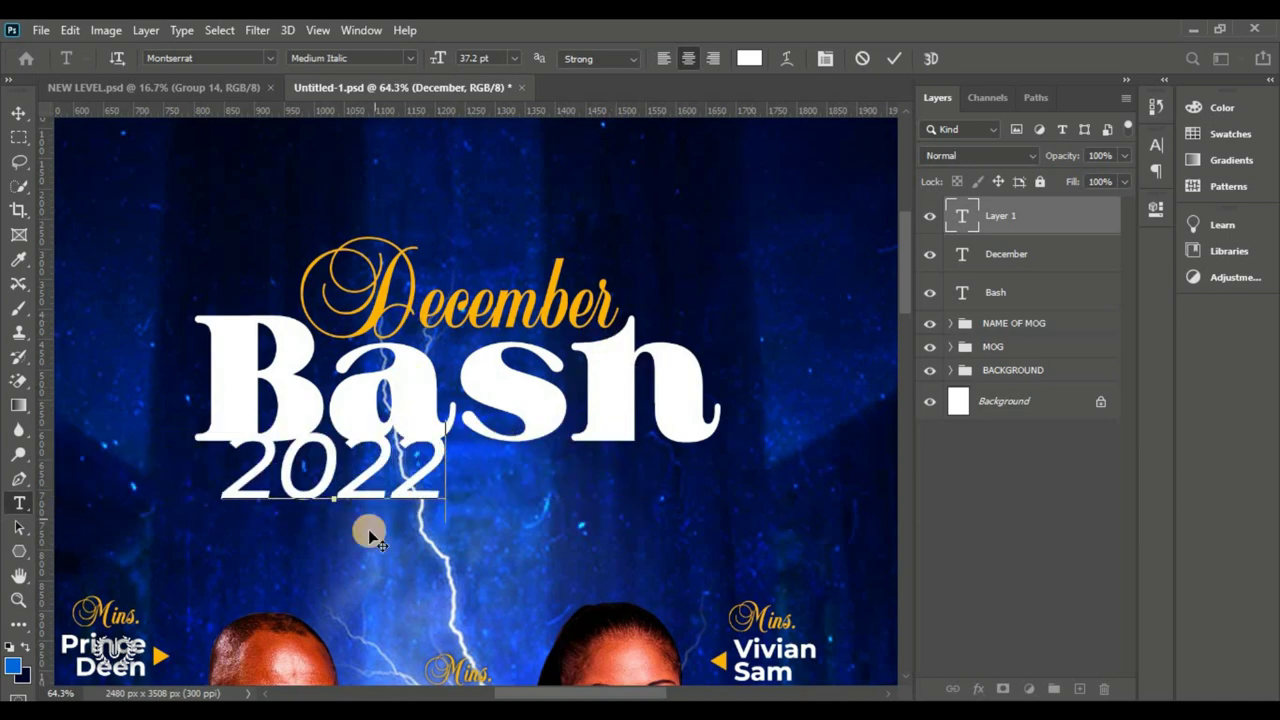
pyautogui.moveTo(366, 529); pyautogui.dragTo(345, 578)
pyautogui.click(893, 58)
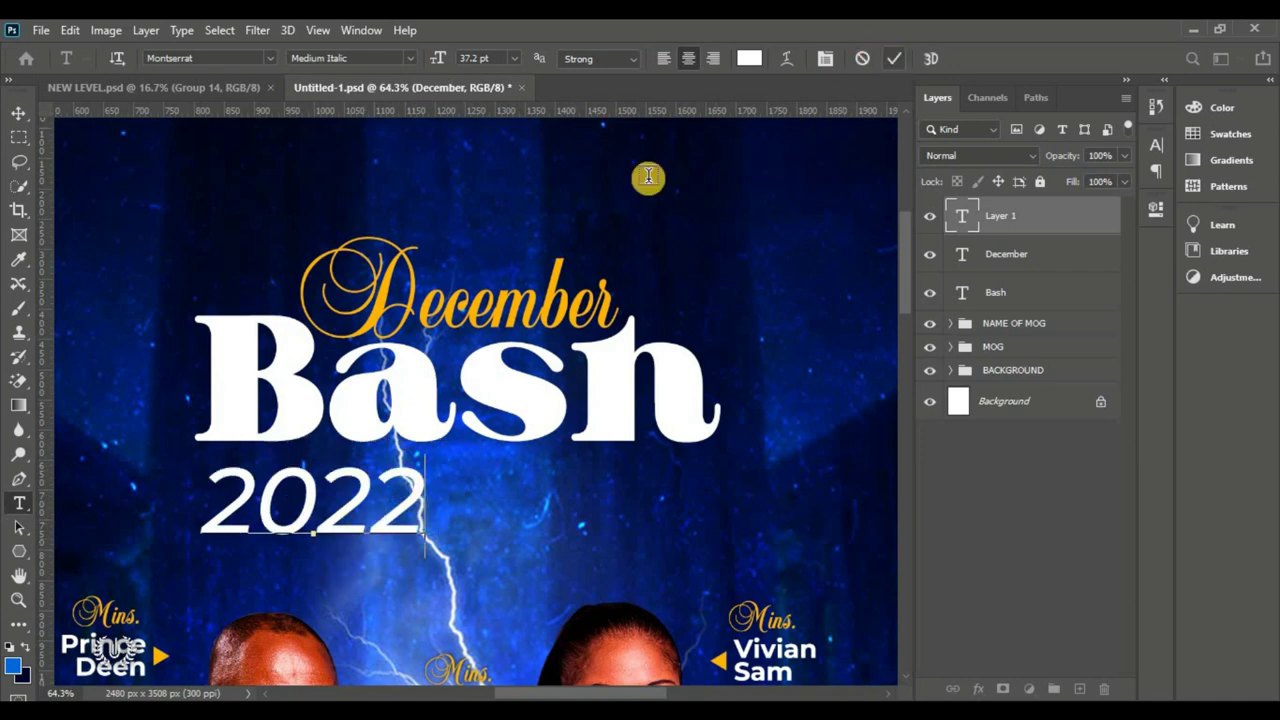
pyautogui.click(19, 113)
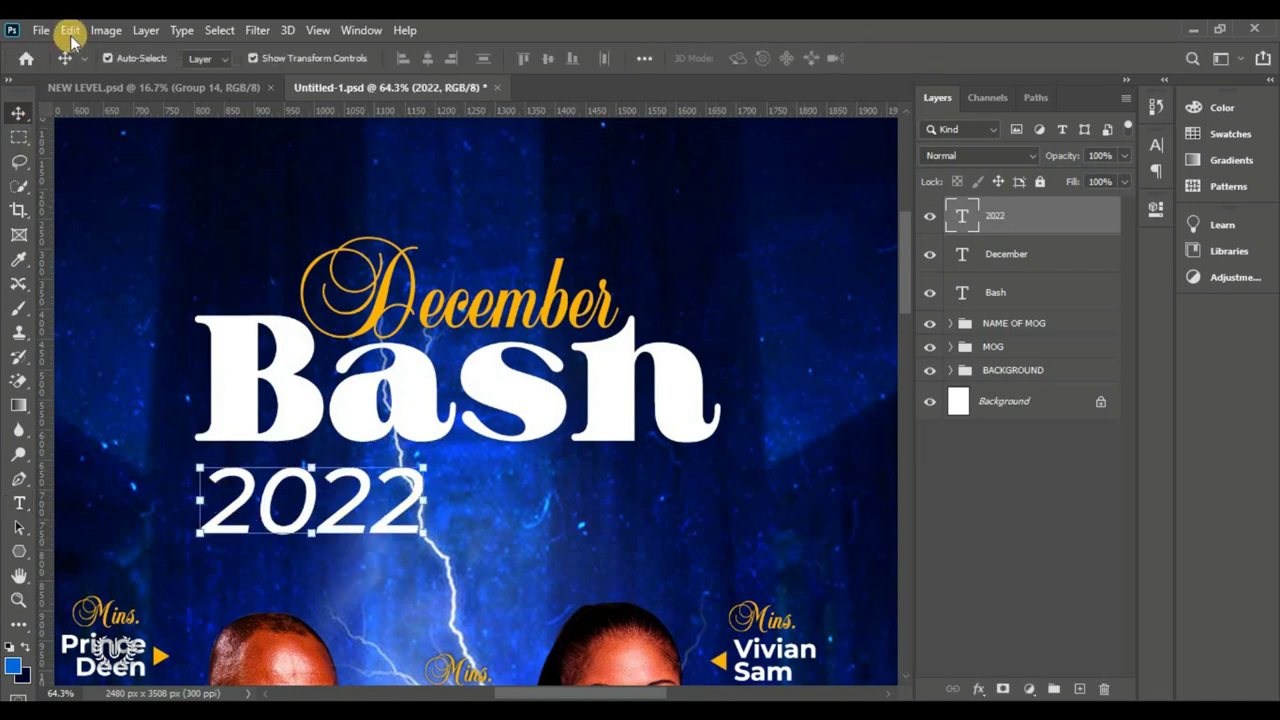
# Step: Scale 2022 to 41.31%, rotate it 90° counter clockwise, and stand it beside Bash
pyautogui.click(69, 30)
pyautogui.click(200, 440)
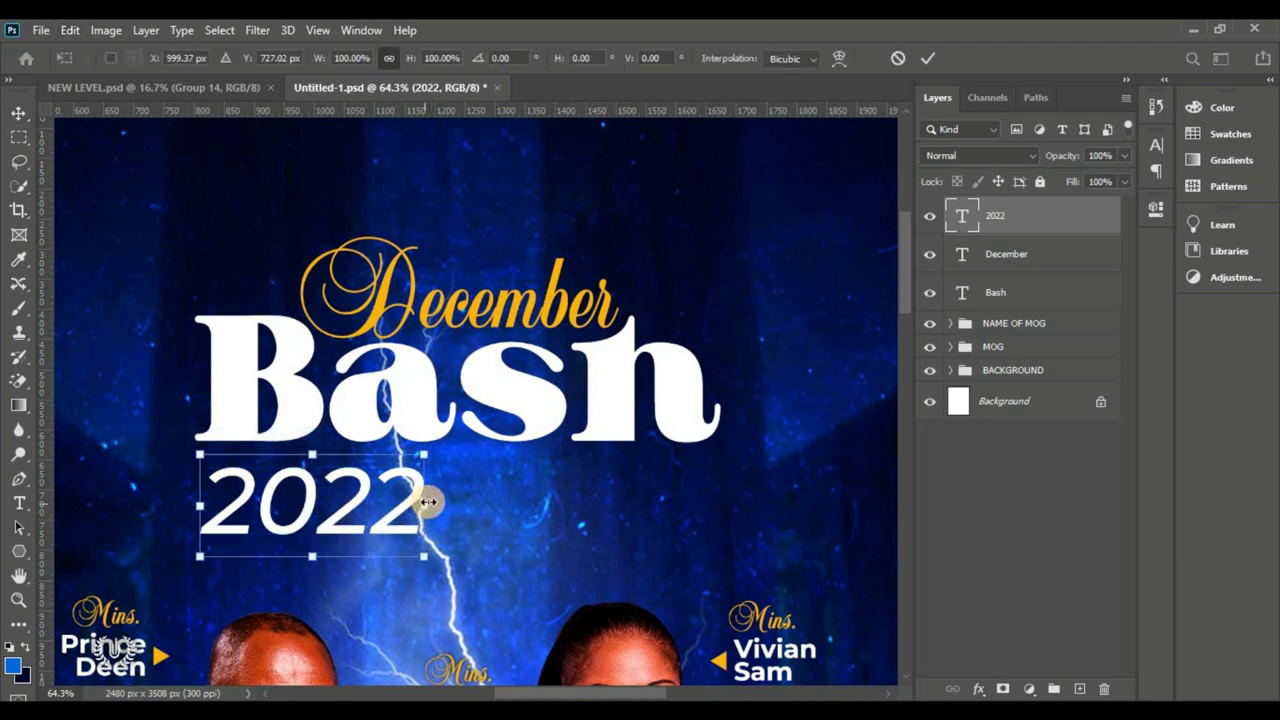
pyautogui.moveTo(418, 506); pyautogui.dragTo(297, 503)
pyautogui.rightClick(271, 503)
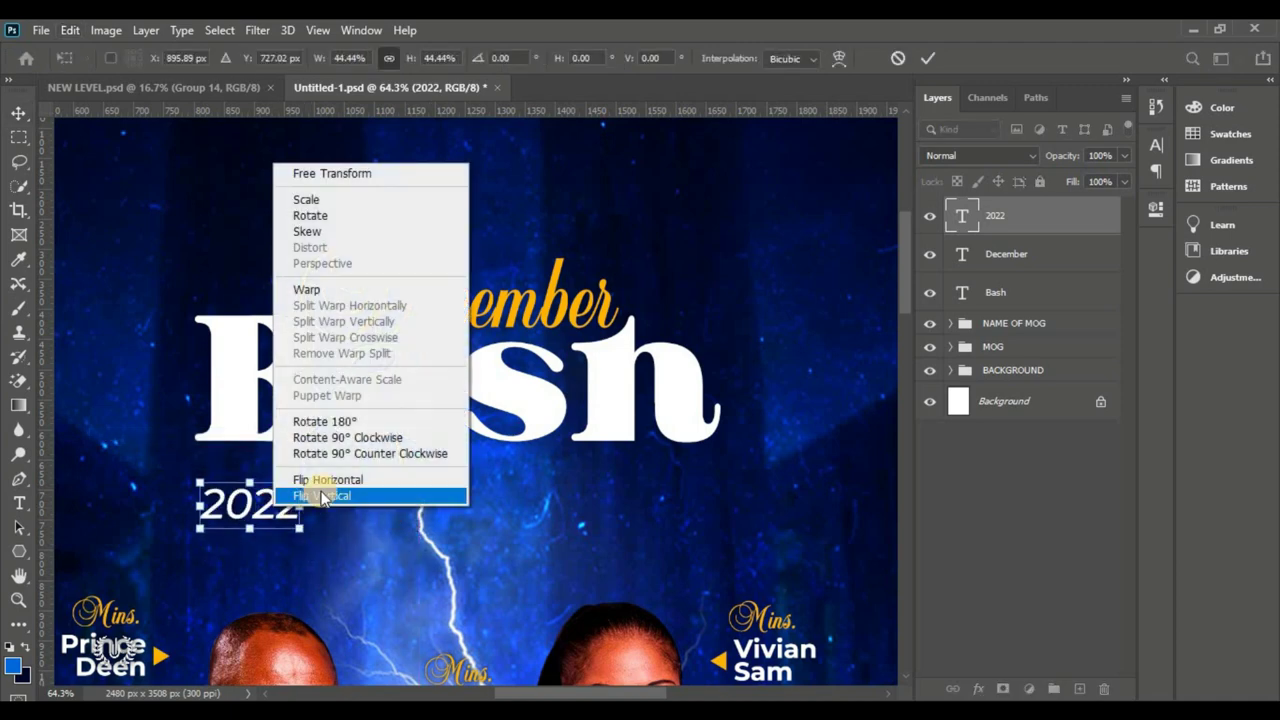
pyautogui.click(339, 455)
pyautogui.moveTo(255, 488); pyautogui.dragTo(168, 376)
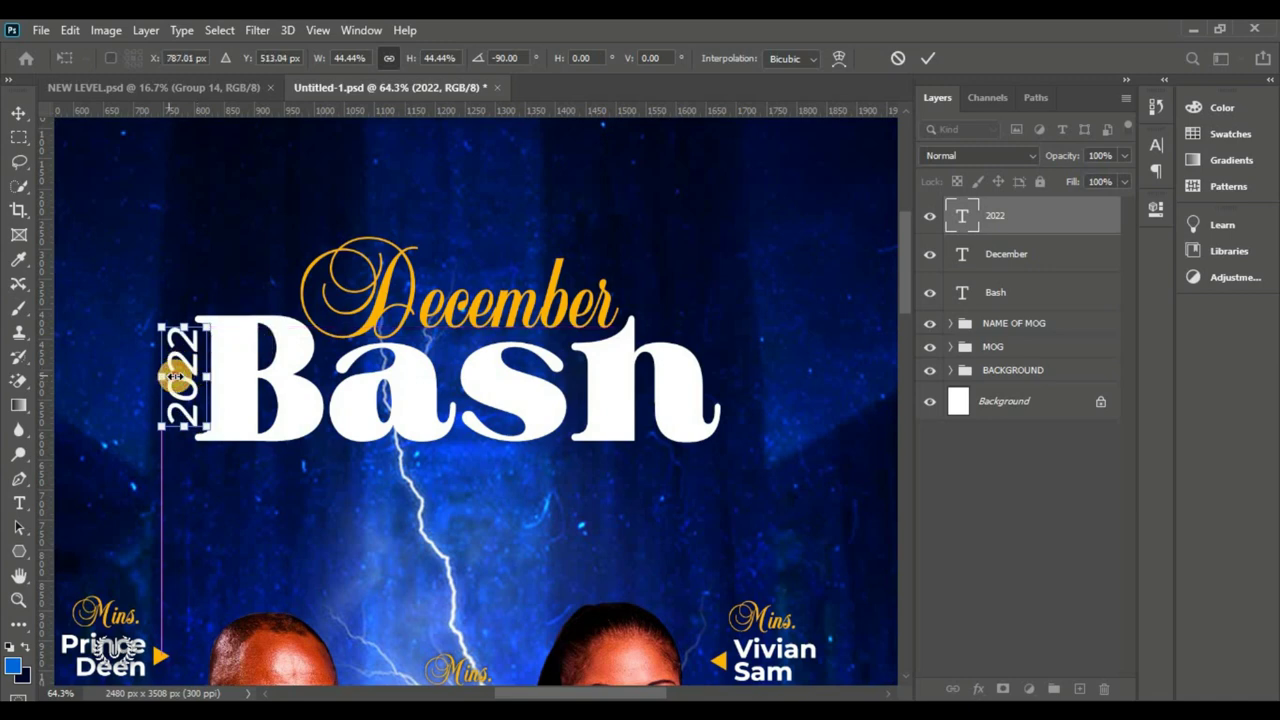
pyautogui.moveTo(160, 326)
pyautogui.mouseDown()
pyautogui.moveTo(184, 344)
pyautogui.moveTo(168, 325)
pyautogui.mouseUp()
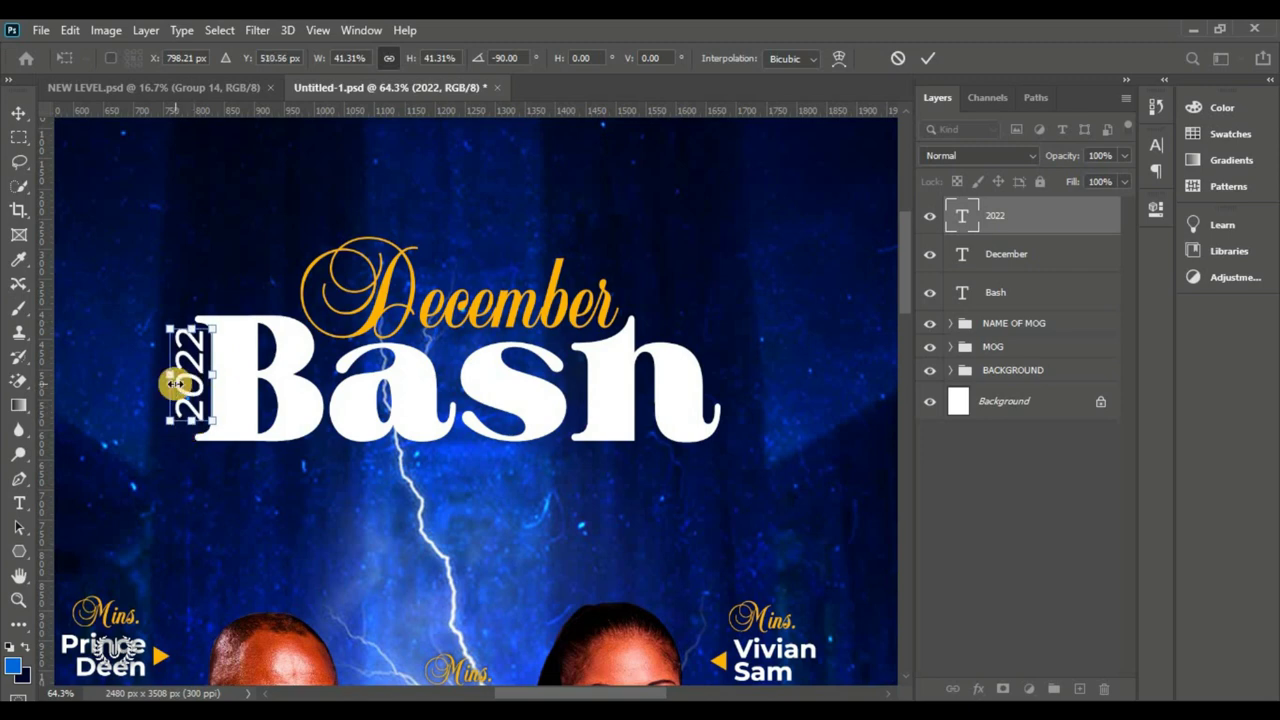
pyautogui.moveTo(175, 383); pyautogui.dragTo(176, 385)
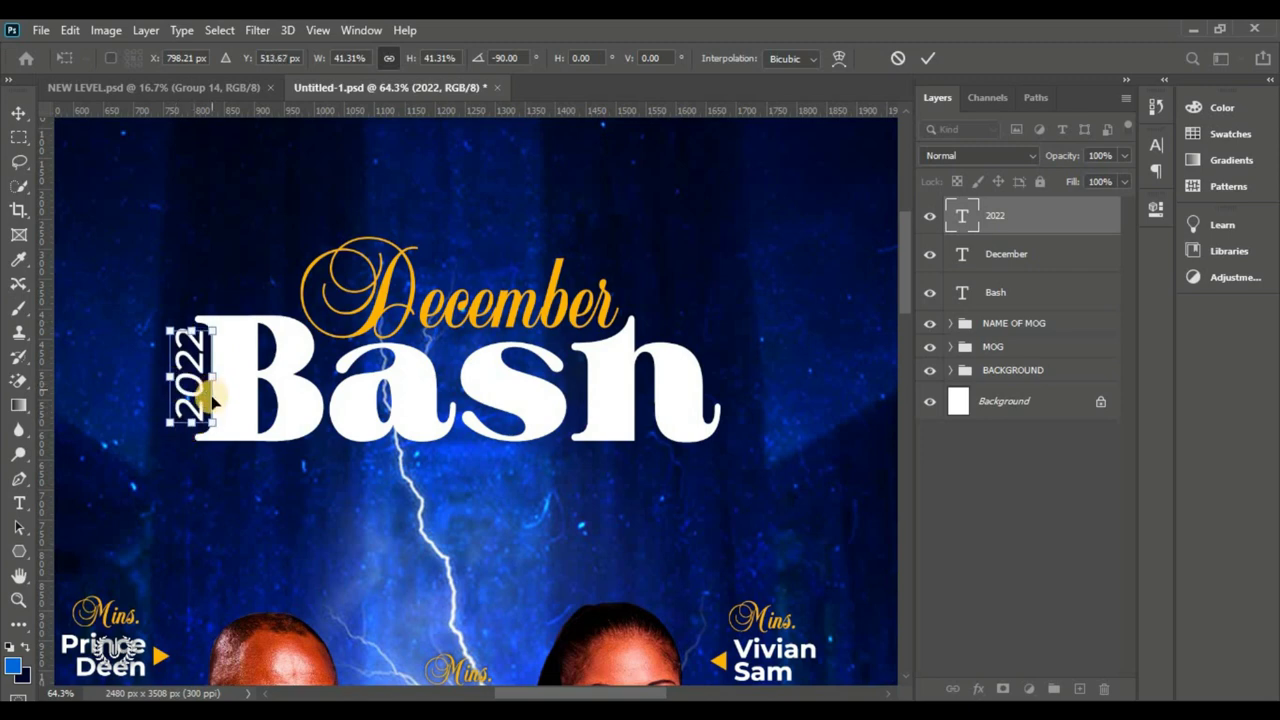
pyautogui.click(935, 58)
pyautogui.hotkey('ctrl', '0')
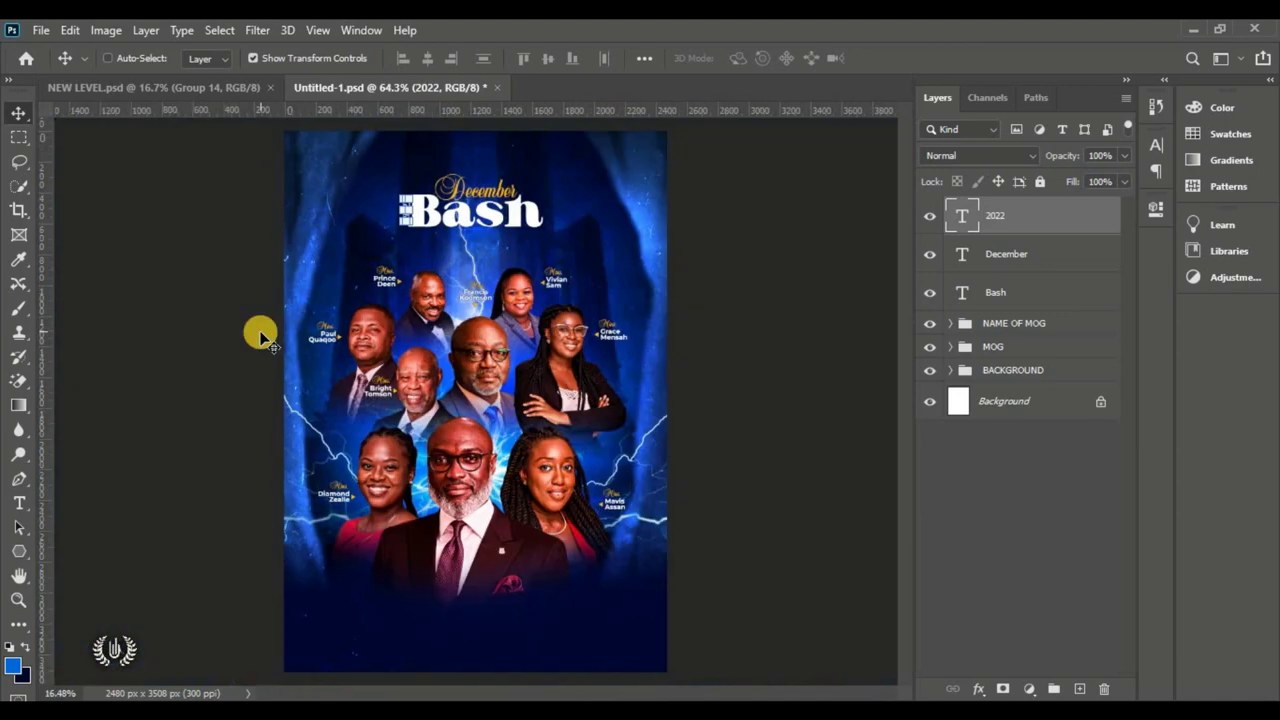
# Step: Draw an 878 × 119 px rectangle bar beneath the Bash title
pyautogui.keyDown('ctrl'); pyautogui.click(809, 334); pyautogui.keyUp('ctrl')
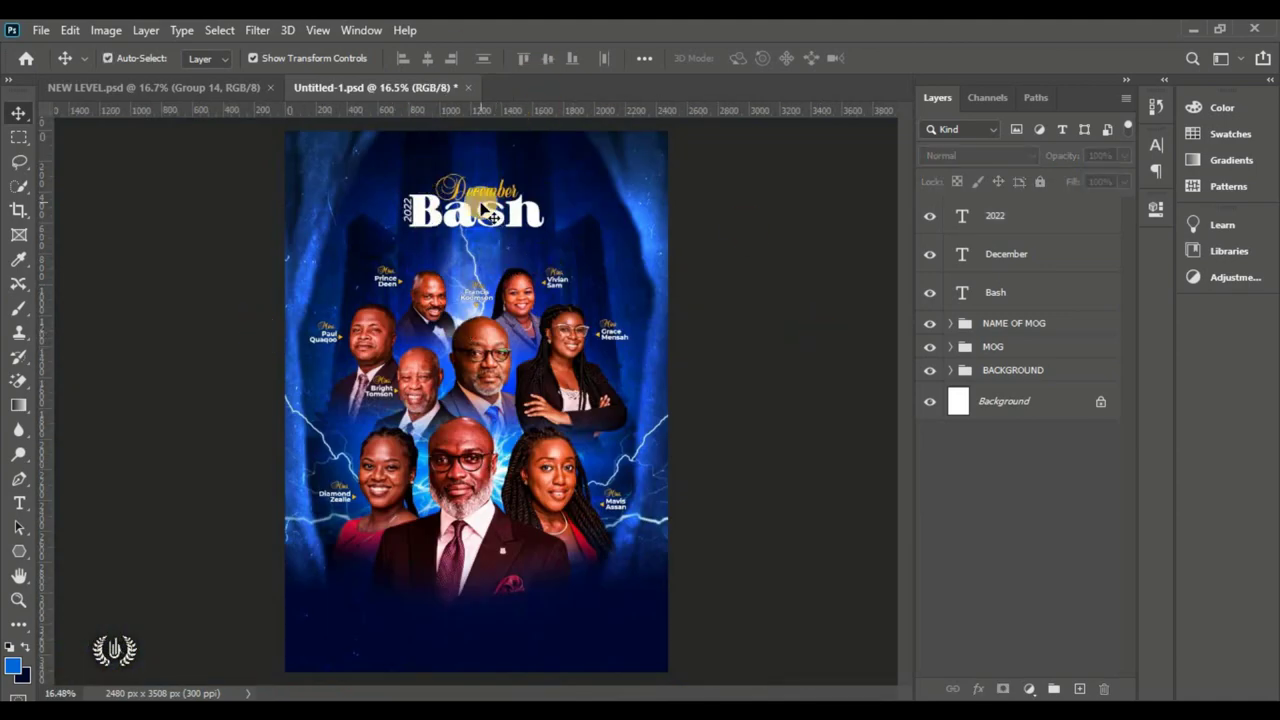
pyautogui.moveTo(491, 150); pyautogui.dragTo(580, 191)
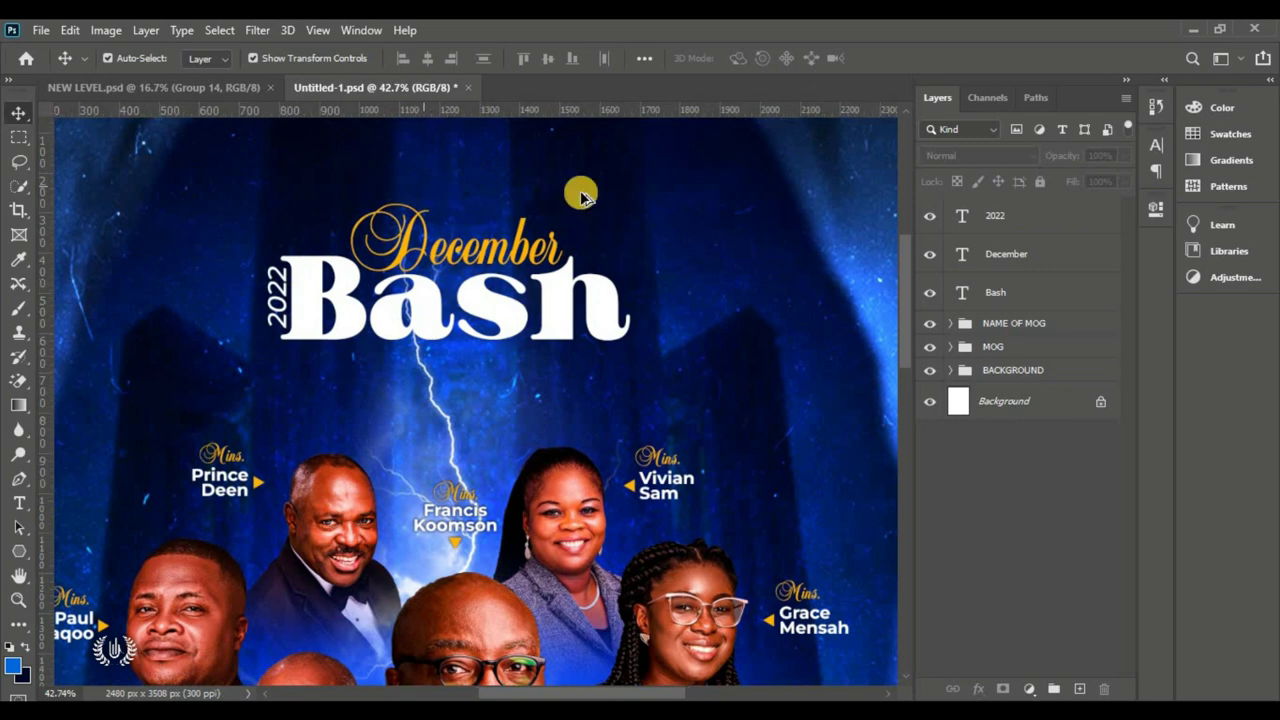
pyautogui.click(327, 285)
pyautogui.moveTo(17, 553); pyautogui.dragTo(67, 553)
pyautogui.moveTo(277, 349); pyautogui.dragTo(628, 394)
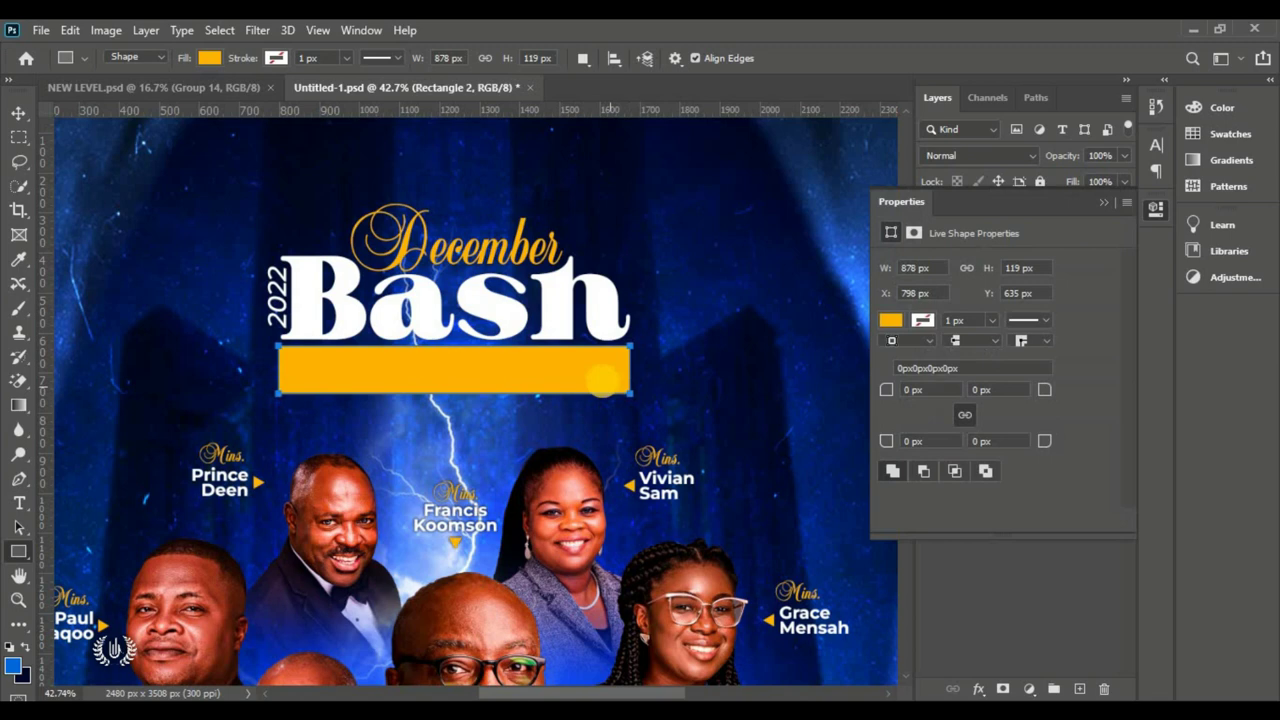
# Step: Enable a Gradient Overlay in the bar's layer style settings
pyautogui.click(14, 114)
pyautogui.click(1104, 202)
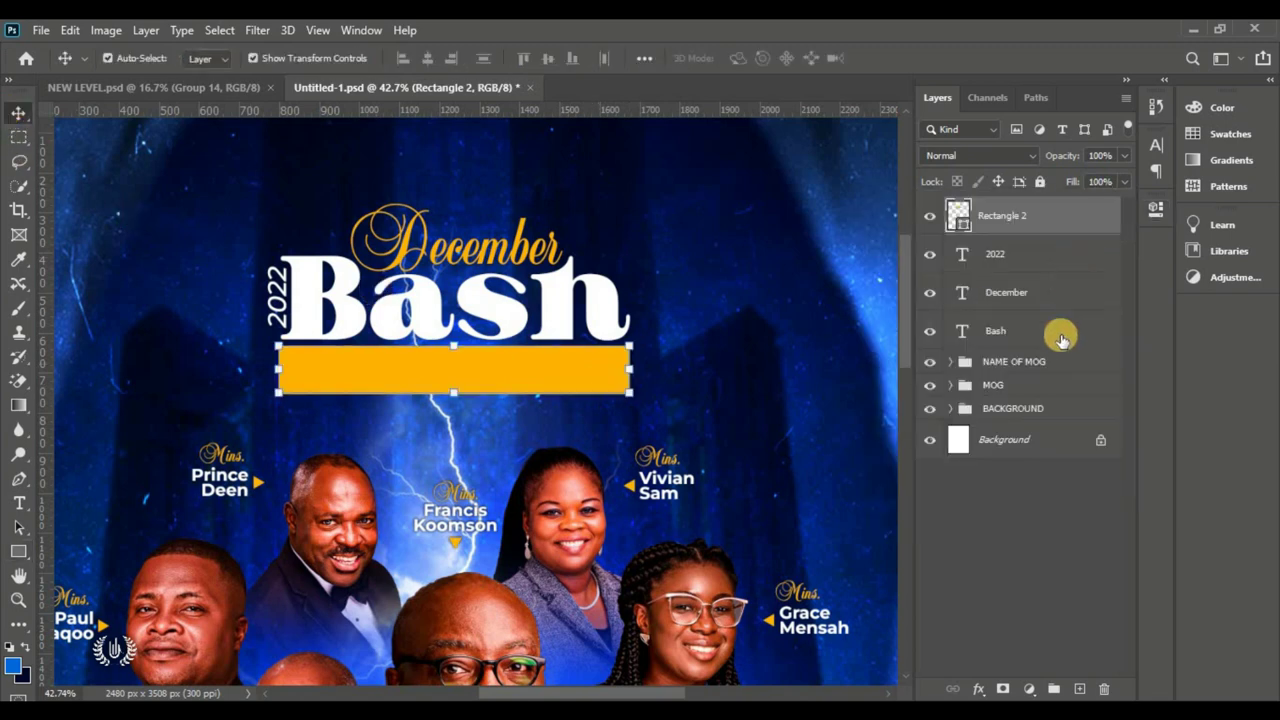
pyautogui.click(982, 689)
pyautogui.click(1039, 504)
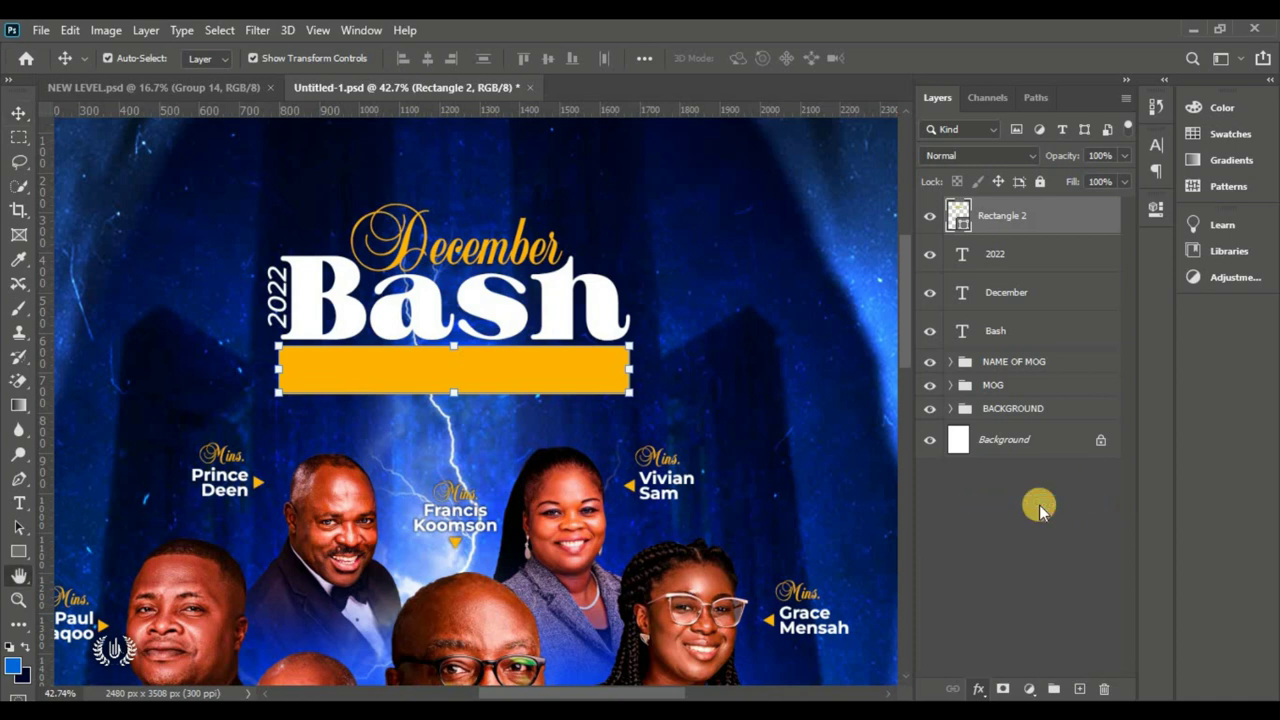
pyautogui.click(620, 349)
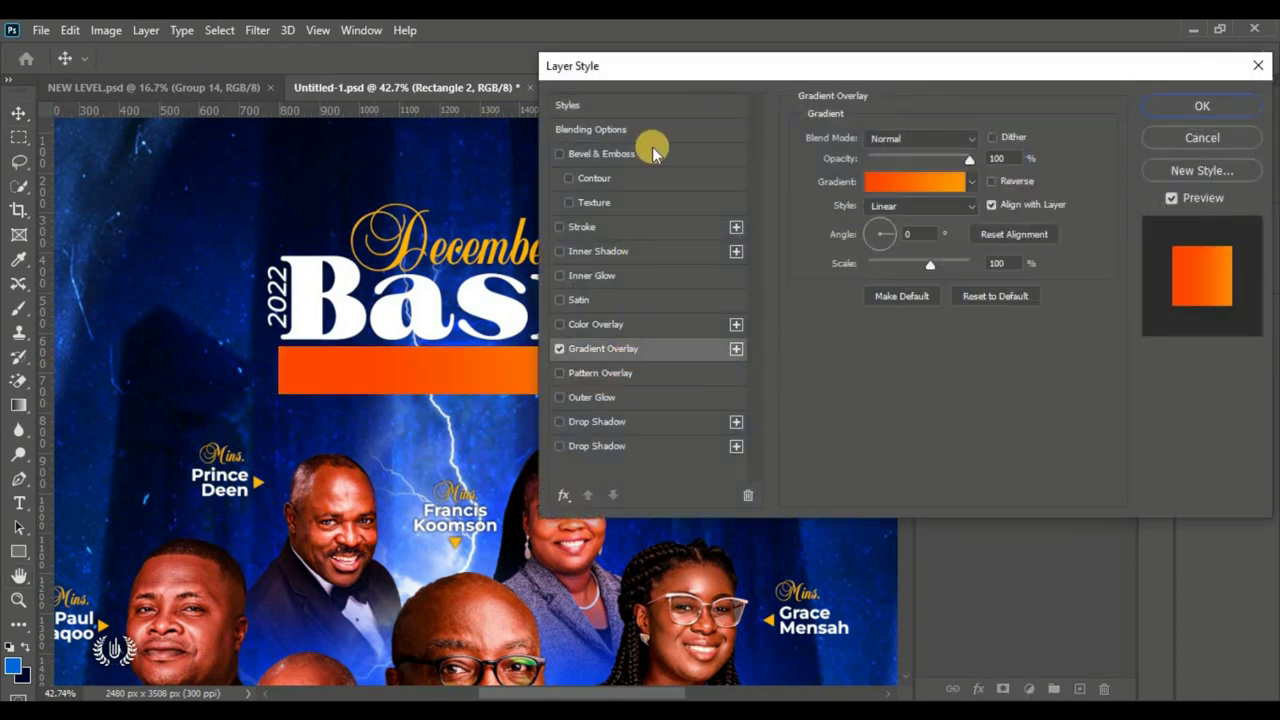
# Step: Keep the Linear gradient style and apply the yellow-orange gradient preset
pyautogui.moveTo(651, 69); pyautogui.dragTo(808, 77)
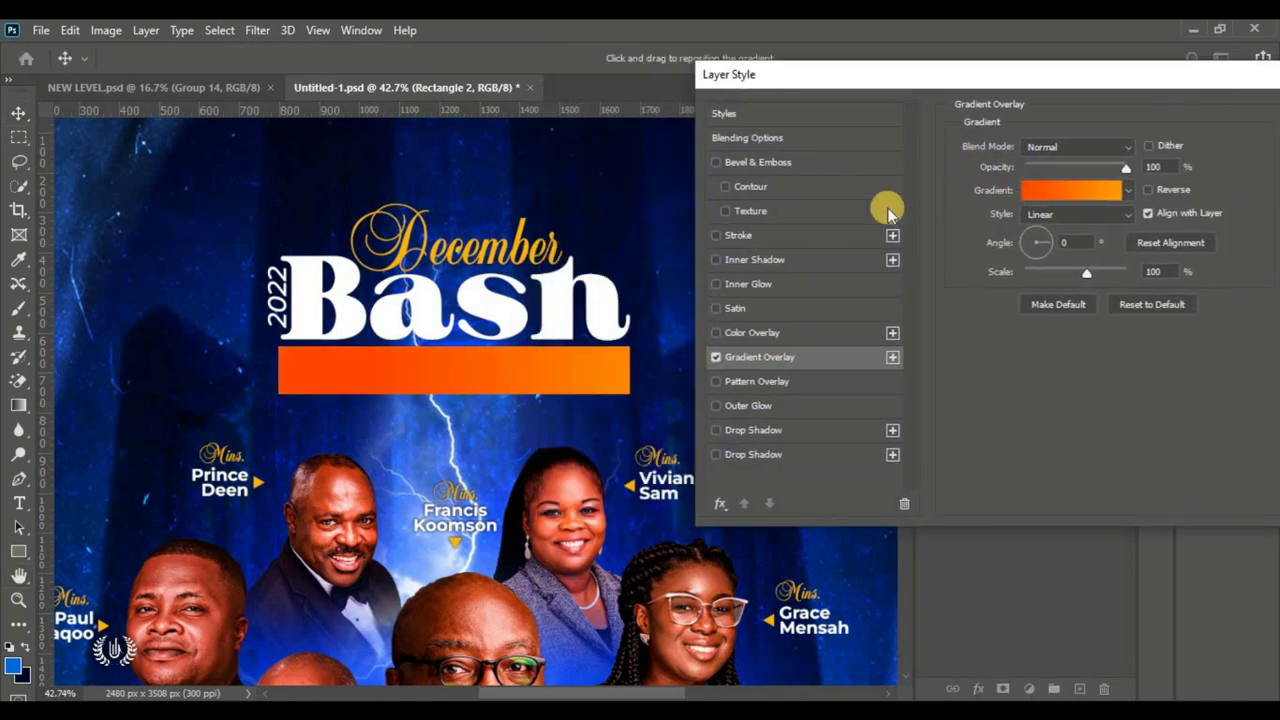
pyautogui.click(1063, 224)
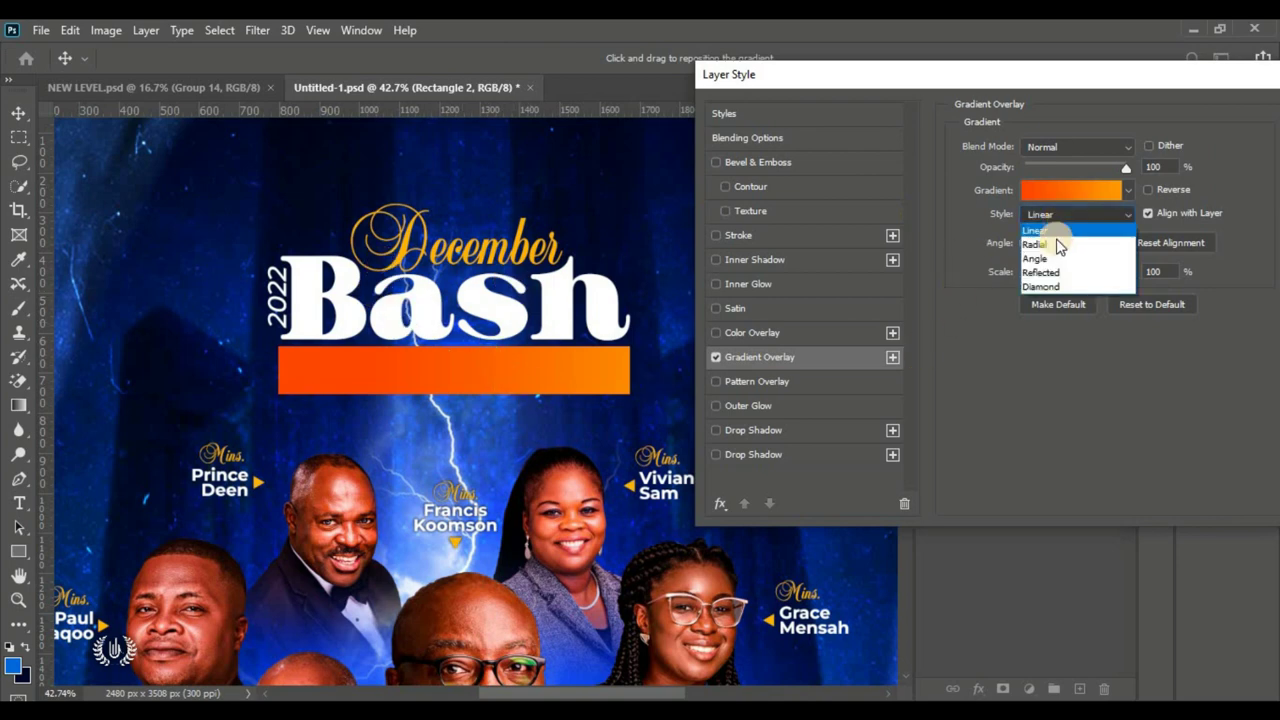
pyautogui.click(1063, 234)
pyautogui.click(1076, 243)
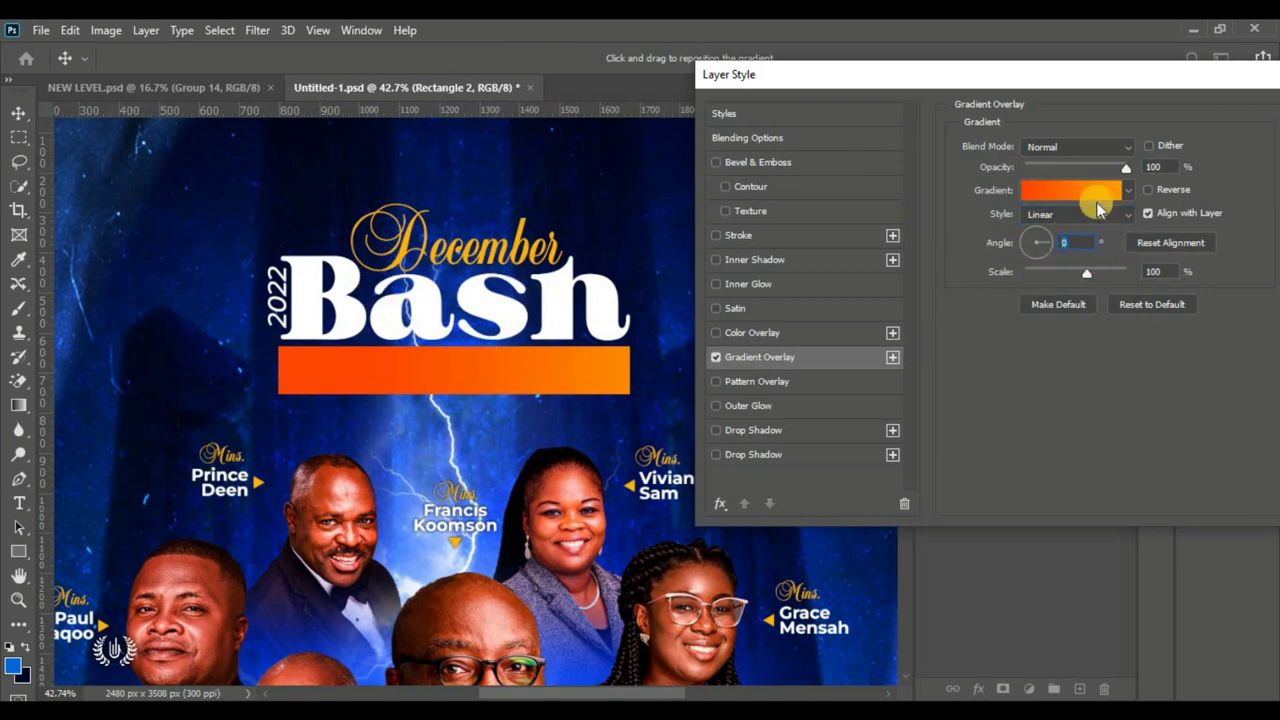
pyautogui.click(1080, 192)
pyautogui.scroll(-2, 886, 268)
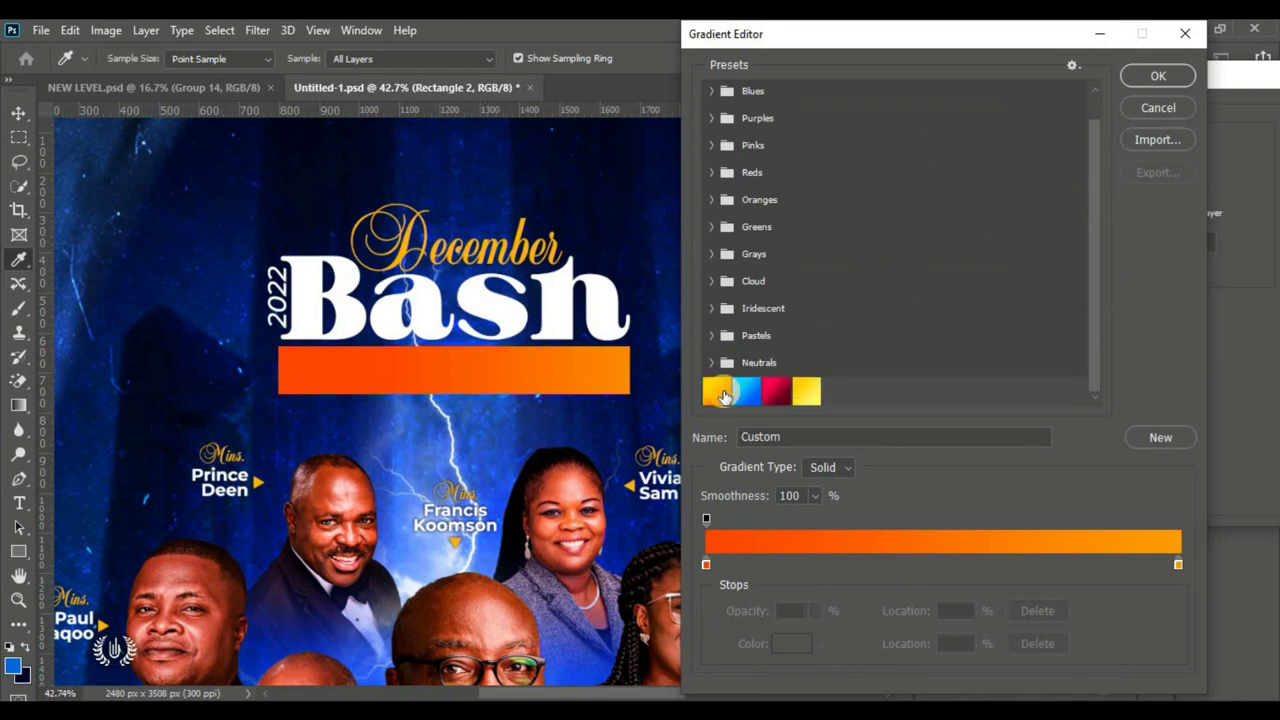
pyautogui.click(722, 392)
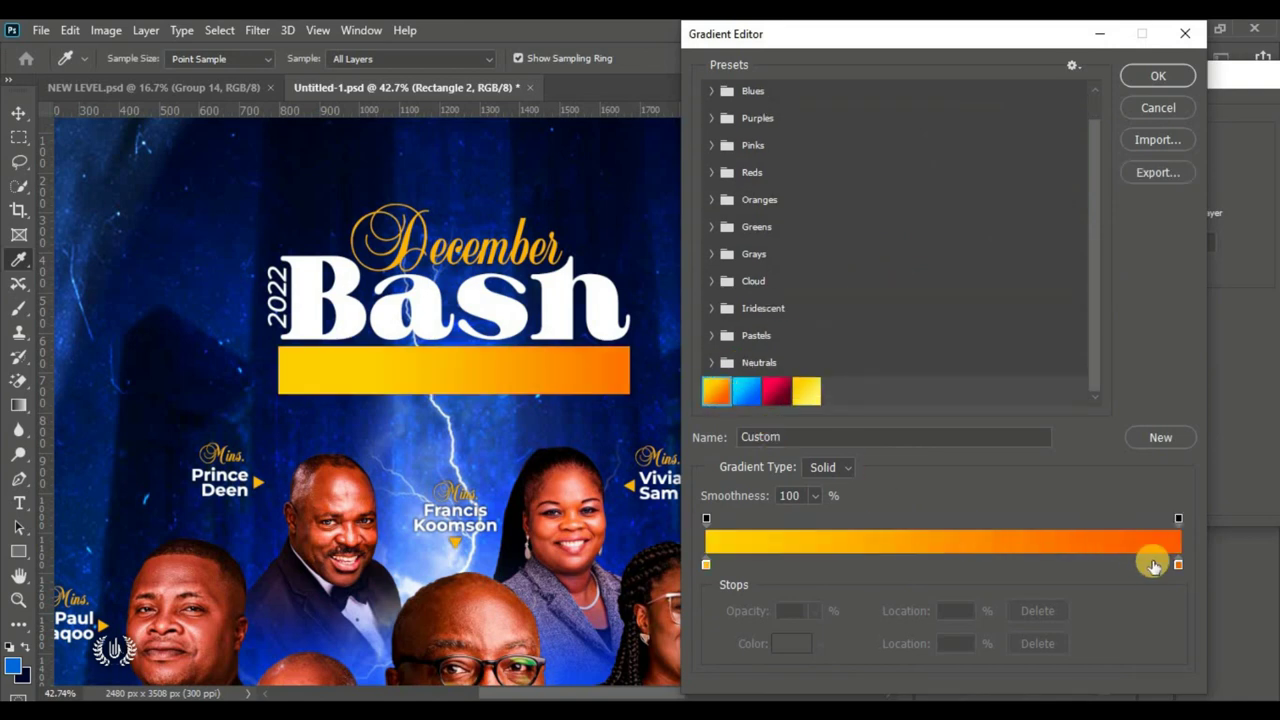
# Step: Swap the stops so orange is at 0% and yellow at 100%, then edit the left stop colour
pyautogui.moveTo(1178, 566); pyautogui.dragTo(720, 555)
pyautogui.click(706, 564)
pyautogui.moveTo(835, 573); pyautogui.dragTo(1150, 571)
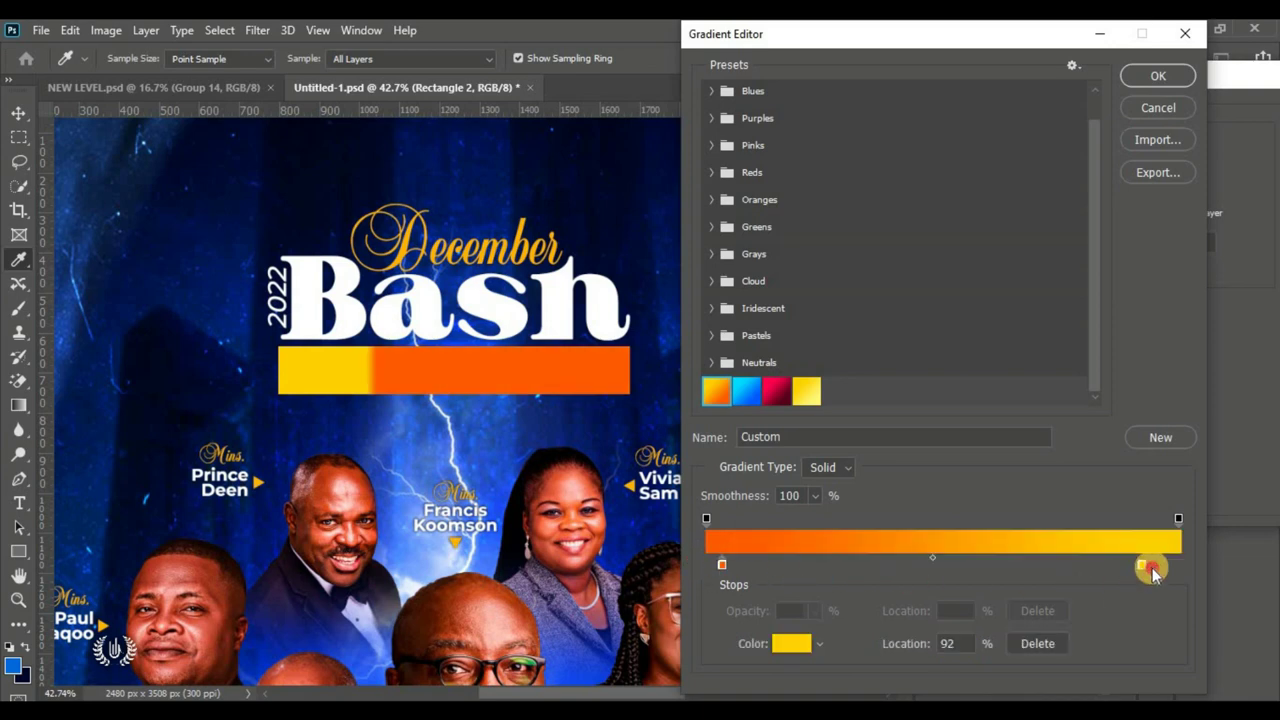
pyautogui.click(1180, 565)
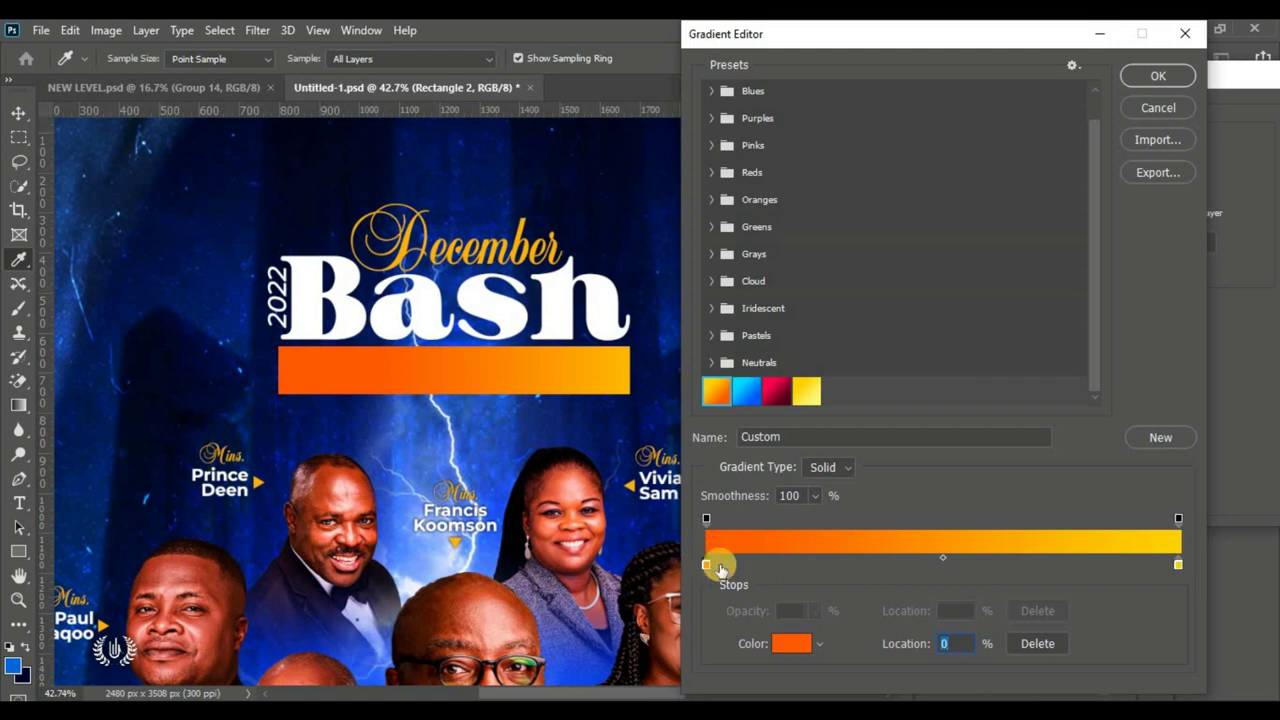
pyautogui.click(790, 645)
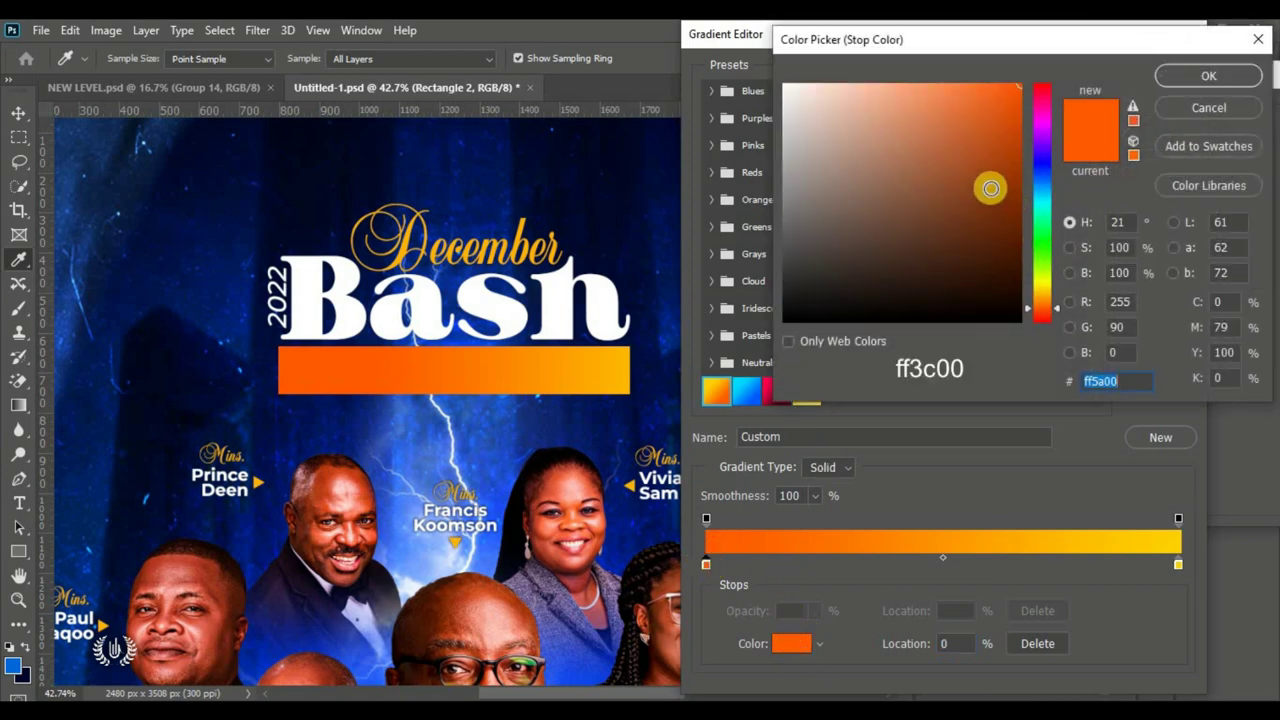
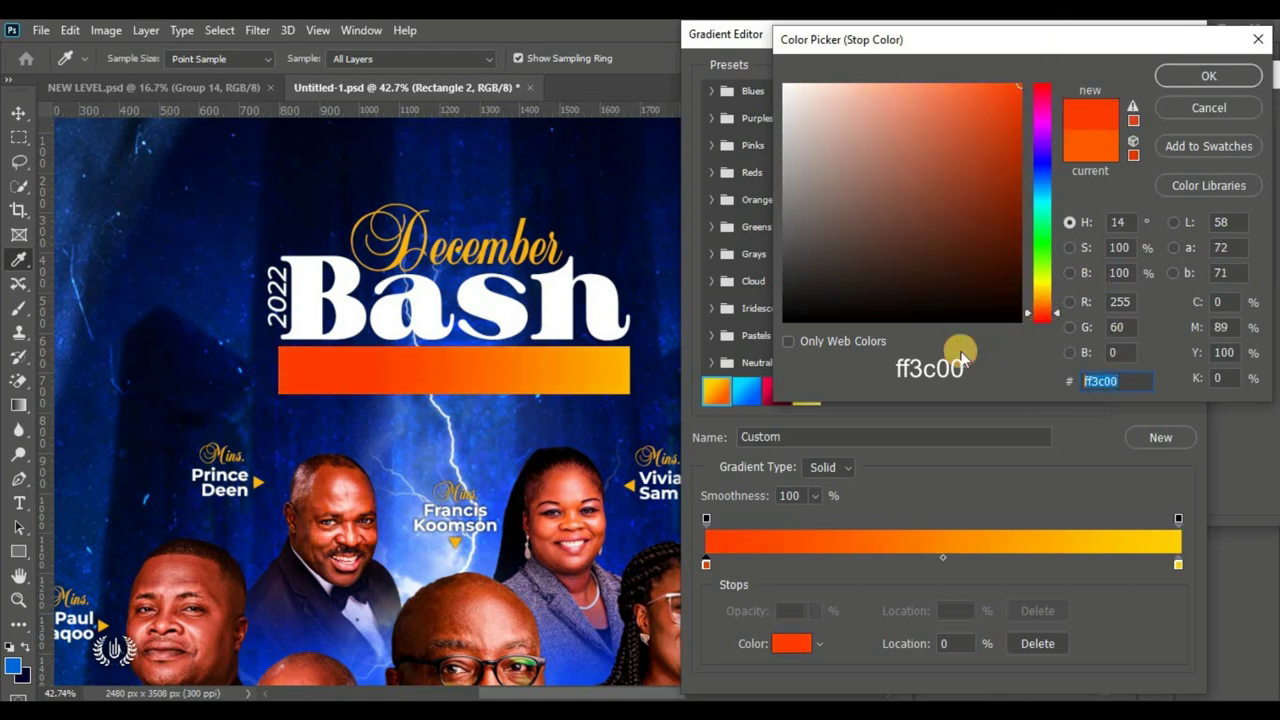
# Step: Set the gradient stops to ff3c00 and ffcc00 and remove the extra opacity stop
pyautogui.click(1196, 75)
pyautogui.click(1178, 565)
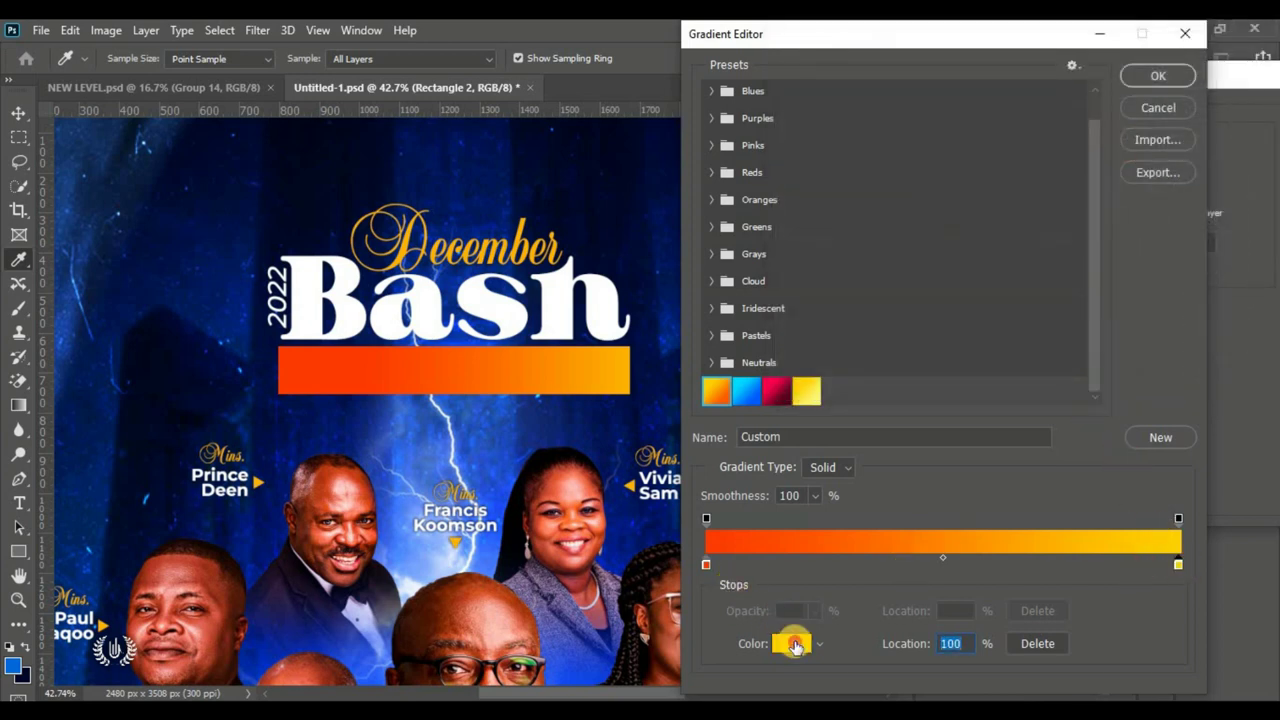
pyautogui.click(795, 645)
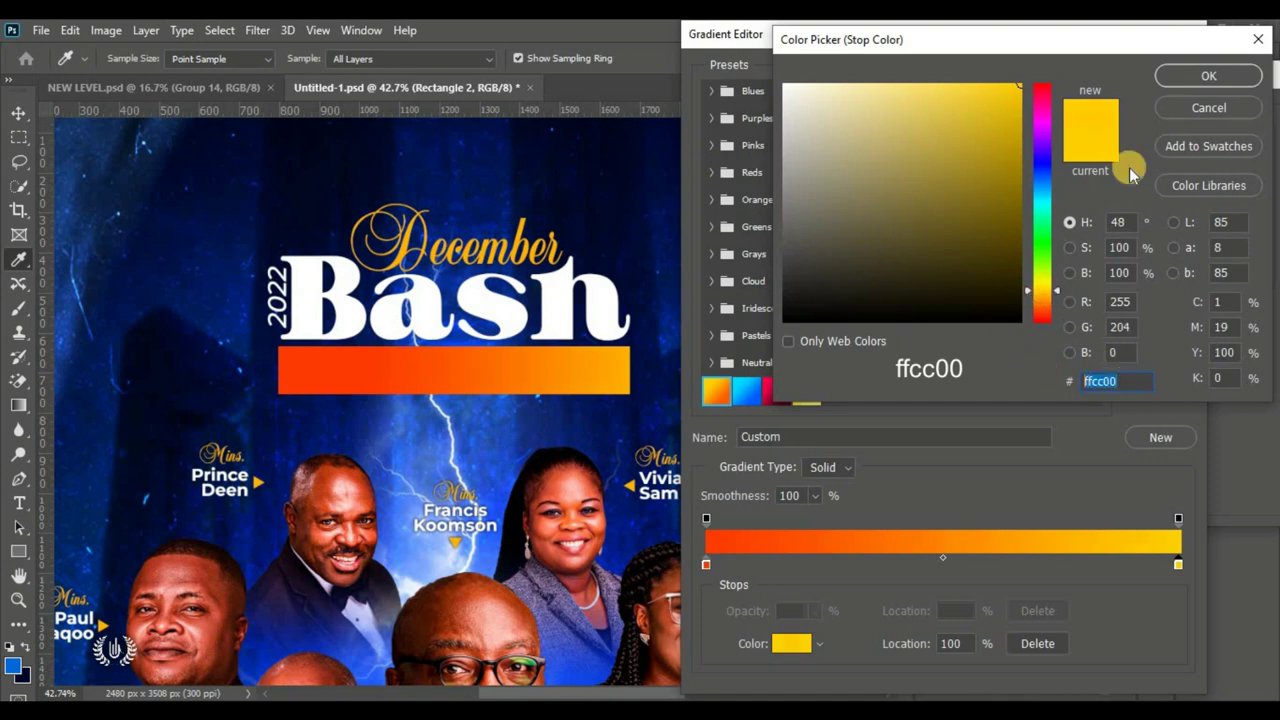
pyautogui.click(1196, 75)
pyautogui.moveTo(1178, 519); pyautogui.dragTo(1234, 437)
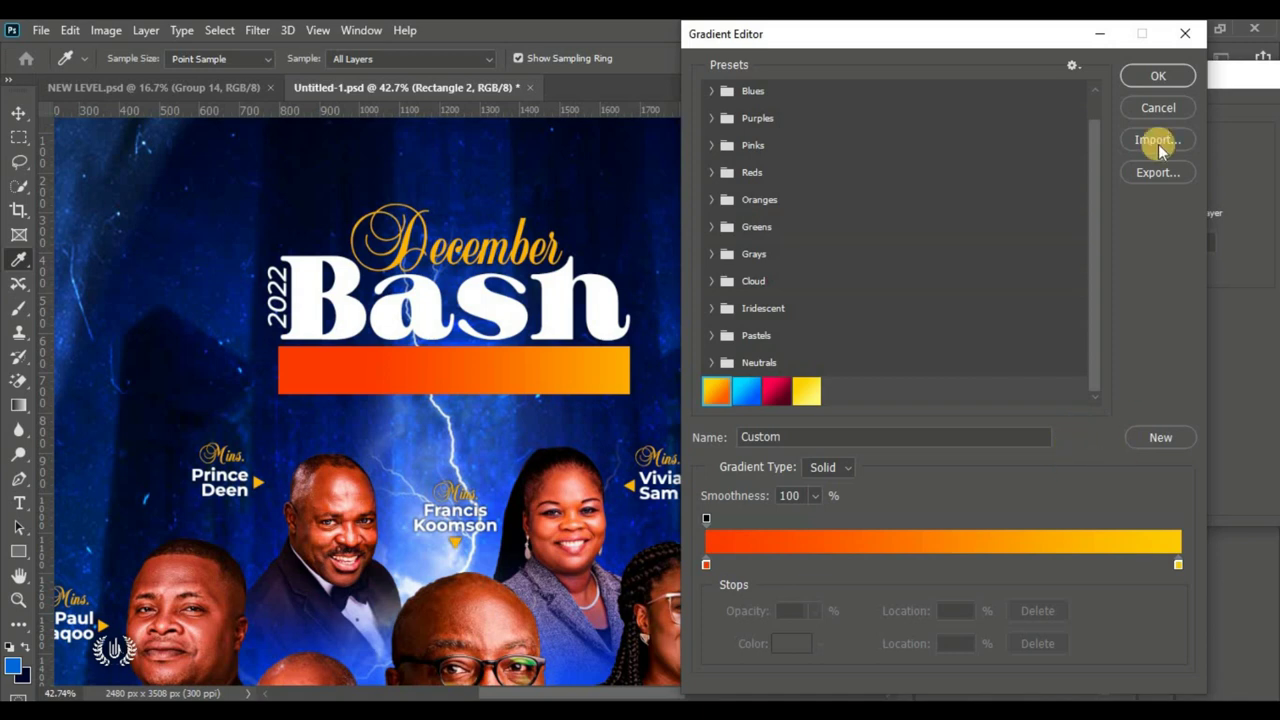
pyautogui.click(1158, 76)
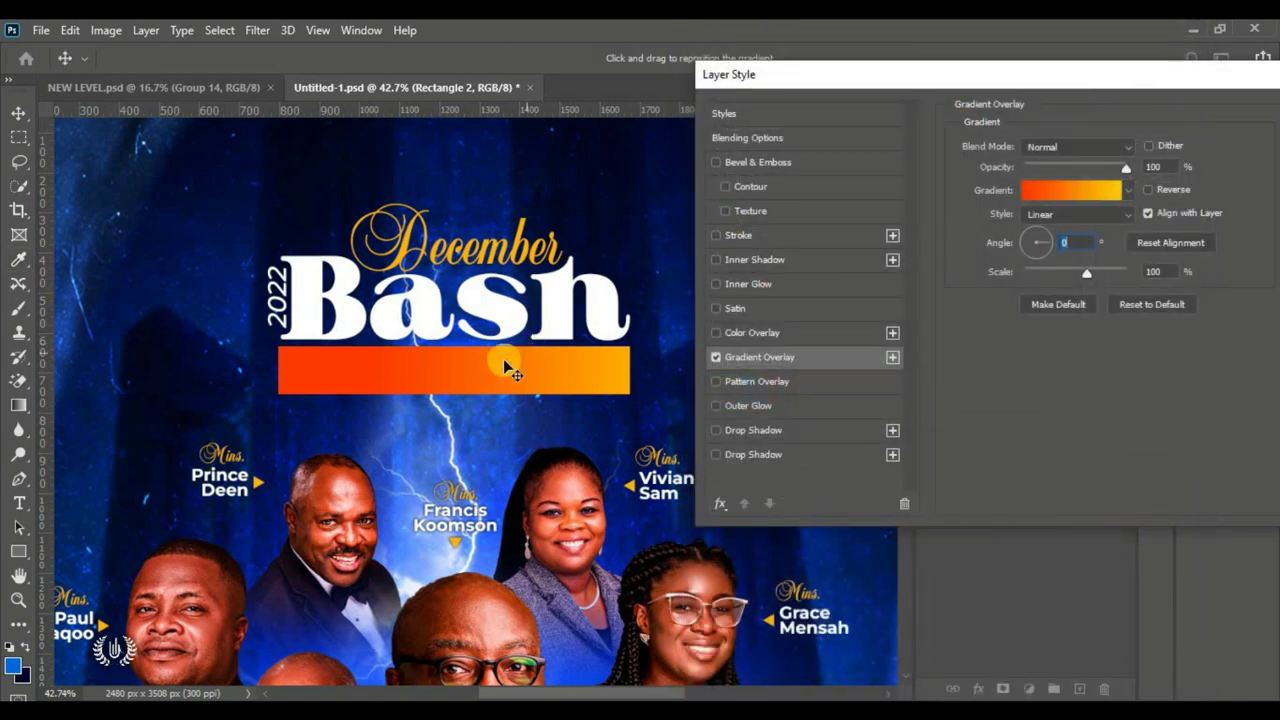
# Step: Reposition the orange-to-yellow gradient across the bar and apply the gradient overlay
pyautogui.moveTo(472, 380)
pyautogui.mouseDown()
pyautogui.moveTo(417, 377)
pyautogui.moveTo(477, 377)
pyautogui.moveTo(452, 378)
pyautogui.mouseUp()
pyautogui.moveTo(970, 72); pyautogui.dragTo(945, 69)
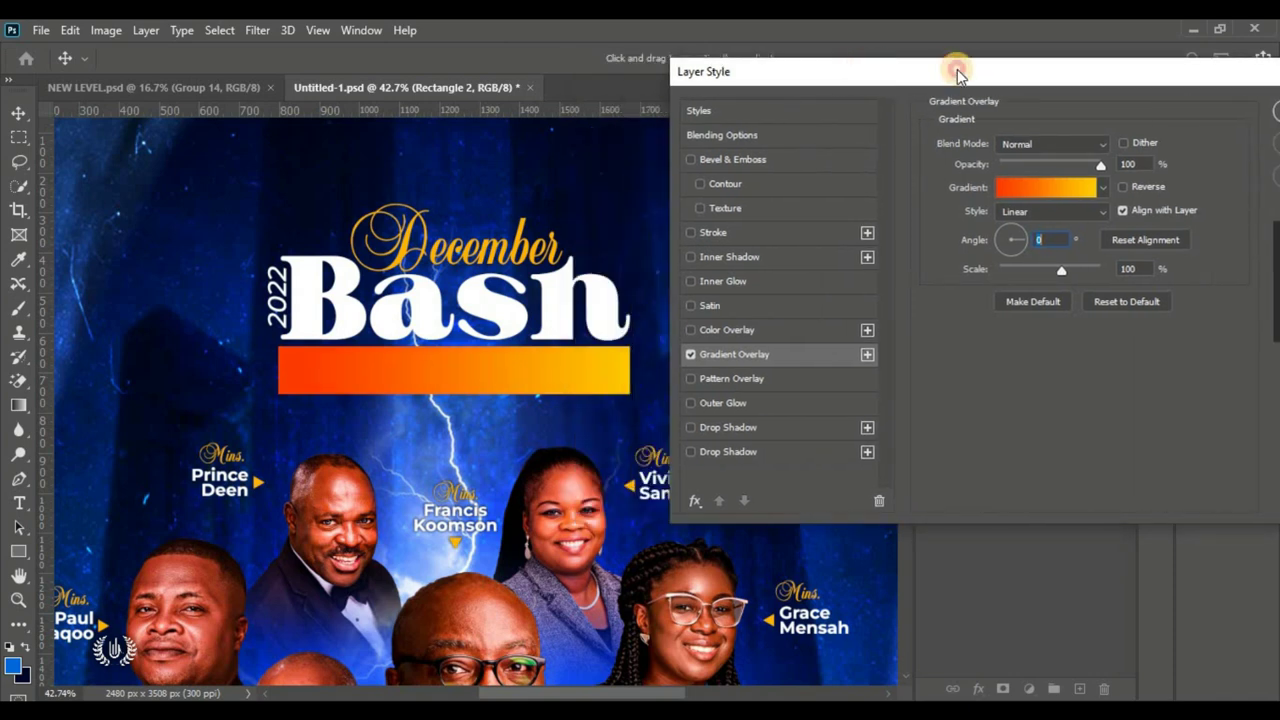
pyautogui.moveTo(793, 71); pyautogui.dragTo(389, 72)
pyautogui.click(893, 128)
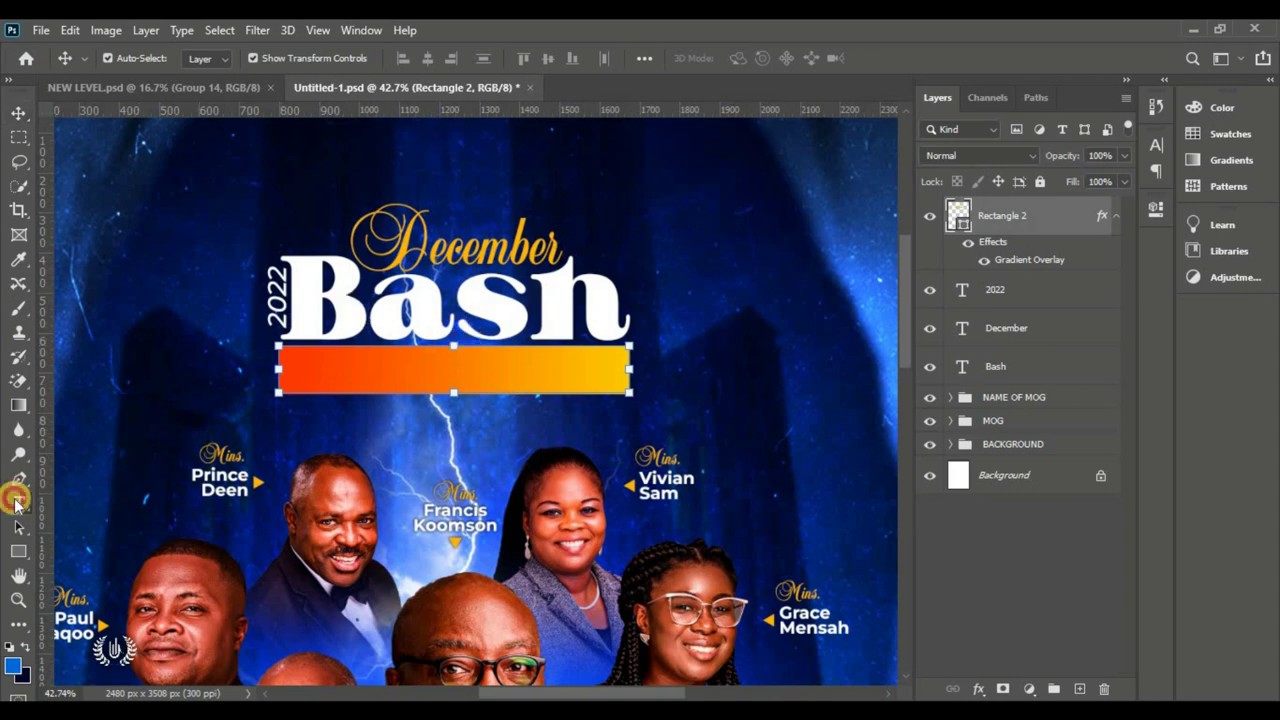
# Step: Add 'LAST DAY BEFORE 31ST' as 20 pt SemiBold Italic text on the gradient bar
pyautogui.moveTo(19, 503); pyautogui.dragTo(80, 503)
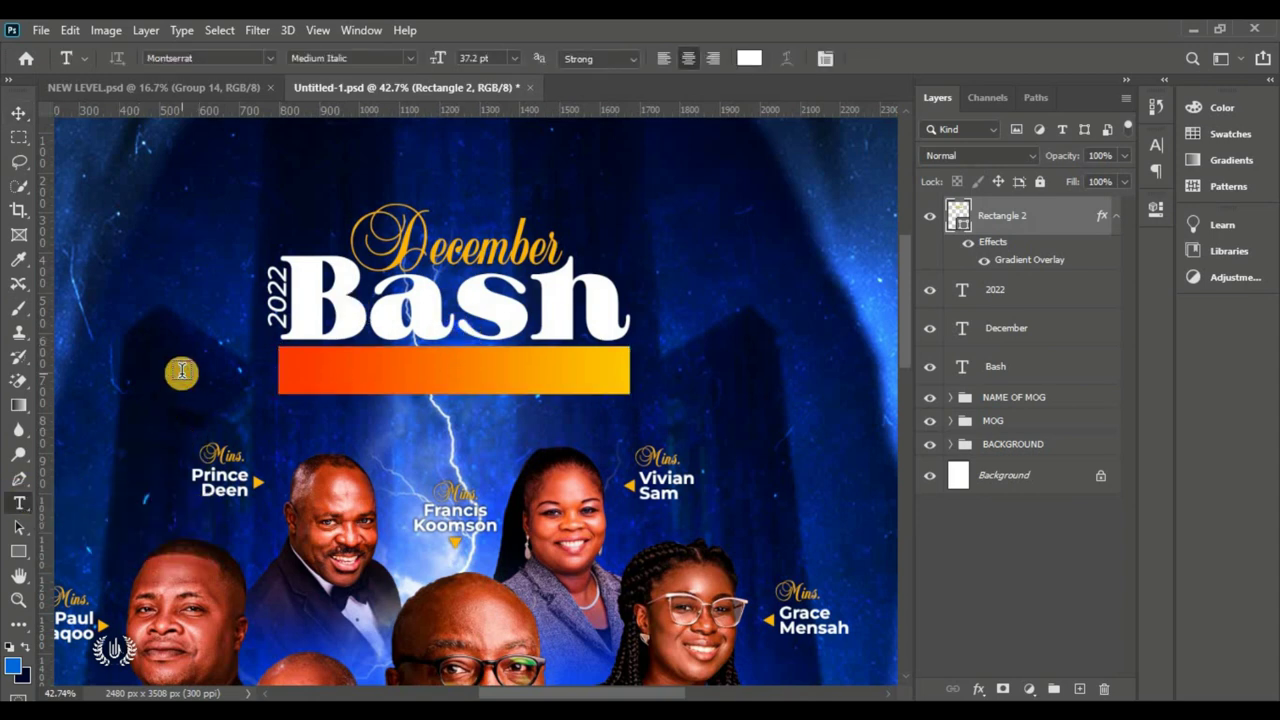
pyautogui.click(182, 374)
pyautogui.moveTo(115, 432); pyautogui.dragTo(415, 415)
pyautogui.click(440, 60)
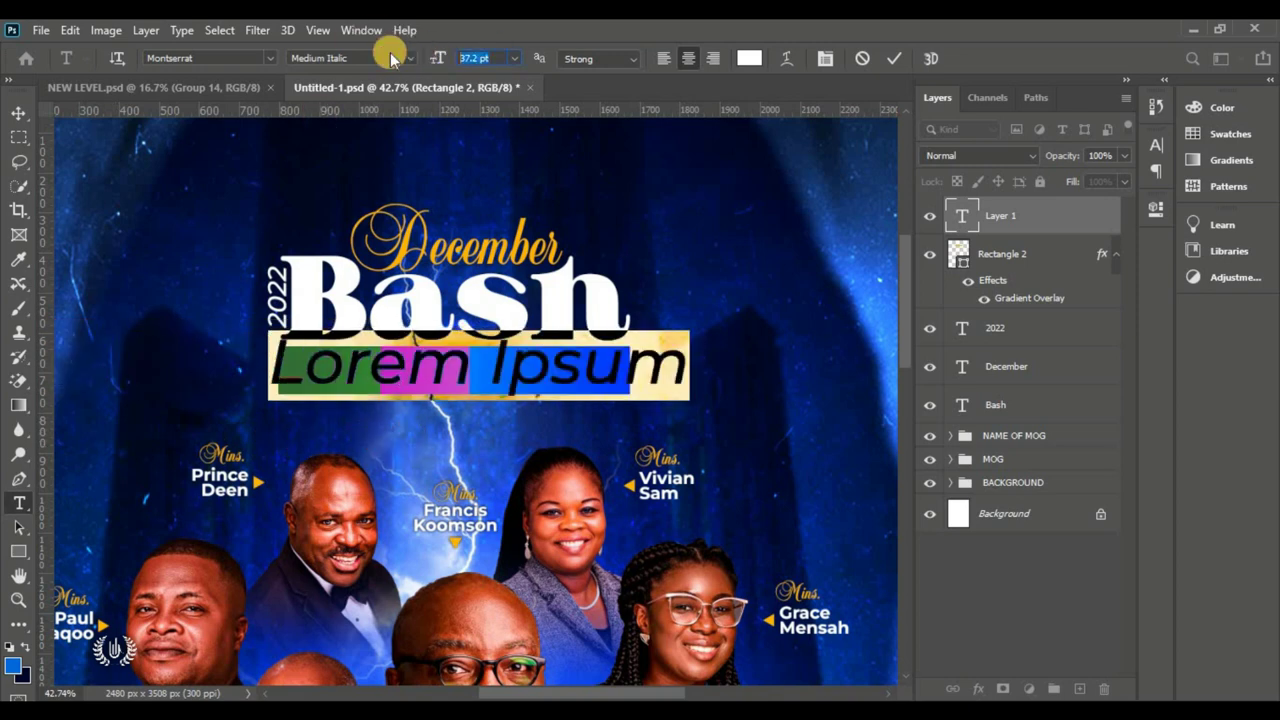
pyautogui.press('Return')
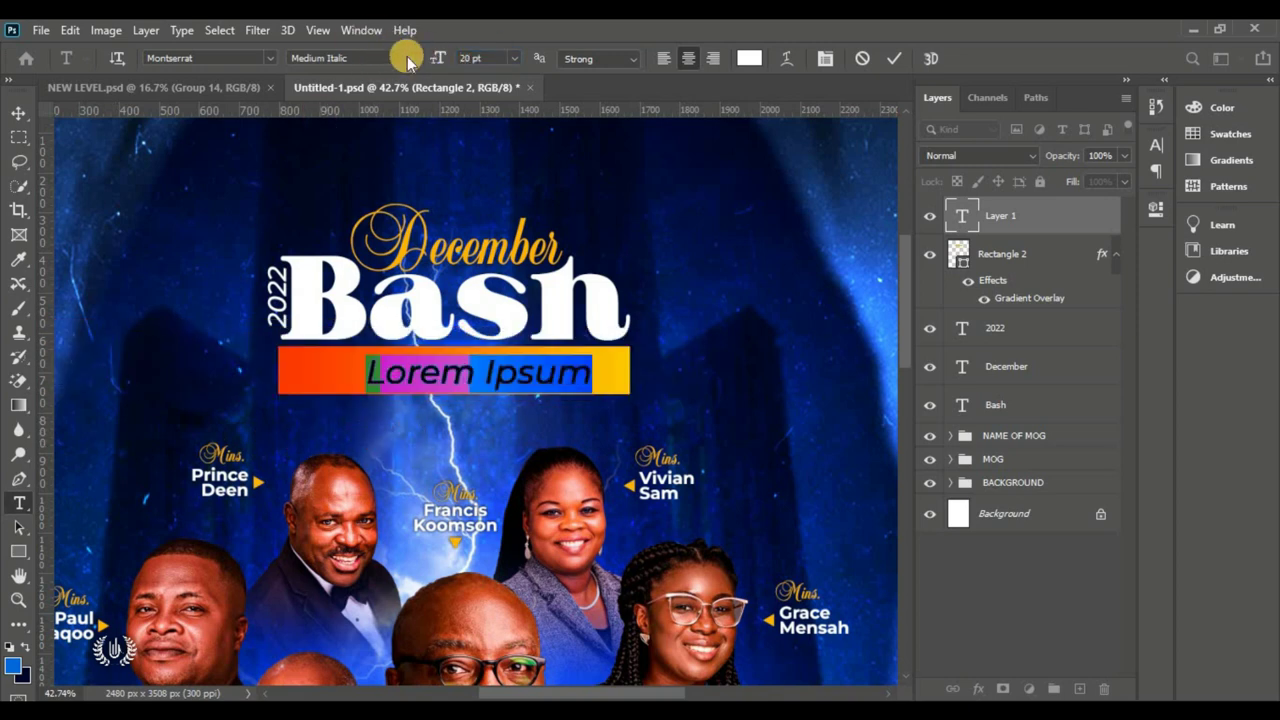
pyautogui.click(408, 60)
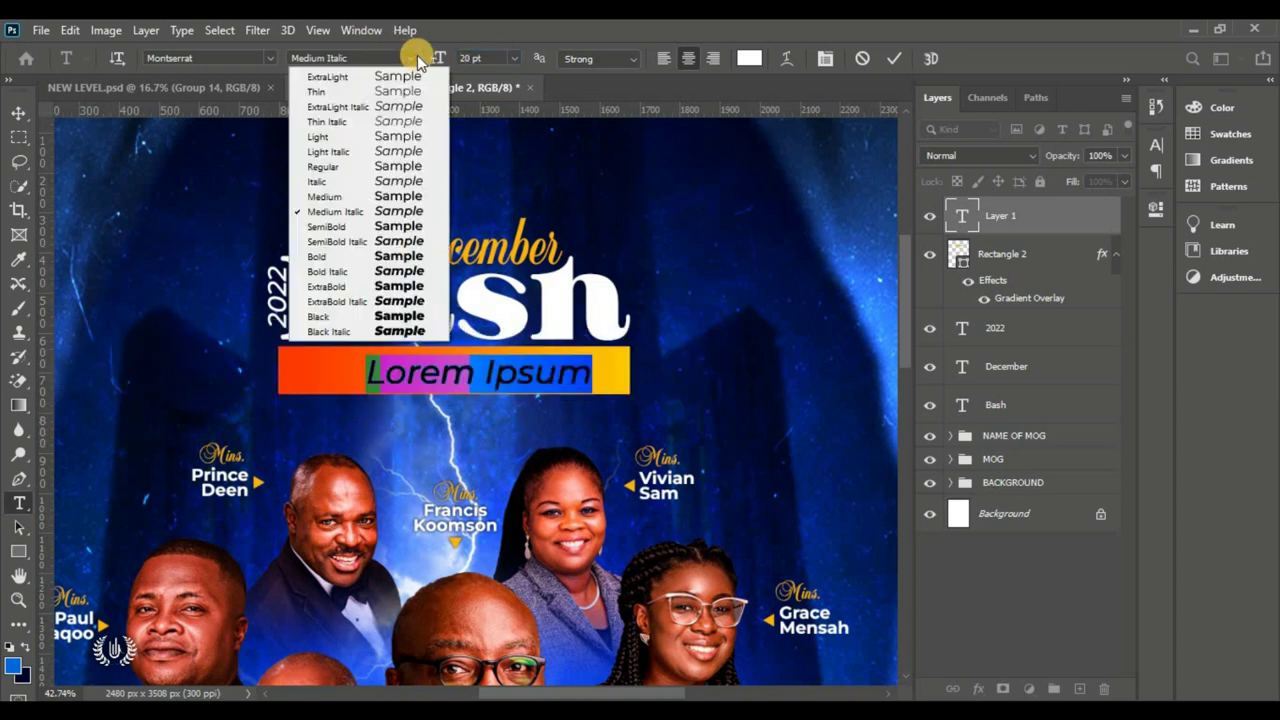
pyautogui.click(414, 243)
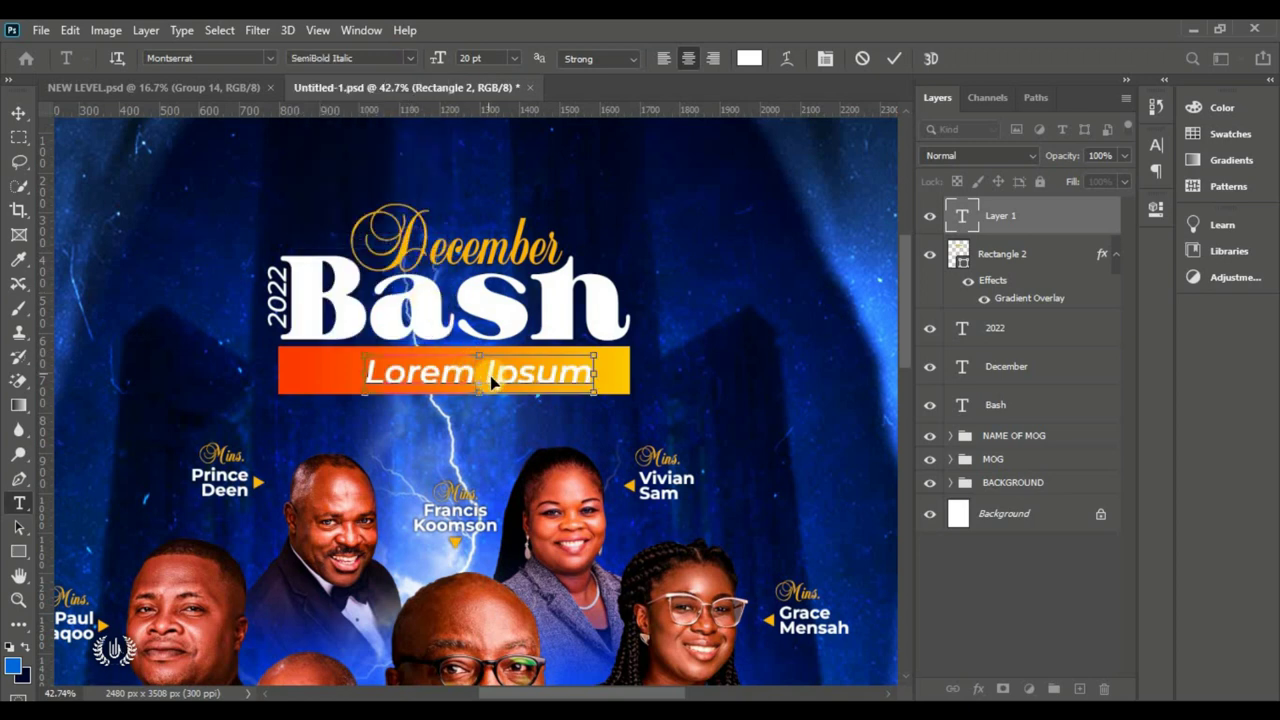
pyautogui.click(508, 495)
pyautogui.write('LAS')
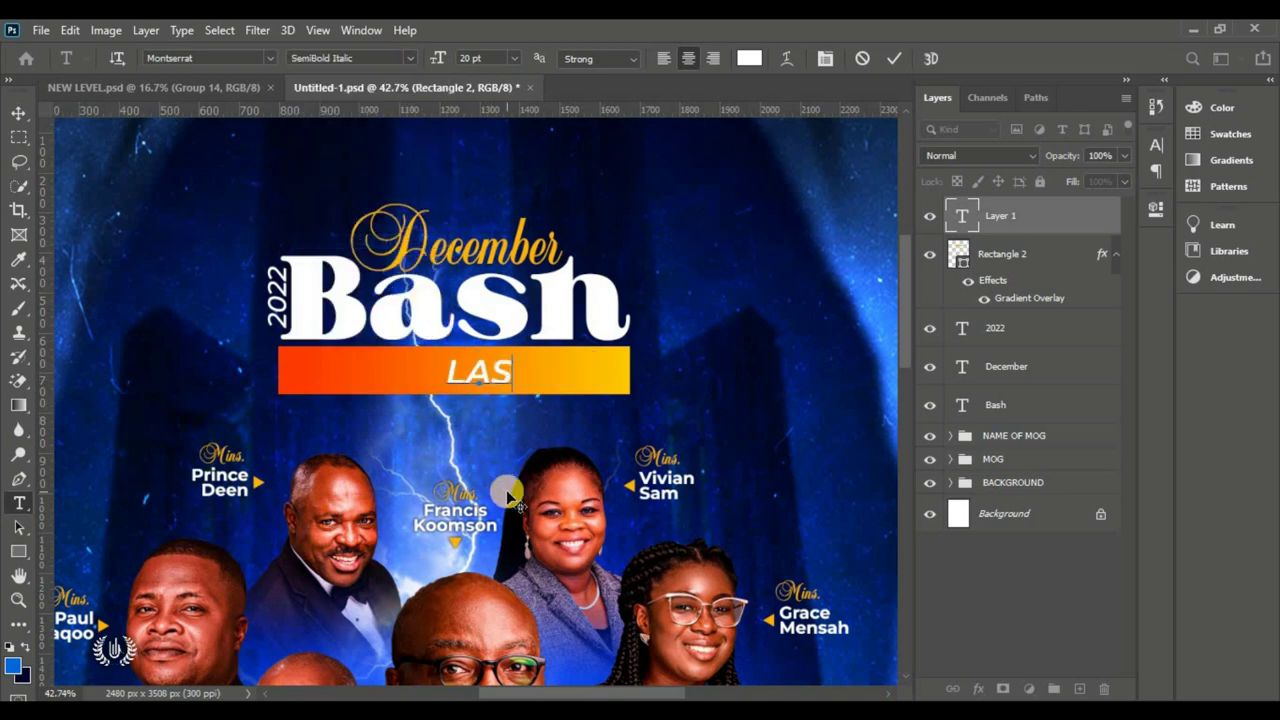
pyautogui.write('T DAY ')
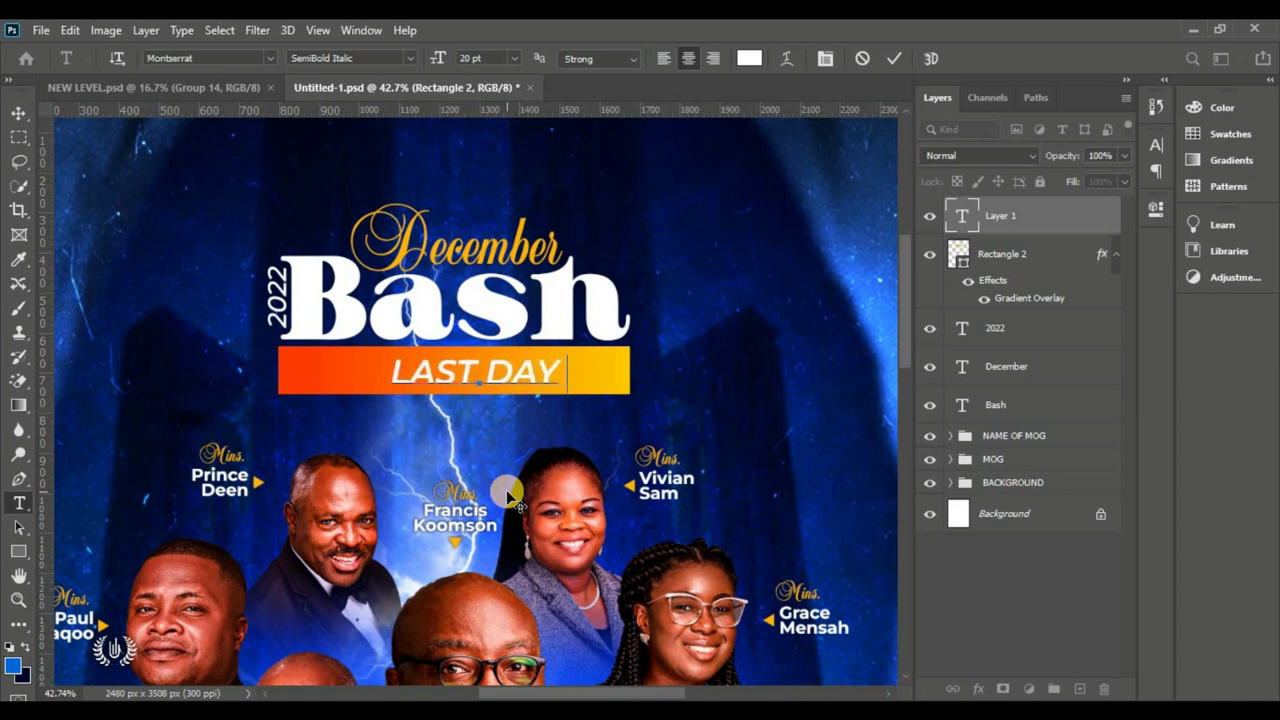
pyautogui.write('BEFOR')
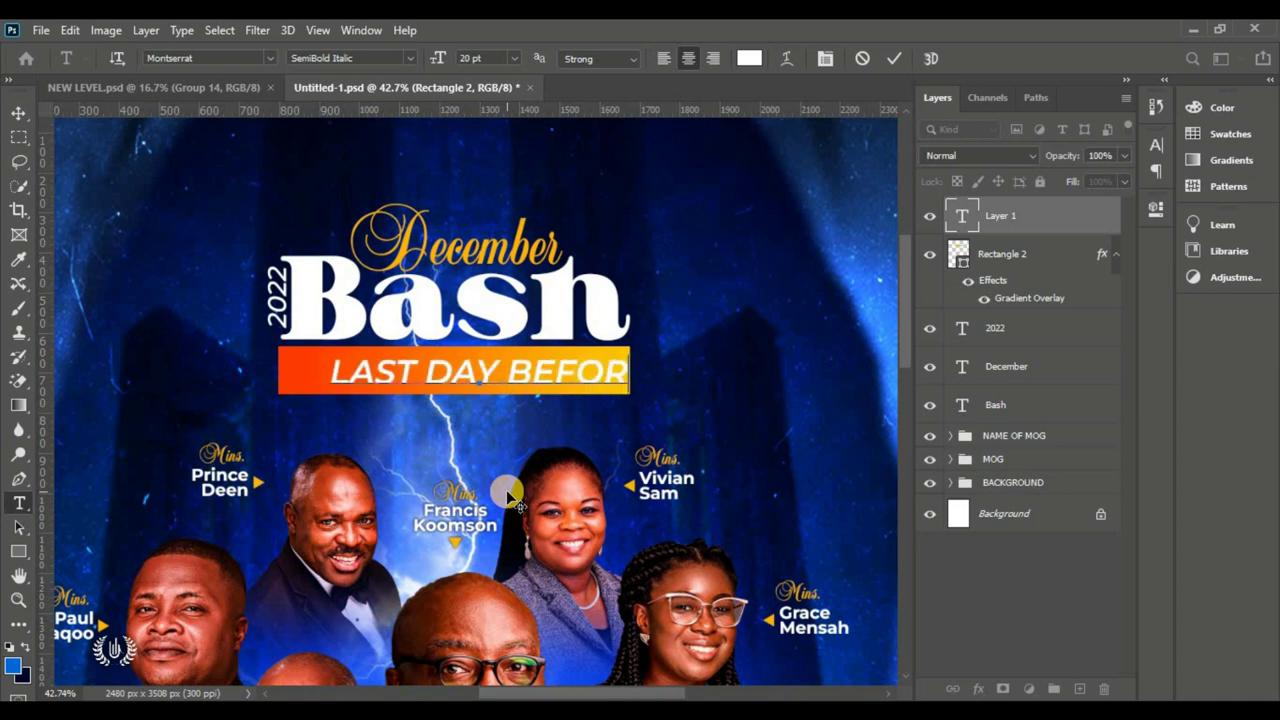
pyautogui.write('E 31ST')
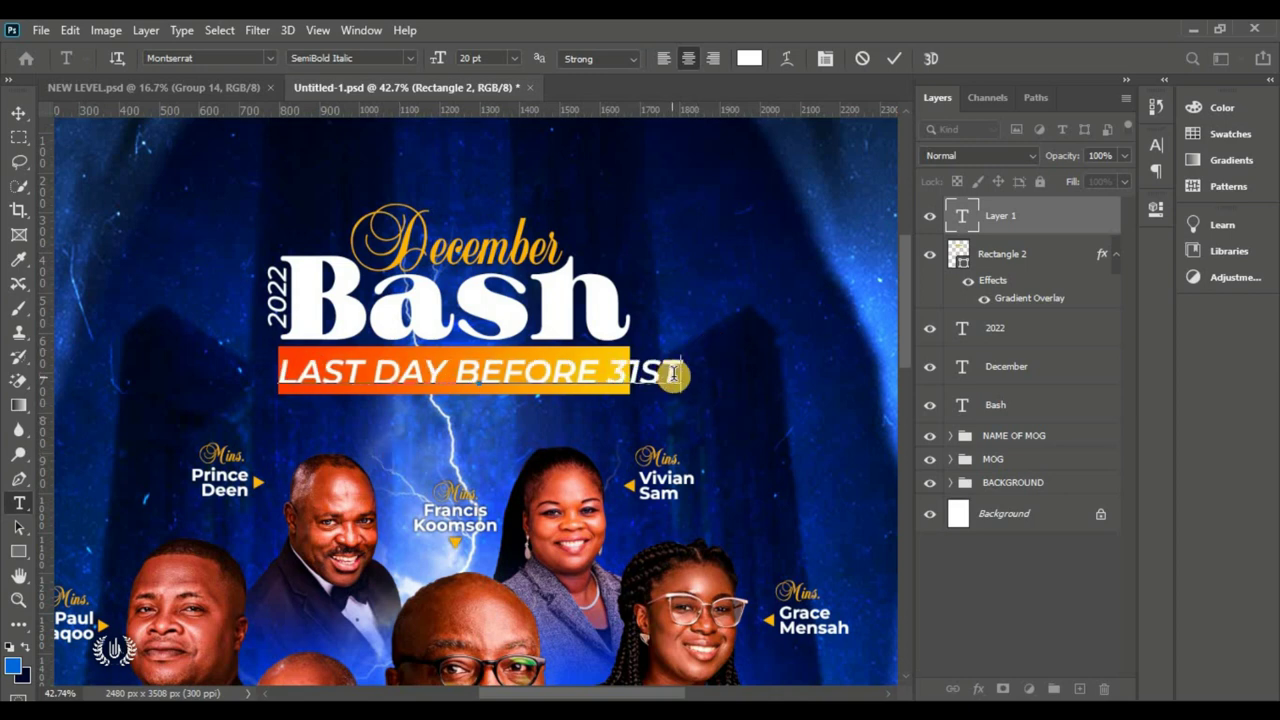
pyautogui.click(893, 58)
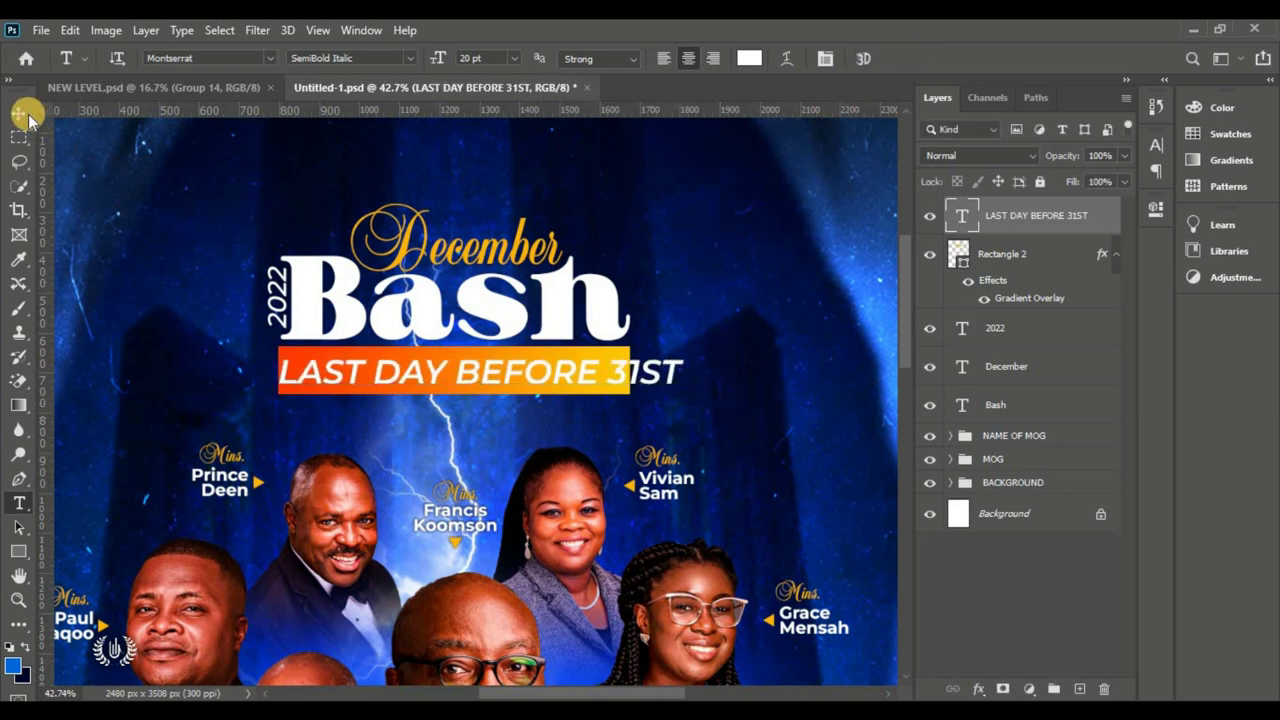
# Step: Free Transform the text line so it fits inside the gradient bar
pyautogui.click(19, 113)
pyautogui.click(70, 30)
pyautogui.click(235, 437)
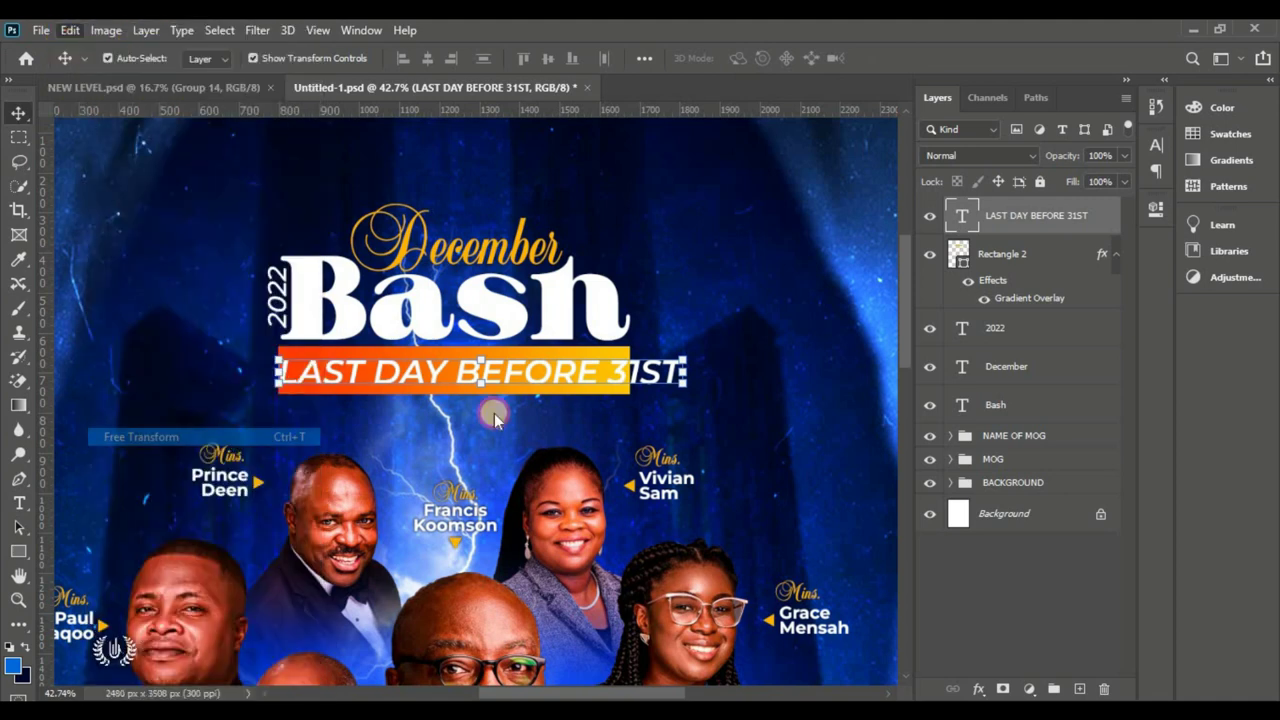
pyautogui.moveTo(686, 372); pyautogui.dragTo(540, 369)
pyautogui.moveTo(450, 370); pyautogui.dragTo(556, 372)
pyautogui.press('Return')
pyautogui.hotkey('ctrl', 't')
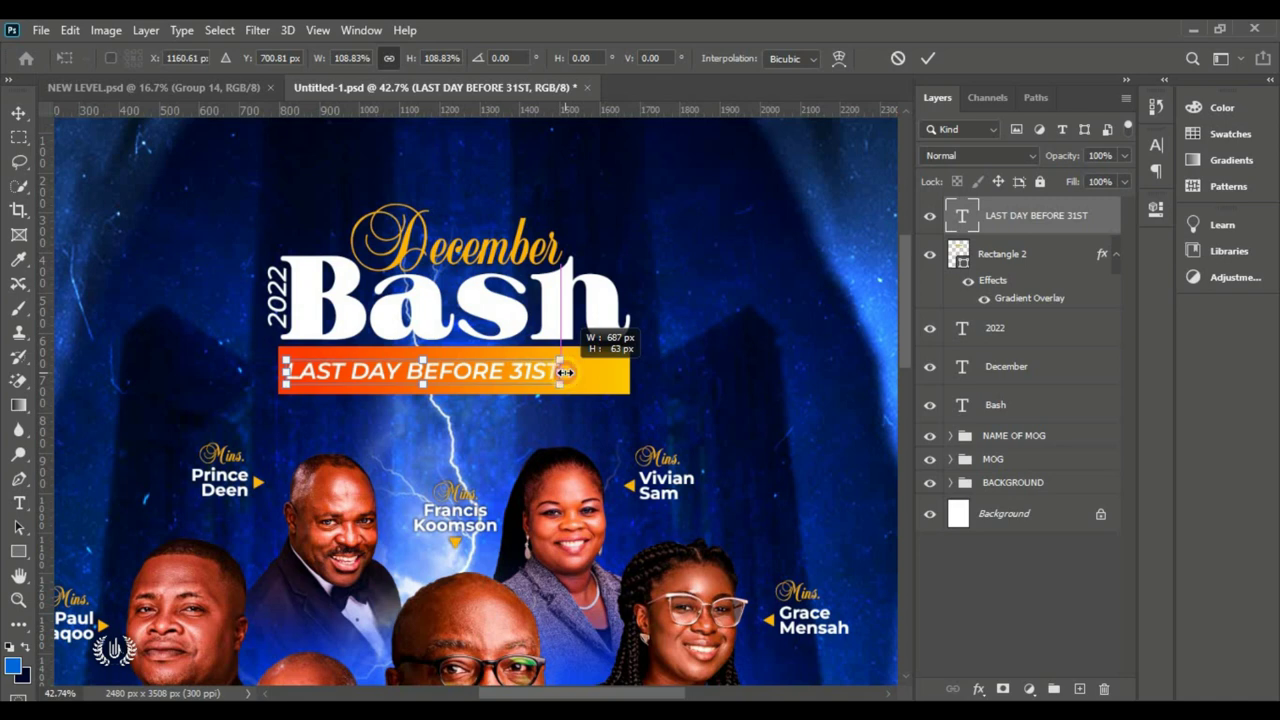
pyautogui.moveTo(568, 373); pyautogui.dragTo(572, 372)
# Step: Commit the text transform and draw a small rectangle at the bar's right end
pyautogui.click(928, 58)
pyautogui.rightClick(19, 551)
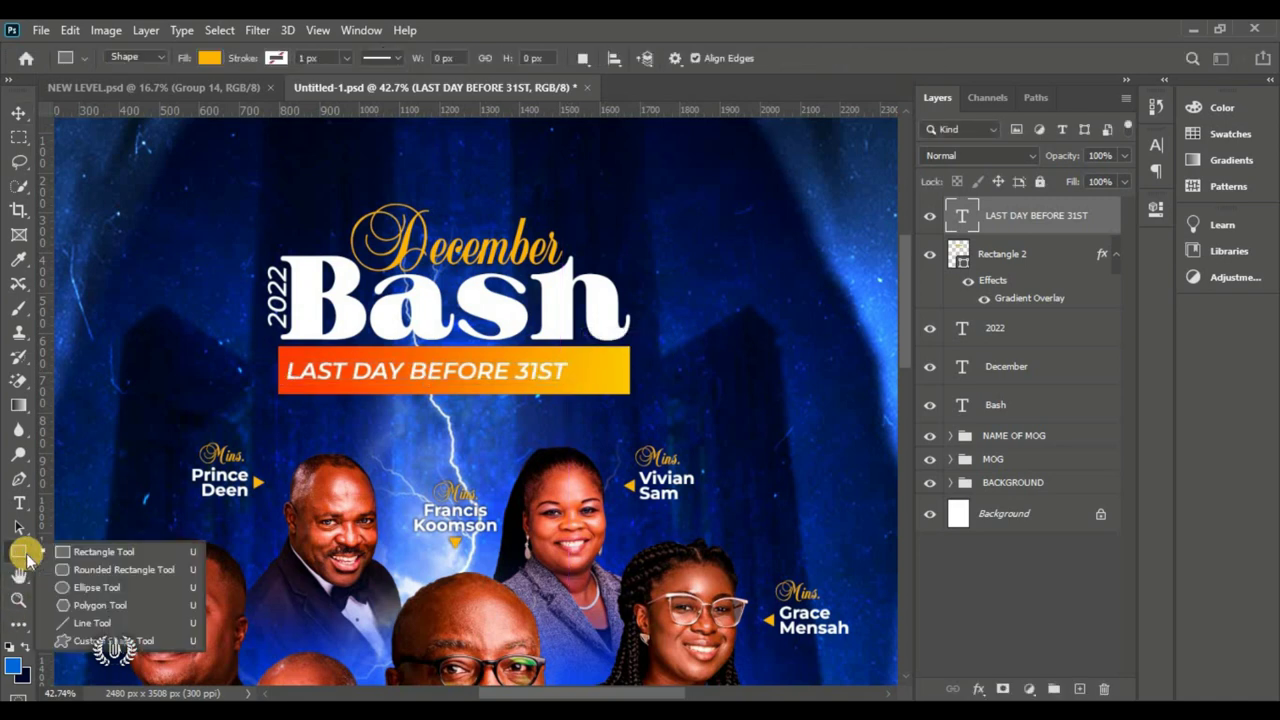
pyautogui.click(86, 546)
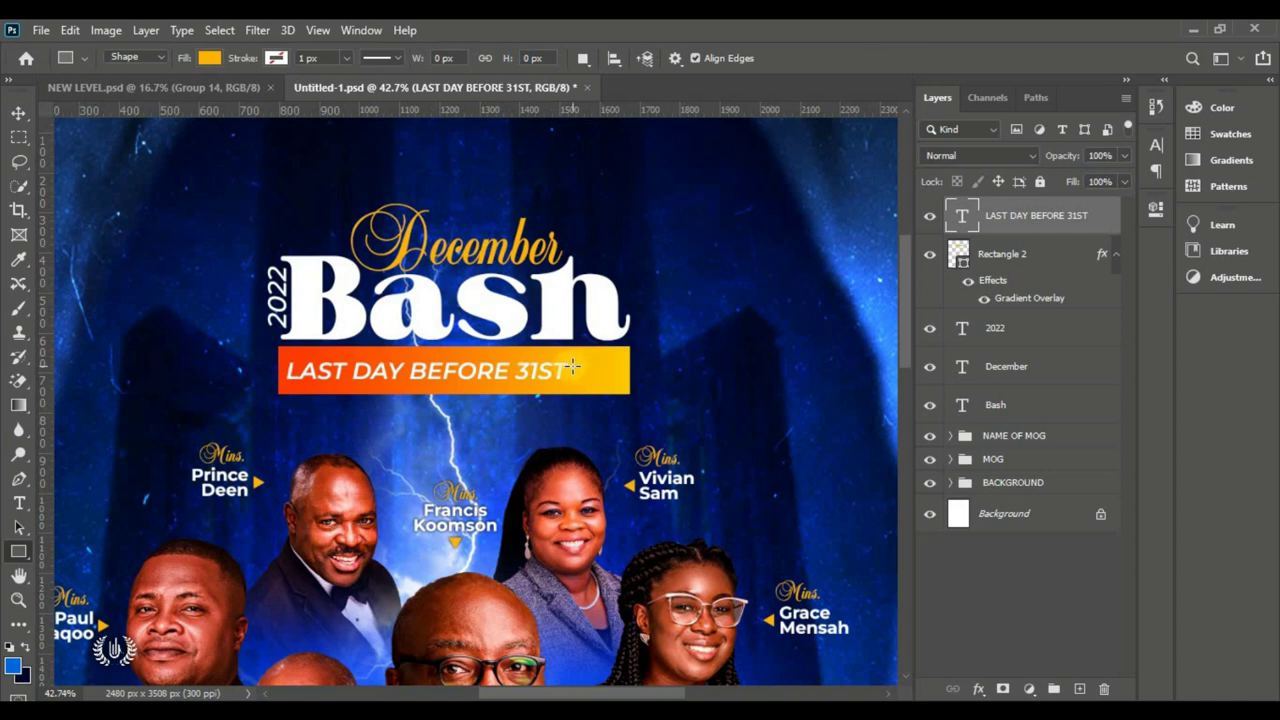
pyautogui.moveTo(573, 367); pyautogui.dragTo(618, 376)
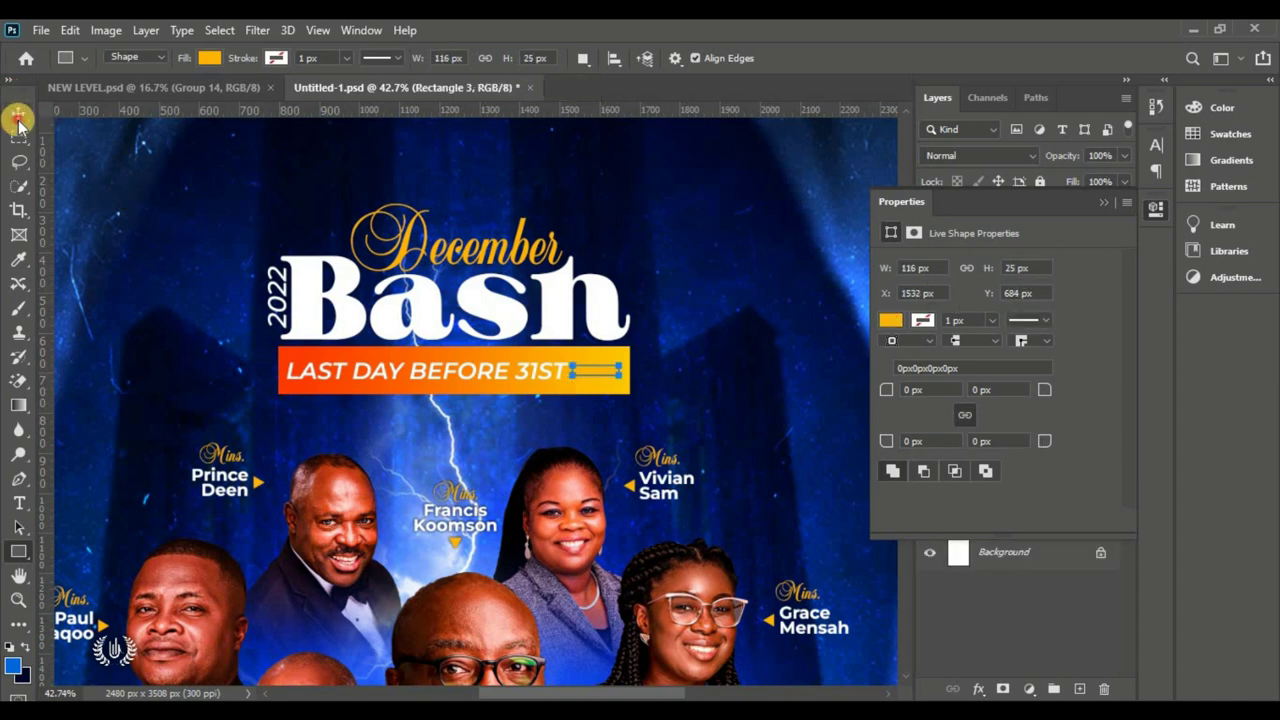
# Step: Colour the new rectangle dark navy 00072a and reselect the Rectangle 3 layer
pyautogui.click(18, 116)
pyautogui.click(1100, 205)
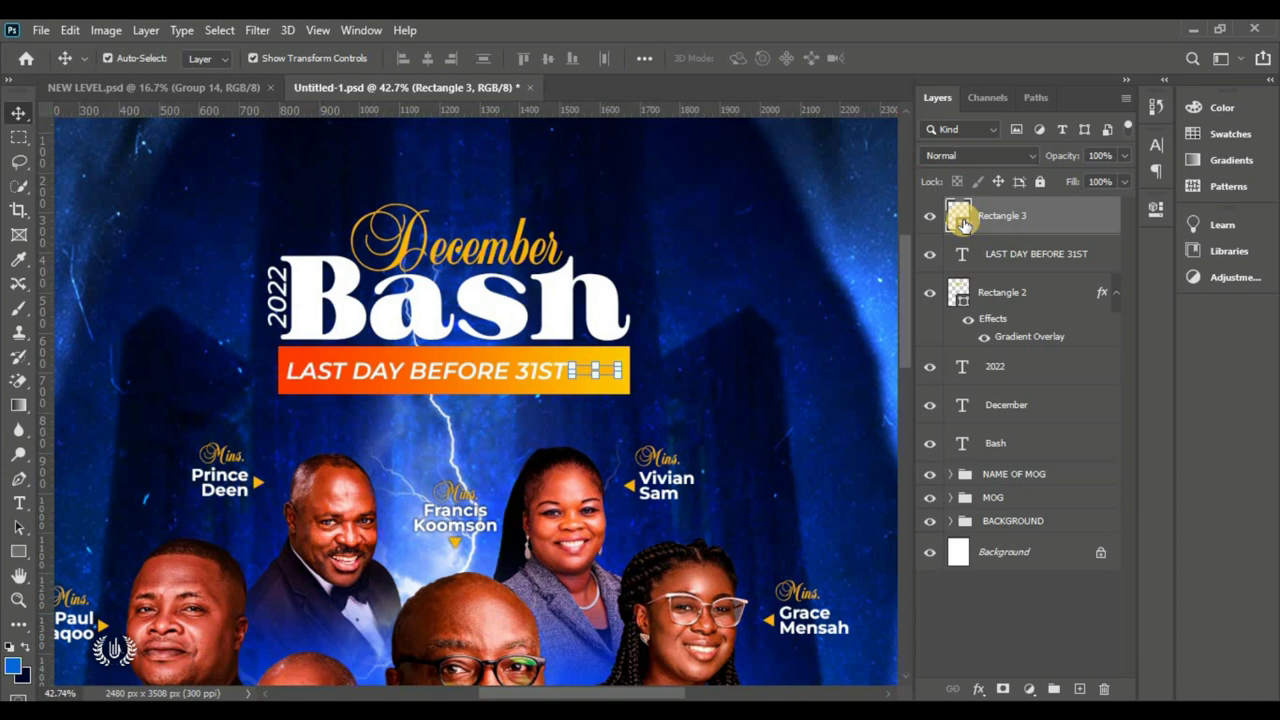
pyautogui.doubleClick(963, 222)
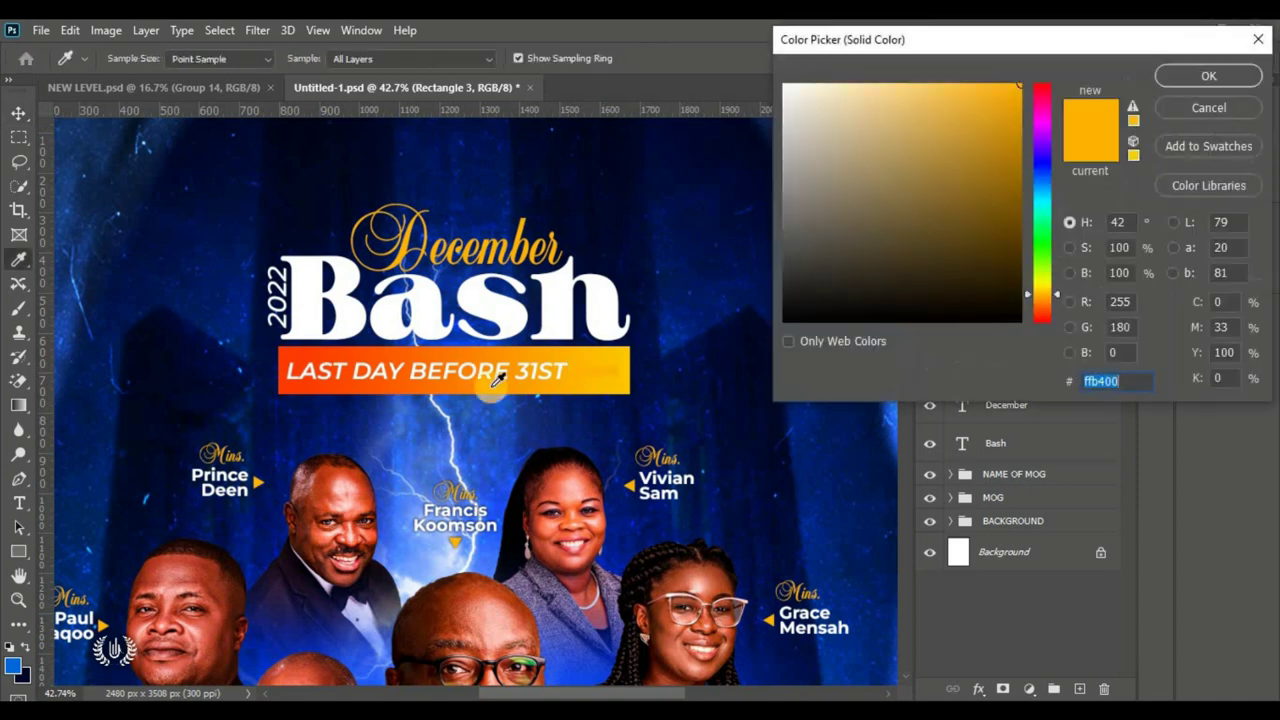
pyautogui.click(22, 676)
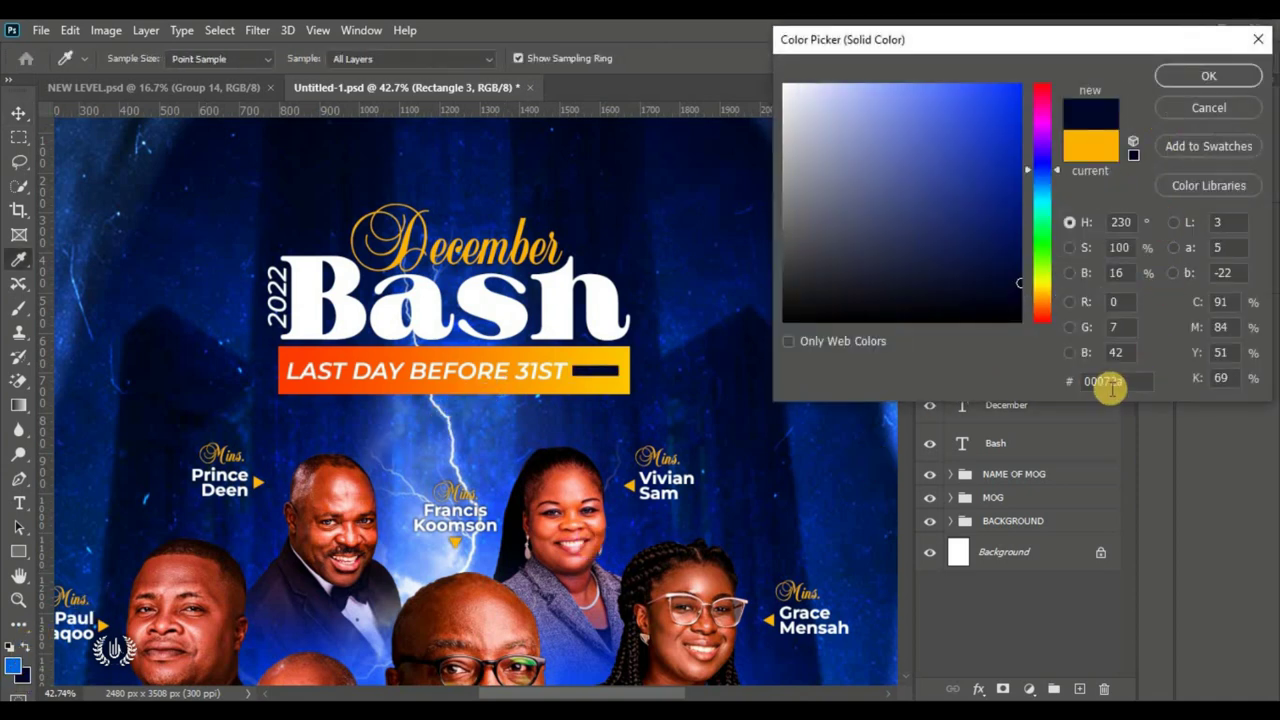
pyautogui.click(1208, 76)
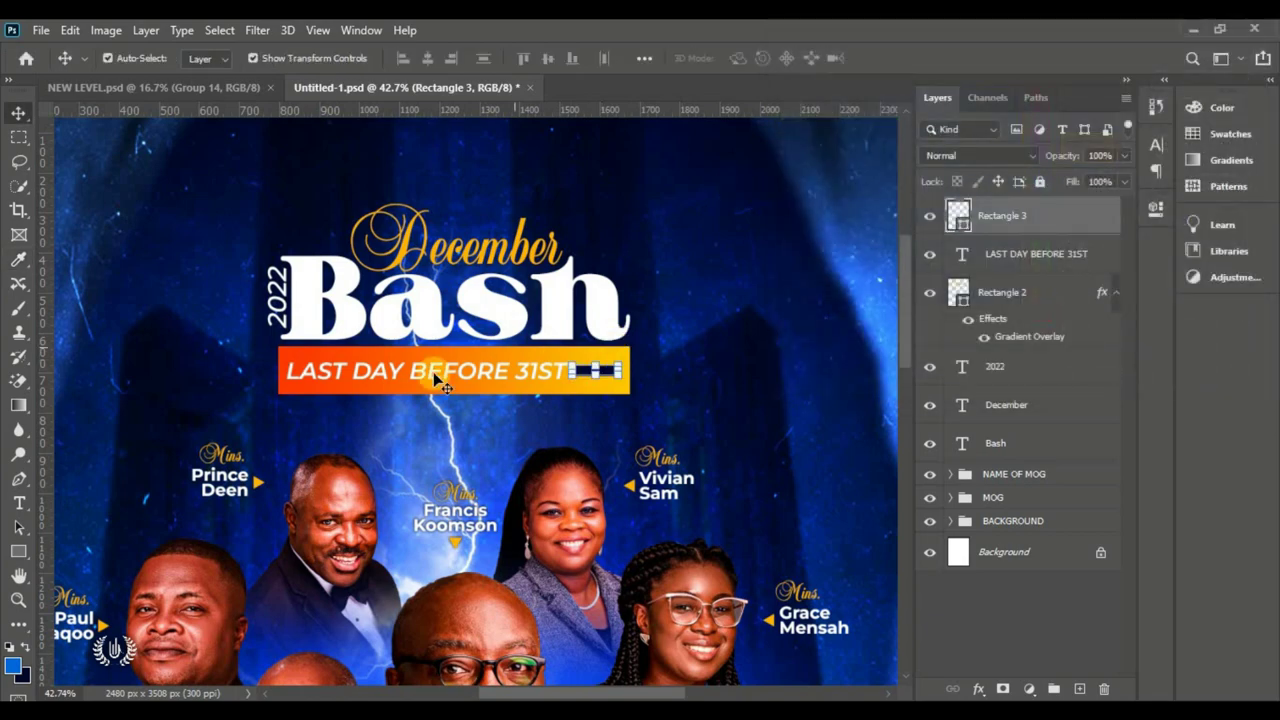
pyautogui.scroll(-2, 515, 392)
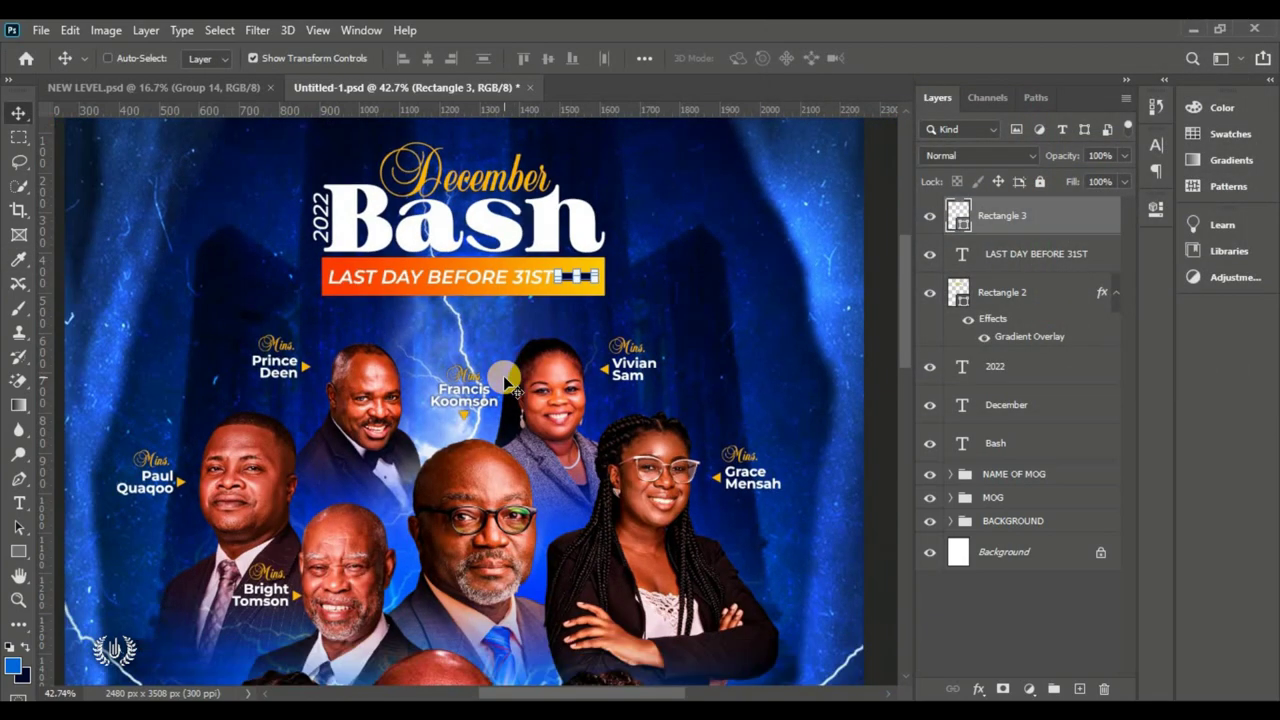
pyautogui.hotkey('ctrl', '0')
pyautogui.keyDown('ctrl'); pyautogui.click(731, 240); pyautogui.keyUp('ctrl')
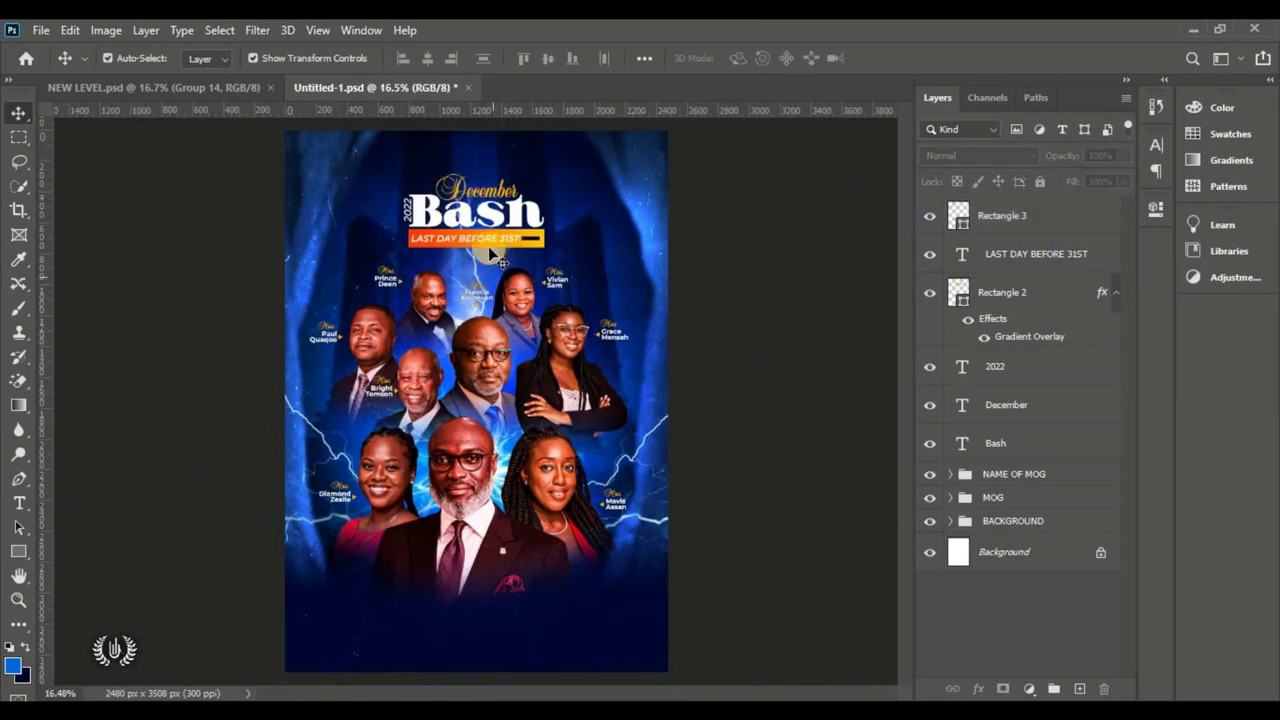
pyautogui.scroll(5, 478, 233)
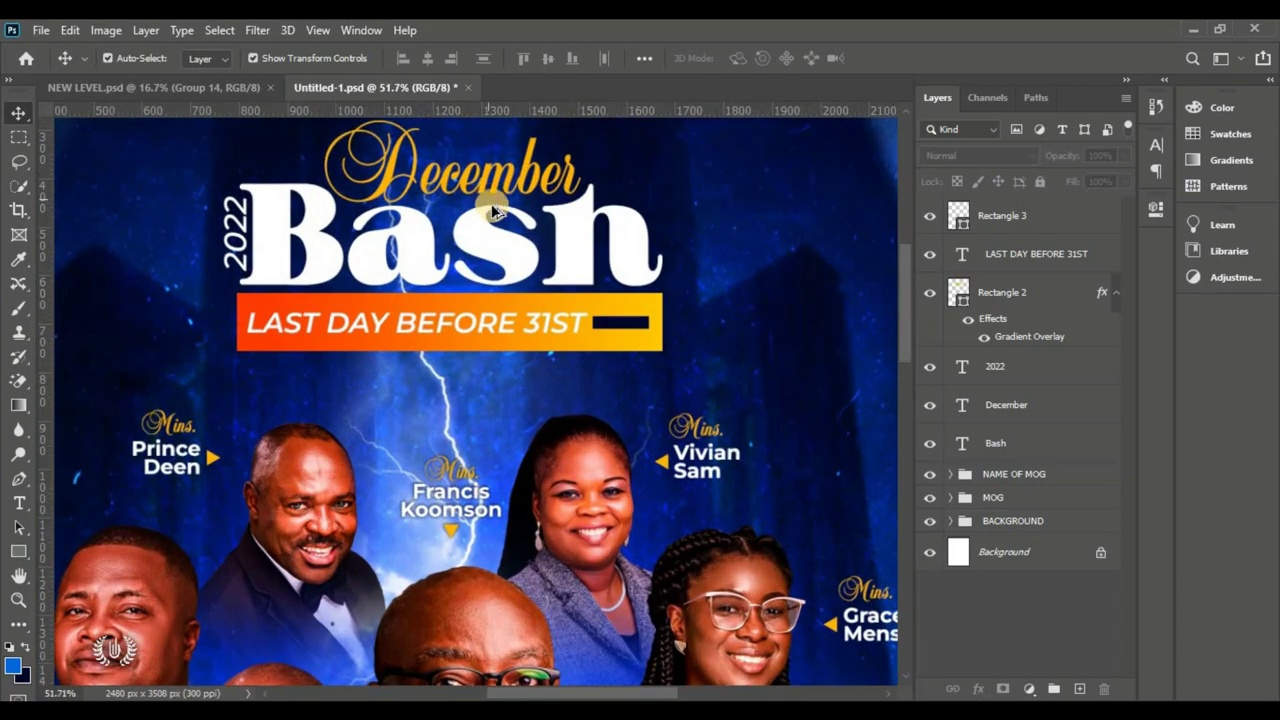
pyautogui.click(1066, 221)
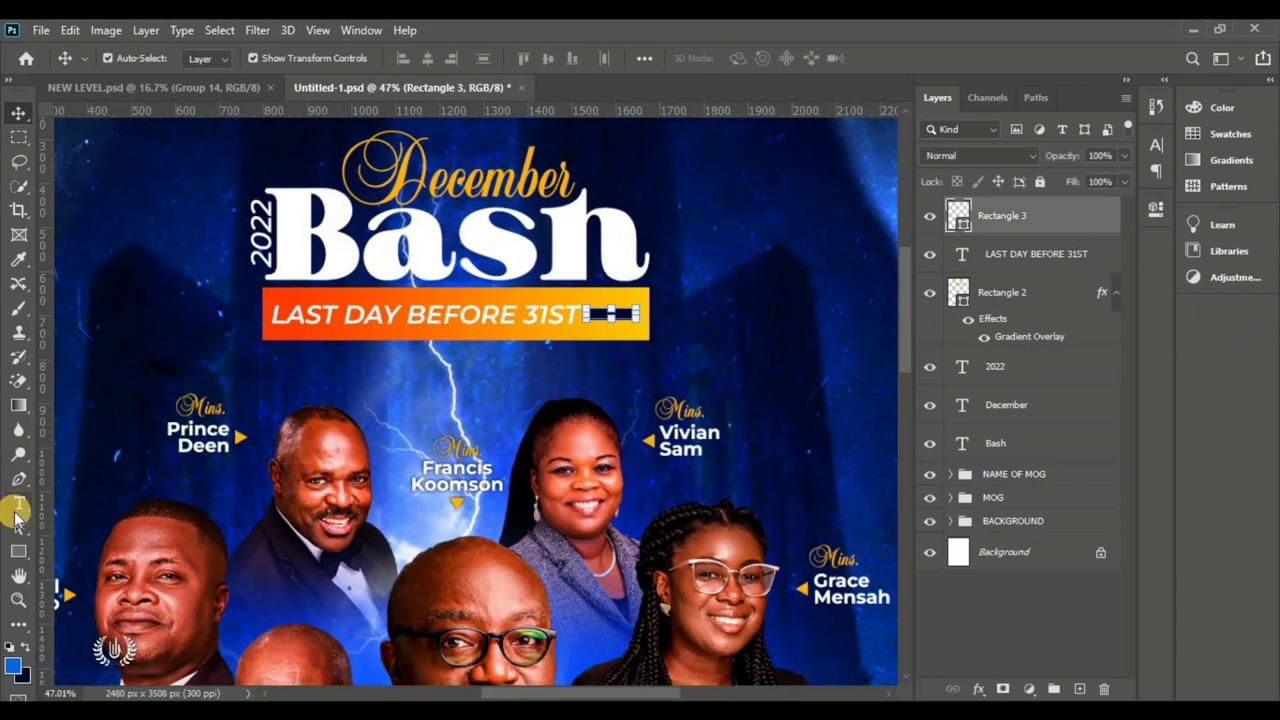
# Step: Type 'Glory to Glory.' in the Bastro font below the orange banner
pyautogui.moveTo(16, 511); pyautogui.dragTo(57, 506)
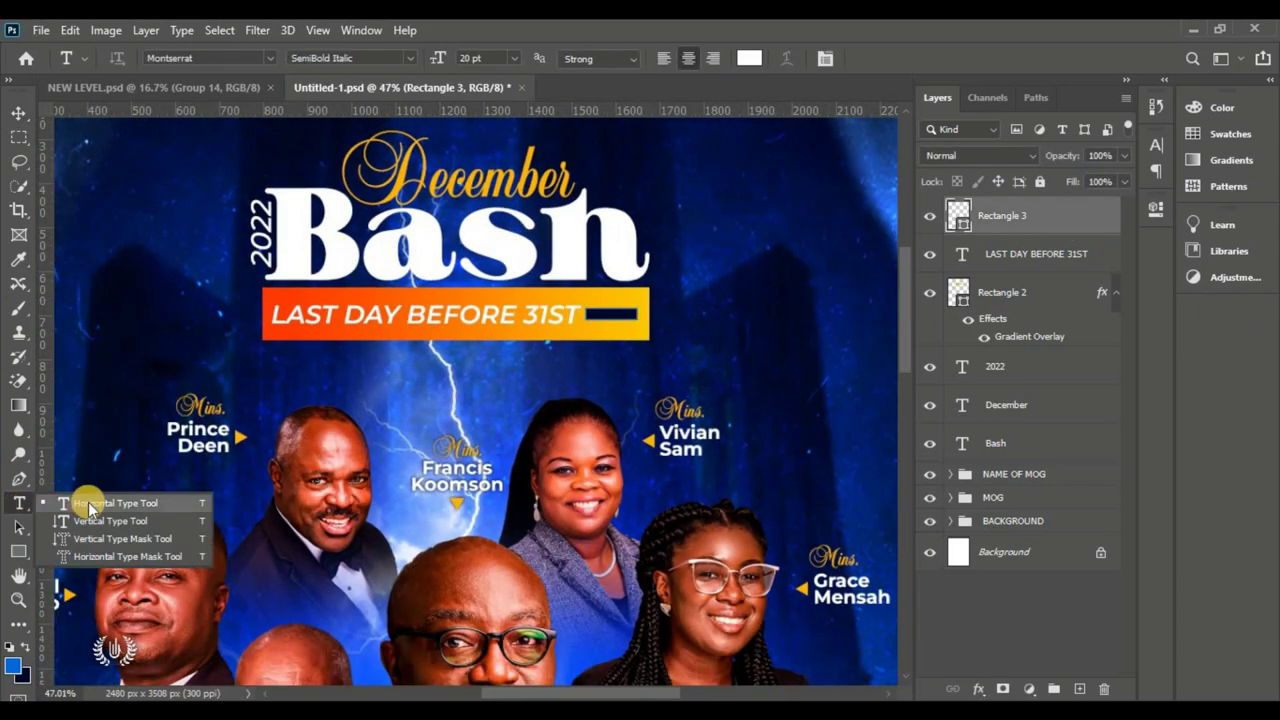
pyautogui.click(399, 364)
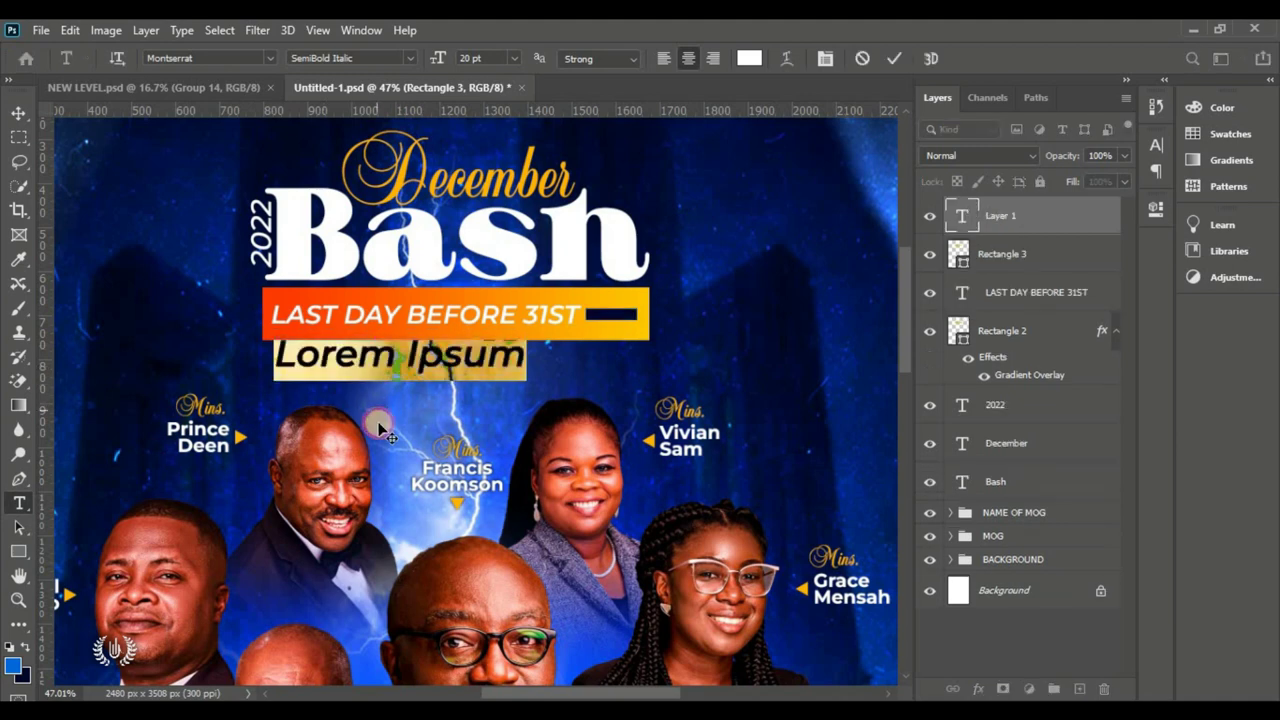
pyautogui.click(269, 58)
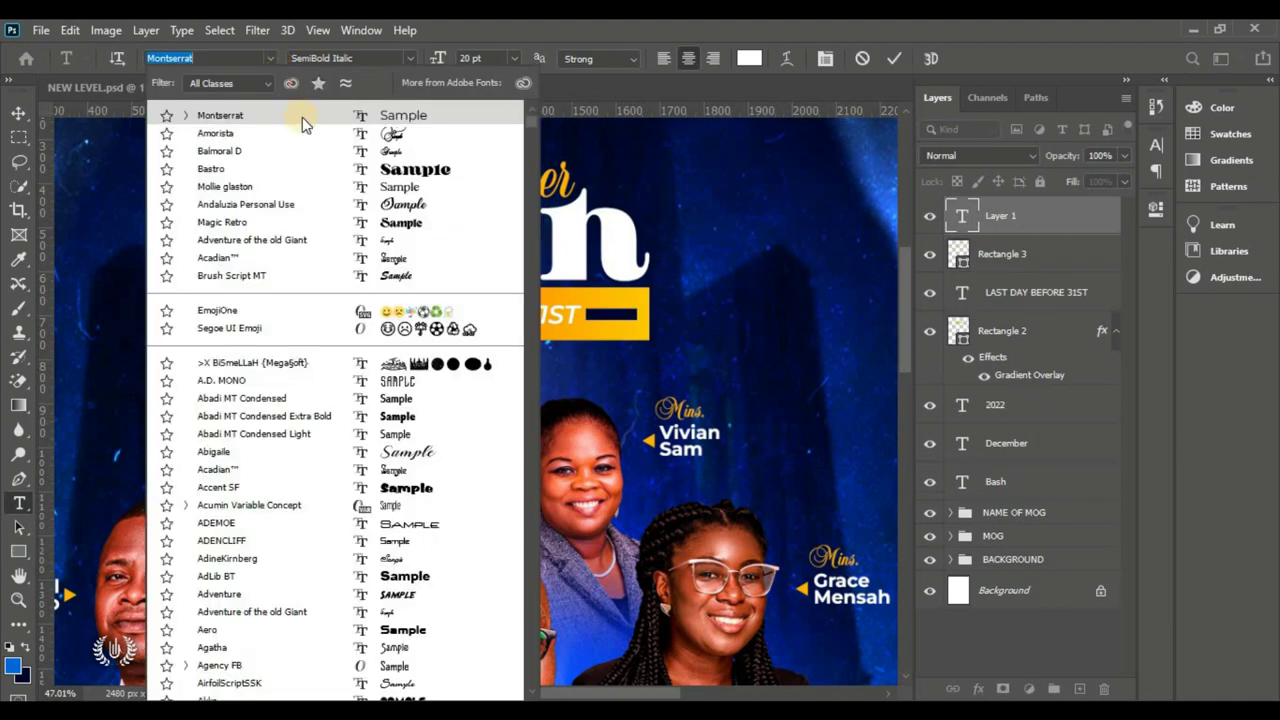
pyautogui.click(343, 170)
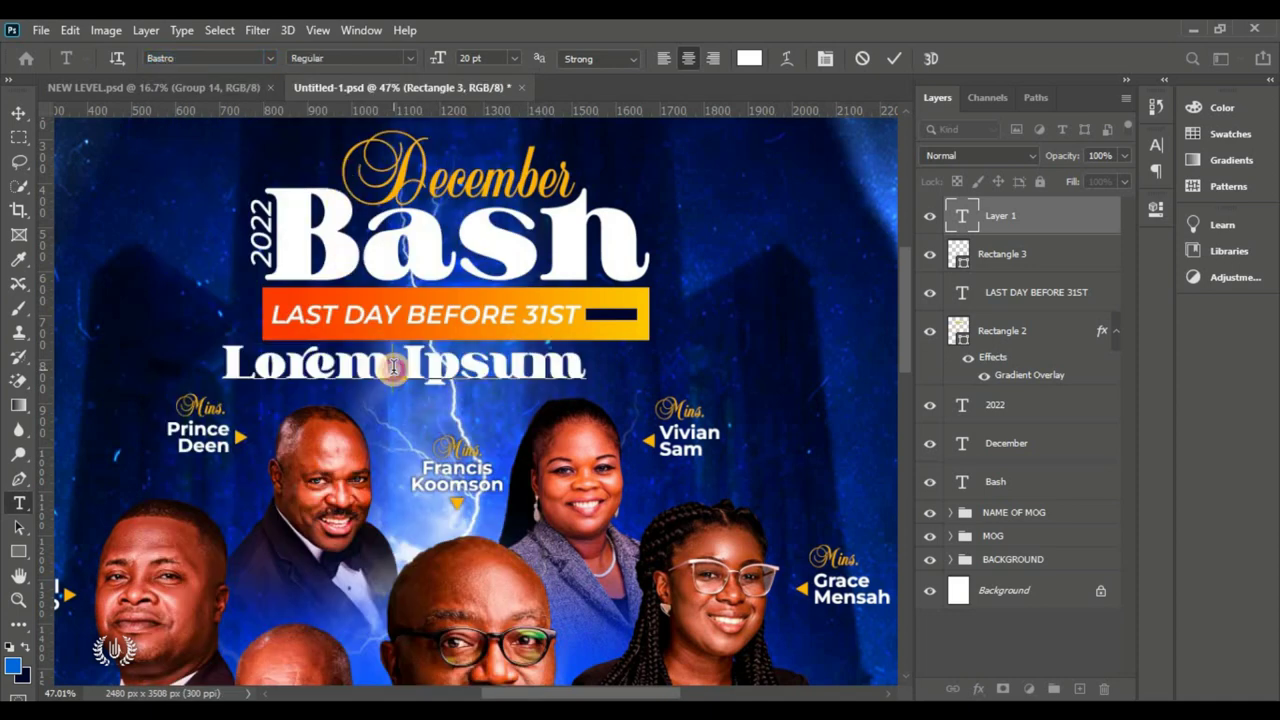
pyautogui.hotkey('ctrl', 'a')
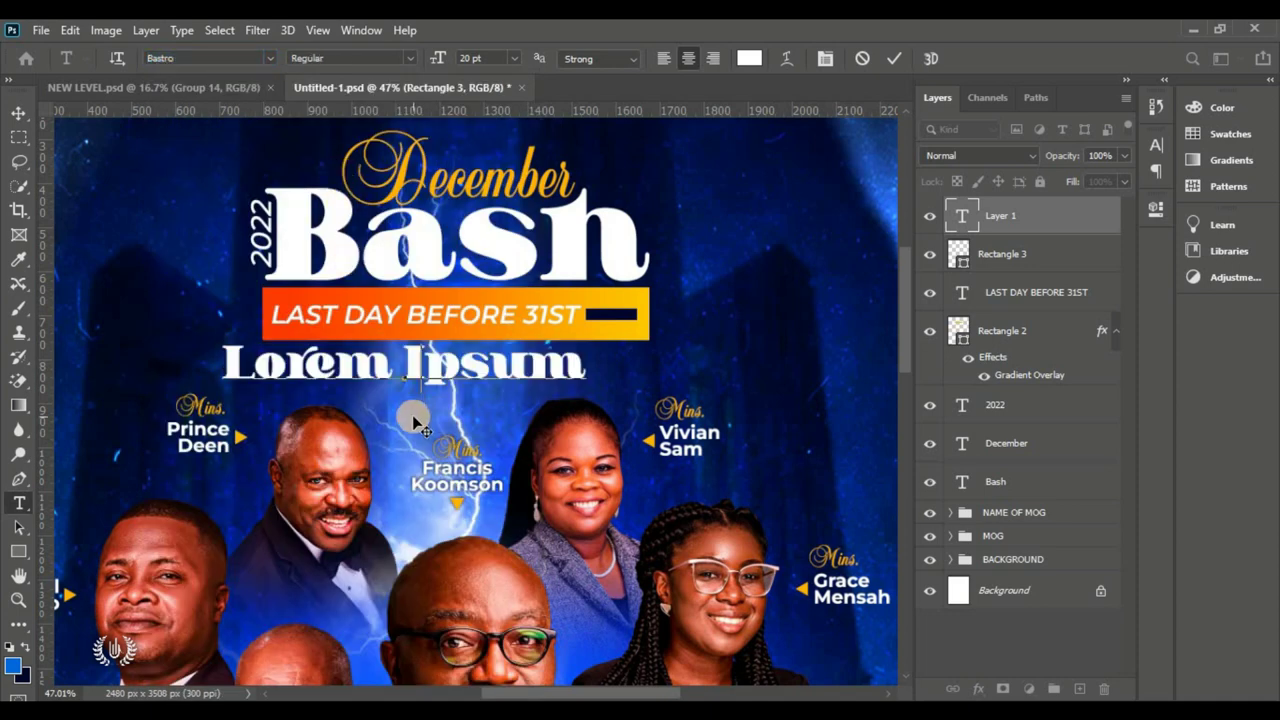
pyautogui.write('Glory to Glo')
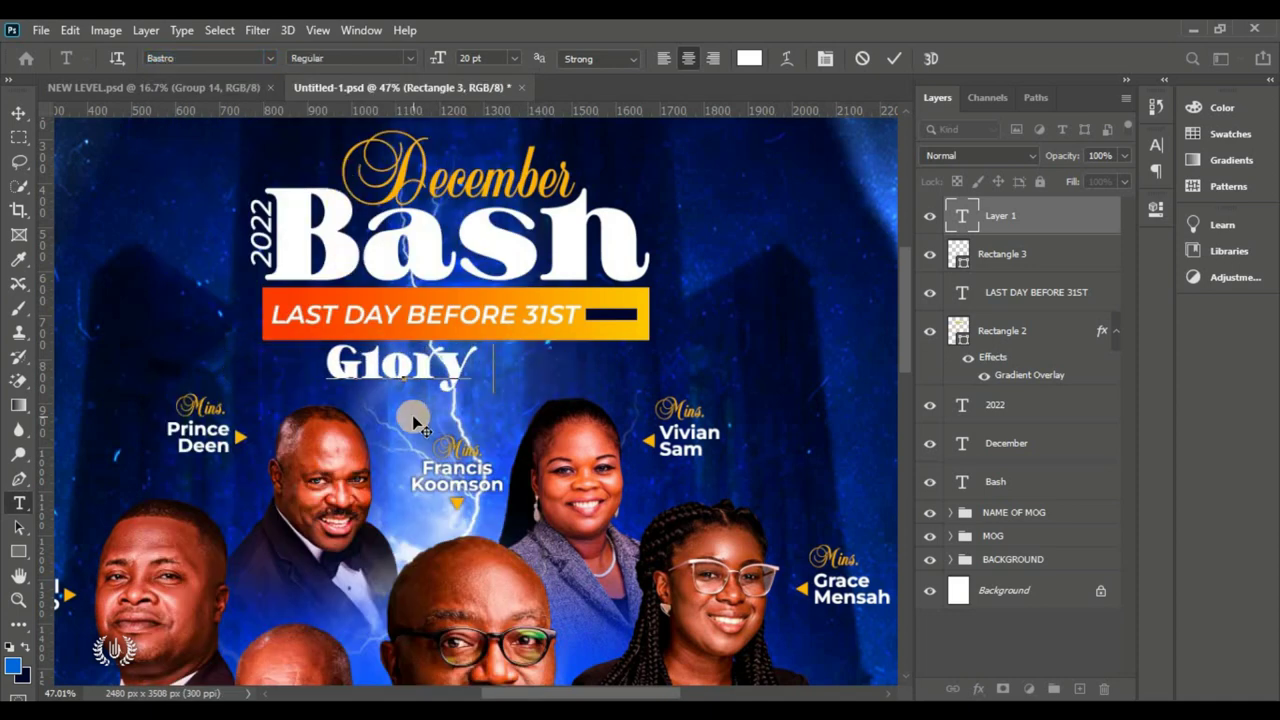
pyautogui.write('ry.')
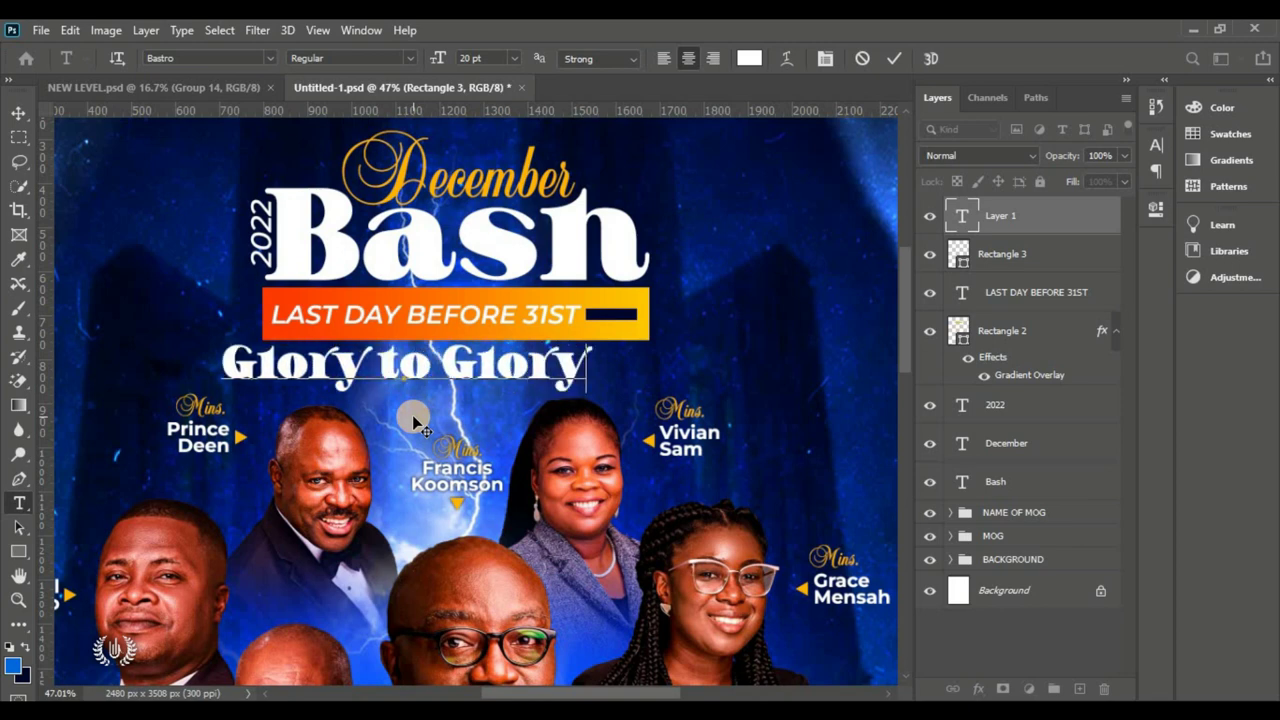
pyautogui.click(893, 58)
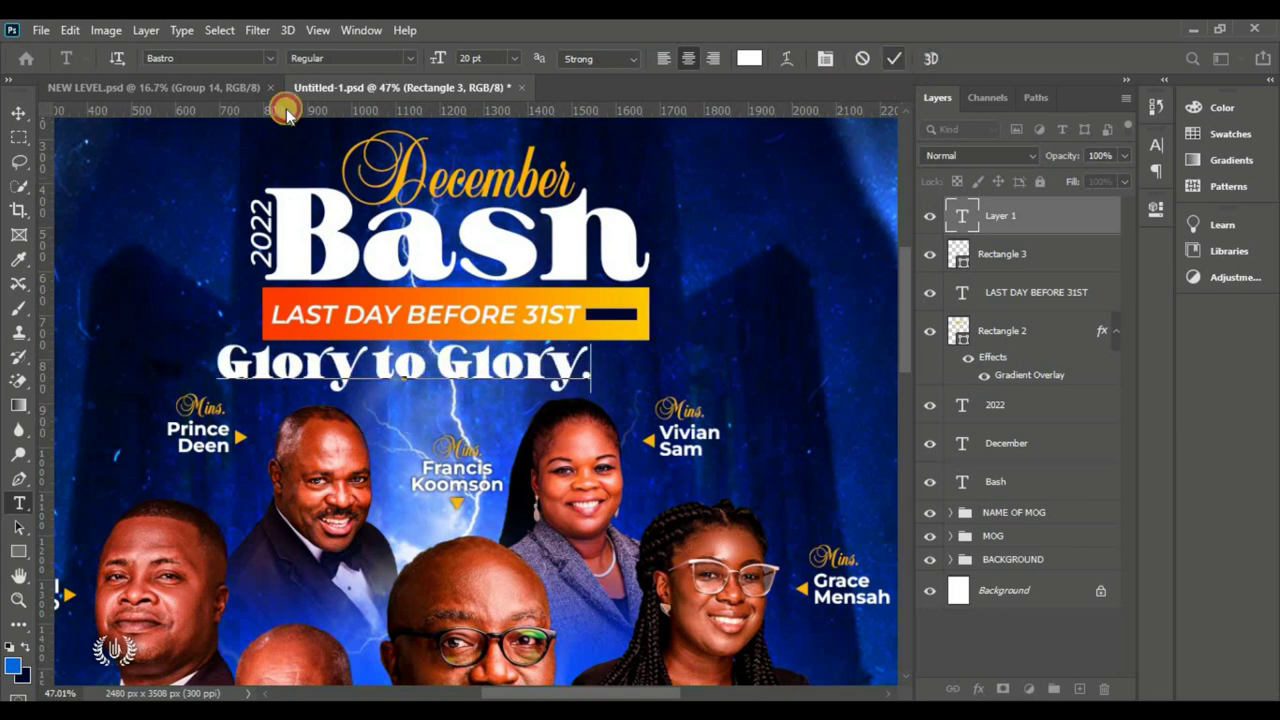
# Step: Scale 'Glory to Glory.' to about 67.66% and position it under the banner
pyautogui.click(18, 112)
pyautogui.click(70, 30)
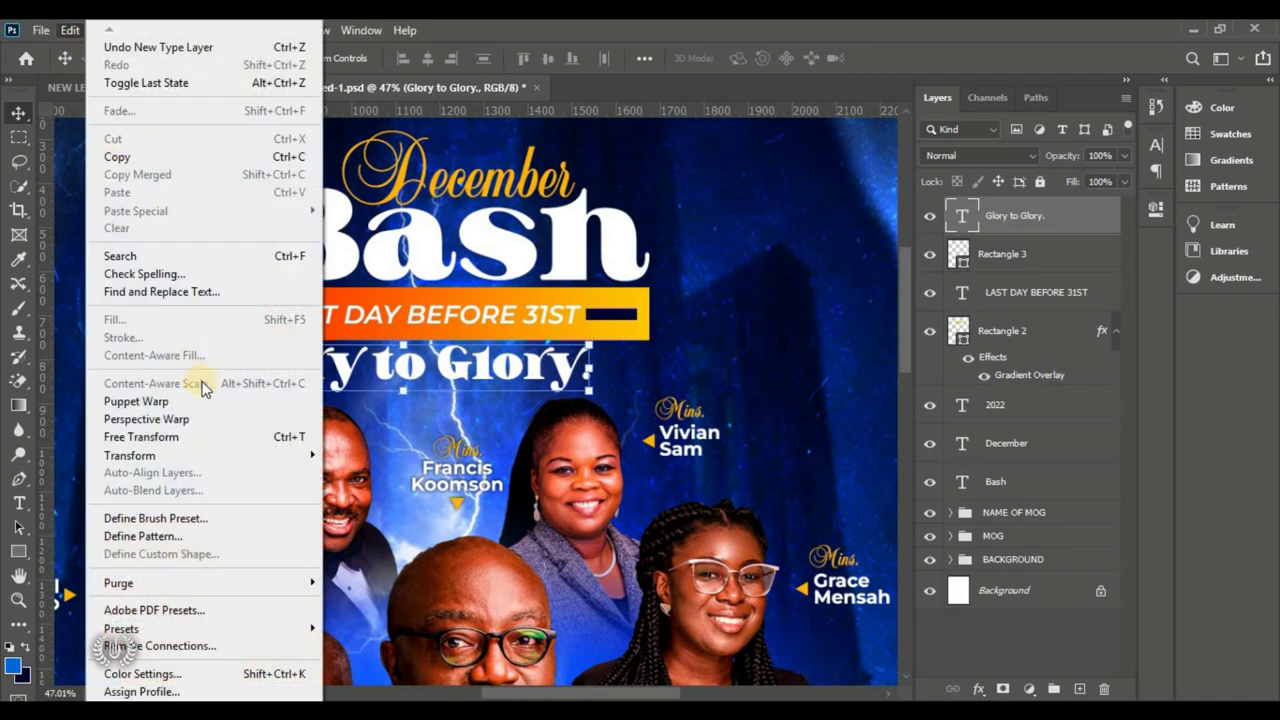
pyautogui.click(230, 433)
pyautogui.moveTo(296, 370); pyautogui.dragTo(303, 370)
pyautogui.moveTo(222, 345); pyautogui.dragTo(338, 350)
pyautogui.moveTo(424, 372); pyautogui.dragTo(414, 364)
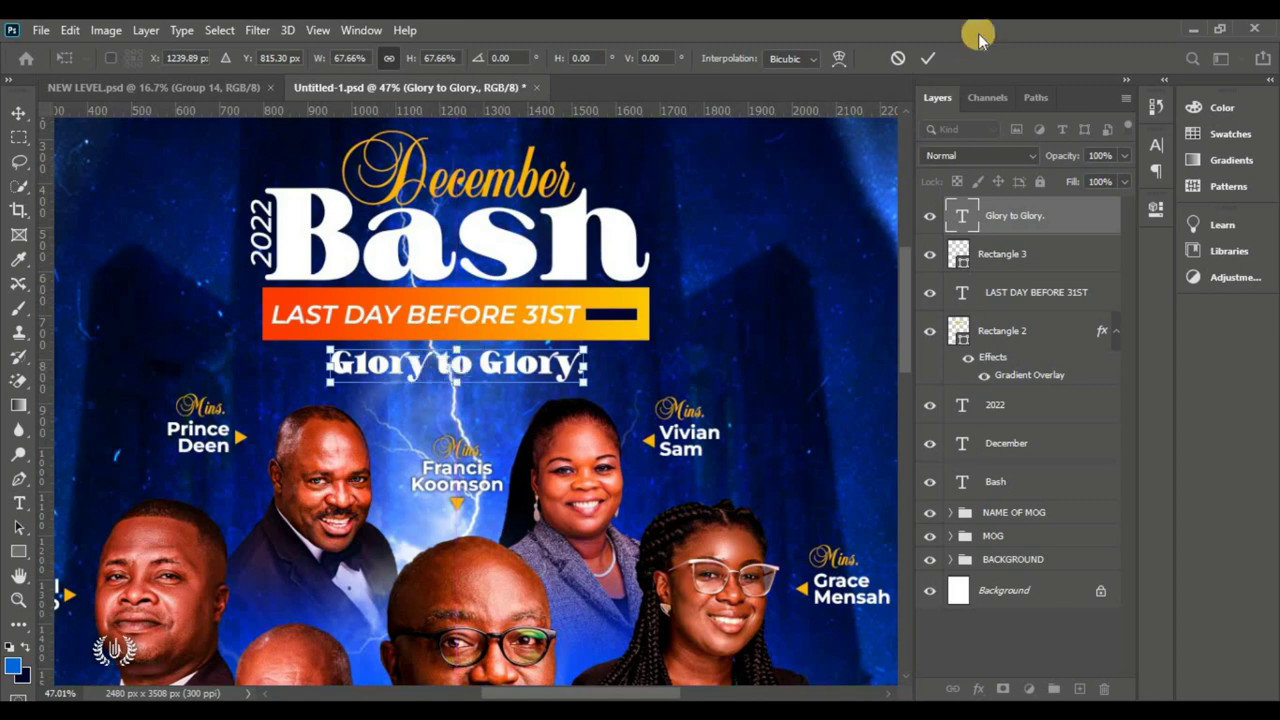
pyautogui.click(926, 59)
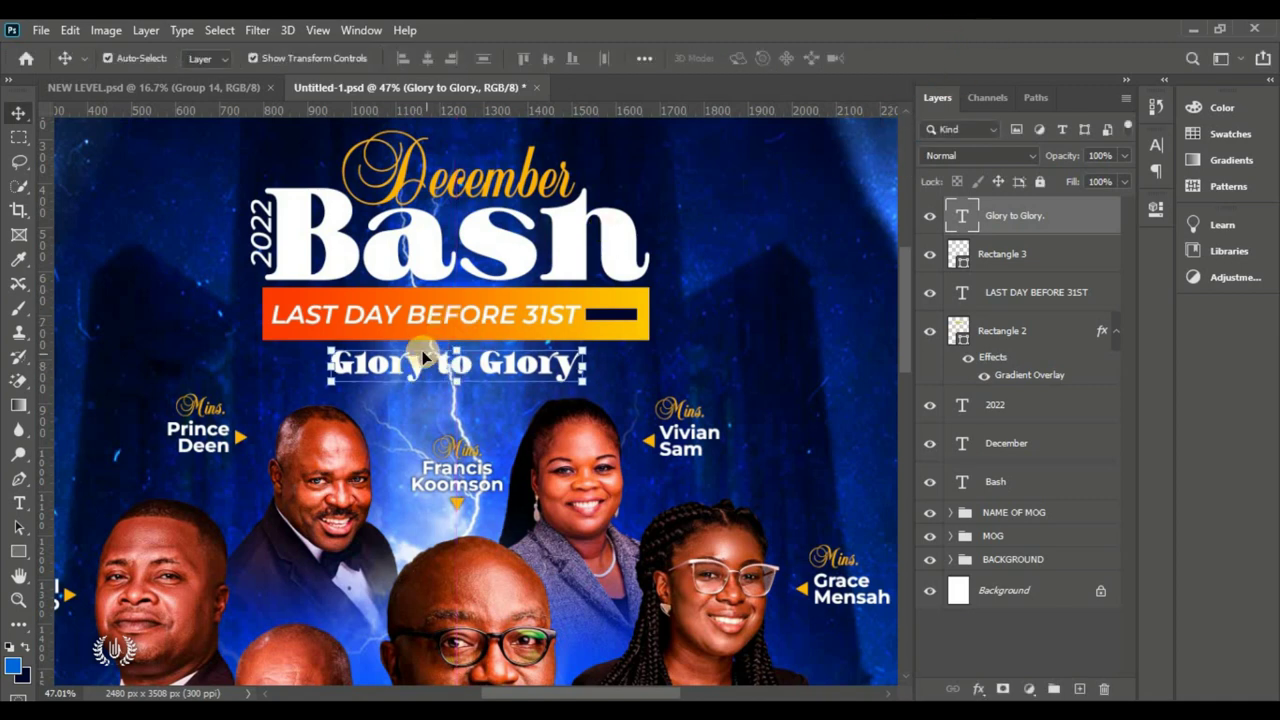
# Step: Type 'X-Mass' as a new text line under 'Glory to Glory.'
pyautogui.moveTo(19, 503); pyautogui.dragTo(88, 503)
pyautogui.click(416, 406)
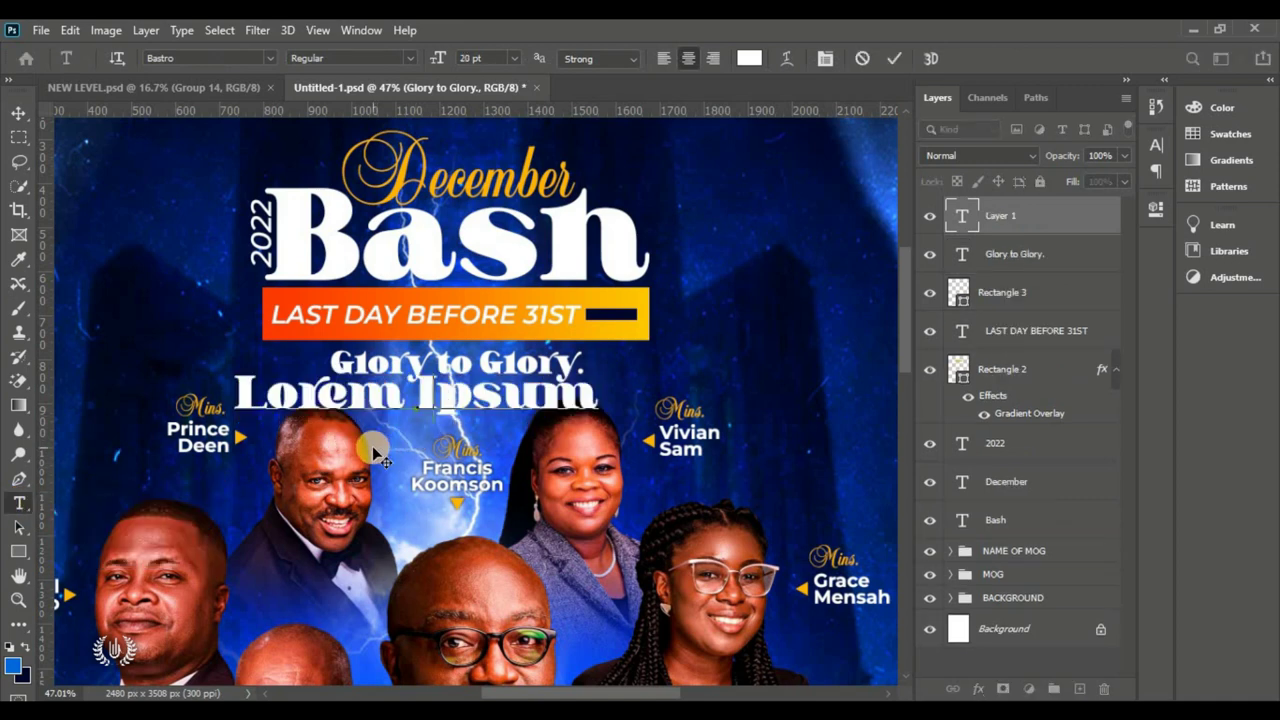
pyautogui.write('XM')
pyautogui.press('BackSpace')
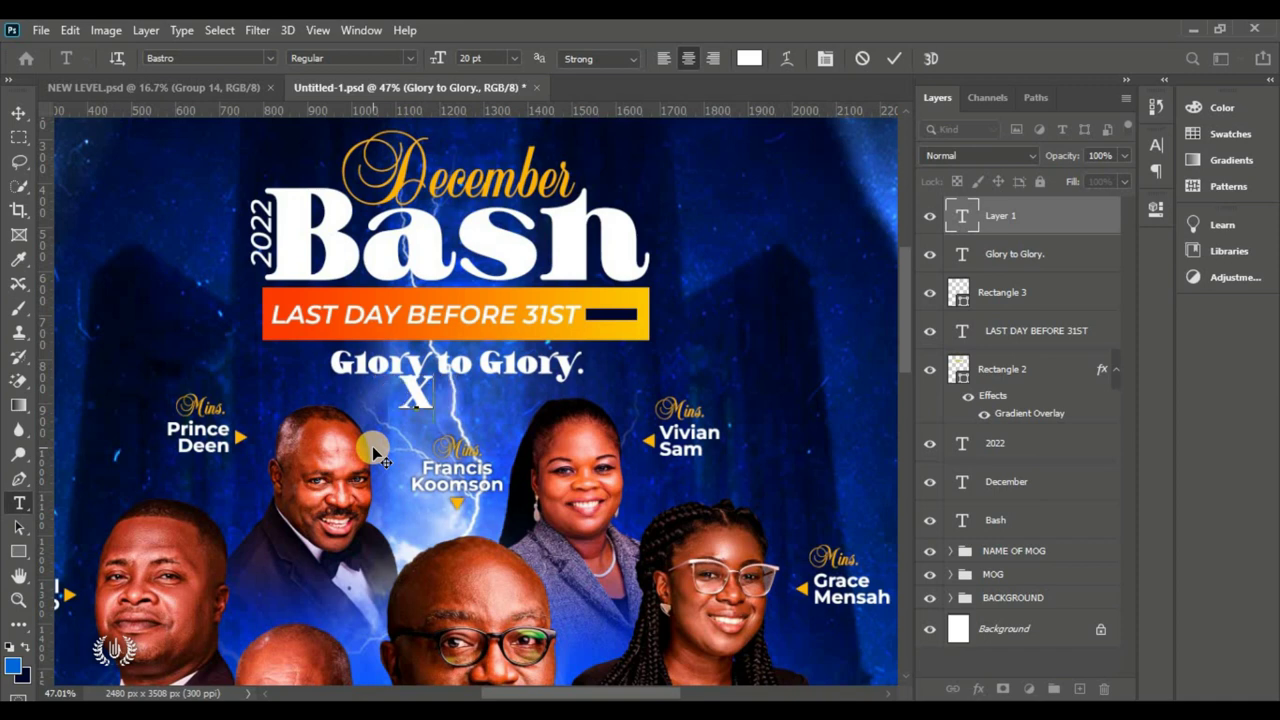
pyautogui.write('-Mass')
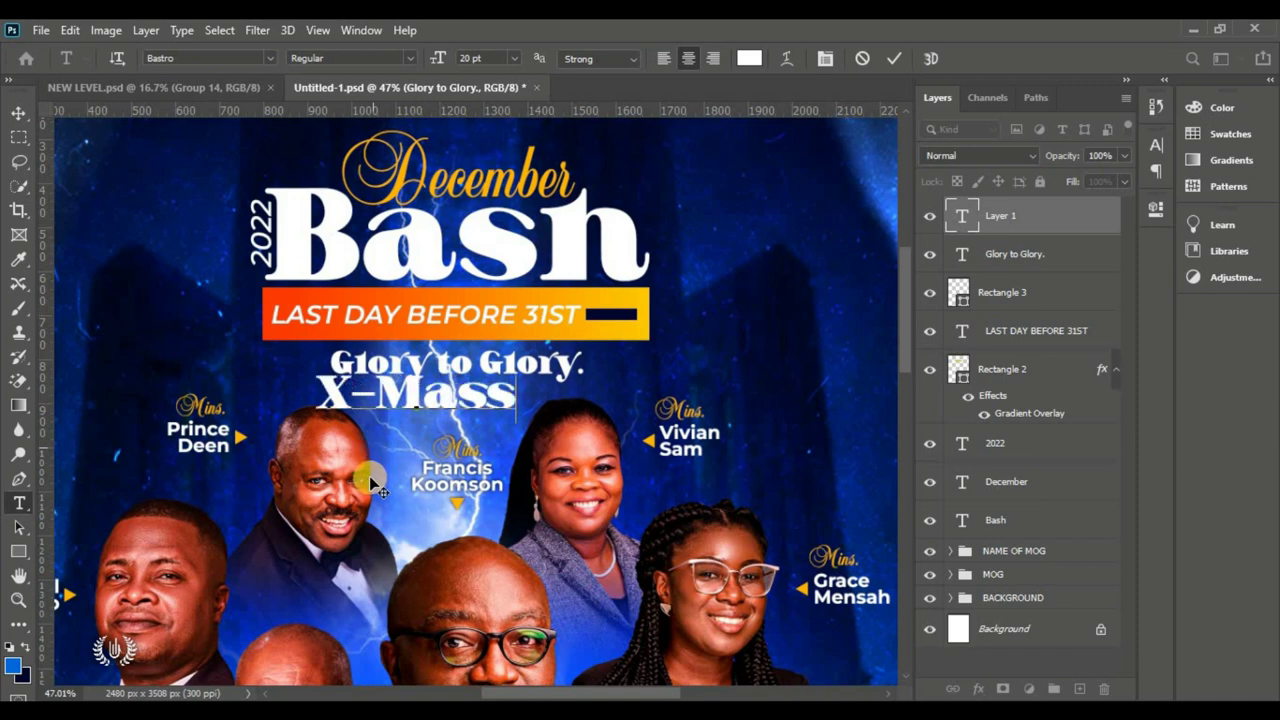
pyautogui.hotkey('ctrl', 'a')
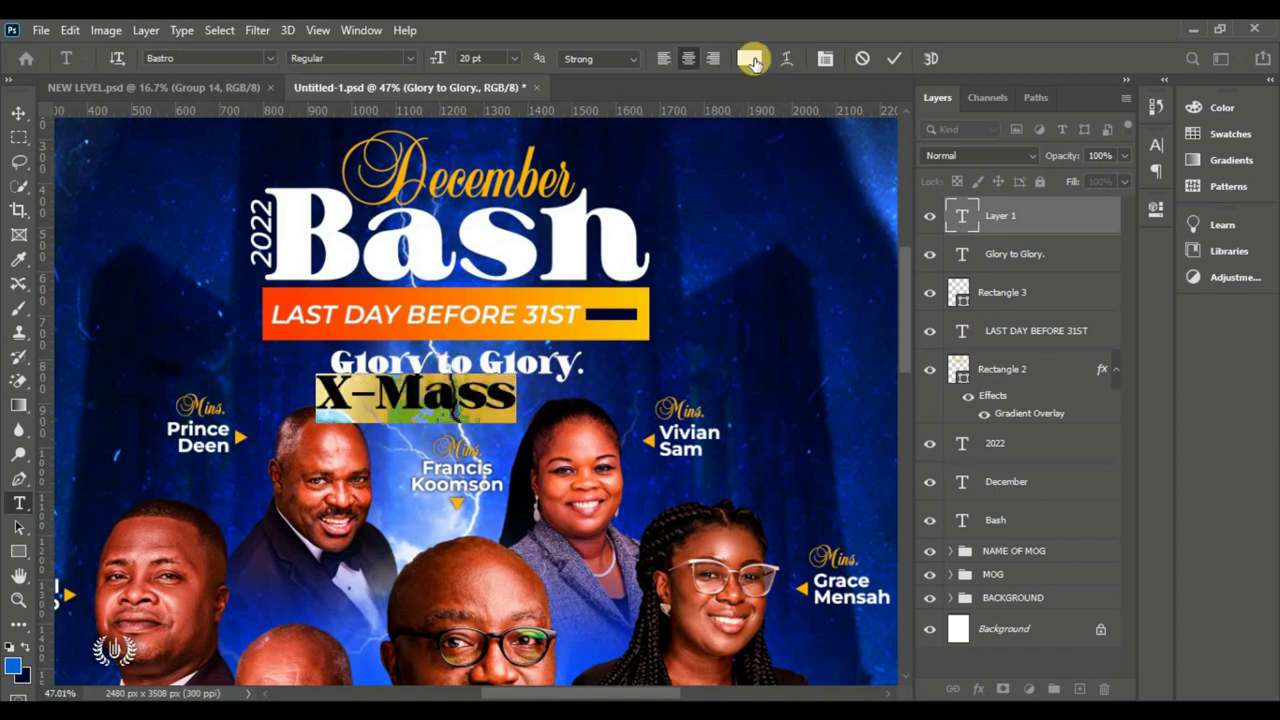
# Step: Colour the X-Mass text yellow #ffde00 and commit it
pyautogui.click(749, 58)
pyautogui.click(240, 436)
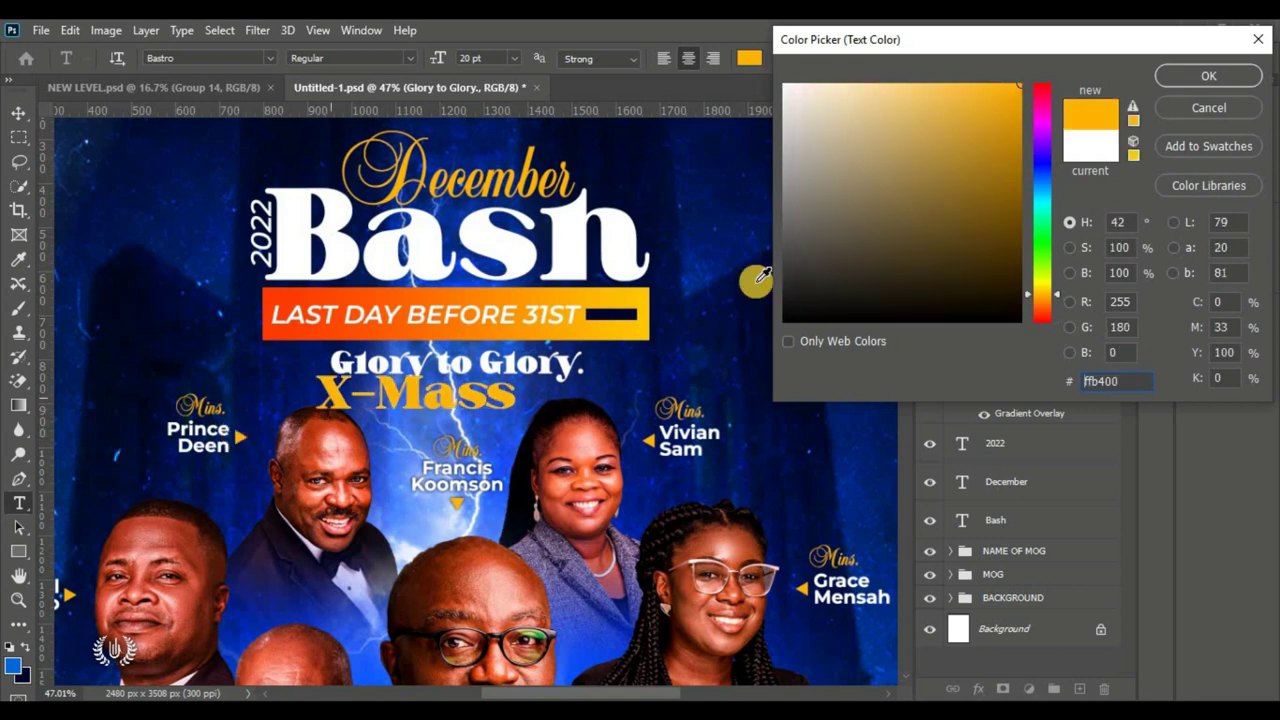
pyautogui.click(1040, 288)
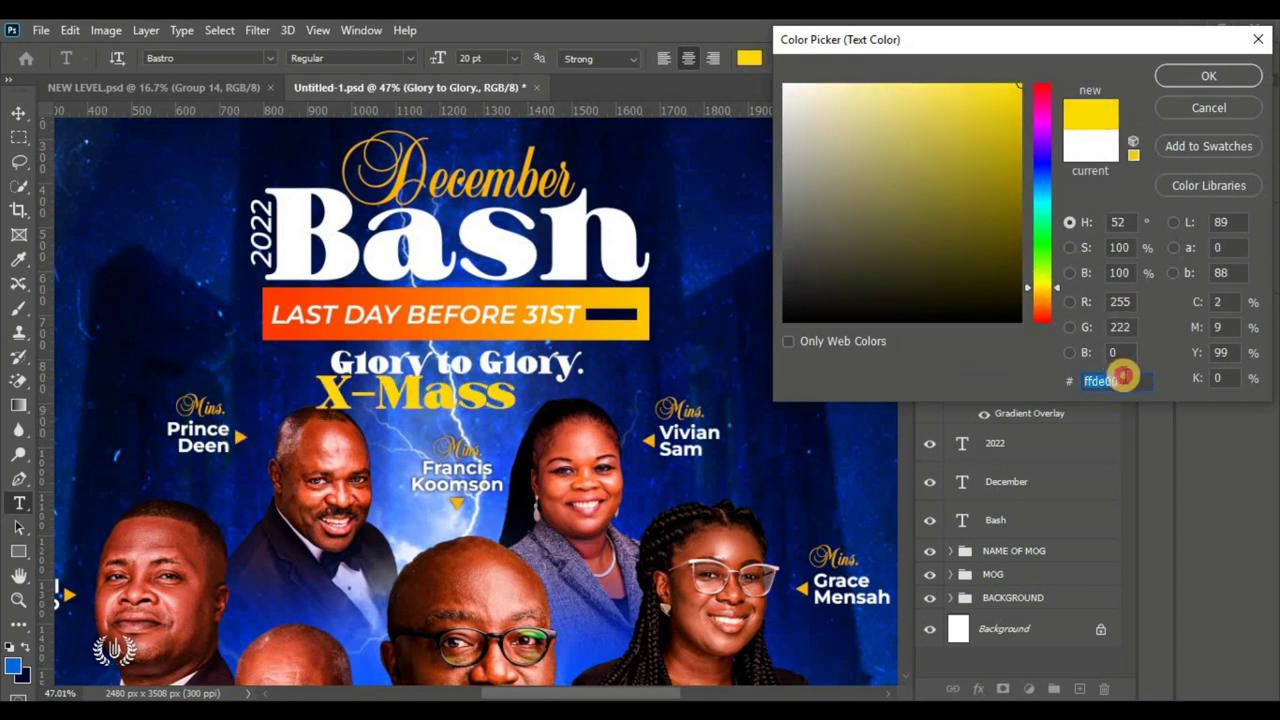
pyautogui.click(1206, 77)
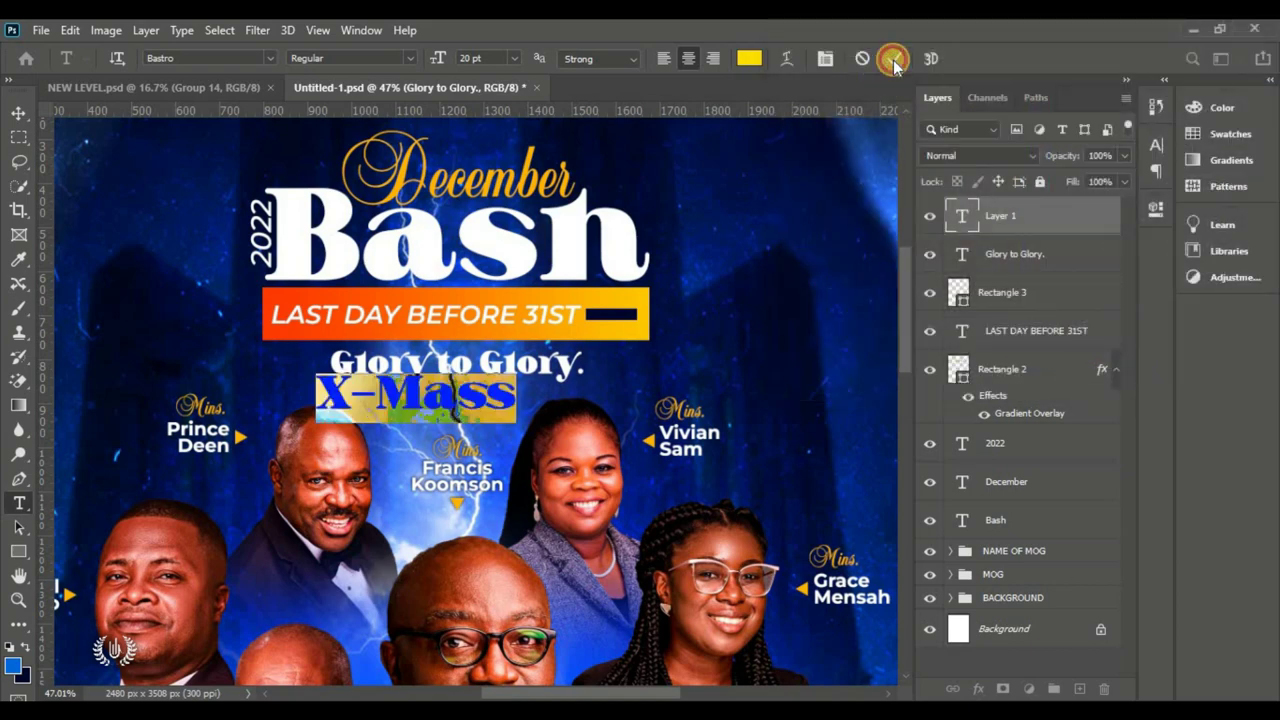
pyautogui.click(893, 59)
pyautogui.click(18, 112)
# Step: Shrink 'X-Mass' to about 67.66% and centre it under 'Glory to Glory.'
pyautogui.click(70, 30)
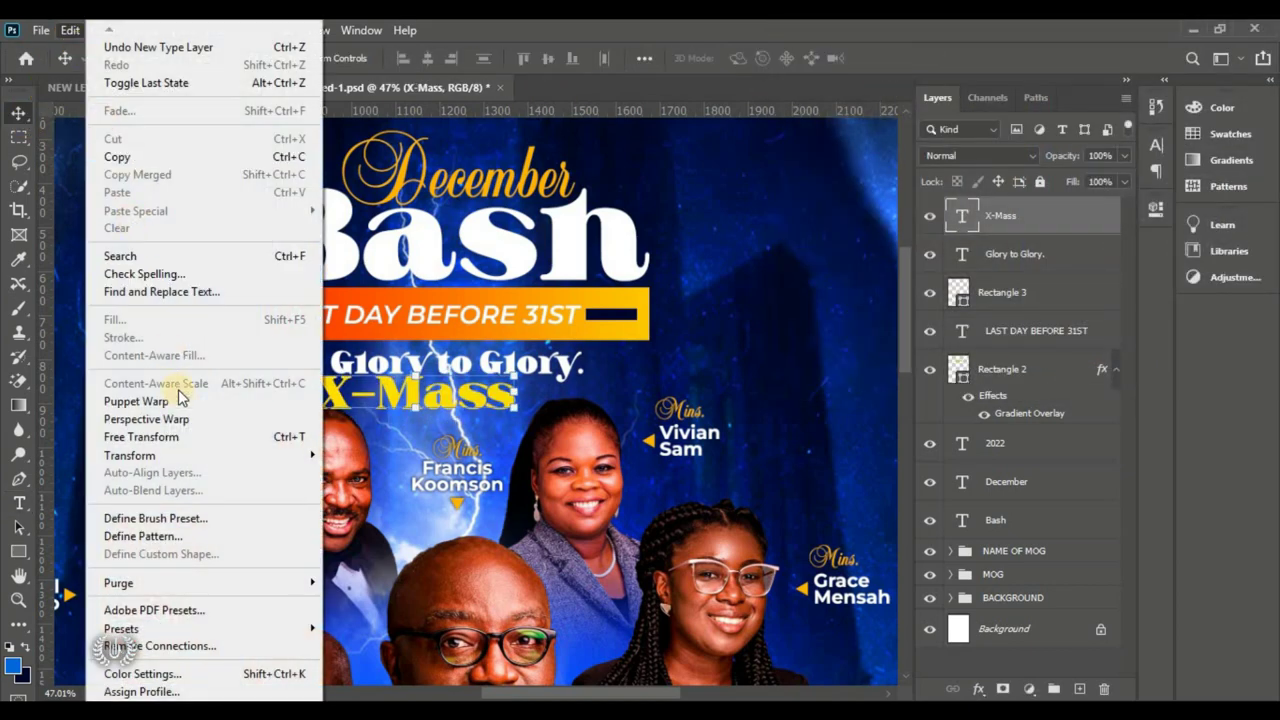
pyautogui.click(150, 437)
pyautogui.moveTo(323, 395); pyautogui.dragTo(446, 404)
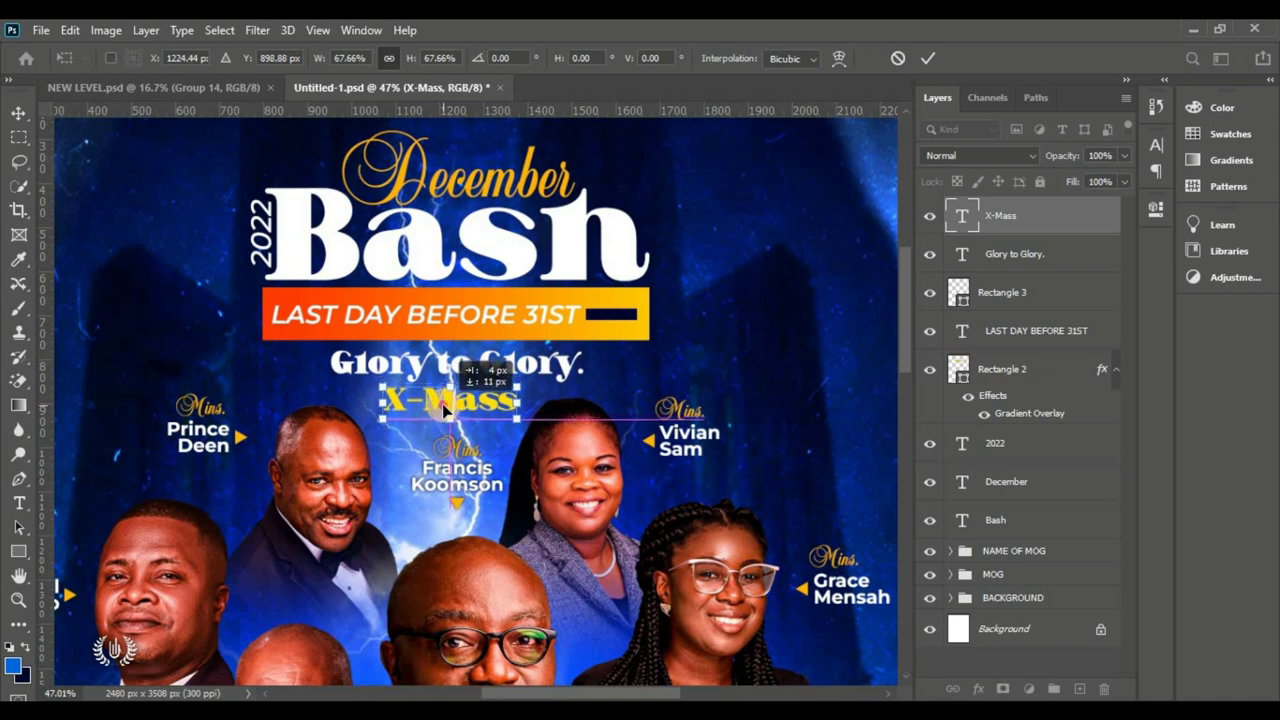
pyautogui.click(928, 58)
pyautogui.hotkey('ctrl', '0')
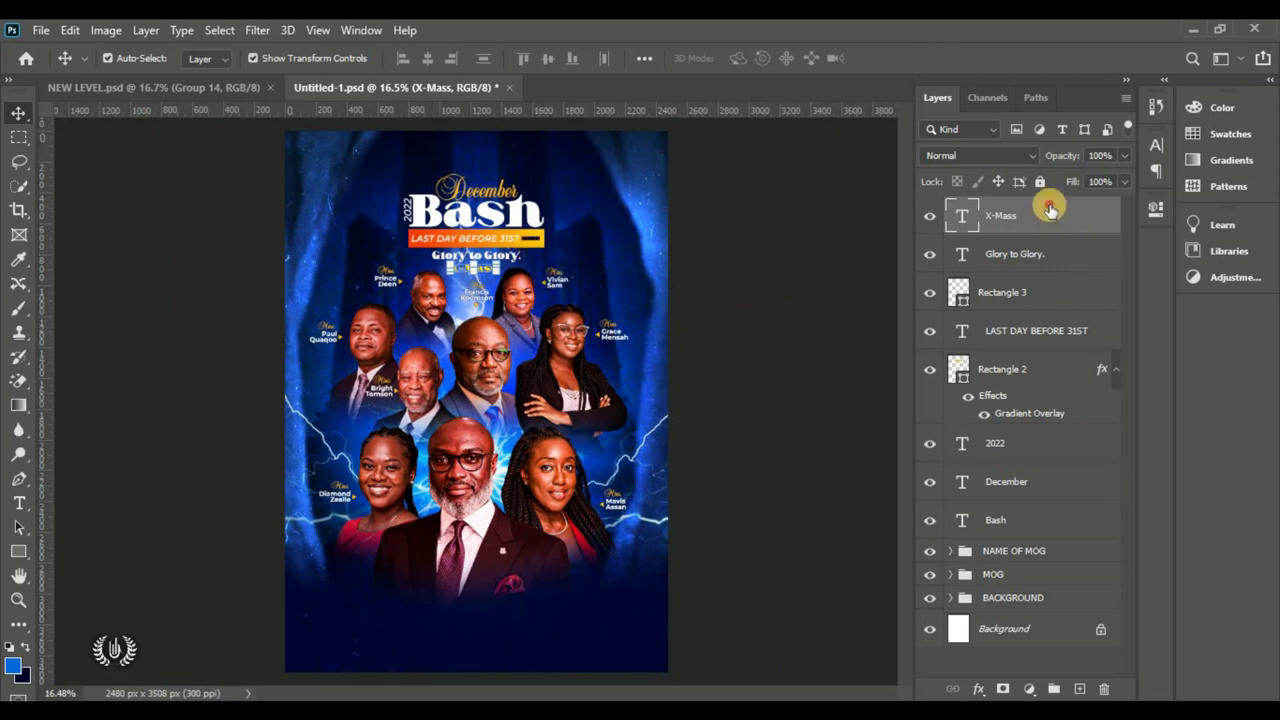
# Step: Group the title layers from X-Mass to Bash with Ctrl+G
pyautogui.keyDown('shift'); pyautogui.click(1037, 524); pyautogui.keyUp('shift')
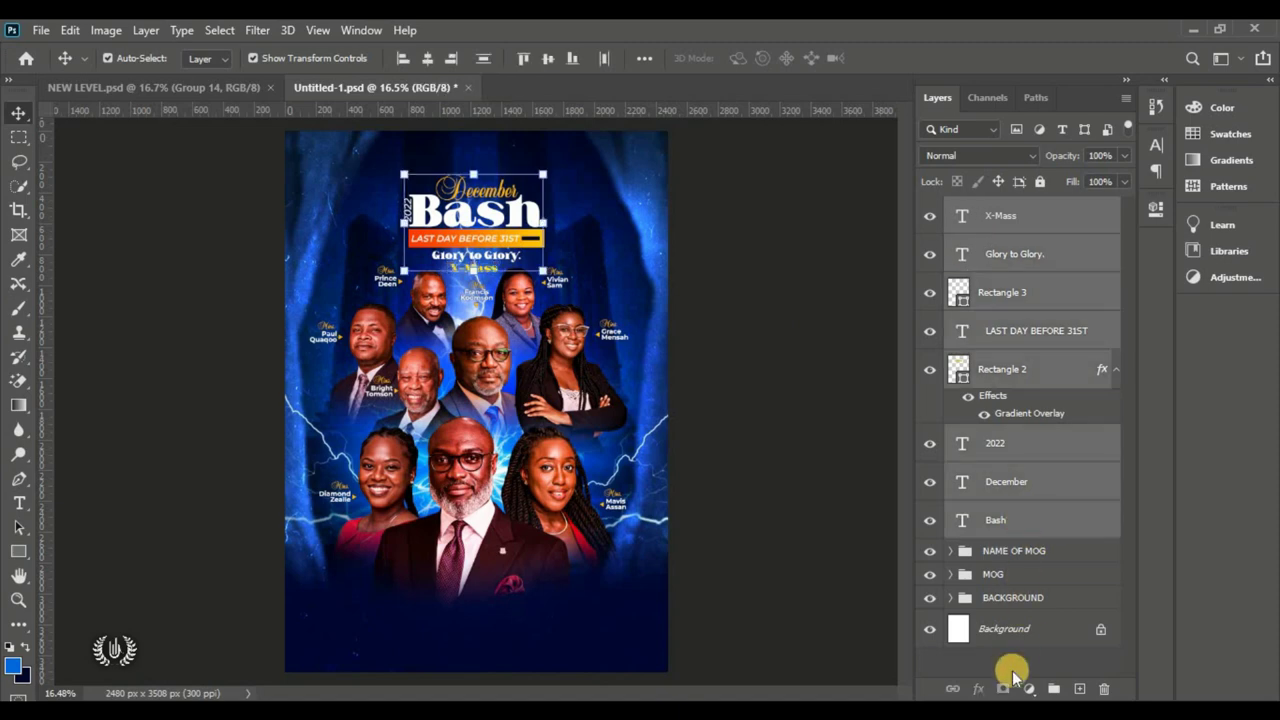
pyautogui.click(1066, 690)
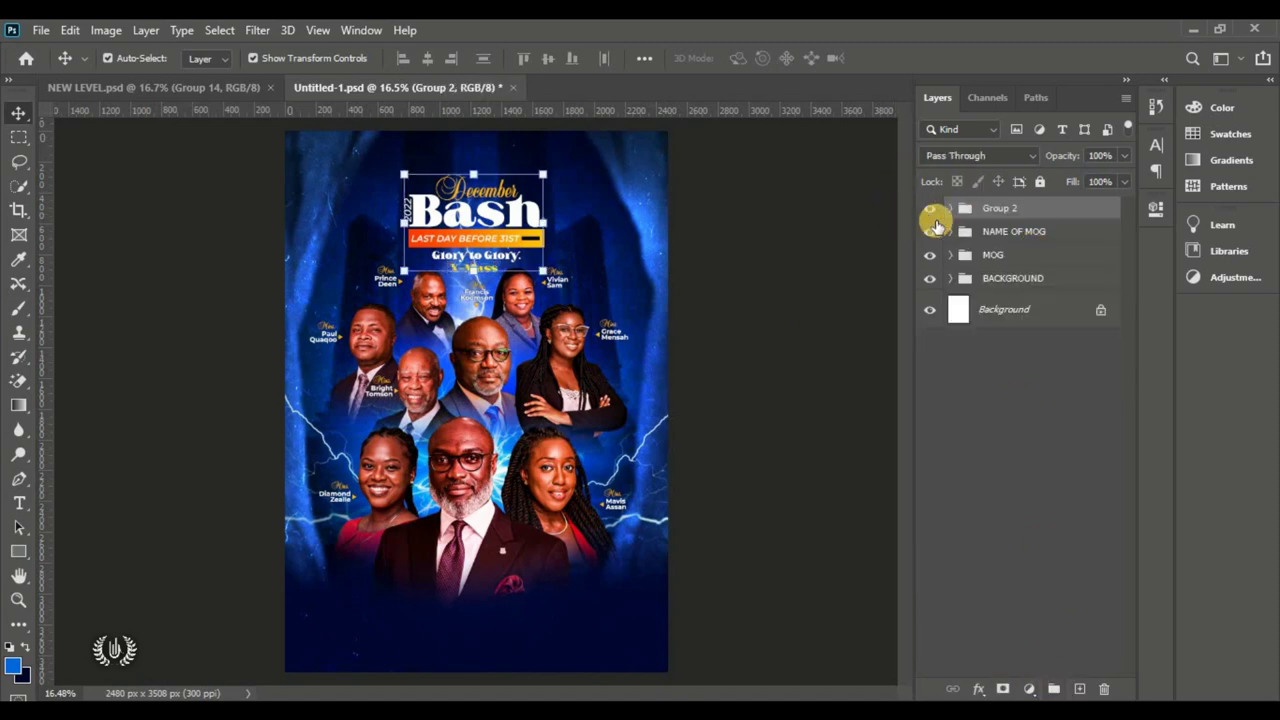
pyautogui.click(930, 210)
pyautogui.click(929, 209)
pyautogui.click(768, 240)
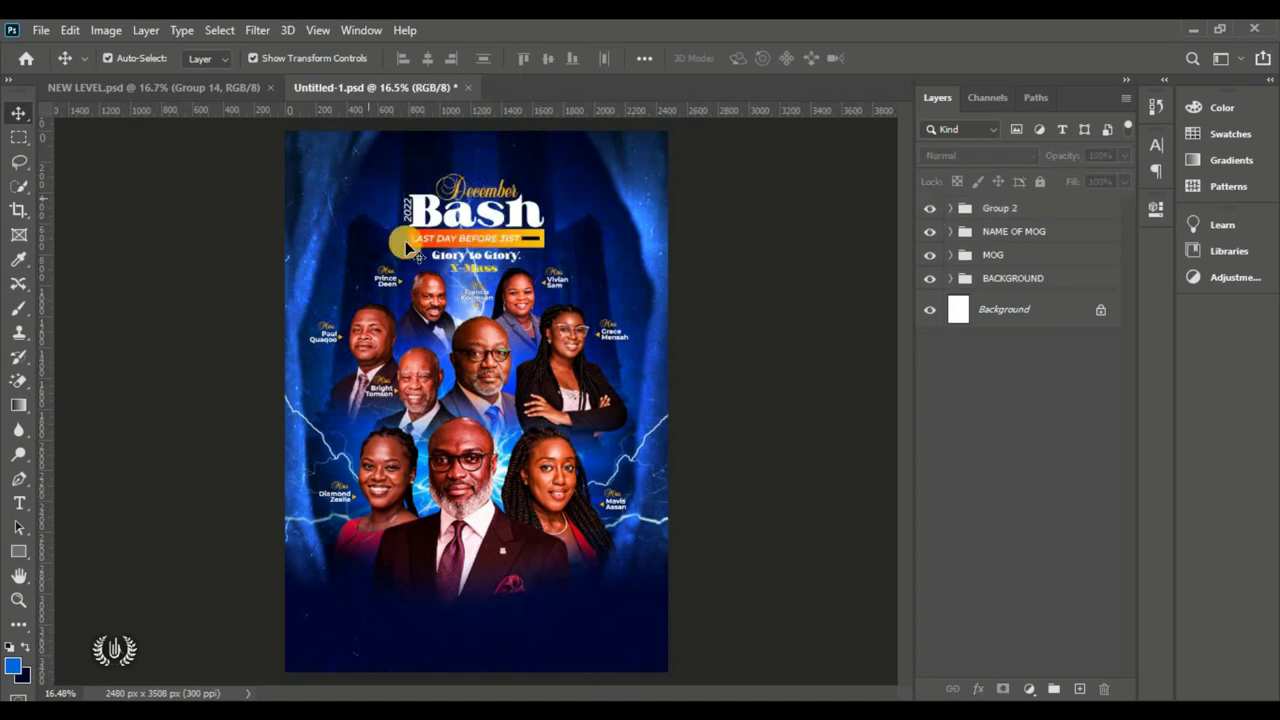
# Step: Rename the new group to BASH
pyautogui.doubleClick(1003, 208)
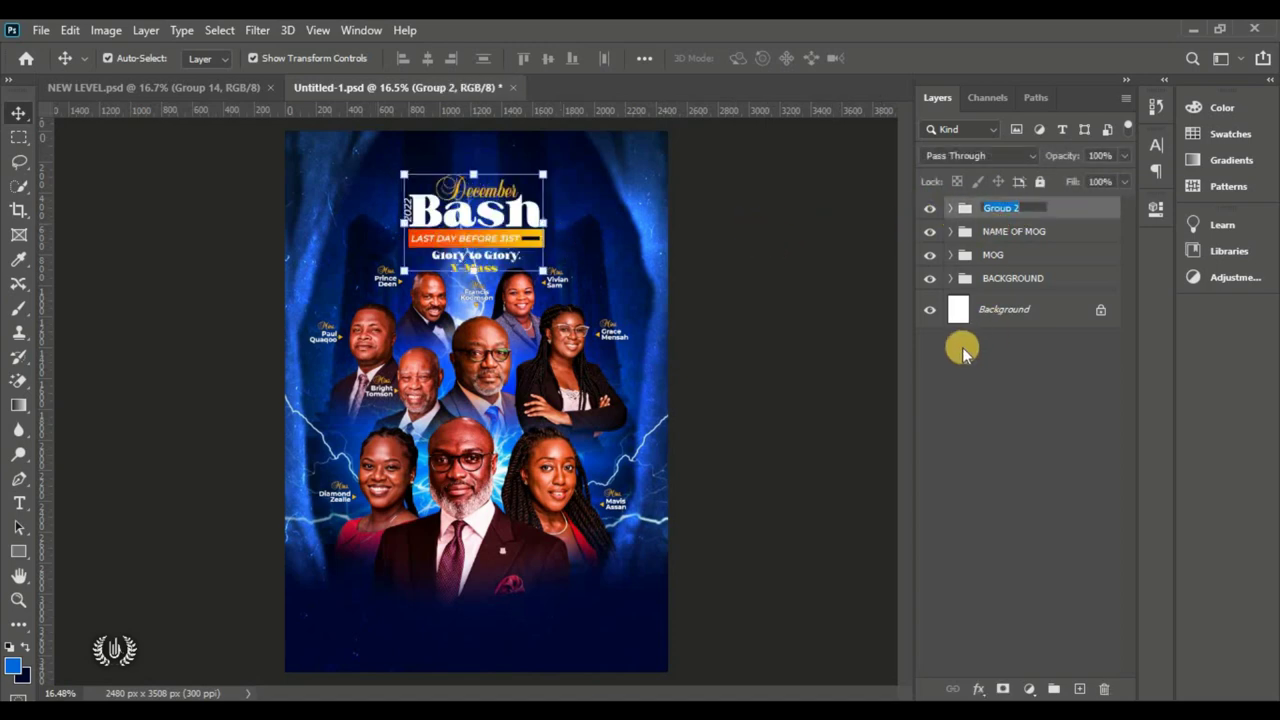
pyautogui.write('BASH')
pyautogui.press('Return')
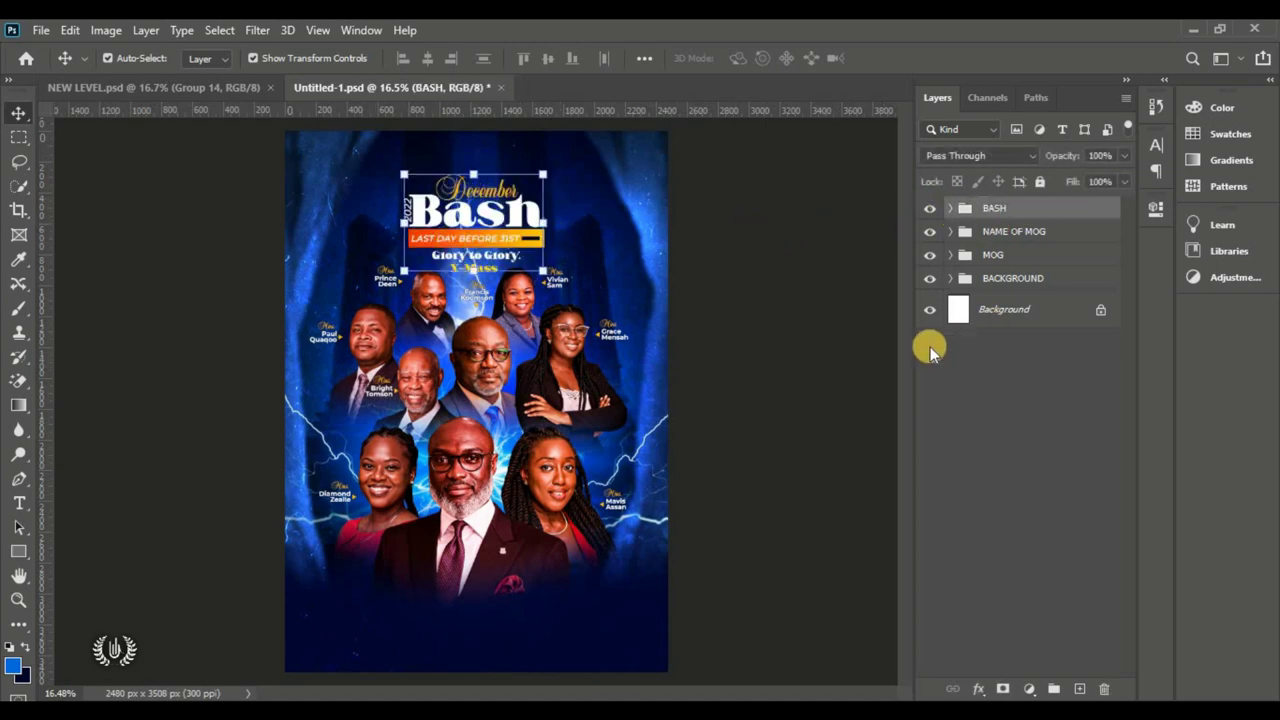
pyautogui.click(745, 295)
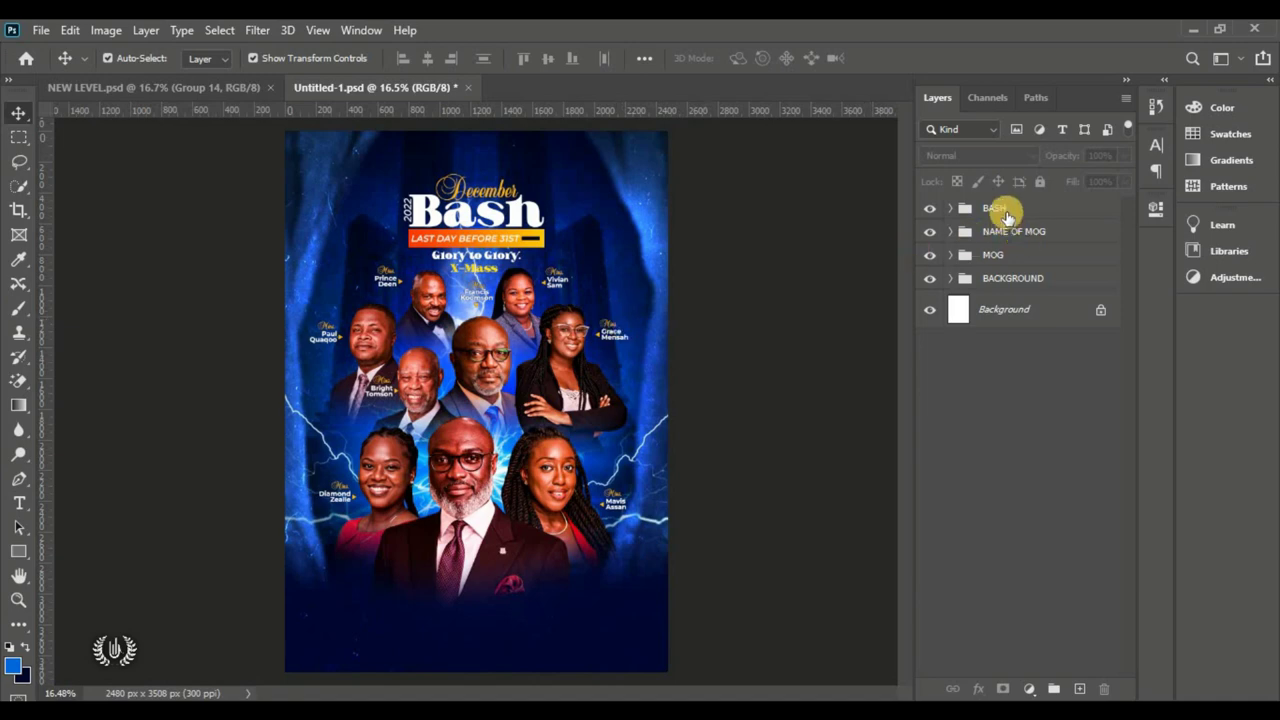
pyautogui.click(1005, 210)
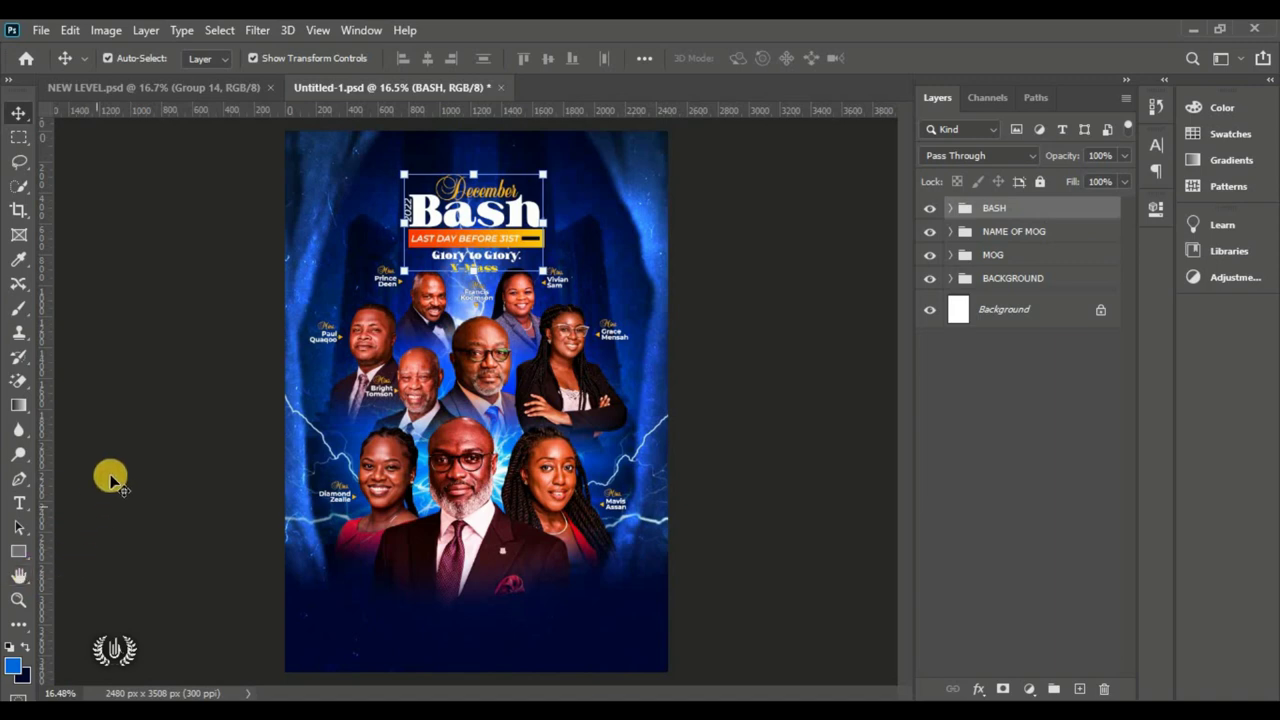
pyautogui.click(171, 460)
pyautogui.hotkey('ctrl', '0')
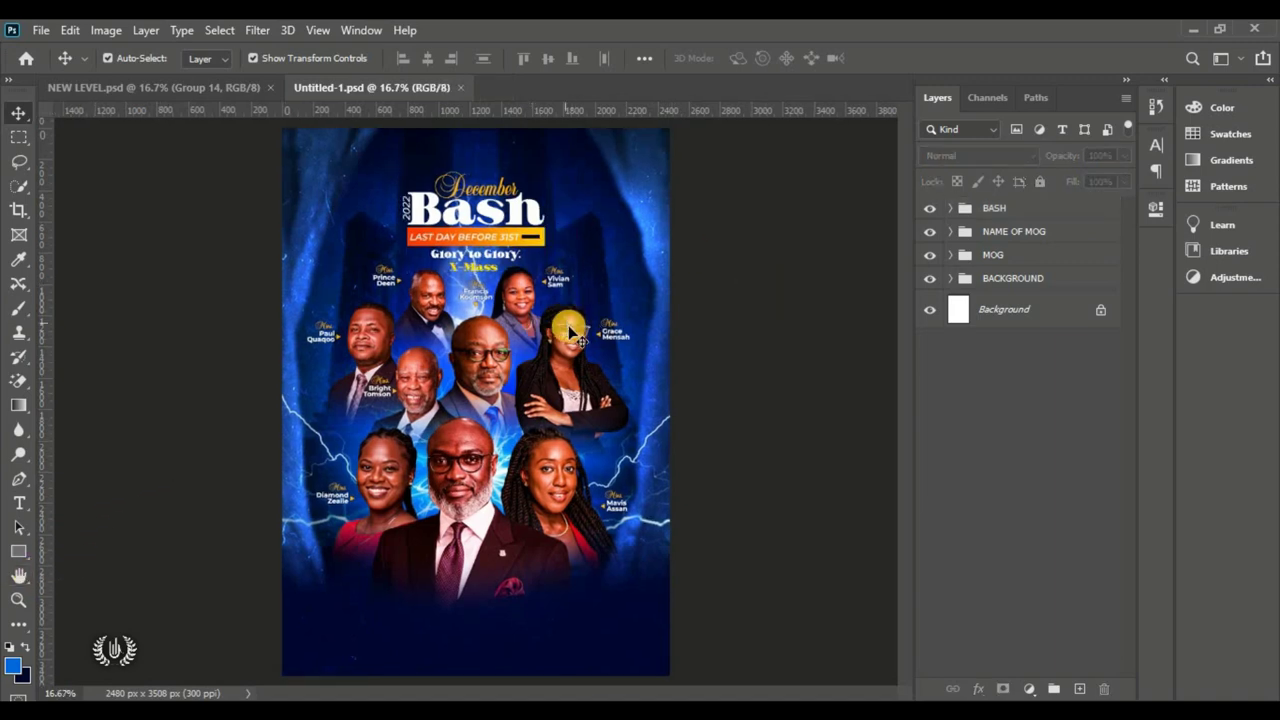
pyautogui.click(42, 31)
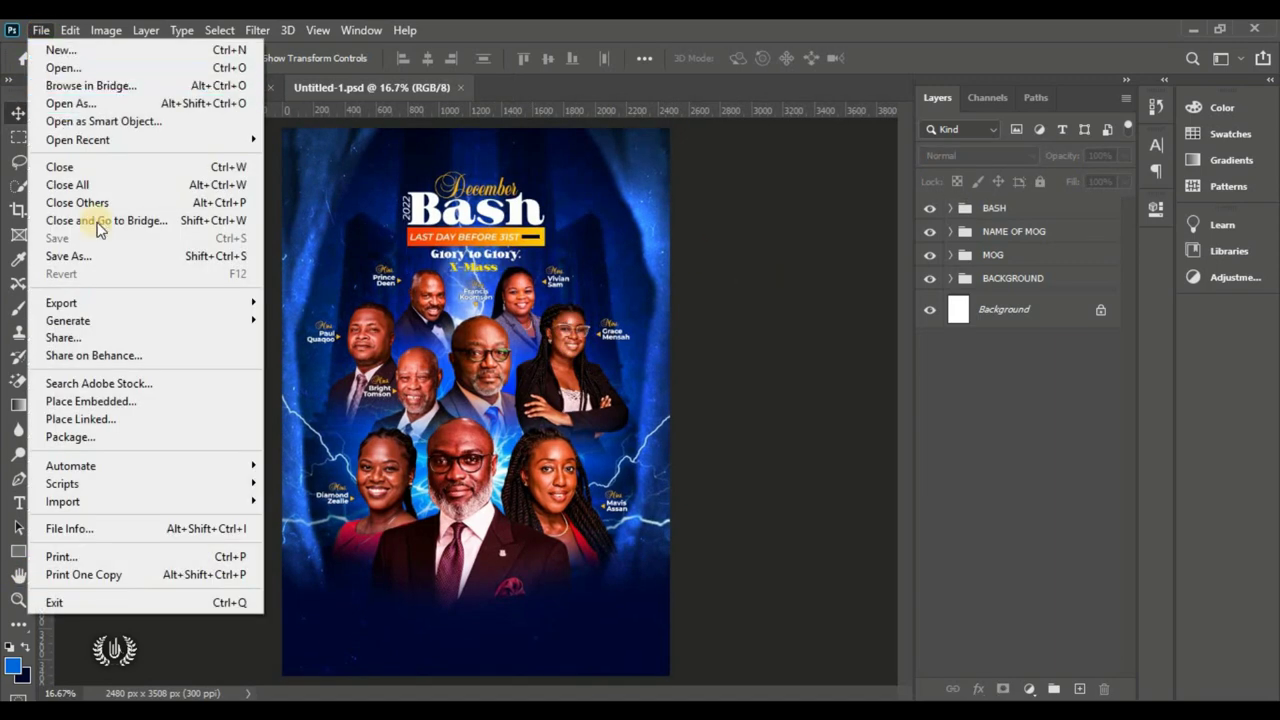
# Step: Place the Wood image into the flyer as an embedded layer
pyautogui.click(171, 404)
pyautogui.scroll(-2, 780, 400)
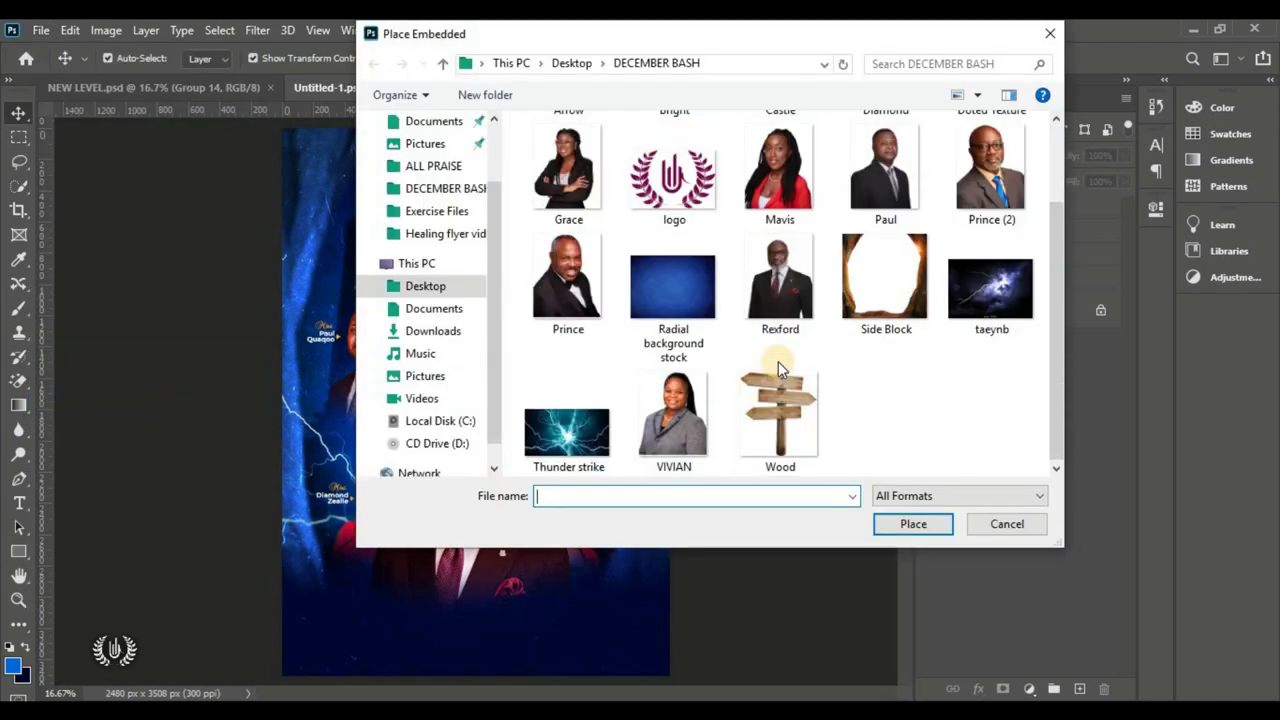
pyautogui.click(777, 457)
pyautogui.click(910, 525)
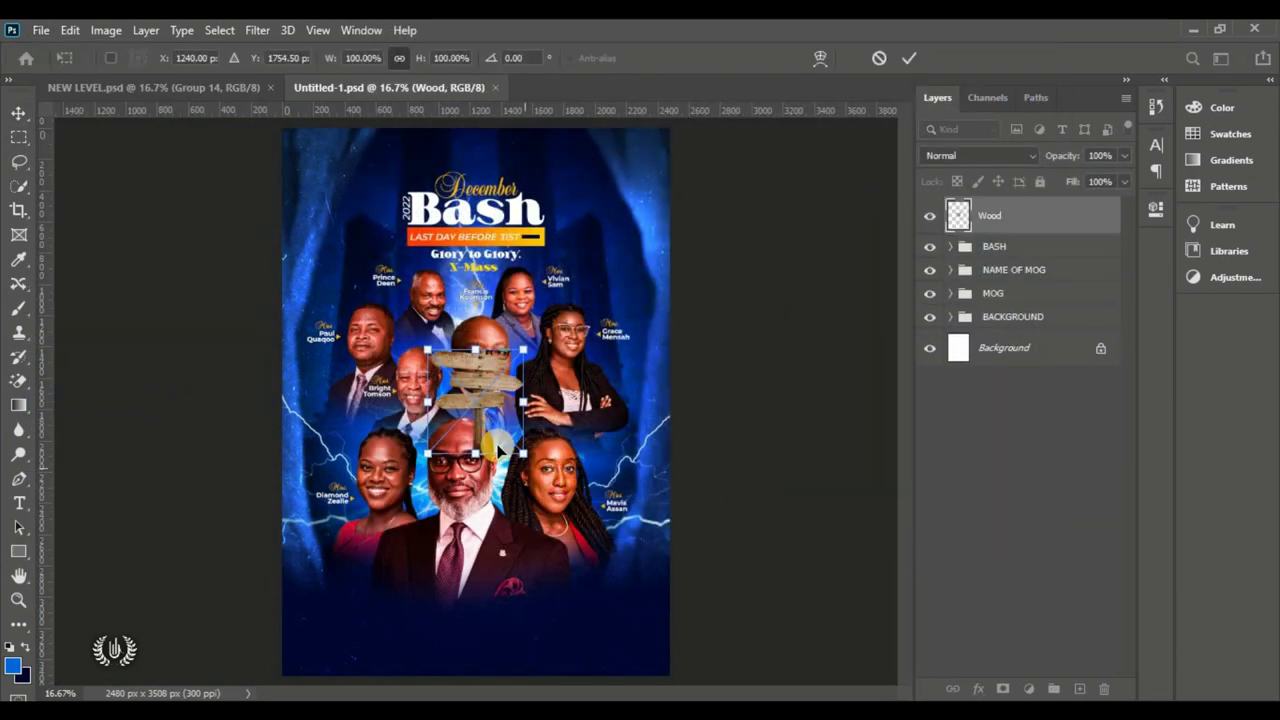
# Step: Enlarge the Wood image to about 515% as a wide plank across the bottom
pyautogui.moveTo(459, 402); pyautogui.dragTo(460, 624)
pyautogui.moveTo(512, 568); pyautogui.dragTo(808, 251)
pyautogui.moveTo(600, 323); pyautogui.dragTo(531, 646)
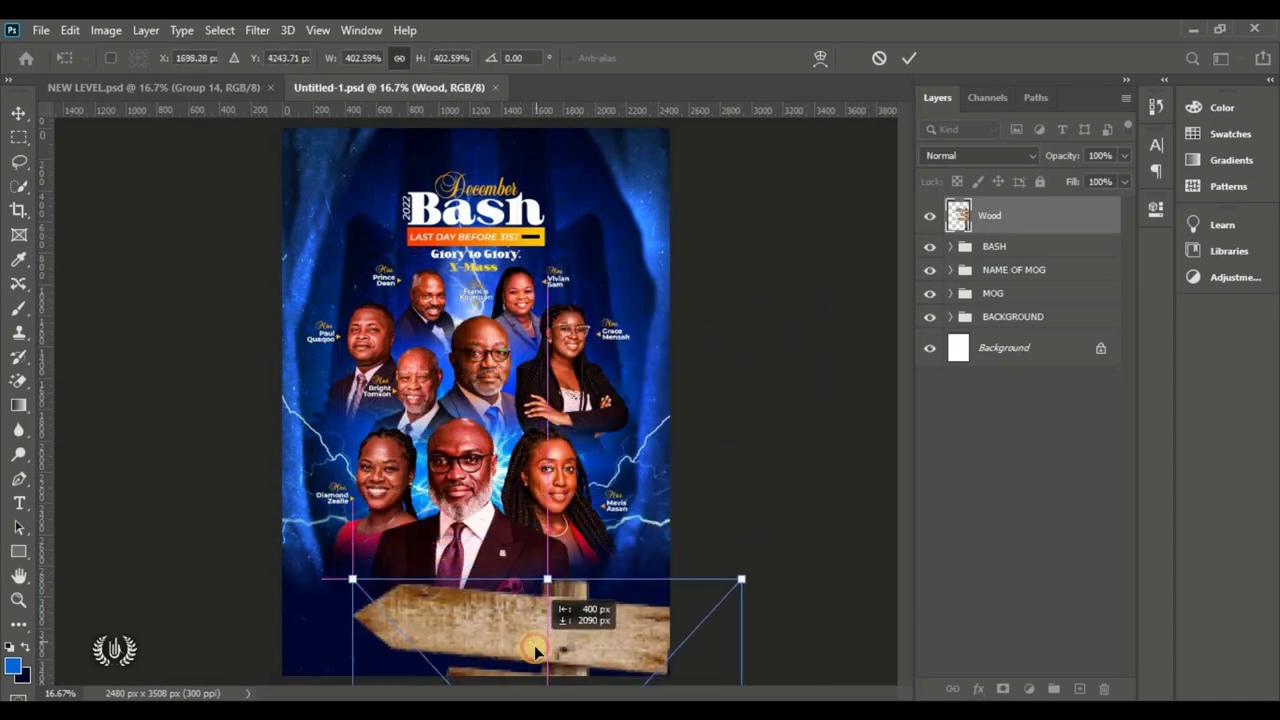
pyautogui.moveTo(350, 576); pyautogui.dragTo(256, 476)
pyautogui.moveTo(314, 507); pyautogui.dragTo(453, 621)
pyautogui.moveTo(329, 566); pyautogui.dragTo(308, 548)
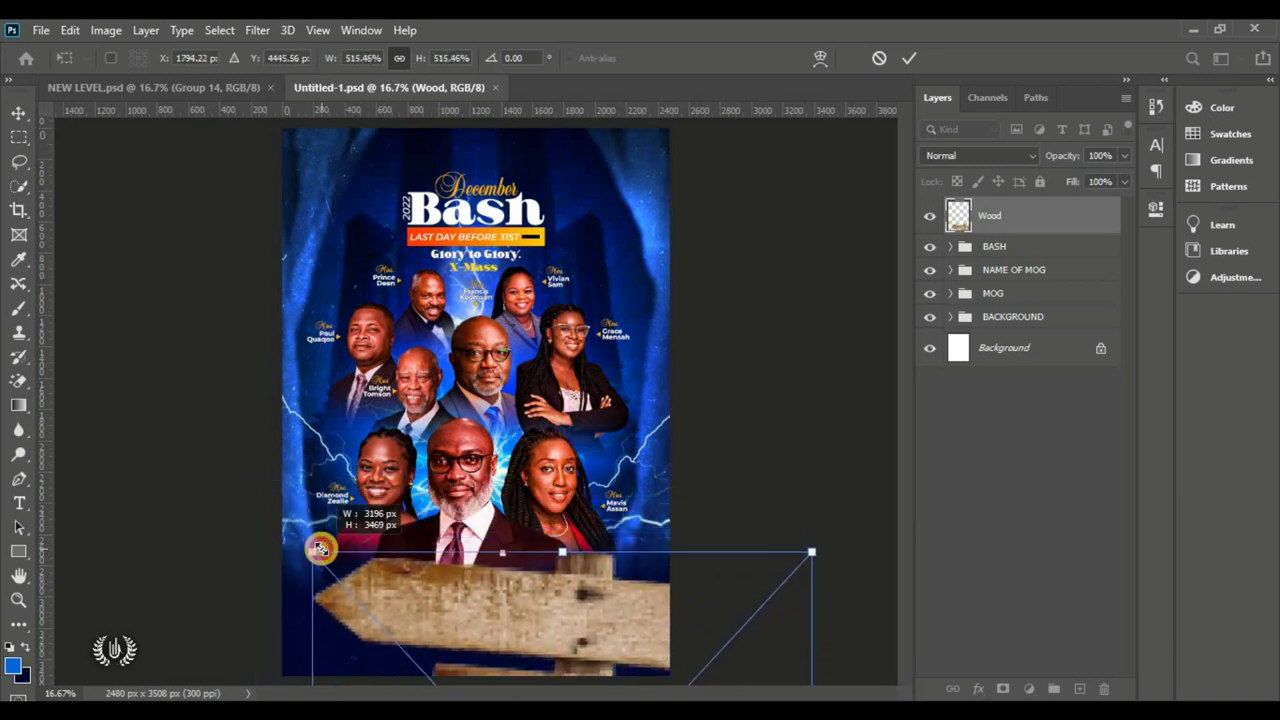
pyautogui.press('Return')
pyautogui.moveTo(420, 602); pyautogui.dragTo(422, 620)
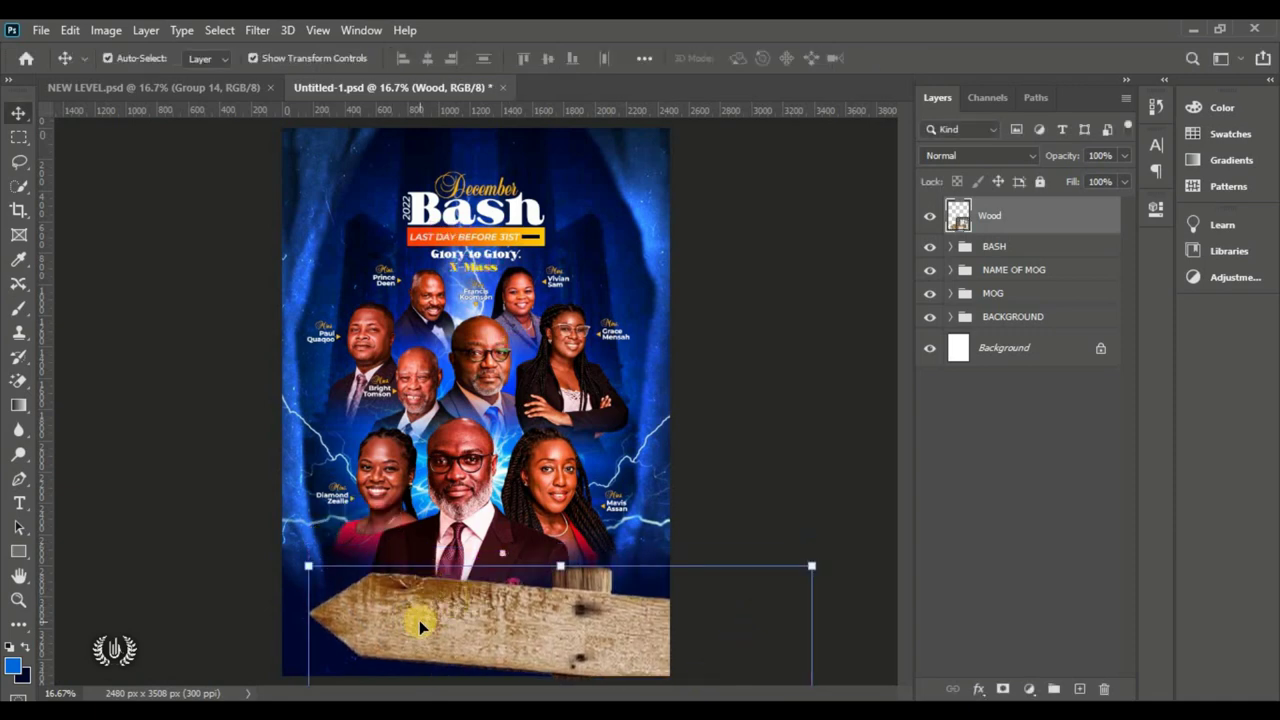
# Step: Select the BASH, NAME OF MOG and MOG groups together in Layers
pyautogui.click(771, 469)
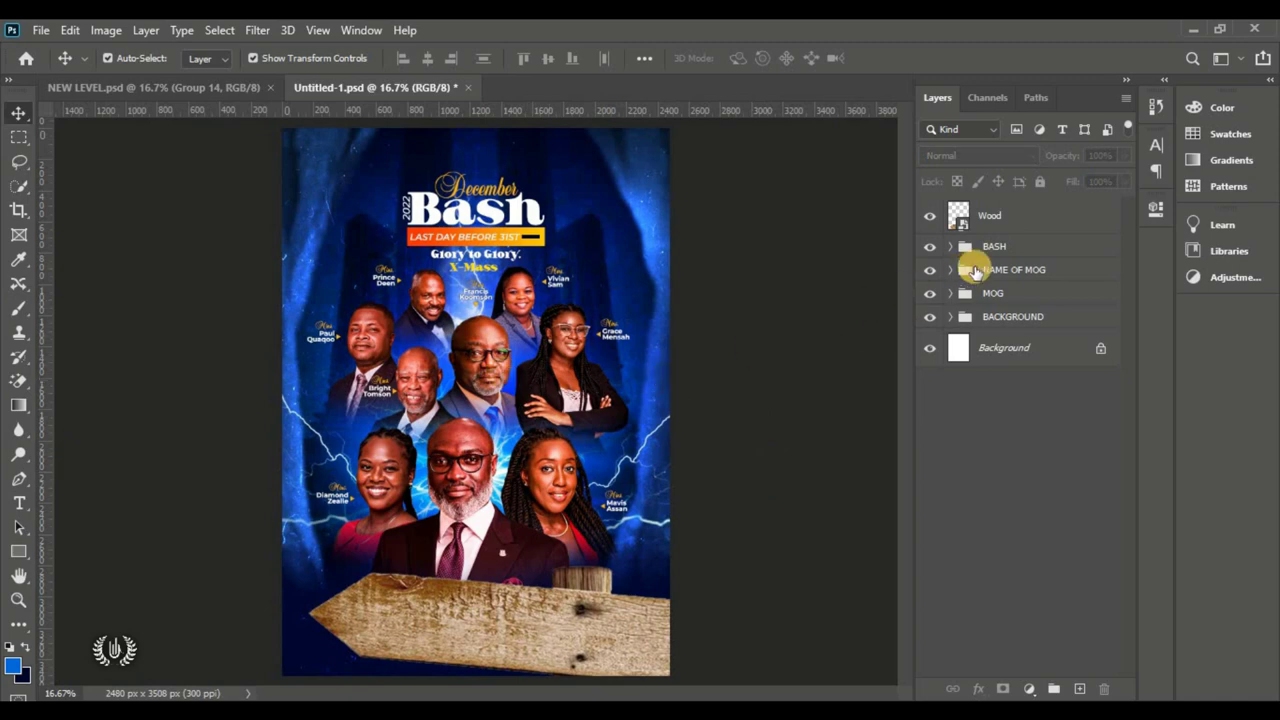
pyautogui.click(1005, 247)
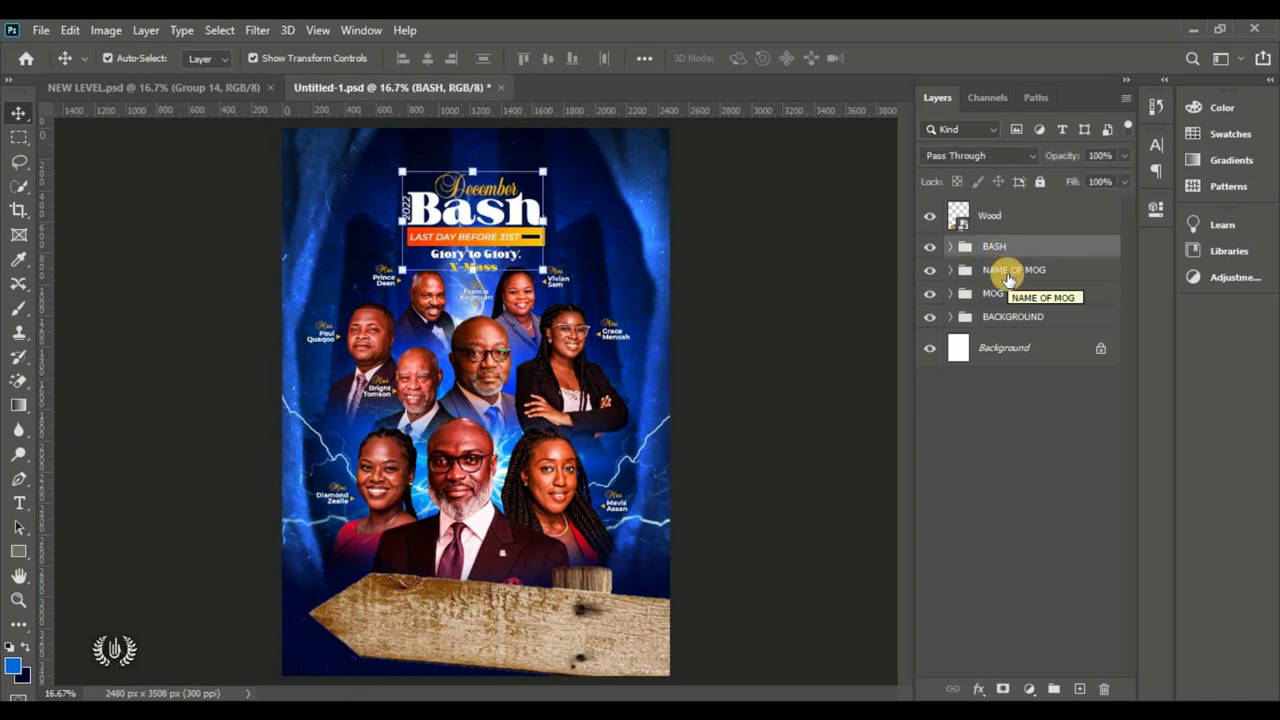
pyautogui.click(1008, 273)
pyautogui.click(1006, 295)
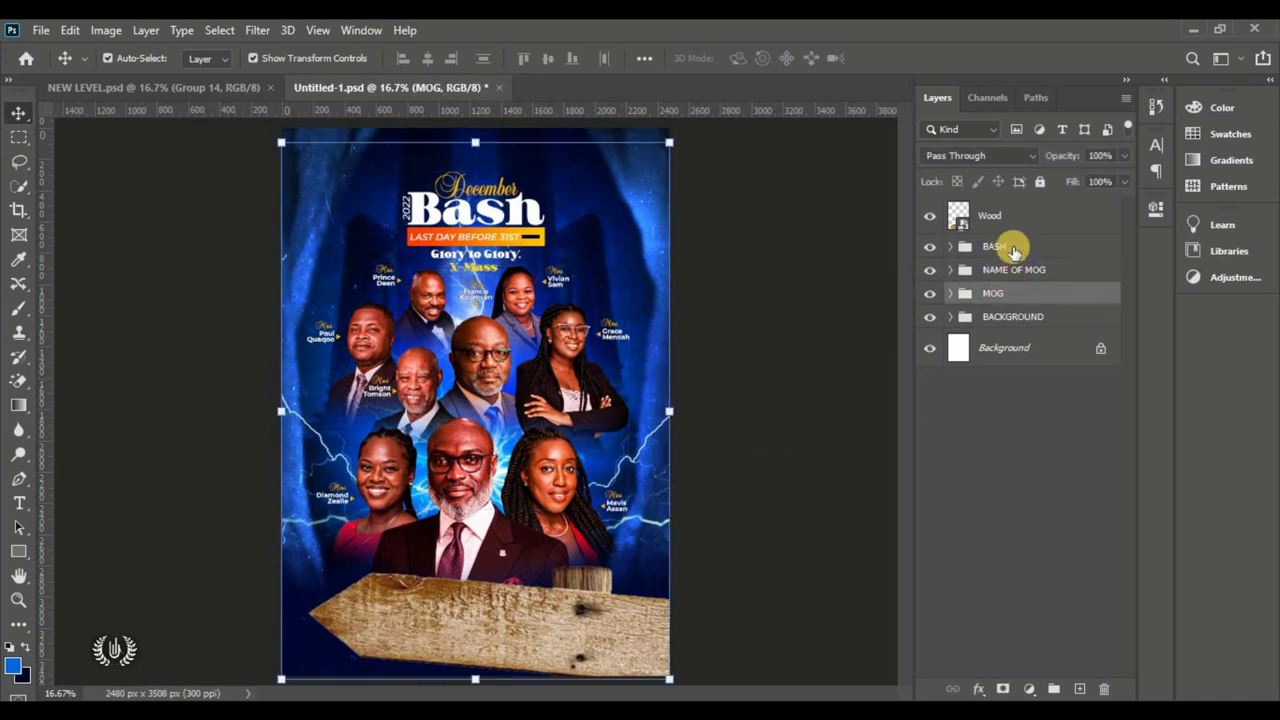
pyautogui.keyDown('shift'); pyautogui.click(1003, 250); pyautogui.keyUp('shift')
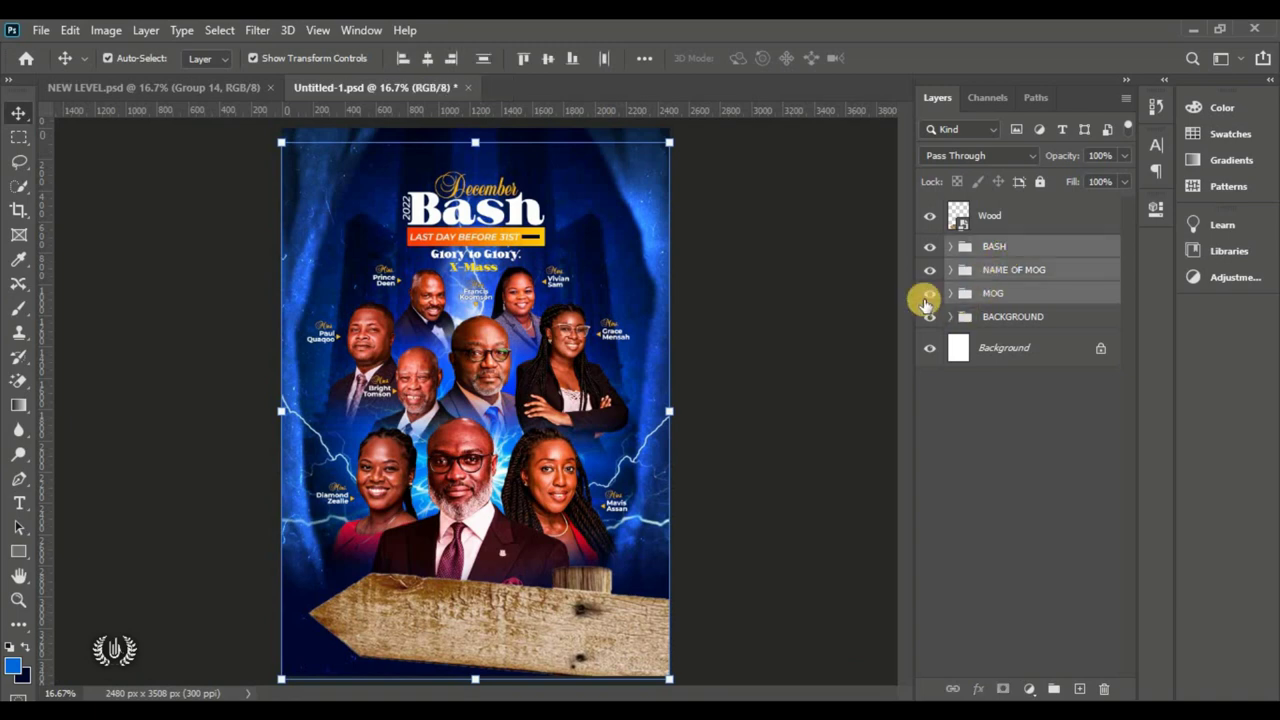
pyautogui.moveTo(929, 293); pyautogui.dragTo(925, 262)
pyautogui.click(926, 248)
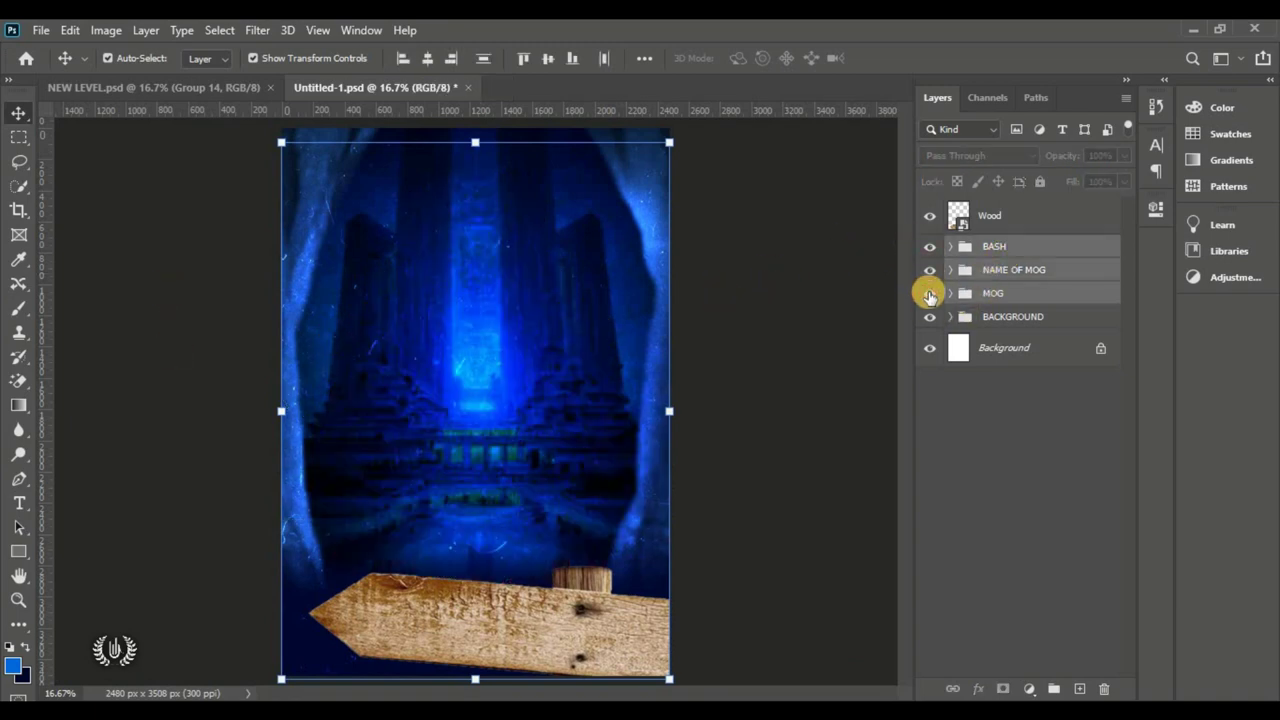
pyautogui.click(929, 295)
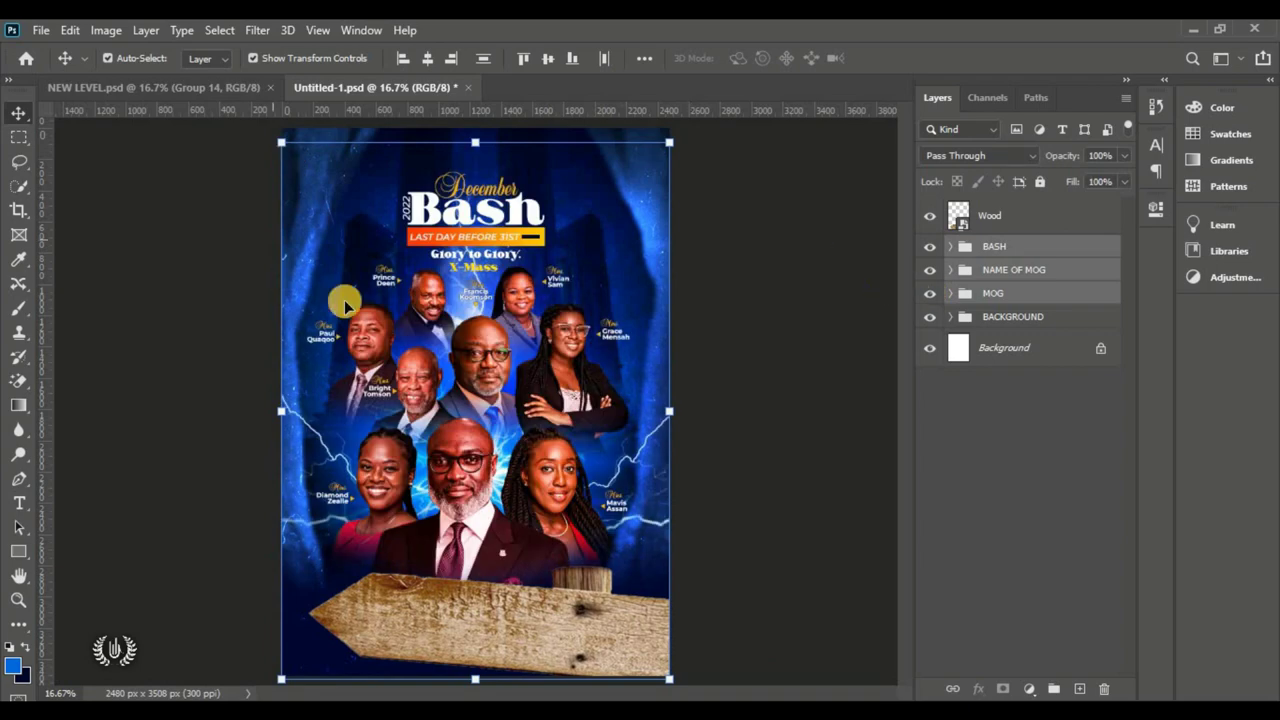
# Step: Move the three selected groups slightly lower, just above the wooden plank
pyautogui.click(67, 30)
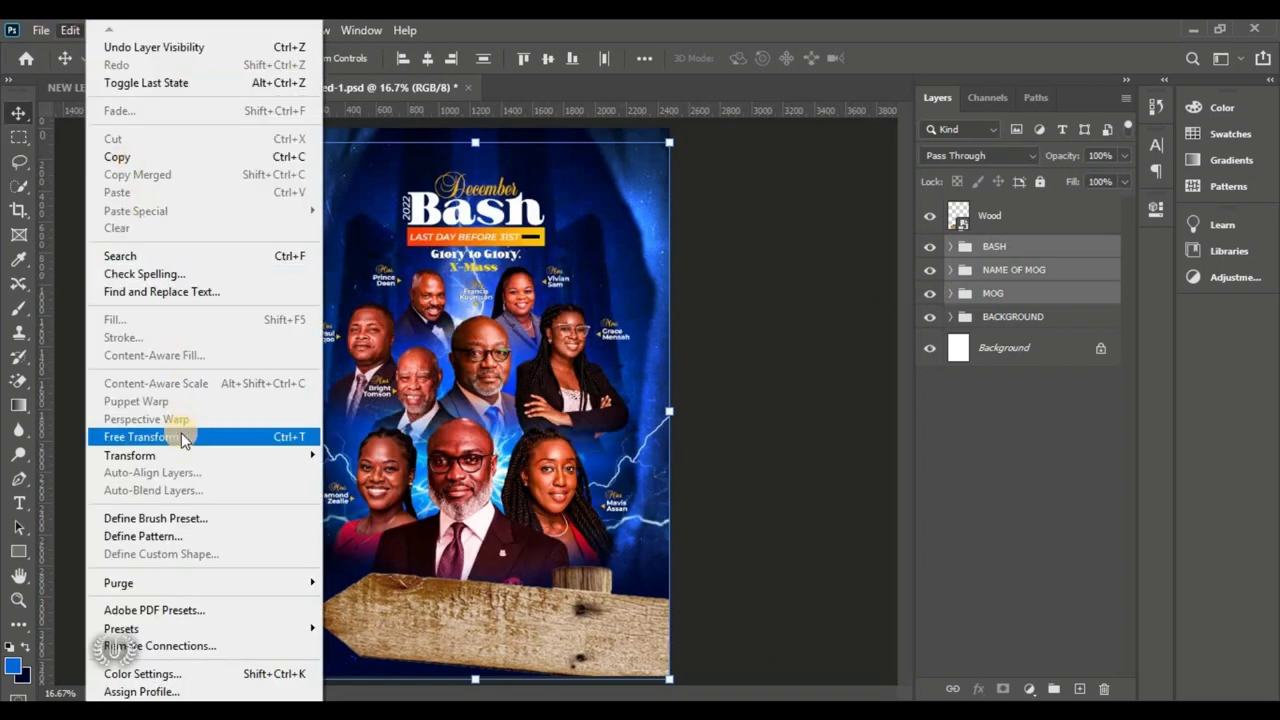
pyautogui.click(181, 432)
pyautogui.click(657, 304)
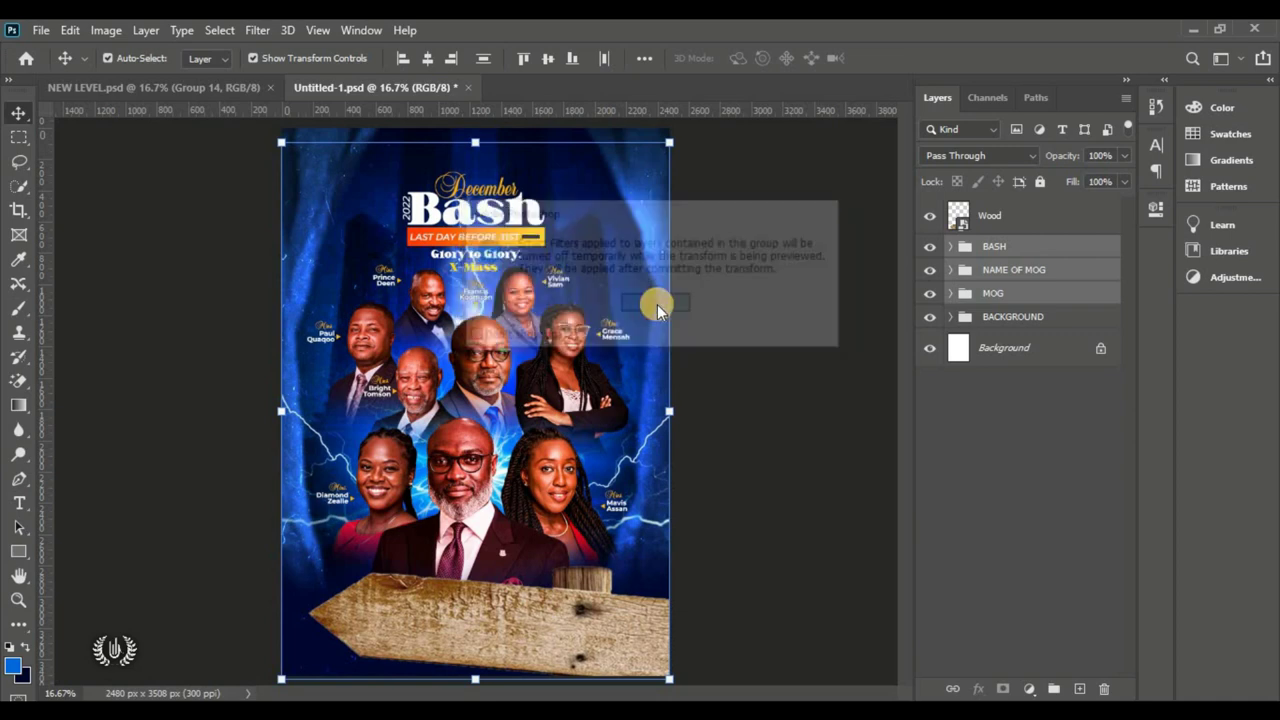
pyautogui.press('Return')
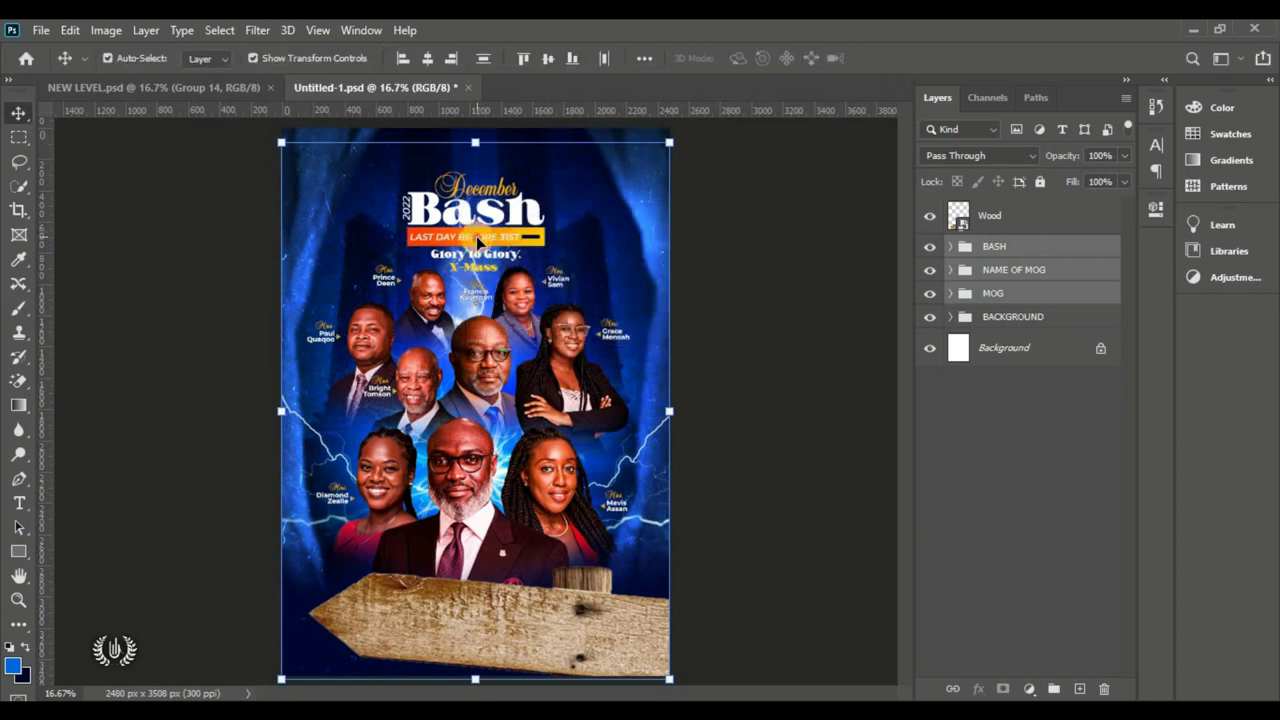
pyautogui.moveTo(478, 240); pyautogui.dragTo(478, 270)
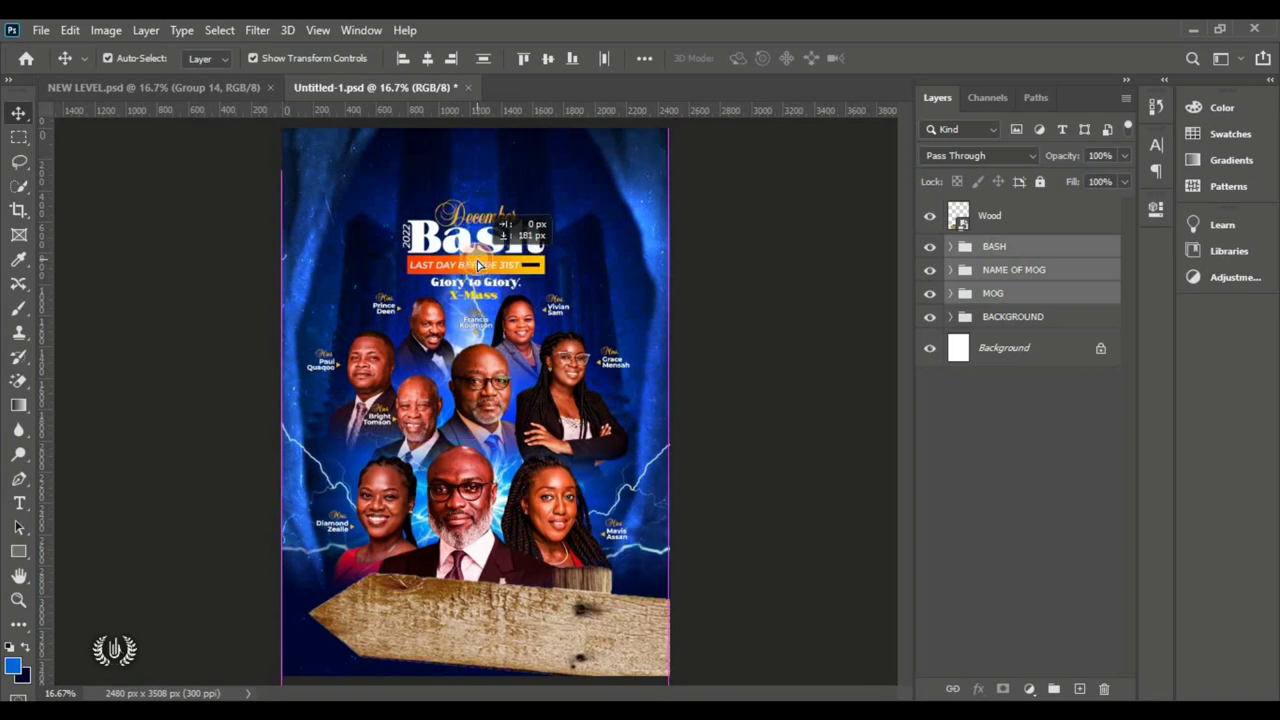
pyautogui.moveTo(478, 265); pyautogui.dragTo(478, 255)
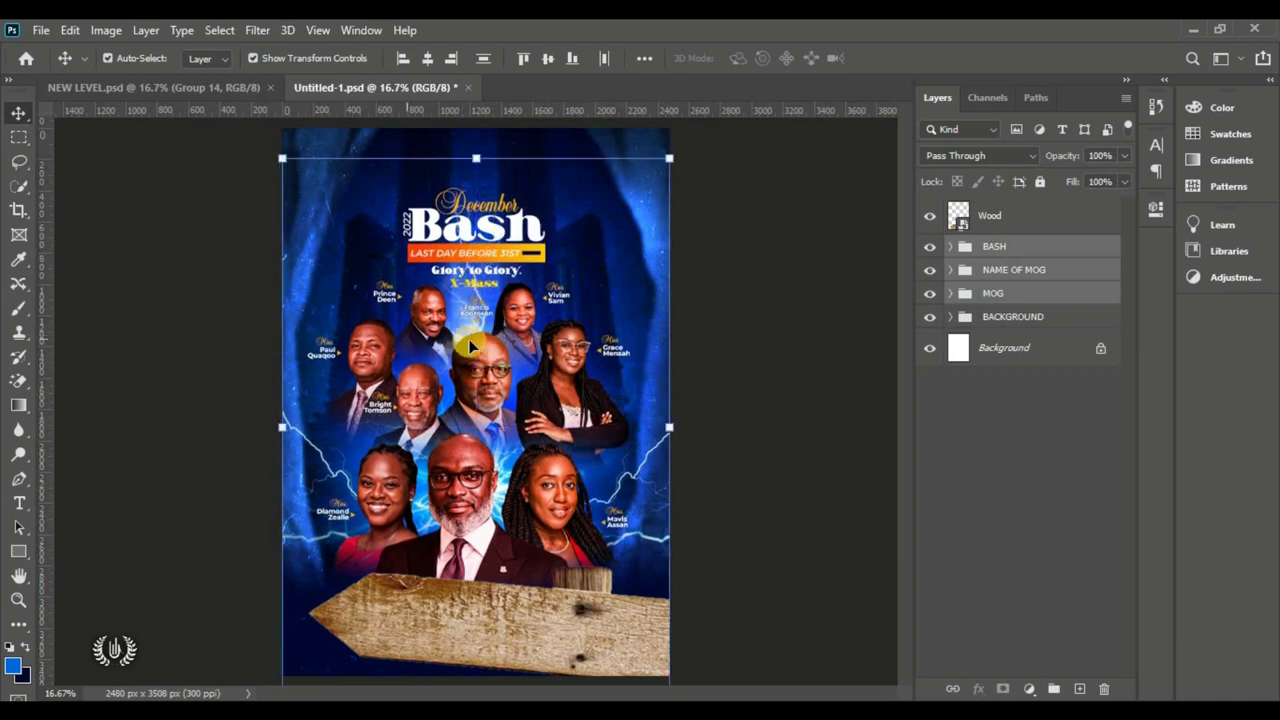
pyautogui.click(703, 274)
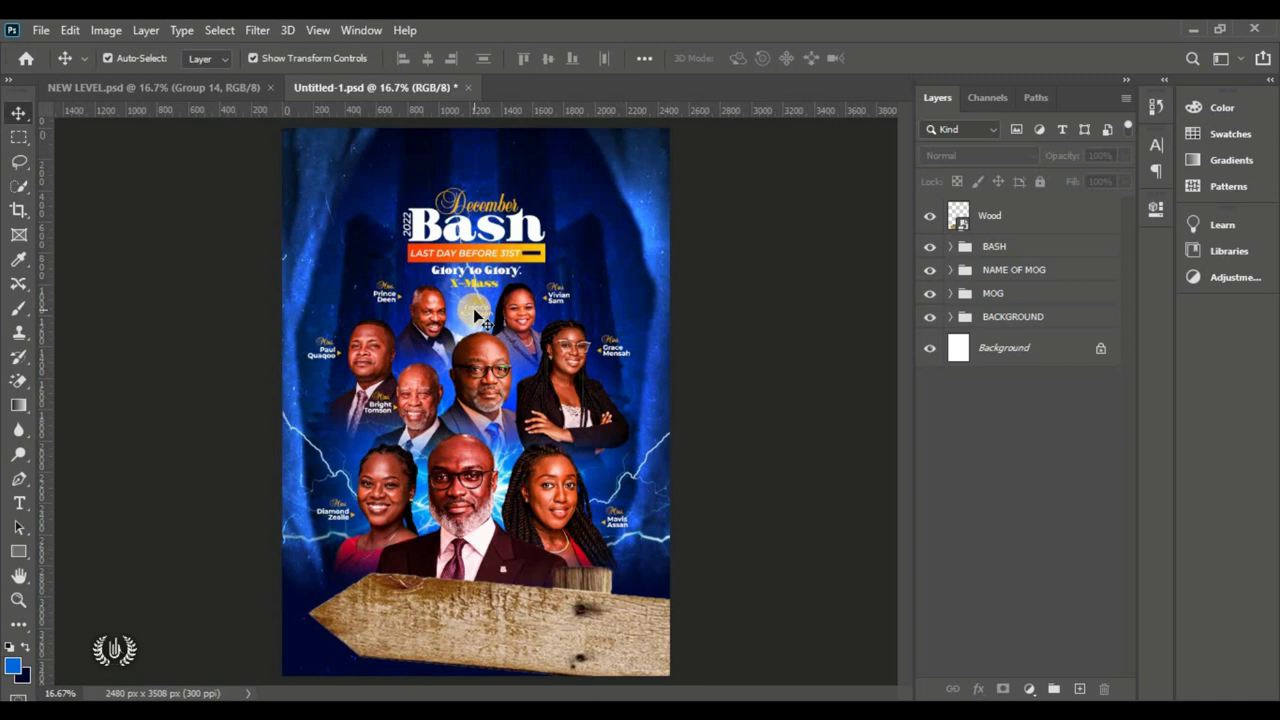
pyautogui.click(582, 664)
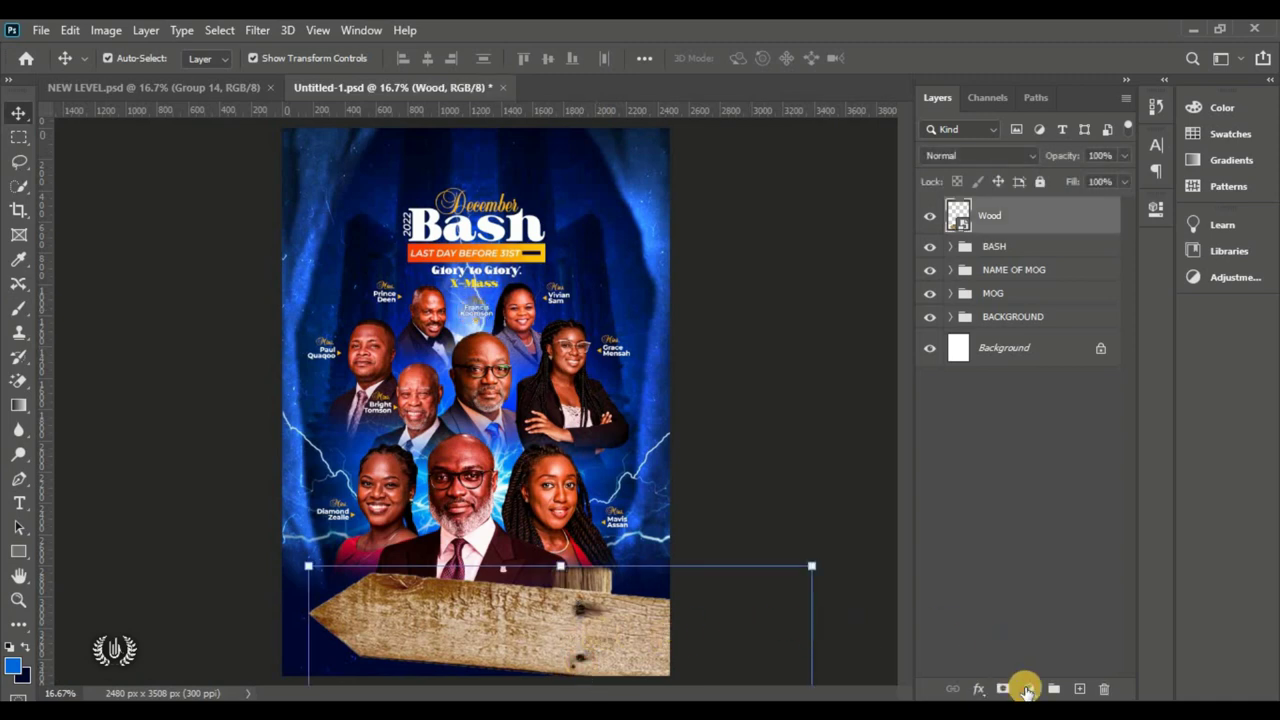
# Step: Add a colorized Hue/Saturation adjustment clipped to the Wood layer
pyautogui.click(1027, 690)
pyautogui.click(1126, 505)
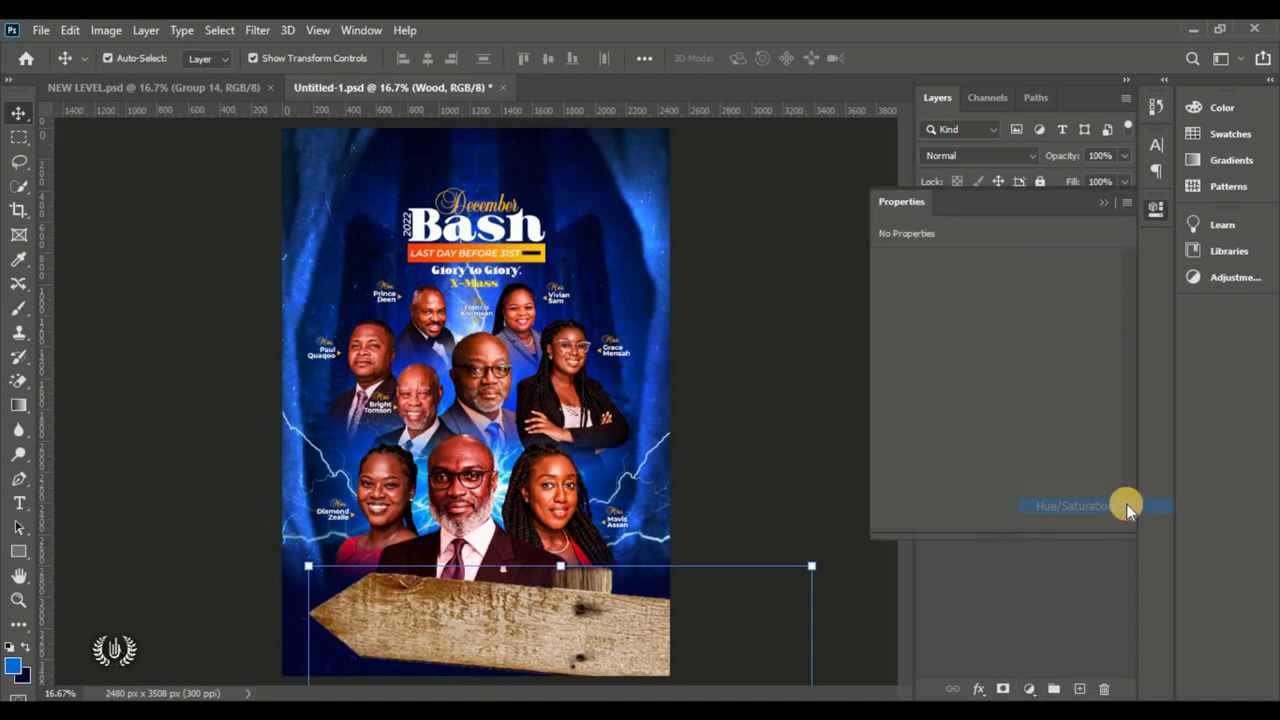
pyautogui.moveTo(1040, 201); pyautogui.dragTo(784, 154)
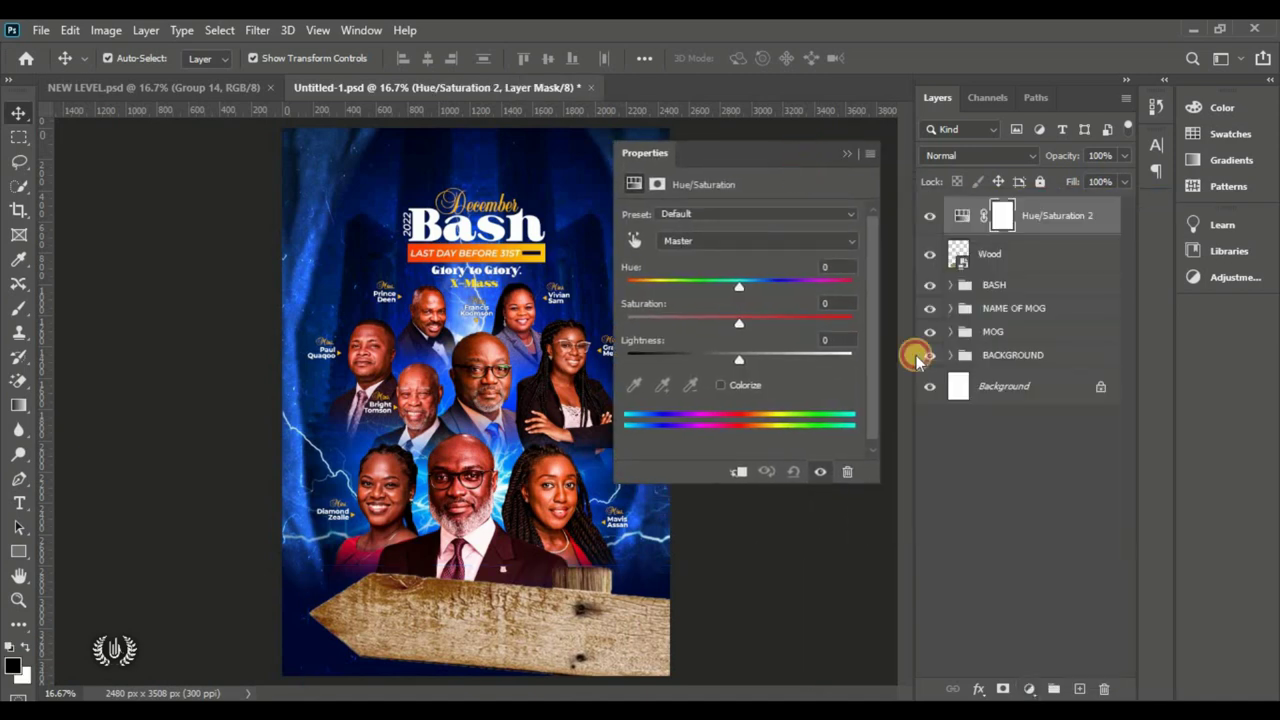
pyautogui.click(739, 474)
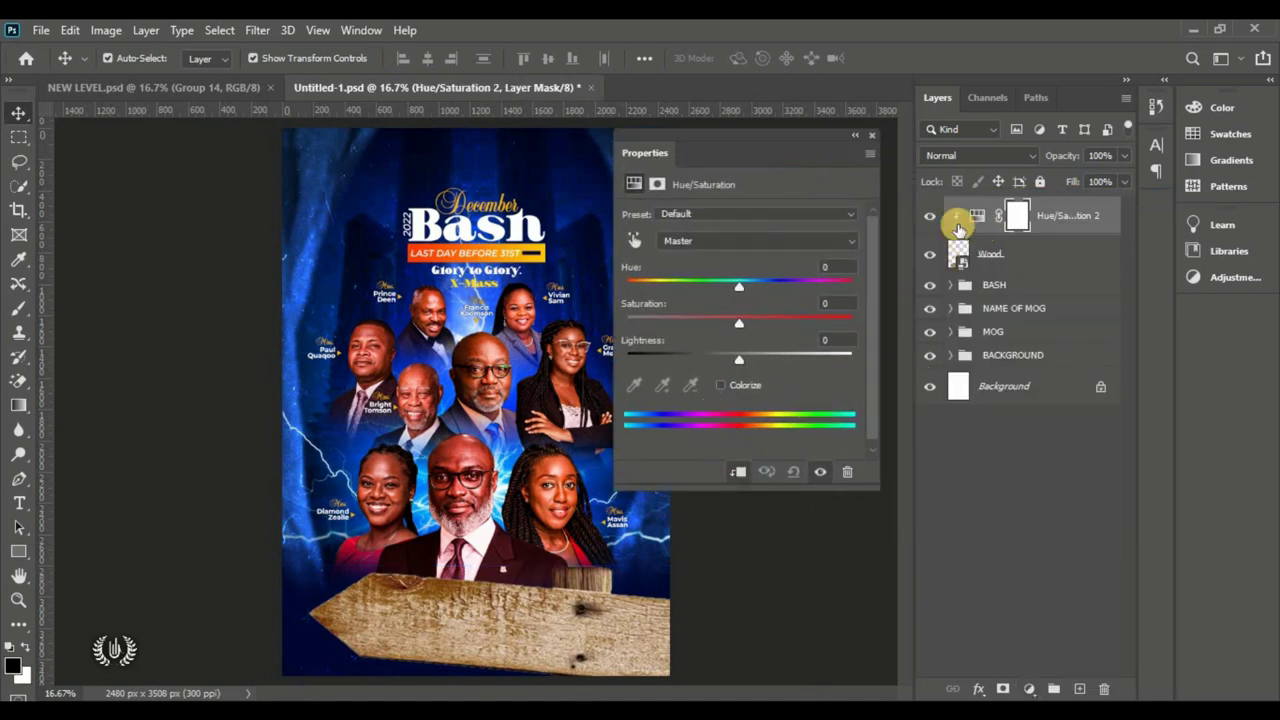
pyautogui.click(929, 255)
pyautogui.click(929, 255)
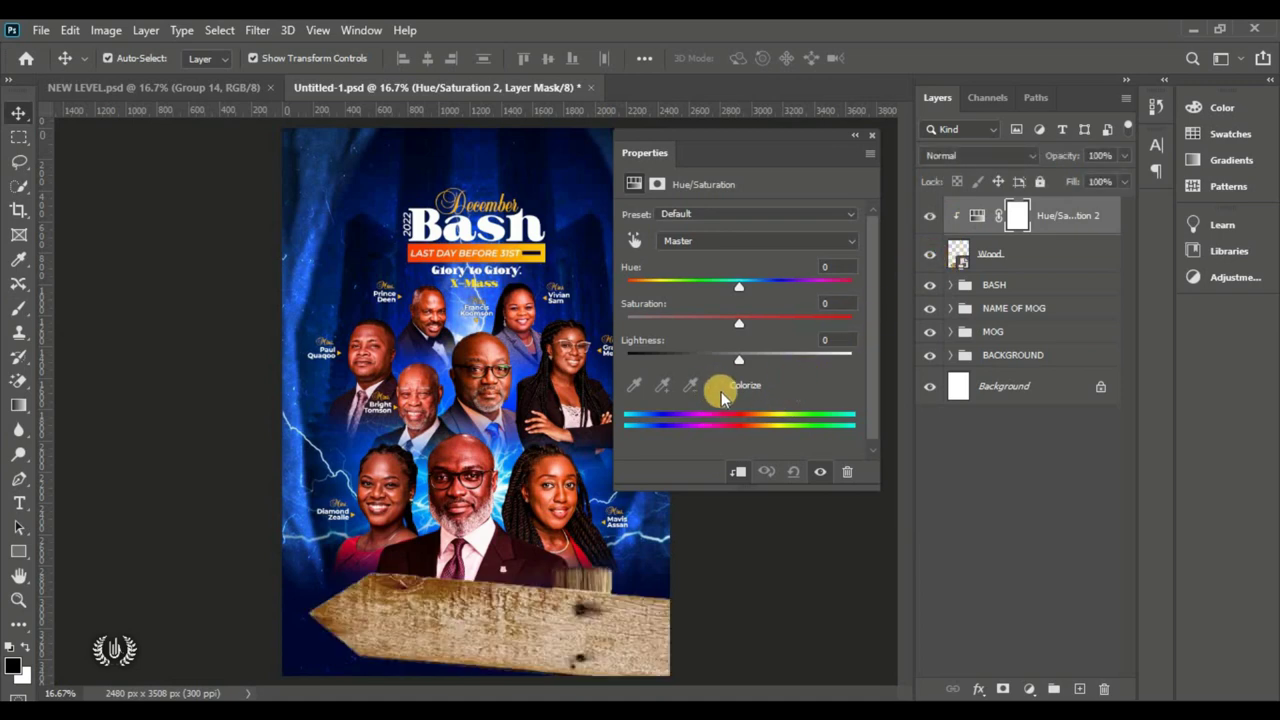
pyautogui.click(721, 389)
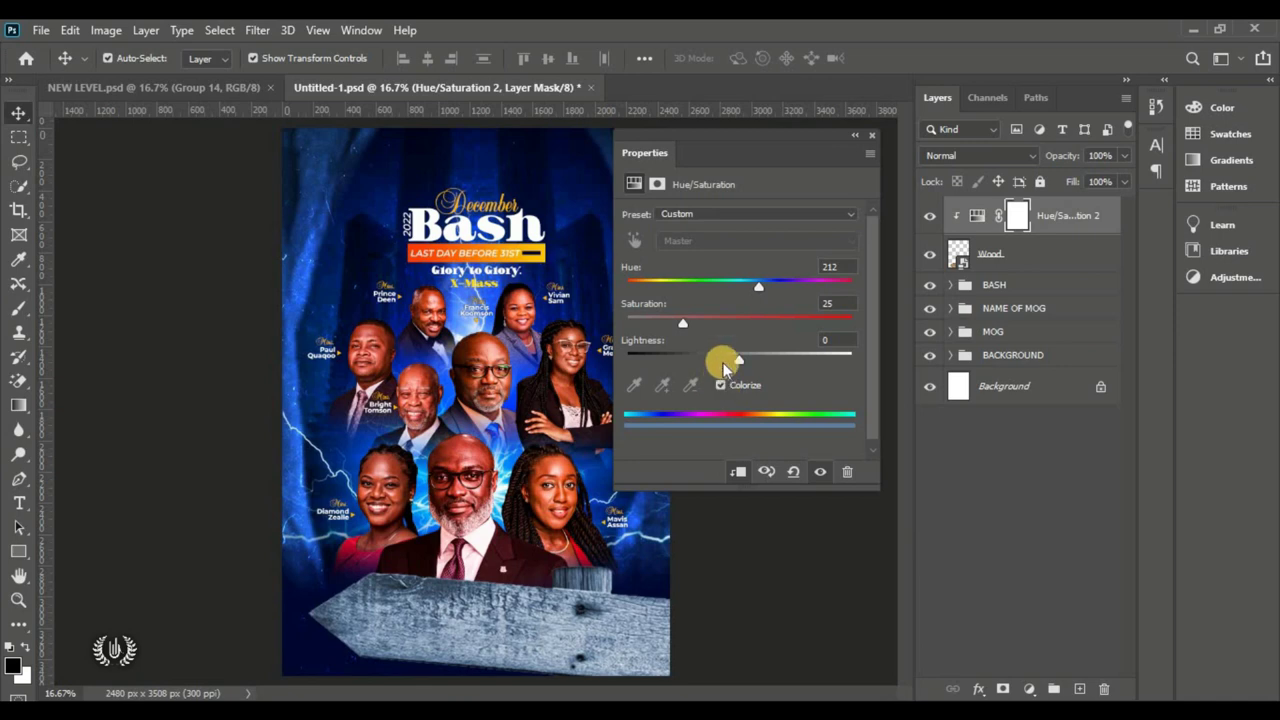
# Step: Tint the plank navy with Hue 221, Saturation 45, Lightness -35
pyautogui.moveTo(737, 358); pyautogui.dragTo(742, 331)
pyautogui.moveTo(768, 287); pyautogui.dragTo(759, 290)
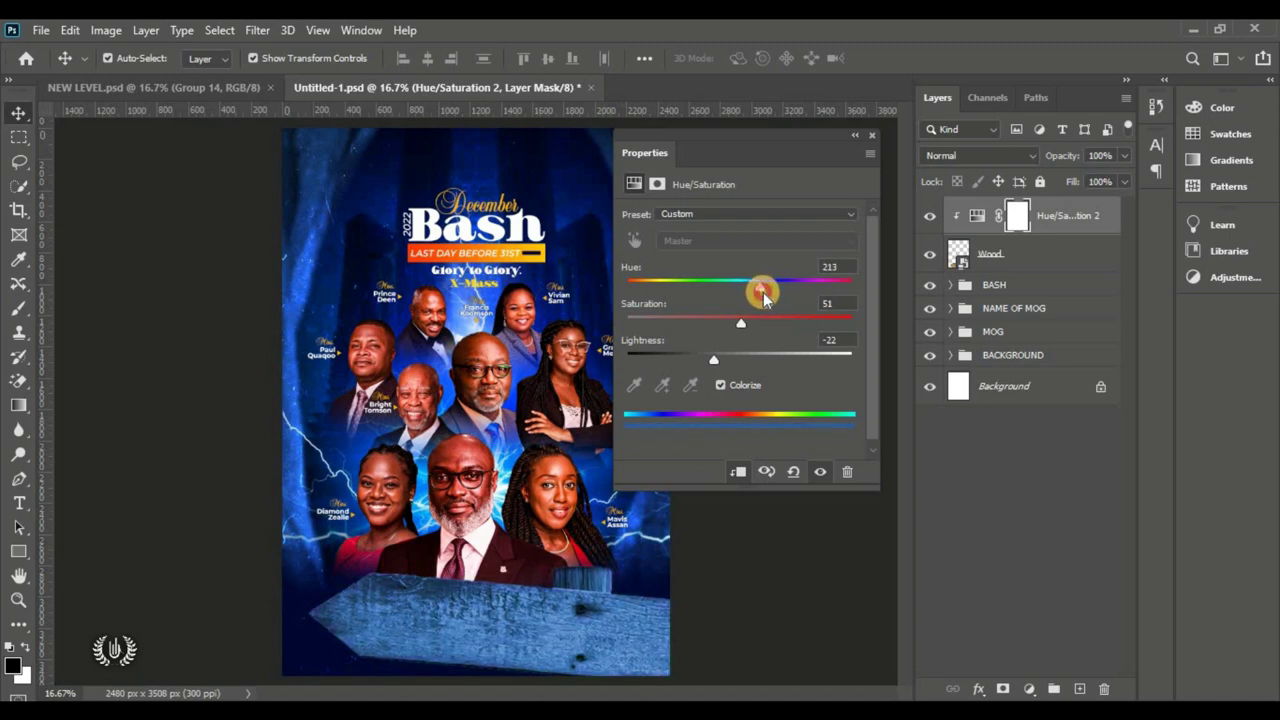
pyautogui.moveTo(713, 359); pyautogui.dragTo(735, 343)
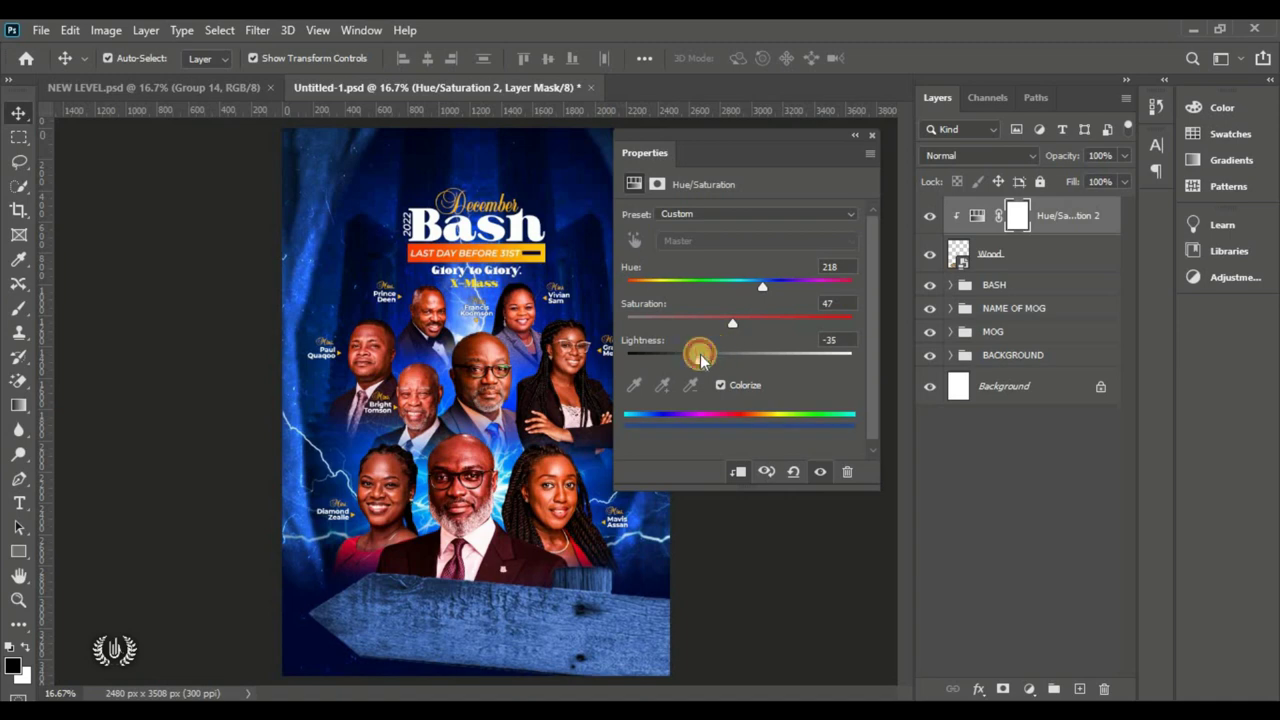
pyautogui.moveTo(704, 362); pyautogui.dragTo(696, 364)
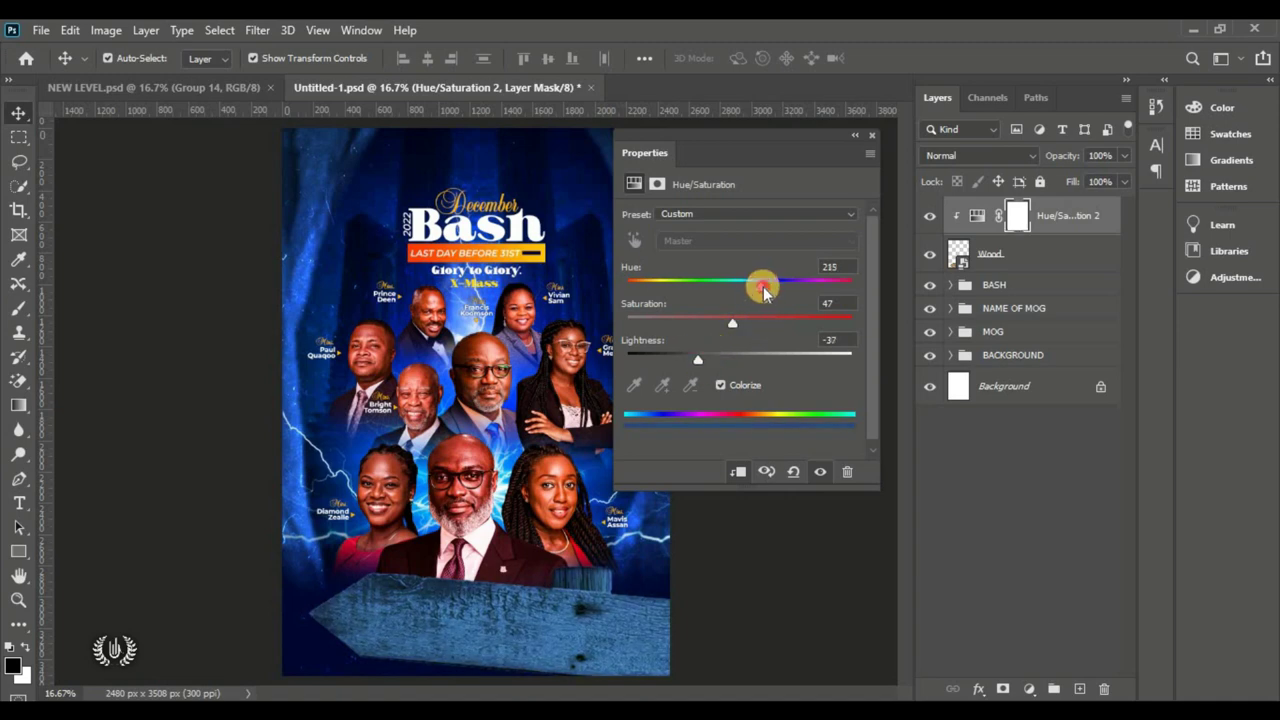
pyautogui.moveTo(763, 290); pyautogui.dragTo(743, 321)
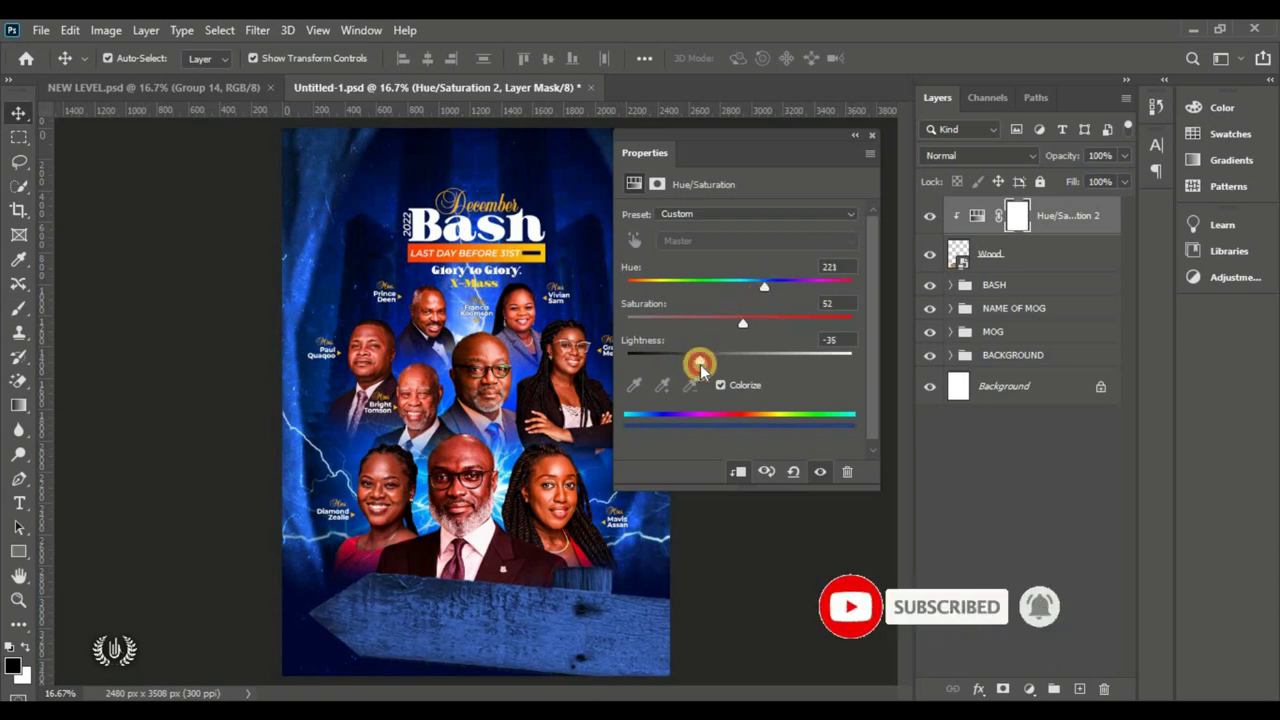
pyautogui.moveTo(742, 323); pyautogui.dragTo(729, 327)
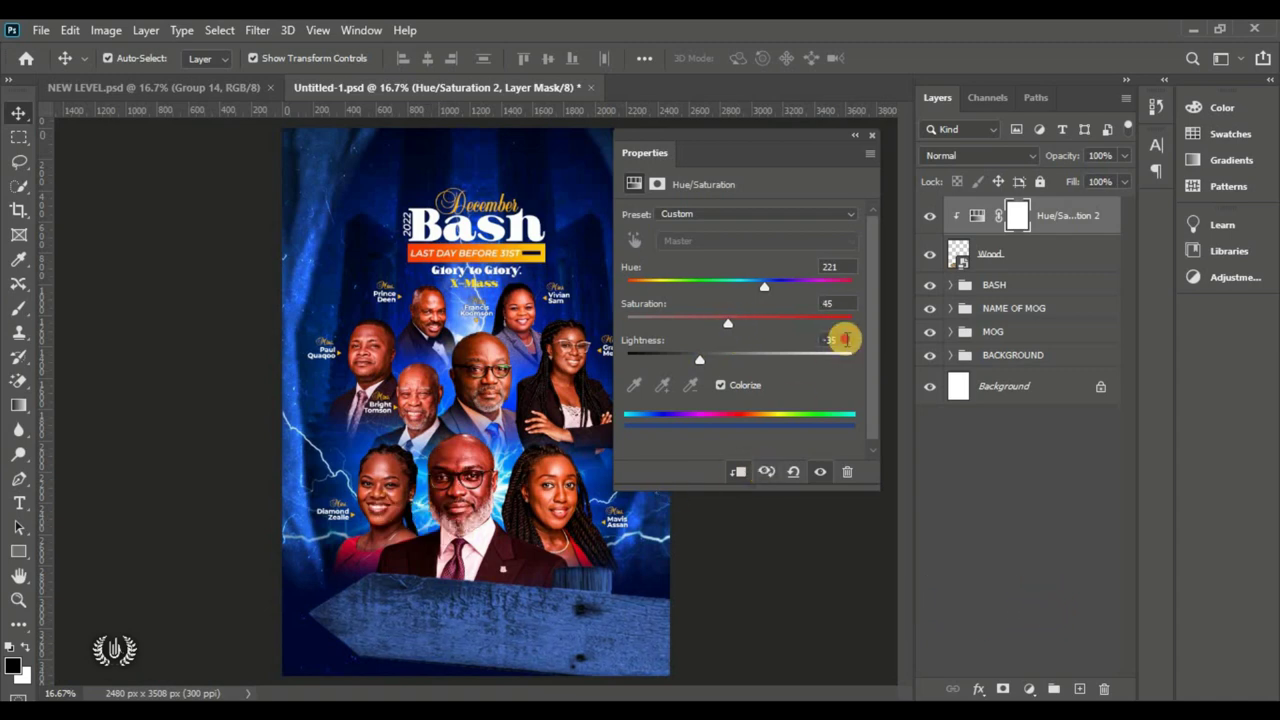
pyautogui.click(829, 302)
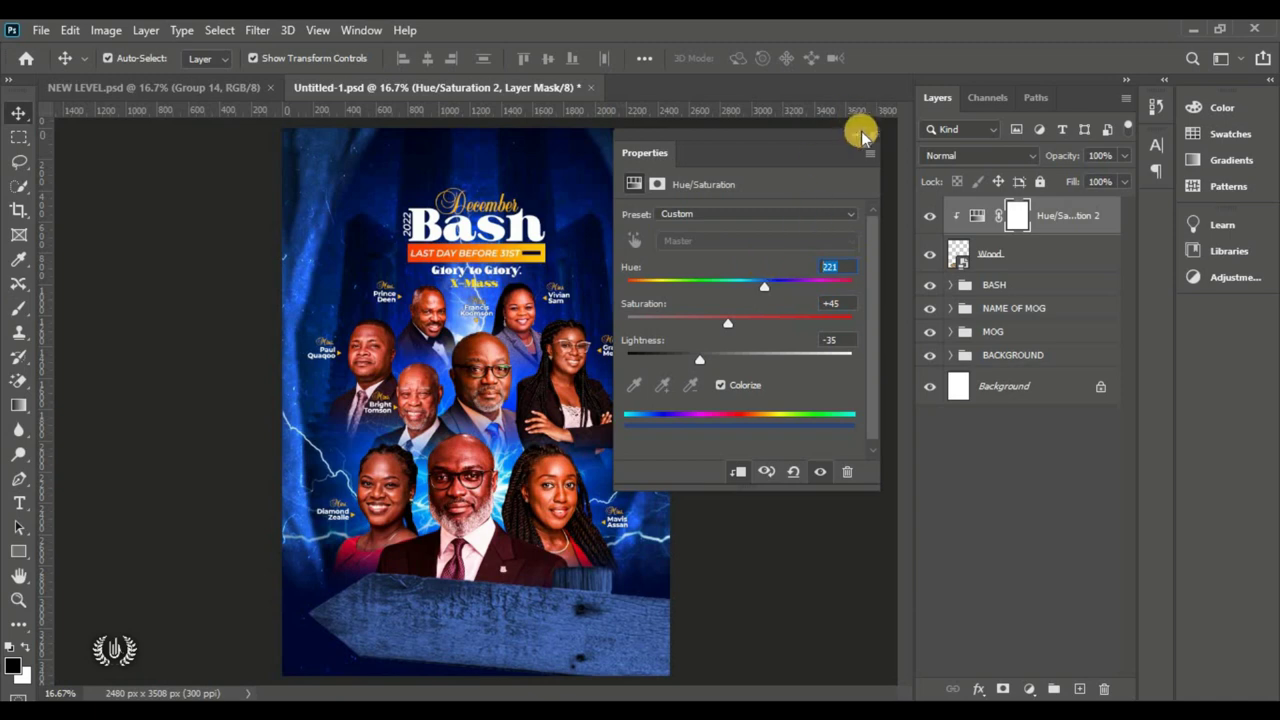
# Step: Toggle Hue/Saturation 2 off and on to compare the plank's tint
pyautogui.click(855, 135)
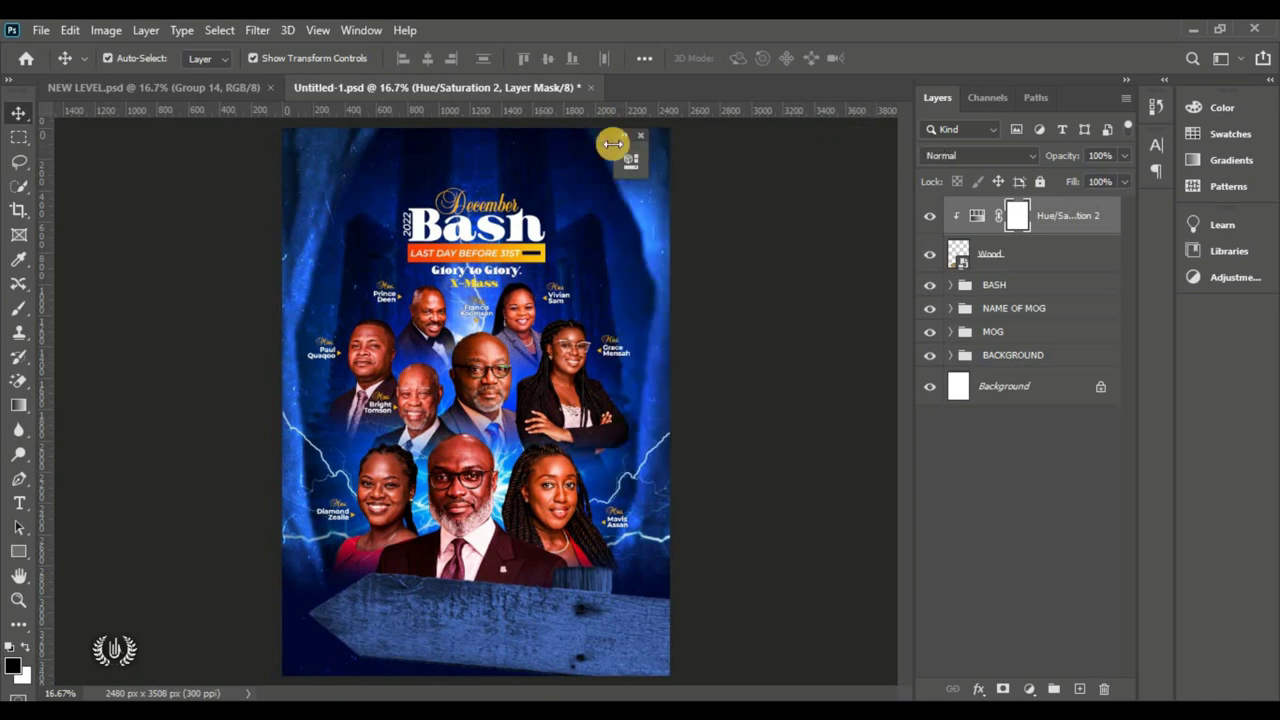
pyautogui.moveTo(1022, 170); pyautogui.dragTo(1152, 206)
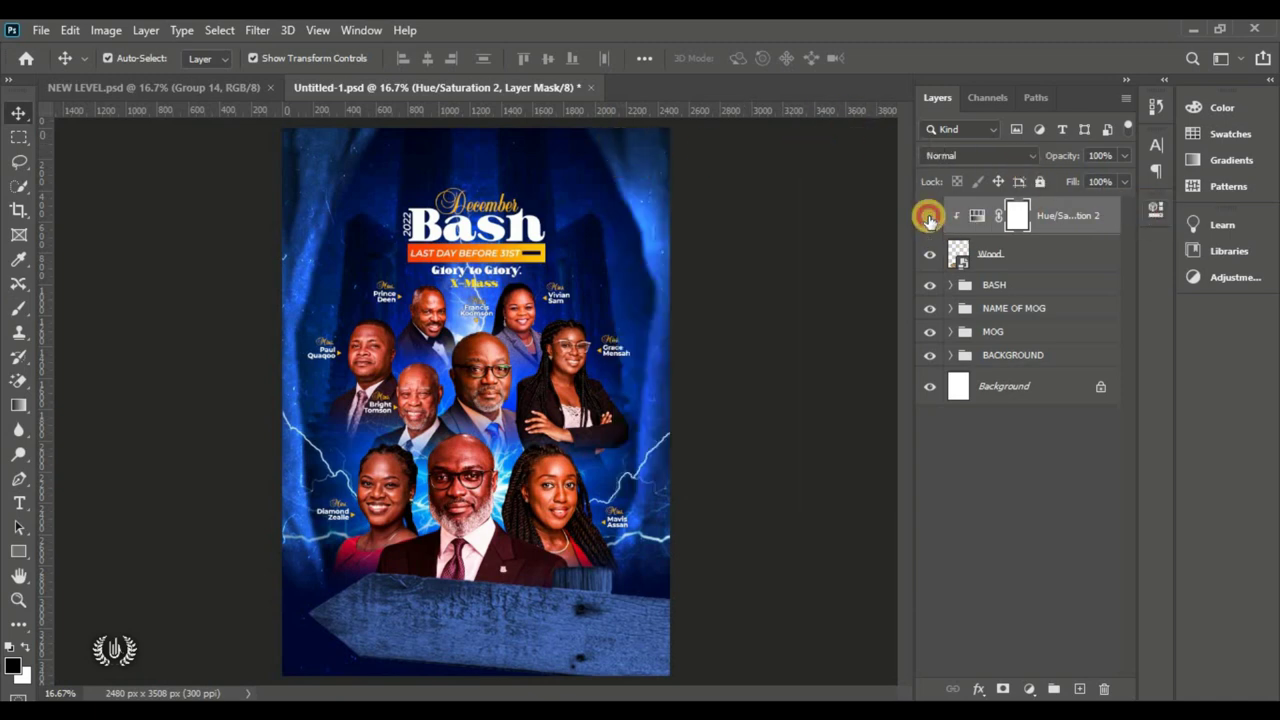
pyautogui.click(929, 216)
pyautogui.click(929, 216)
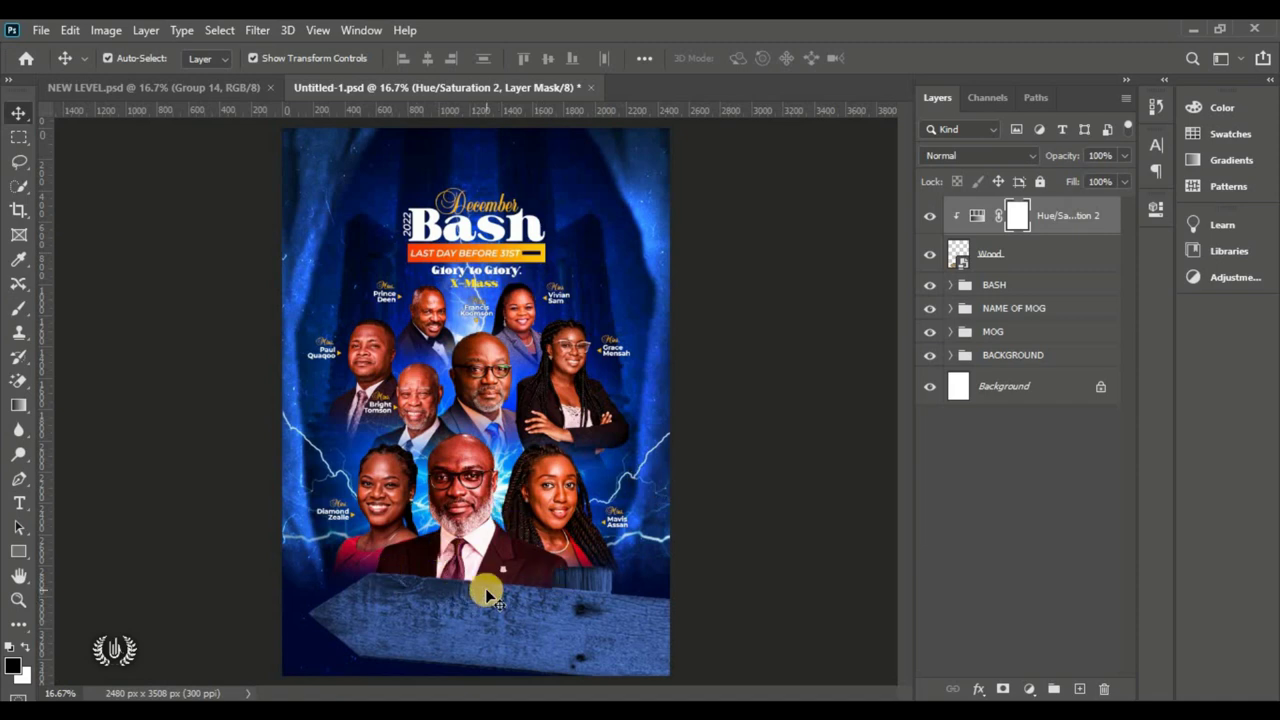
pyautogui.click(41, 30)
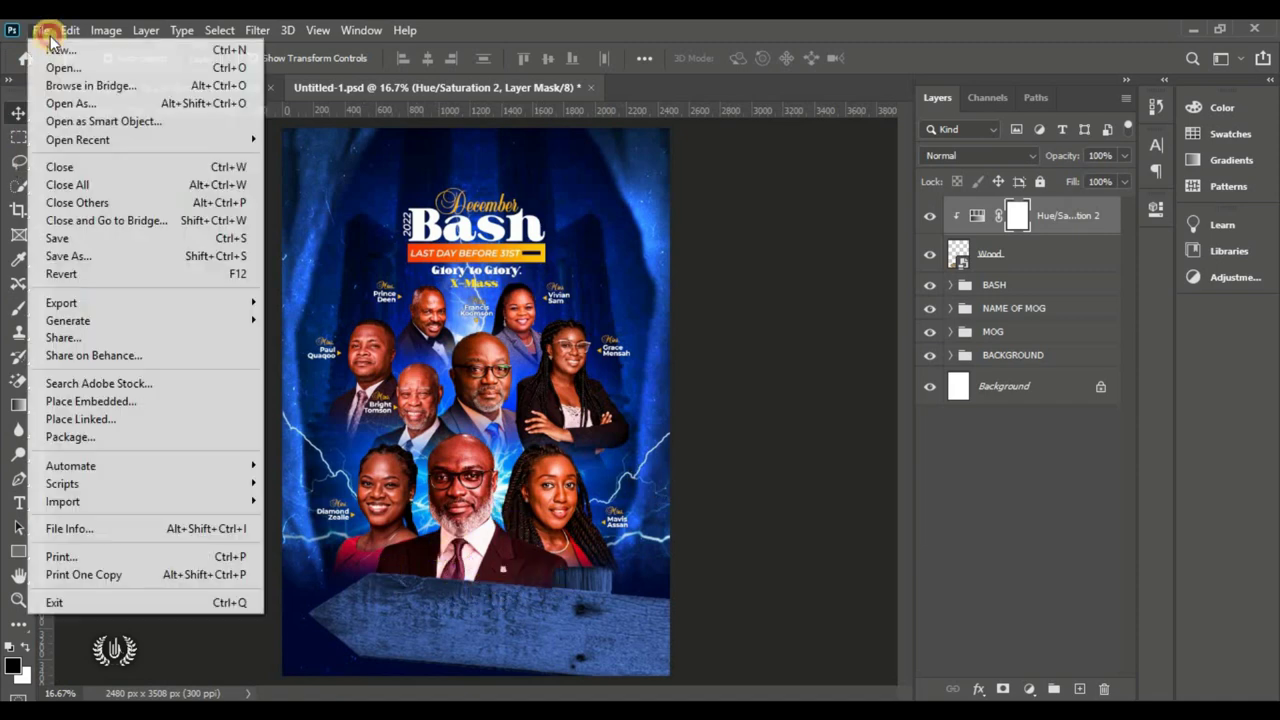
# Step: Place the Wood image into the poster as an embedded layer
pyautogui.click(231, 398)
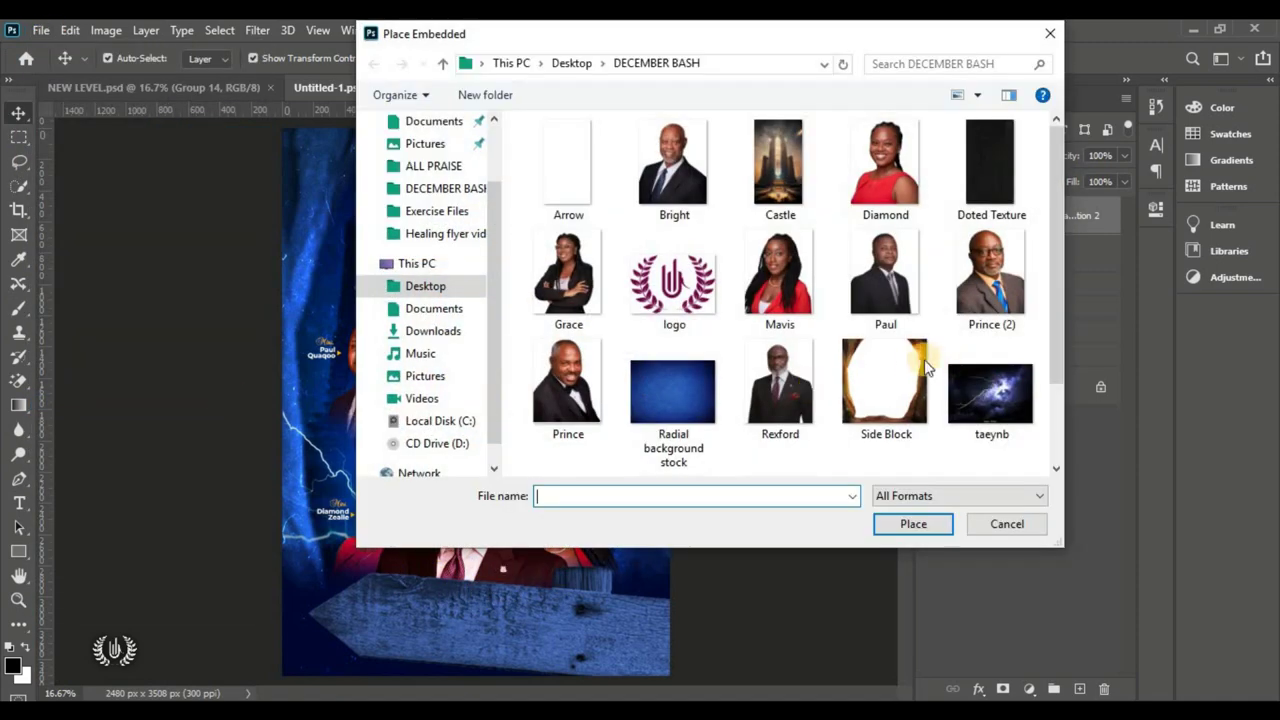
pyautogui.scroll(-2, 780, 300)
pyautogui.click(776, 415)
pyautogui.click(908, 518)
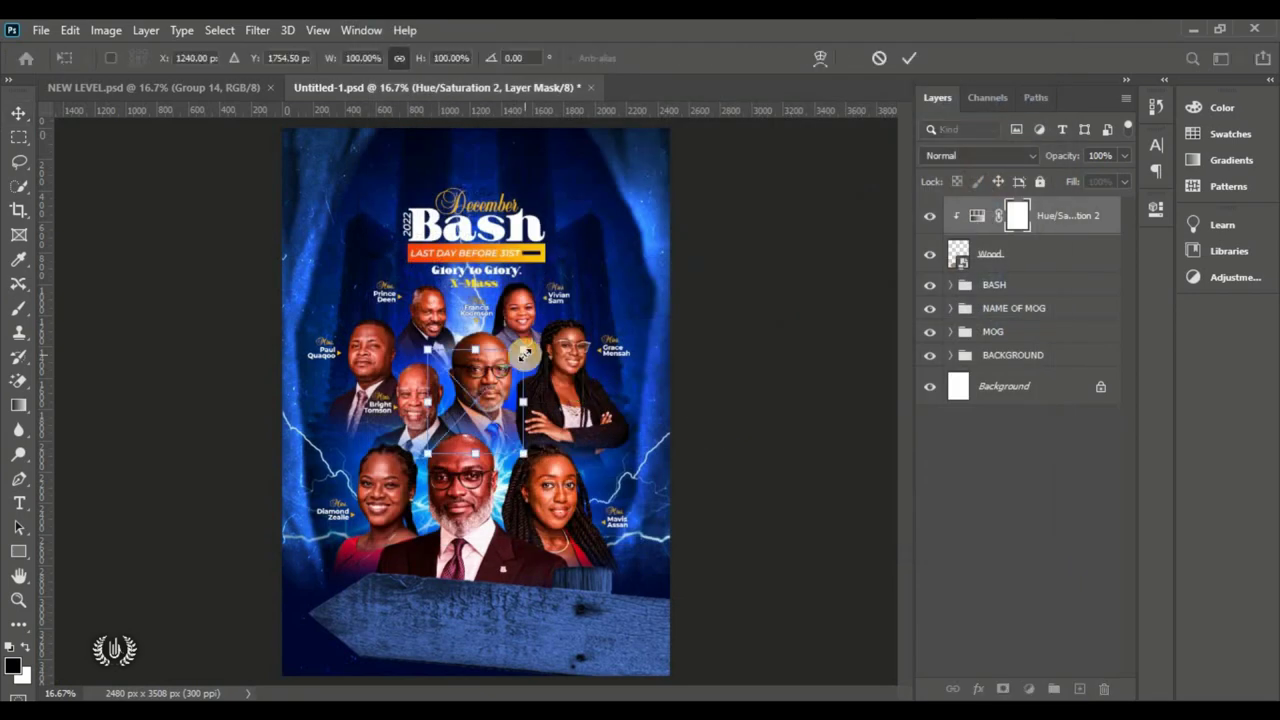
# Step: Scale the Wood signpost to about 262%, tilt it -16°, and distort it into the top-right
pyautogui.moveTo(612, 524); pyautogui.dragTo(681, 626)
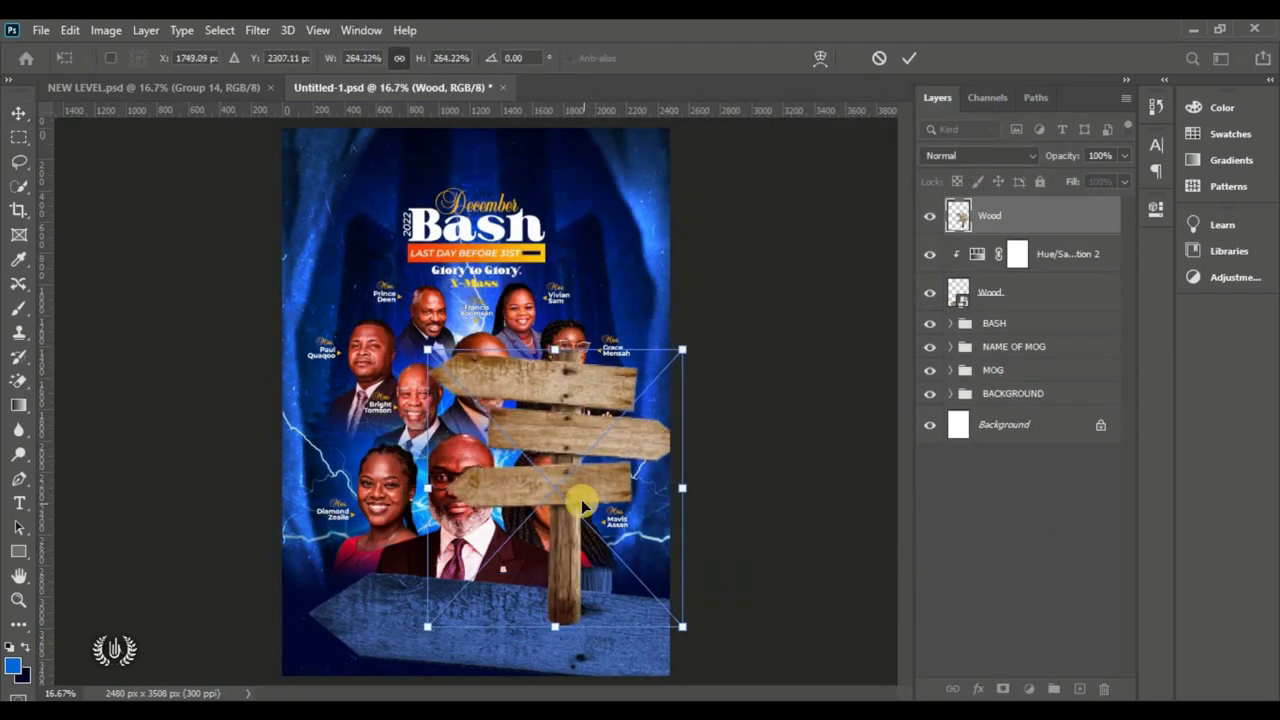
pyautogui.moveTo(580, 500); pyautogui.dragTo(628, 286)
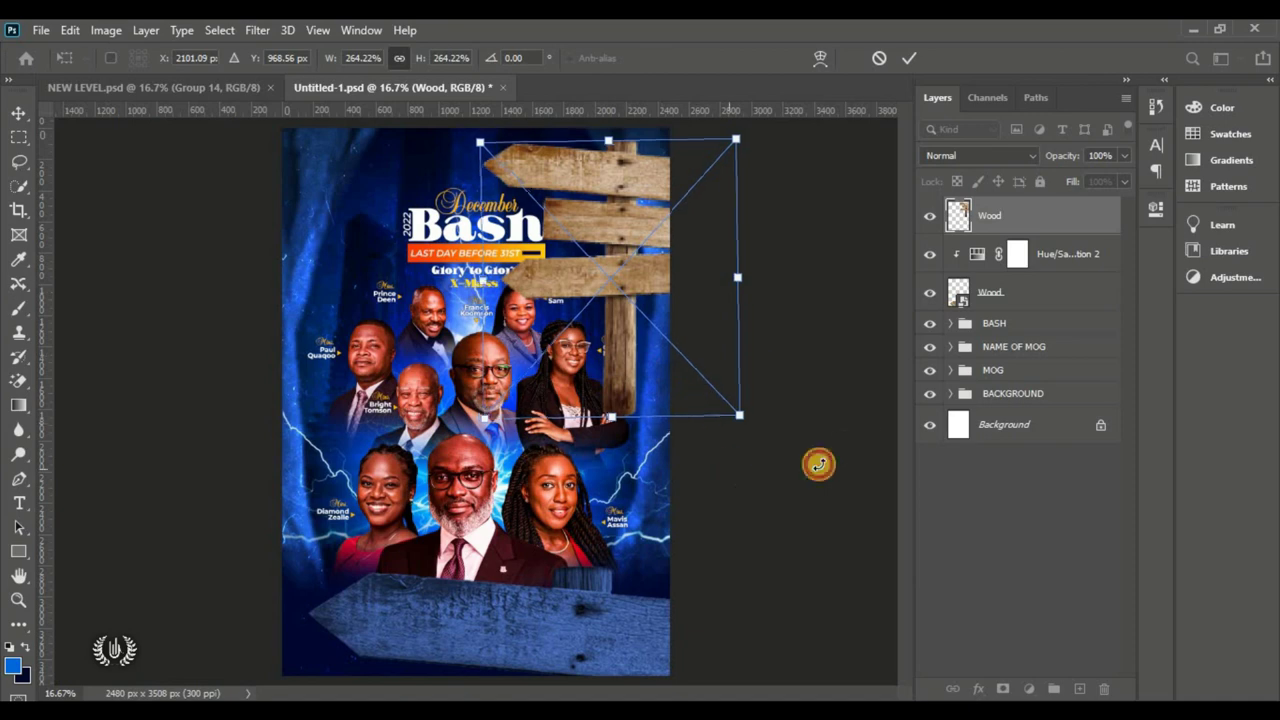
pyautogui.moveTo(817, 463); pyautogui.dragTo(830, 432)
pyautogui.moveTo(534, 286); pyautogui.dragTo(562, 238)
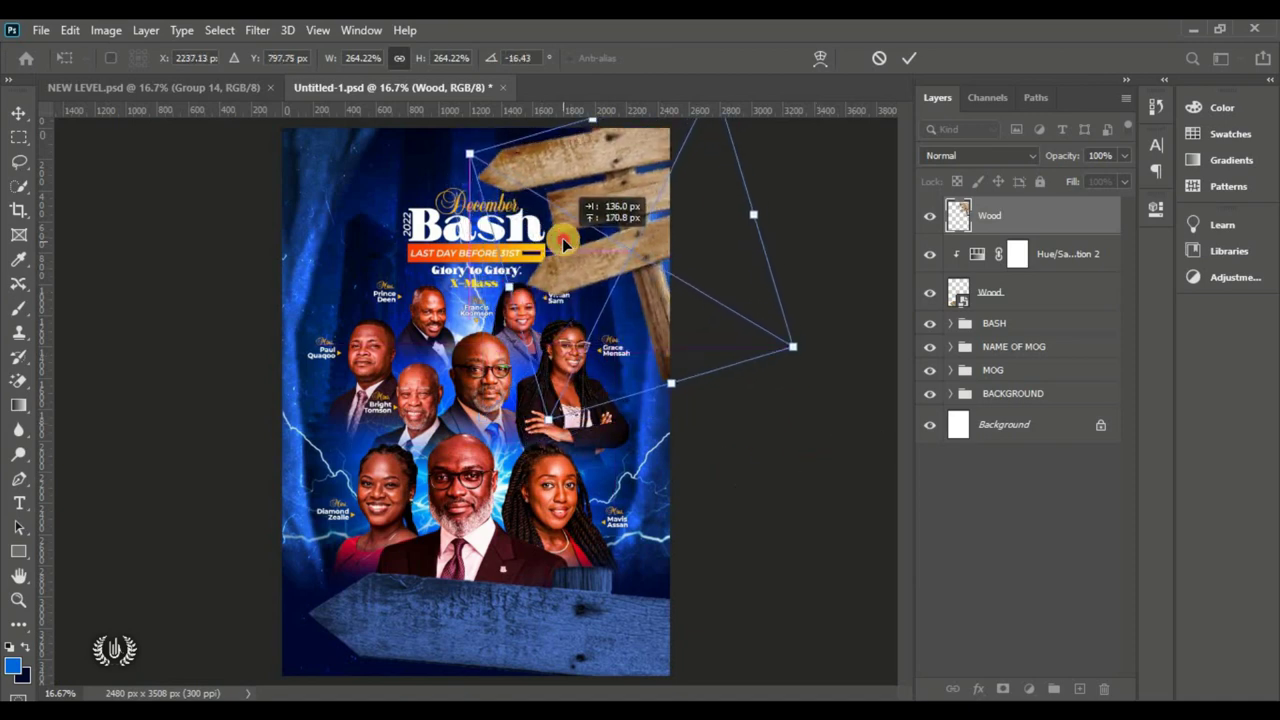
pyautogui.moveTo(700, 388); pyautogui.dragTo(588, 432)
pyautogui.click(908, 58)
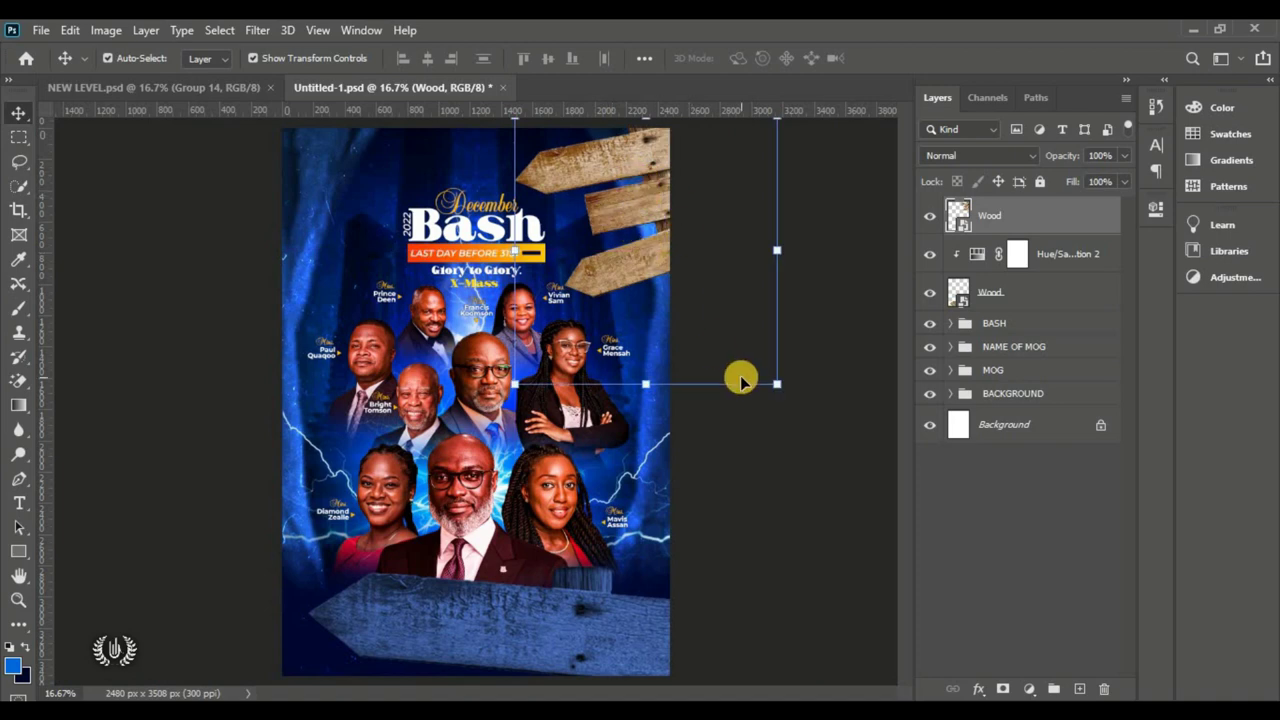
# Step: Add a clipped, colorized Hue/Saturation layer: Hue 212, Saturation 61, Lightness -31
pyautogui.click(1029, 689)
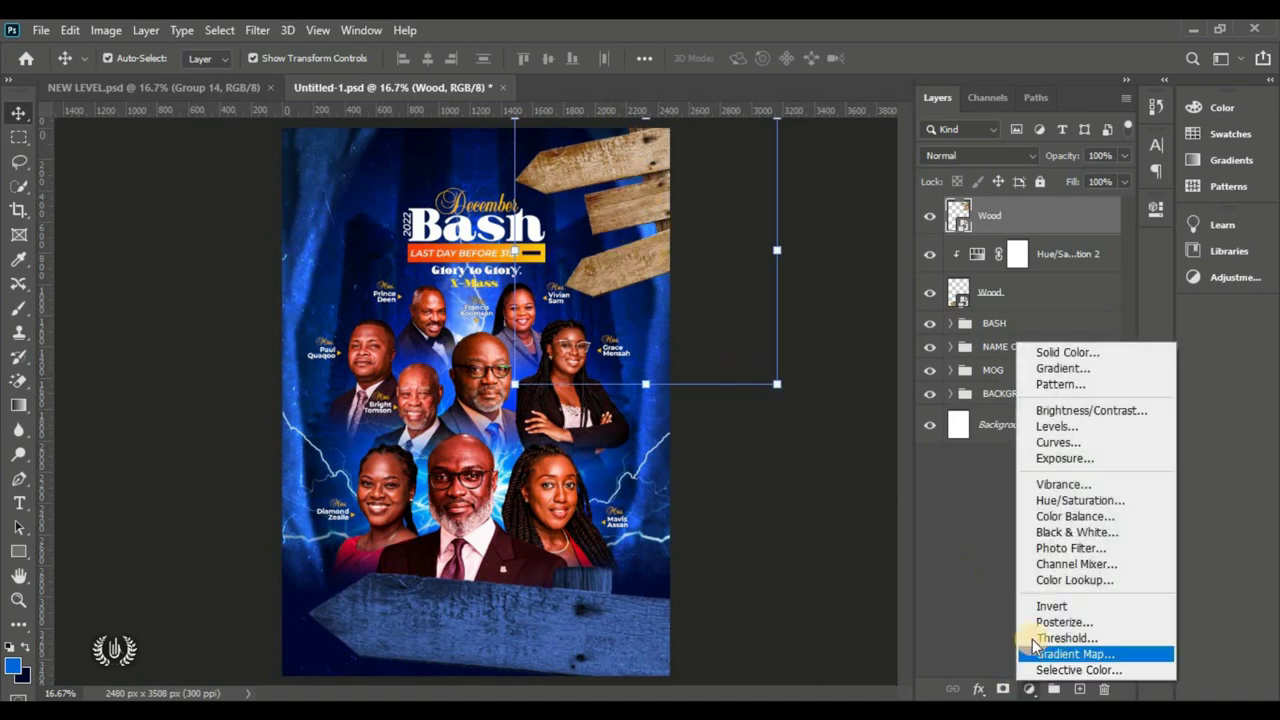
pyautogui.click(1072, 500)
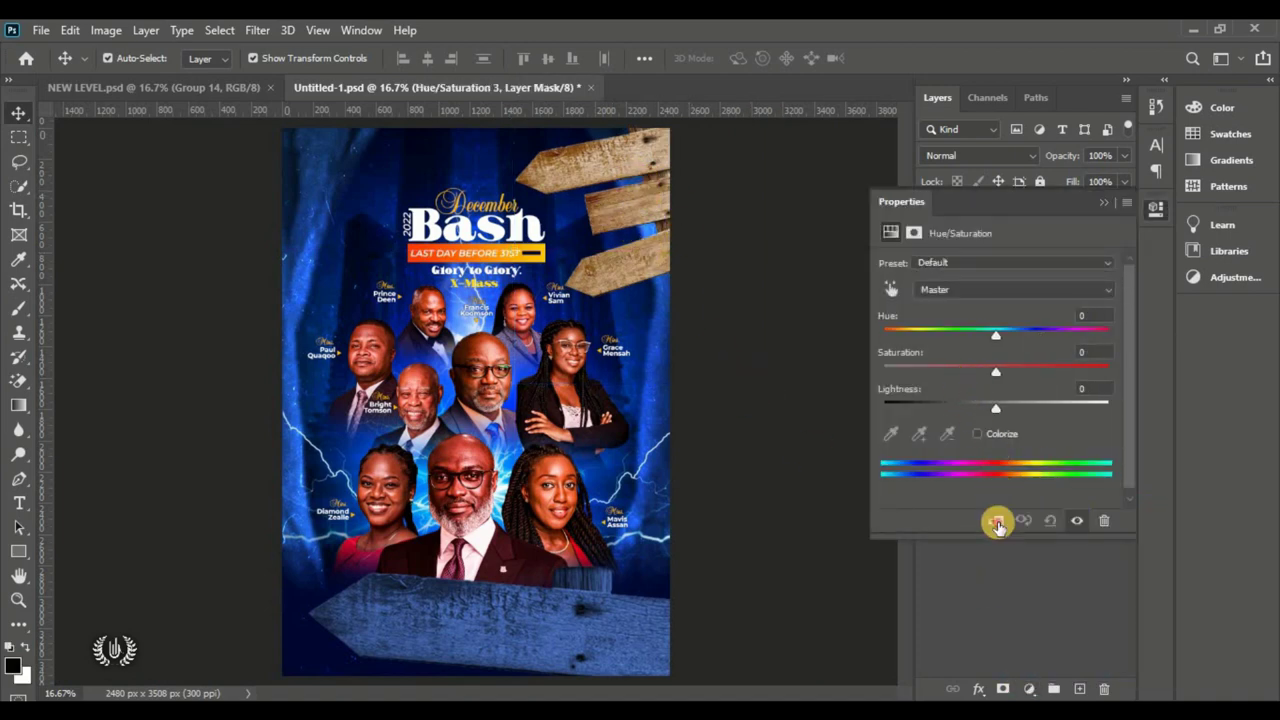
pyautogui.click(988, 438)
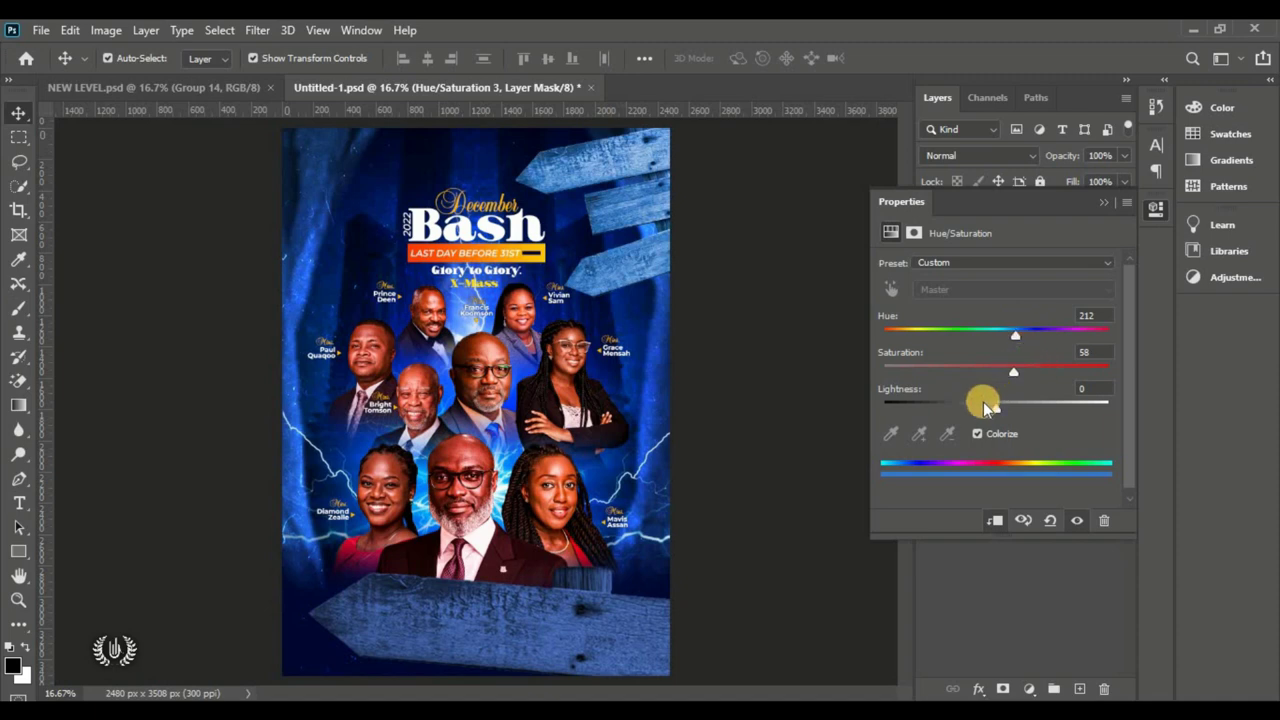
pyautogui.moveTo(983, 402); pyautogui.dragTo(966, 414)
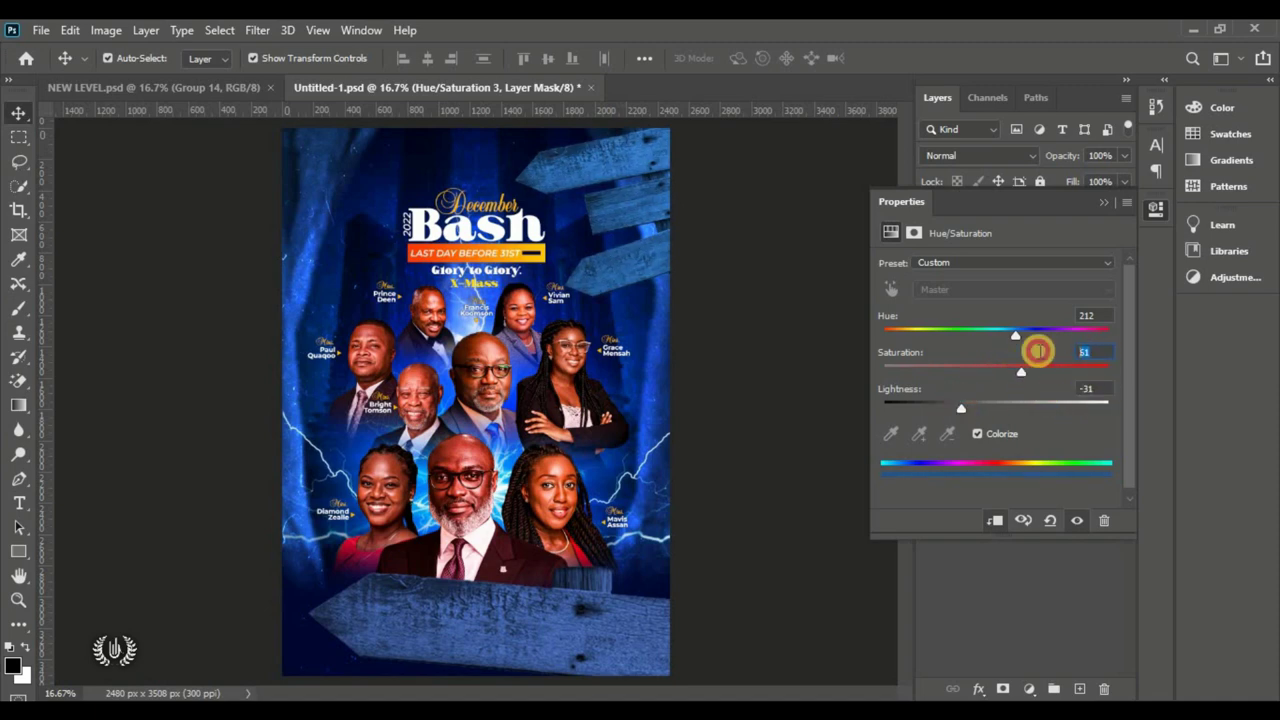
pyautogui.click(1090, 313)
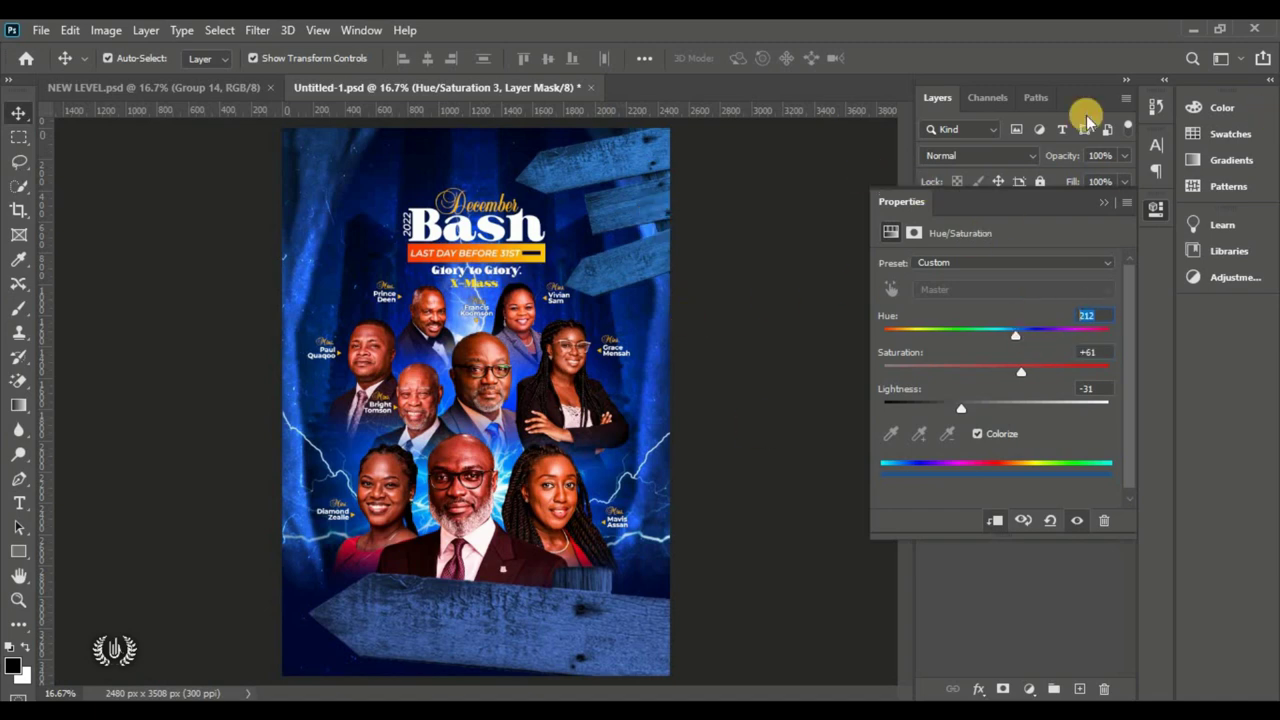
pyautogui.click(1102, 203)
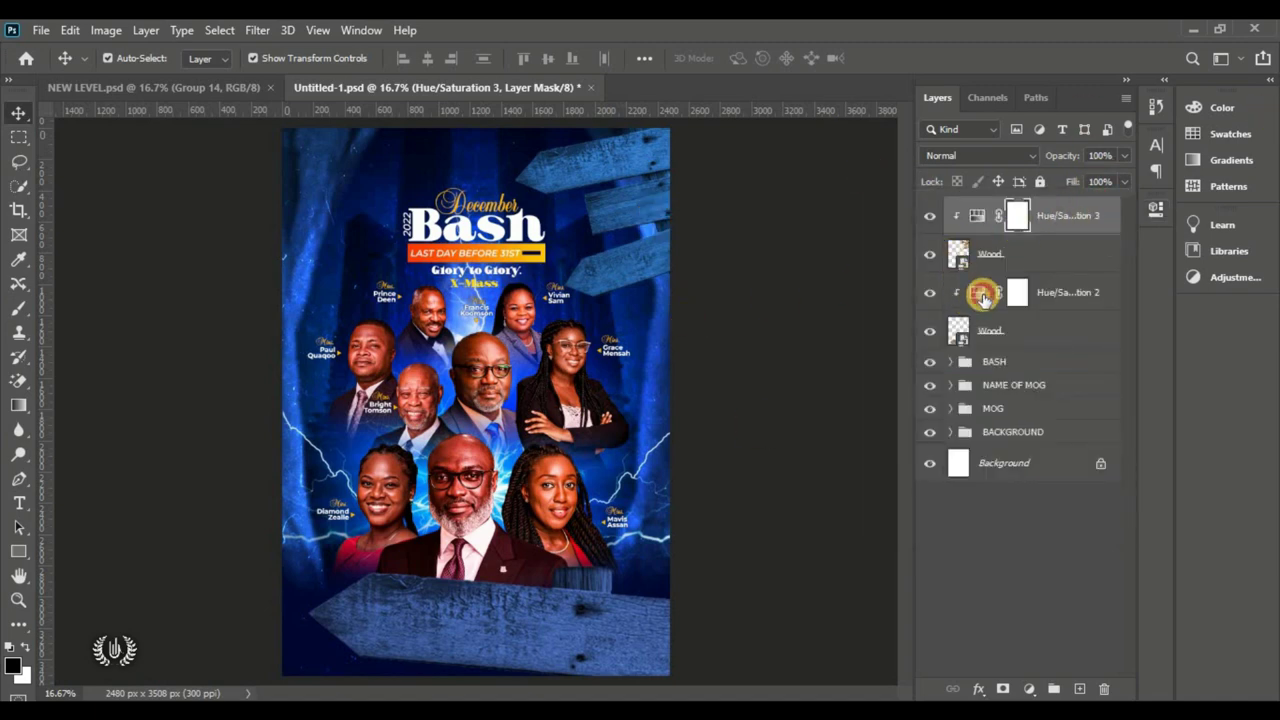
# Step: Lower the bottom plank's Hue/Saturation 2 Lightness to -42 and compare both tints
pyautogui.doubleClick(978, 292)
pyautogui.moveTo(953, 407); pyautogui.dragTo(950, 421)
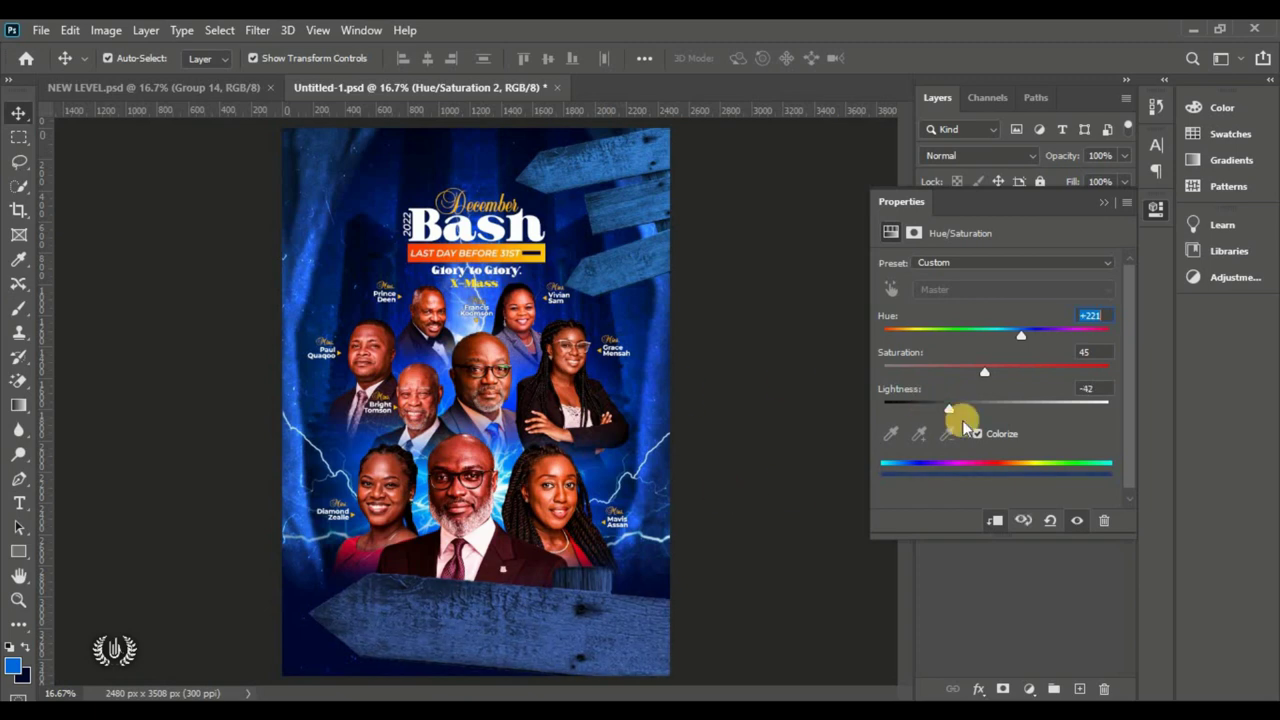
pyautogui.click(1103, 203)
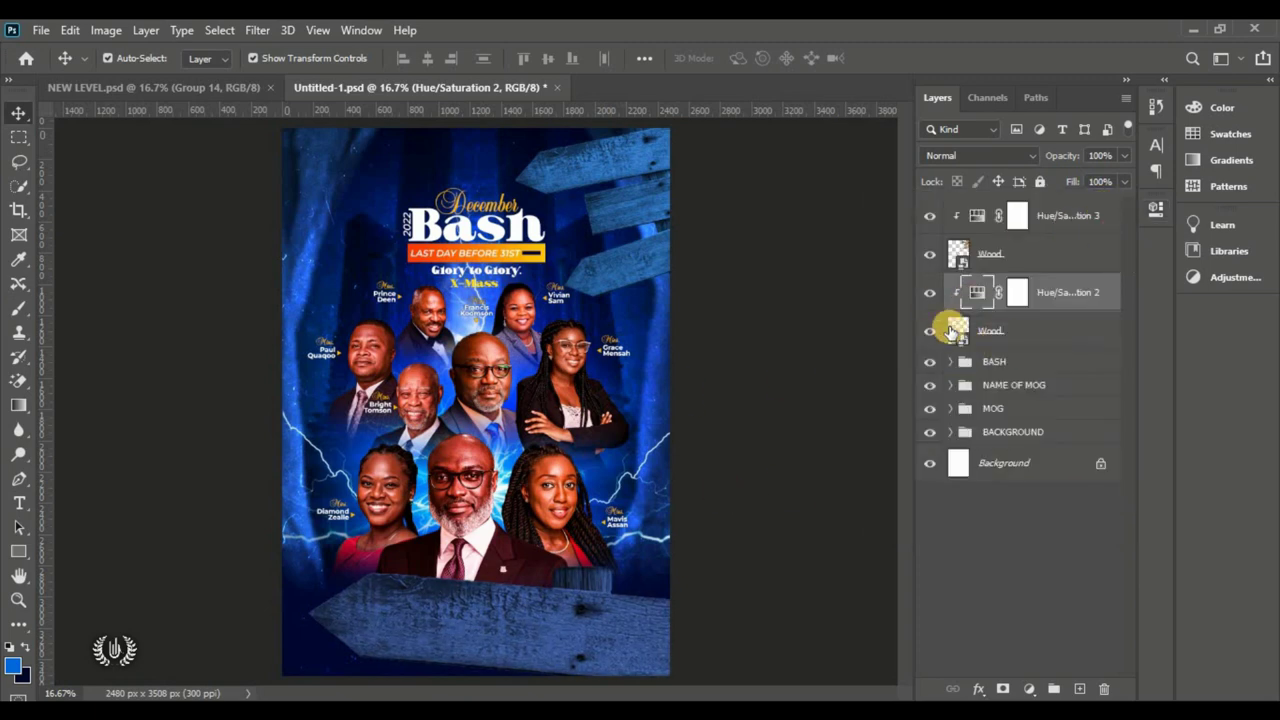
pyautogui.click(938, 292)
pyautogui.click(930, 292)
pyautogui.click(929, 216)
pyautogui.click(929, 216)
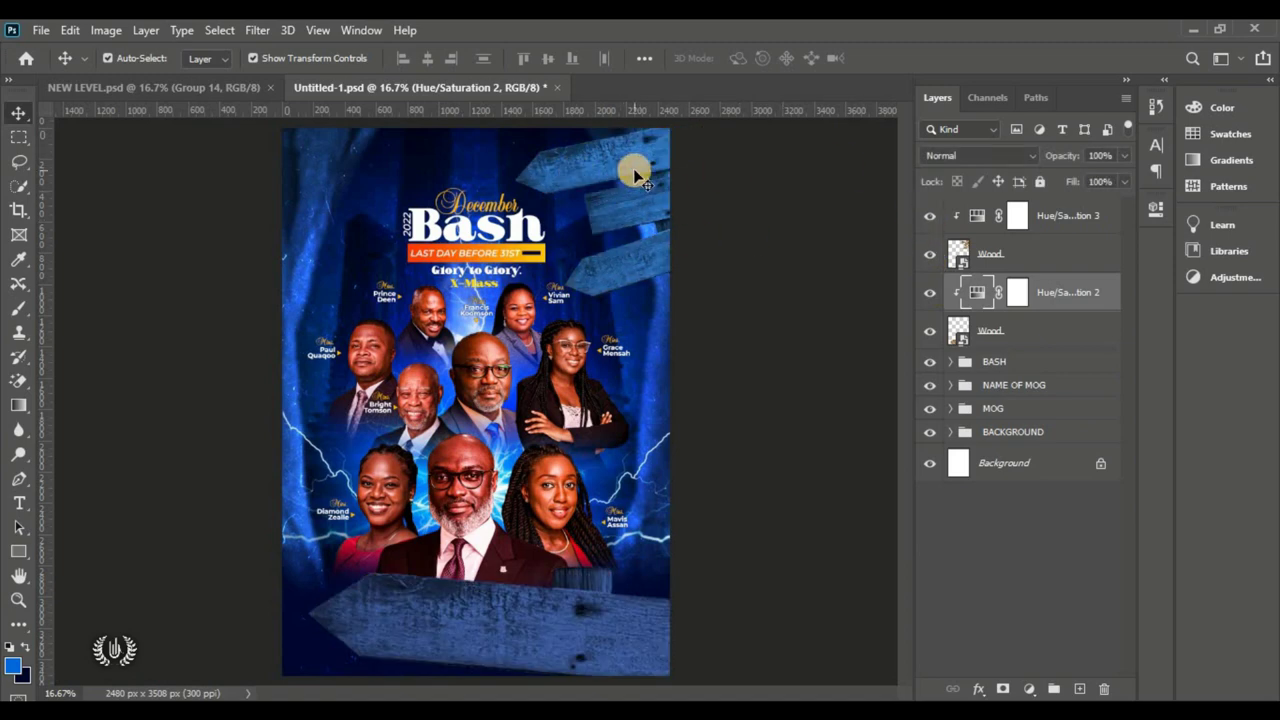
pyautogui.click(1078, 218)
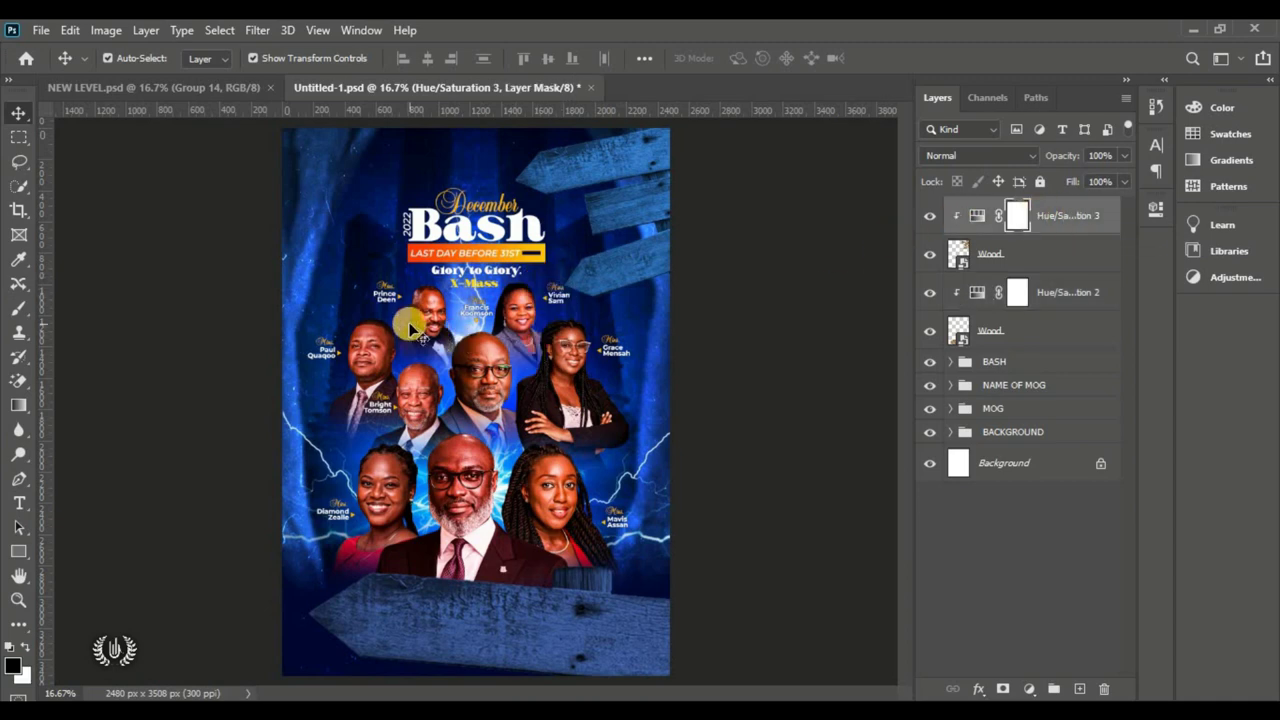
# Step: Place the logo image as an embedded layer in the top-left corner above December
pyautogui.click(41, 30)
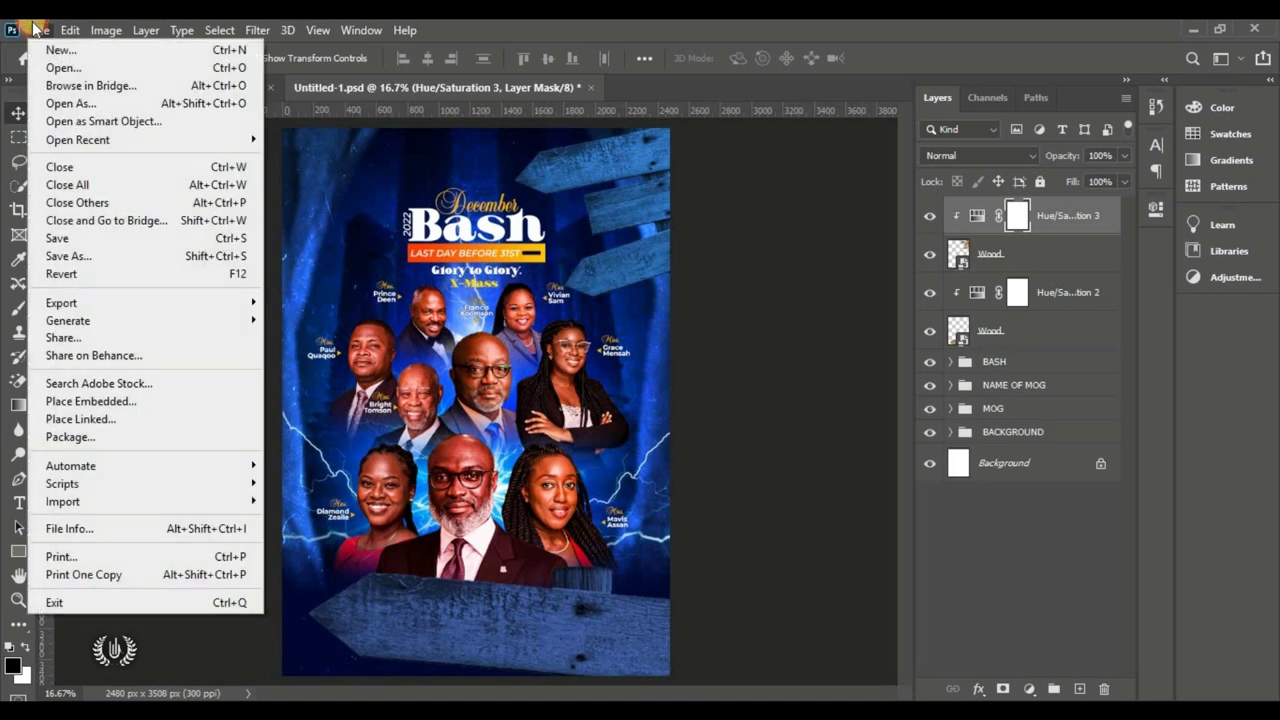
pyautogui.click(168, 400)
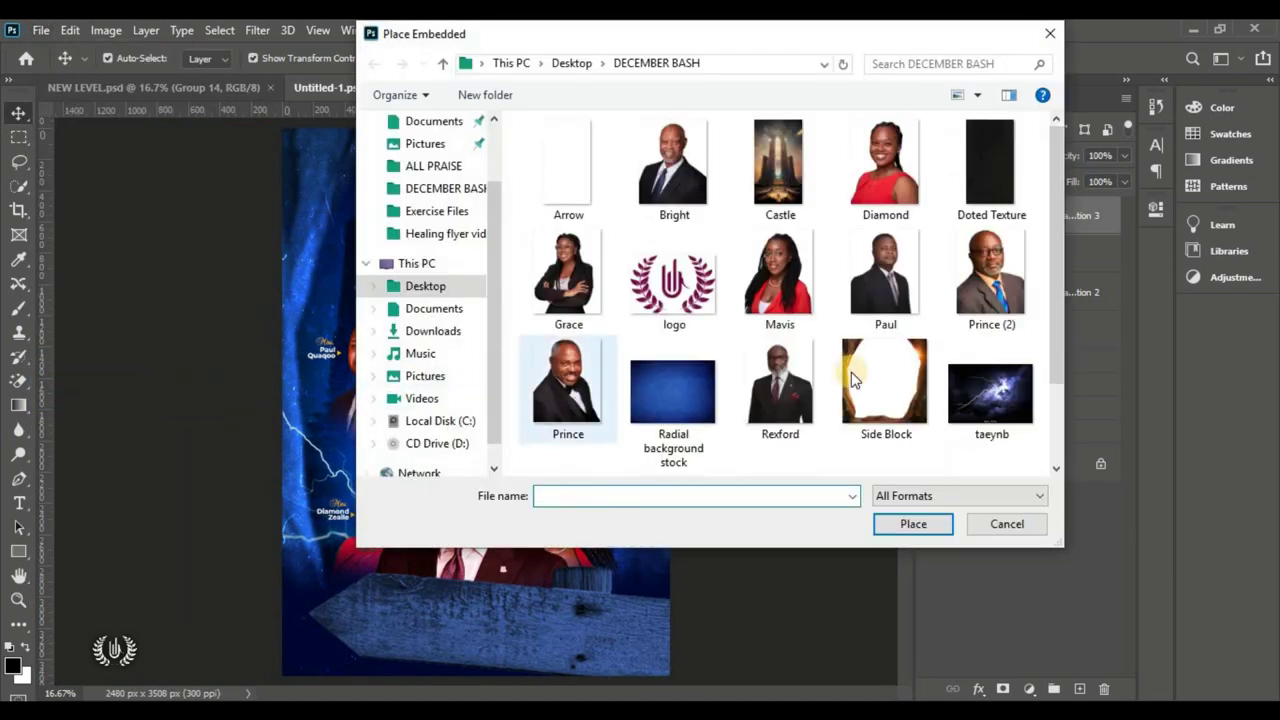
pyautogui.click(660, 300)
pyautogui.click(897, 525)
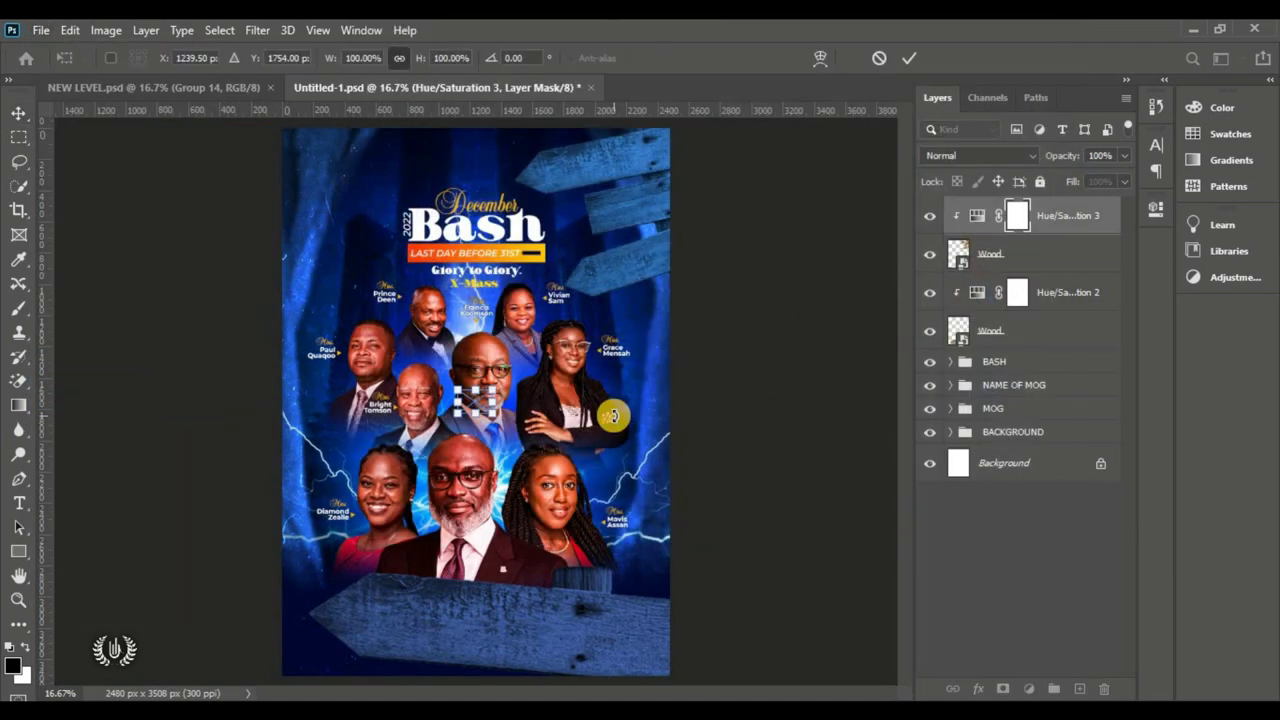
pyautogui.moveTo(480, 405); pyautogui.dragTo(377, 180)
pyautogui.press('Return')
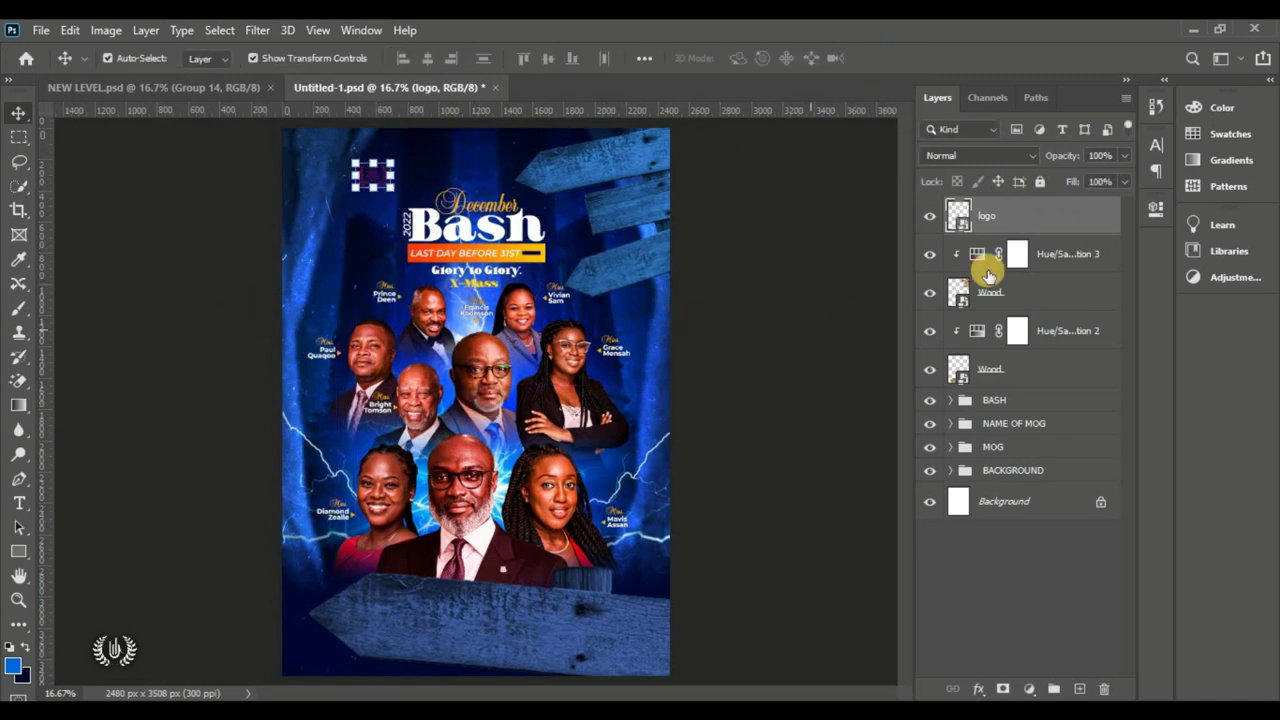
# Step: Give the logo layer a white Color Overlay effect
pyautogui.click(1066, 220)
pyautogui.doubleClick(1066, 220)
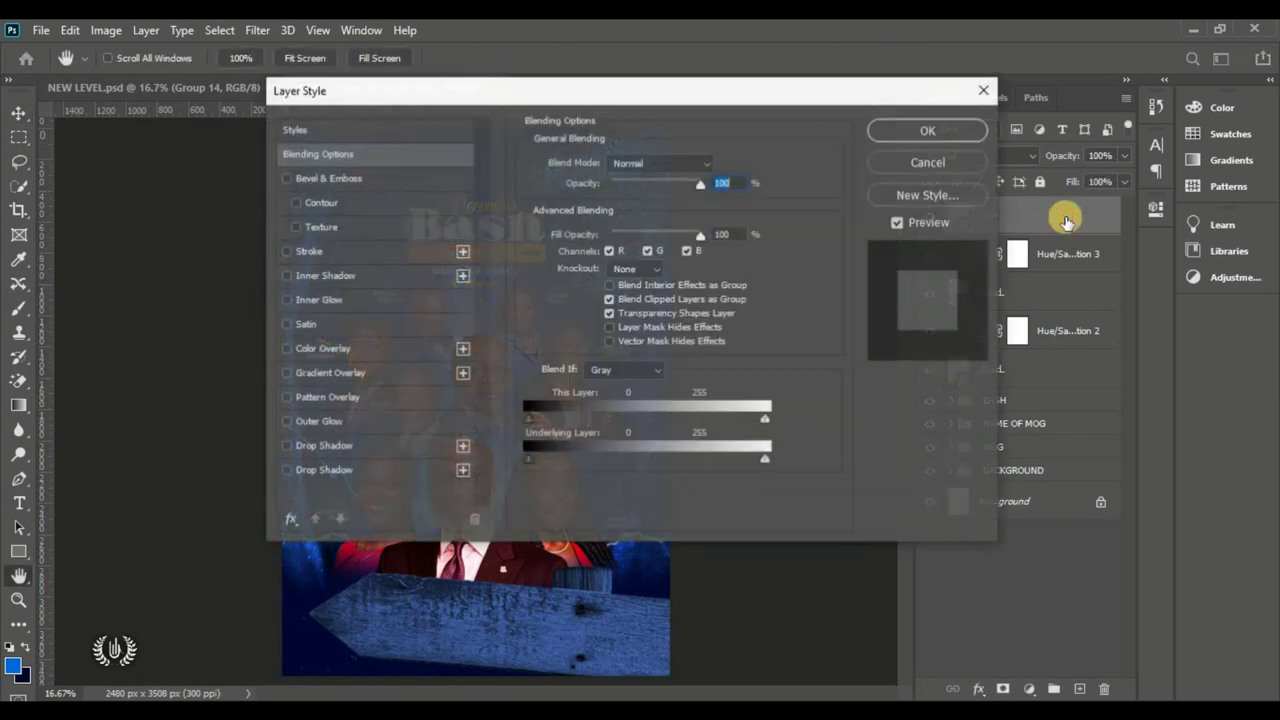
pyautogui.moveTo(528, 94); pyautogui.dragTo(771, 77)
pyautogui.click(620, 333)
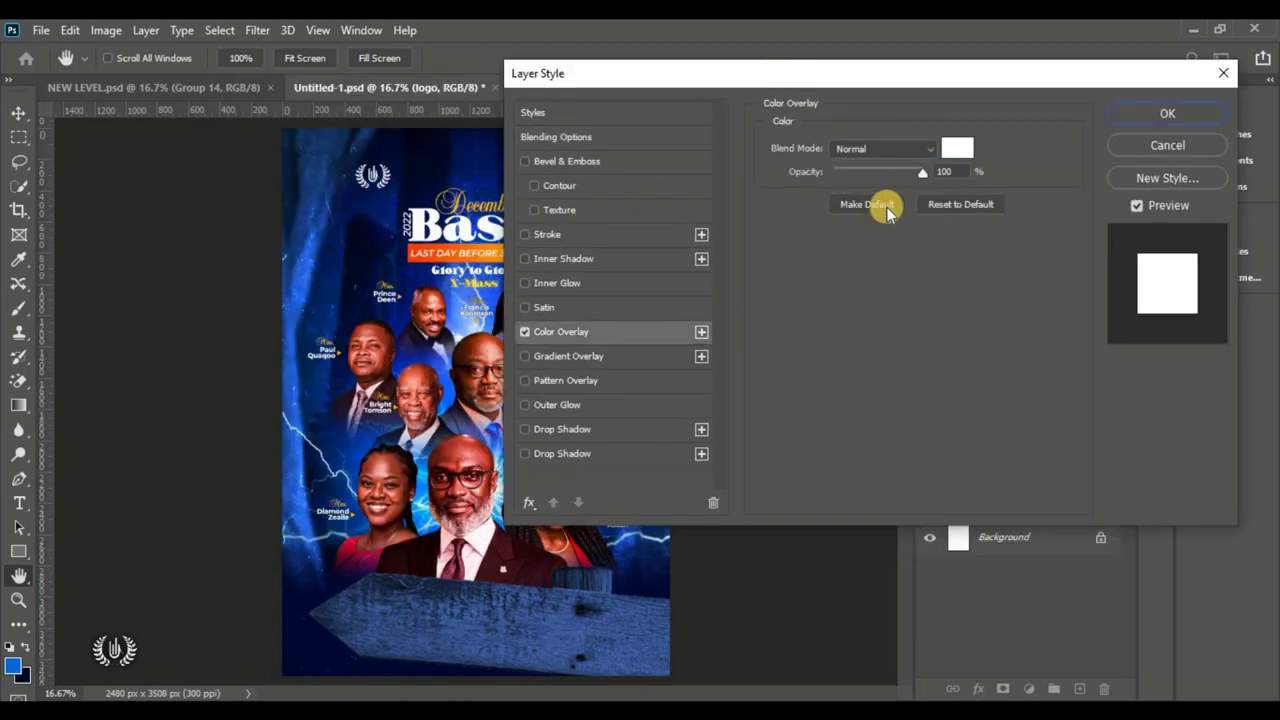
pyautogui.click(1117, 114)
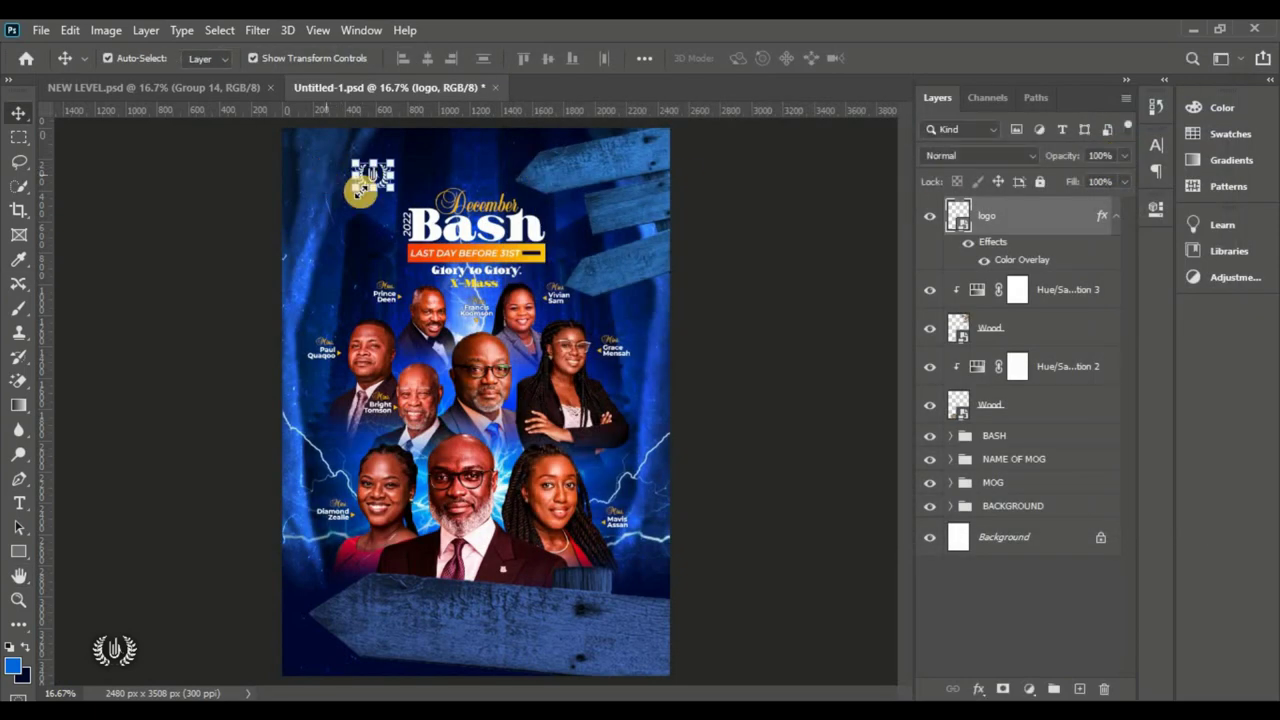
# Step: Free-transform the logo to adjust its size and position
pyautogui.hotkey('ctrl', 't')
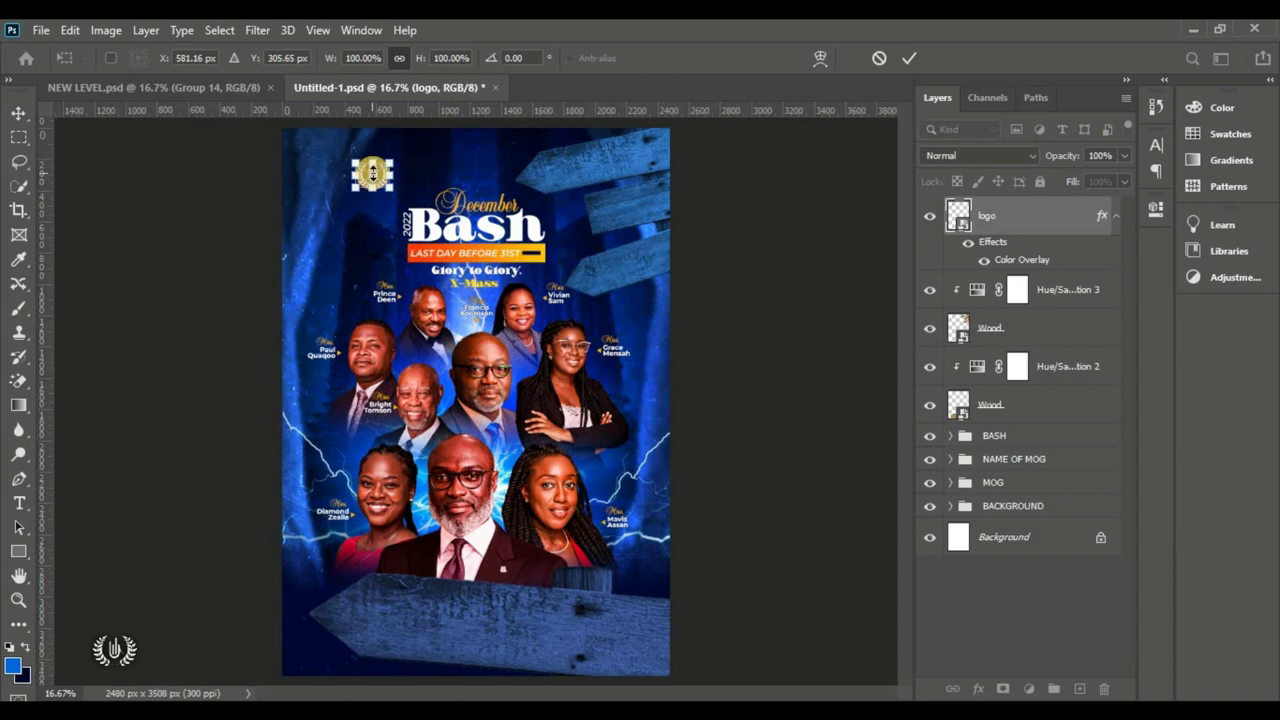
pyautogui.scroll(3, 373, 175)
pyautogui.scroll(1, 432, 301)
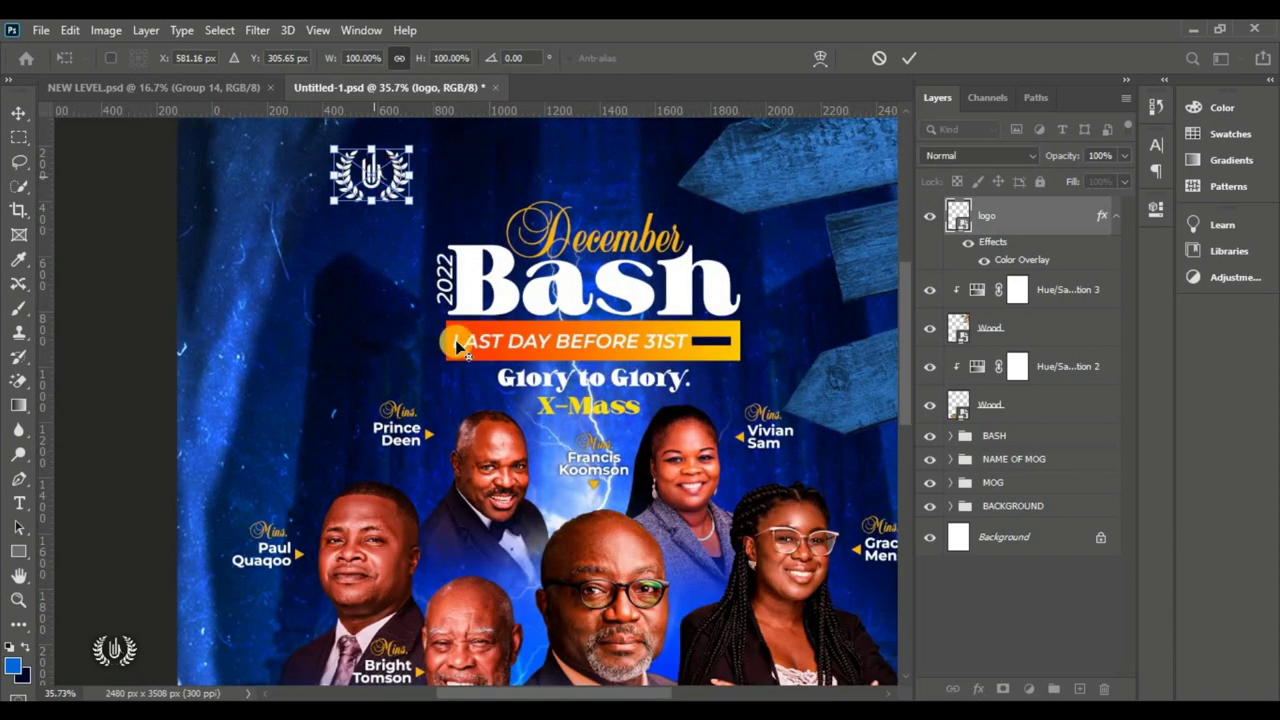
pyautogui.moveTo(525, 690); pyautogui.dragTo(548, 688)
pyautogui.moveTo(900, 343); pyautogui.dragTo(903, 240)
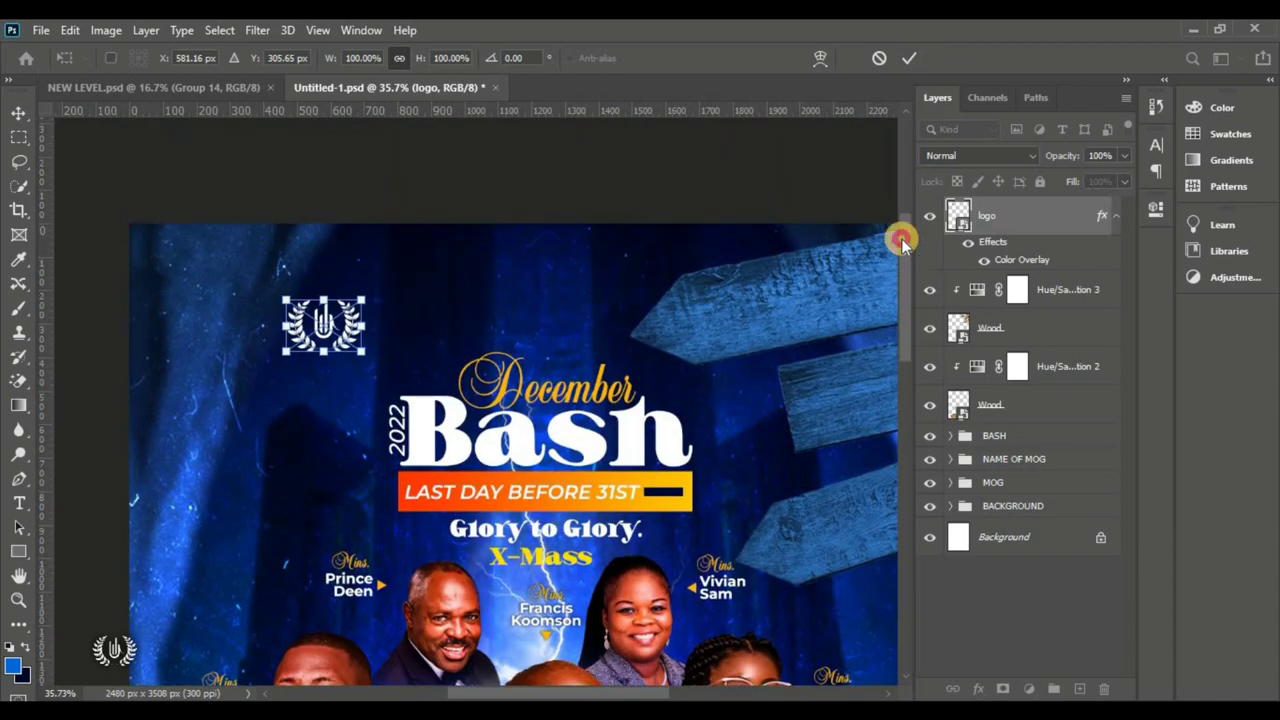
# Step: Commit the logo and create a new horizontal text layer beside it in white #ffffff
pyautogui.click(909, 57)
pyautogui.rightClick(20, 506)
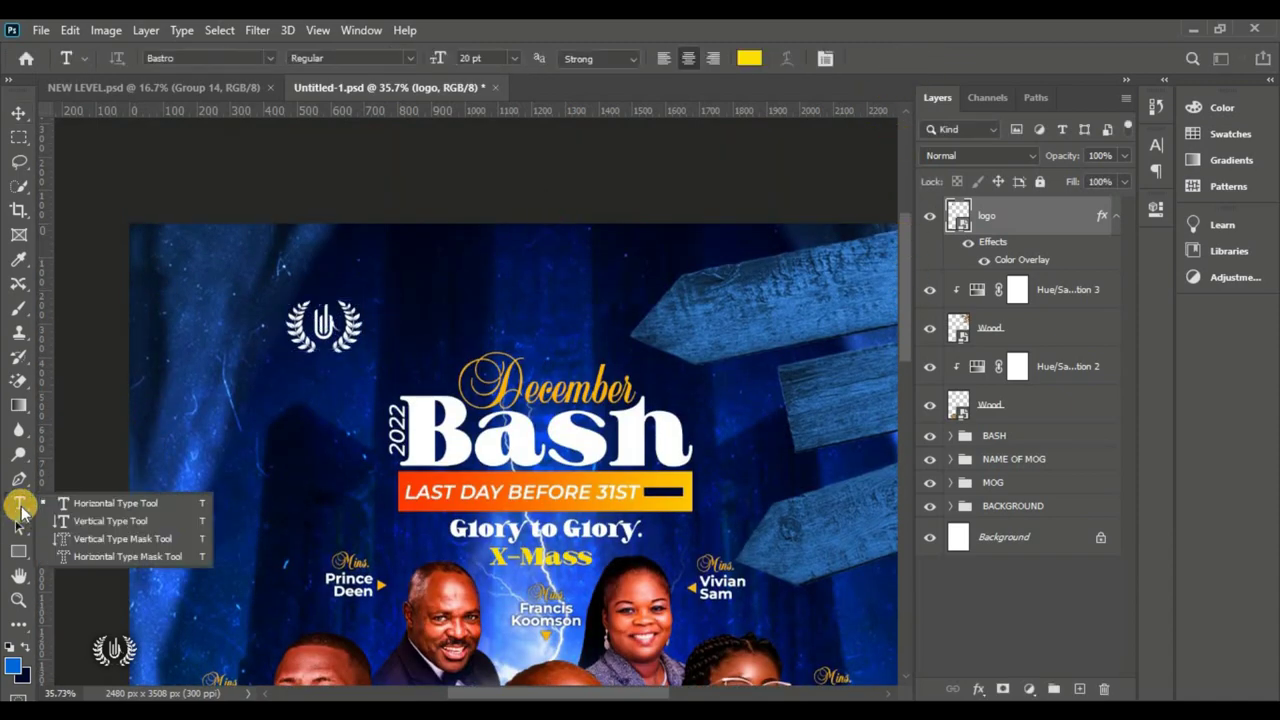
pyautogui.click(100, 503)
pyautogui.click(396, 312)
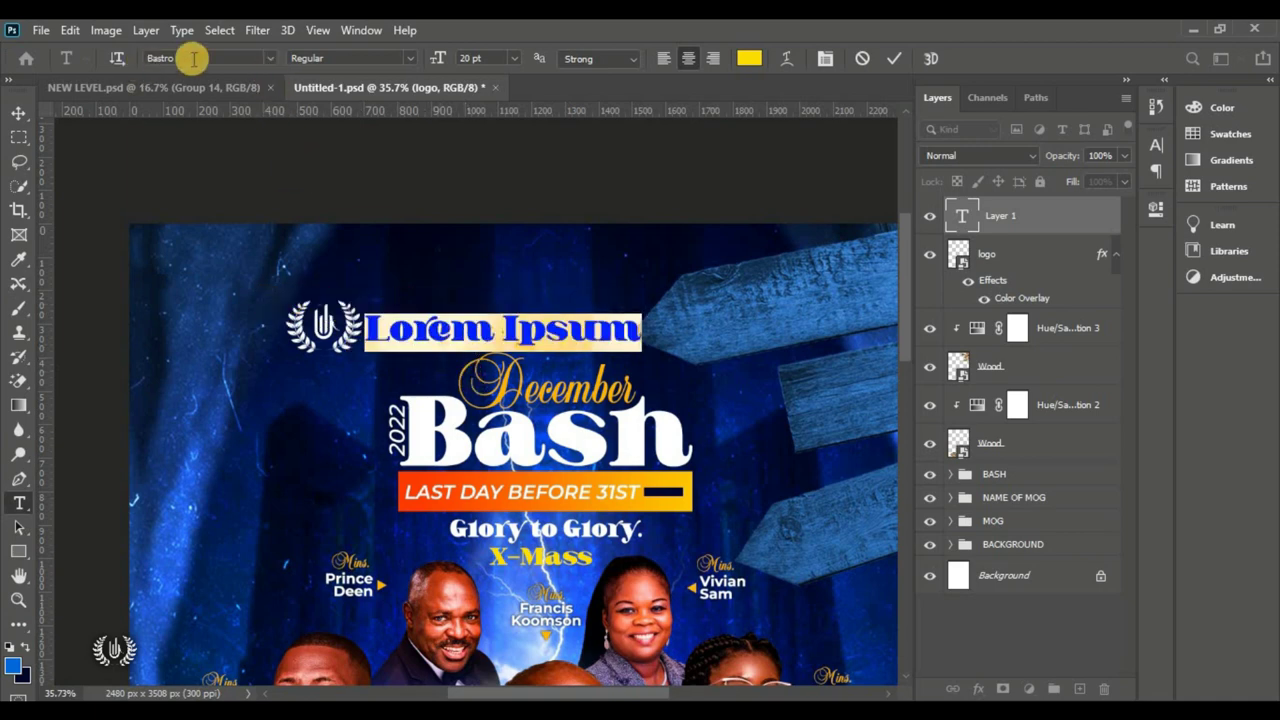
pyautogui.click(190, 57)
pyautogui.click(750, 58)
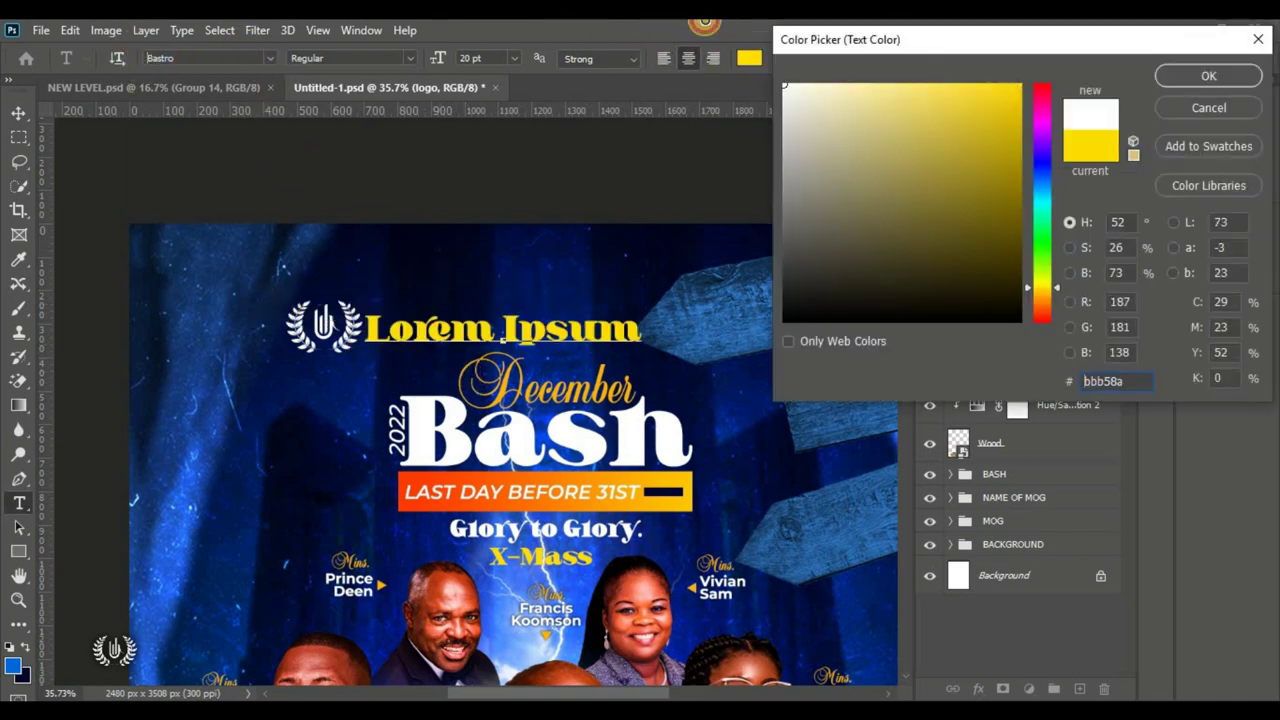
pyautogui.write('ffffff')
pyautogui.click(1204, 73)
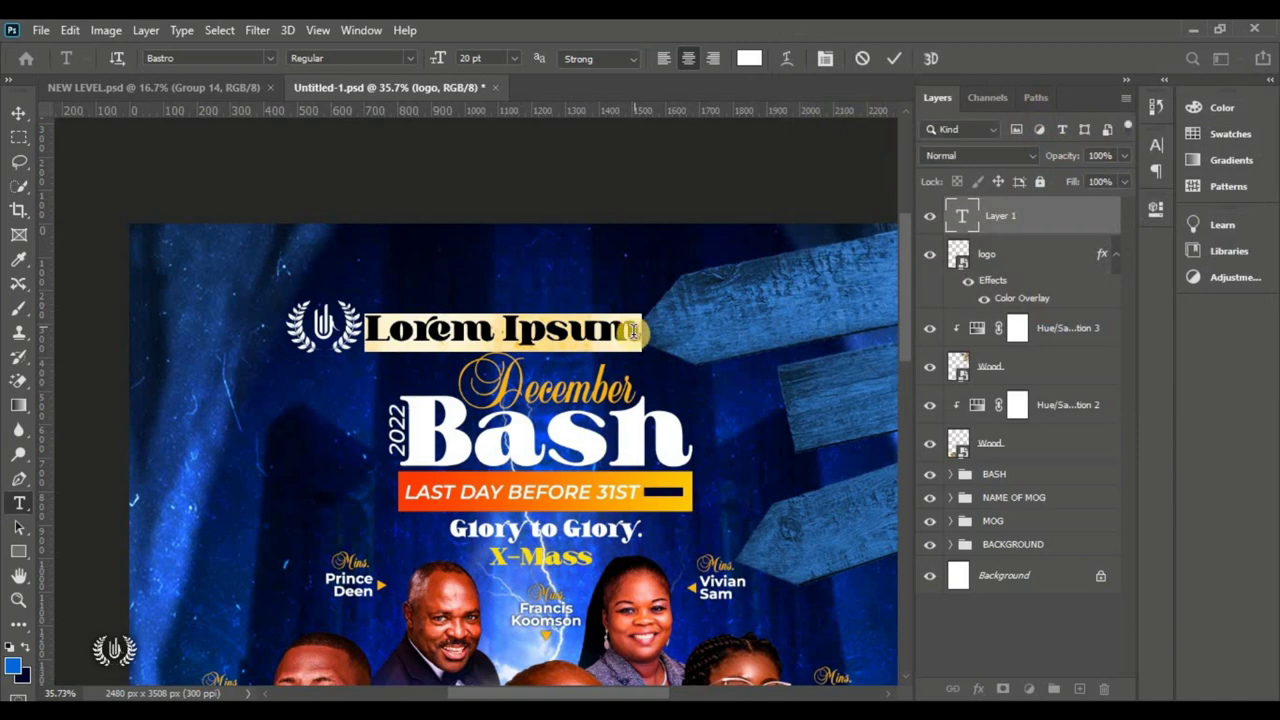
# Step: Replace the heading text with 'Simplicity' and commit it
pyautogui.click(537, 340)
pyautogui.write('a')
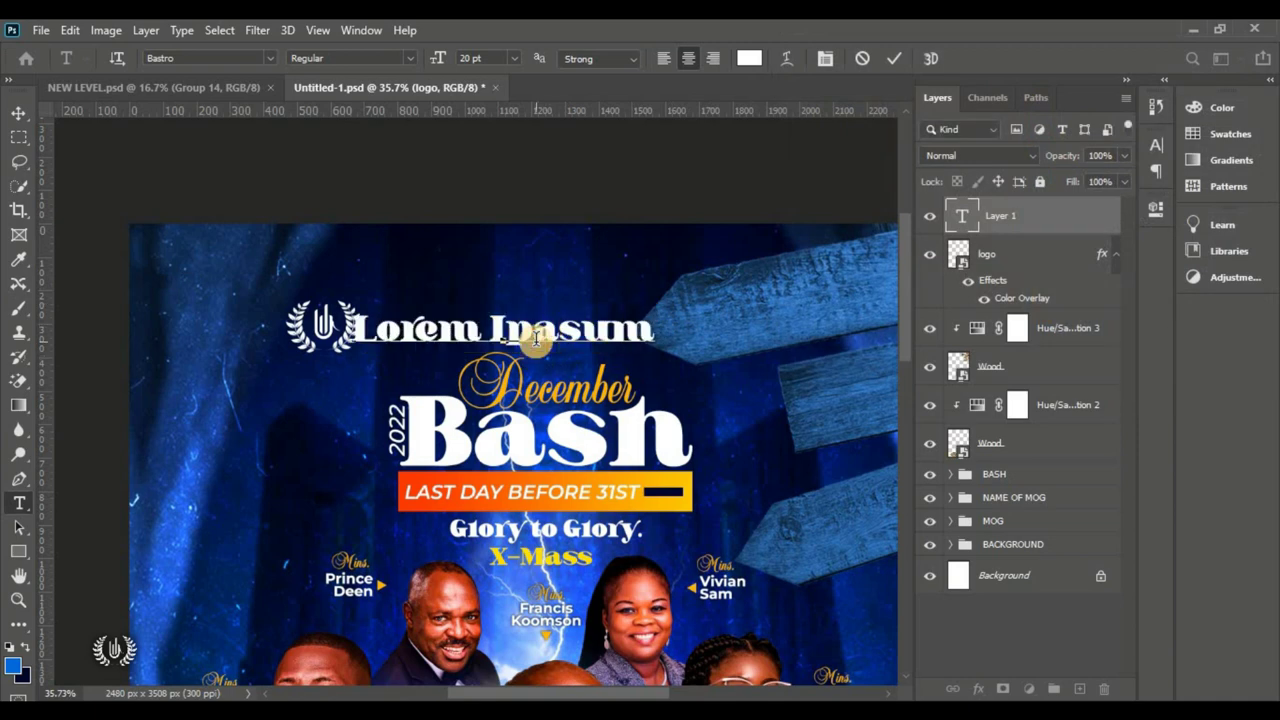
pyautogui.write('Samplici')
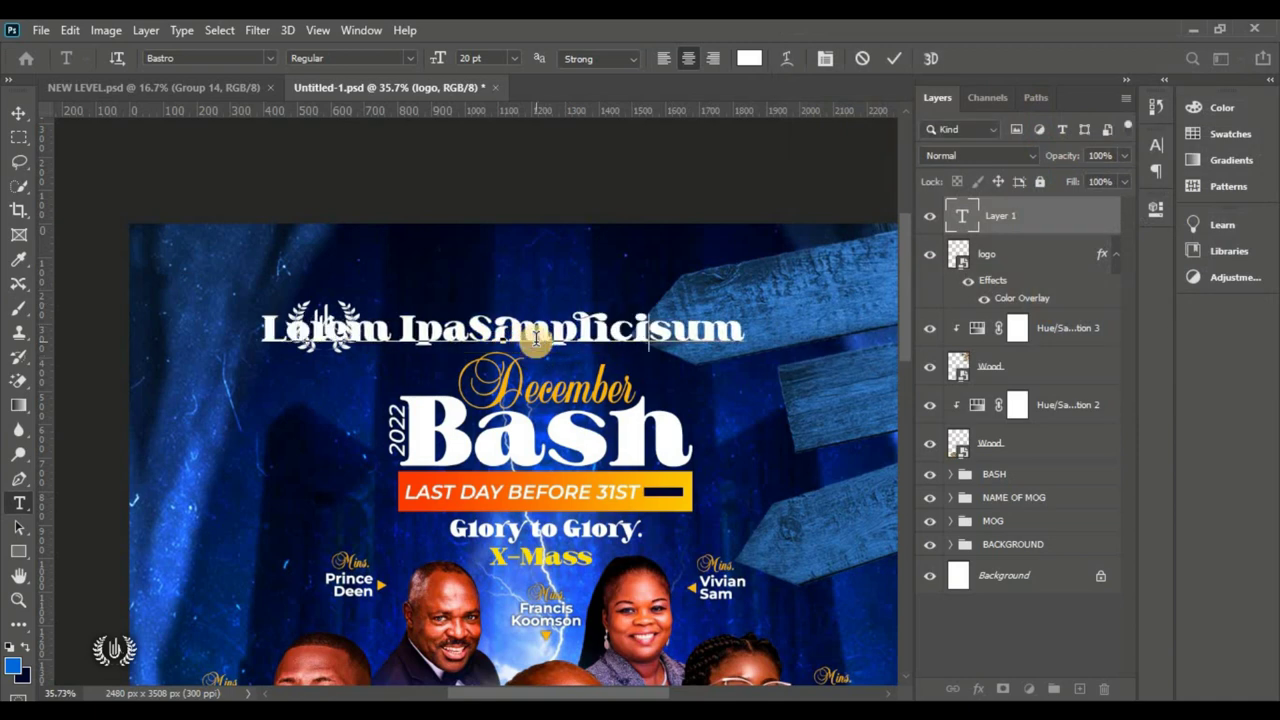
pyautogui.write('ty')
pyautogui.hotkey('ctrl', 'a')
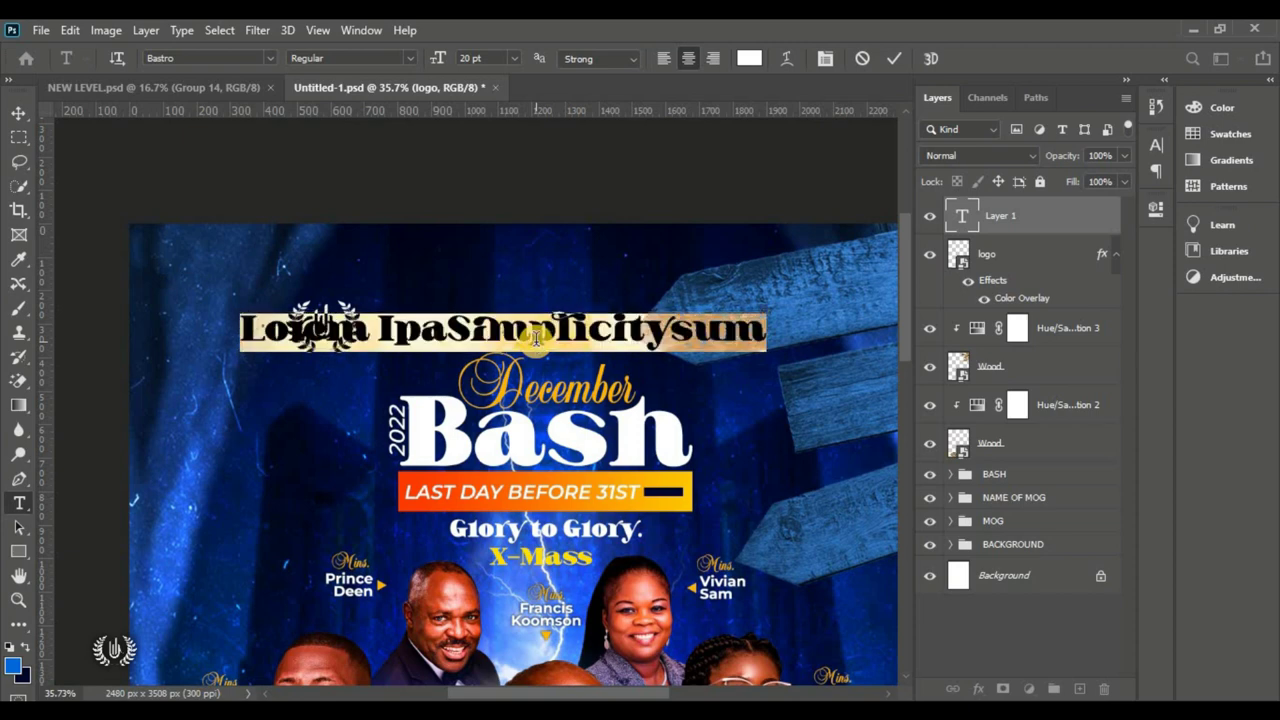
pyautogui.write('Samplici')
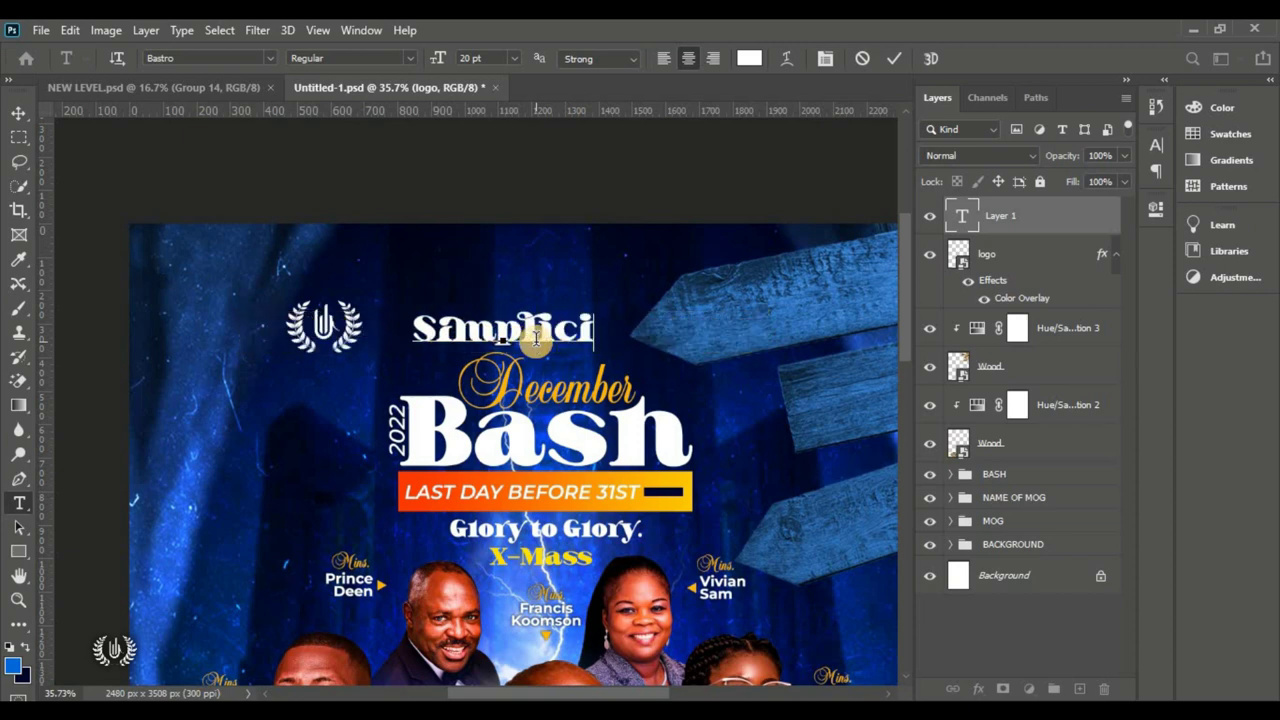
pyautogui.write('ty')
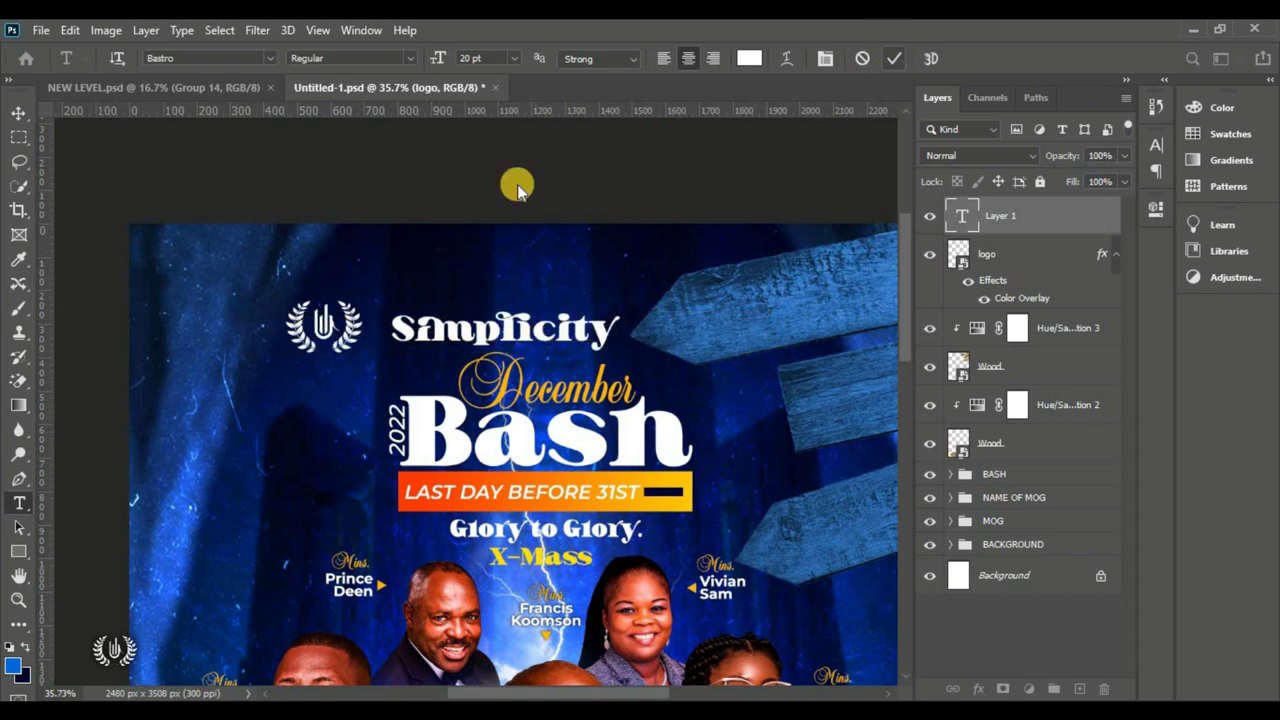
pyautogui.hotkey('ctrl', 'Return')
# Step: Move the Simplicity text close to the logo and start Free Transform on both
pyautogui.click(18, 112)
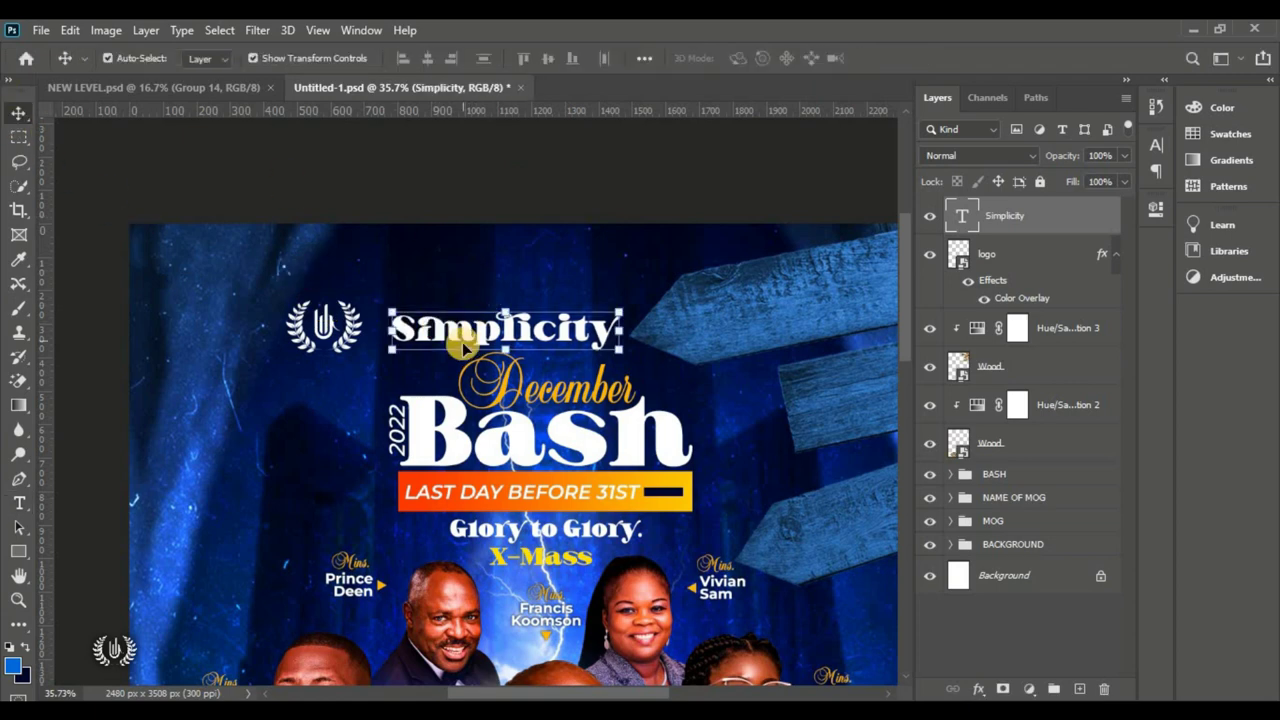
pyautogui.moveTo(463, 345); pyautogui.dragTo(440, 338)
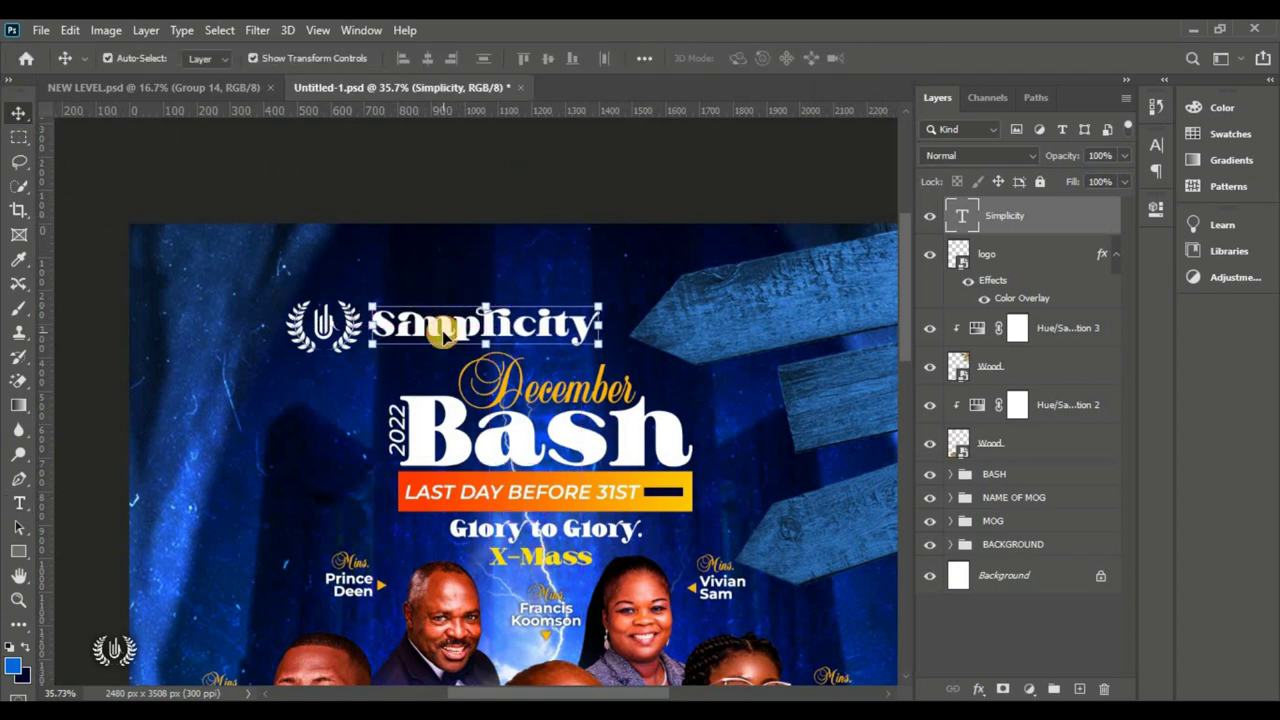
pyautogui.scroll(-4, 565, 330)
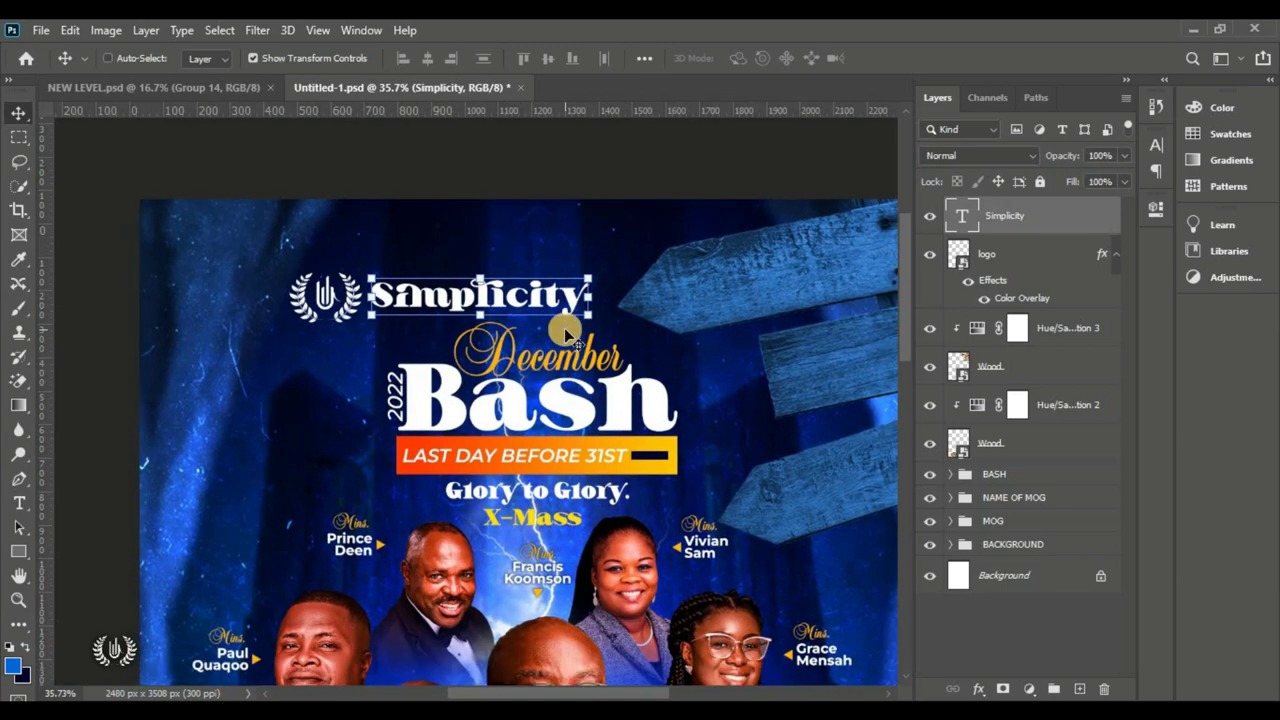
pyautogui.click(76, 33)
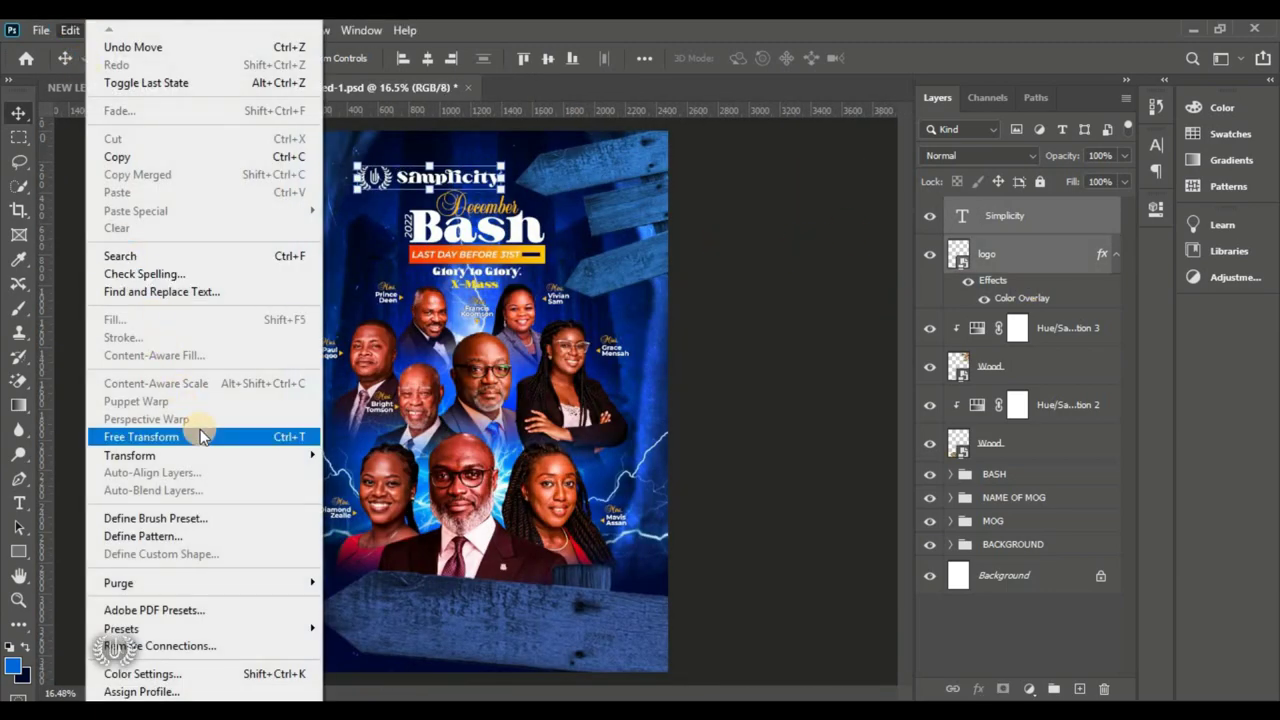
pyautogui.click(200, 429)
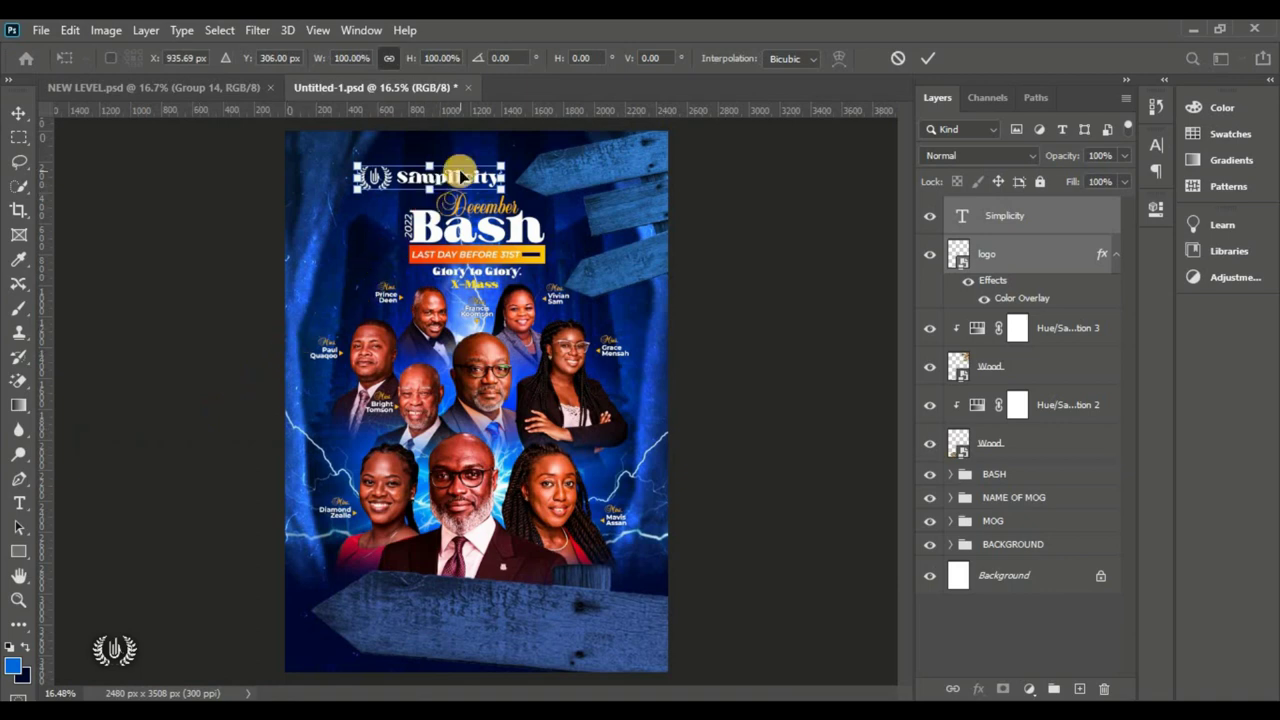
# Step: Fit the logo and Simplicity onto the top sign, scaled to about 83%
pyautogui.moveTo(461, 177); pyautogui.dragTo(668, 177)
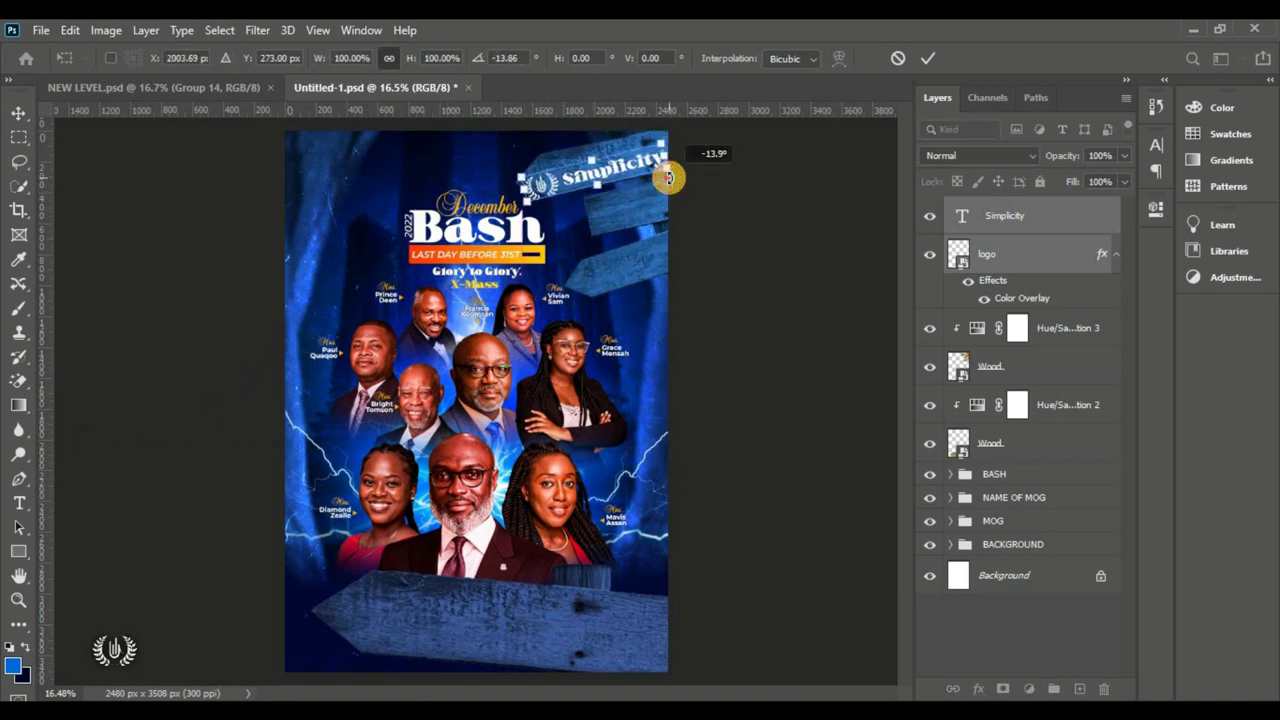
pyautogui.moveTo(522, 186); pyautogui.dragTo(546, 177)
pyautogui.moveTo(619, 160); pyautogui.dragTo(708, 178)
pyautogui.press('Left')
pyautogui.press('Left')
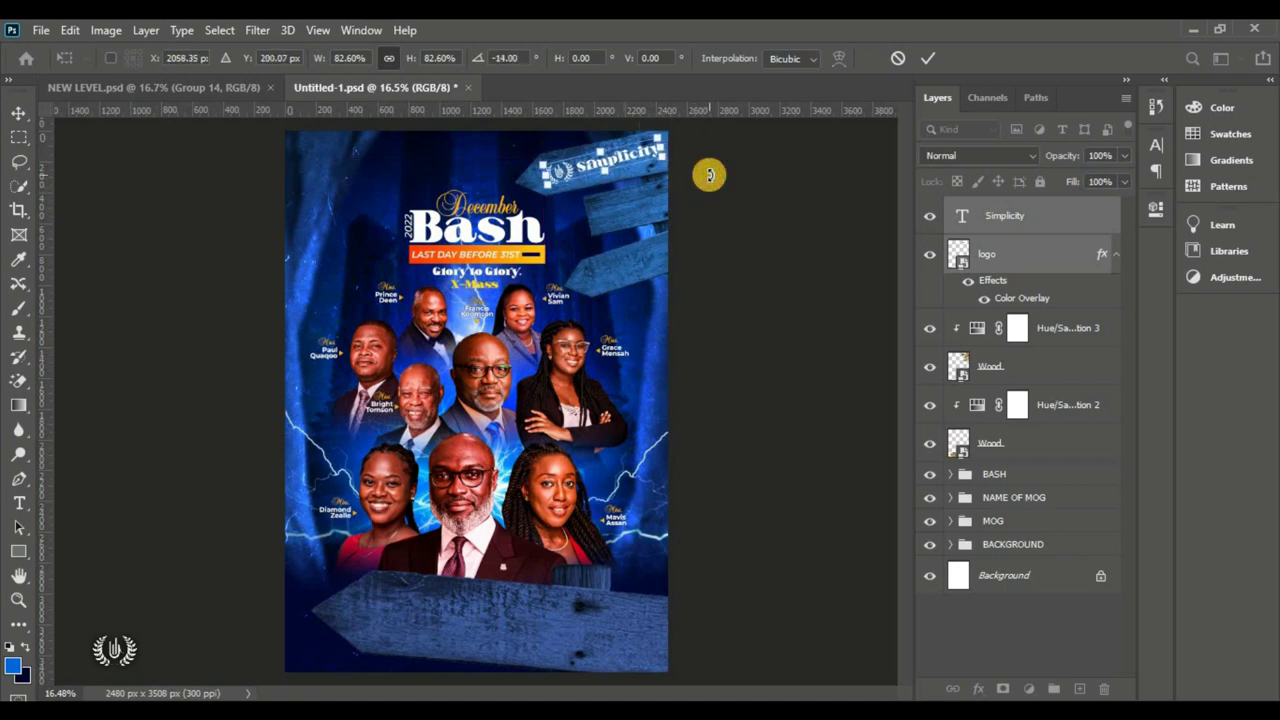
pyautogui.click(928, 58)
pyautogui.click(771, 168)
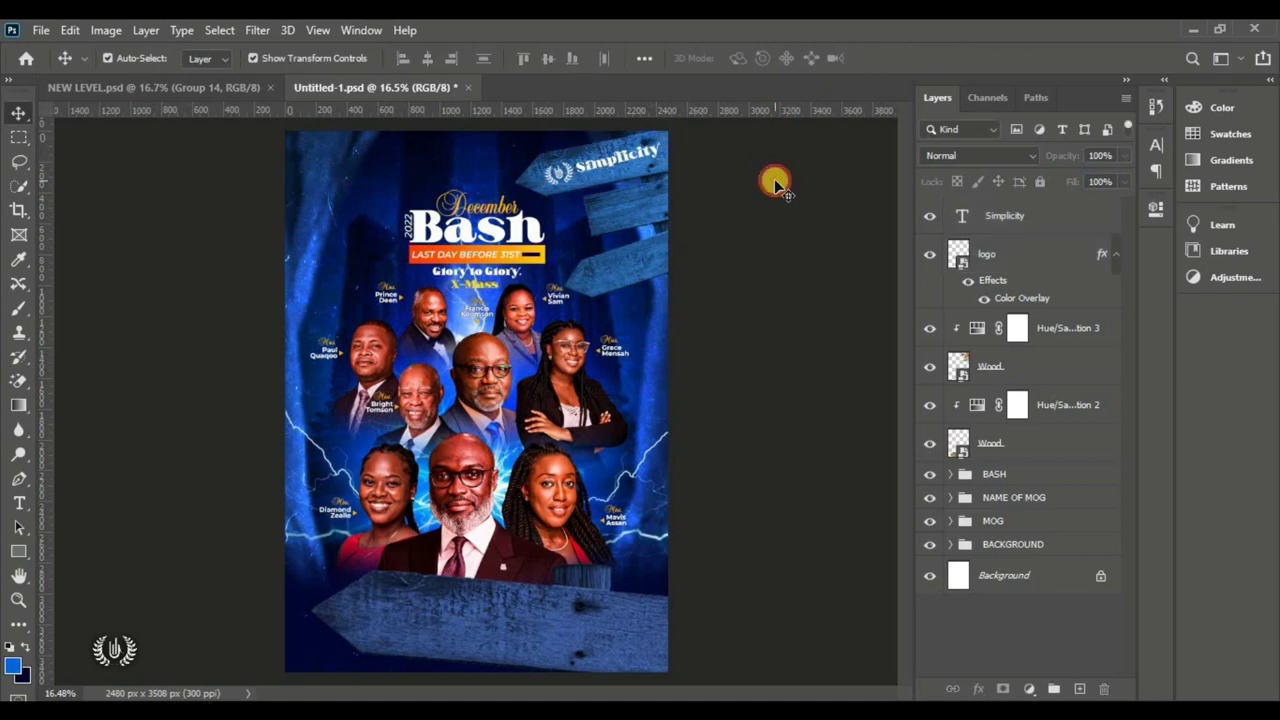
# Step: Copy the Simplicity label onto the next sign and retype it as 'K. Boat'
pyautogui.scroll(5, 726, 144)
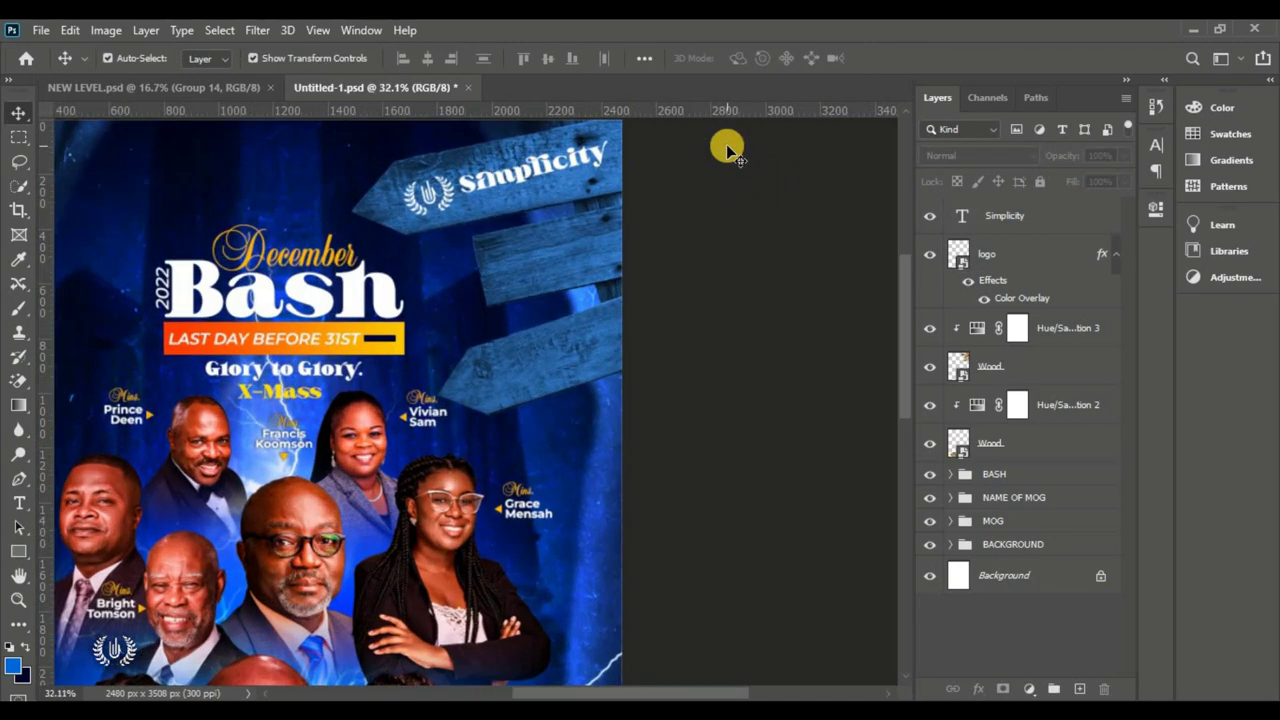
pyautogui.moveTo(901, 377); pyautogui.dragTo(901, 314)
pyautogui.moveTo(513, 250); pyautogui.dragTo(552, 342)
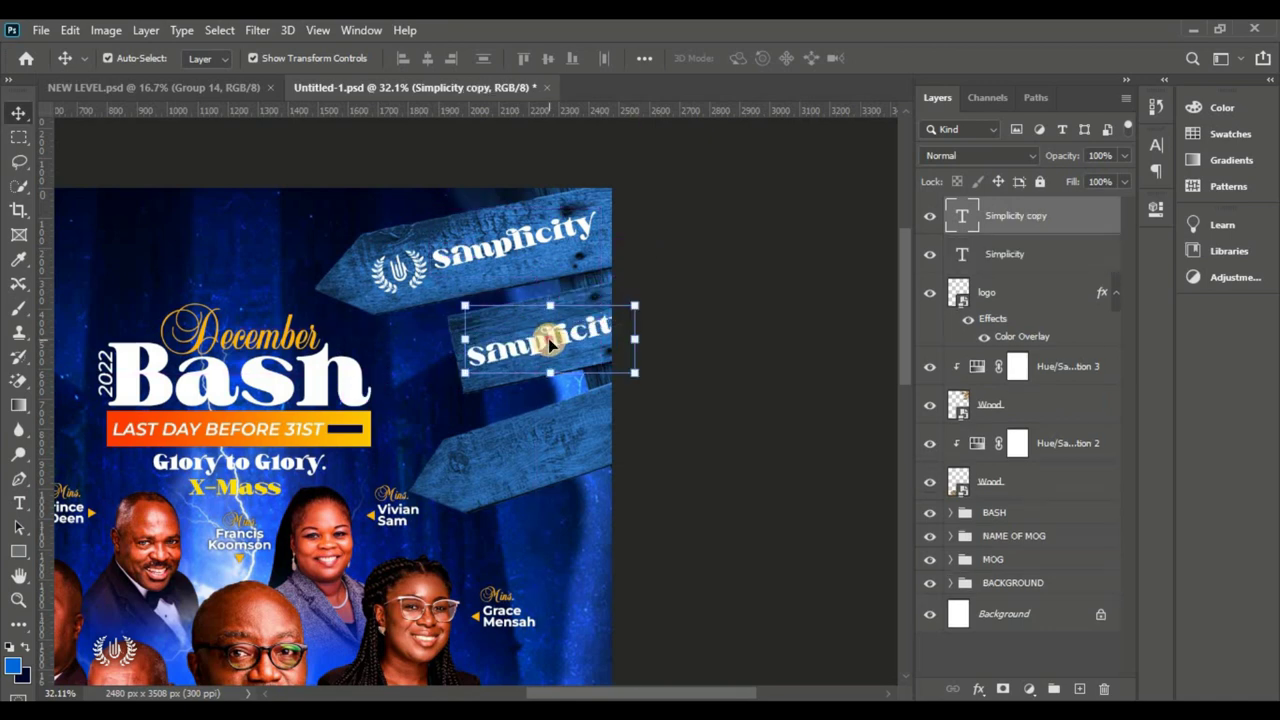
pyautogui.doubleClick(588, 365)
pyautogui.hotkey('ctrl', 'a')
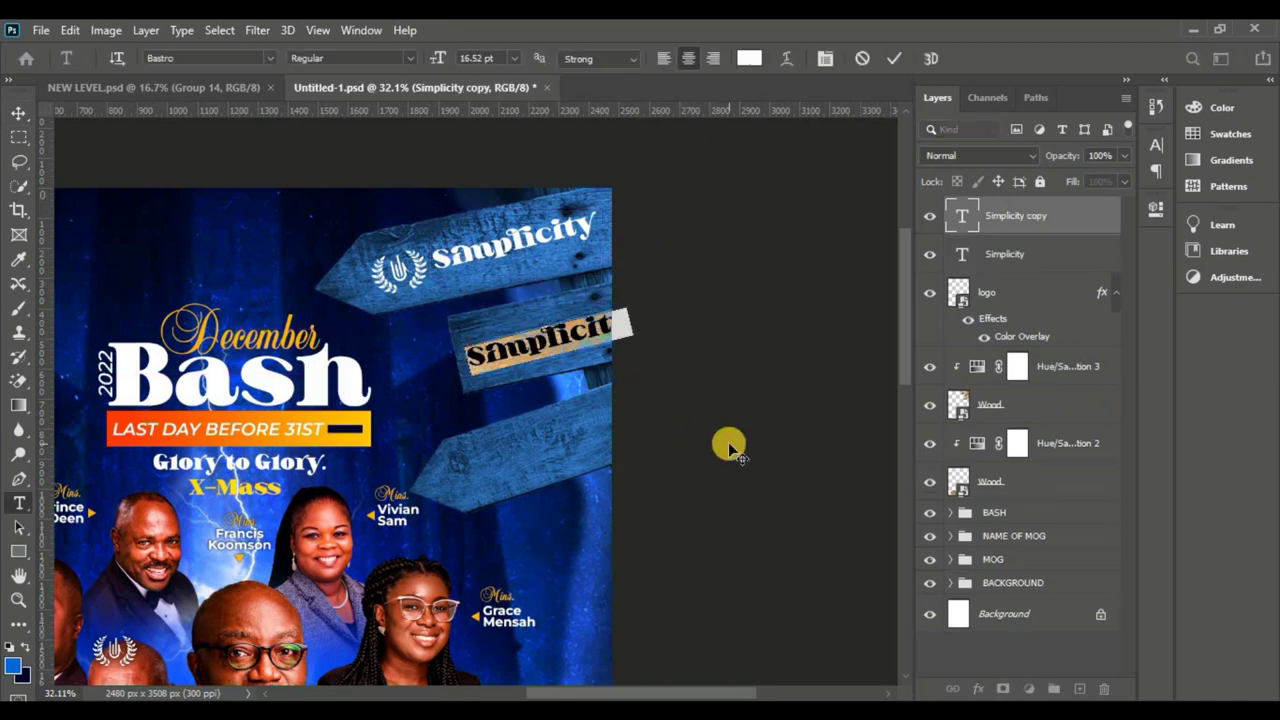
pyautogui.write('K')
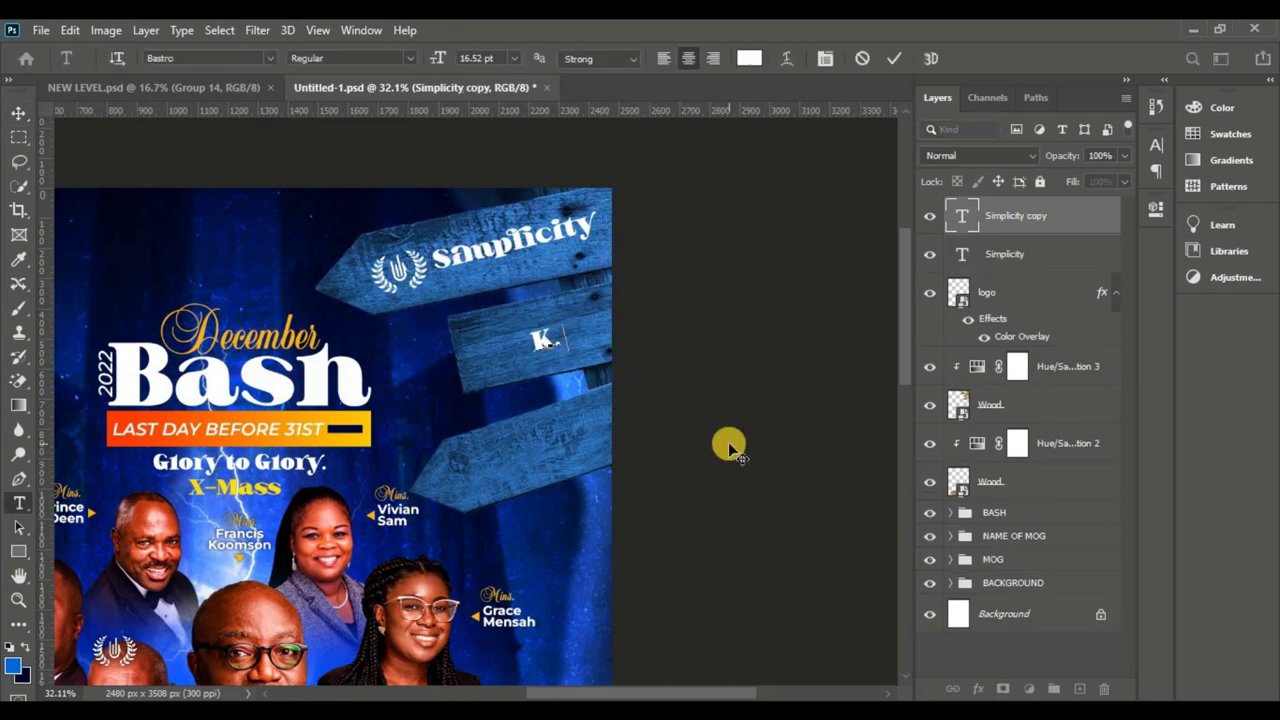
pyautogui.write('. Boat')
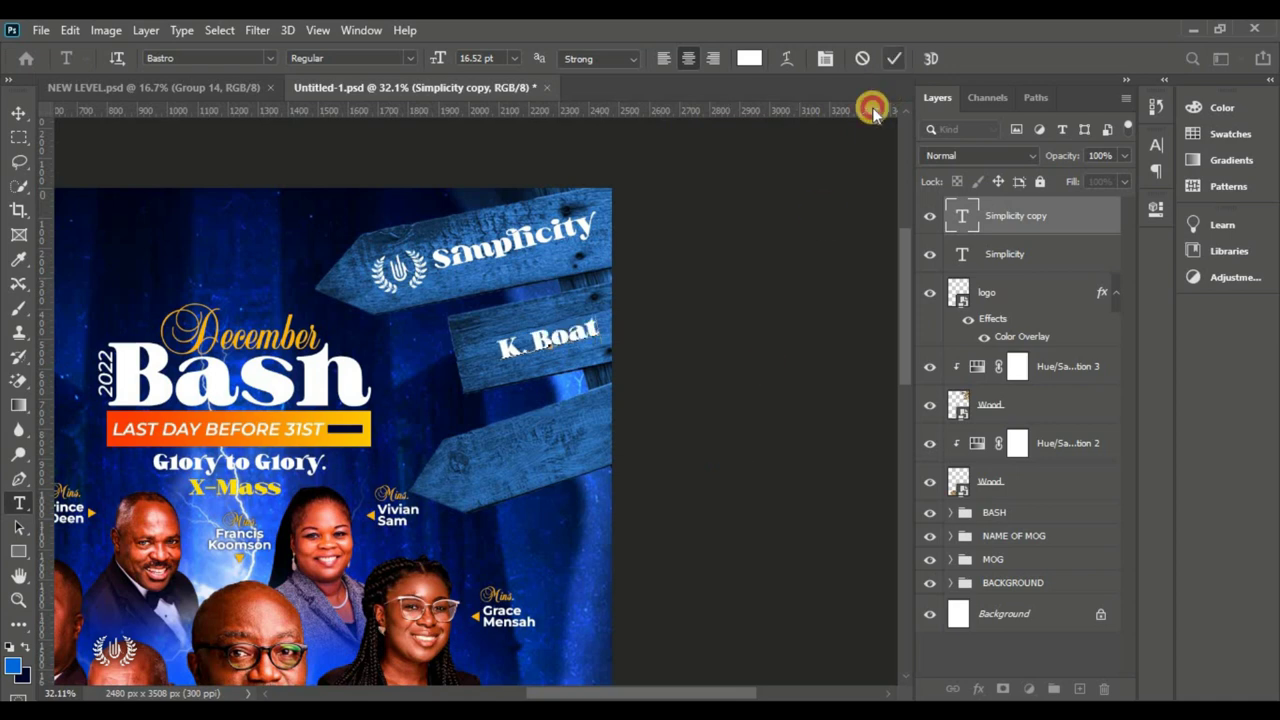
pyautogui.hotkey('ctrl', 'Return')
# Step: Duplicate the K. Boat label onto the lower sign and retype it as '(FBS) Ministry'
pyautogui.press('v')
pyautogui.moveTo(554, 340); pyautogui.dragTo(537, 455)
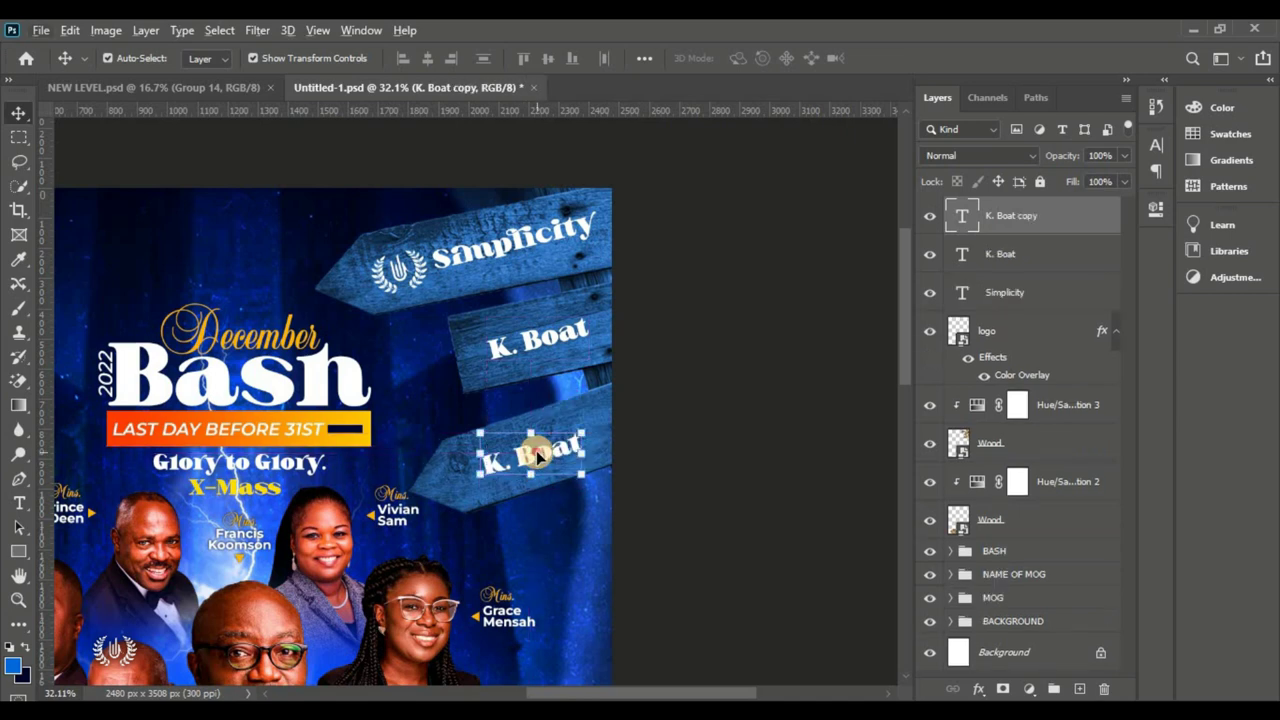
pyautogui.press('t')
pyautogui.doubleClick(522, 452)
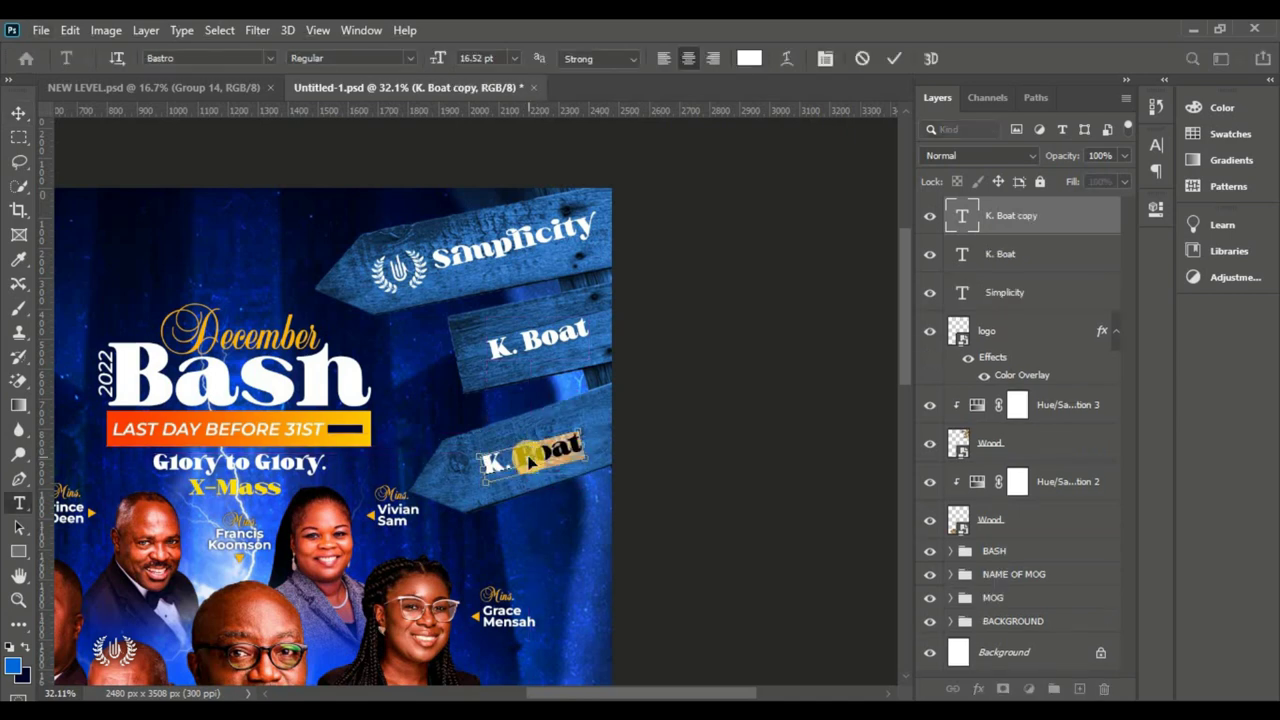
pyautogui.hotkey('ctrl', 'a')
pyautogui.click(515, 445)
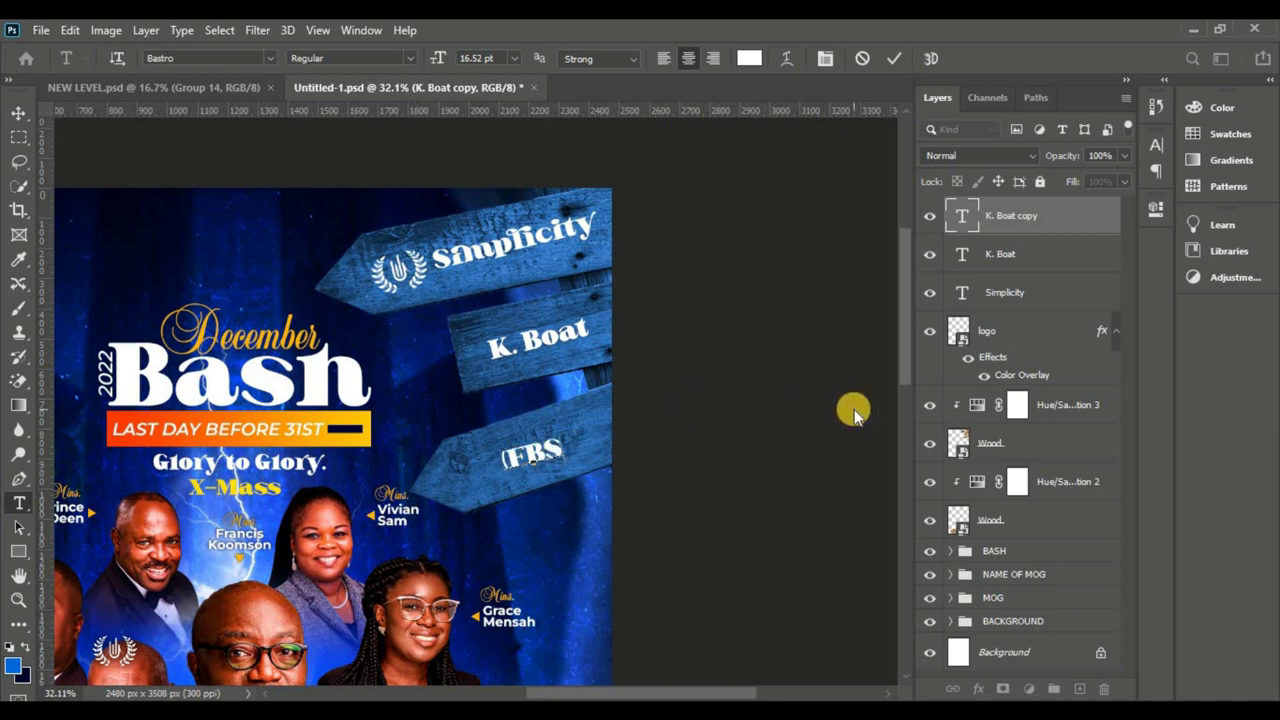
pyautogui.write('(FBS) Ministr')
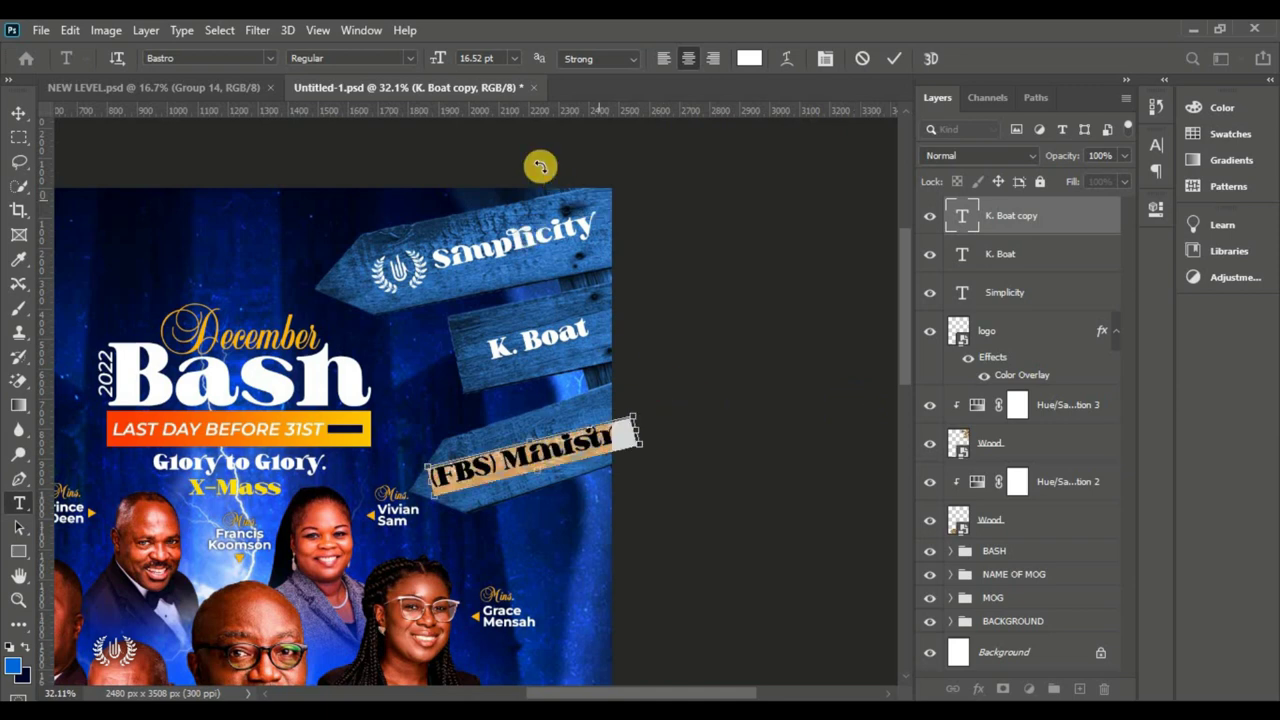
pyautogui.click(893, 57)
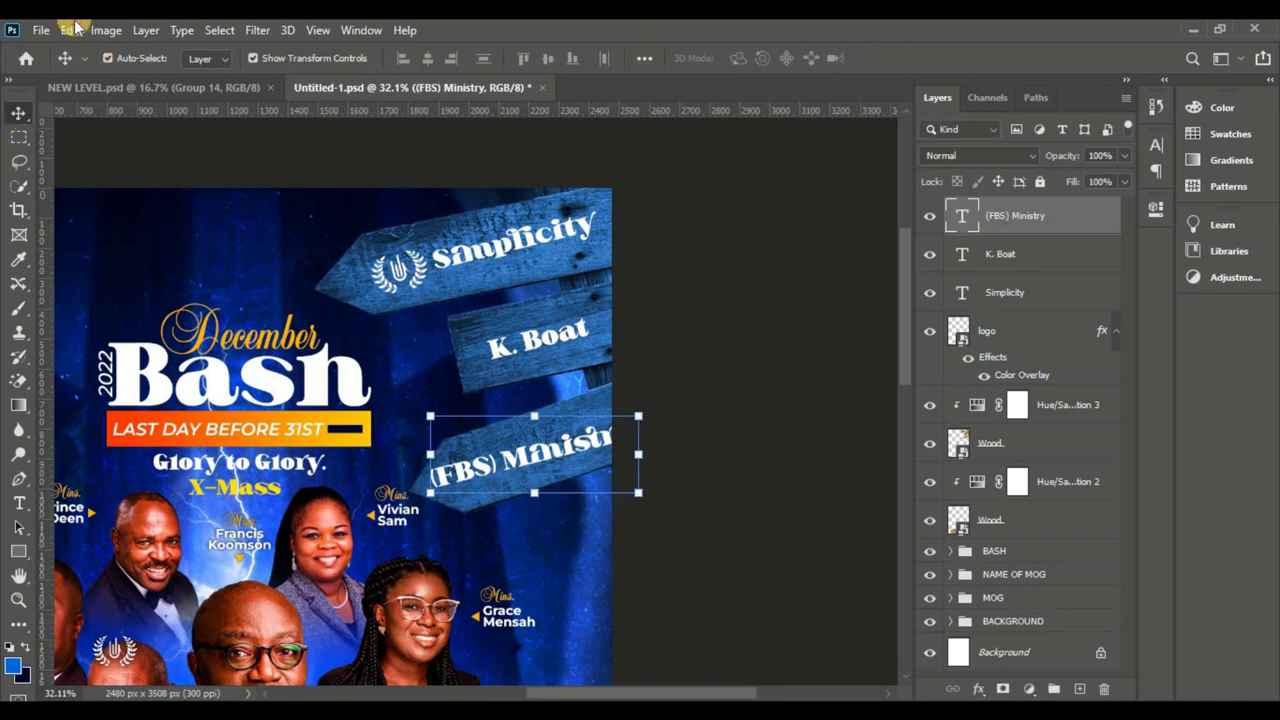
# Step: Shrink and tilt the (FBS) Ministry label to match its sign's angle
pyautogui.click(70, 30)
pyautogui.click(214, 434)
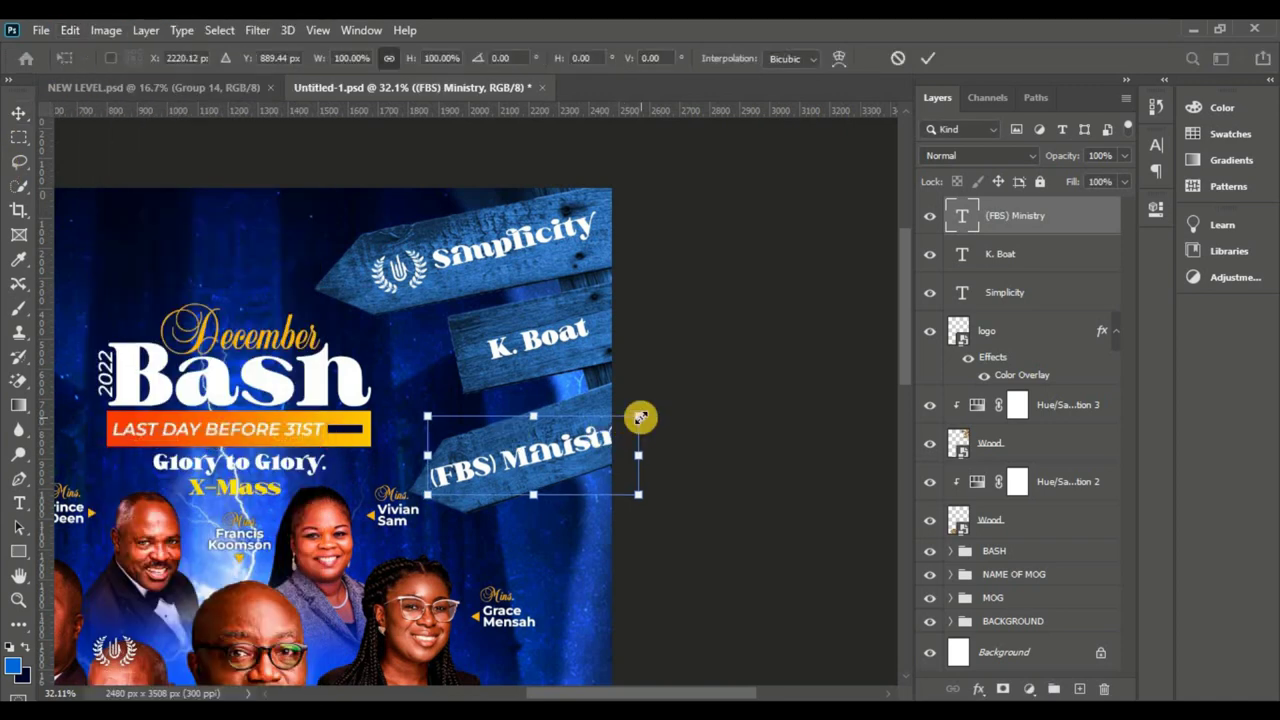
pyautogui.moveTo(638, 416); pyautogui.dragTo(594, 436)
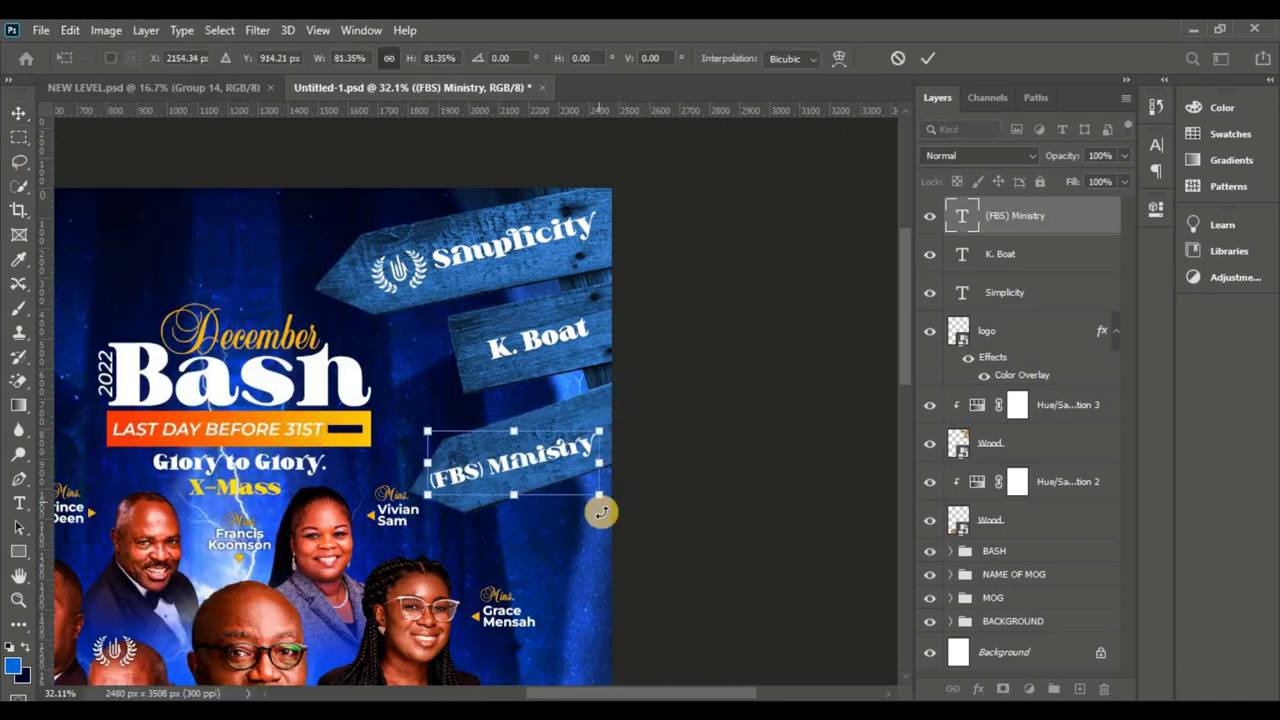
pyautogui.moveTo(617, 508); pyautogui.dragTo(619, 492)
pyautogui.moveTo(512, 478); pyautogui.dragTo(526, 472)
pyautogui.moveTo(443, 493); pyautogui.dragTo(525, 457)
pyautogui.click(921, 64)
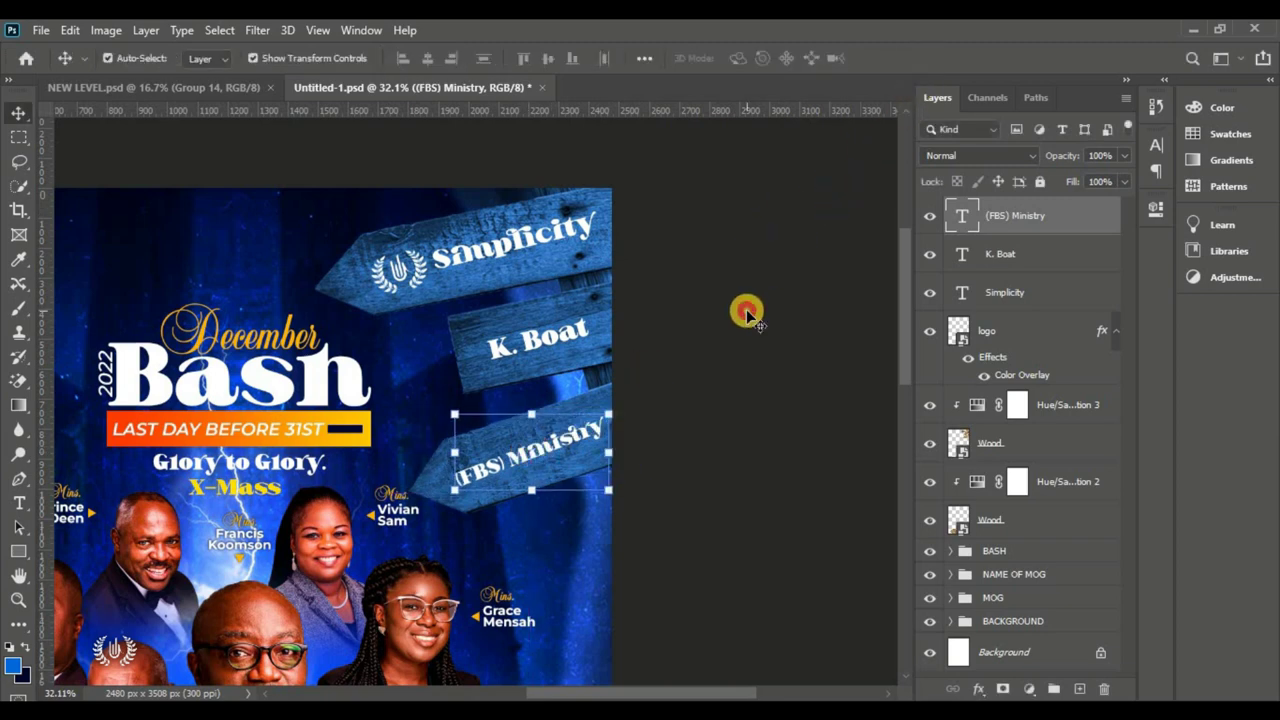
pyautogui.click(748, 306)
pyautogui.hotkey('ctrl', '0')
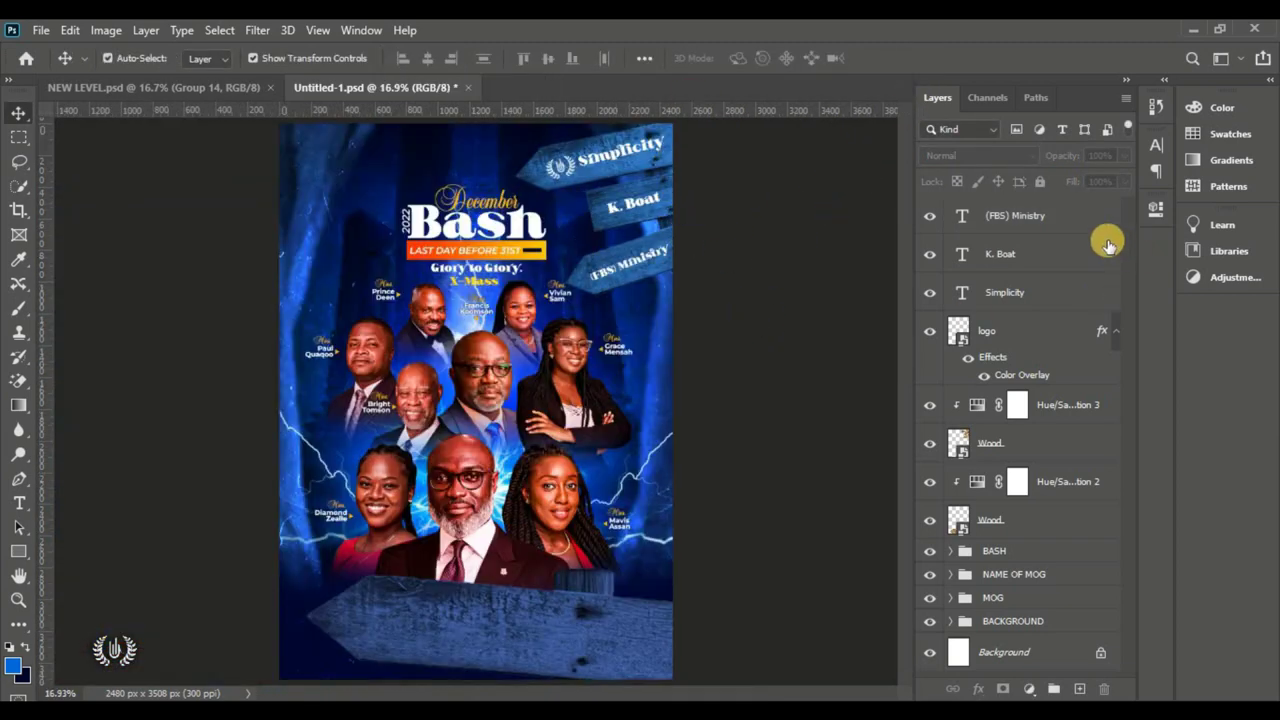
# Step: Group the layers from (FBS) Ministry down to Wood into Group 2
pyautogui.click(1080, 216)
pyautogui.keyDown('shift'); pyautogui.click(1045, 455); pyautogui.keyUp('shift')
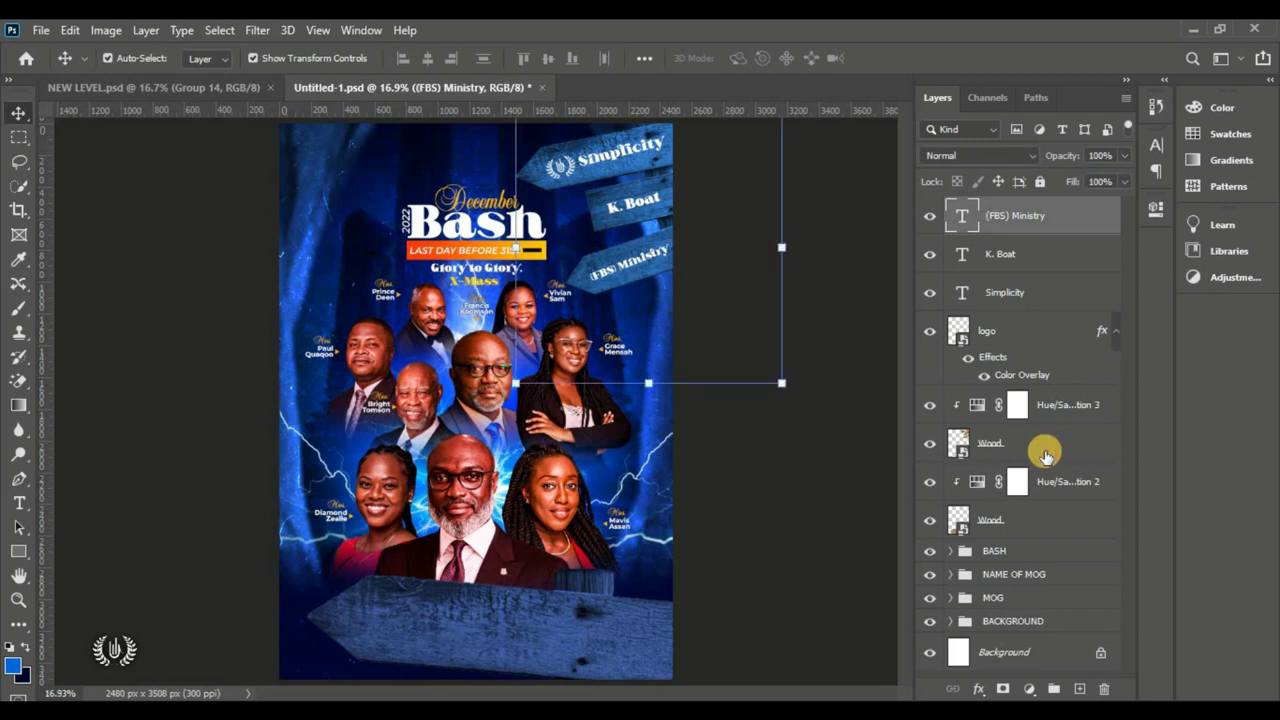
pyautogui.click(1054, 688)
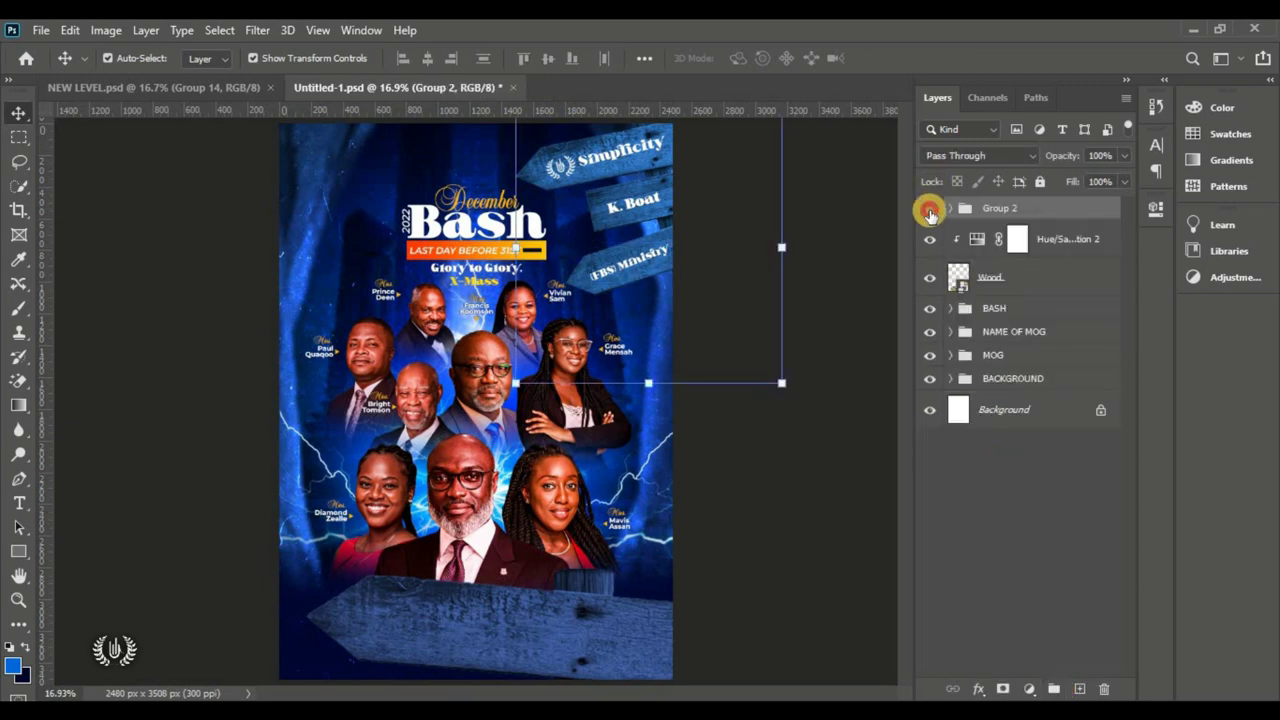
pyautogui.click(929, 208)
pyautogui.click(929, 208)
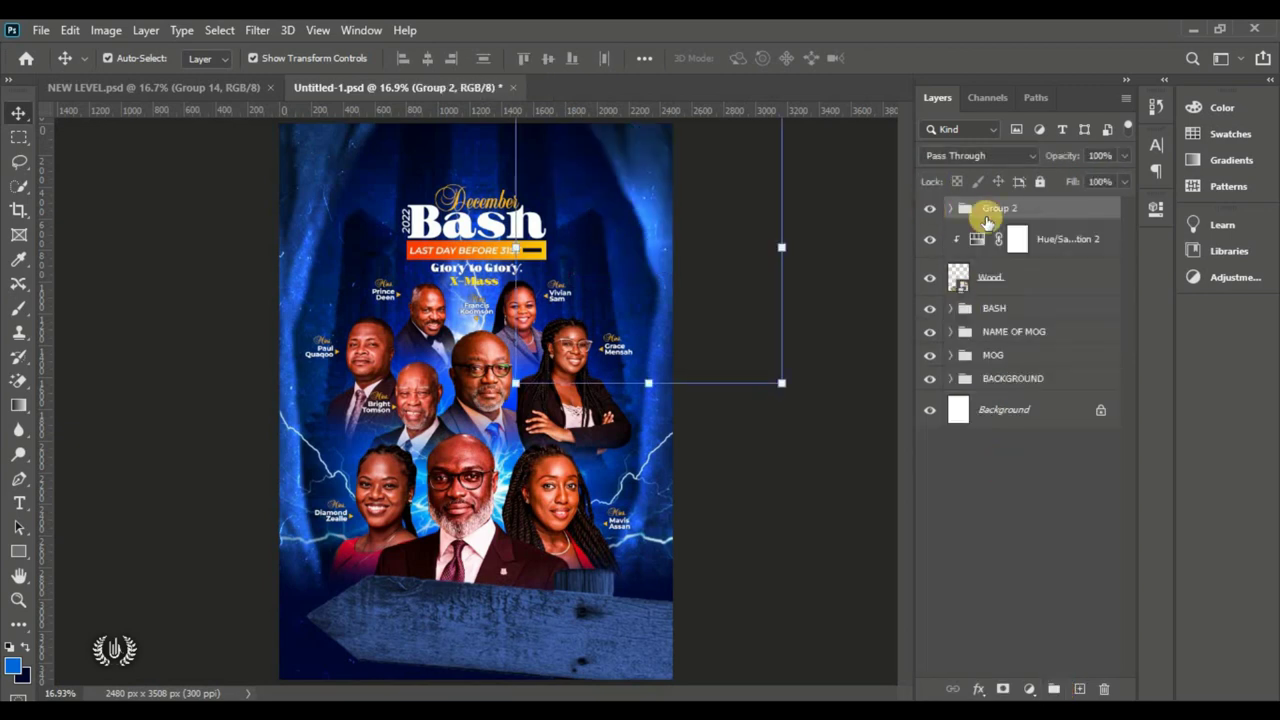
pyautogui.click(840, 285)
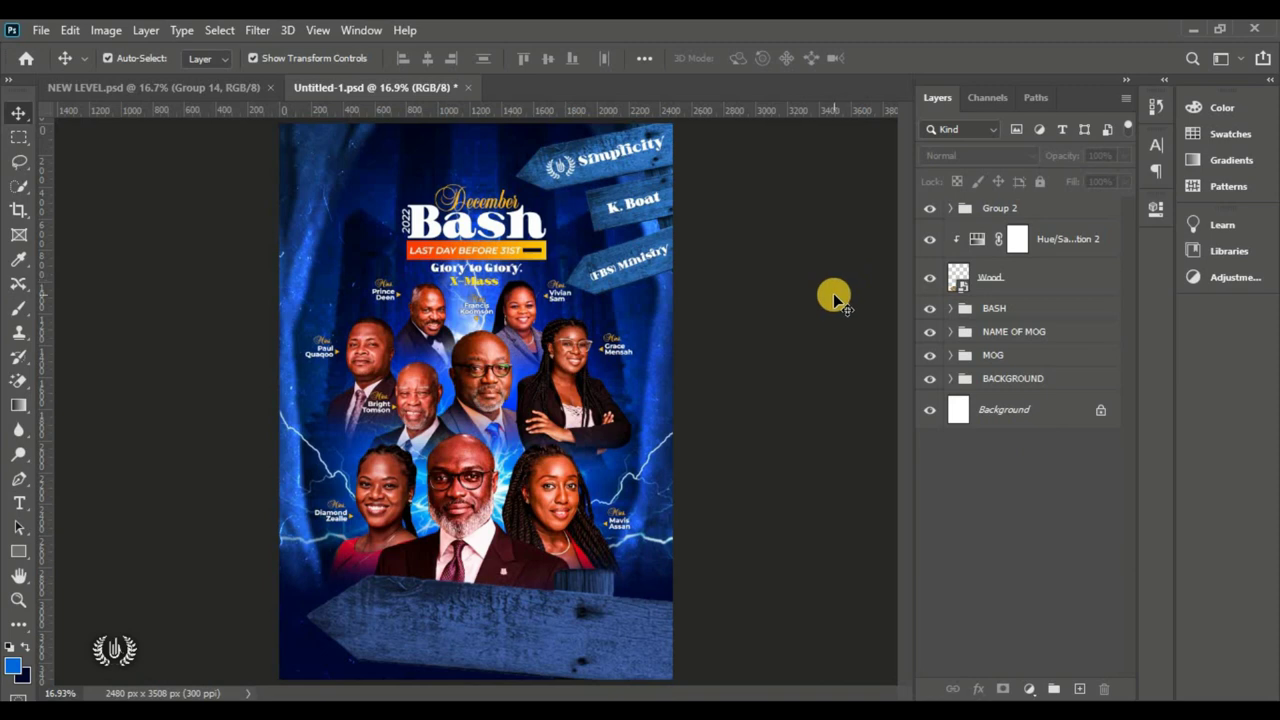
# Step: Enlarge the BASH title group to about 104.48% and move it higher
pyautogui.click(1032, 309)
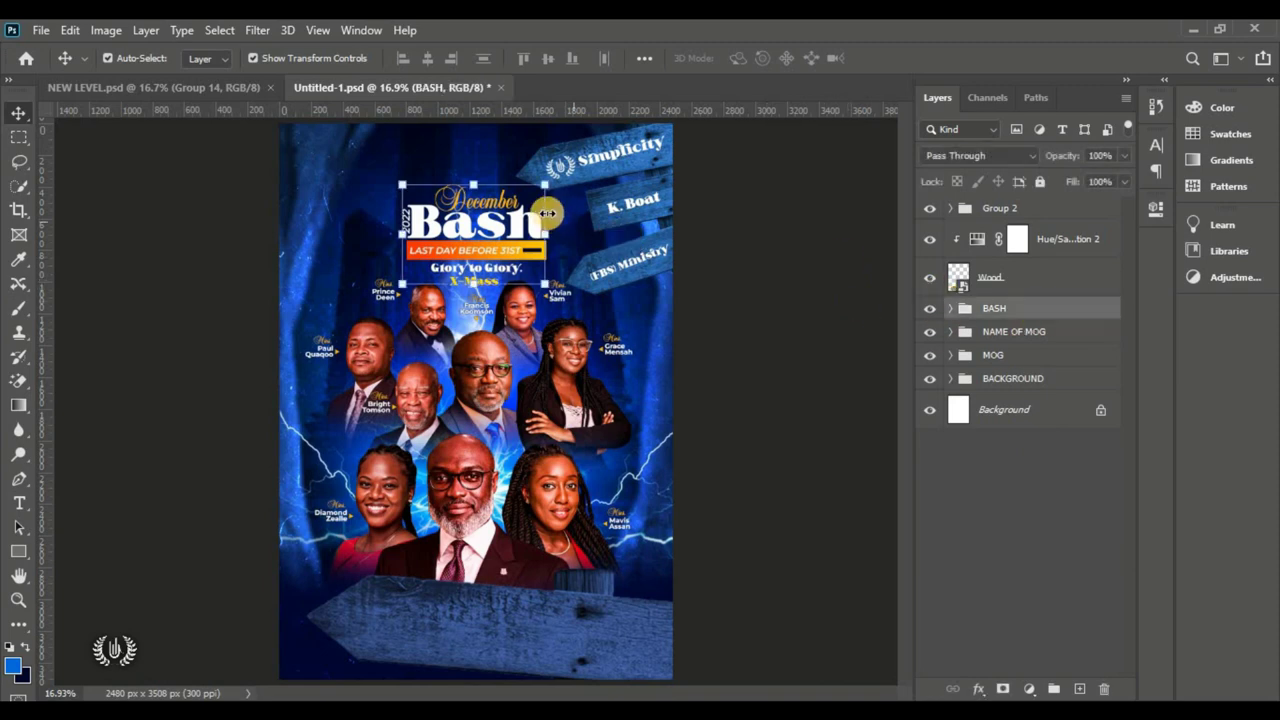
pyautogui.hotkey('ctrl', 't')
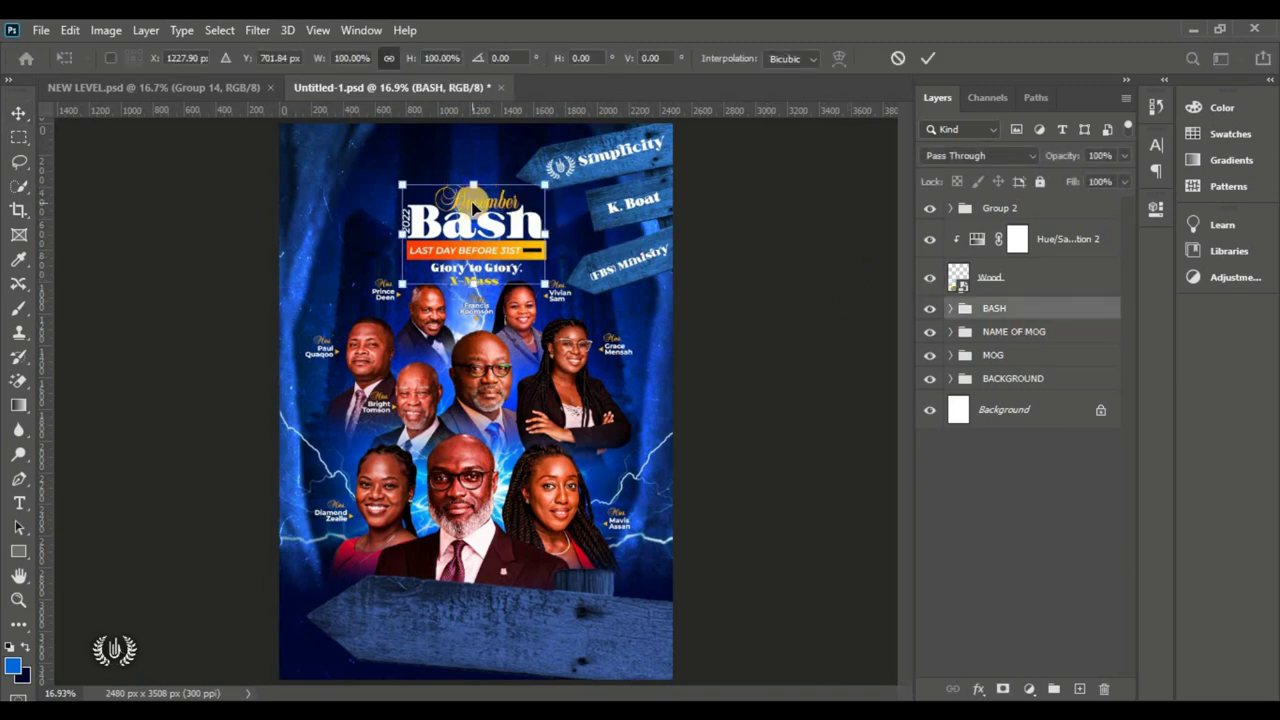
pyautogui.moveTo(489, 225)
pyautogui.mouseDown()
pyautogui.moveTo(477, 158)
pyautogui.moveTo(488, 213)
pyautogui.mouseUp()
pyautogui.click(928, 58)
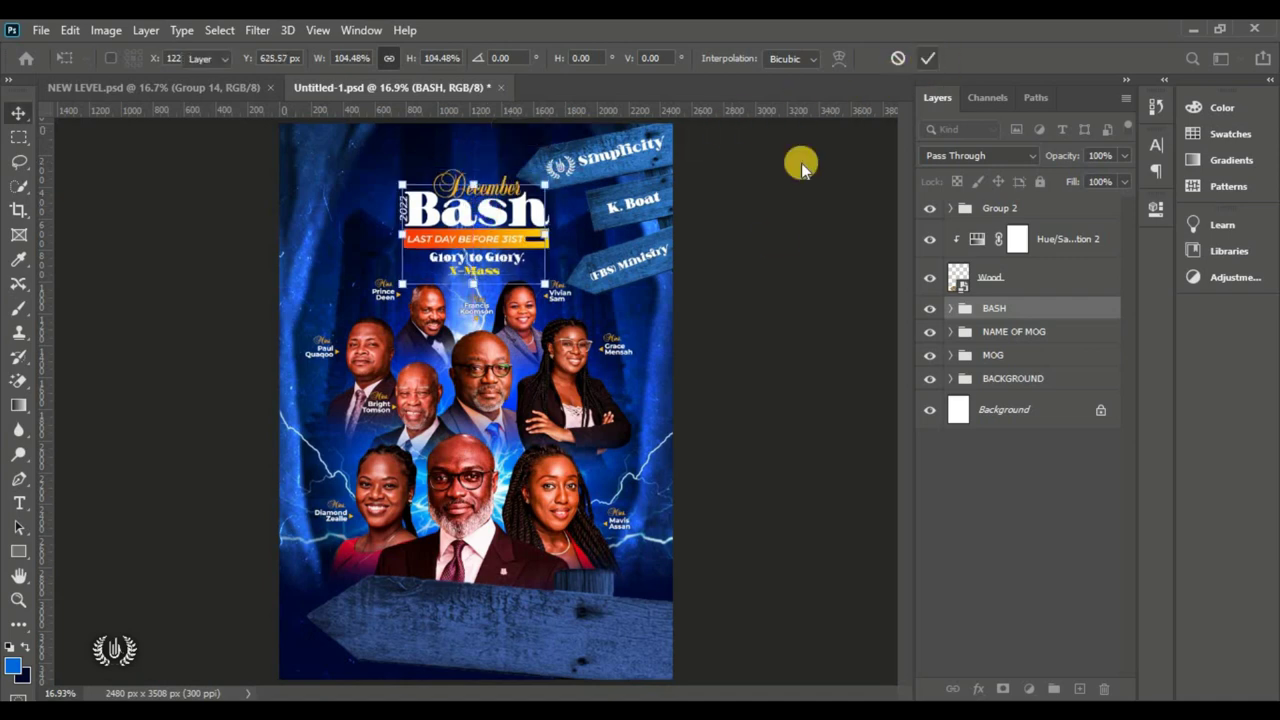
pyautogui.click(784, 230)
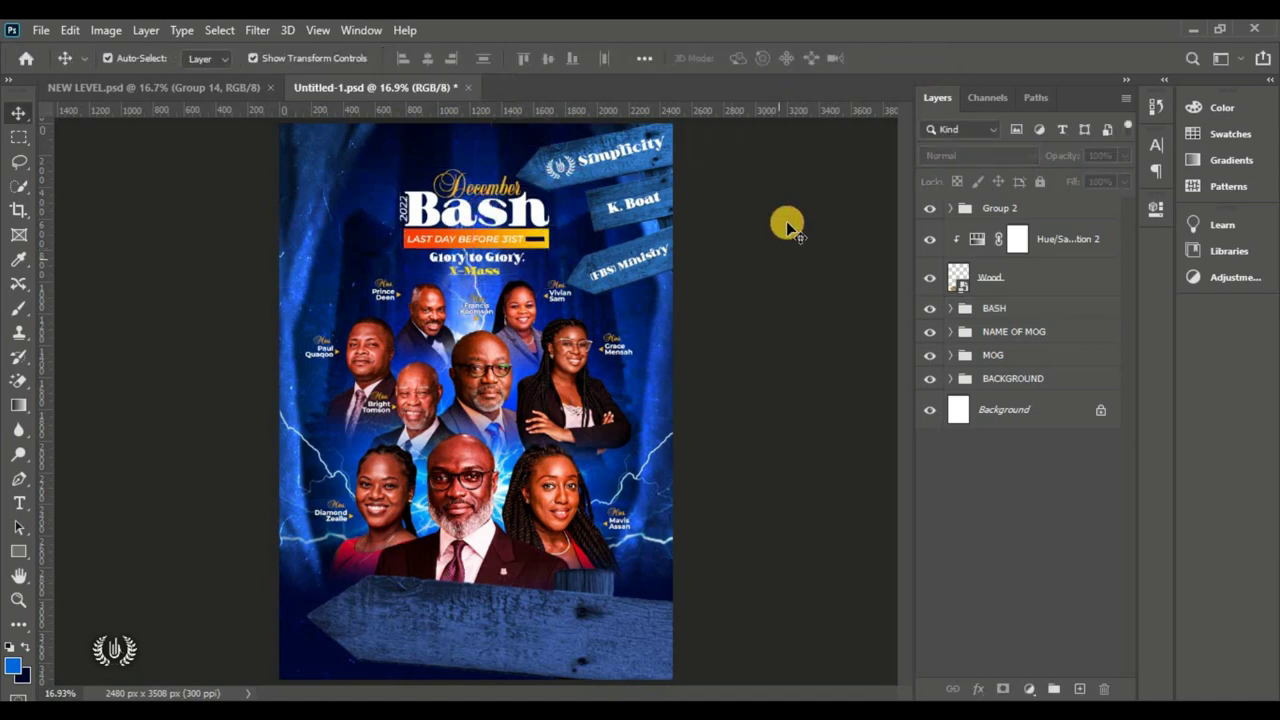
pyautogui.click(1050, 218)
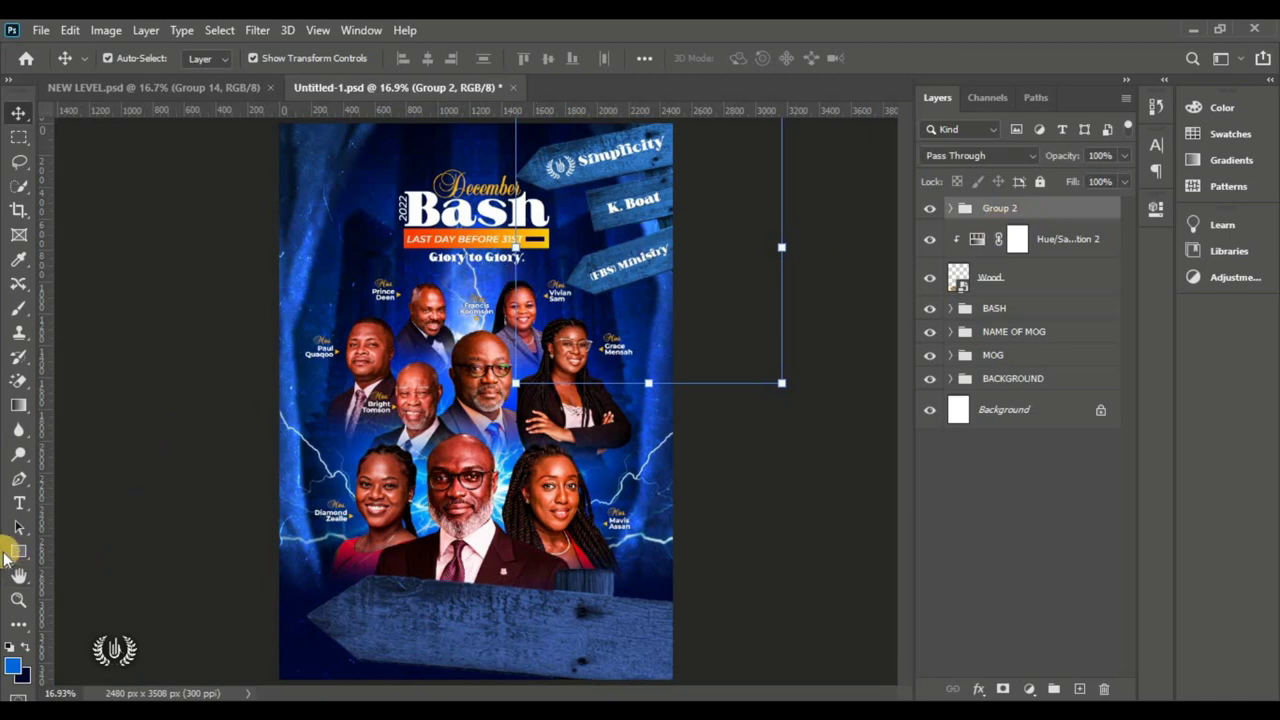
# Step: Draw a tall 408 × 757 px rectangle at the flyer's top-left corner
pyautogui.moveTo(27, 553); pyautogui.dragTo(105, 554)
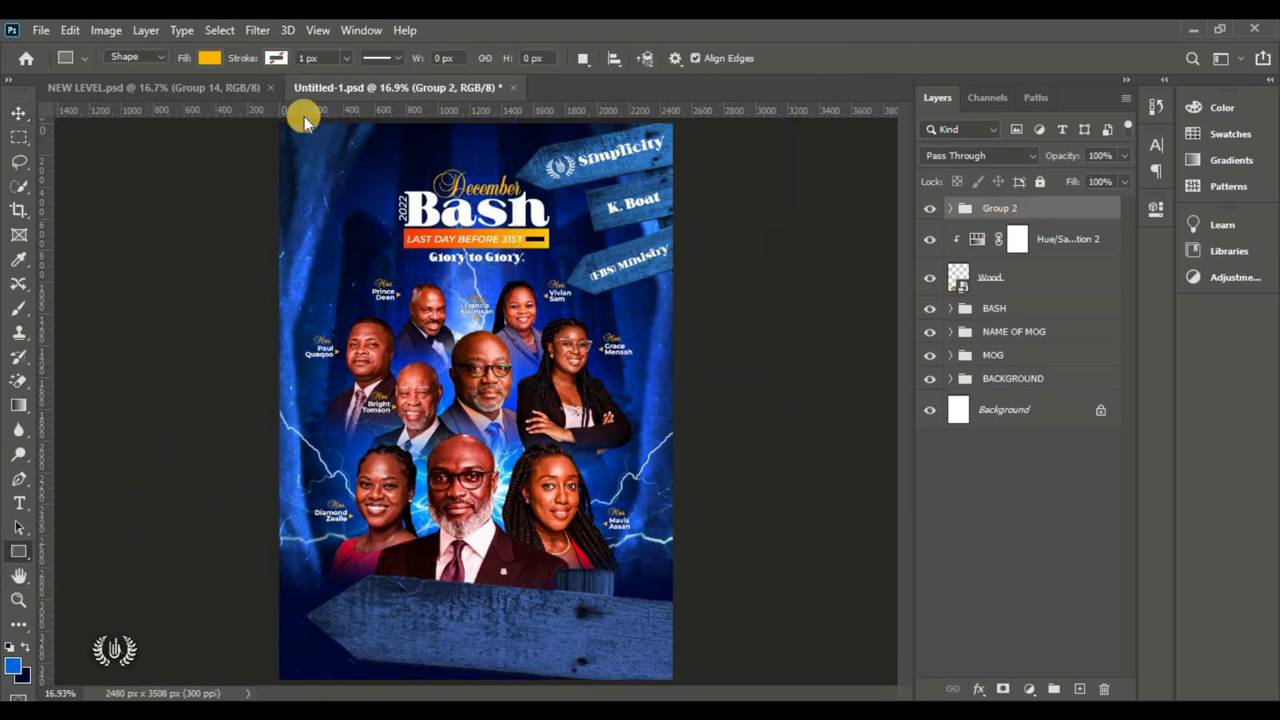
pyautogui.moveTo(304, 120); pyautogui.dragTo(367, 237)
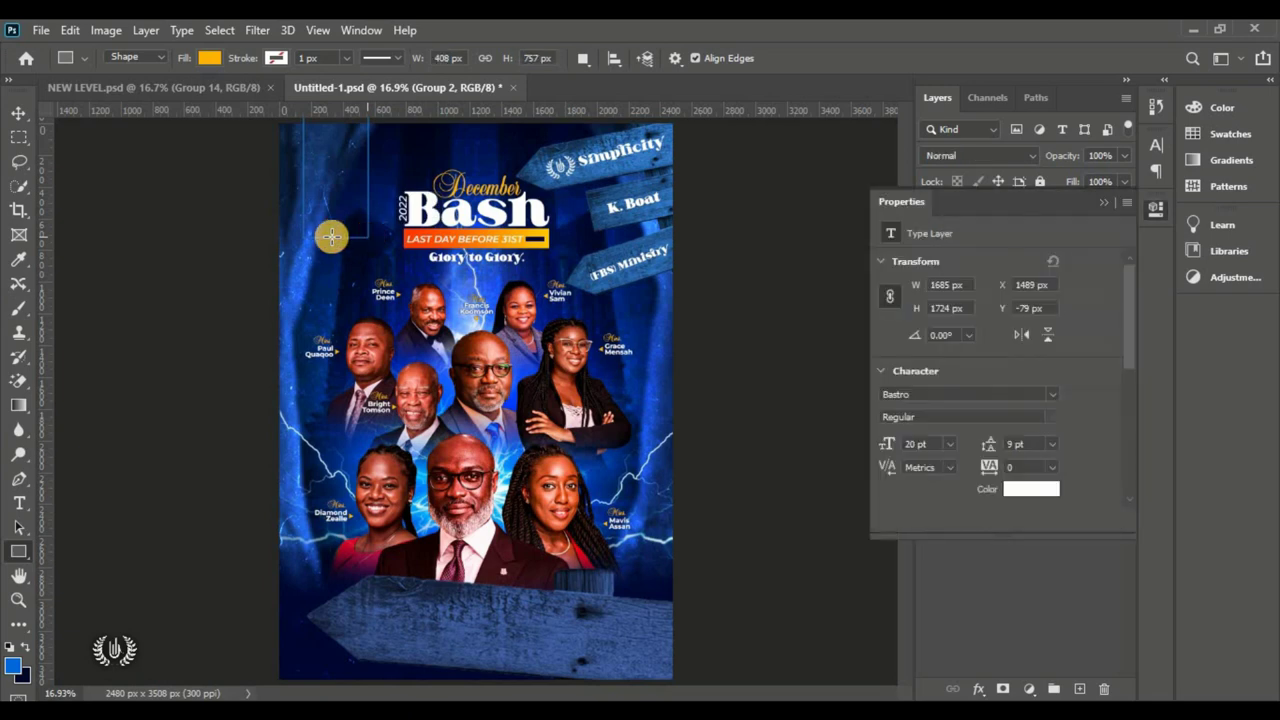
pyautogui.click(19, 112)
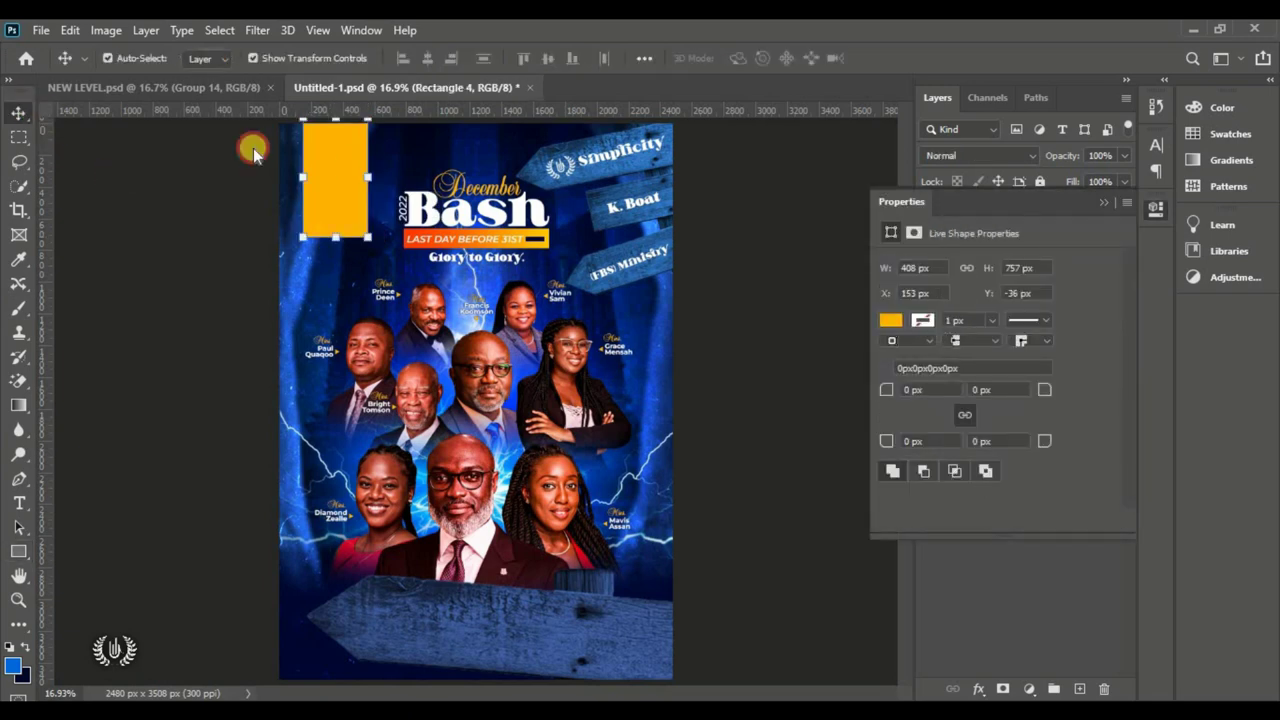
pyautogui.scroll(-1, 346, 178)
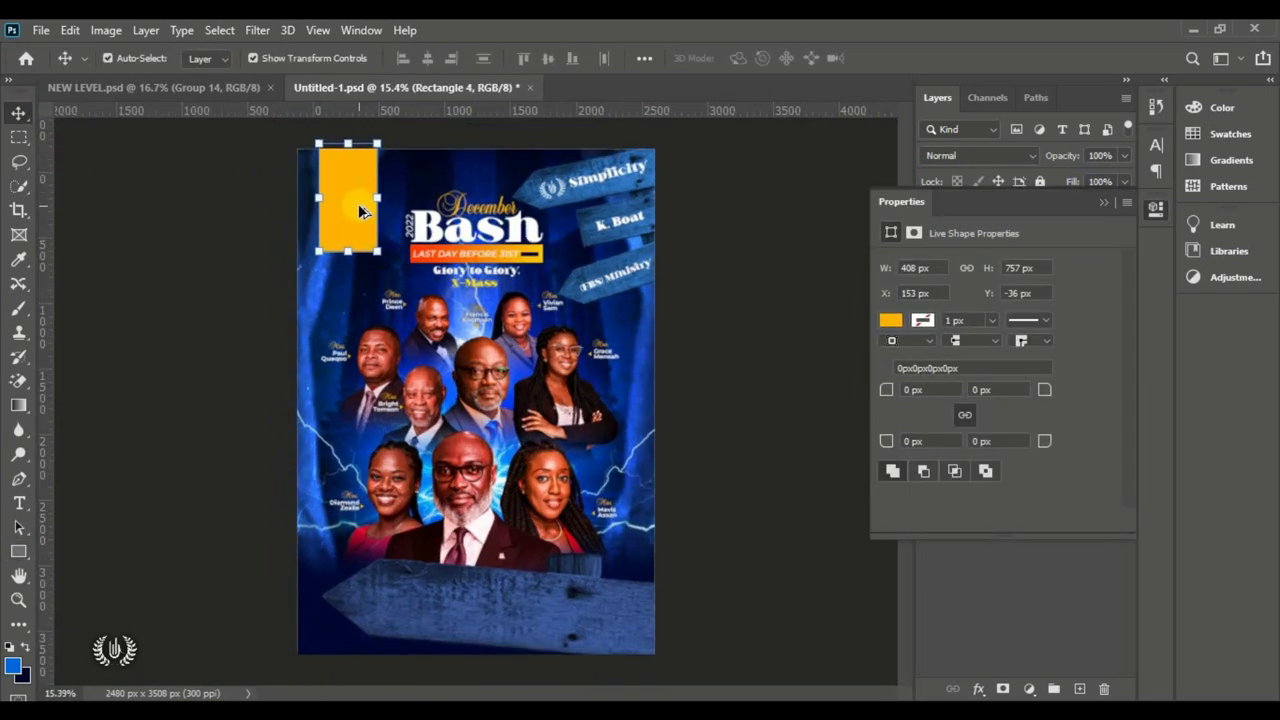
pyautogui.moveTo(354, 194); pyautogui.dragTo(354, 197)
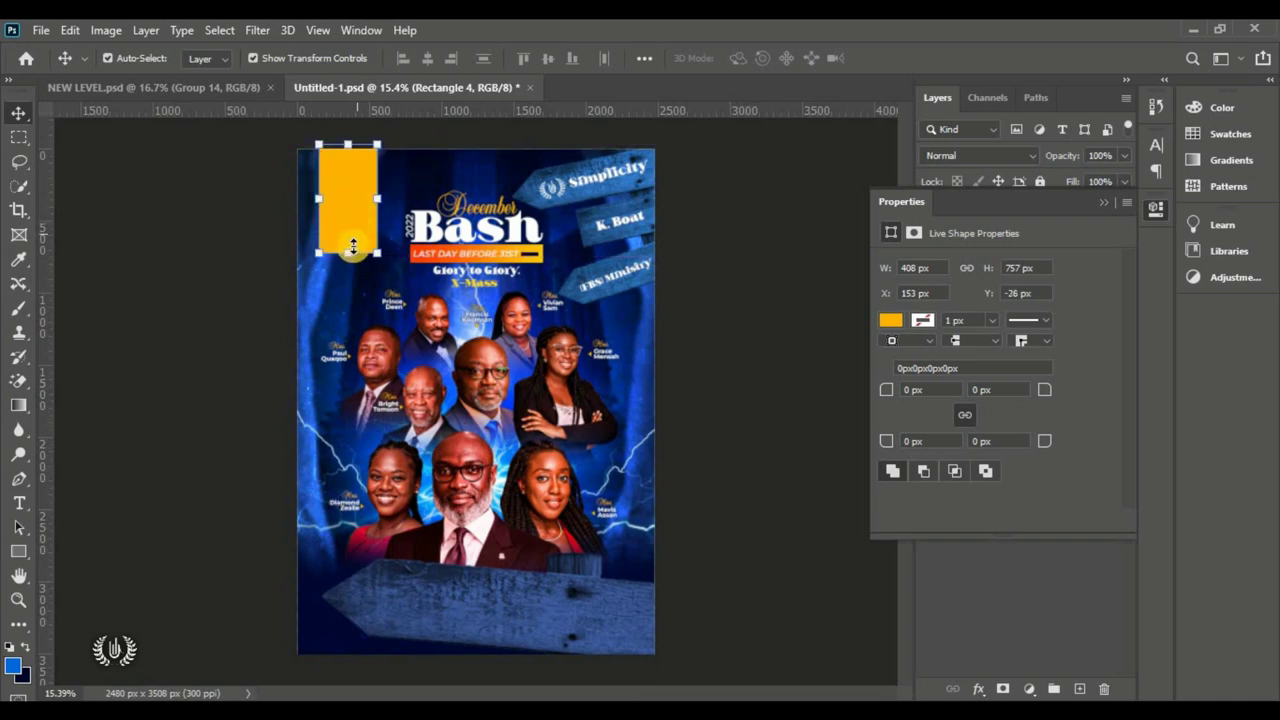
pyautogui.click(351, 253)
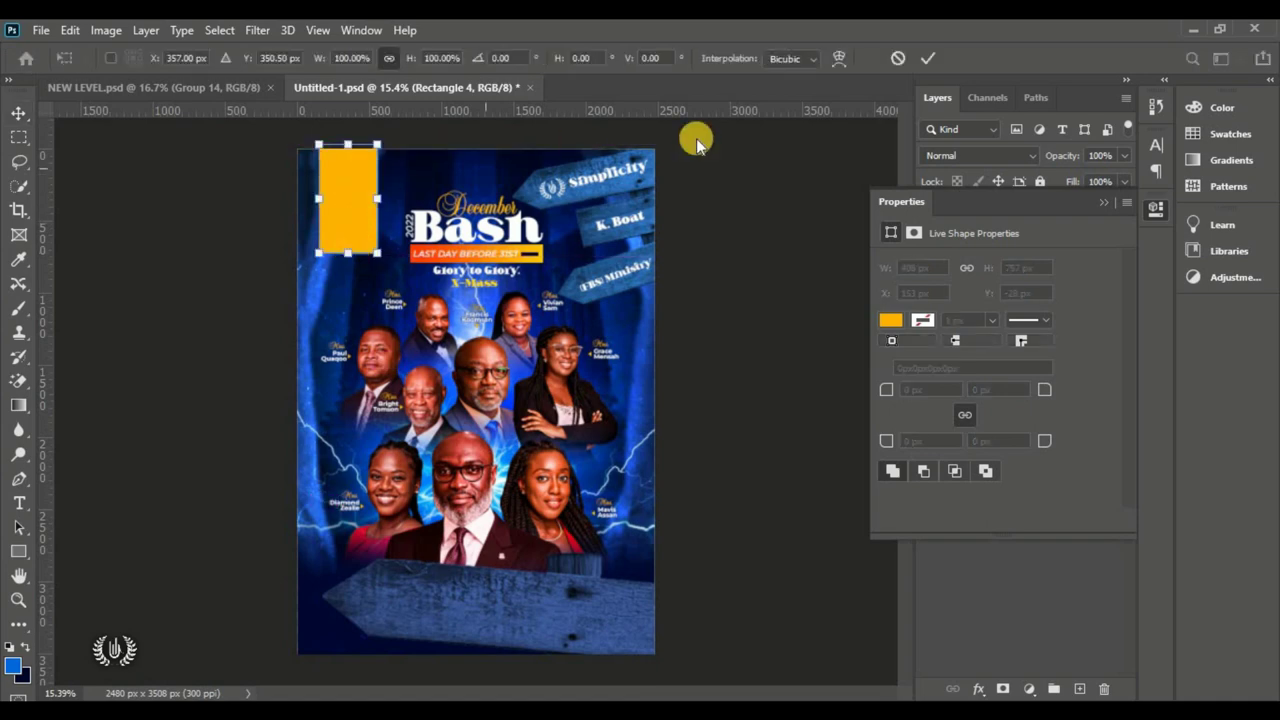
pyautogui.click(928, 58)
pyautogui.click(1104, 202)
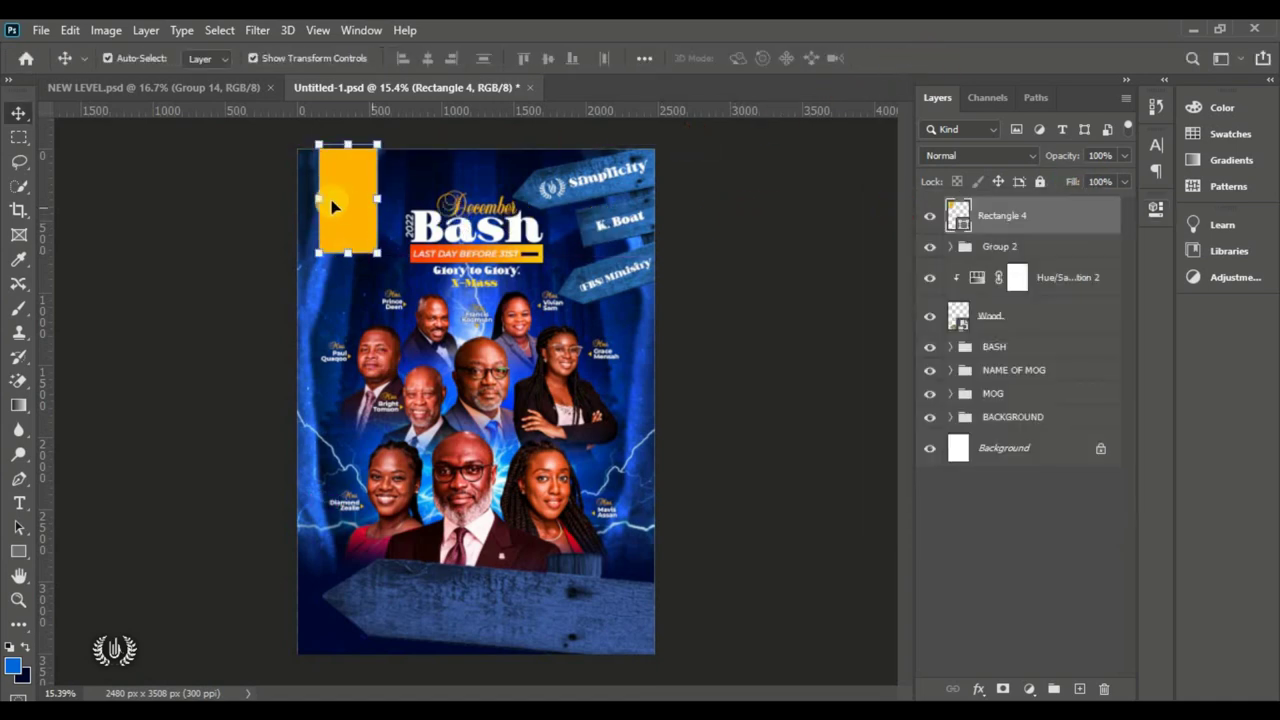
# Step: Put the rectangle into Free Transform's Warp mode
pyautogui.click(70, 30)
pyautogui.click(200, 443)
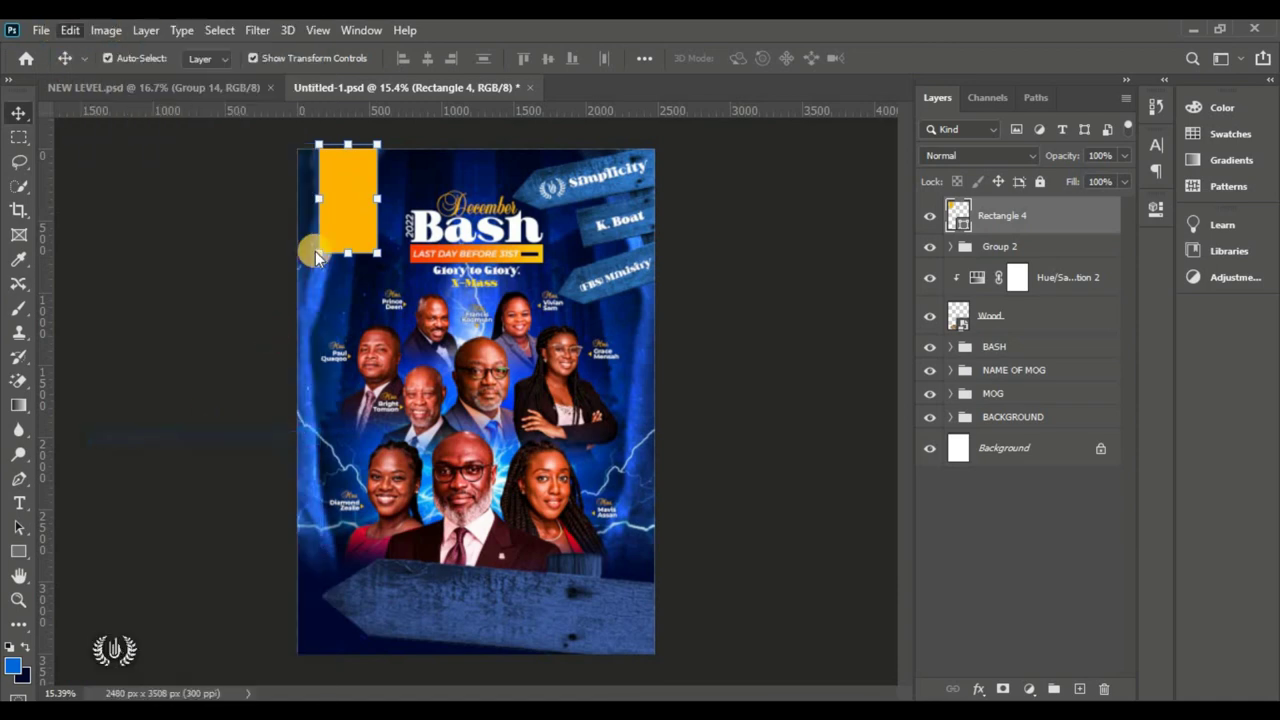
pyautogui.rightClick(345, 190)
pyautogui.click(391, 331)
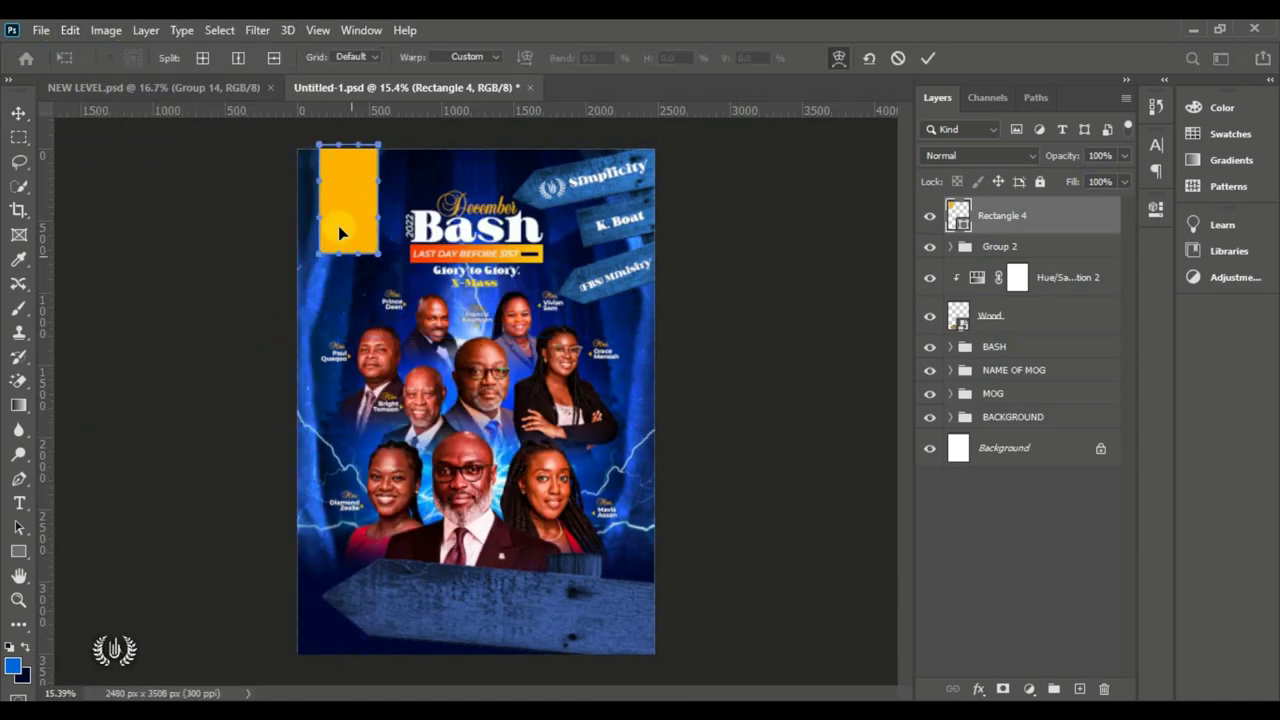
# Step: Warp the rectangle's bottom edge into a curved ribbon end and apply it
pyautogui.scroll(2, 333, 207)
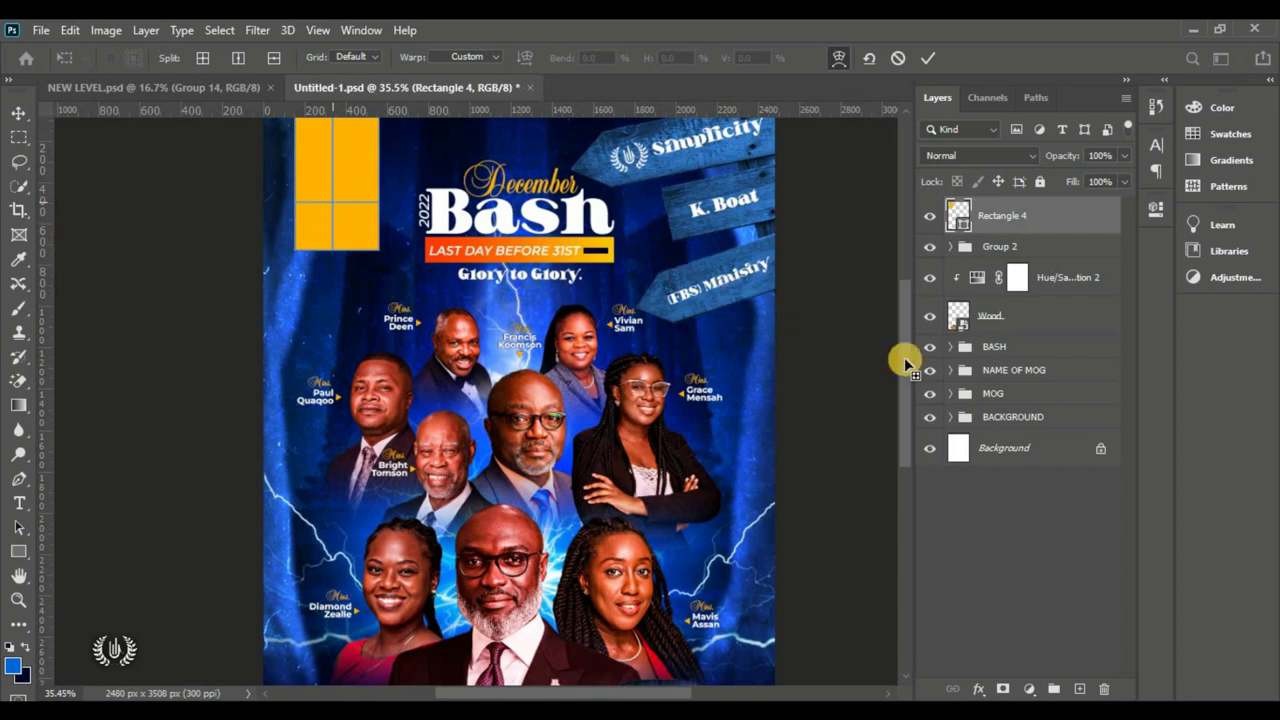
pyautogui.scroll(3, 903, 350)
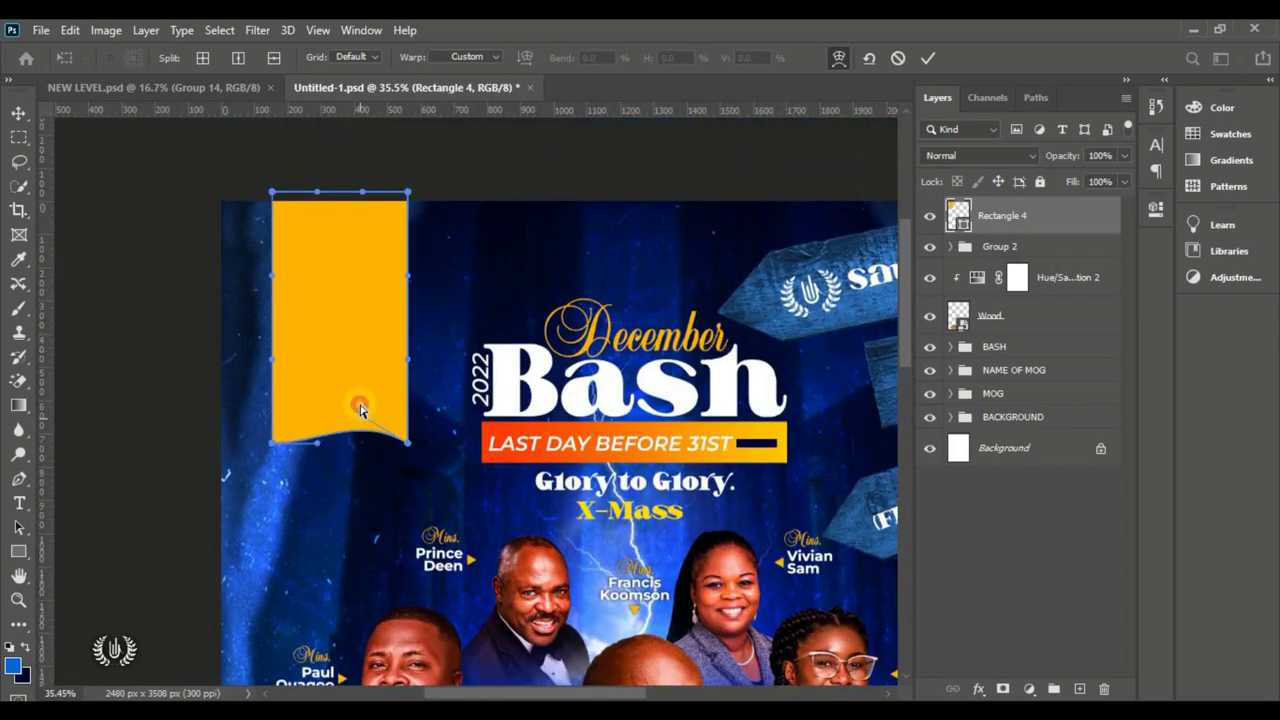
pyautogui.moveTo(323, 441); pyautogui.dragTo(327, 474)
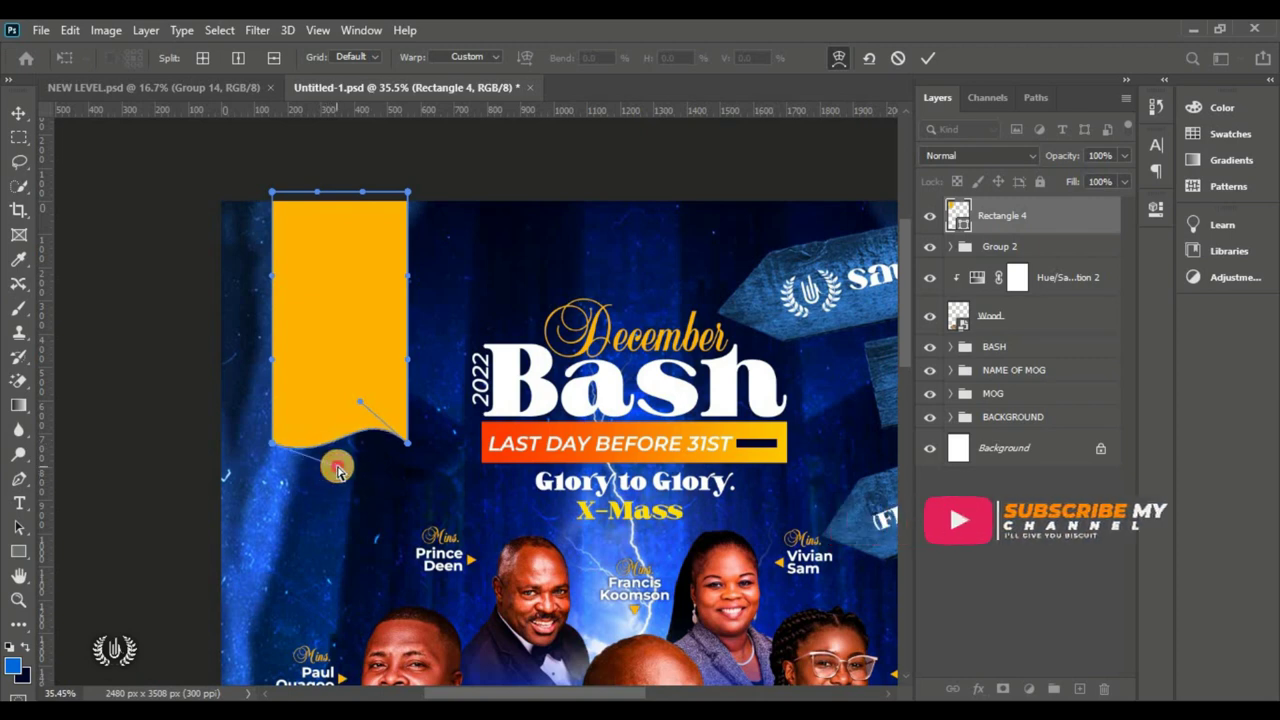
pyautogui.moveTo(359, 401); pyautogui.dragTo(347, 400)
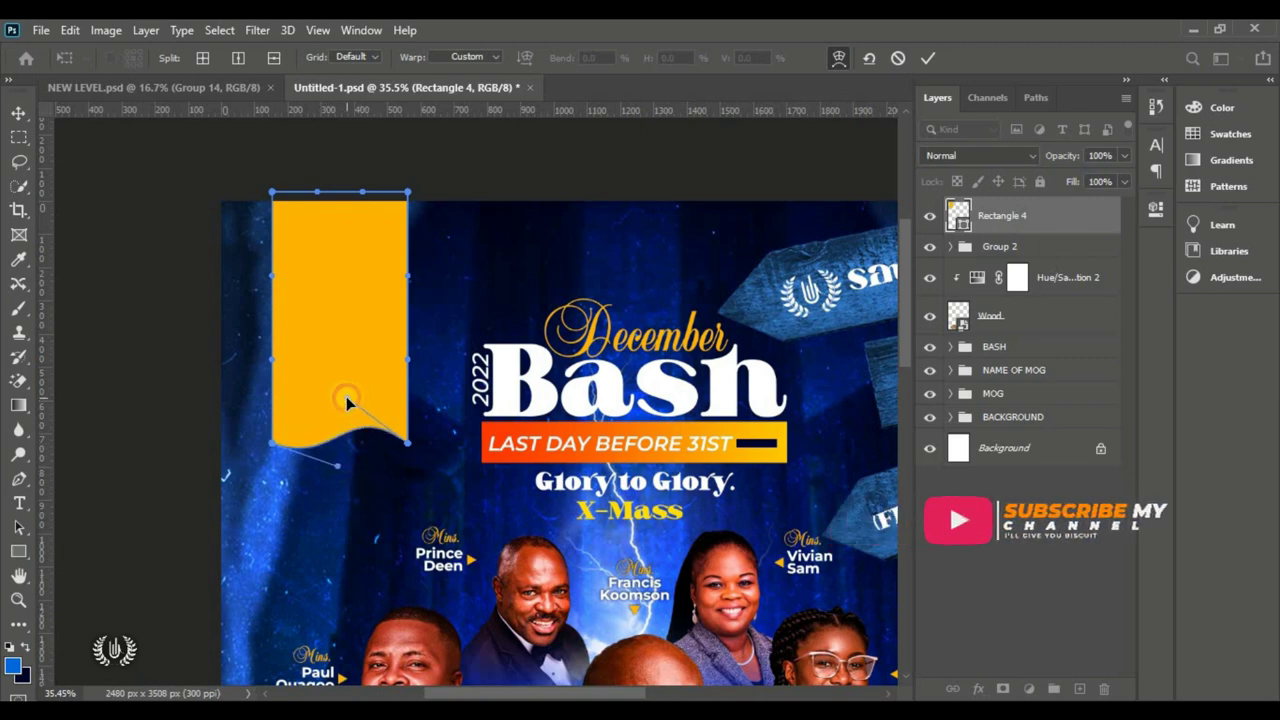
pyautogui.click(927, 58)
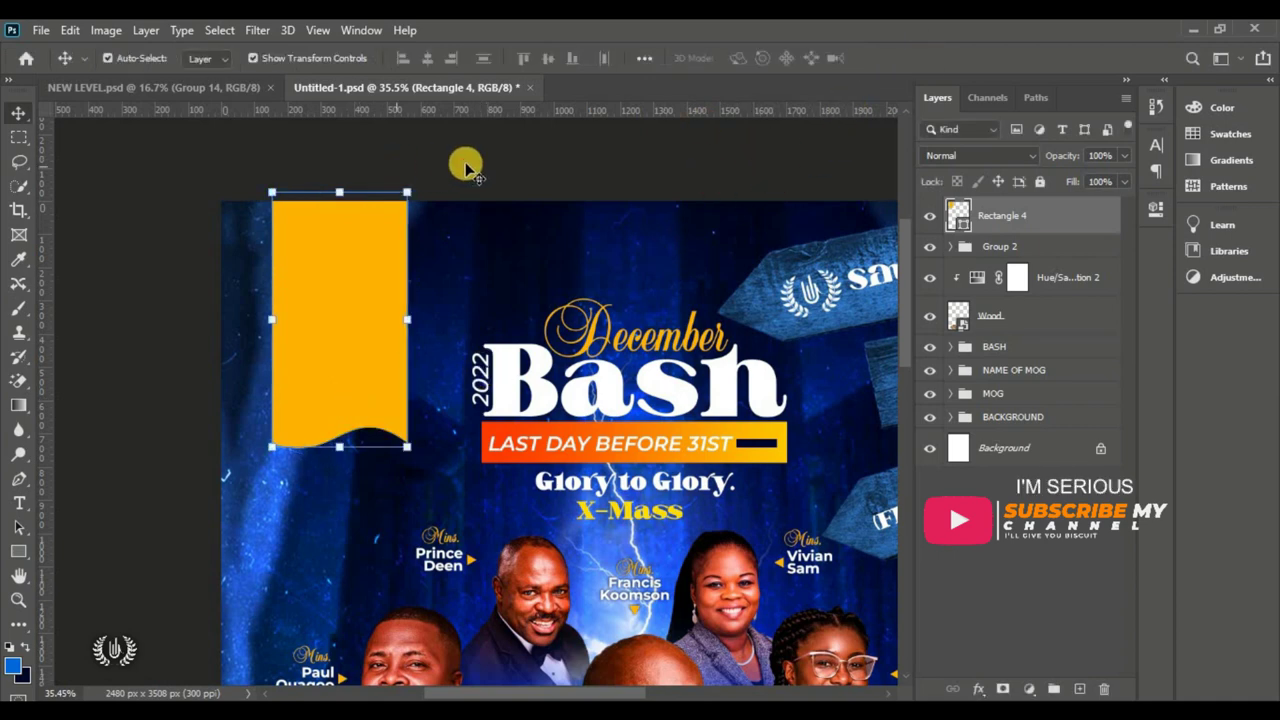
pyautogui.click(465, 170)
pyautogui.click(360, 345)
pyautogui.hotkey('ctrl', '0')
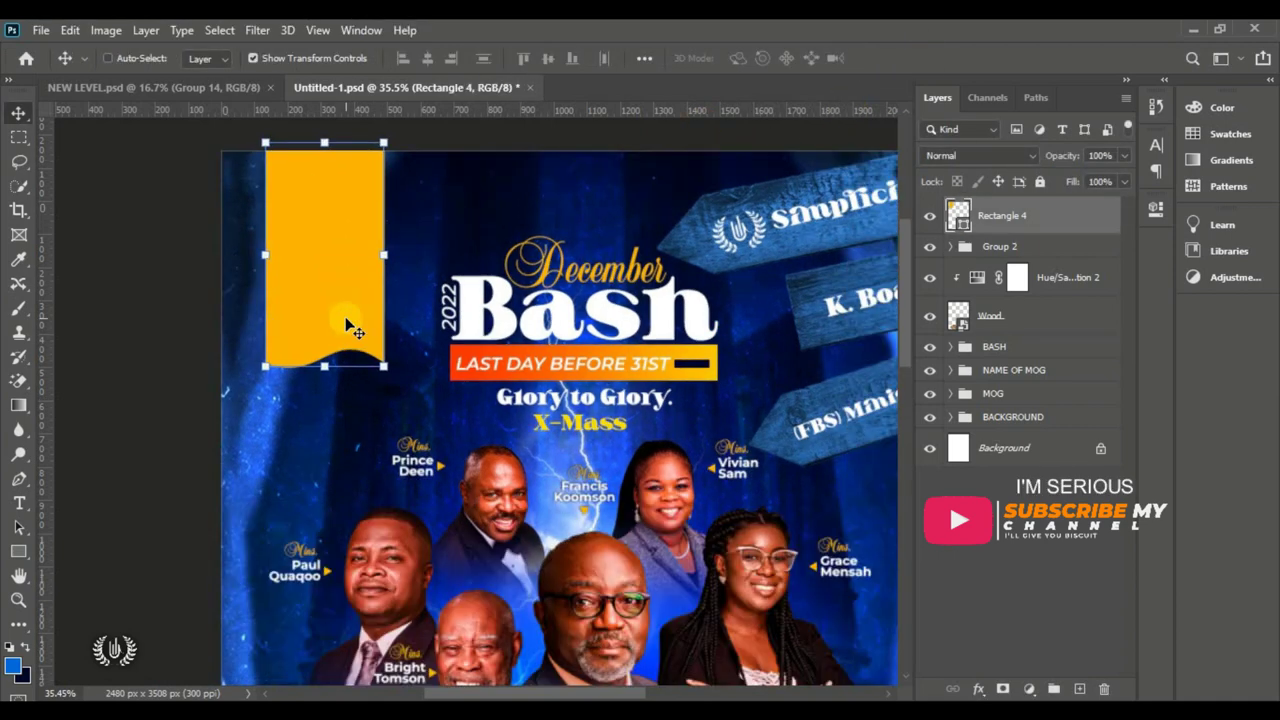
# Step: Change the Rectangle 4 fill colour to light blue #66bcff
pyautogui.doubleClick(960, 218)
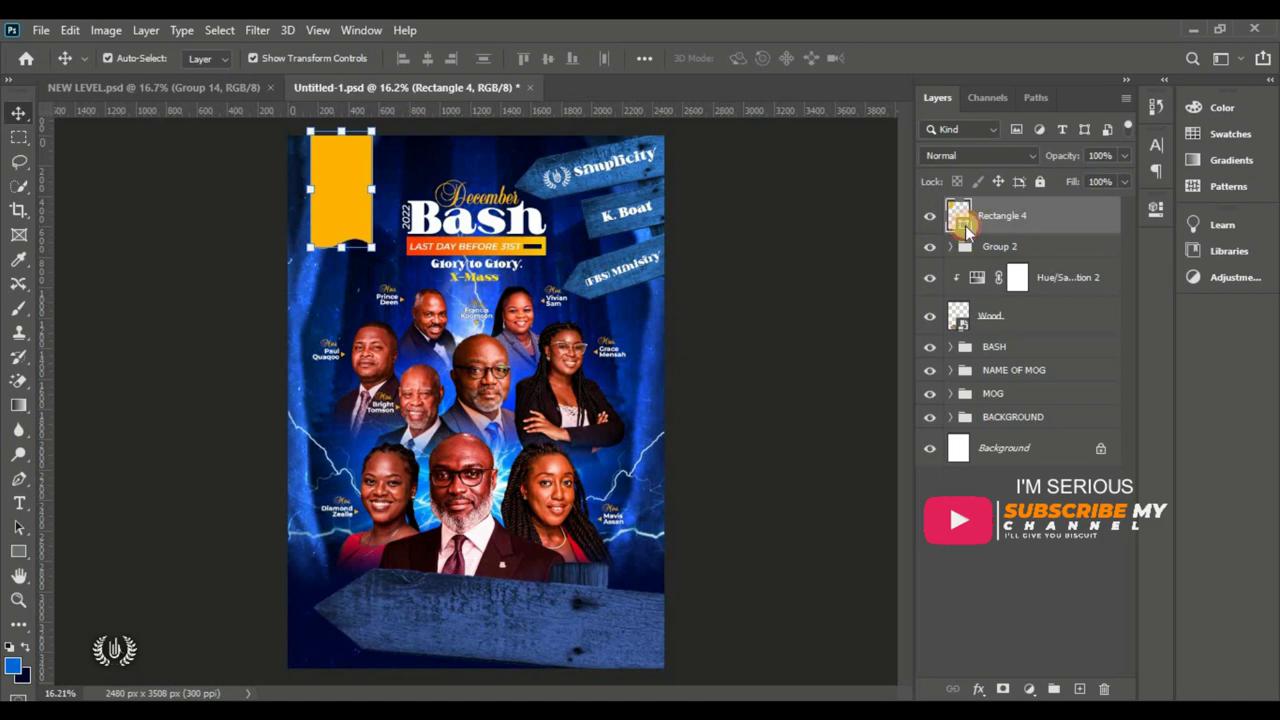
pyautogui.click(263, 534)
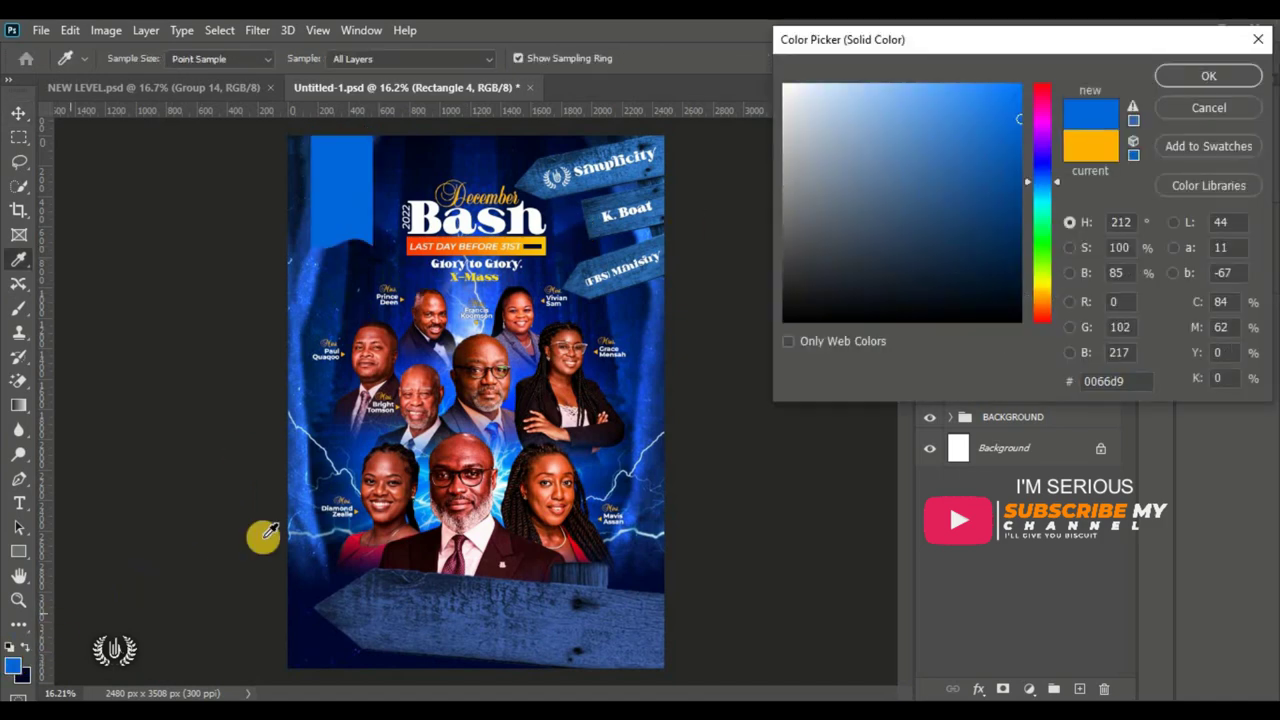
pyautogui.moveTo(1003, 97)
pyautogui.mouseDown()
pyautogui.moveTo(951, 46)
pyautogui.moveTo(934, 86)
pyautogui.moveTo(926, 77)
pyautogui.mouseUp()
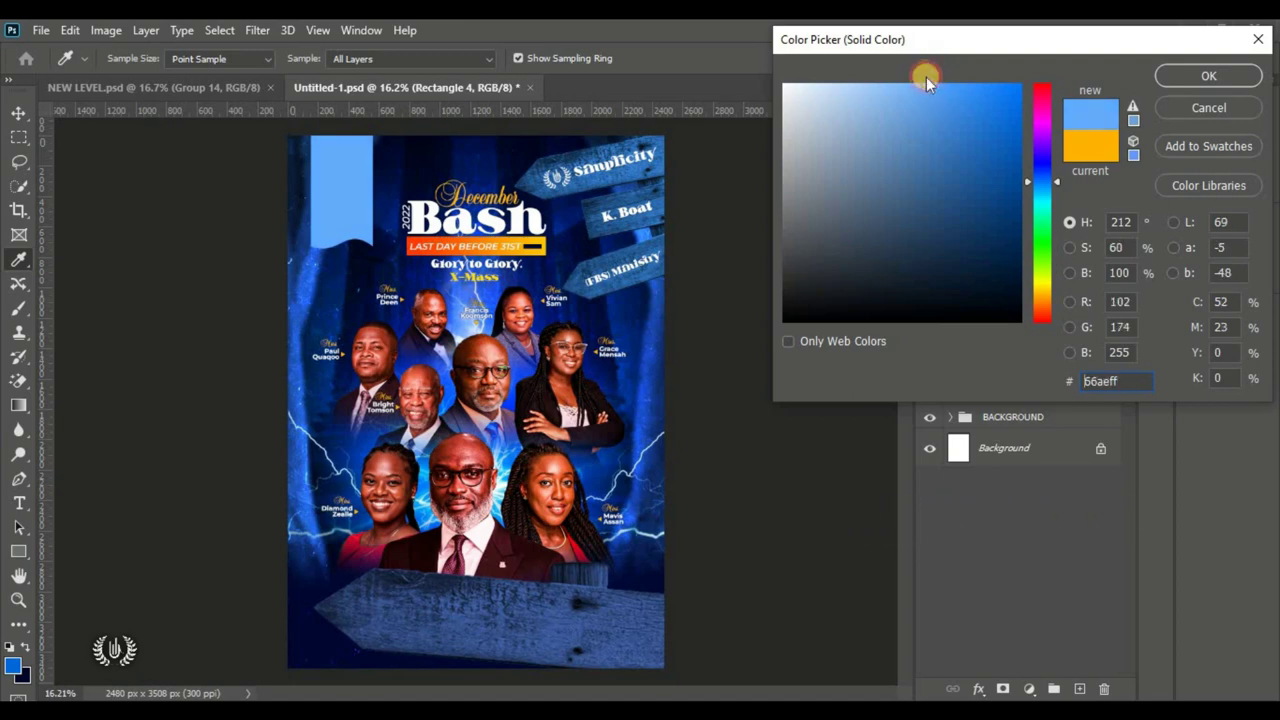
pyautogui.click(1042, 186)
pyautogui.moveTo(1043, 190); pyautogui.dragTo(1043, 188)
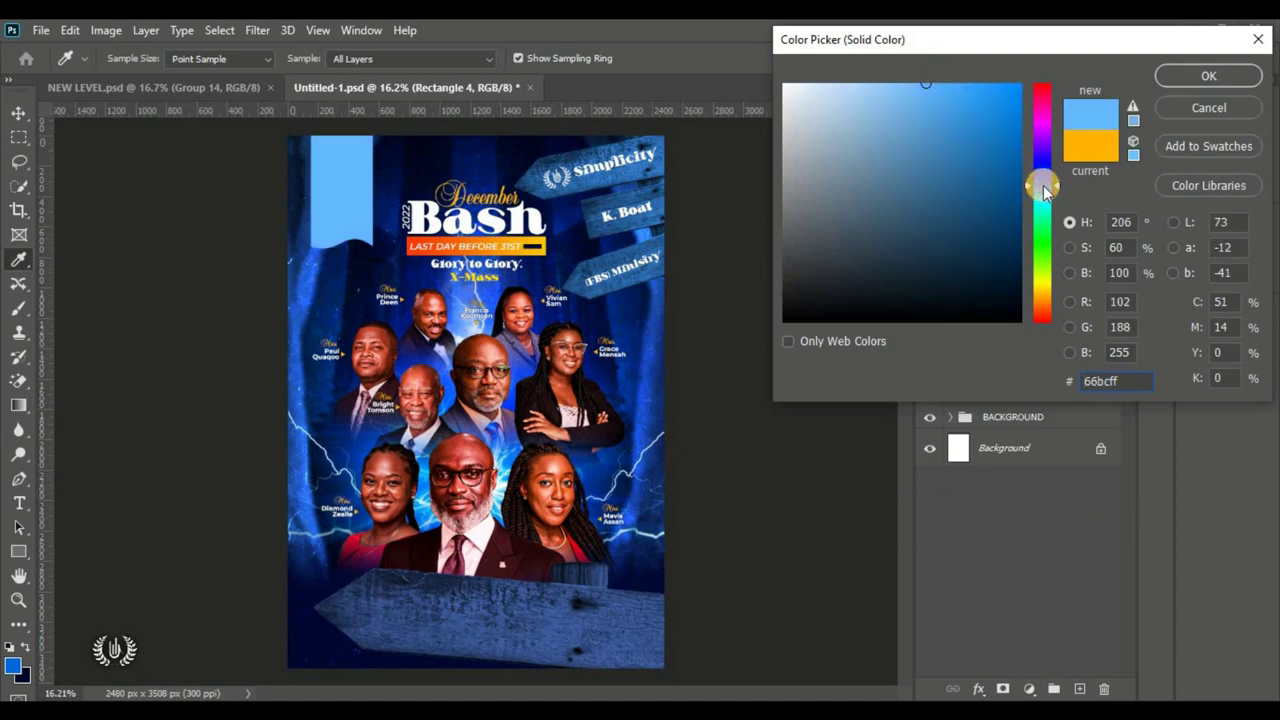
pyautogui.moveTo(1123, 381); pyautogui.dragTo(1006, 381)
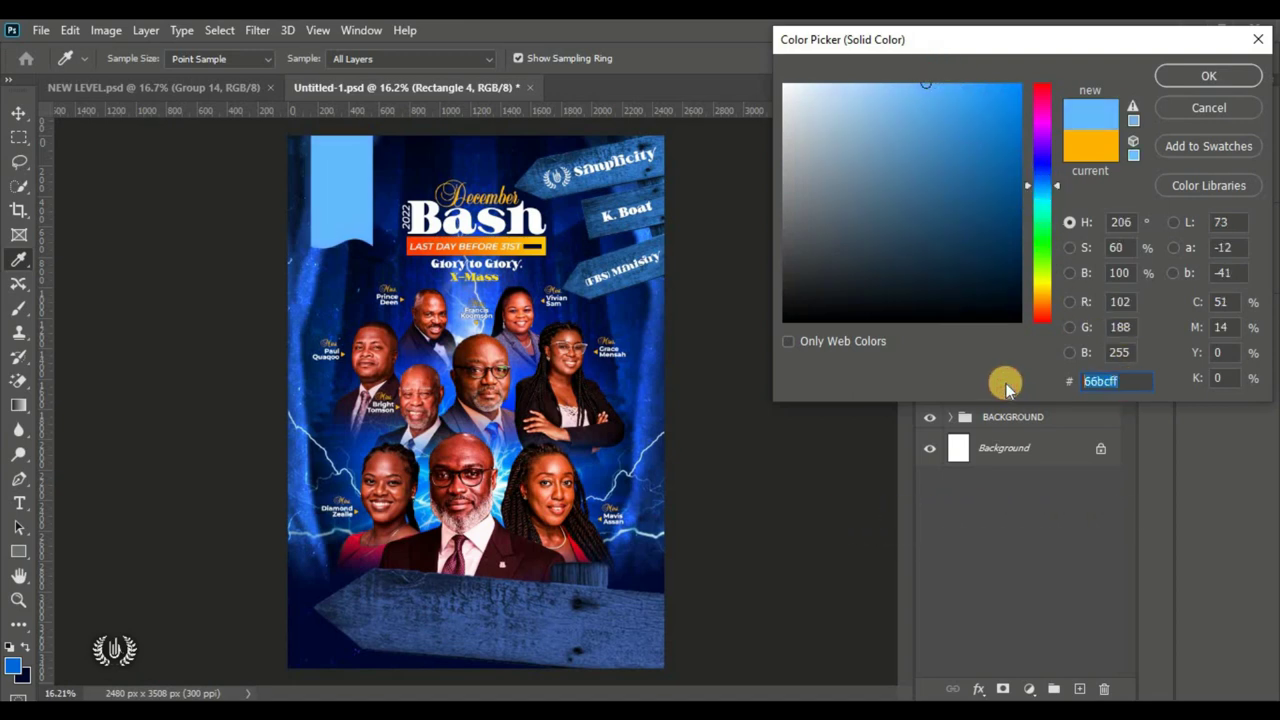
pyautogui.click(1200, 77)
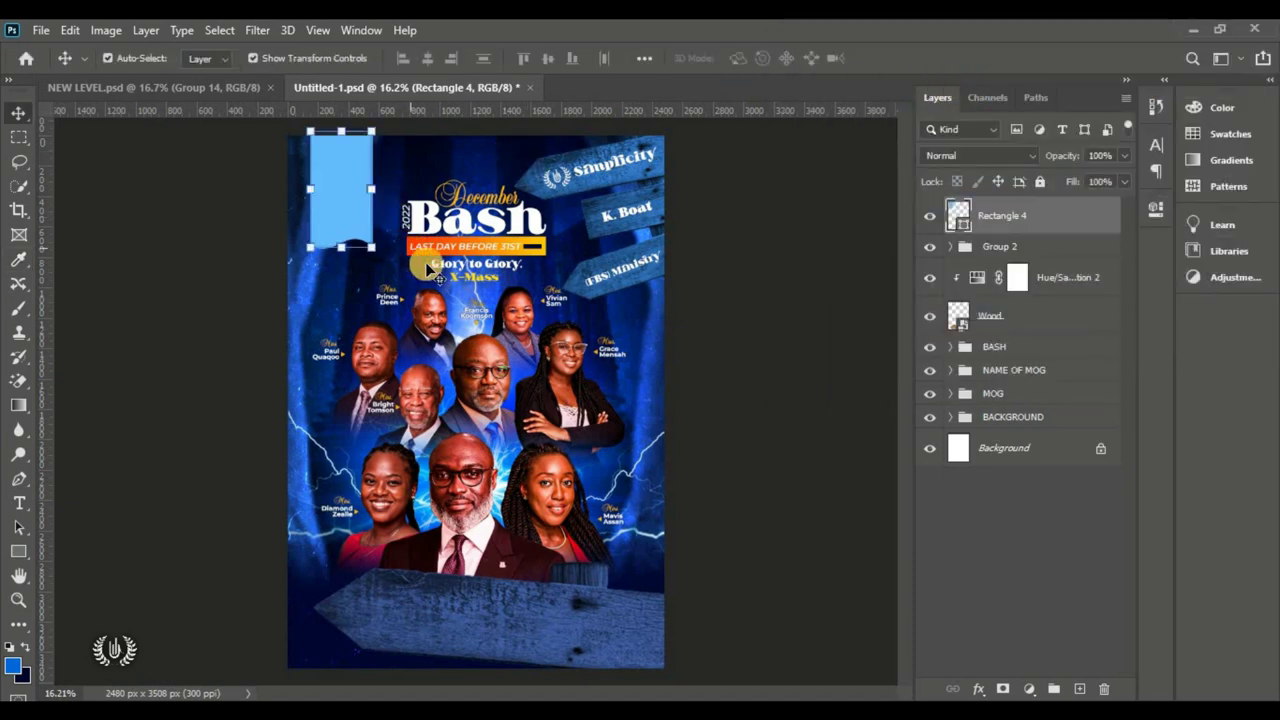
# Step: Draw a yellow circle with the Ellipse tool and move it onto the top-left ribbon
pyautogui.click(1068, 689)
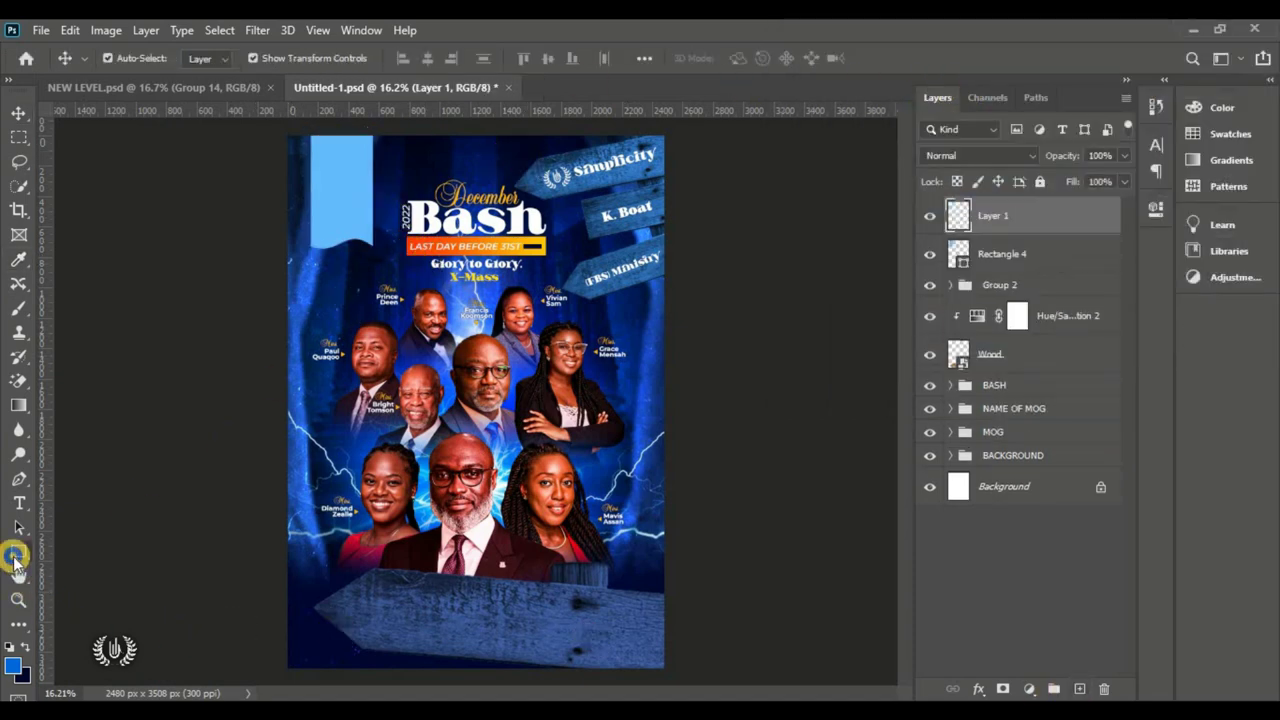
pyautogui.click(18, 552)
pyautogui.click(104, 590)
pyautogui.moveTo(322, 280); pyautogui.dragTo(396, 349)
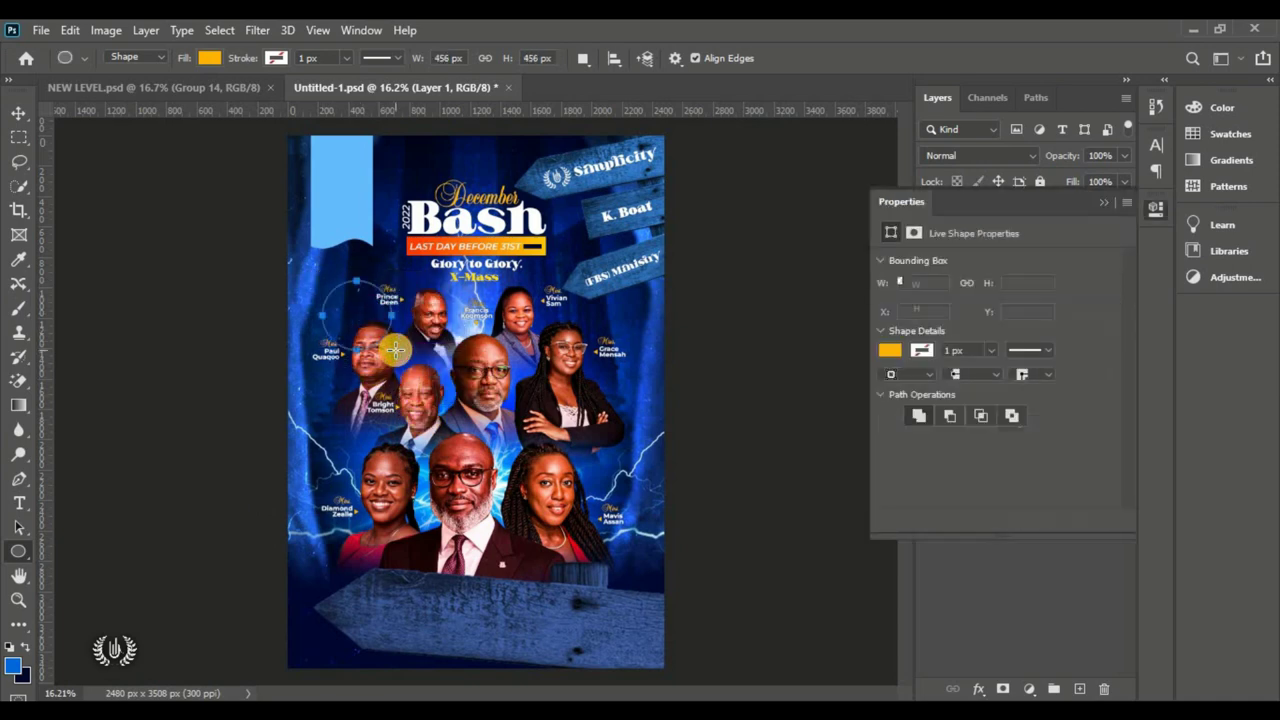
pyautogui.click(19, 112)
pyautogui.moveTo(347, 213); pyautogui.dragTo(367, 192)
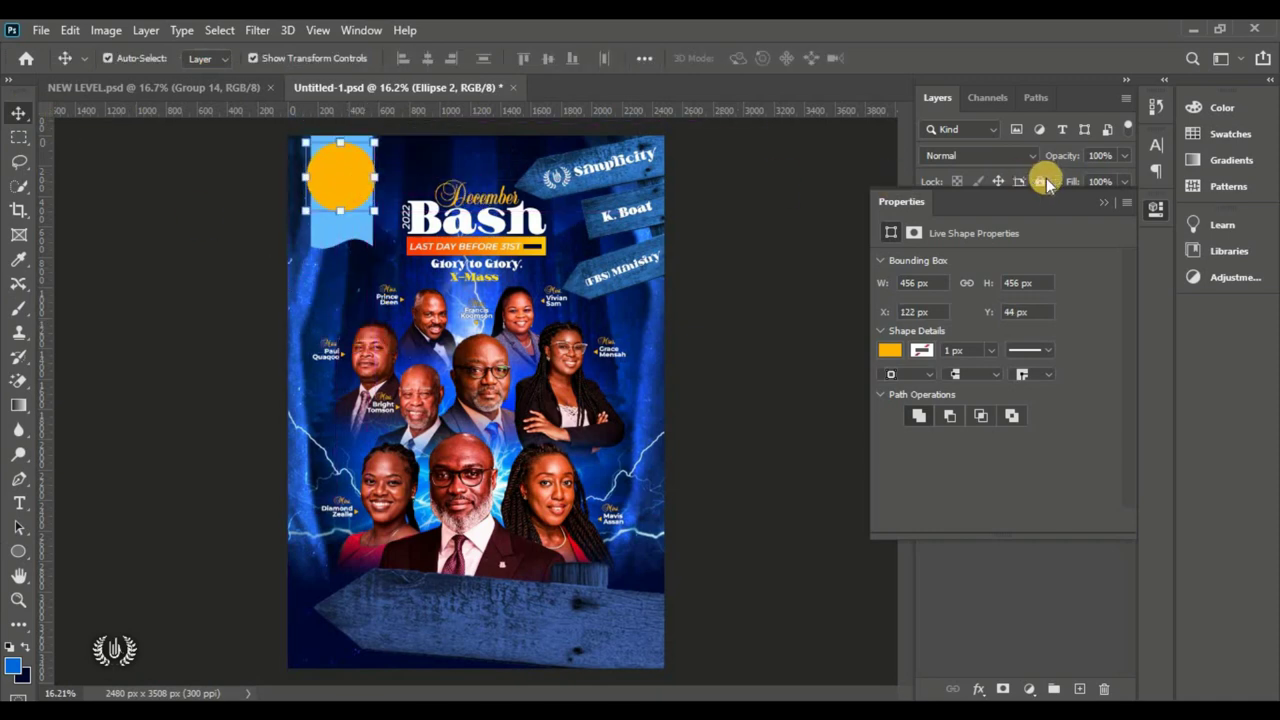
# Step: Clip the Ellipse 2 circle to the Rectangle 4 ribbon shape
pyautogui.click(1101, 205)
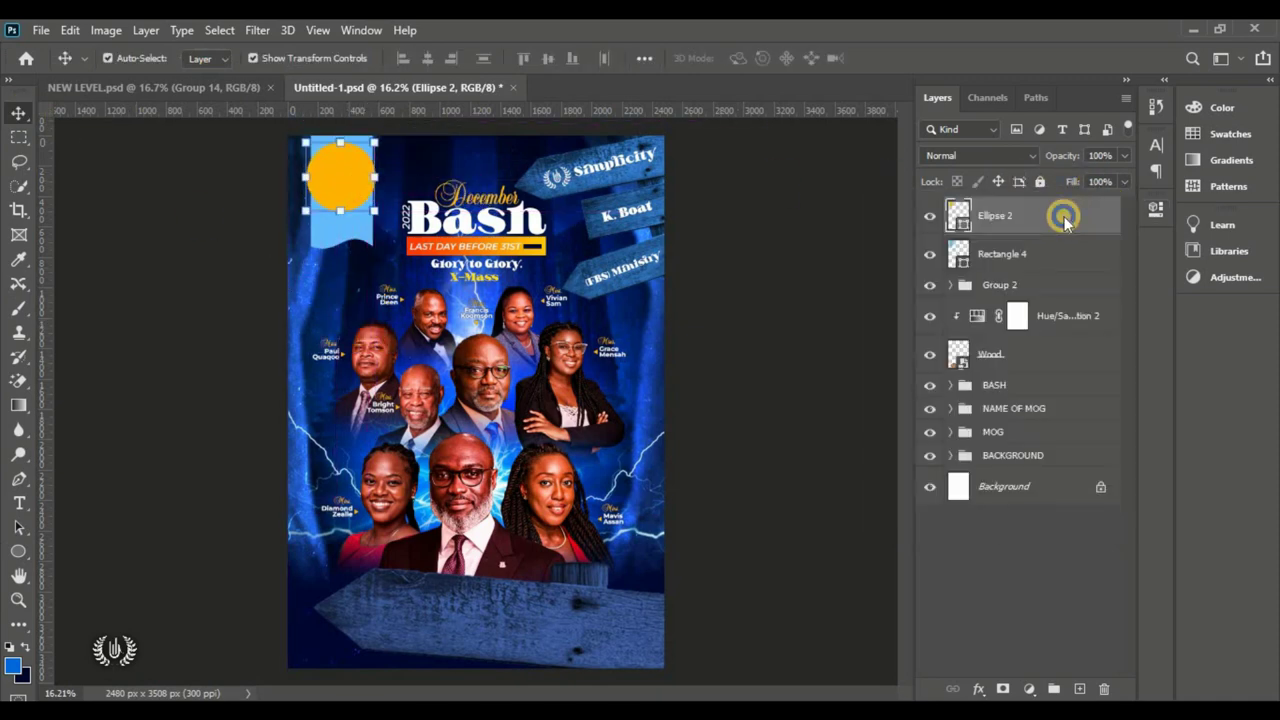
pyautogui.rightClick(1065, 222)
pyautogui.click(907, 377)
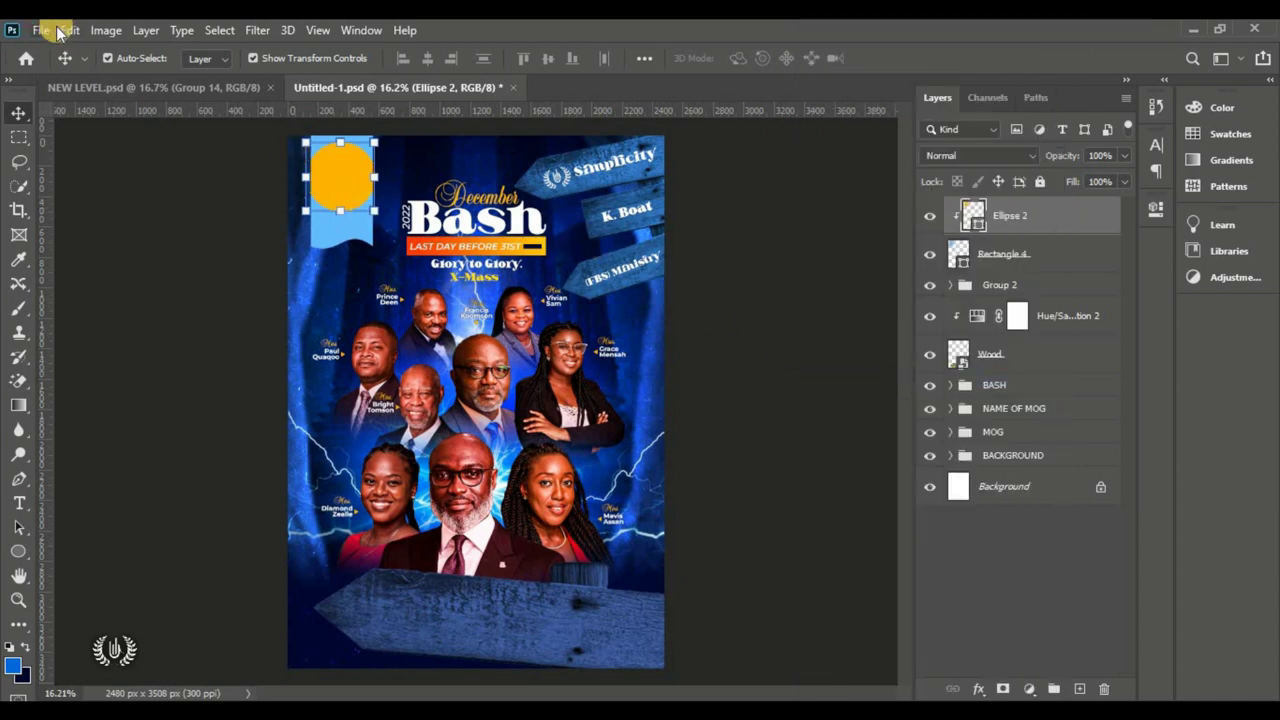
# Step: Free Transform the clipped ellipse to stretch it taller, to 163.32% height
pyautogui.click(66, 30)
pyautogui.click(118, 436)
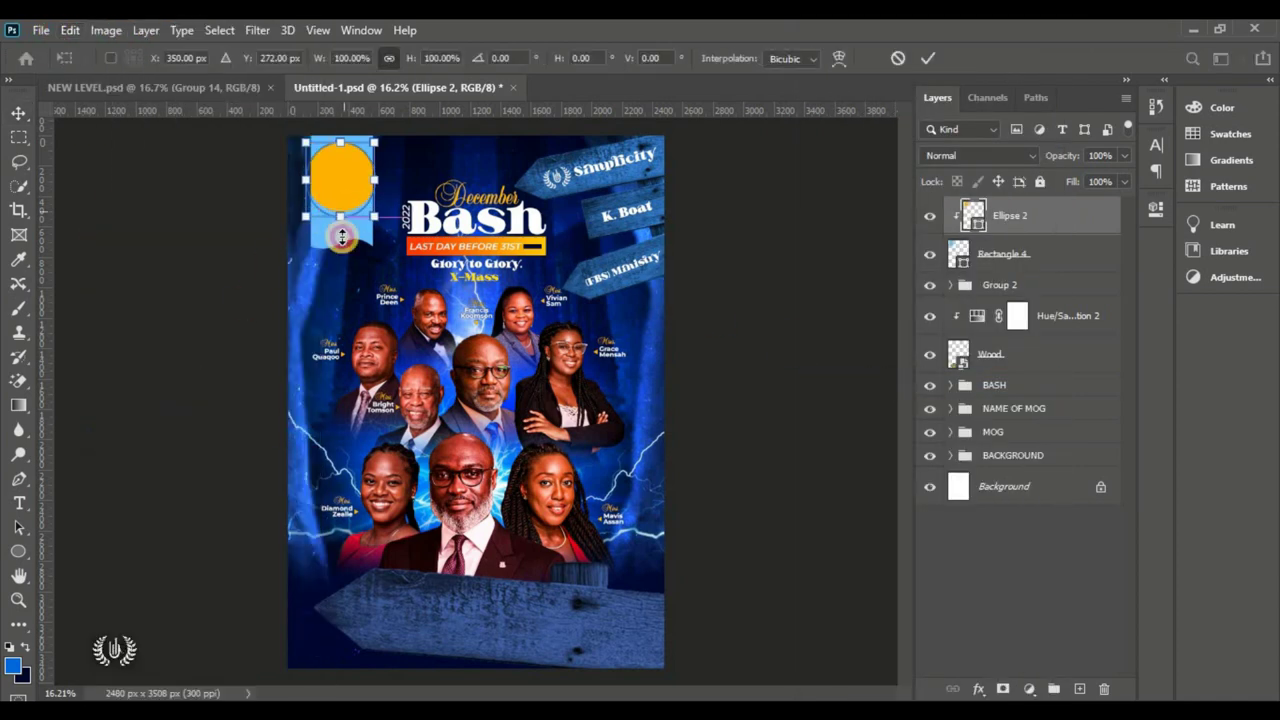
pyautogui.moveTo(341, 236); pyautogui.dragTo(336, 172)
pyautogui.click(929, 63)
pyautogui.click(216, 276)
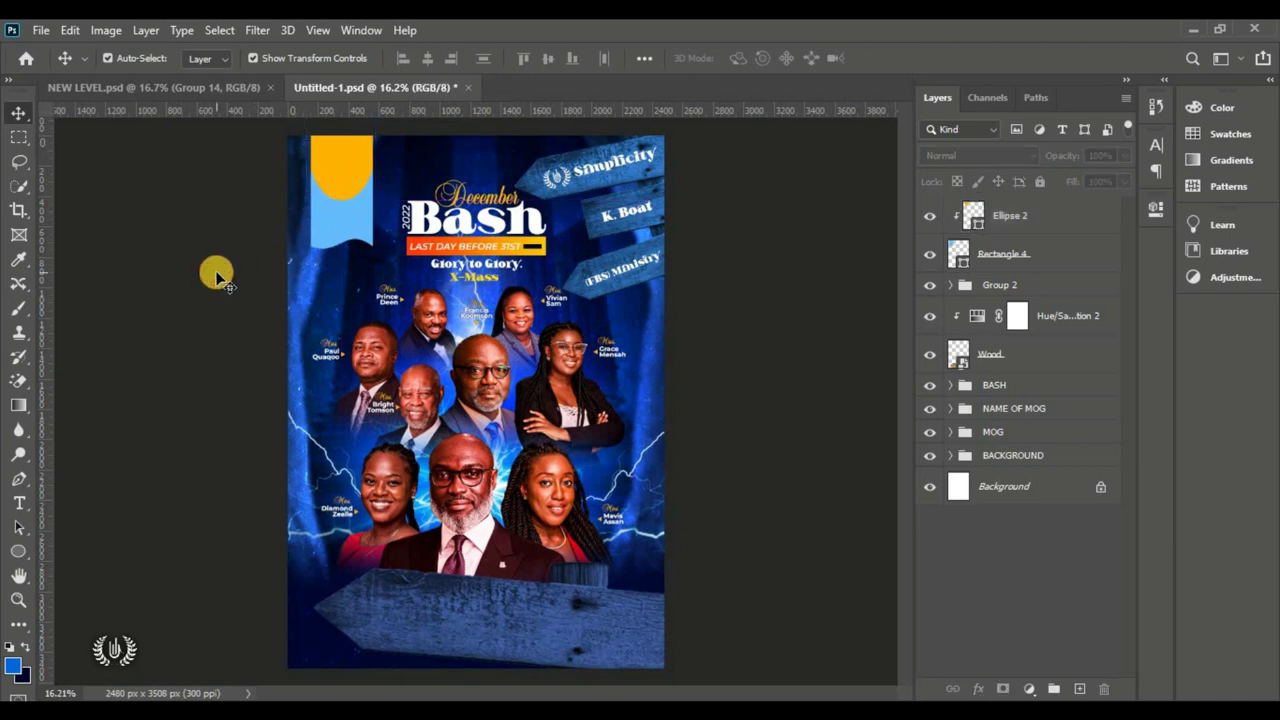
# Step: Recolour Ellipse 2 to dark navy 00072a and tag its layer green
pyautogui.click(350, 180)
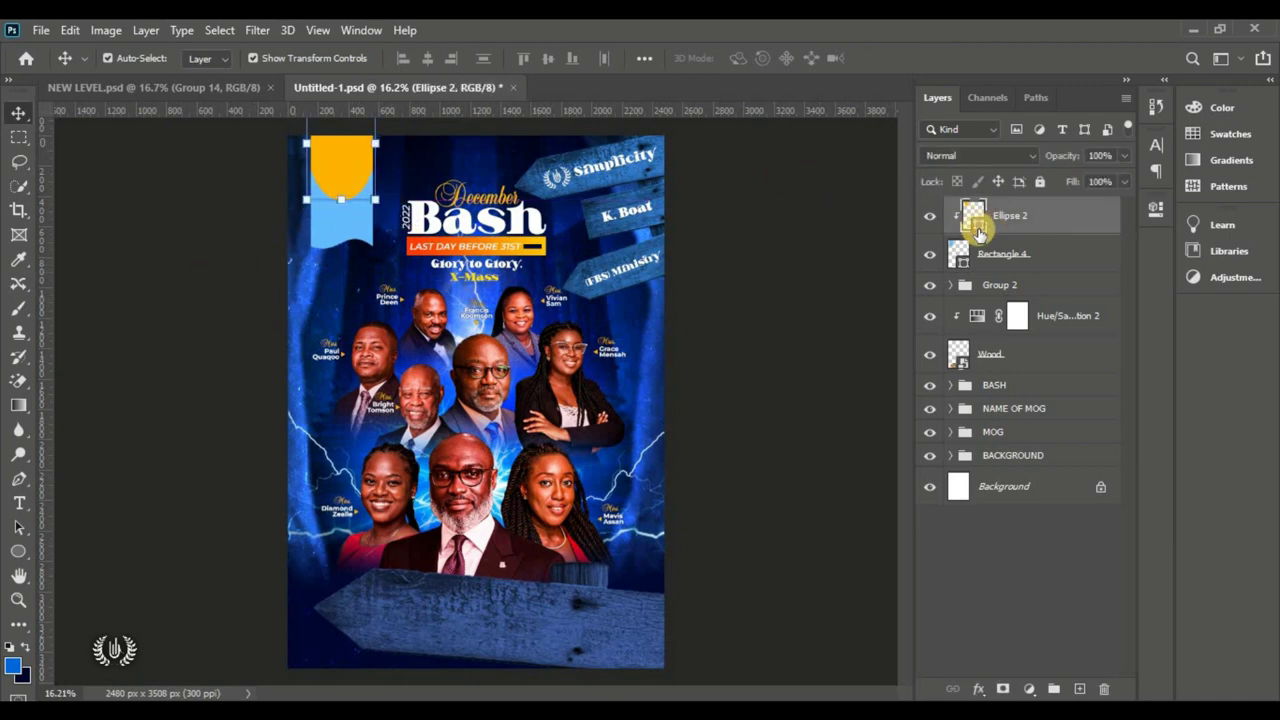
pyautogui.doubleClick(974, 222)
pyautogui.click(24, 675)
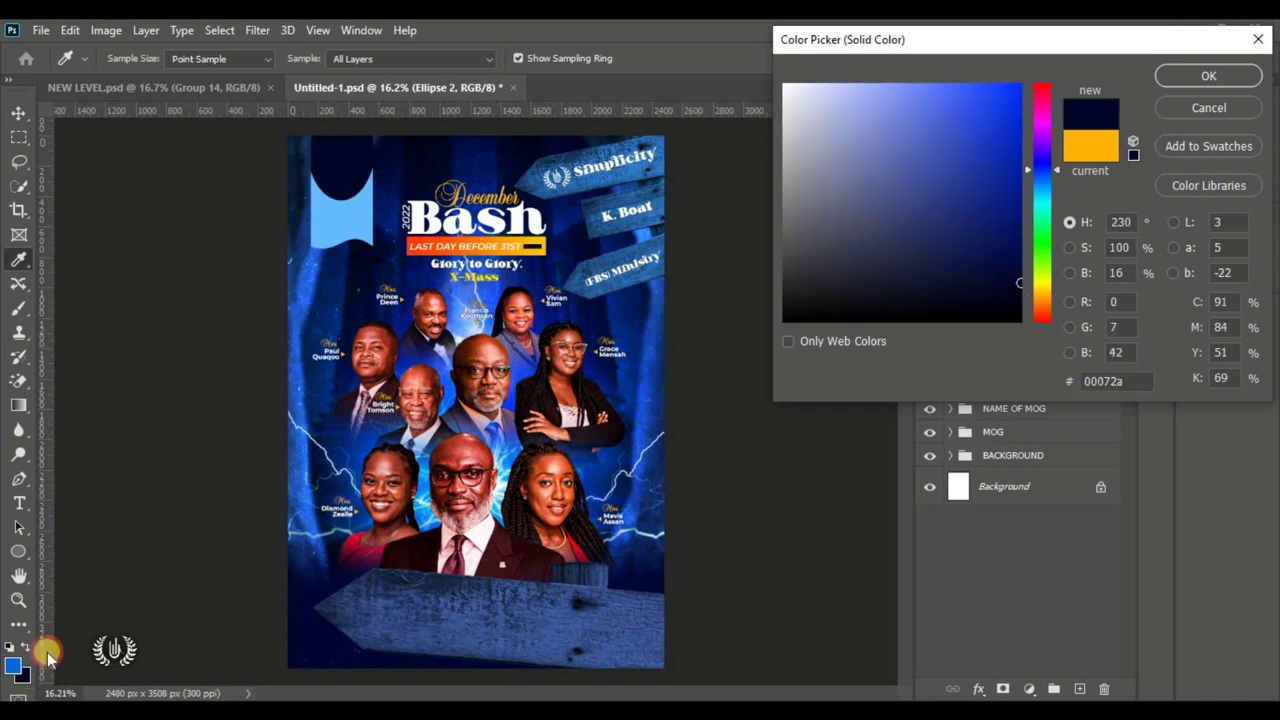
pyautogui.click(1191, 77)
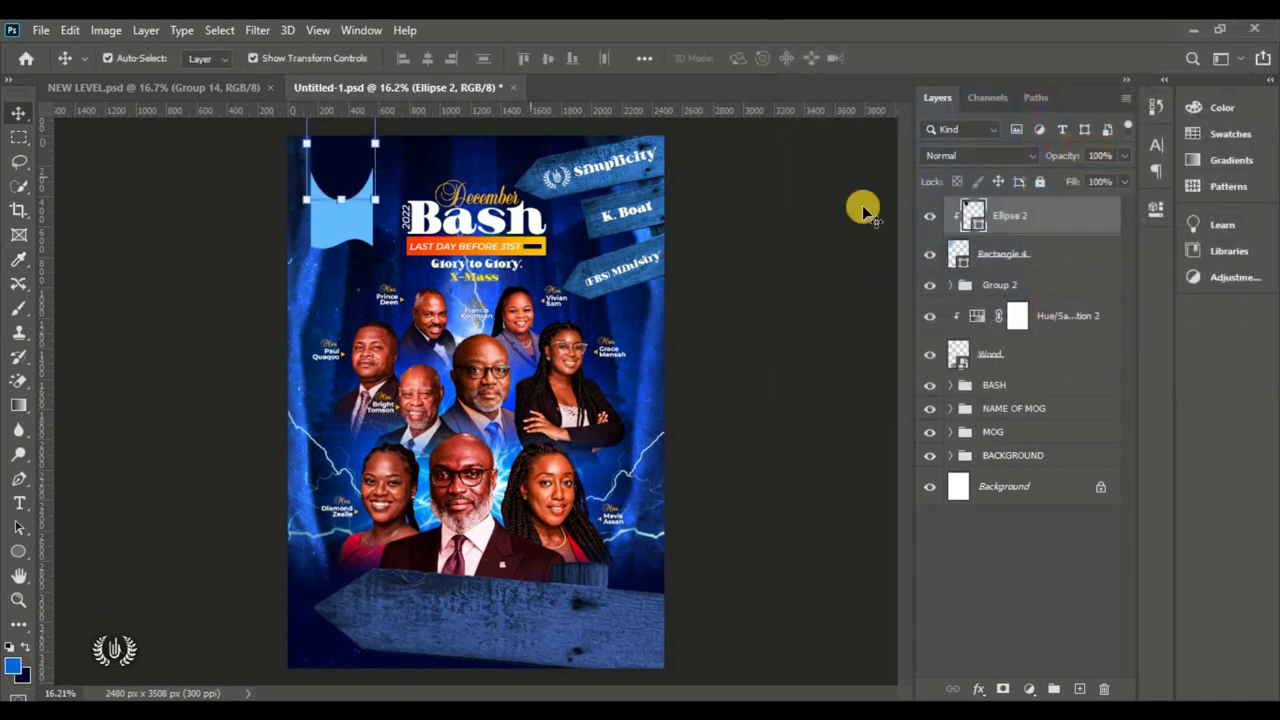
pyautogui.rightClick(1068, 228)
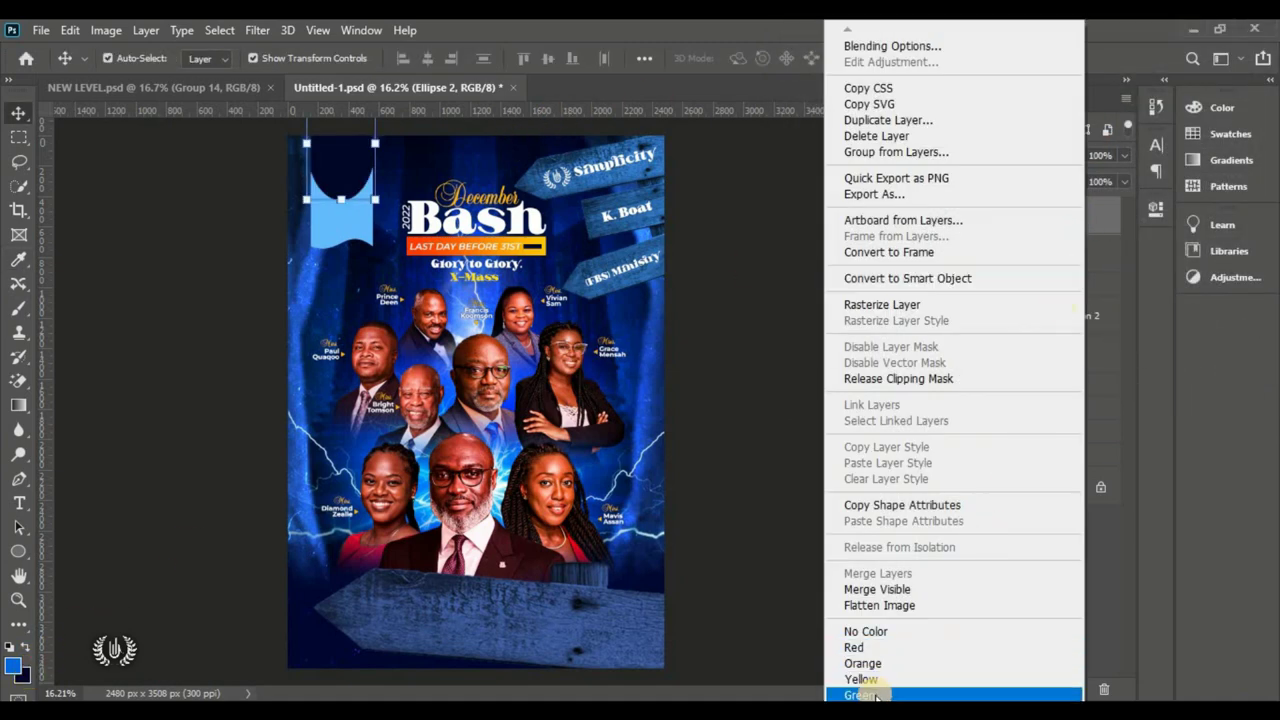
pyautogui.click(886, 697)
# Step: Duplicate Ellipse 2, tag the copy red and fill it white
pyautogui.moveTo(1060, 218); pyautogui.dragTo(995, 235)
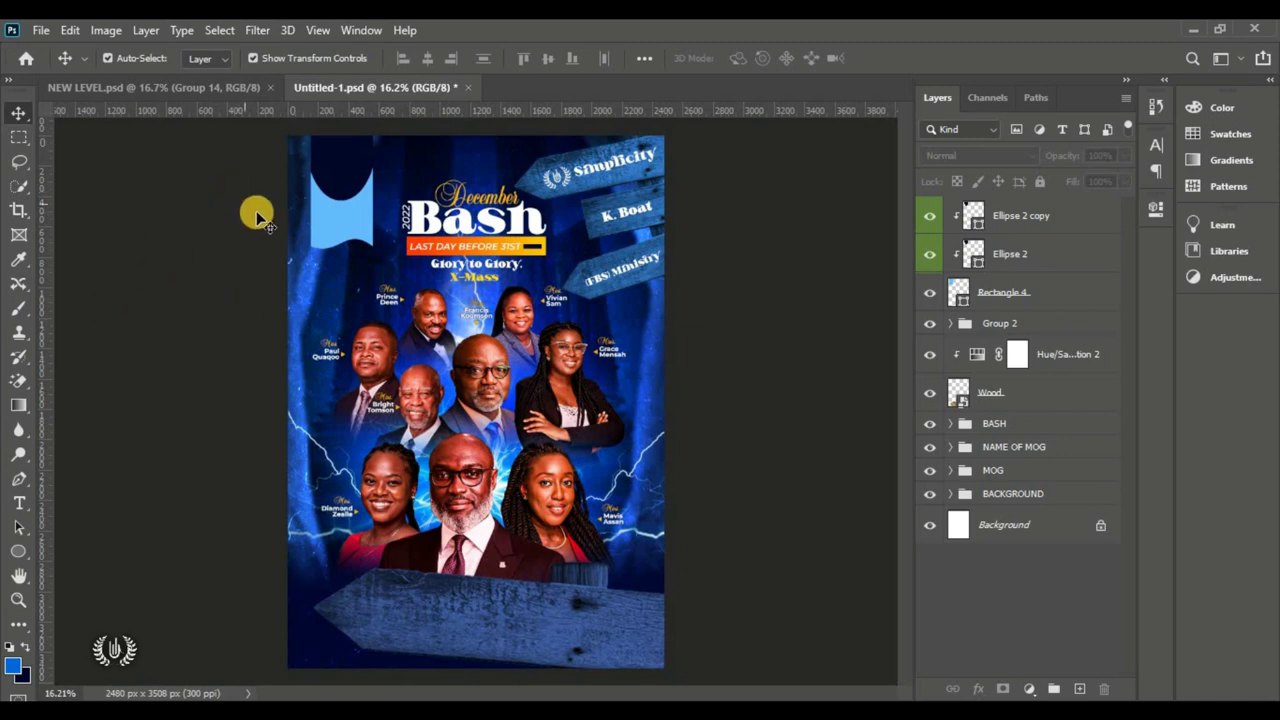
pyautogui.click(335, 170)
pyautogui.rightClick(1072, 222)
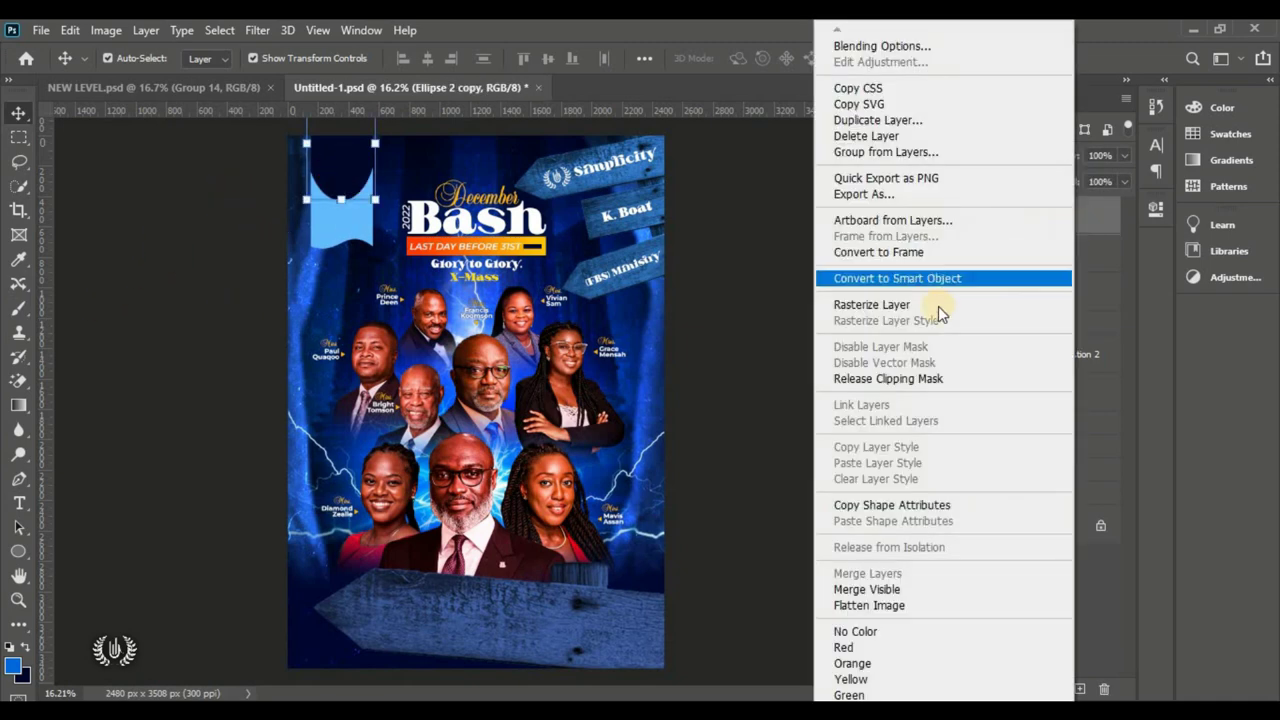
pyautogui.click(845, 647)
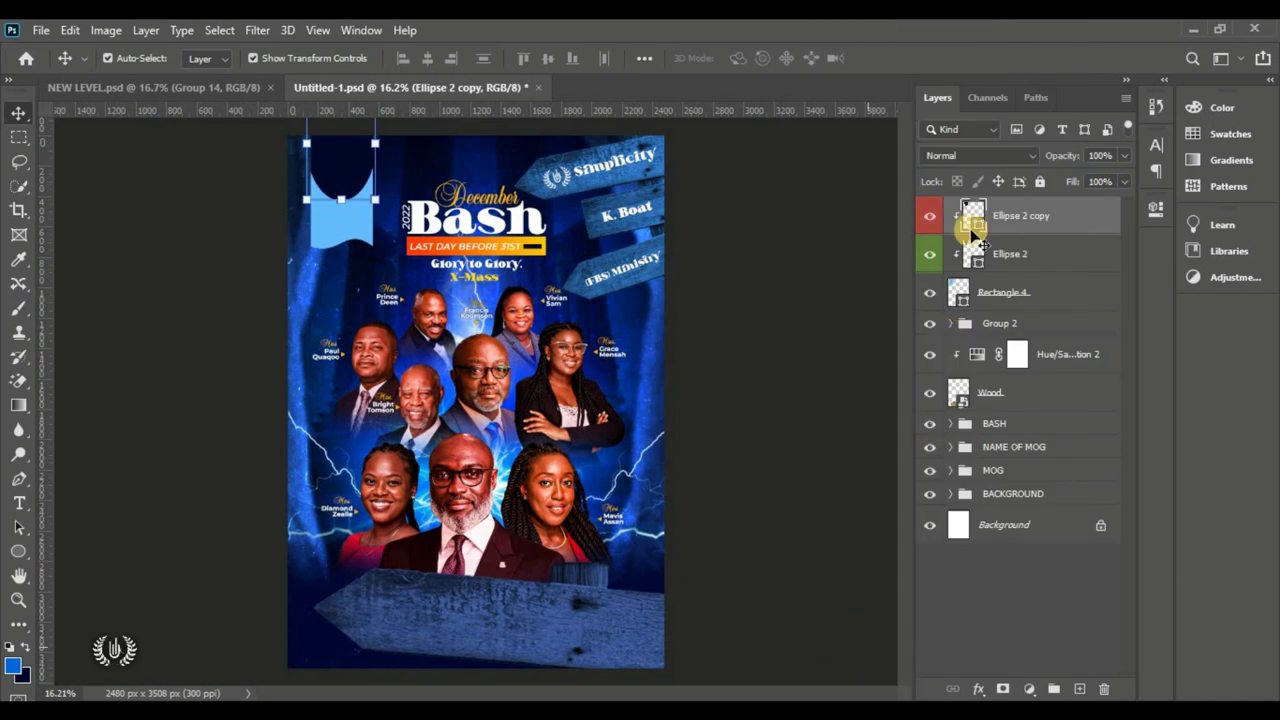
pyautogui.doubleClick(980, 230)
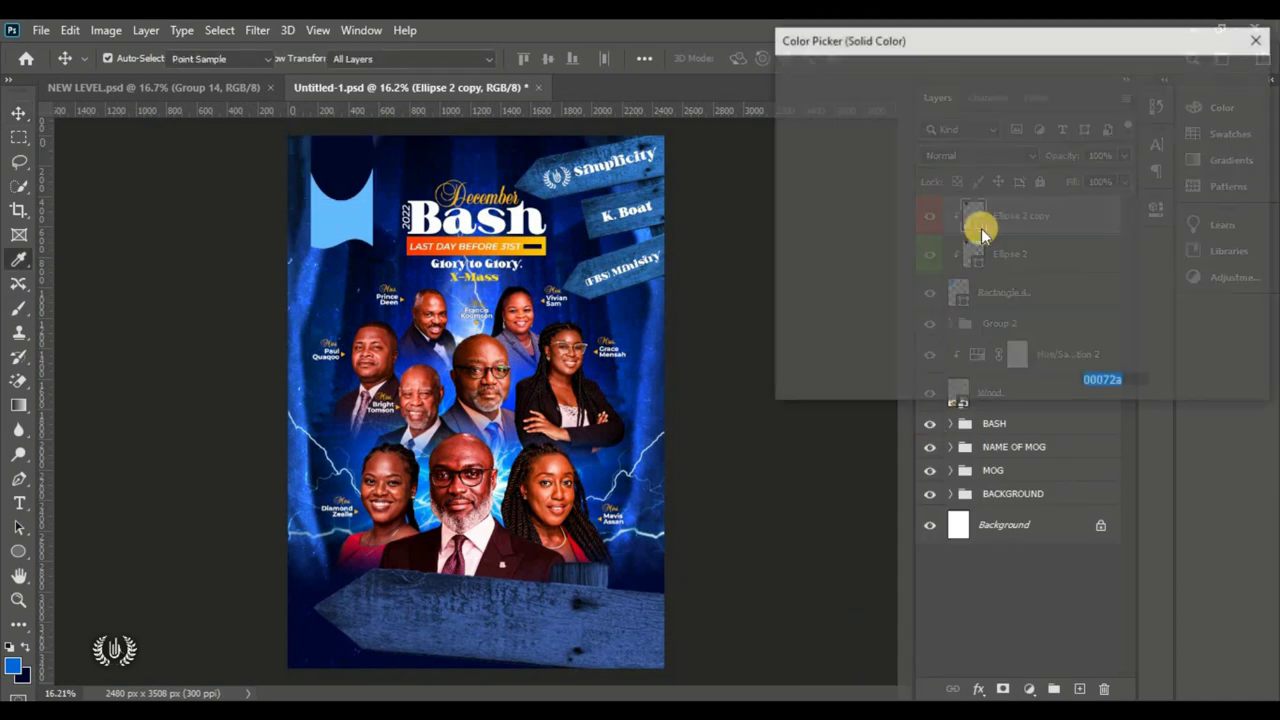
pyautogui.click(791, 85)
pyautogui.click(1195, 79)
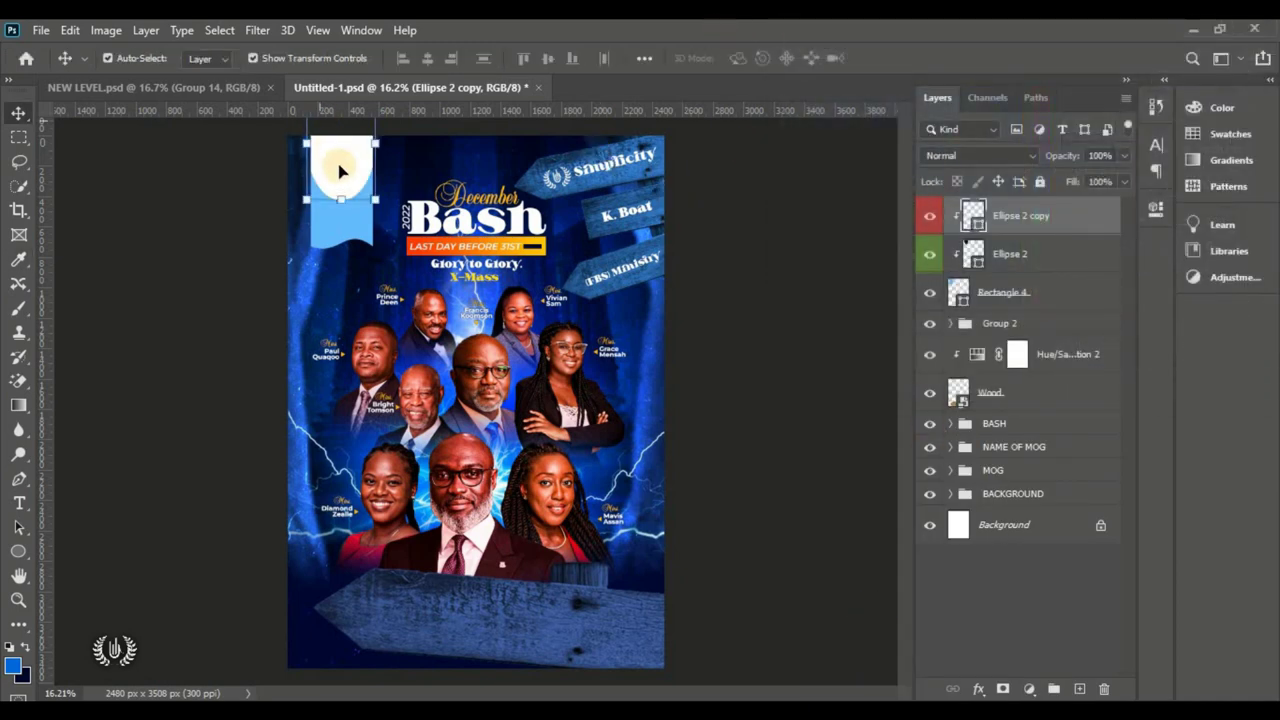
# Step: Place the white Ellipse 2 copy below Ellipse 2, offset so it peeks beneath the navy
pyautogui.moveTo(355, 178); pyautogui.dragTo(367, 190)
pyautogui.moveTo(1083, 229); pyautogui.dragTo(1034, 268)
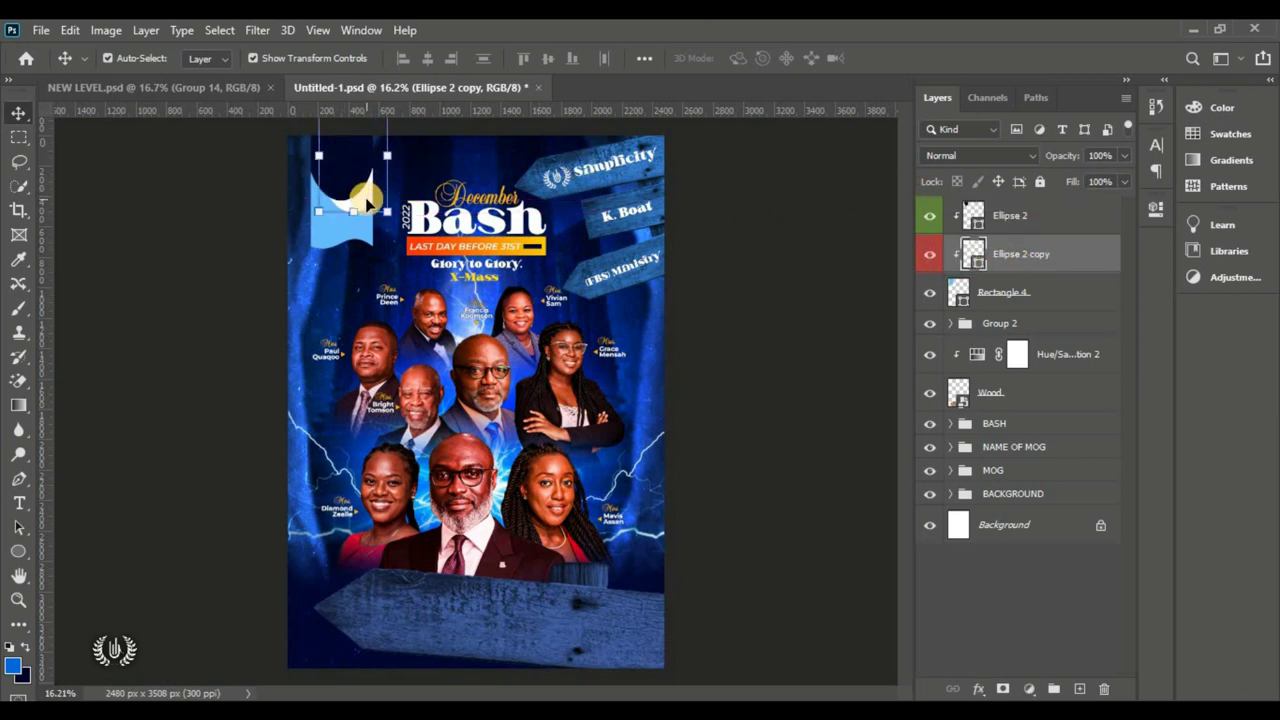
pyautogui.moveTo(367, 200)
pyautogui.mouseDown()
pyautogui.moveTo(357, 185)
pyautogui.moveTo(360, 200)
pyautogui.mouseUp()
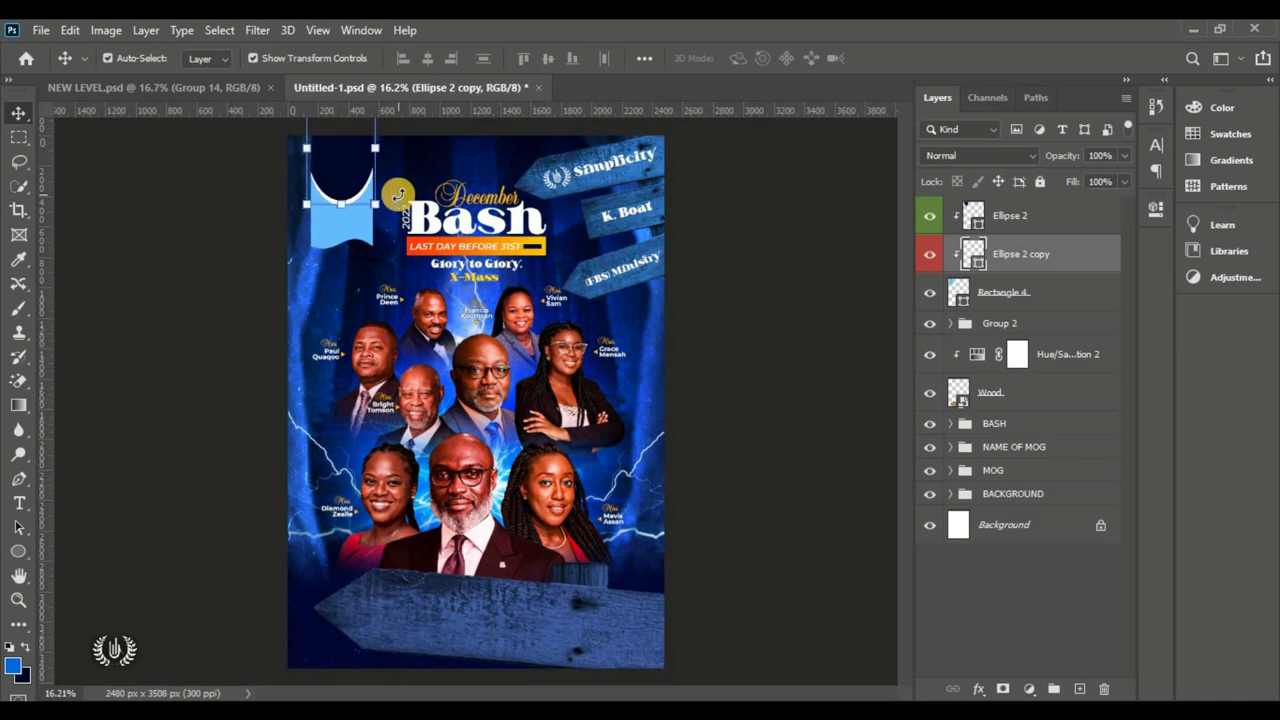
pyautogui.click(739, 240)
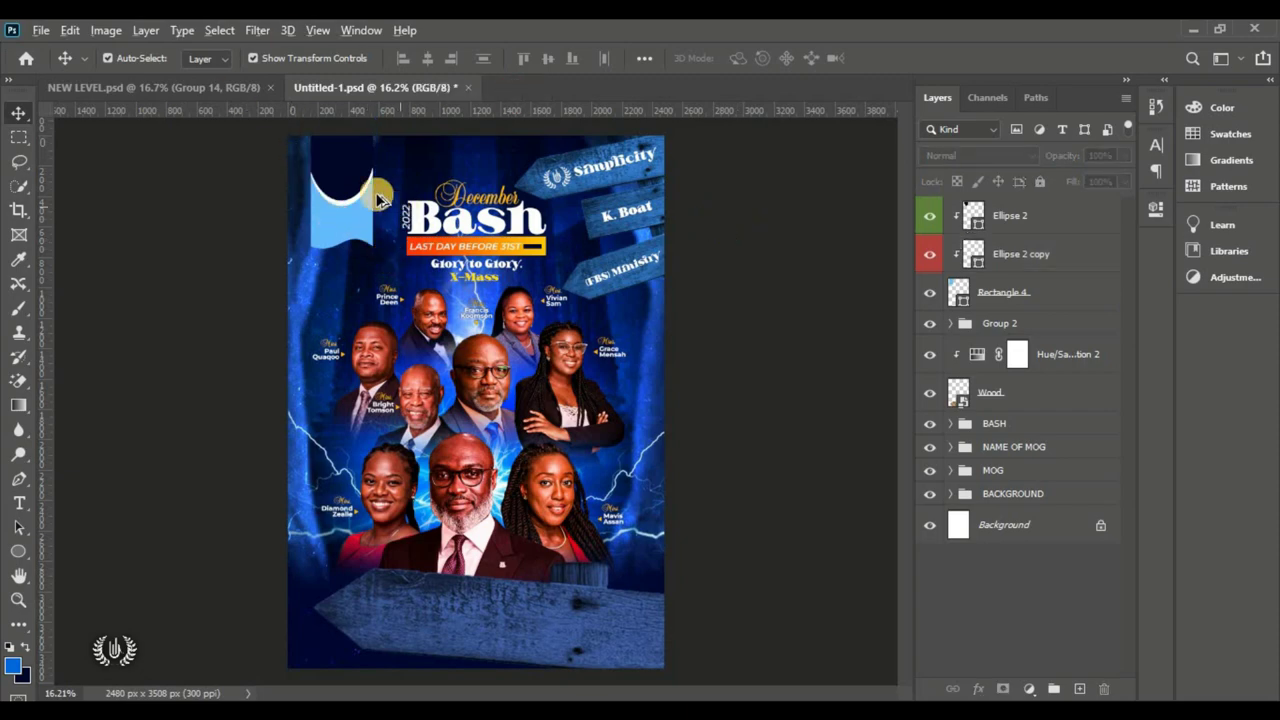
# Step: Type 'December' in white with the Horizontal Type tool over the ribbon's navy top
pyautogui.scroll(5, 380, 199)
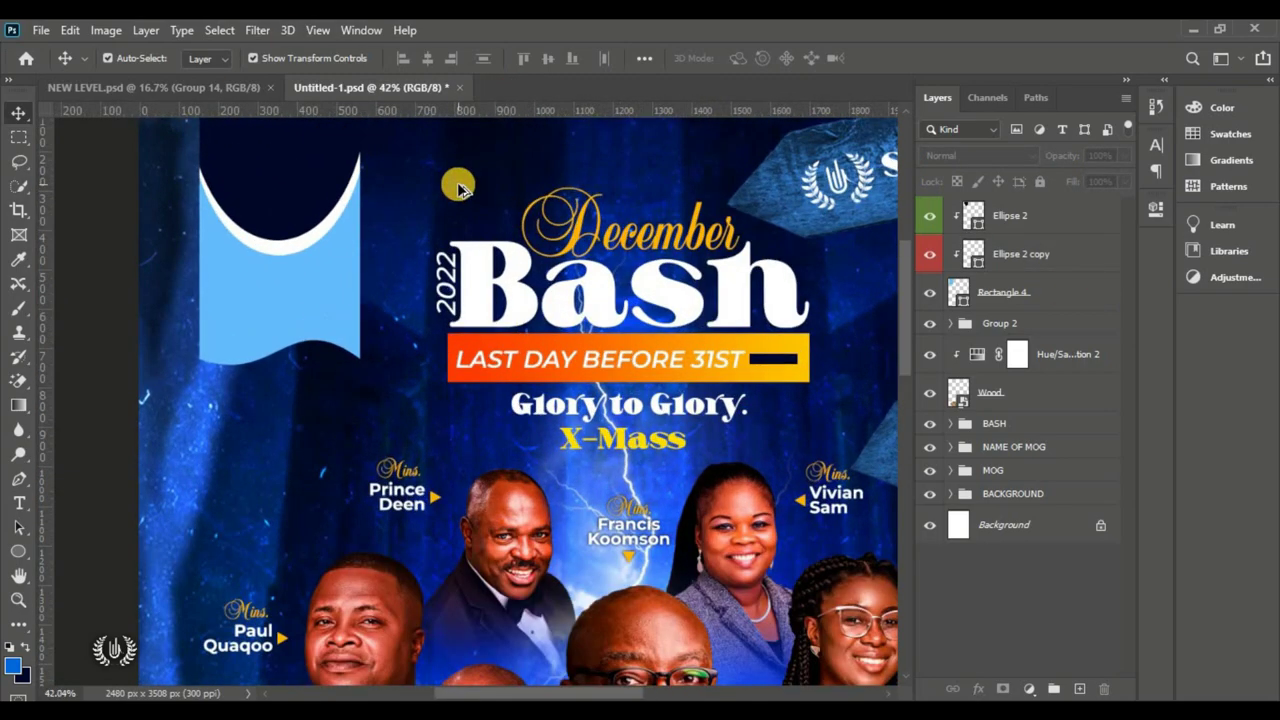
pyautogui.scroll(2, 908, 270)
pyautogui.click(1063, 217)
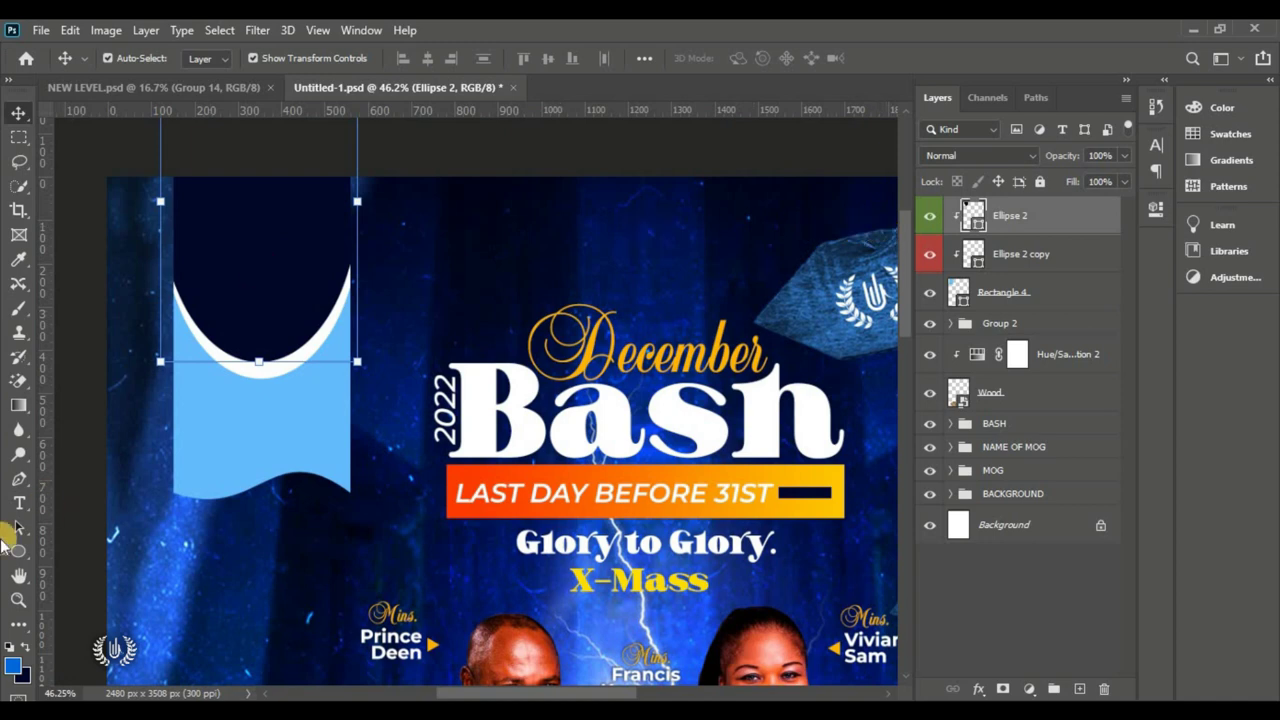
pyautogui.click(32, 510)
pyautogui.click(100, 500)
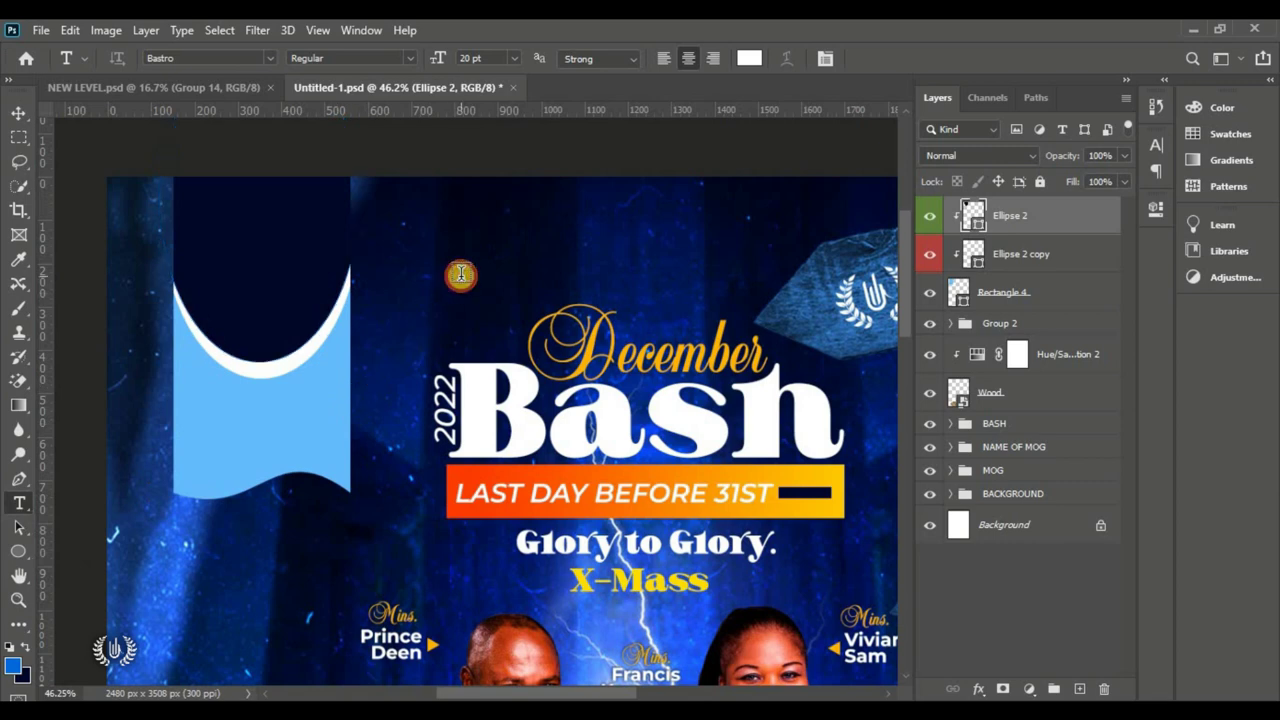
pyautogui.click(463, 298)
pyautogui.moveTo(463, 298); pyautogui.dragTo(347, 292)
pyautogui.write('Des')
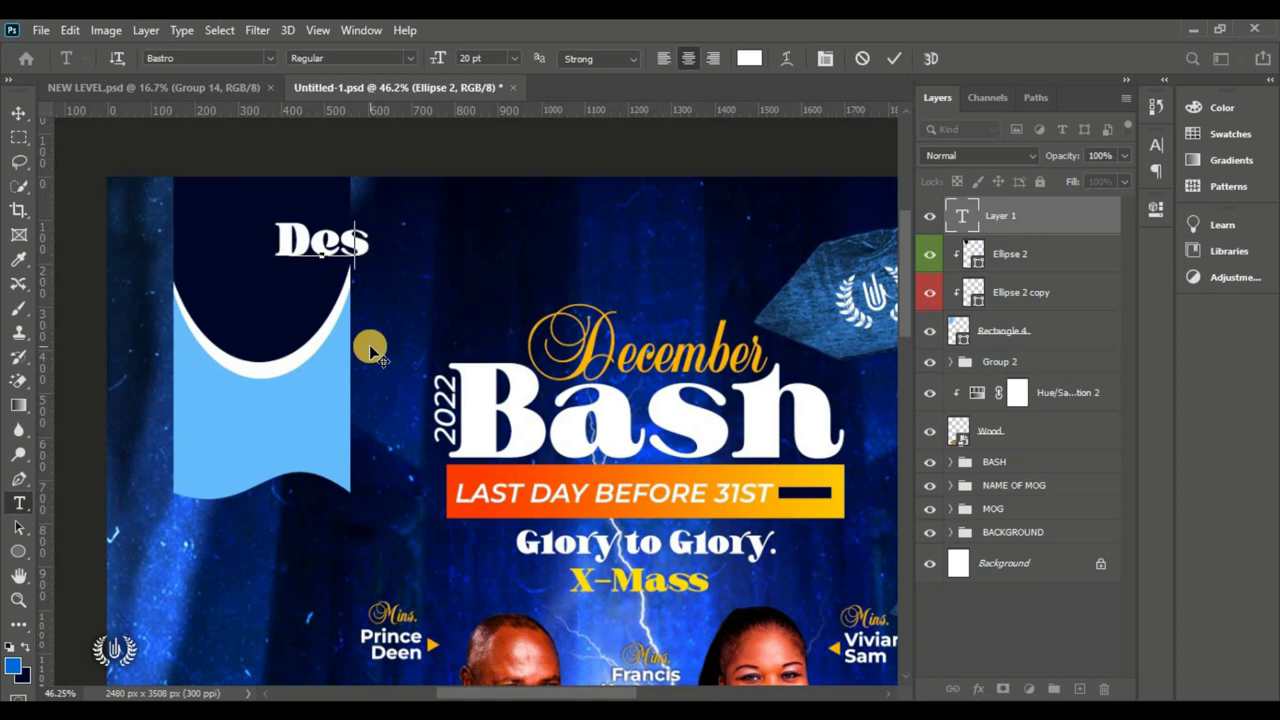
pyautogui.press('BackSpace')
pyautogui.write('CE')
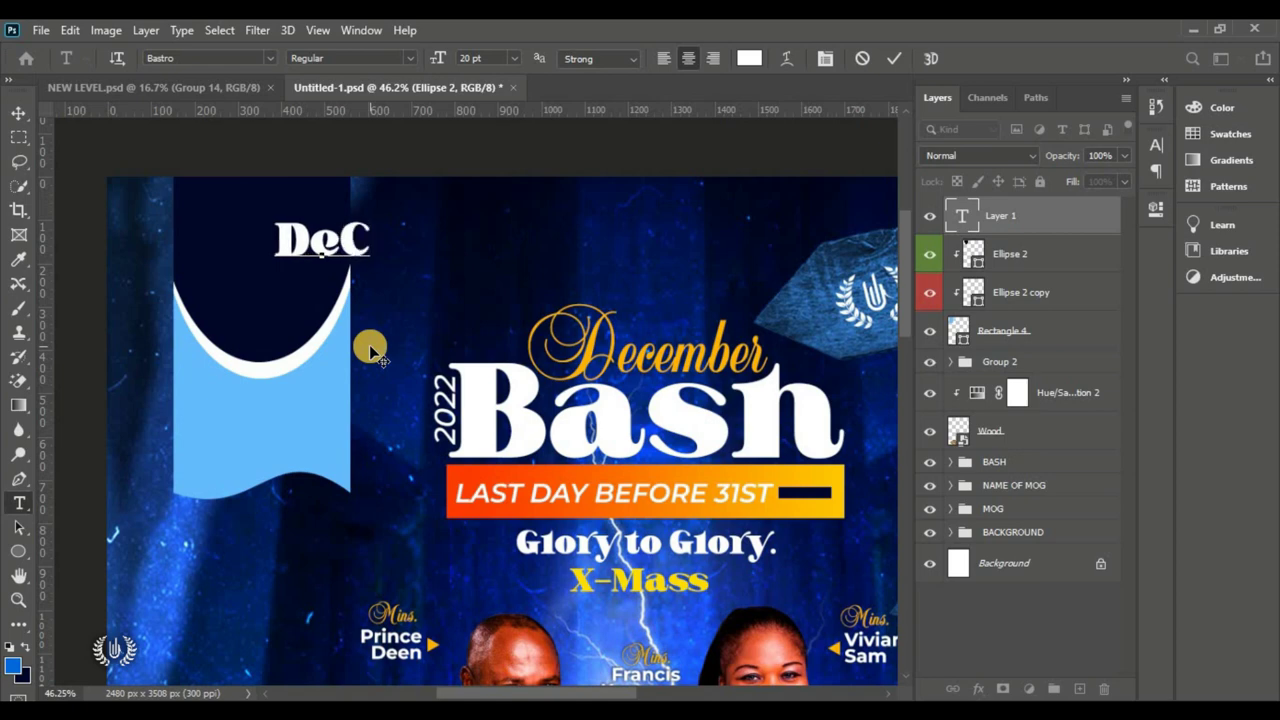
pyautogui.press('BackSpace')
pyautogui.press('BackSpace')
pyautogui.write('ce')
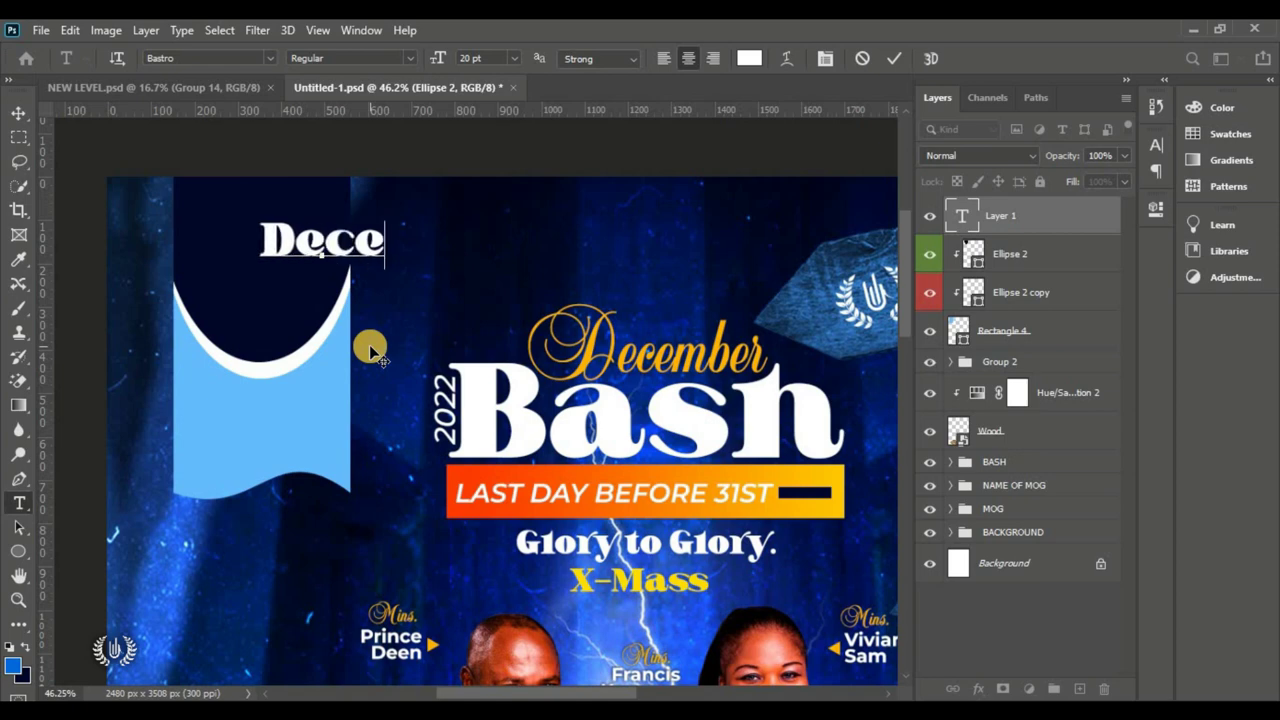
pyautogui.write('mber')
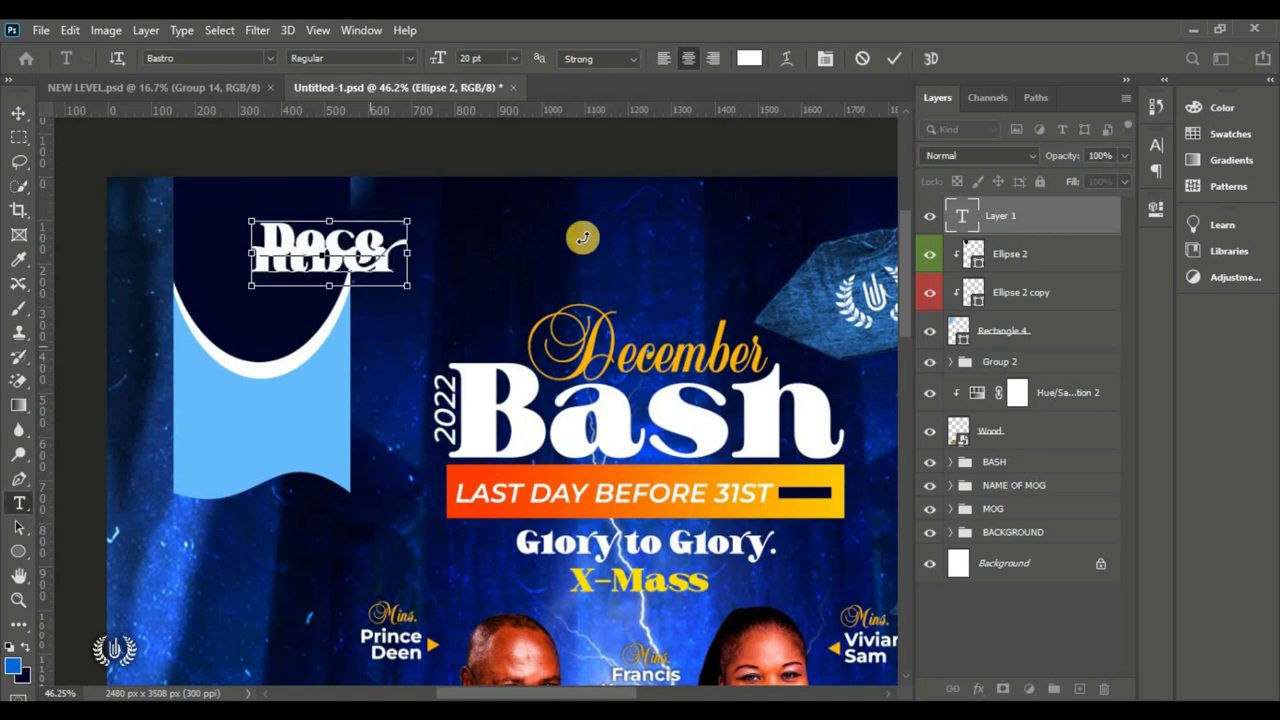
# Step: Increase the line spacing of the two-line 'Dece mber' and scale it to about 80%
pyautogui.hotkey('ctrl', 'a')
pyautogui.click(1155, 152)
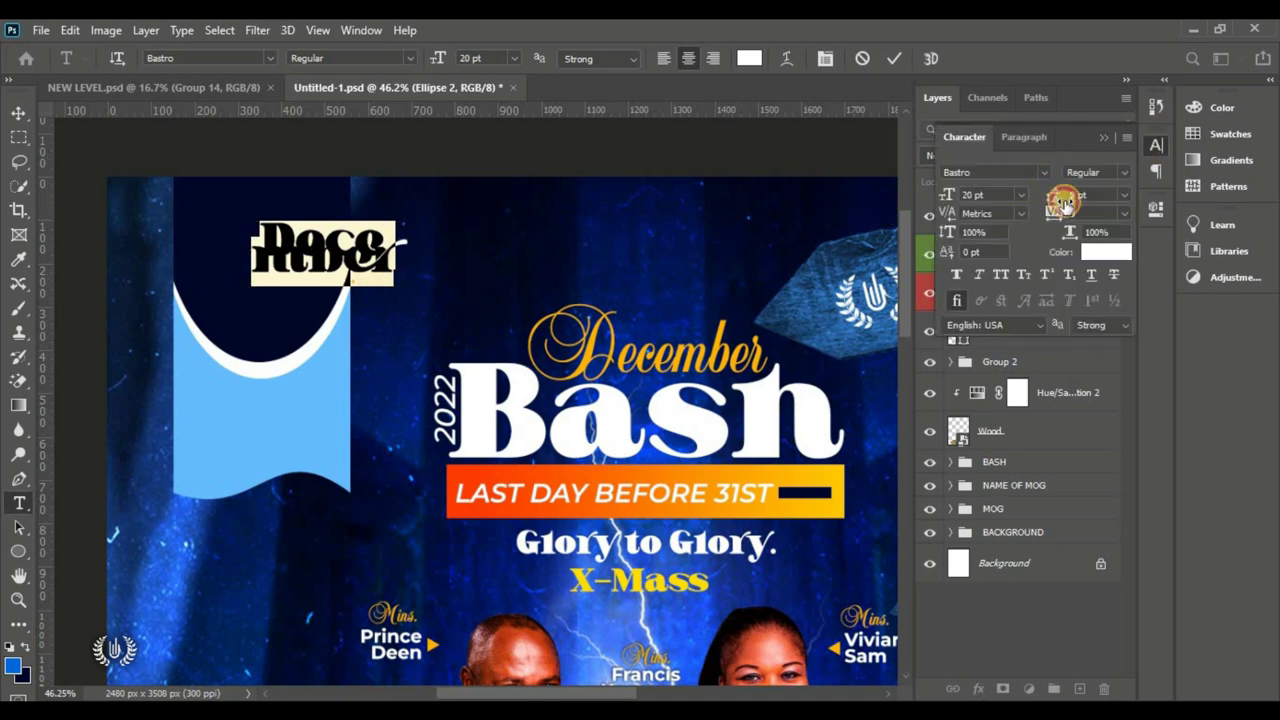
pyautogui.moveTo(1063, 203); pyautogui.dragTo(1061, 205)
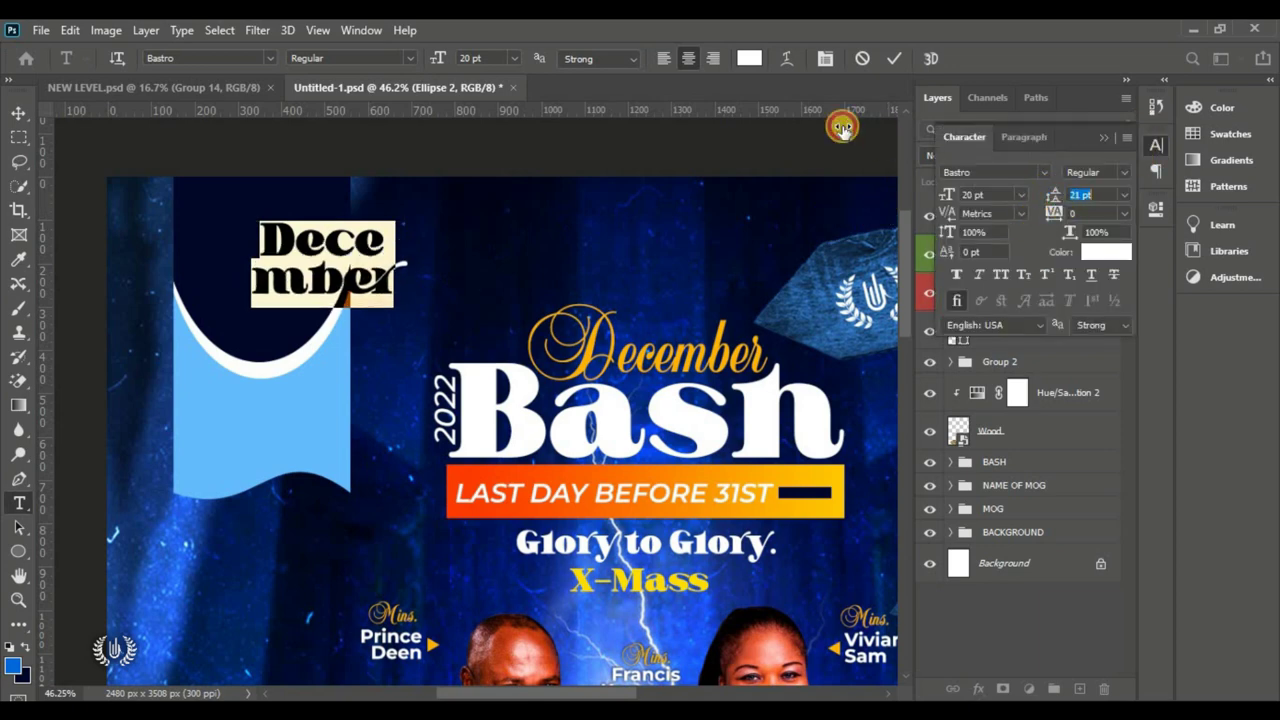
pyautogui.click(893, 58)
pyautogui.click(28, 120)
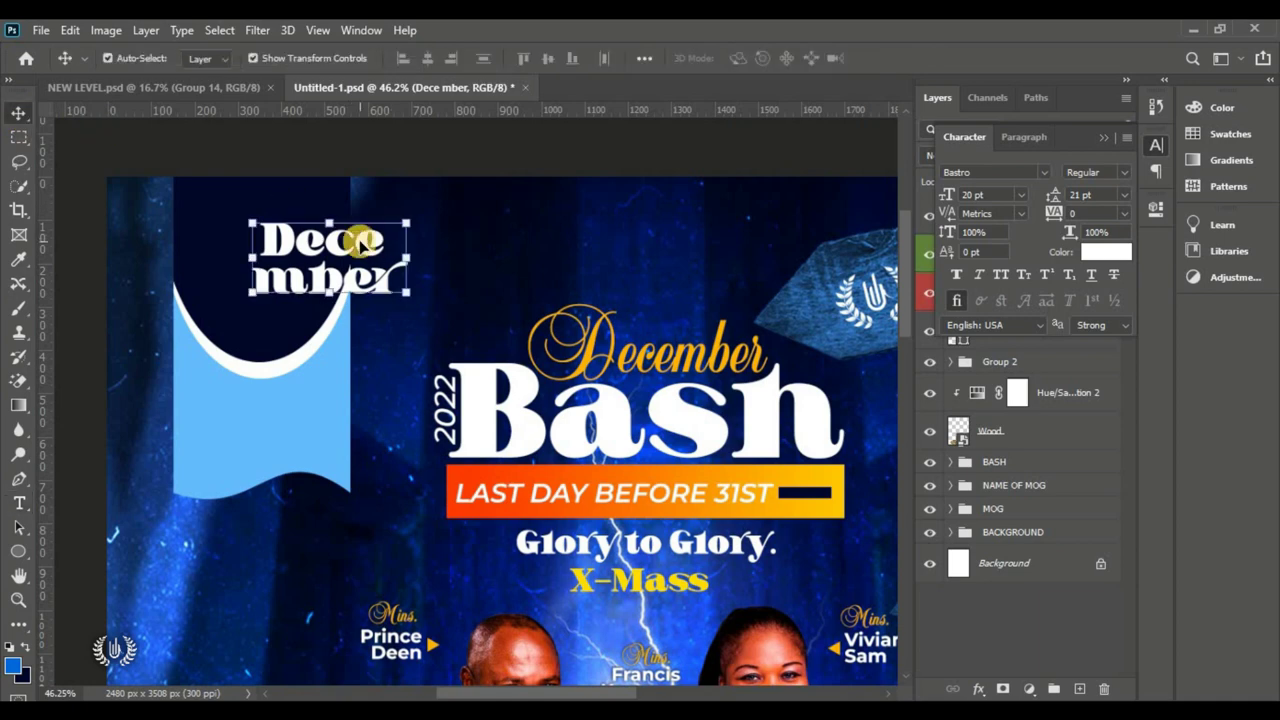
pyautogui.moveTo(409, 257); pyautogui.dragTo(279, 262)
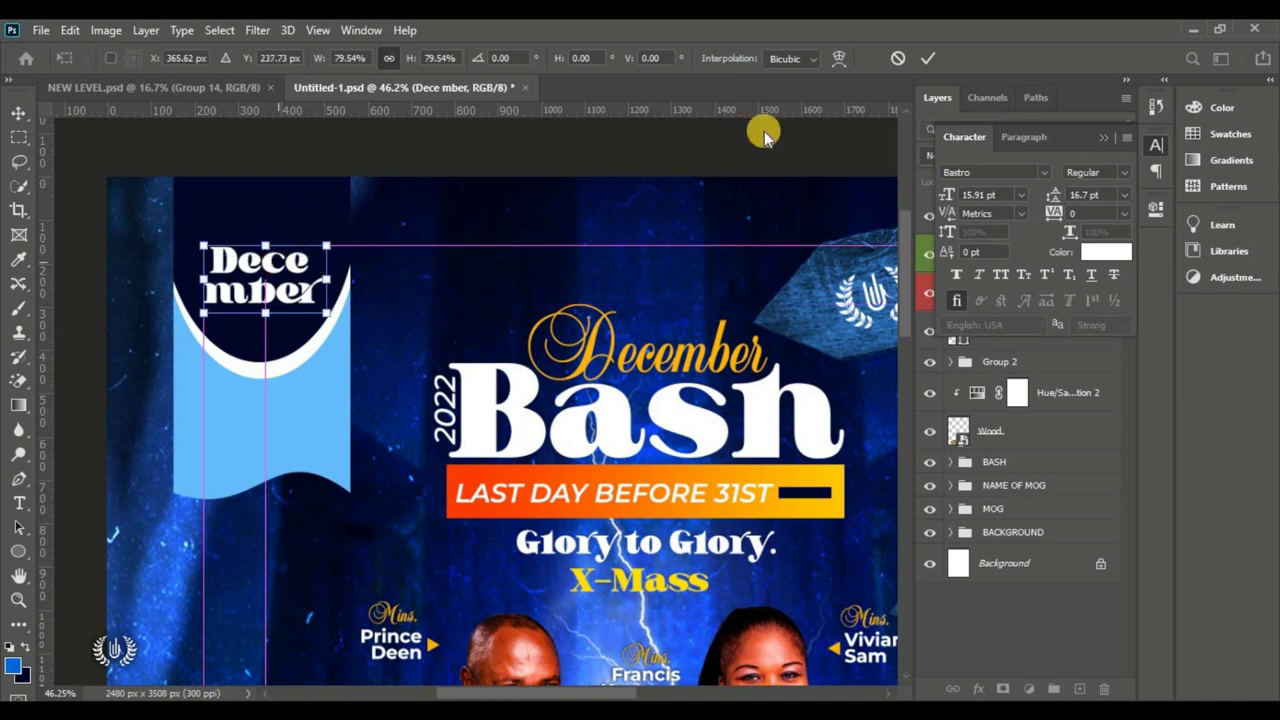
pyautogui.click(928, 58)
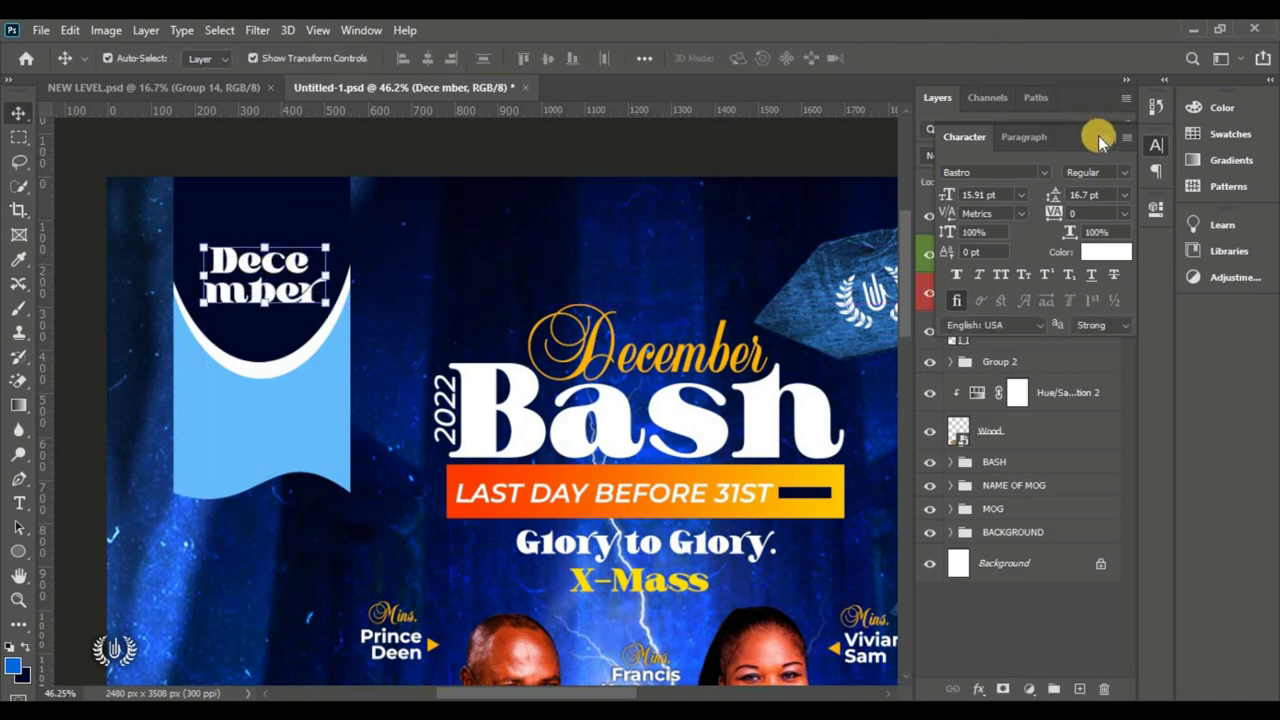
# Step: Start a new white text layer in Montserrat Black and type '30th'
pyautogui.click(19, 503)
pyautogui.click(110, 500)
pyautogui.click(493, 237)
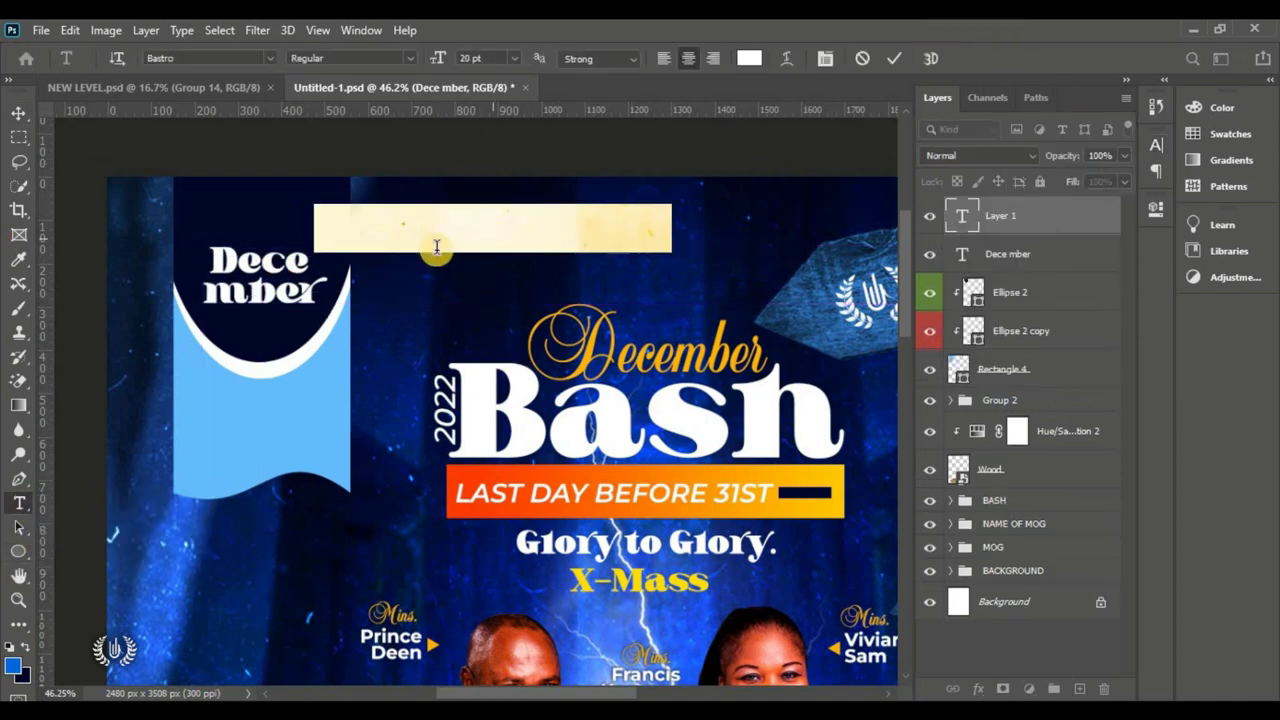
pyautogui.click(271, 63)
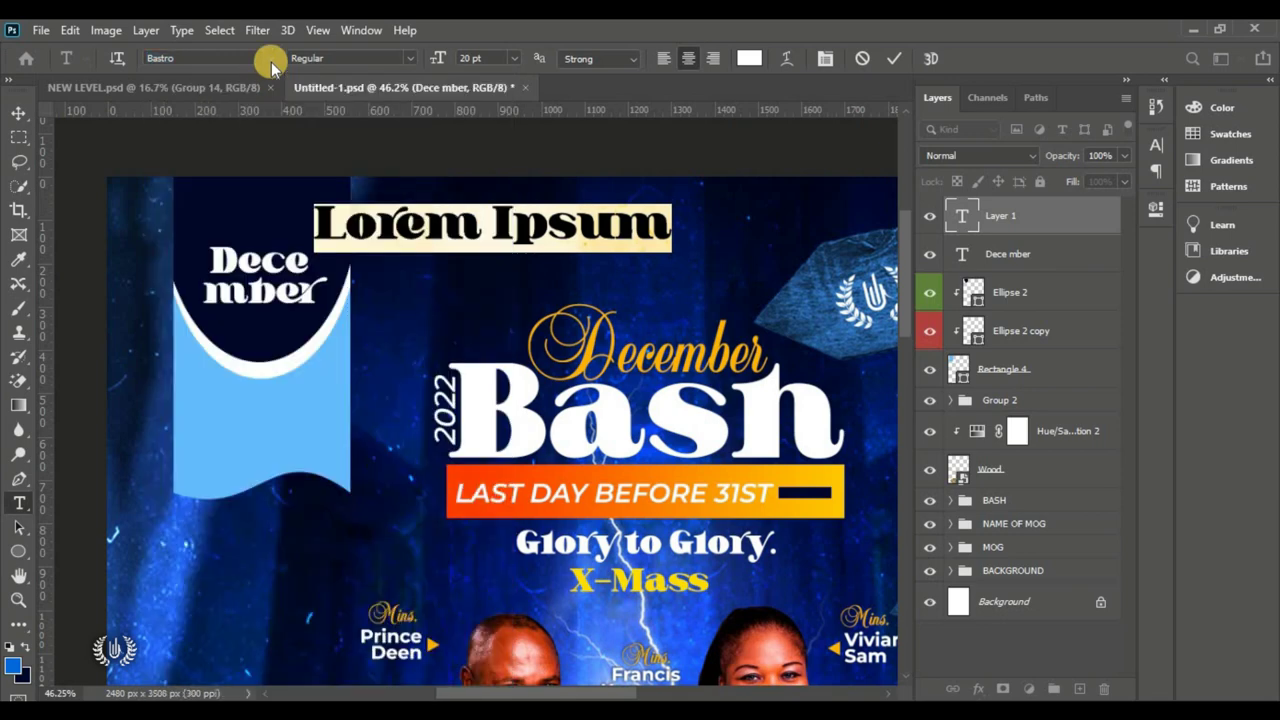
pyautogui.click(357, 133)
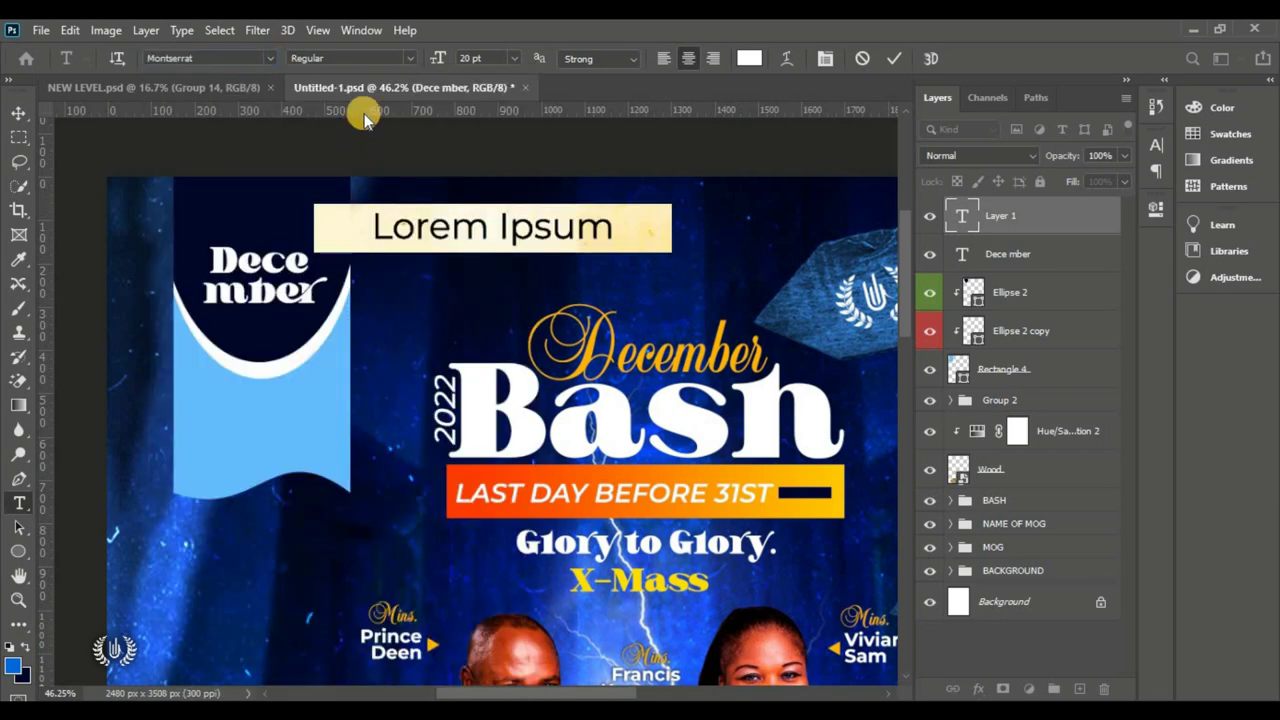
pyautogui.click(410, 58)
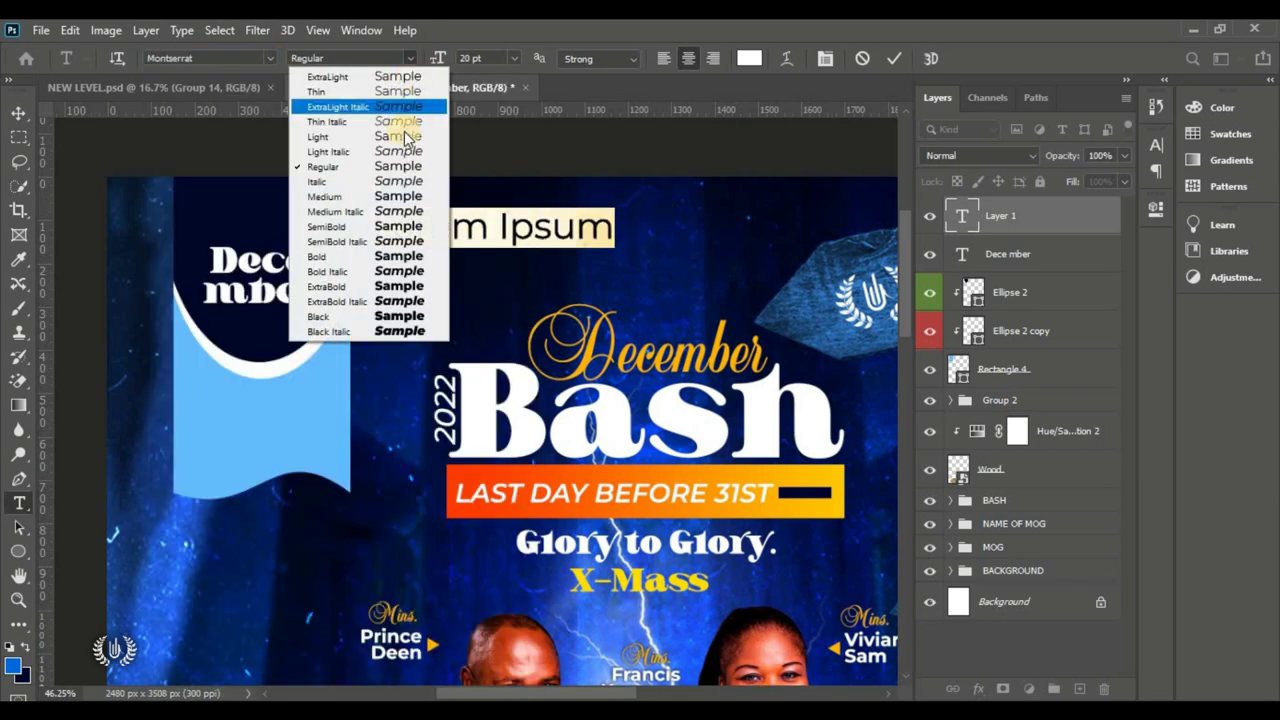
pyautogui.click(390, 316)
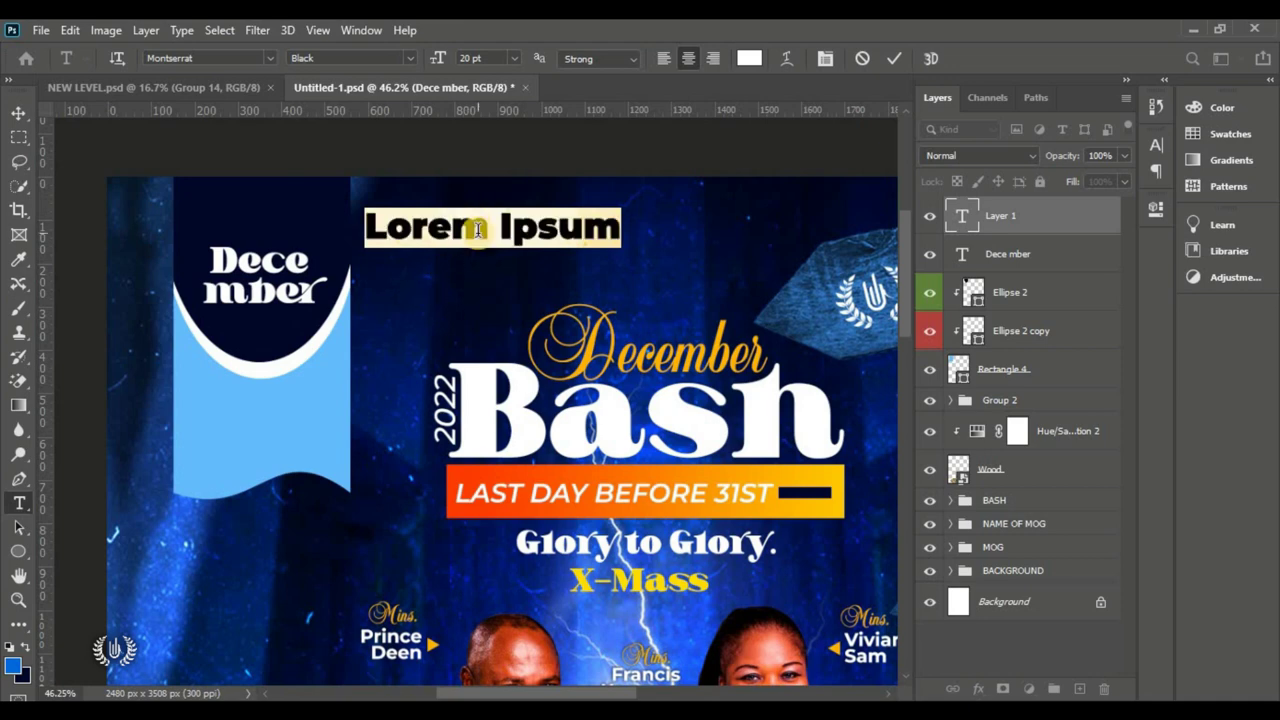
pyautogui.write('30')
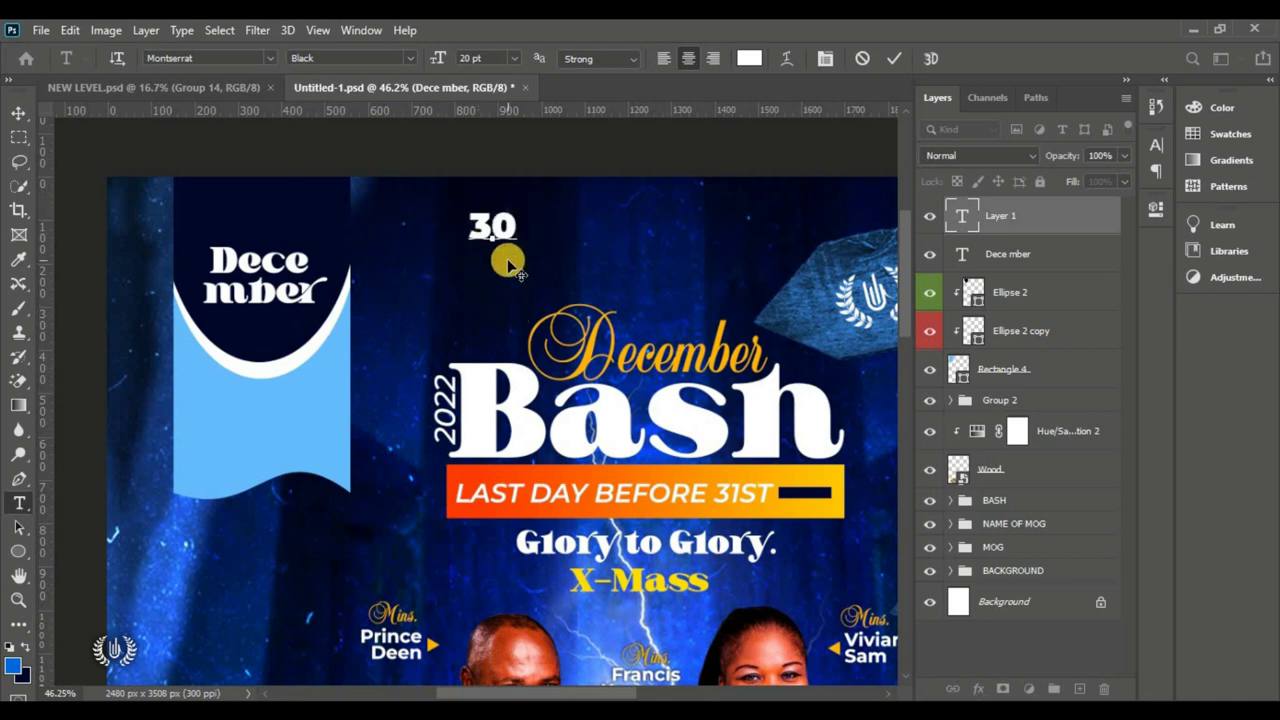
pyautogui.write('h')
# Step: Make 'th' superscript and move '30th' above the December lettering
pyautogui.moveTo(512, 228); pyautogui.dragTo(545, 224)
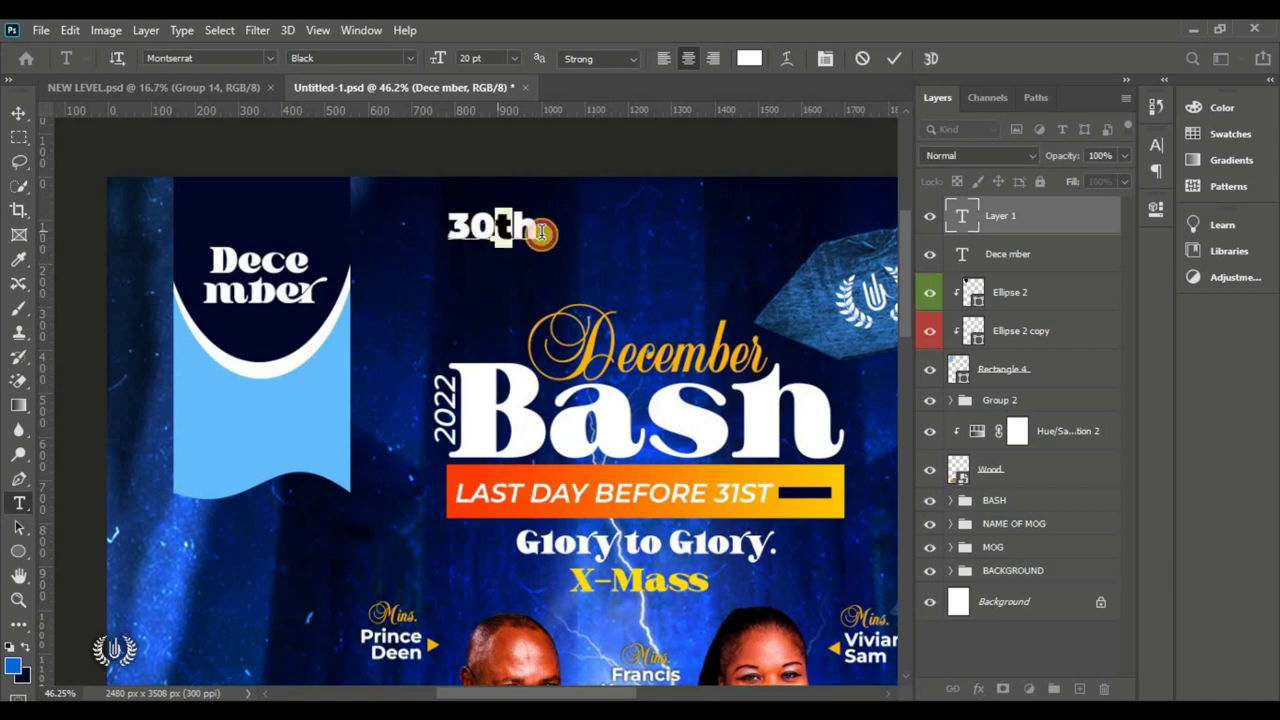
pyautogui.click(1156, 145)
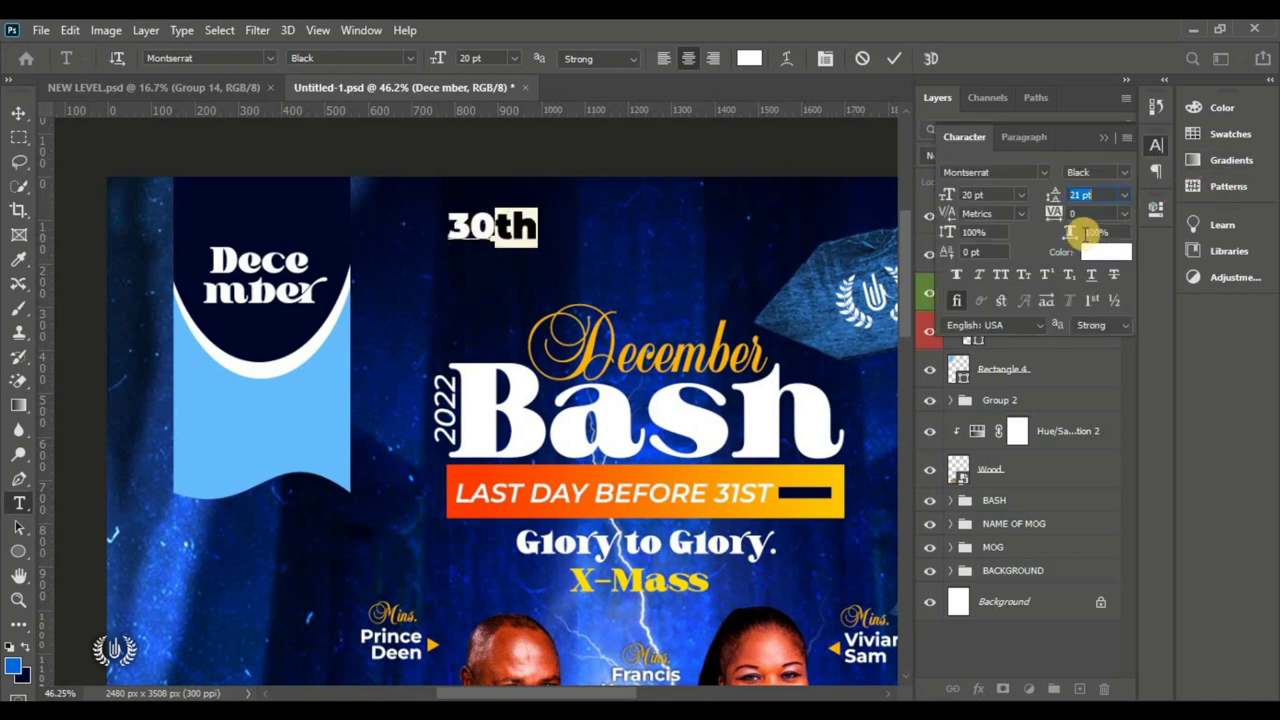
pyautogui.click(1044, 278)
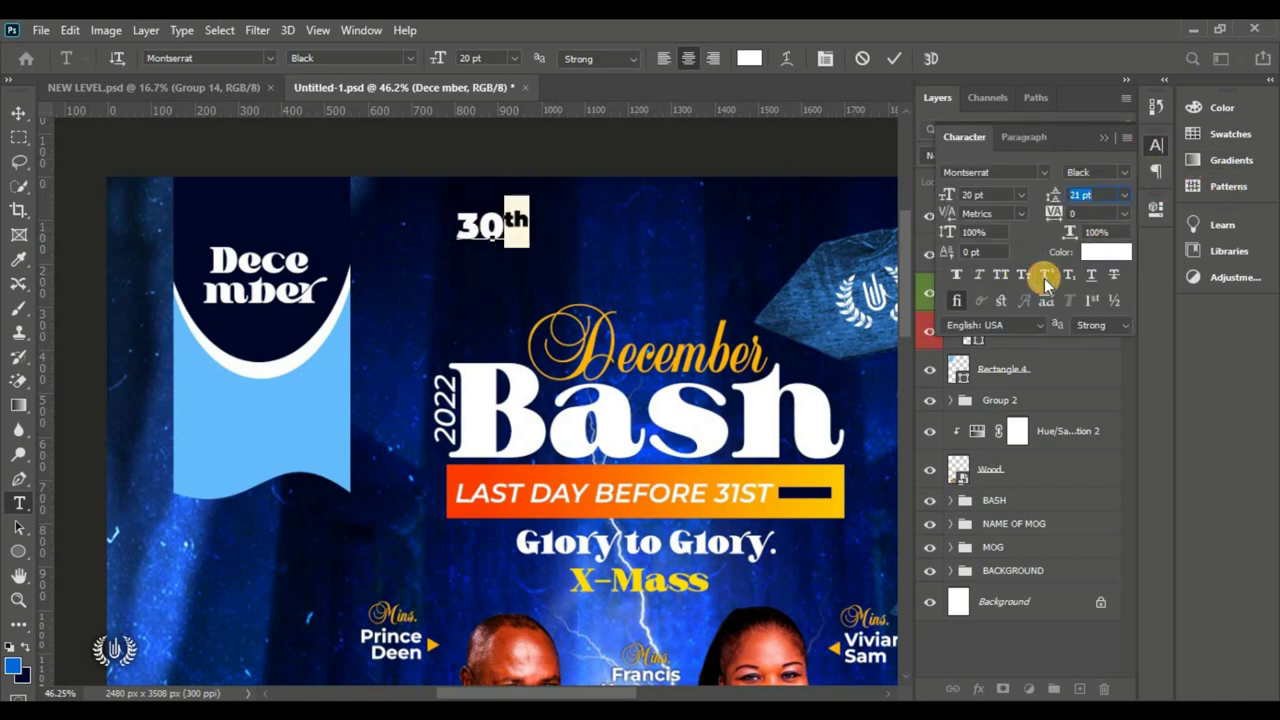
pyautogui.click(1105, 137)
pyautogui.click(894, 58)
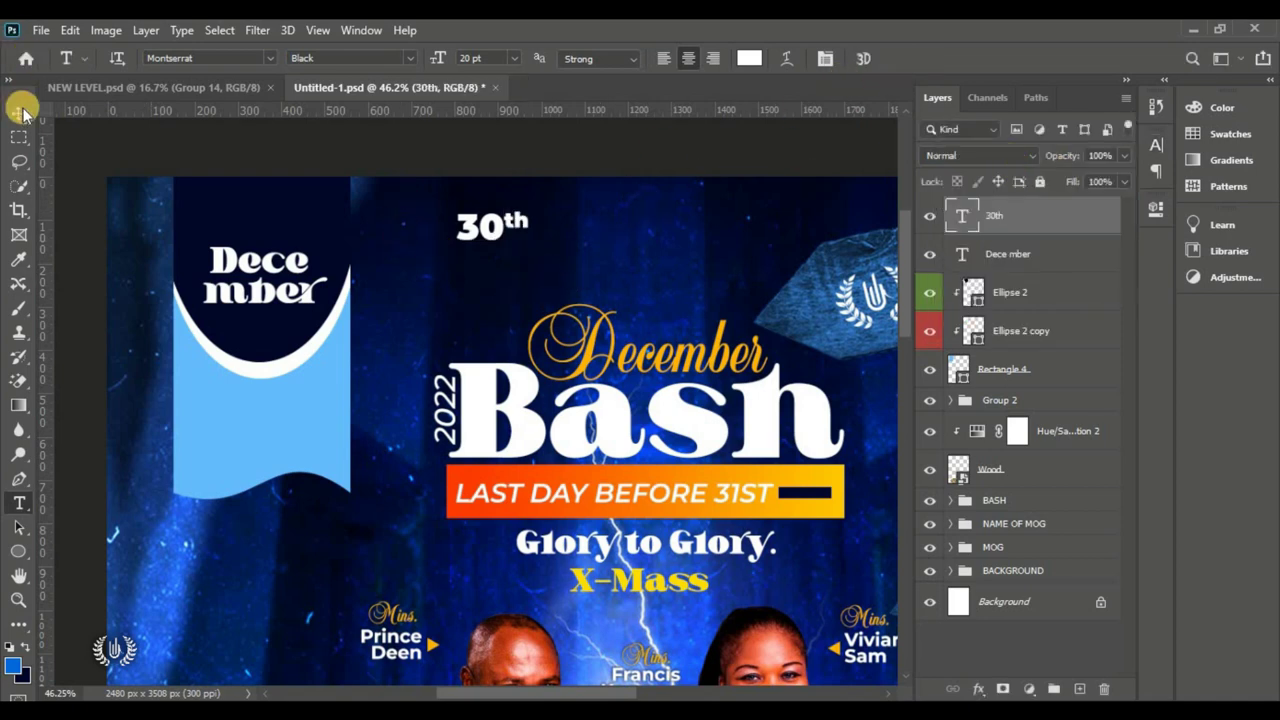
pyautogui.press('v')
pyautogui.moveTo(491, 210); pyautogui.dragTo(260, 222)
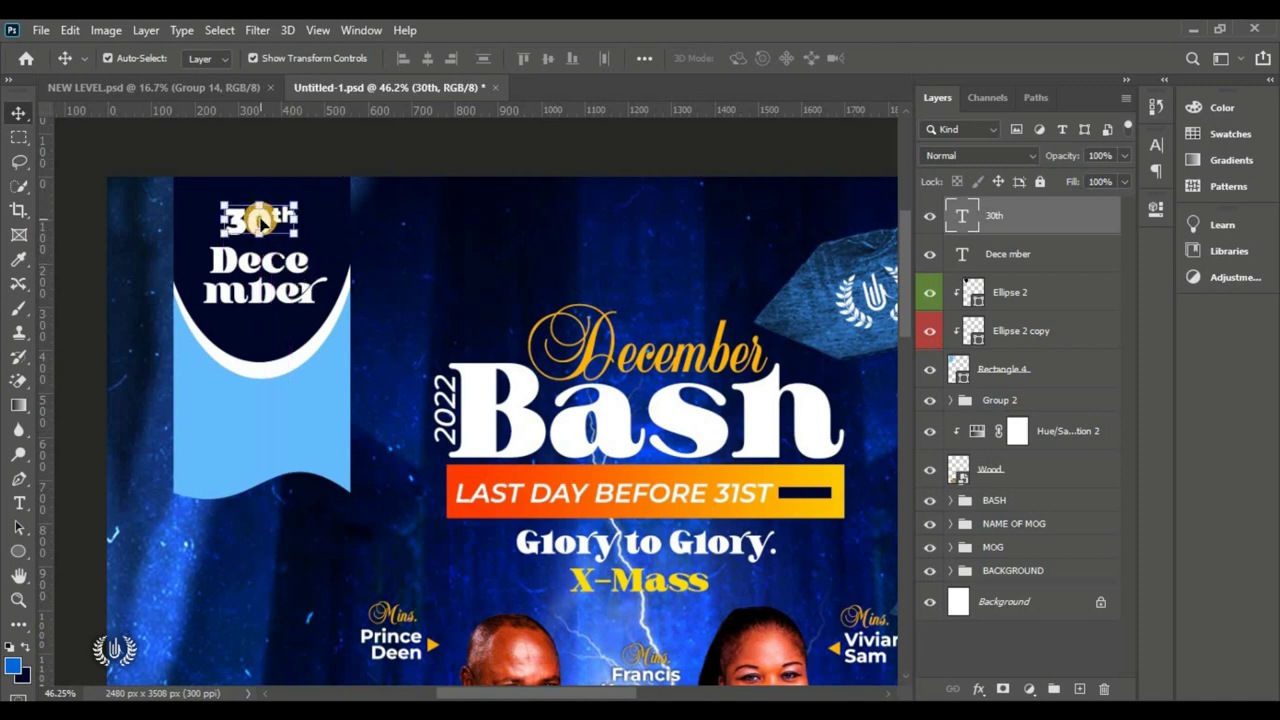
# Step: Add a new placeholder text layer on the light-blue lower banner
pyautogui.click(19, 503)
pyautogui.click(469, 245)
pyautogui.moveTo(514, 289); pyautogui.dragTo(316, 456)
# Step: Set the text colour to navy #00072a and replace the placeholder with '20 22'
pyautogui.click(749, 57)
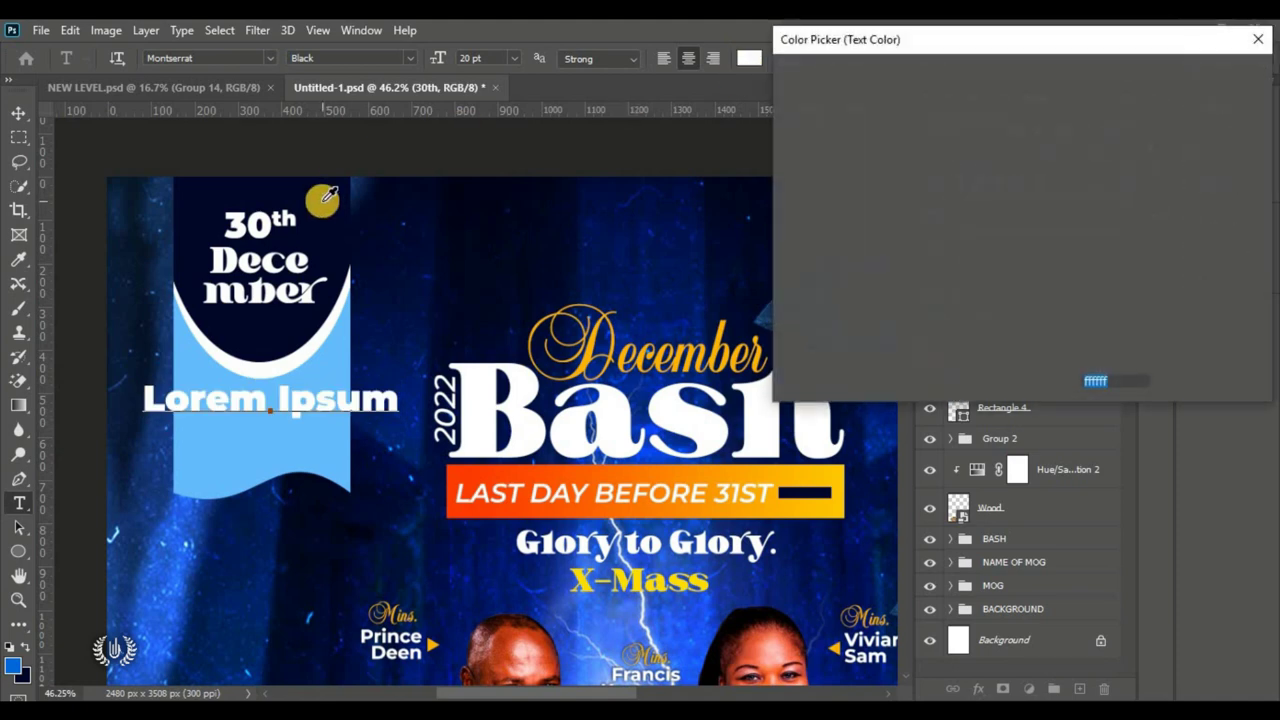
pyautogui.click(634, 155)
pyautogui.click(1233, 77)
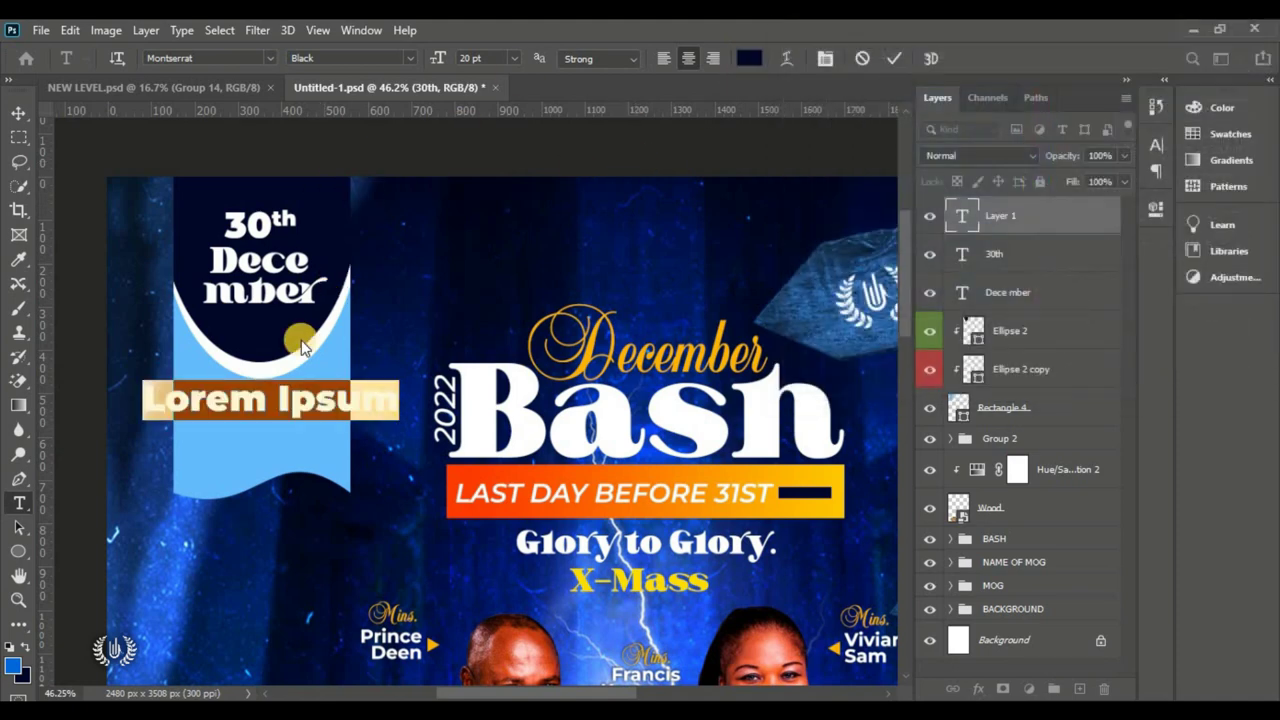
pyautogui.click(262, 401)
pyautogui.hotkey('ctrl', 'a')
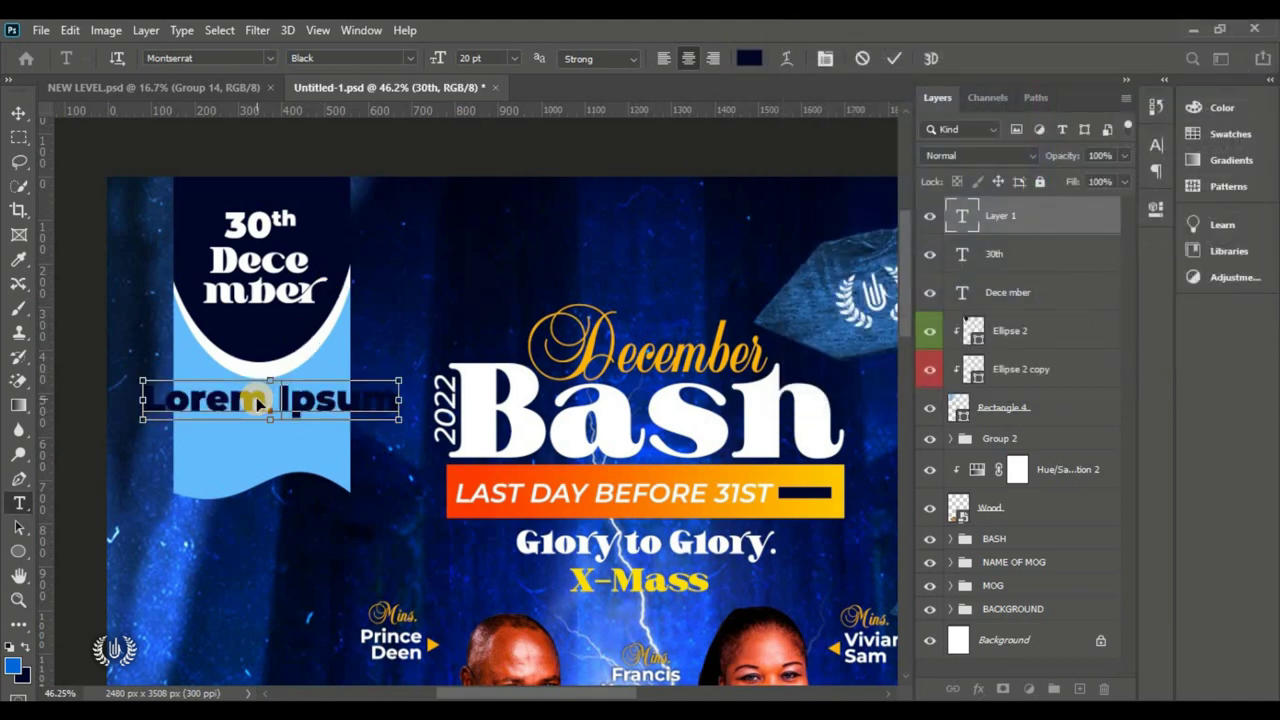
pyautogui.write('20 ')
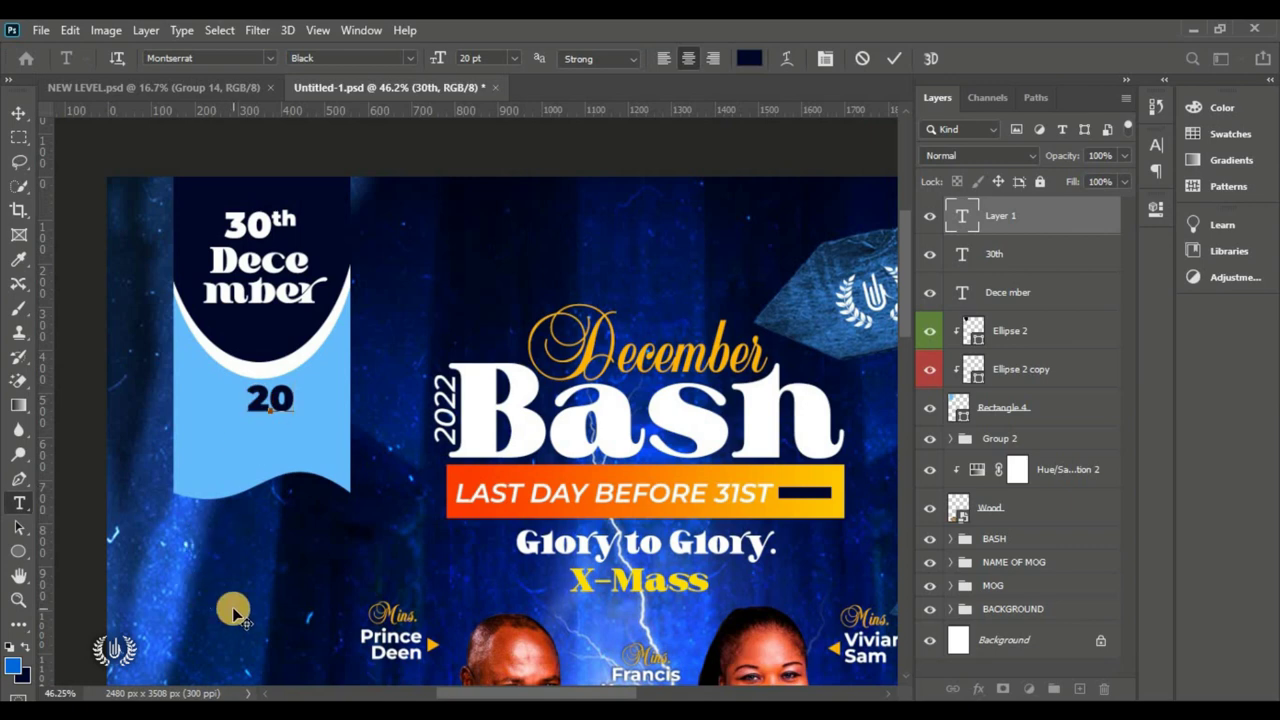
pyautogui.write('22')
# Step: Tighten the year's leading to 19 pt and nudge it slightly left
pyautogui.moveTo(296, 445); pyautogui.dragTo(240, 385)
pyautogui.click(1156, 145)
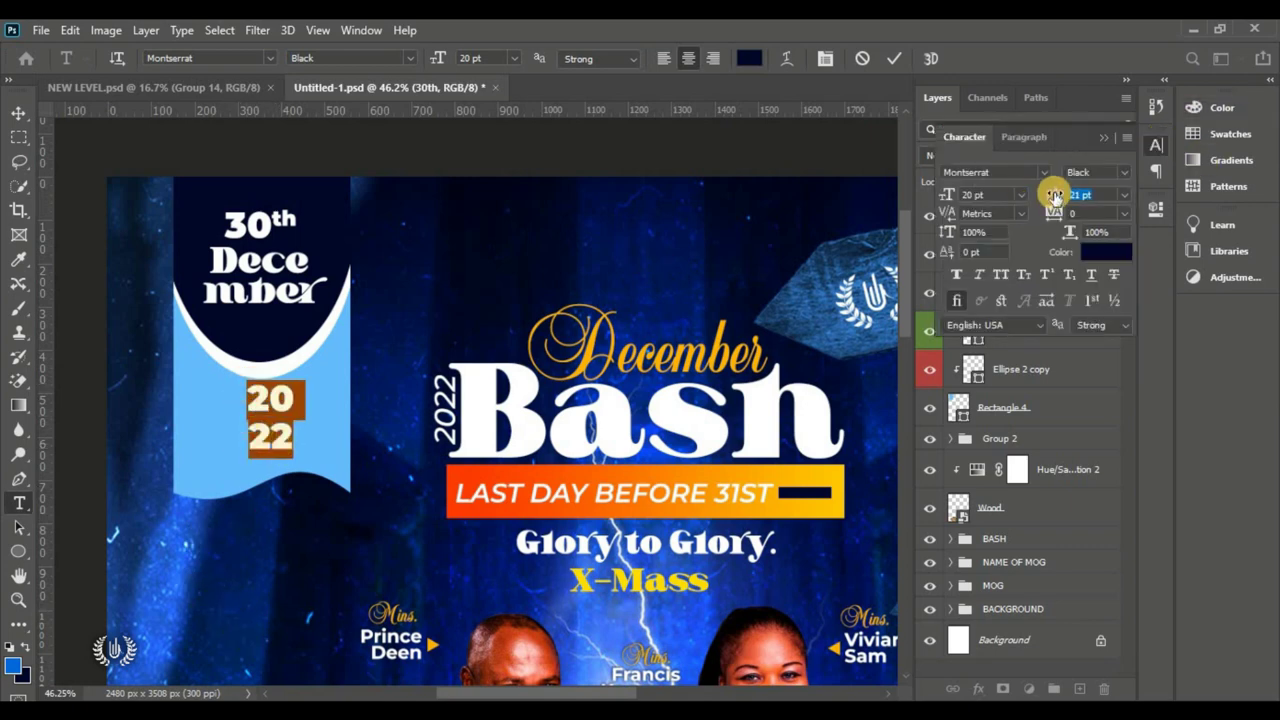
pyautogui.click(899, 60)
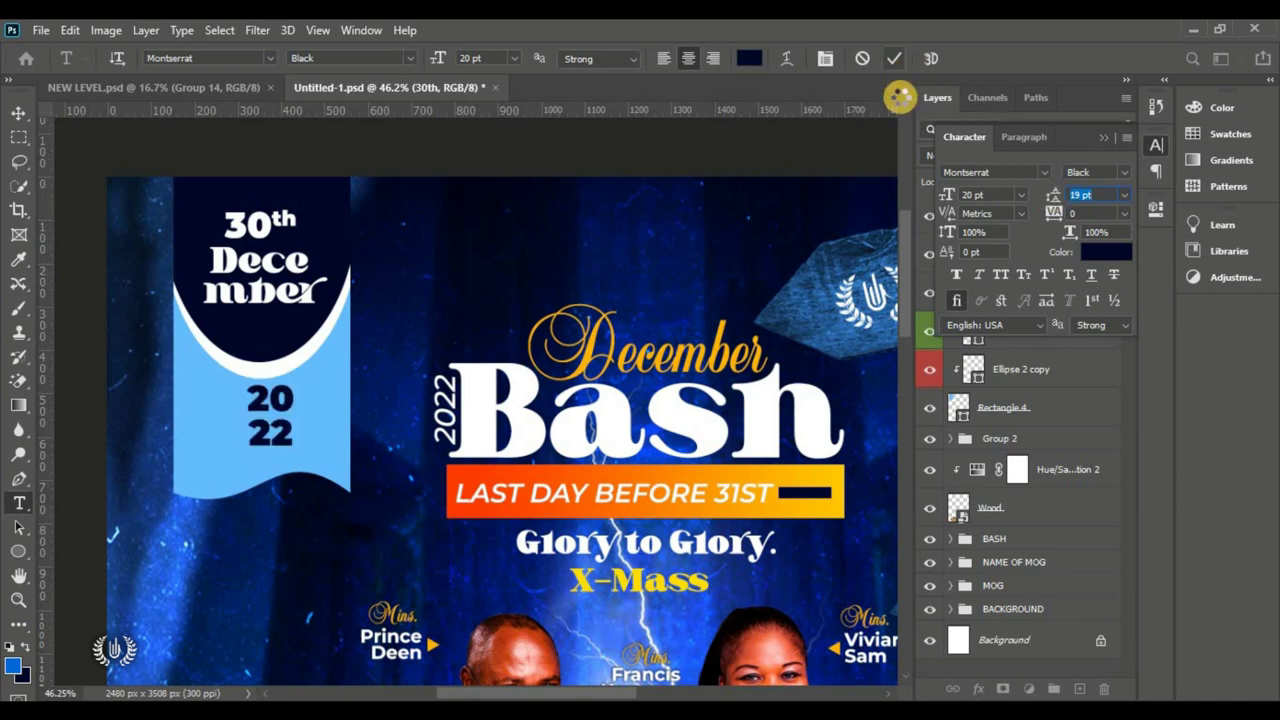
pyautogui.press('v')
pyautogui.click(125, 260)
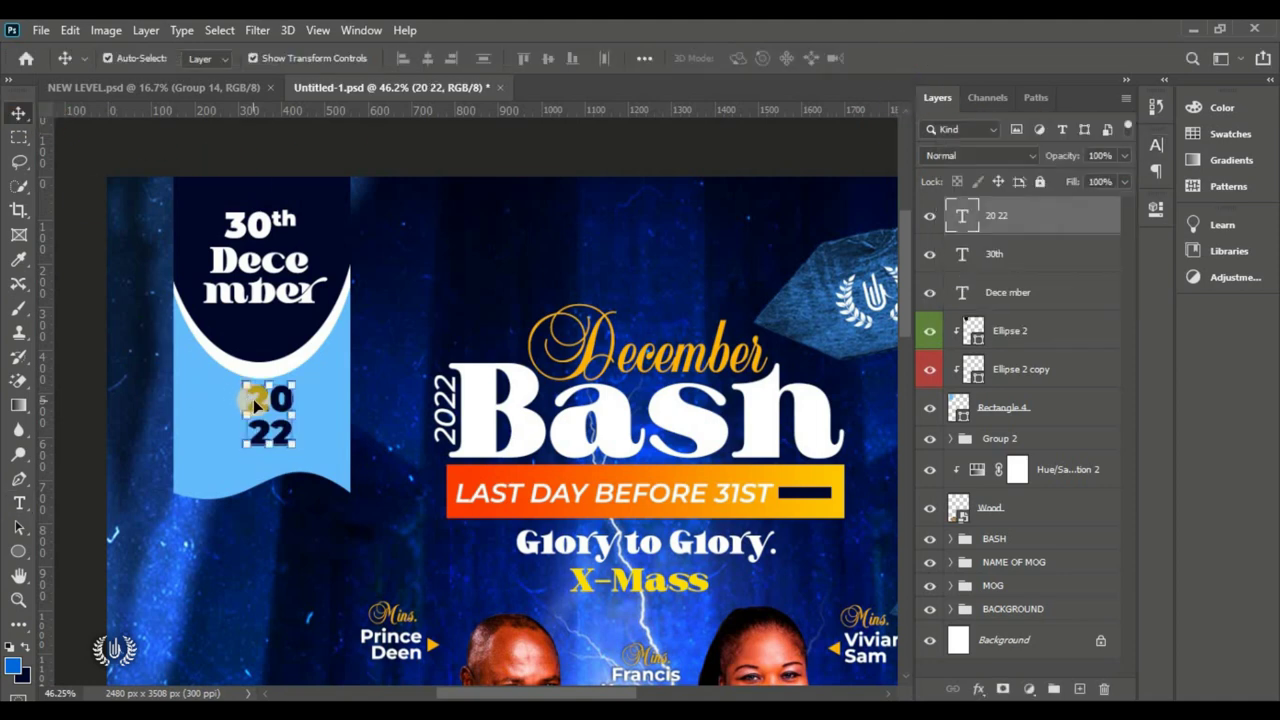
pyautogui.moveTo(257, 405); pyautogui.dragTo(229, 408)
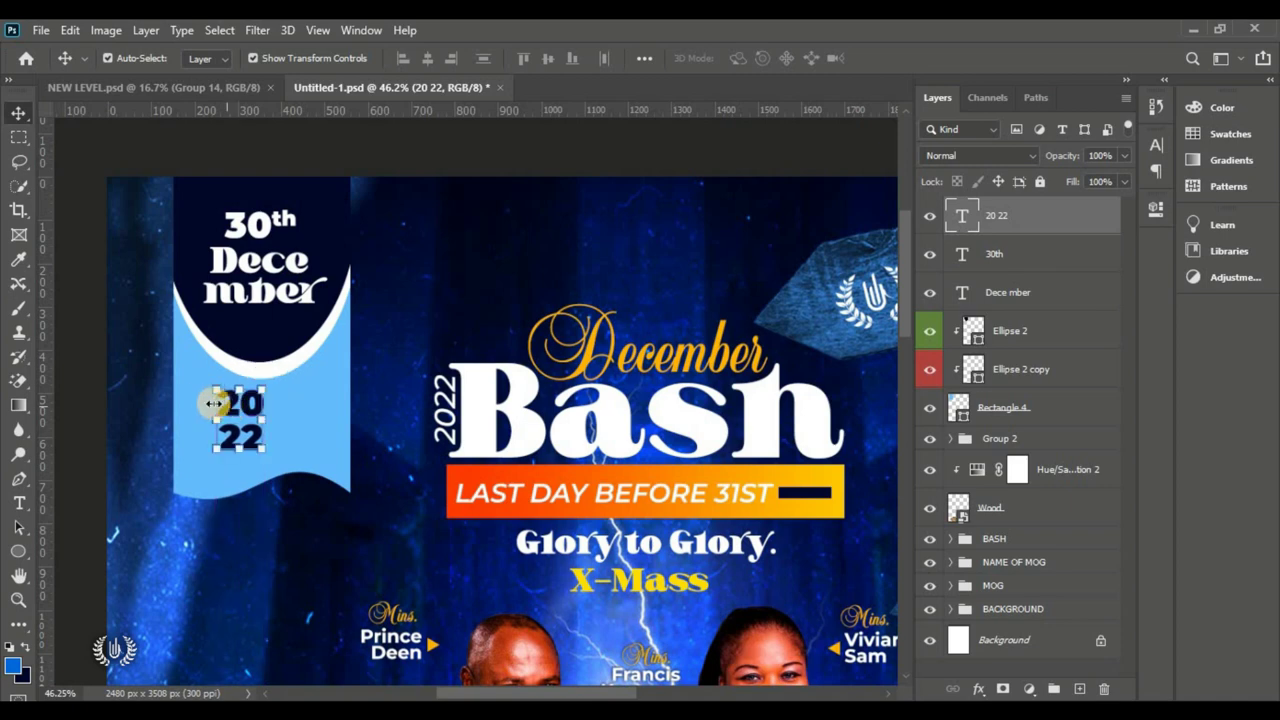
# Step: Draw a thin tall Rectangle 5 bar beside the 2022 text, filled navy #00072a
pyautogui.click(18, 550)
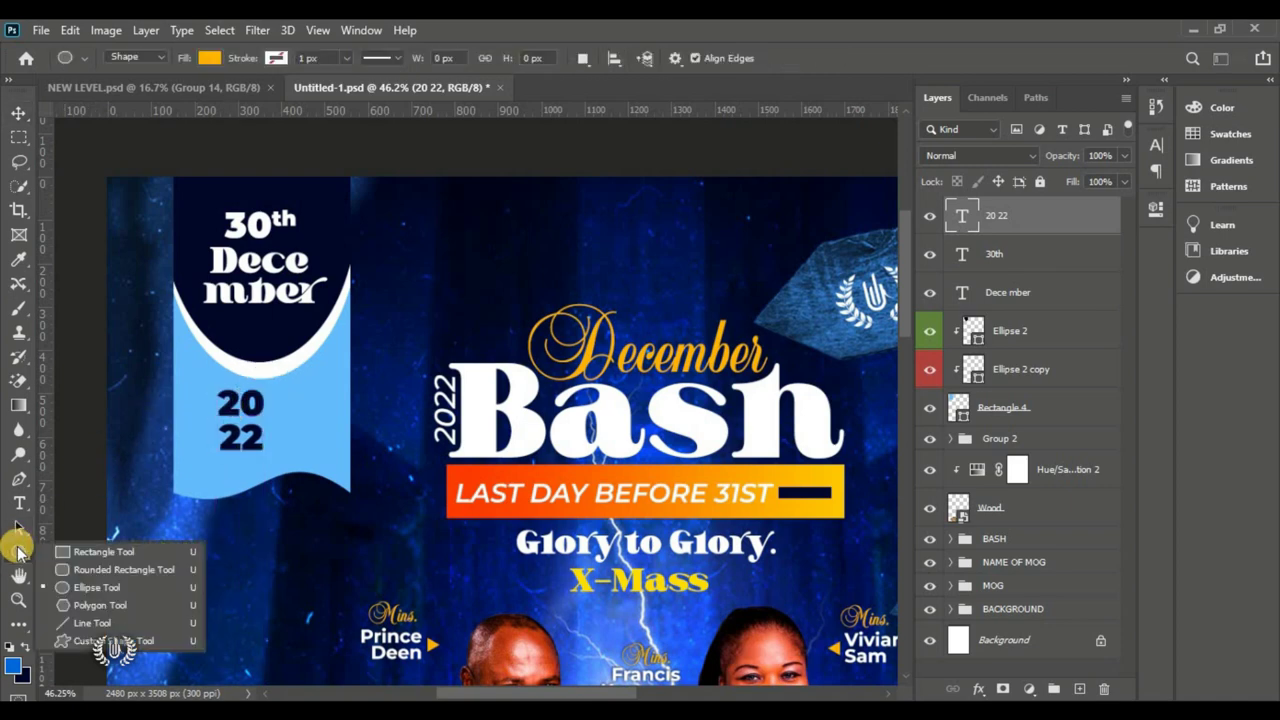
pyautogui.click(71, 551)
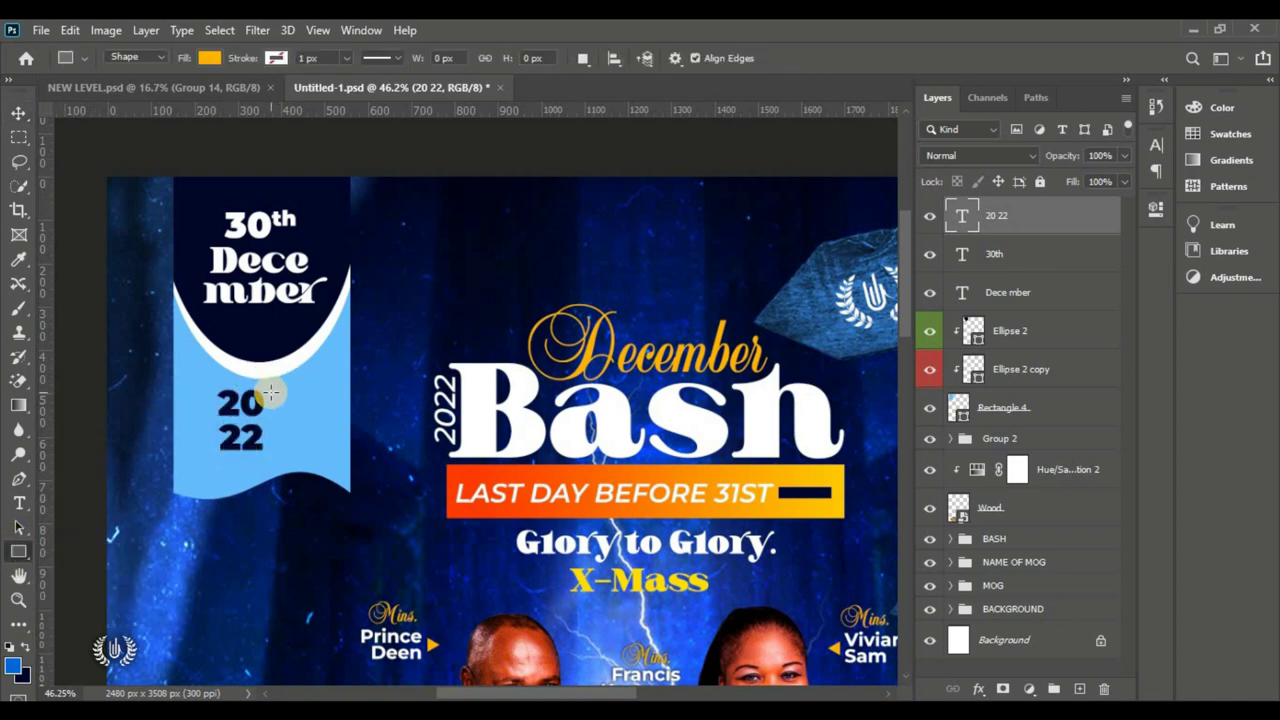
pyautogui.moveTo(270, 392); pyautogui.dragTo(284, 450)
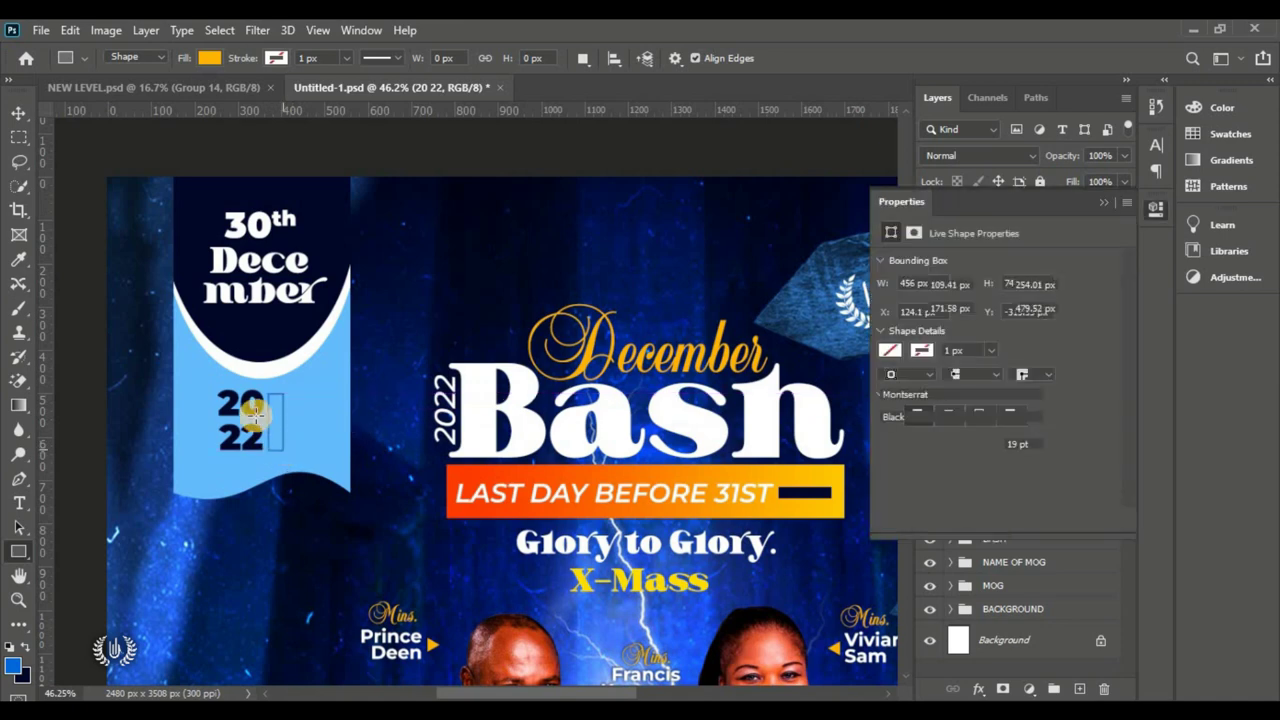
pyautogui.click(18, 112)
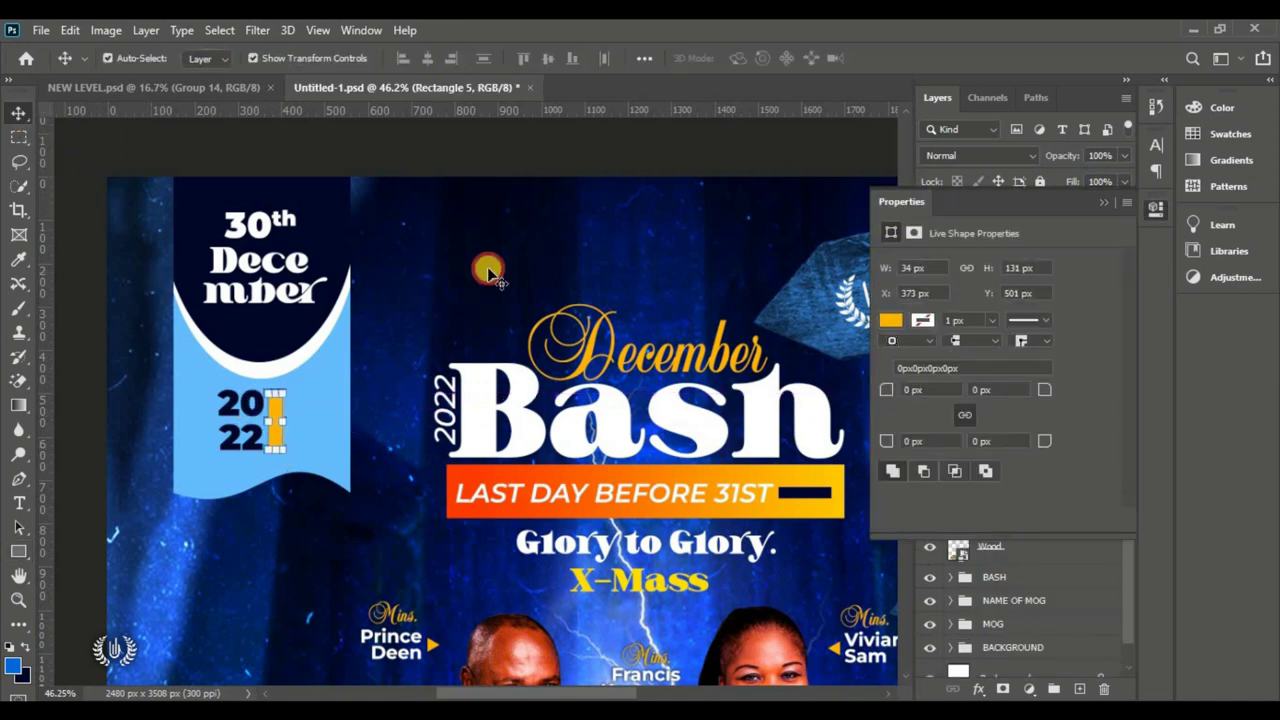
pyautogui.click(1097, 207)
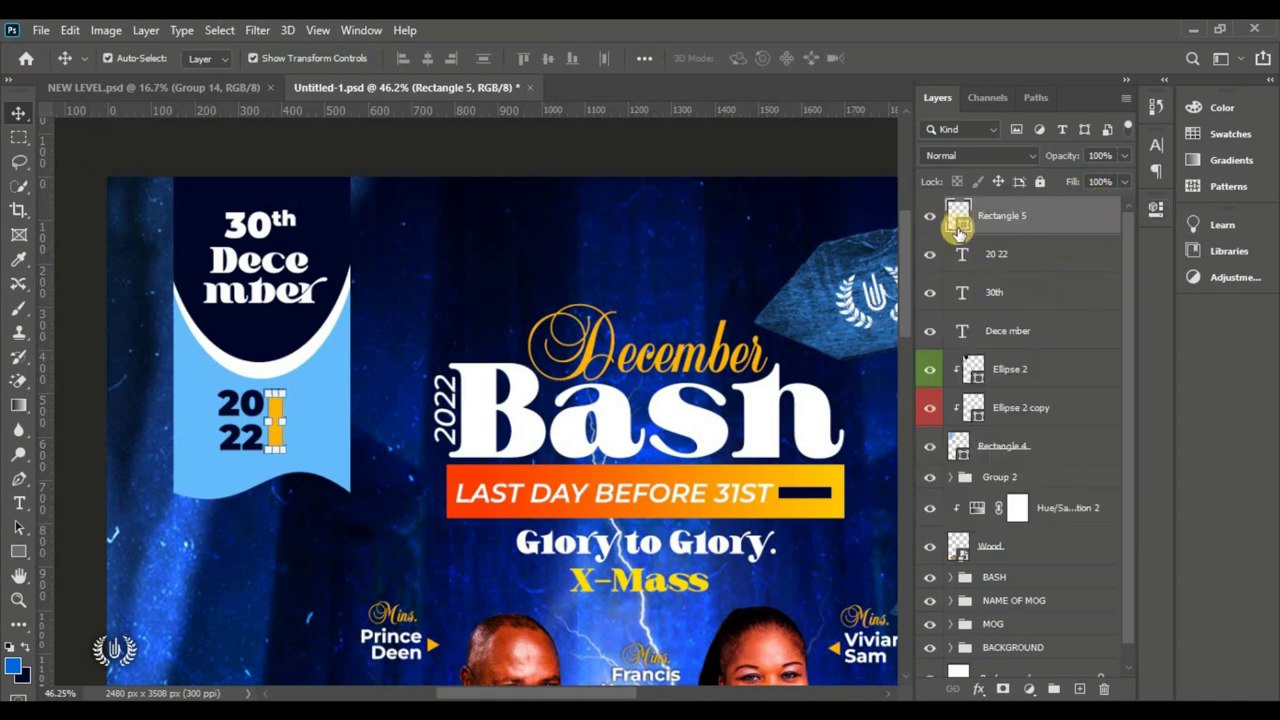
pyautogui.doubleClick(962, 226)
pyautogui.click(277, 320)
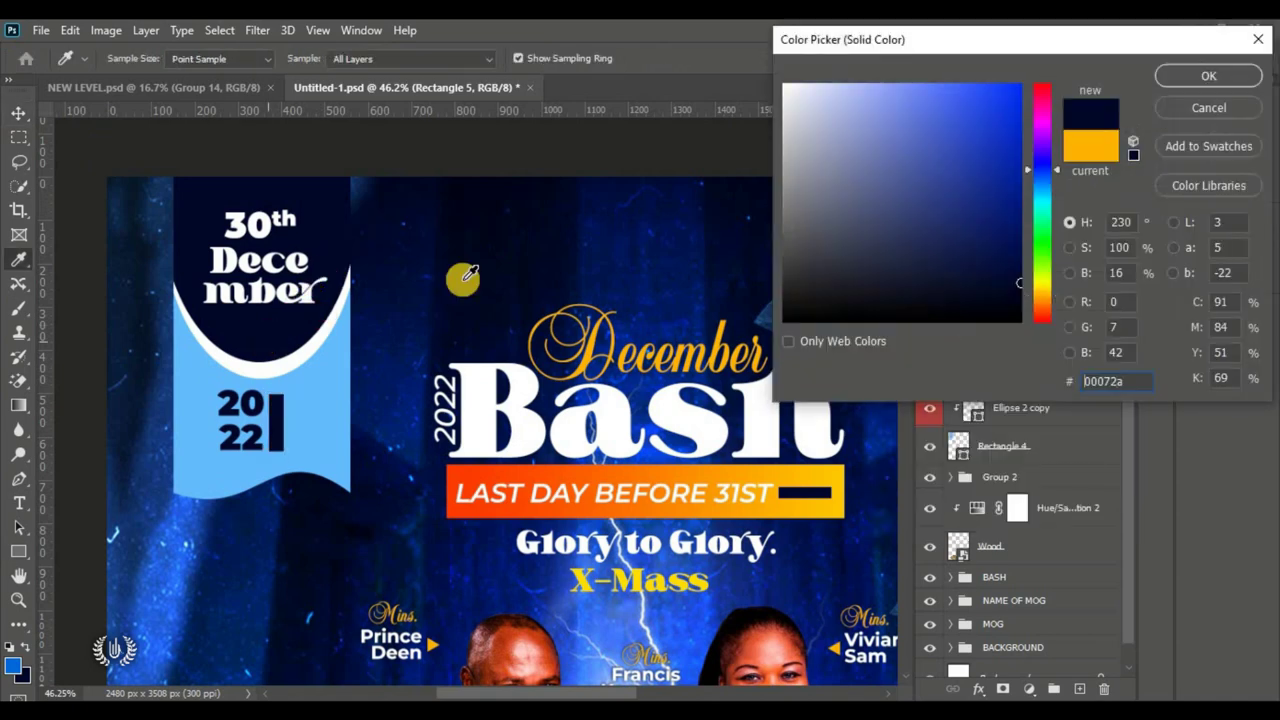
pyautogui.click(1205, 75)
# Step: Scale the bar and the 2022 text together, then fit the flyer on screen
pyautogui.keyDown('shift'); pyautogui.click(277, 420); pyautogui.keyUp('shift')
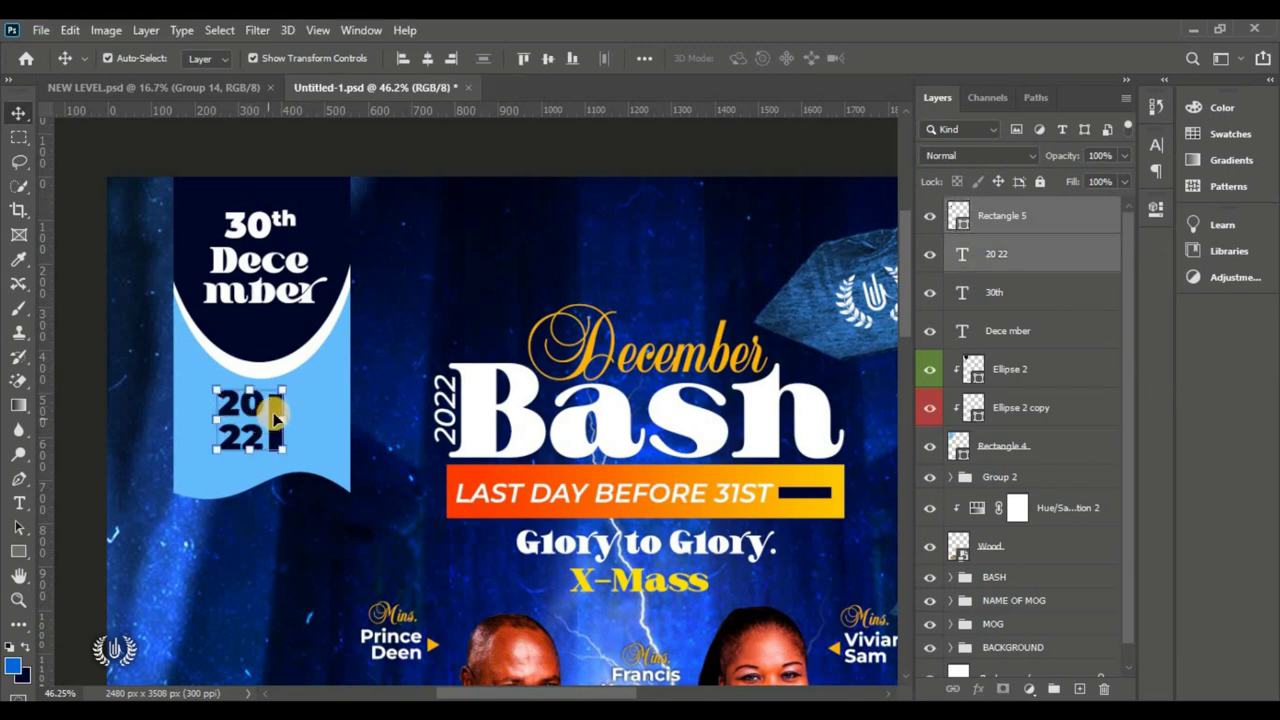
pyautogui.moveTo(283, 416); pyautogui.dragTo(253, 445)
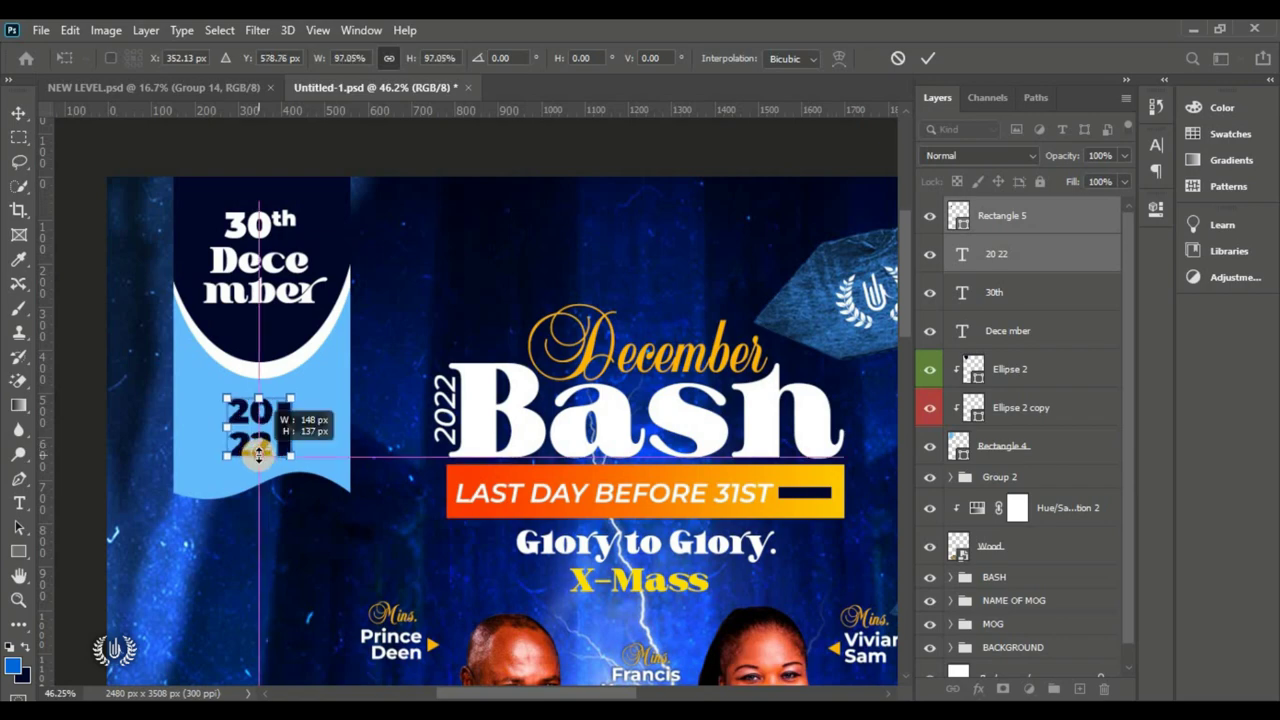
pyautogui.moveTo(289, 397); pyautogui.dragTo(294, 391)
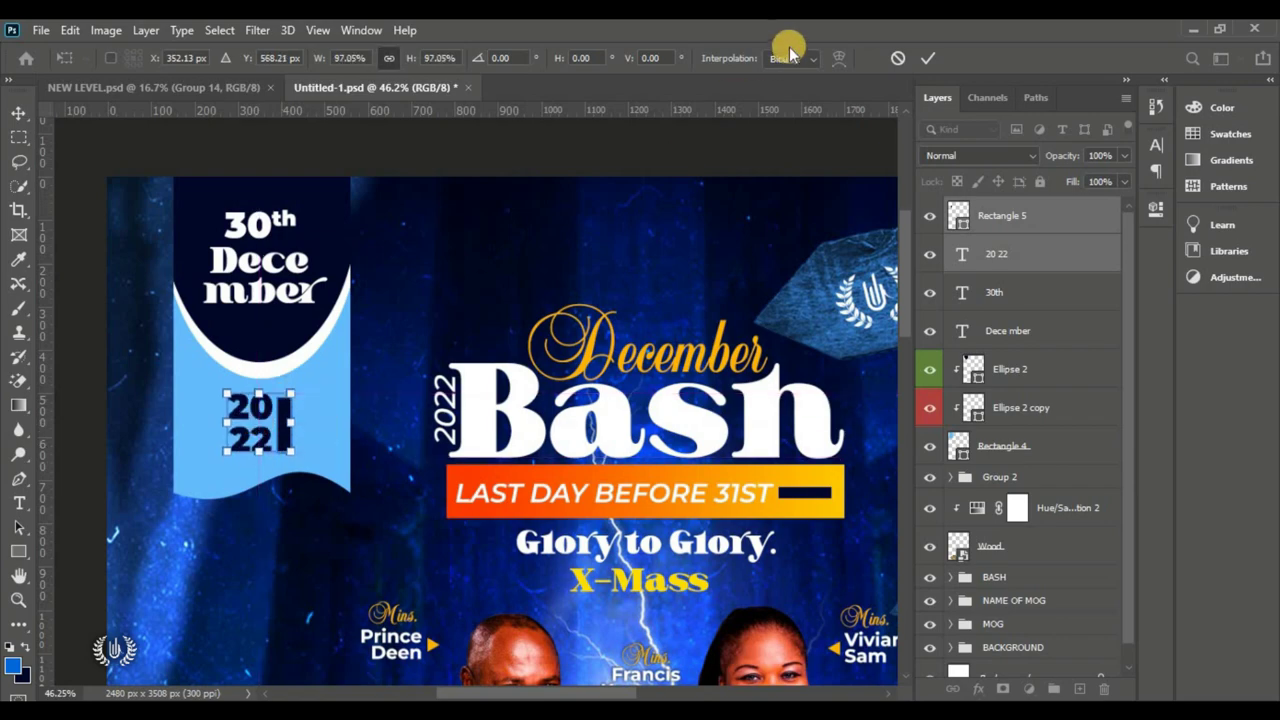
pyautogui.click(925, 60)
pyautogui.hotkey('ctrl', '0')
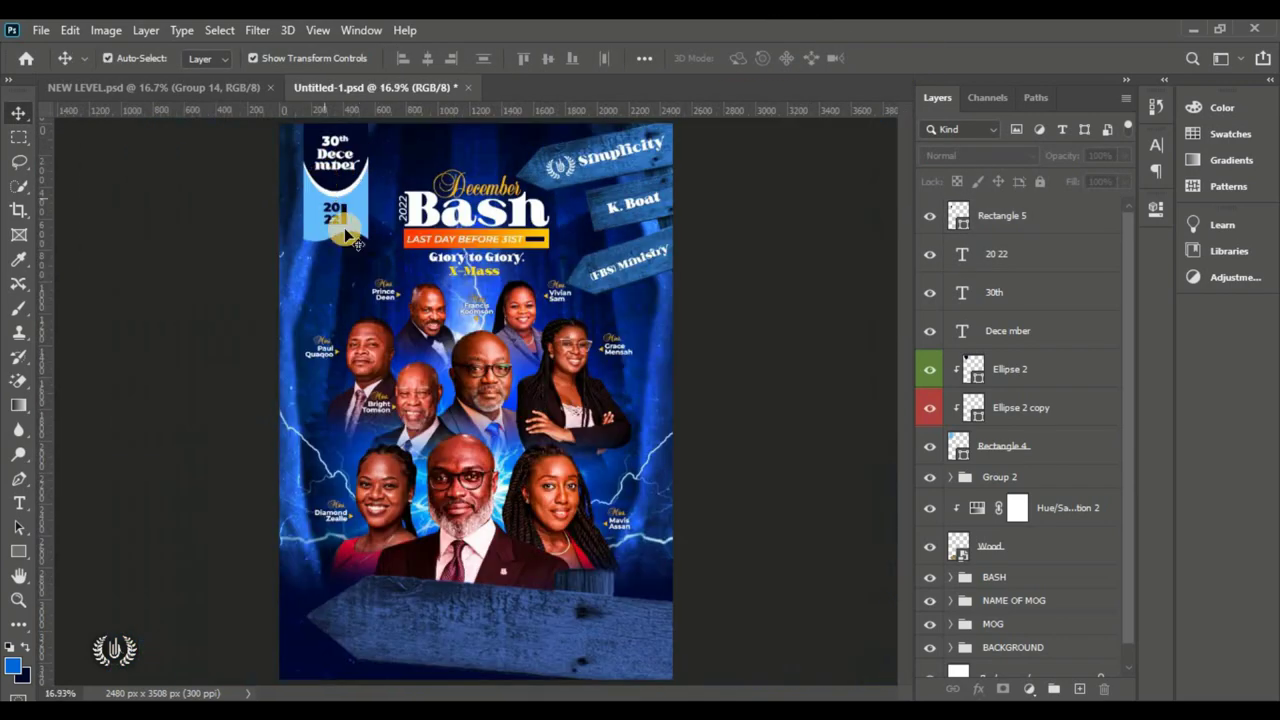
# Step: Show the Rectangle 4 banner again and add a new empty layer above Group 2
pyautogui.click(1028, 216)
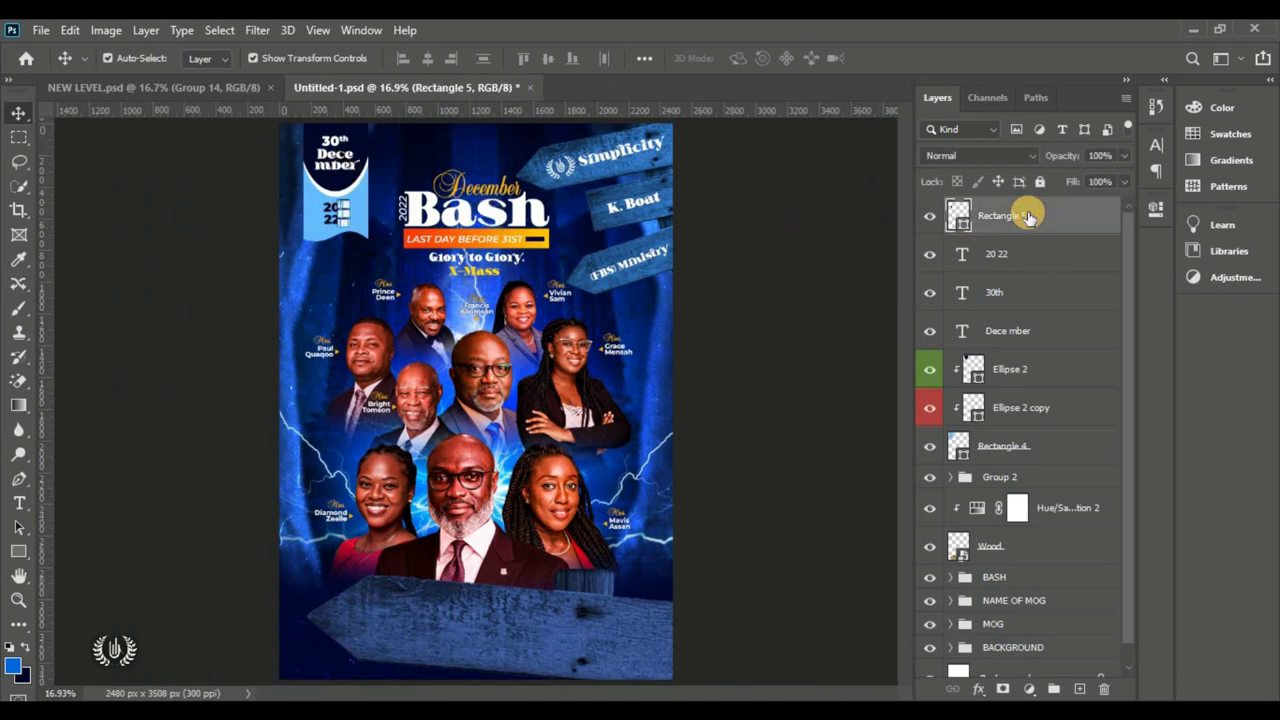
pyautogui.click(1027, 455)
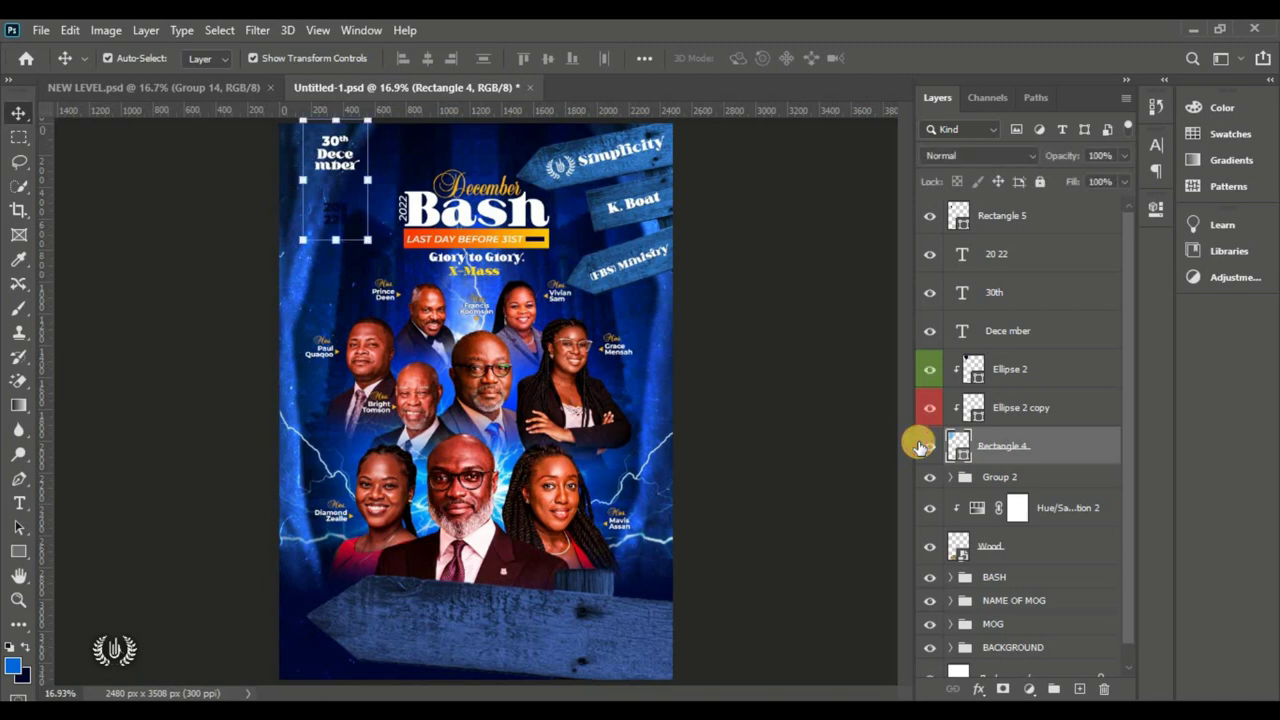
pyautogui.click(929, 446)
pyautogui.click(1032, 482)
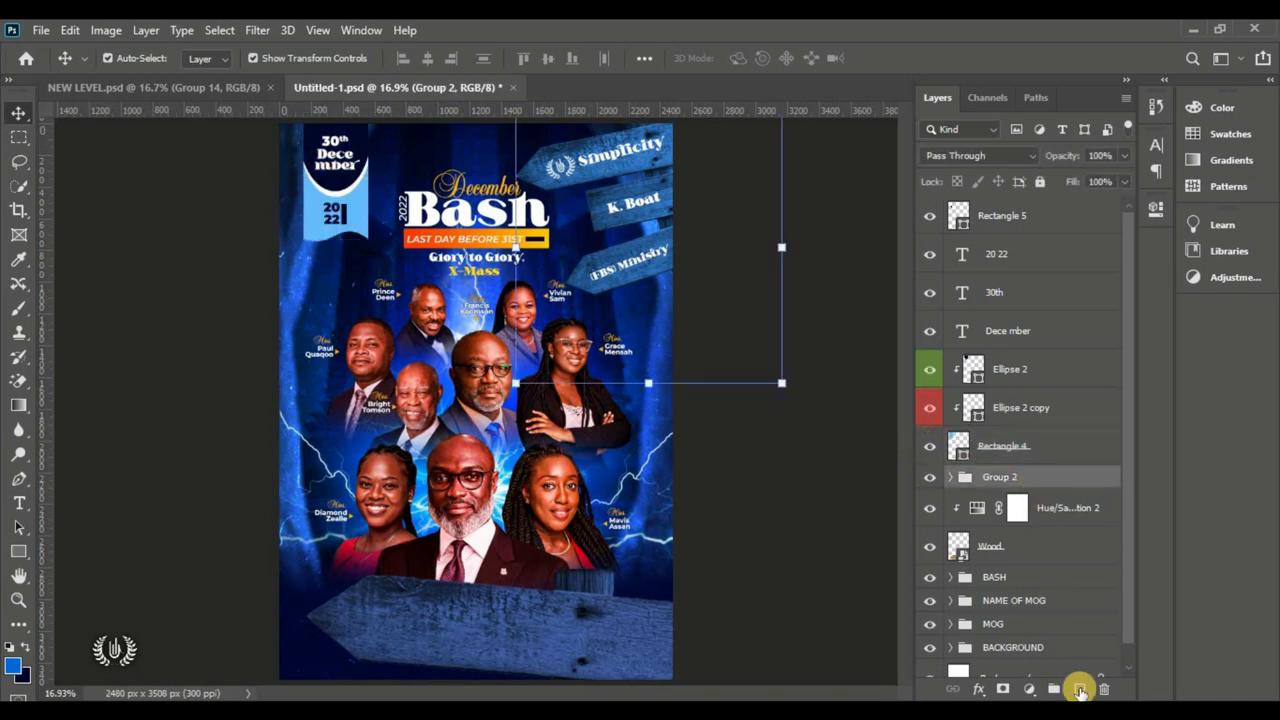
pyautogui.click(1080, 689)
# Step: Draw a small triangle near the poster's top with the Polygon tool
pyautogui.click(22, 551)
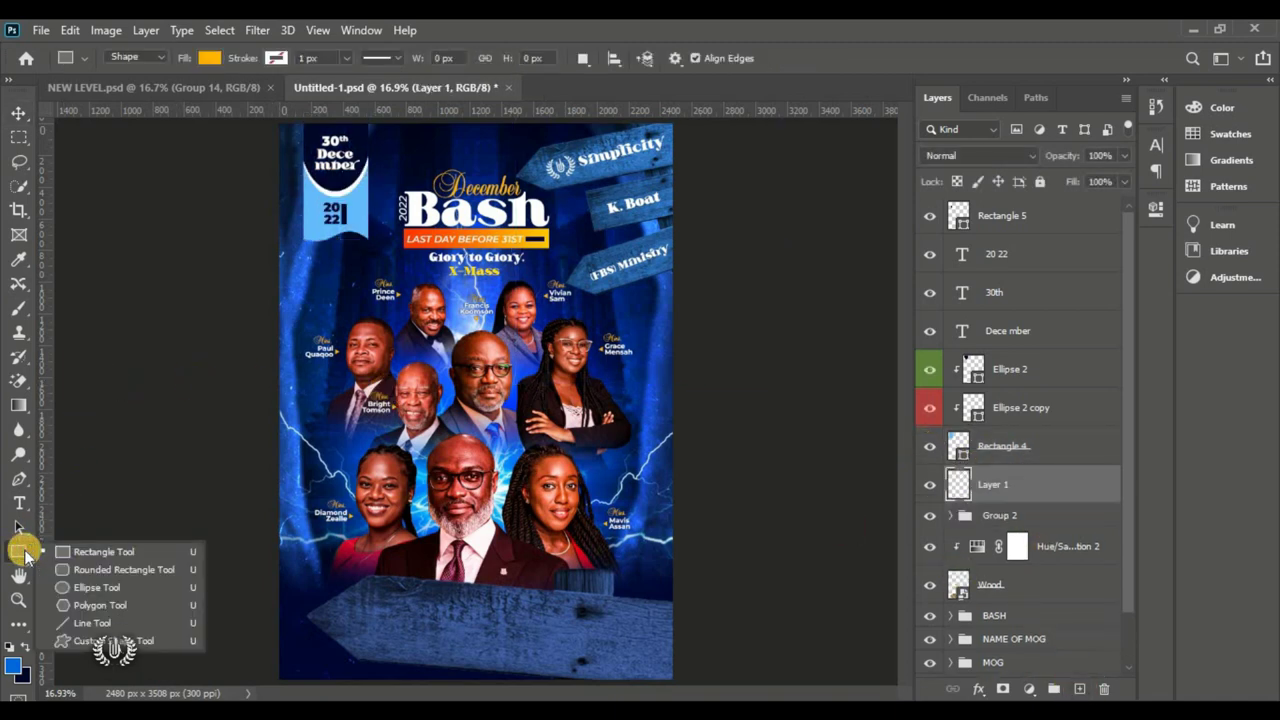
pyautogui.click(113, 641)
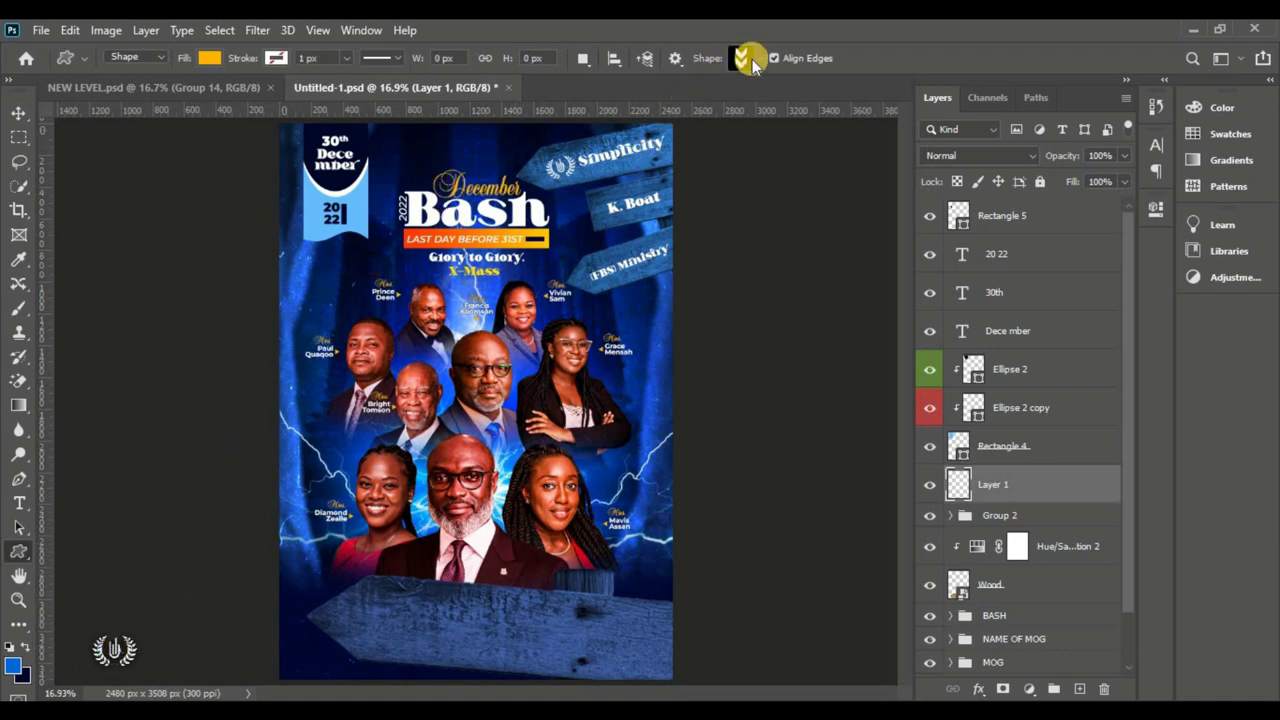
pyautogui.click(17, 553)
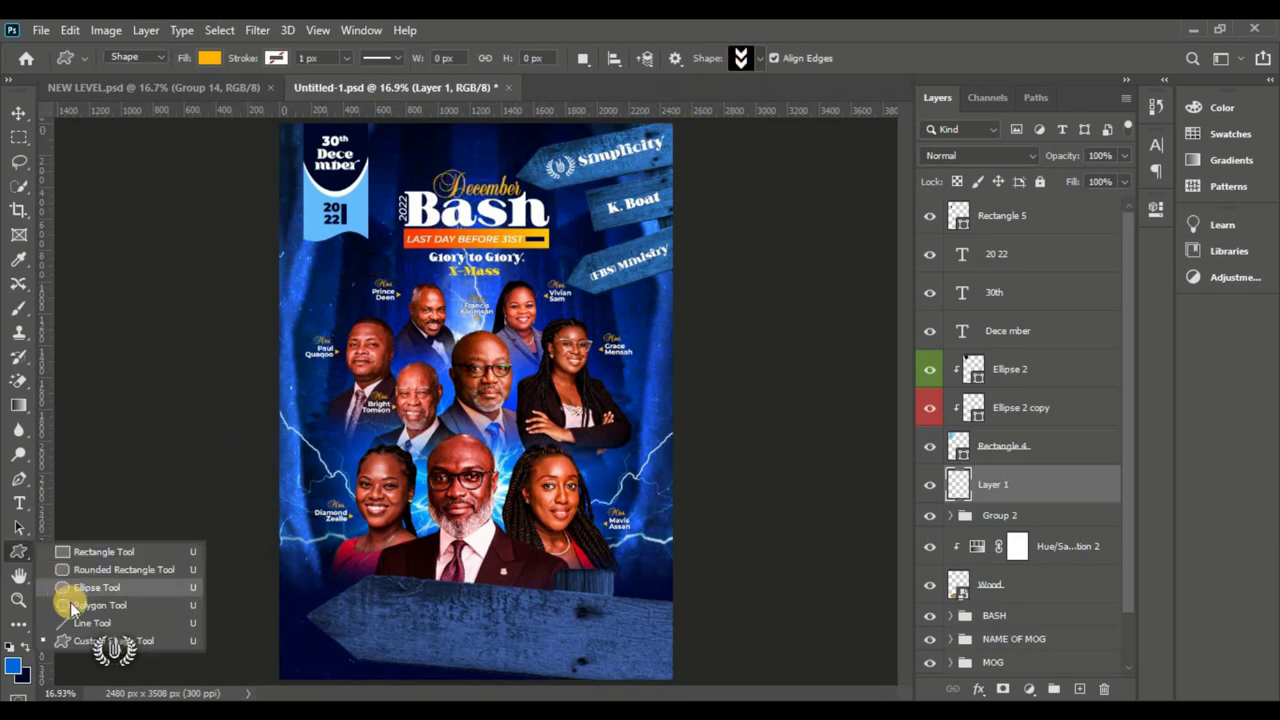
pyautogui.click(119, 609)
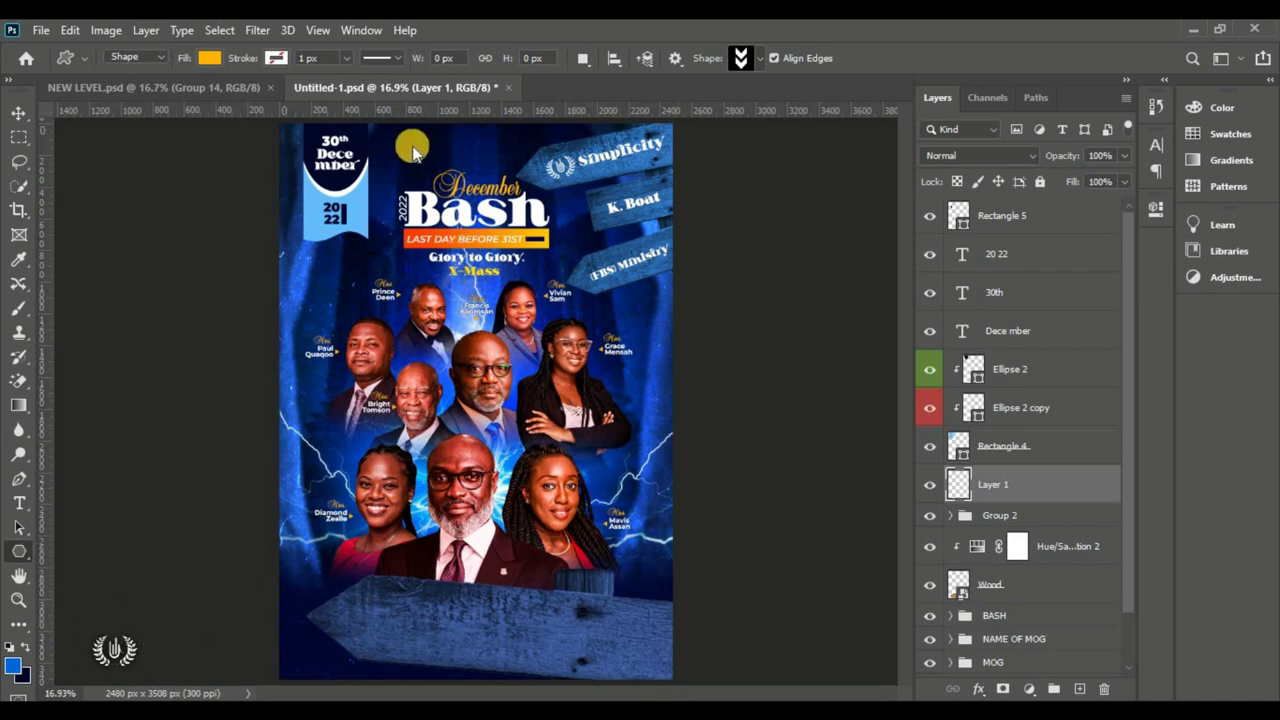
pyautogui.moveTo(398, 131); pyautogui.dragTo(428, 160)
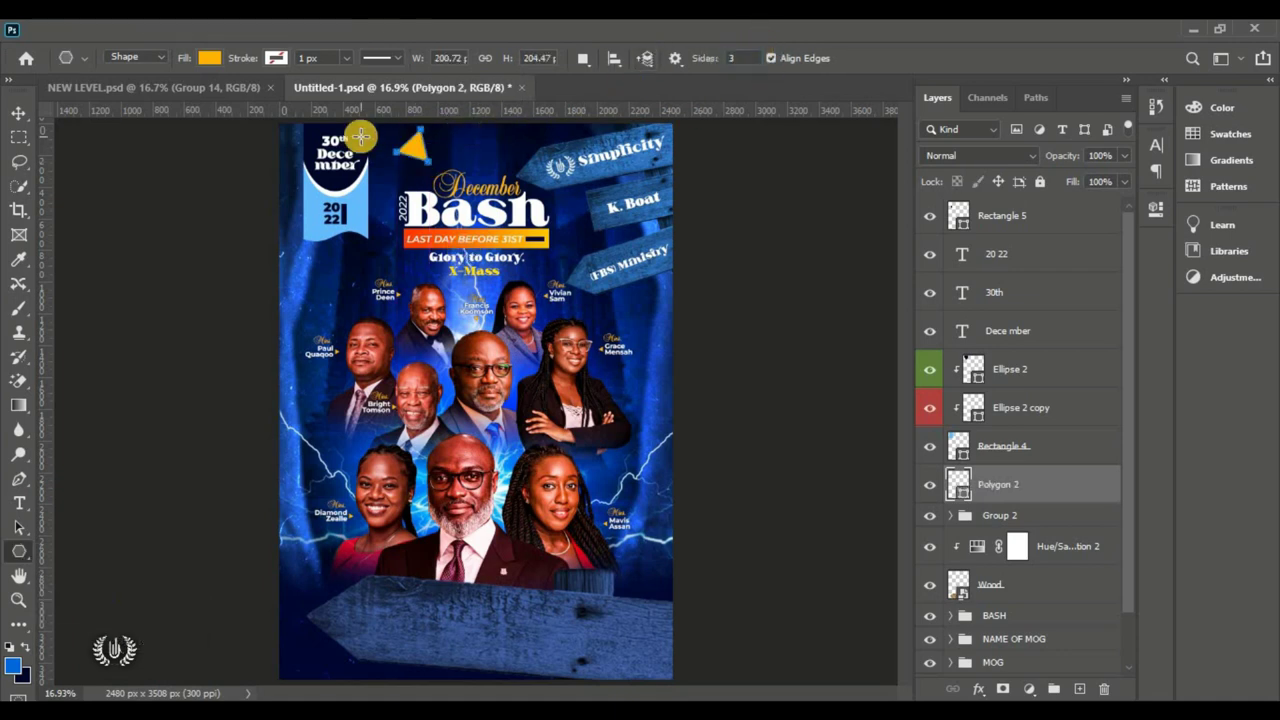
# Step: Fill the triangle light blue #66bcff and move it beside the ribbon's top
pyautogui.click(18, 113)
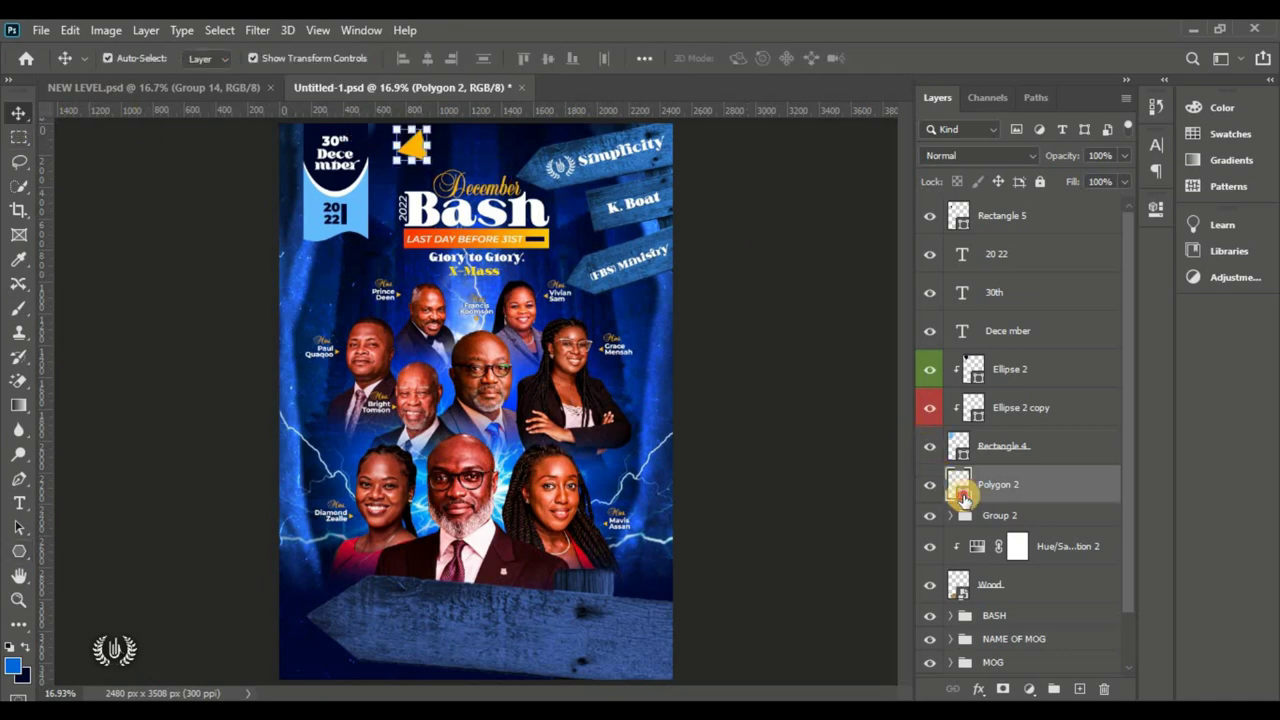
pyautogui.doubleClick(962, 497)
pyautogui.click(354, 210)
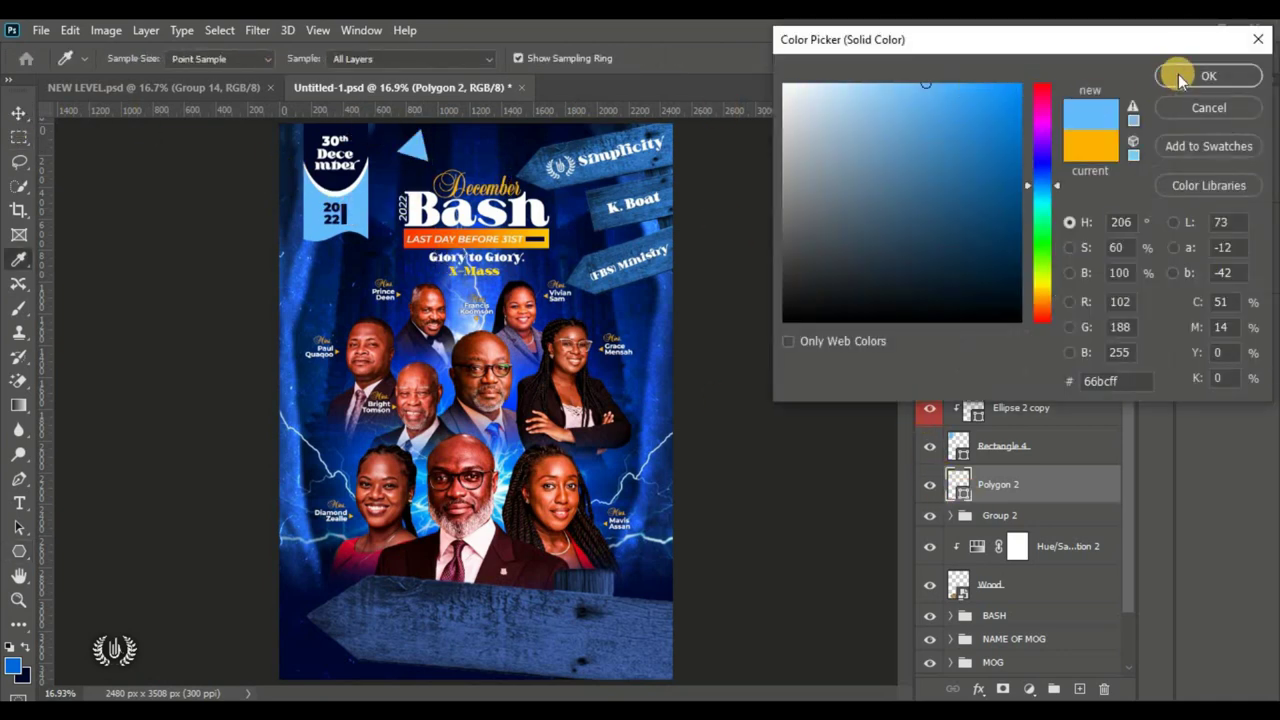
pyautogui.click(1180, 80)
pyautogui.scroll(3, 345, 143)
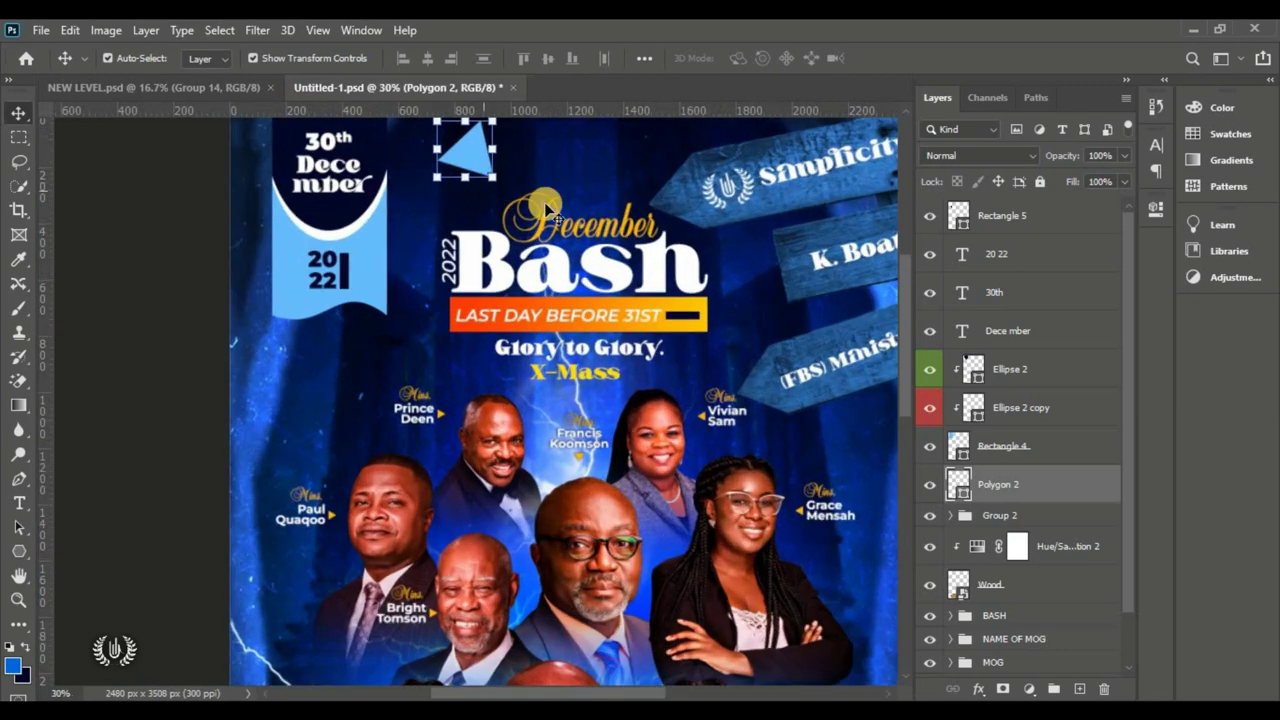
pyautogui.moveTo(902, 323); pyautogui.dragTo(906, 280)
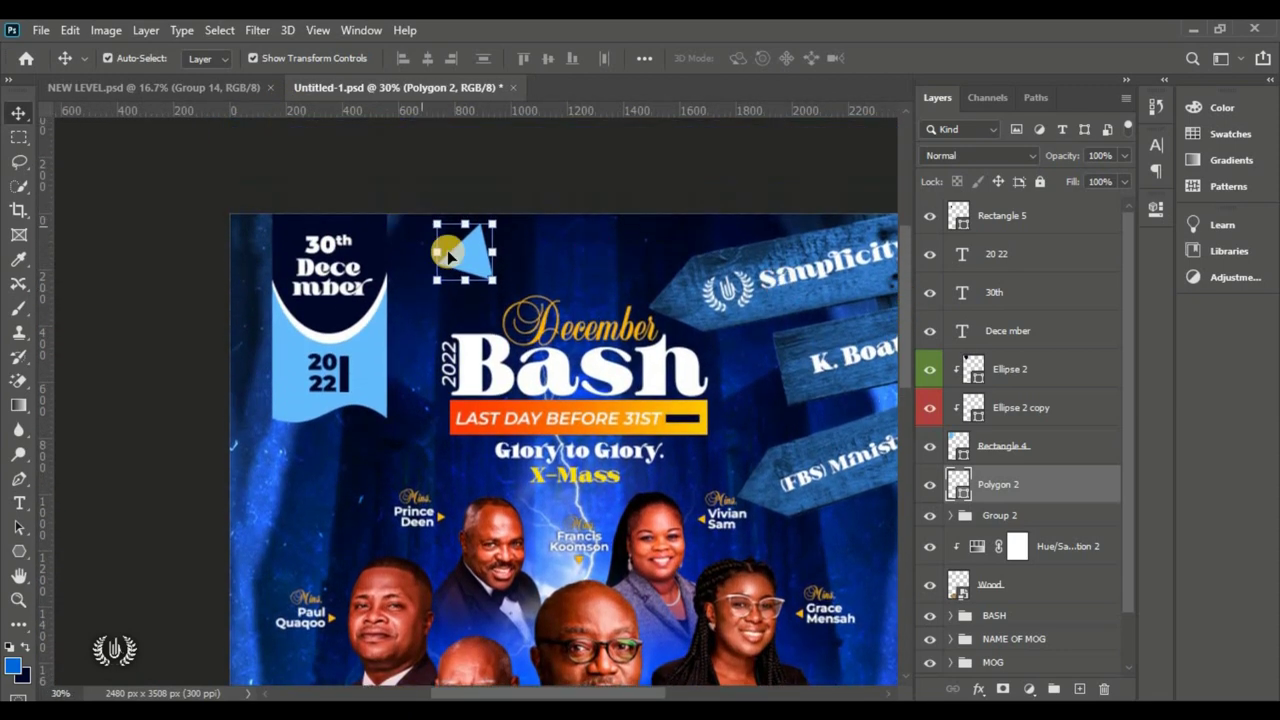
pyautogui.moveTo(450, 240); pyautogui.dragTo(374, 217)
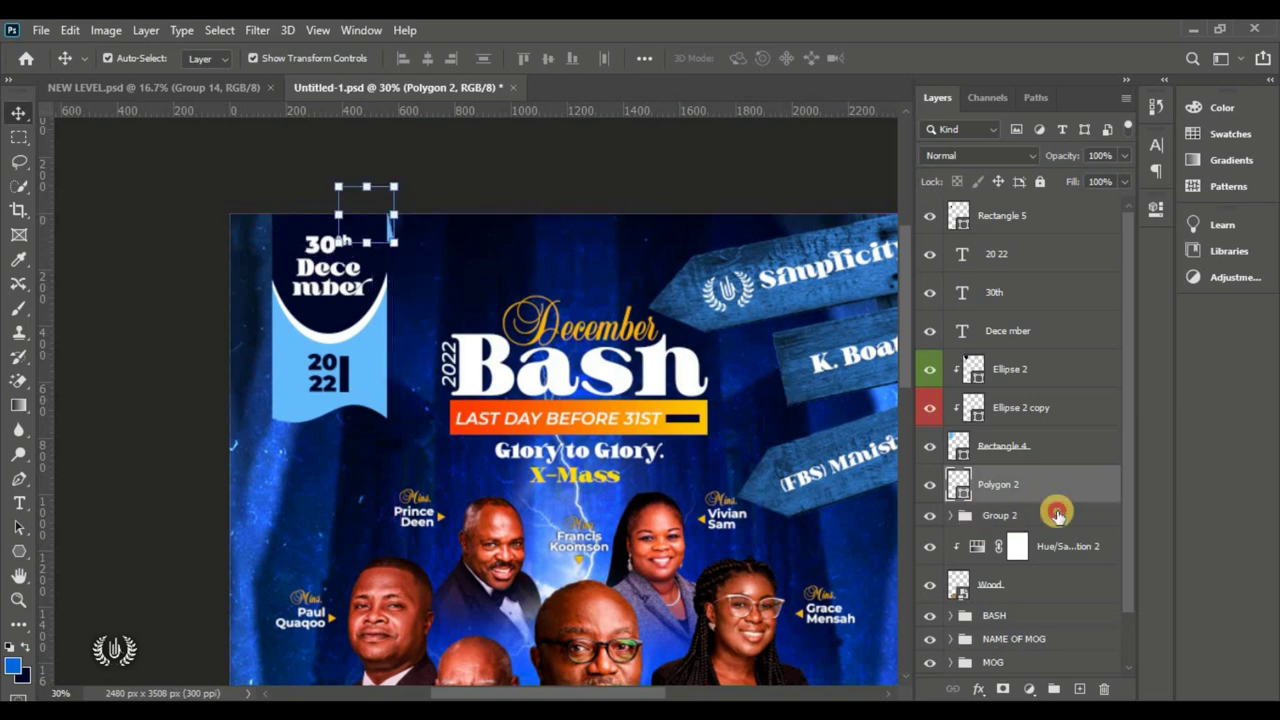
# Step: Duplicate Polygon 2 and rotate the copy onto the banner top
pyautogui.moveTo(1057, 513); pyautogui.dragTo(1079, 688)
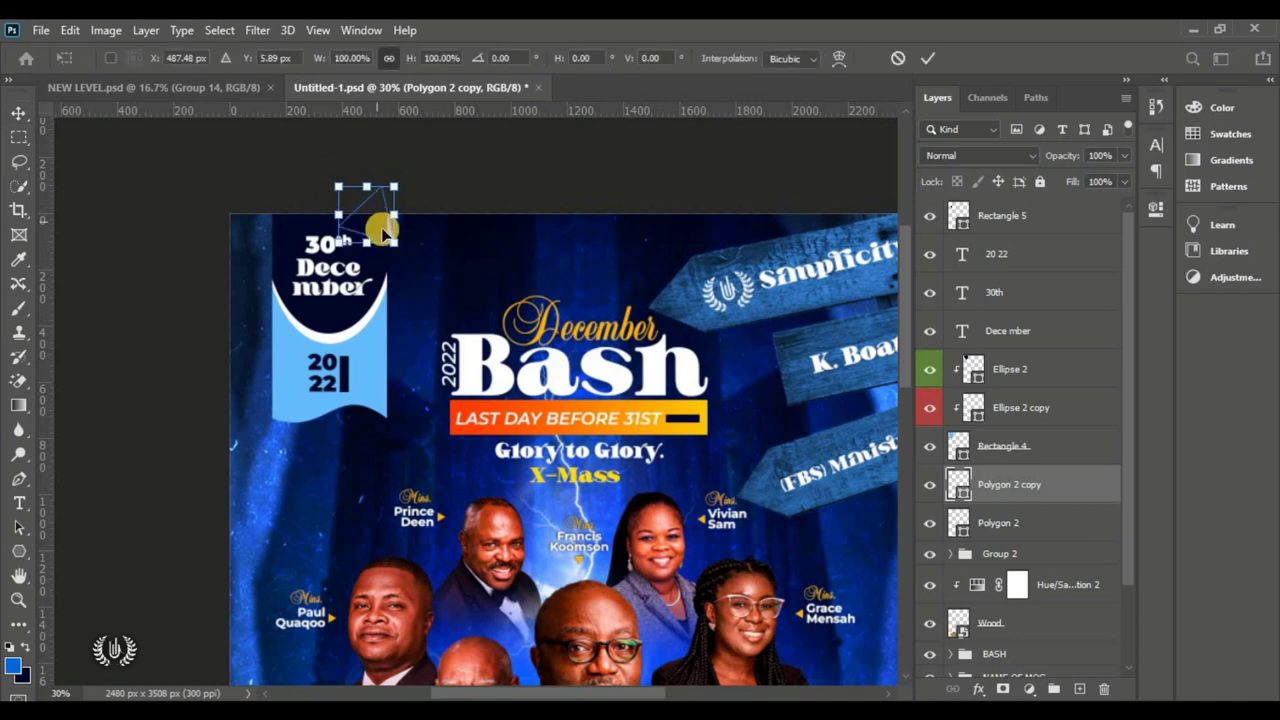
pyautogui.moveTo(380, 223); pyautogui.dragTo(408, 249)
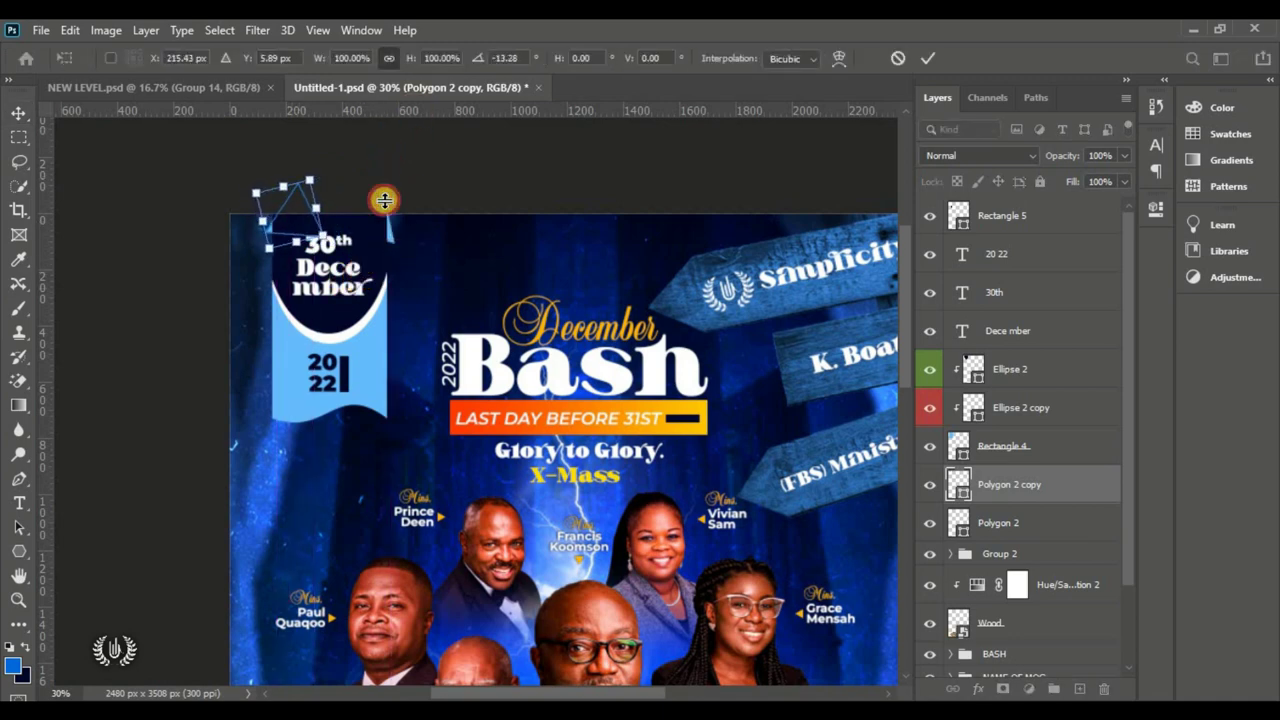
pyautogui.moveTo(384, 200); pyautogui.dragTo(279, 233)
pyautogui.click(928, 57)
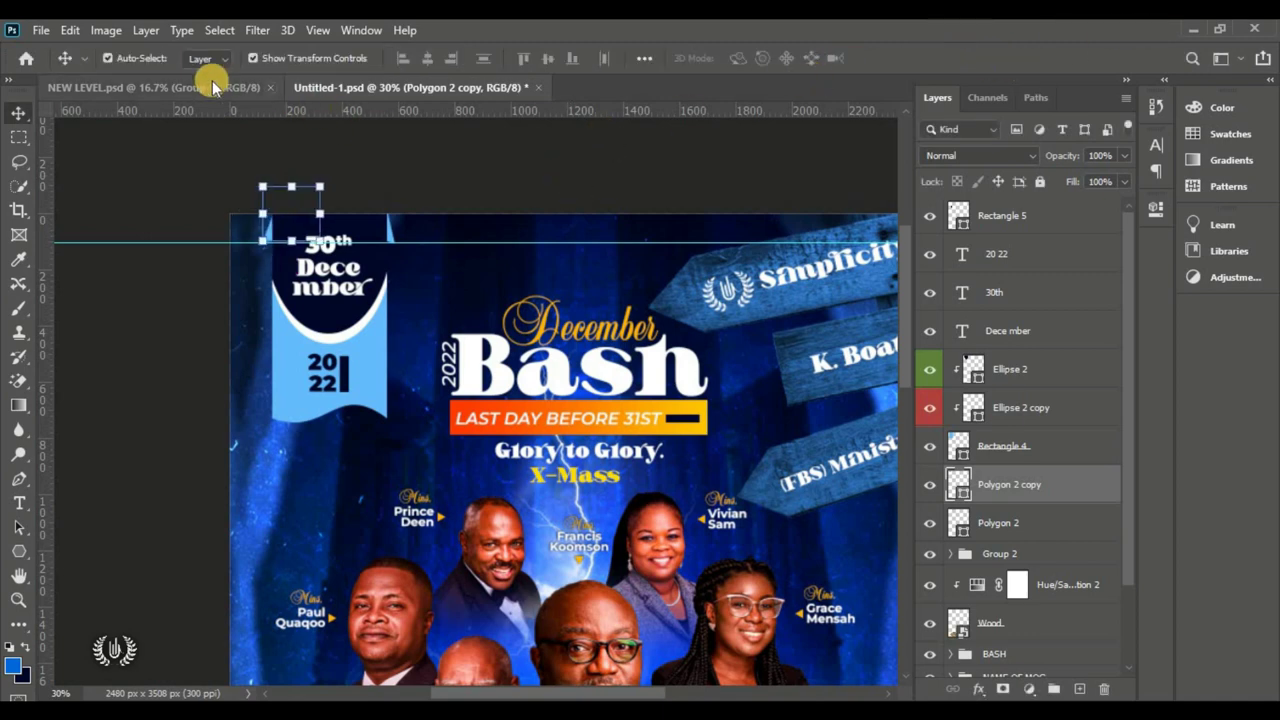
pyautogui.click(501, 172)
pyautogui.hotkey('ctrl', '0')
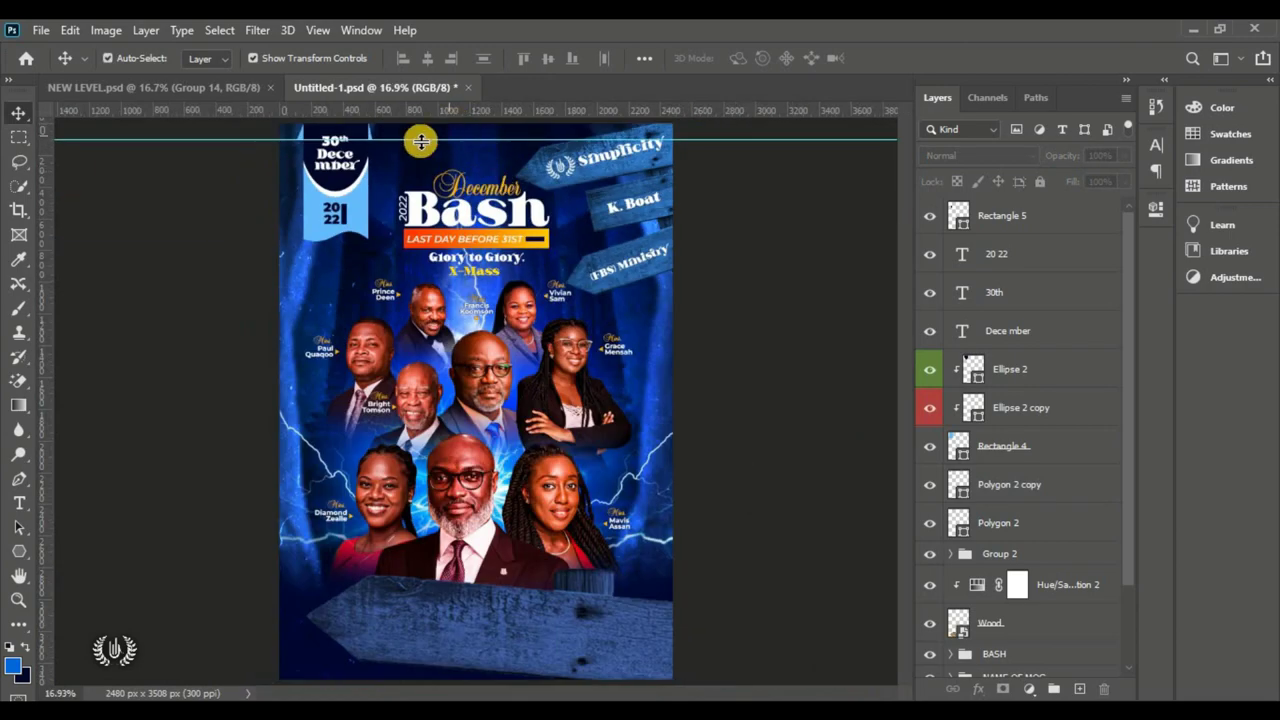
# Step: Remove the horizontal guide across the poster top and reselect Polygon 2
pyautogui.click(1010, 500)
pyautogui.click(1012, 524)
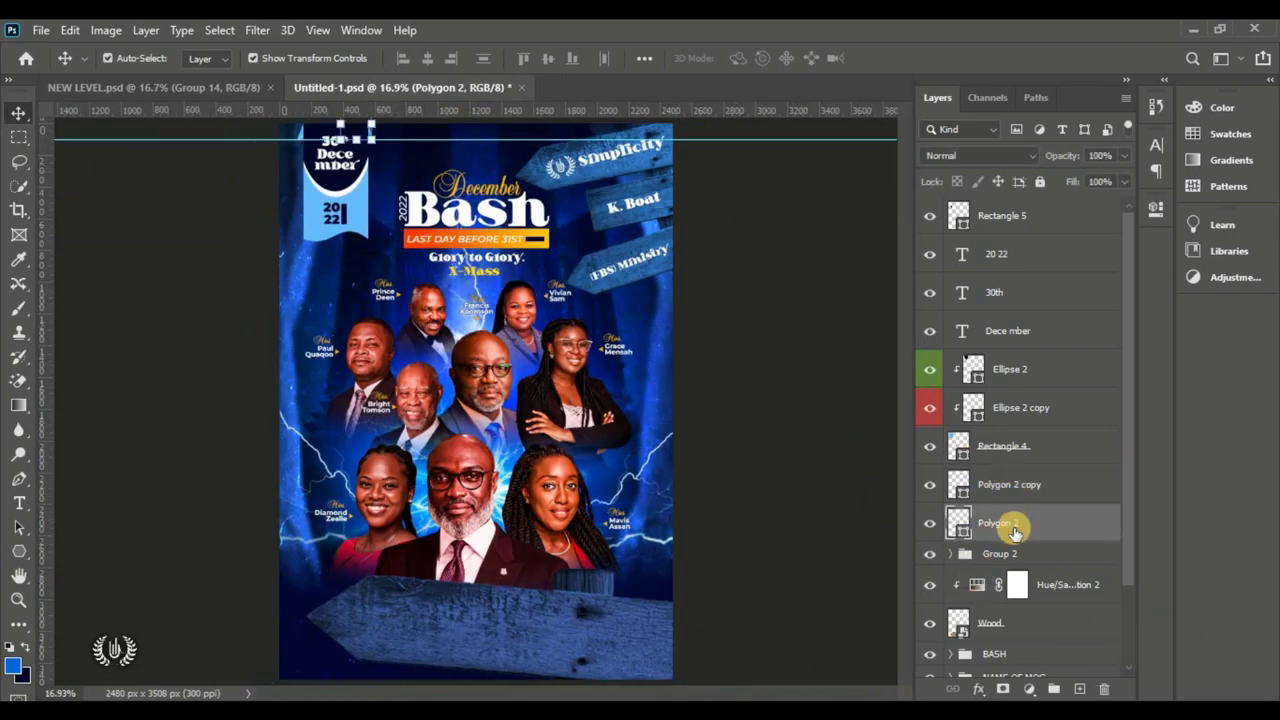
pyautogui.click(722, 185)
pyautogui.moveTo(750, 140); pyautogui.dragTo(657, 91)
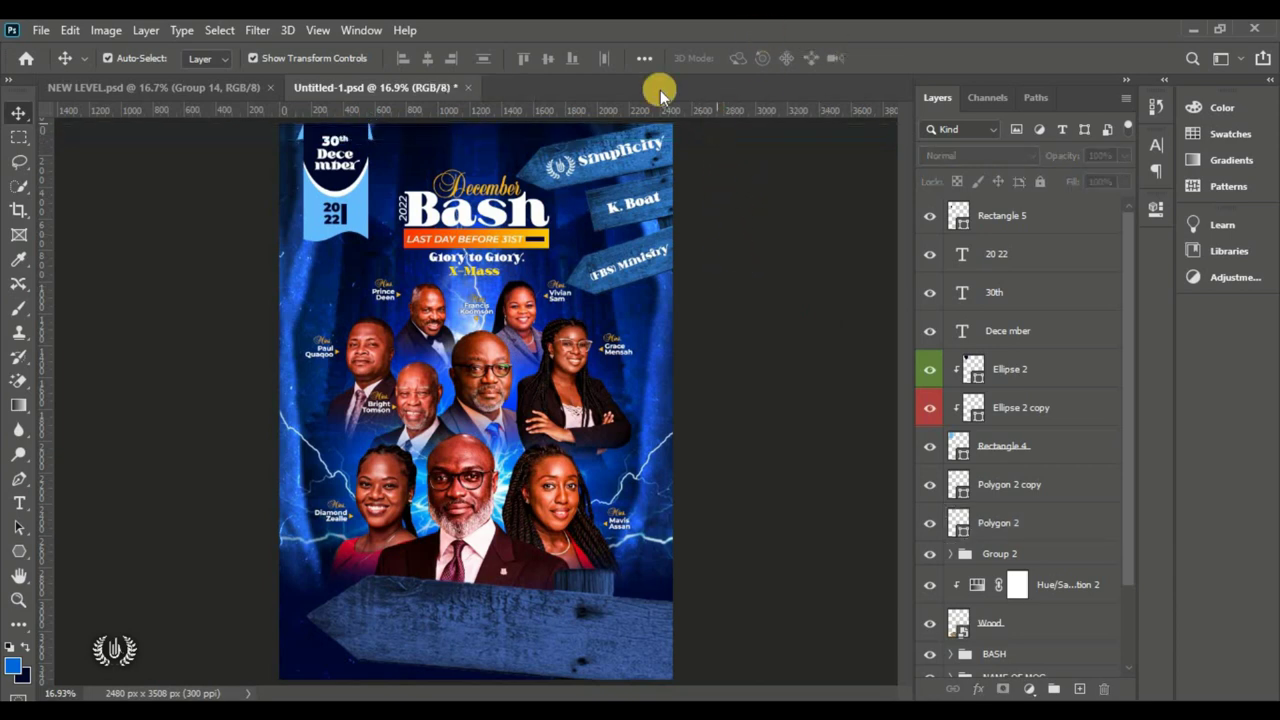
pyautogui.click(1055, 530)
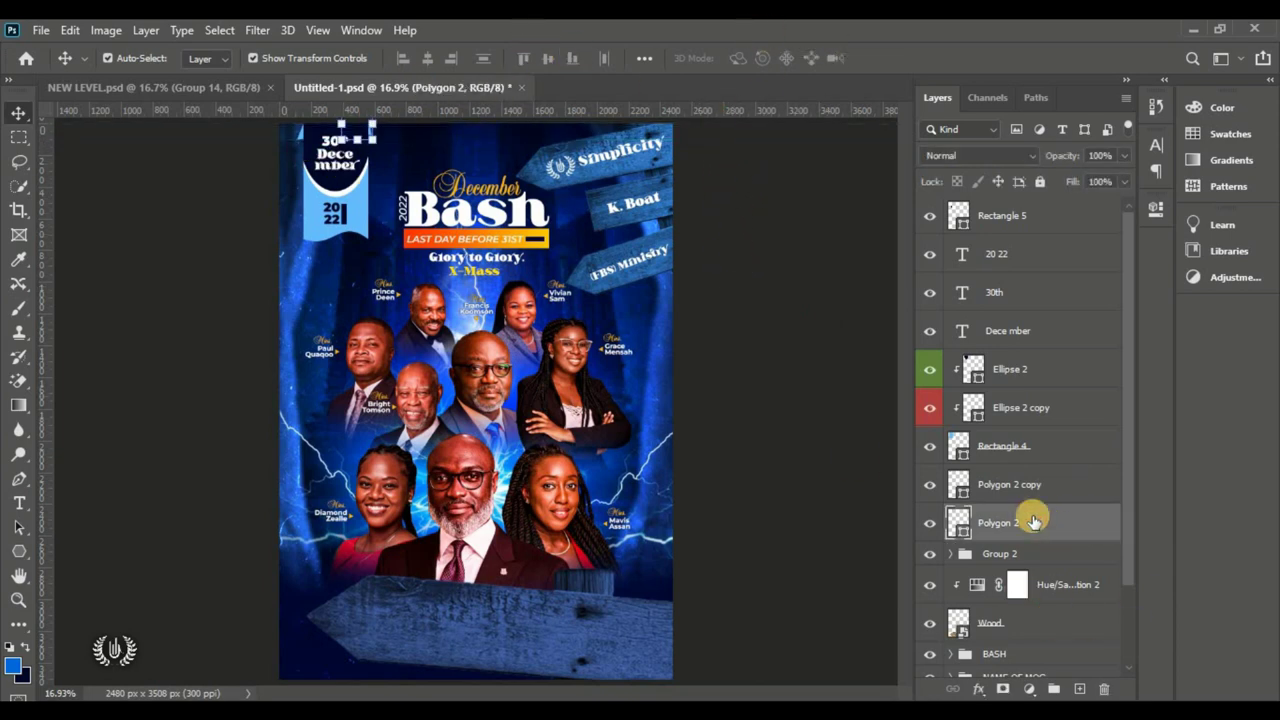
# Step: Select Rectangle 5 through Polygon 2 and group them into a folder named DATE
pyautogui.keyDown('shift'); pyautogui.click(1048, 219); pyautogui.keyUp('shift')
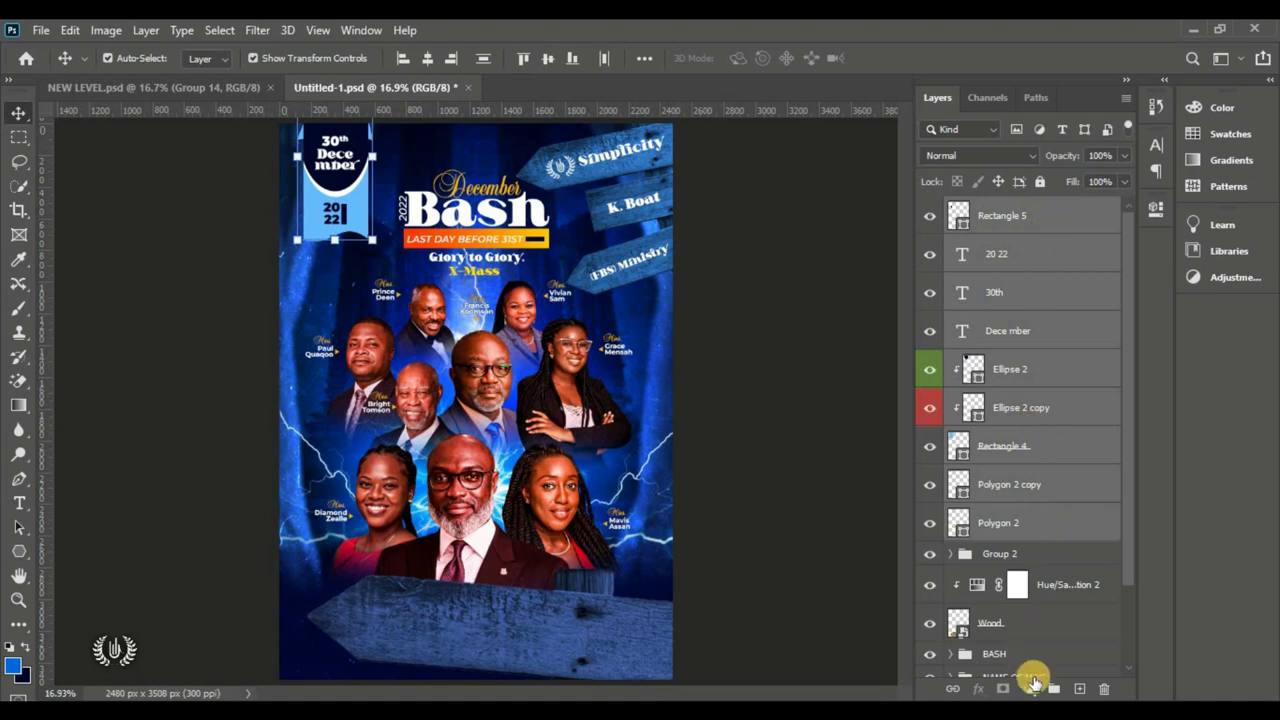
pyautogui.click(1050, 690)
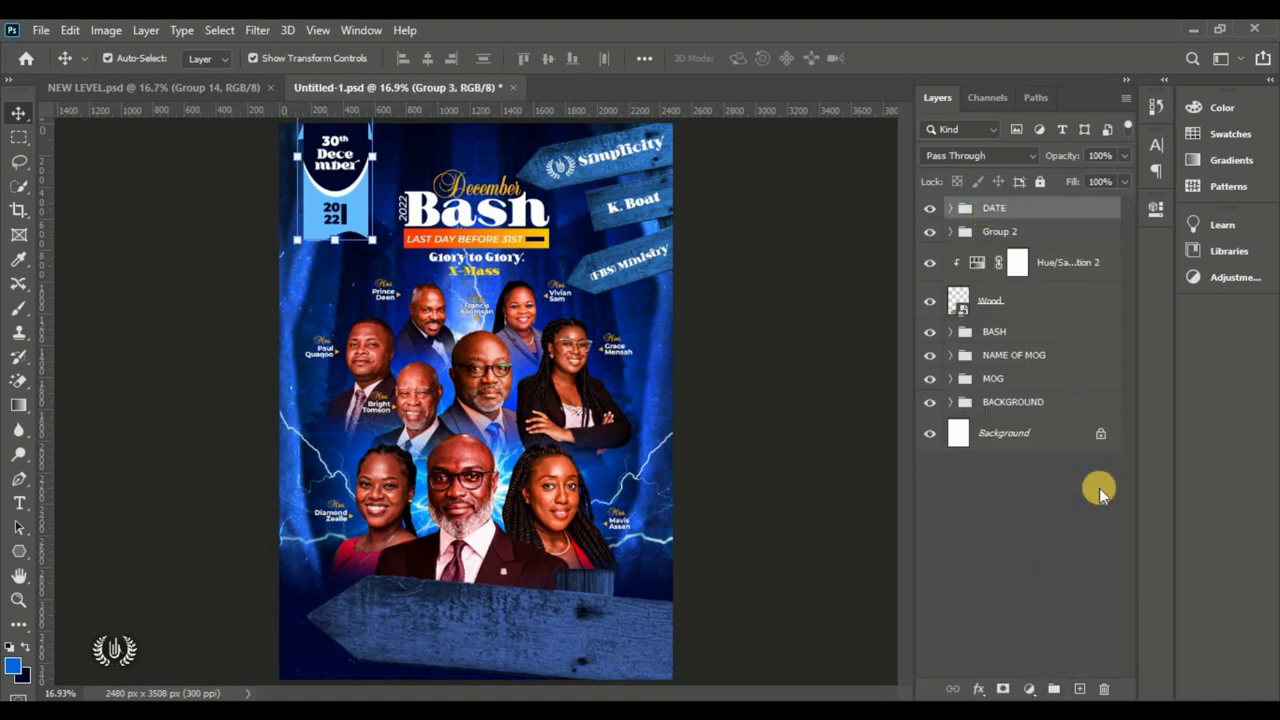
pyautogui.click(780, 338)
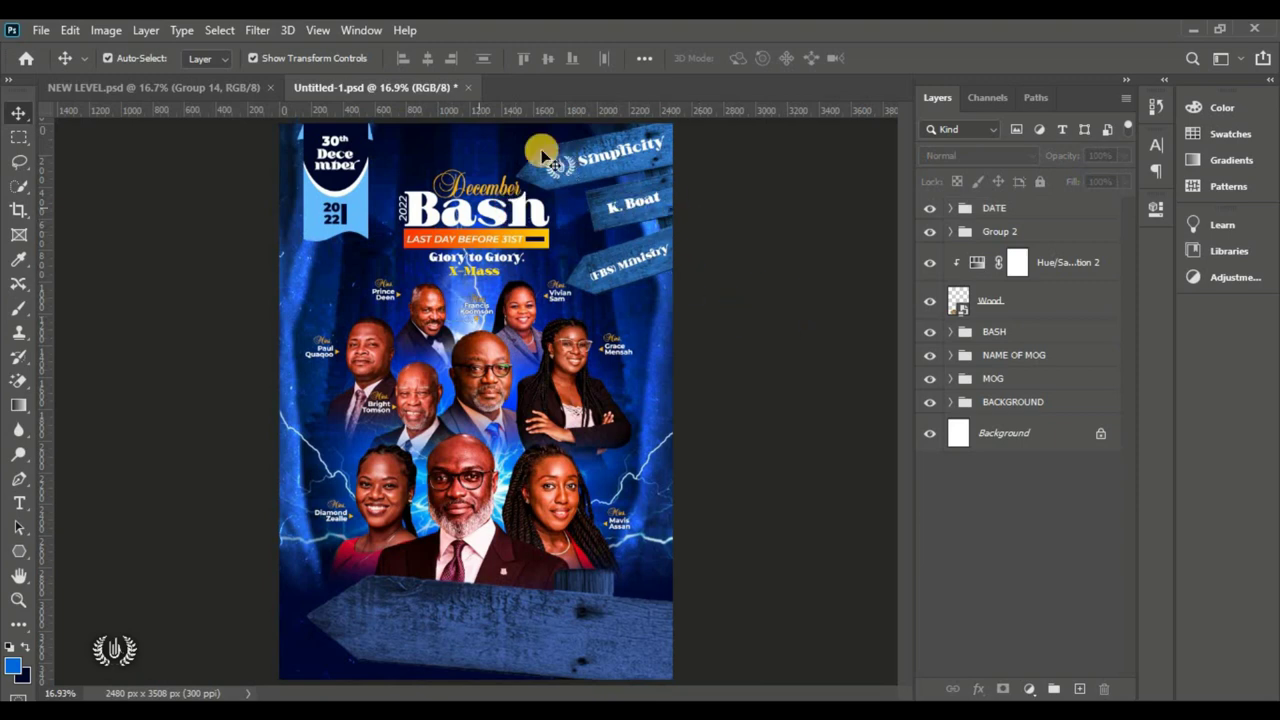
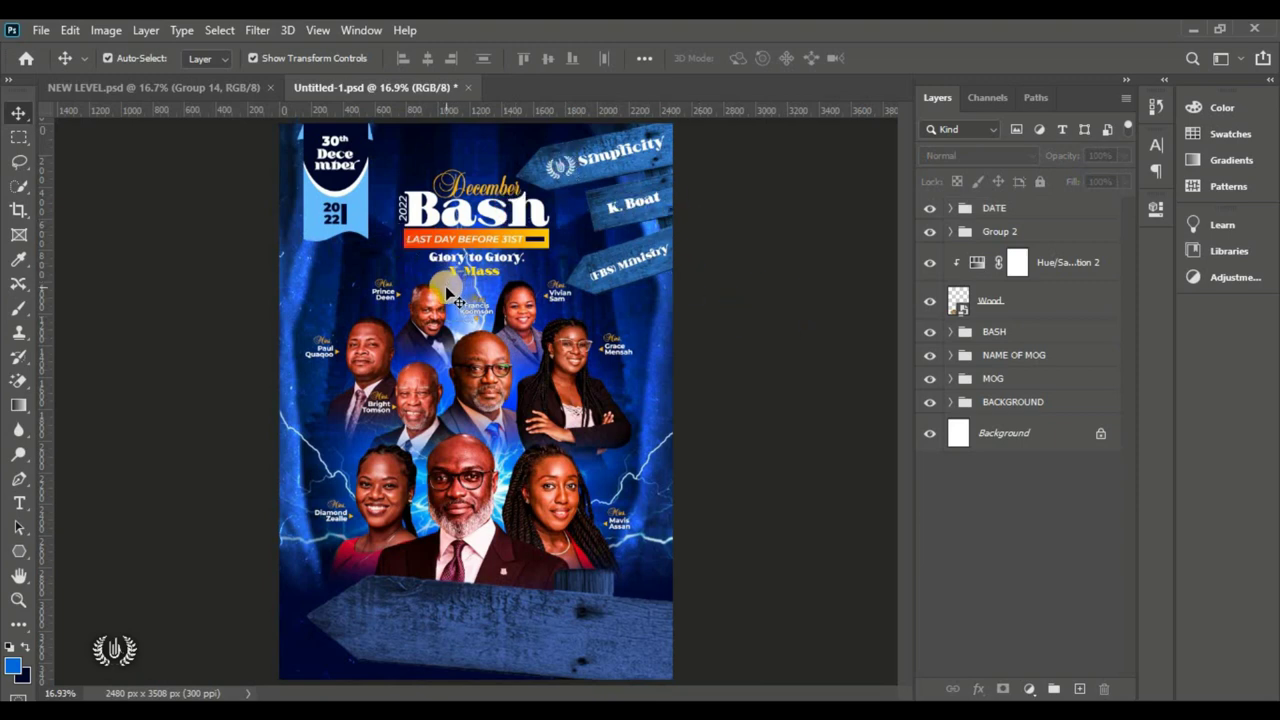
# Step: Add a new layer above the DATE group and set the Pen Tool to Shape mode
pyautogui.click(1098, 209)
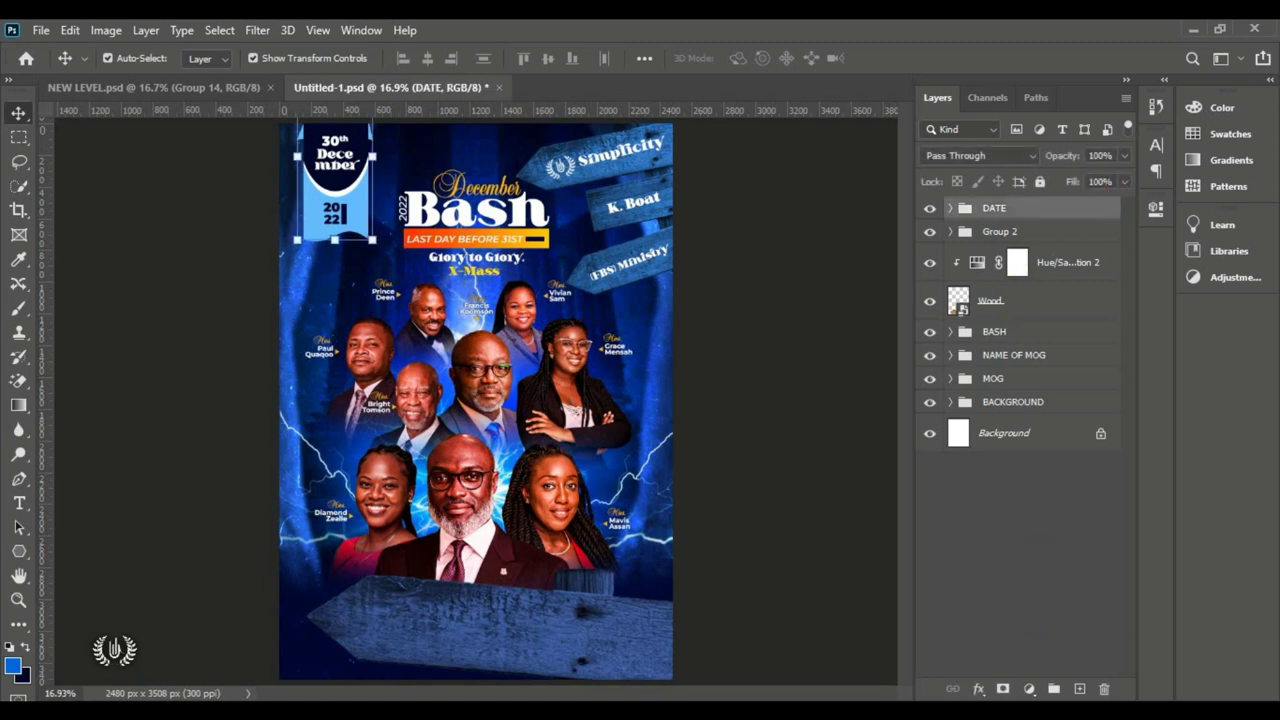
pyautogui.click(1080, 689)
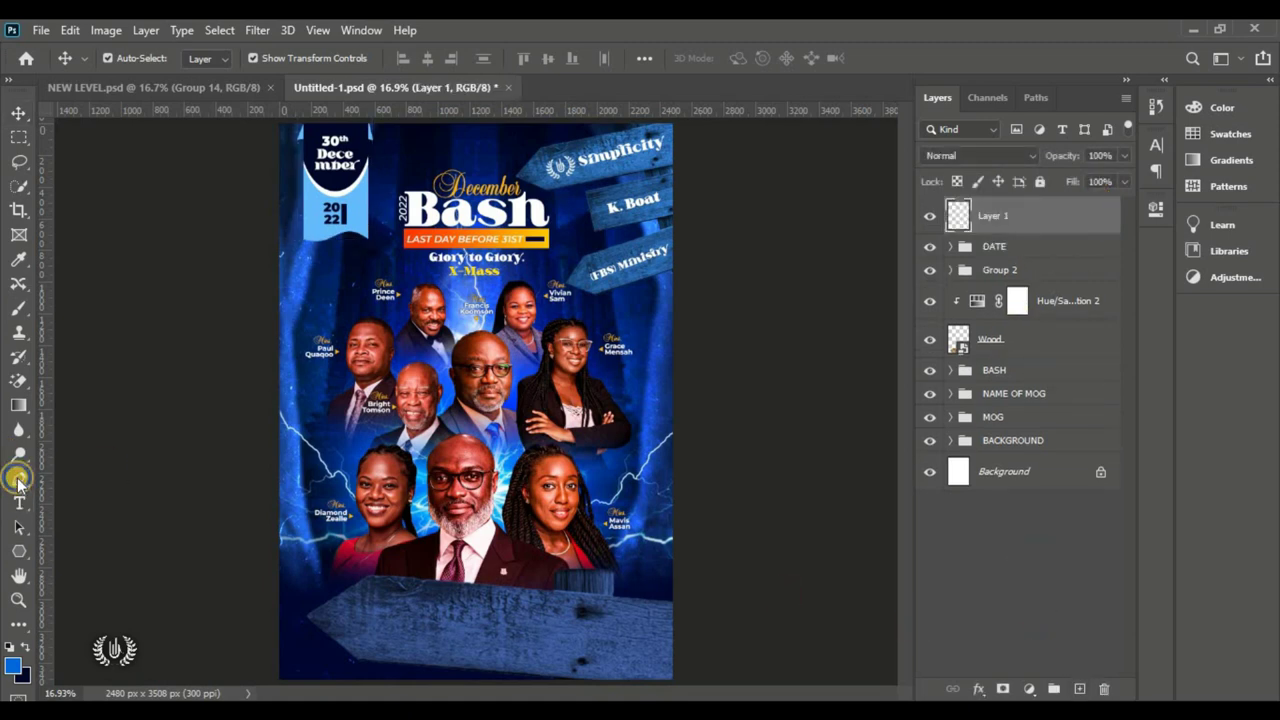
pyautogui.click(18, 481)
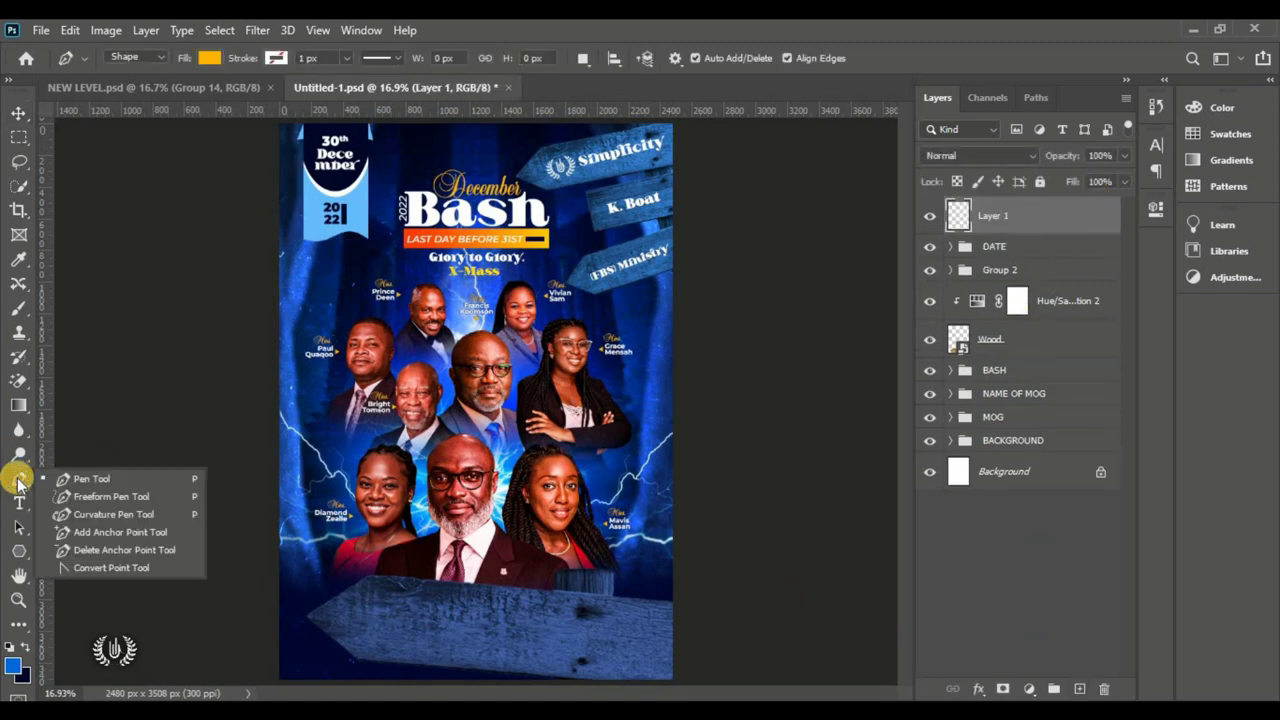
pyautogui.click(137, 479)
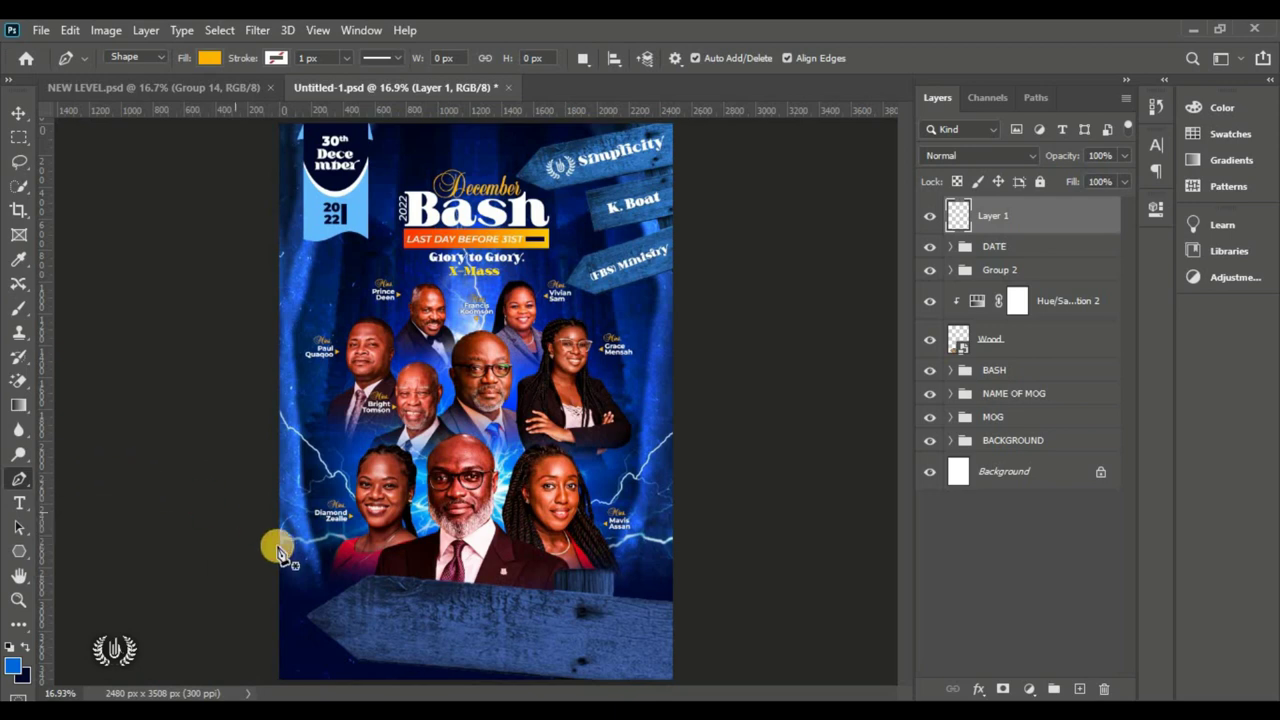
pyautogui.click(145, 58)
pyautogui.click(150, 72)
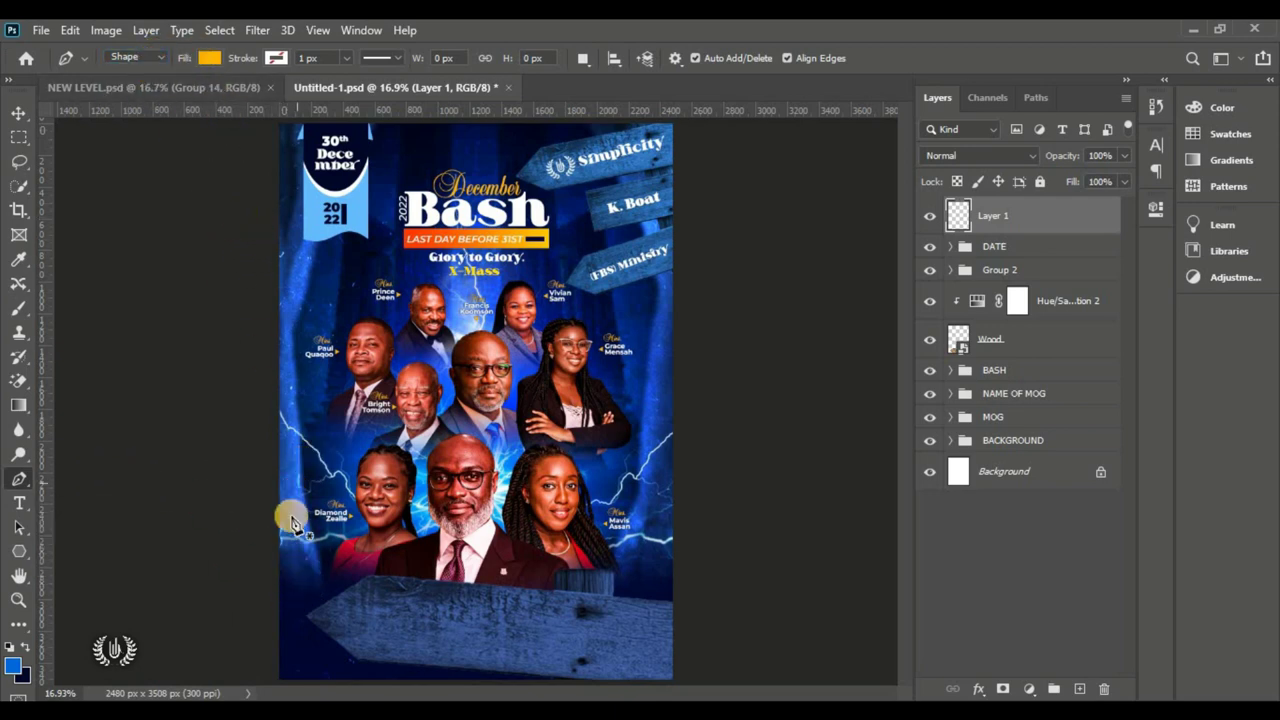
# Step: Draw a curved corner shape with the Pen Tool and move it into the bottom-left corner
pyautogui.click(275, 580)
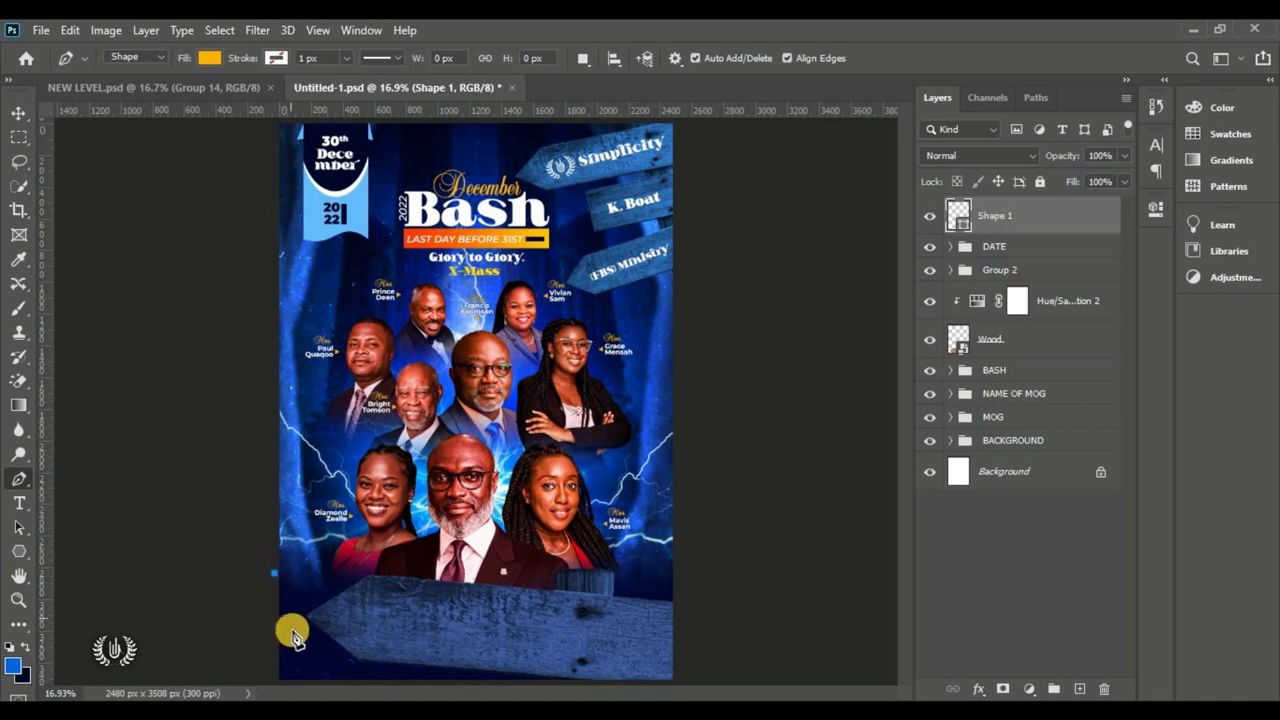
pyautogui.scroll(-1, 440, 505)
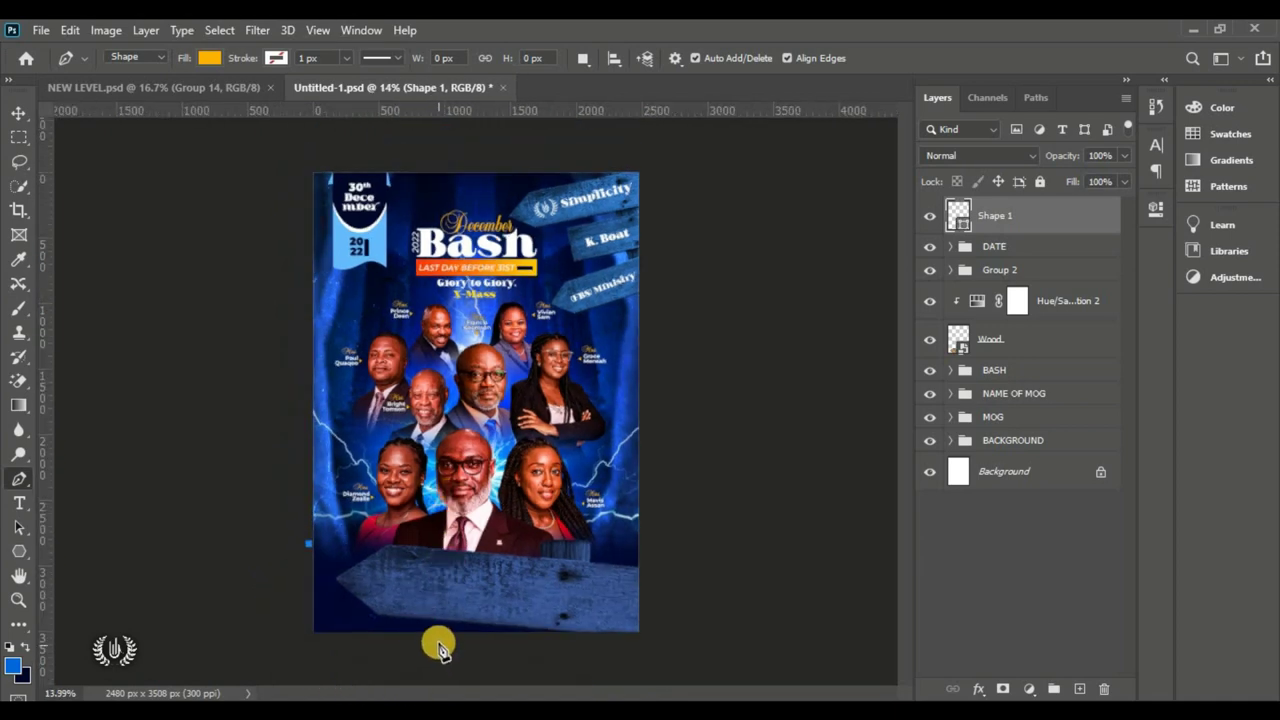
pyautogui.click(410, 638)
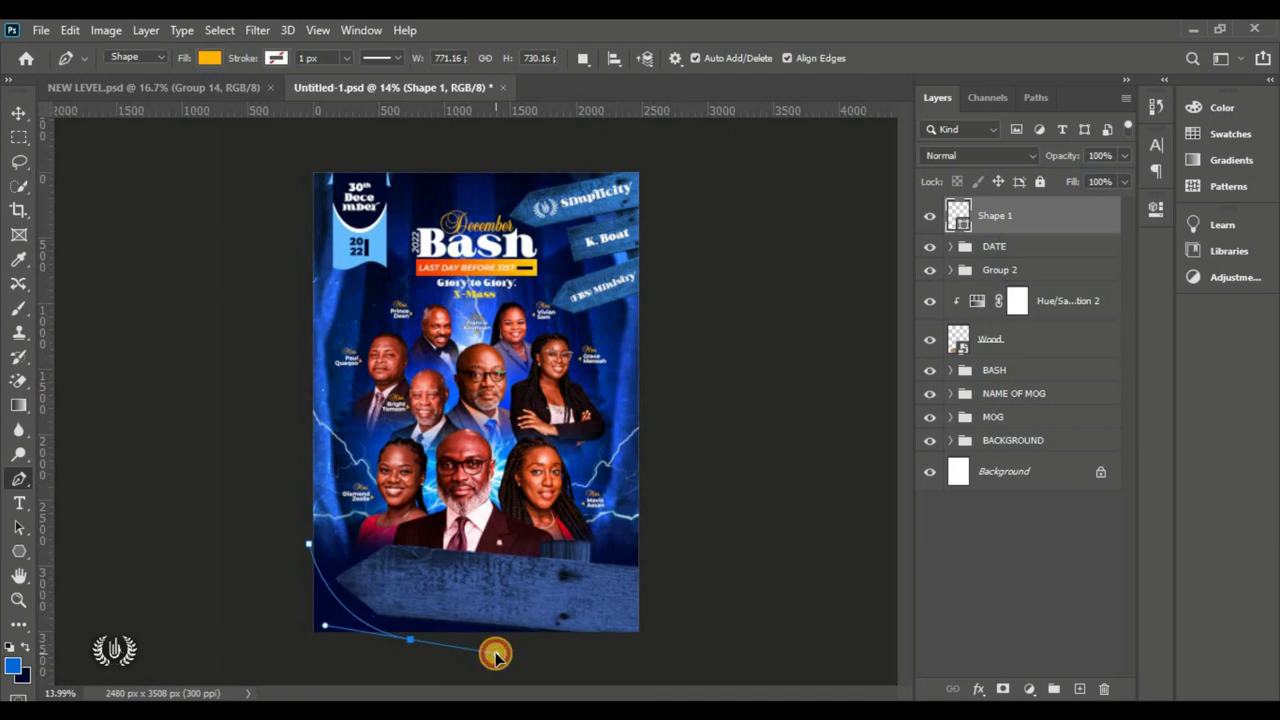
pyautogui.moveTo(495, 655); pyautogui.dragTo(428, 674)
pyautogui.click(516, 676)
pyautogui.click(247, 679)
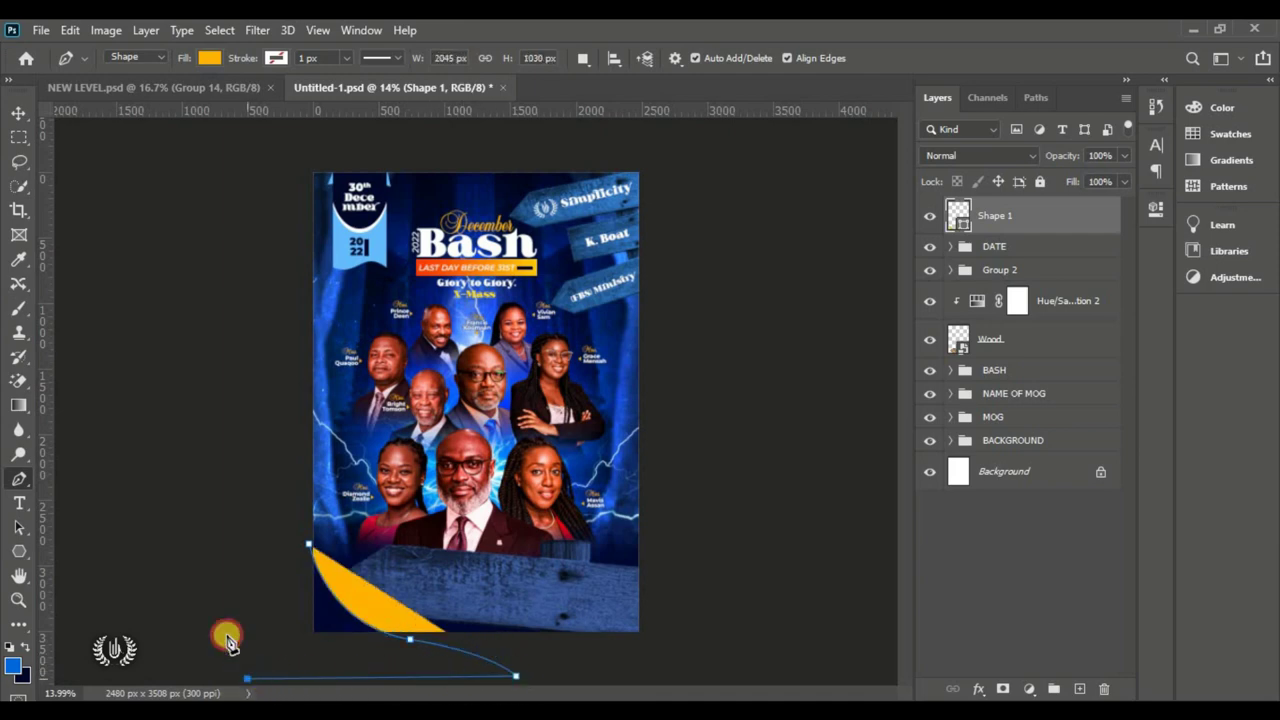
pyautogui.click(254, 566)
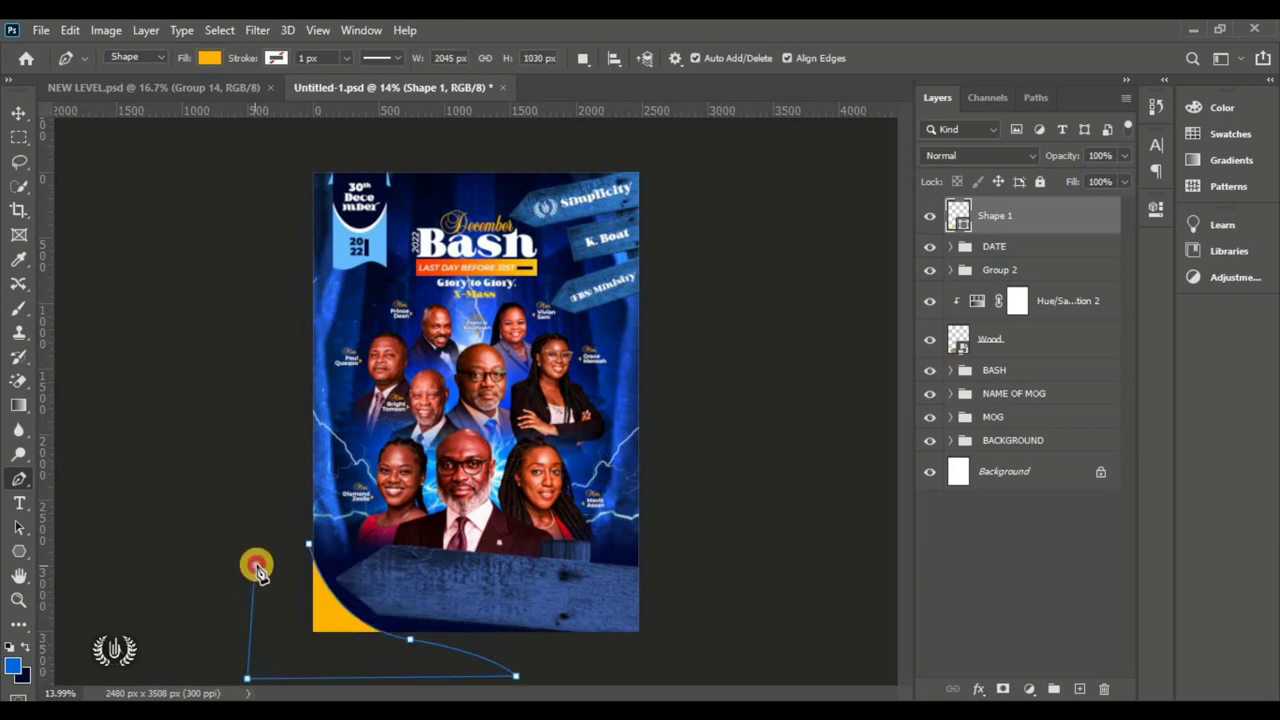
pyautogui.click(22, 114)
pyautogui.moveTo(340, 610); pyautogui.dragTo(346, 613)
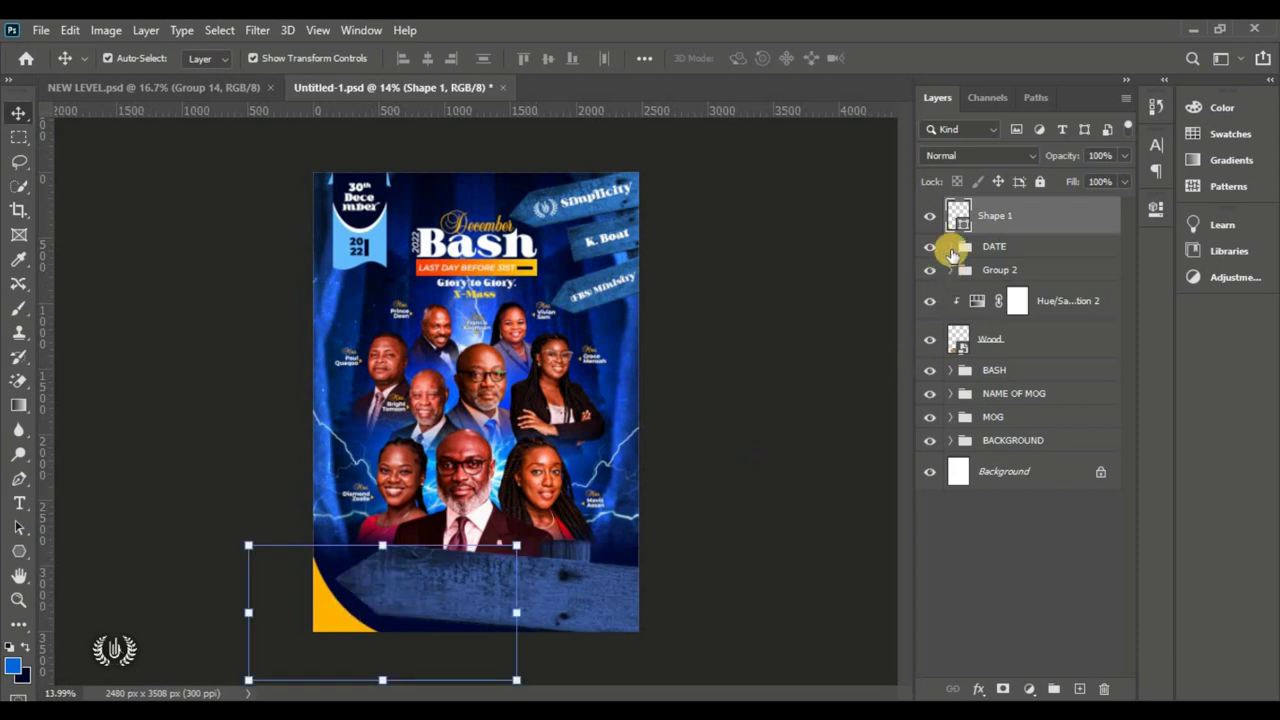
# Step: Change the corner shape's fill colour to bright blue #008fff
pyautogui.doubleClick(961, 227)
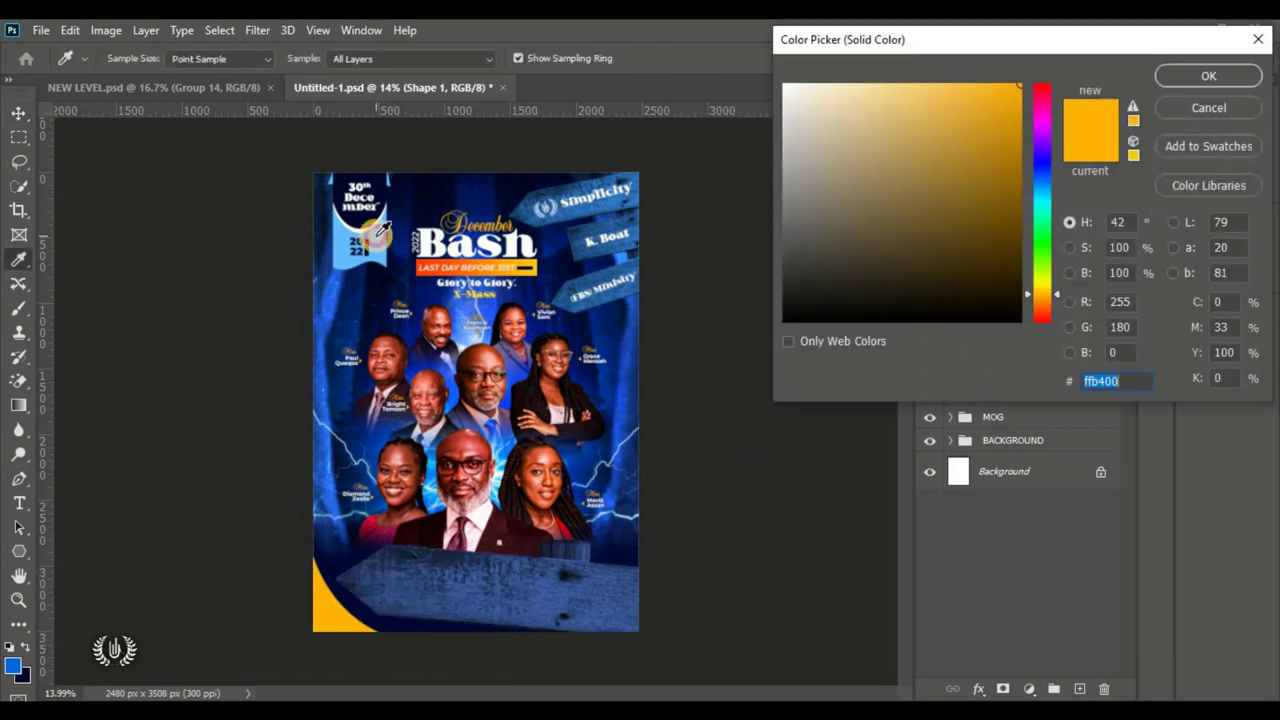
pyautogui.write('66bcff')
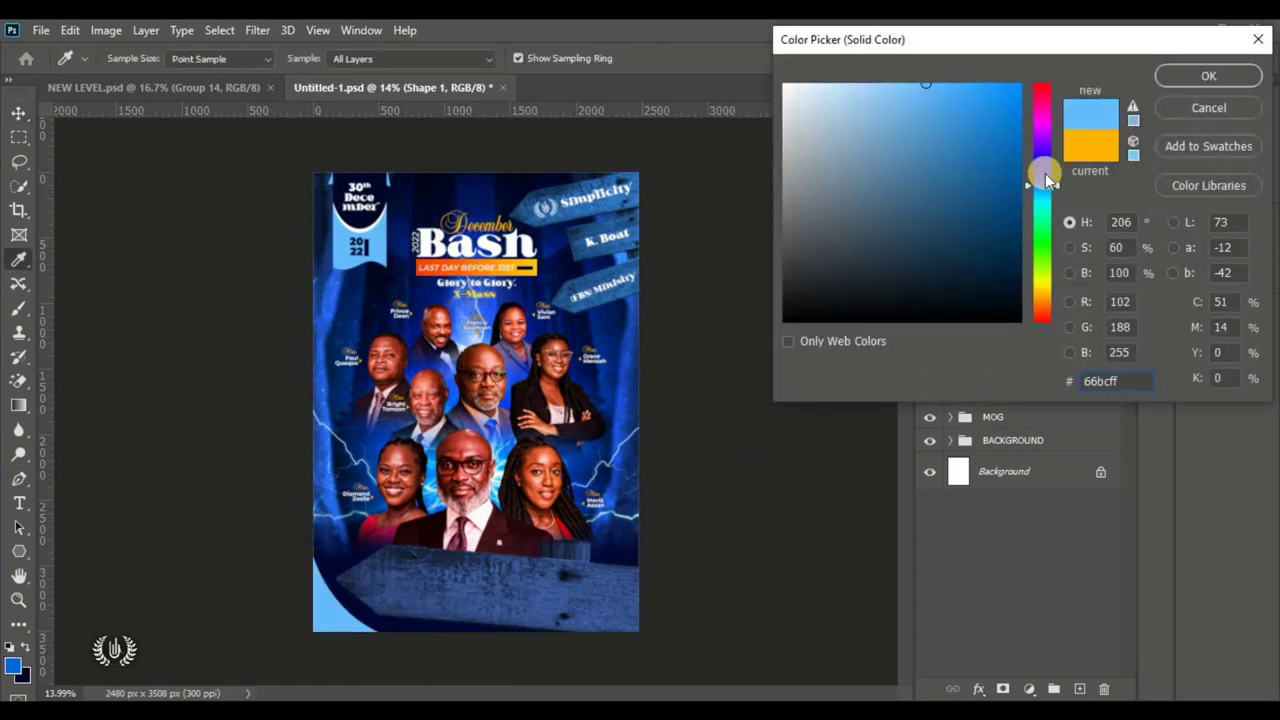
pyautogui.click(973, 87)
pyautogui.moveTo(970, 93); pyautogui.dragTo(1043, 72)
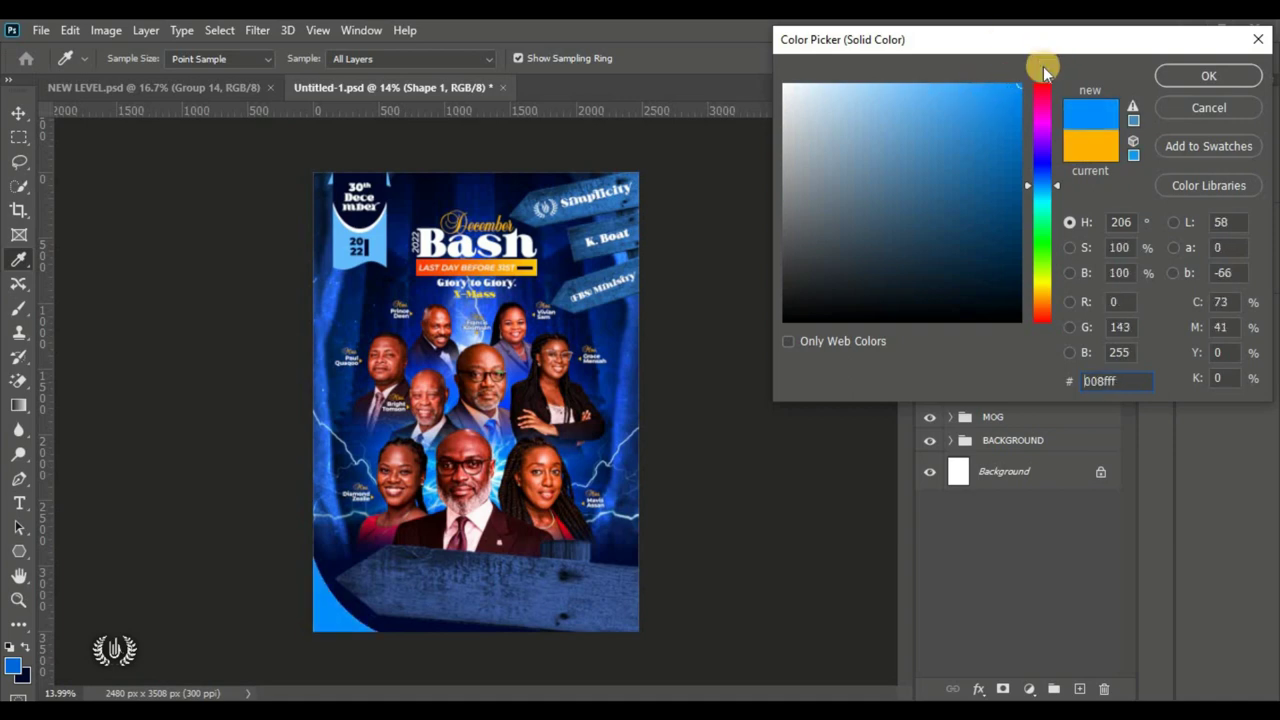
pyautogui.moveTo(1138, 378); pyautogui.dragTo(1040, 378)
pyautogui.click(1187, 78)
pyautogui.press('v')
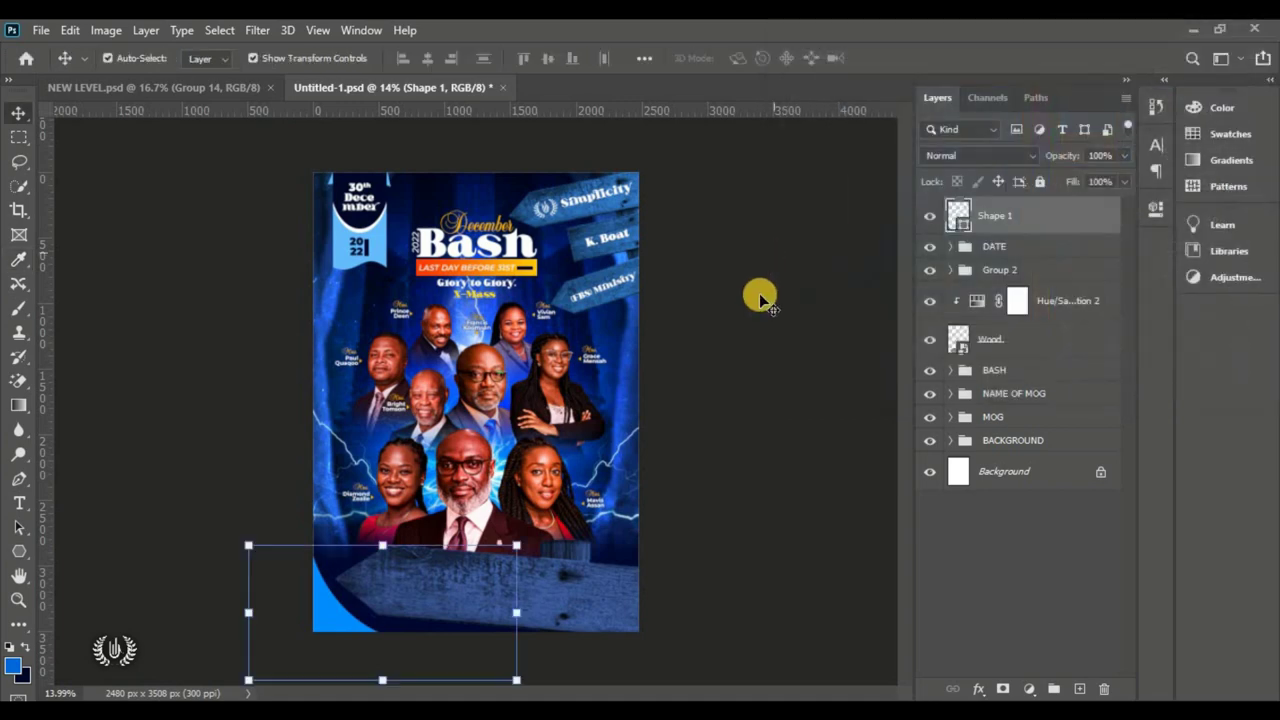
pyautogui.scroll(2, 757, 294)
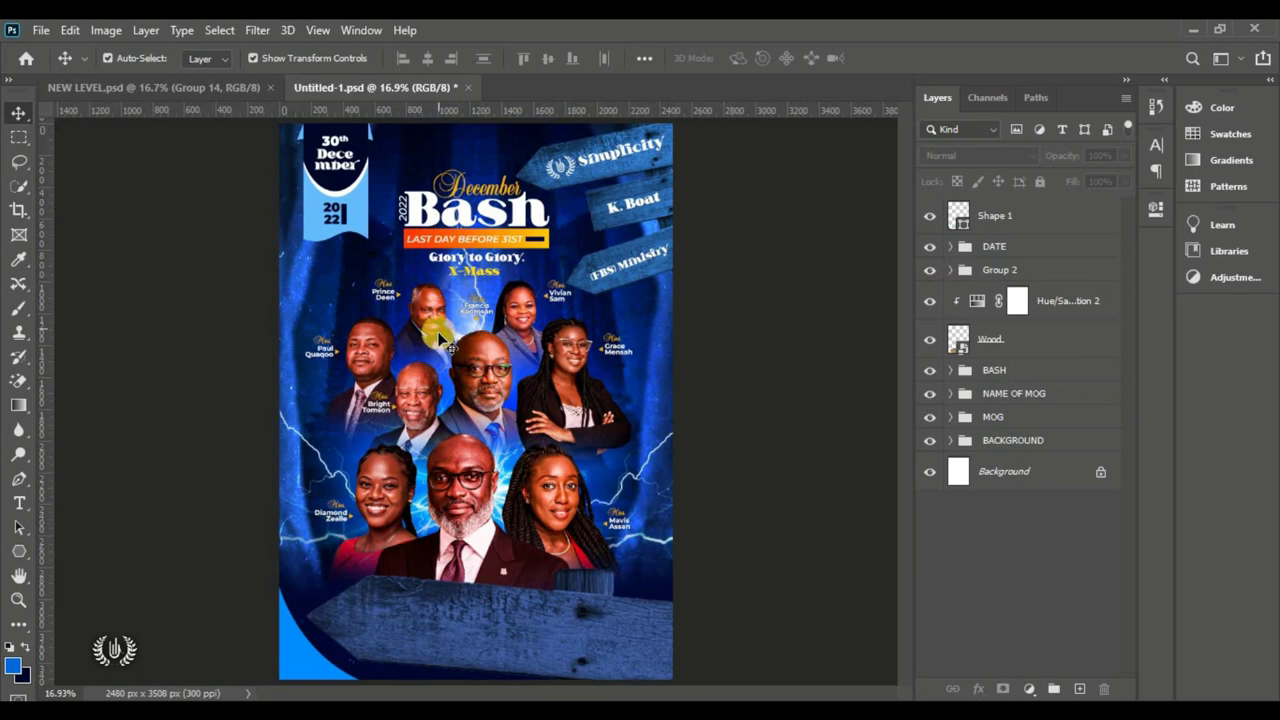
pyautogui.click(1038, 219)
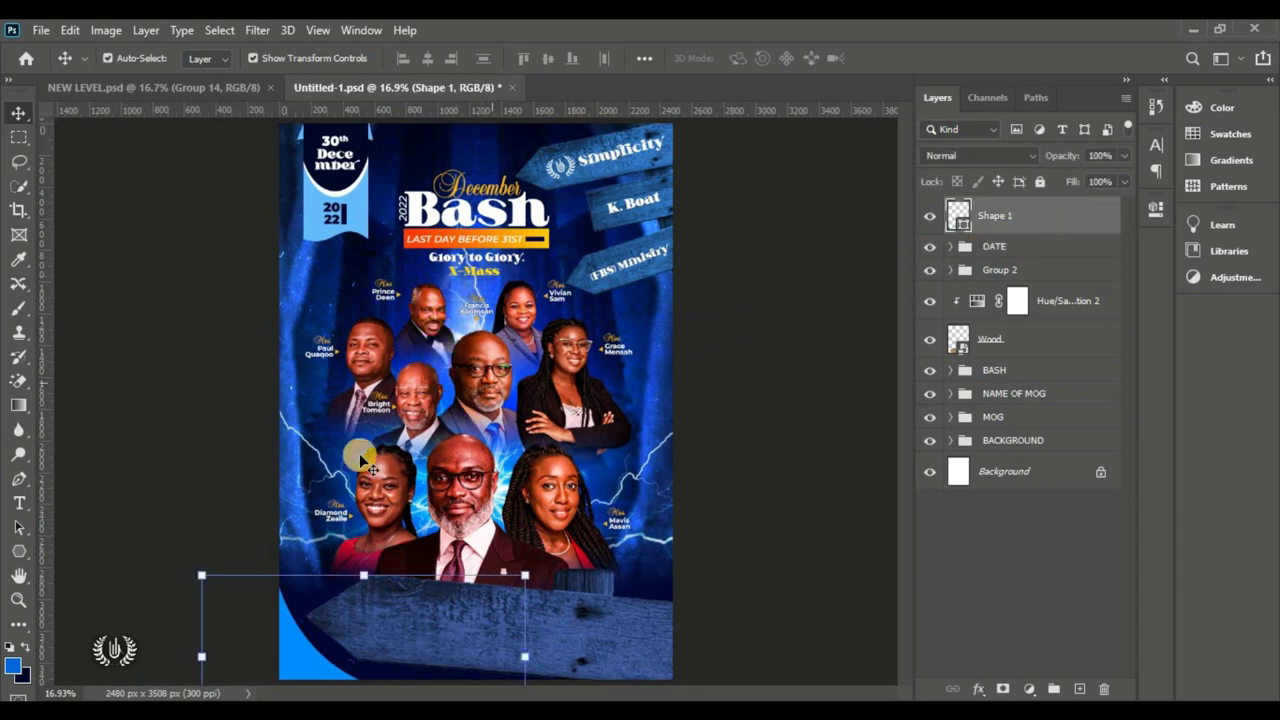
# Step: Draw a circle on the lower wooden arrow sign and fill it white
pyautogui.rightClick(18, 548)
pyautogui.click(100, 604)
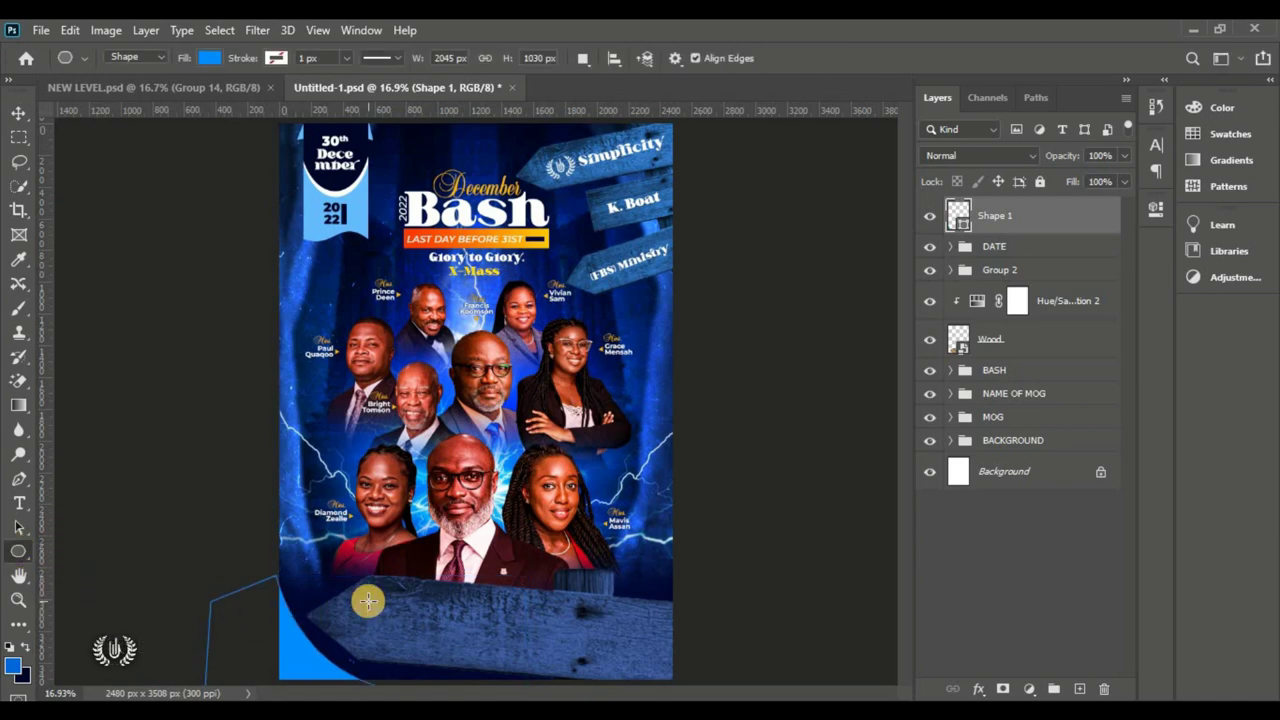
pyautogui.click(1079, 689)
pyautogui.moveTo(389, 584); pyautogui.dragTo(516, 654)
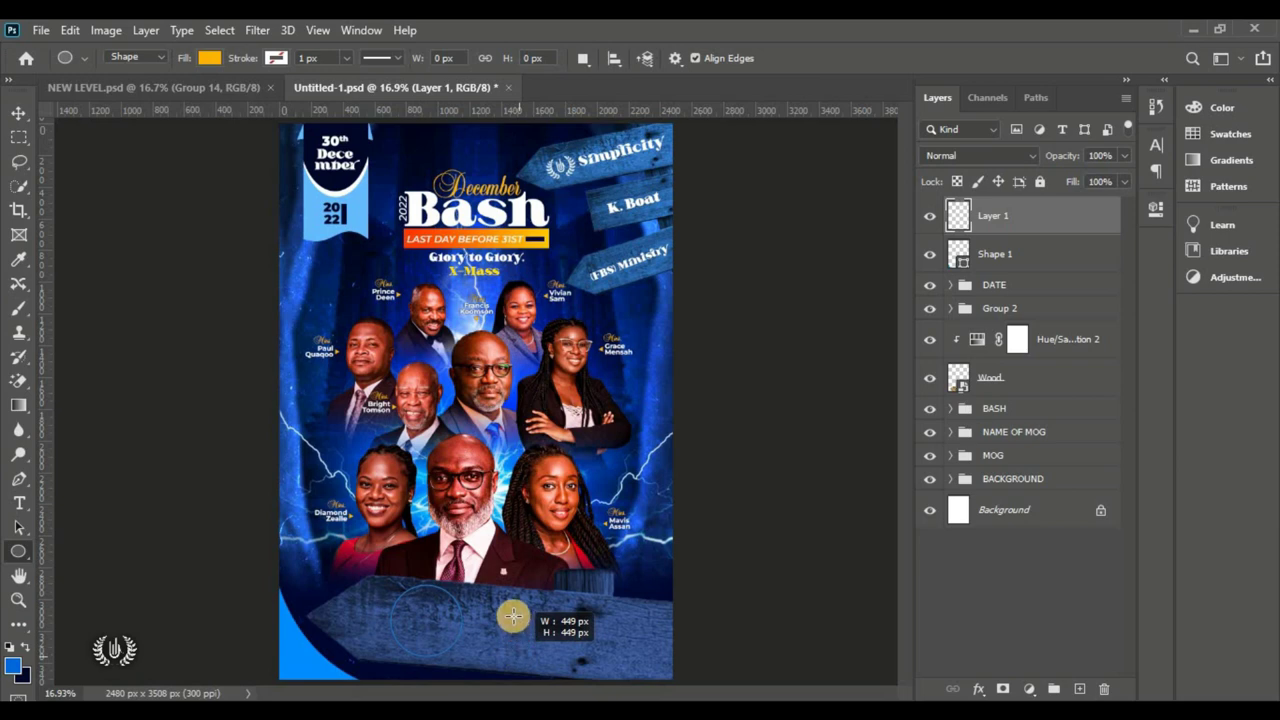
pyautogui.moveTo(512, 617); pyautogui.dragTo(511, 614)
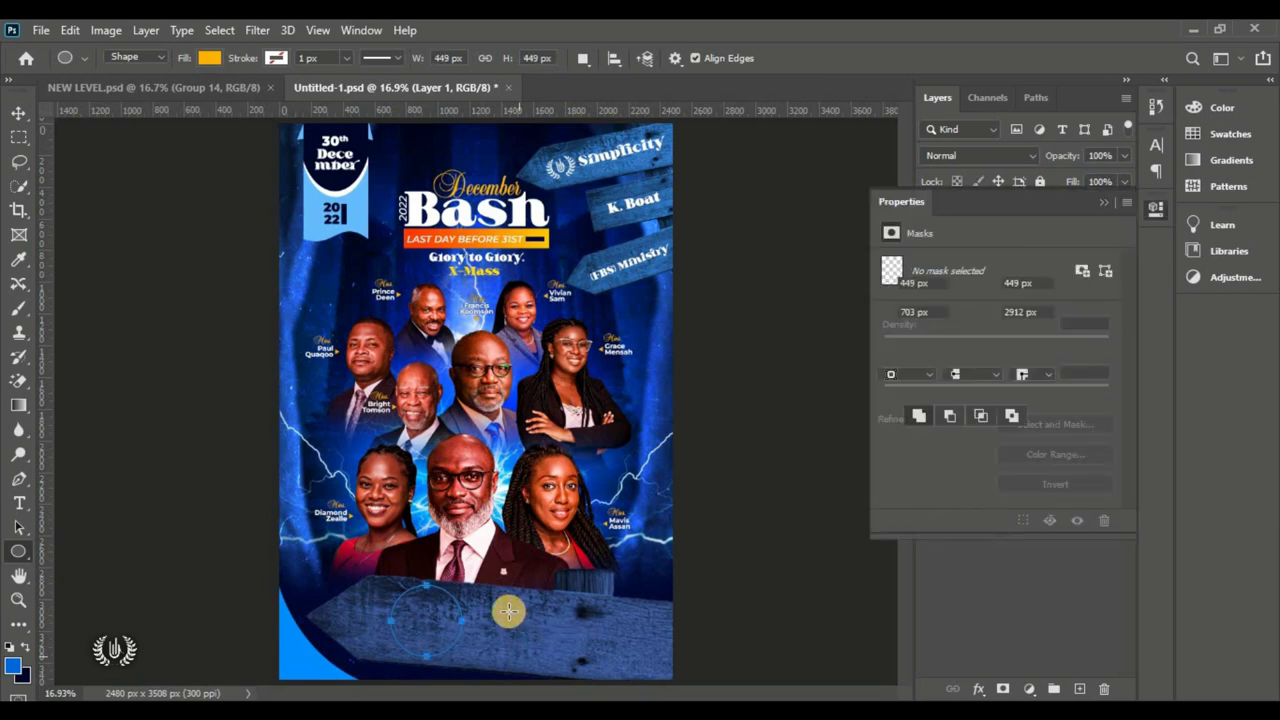
pyautogui.click(19, 112)
pyautogui.click(1104, 201)
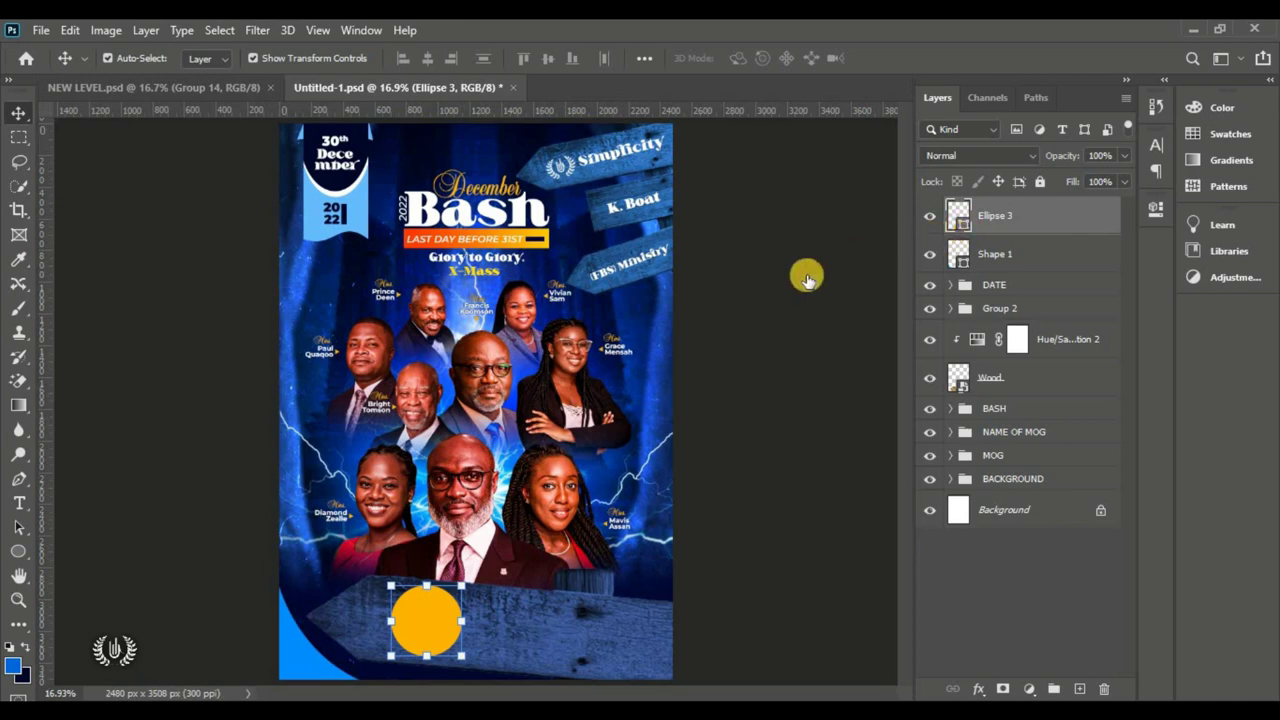
pyautogui.doubleClick(958, 215)
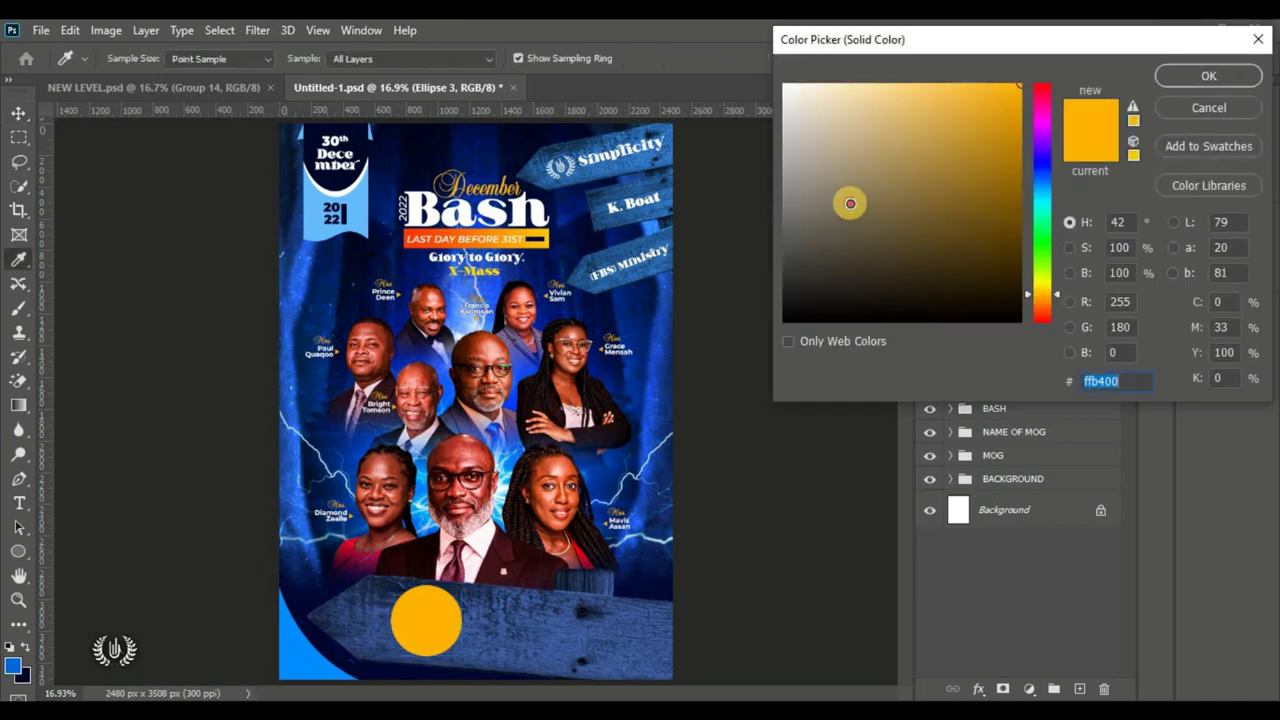
pyautogui.moveTo(849, 200); pyautogui.dragTo(775, 67)
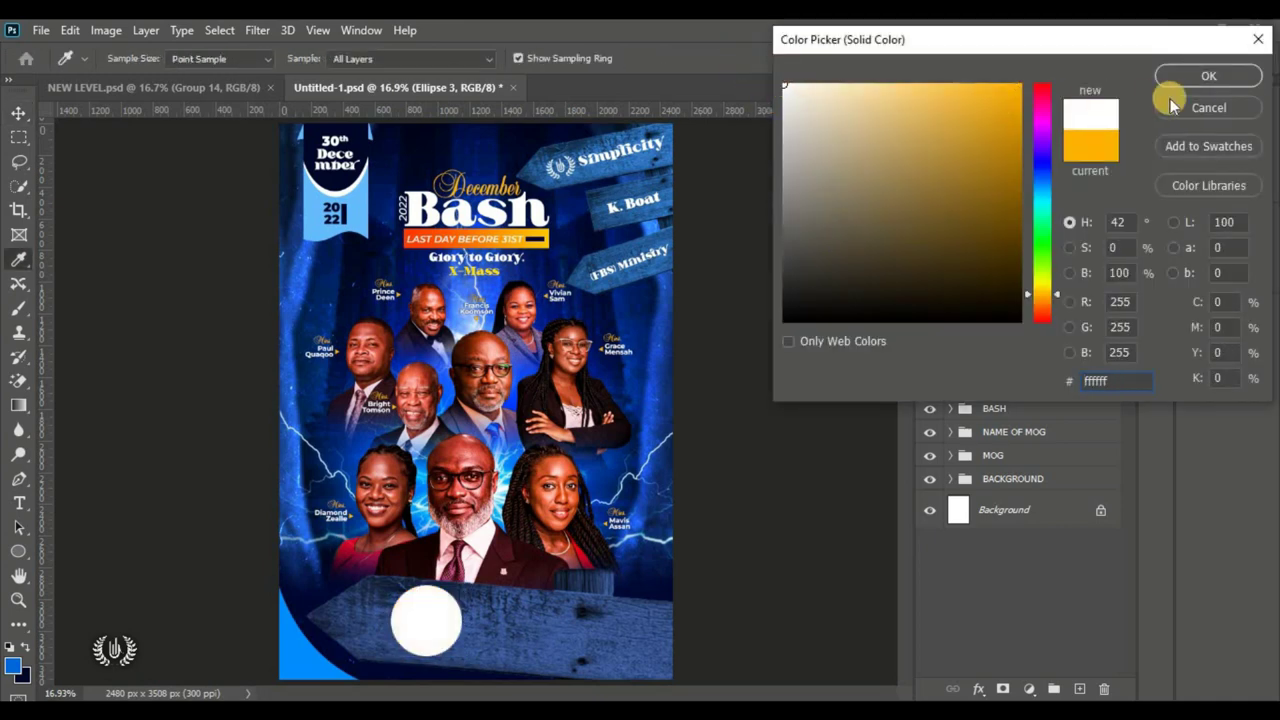
pyautogui.click(1178, 80)
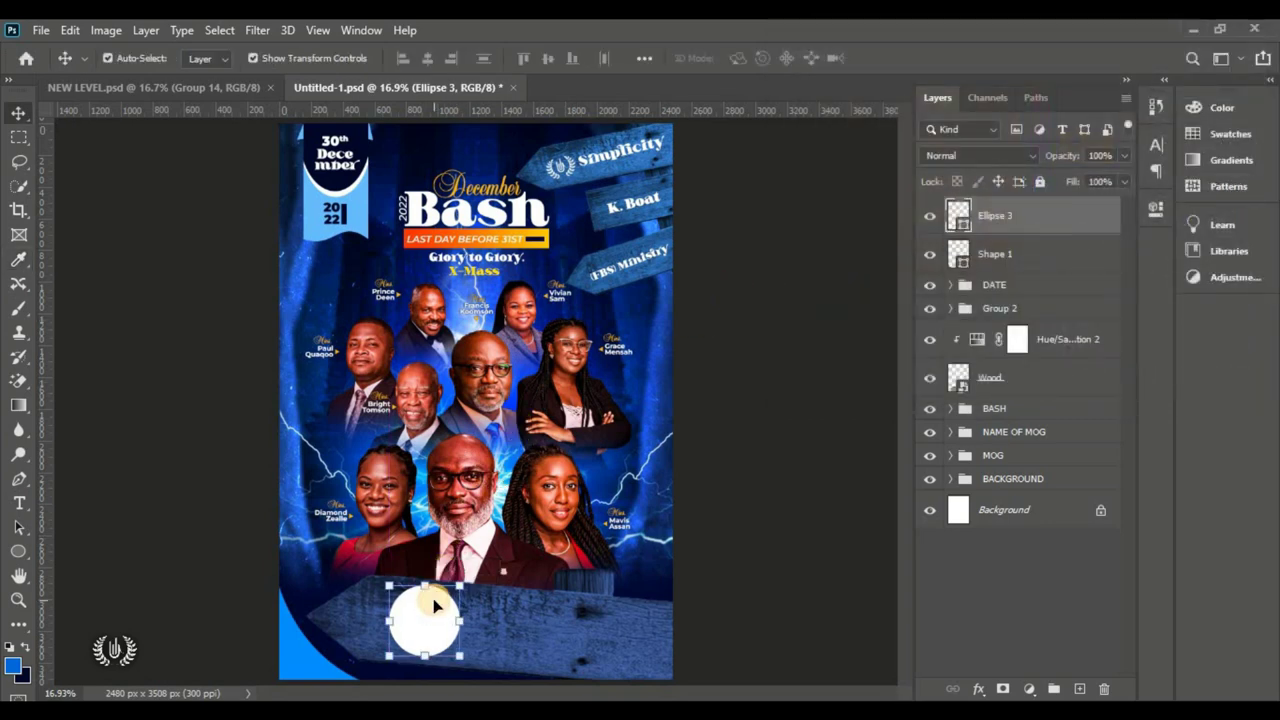
# Step: Draw a small three-sided polygon on the white circle on a new layer
pyautogui.click(1079, 688)
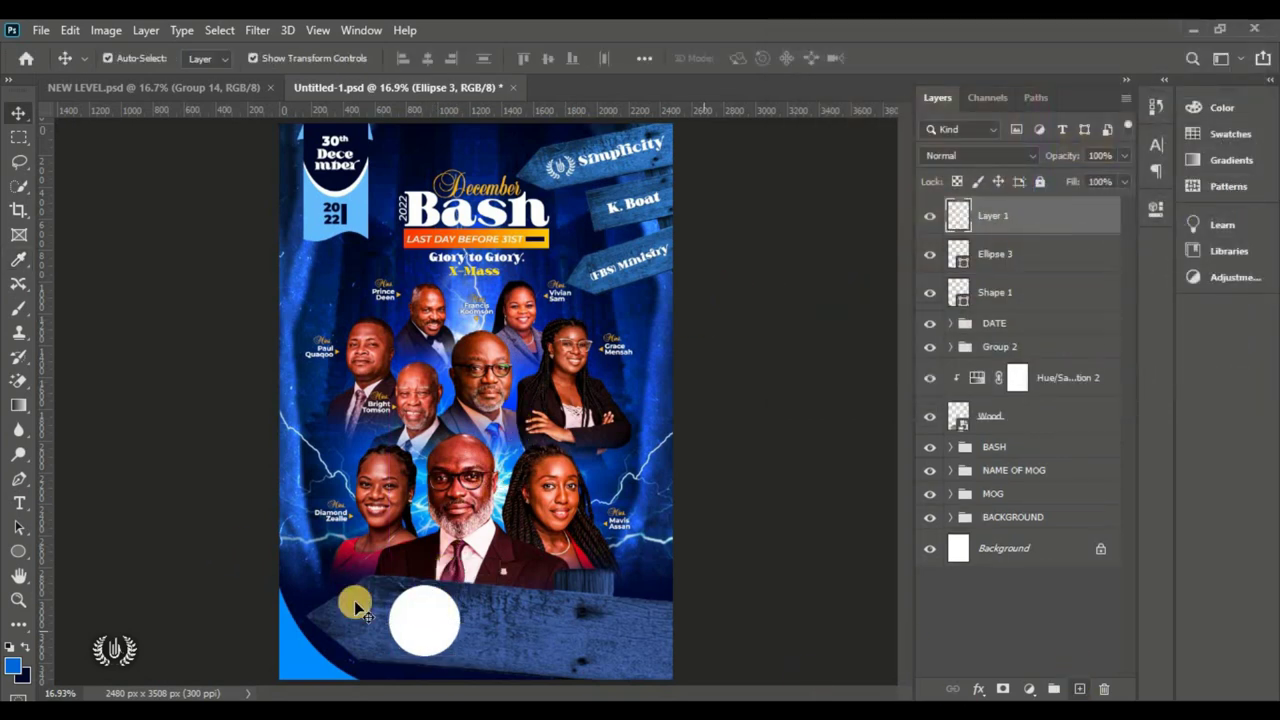
pyautogui.click(19, 551)
pyautogui.click(82, 608)
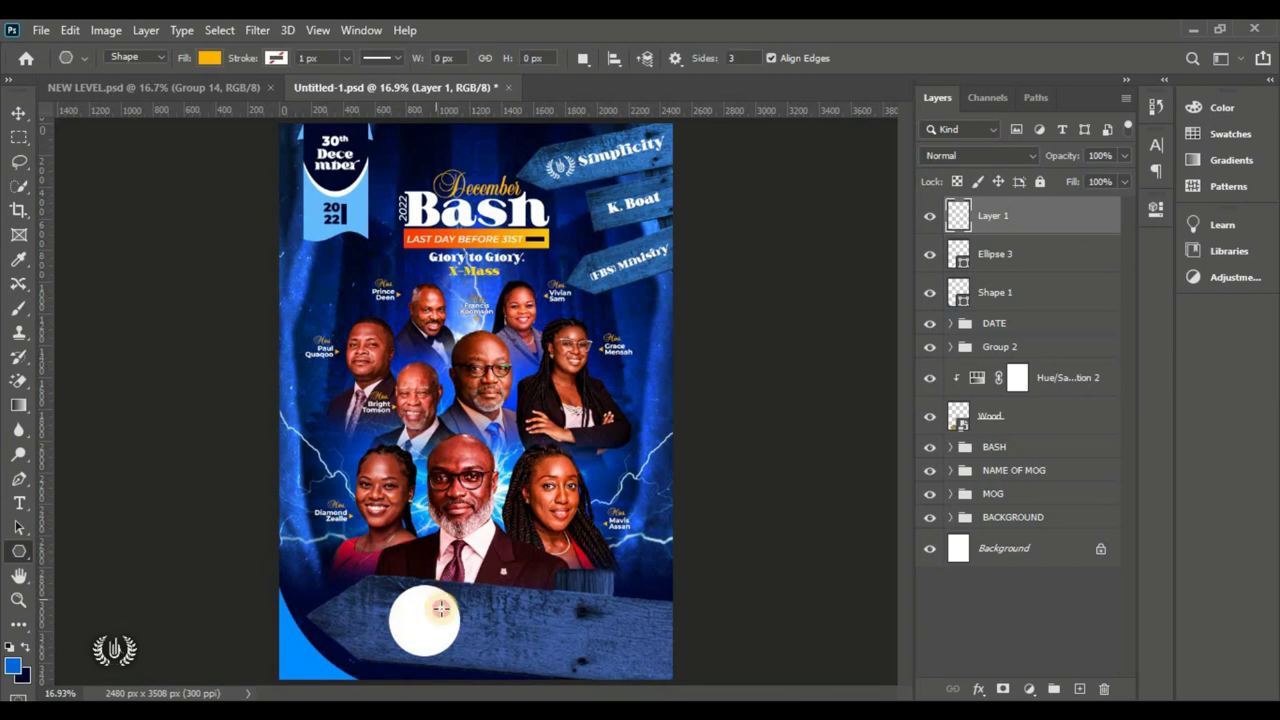
pyautogui.moveTo(437, 608); pyautogui.dragTo(446, 608)
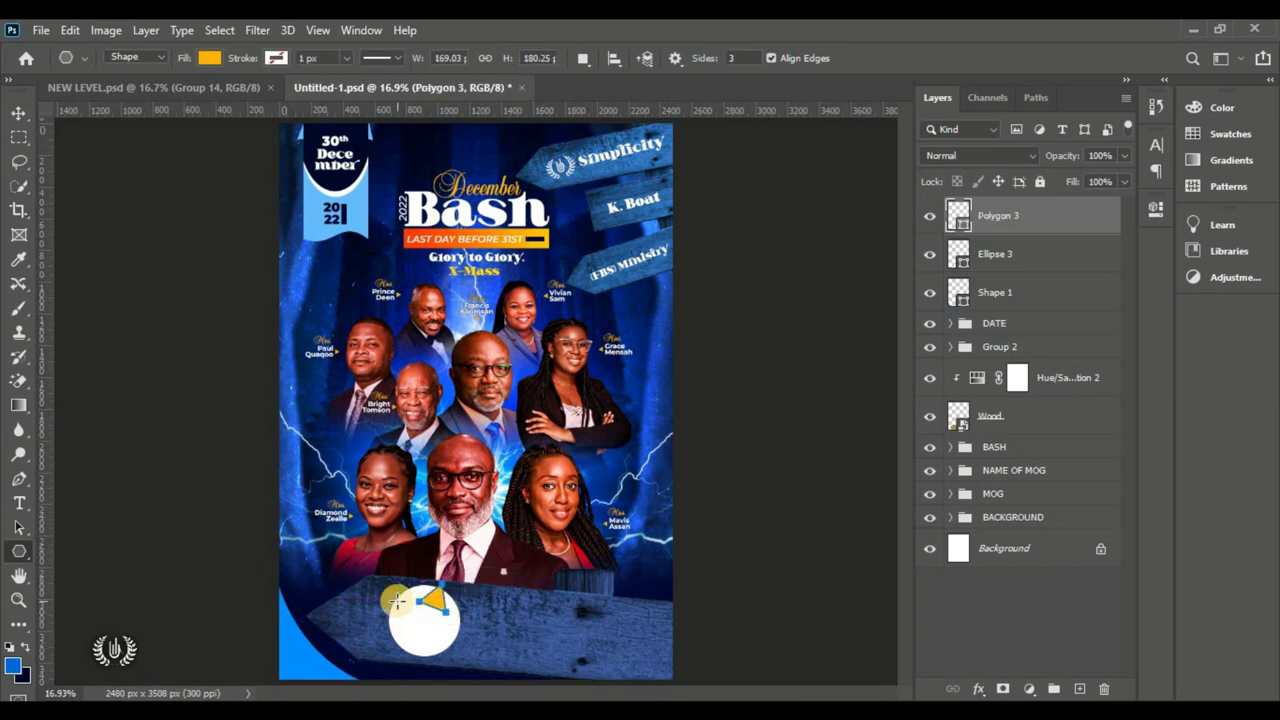
pyautogui.click(17, 110)
pyautogui.click(405, 605)
pyautogui.click(448, 610)
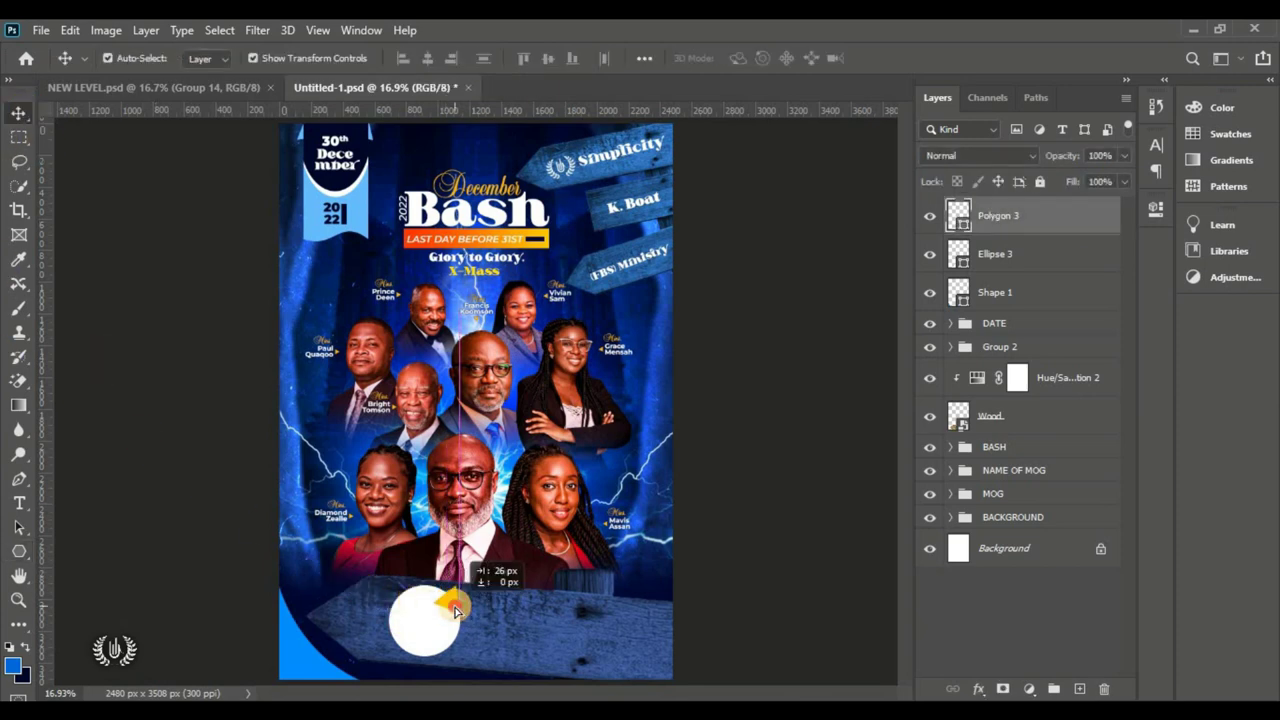
# Step: Fill the triangle white and select the Polygon 3 layer on the circle
pyautogui.doubleClick(962, 227)
pyautogui.moveTo(831, 286); pyautogui.dragTo(687, 22)
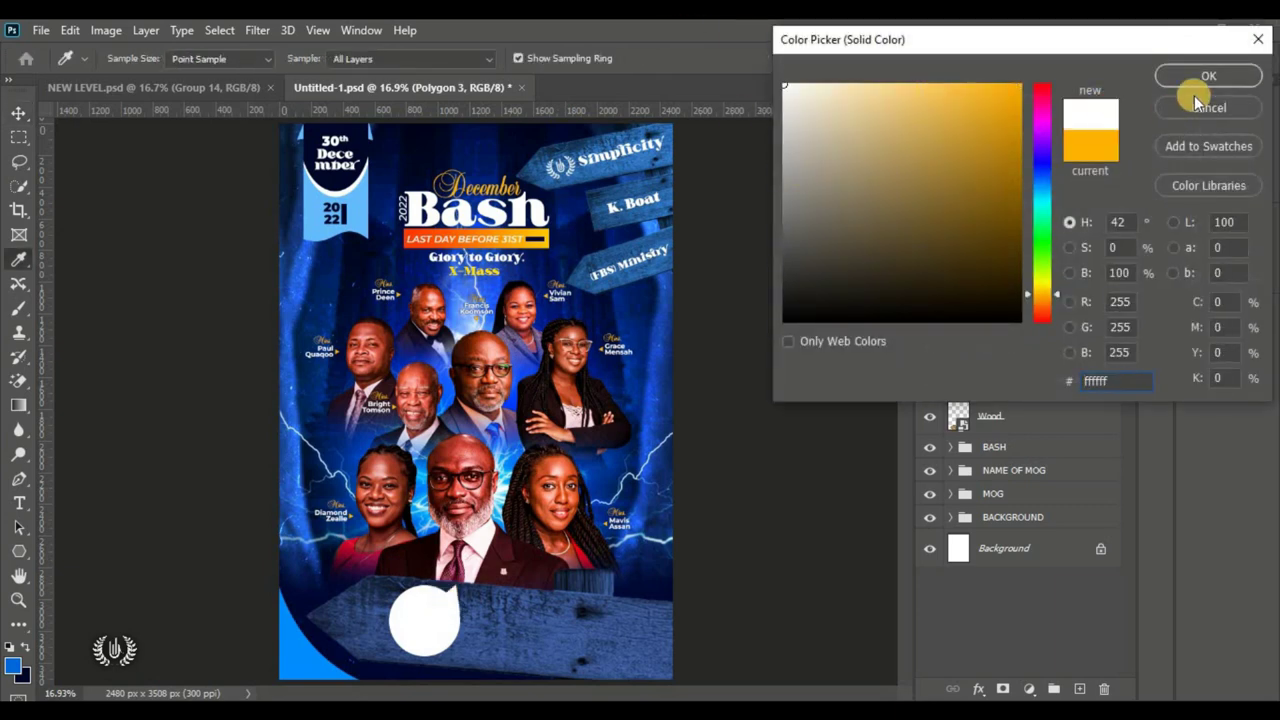
pyautogui.click(1197, 84)
pyautogui.click(428, 588)
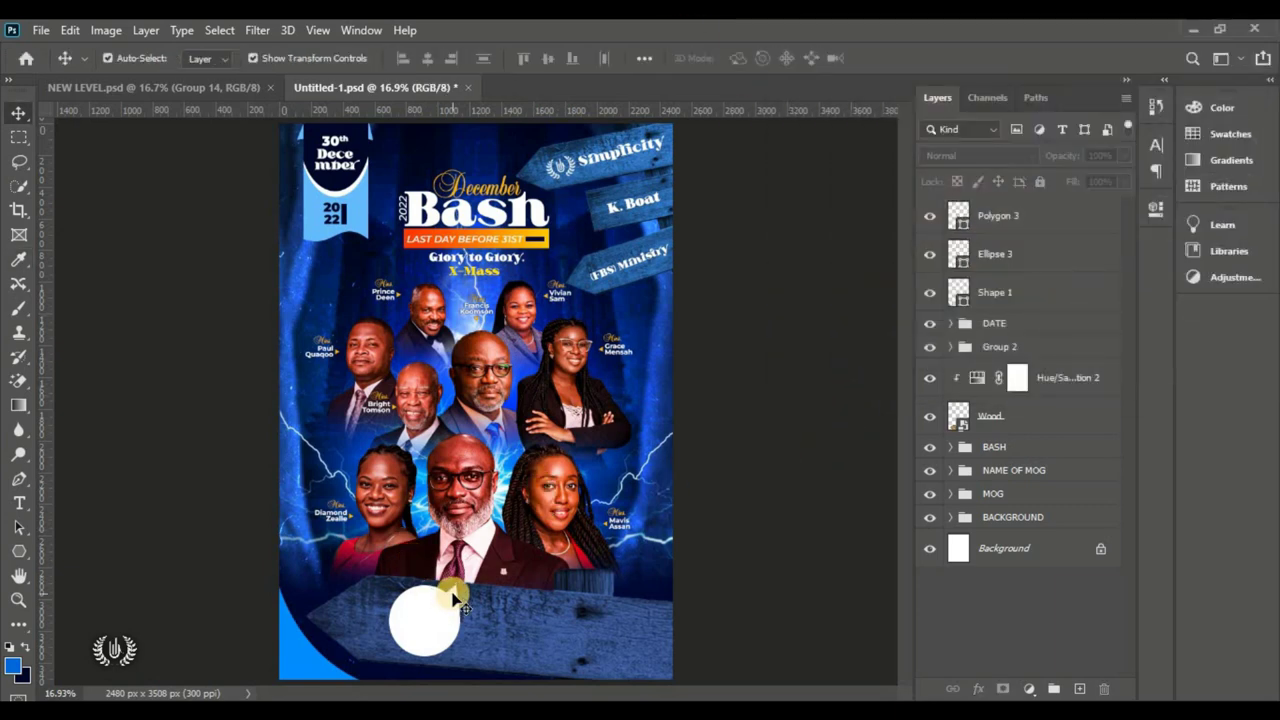
pyautogui.click(452, 597)
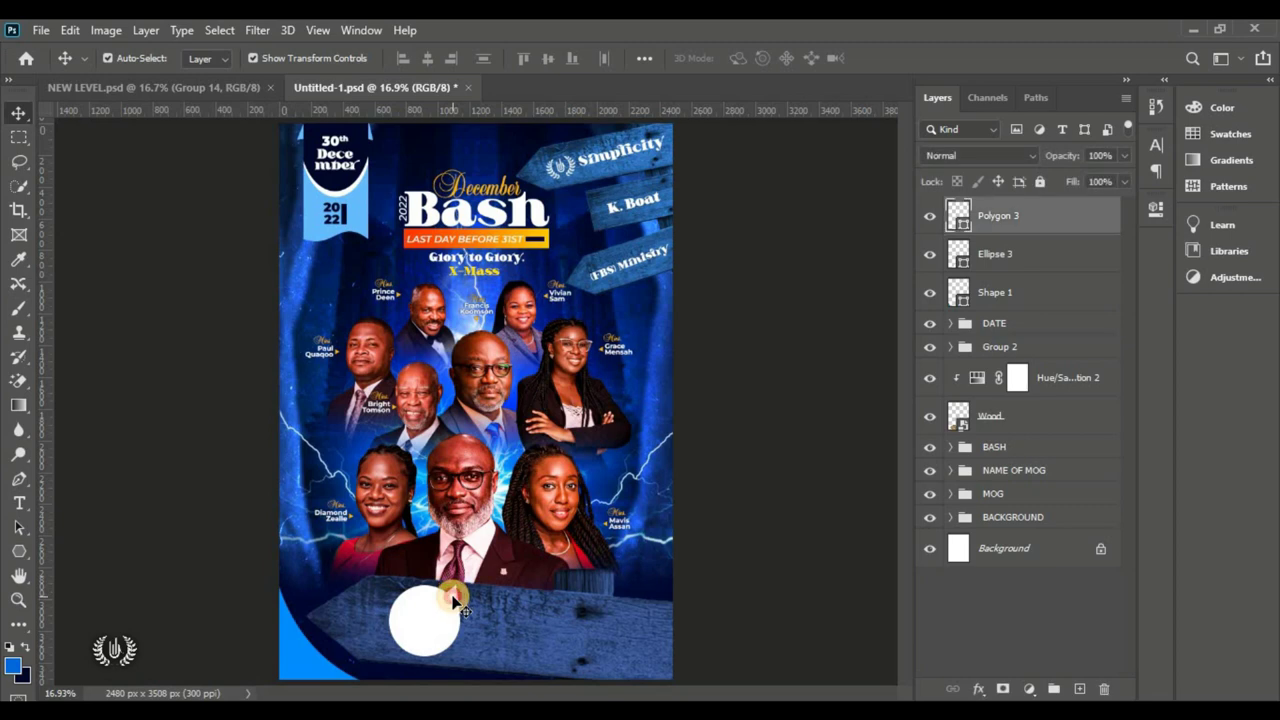
pyautogui.click(787, 570)
pyautogui.click(1058, 218)
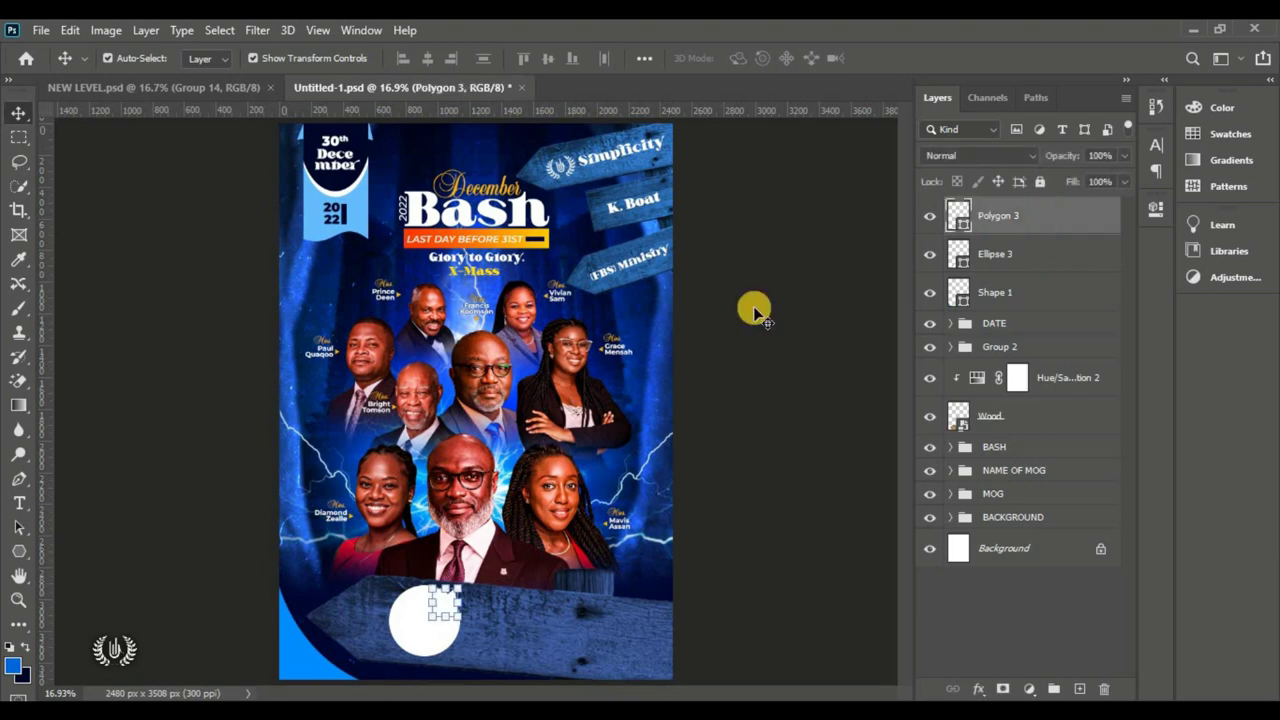
# Step: Type HOST in a horizontal text box inside the white circle
pyautogui.click(19, 503)
pyautogui.click(100, 502)
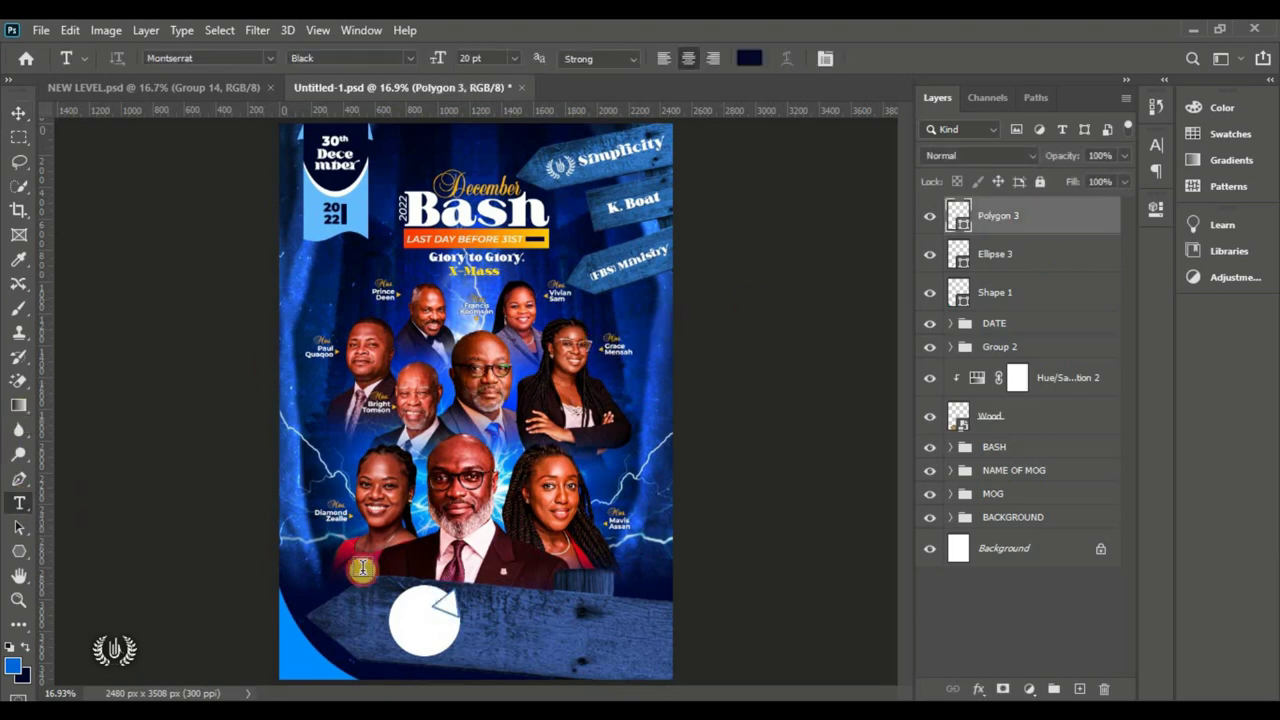
pyautogui.scroll(3, 411, 635)
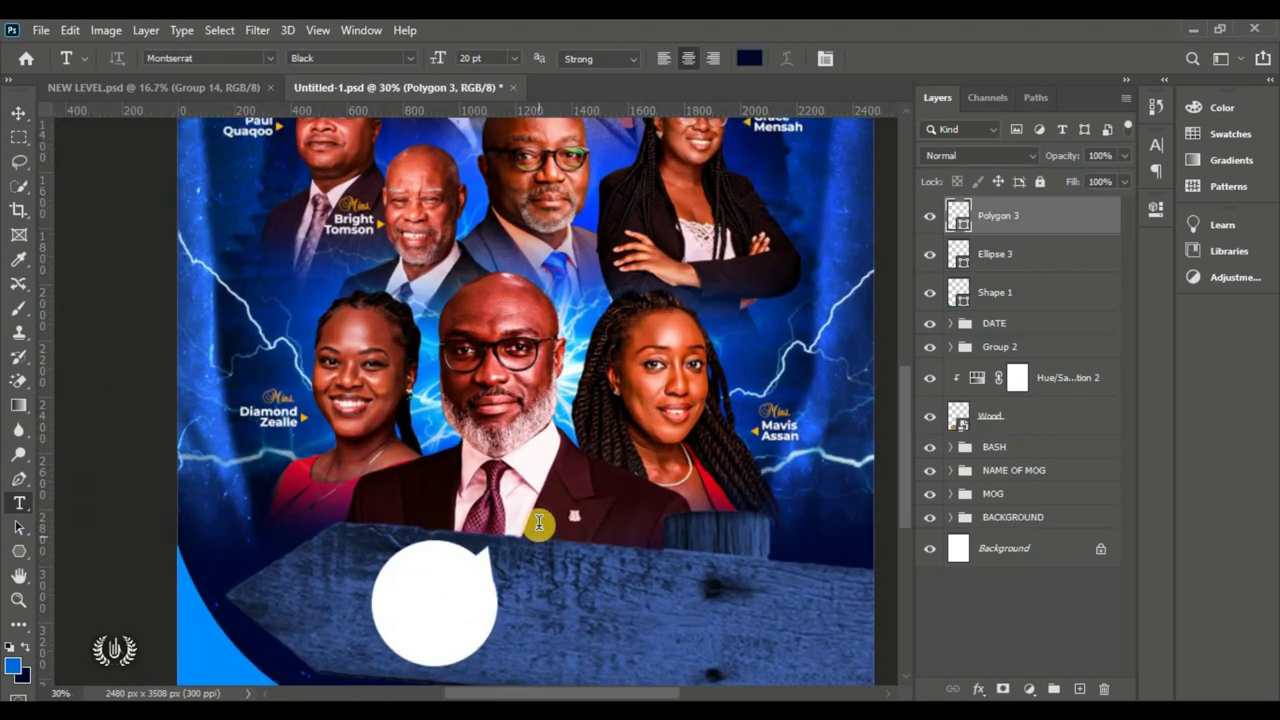
pyautogui.click(539, 522)
pyautogui.write('HOST')
pyautogui.hotkey('ctrl', 'Return')
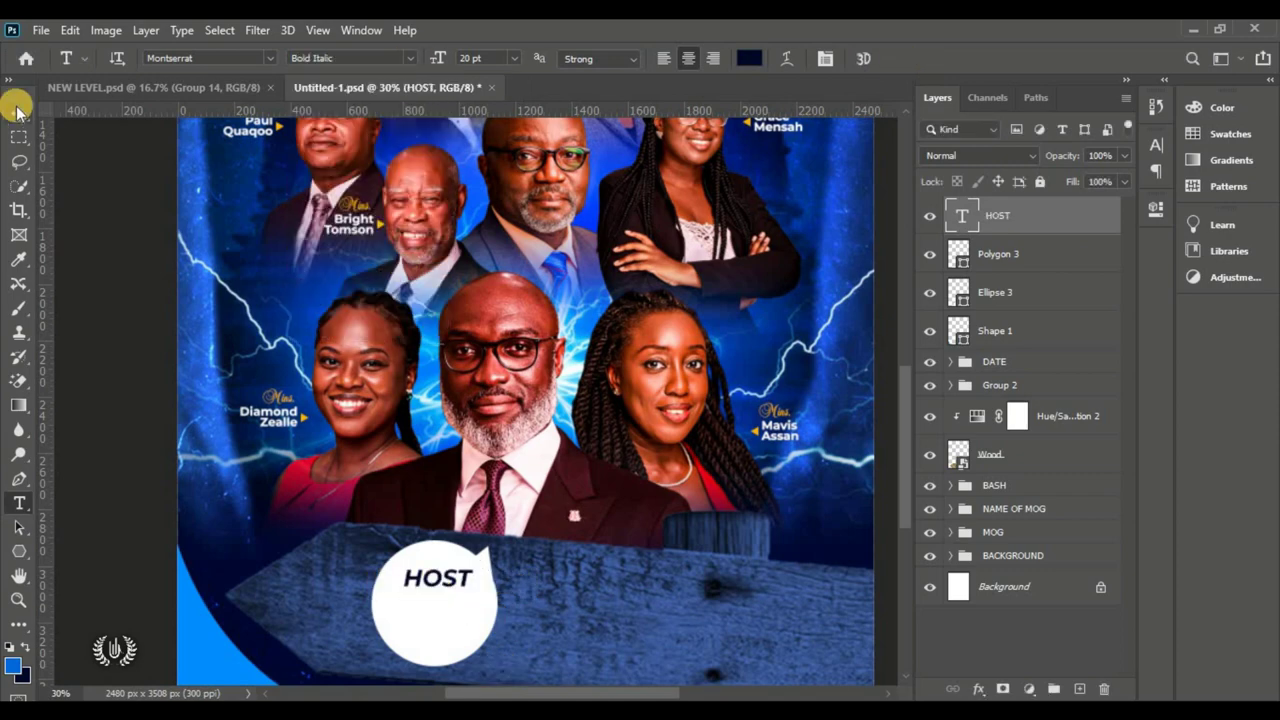
# Step: Add the host's name on three lines below HOST
pyautogui.click(17, 110)
pyautogui.press('t')
pyautogui.click(368, 612)
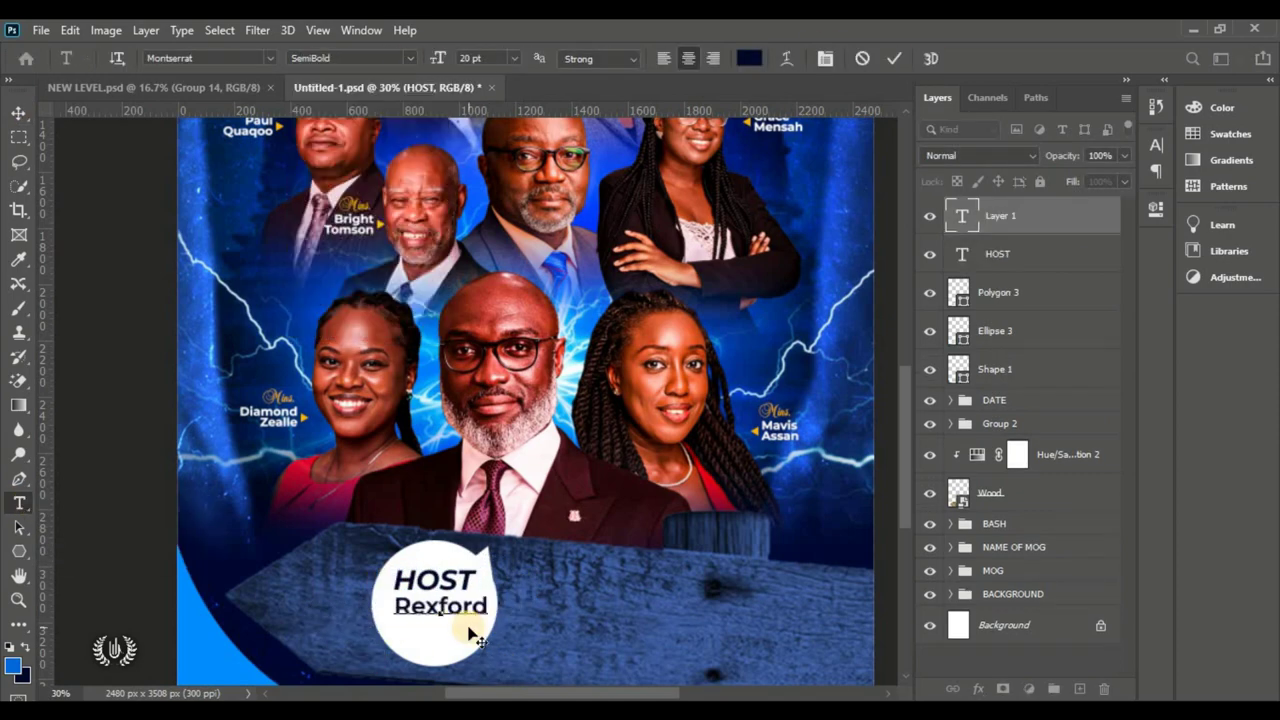
pyautogui.press('Return')
pyautogui.press('Return')
pyautogui.click(893, 58)
pyautogui.hotkey('ctrl', 't')
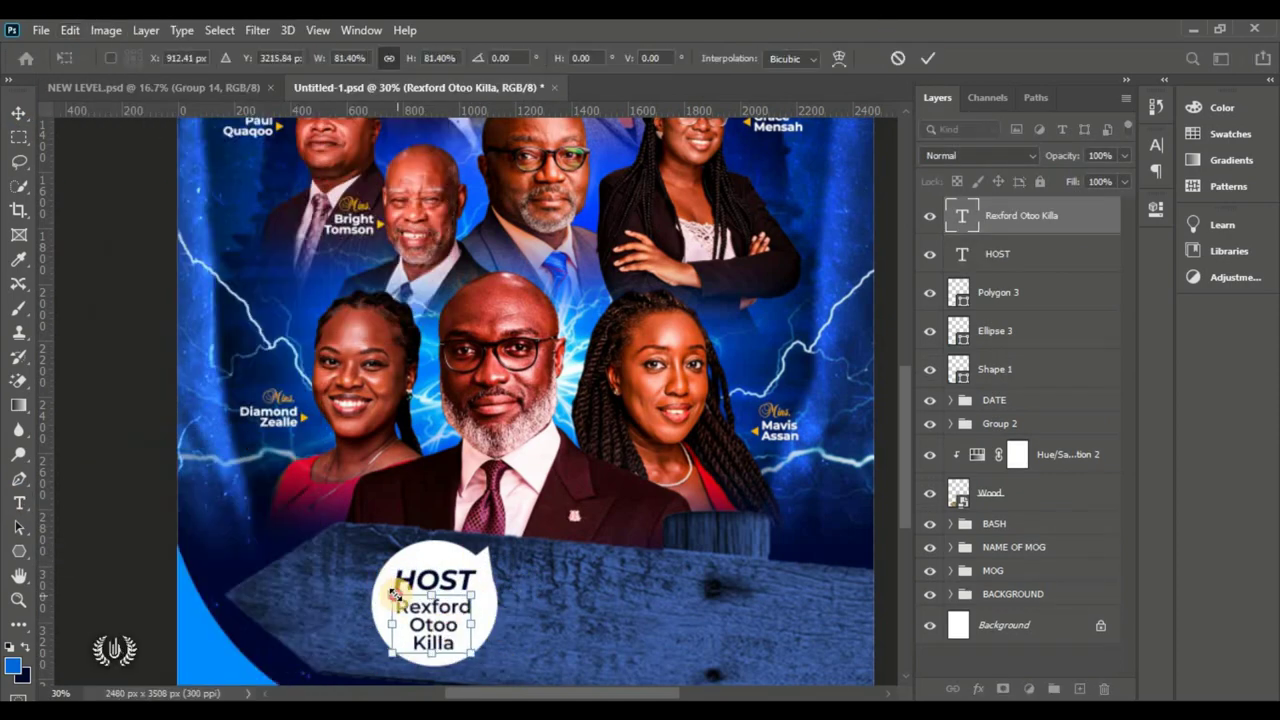
pyautogui.click(928, 58)
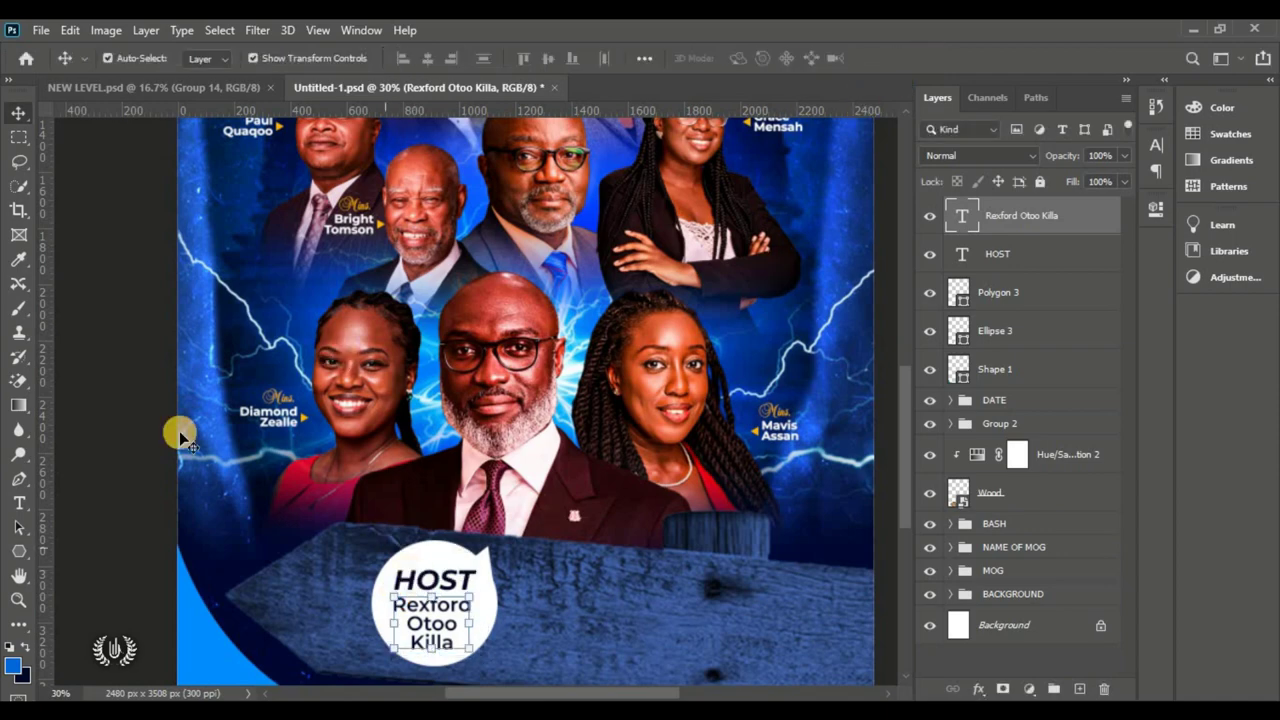
# Step: Group the HOST text, name text, ellipse and polygon layers into Group 3
pyautogui.click(152, 424)
pyautogui.hotkey('ctrl', '0')
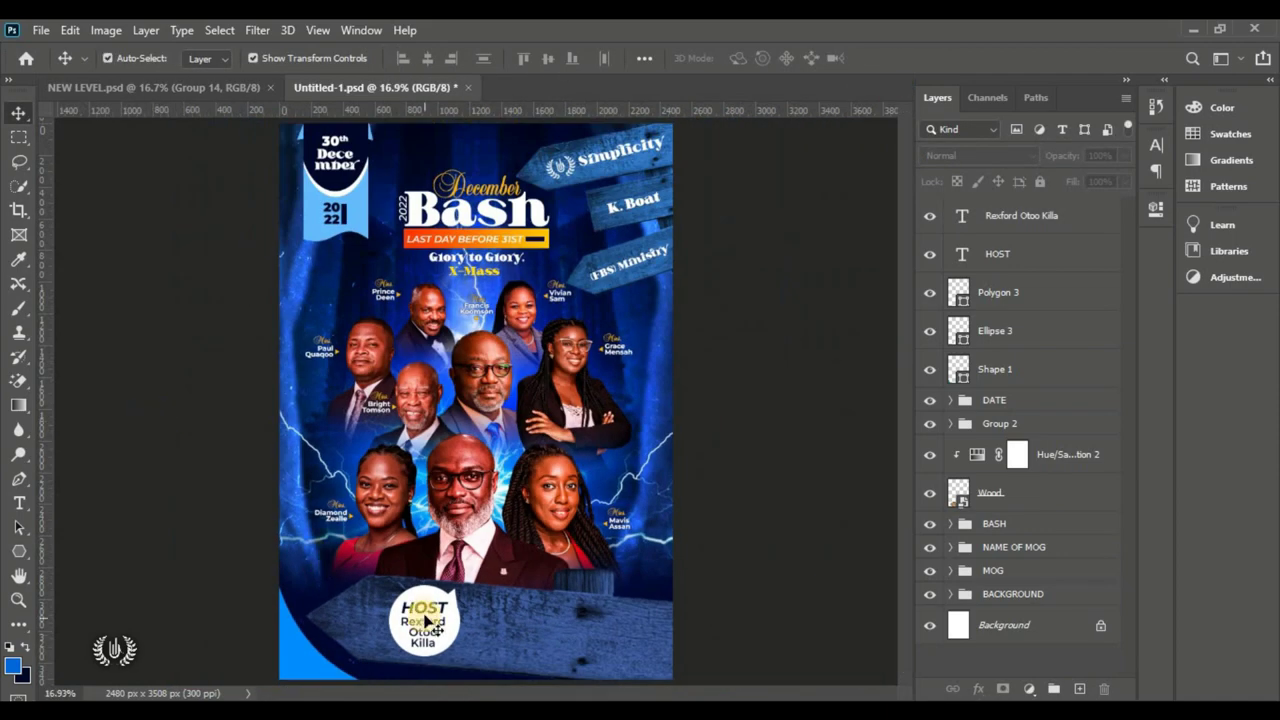
pyautogui.click(437, 607)
pyautogui.keyDown('shift'); pyautogui.click(424, 643); pyautogui.keyUp('shift')
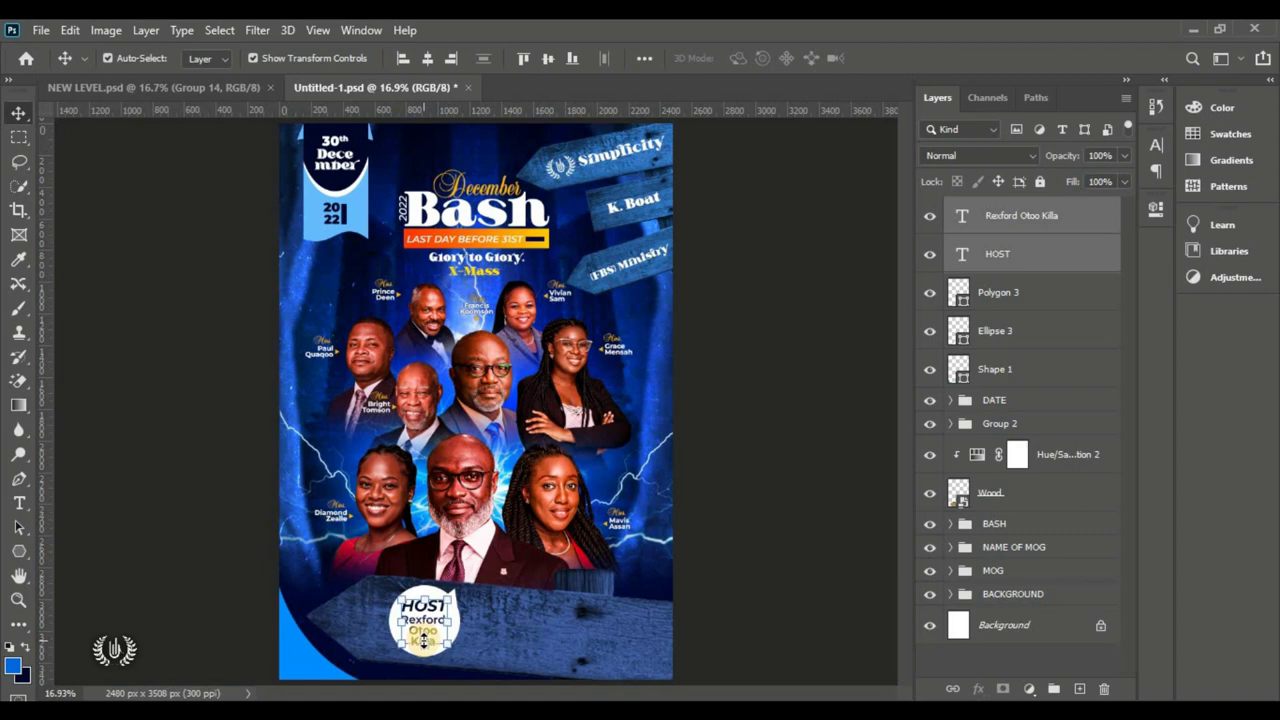
pyautogui.keyDown('shift'); pyautogui.click(1032, 362); pyautogui.keyUp('shift')
pyautogui.keyDown('ctrl'); pyautogui.click(1022, 376); pyautogui.keyUp('ctrl')
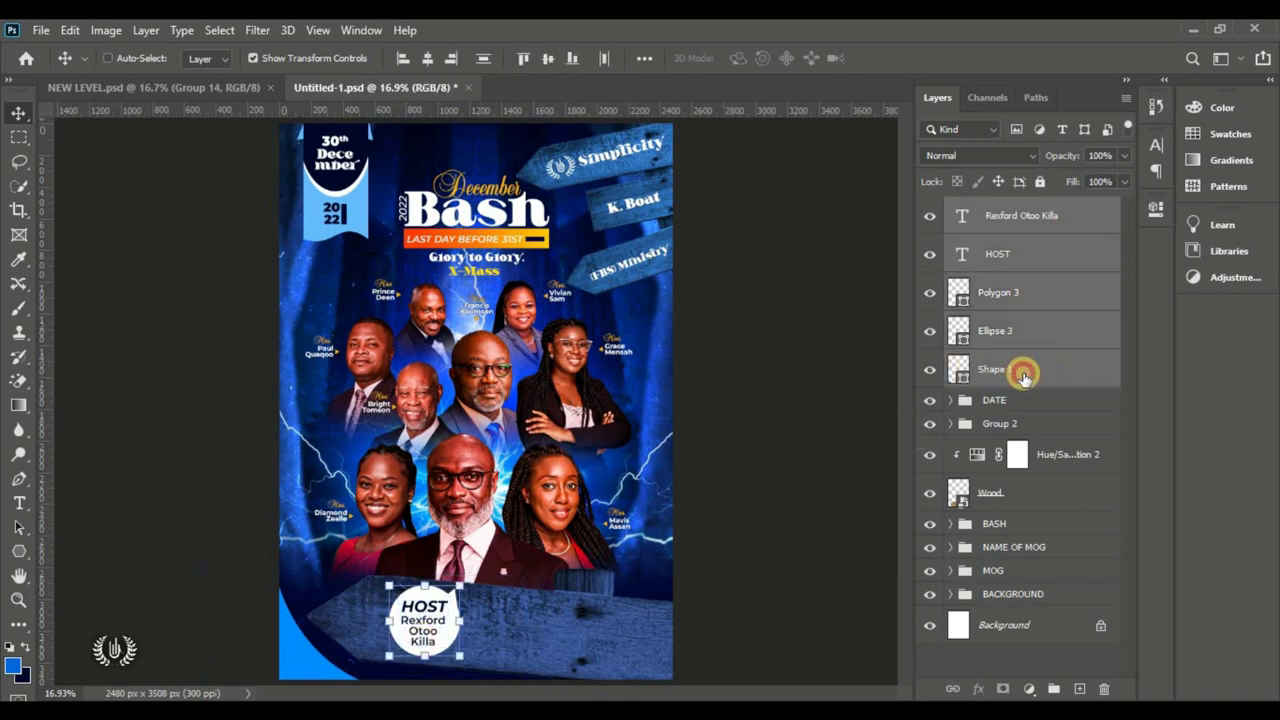
pyautogui.click(1051, 686)
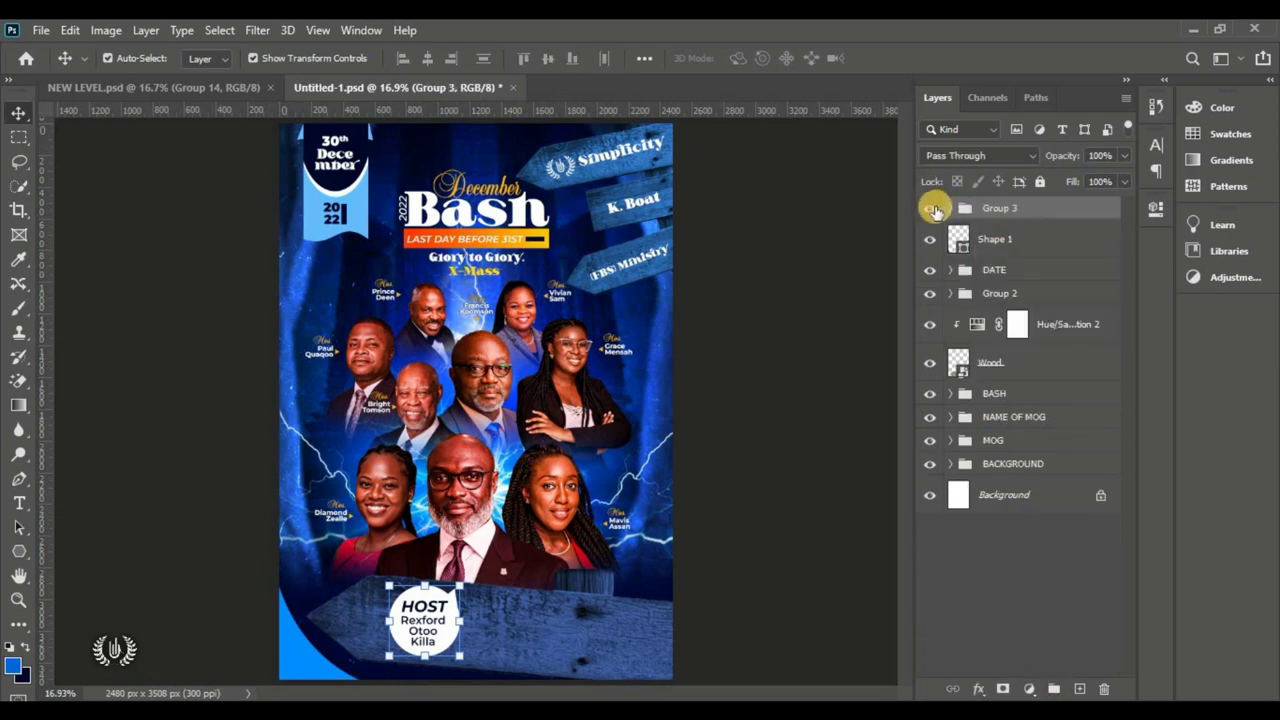
pyautogui.click(935, 213)
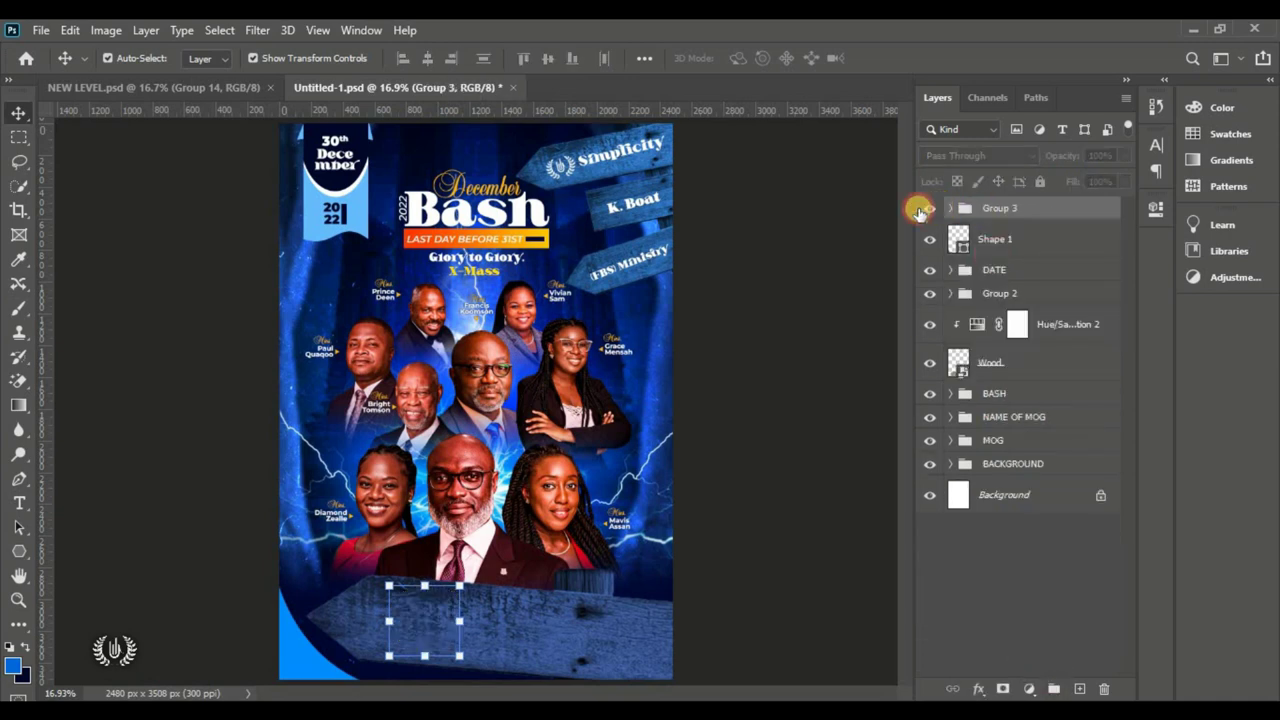
pyautogui.click(811, 380)
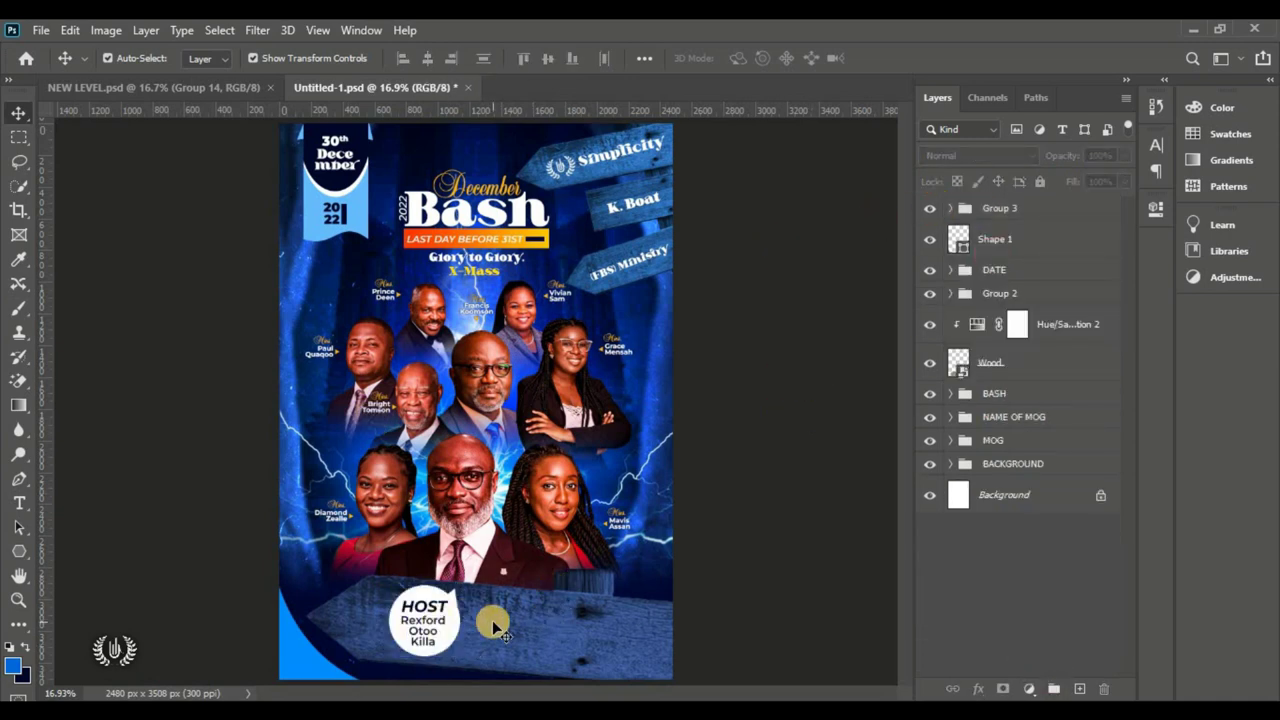
# Step: Create a new text box on the wooden arrow using the Bastro font
pyautogui.click(1058, 210)
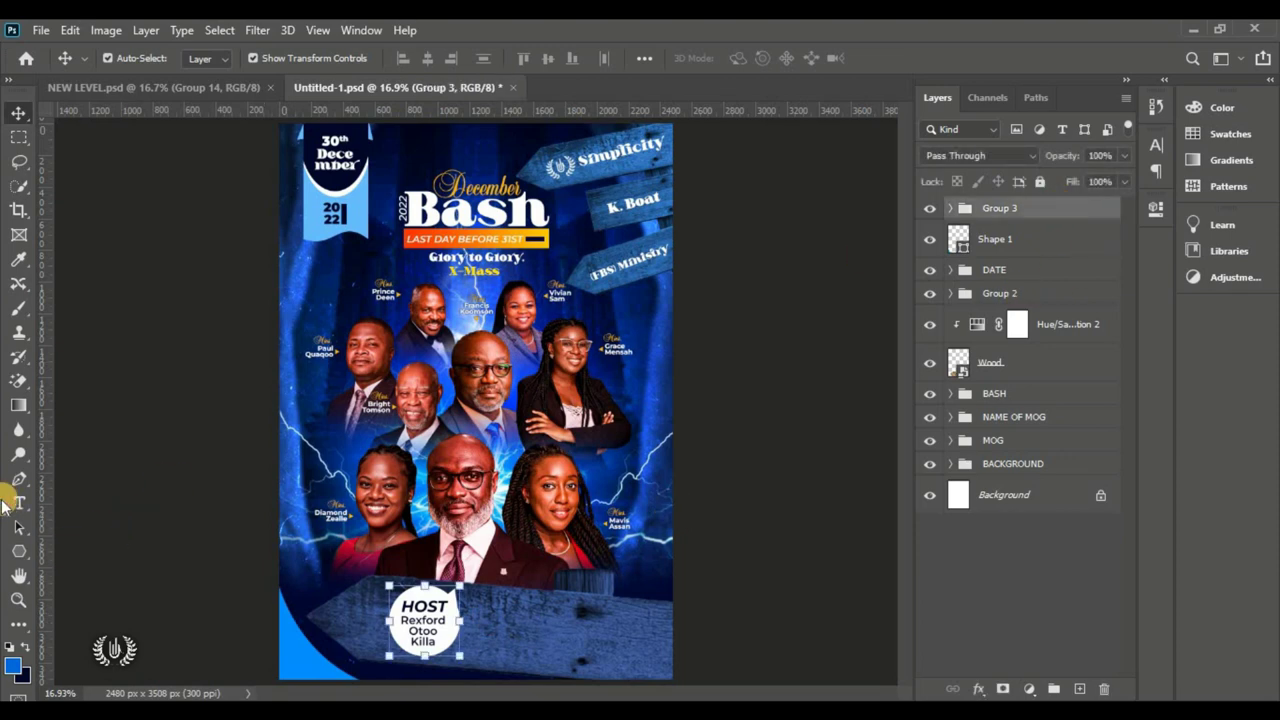
pyautogui.moveTo(14, 505); pyautogui.dragTo(94, 500)
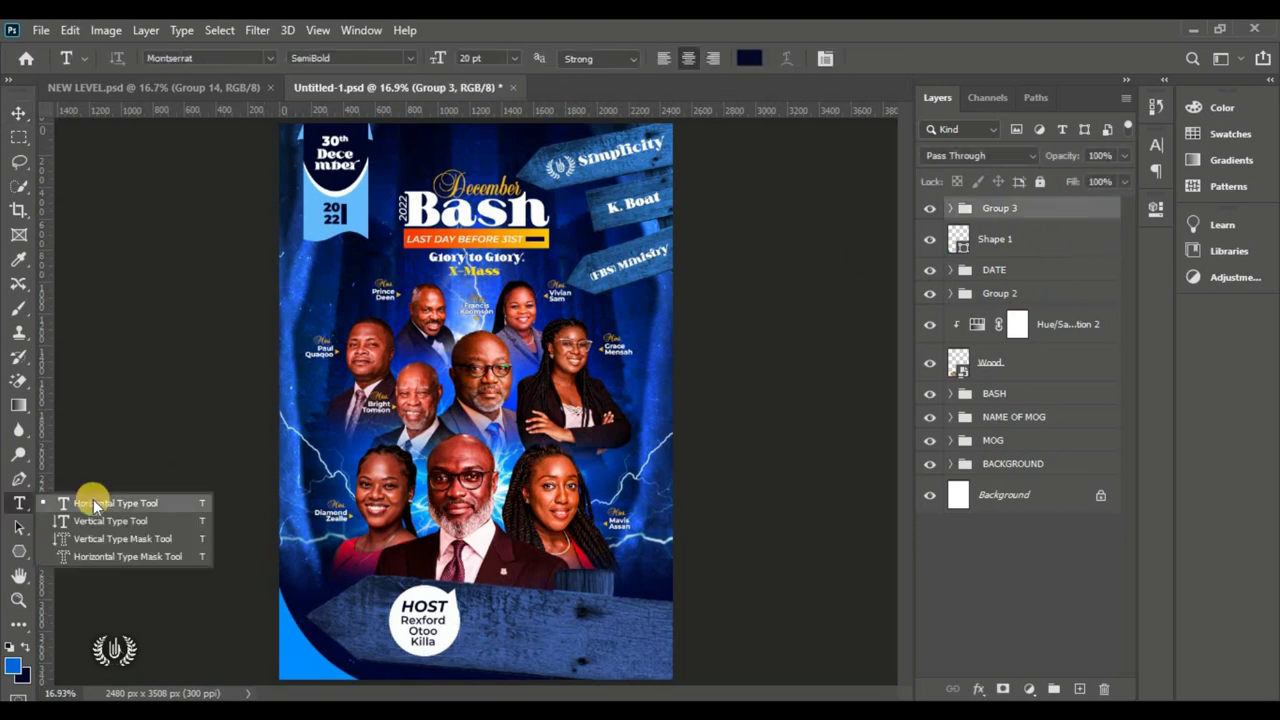
pyautogui.click(523, 605)
pyautogui.click(265, 57)
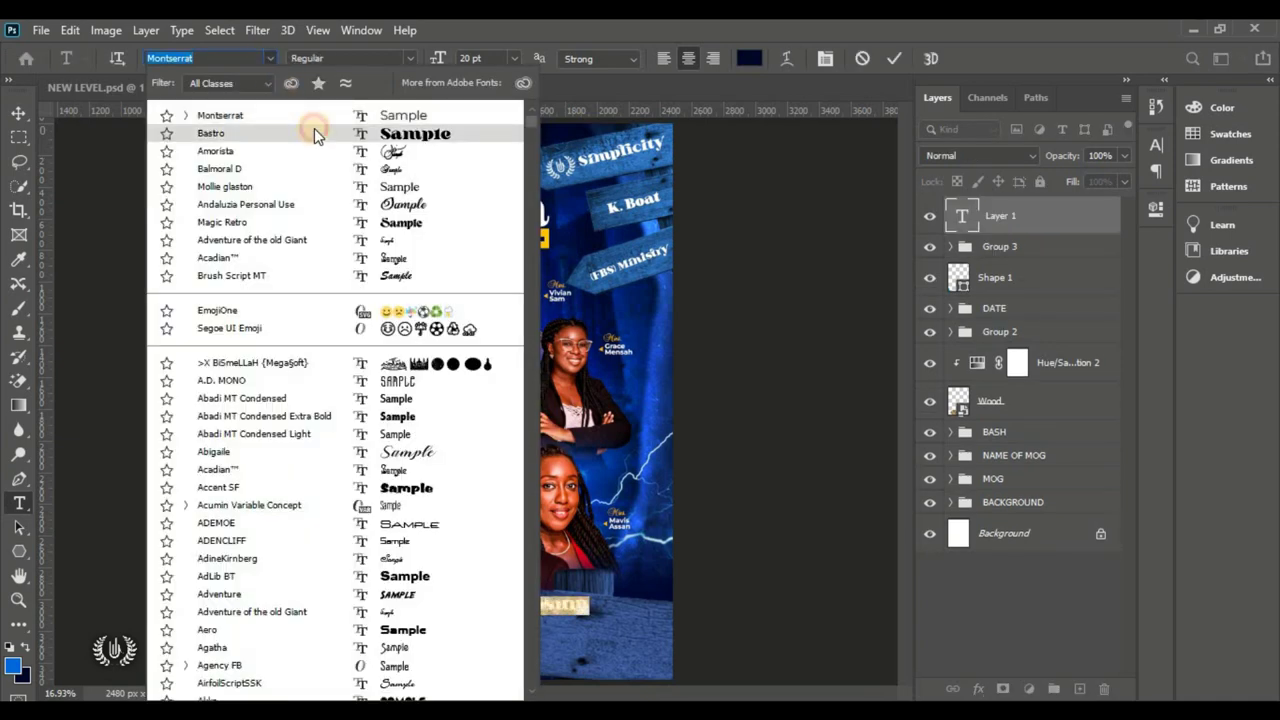
pyautogui.click(314, 132)
# Step: Set the text colour to a light blue sampled from the poster
pyautogui.click(757, 57)
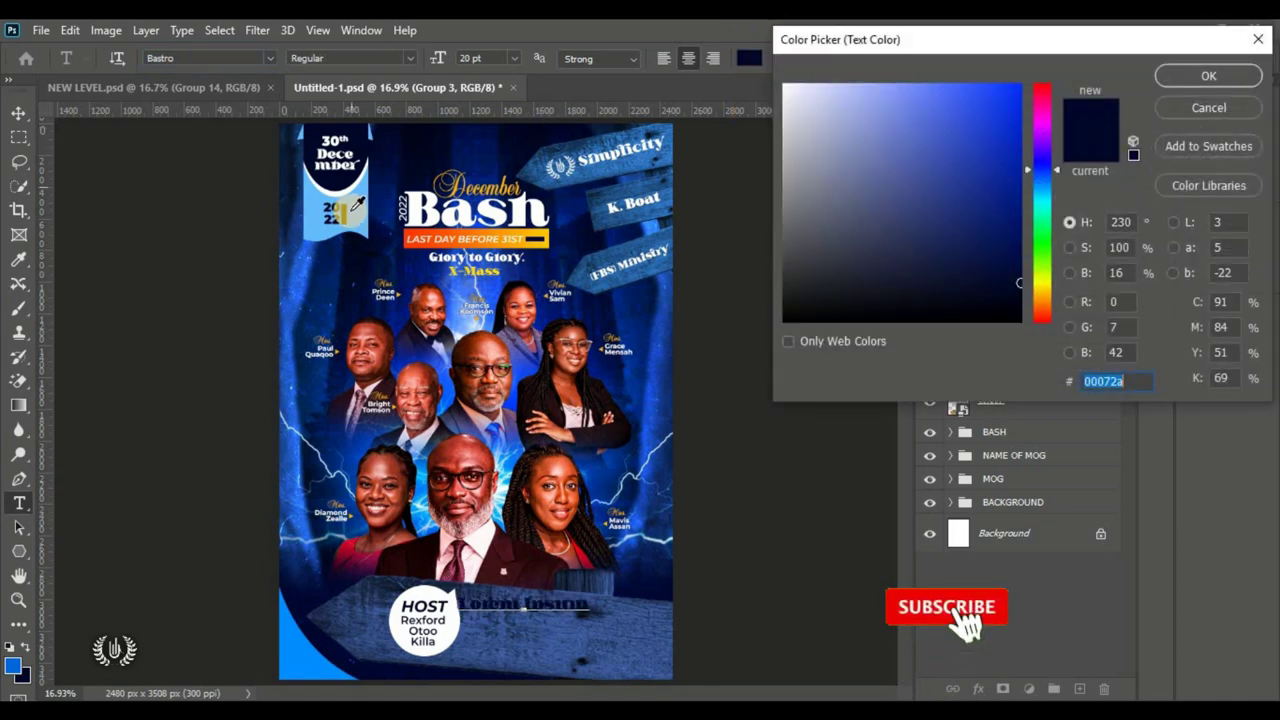
pyautogui.click(356, 209)
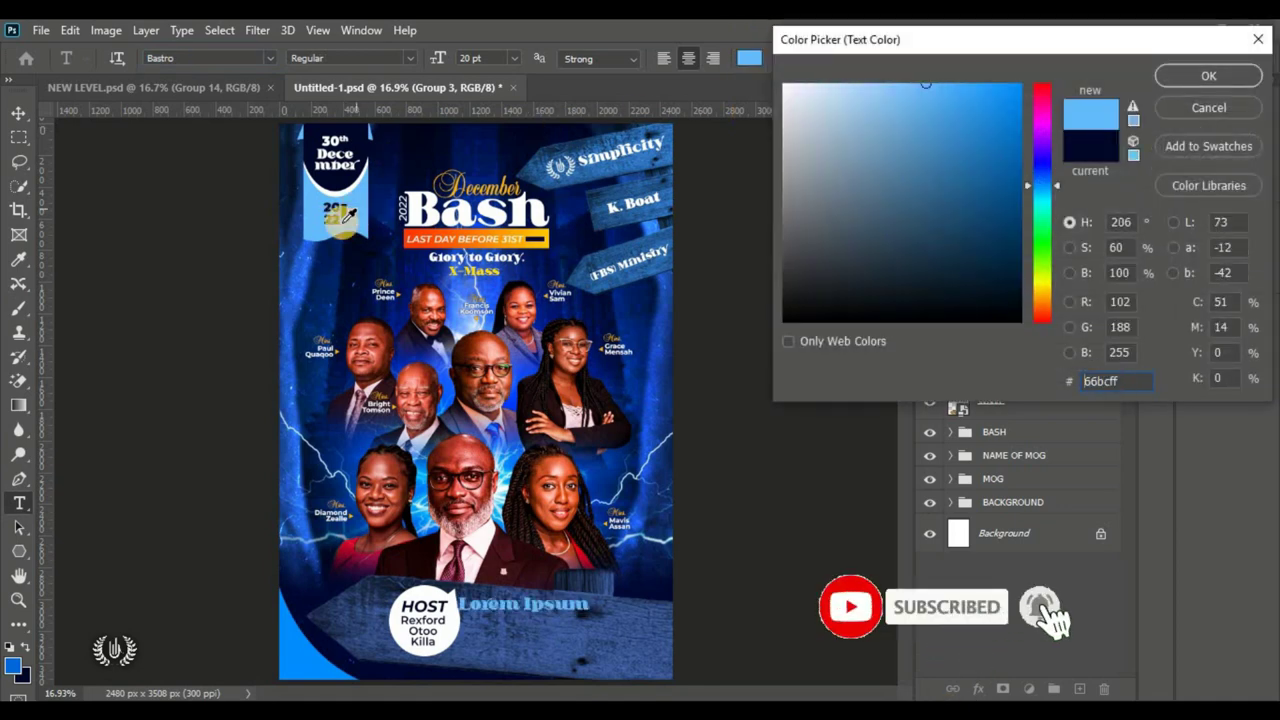
pyautogui.click(300, 645)
pyautogui.click(357, 214)
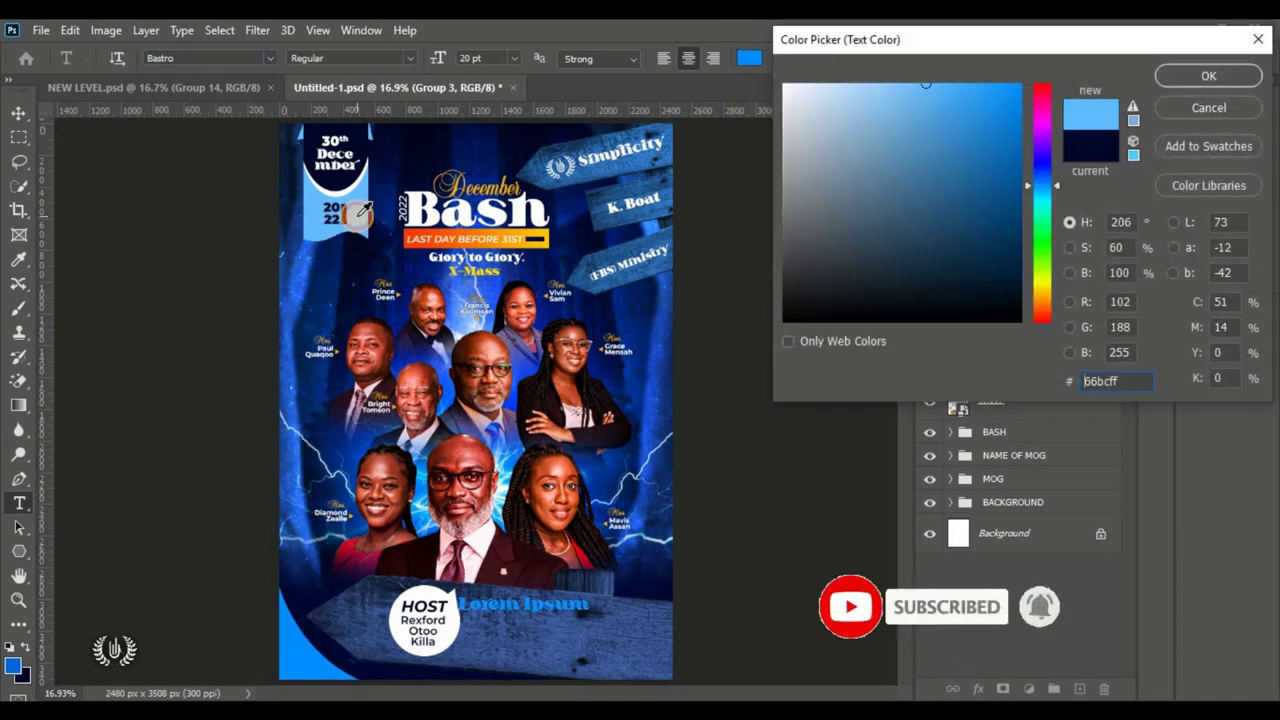
pyautogui.moveTo(932, 39); pyautogui.dragTo(668, 41)
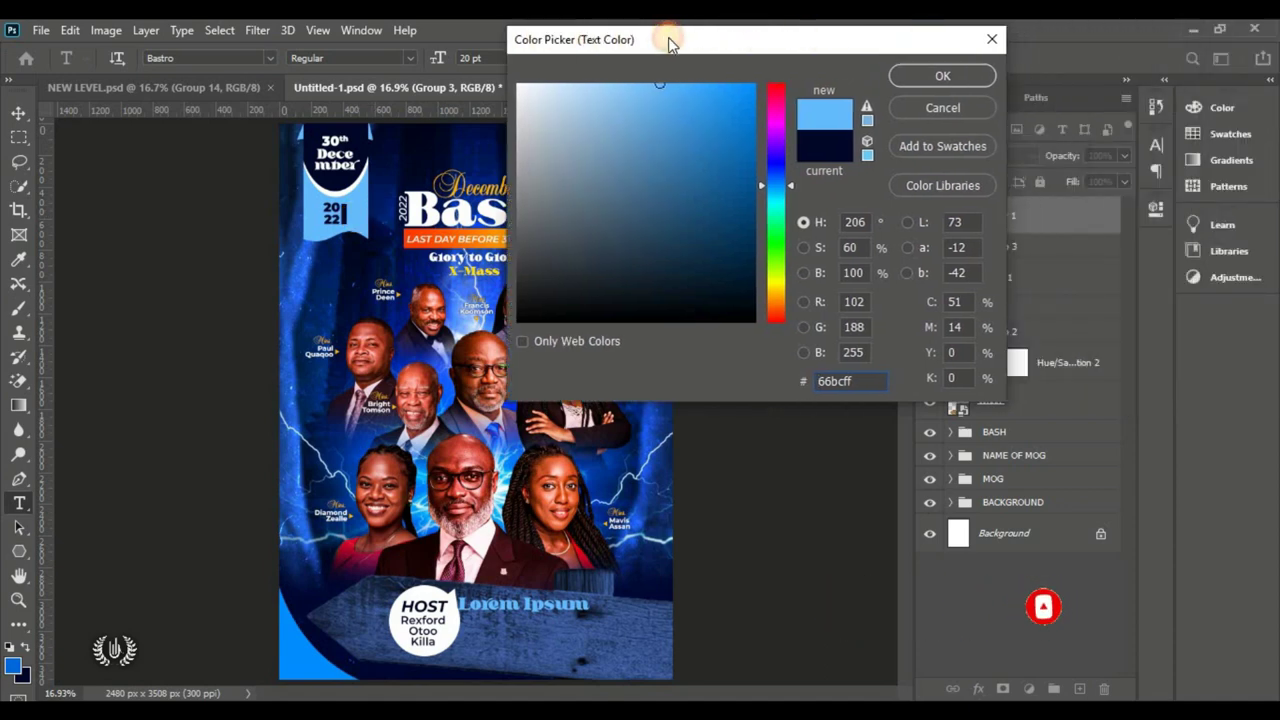
pyautogui.moveTo(776, 190); pyautogui.dragTo(770, 186)
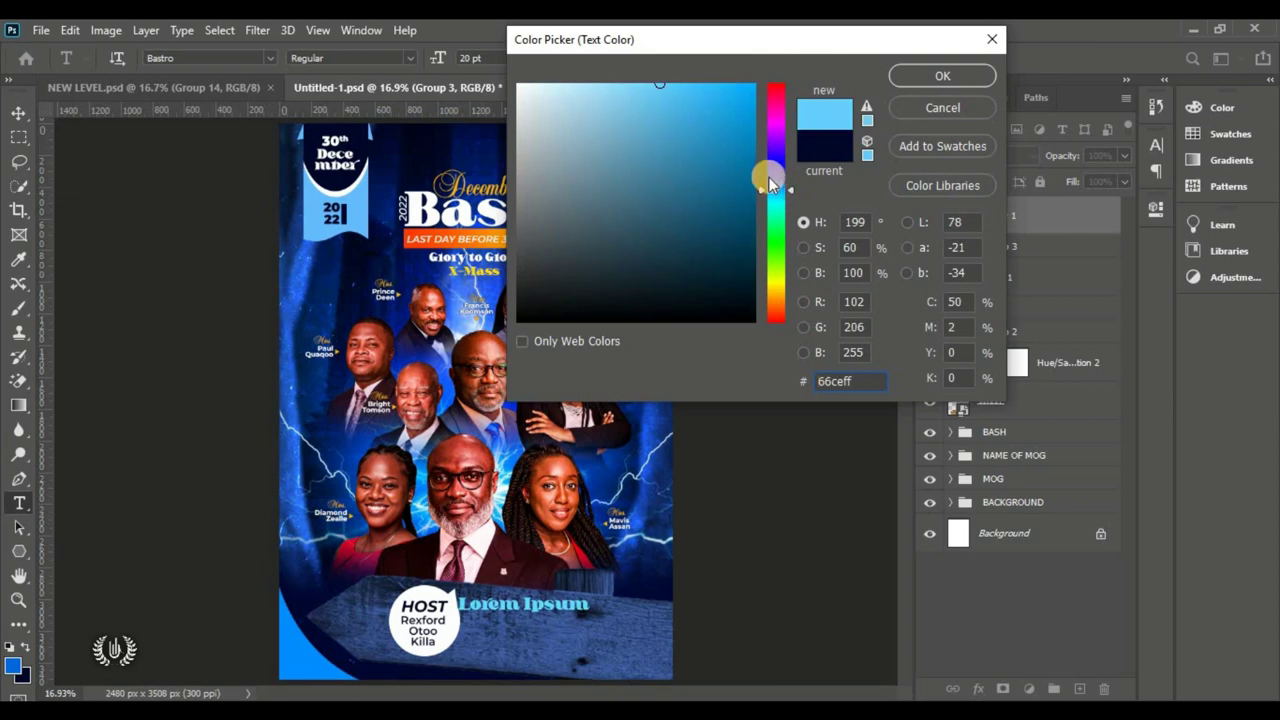
pyautogui.moveTo(698, 90)
pyautogui.mouseDown()
pyautogui.moveTo(606, 71)
pyautogui.moveTo(665, 80)
pyautogui.mouseUp()
pyautogui.click(922, 80)
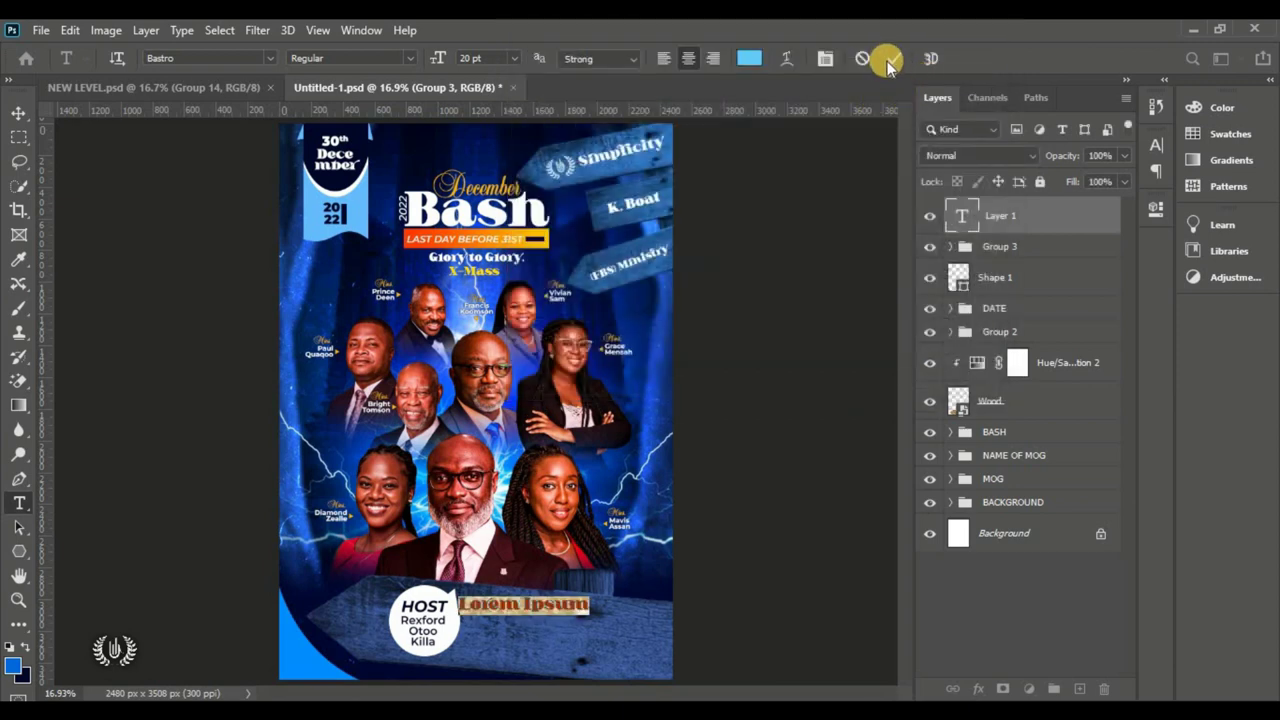
pyautogui.click(889, 59)
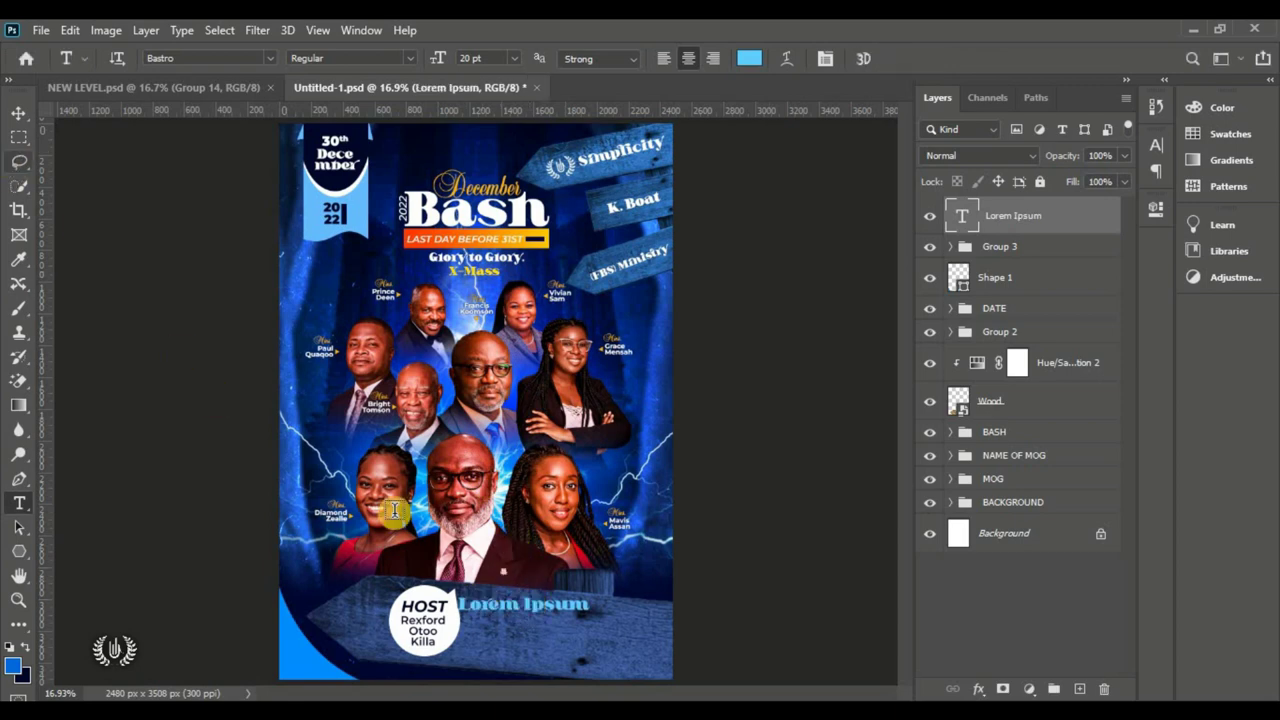
# Step: Replace the placeholder text with the word Powerful
pyautogui.tripleClick(505, 607)
pyautogui.write('Powerful')
pyautogui.hotkey('ctrl', 'Return')
pyautogui.press('v')
pyautogui.scroll(2, 586, 657)
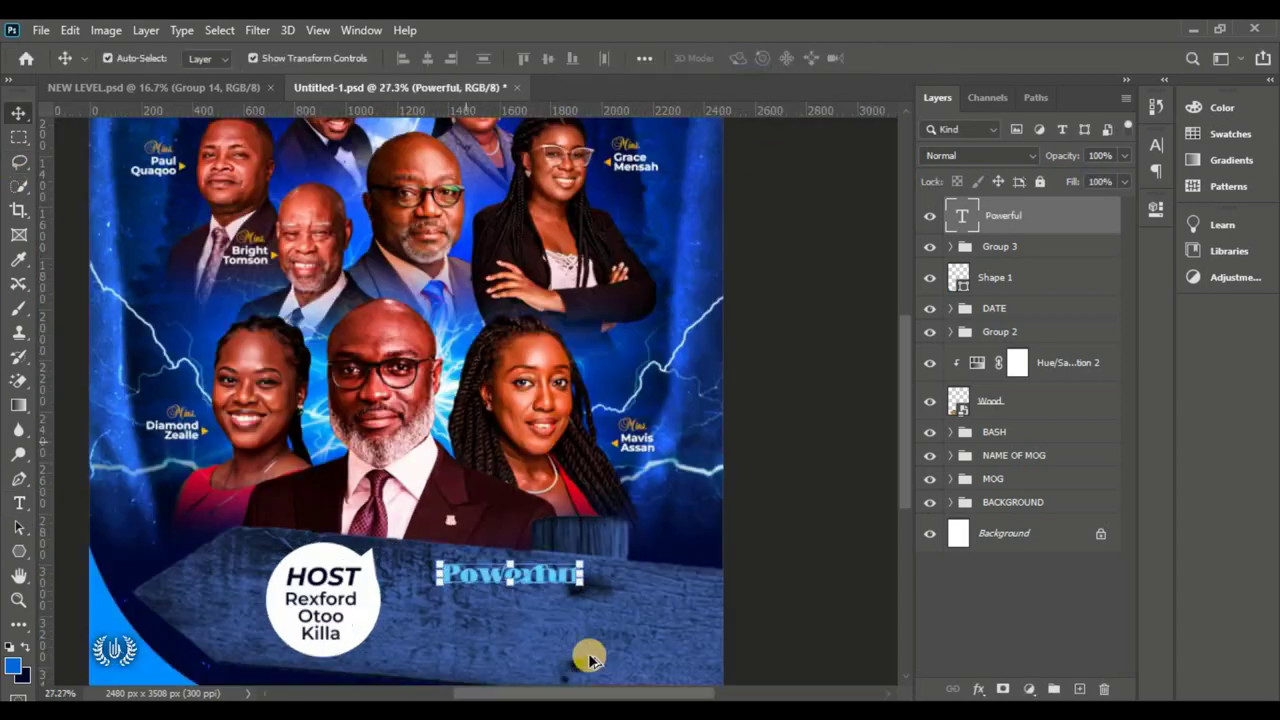
# Step: Duplicate Powerful below itself, retype it as Ministration, and add an empty layer
pyautogui.hotkey('ctrl', 'j')
pyautogui.moveTo(550, 615); pyautogui.dragTo(560, 640)
pyautogui.write('Ministration')
pyautogui.hotkey('ctrl', 'Return')
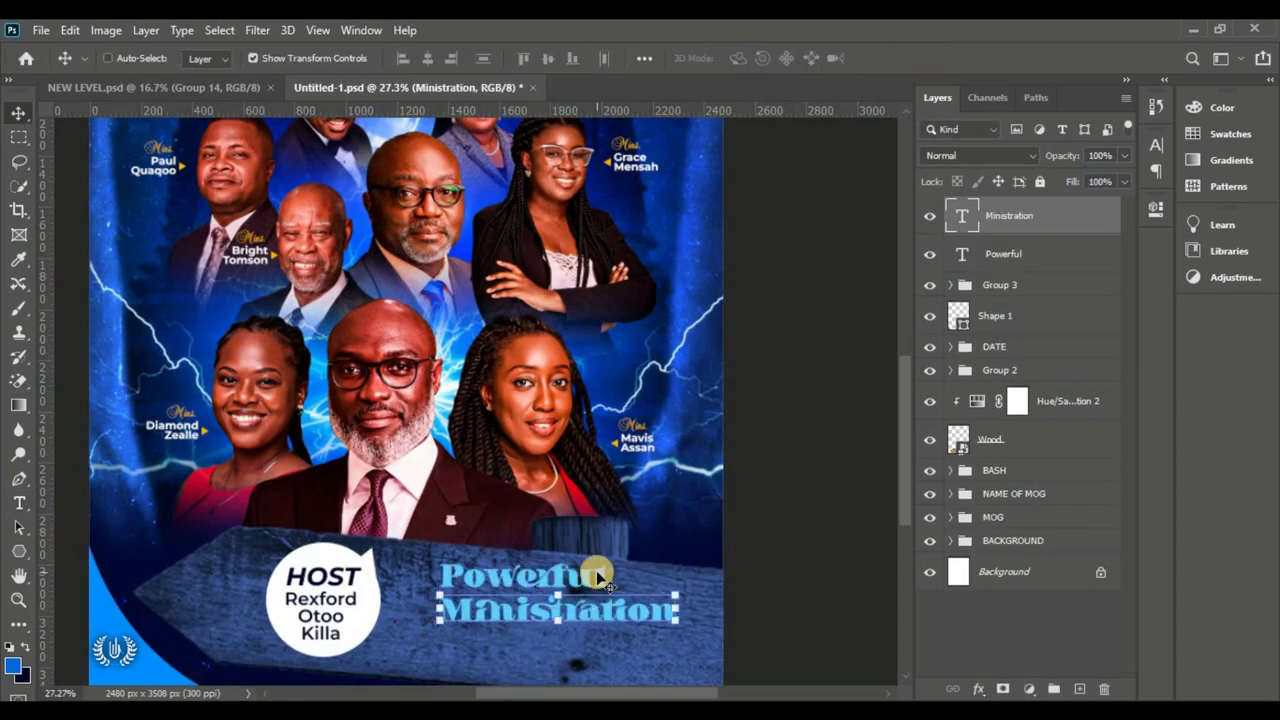
pyautogui.scroll(1, 600, 600)
pyautogui.scroll(-3, 905, 425)
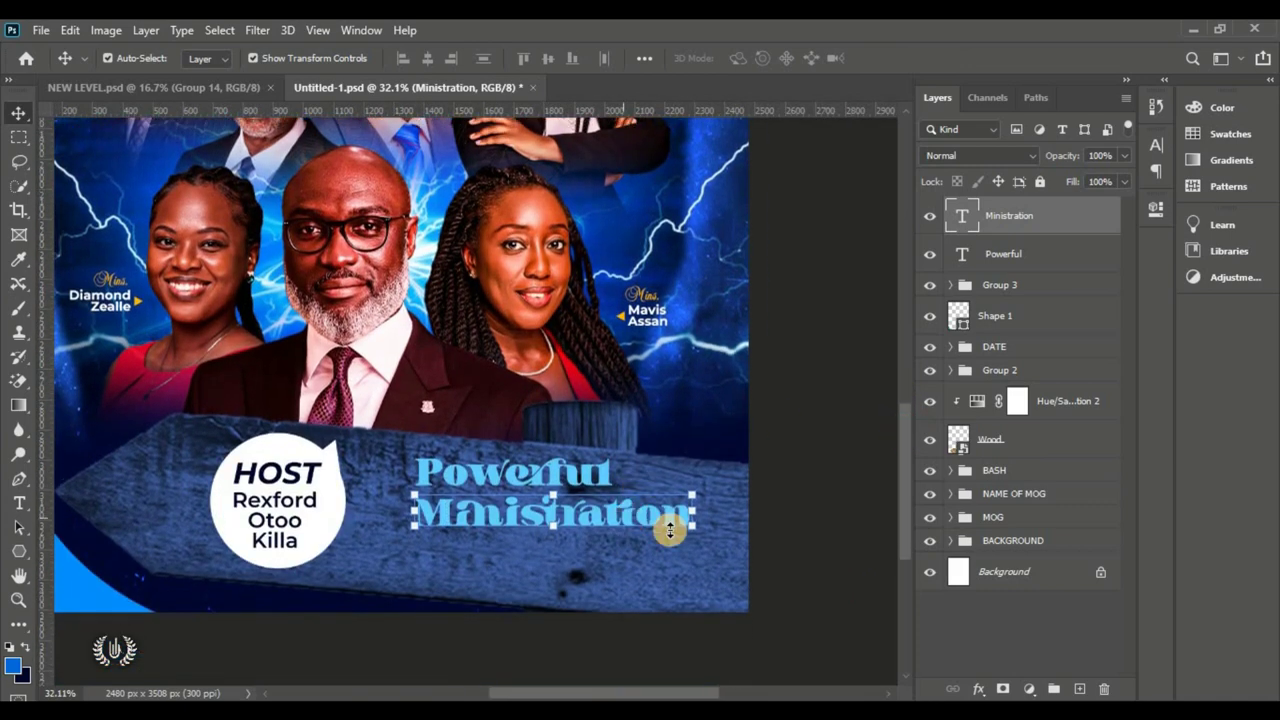
pyautogui.hotkey('ctrl', 'shift', 'alt', 'n')
pyautogui.click(19, 551)
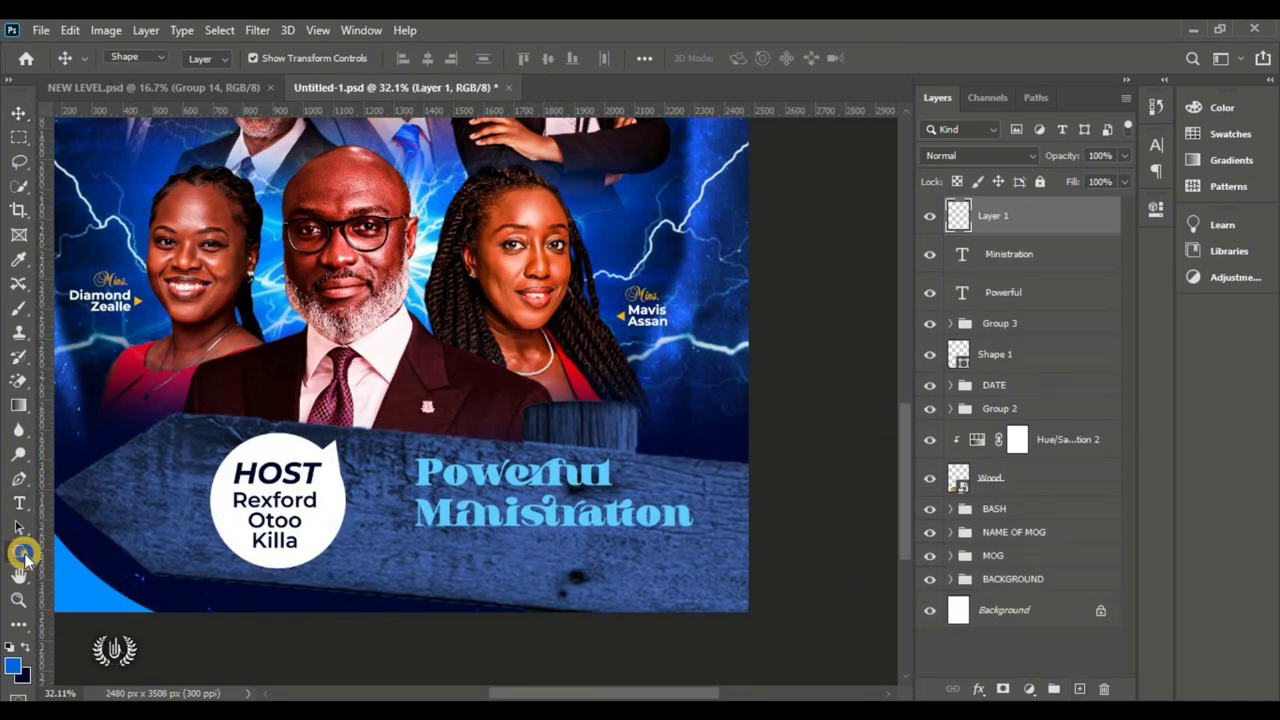
# Step: Draw an ellipse shape over the Ministration text
pyautogui.click(80, 600)
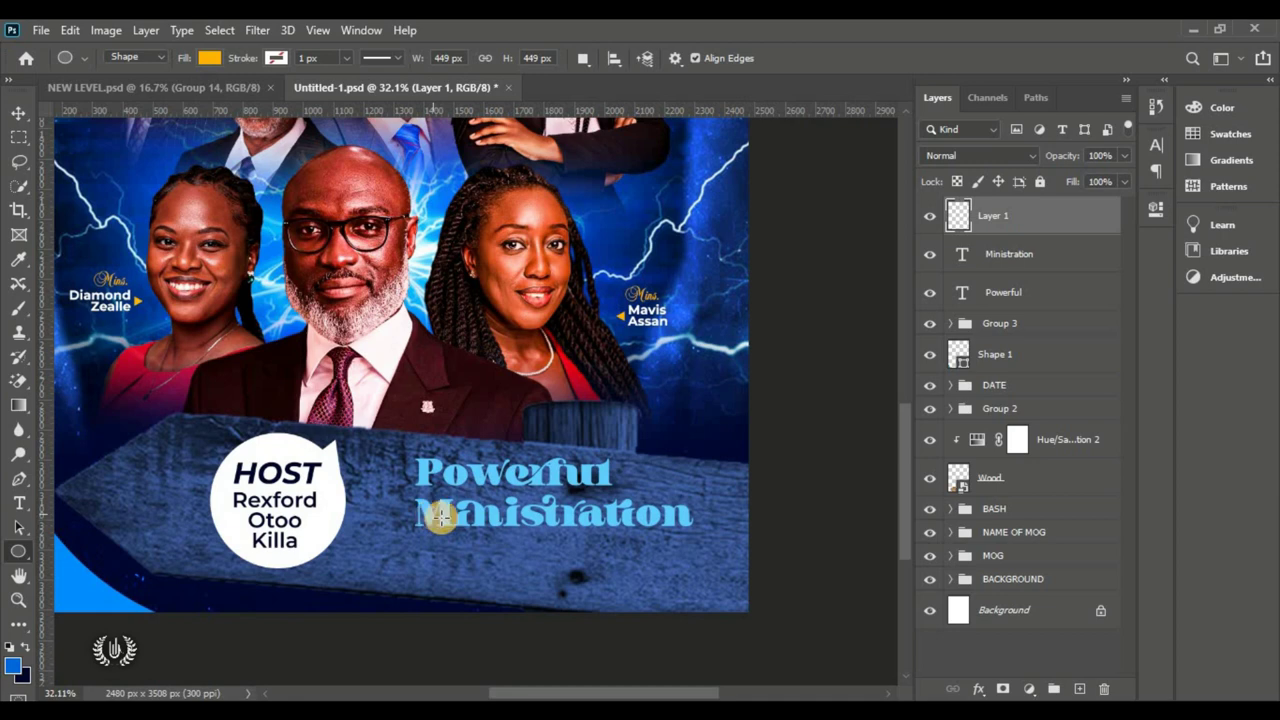
pyautogui.moveTo(427, 485); pyautogui.dragTo(643, 497)
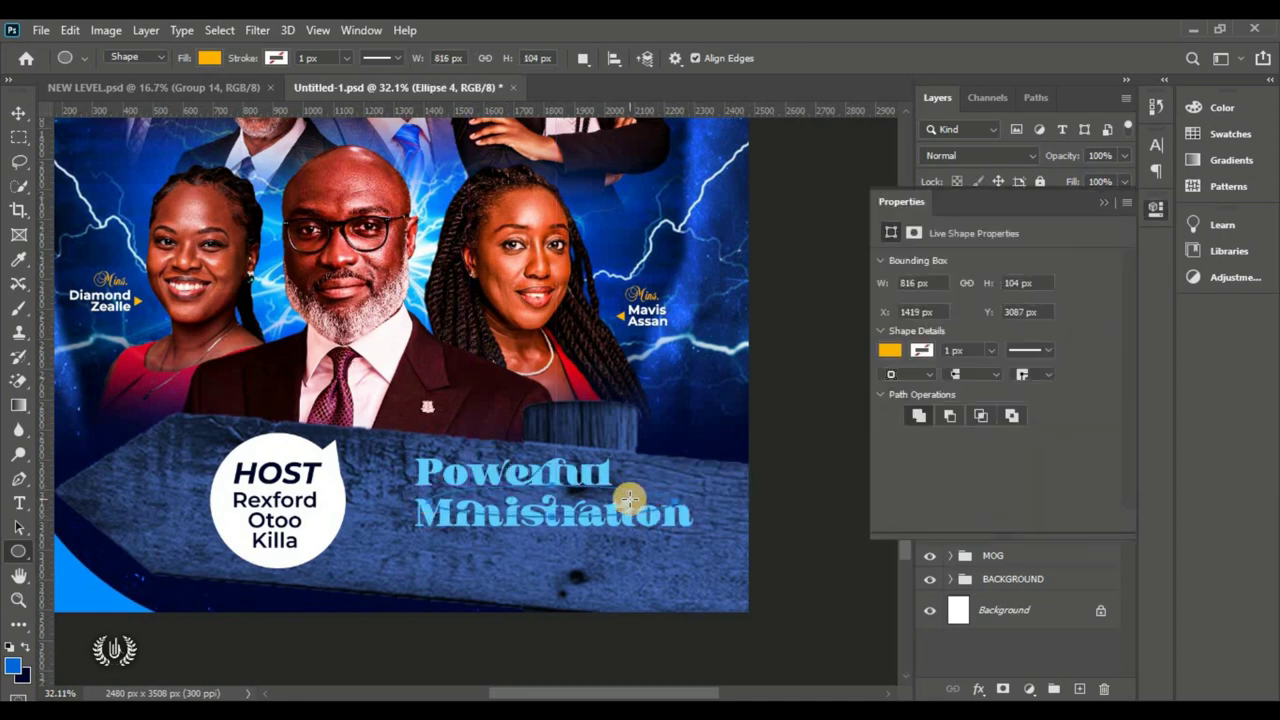
pyautogui.click(30, 114)
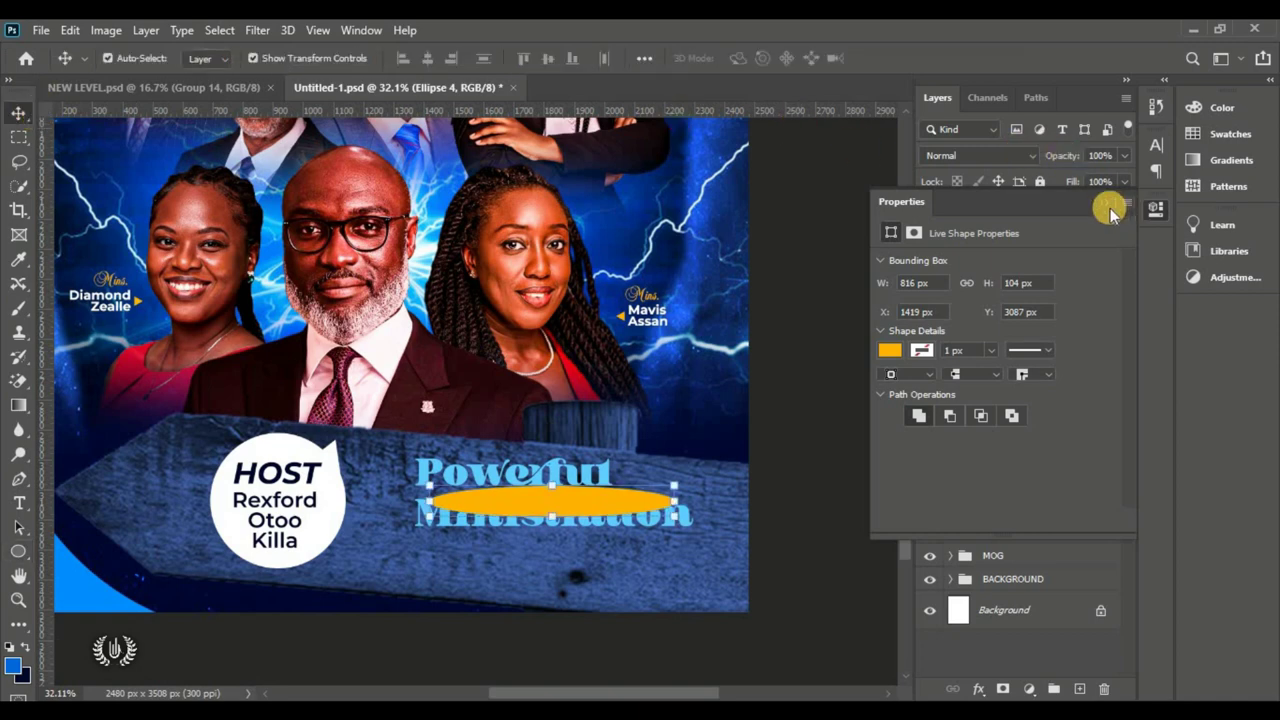
pyautogui.click(1106, 203)
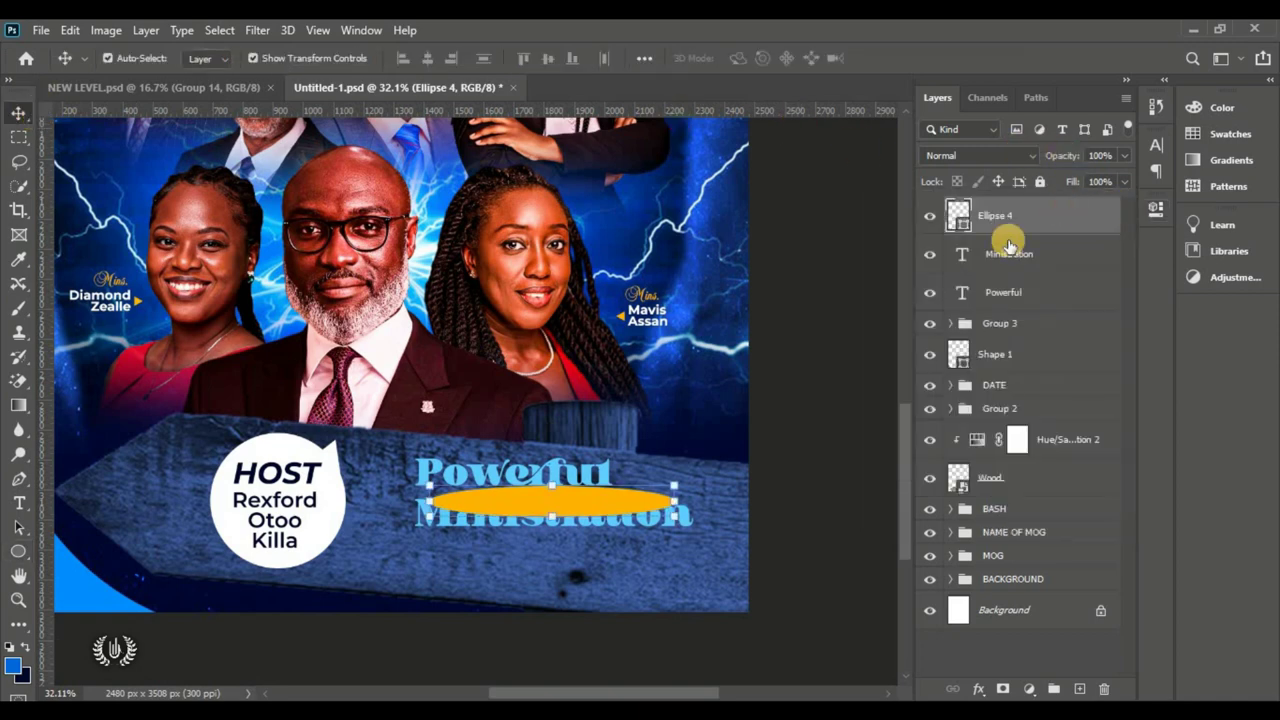
pyautogui.click(930, 258)
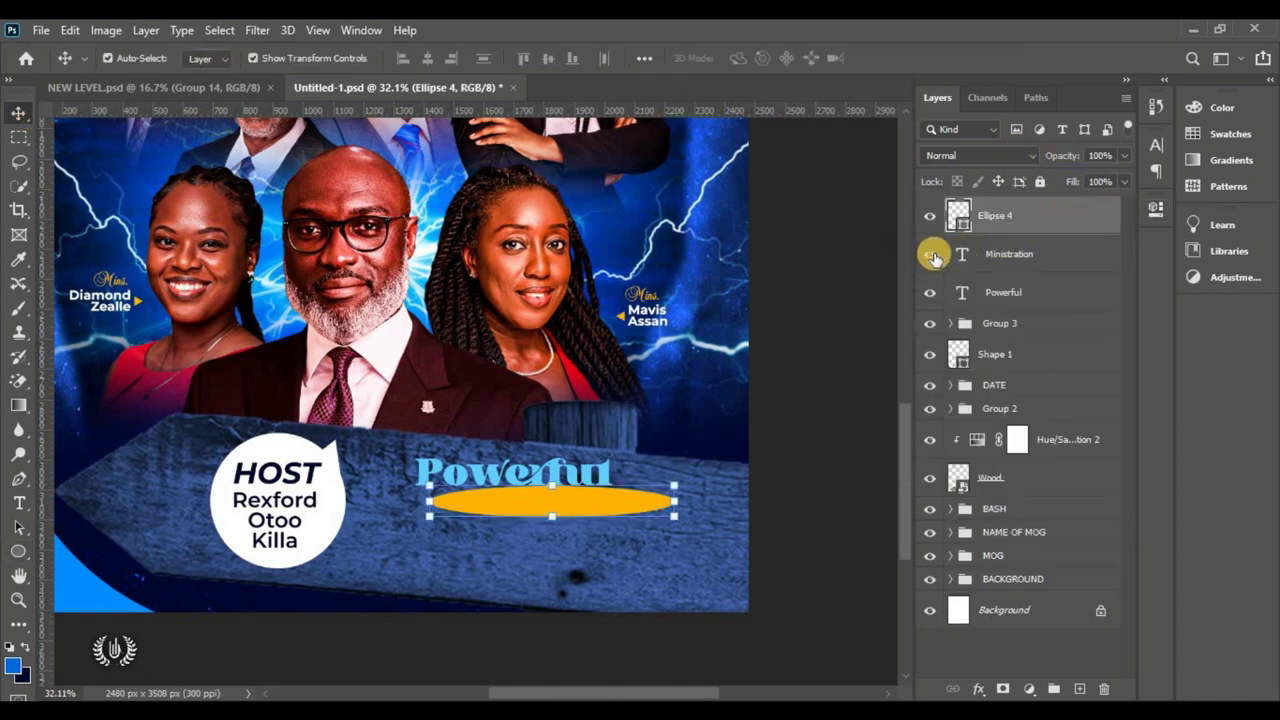
pyautogui.click(931, 256)
# Step: Clip Ellipse 4 to the Ministration text and set its fill to white #ffffff
pyautogui.rightClick(1066, 222)
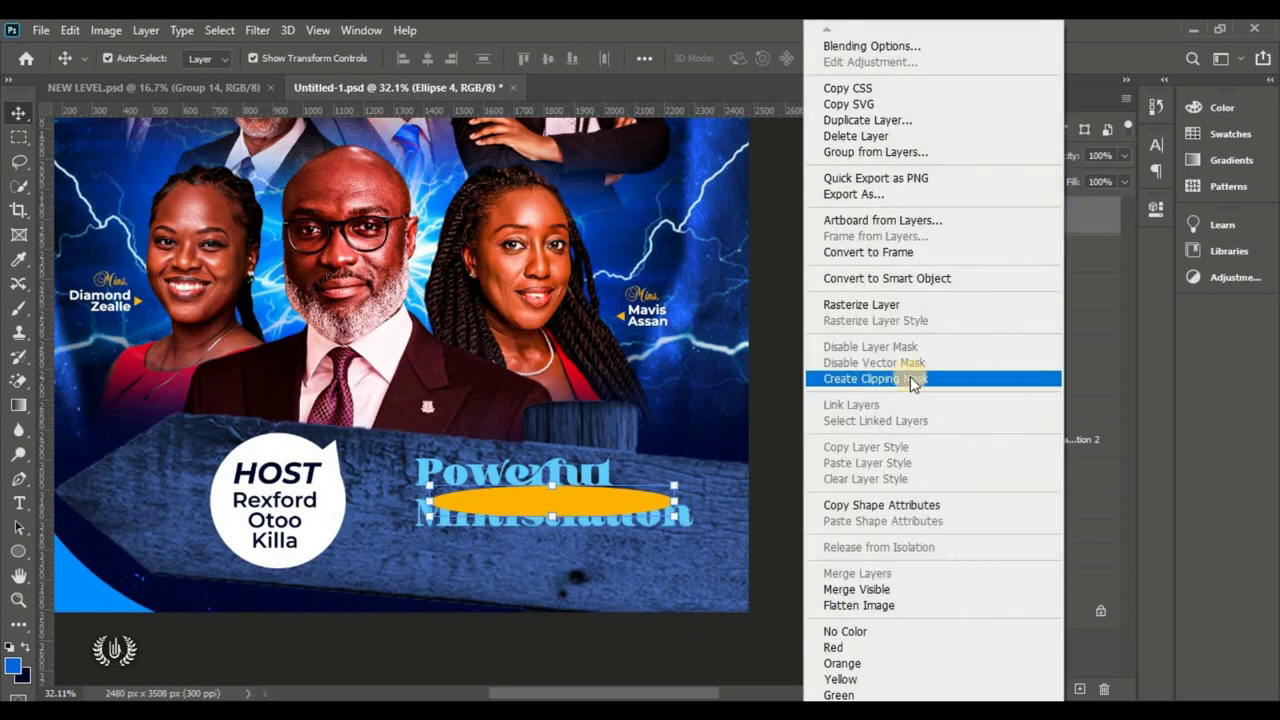
pyautogui.click(908, 374)
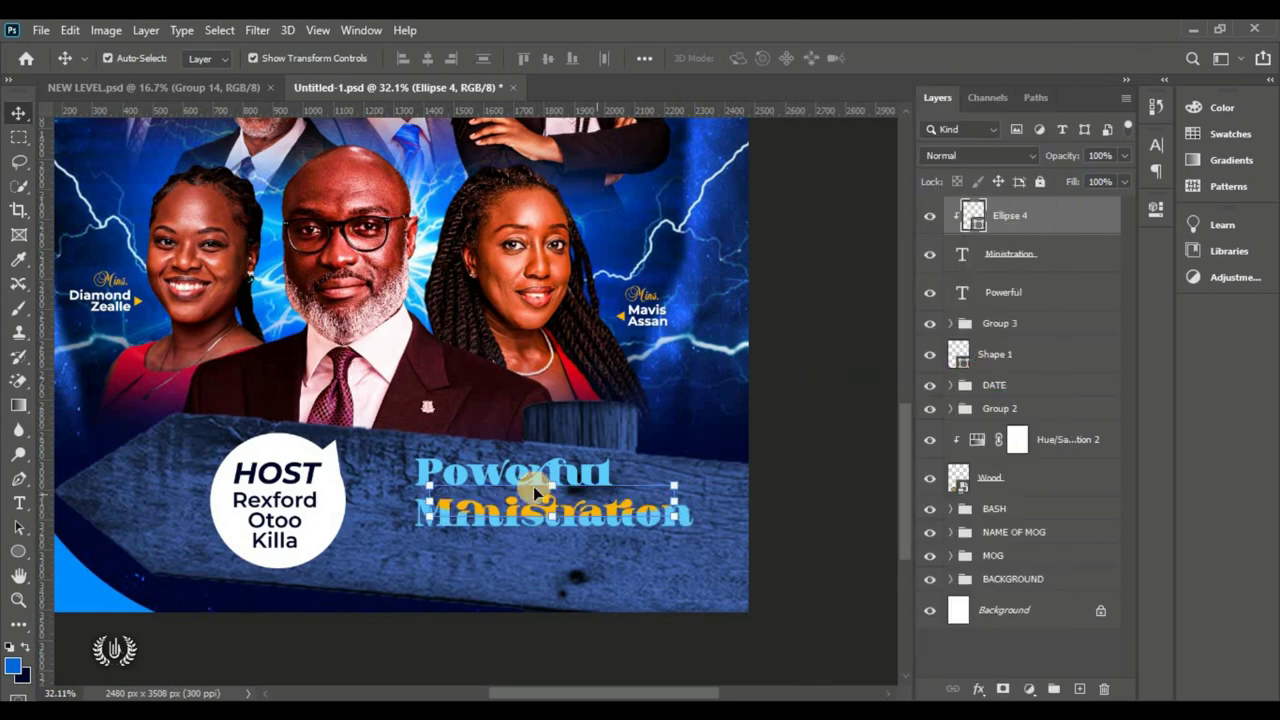
pyautogui.doubleClick(972, 216)
pyautogui.moveTo(600, 130); pyautogui.dragTo(518, 84)
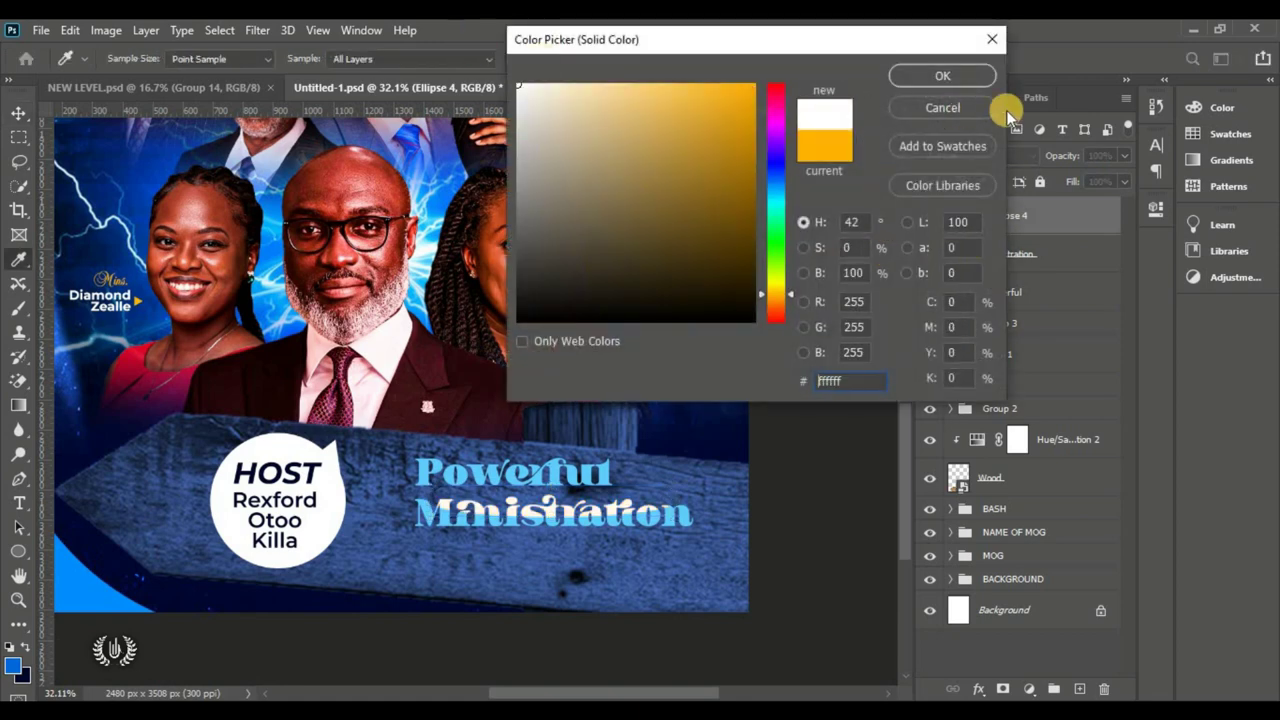
pyautogui.click(979, 76)
pyautogui.click(1090, 257)
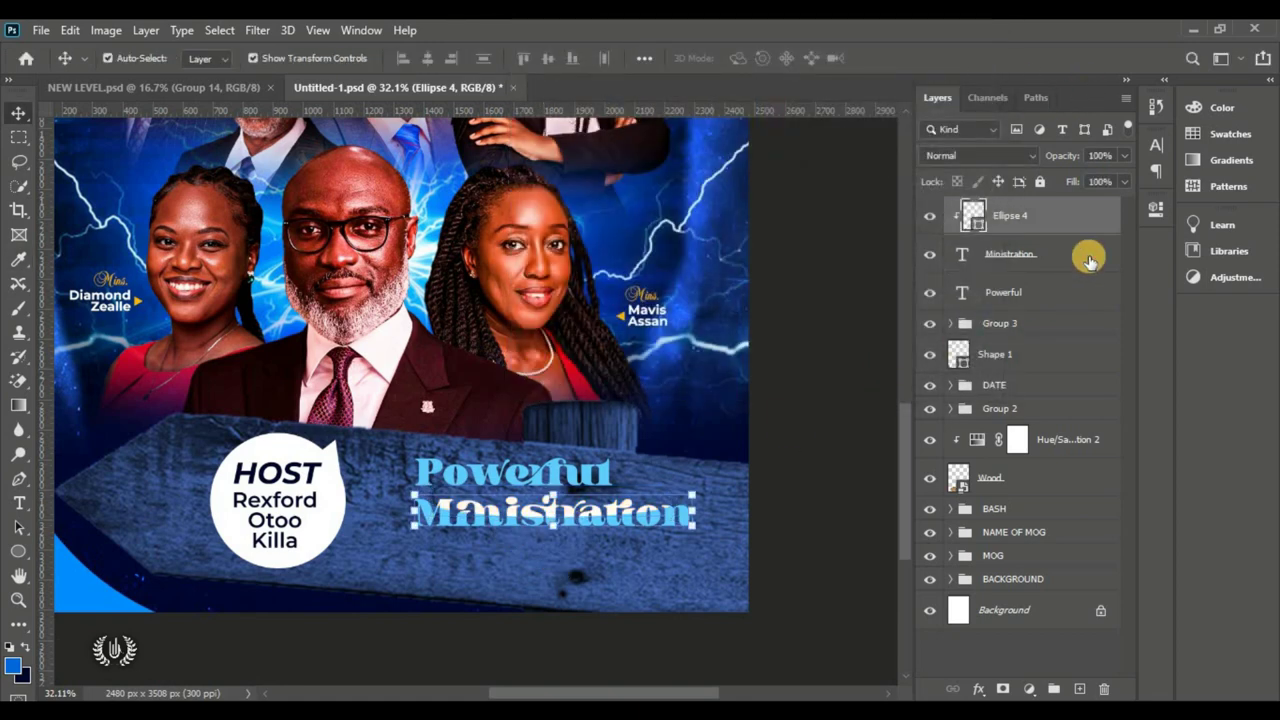
# Step: Apply a Drop Shadow to Ministration with 78% opacity, 3 px distance and 40 px size
pyautogui.doubleClick(985, 213)
pyautogui.moveTo(623, 86); pyautogui.dragTo(751, 86)
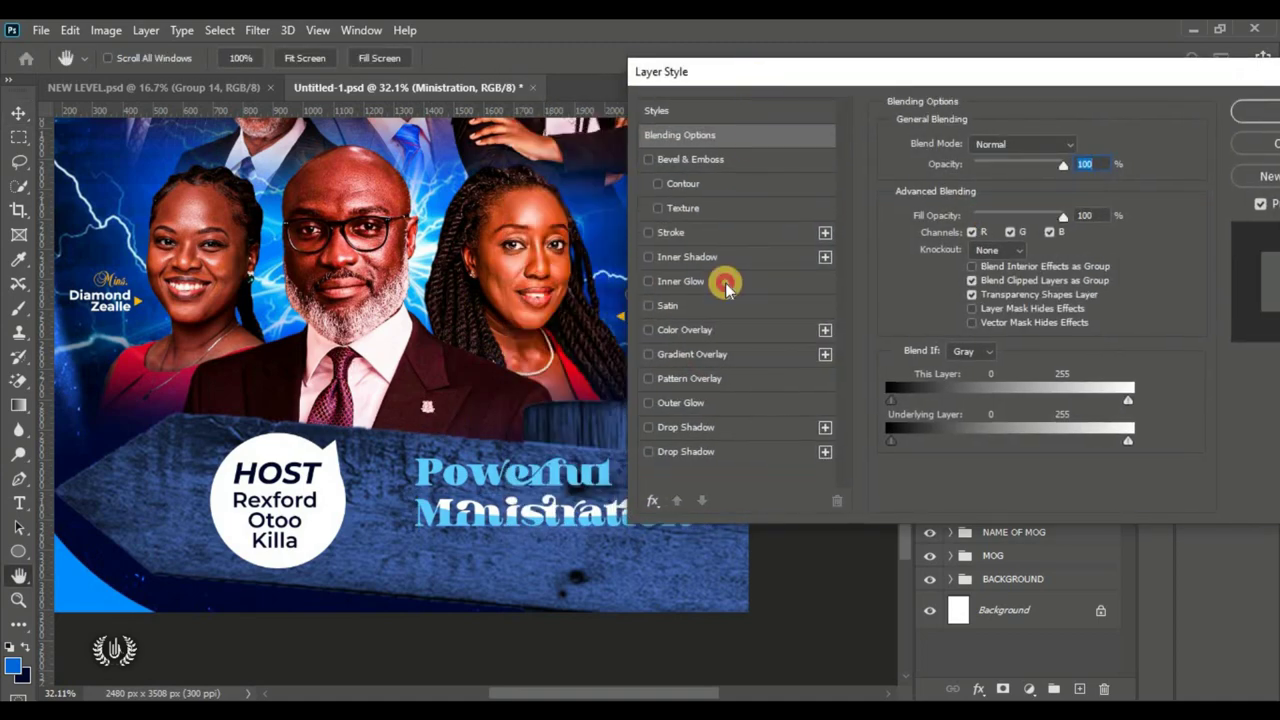
pyautogui.click(688, 453)
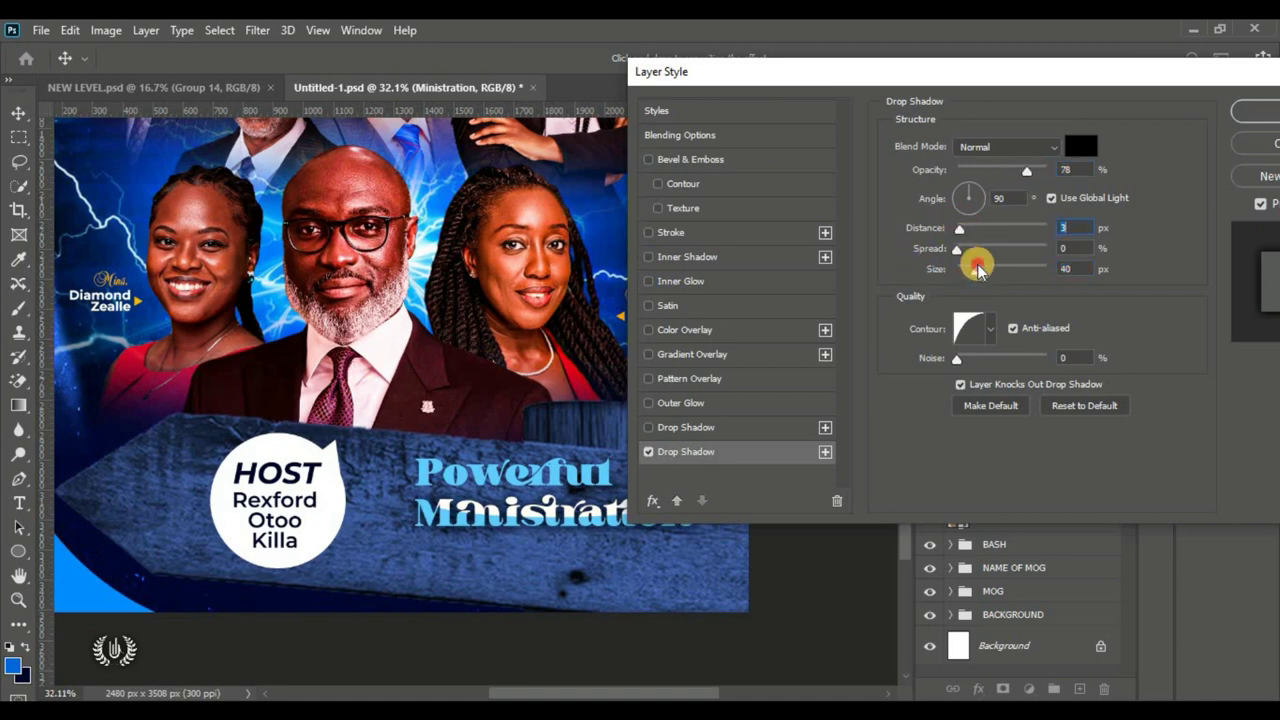
pyautogui.moveTo(978, 268); pyautogui.dragTo(972, 273)
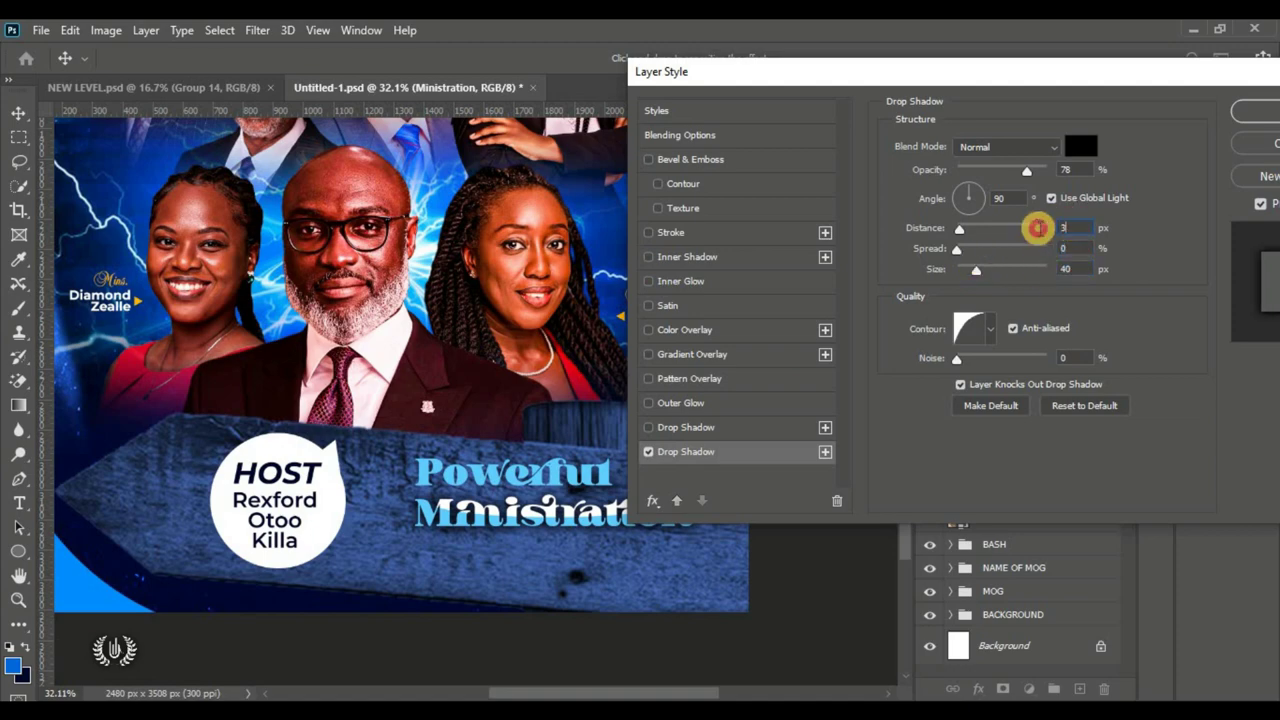
pyautogui.moveTo(1195, 85); pyautogui.dragTo(883, 94)
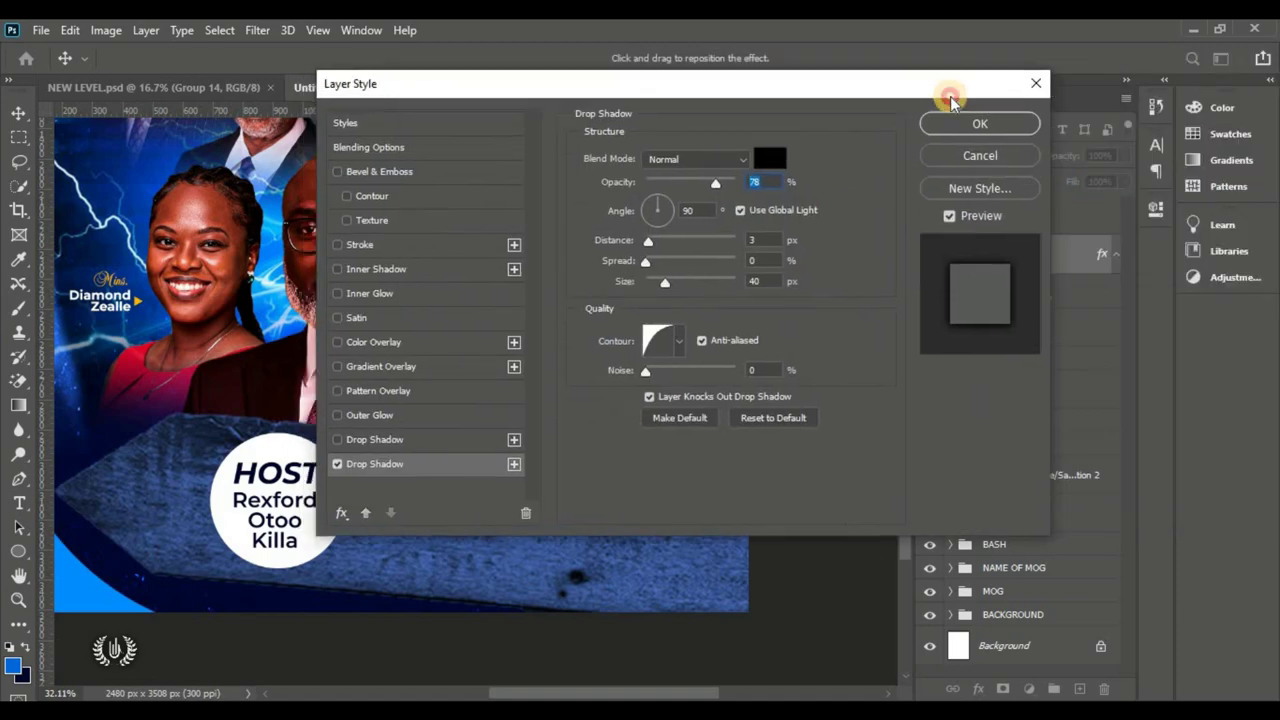
pyautogui.click(980, 124)
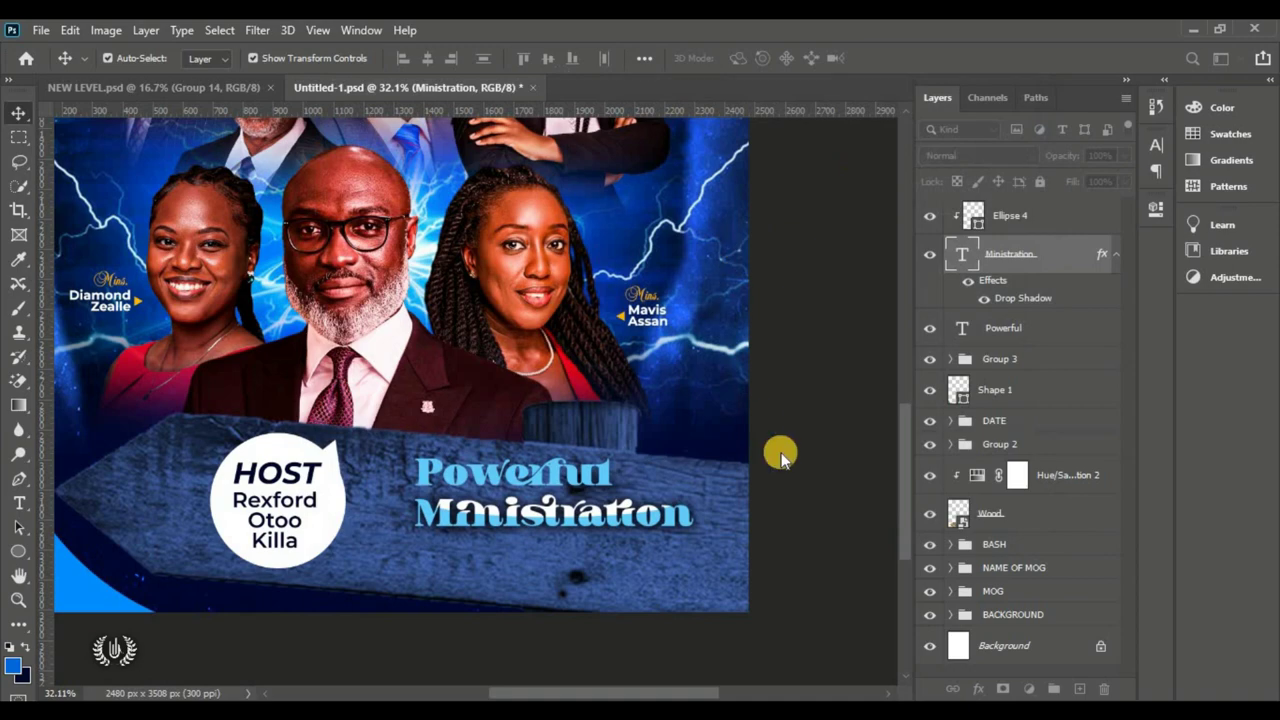
pyautogui.click(677, 394)
pyautogui.hotkey('ctrl', '0')
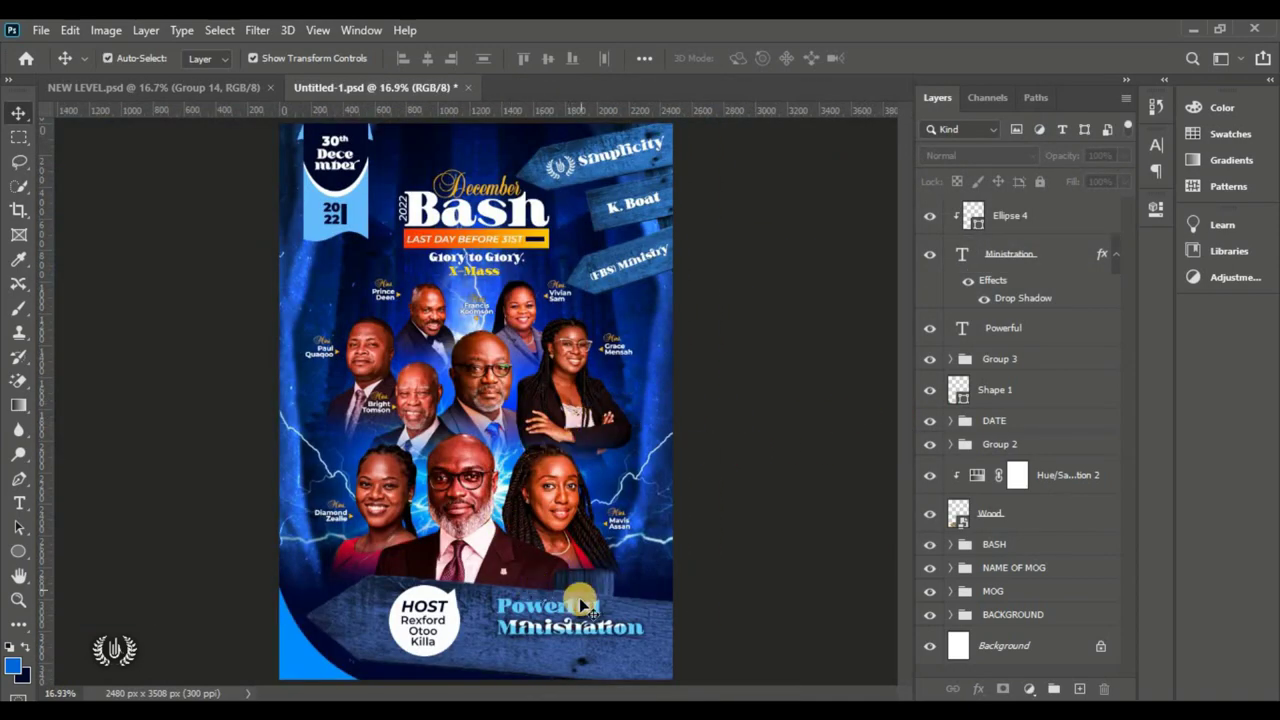
pyautogui.click(626, 658)
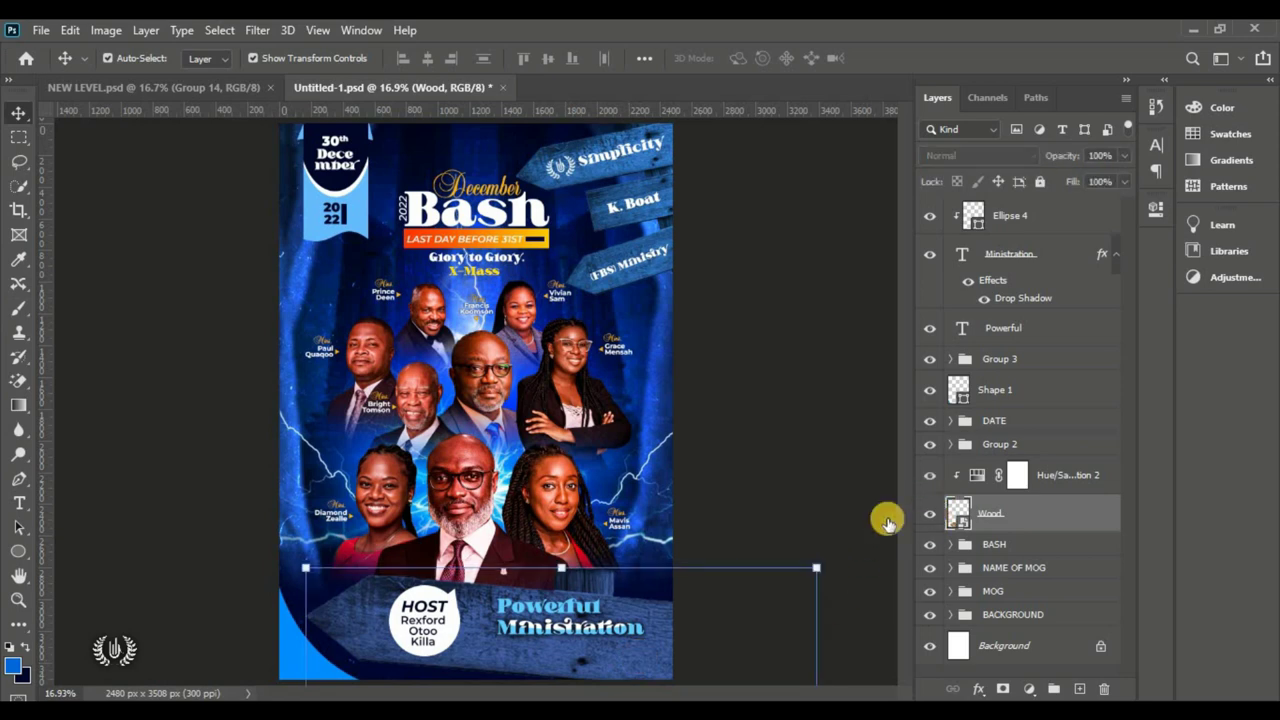
pyautogui.click(930, 517)
pyautogui.click(930, 517)
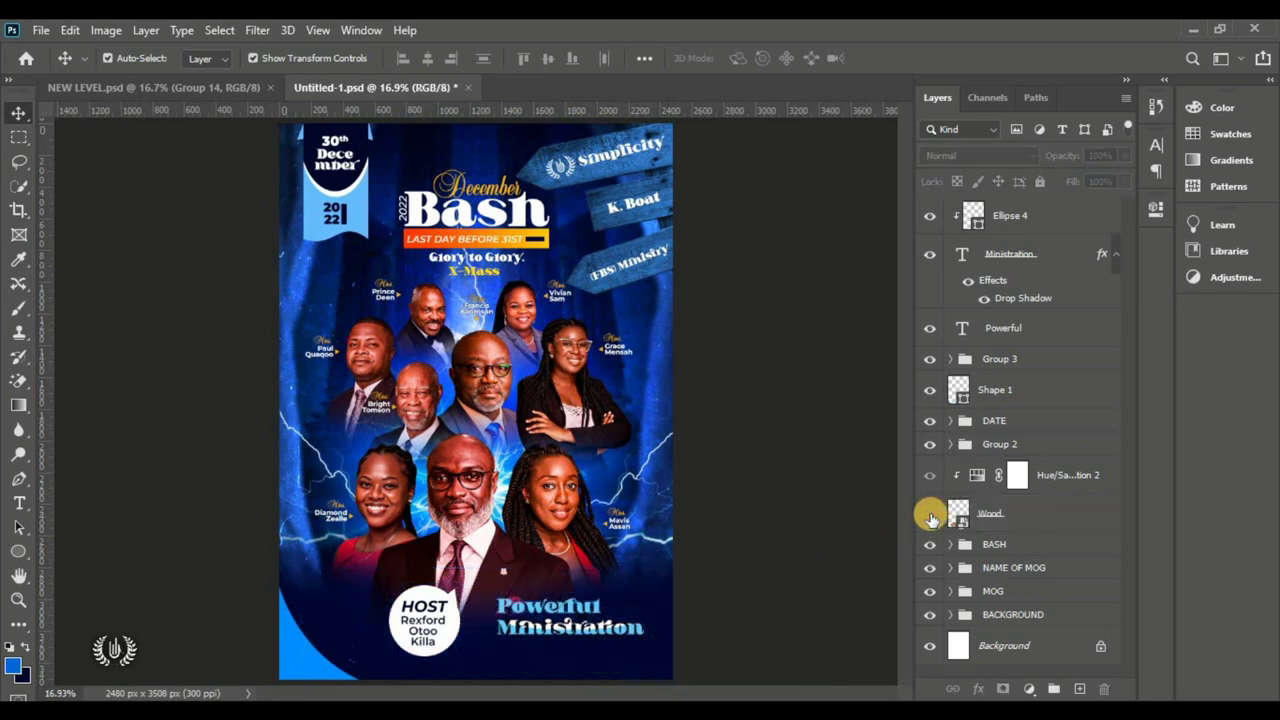
pyautogui.click(930, 517)
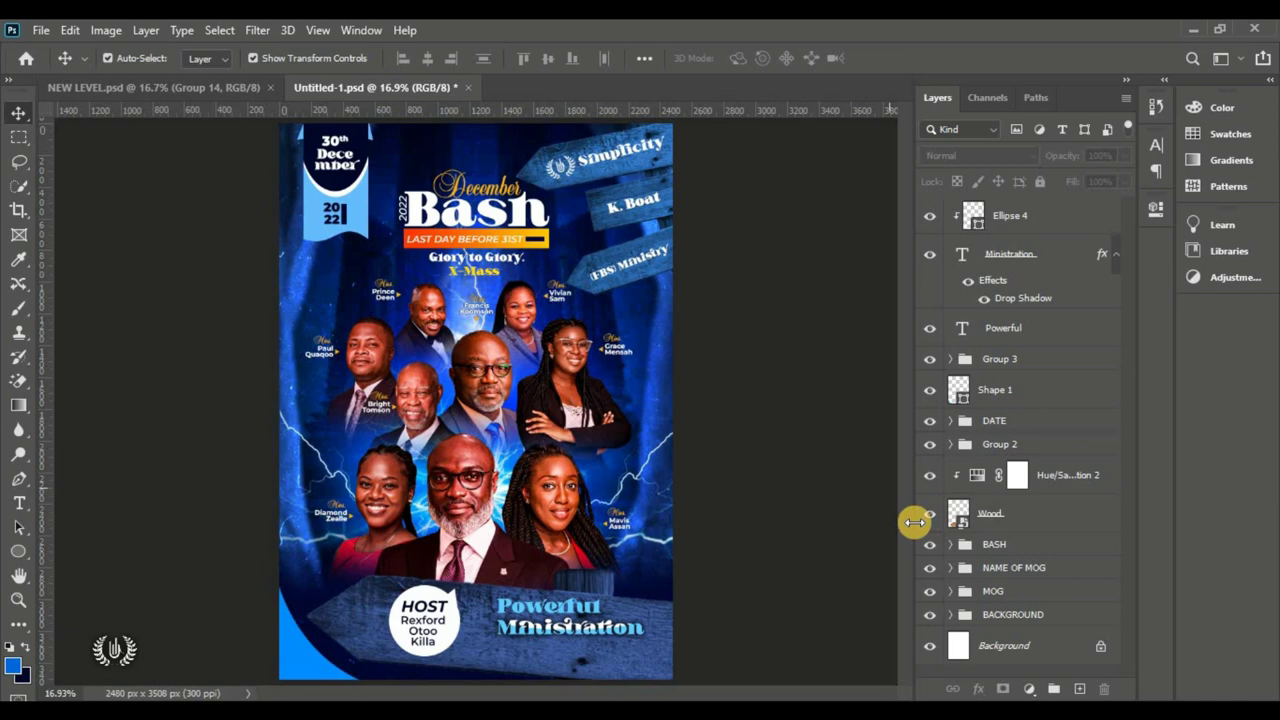
pyautogui.click(1037, 522)
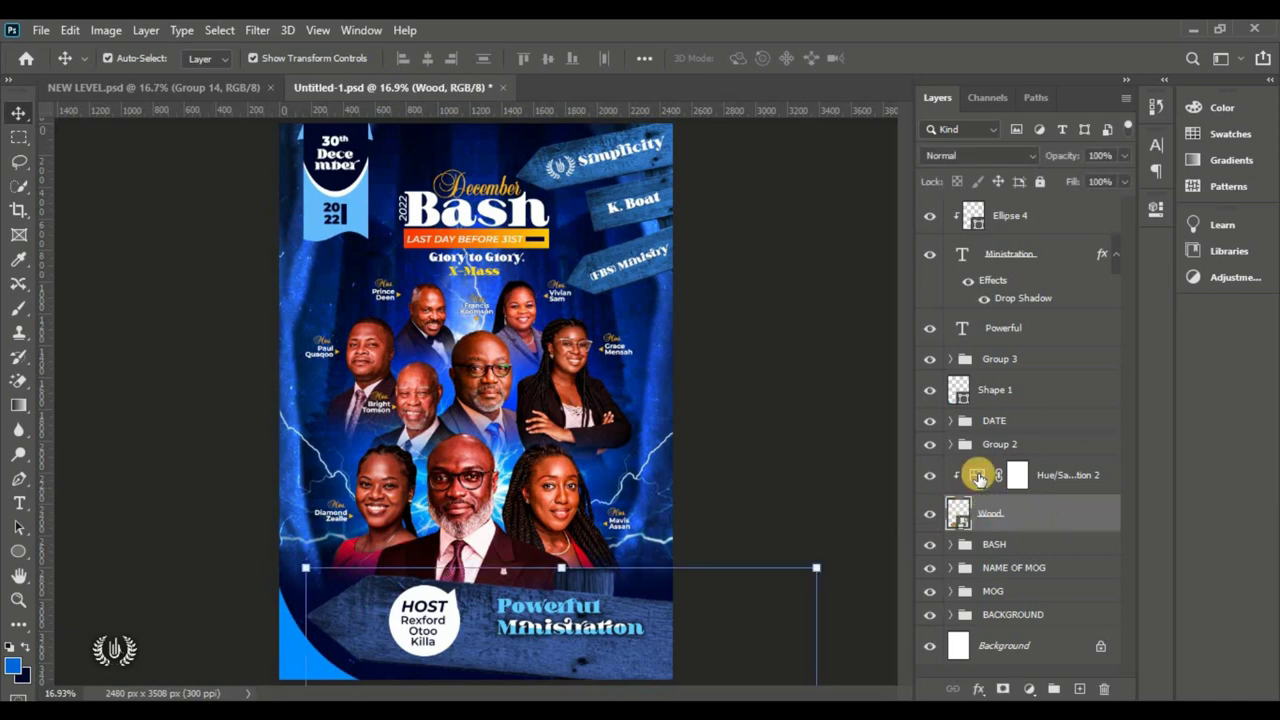
pyautogui.doubleClick(978, 478)
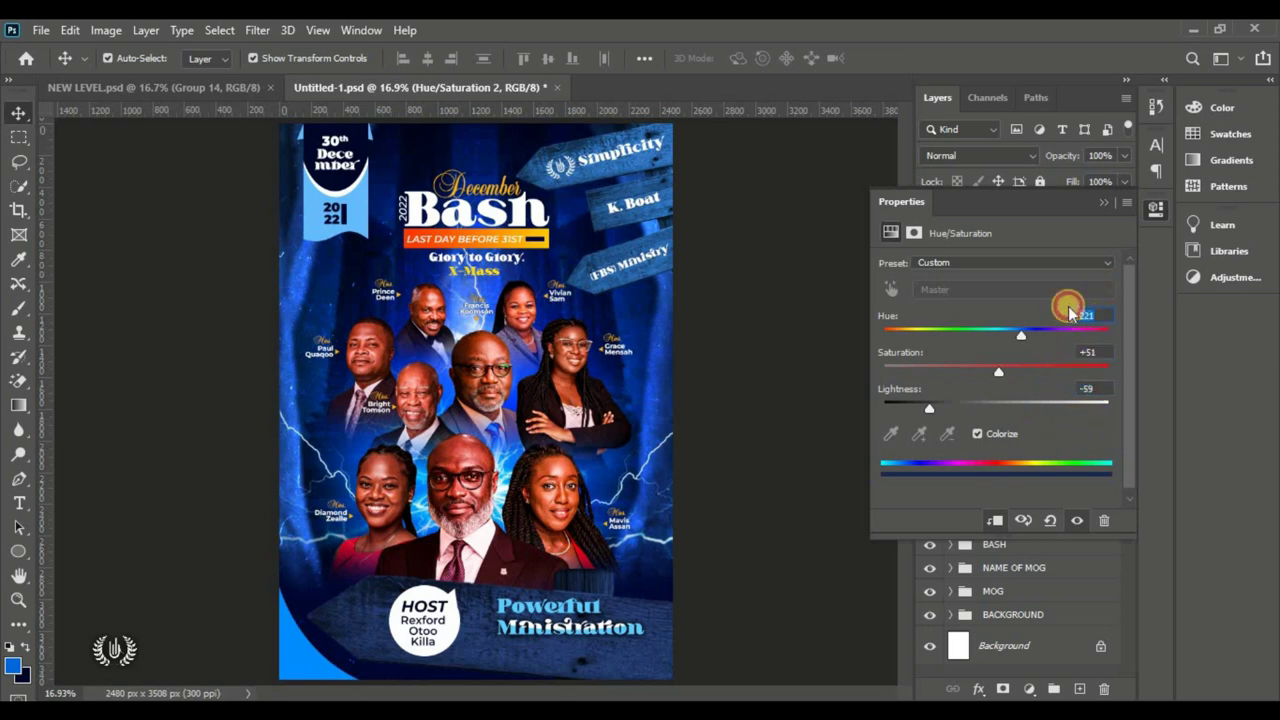
pyautogui.click(1103, 203)
pyautogui.click(800, 445)
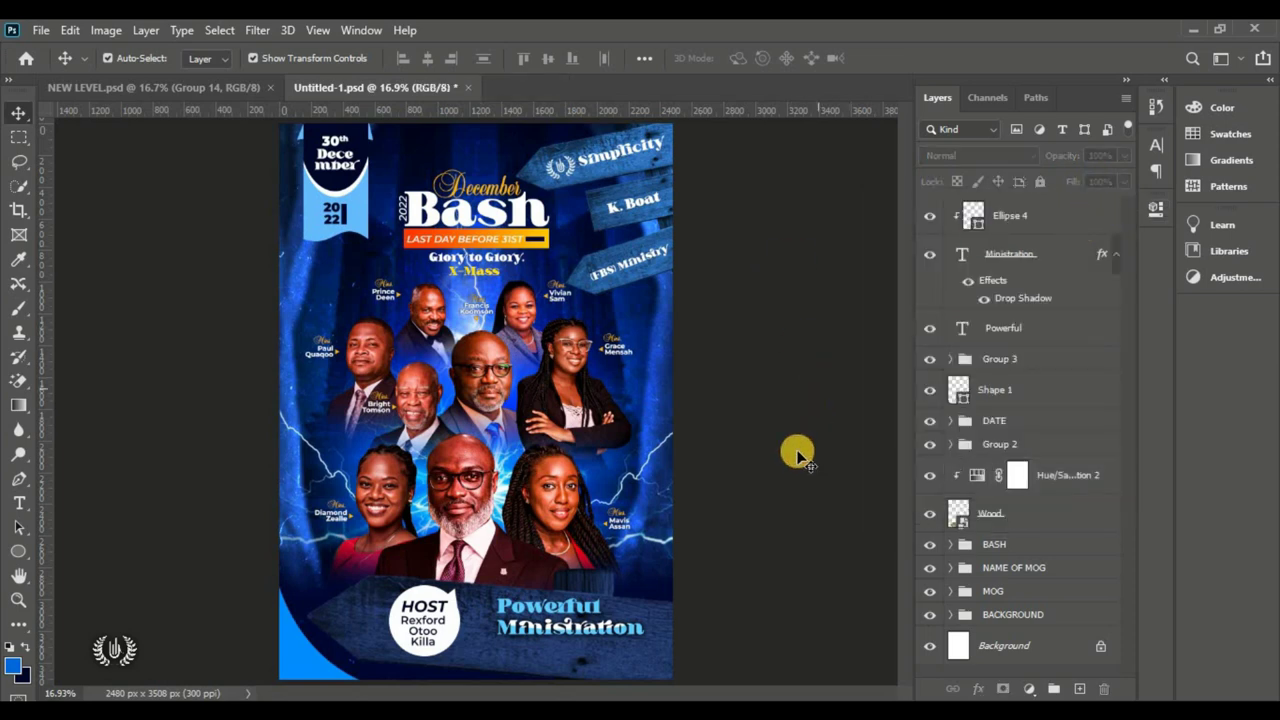
pyautogui.click(613, 636)
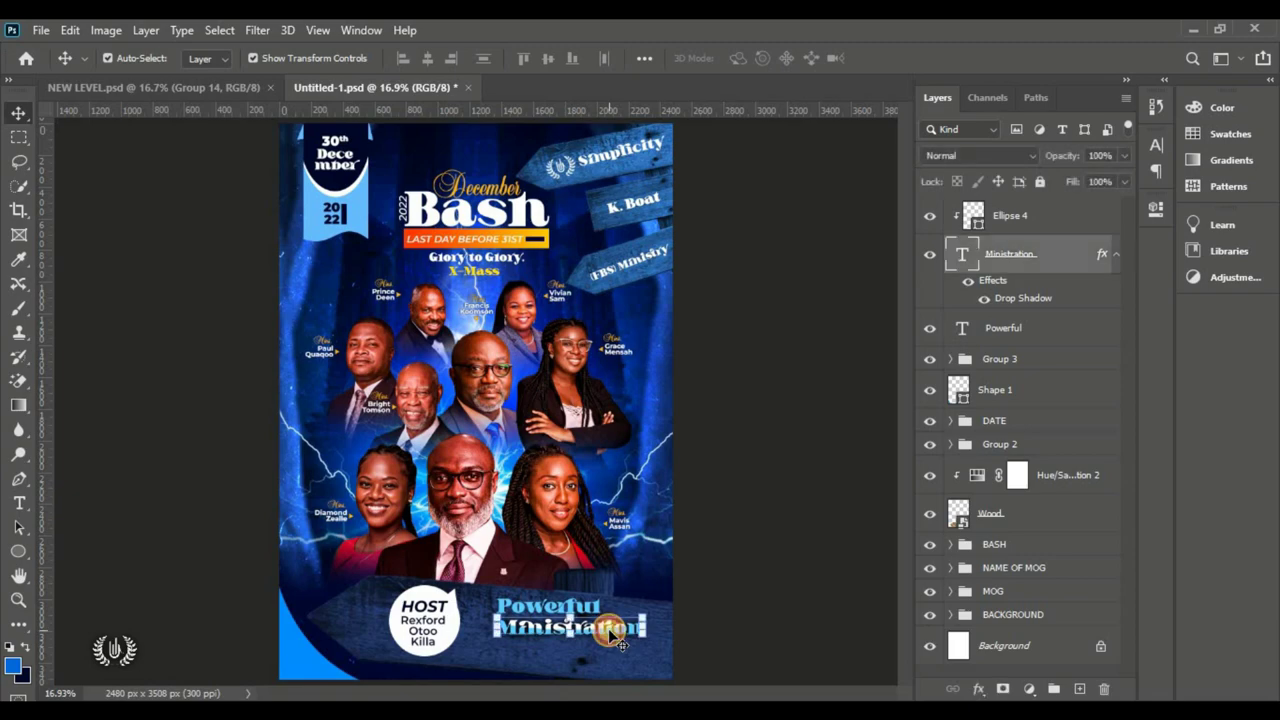
# Step: Add a gold 'Location:' text line below Ministration, above the ellipse layer
pyautogui.scroll(1, 588, 672)
pyautogui.scroll(1, 590, 677)
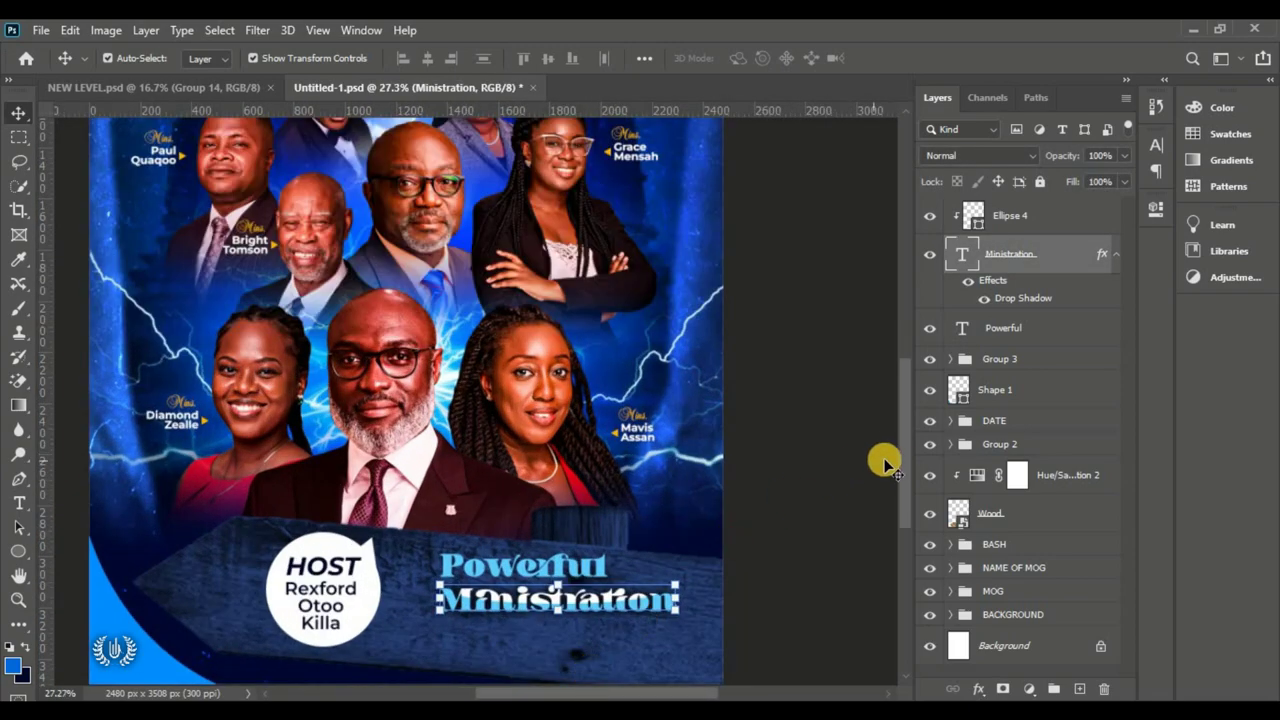
pyautogui.scroll(1, 900, 482)
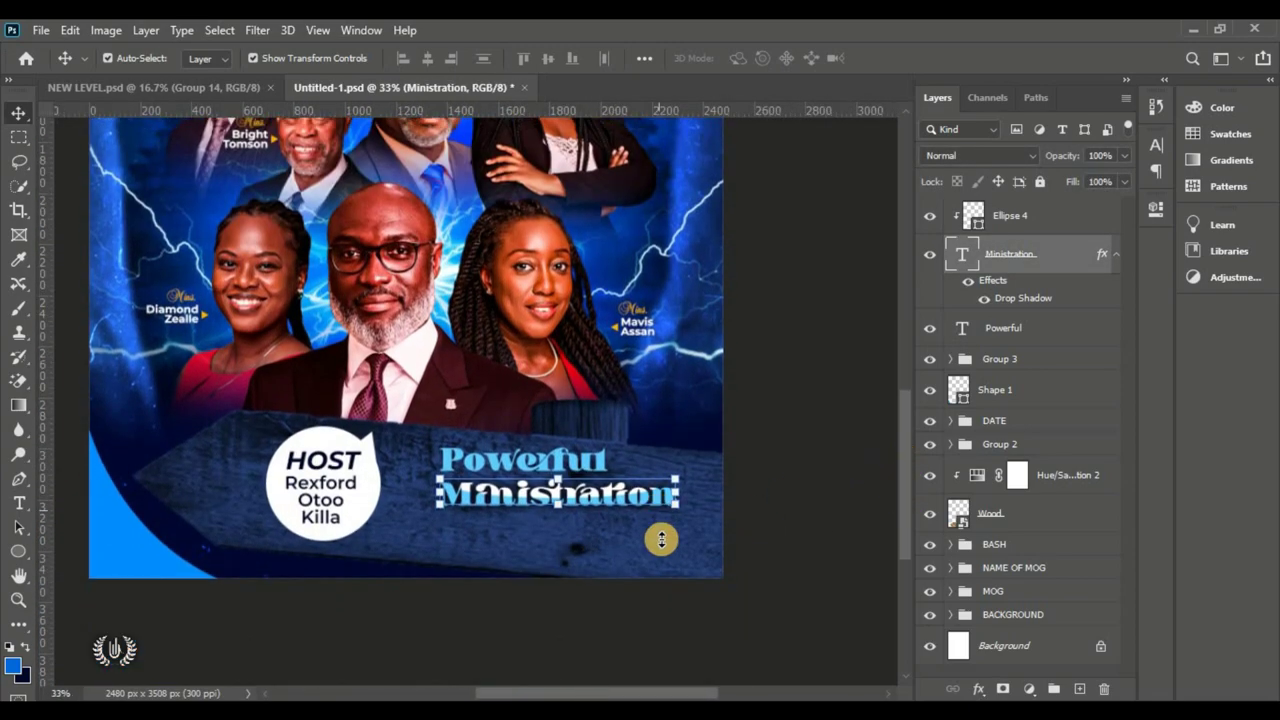
pyautogui.scroll(1, 770, 545)
pyautogui.click(786, 538)
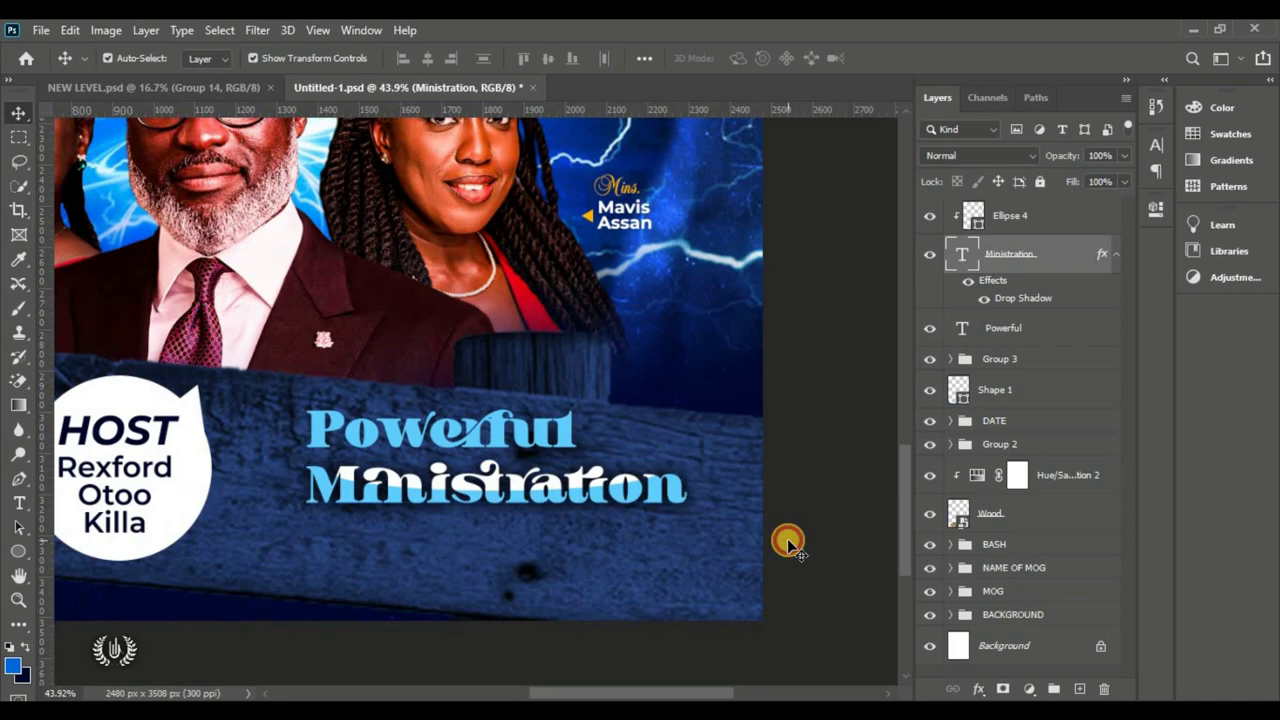
pyautogui.click(1030, 235)
pyautogui.press('t')
pyautogui.click(406, 545)
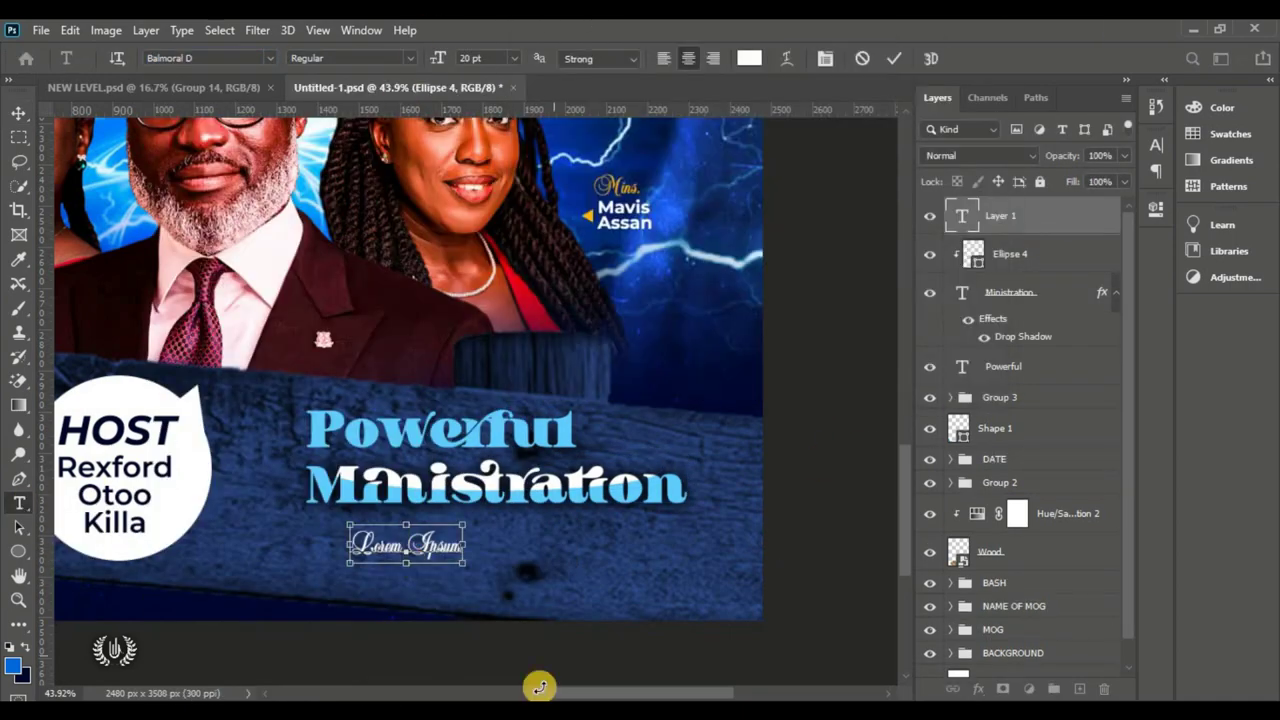
pyautogui.write('Location:')
pyautogui.hotkey('ctrl', '0')
pyautogui.click(749, 57)
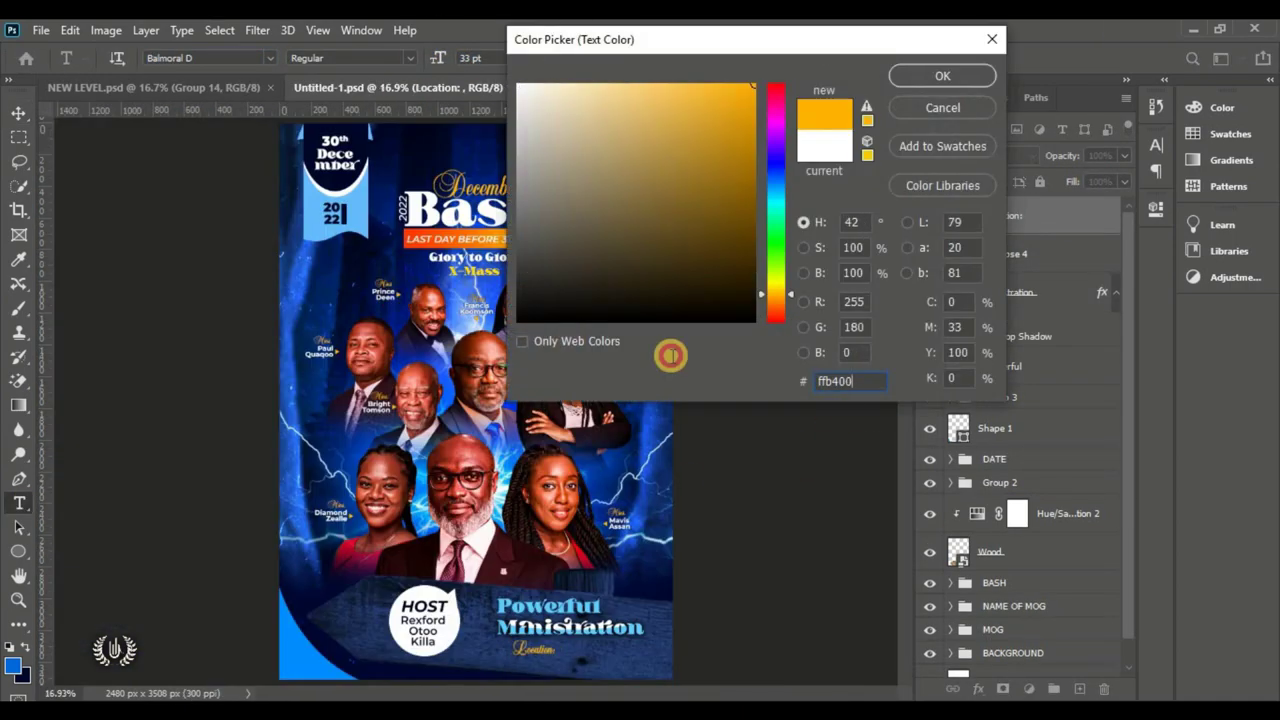
pyautogui.press('Return')
pyautogui.scroll(3, 675, 400)
# Step: Add 'Church Premises' beside it in Montserrat Medium
pyautogui.click(466, 430)
pyautogui.click(350, 58)
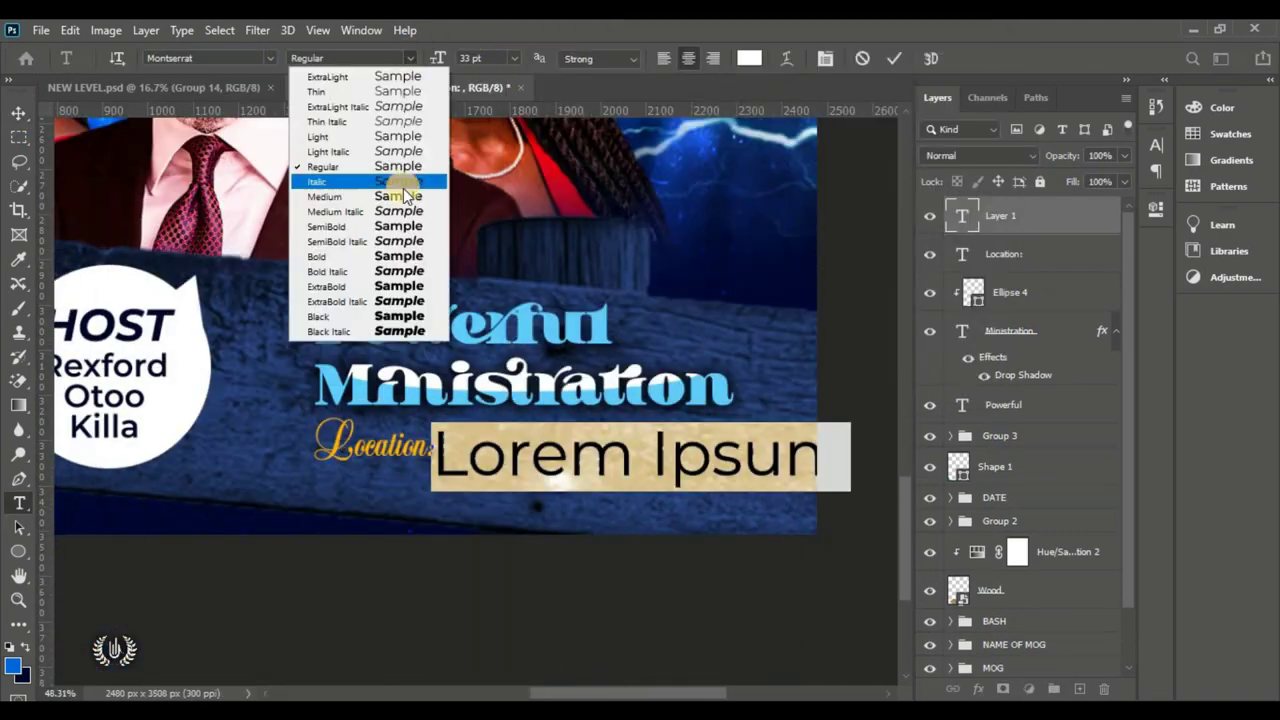
pyautogui.click(405, 196)
pyautogui.write('Church Premises')
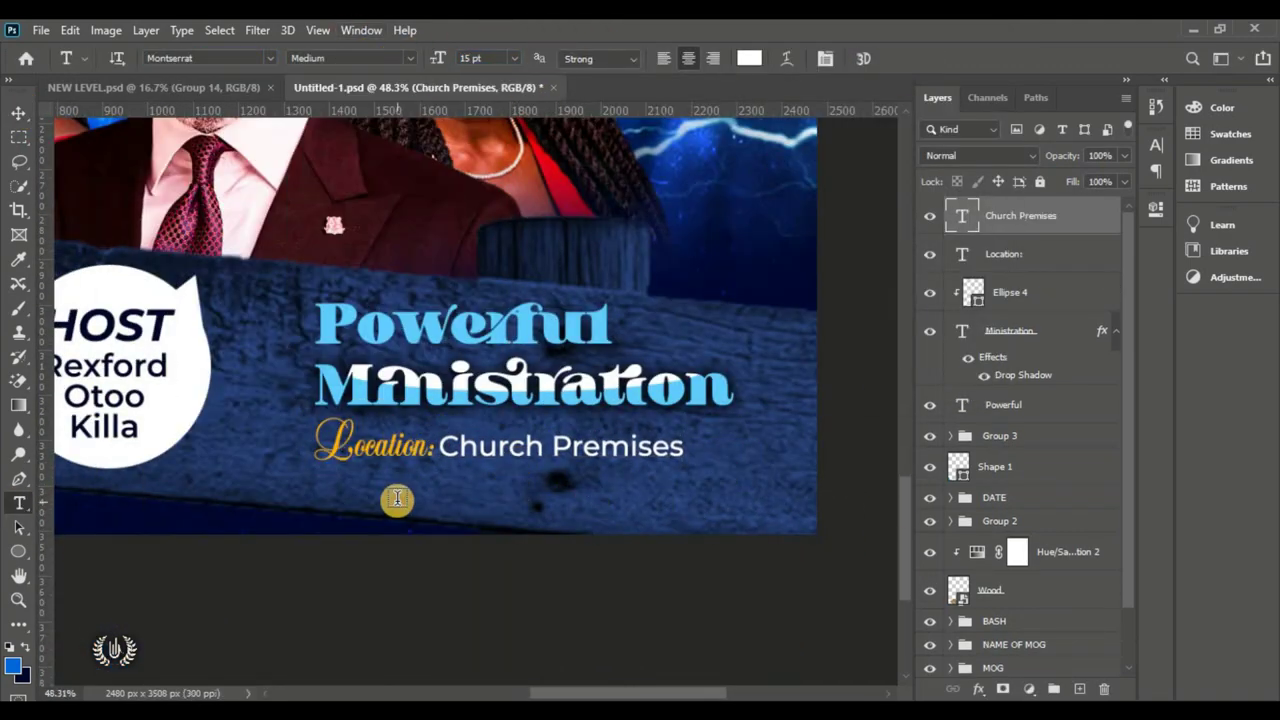
# Step: Add the '(Central Kasoa Clinic - Adjacent)' line beneath with tracking 220
pyautogui.click(424, 492)
pyautogui.press('BackSpace')
pyautogui.write('(Central Kasoa Clinic - A')
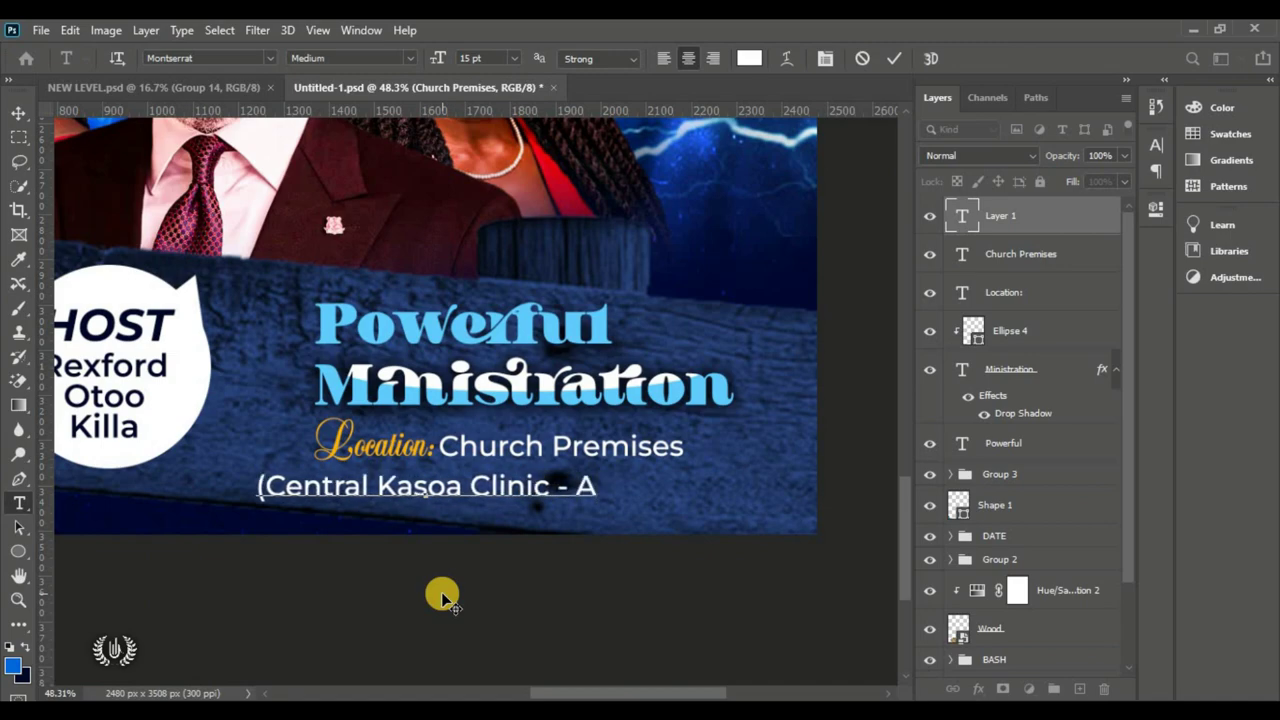
pyautogui.write('djacent)')
pyautogui.moveTo(766, 477); pyautogui.dragTo(654, 480)
pyautogui.click(1156, 145)
pyautogui.hotkey('ctrl', 'a')
pyautogui.hotkey('alt', 'Right')
pyautogui.hotkey('alt', 'Right')
pyautogui.hotkey('alt', 'Right')
pyautogui.hotkey('alt', 'Right')
pyautogui.hotkey('alt', 'Right')
pyautogui.hotkey('alt', 'Right')
pyautogui.hotkey('alt', 'Right')
pyautogui.hotkey('alt', 'Right')
pyautogui.hotkey('alt', 'Right')
pyautogui.hotkey('alt', 'Right')
pyautogui.hotkey('alt', 'Right')
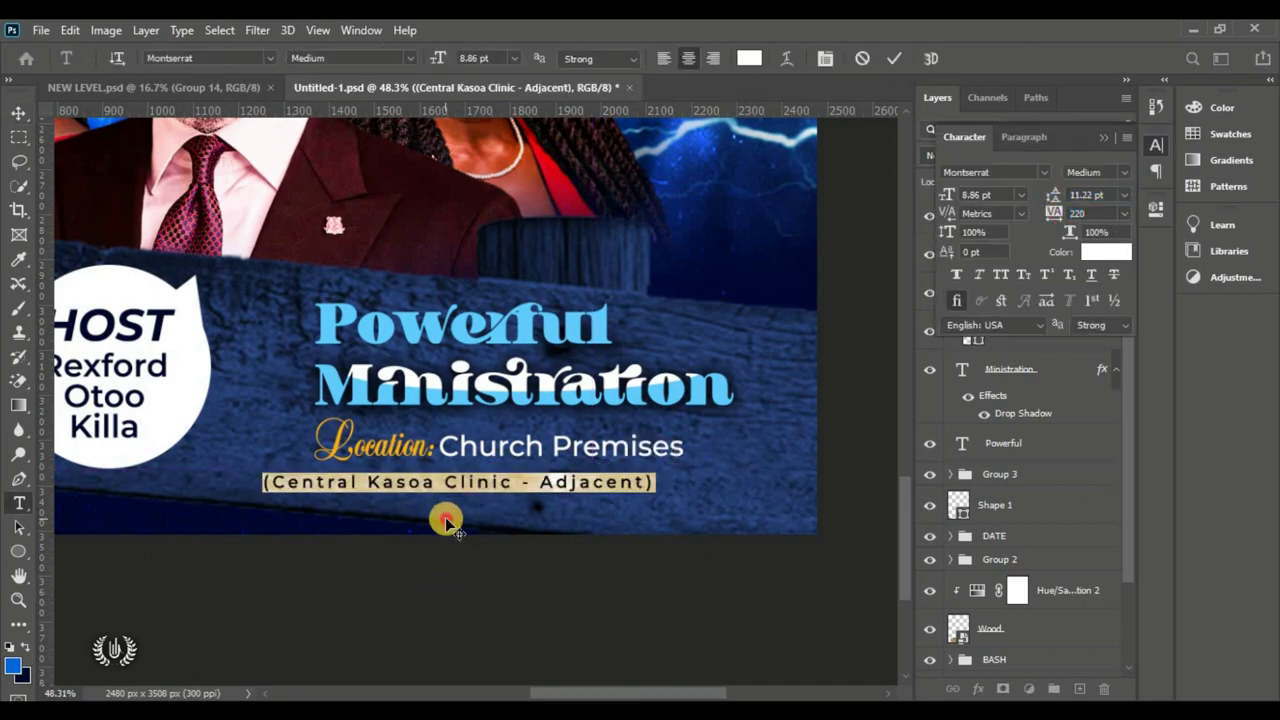
pyautogui.hotkey('ctrl', 'Return')
pyautogui.hotkey('ctrl', '0')
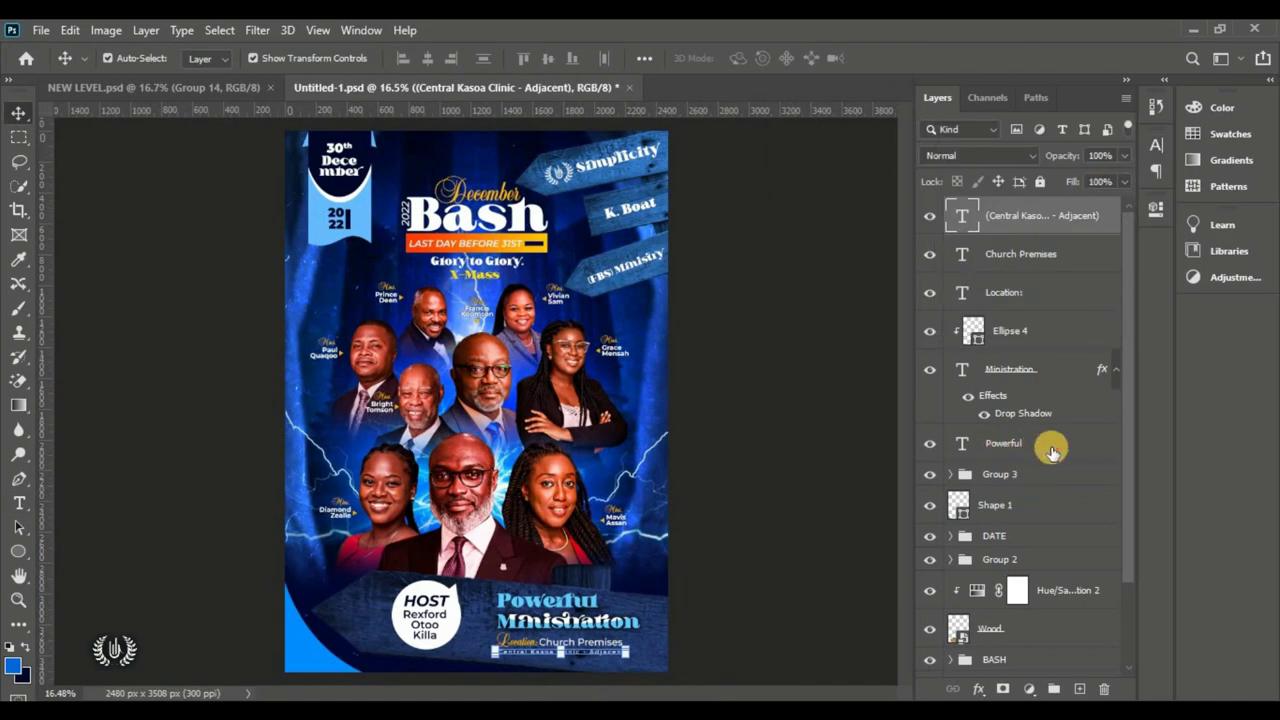
# Step: Group the Powerful Ministration and location text layers into a group named LOC
pyautogui.click(1036, 442)
pyautogui.keyDown('shift'); pyautogui.click(1052, 218); pyautogui.keyUp('shift')
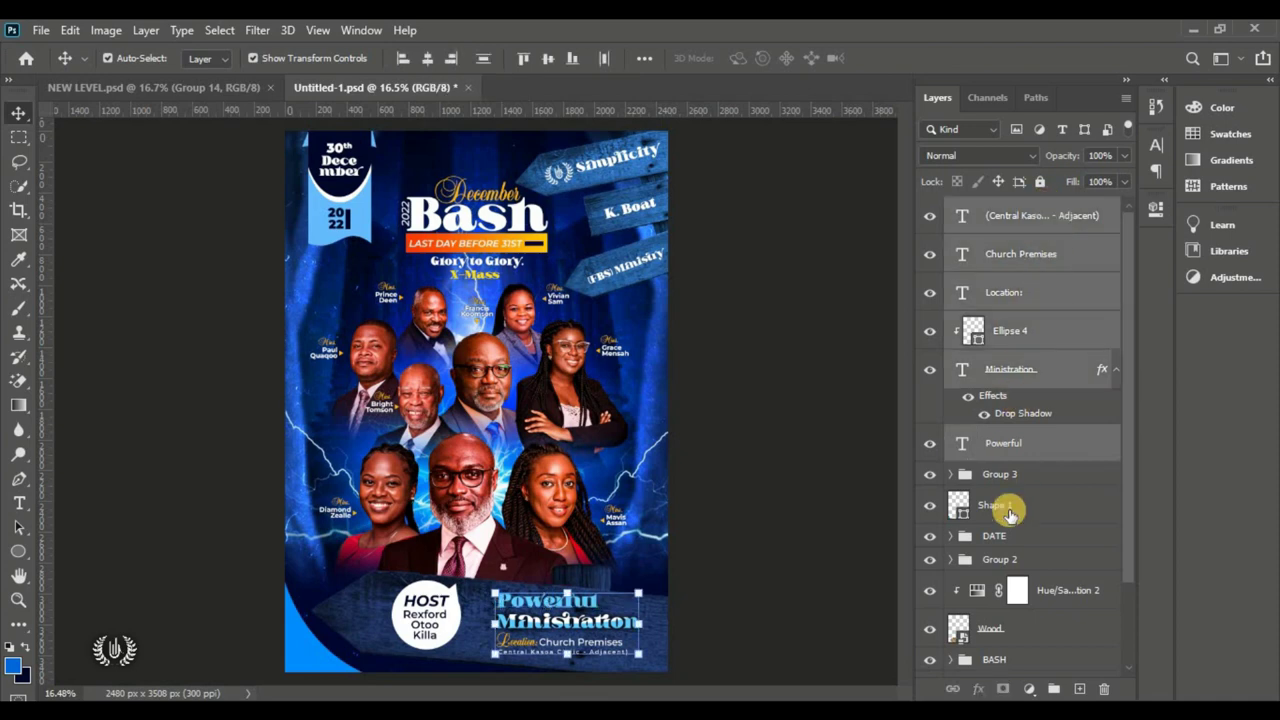
pyautogui.click(1054, 688)
pyautogui.doubleClick(1003, 207)
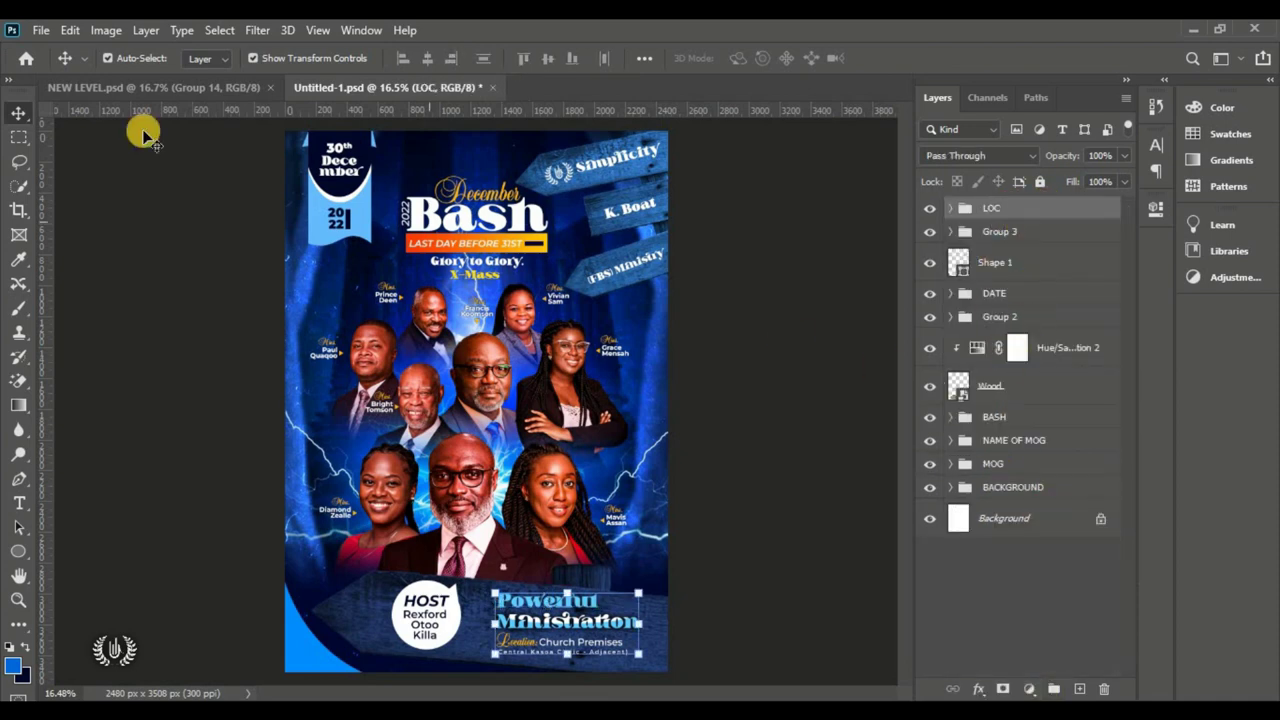
# Step: Free Transform the LOC group, rotating it about 5.18° and moving it left and down
pyautogui.click(69, 30)
pyautogui.click(234, 437)
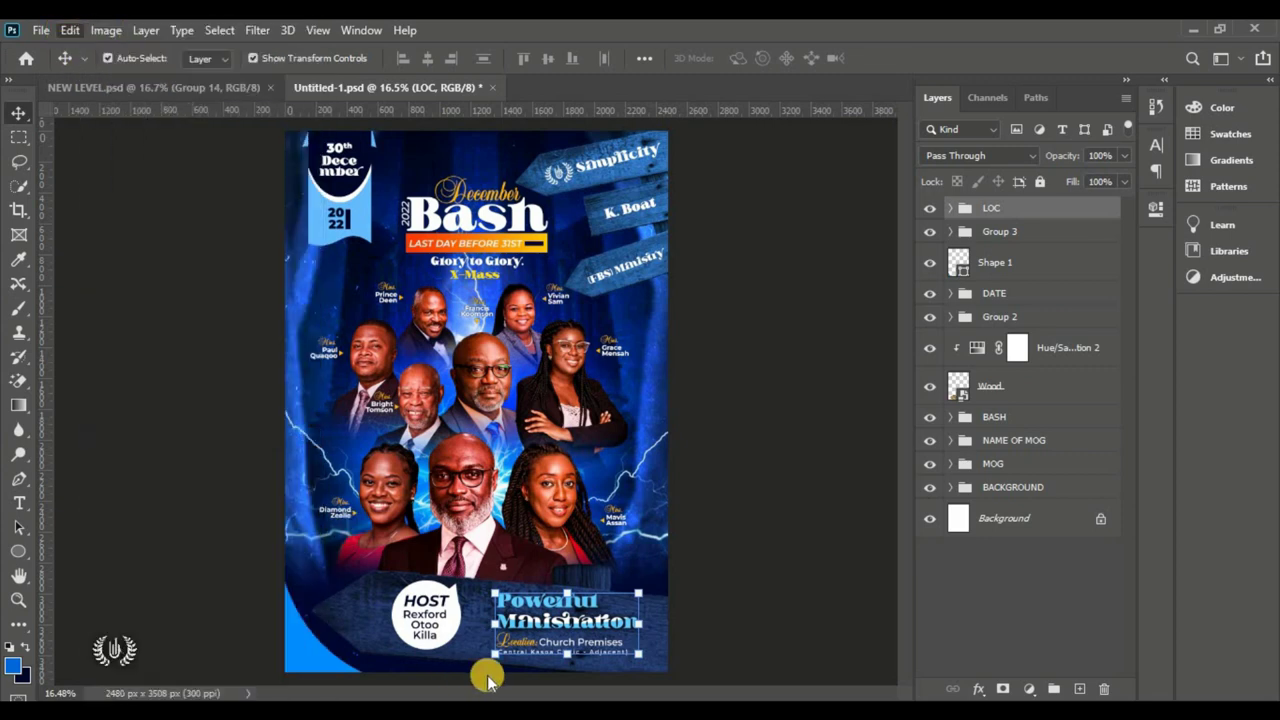
pyautogui.moveTo(651, 671); pyautogui.dragTo(651, 680)
pyautogui.moveTo(595, 630); pyautogui.dragTo(571, 632)
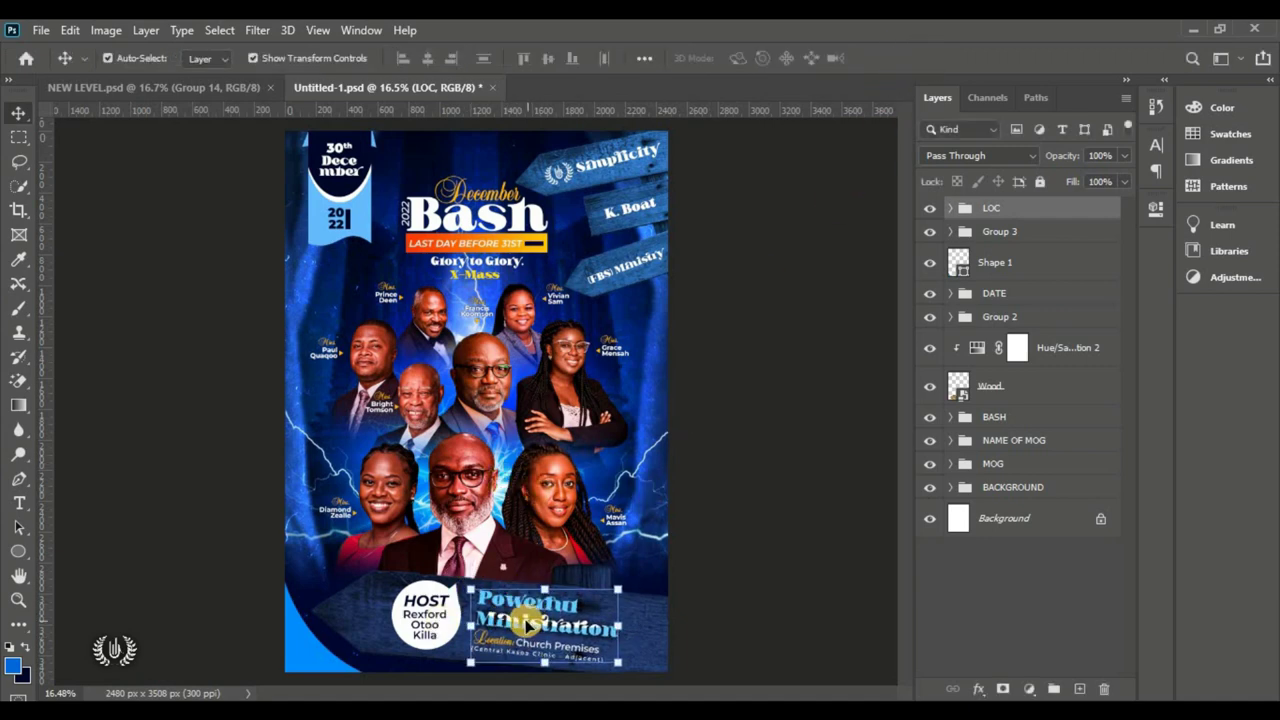
# Step: Draw a 3-sided Polygon 4 triangle and place it at the bottom banner's right tip
pyautogui.click(18, 551)
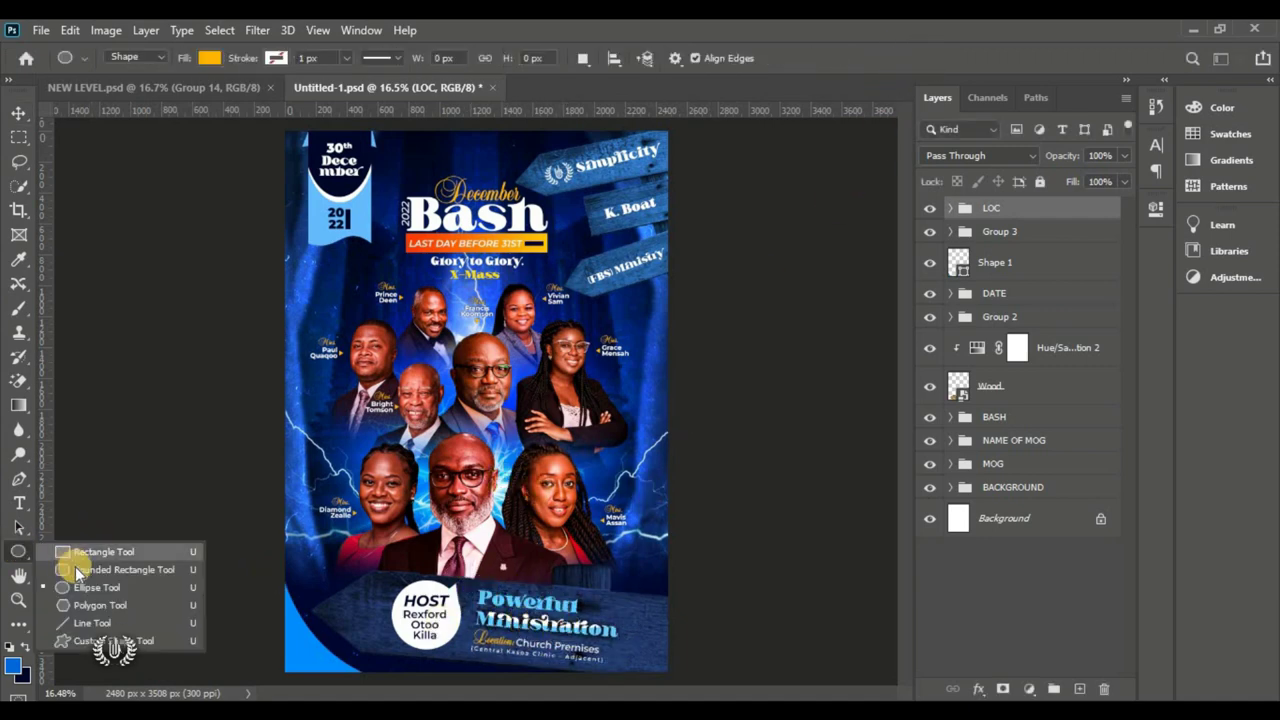
pyautogui.click(93, 606)
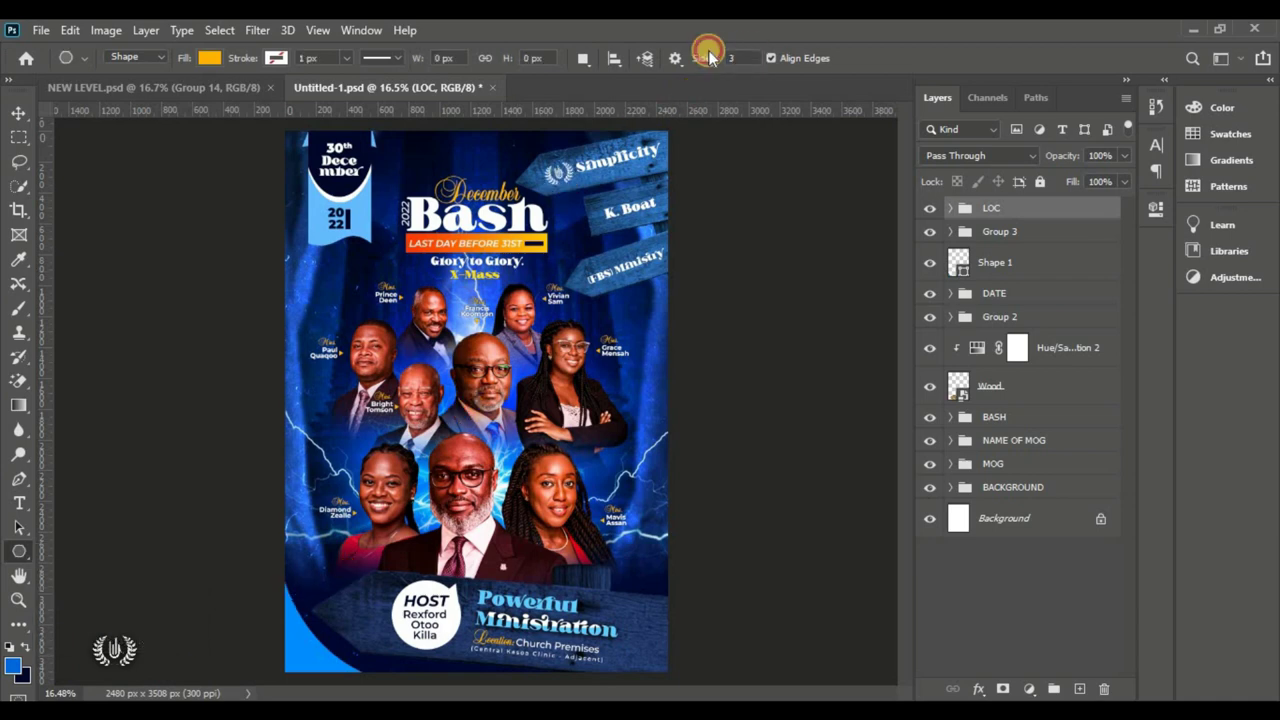
pyautogui.moveTo(688, 632); pyautogui.dragTo(643, 625)
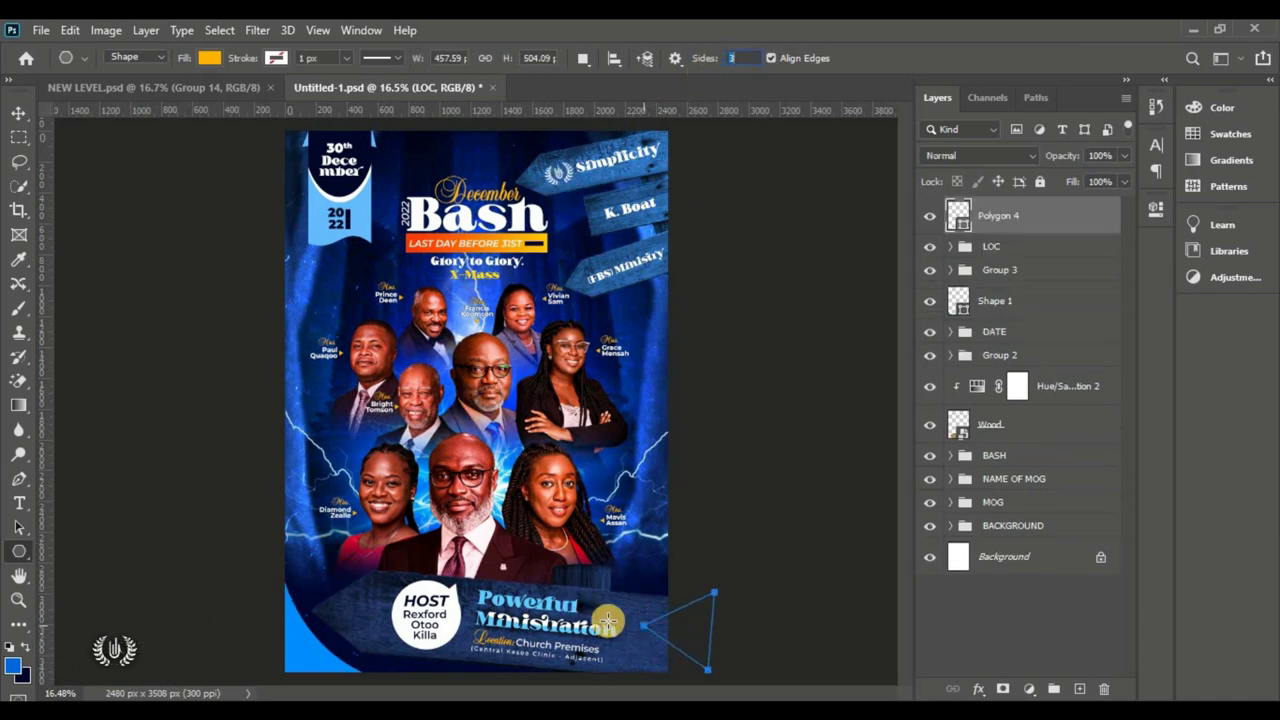
pyautogui.click(18, 112)
pyautogui.click(731, 560)
pyautogui.moveTo(655, 628)
pyautogui.mouseDown()
pyautogui.moveTo(540, 600)
pyautogui.moveTo(648, 645)
pyautogui.moveTo(658, 632)
pyautogui.mouseUp()
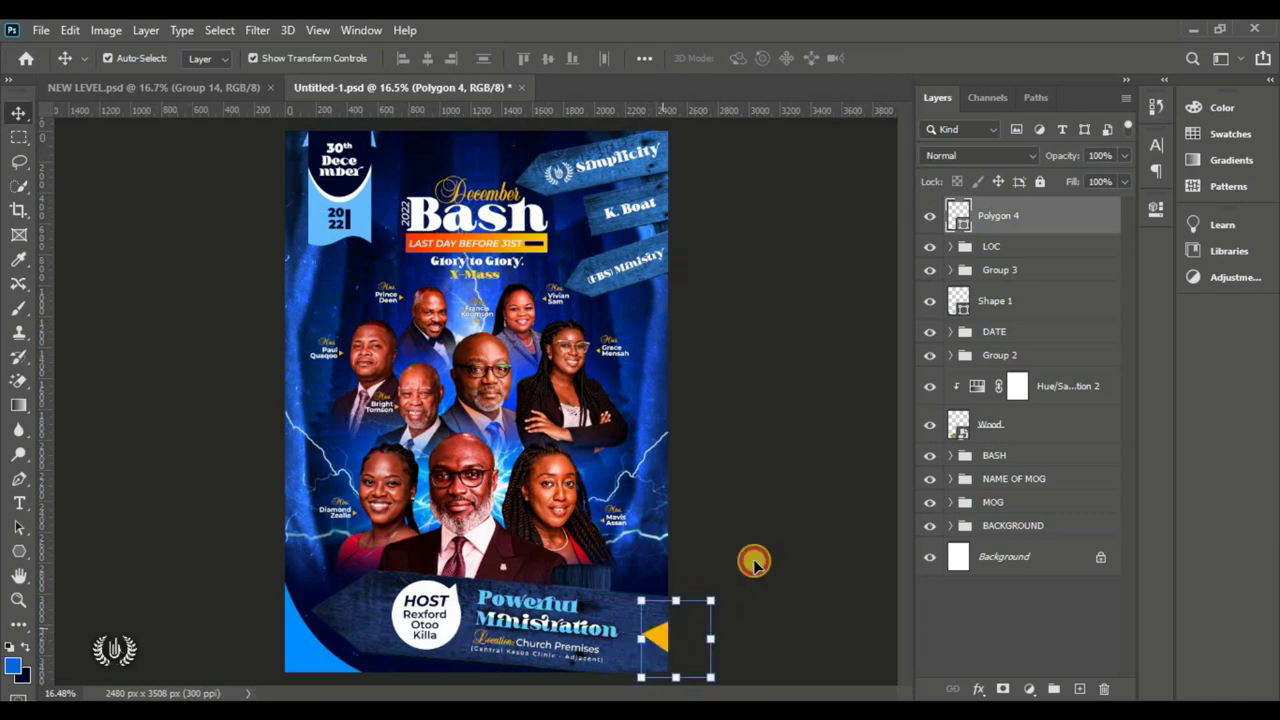
pyautogui.click(754, 563)
pyautogui.hotkey('ctrl', '0')
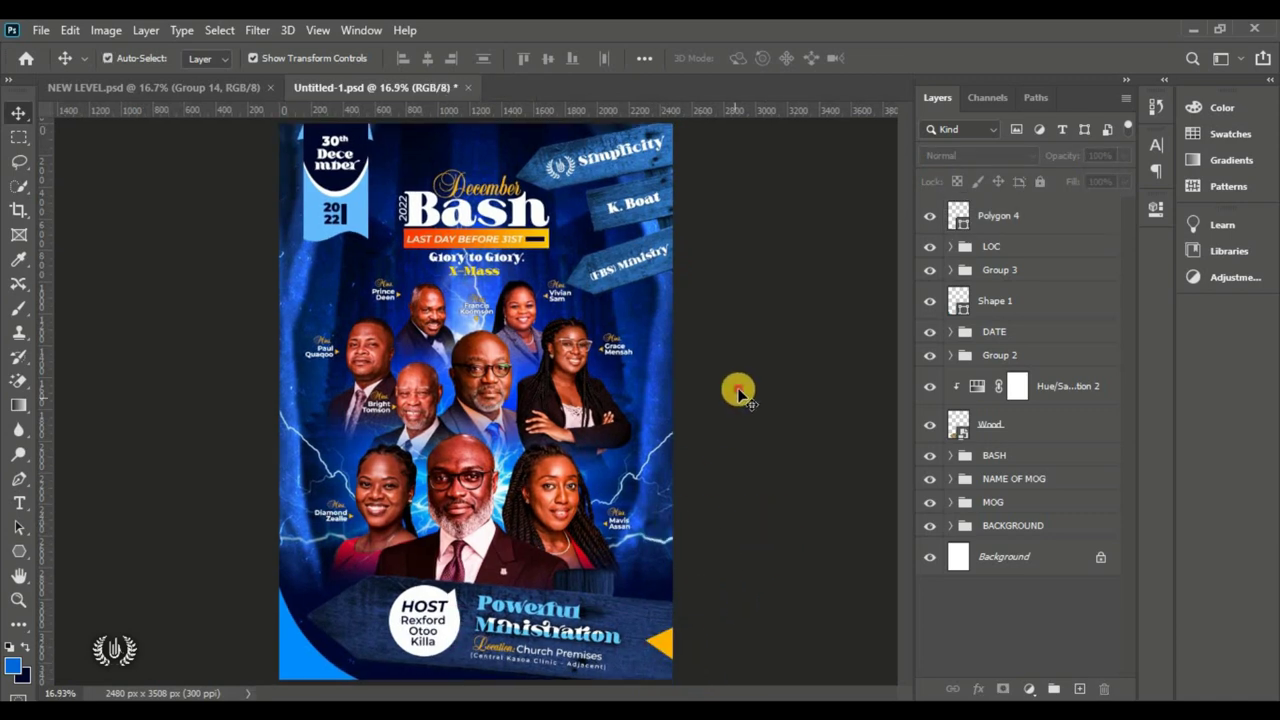
# Step: Scale the Location:, Church Premises and Central Kasoa lines up to about 119.74%
pyautogui.click(1033, 224)
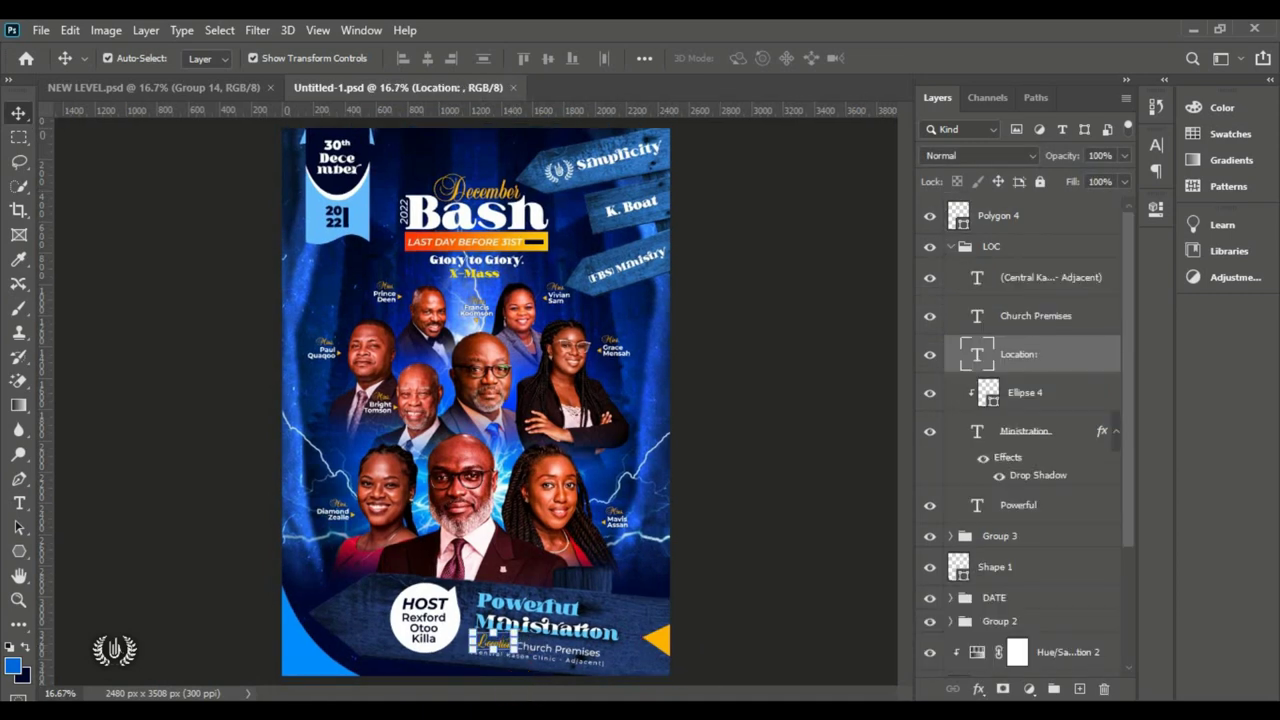
pyautogui.keyDown('shift'); pyautogui.click(555, 668); pyautogui.keyUp('shift')
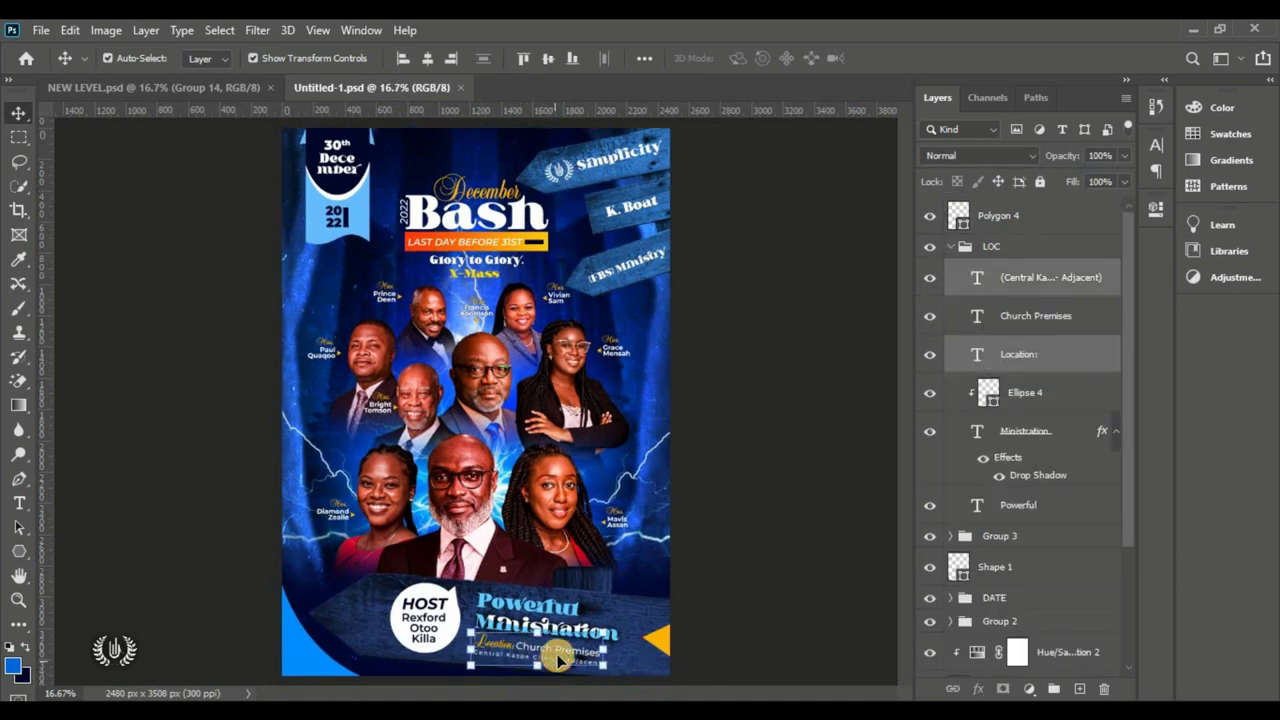
pyautogui.keyDown('shift'); pyautogui.click(565, 655); pyautogui.keyUp('shift')
pyautogui.moveTo(620, 673); pyautogui.dragTo(631, 683)
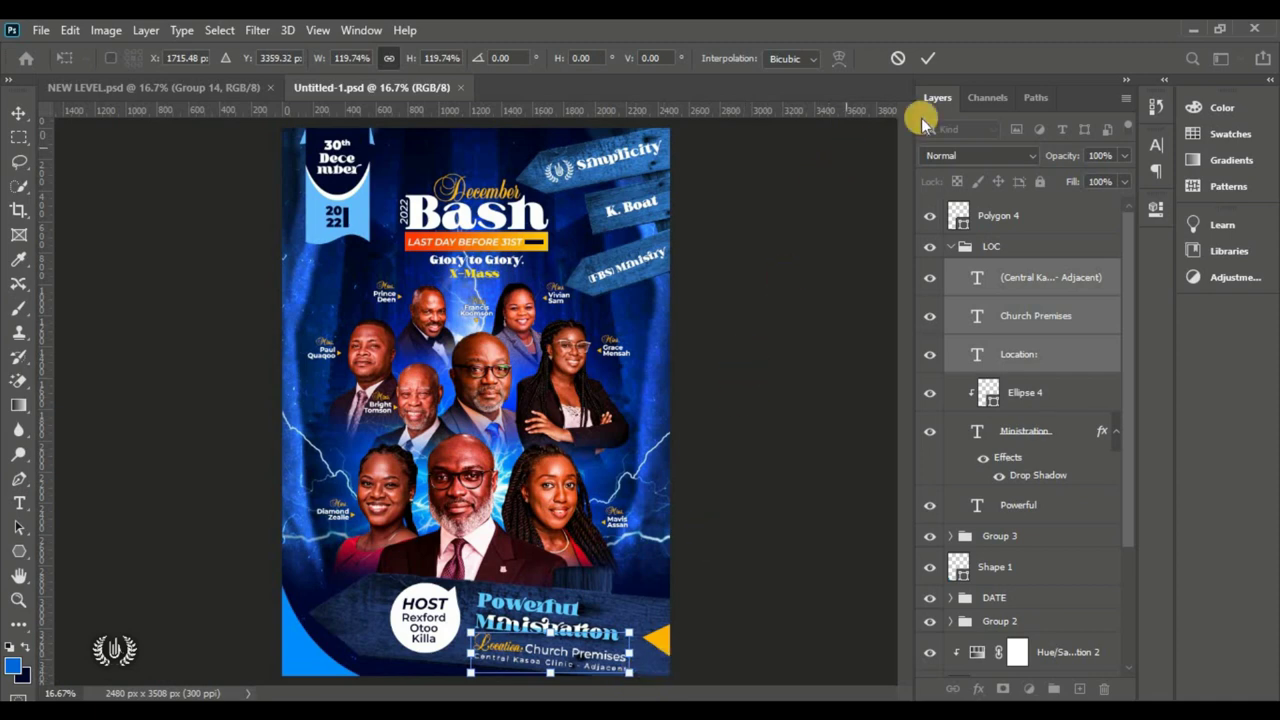
pyautogui.click(928, 58)
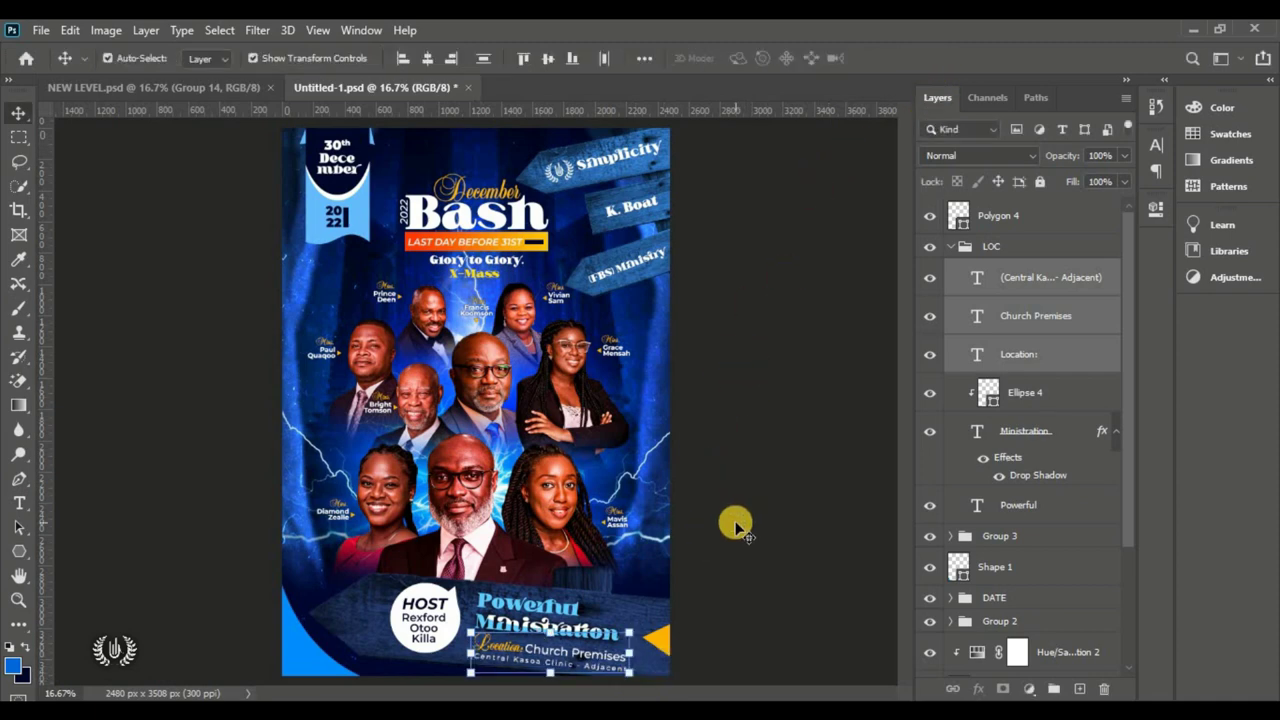
# Step: Deselect the location text layers and collapse the LOC group
pyautogui.click(716, 600)
pyautogui.click(486, 636)
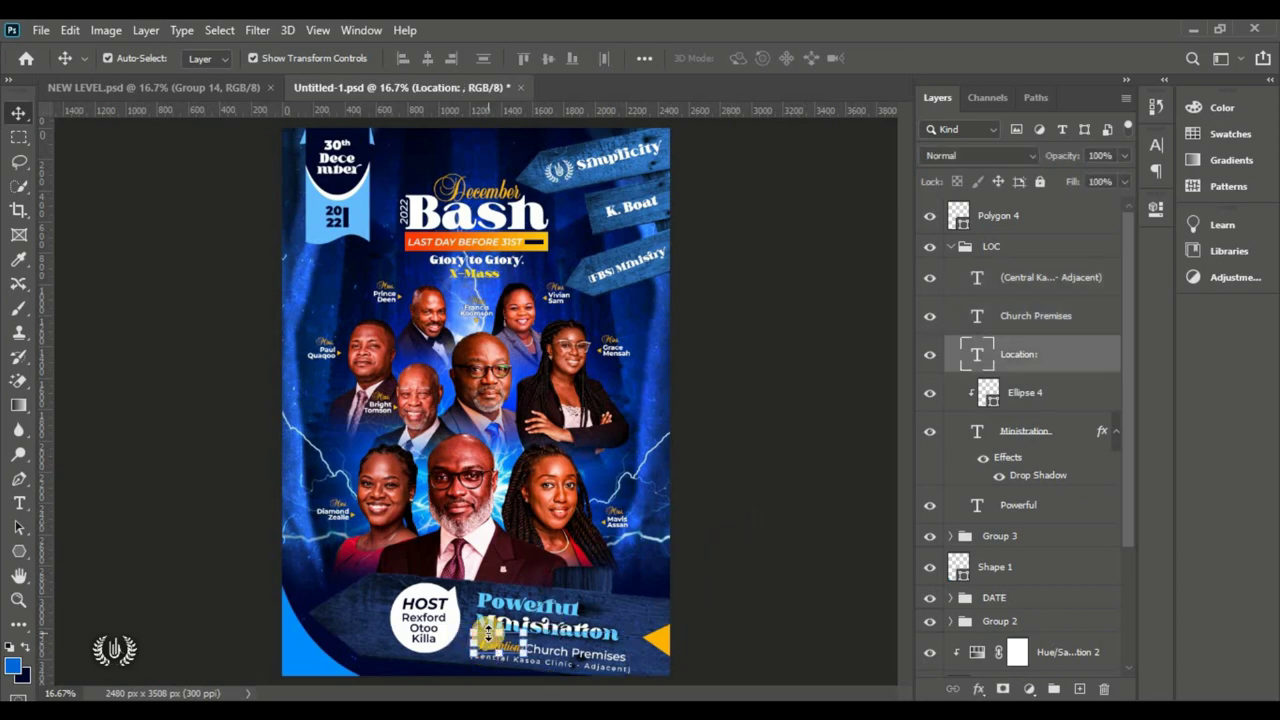
pyautogui.click(743, 608)
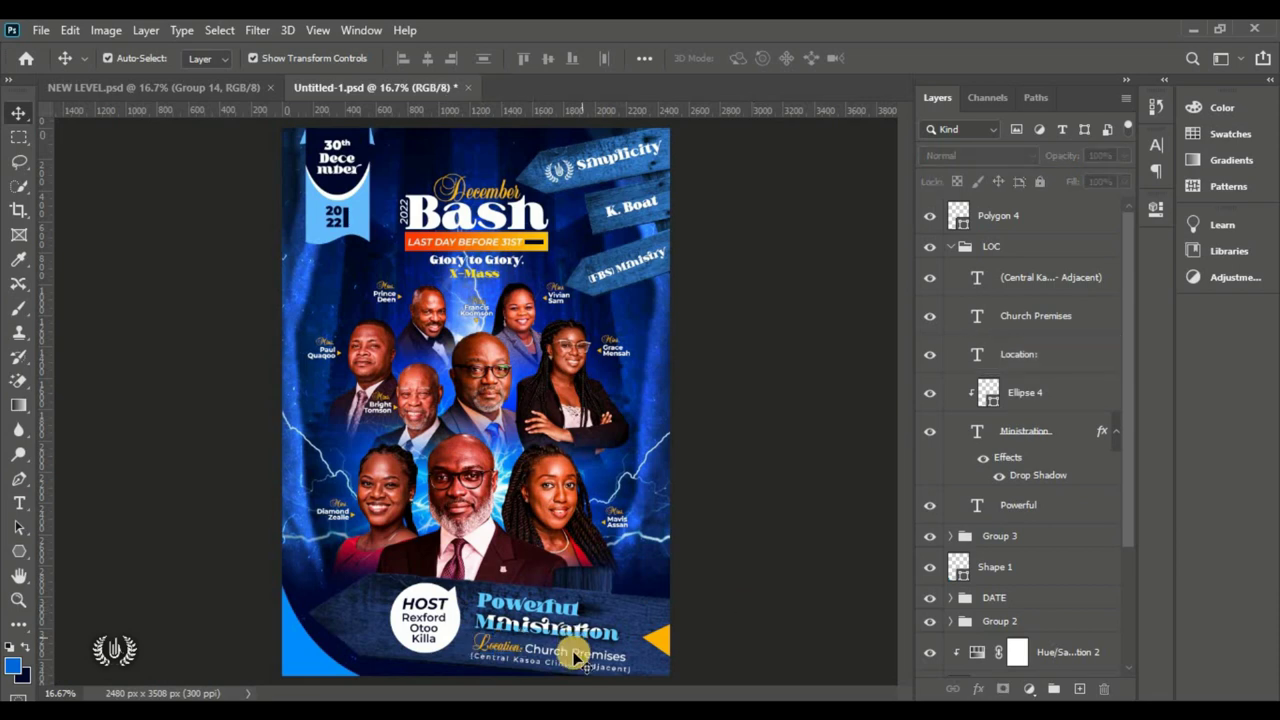
pyautogui.click(946, 250)
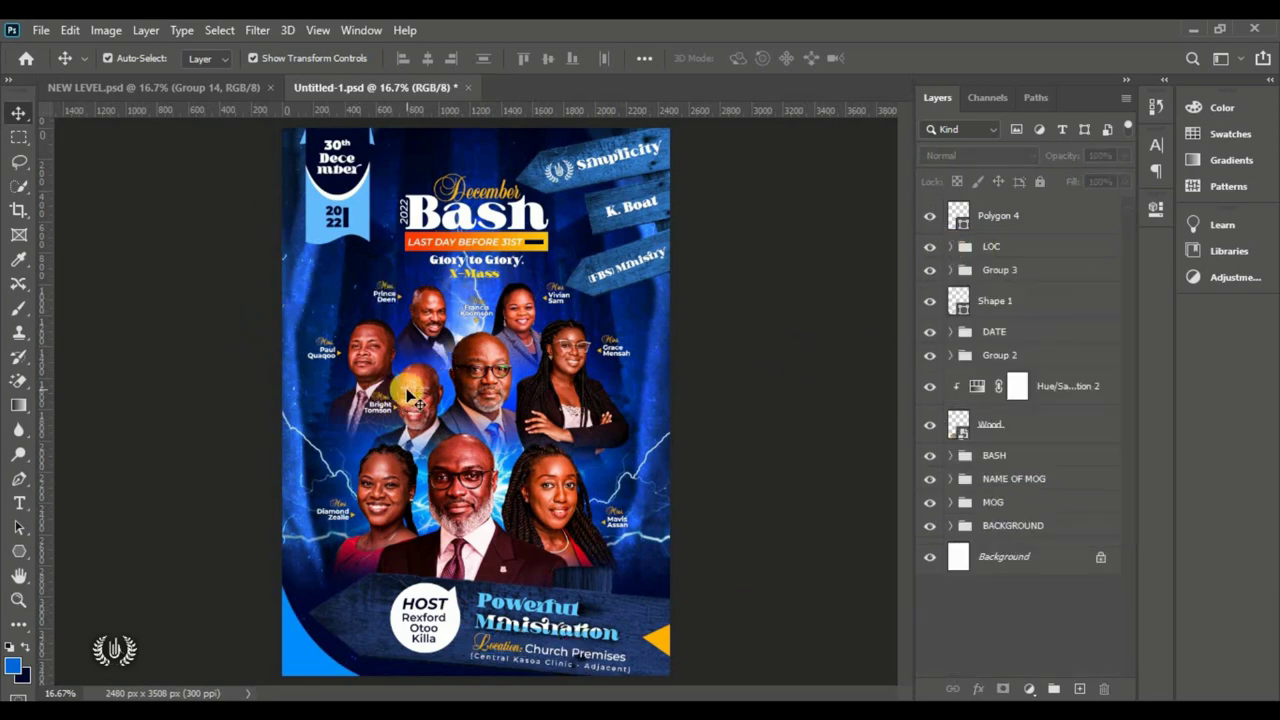
# Step: Draw a circle on the flyer's left side below the date banner
pyautogui.moveTo(18, 548); pyautogui.dragTo(109, 586)
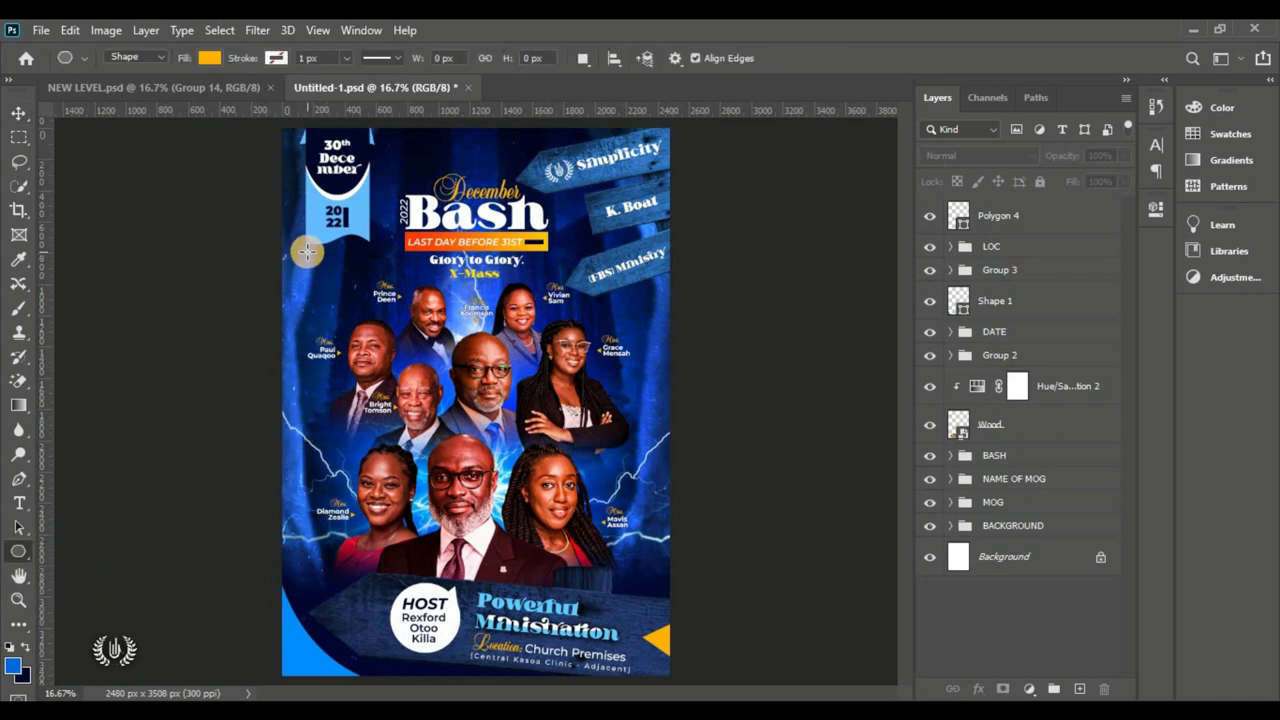
pyautogui.moveTo(311, 261); pyautogui.dragTo(370, 318)
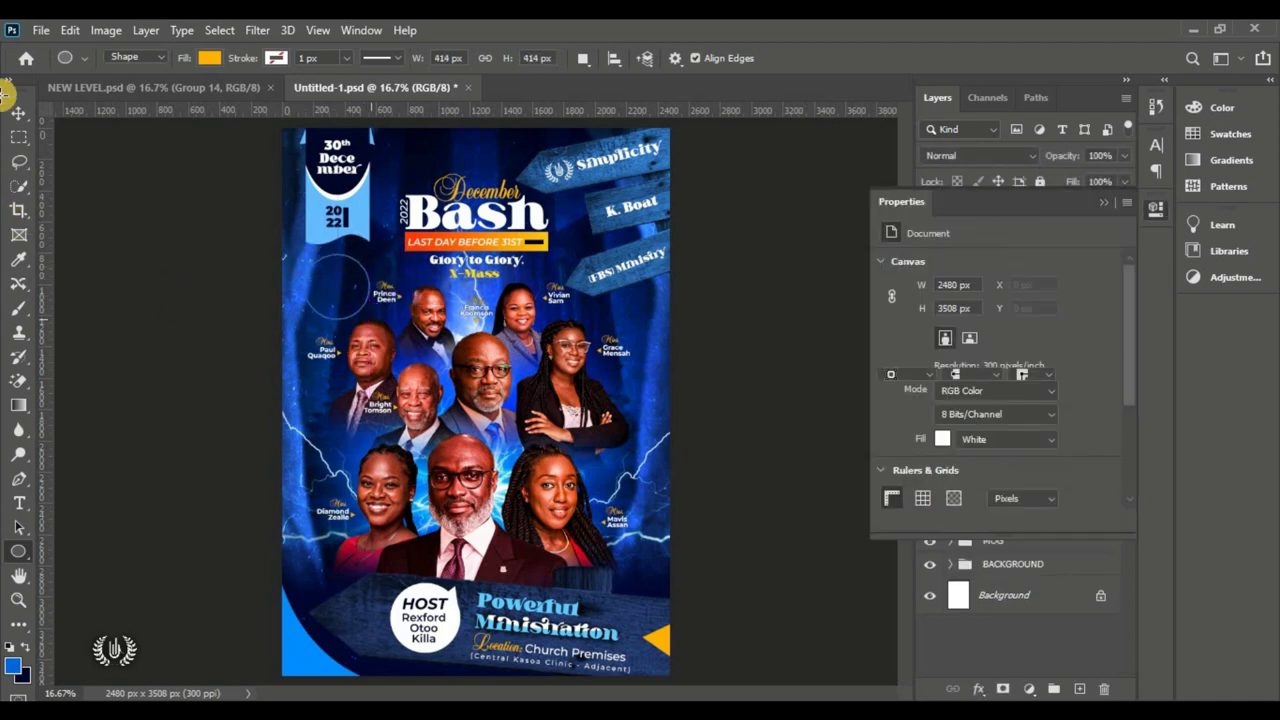
pyautogui.click(20, 116)
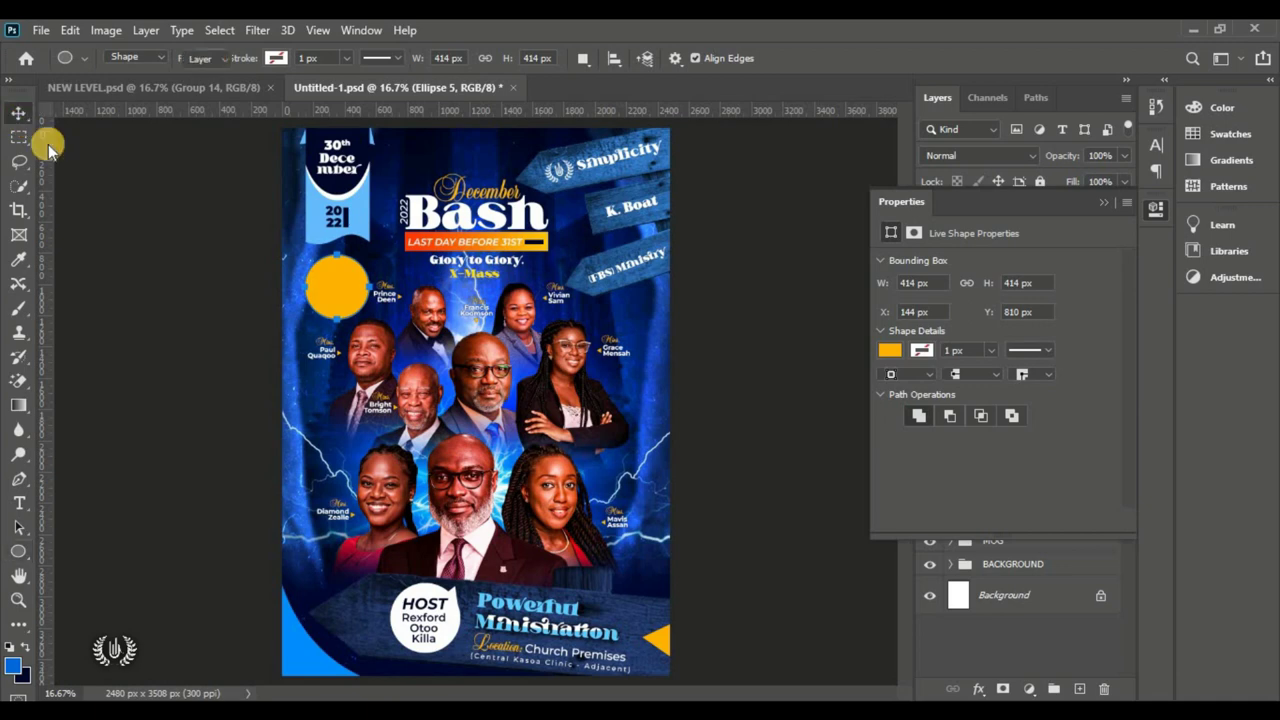
pyautogui.moveTo(995, 193); pyautogui.dragTo(769, 166)
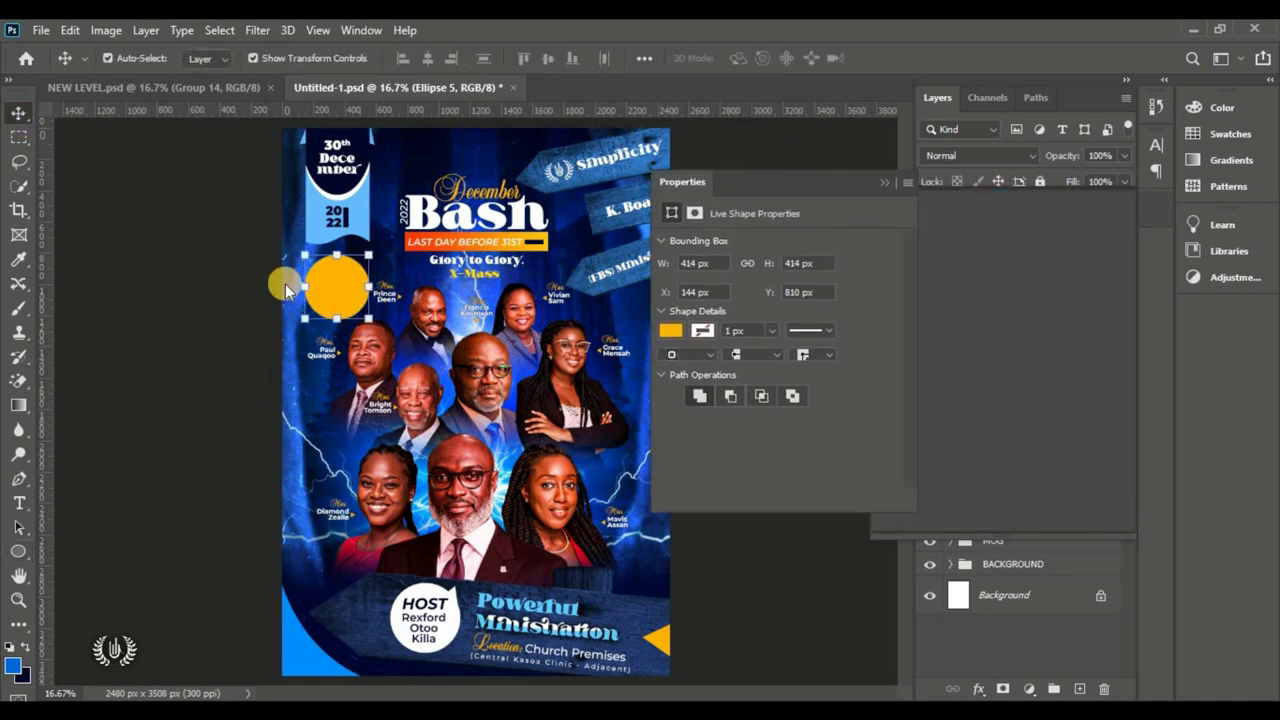
# Step: Give the circle no fill and an 8 px white outline
pyautogui.click(20, 553)
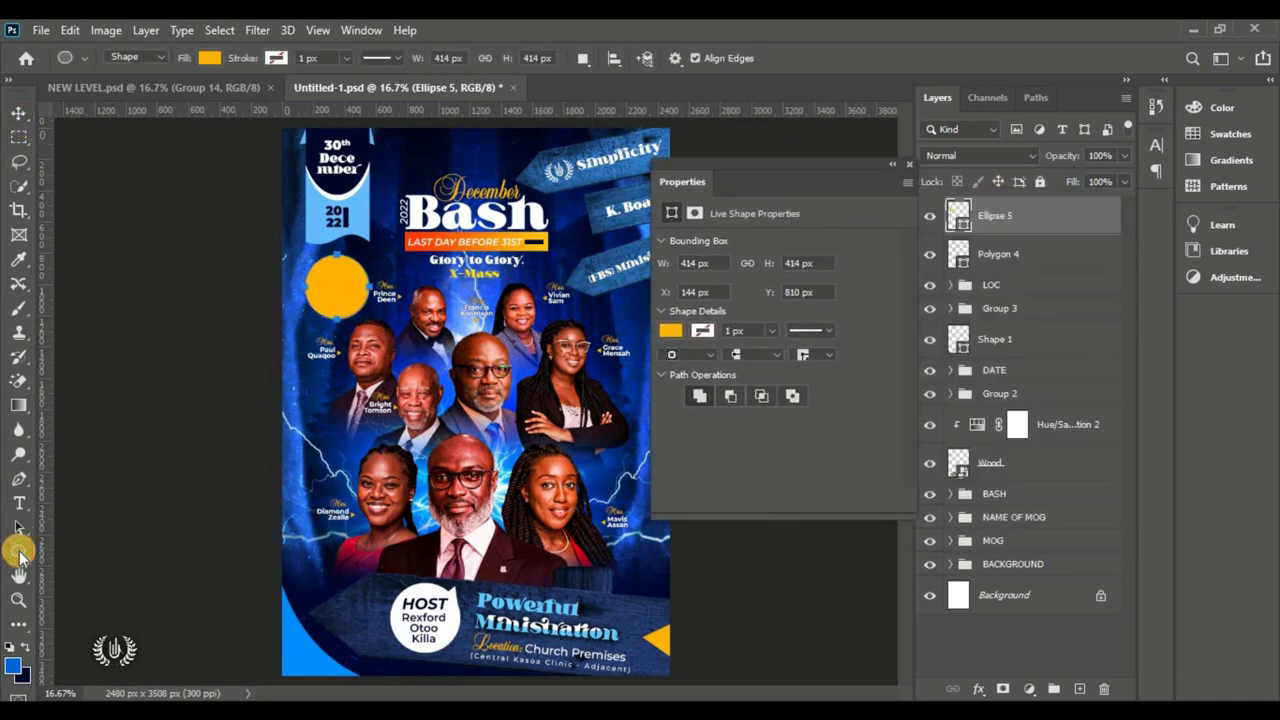
pyautogui.click(20, 553)
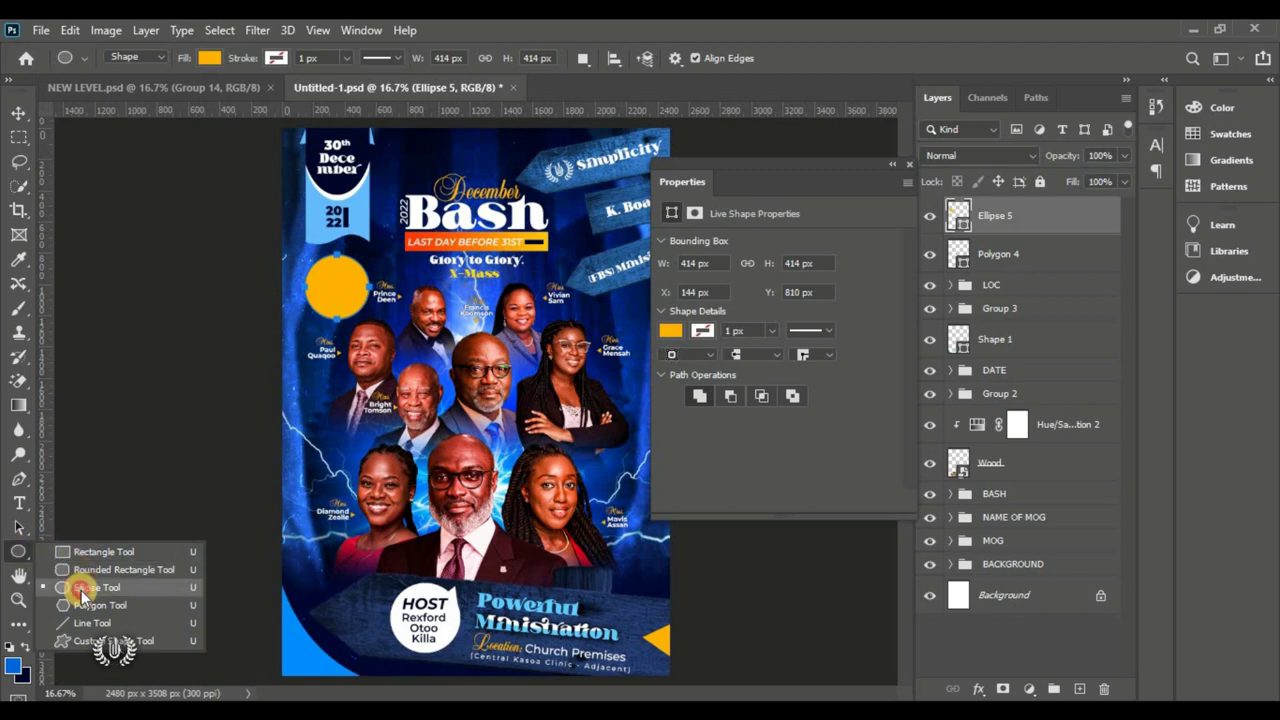
pyautogui.click(81, 589)
pyautogui.click(211, 58)
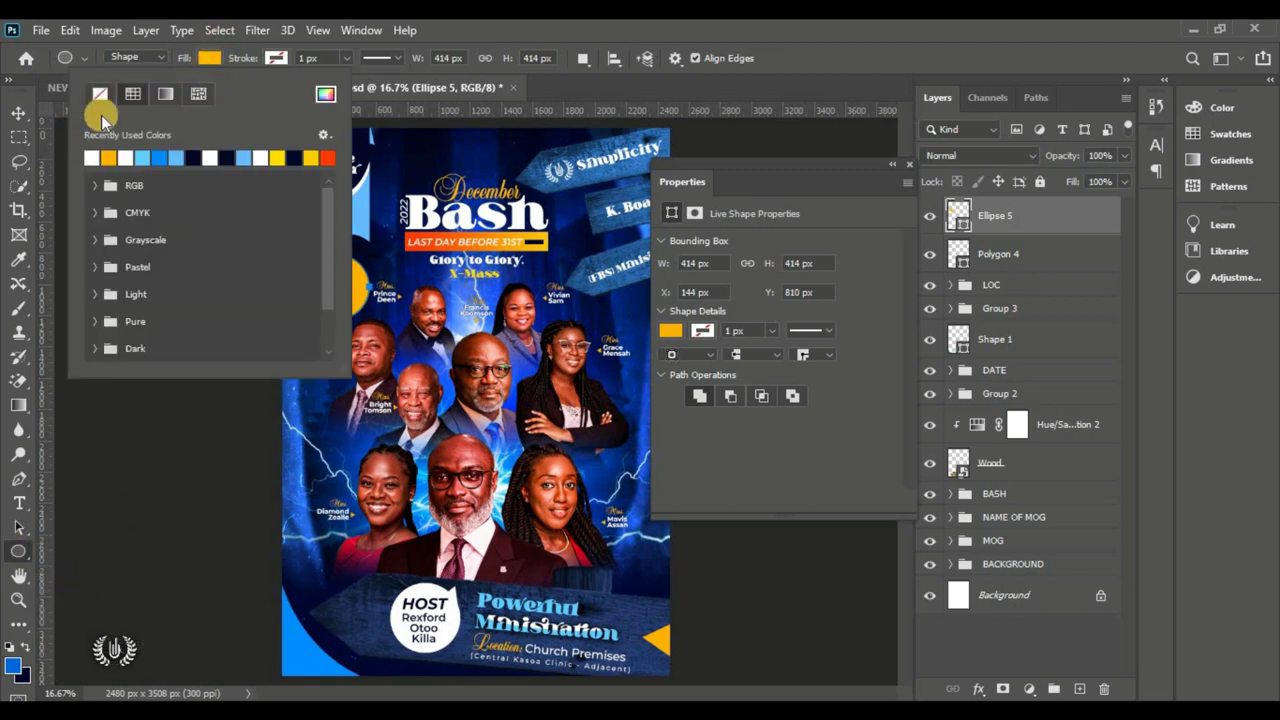
pyautogui.click(101, 93)
pyautogui.click(277, 58)
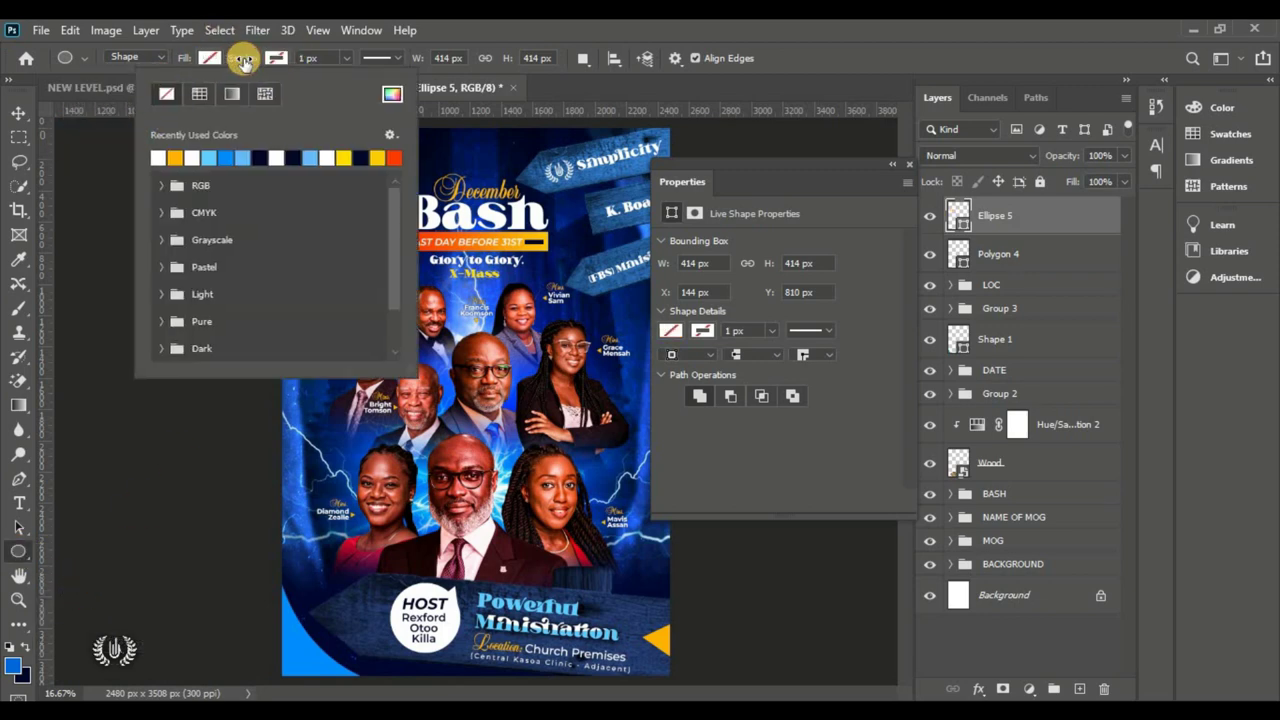
pyautogui.click(240, 62)
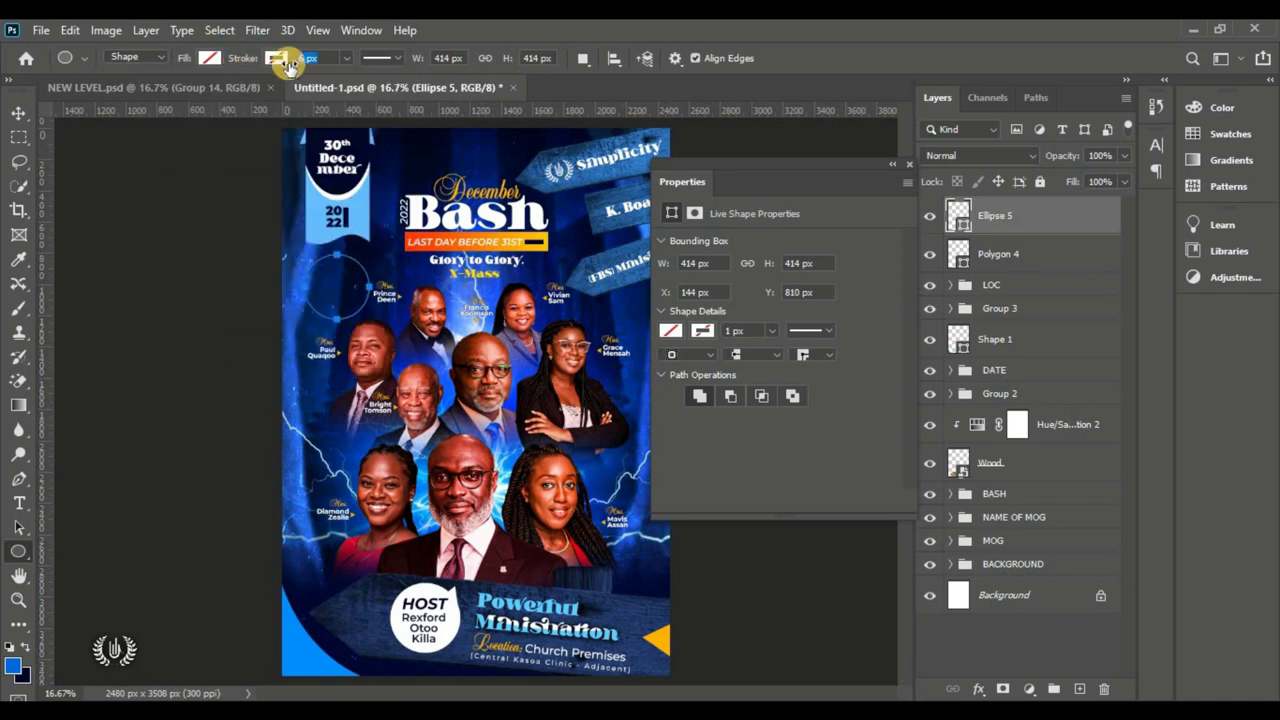
pyautogui.click(275, 58)
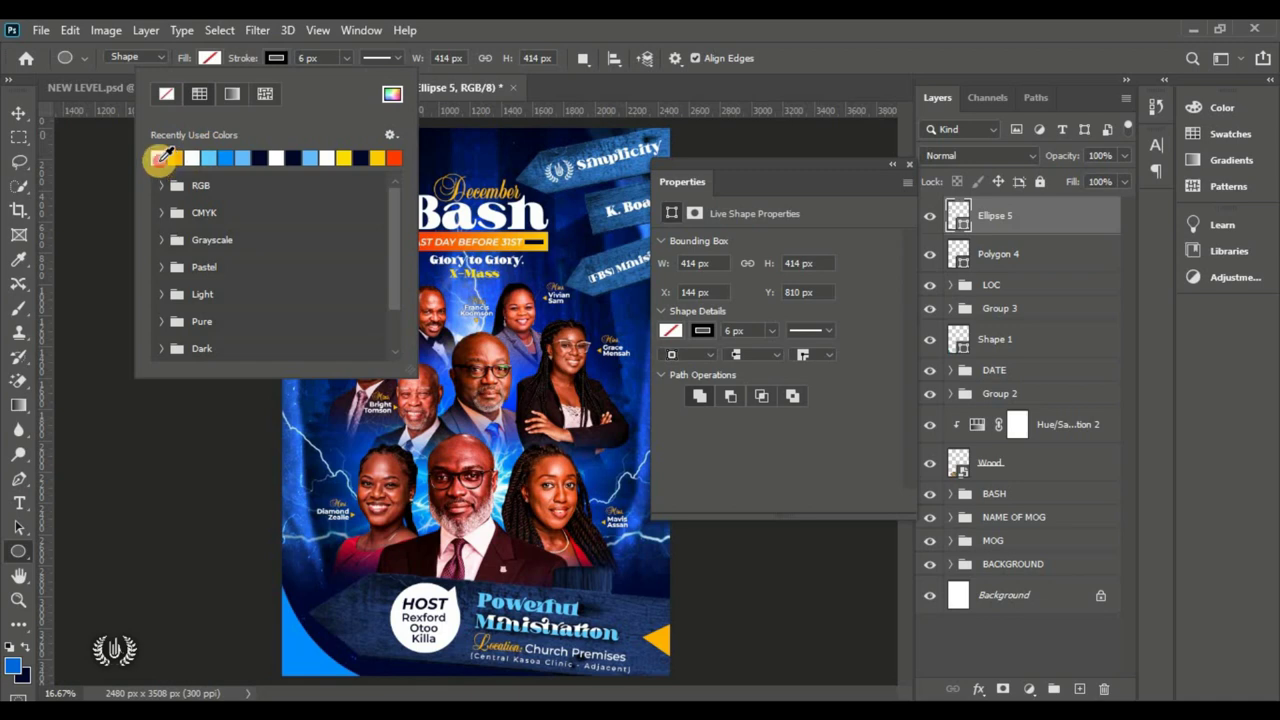
pyautogui.click(307, 58)
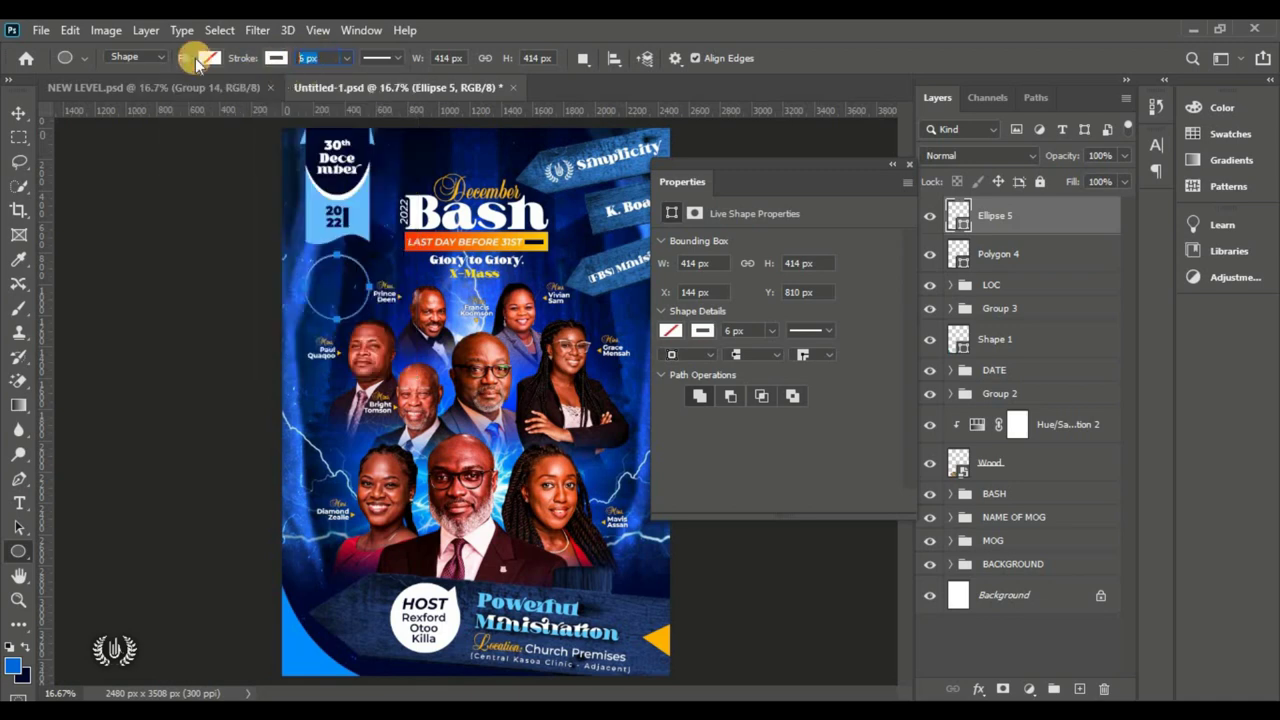
pyautogui.write('8')
pyautogui.press('Return')
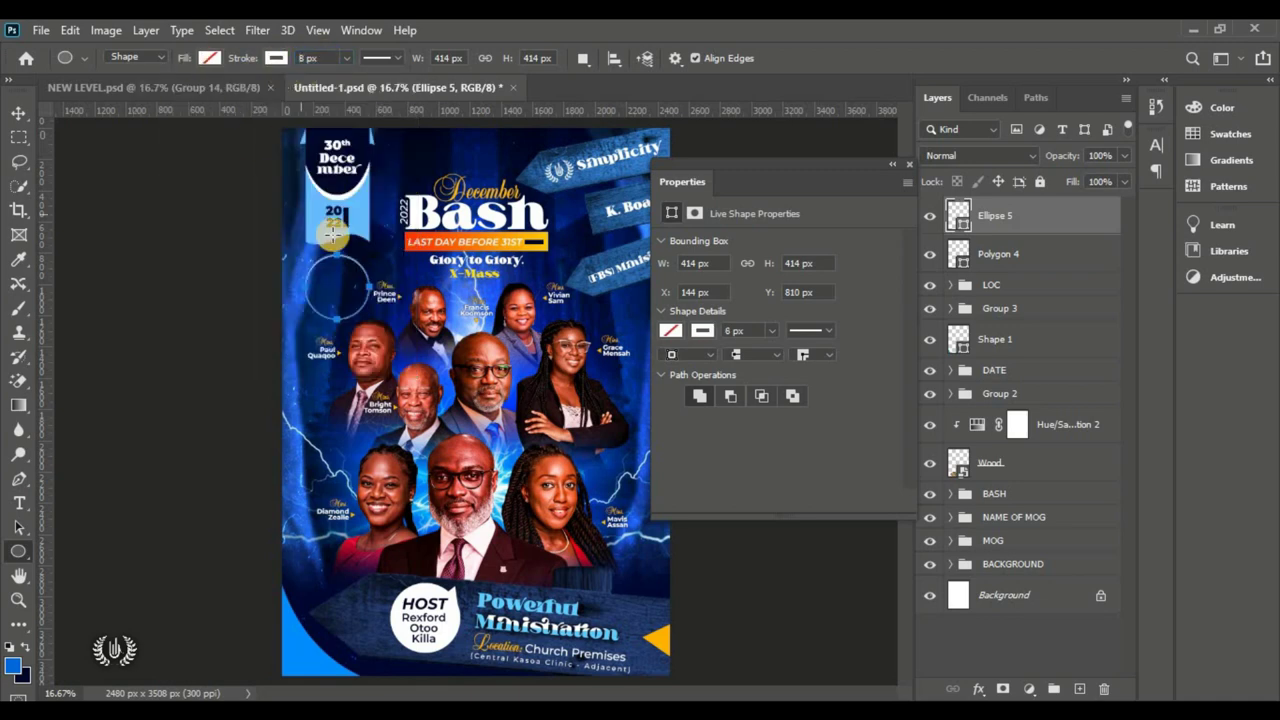
# Step: Collapse the Properties panel, select Ellipse 5 and add an empty Layer 1 above it
pyautogui.click(18, 113)
pyautogui.click(192, 299)
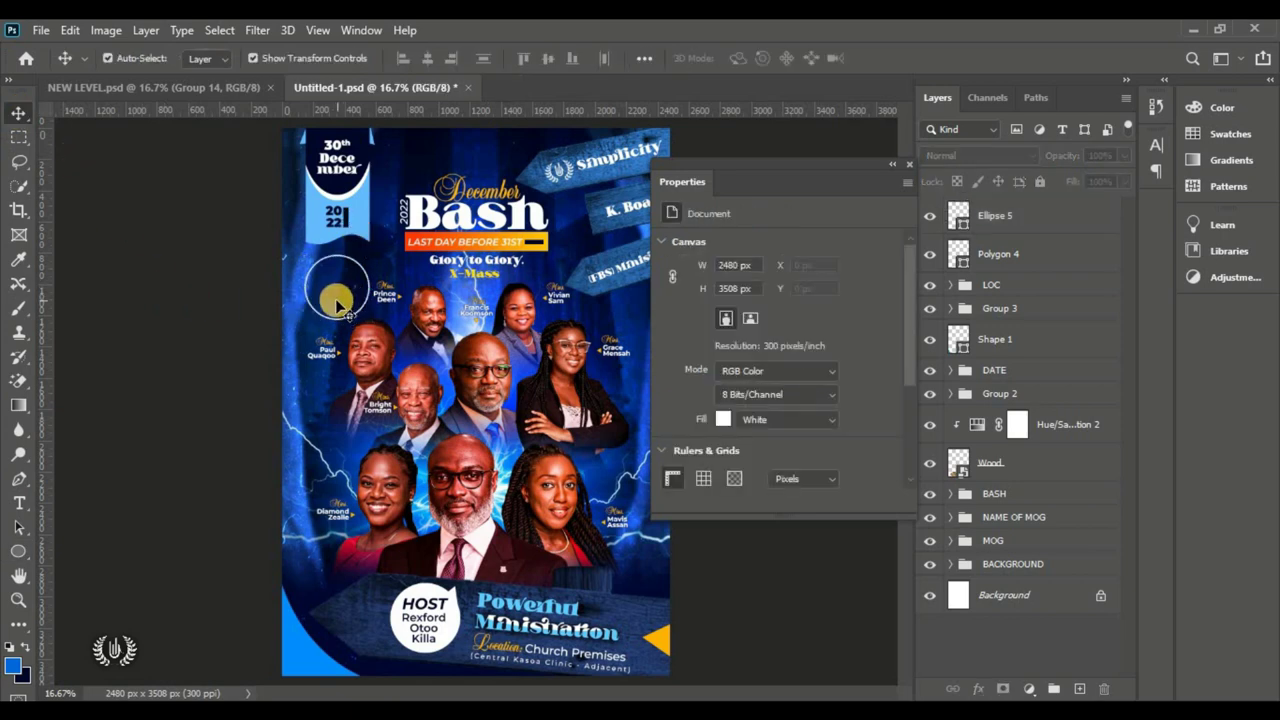
pyautogui.click(892, 163)
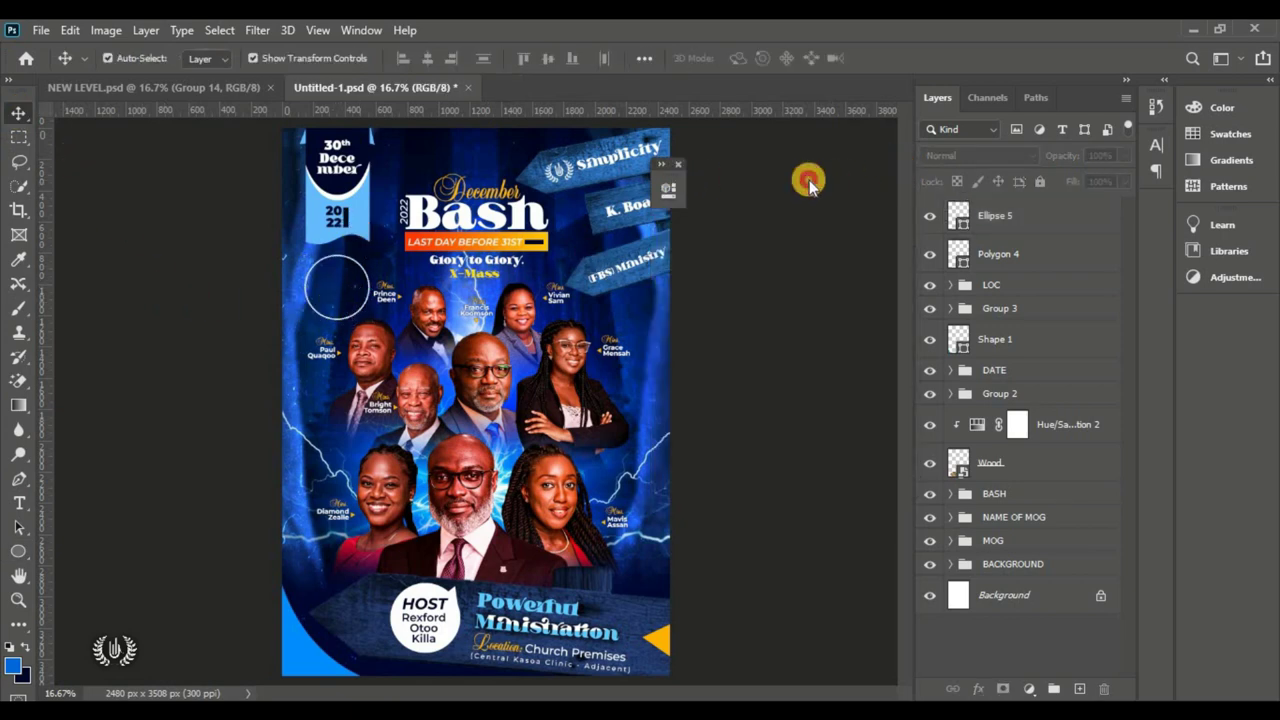
pyautogui.click(1030, 226)
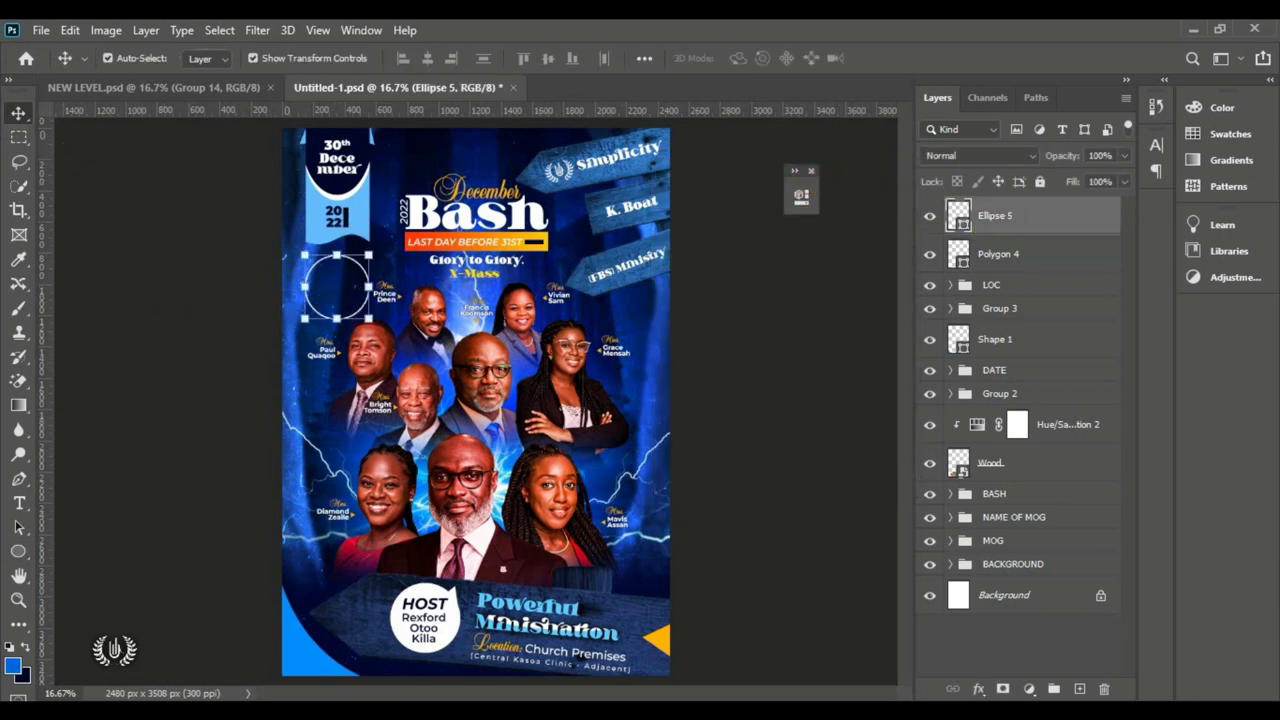
pyautogui.click(1082, 687)
# Step: Draw a small yellow Ellipse 6 dot and move it onto the white ring's bottom edge
pyautogui.click(18, 551)
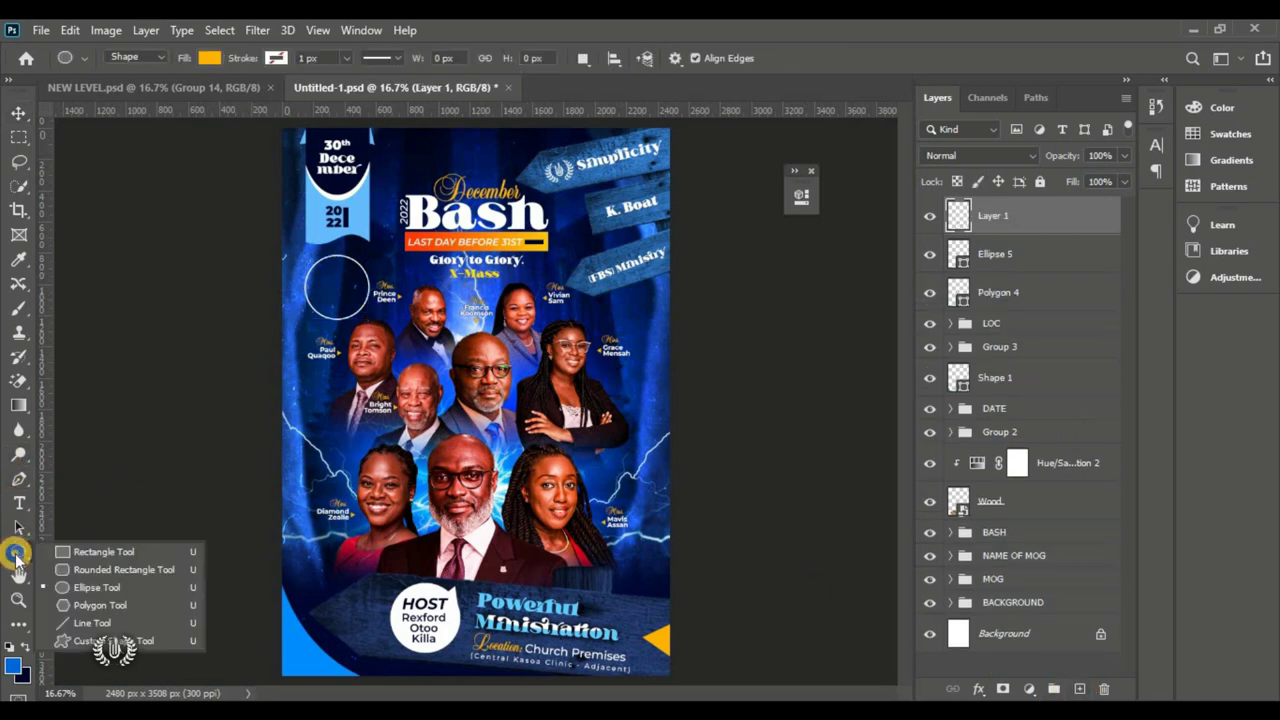
pyautogui.click(97, 587)
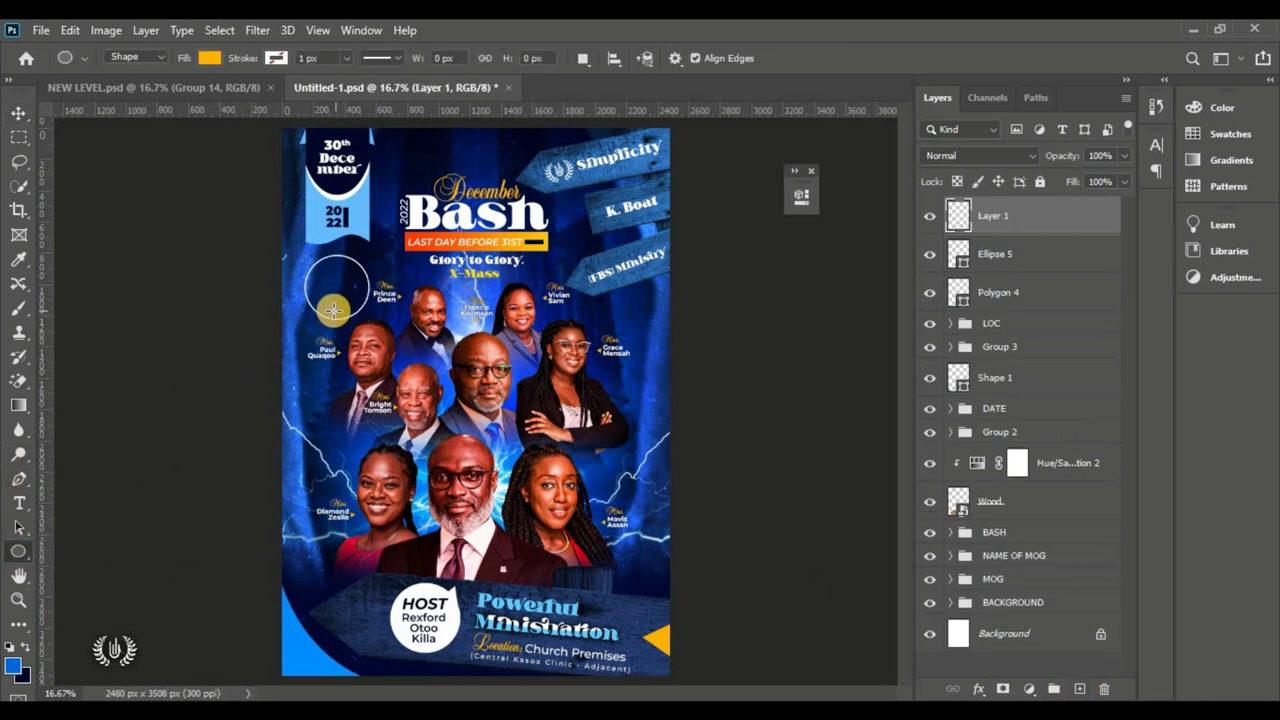
pyautogui.moveTo(329, 314); pyautogui.dragTo(346, 352)
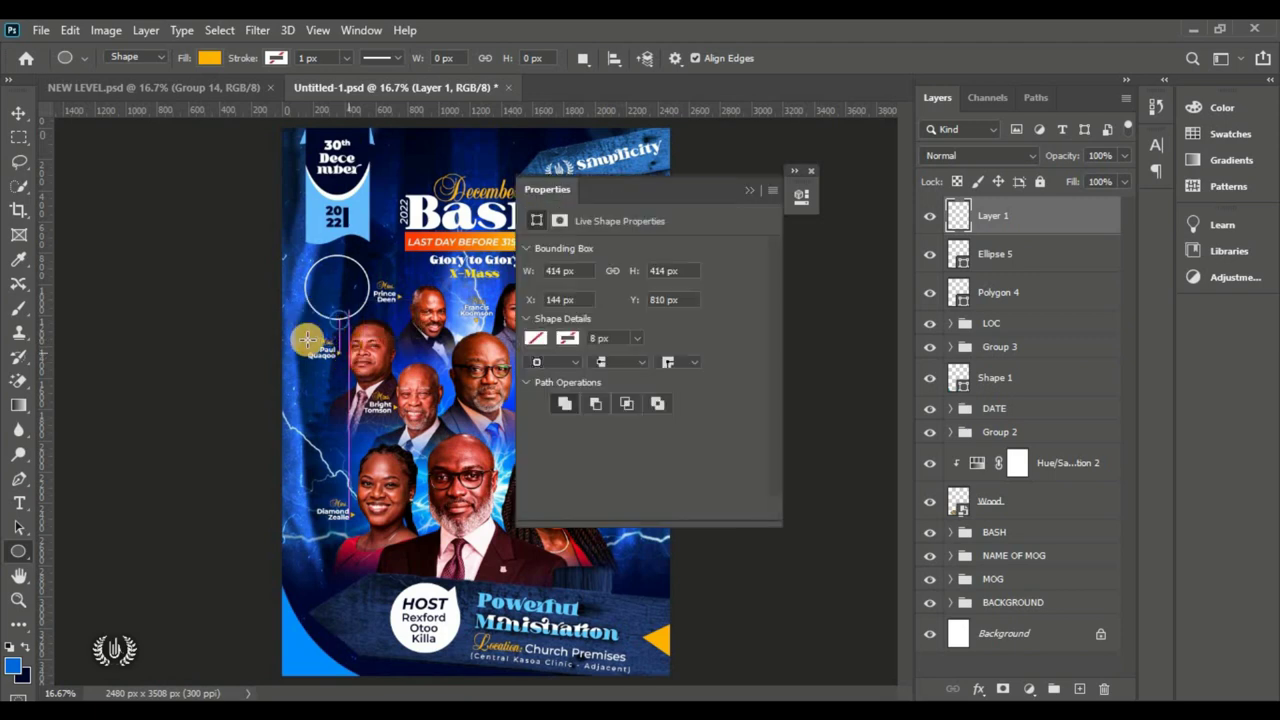
pyautogui.click(17, 112)
pyautogui.click(91, 329)
pyautogui.moveTo(340, 323); pyautogui.dragTo(337, 322)
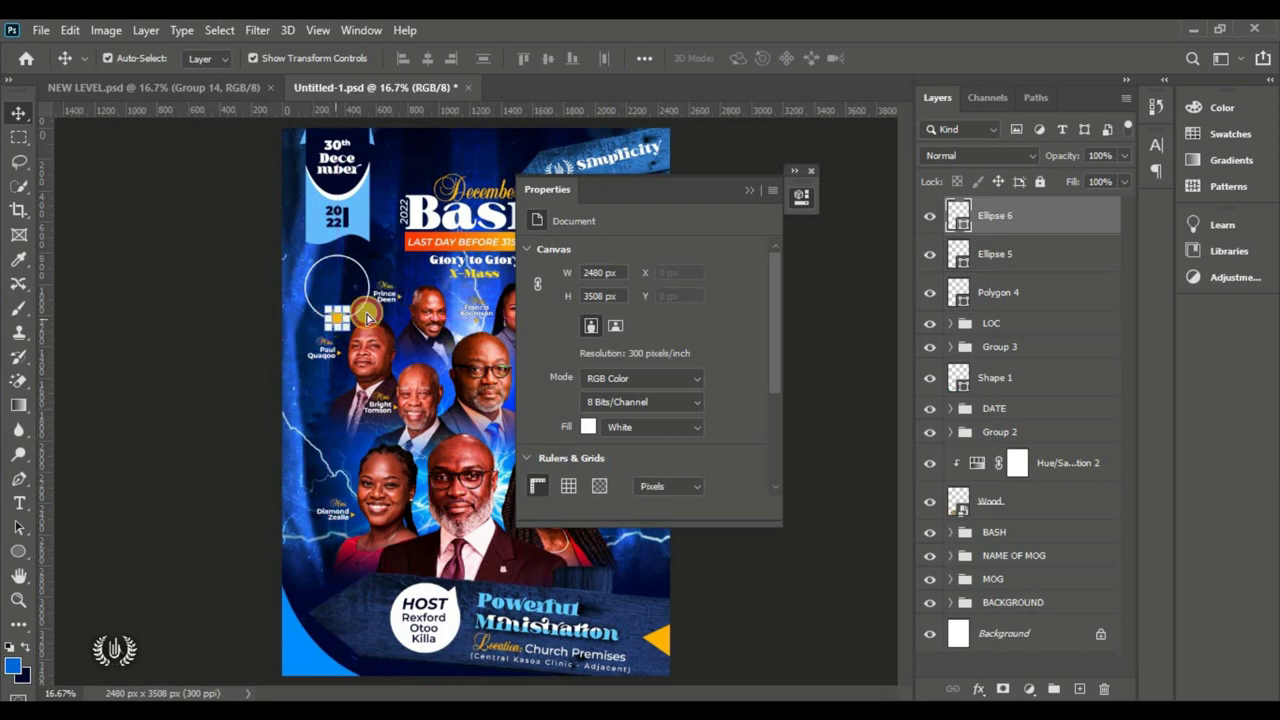
pyautogui.click(749, 189)
pyautogui.click(797, 330)
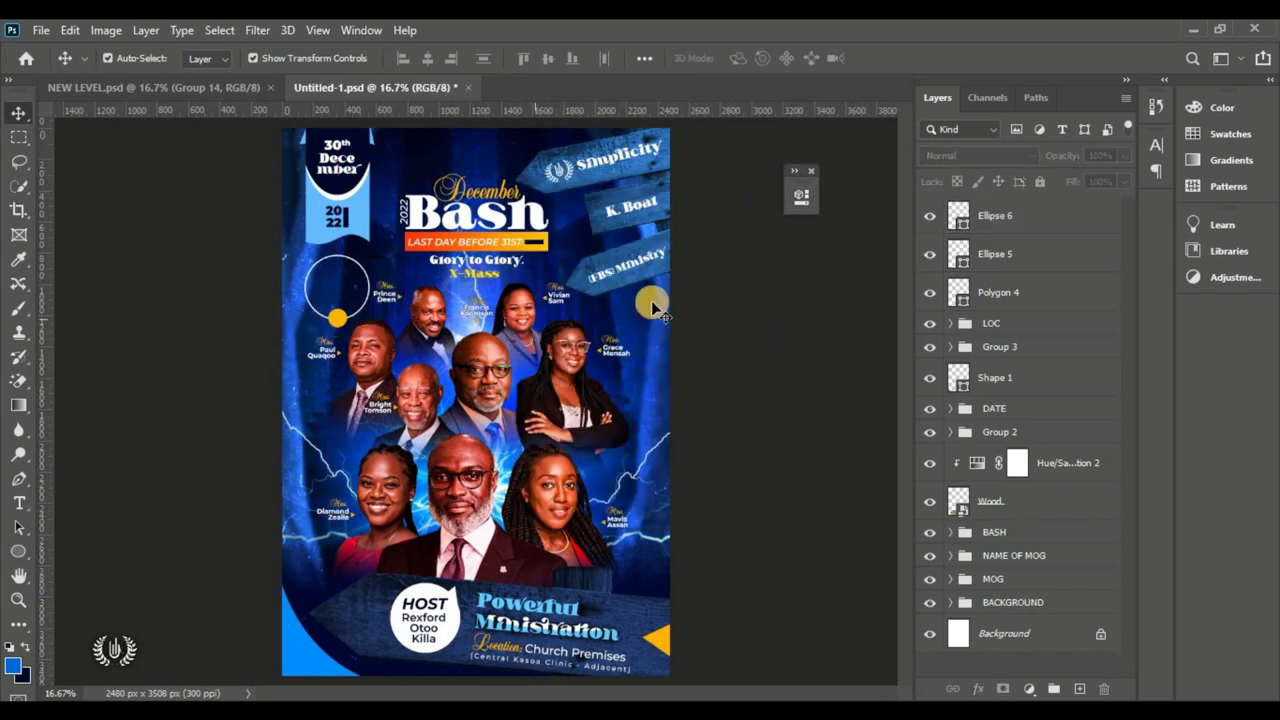
pyautogui.click(1037, 215)
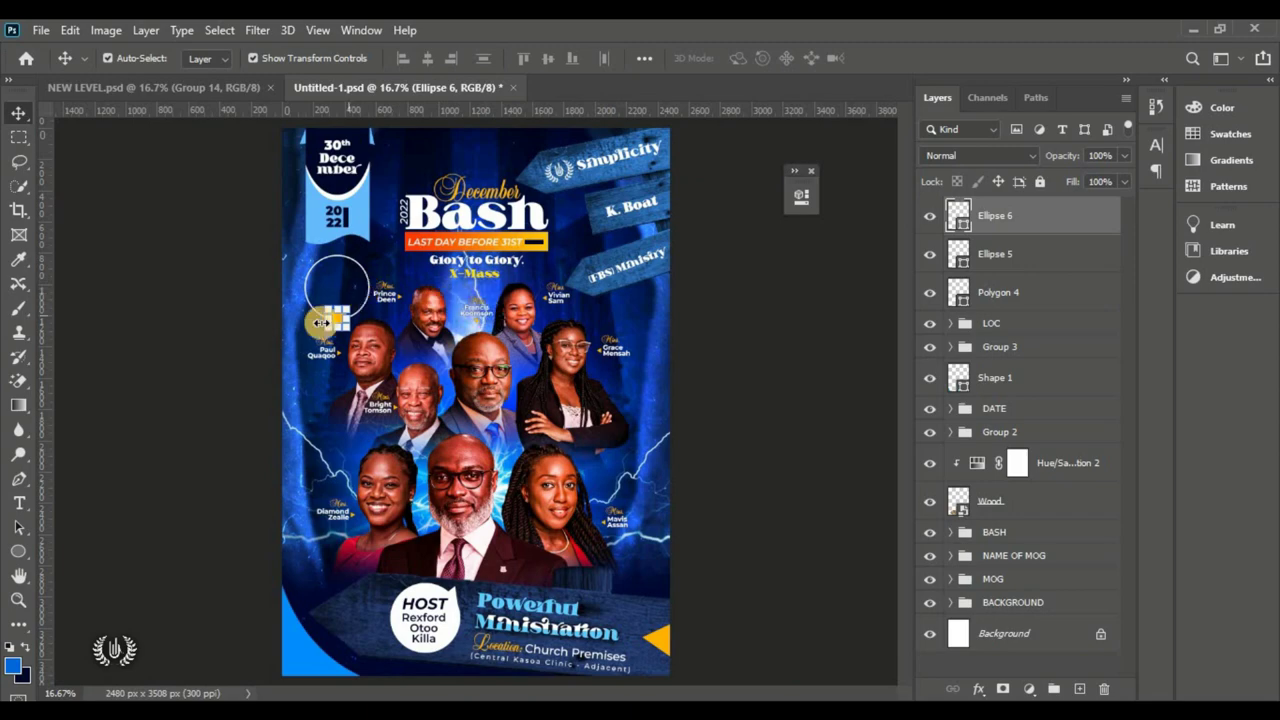
# Step: Add yellow '3PM' text inside the ring and enlarge it
pyautogui.scroll(3, 355, 240)
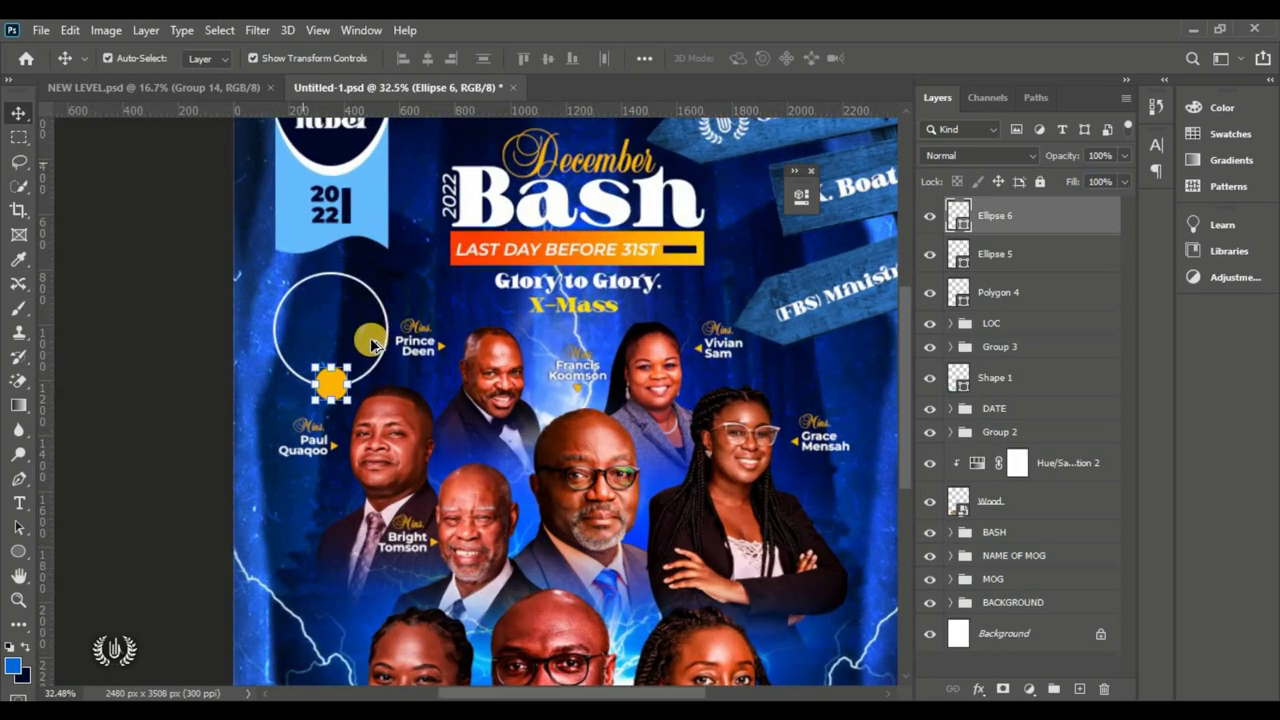
pyautogui.moveTo(18, 503); pyautogui.dragTo(100, 530)
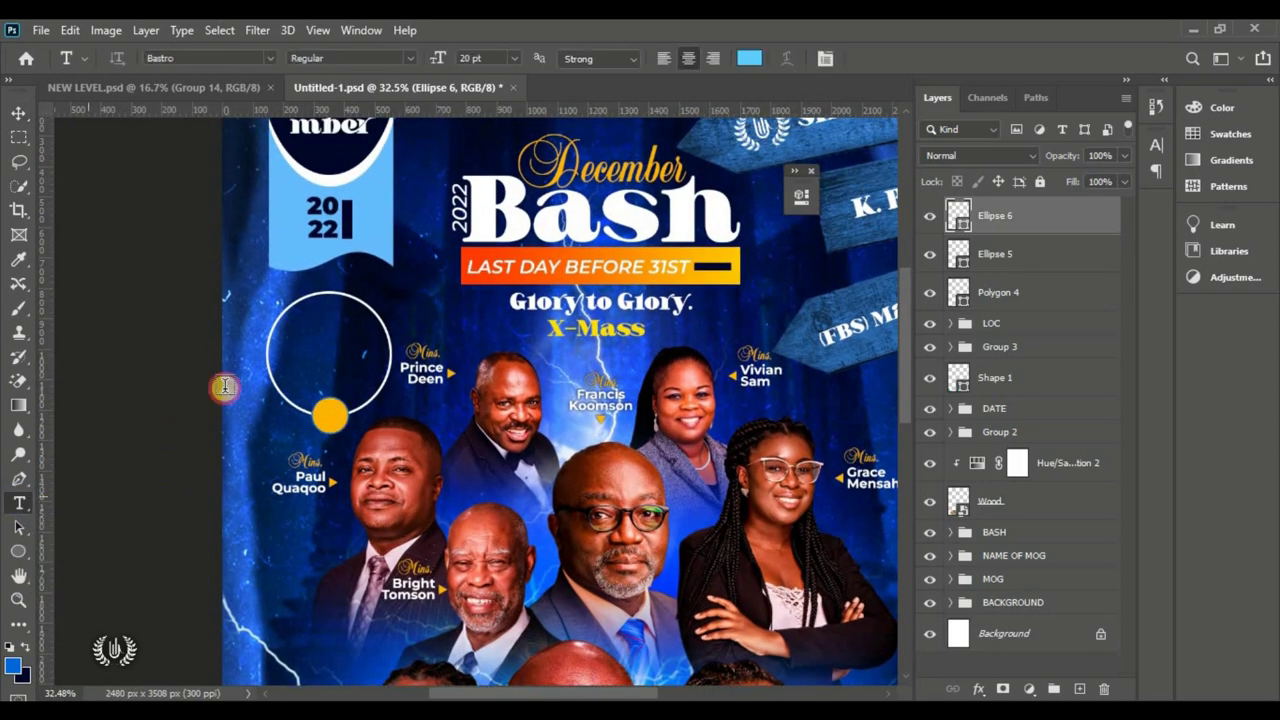
pyautogui.click(299, 328)
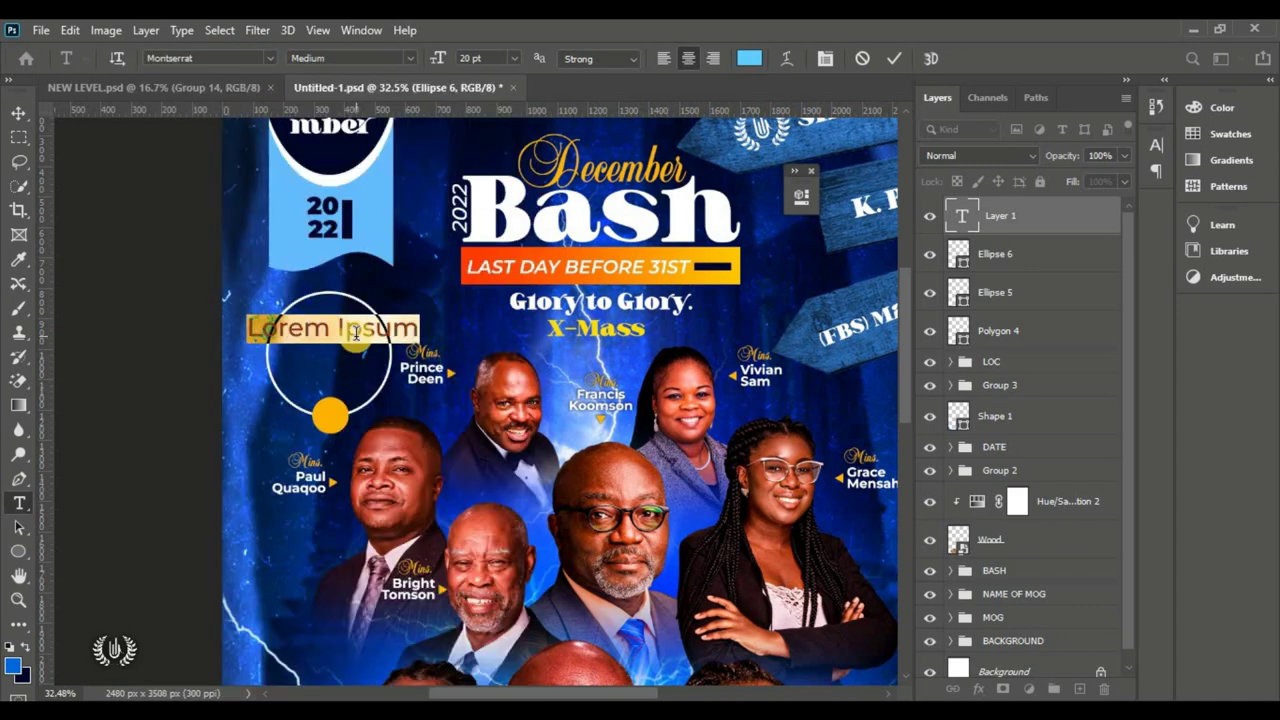
pyautogui.click(749, 57)
pyautogui.click(334, 414)
pyautogui.press('Return')
pyautogui.write('3PM')
pyautogui.hotkey('ctrl', 'Return')
pyautogui.hotkey('ctrl', 't')
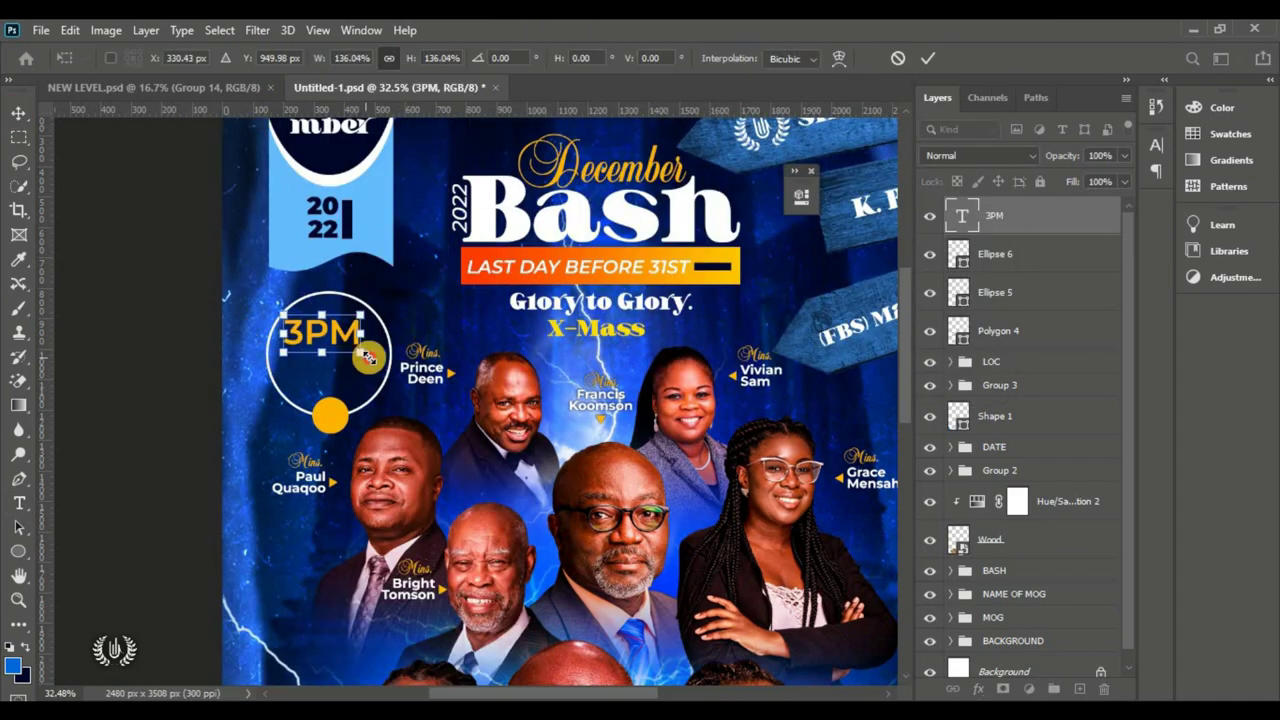
pyautogui.press('Return')
# Step: Add 'PROMPT' below 3PM in Medium weight
pyautogui.click(324, 362)
pyautogui.click(352, 57)
pyautogui.click(370, 193)
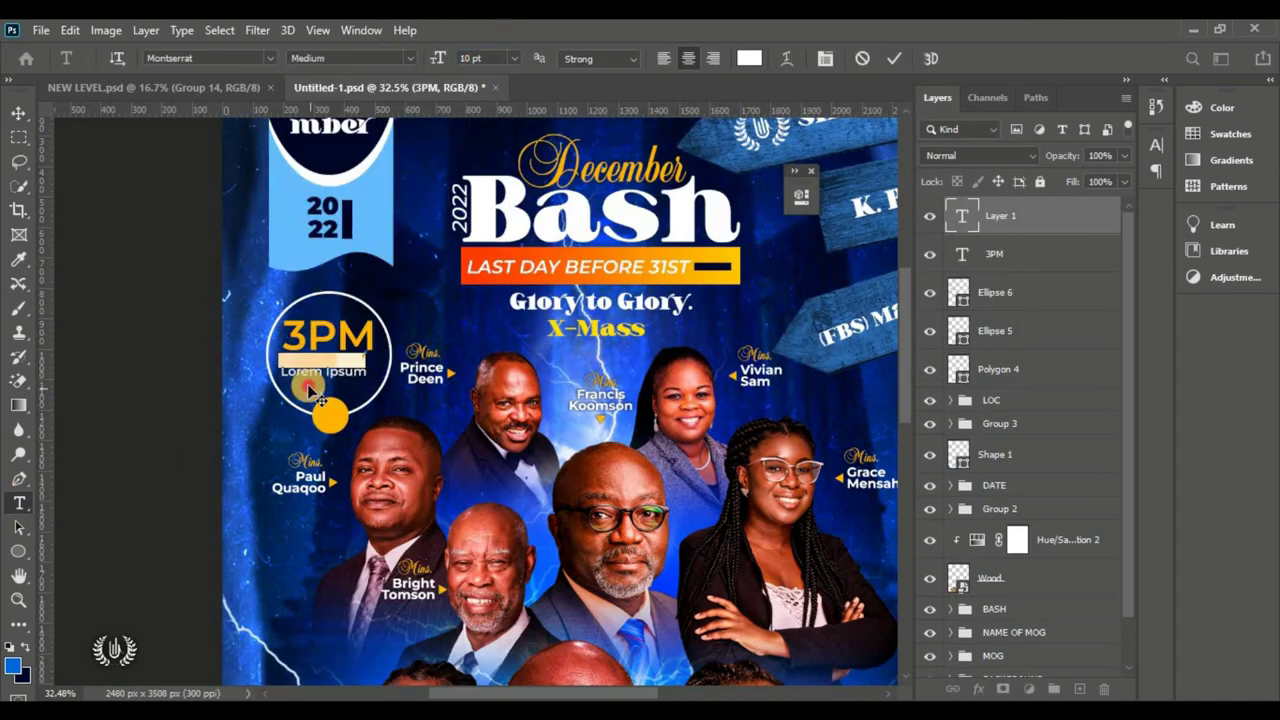
pyautogui.write('PROMPT')
pyautogui.click(18, 112)
pyautogui.hotkey('ctrl', 't')
pyautogui.press('Return')
pyautogui.press('t')
# Step: Add 'DON'T' below PROMPT and resize it
pyautogui.click(309, 386)
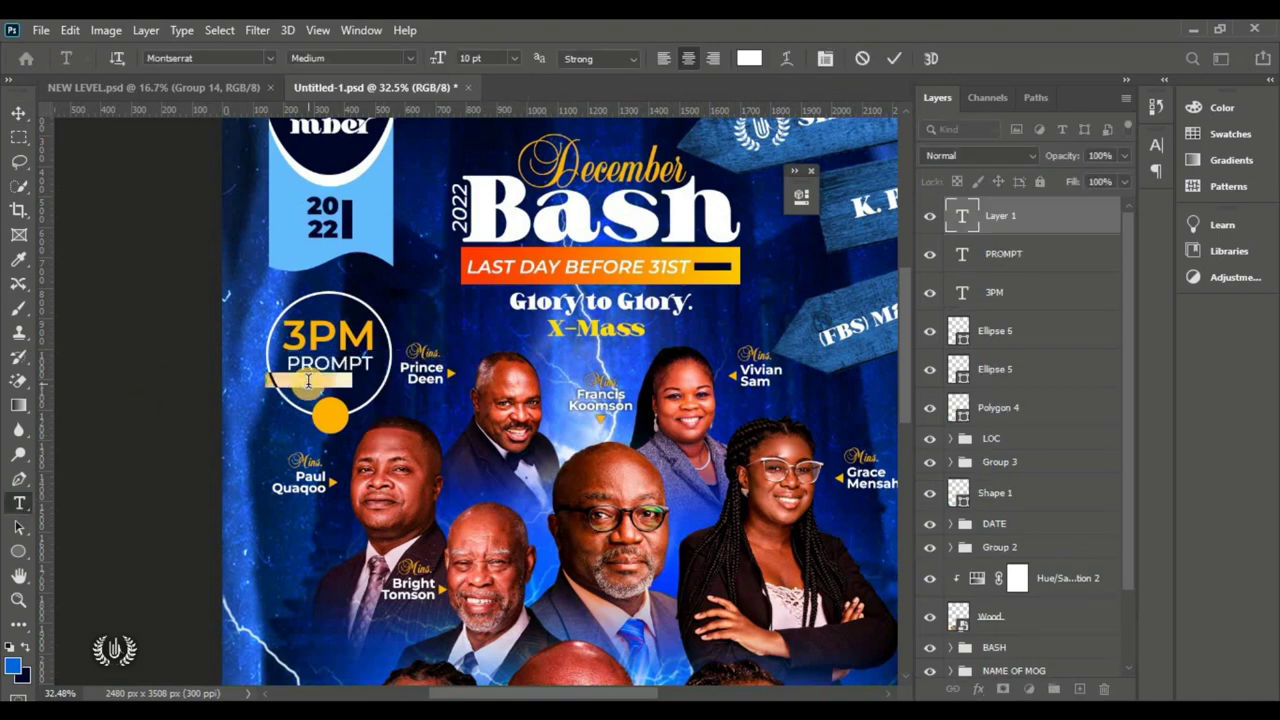
pyautogui.write("DON'T")
pyautogui.hotkey('ctrl', 'Return')
pyautogui.hotkey('ctrl', 't')
pyautogui.press('Return')
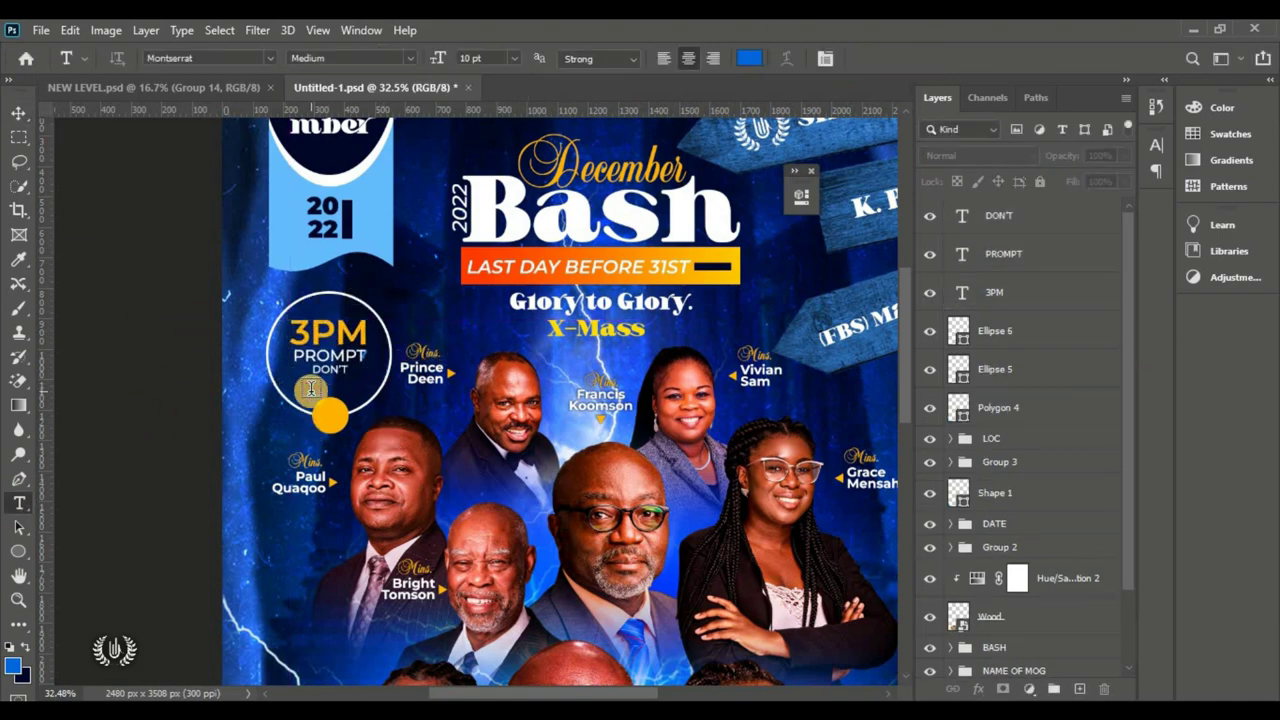
# Step: Add white 'MISS' at the bottom and centre all four text lines horizontally
pyautogui.click(329, 388)
pyautogui.click(749, 57)
pyautogui.click(927, 82)
pyautogui.write('MISS')
pyautogui.click(18, 112)
pyautogui.keyDown('shift'); pyautogui.click(994, 330); pyautogui.keyUp('shift')
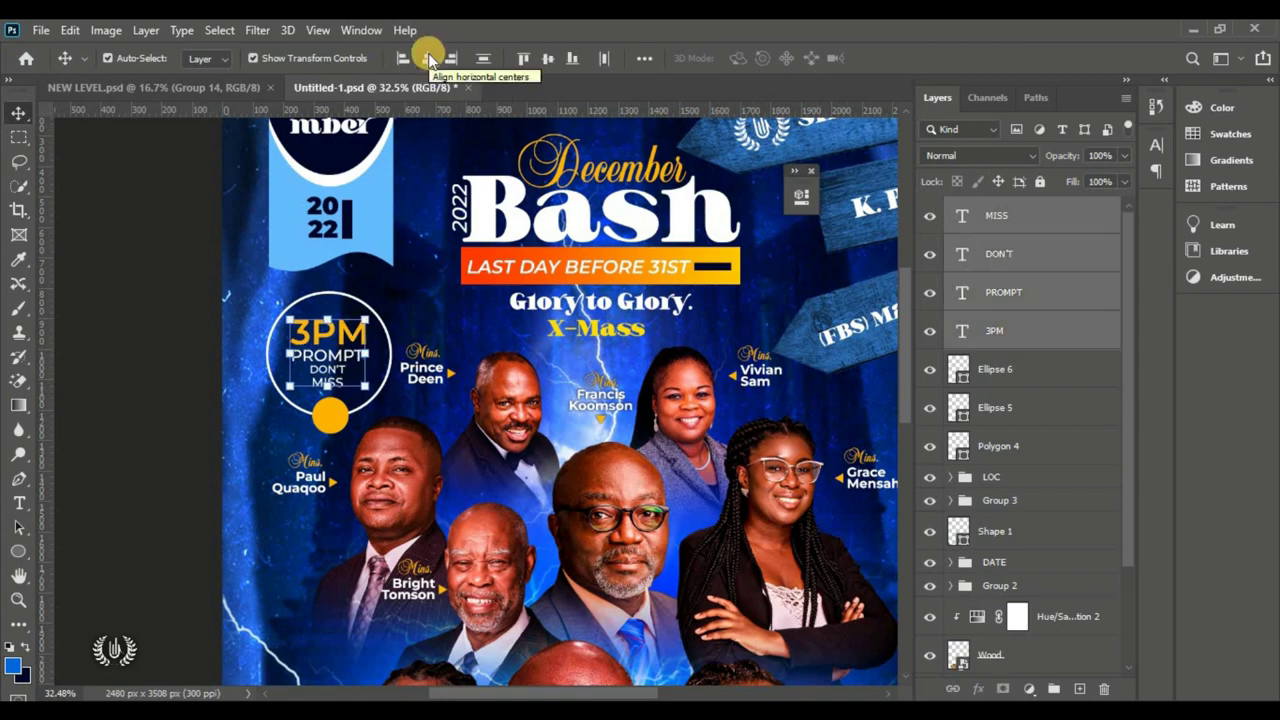
pyautogui.click(196, 311)
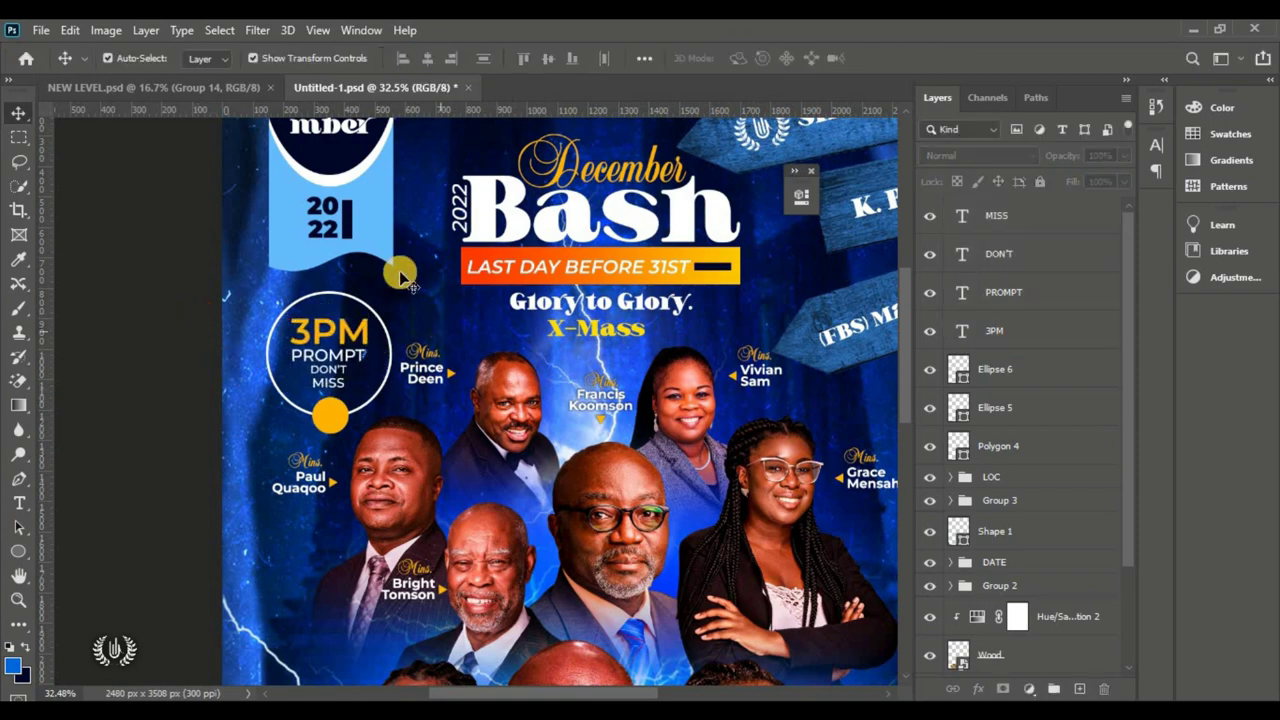
pyautogui.hotkey('ctrl', '0')
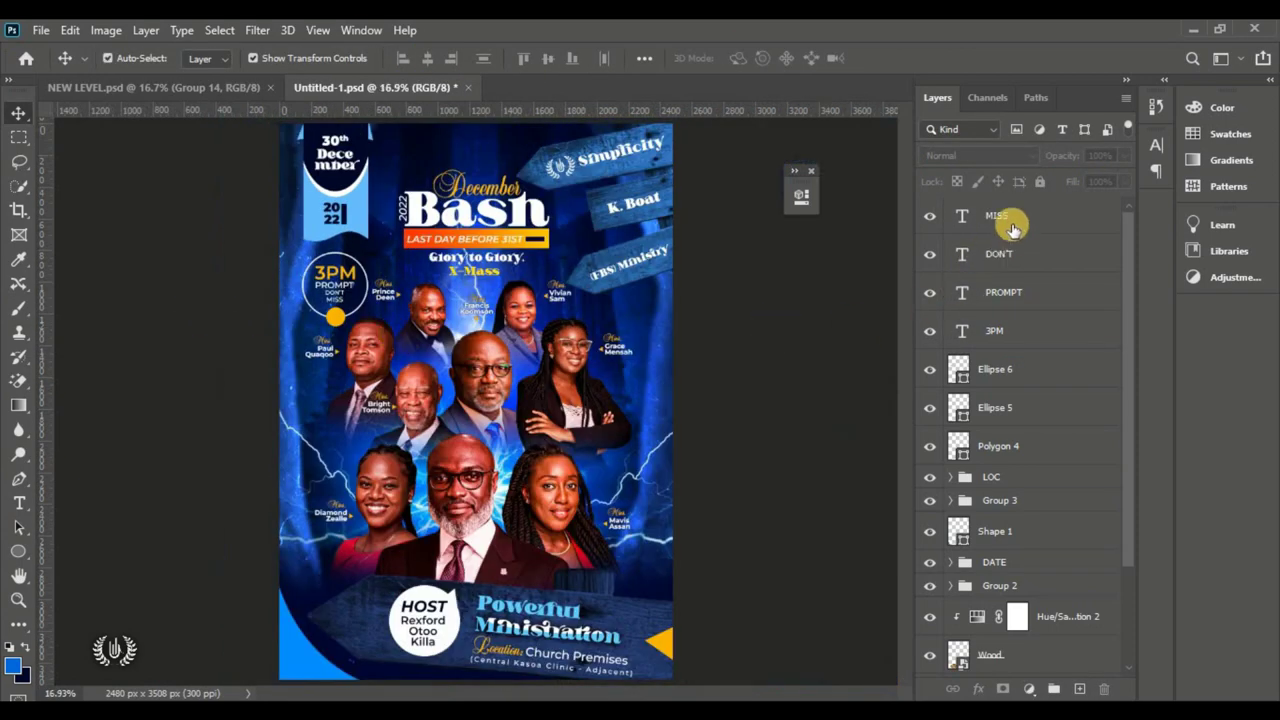
# Step: Scale the MISS-through-Ellipse 5 badge layers down to about 75%
pyautogui.click(1012, 222)
pyautogui.keyDown('shift'); pyautogui.click(1005, 410); pyautogui.keyUp('shift')
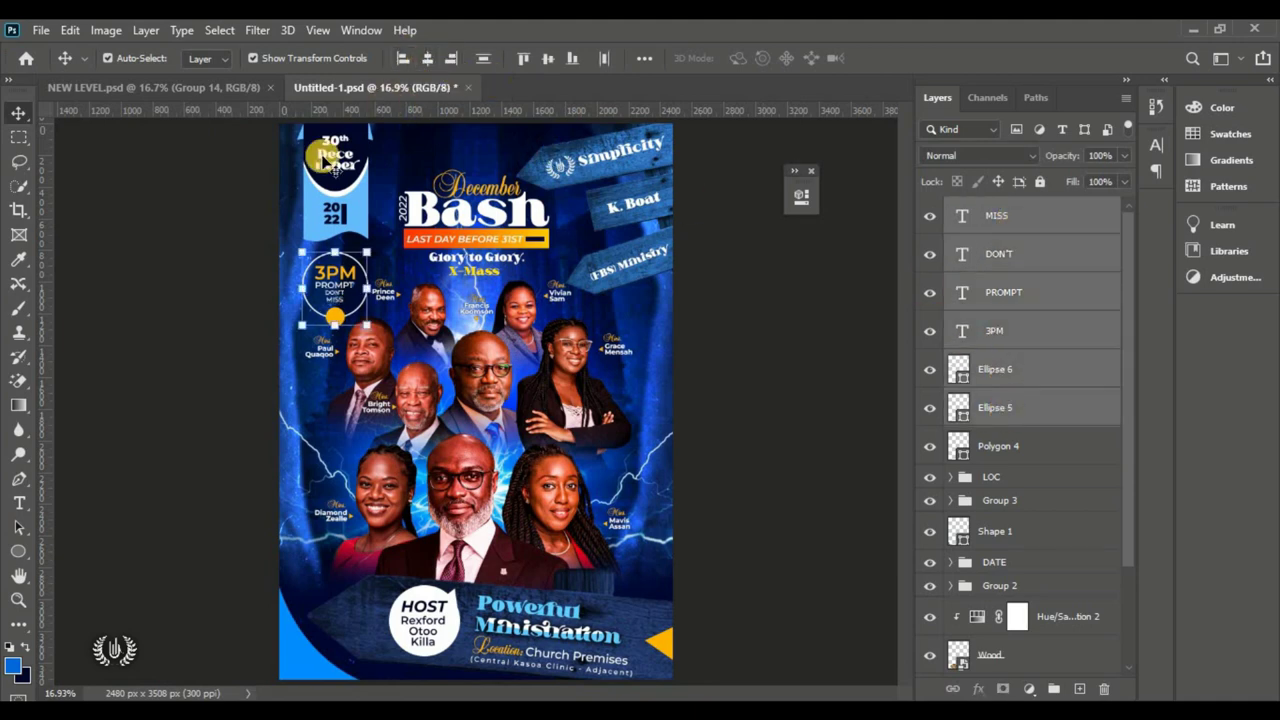
pyautogui.hotkey('ctrl', 't')
pyautogui.moveTo(335, 326); pyautogui.dragTo(336, 320)
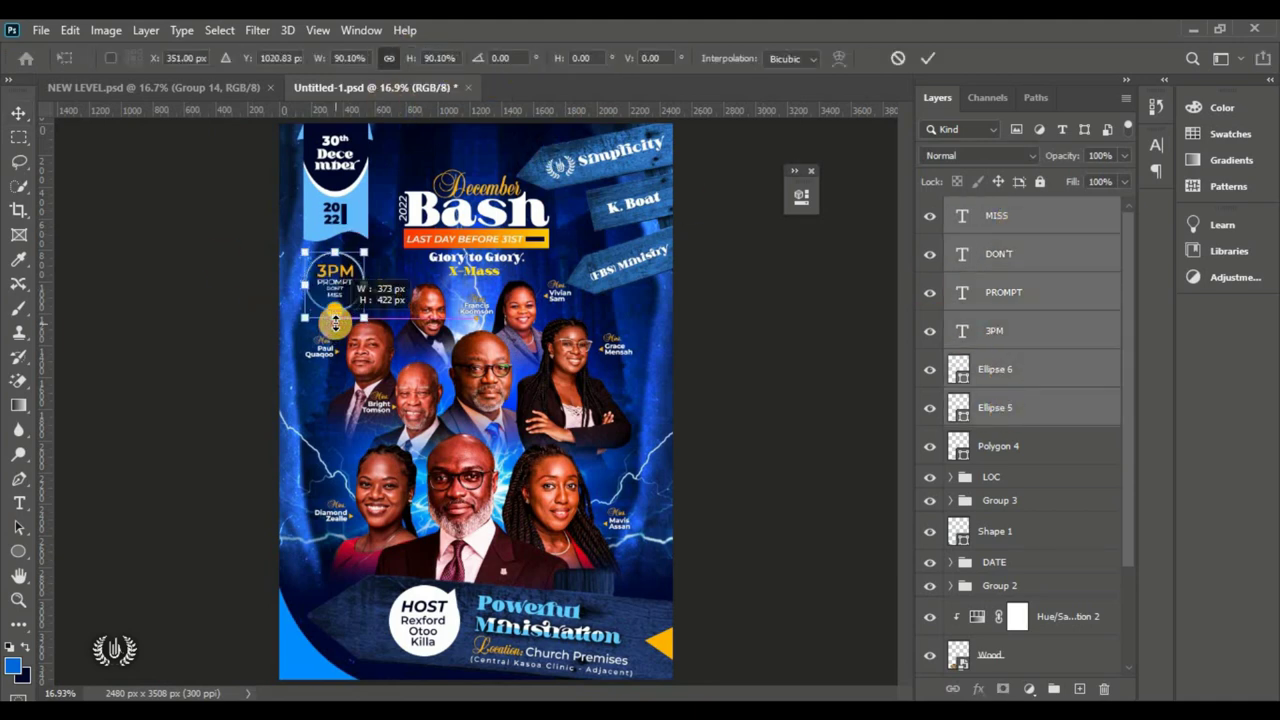
pyautogui.moveTo(338, 276)
pyautogui.mouseDown()
pyautogui.moveTo(331, 296)
pyautogui.moveTo(337, 285)
pyautogui.mouseUp()
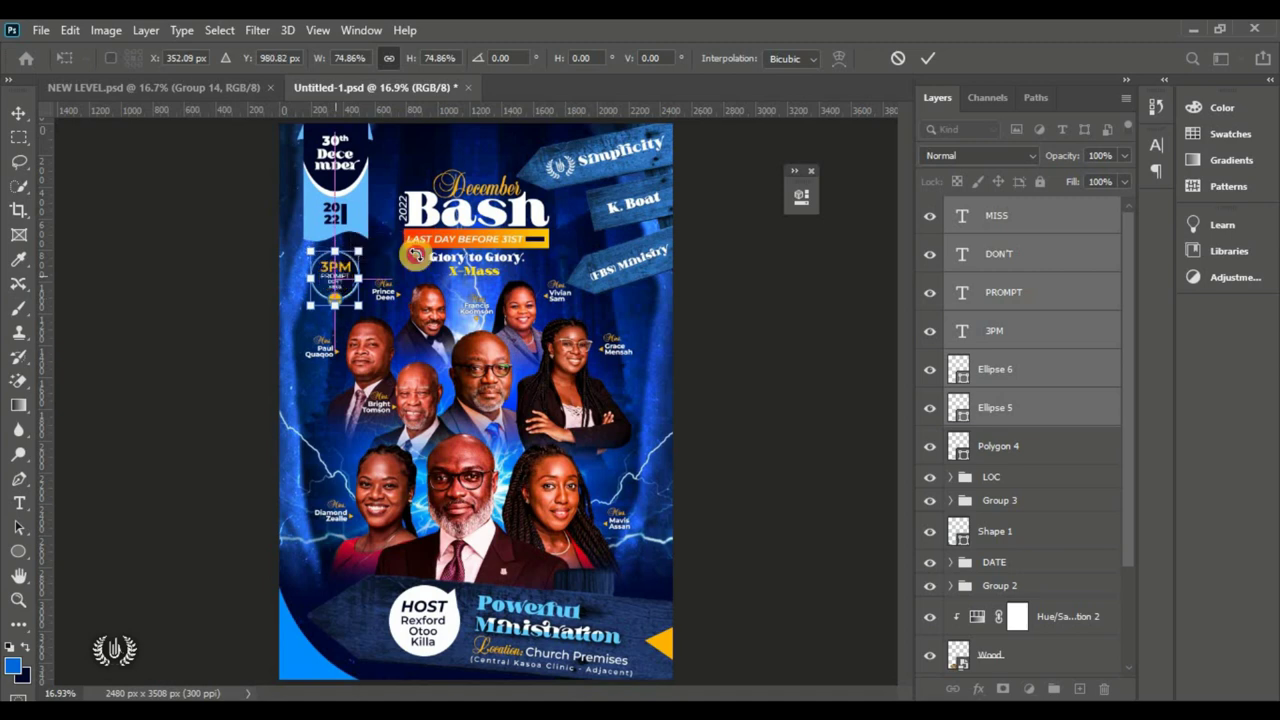
pyautogui.click(923, 58)
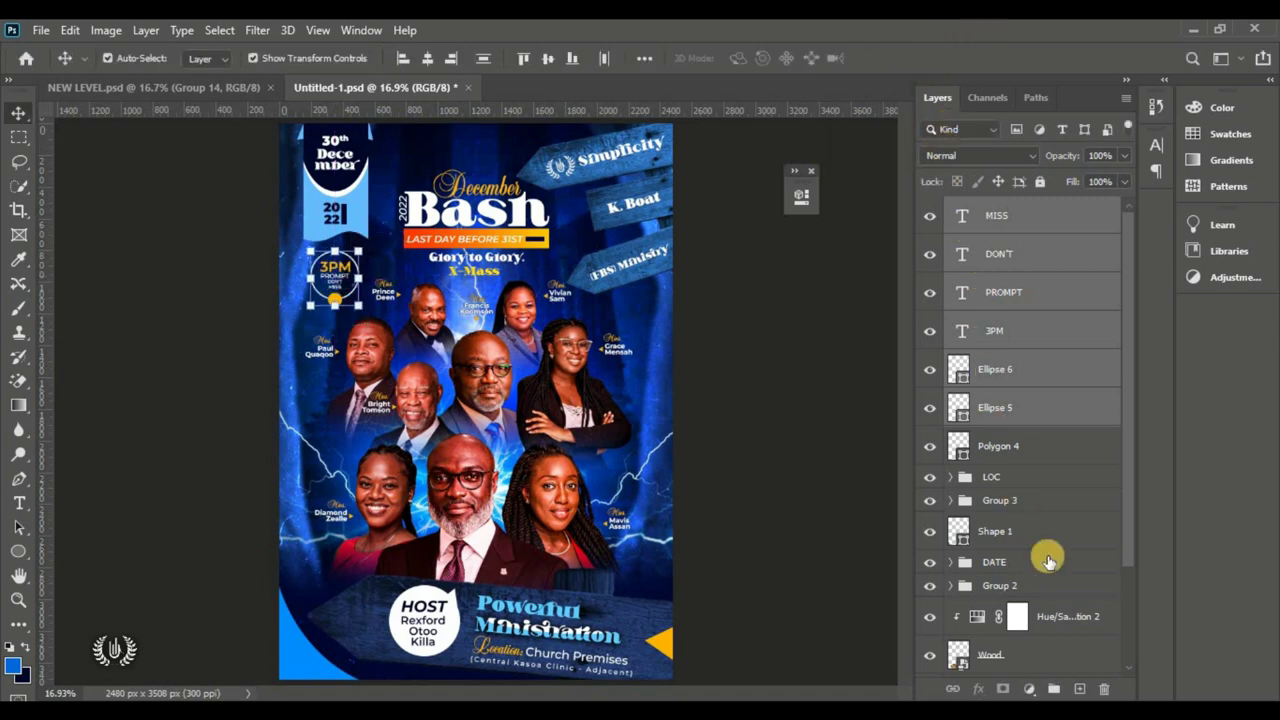
# Step: Group the badge layers into a group named TIME
pyautogui.click(1050, 692)
pyautogui.click(932, 208)
pyautogui.click(932, 208)
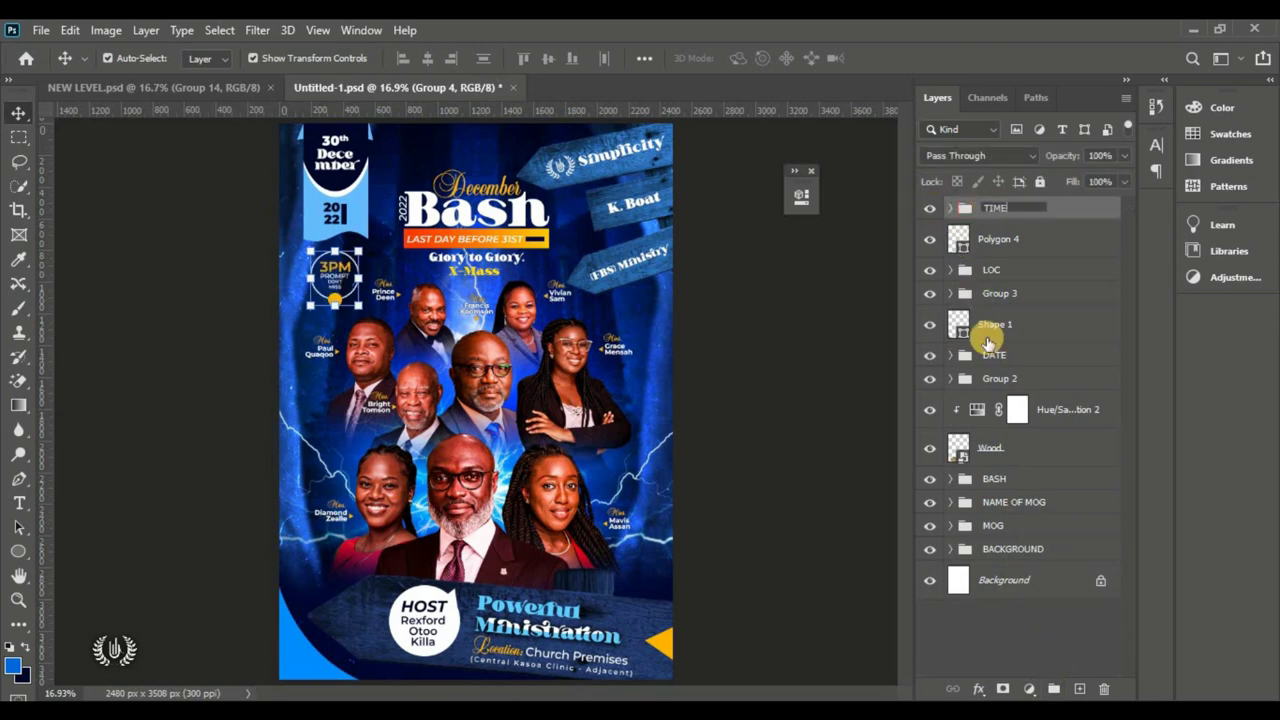
pyautogui.click(800, 304)
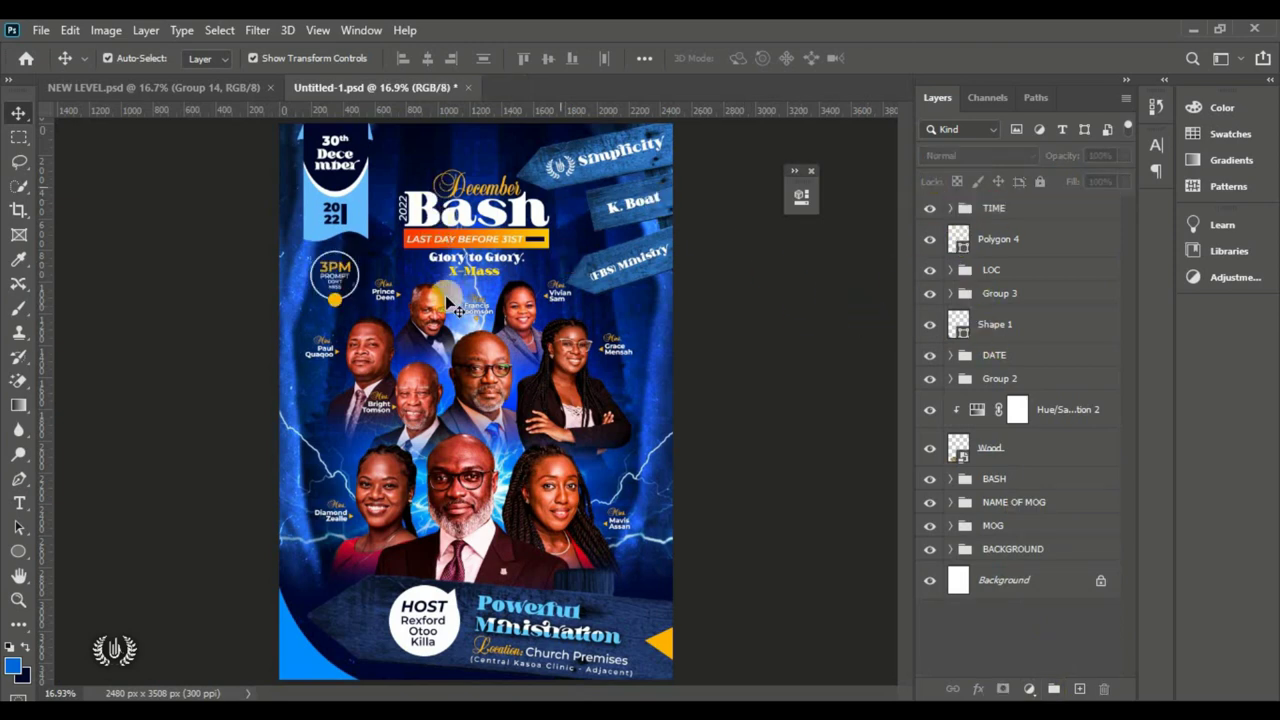
# Step: Enlarge the BASH title group (December, Bash, 2022, tagline) to about 107.48%
pyautogui.click(445, 195)
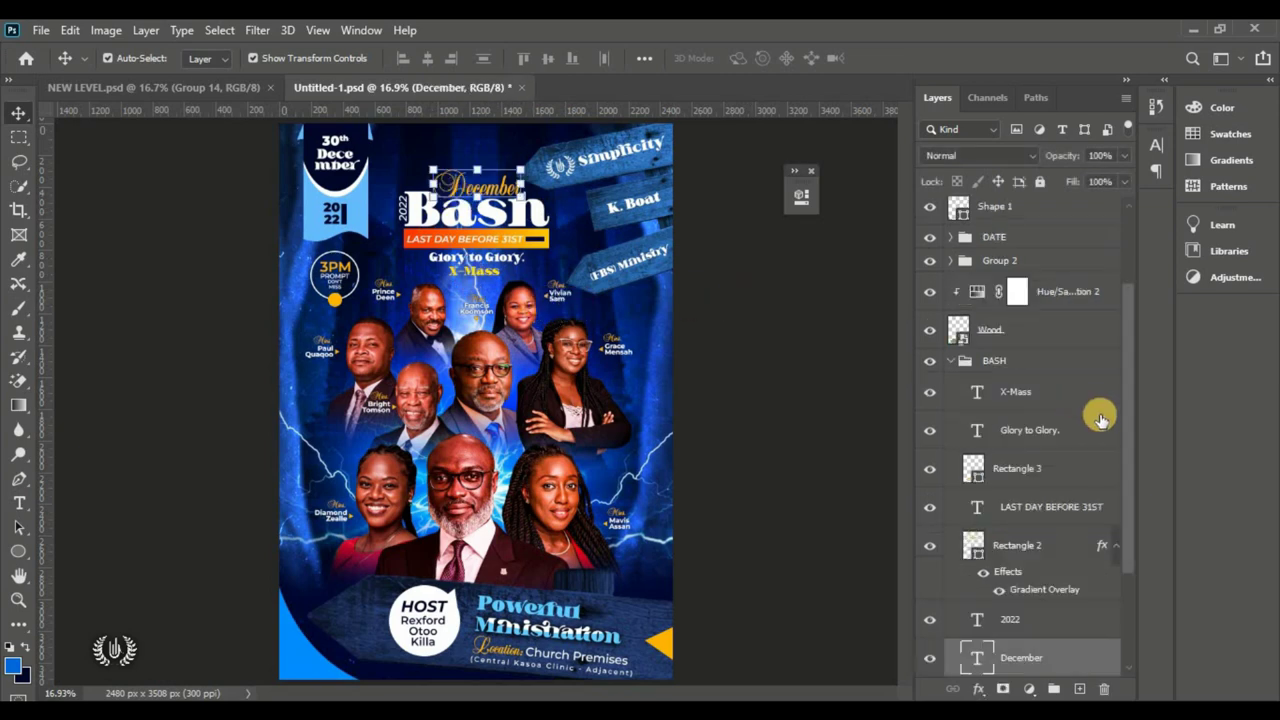
pyautogui.click(950, 360)
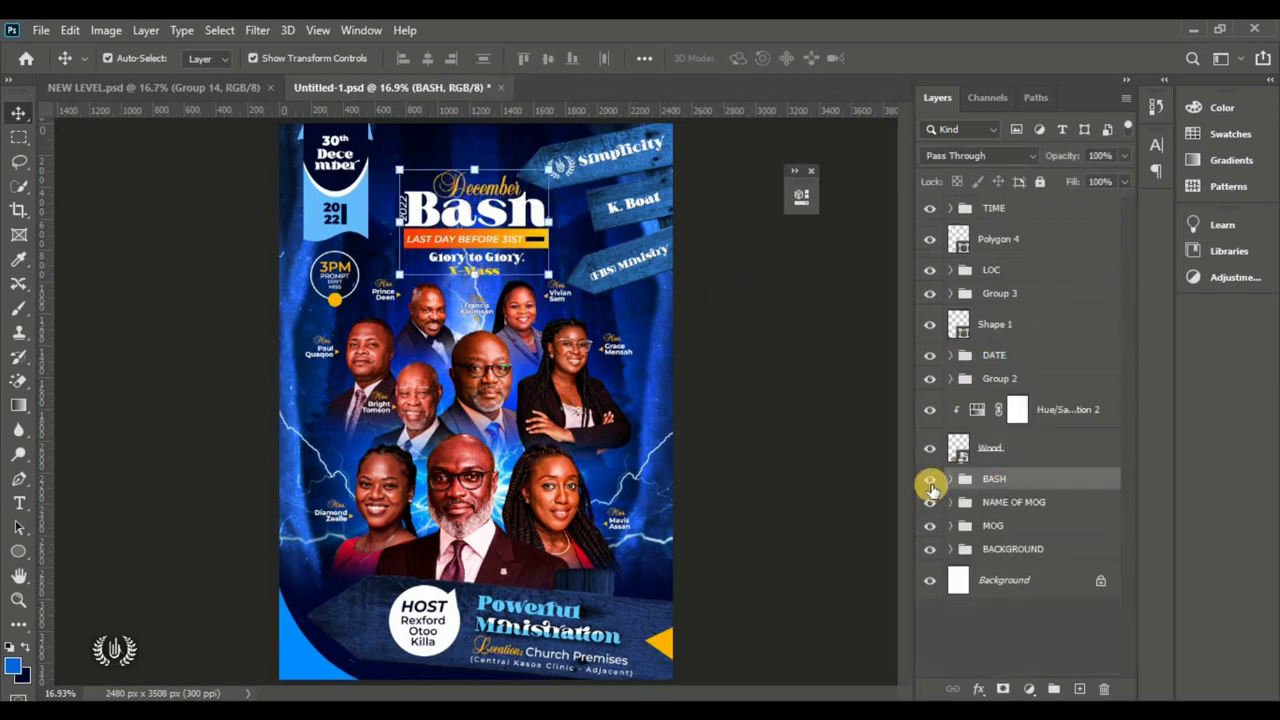
pyautogui.doubleClick(930, 479)
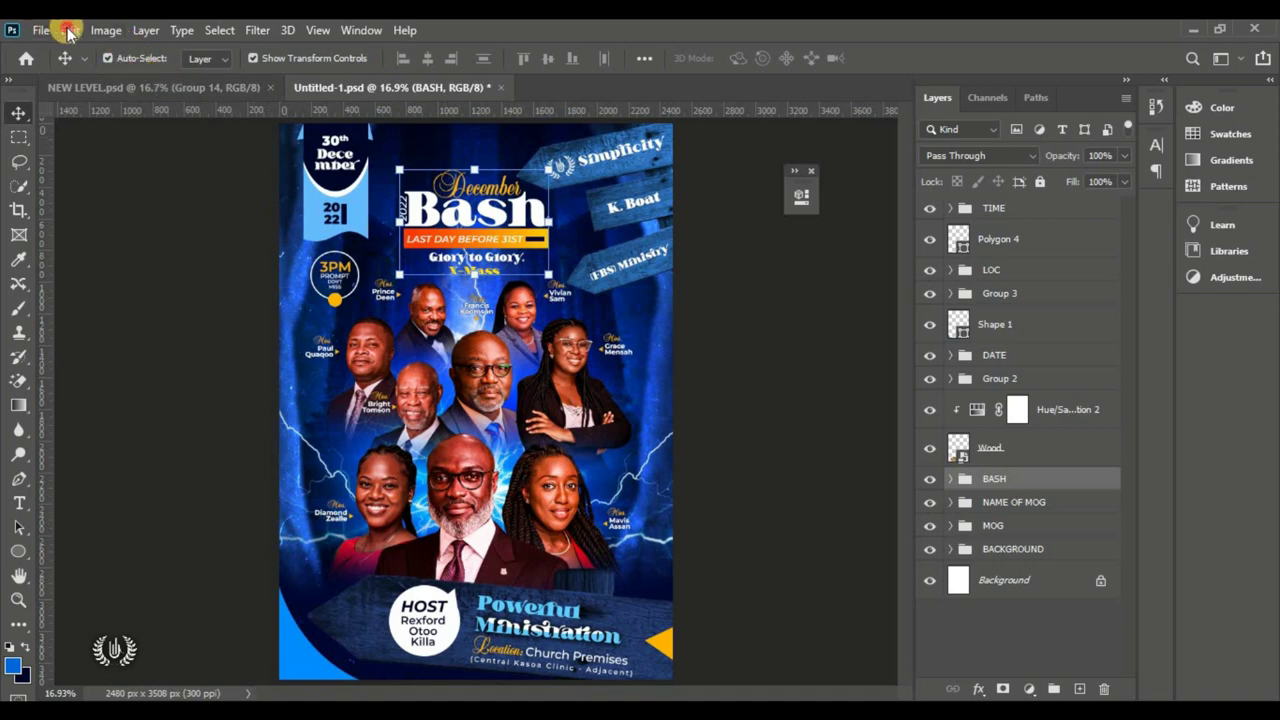
pyautogui.click(70, 30)
pyautogui.click(250, 436)
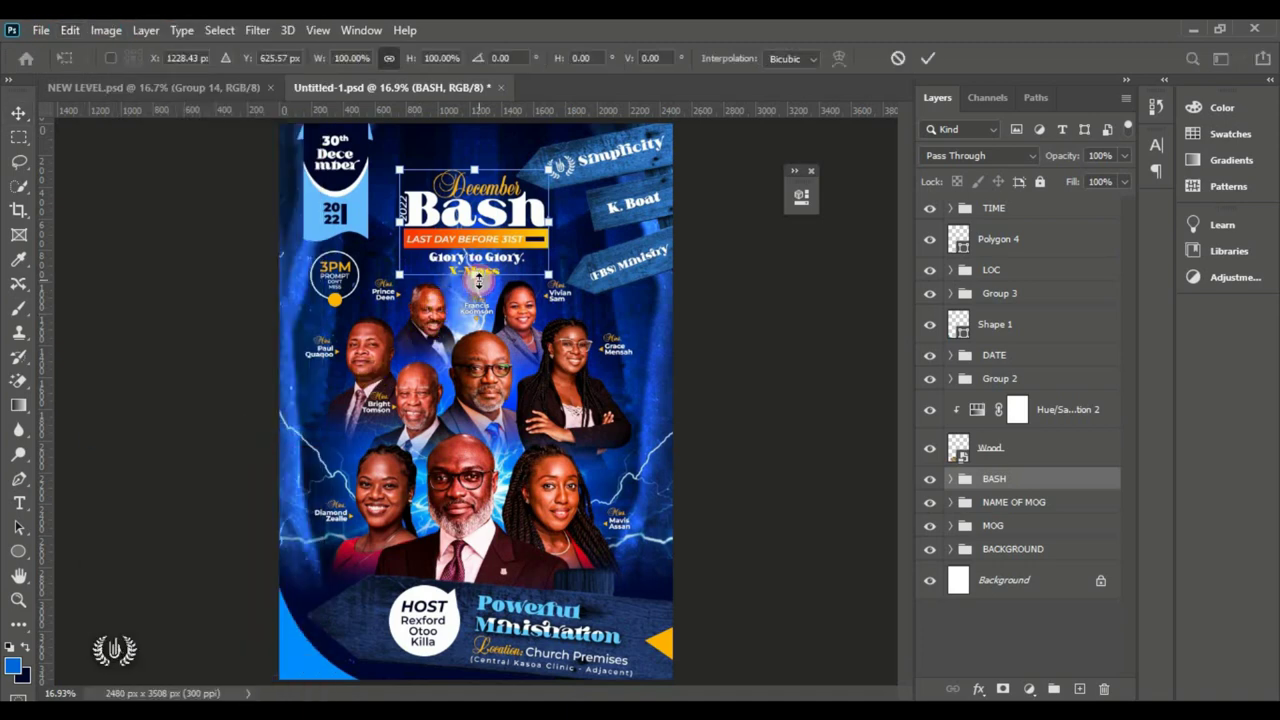
pyautogui.moveTo(479, 285); pyautogui.dragTo(479, 289)
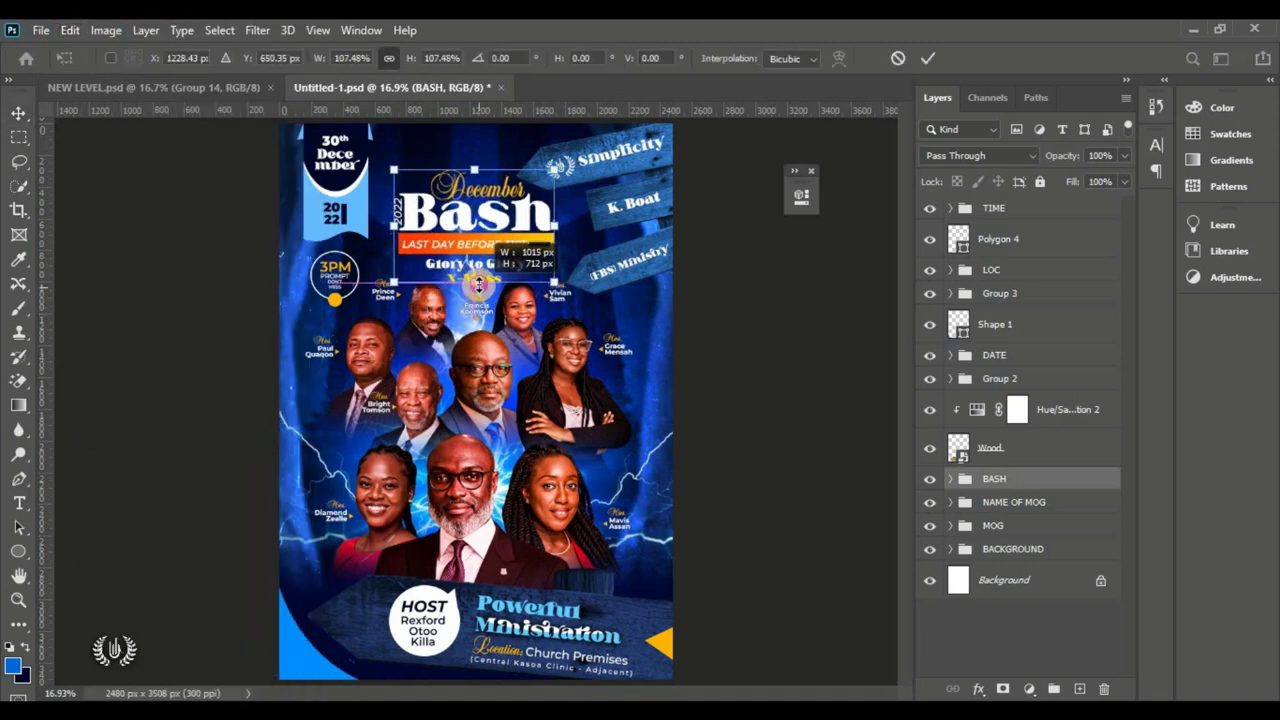
pyautogui.click(928, 58)
# Step: Select the TIME layer by clicking the 3PM badge on the canvas
pyautogui.click(771, 380)
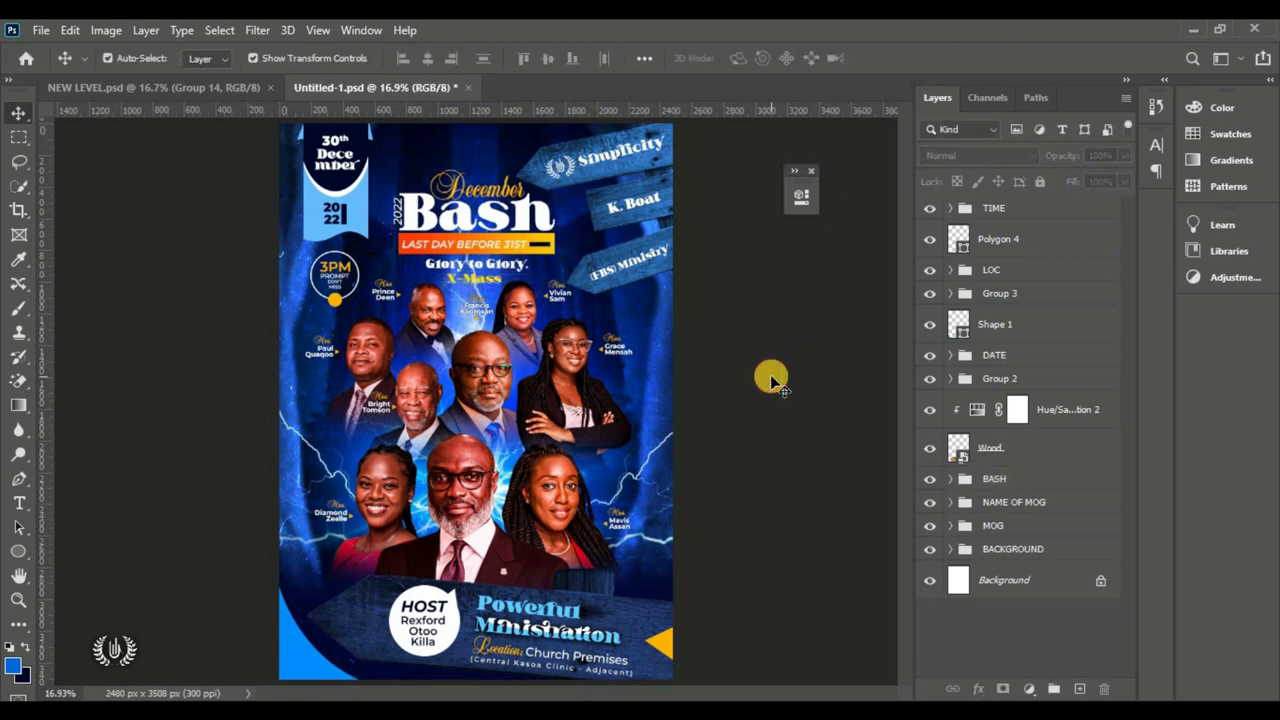
pyautogui.press('ctrl')
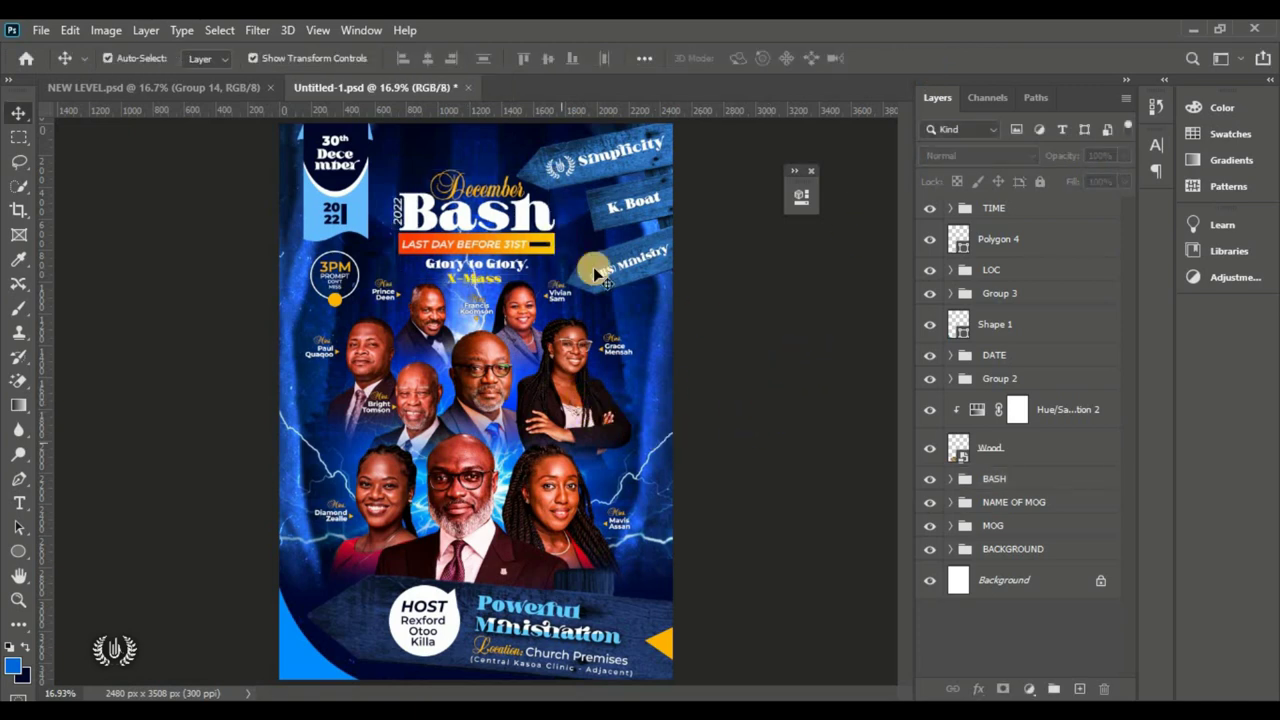
pyautogui.click(335, 272)
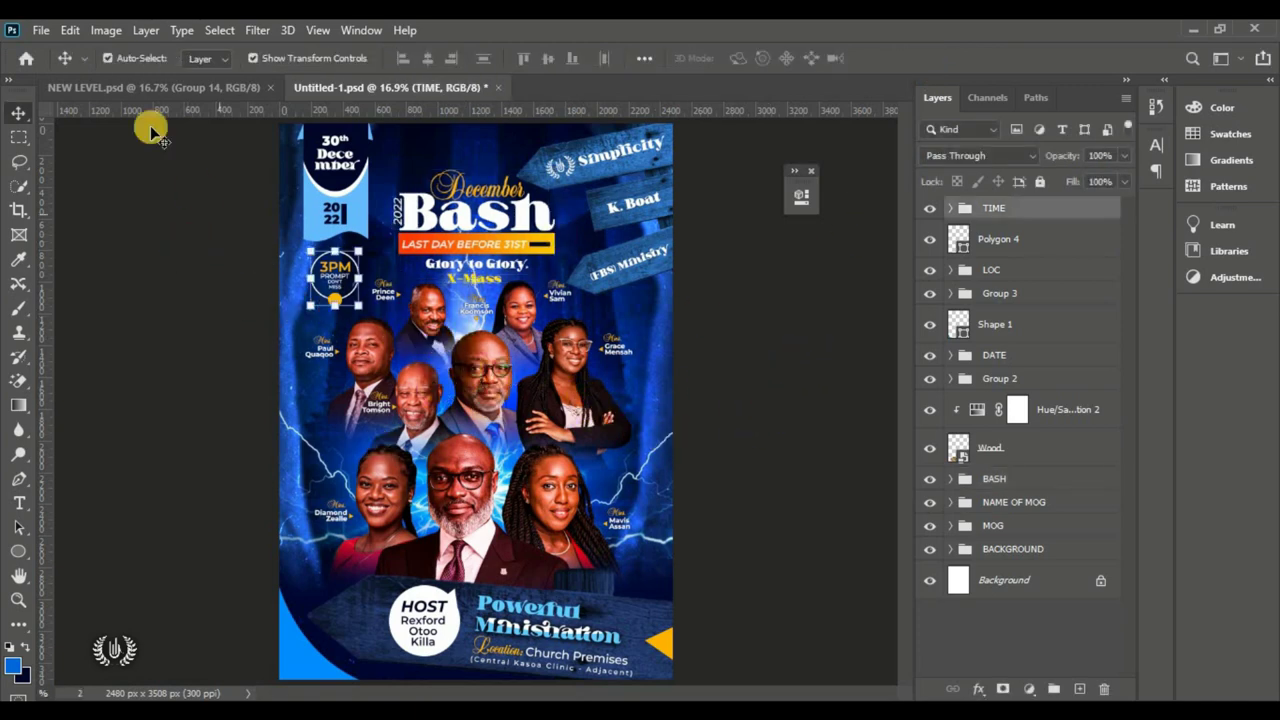
# Step: Place the Arrow image embedded, resized at the poster's right edge below the Ministry sign
pyautogui.click(40, 30)
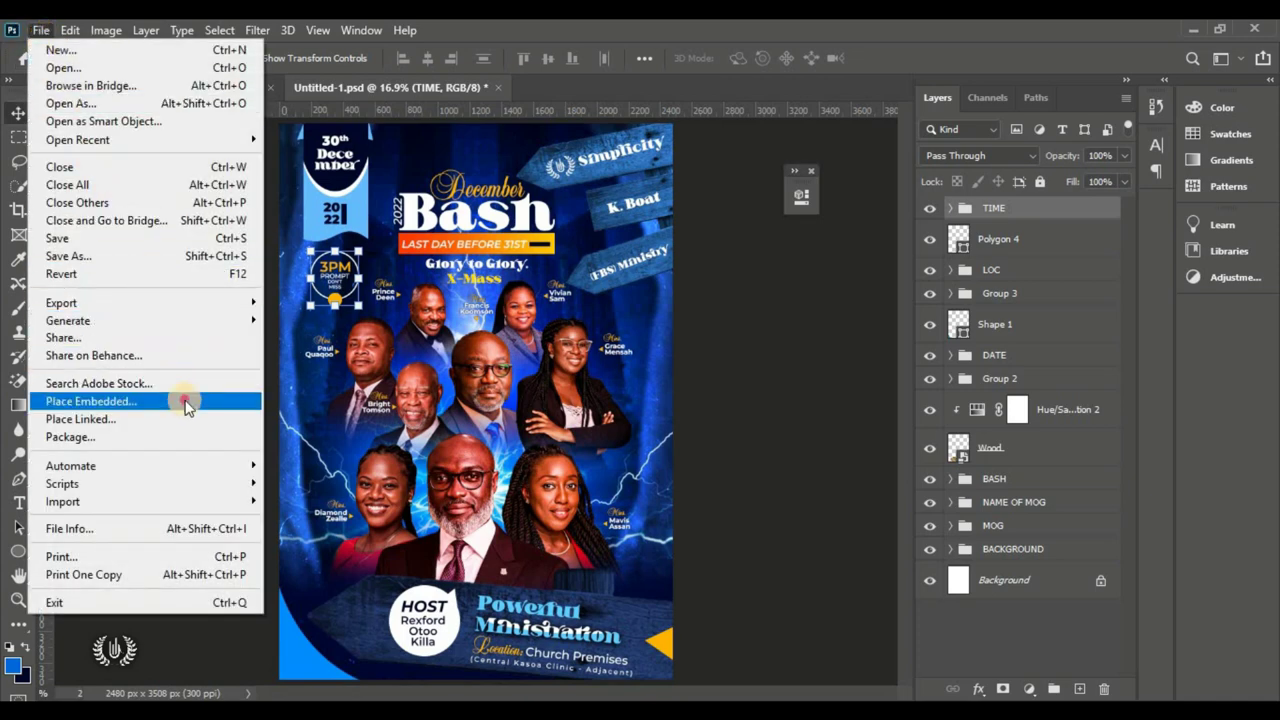
pyautogui.click(186, 401)
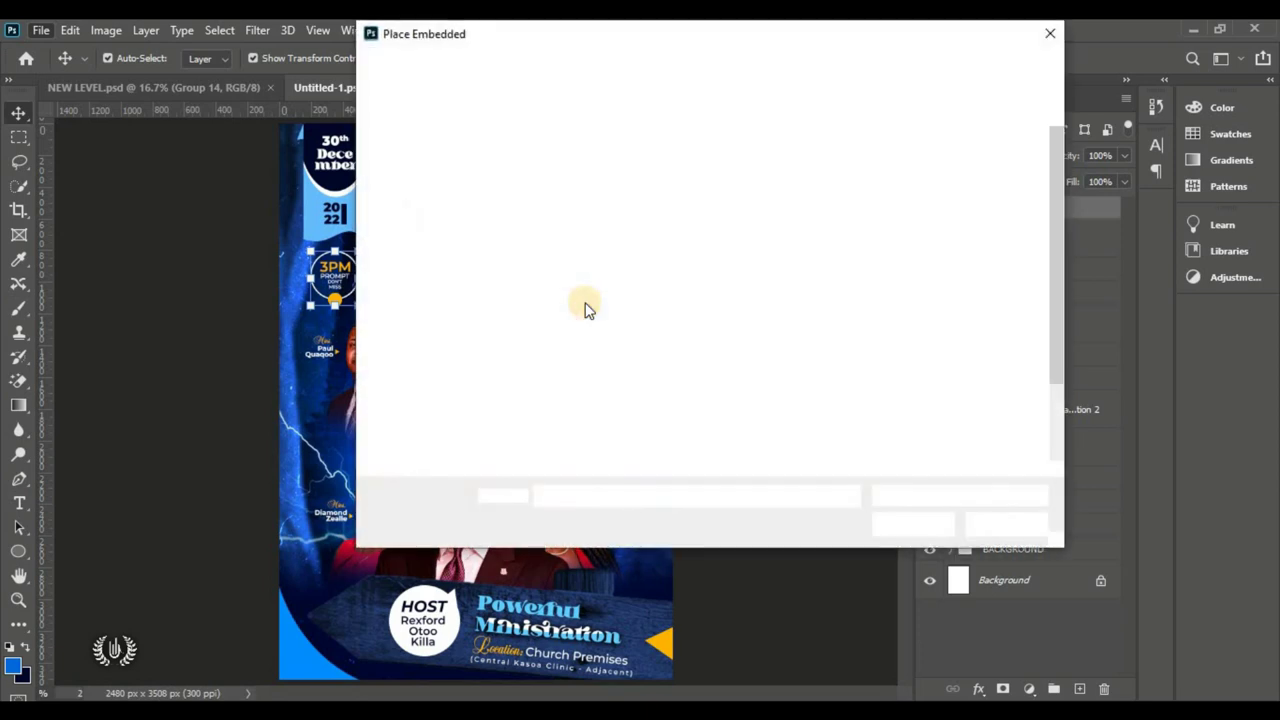
pyautogui.scroll(-1, 857, 400)
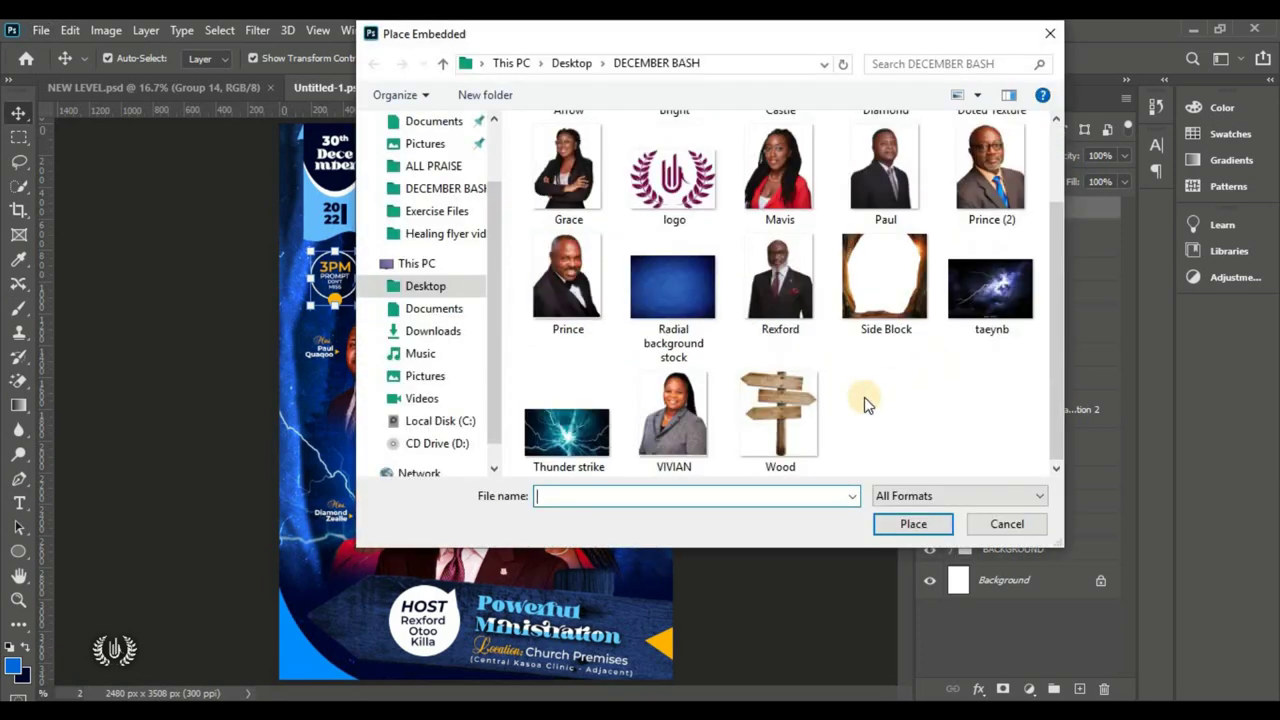
pyautogui.scroll(1, 875, 398)
pyautogui.click(569, 172)
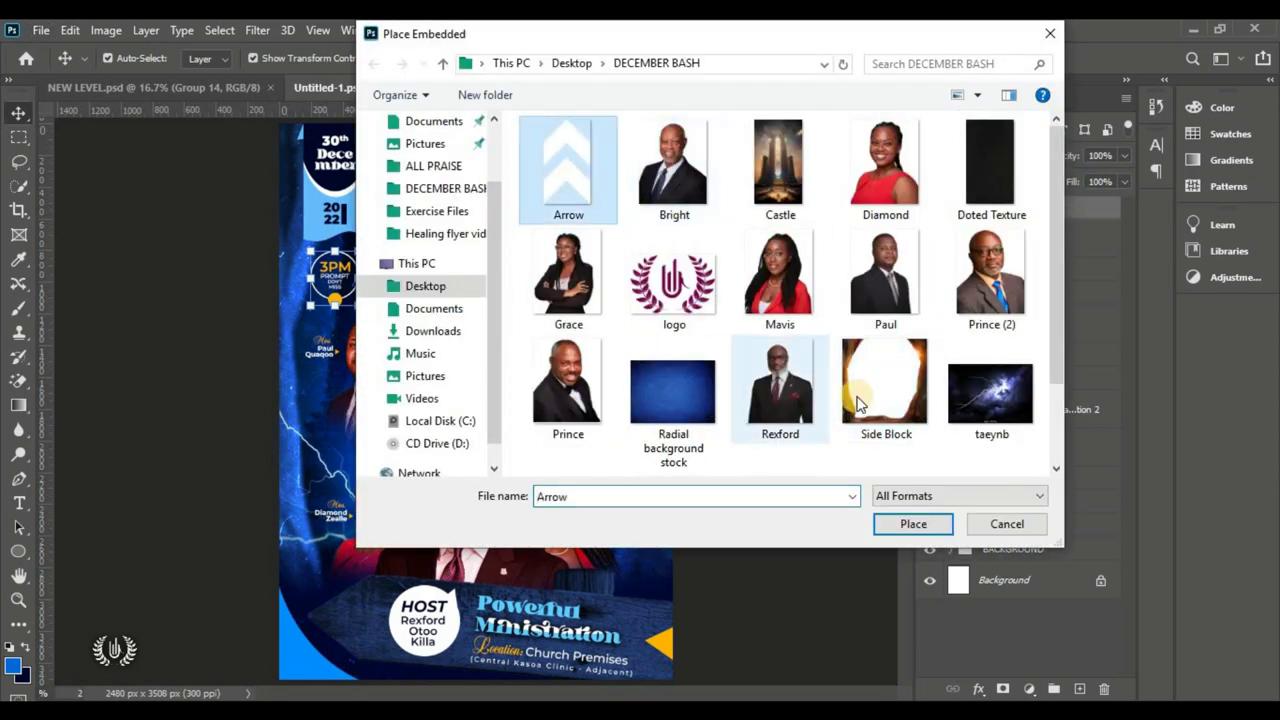
pyautogui.click(910, 523)
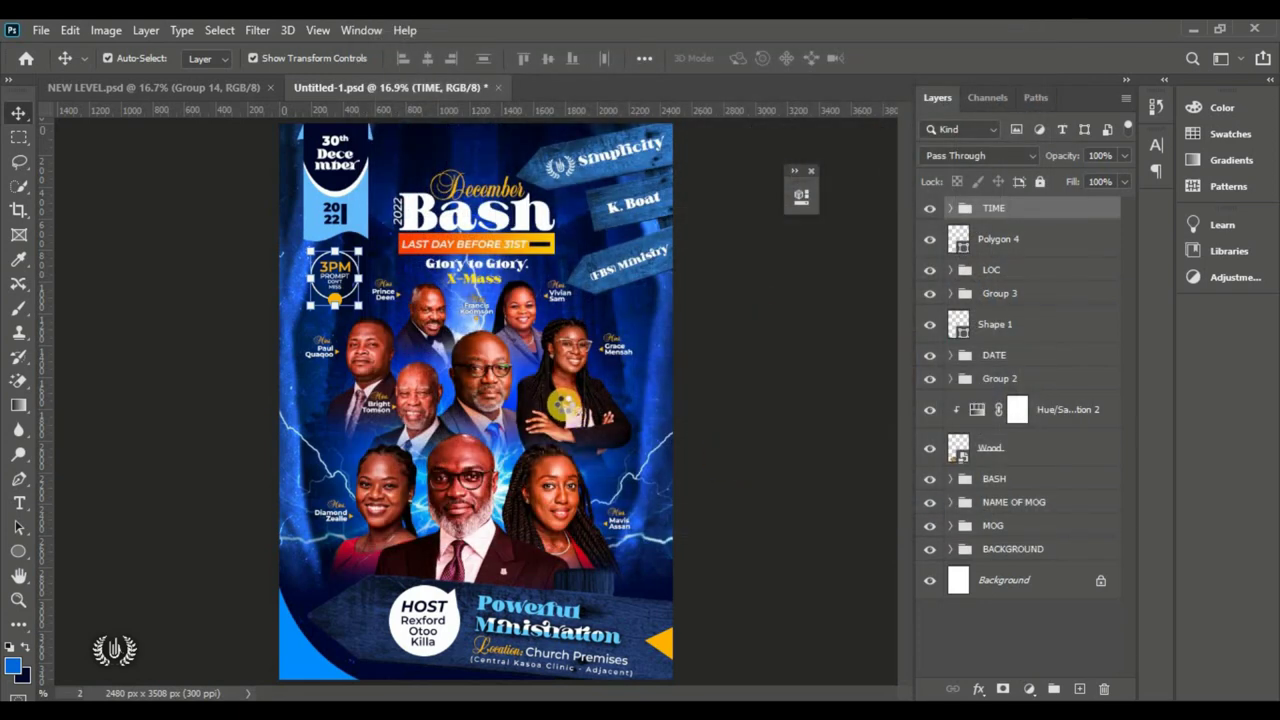
pyautogui.moveTo(490, 470); pyautogui.dragTo(652, 292)
pyautogui.click(908, 57)
pyautogui.click(745, 314)
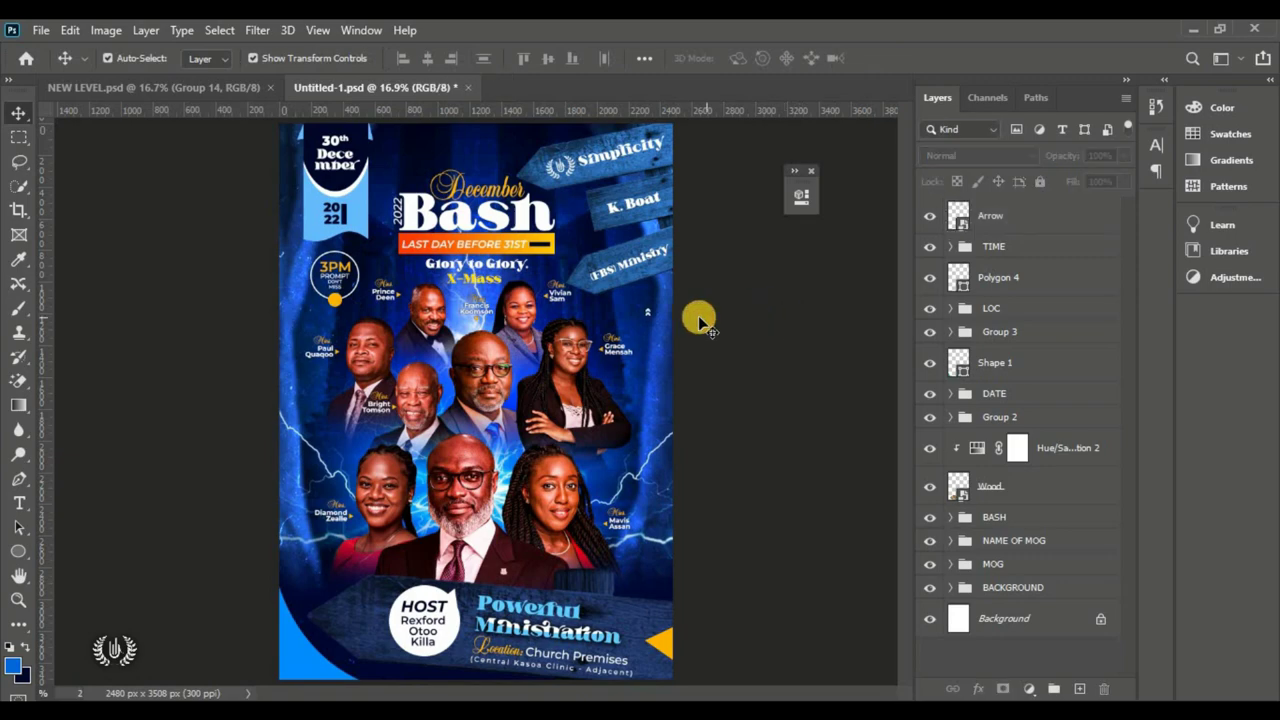
# Step: Duplicate the chevron Arrow just beneath the original, then fit the whole flyer in view
pyautogui.click(1013, 222)
pyautogui.scroll(3, 674, 337)
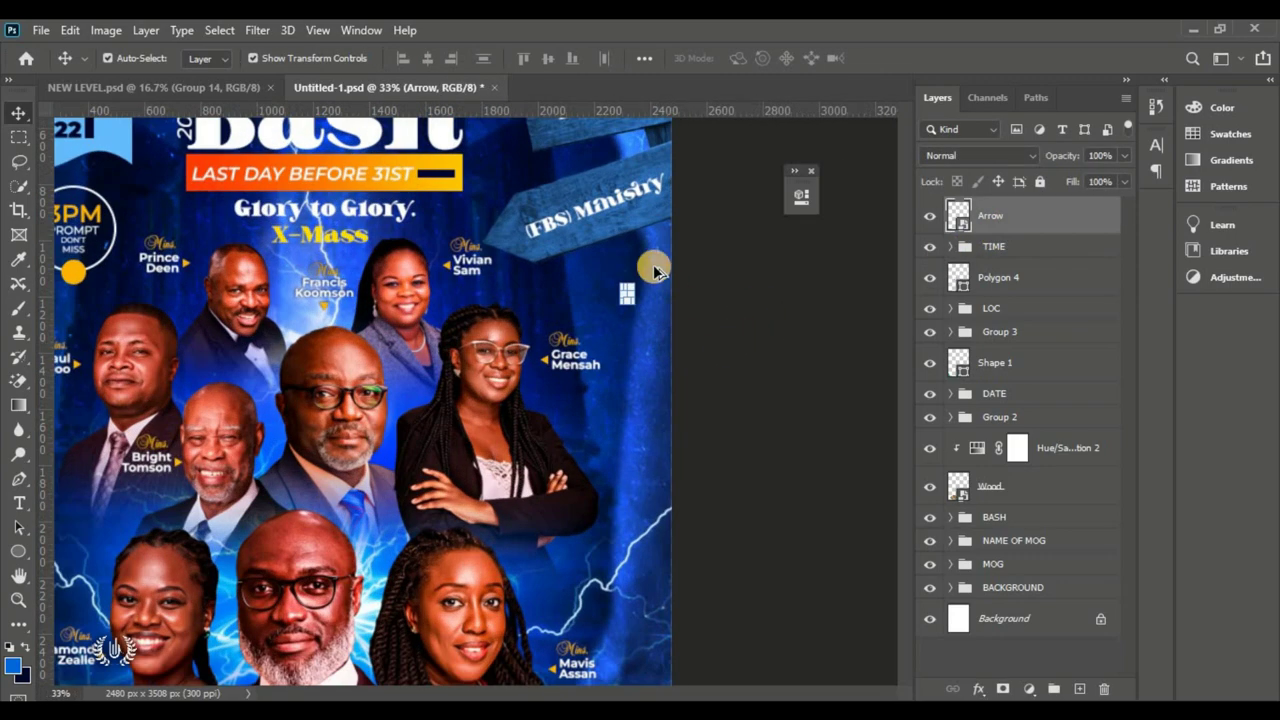
pyautogui.scroll(5, 636, 296)
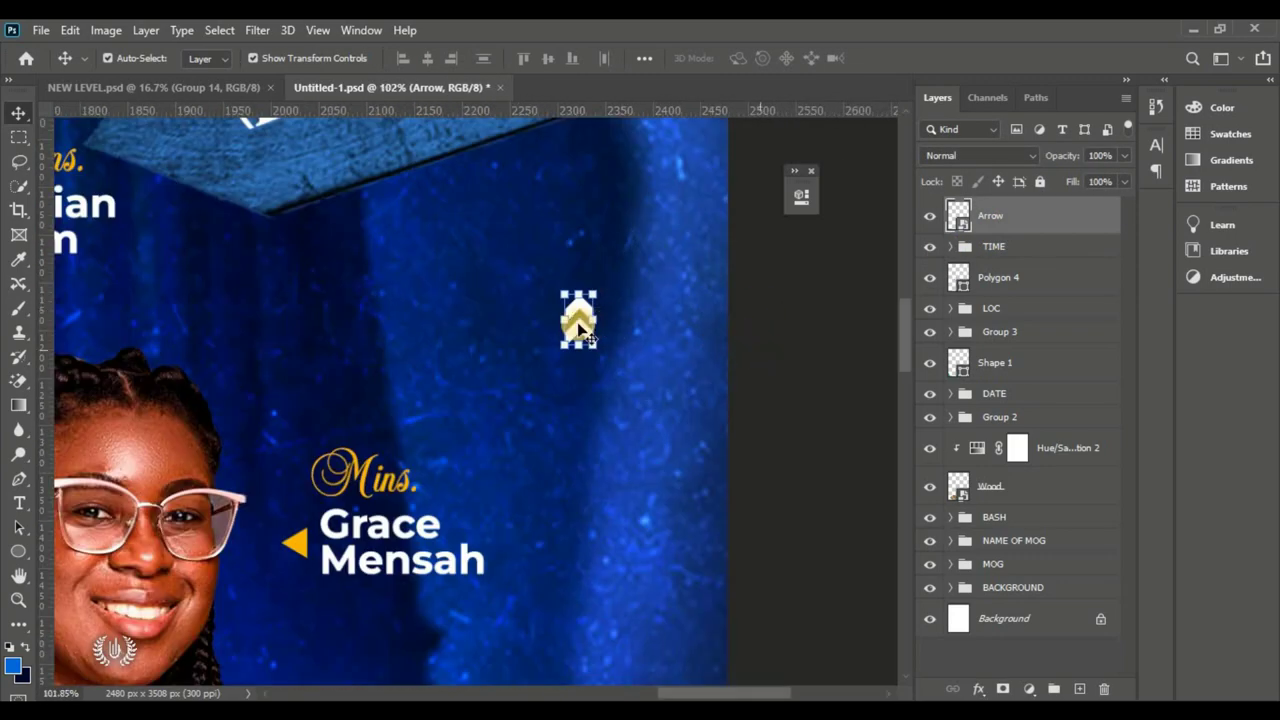
pyautogui.click(586, 366)
pyautogui.moveTo(587, 374); pyautogui.dragTo(587, 391)
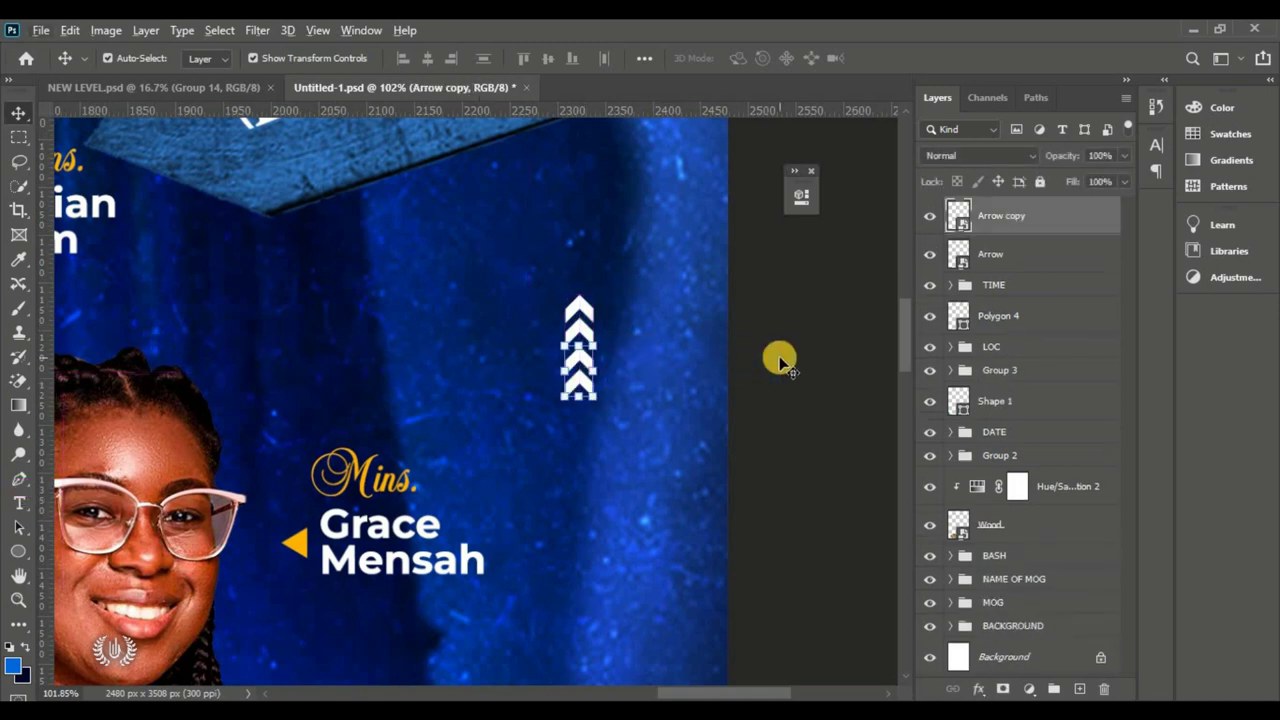
pyautogui.click(780, 358)
pyautogui.hotkey('ctrl', '0')
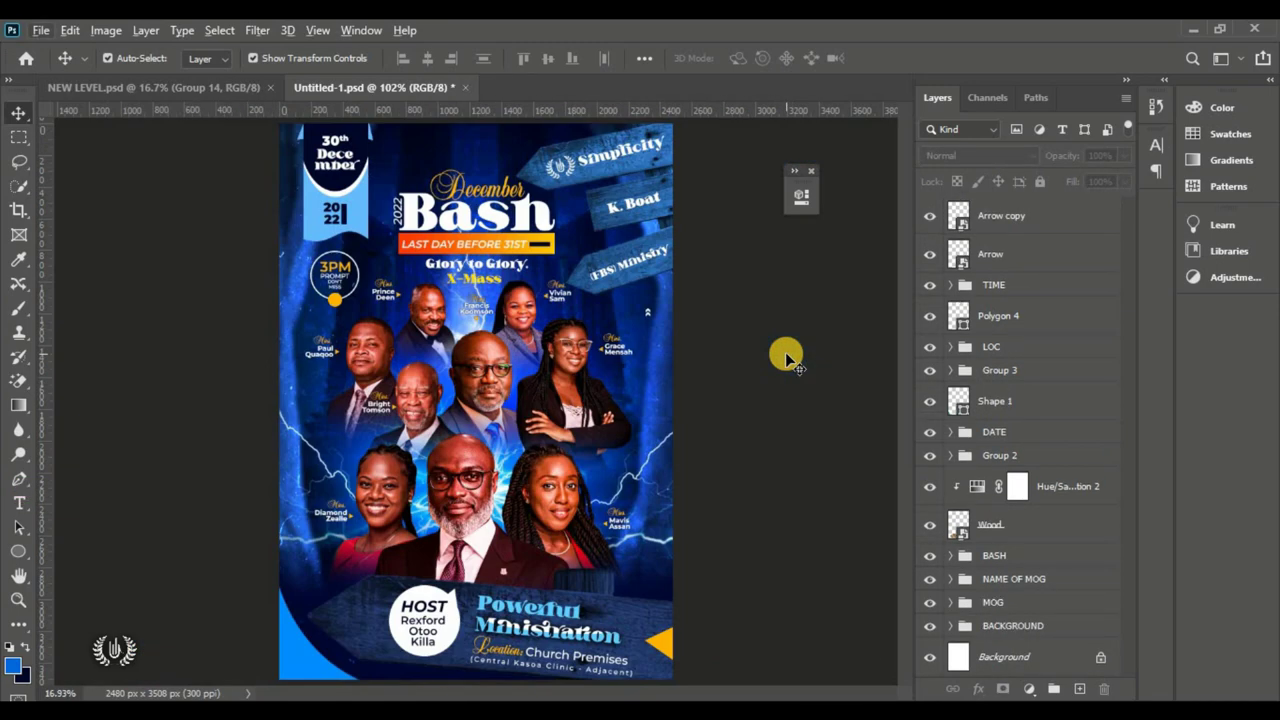
# Step: Stamp all visible layers into a new top Layer 1 and convert it to a smart object
pyautogui.click(1030, 225)
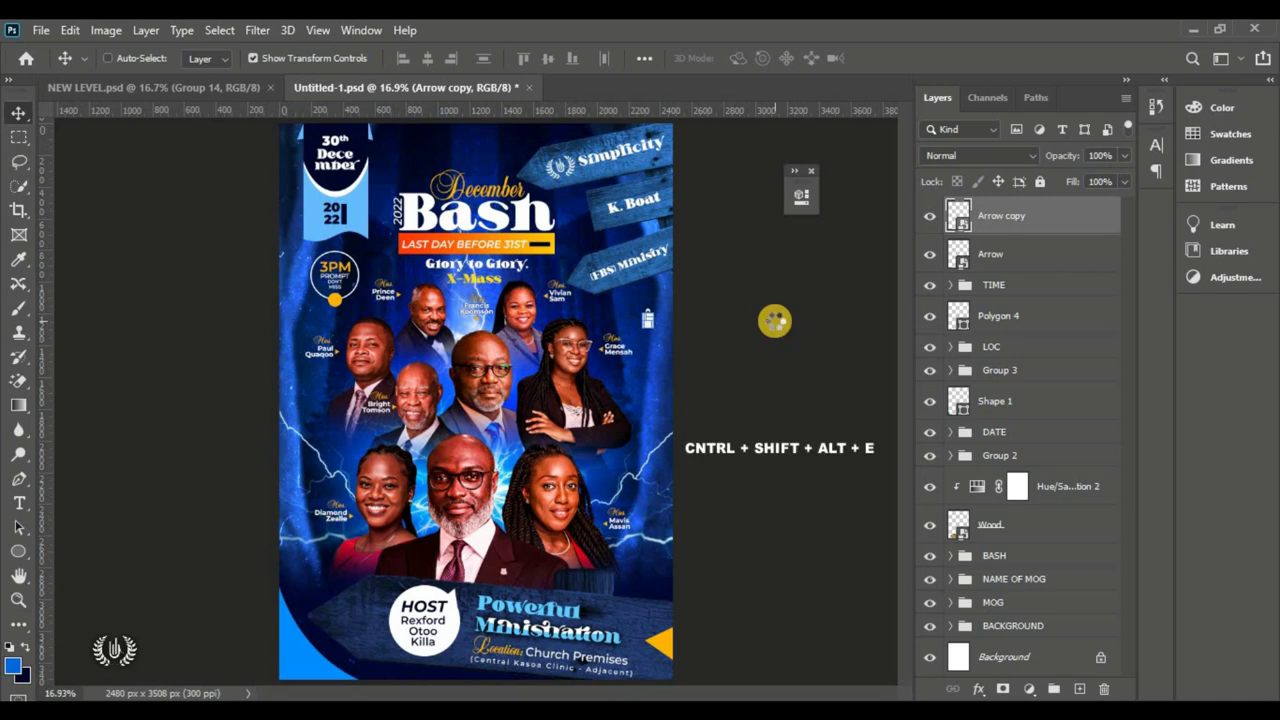
pyautogui.rightClick(1055, 205)
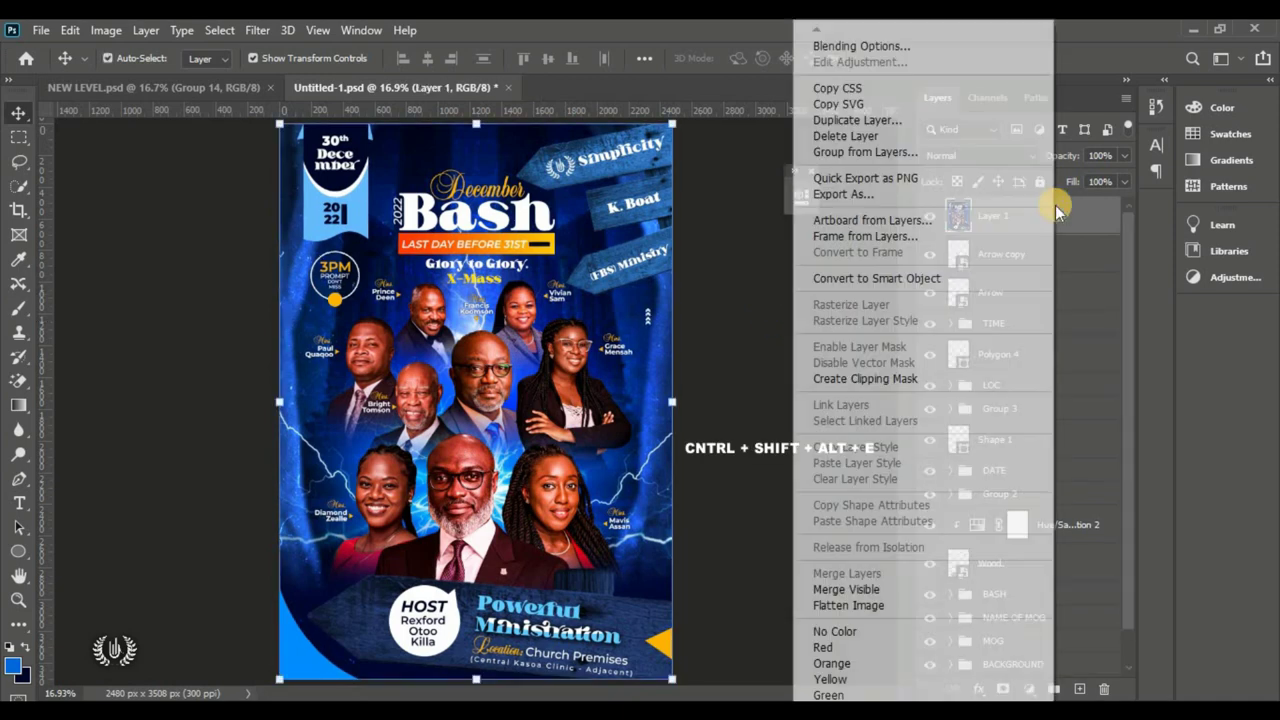
pyautogui.click(965, 287)
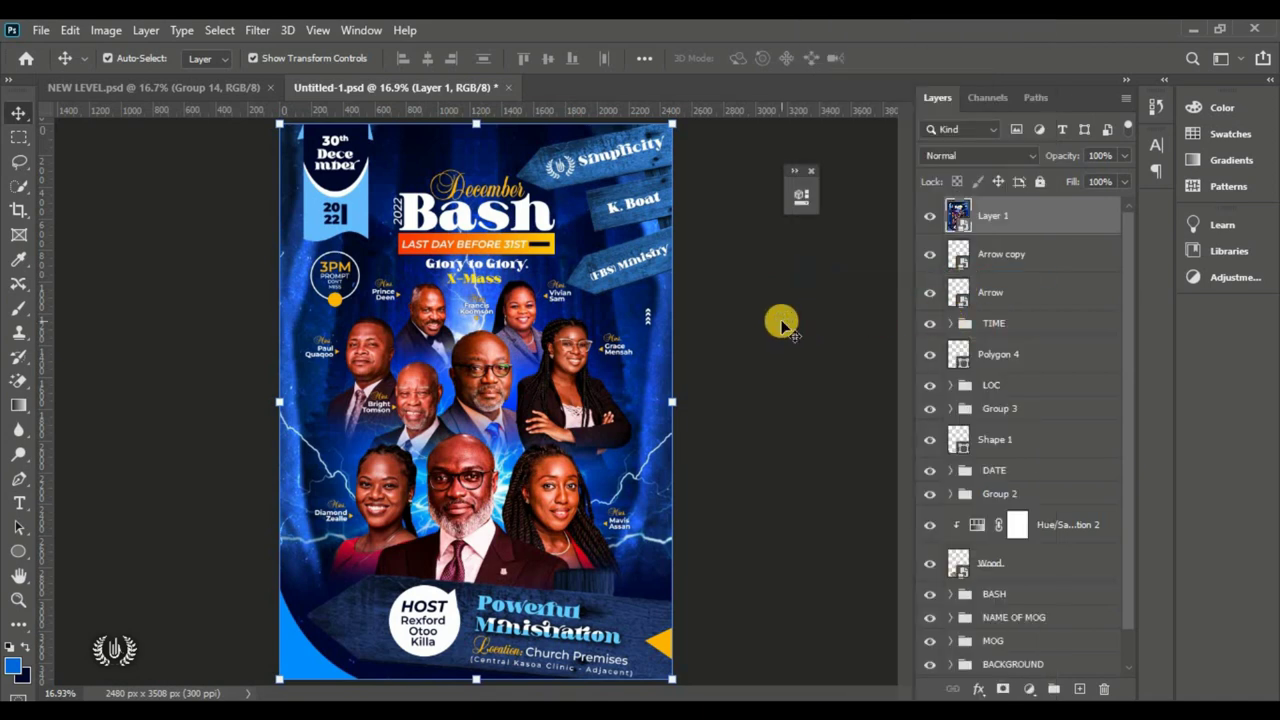
pyautogui.click(257, 30)
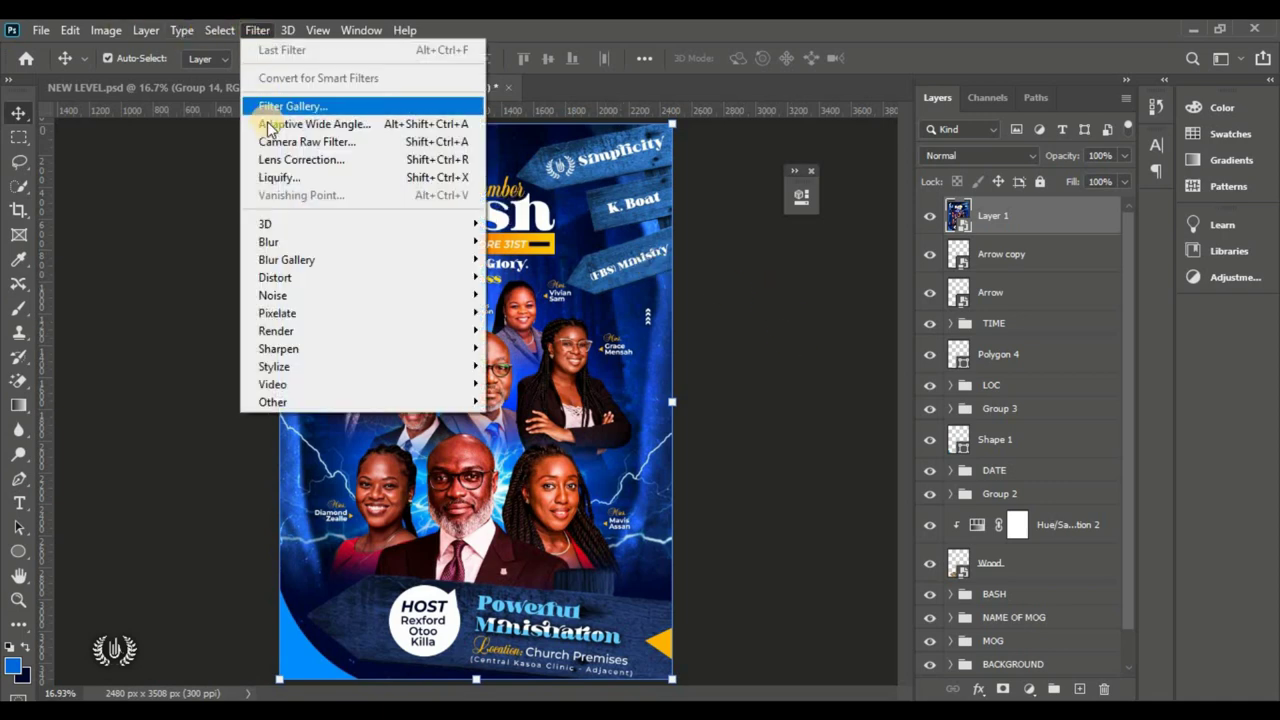
# Step: Open Camera Raw on Layer 1 and set Temperature +12, Tint +50 and Contrast +27
pyautogui.click(268, 140)
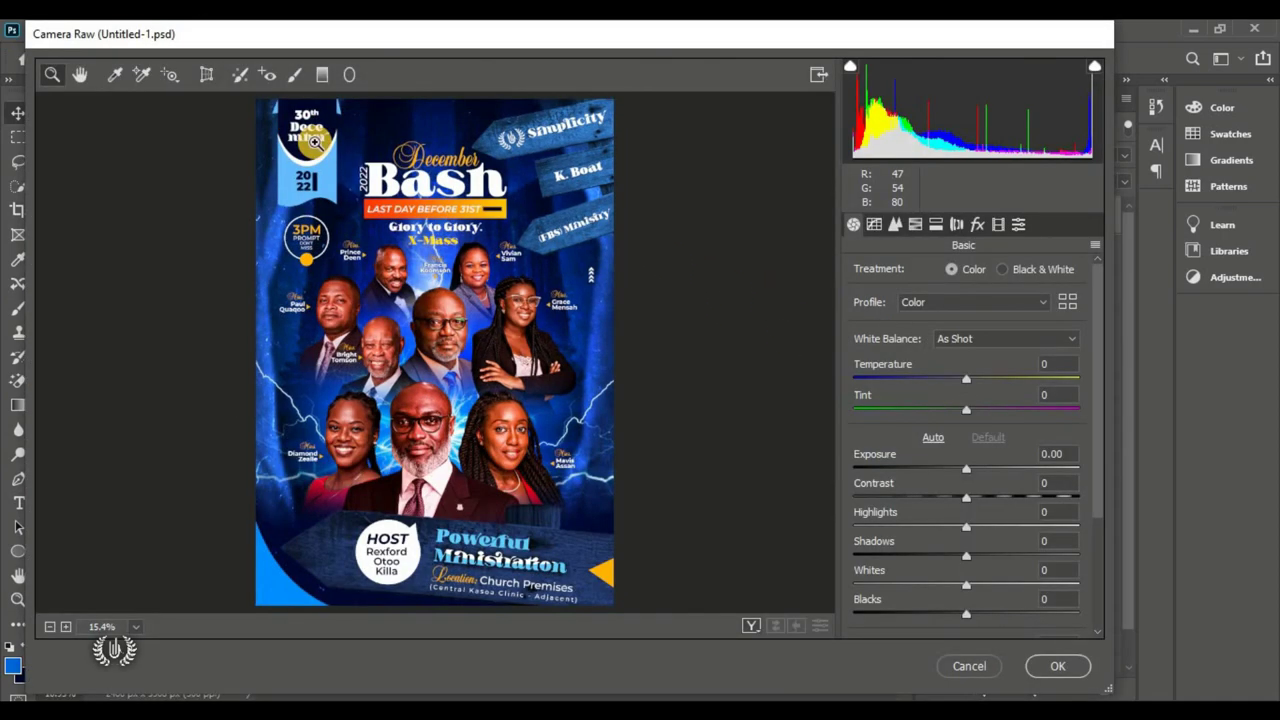
pyautogui.click(979, 378)
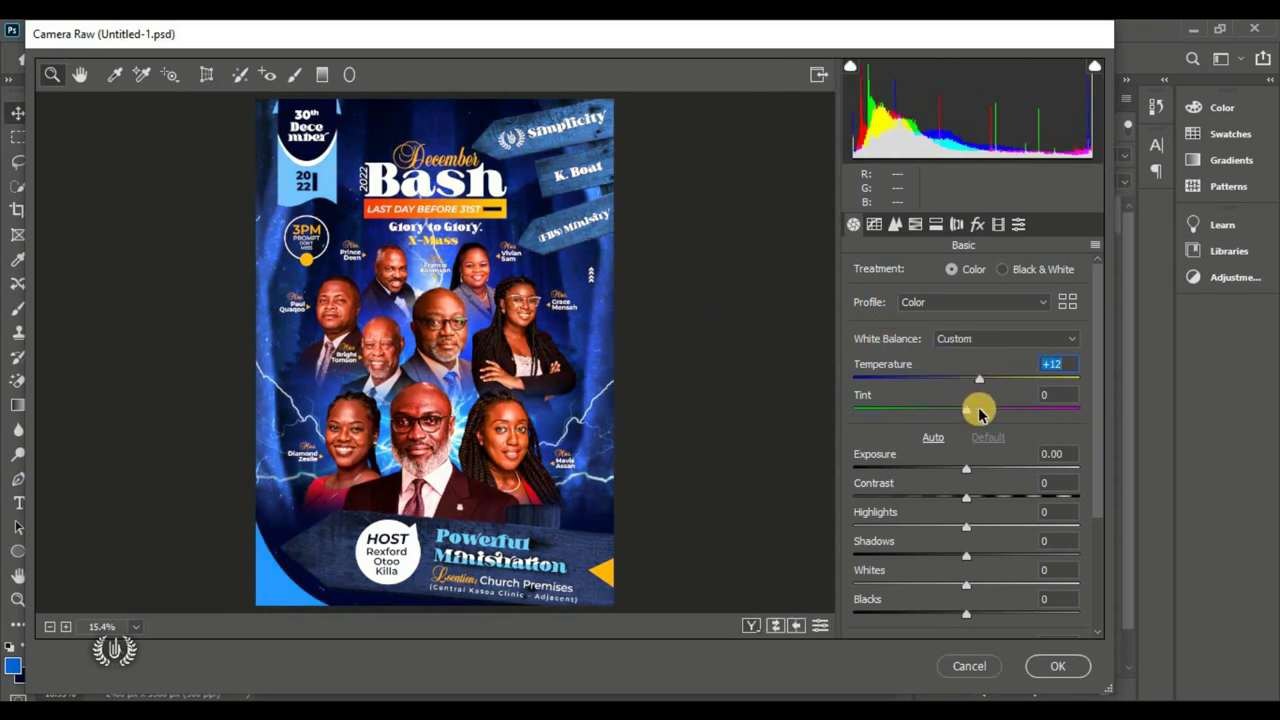
pyautogui.moveTo(977, 410); pyautogui.dragTo(1022, 414)
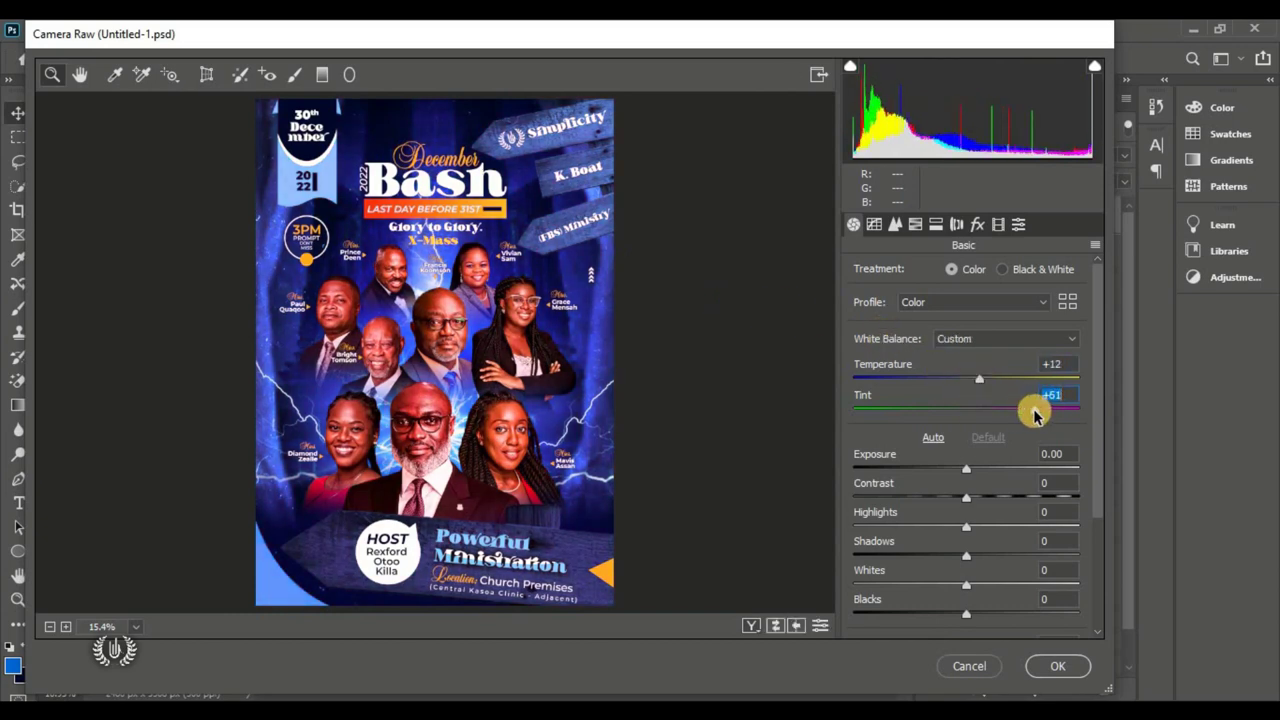
pyautogui.moveTo(966, 497); pyautogui.dragTo(996, 500)
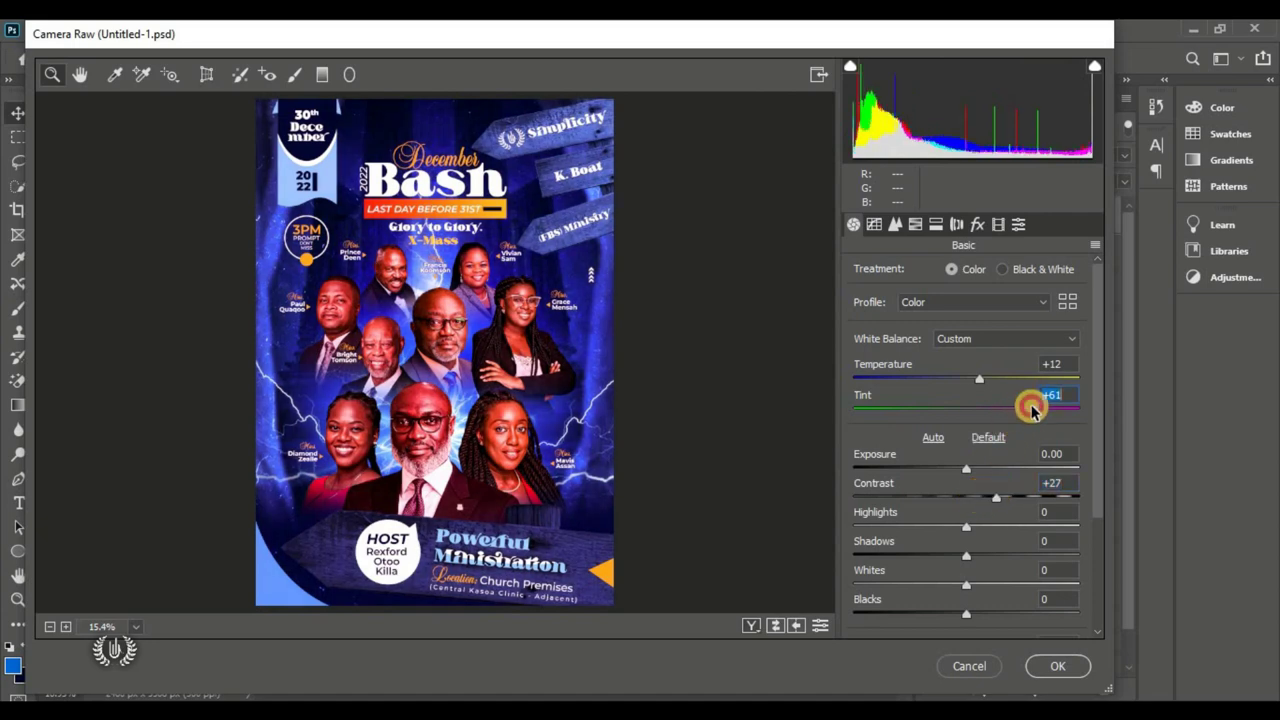
# Step: Set Shadows -10, Blacks -24, Texture +6, Clarity +5 and Saturation +2
pyautogui.moveTo(1034, 402); pyautogui.dragTo(1030, 400)
pyautogui.scroll(-3, 955, 450)
pyautogui.moveTo(949, 460); pyautogui.dragTo(951, 441)
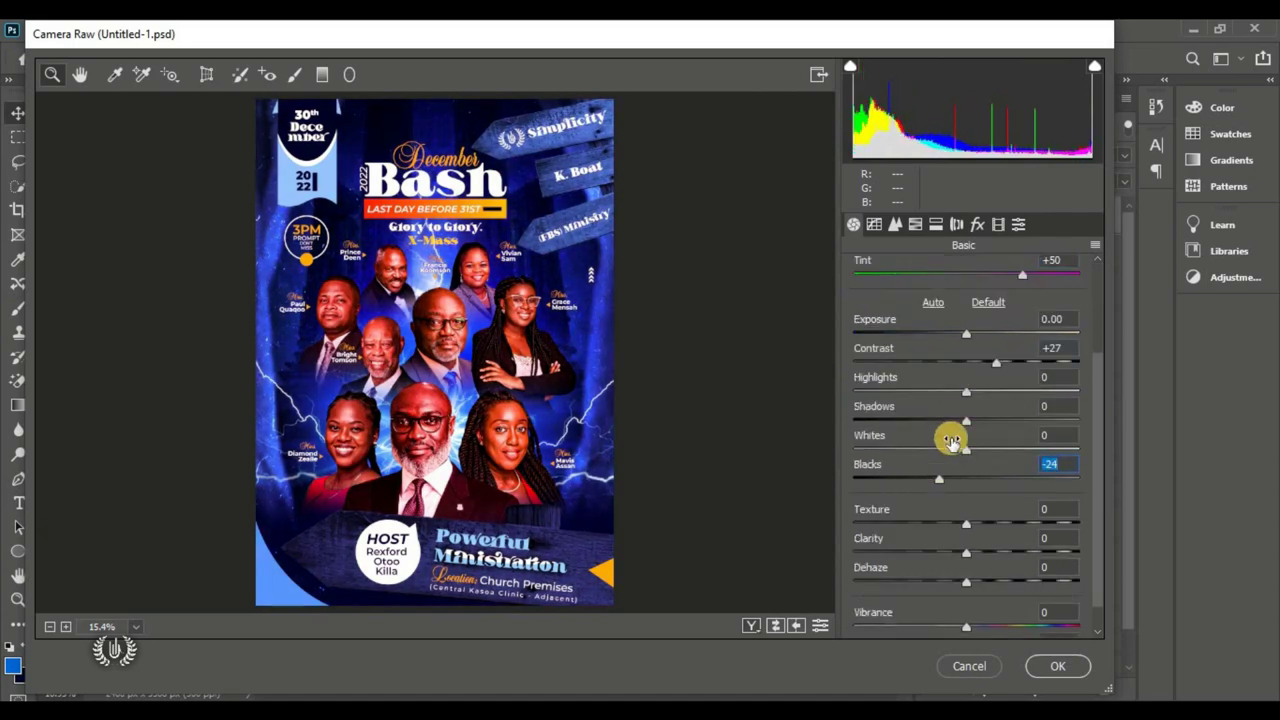
pyautogui.scroll(-1, 955, 428)
pyautogui.moveTo(966, 492); pyautogui.dragTo(980, 520)
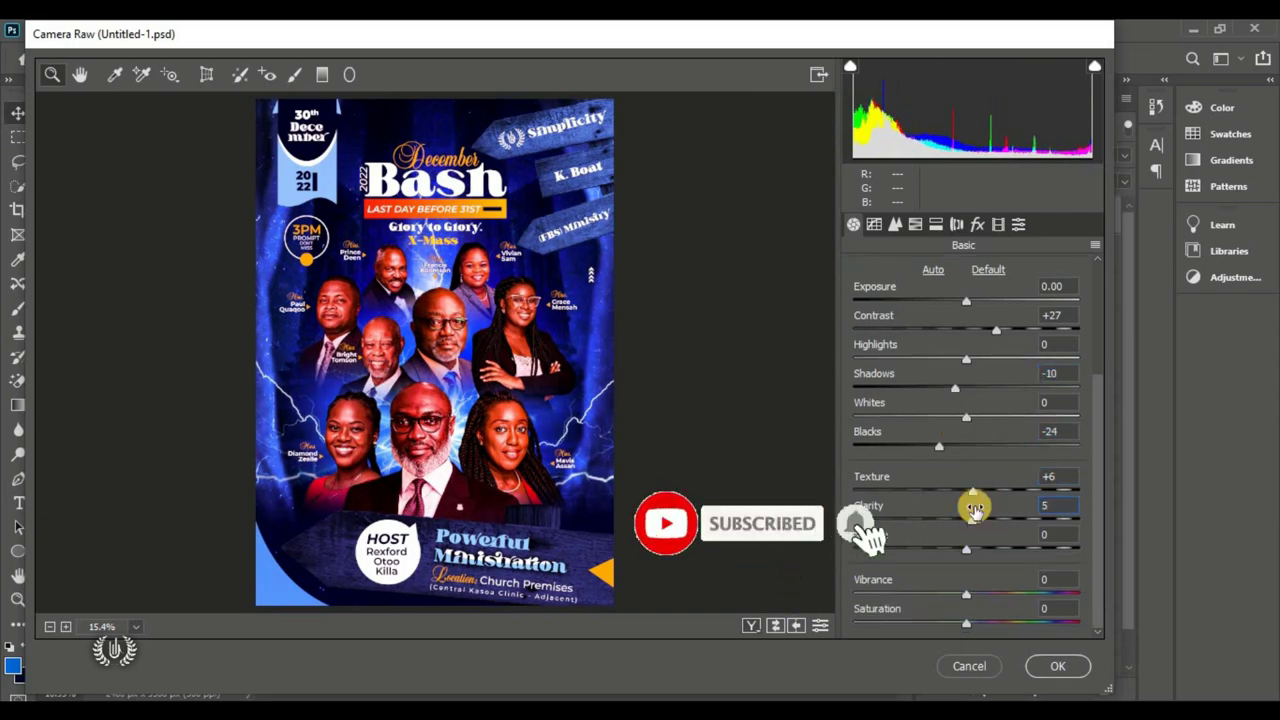
pyautogui.click(968, 623)
pyautogui.moveTo(968, 627); pyautogui.dragTo(970, 625)
# Step: Inspect the graded poster up close in the preview, then apply the Camera Raw adjustments
pyautogui.click(523, 363)
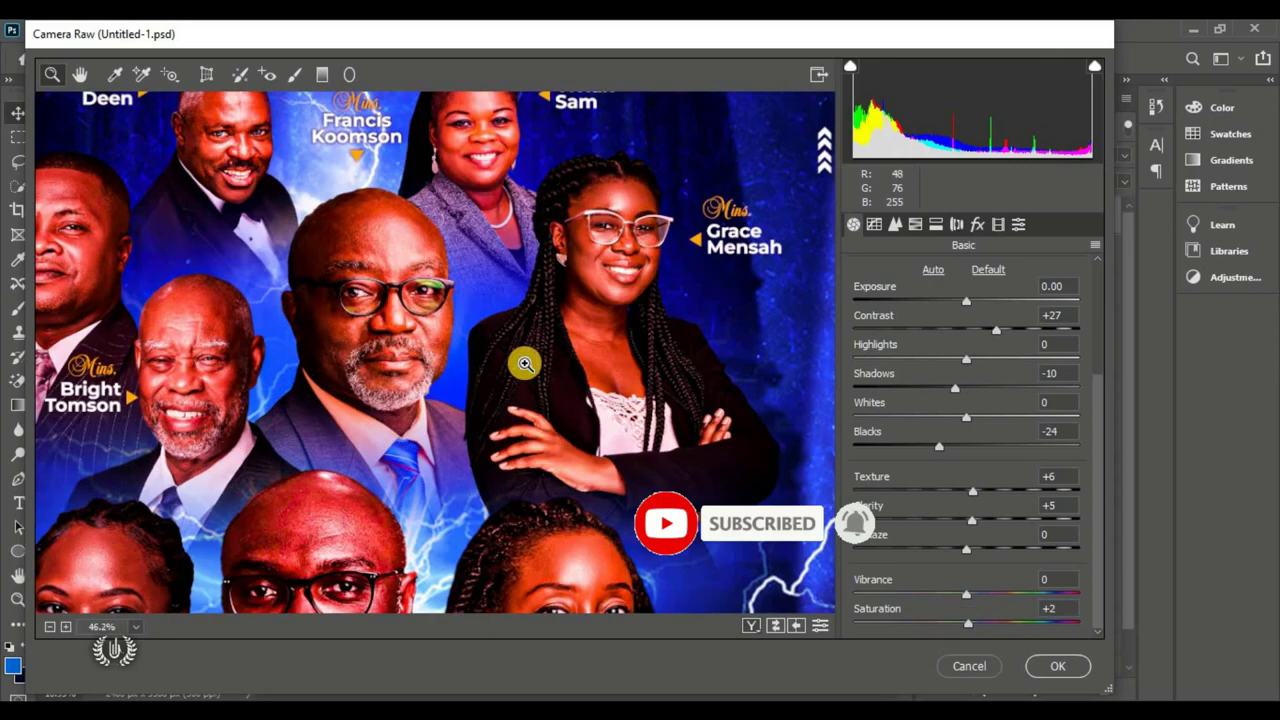
pyautogui.keyDown('alt'); pyautogui.click(447, 268); pyautogui.keyUp('alt')
pyautogui.click(371, 173)
pyautogui.click(430, 343)
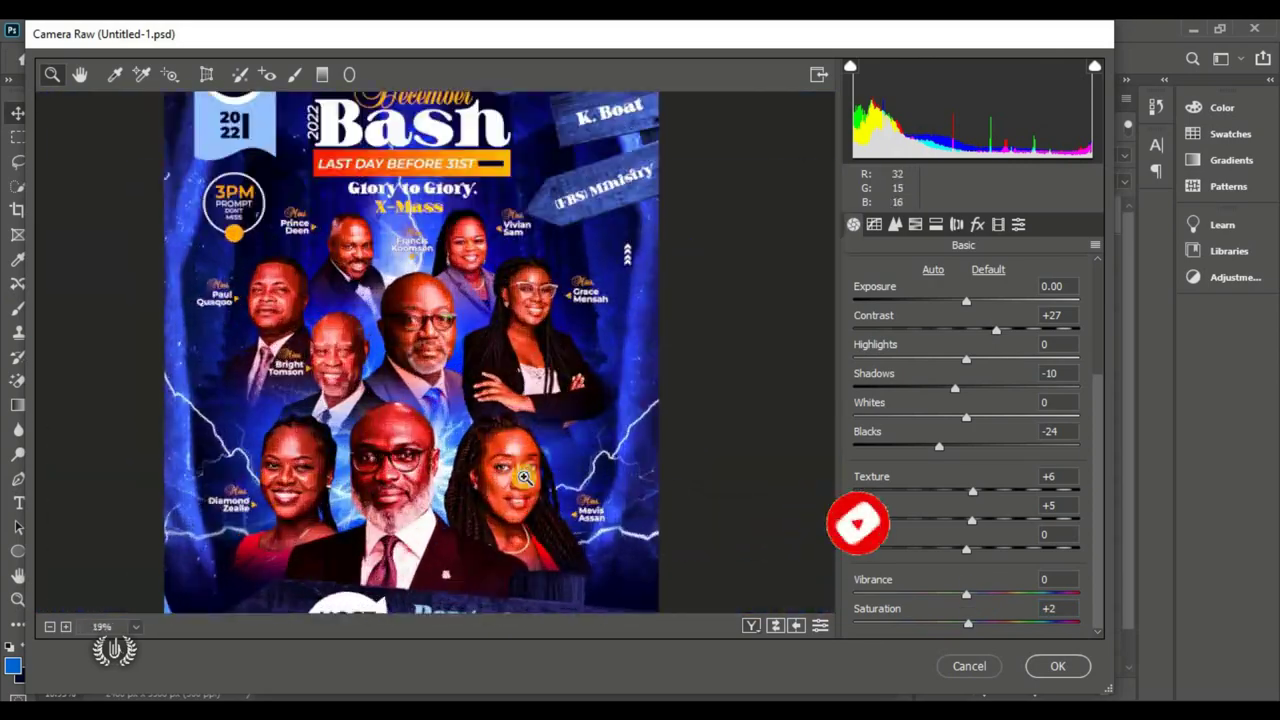
pyautogui.hotkey('ctrl', '0')
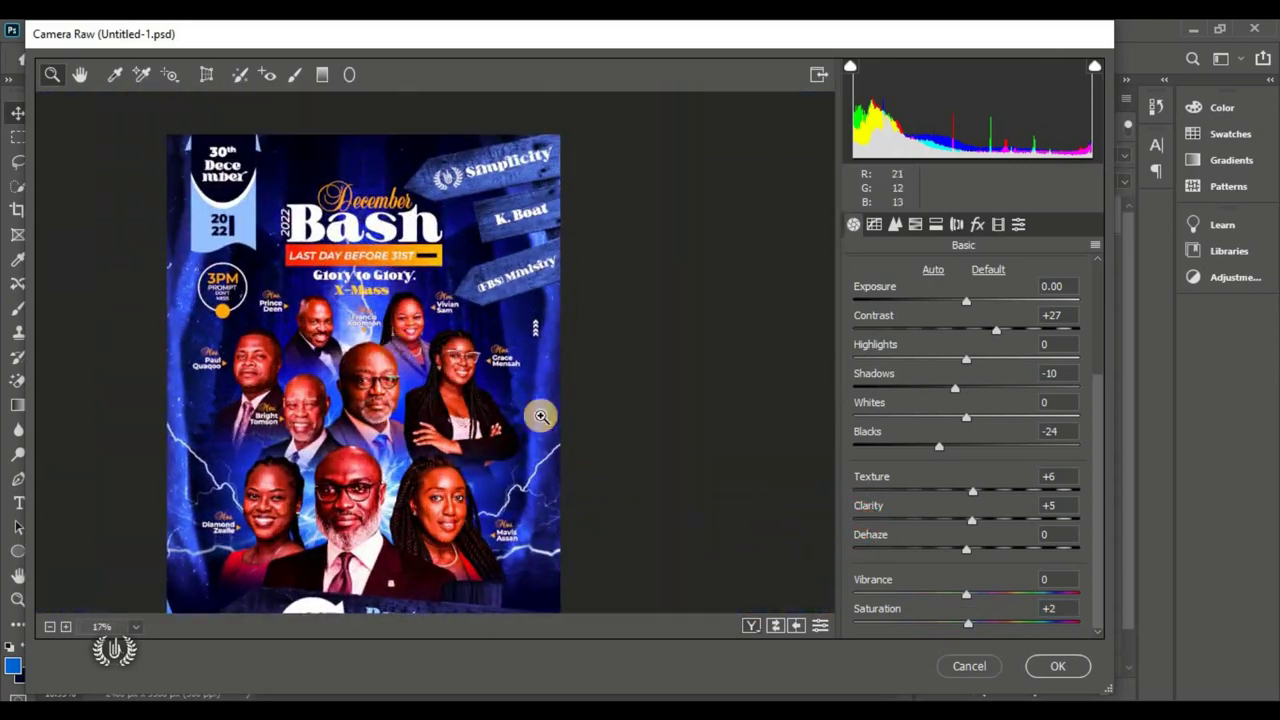
pyautogui.click(1057, 666)
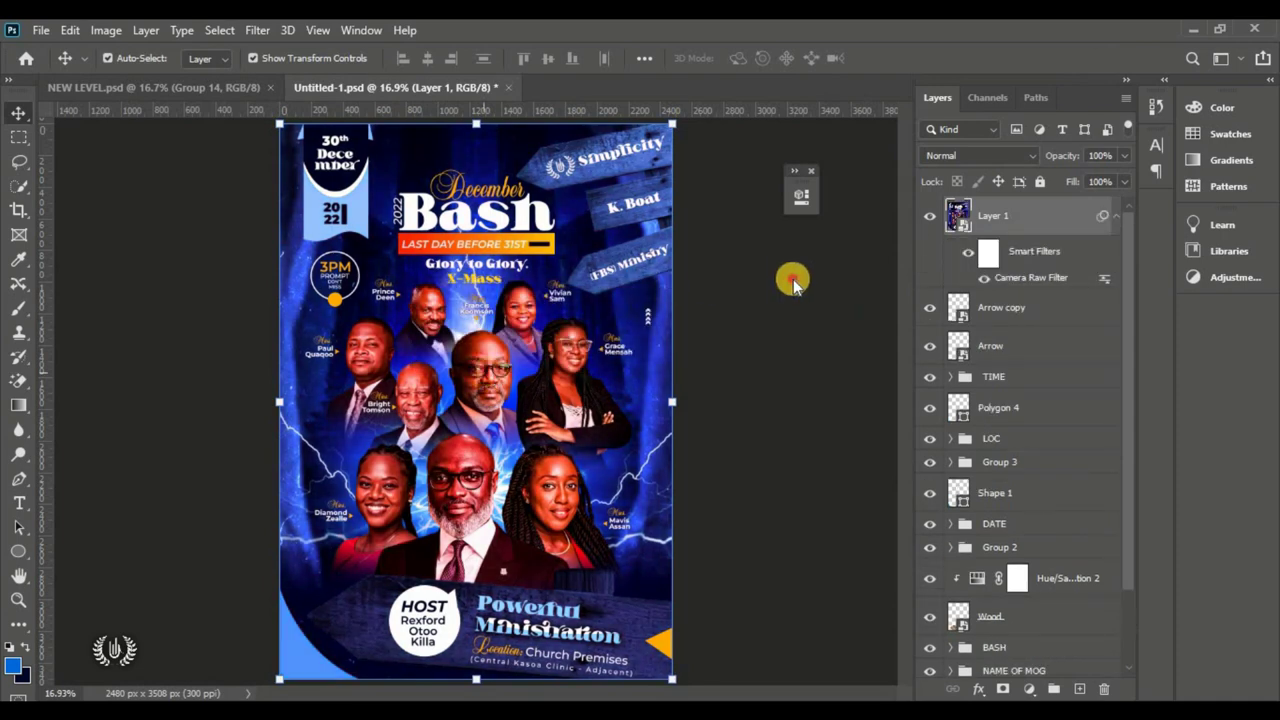
pyautogui.click(791, 282)
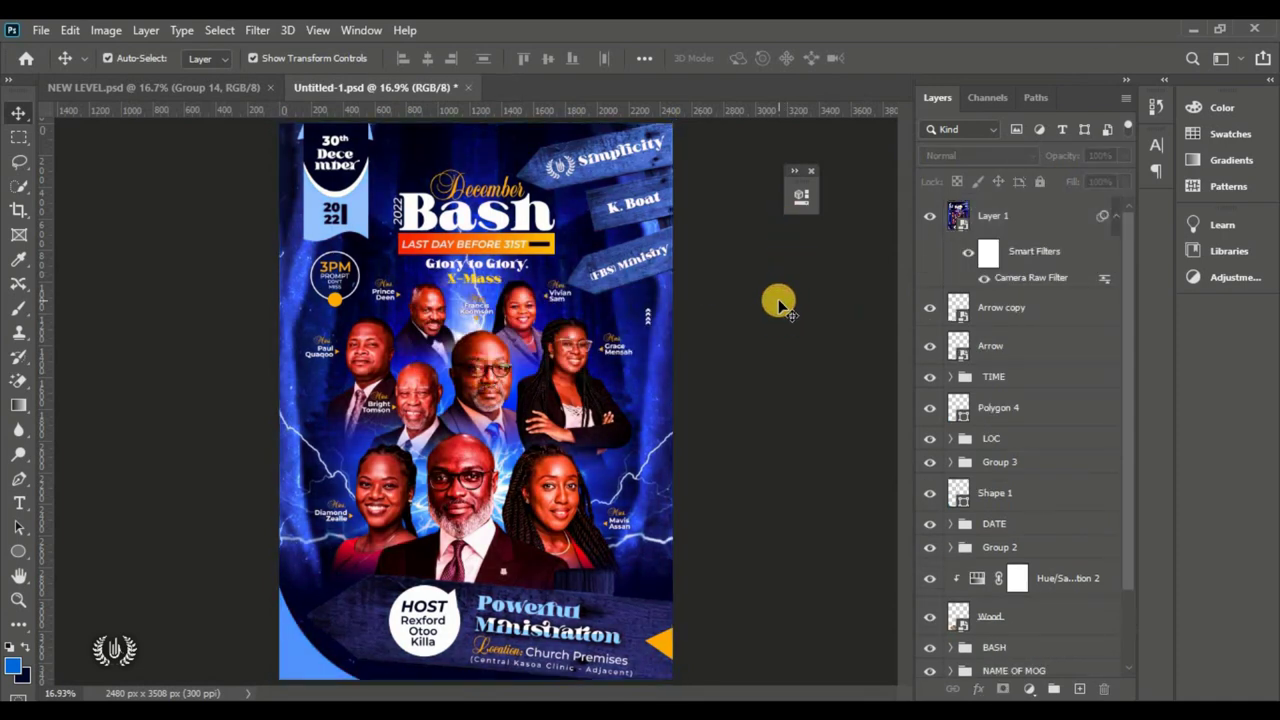